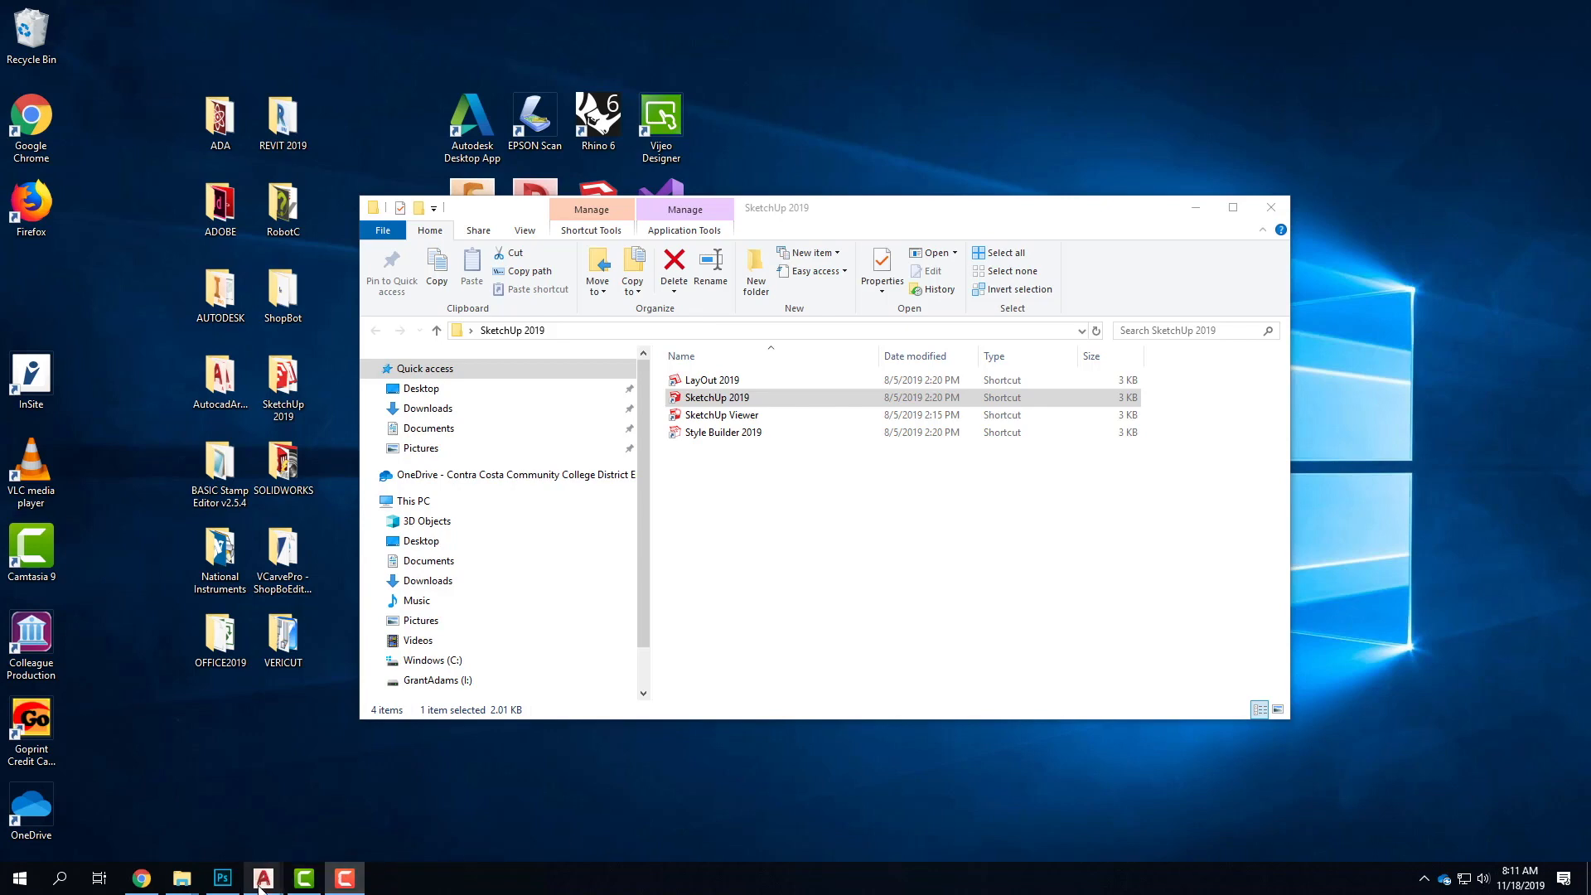
Switch to AutoCAD's A105 - Floor Plan - F2019 drawing and examine the floor plan, elevations and contour lines in model space
mouse_move(263, 885)
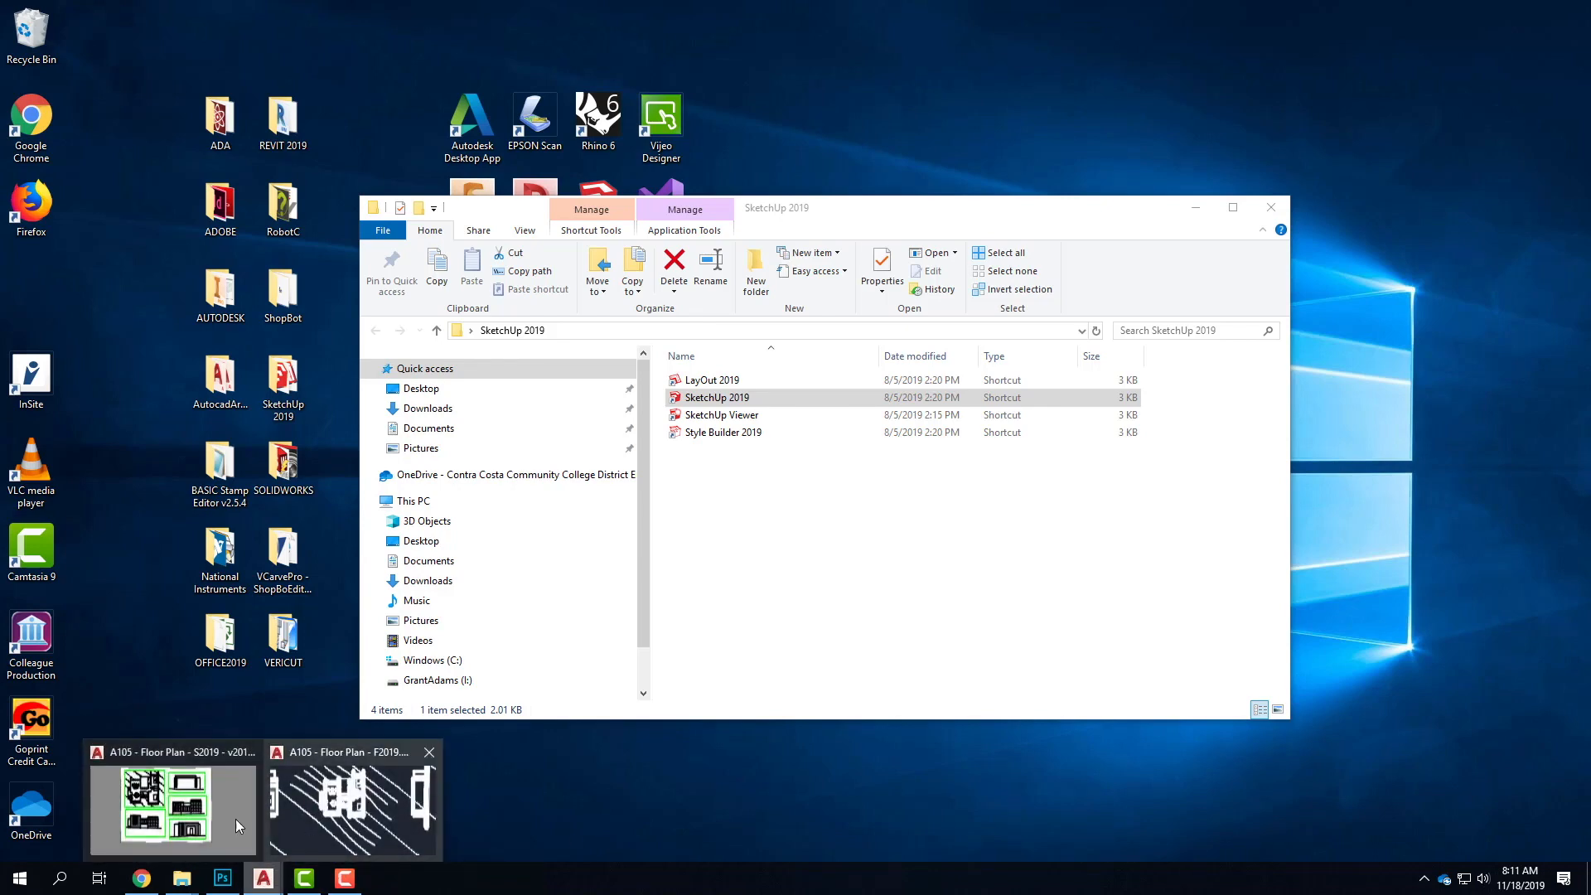
click(344, 823)
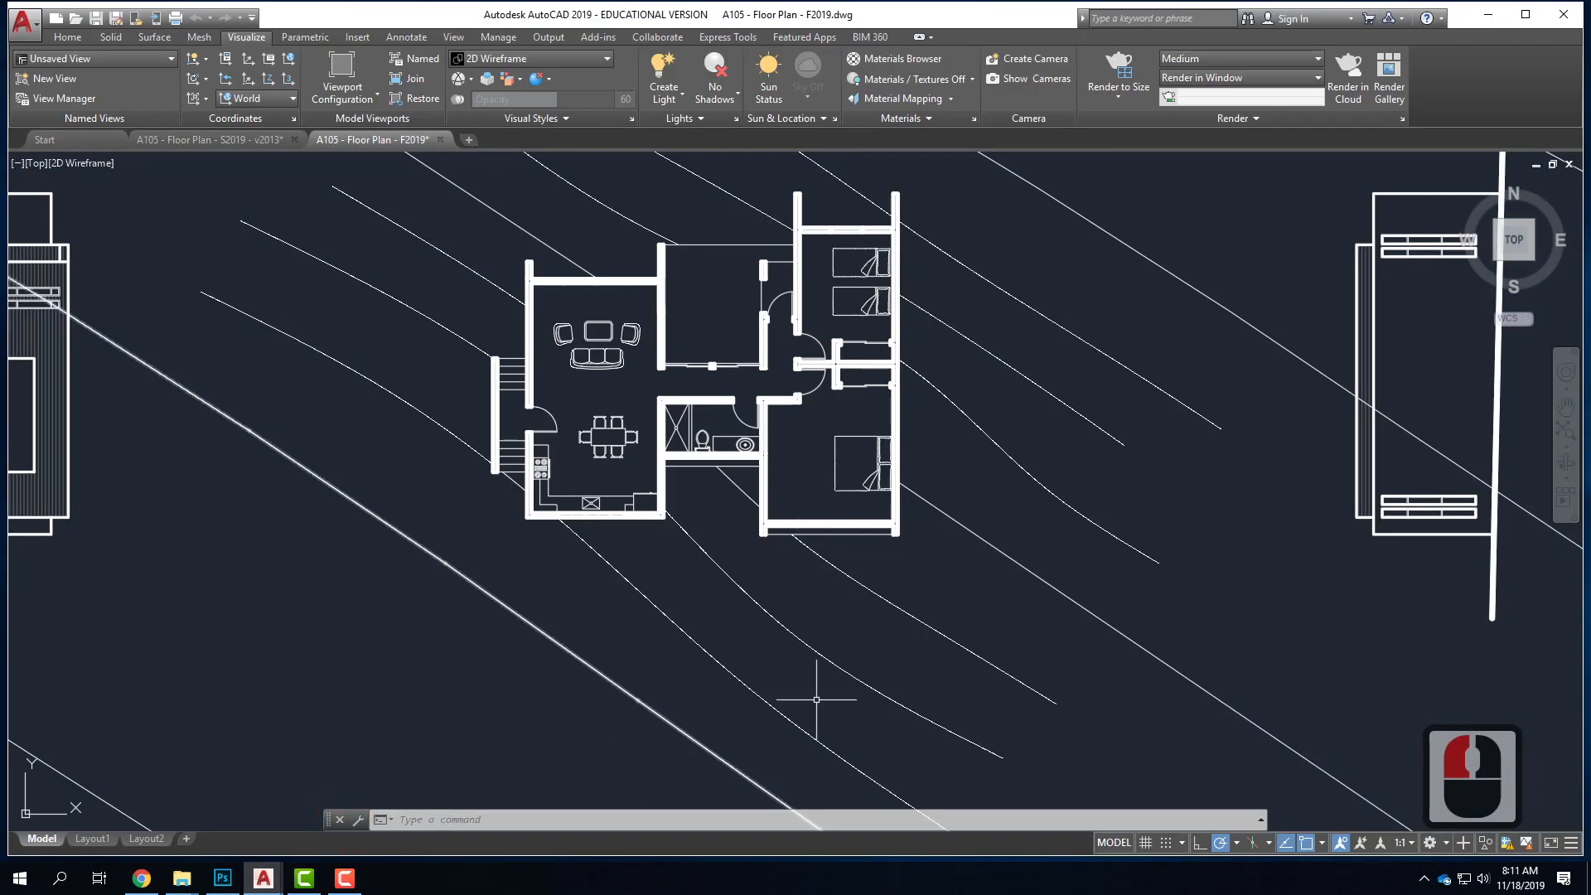
scroll(912, 645, down, 3)
scroll(625, 481, down, 2)
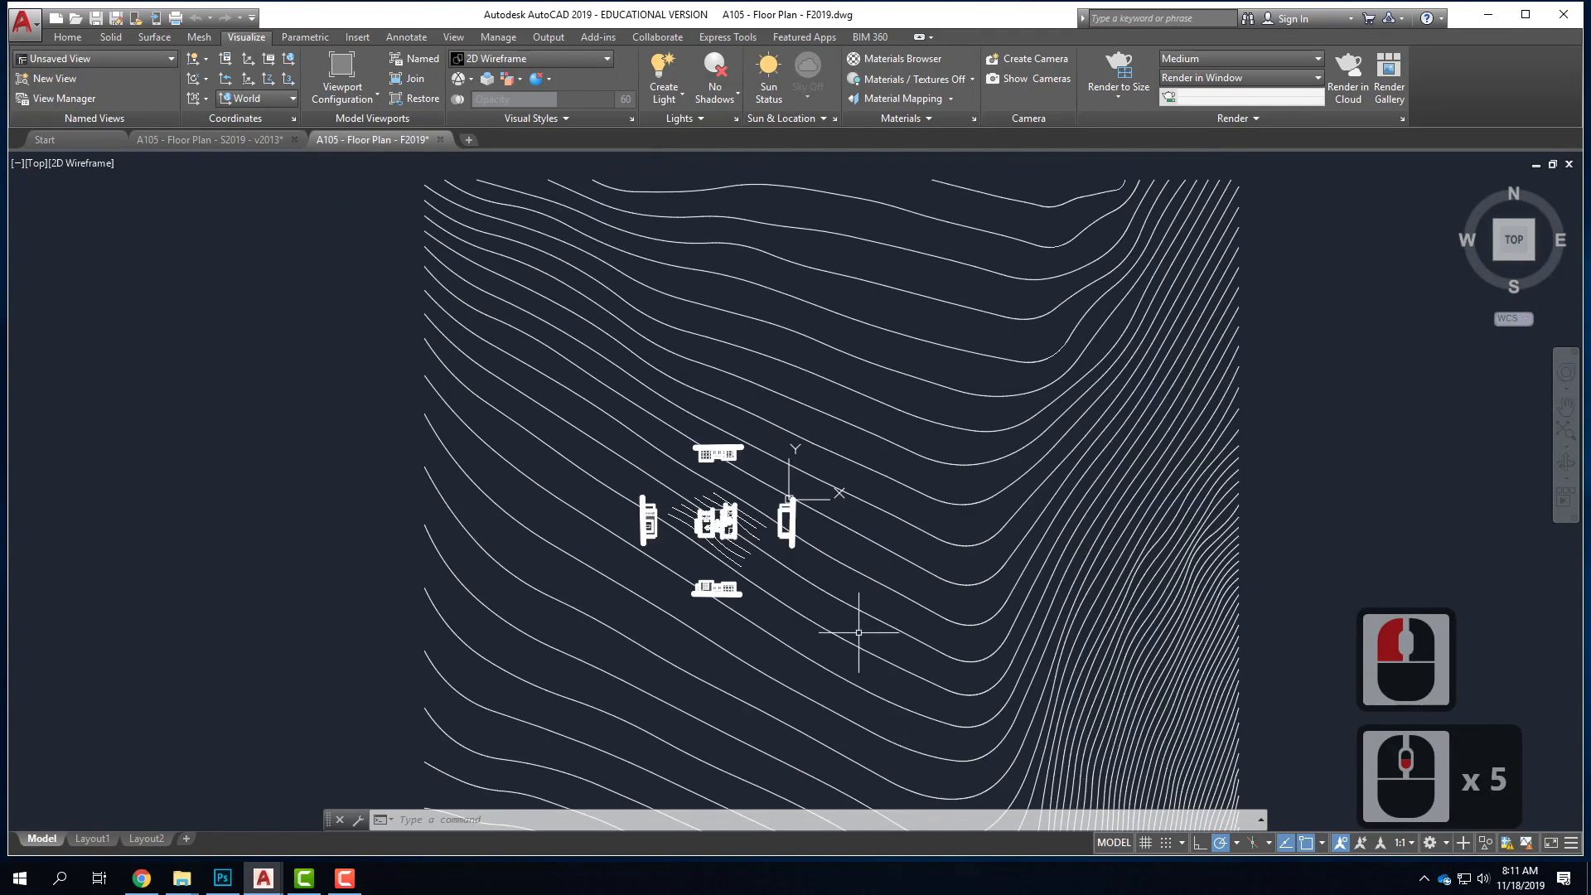
scroll(858, 632, up, 2)
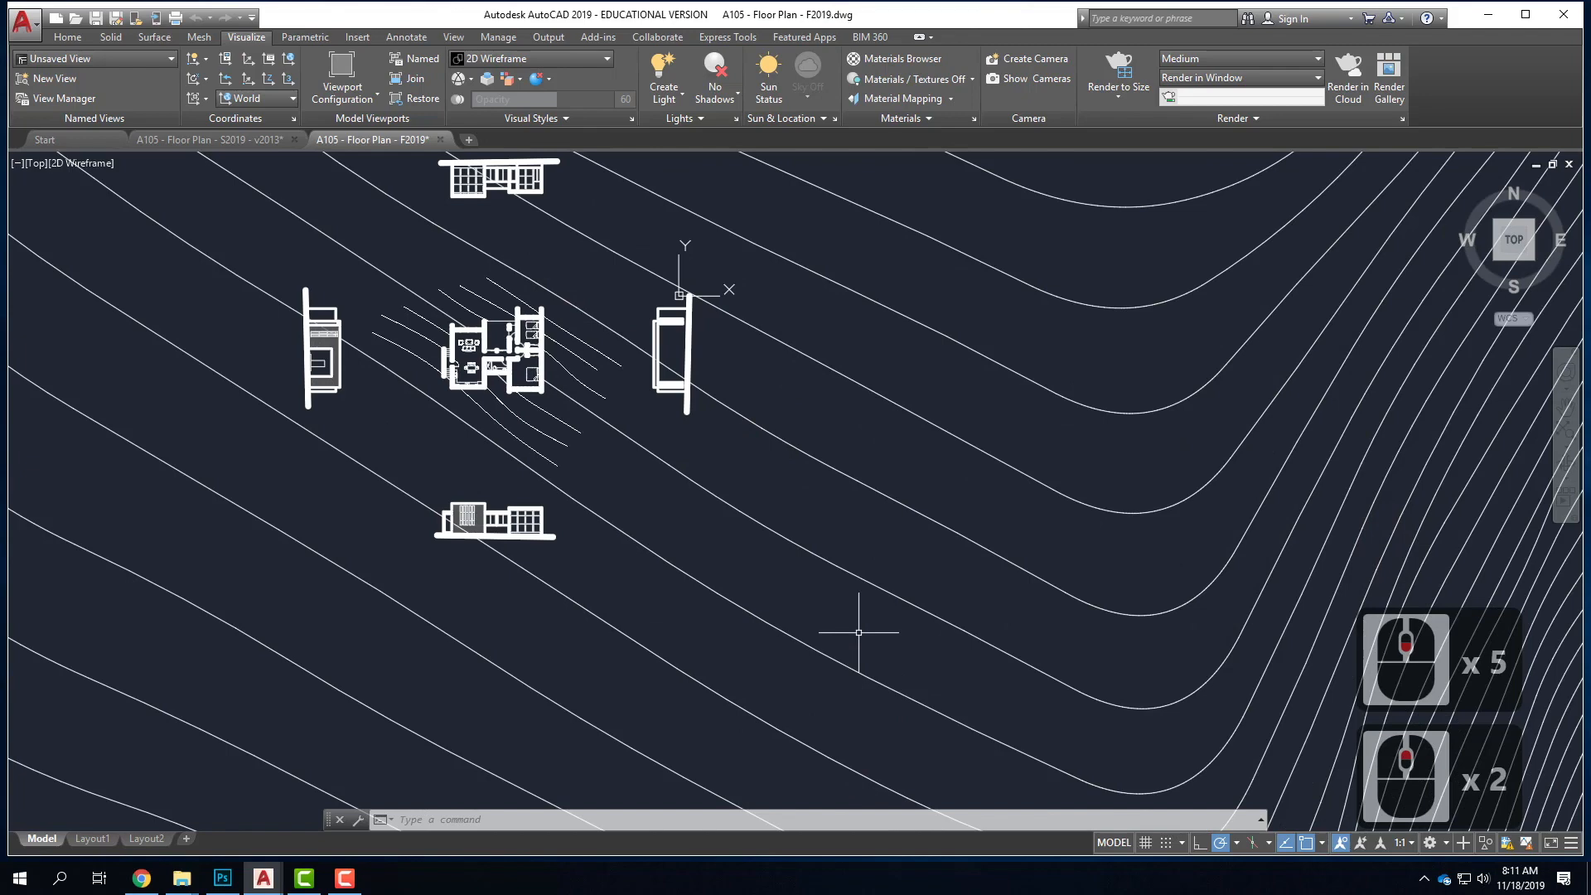
scroll(746, 459, down, 2)
scroll(572, 340, up, 2)
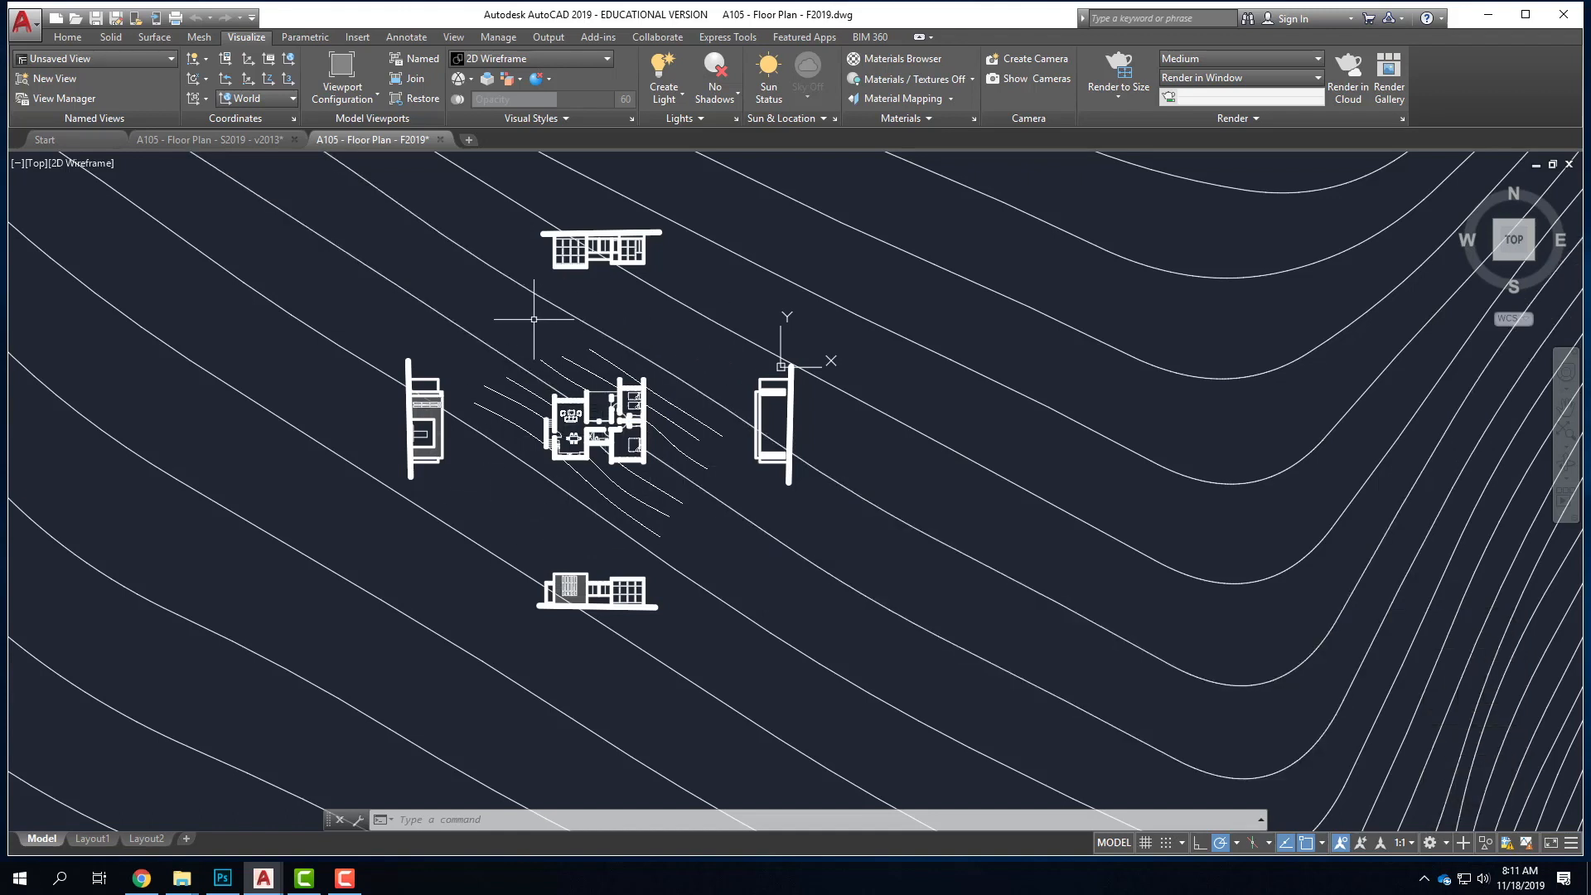
Review the Layout2 sheet, return to model space and save the drawing
click(157, 838)
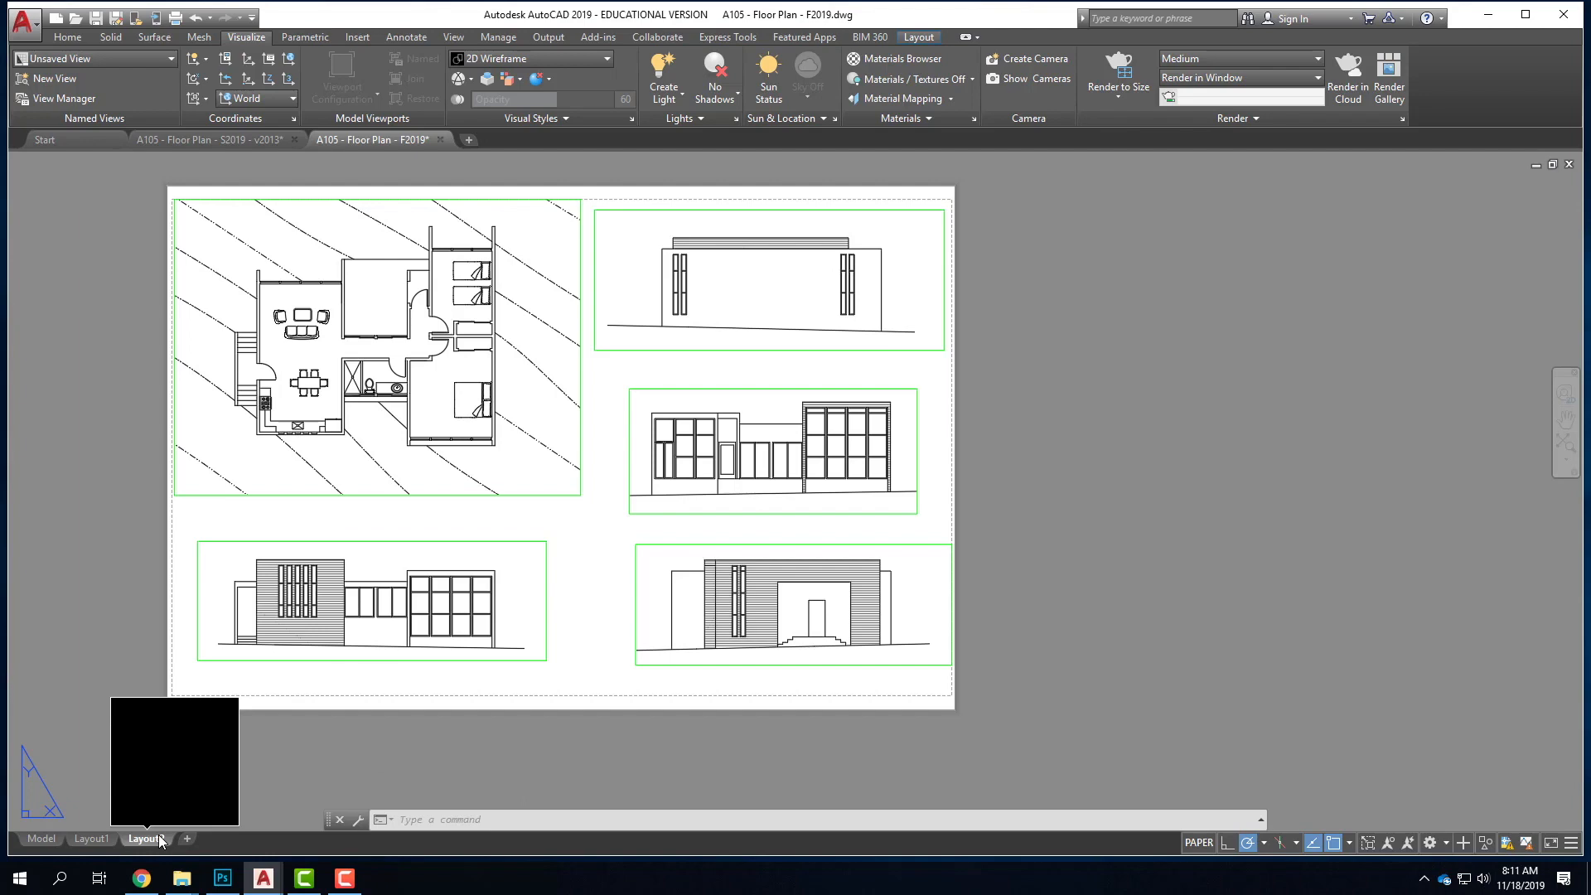
click(41, 838)
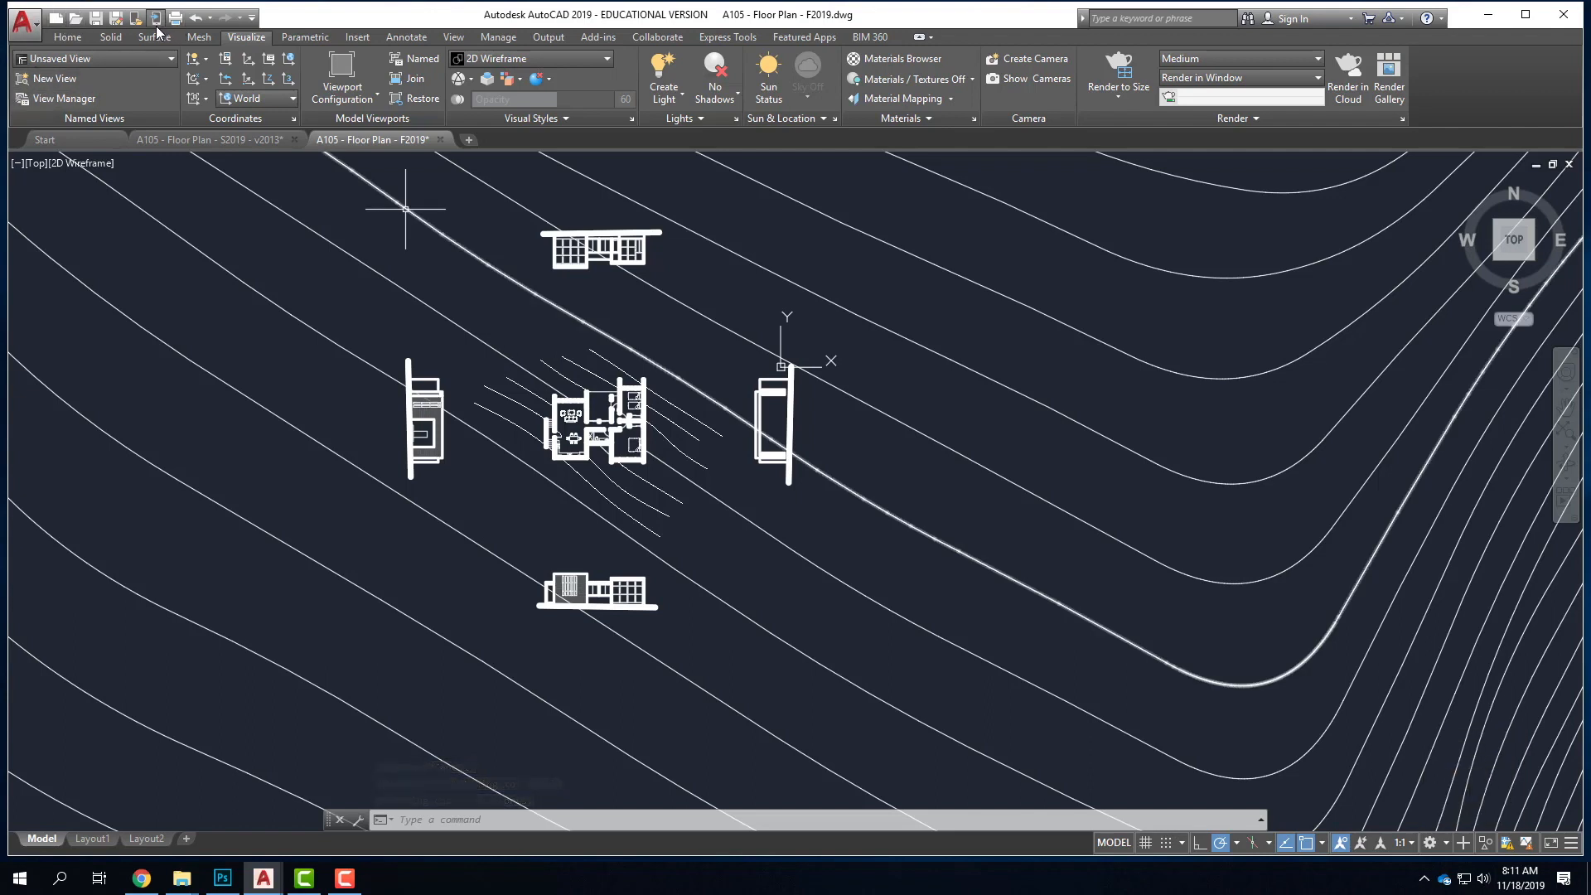
click(96, 20)
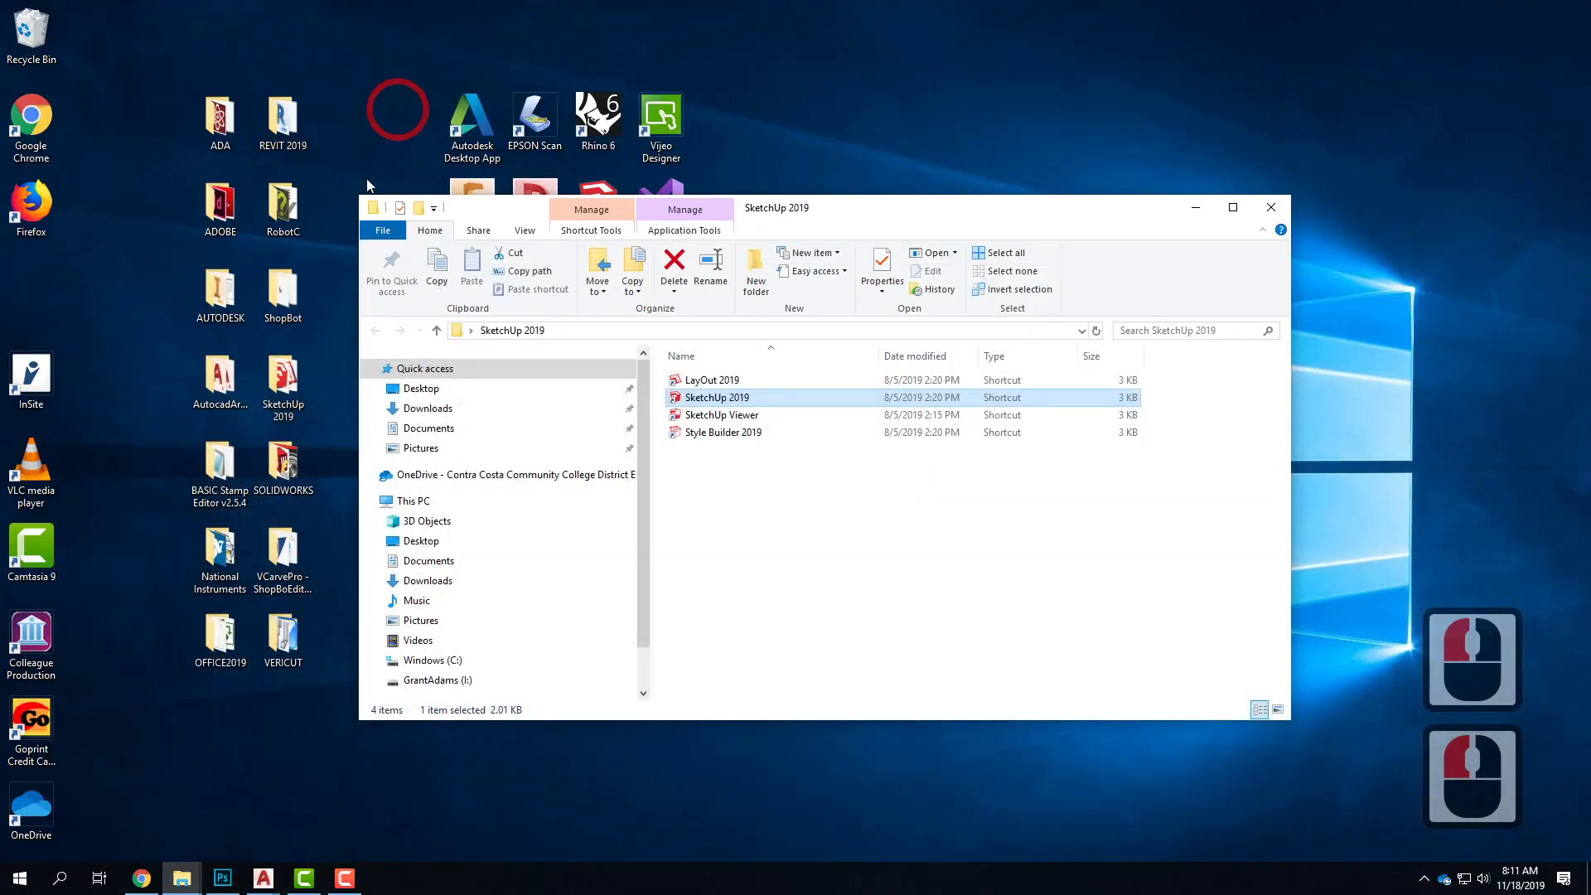
Launch SketchUp 2019 from its desktop folder and create a new model with the Architectural Inches template
click(1195, 207)
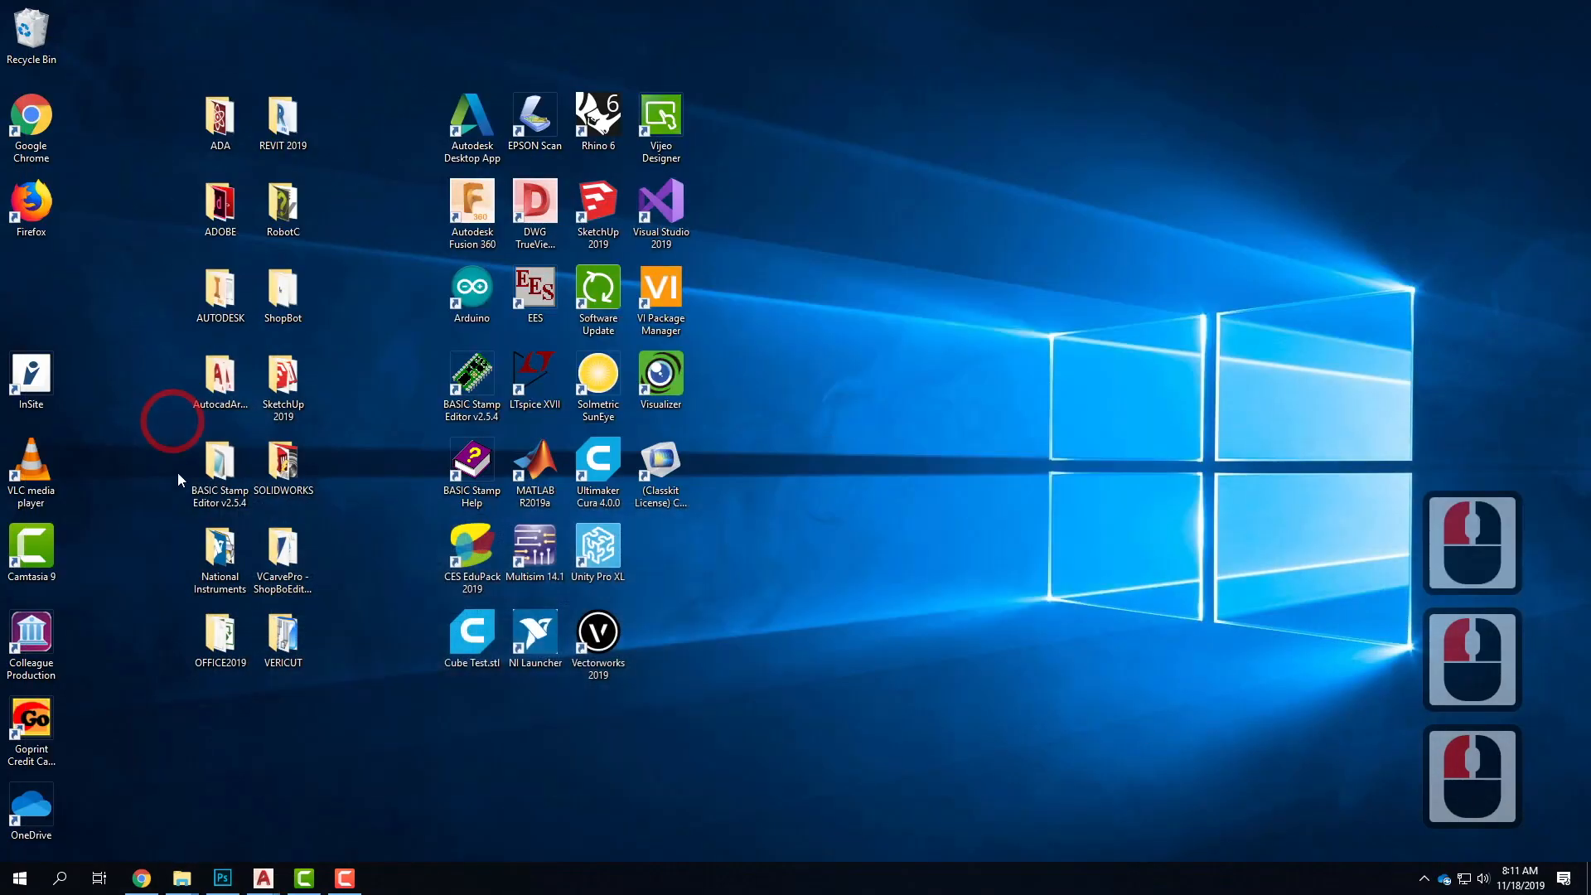
click(283, 381)
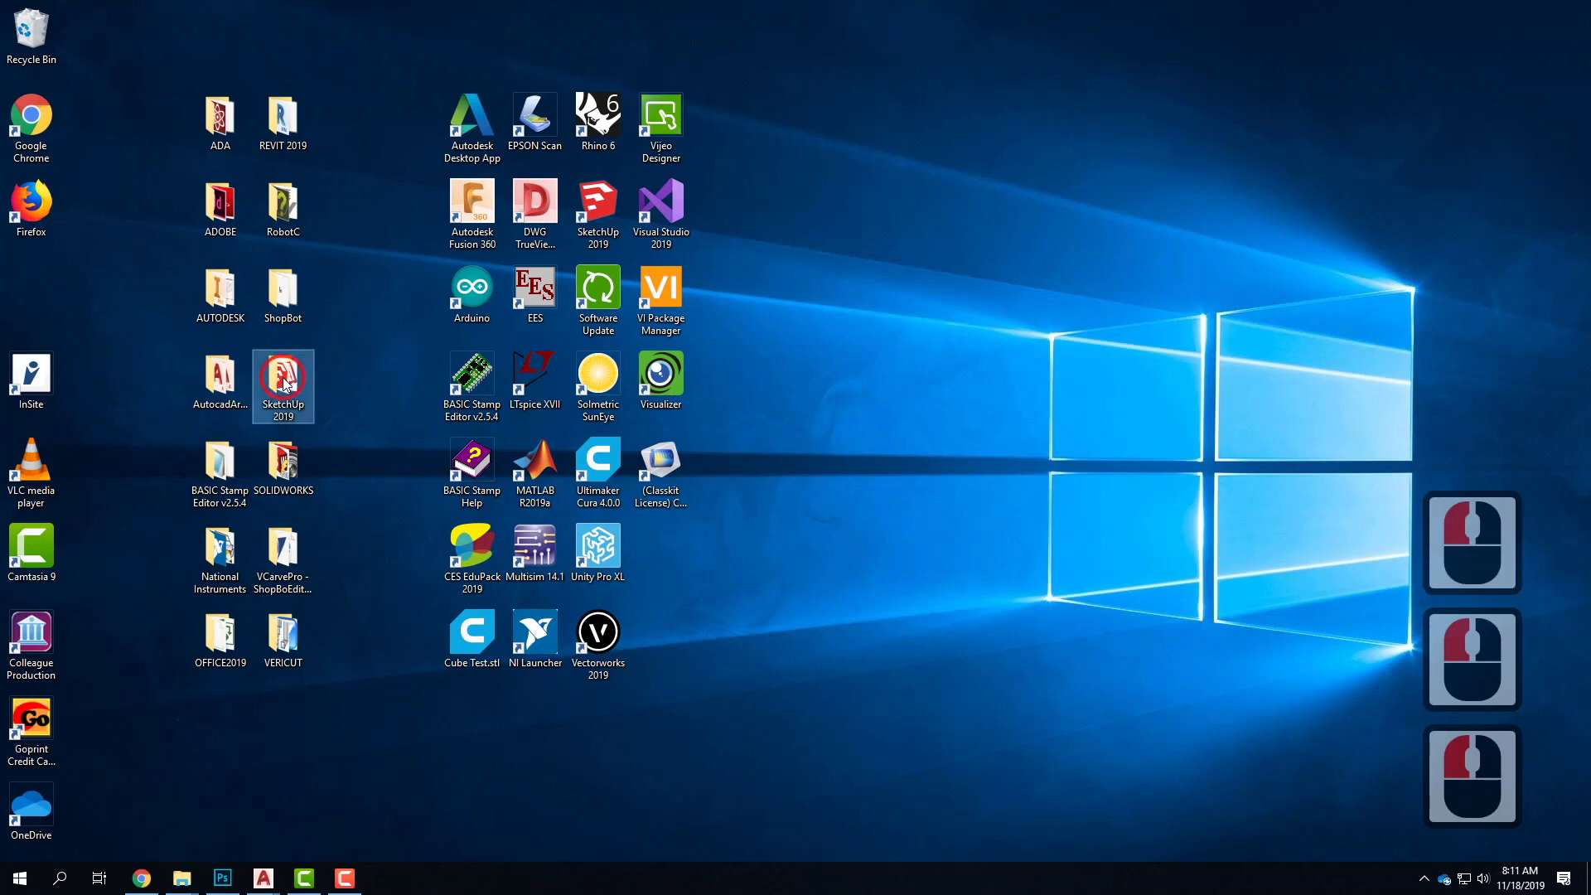
double_click(283, 381)
click(671, 399)
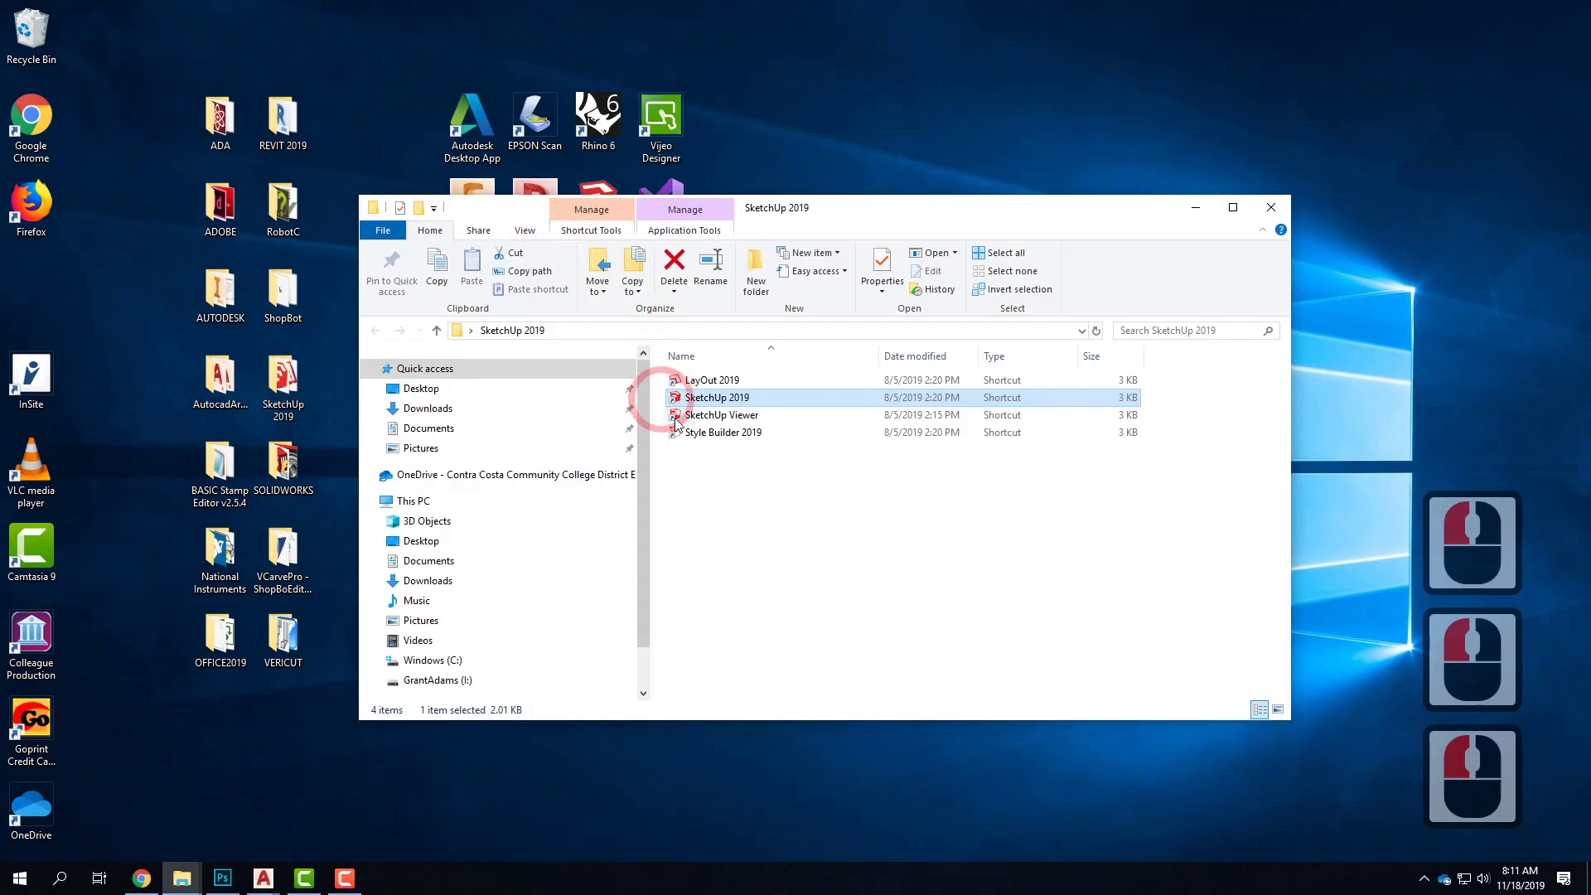
double_click(728, 402)
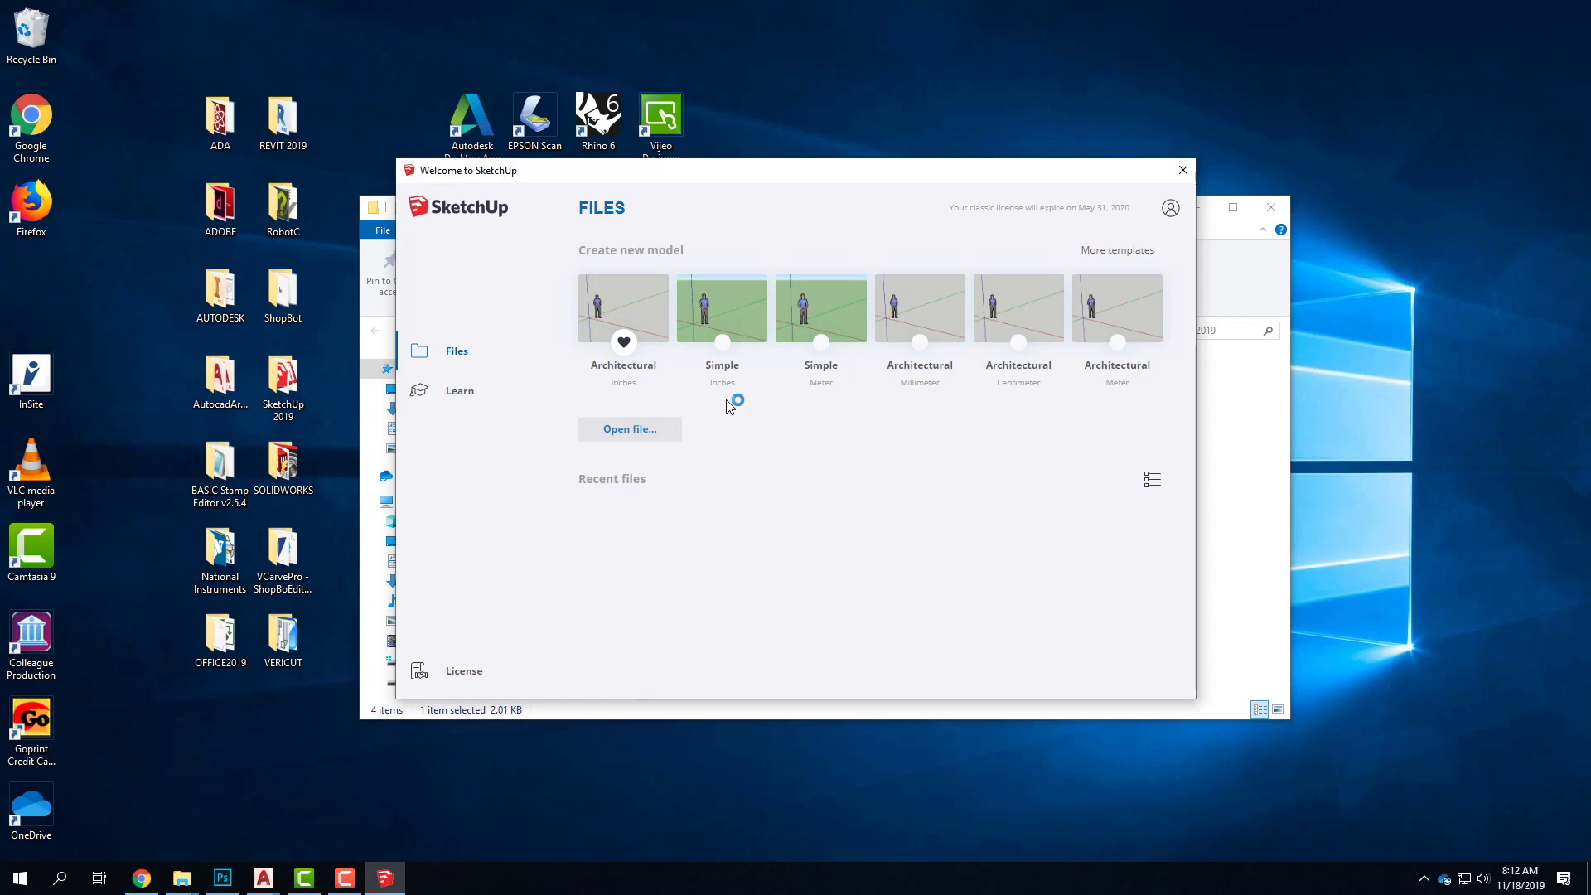
click(624, 306)
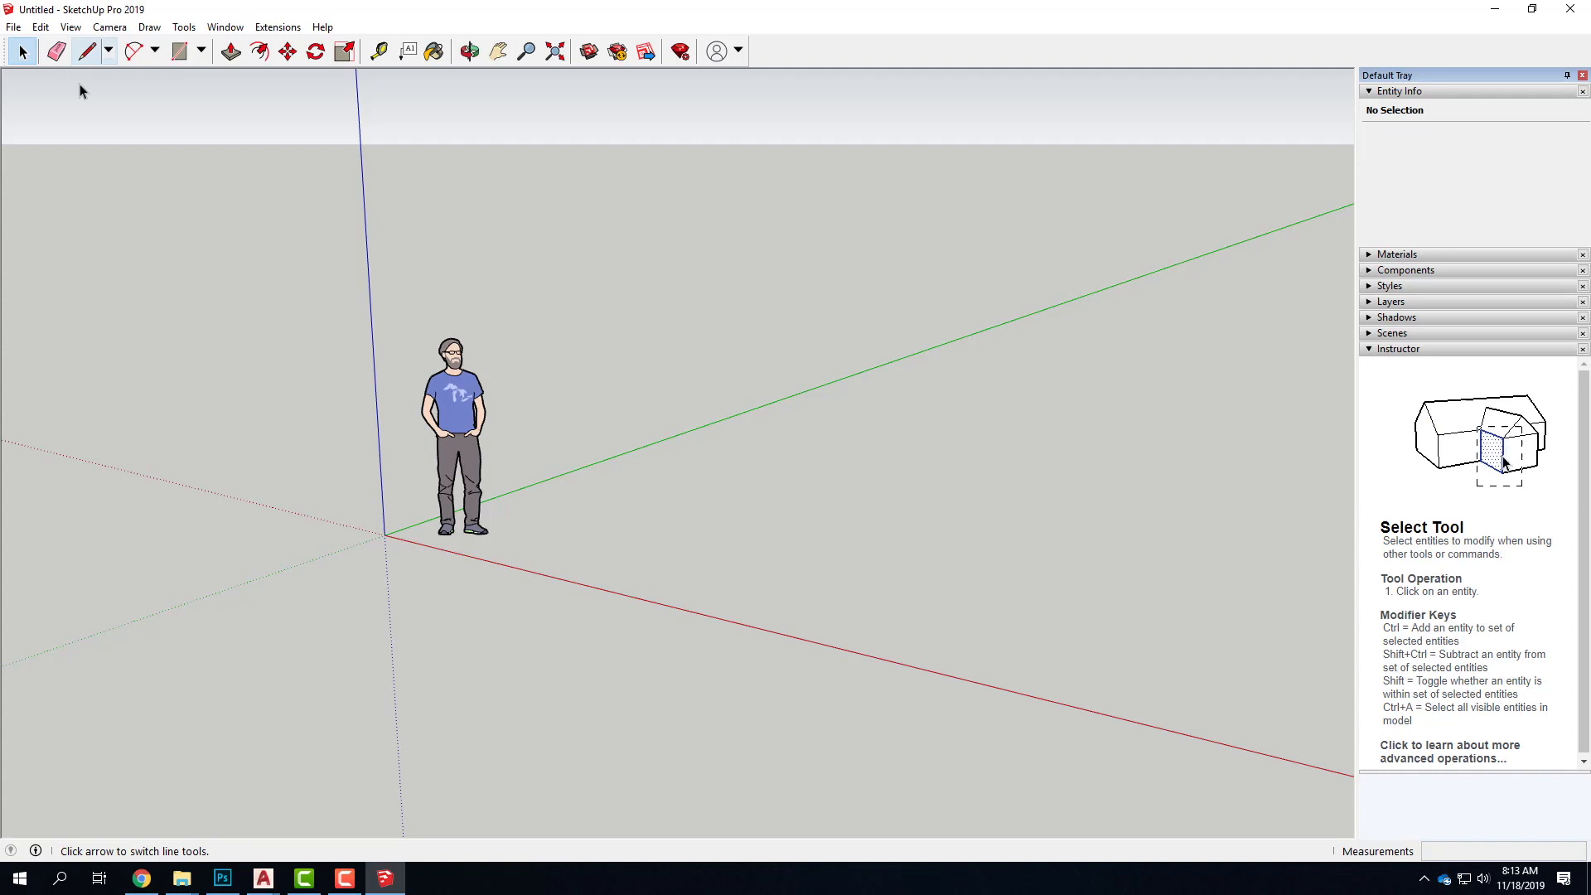
Draw a 4' by 4' rectangle on the ground beside the scale figure
click(184, 52)
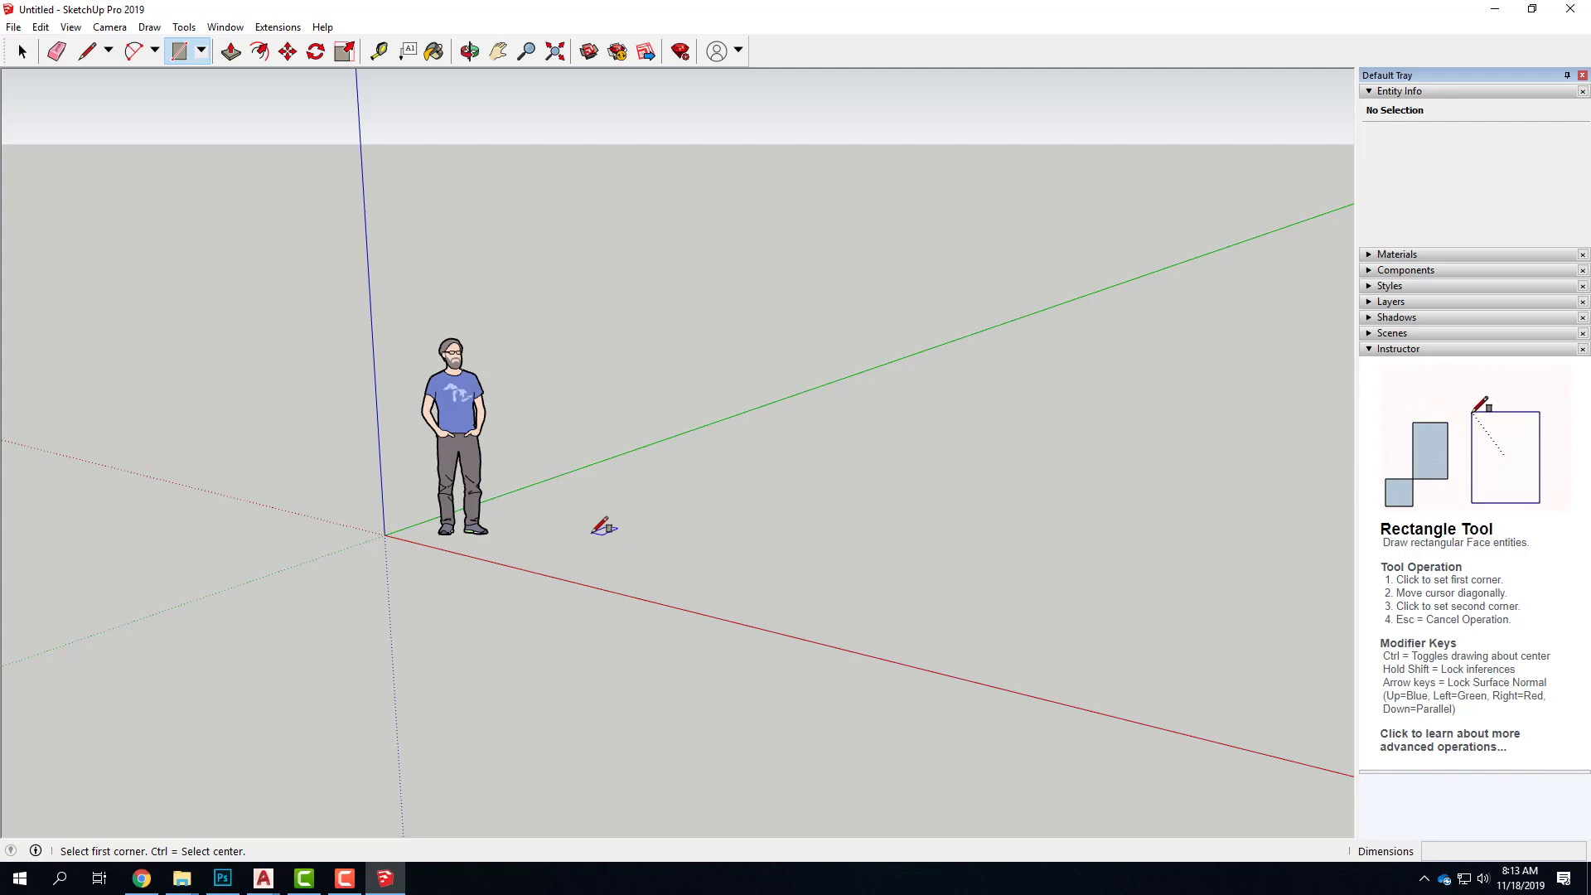
click(592, 532)
text(4')
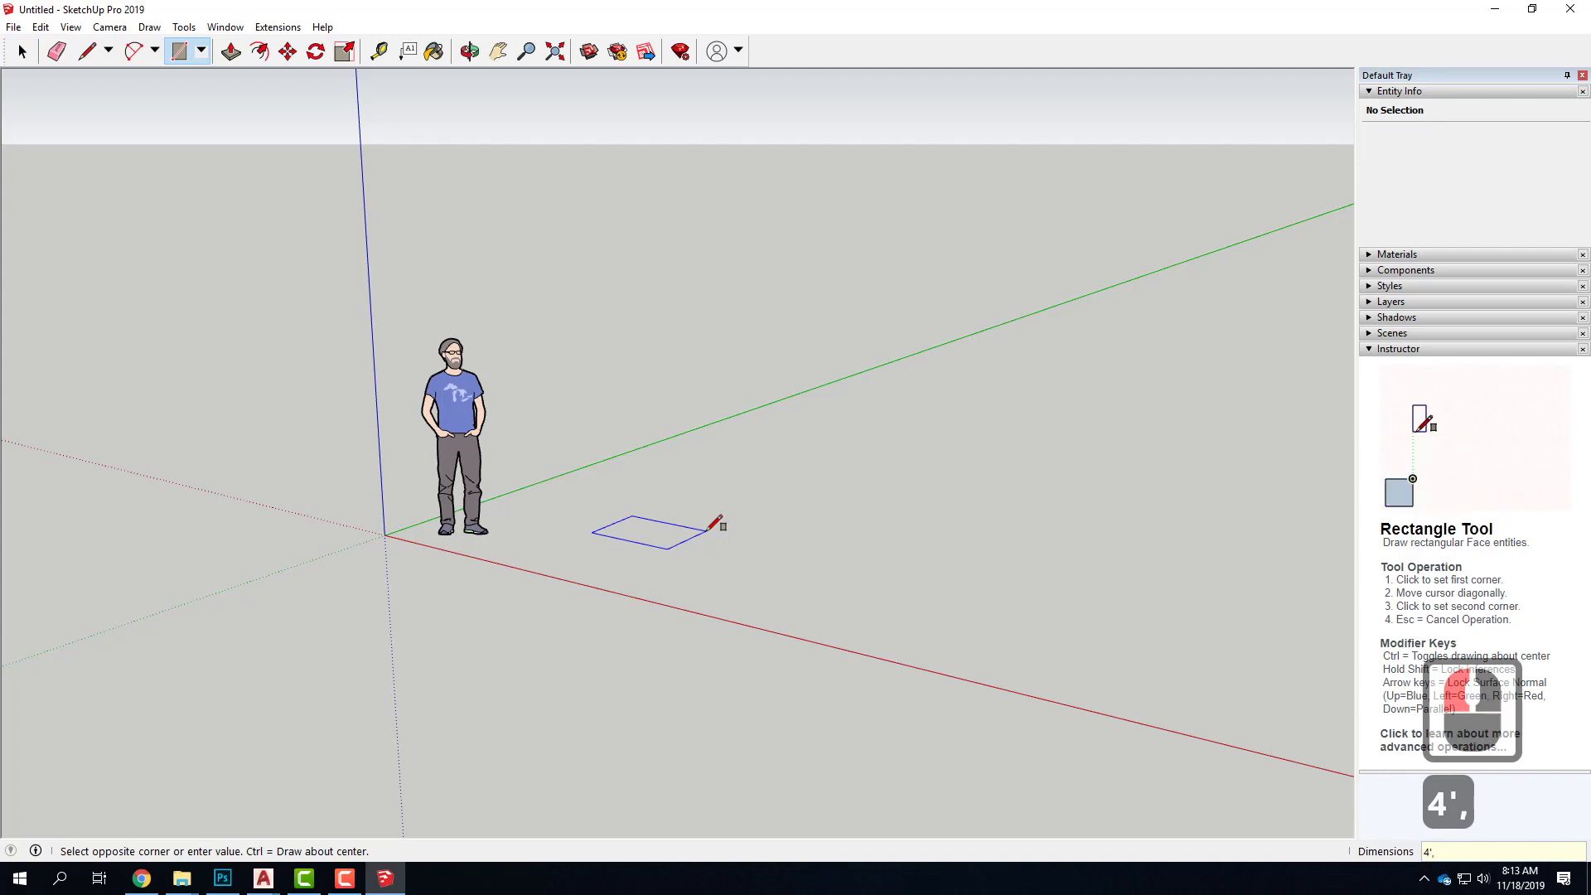
text(,4')
key(Return)
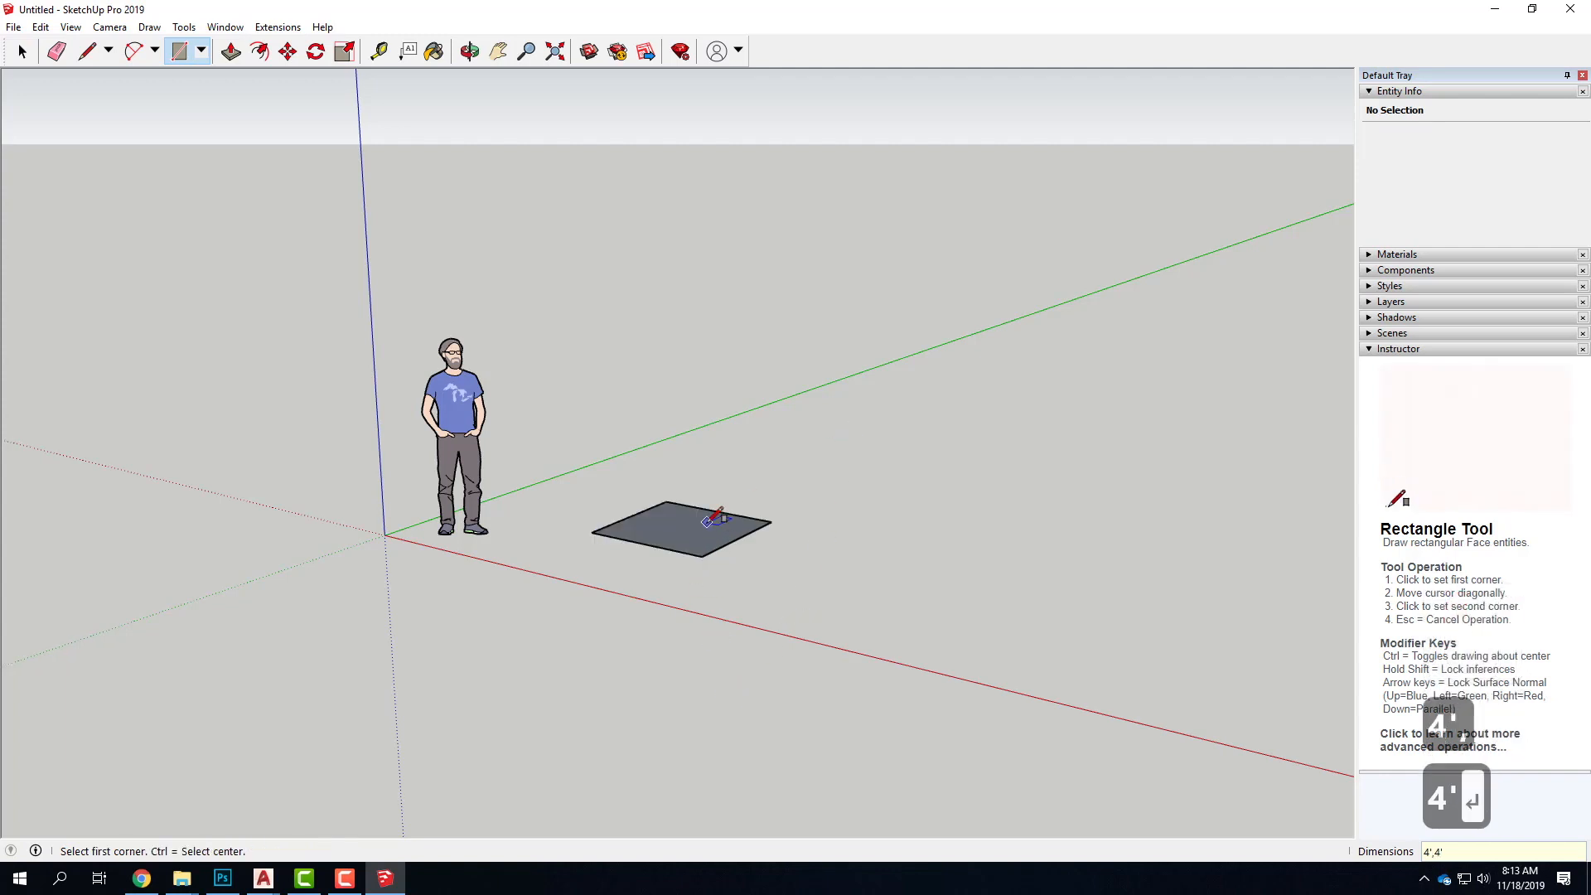
Draw a second 4' by 4' rectangle on the ground, farther out along the red axis
click(1226, 658)
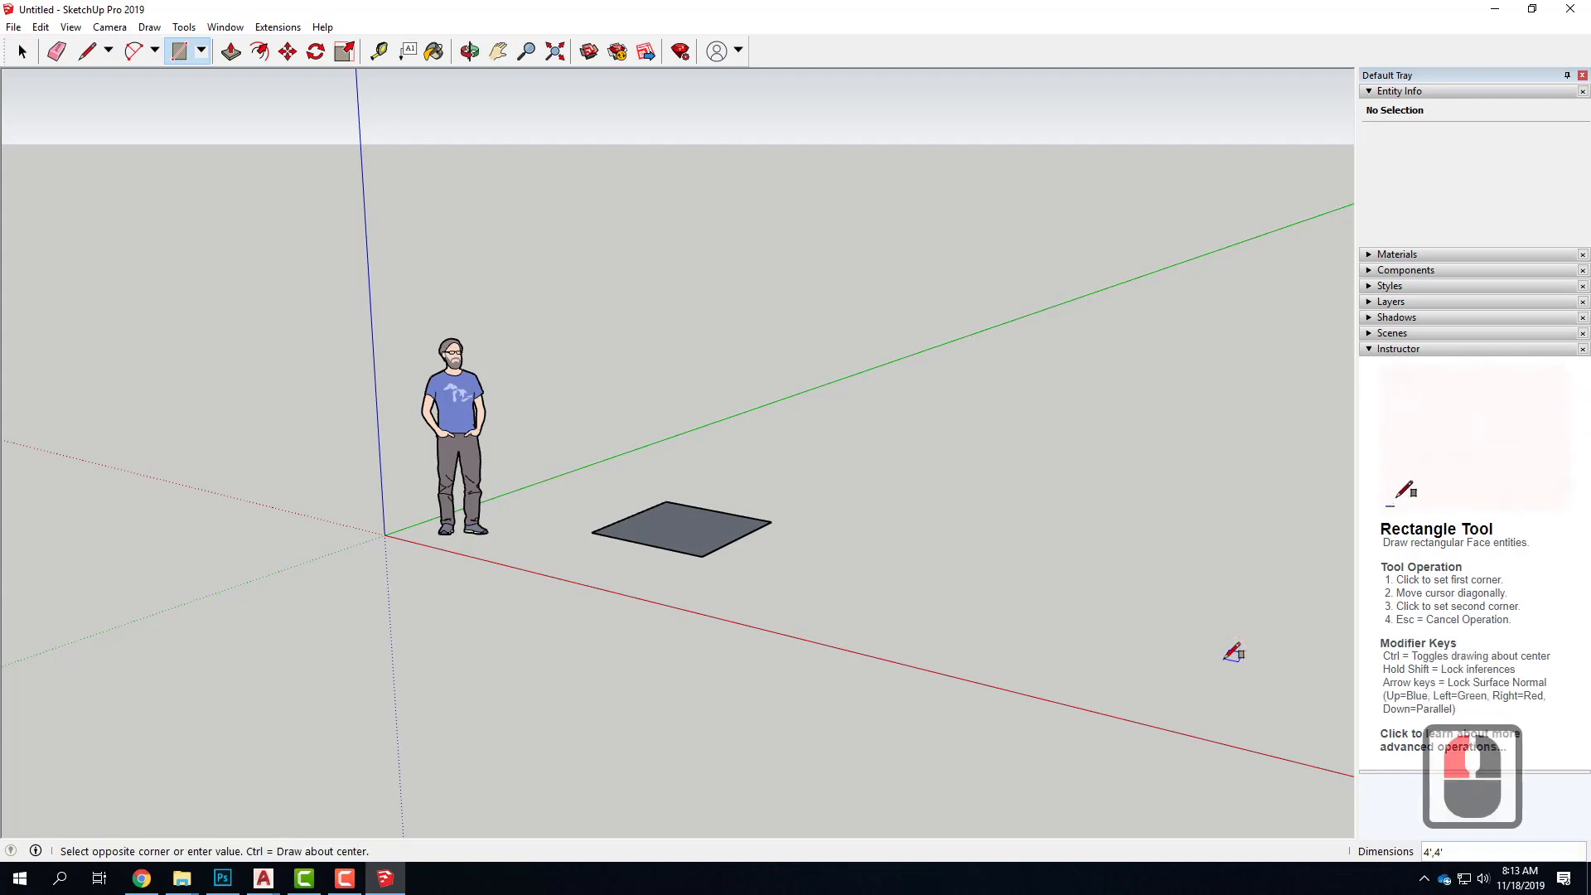
text(4',4')
key(Return)
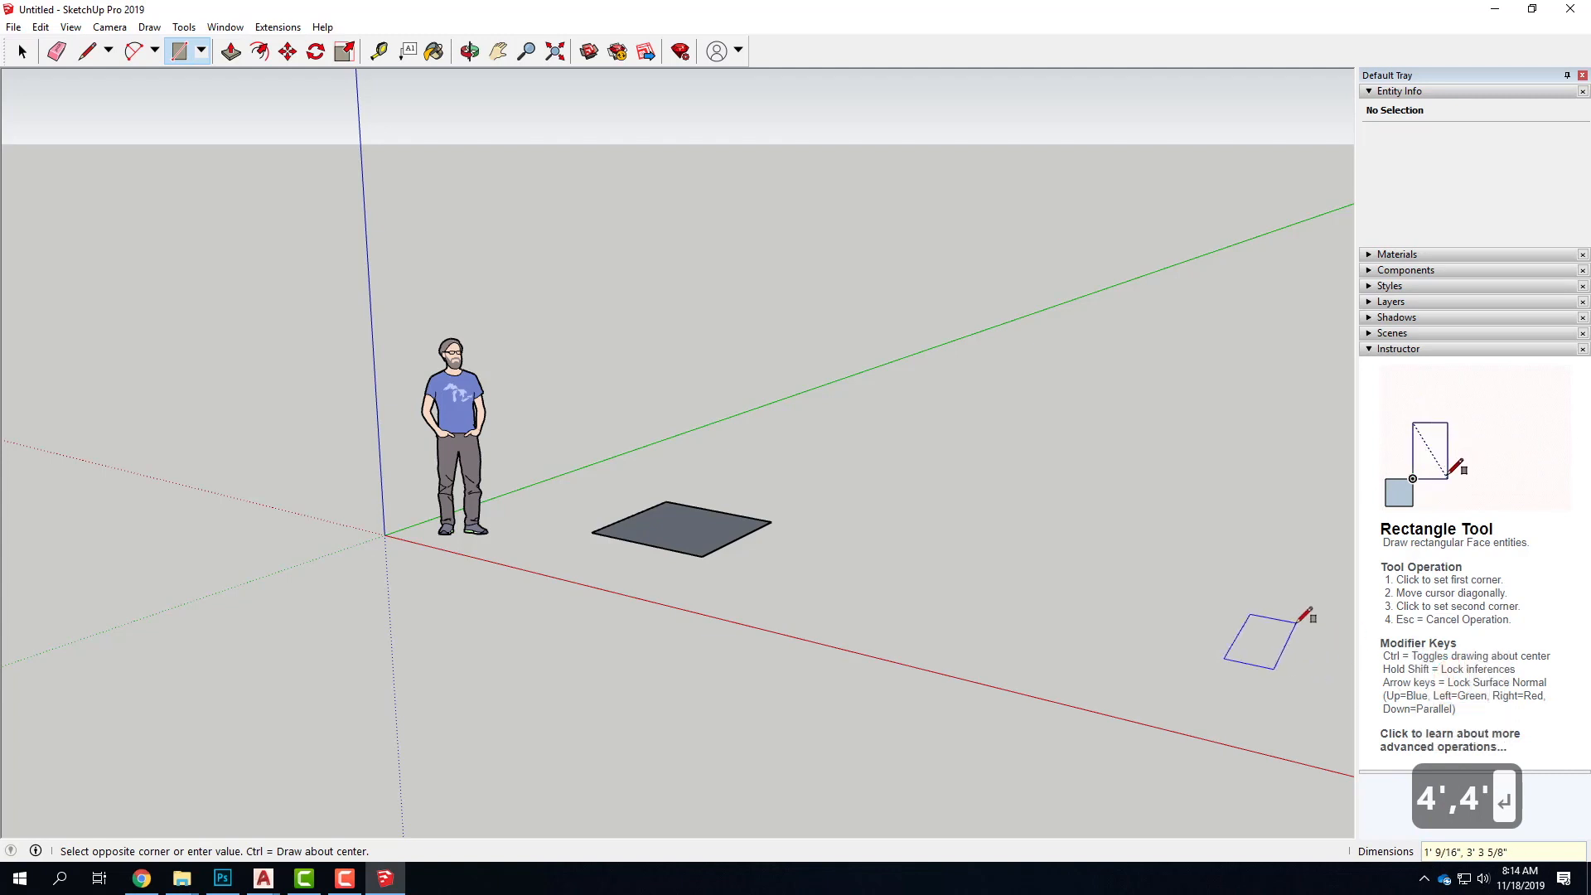
text(4',4')
key(Return)
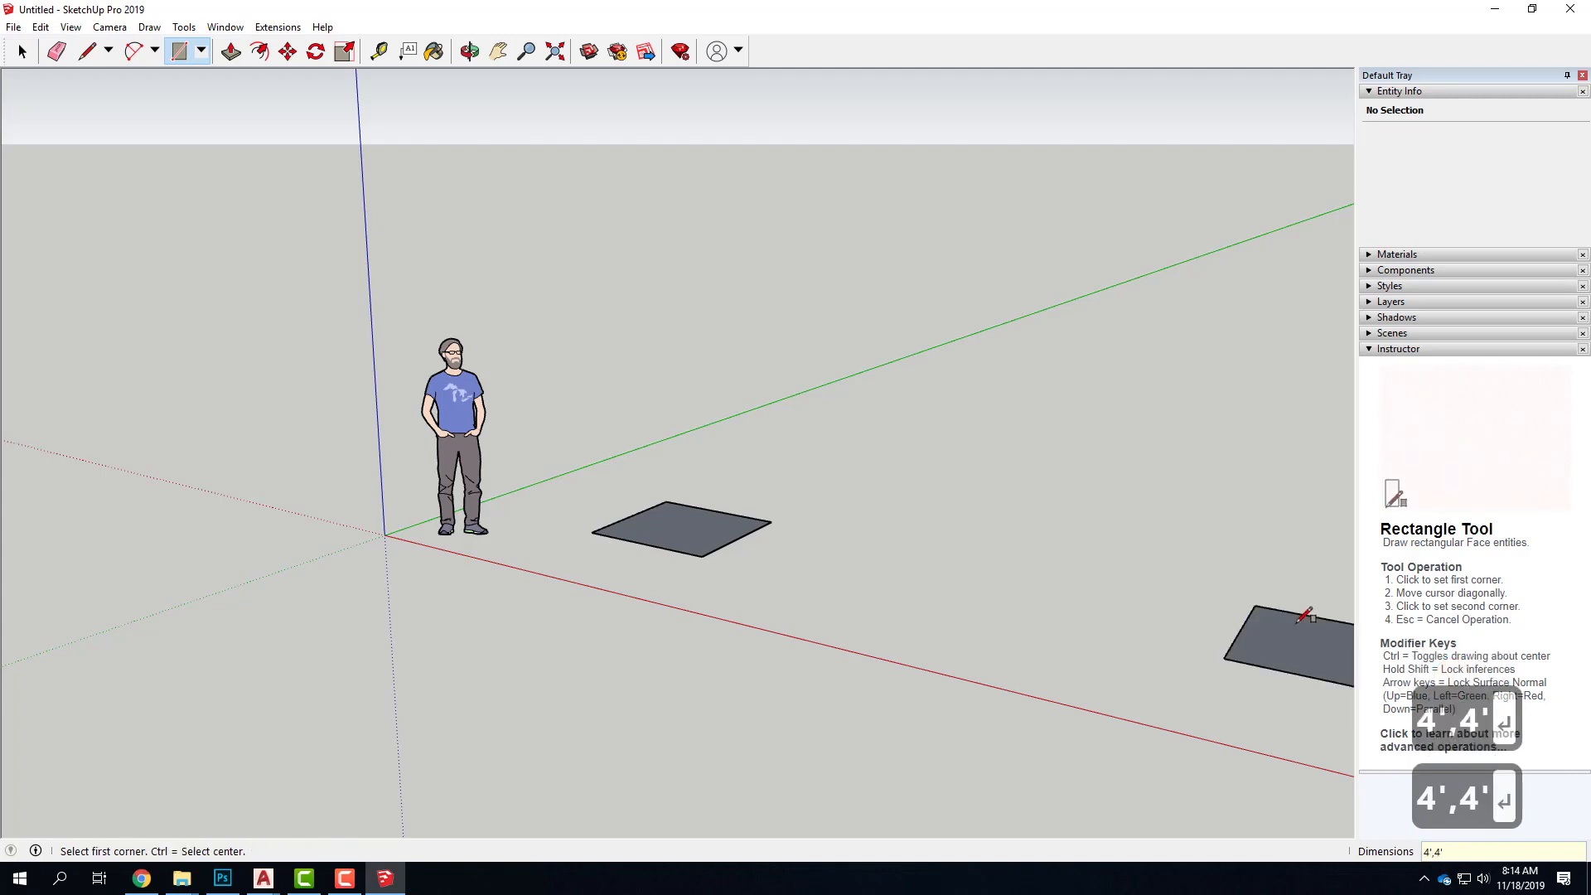
Delete the scale figure and both rectangles from the model
scroll(1027, 618, down, 3)
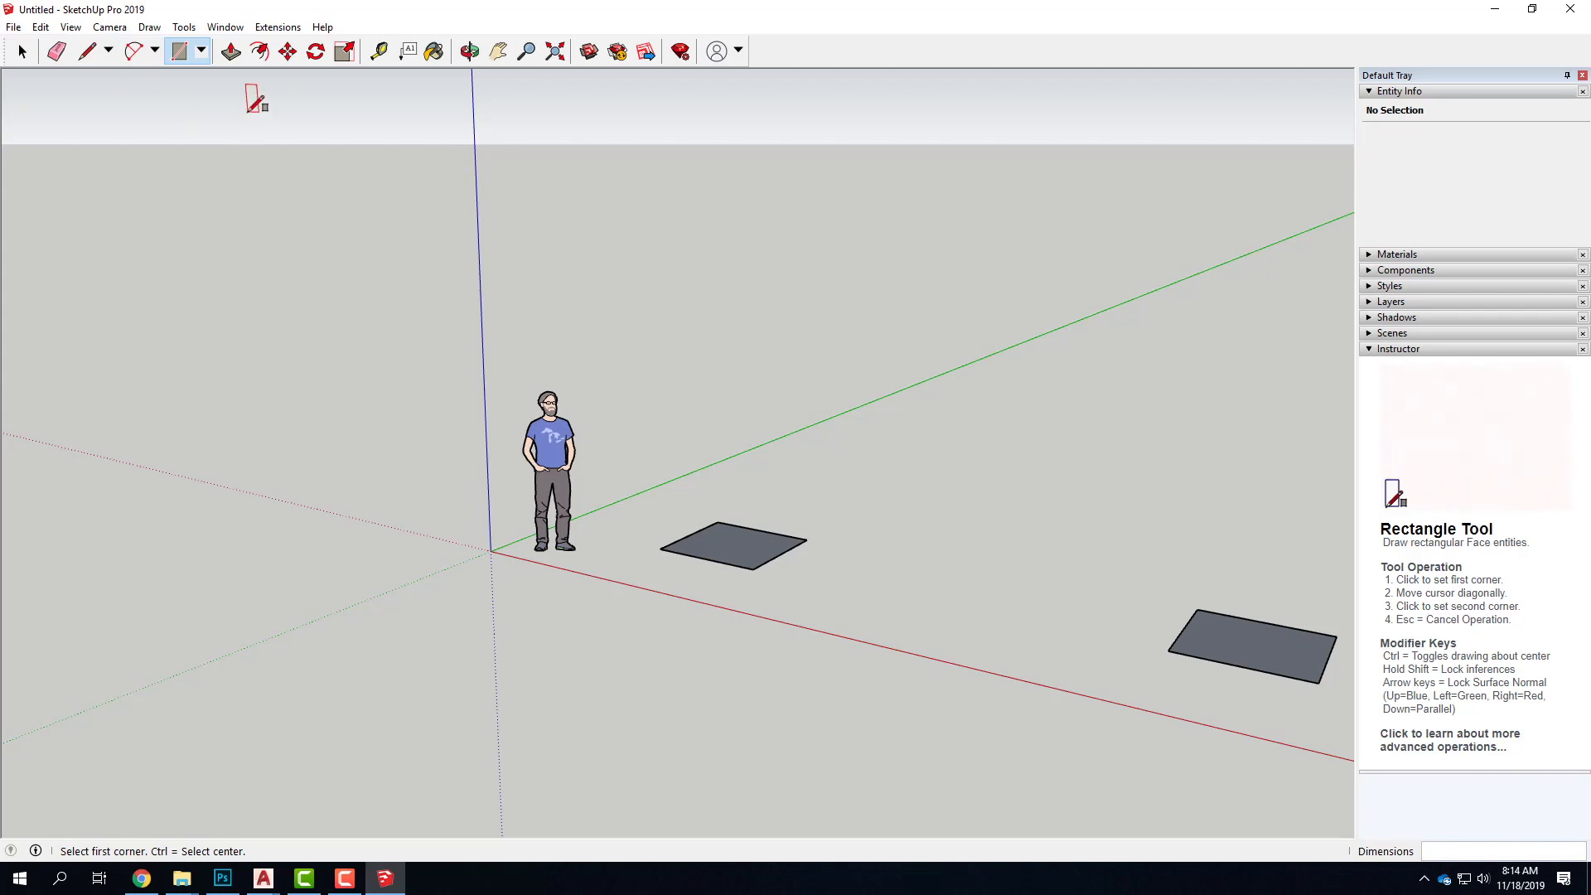
click(22, 52)
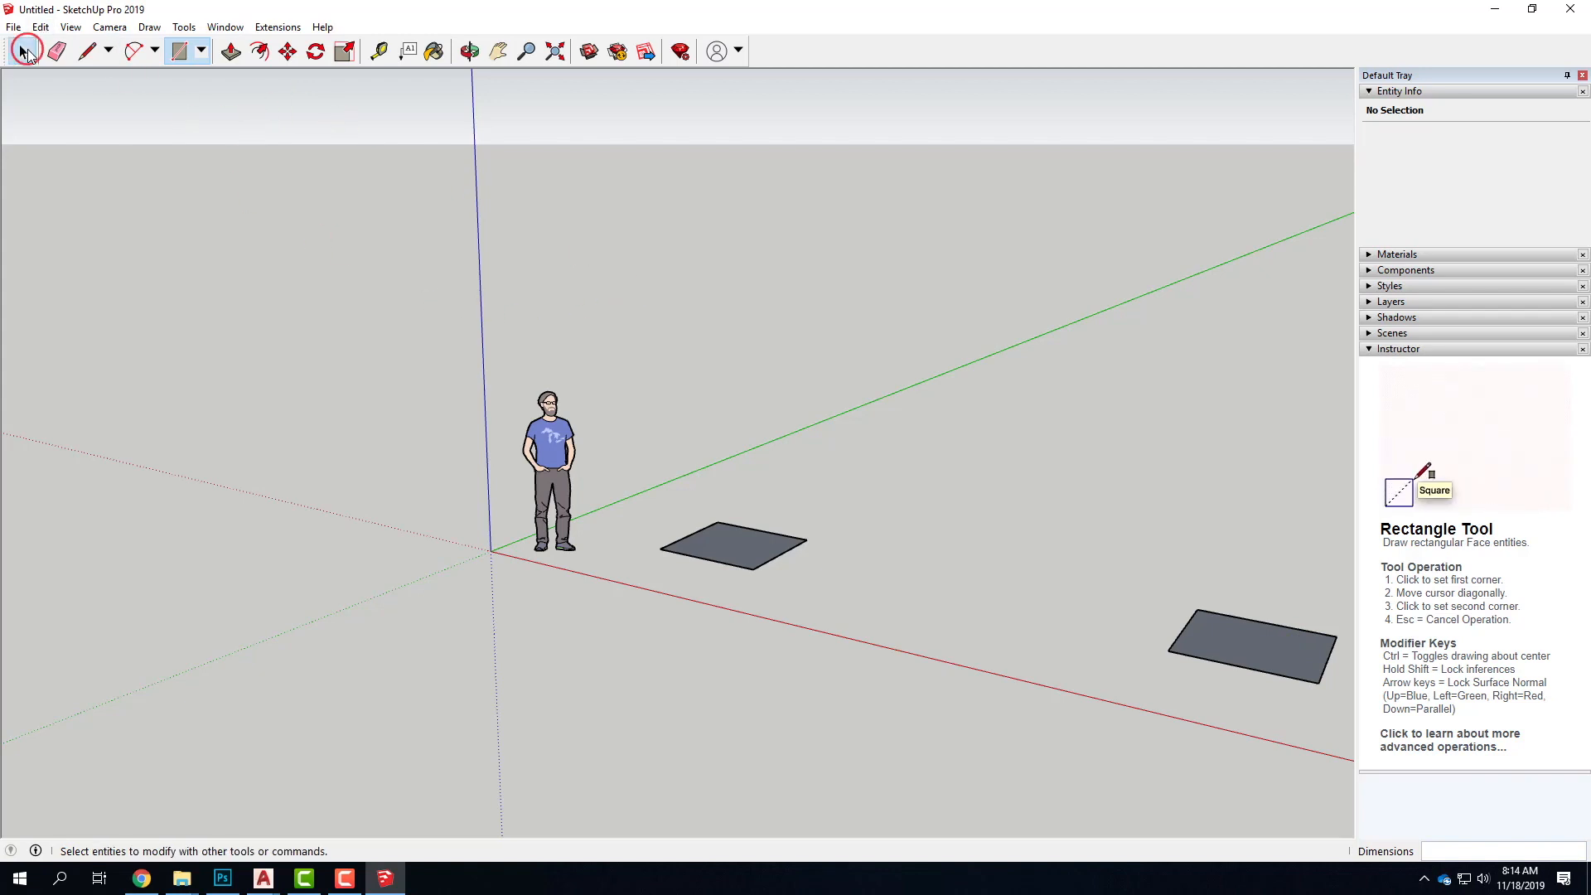
drag(287, 304, 1350, 750)
key(Delete)
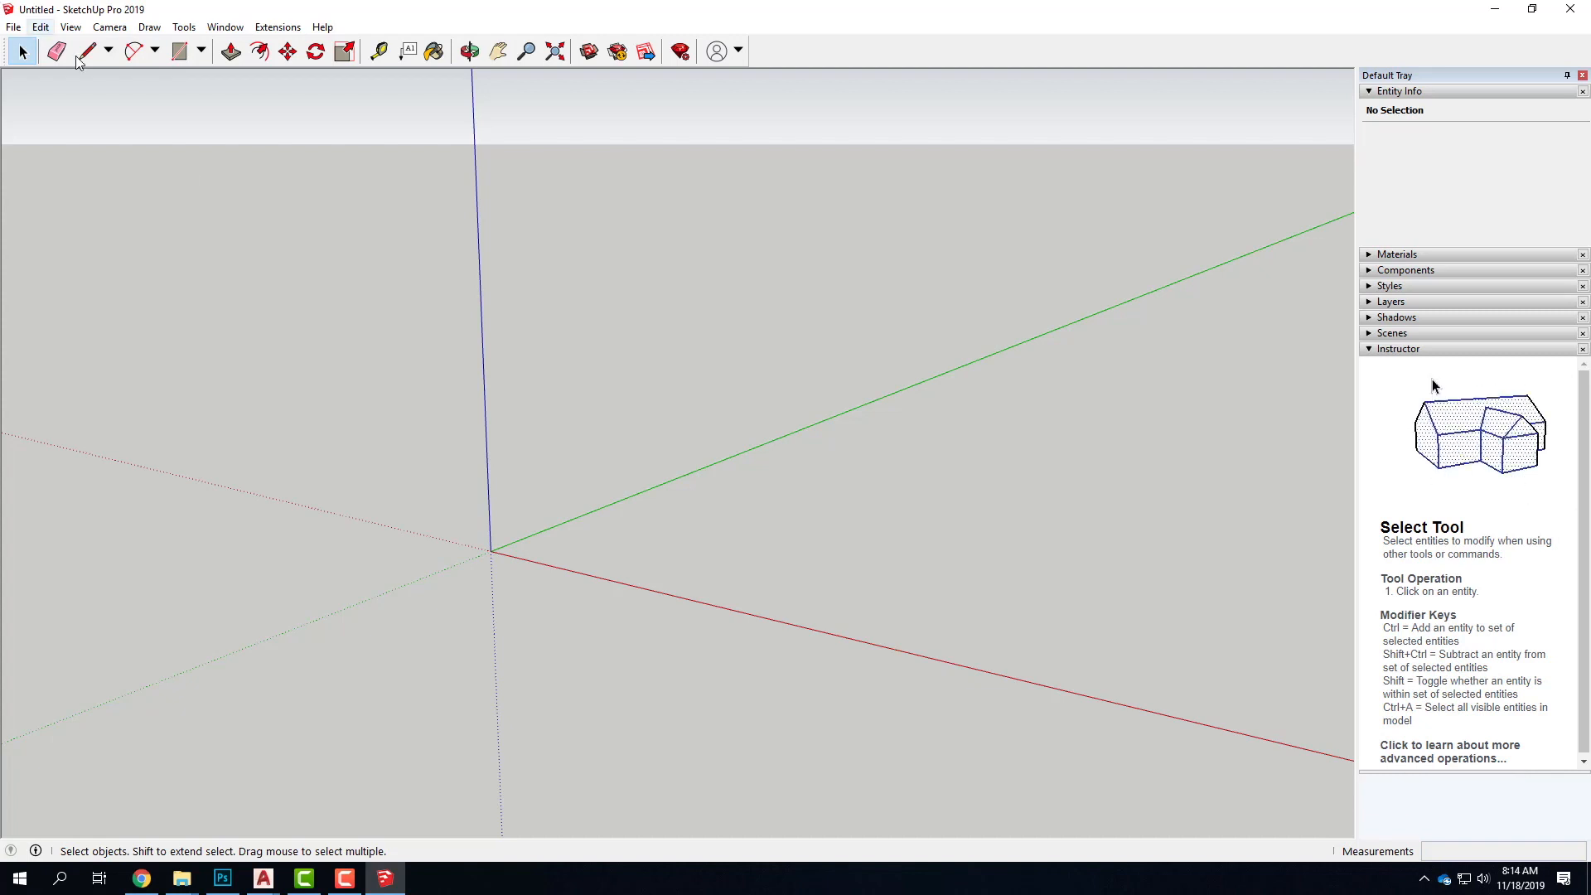
Start an import and browse through OneDrive's Live Demonstrations and Live - A135 Exercises to the Ex121 - Paperspace and Modelspace folder
click(14, 28)
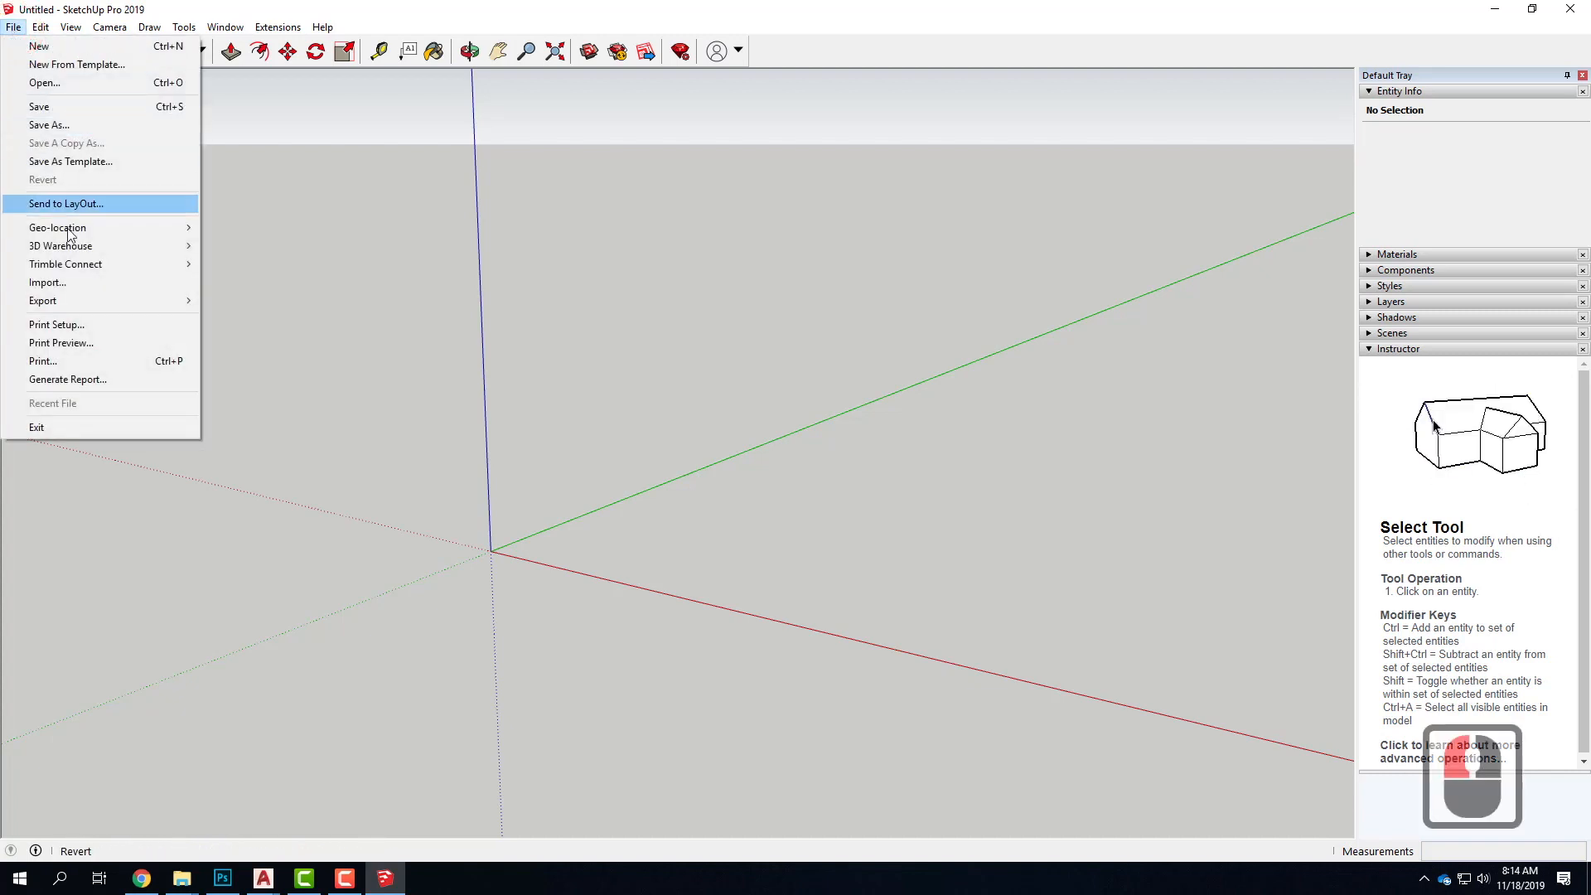
click(89, 289)
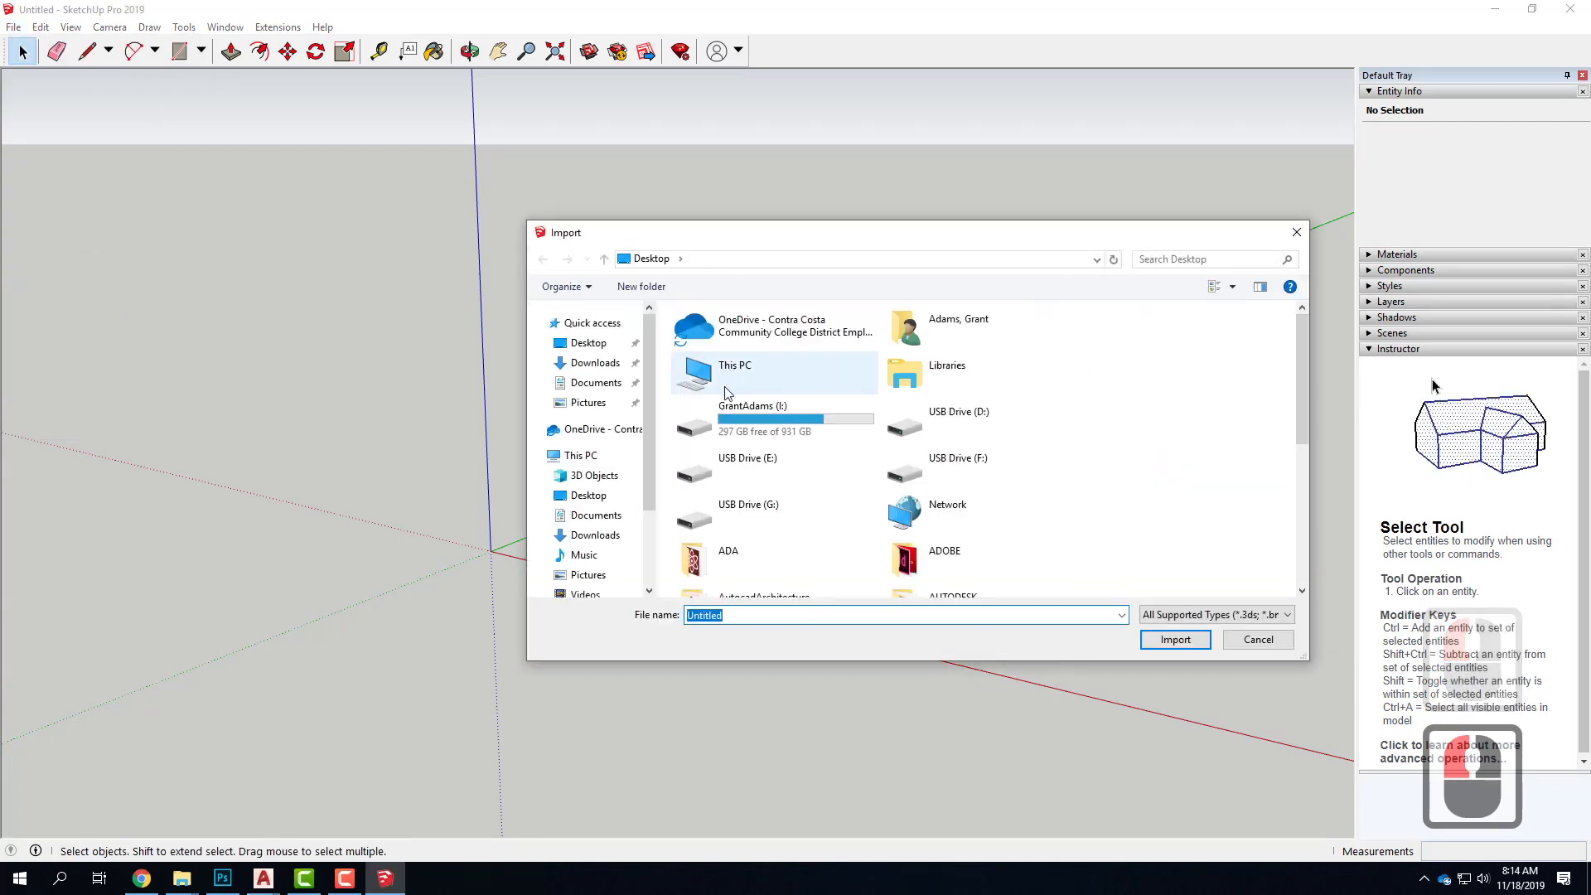
double_click(748, 326)
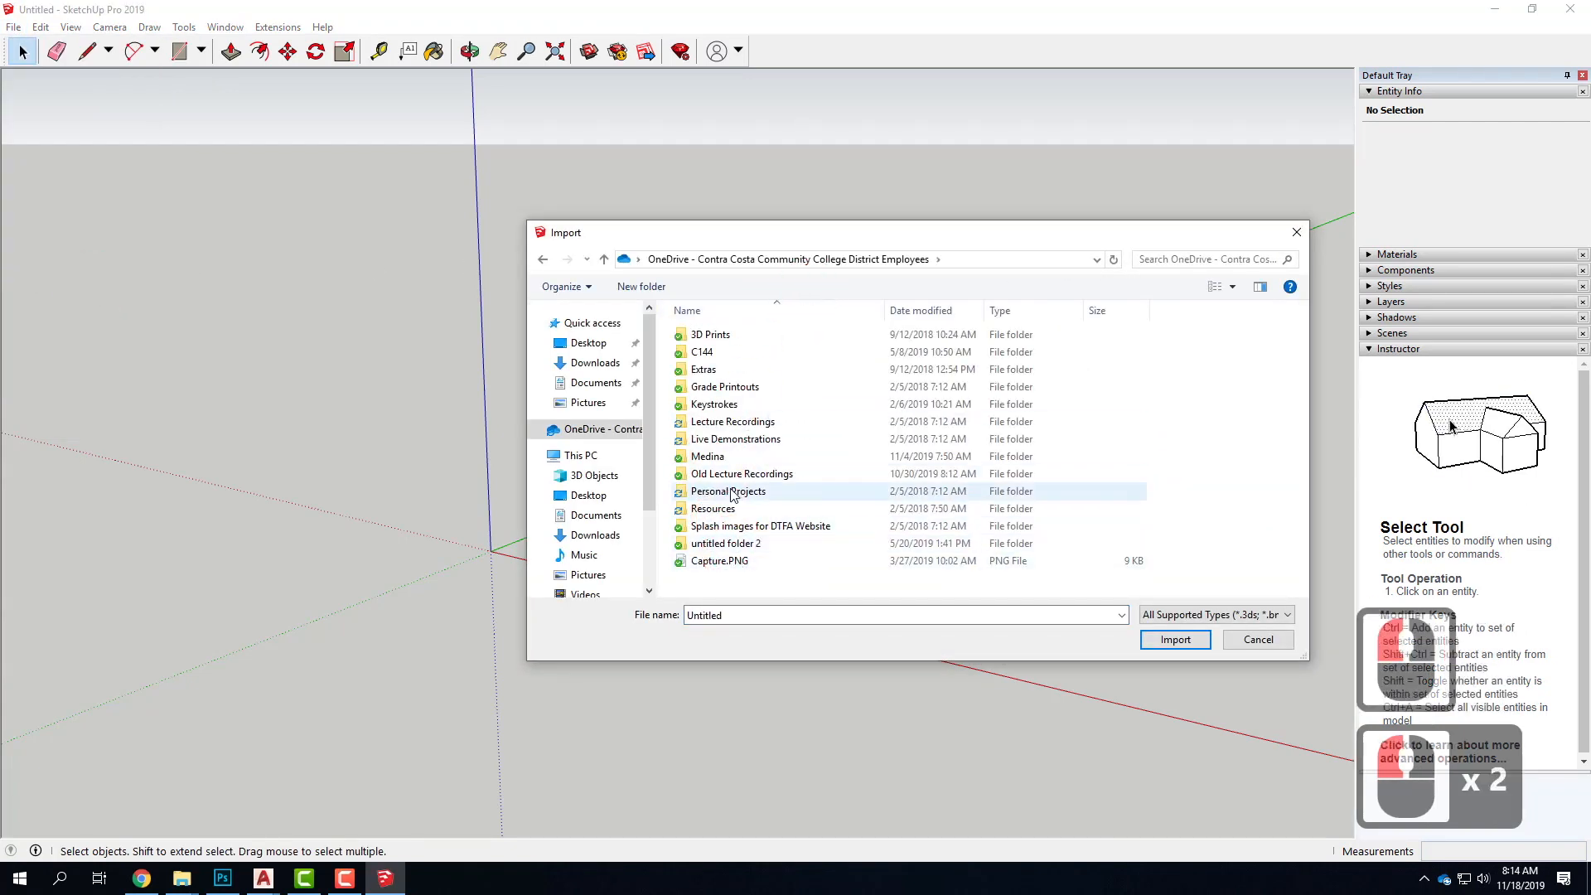
double_click(732, 442)
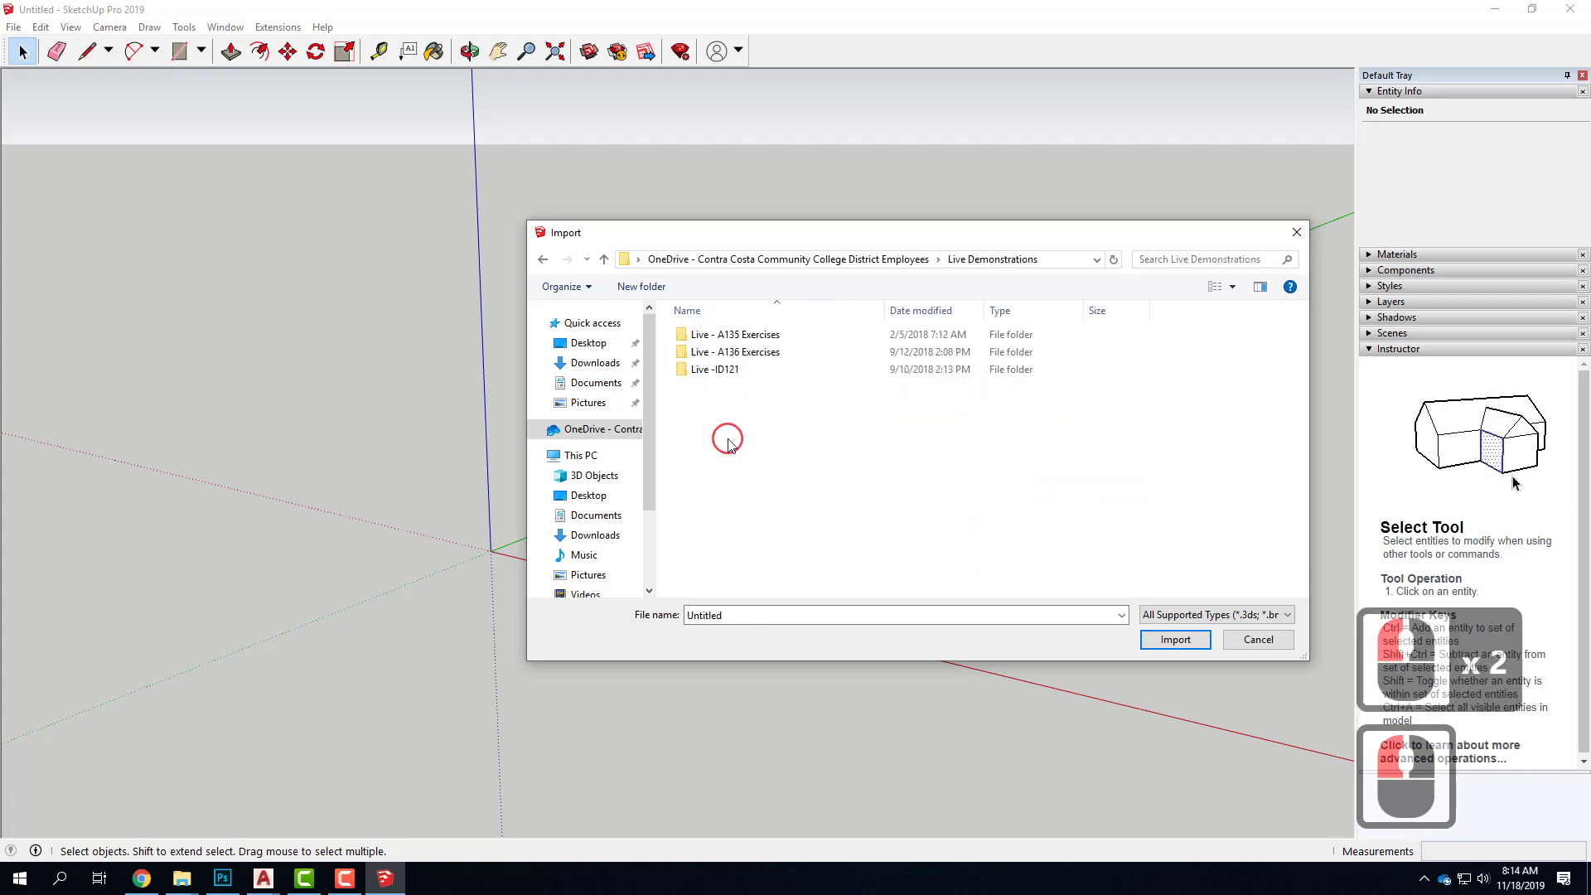
click(727, 336)
double_click(727, 336)
scroll(807, 543, down, 4)
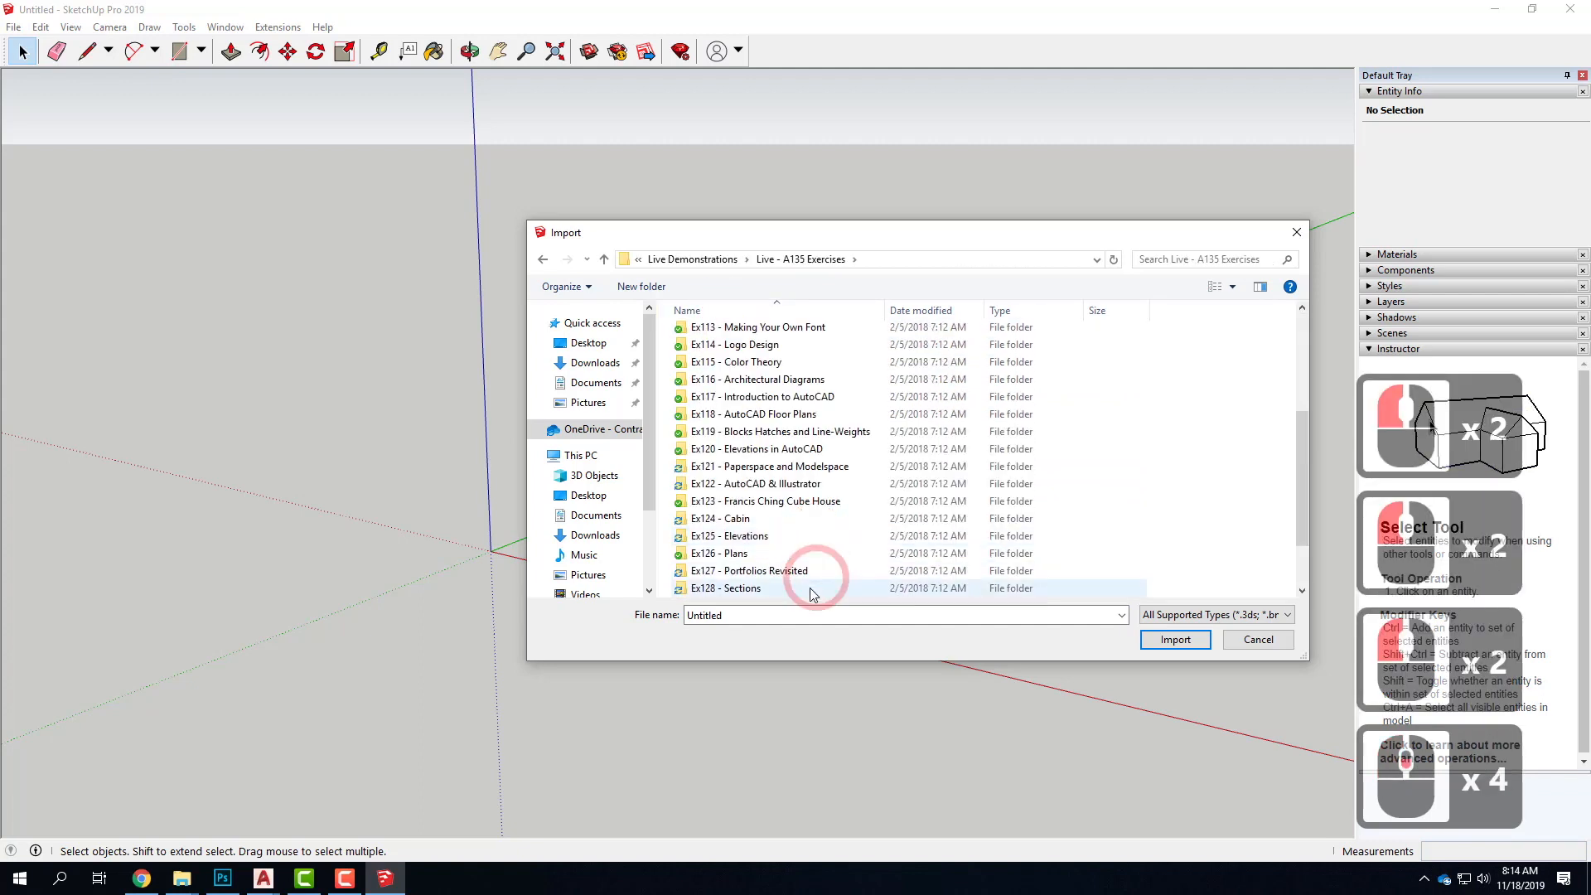
double_click(763, 465)
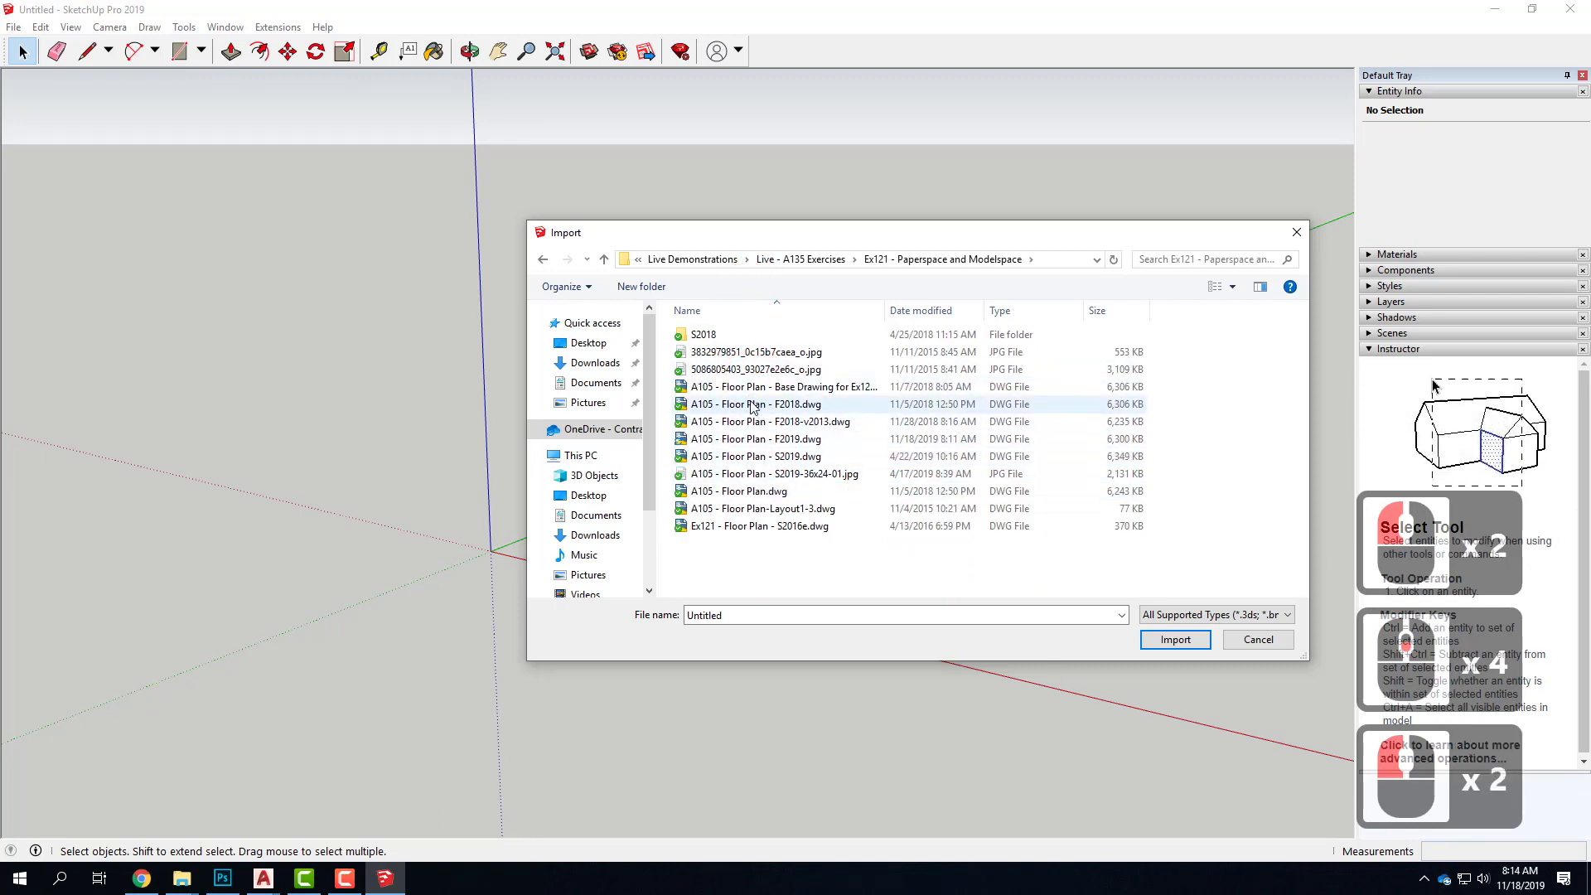
Import A105 - Floor Plan - F2019.dwg and close the import results
click(752, 439)
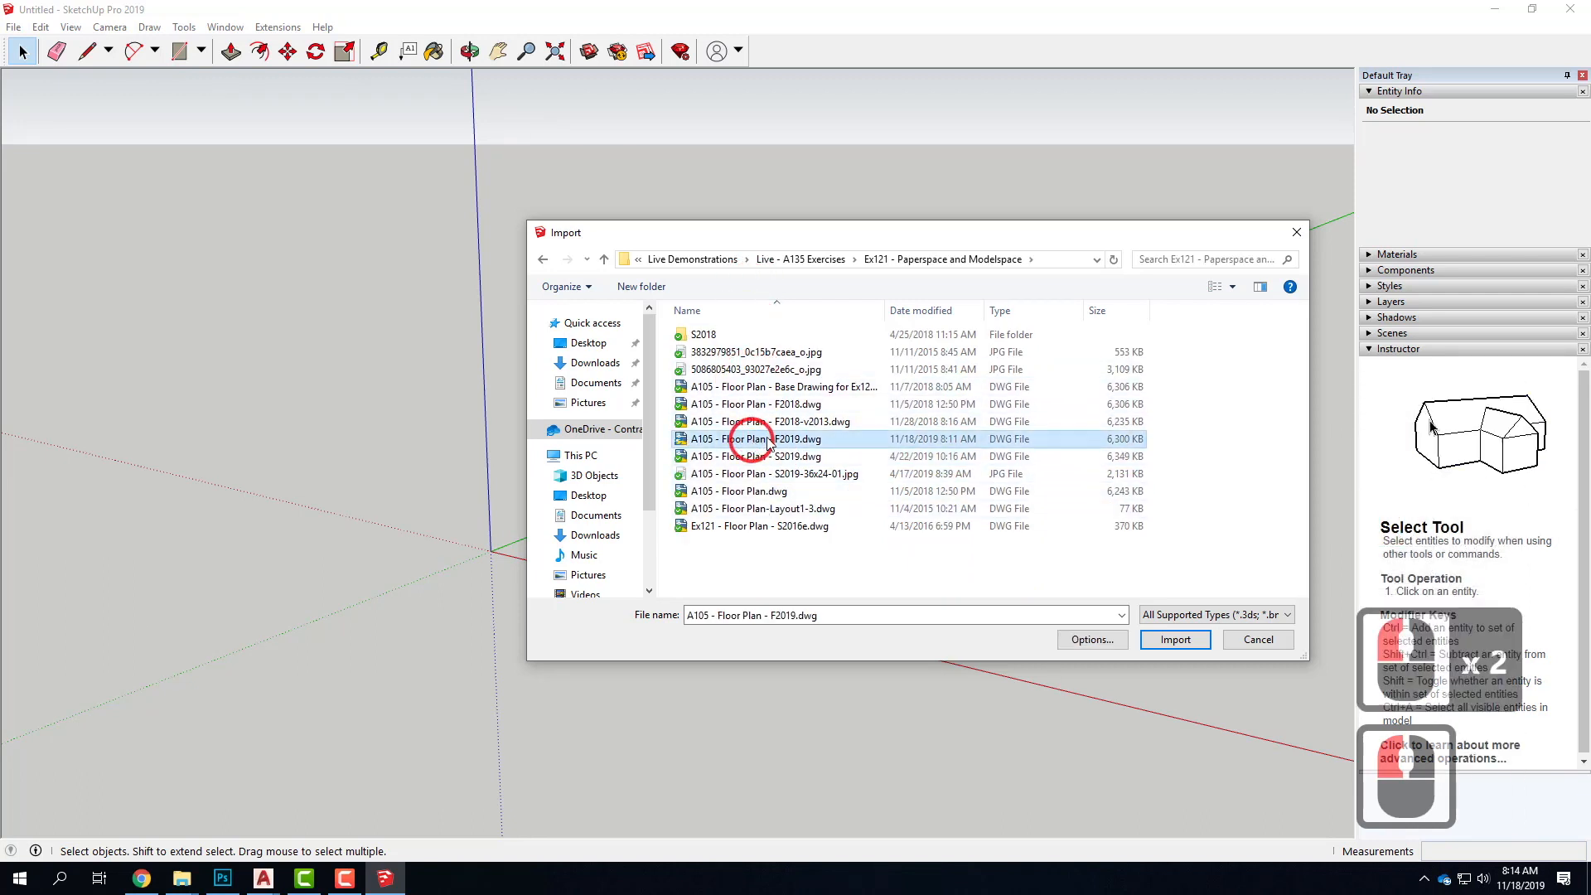
click(1185, 644)
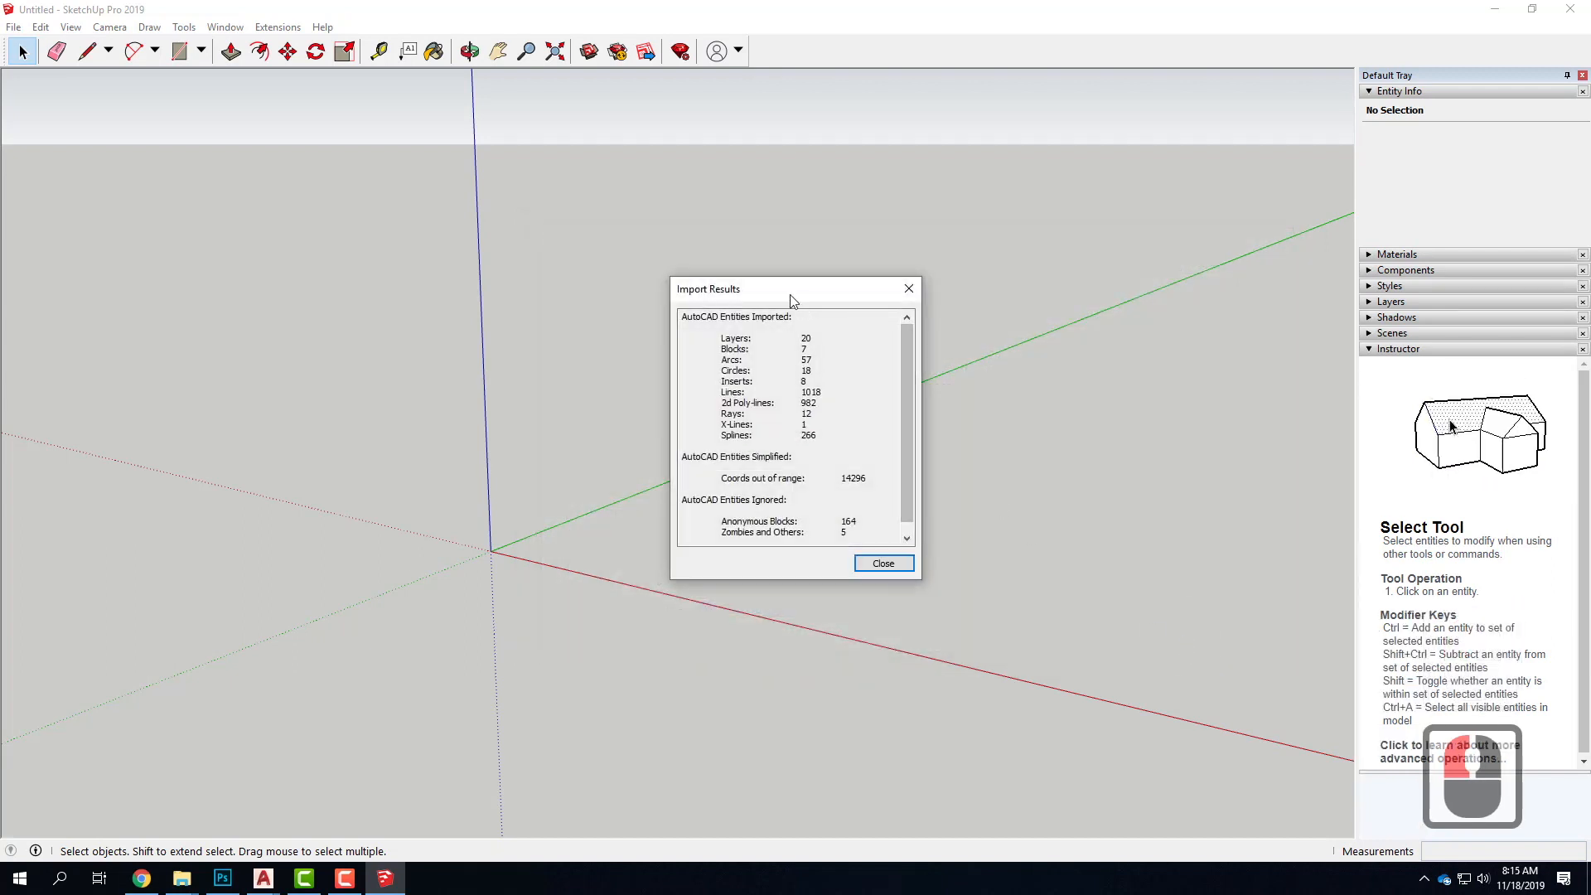
drag(788, 290, 612, 241)
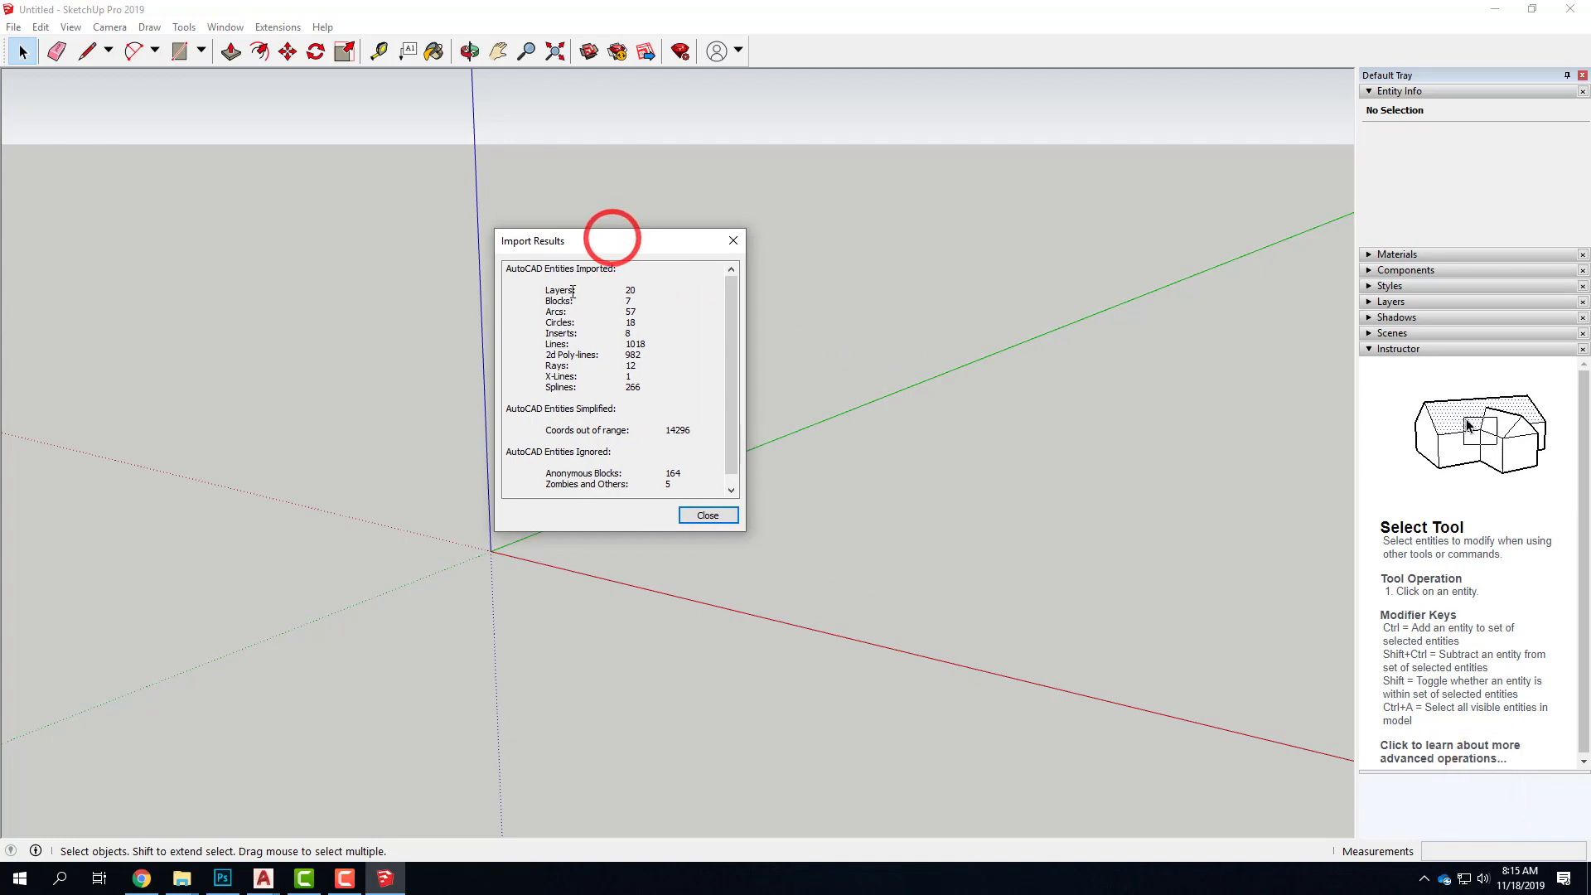
click(708, 515)
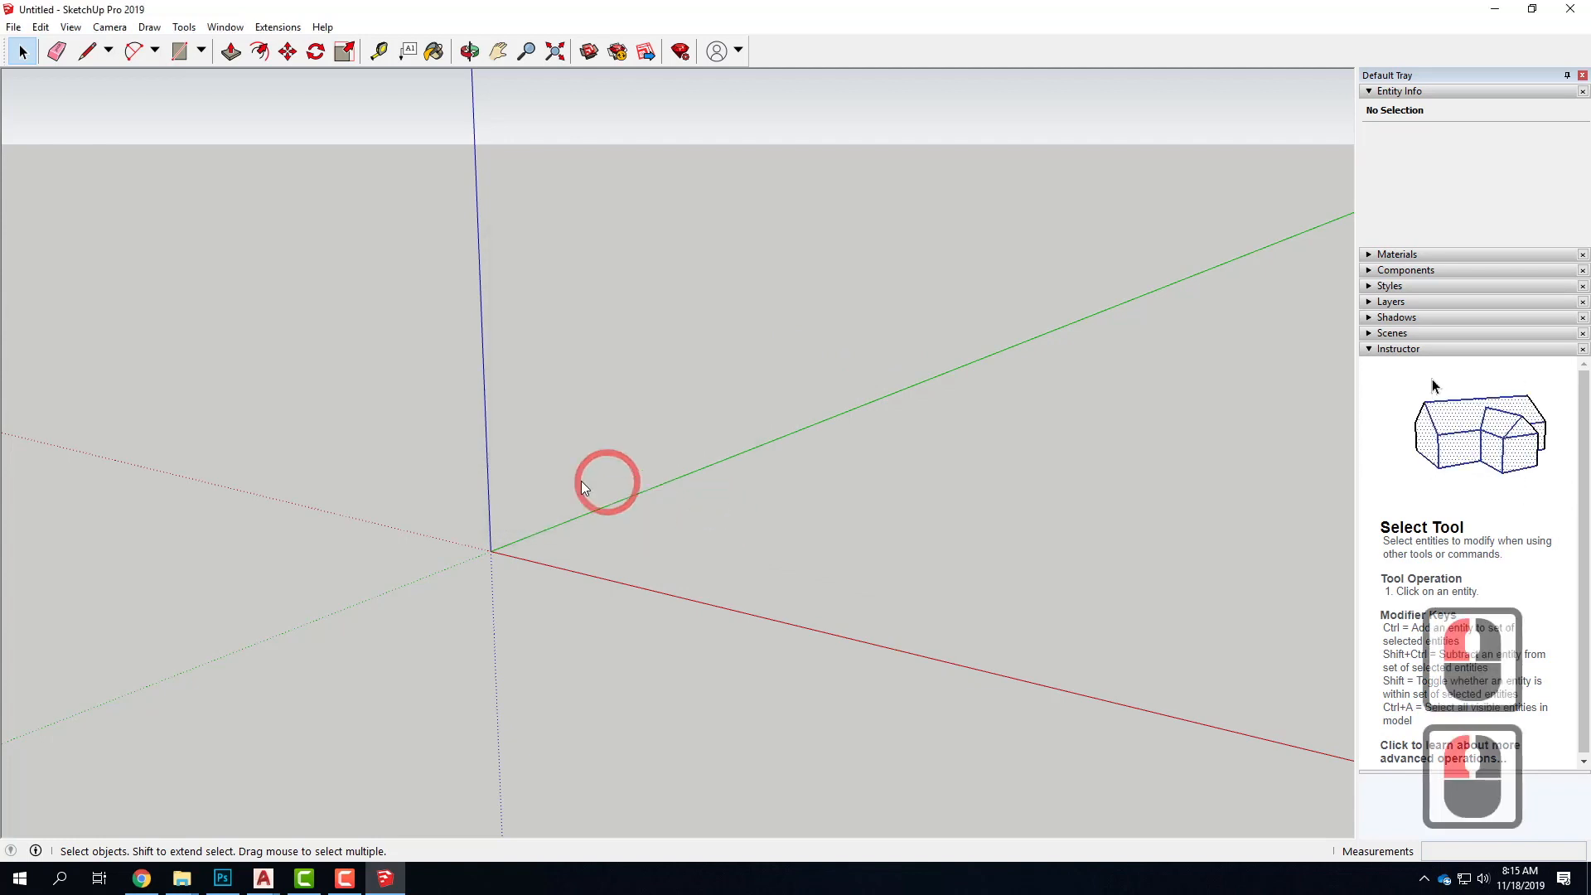
Examine the imported drawing, including the contour site near the origin and the small sheet lying far away from it
scroll(792, 521, down, 5)
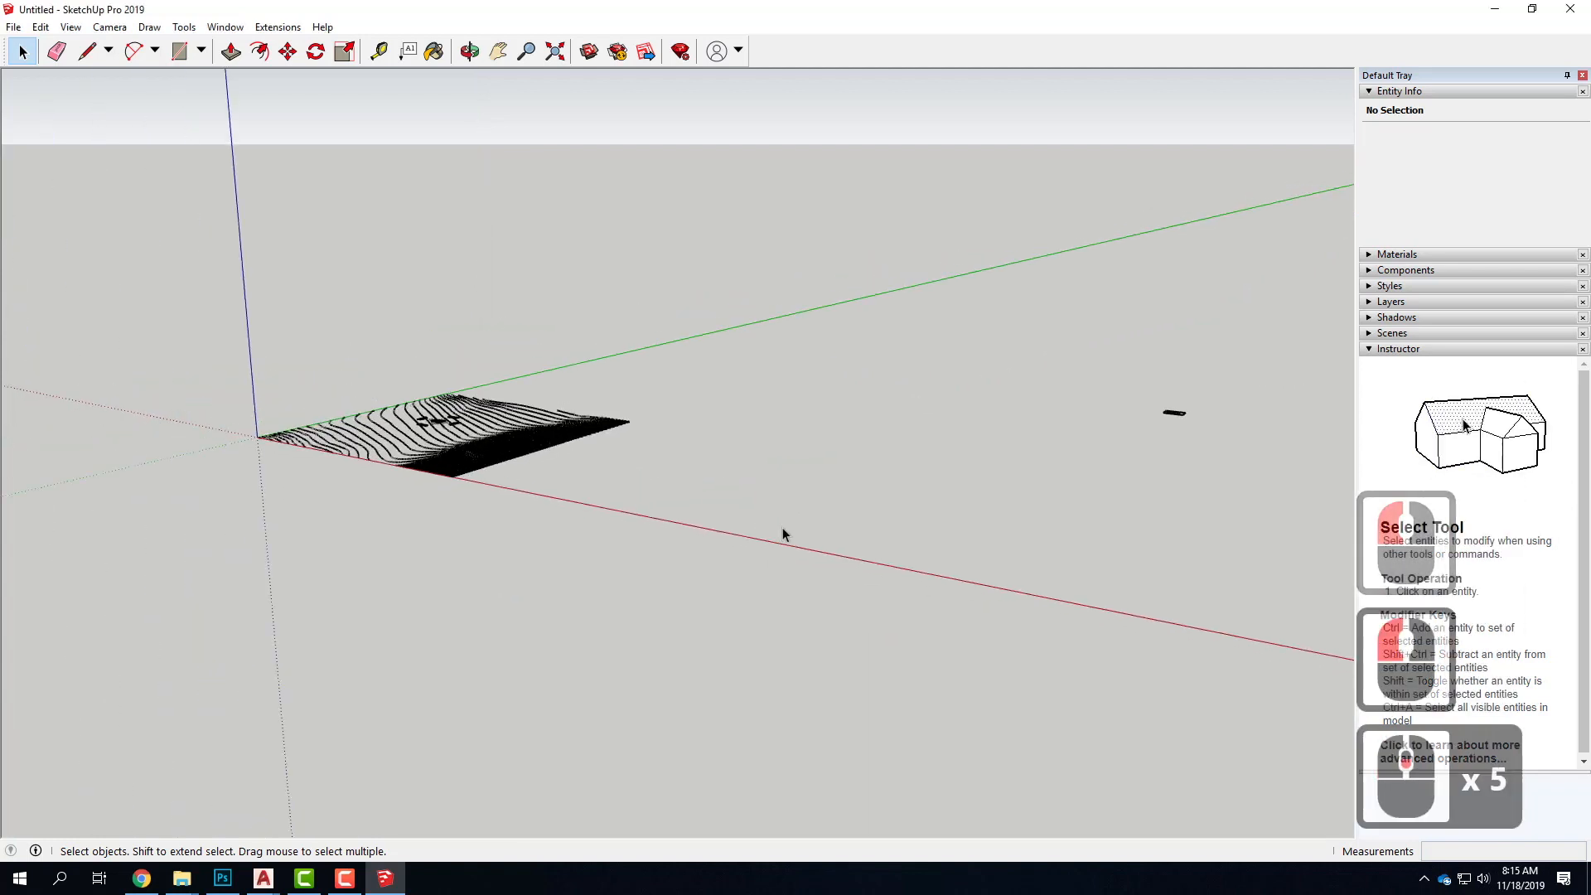
scroll(410, 470, up, 5)
scroll(425, 470, down, 11)
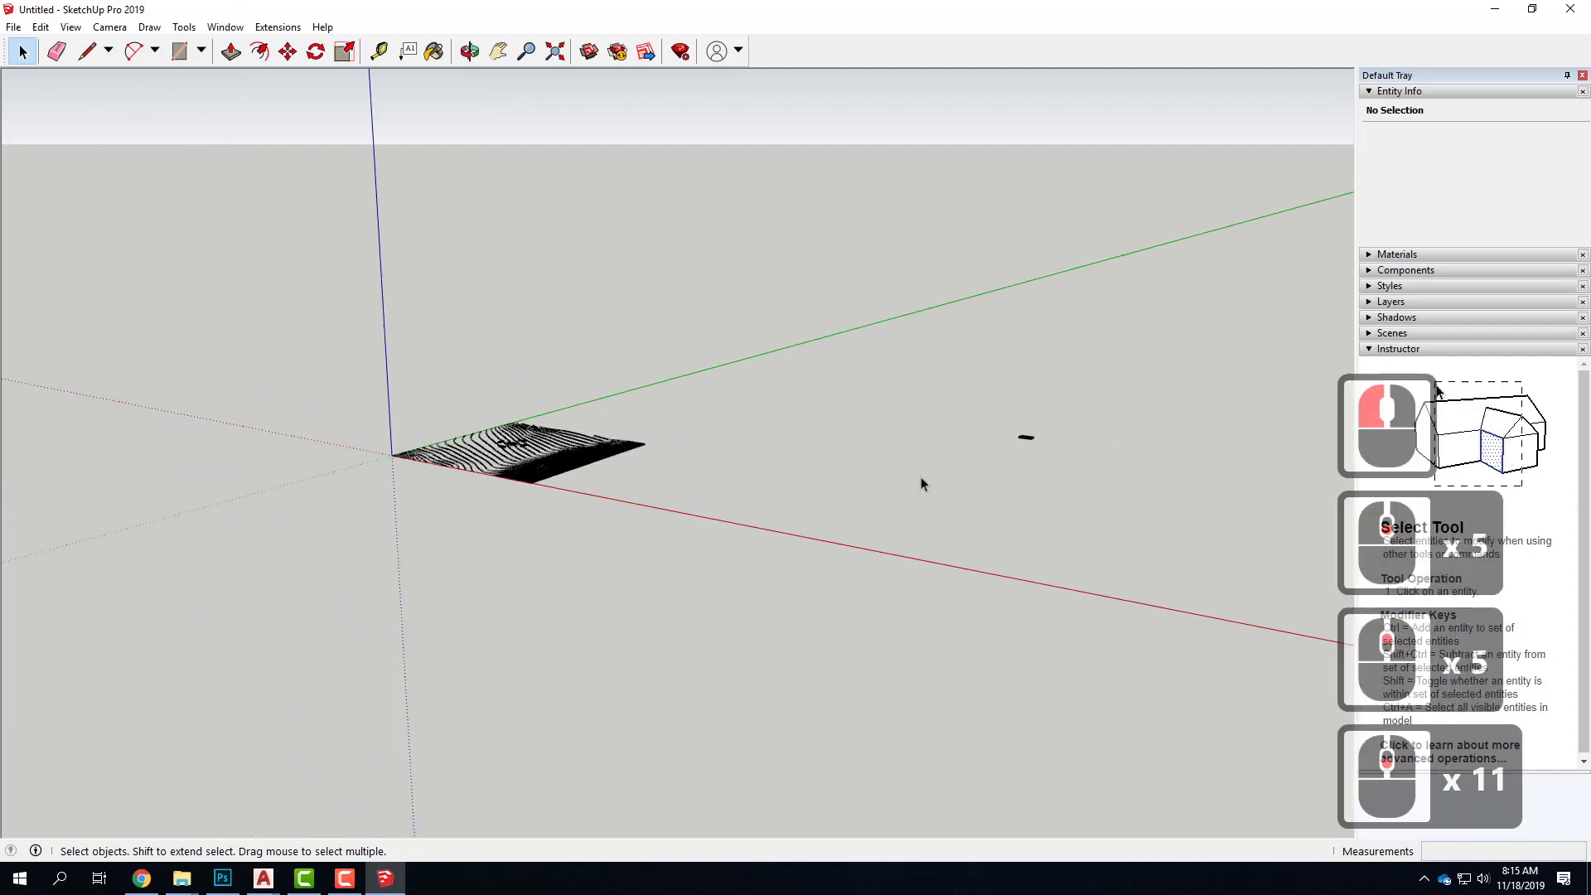
scroll(1045, 434, up, 2)
scroll(1046, 435, up, 20)
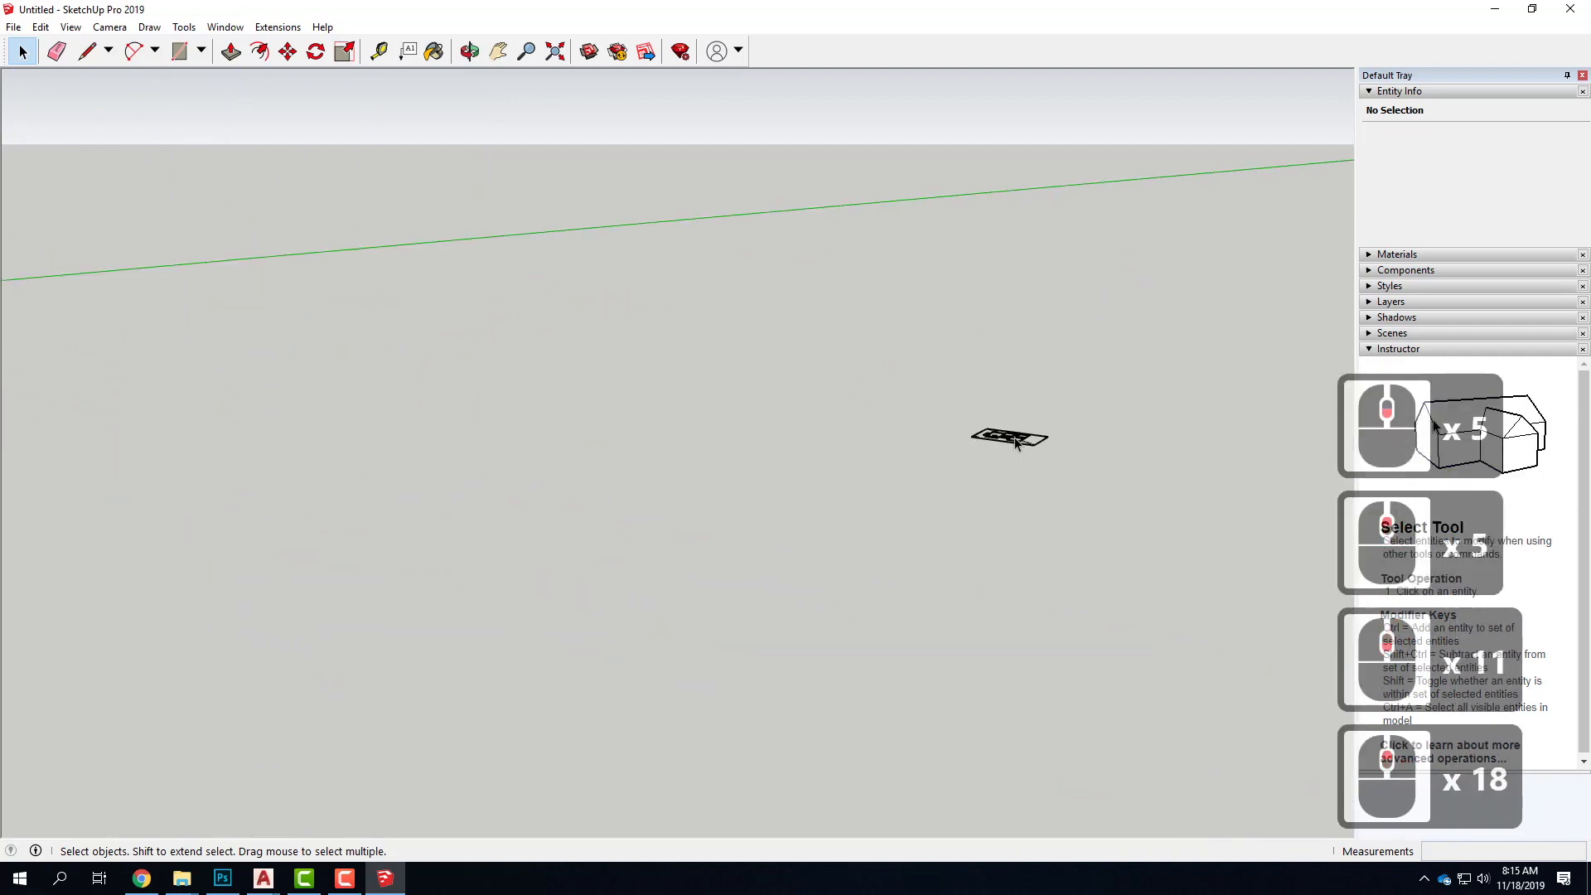
scroll(1016, 443, up, 7)
scroll(1077, 452, down, 18)
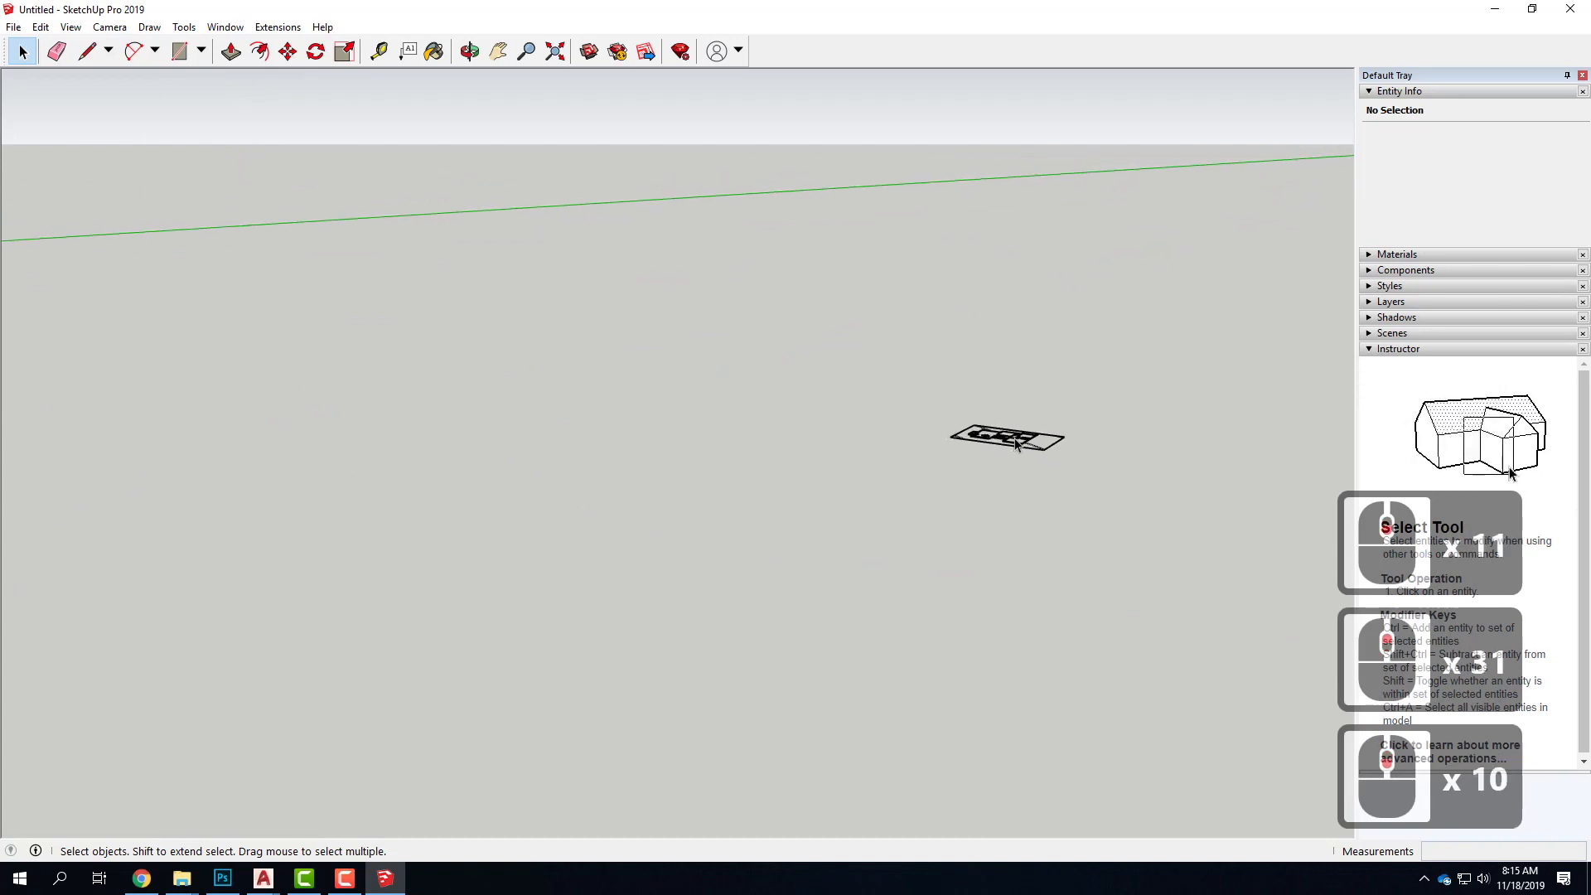
scroll(1093, 454, down, 15)
Select the imported floor plan component and explode it into separate entities
drag(1010, 391, 1139, 504)
click(1066, 440)
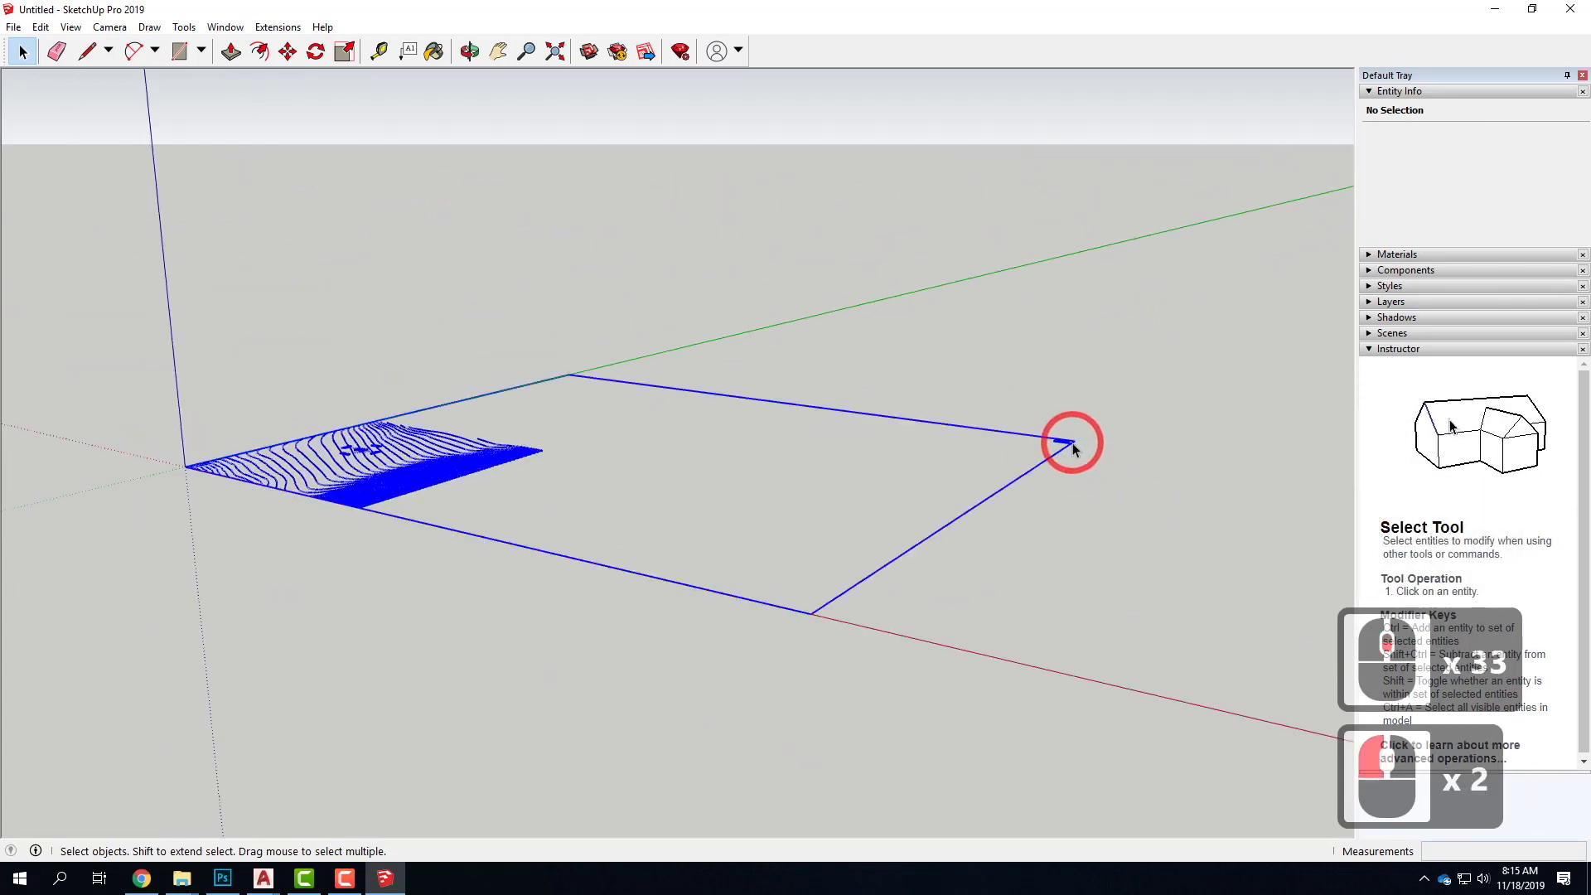
click(365, 474)
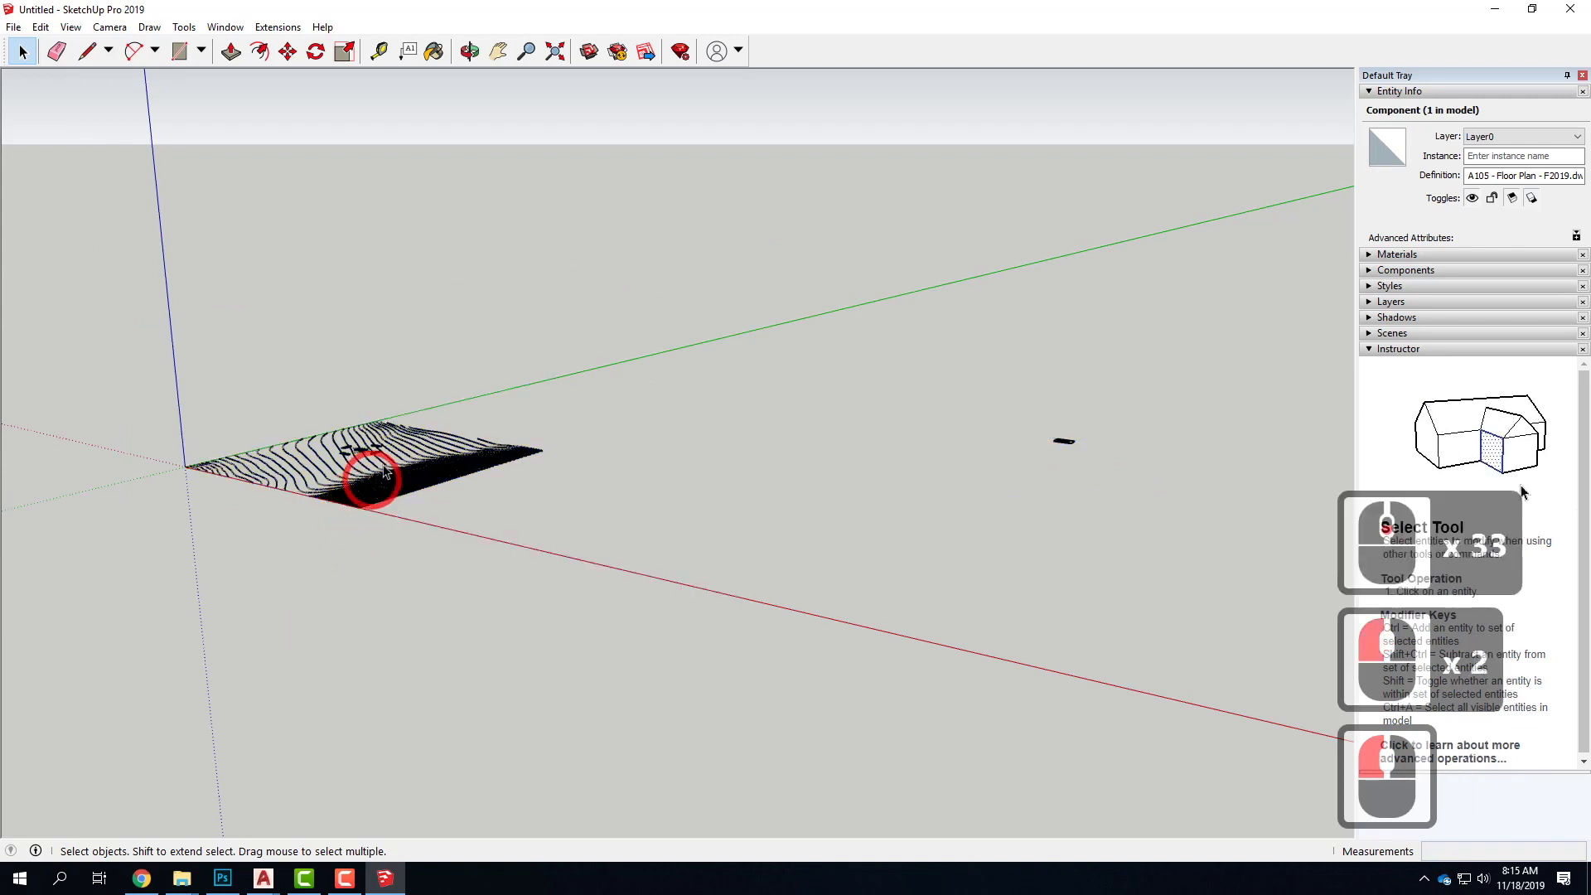
click(411, 480)
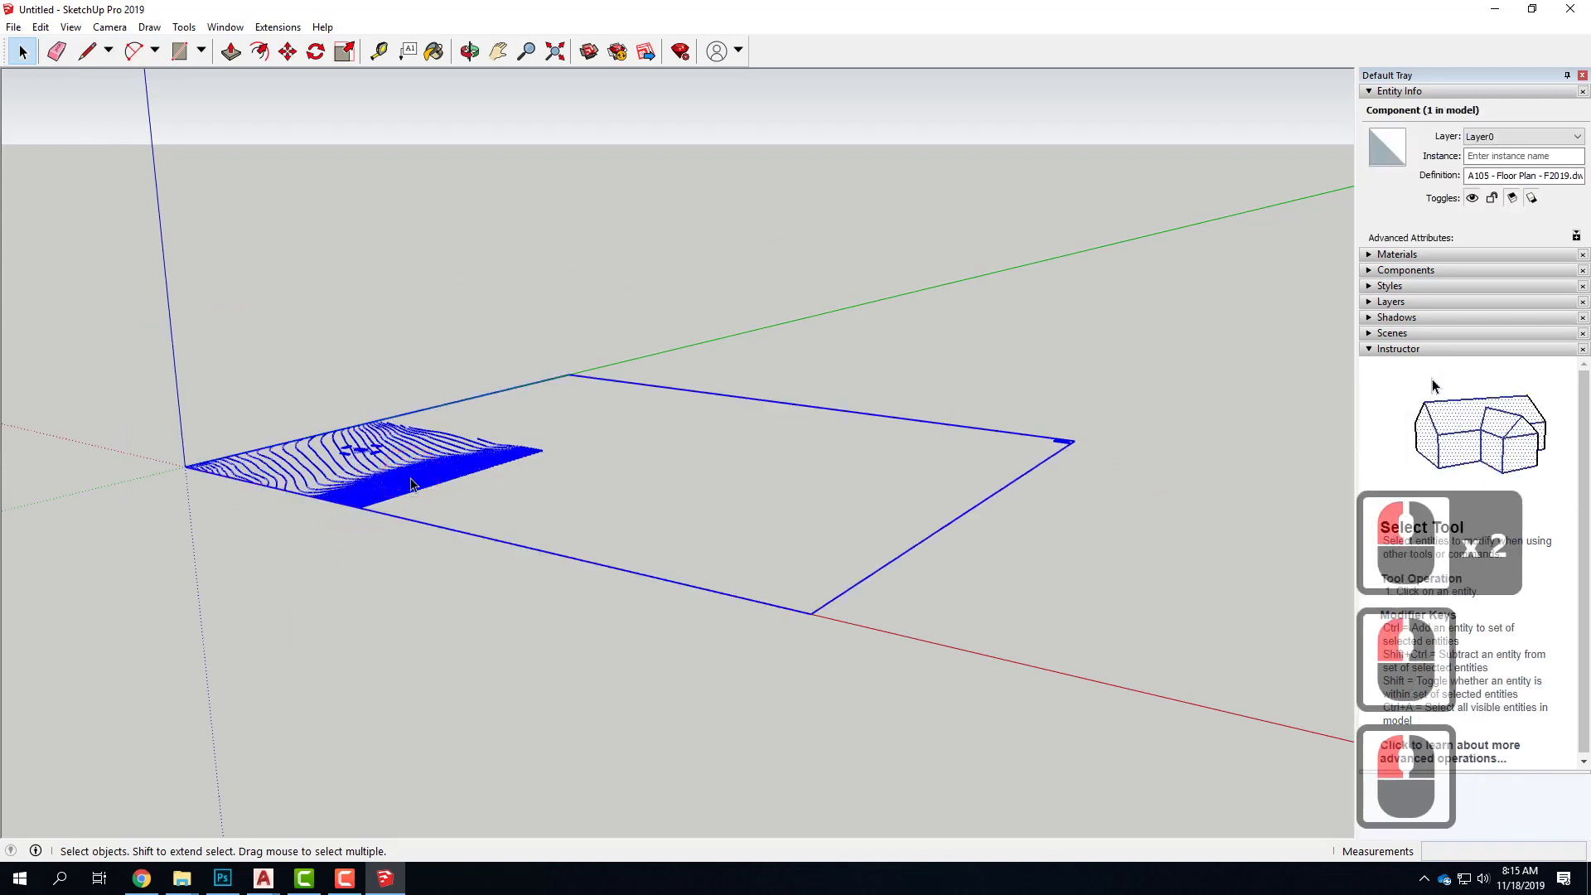
right_click(412, 483)
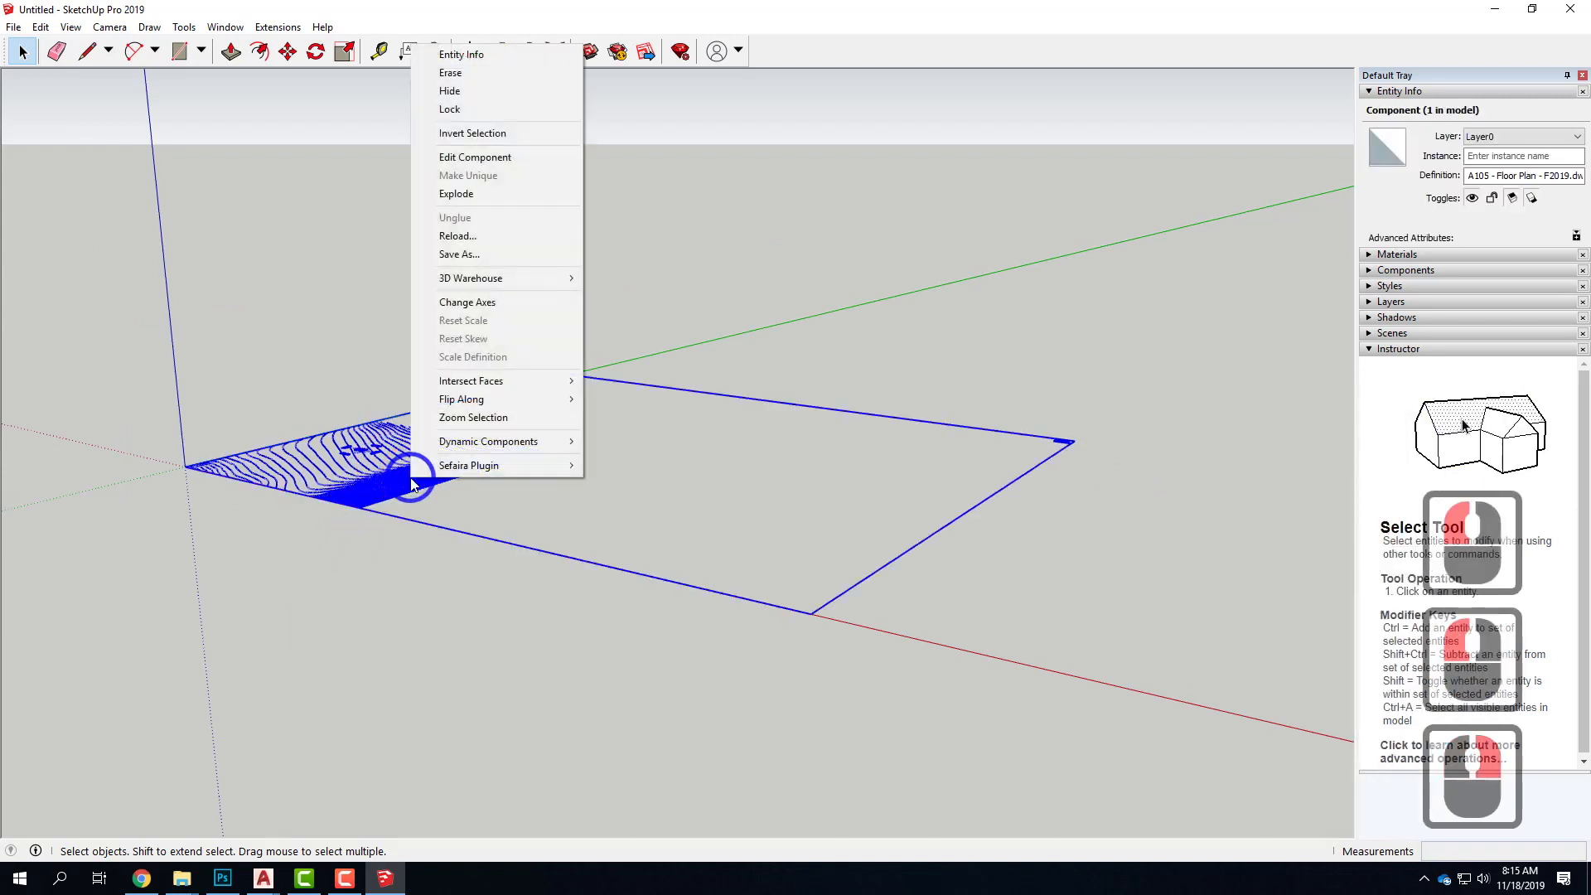
click(490, 197)
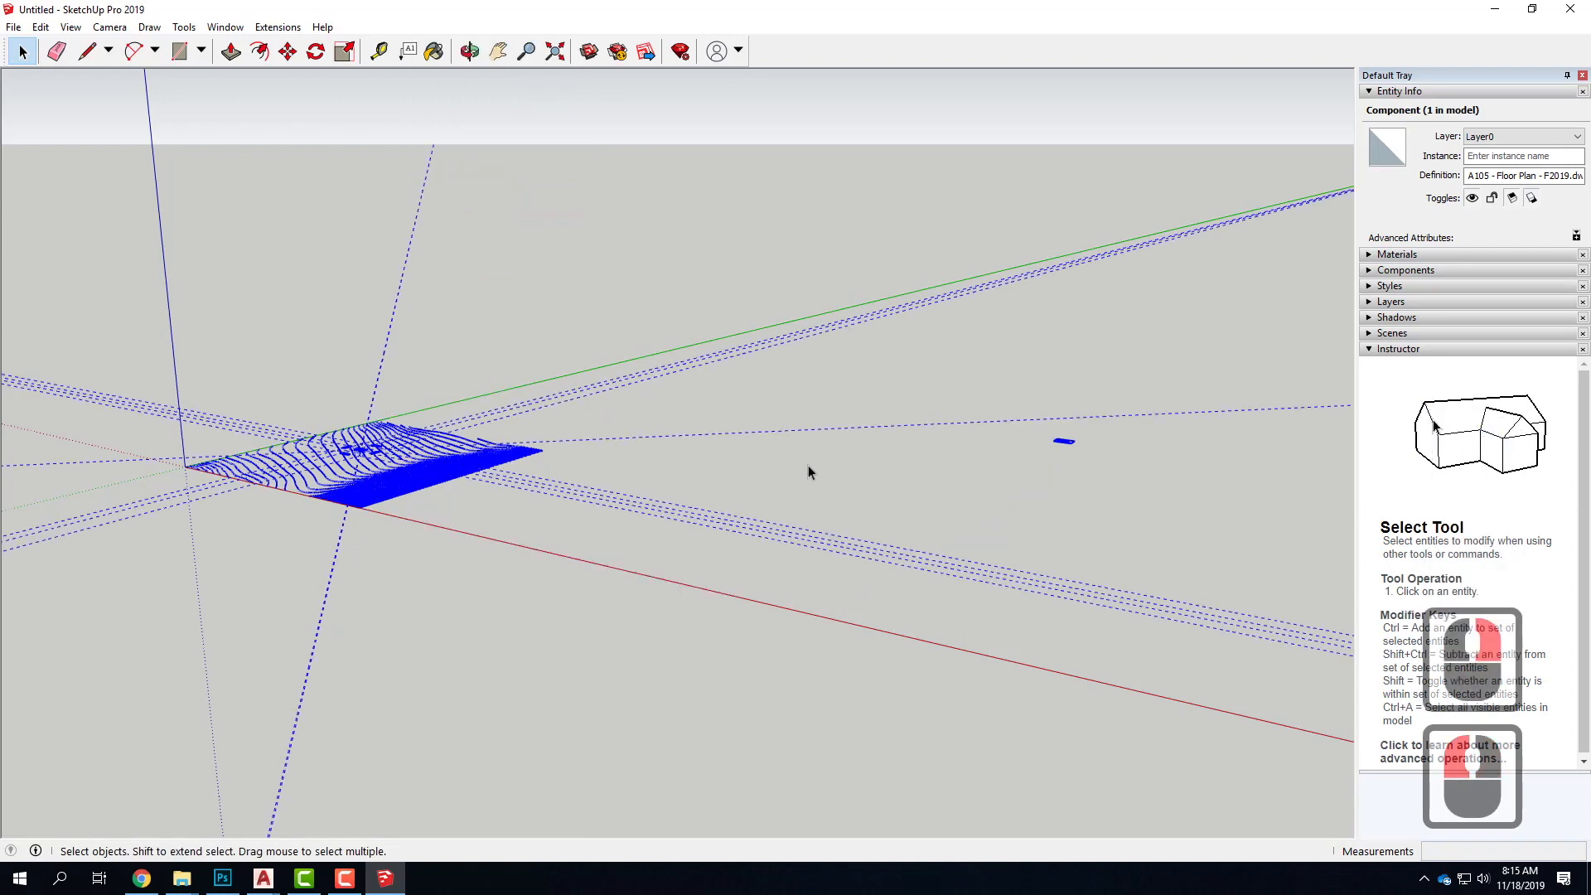
Delete the small stray drawing that lies far from the contour site
click(1054, 457)
double_click(1057, 438)
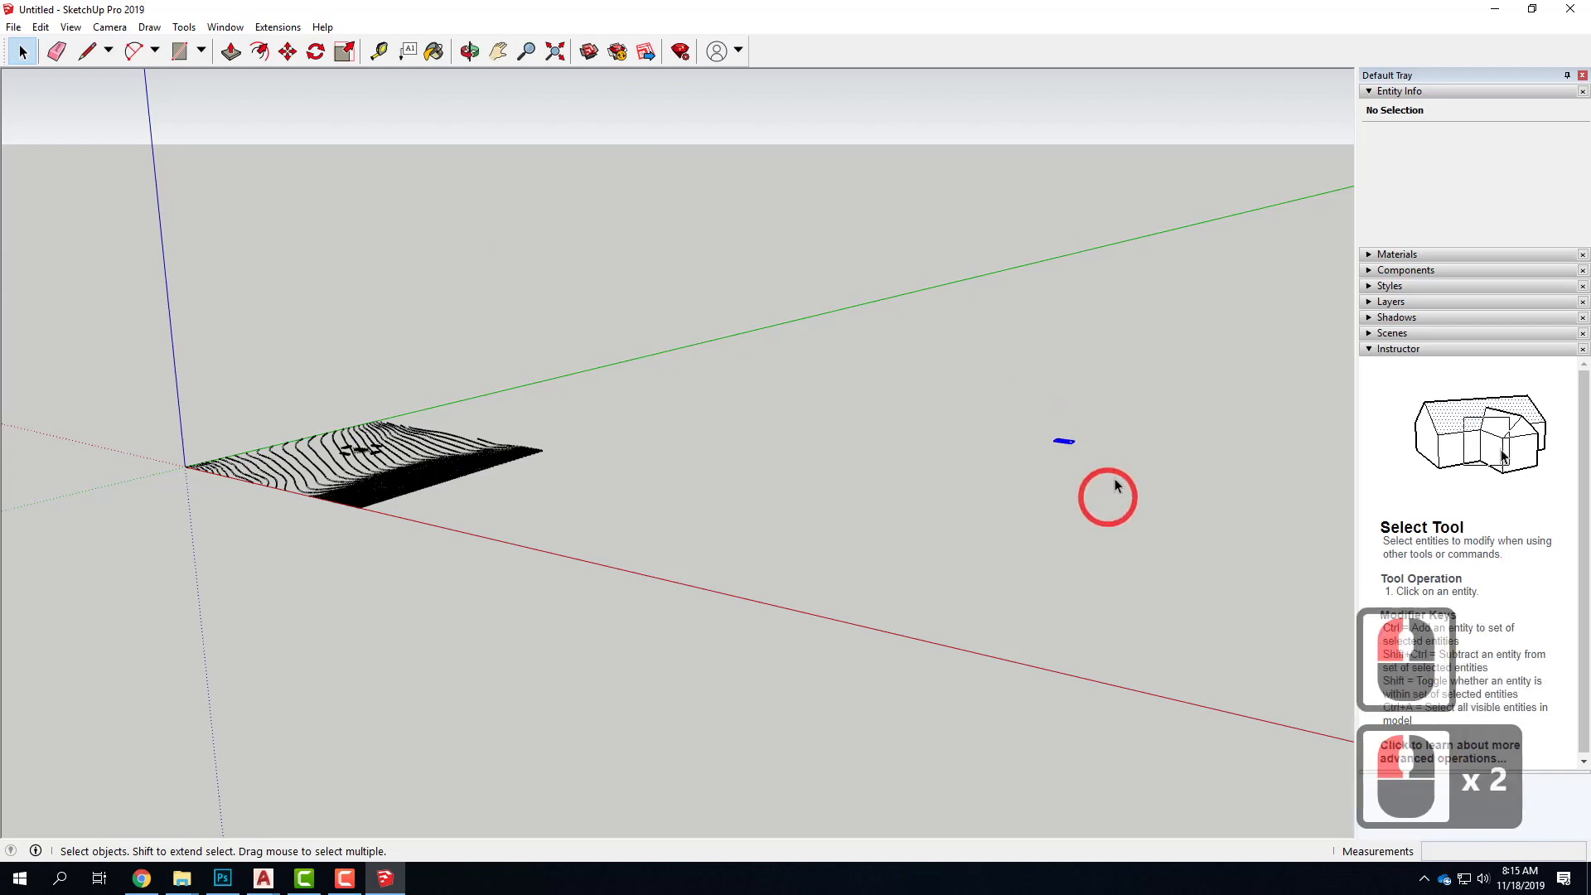
key(Delete)
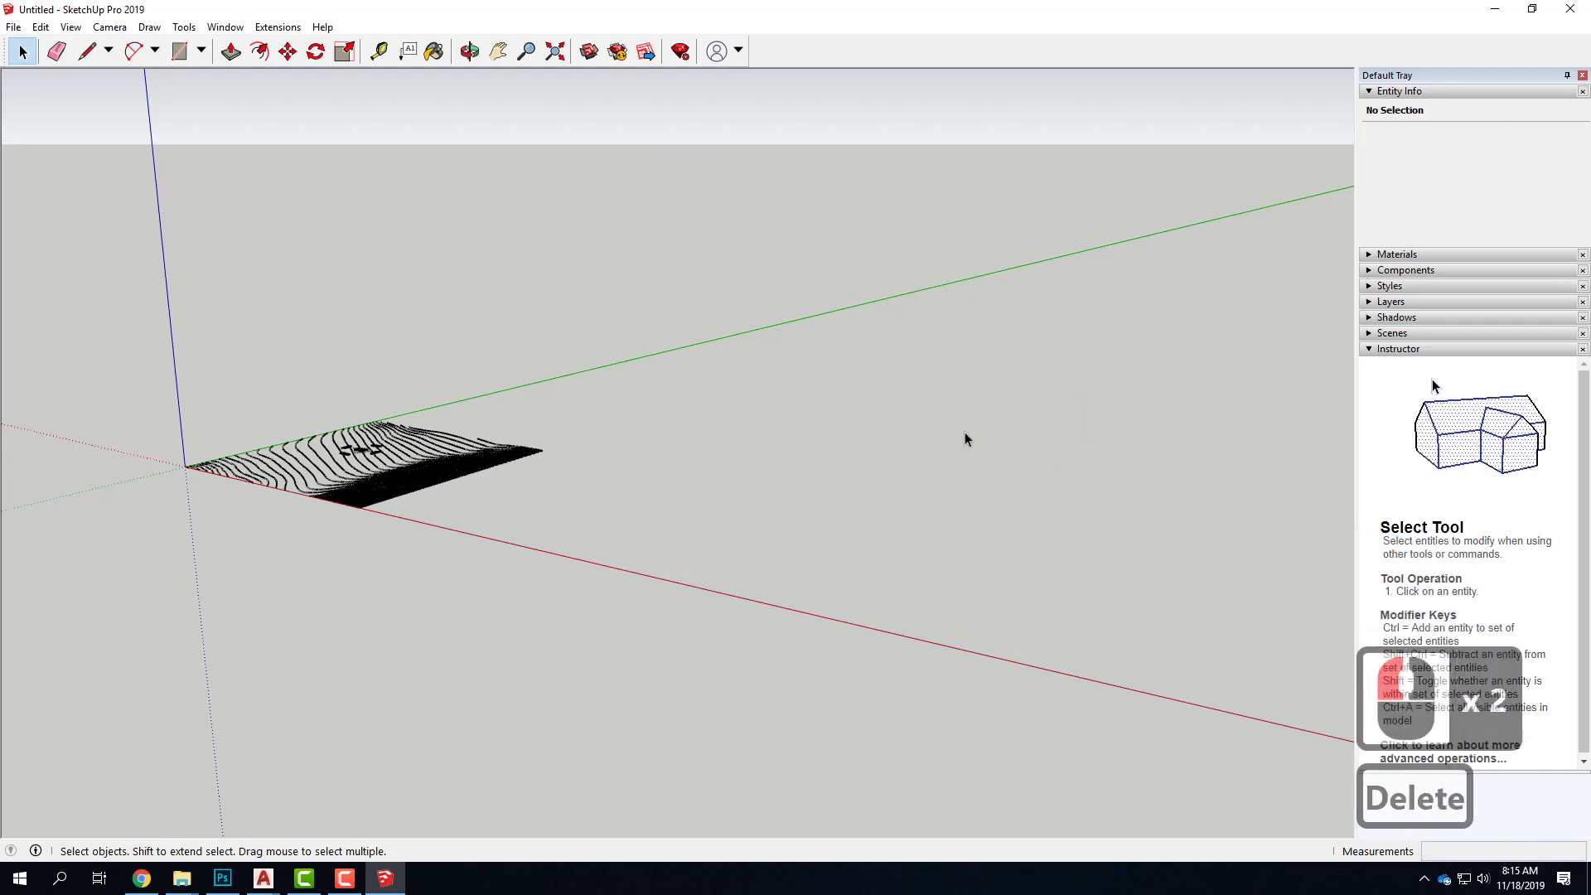
Examine the exploded topography lines and the floor plan and elevations in the middle of the site
scroll(964, 431, down, 3)
scroll(373, 447, up, 5)
scroll(520, 461, up, 11)
right_click(484, 432)
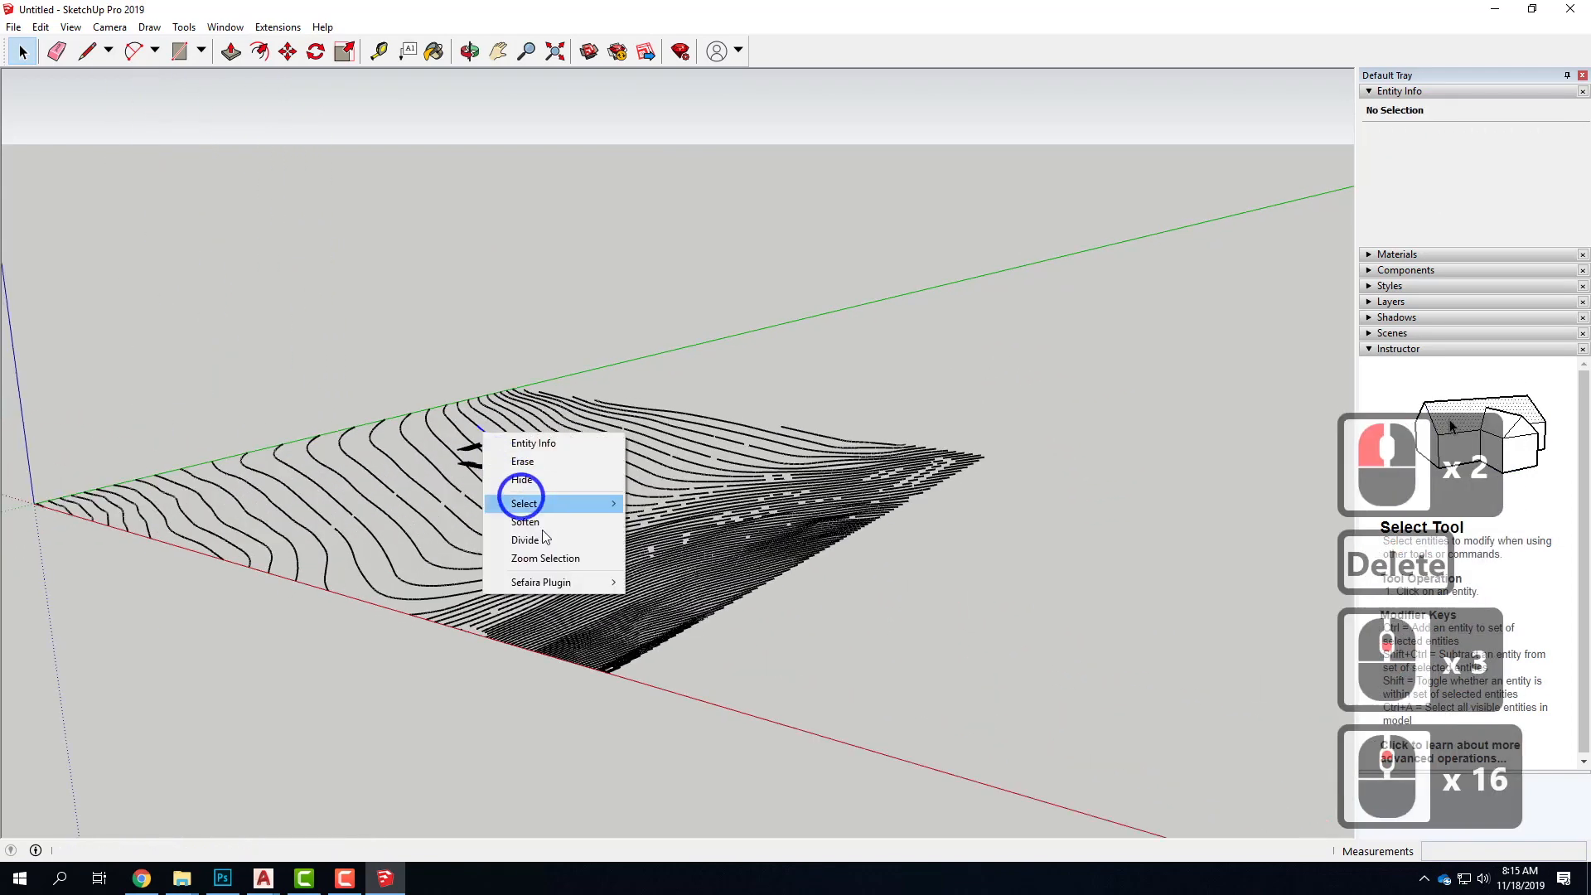
click(610, 302)
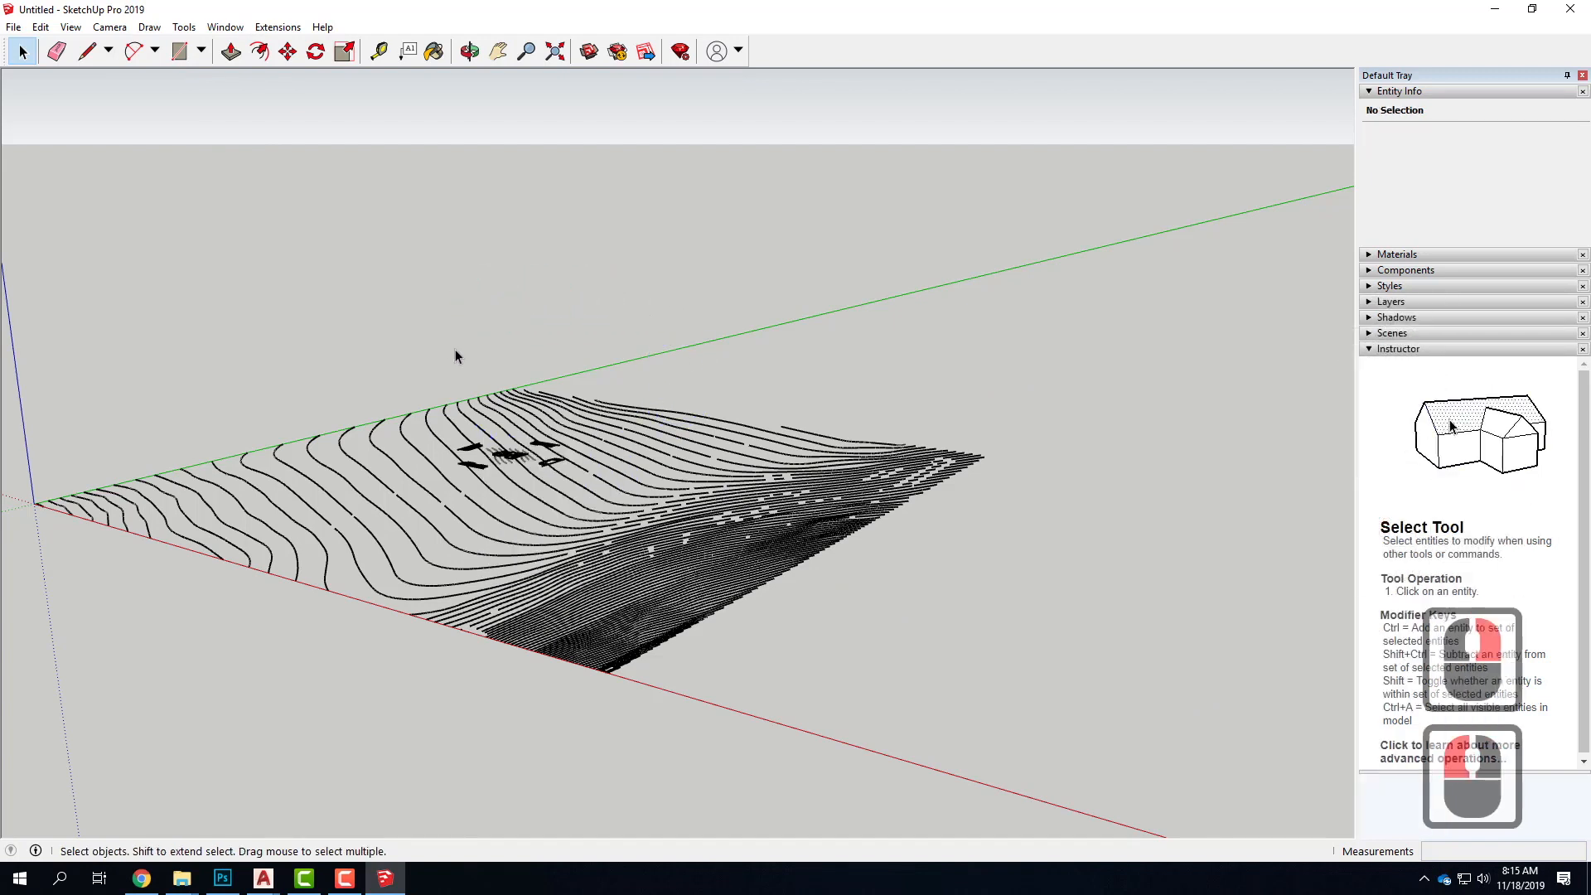
middle_drag(411, 337, 632, 613)
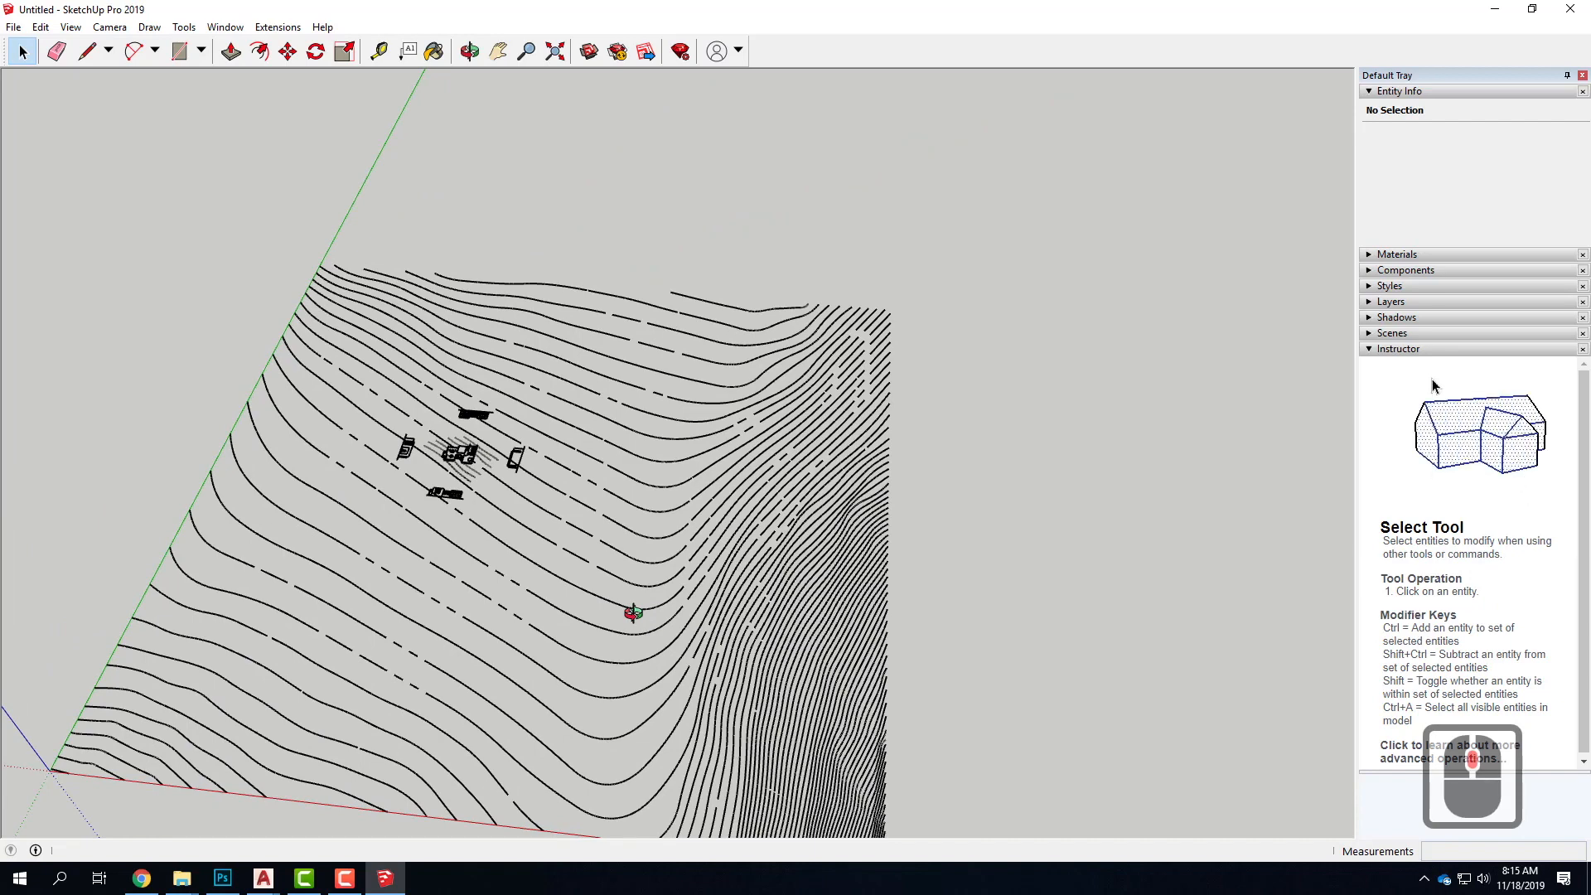
scroll(485, 485, up, 9)
scroll(479, 486, up, 7)
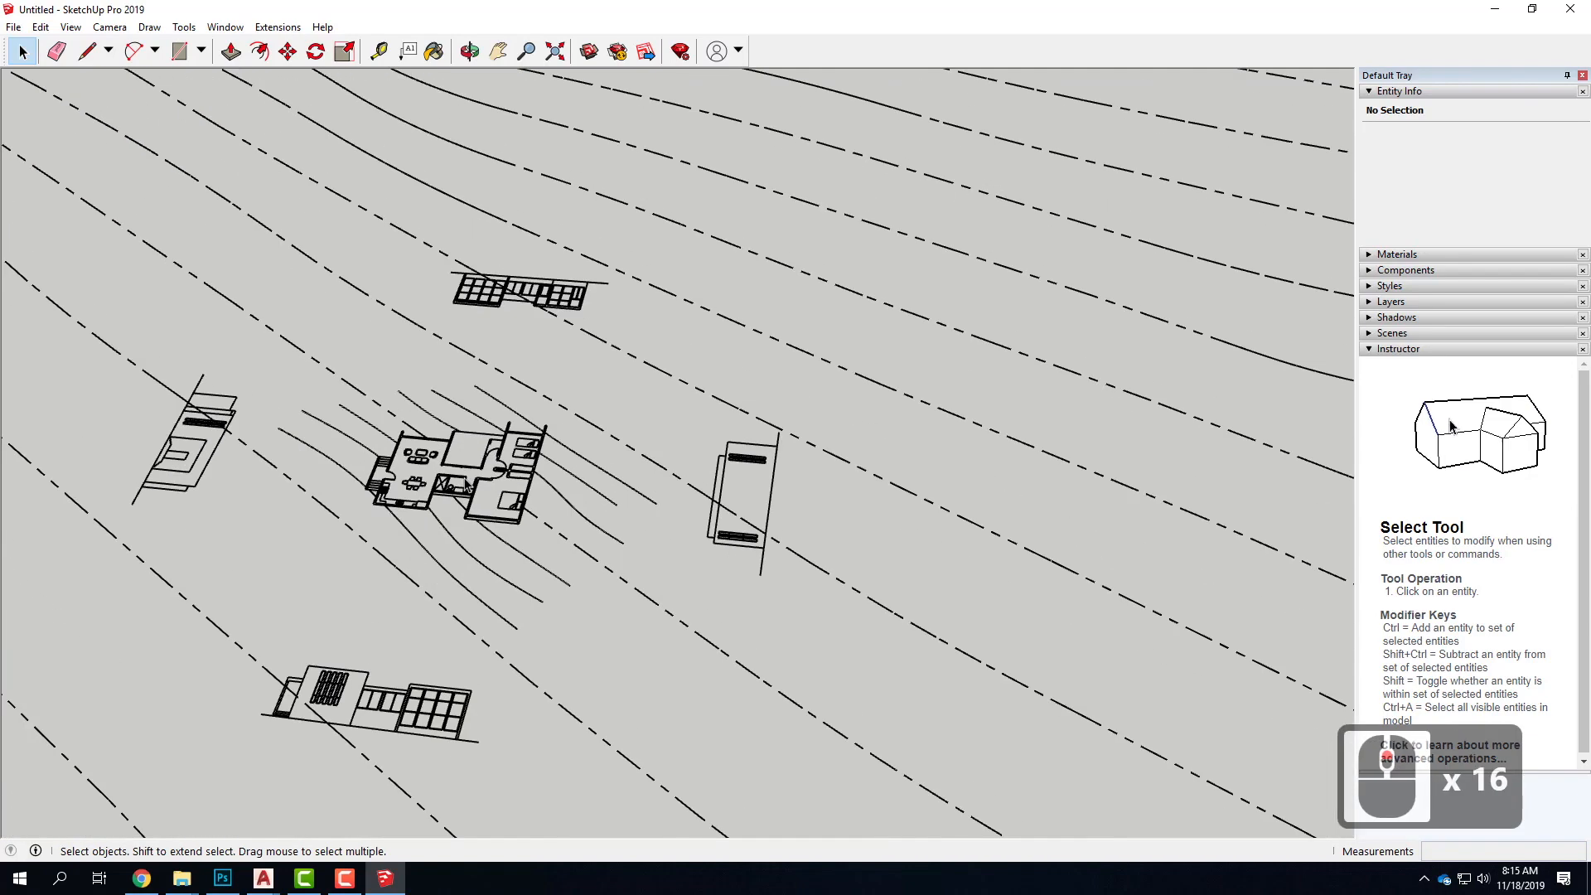
scroll(662, 469, up, 2)
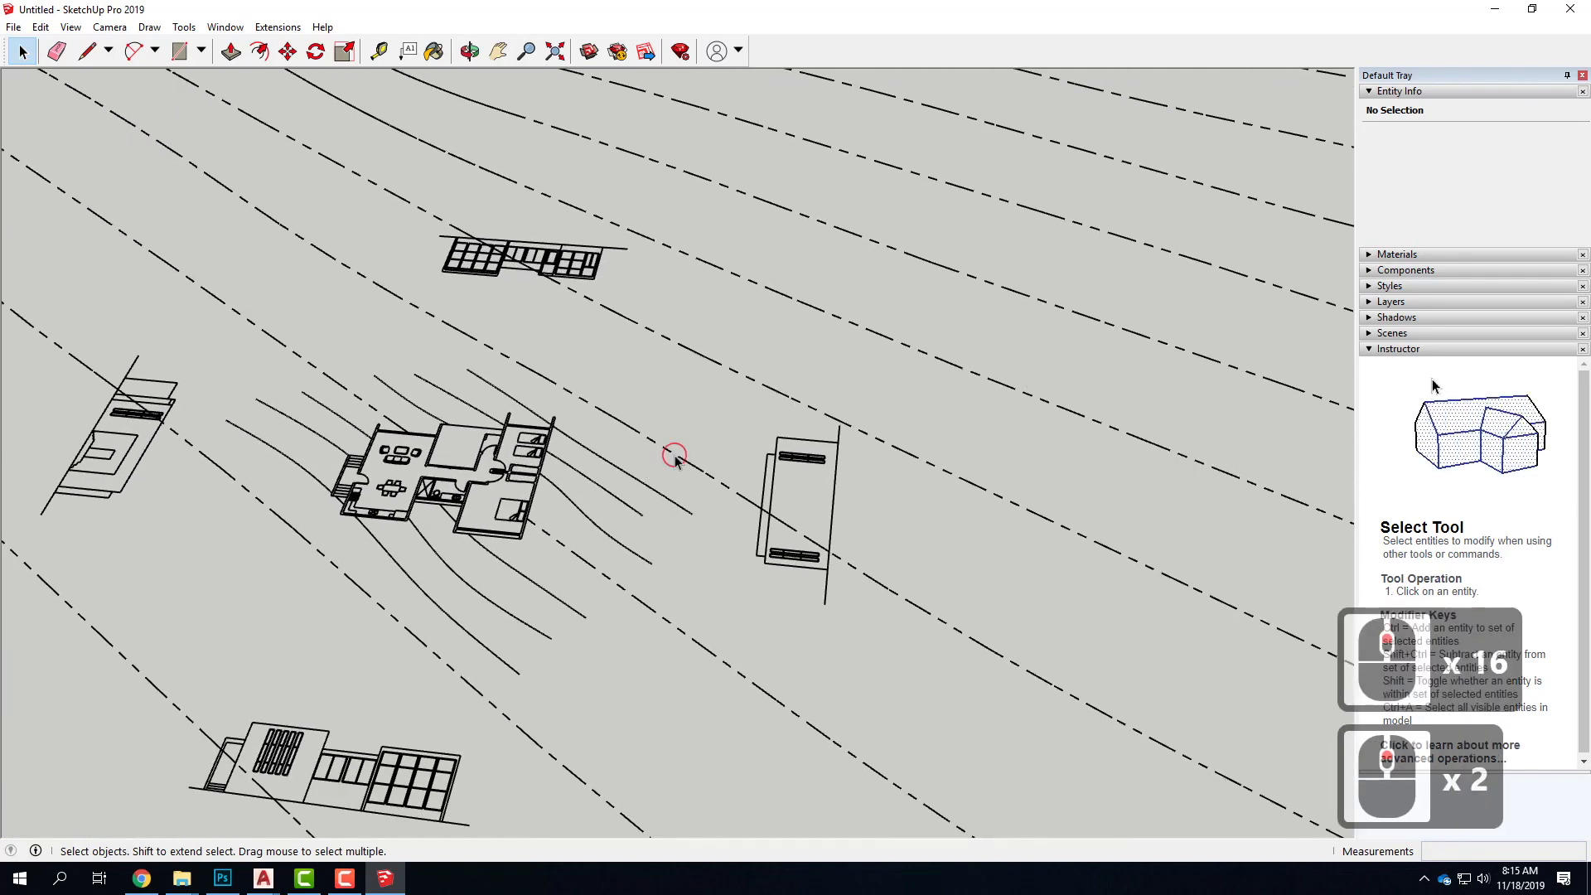
Select a dashed contour segment beside the floor plan and inspect it against the surrounding topography and elevations
click(674, 458)
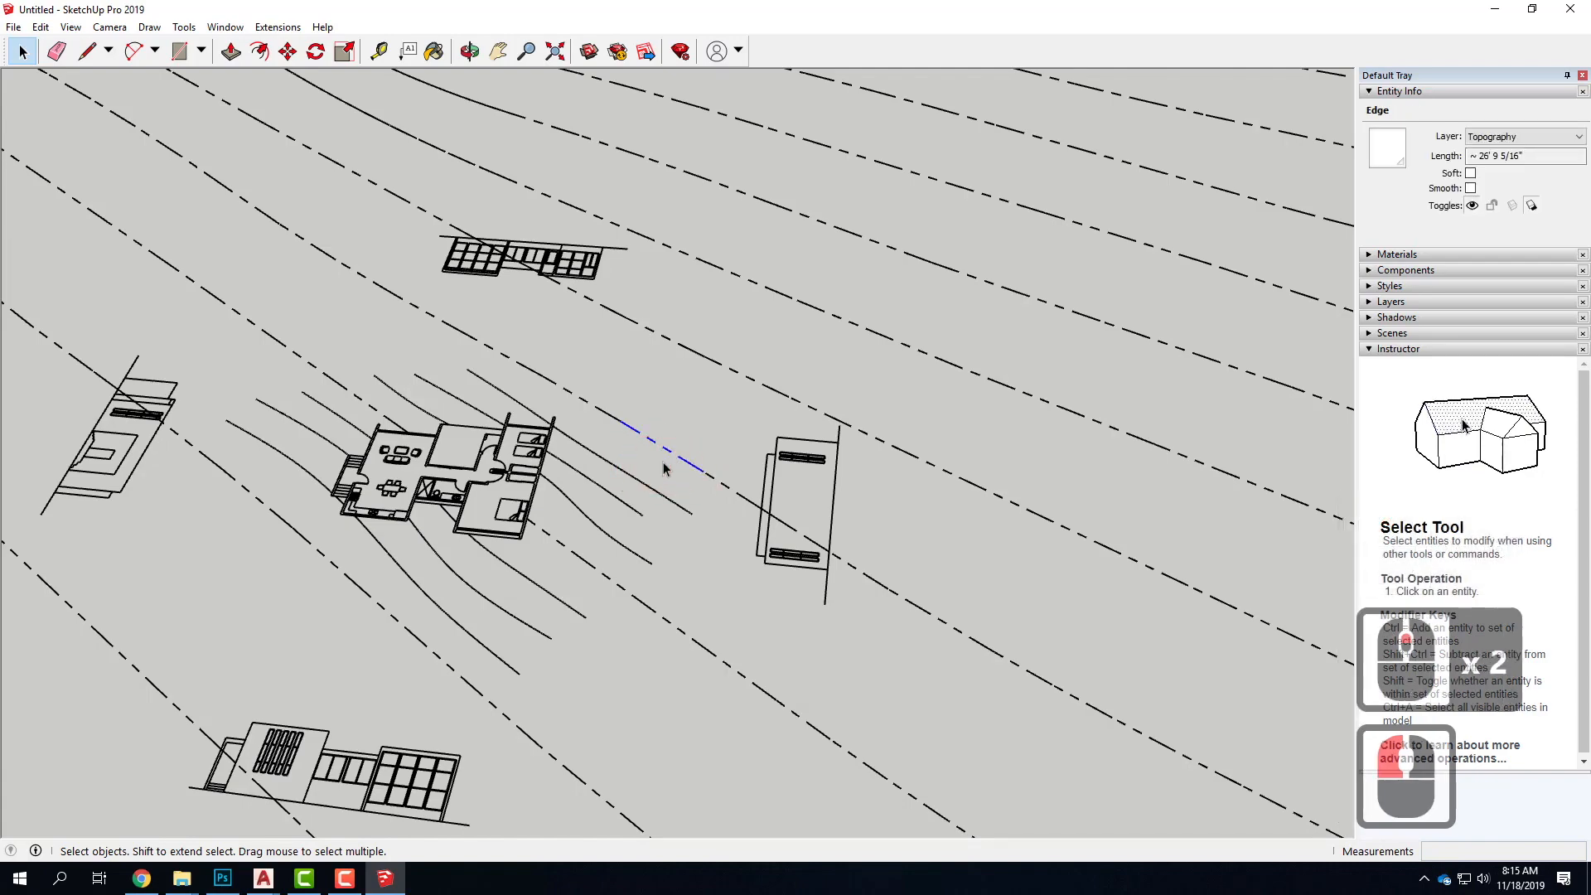
scroll(662, 469, down, 4)
scroll(679, 469, up, 2)
scroll(712, 471, down, 7)
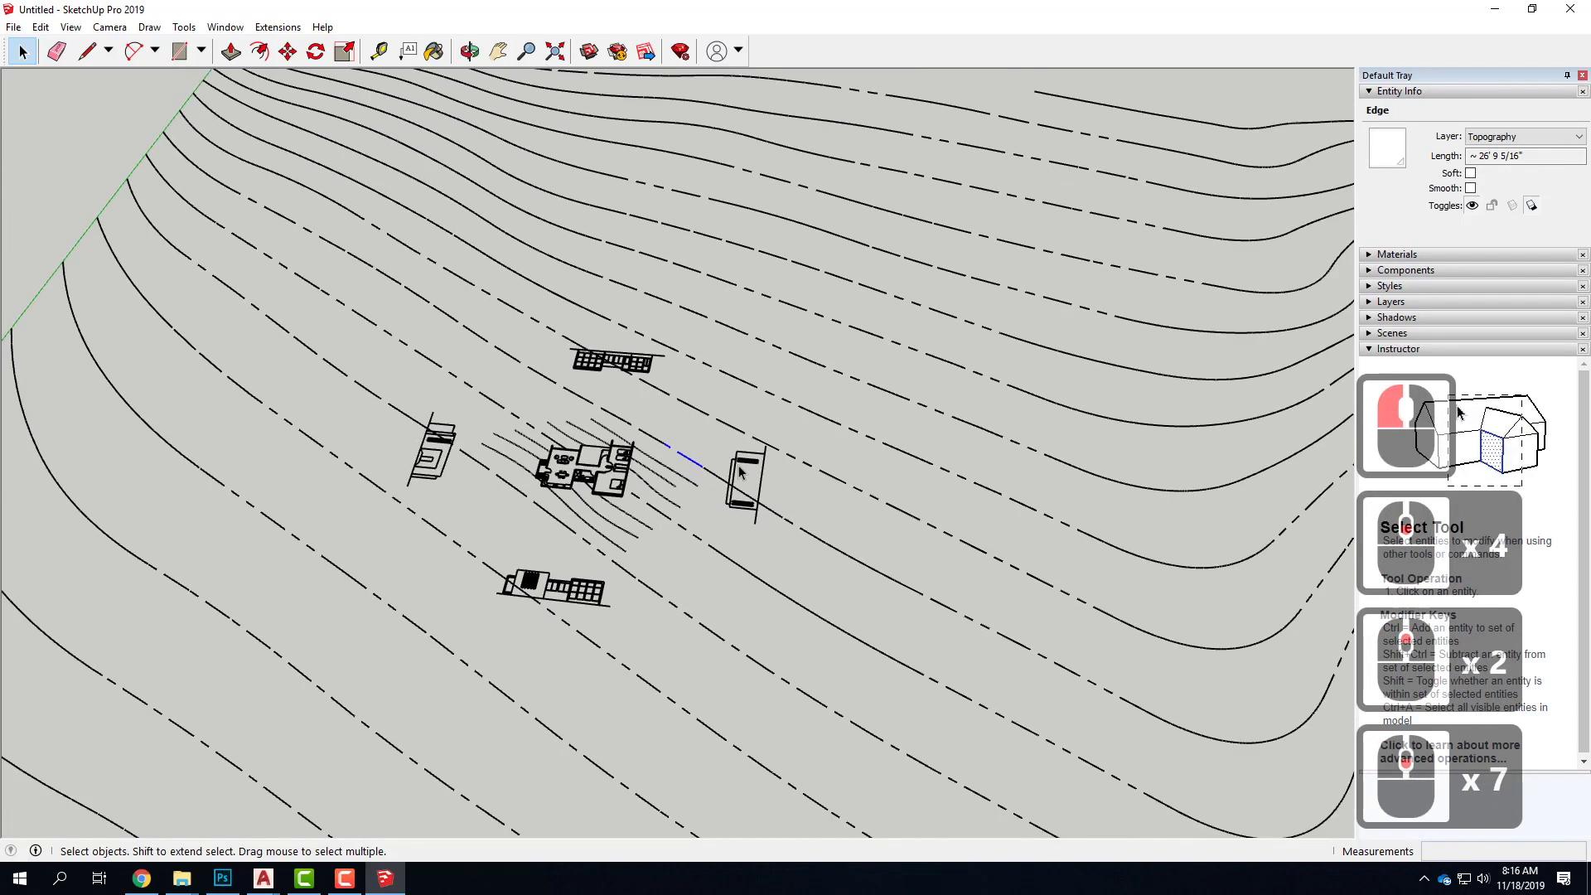
scroll(620, 468, down, 9)
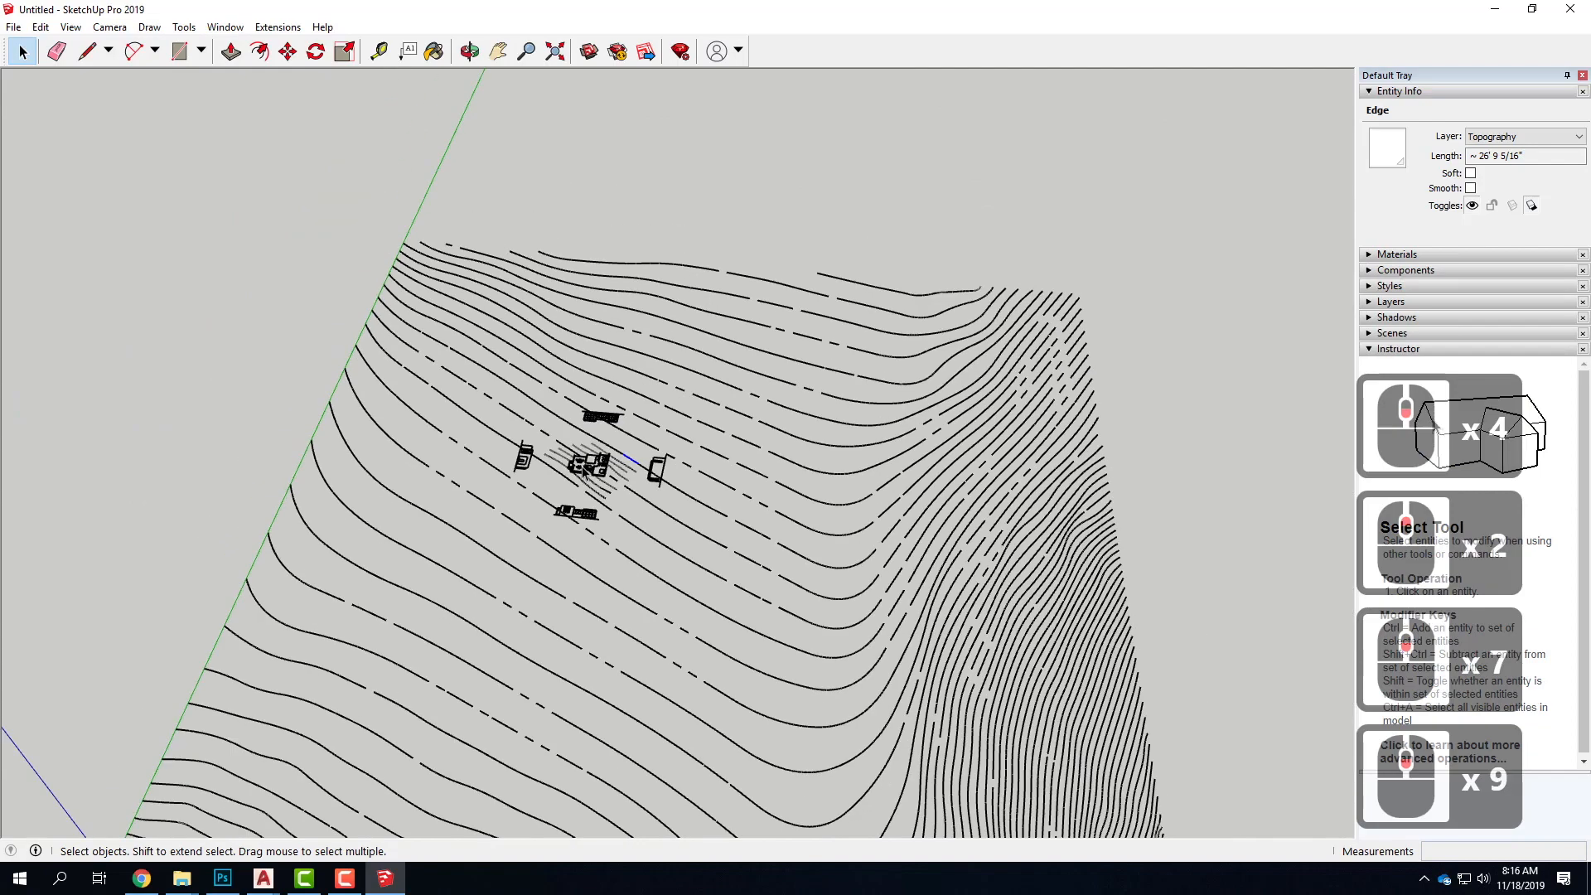
scroll(580, 476, down, 1)
mouse_move(547, 522)
middle_down()
mouse_move(633, 533)
mouse_move(710, 462)
mouse_move(526, 531)
mouse_move(539, 513)
middle_up()
scroll(588, 481, up, 14)
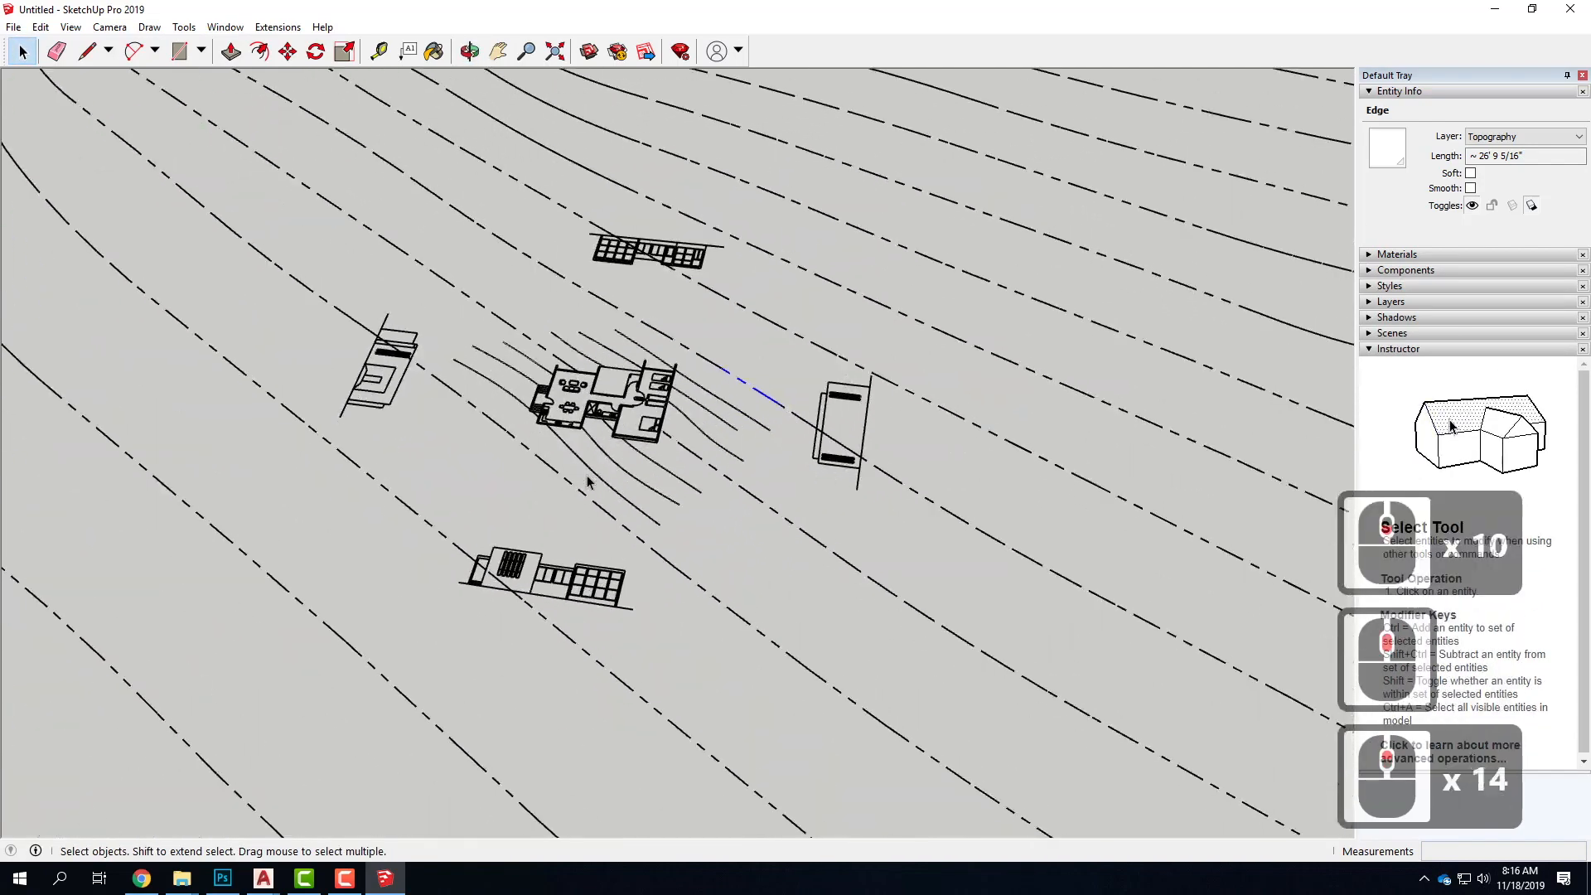
scroll(587, 481, up, 5)
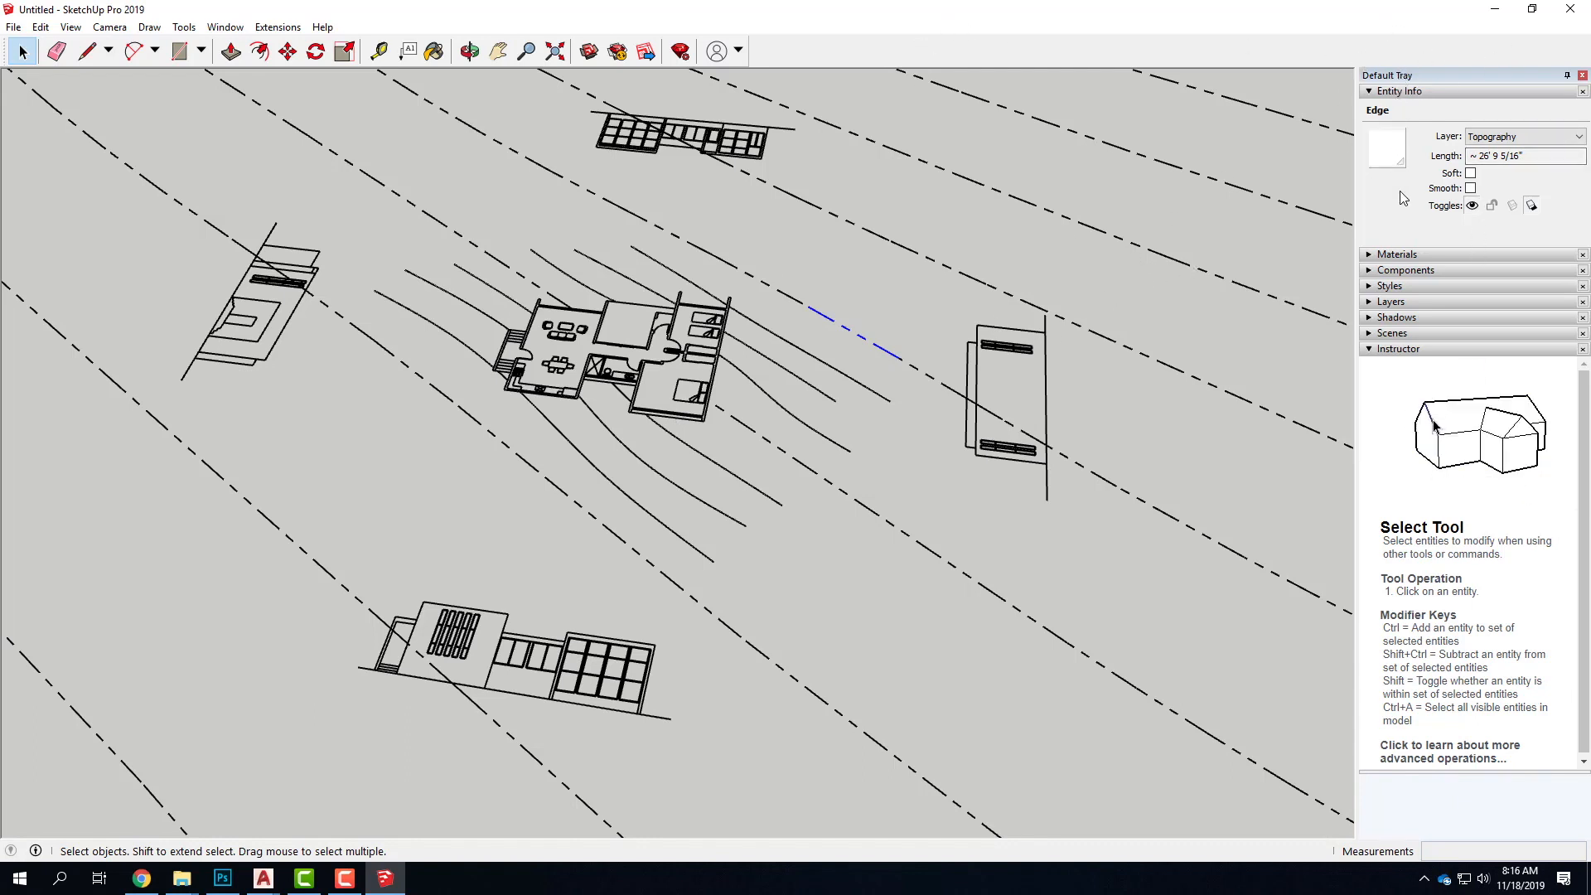
Expand the layer list and review the layers that came in with the drawing
click(1367, 302)
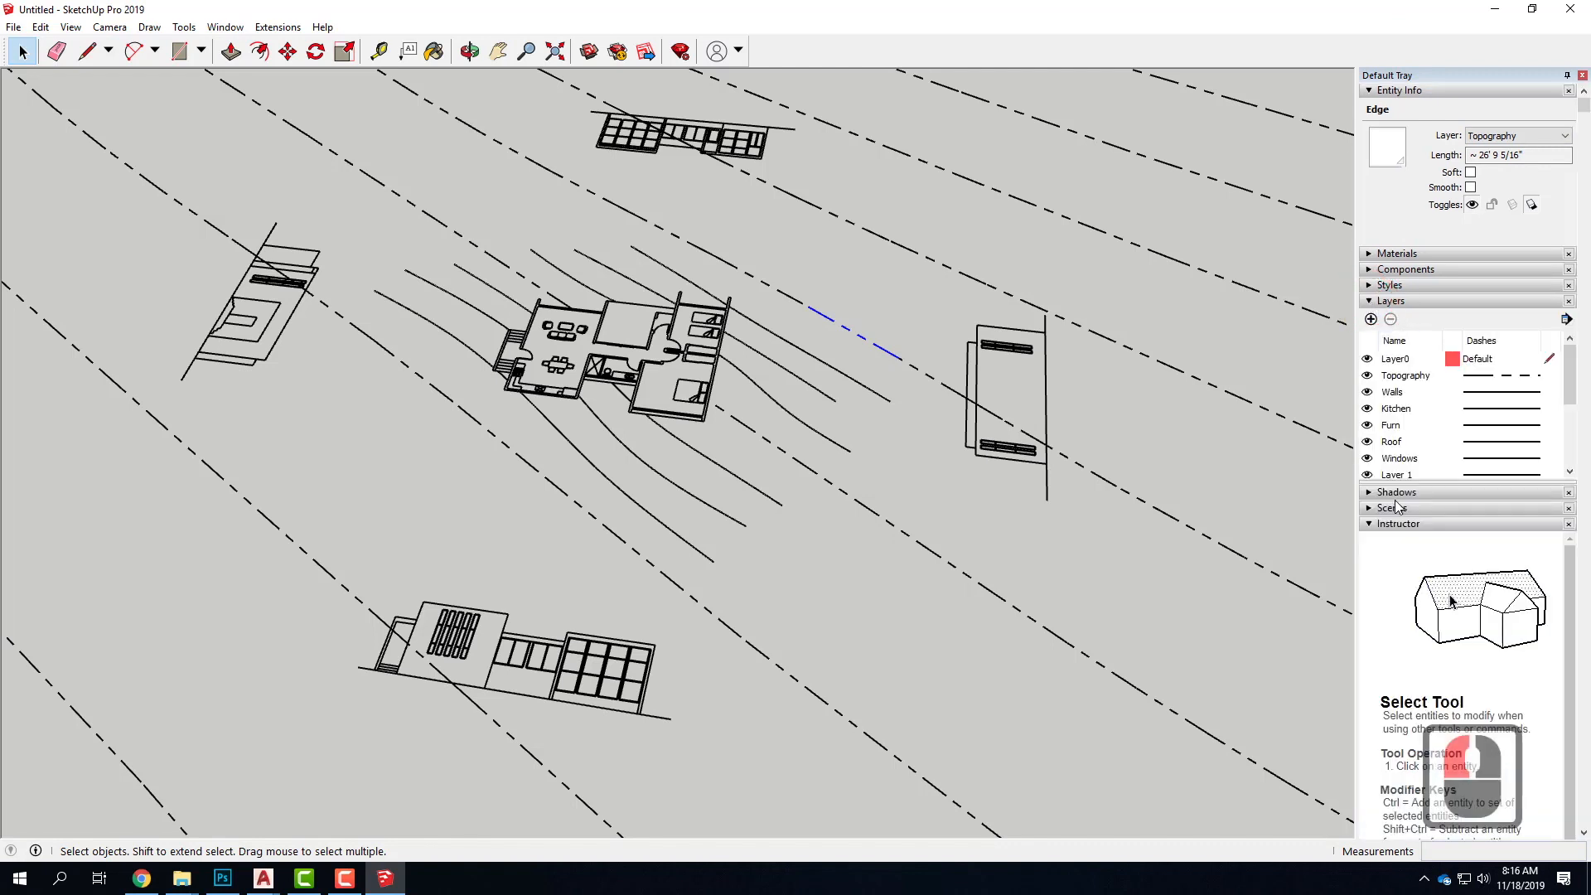
scroll(1422, 392, down, 5)
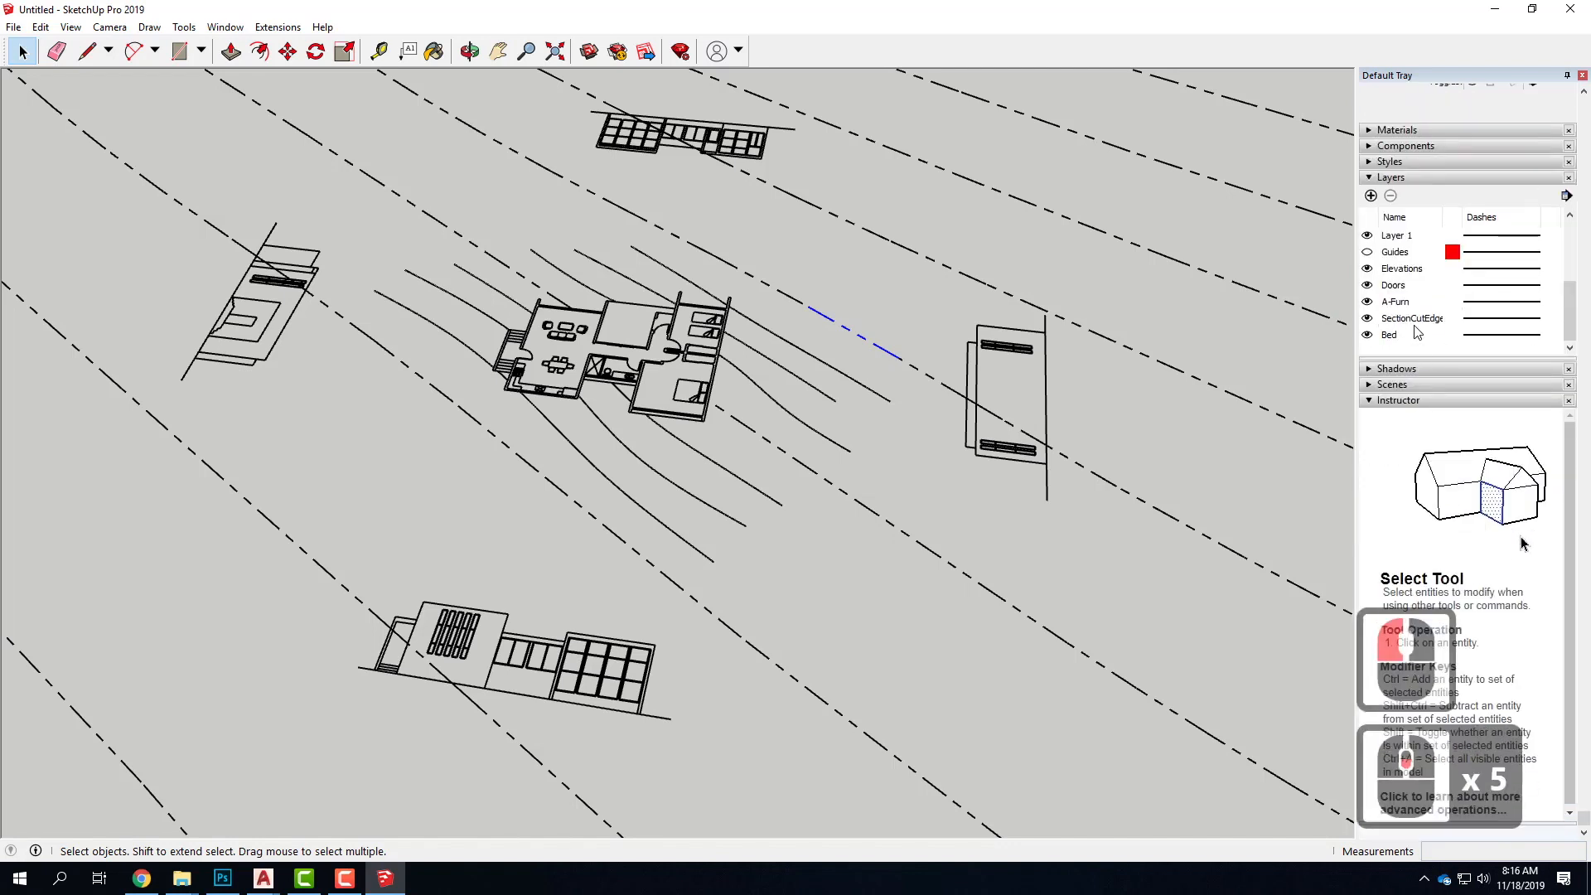
scroll(1417, 331, up, 4)
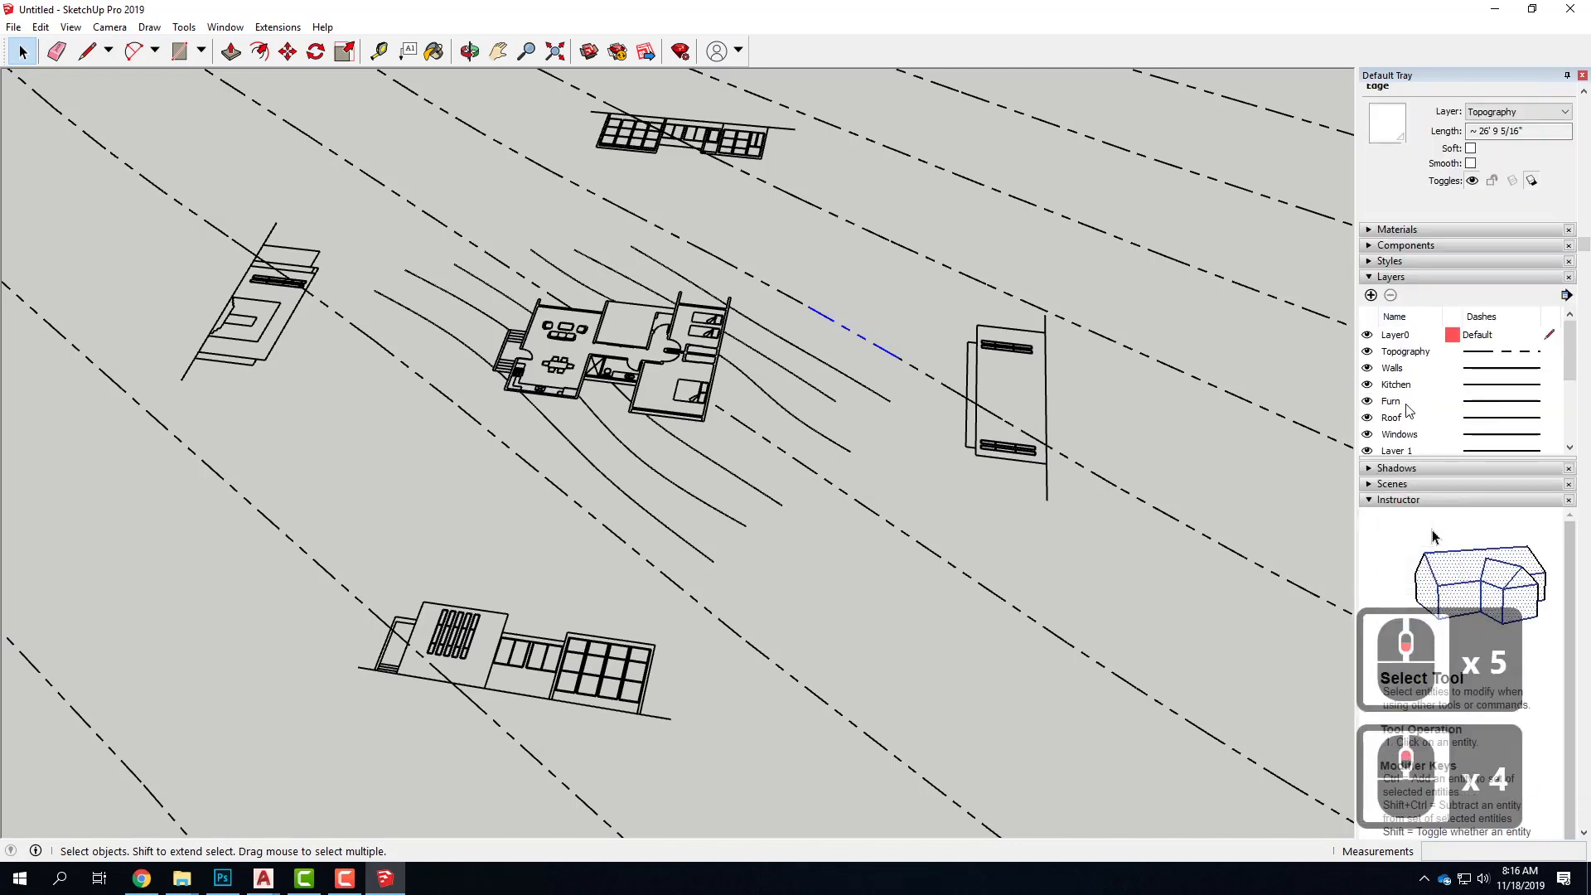
Turn the Topography layer's visibility off and on twice to identify the lines it contains
click(1396, 352)
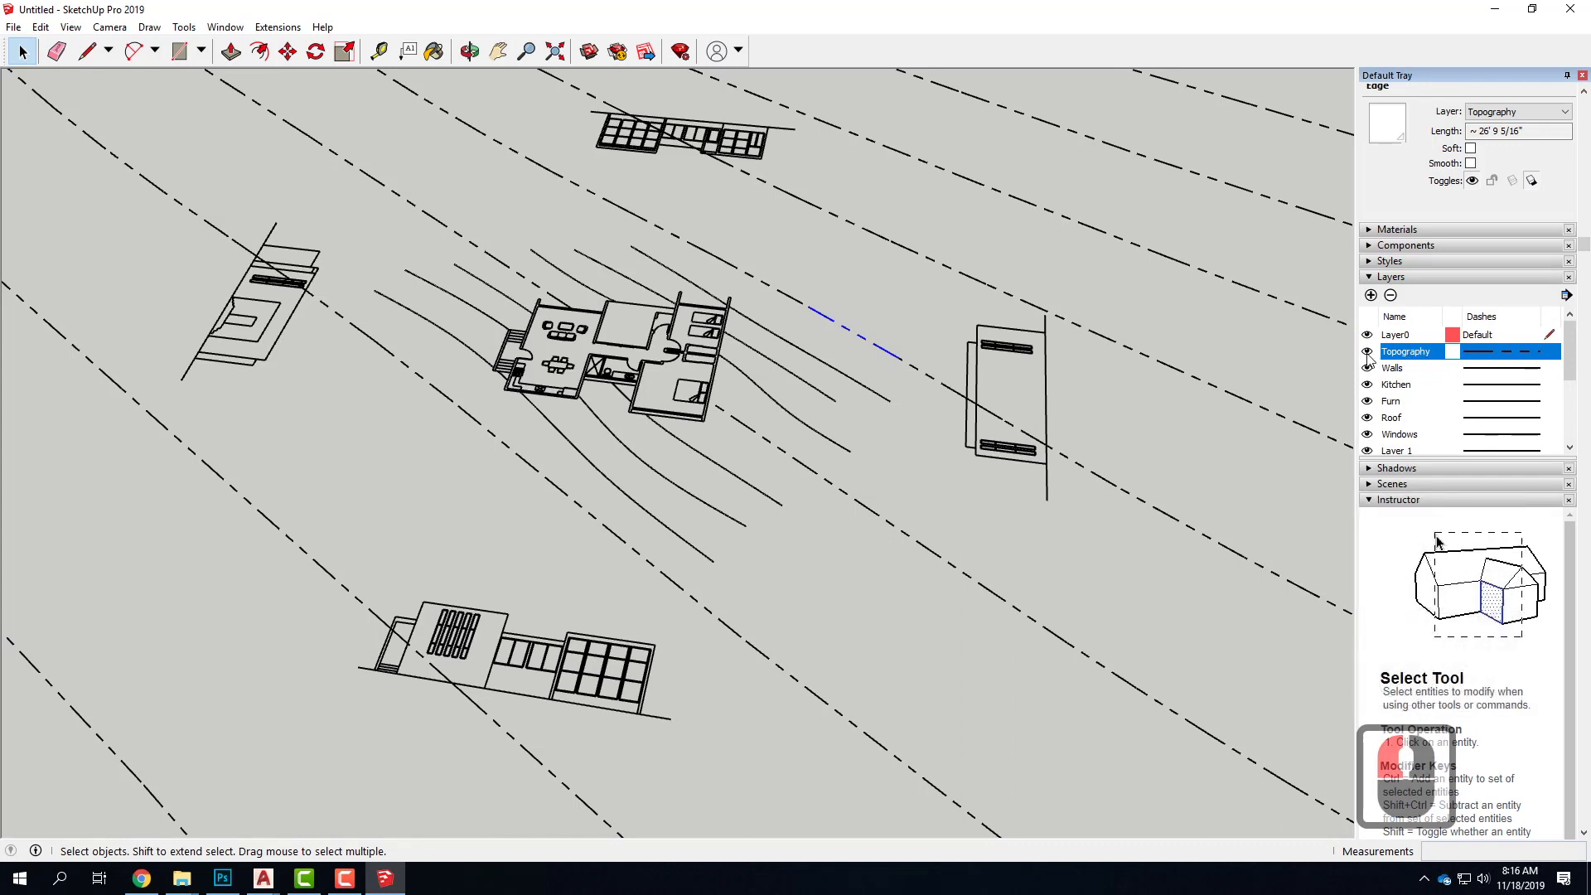
click(1367, 352)
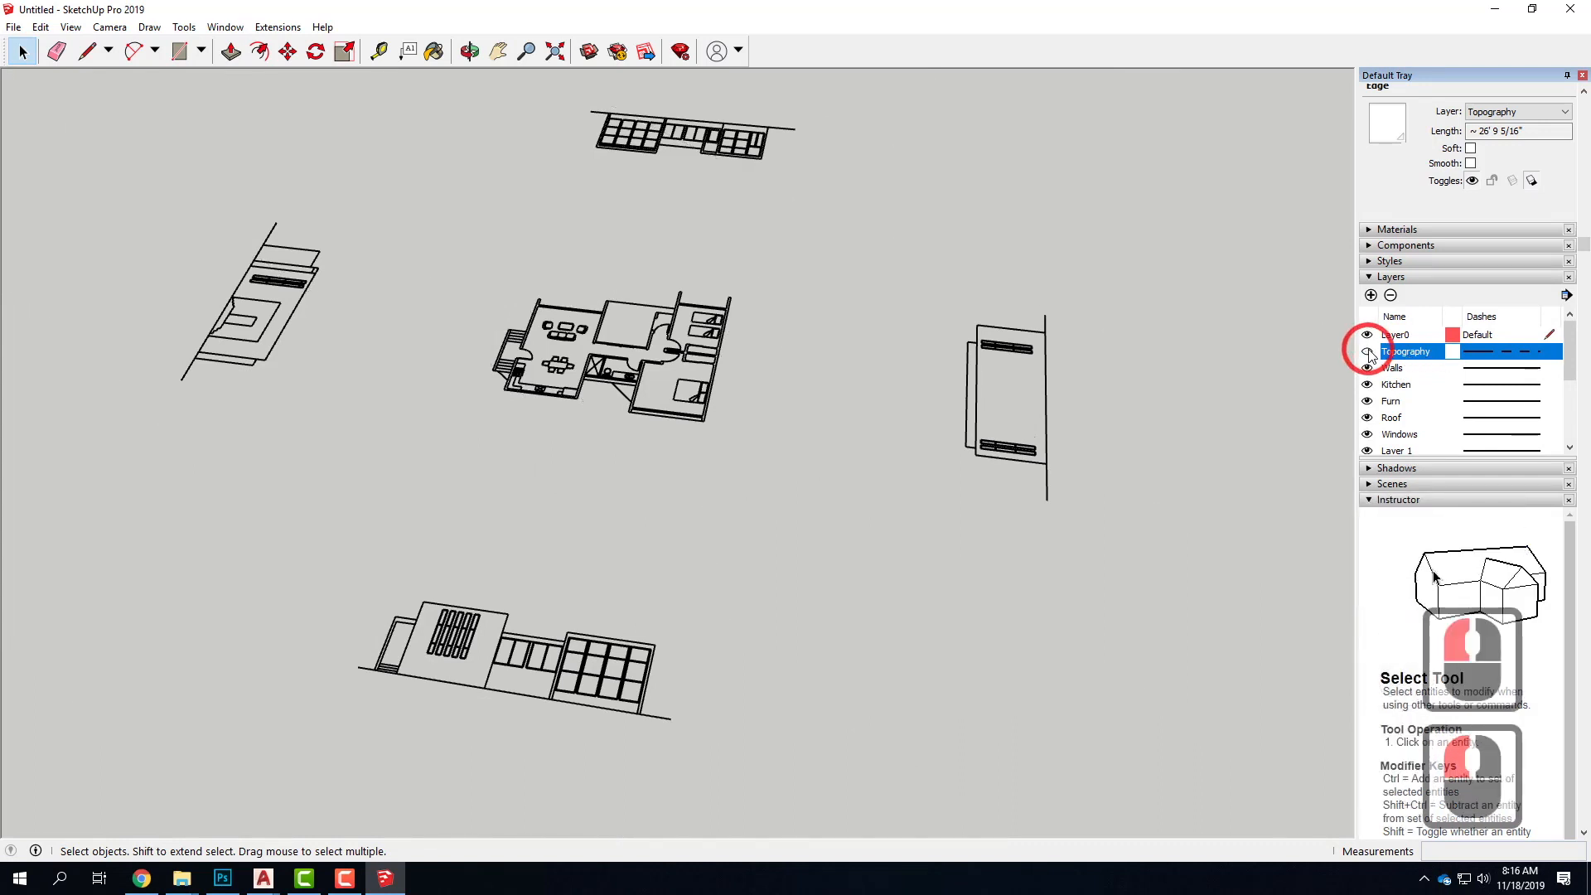
click(1366, 352)
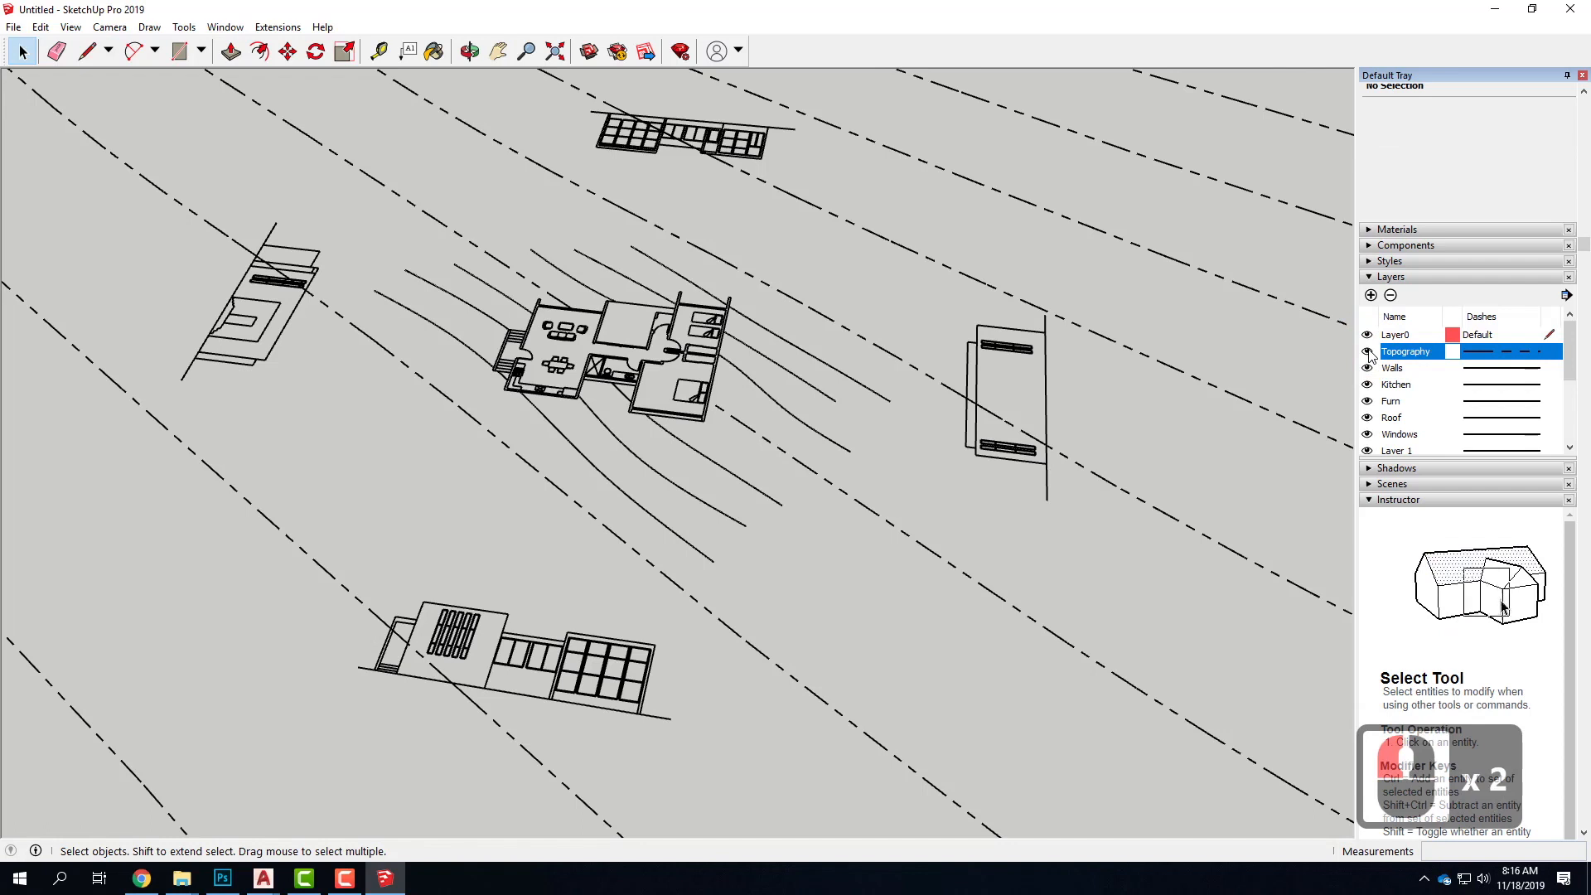
click(1367, 352)
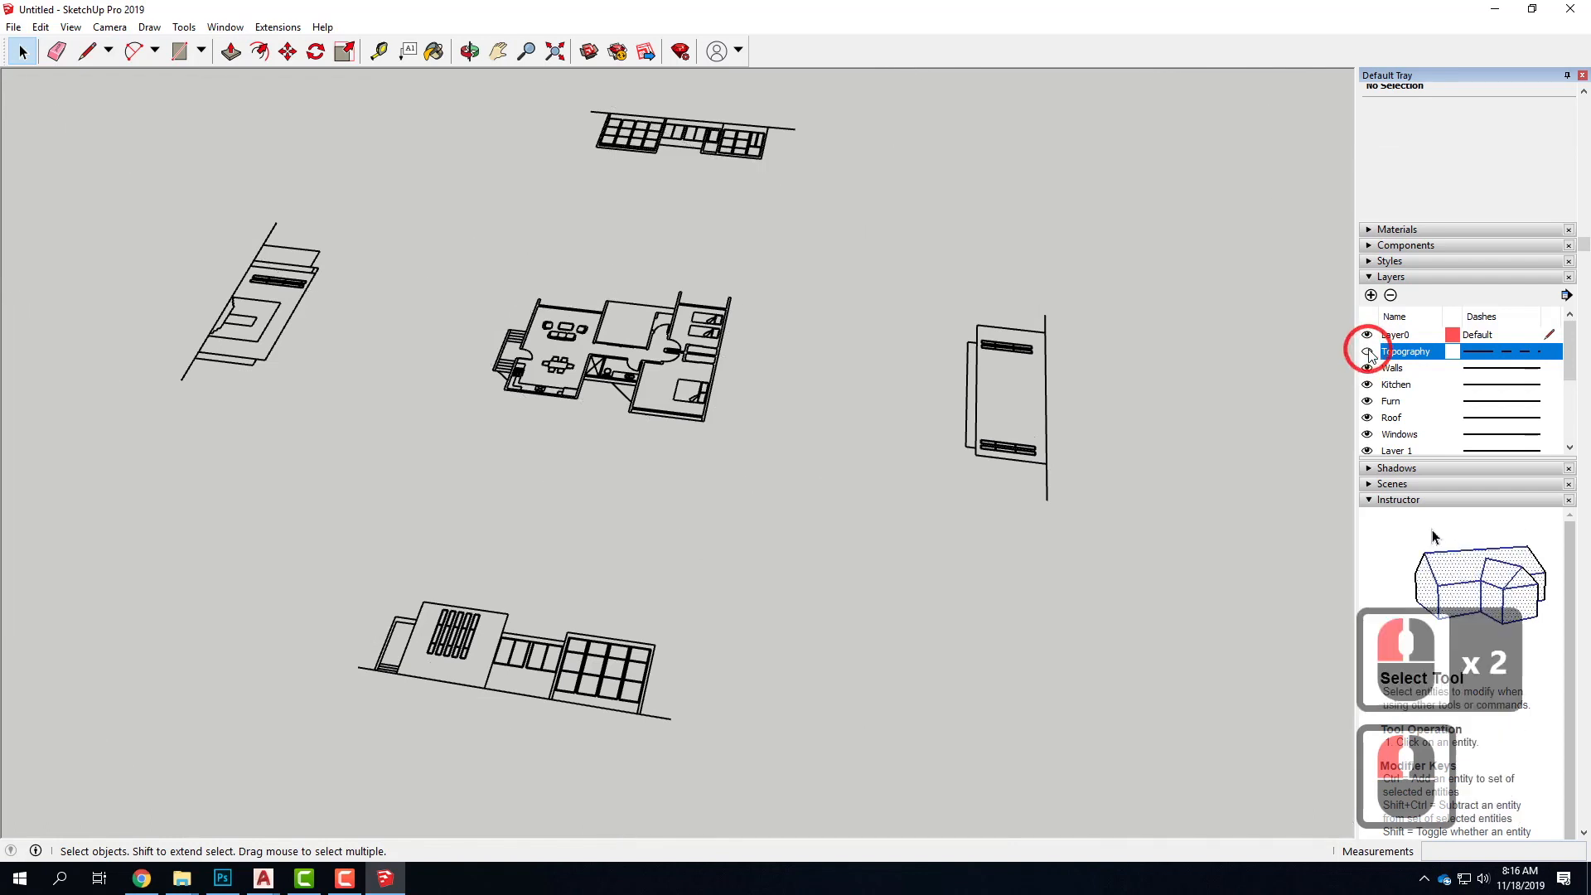
click(1367, 352)
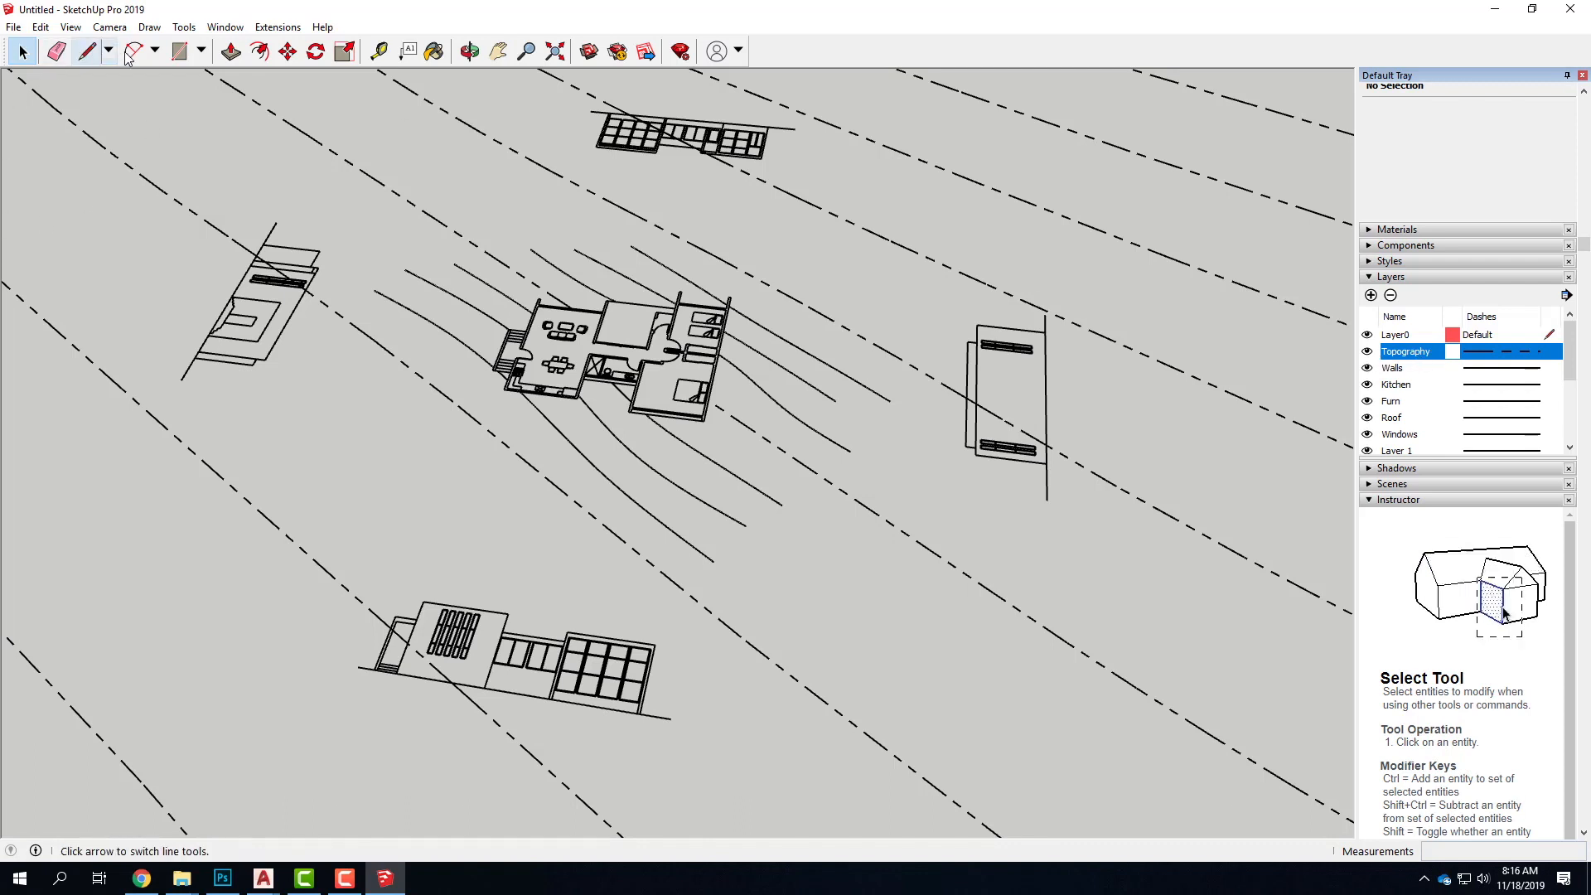
Draw a rectangle about 33' 5 1/2" by 78' 1 5/8" across the contours beside the floor plan and hide the Topography layer
click(179, 51)
click(800, 274)
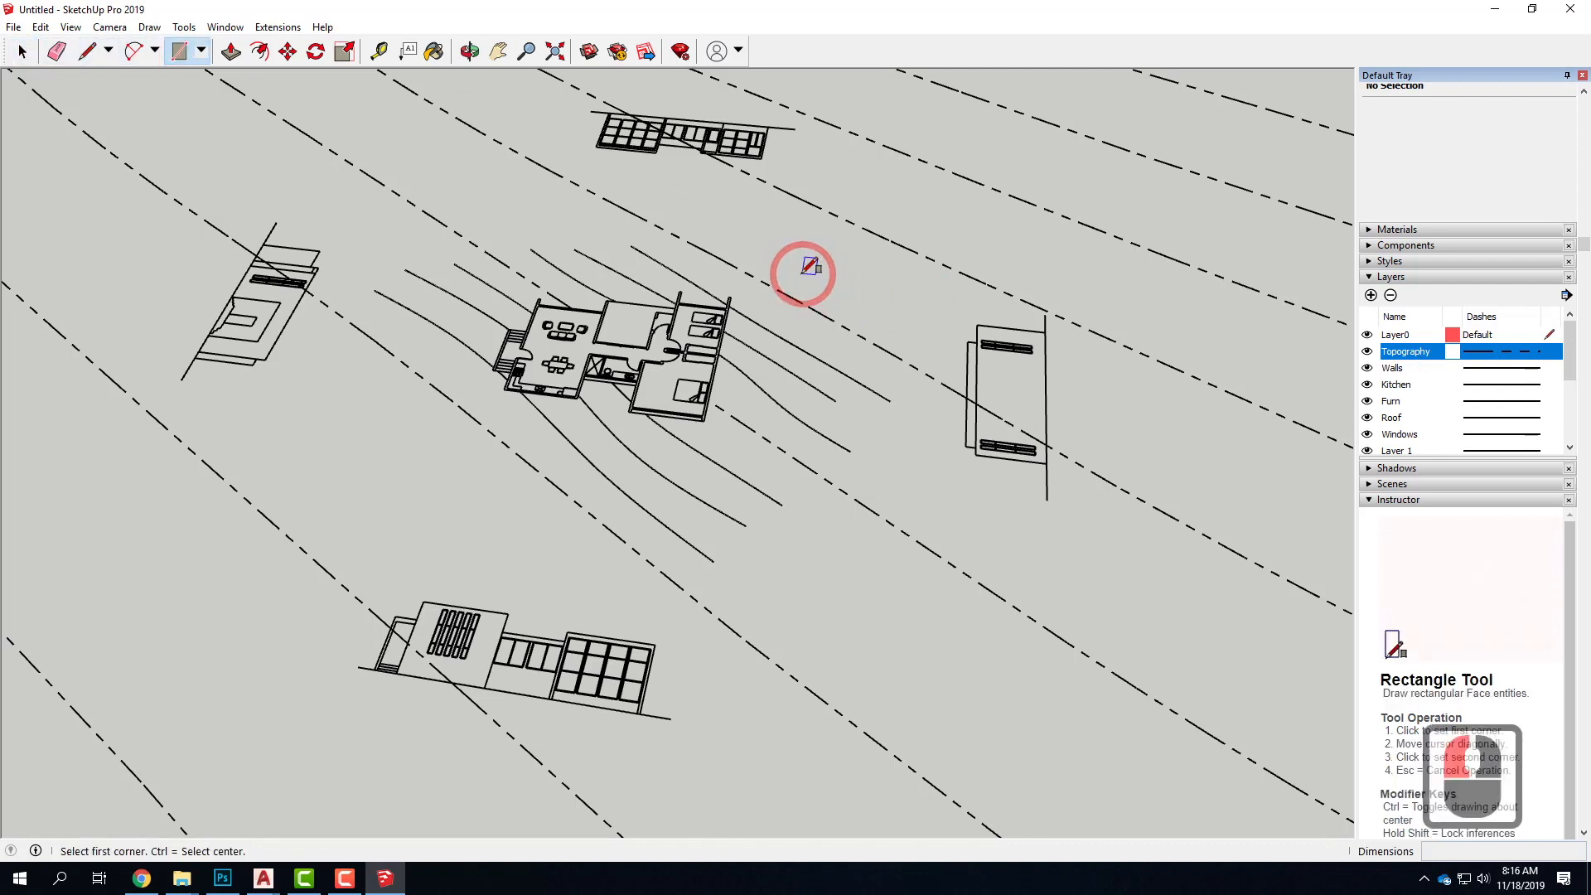
click(937, 554)
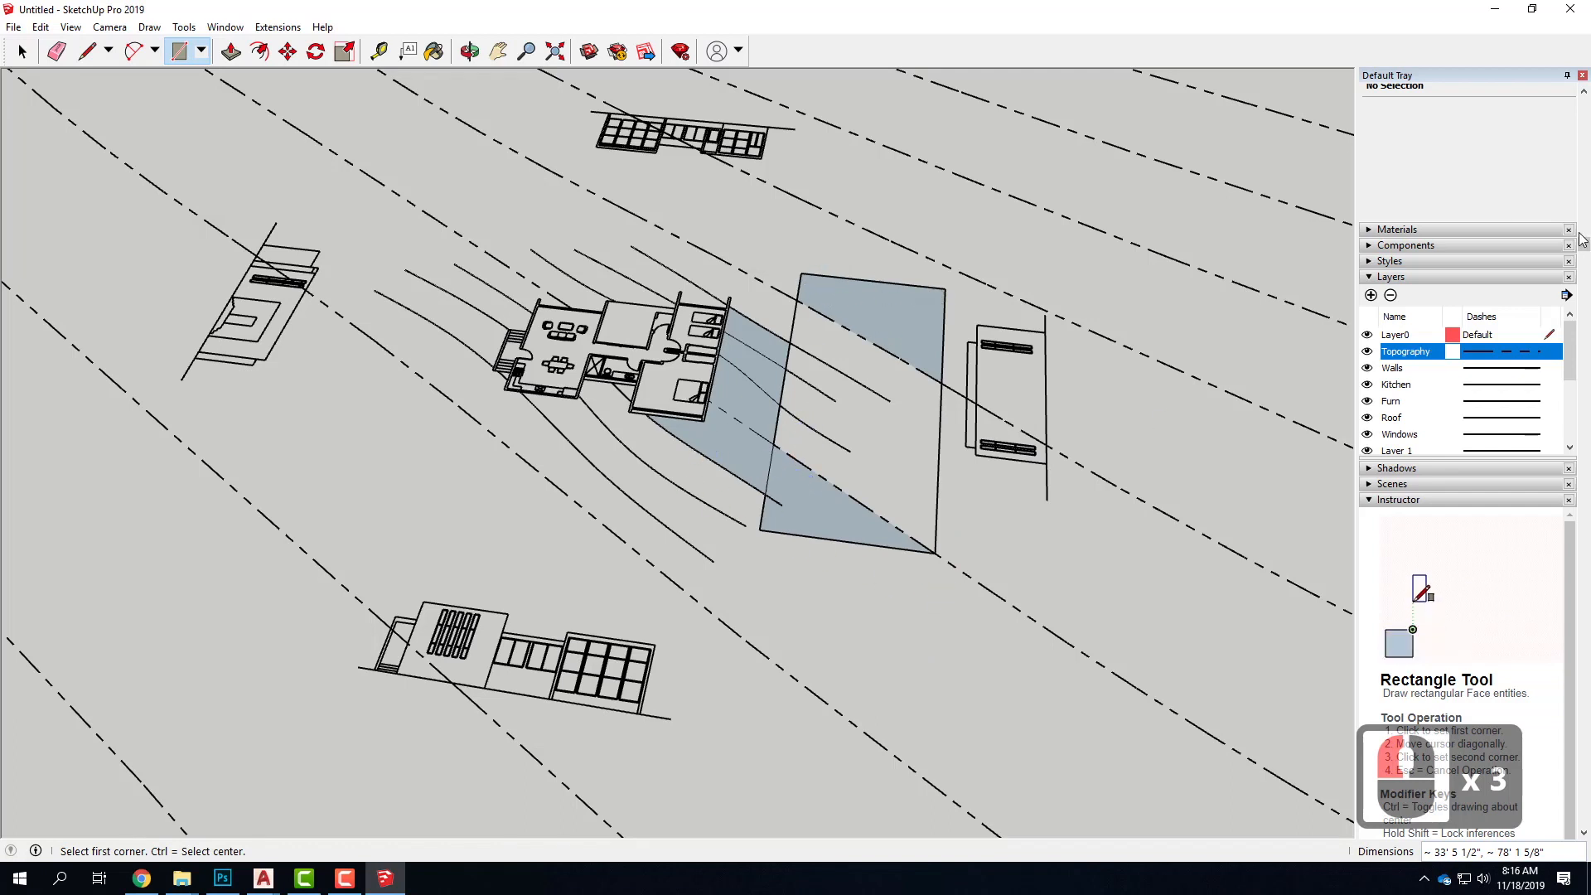
click(1367, 351)
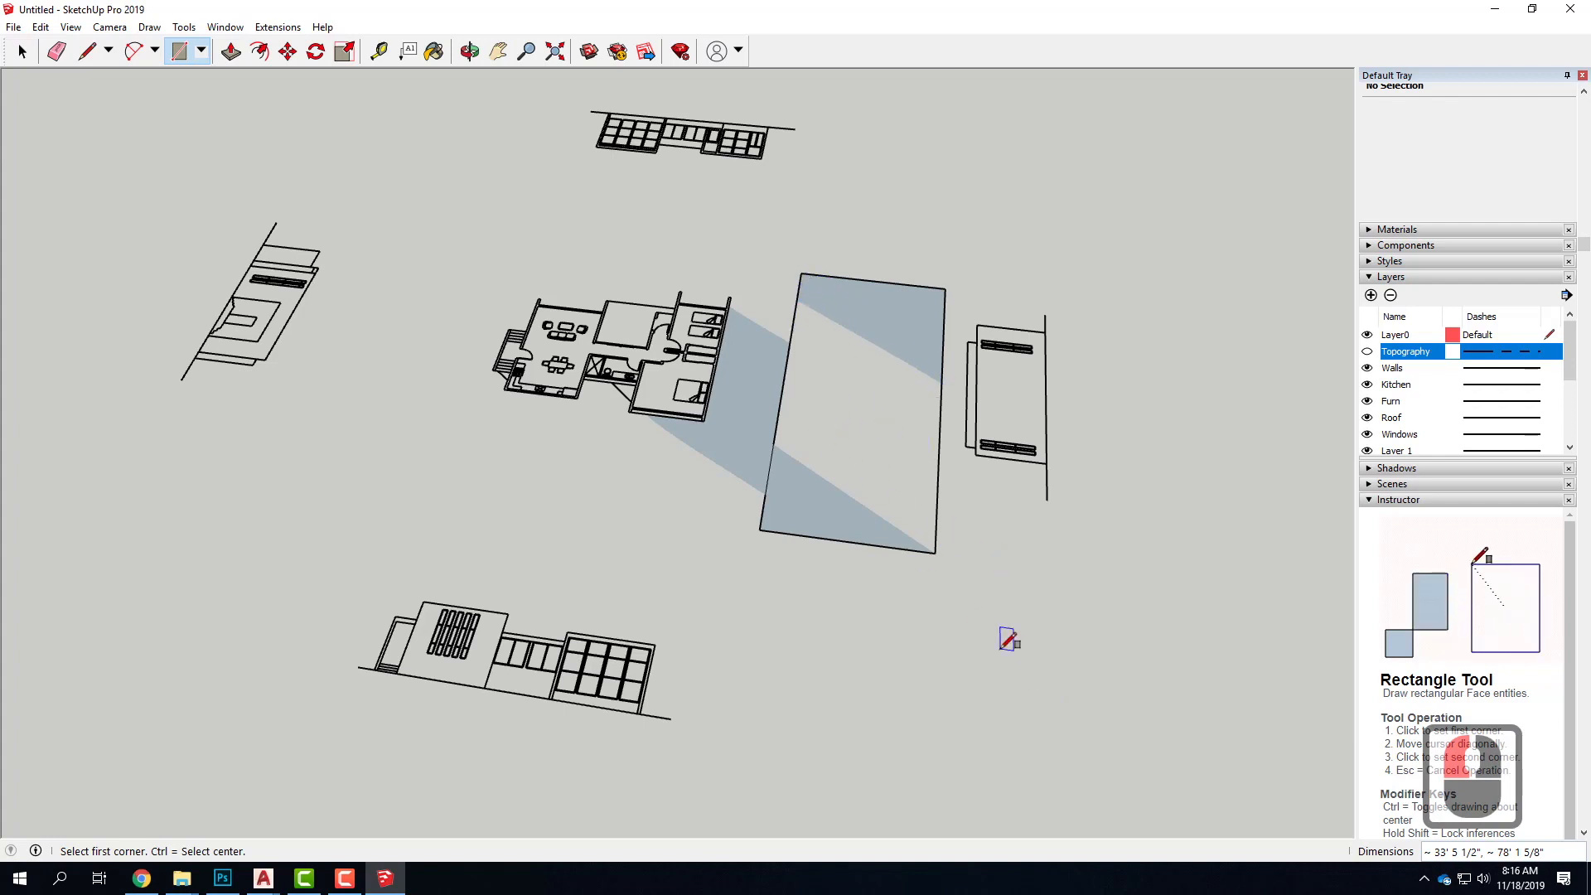
Undo hiding the Topography layer and drawing the rectangle, and find Topography in the layer list again
key(ctrl+z)
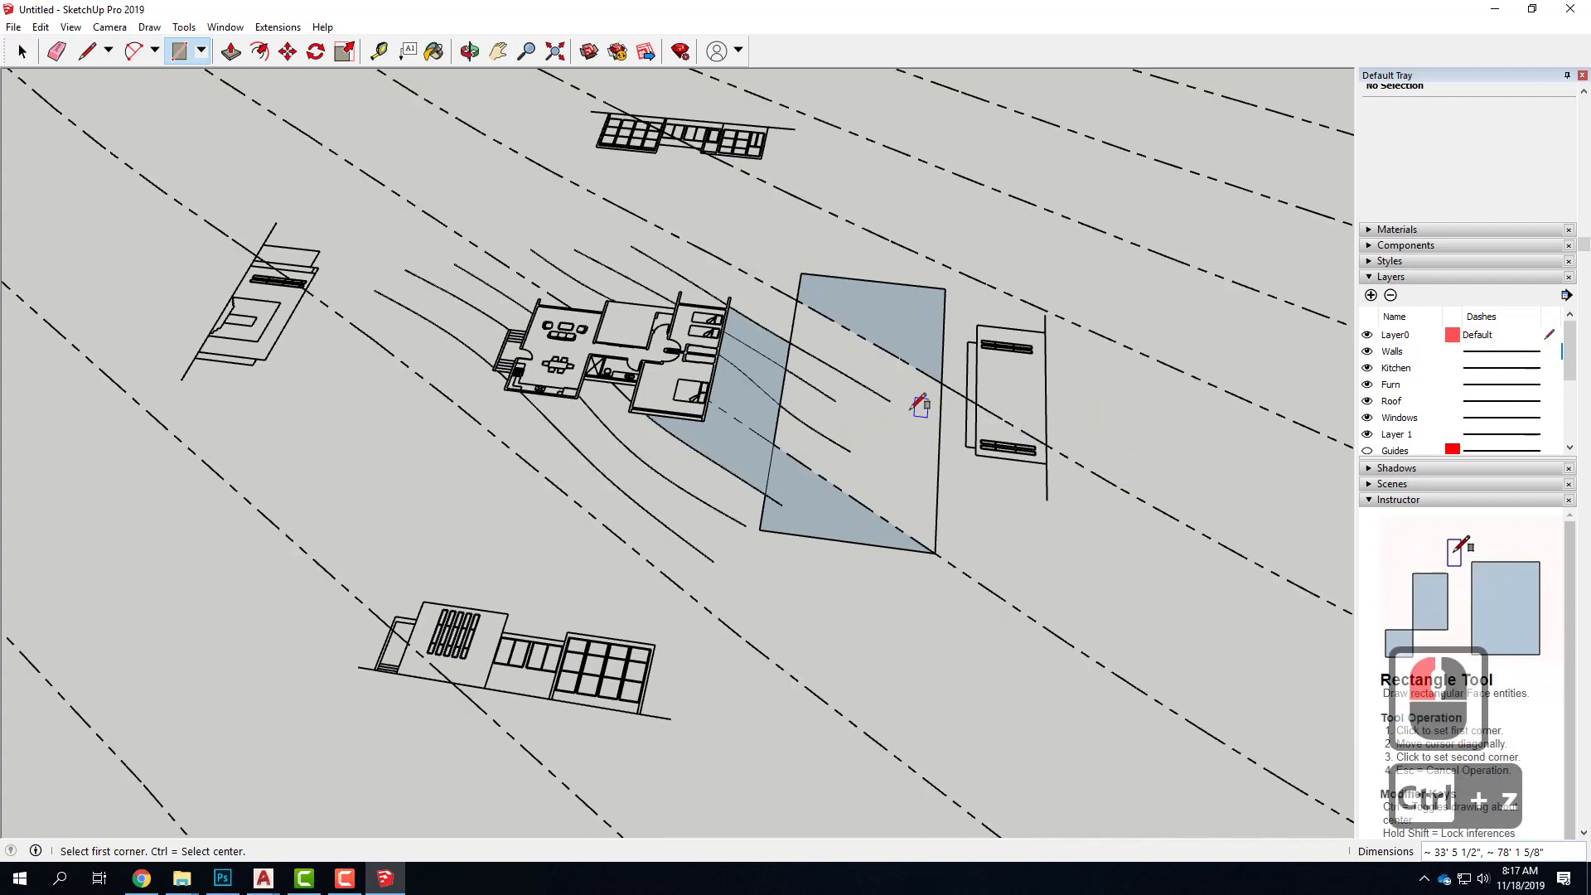
key(ctrl+z)
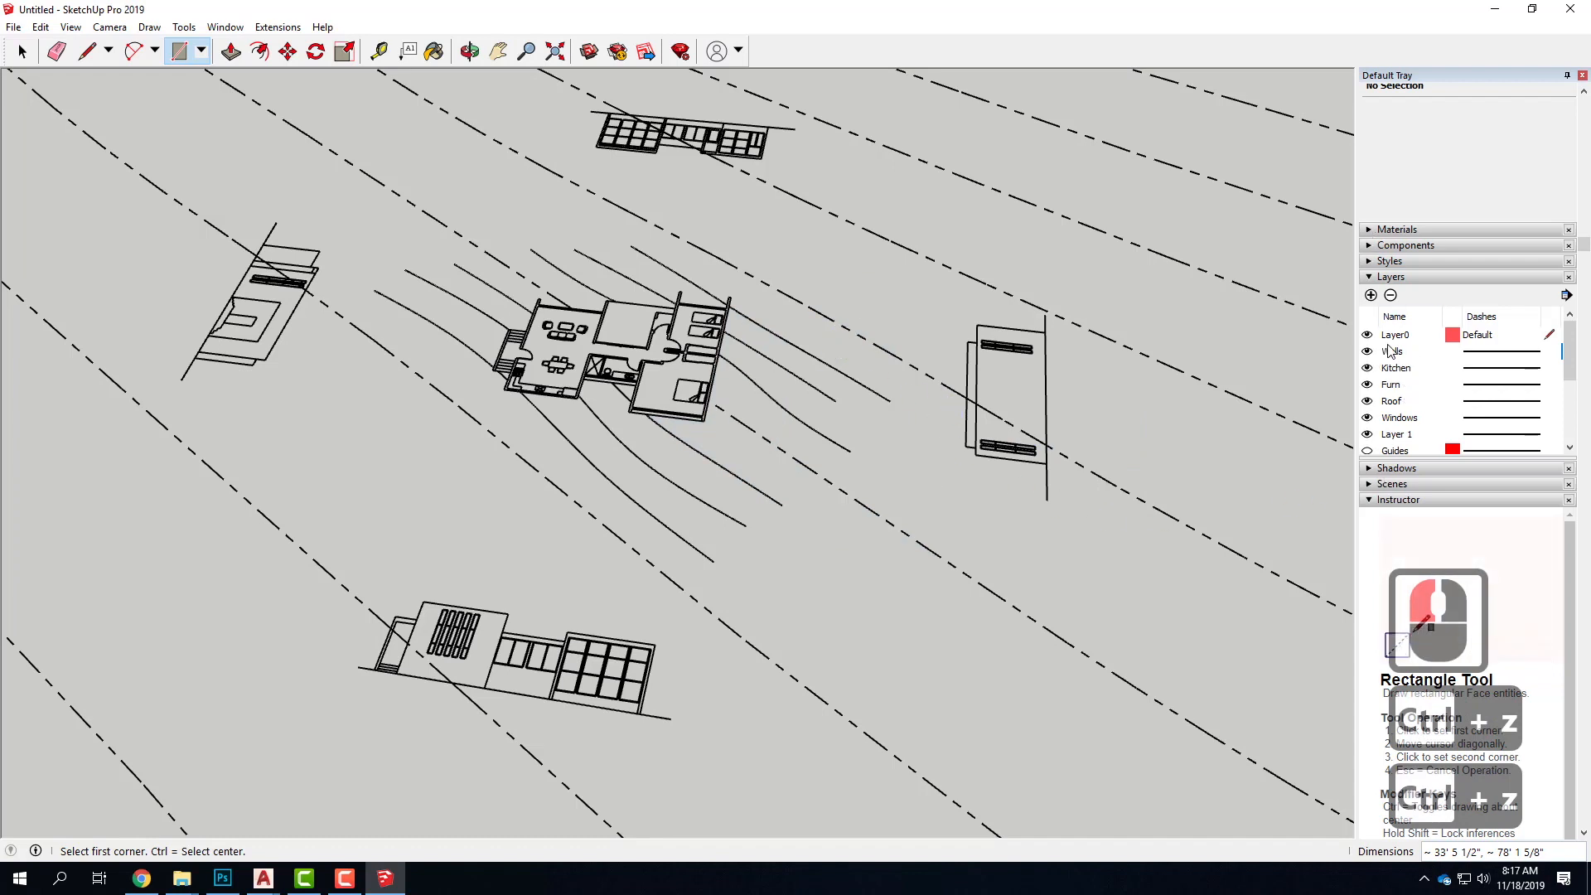
scroll(1416, 391, up, 3)
drag(1568, 389, 1572, 447)
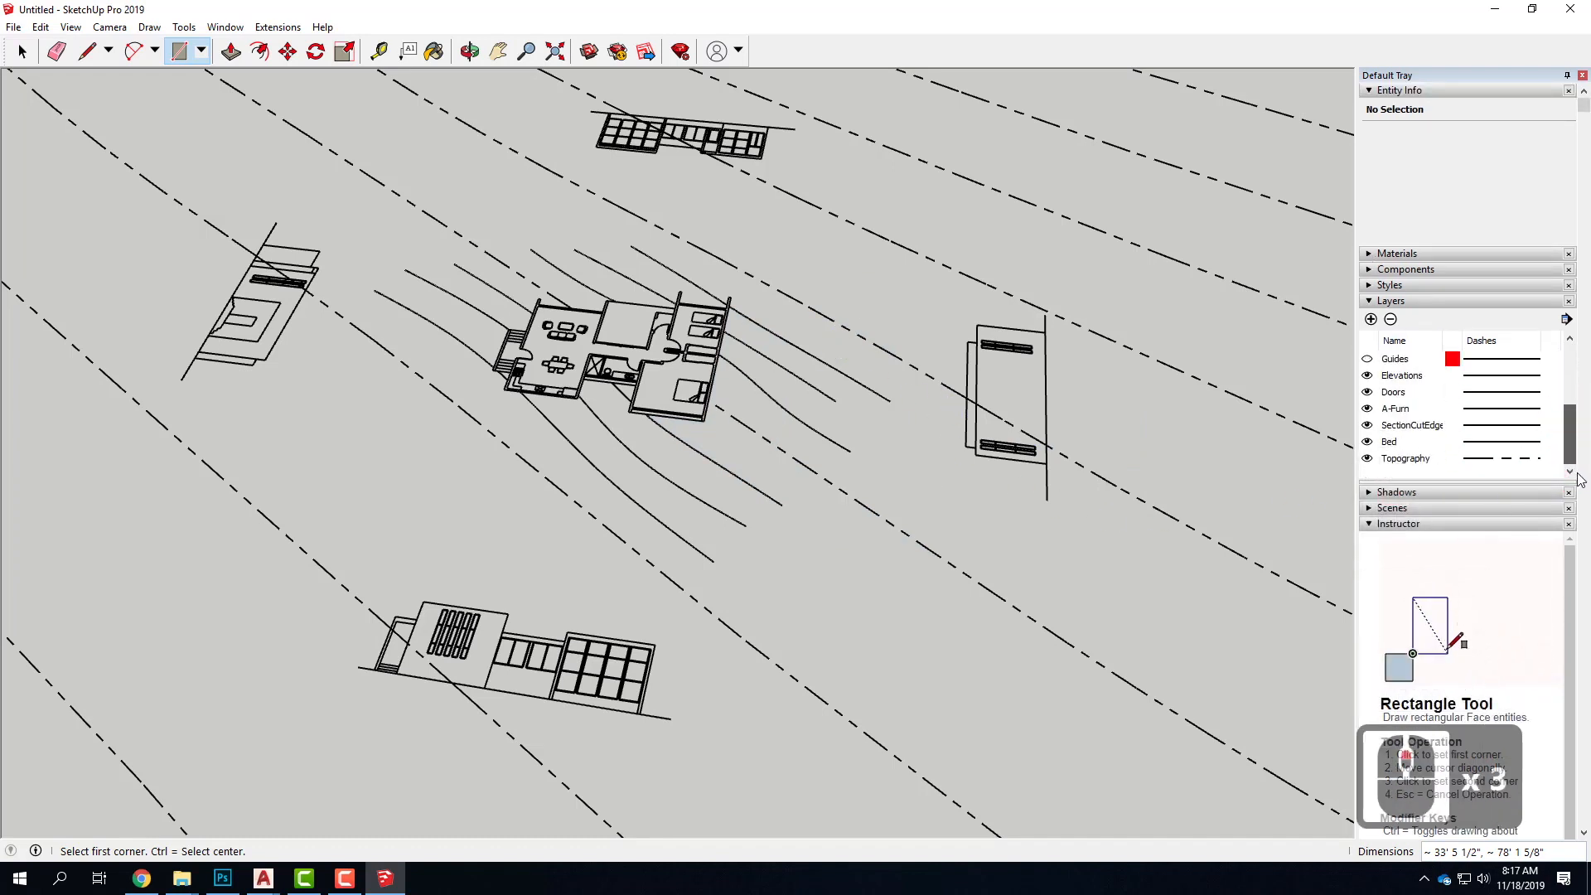
Delete the Topography layer together with its contents
click(1427, 458)
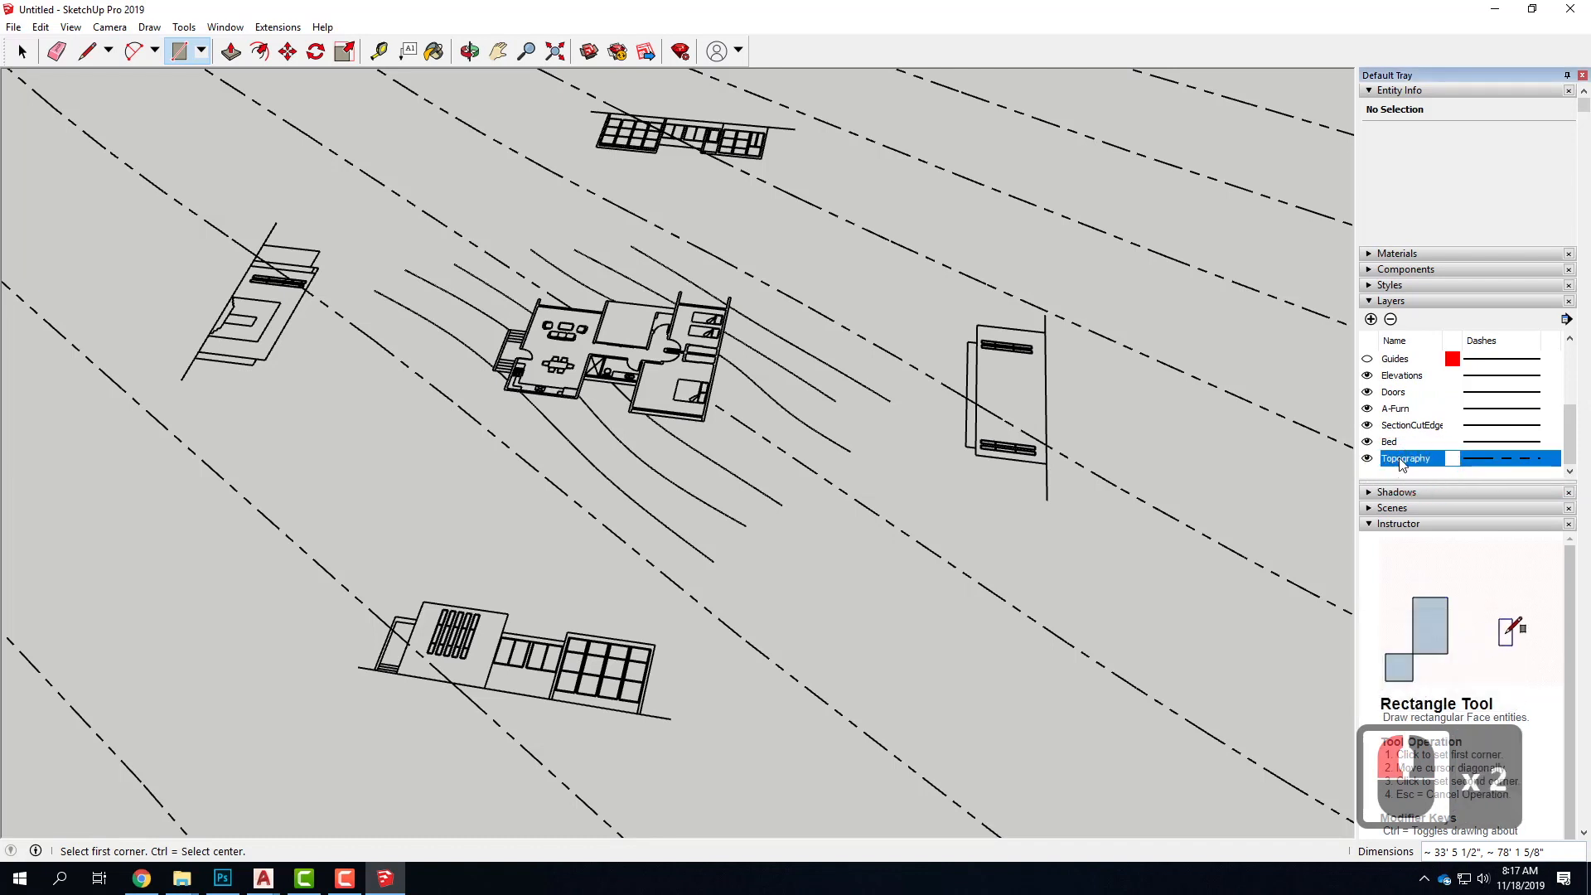
right_click(1397, 458)
right_click(1439, 458)
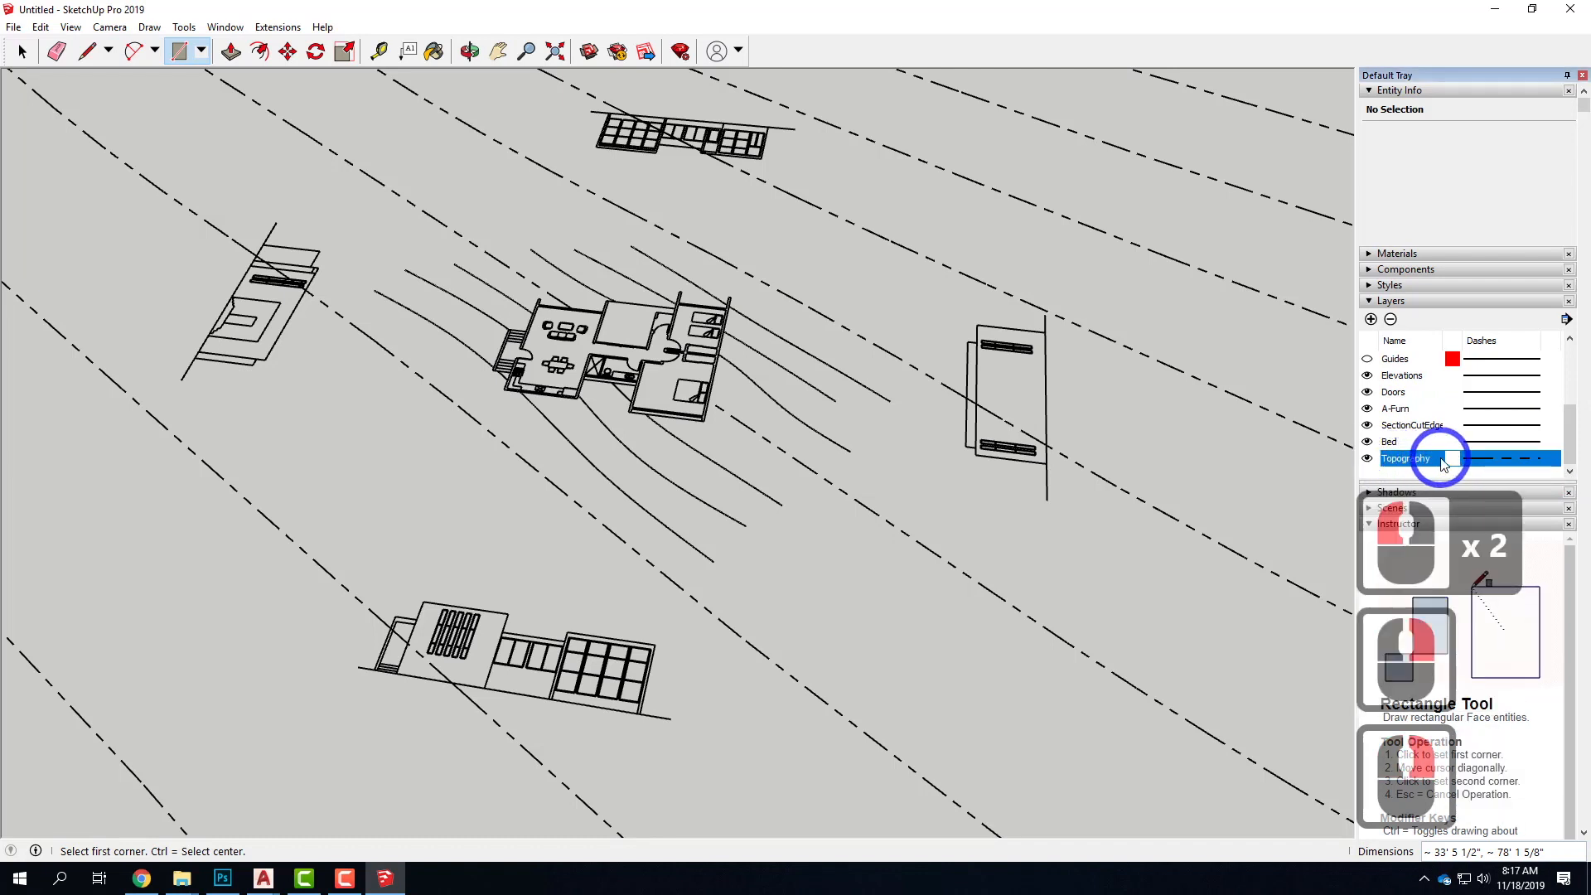
click(1390, 320)
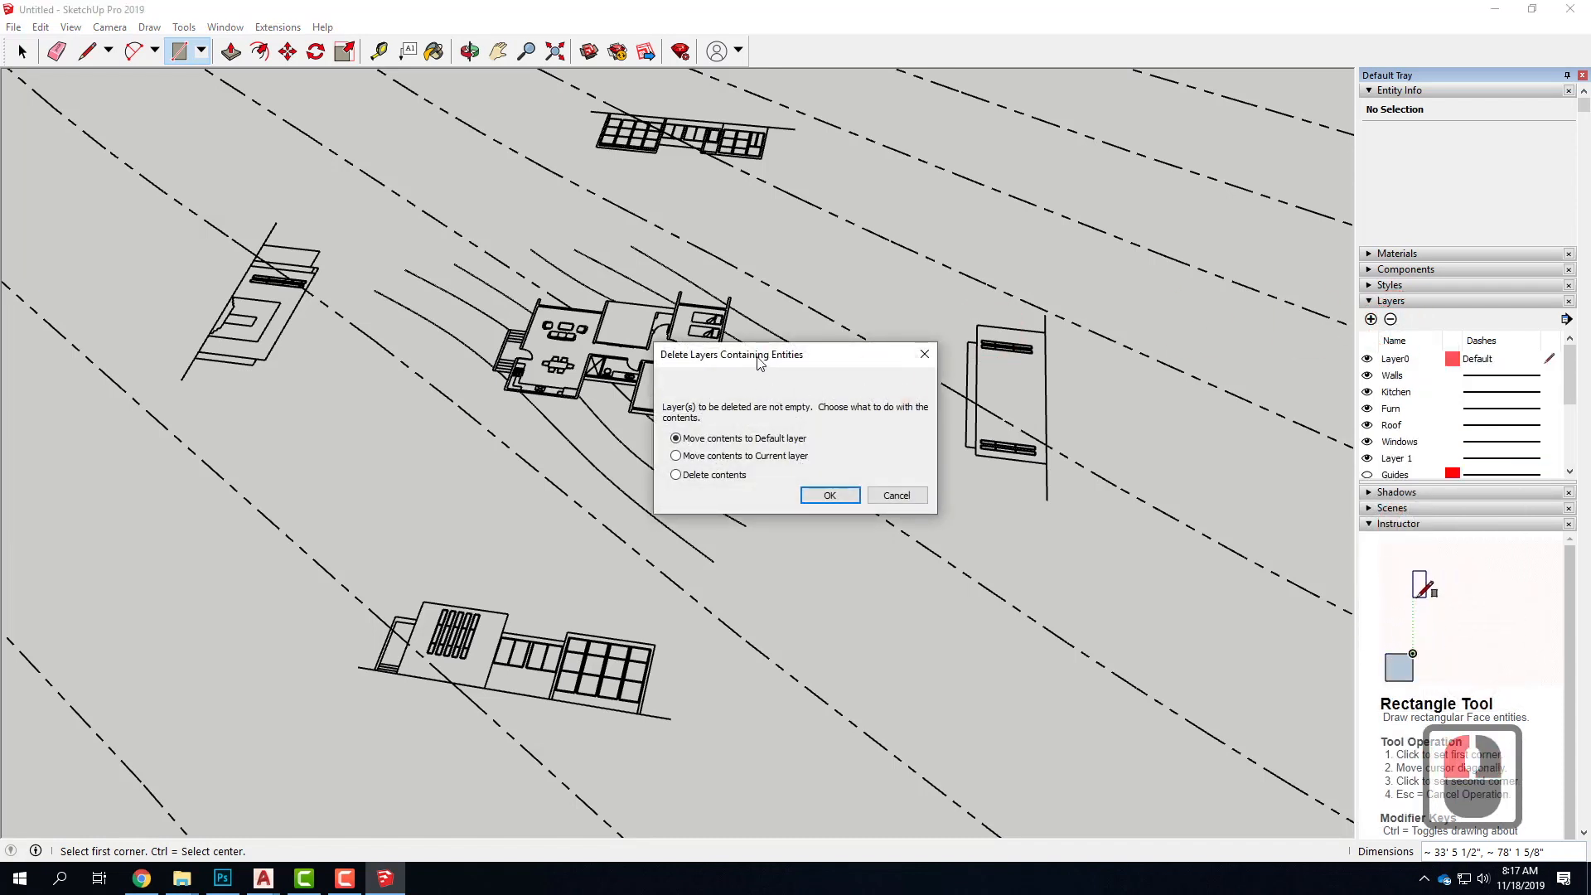
drag(759, 362, 751, 277)
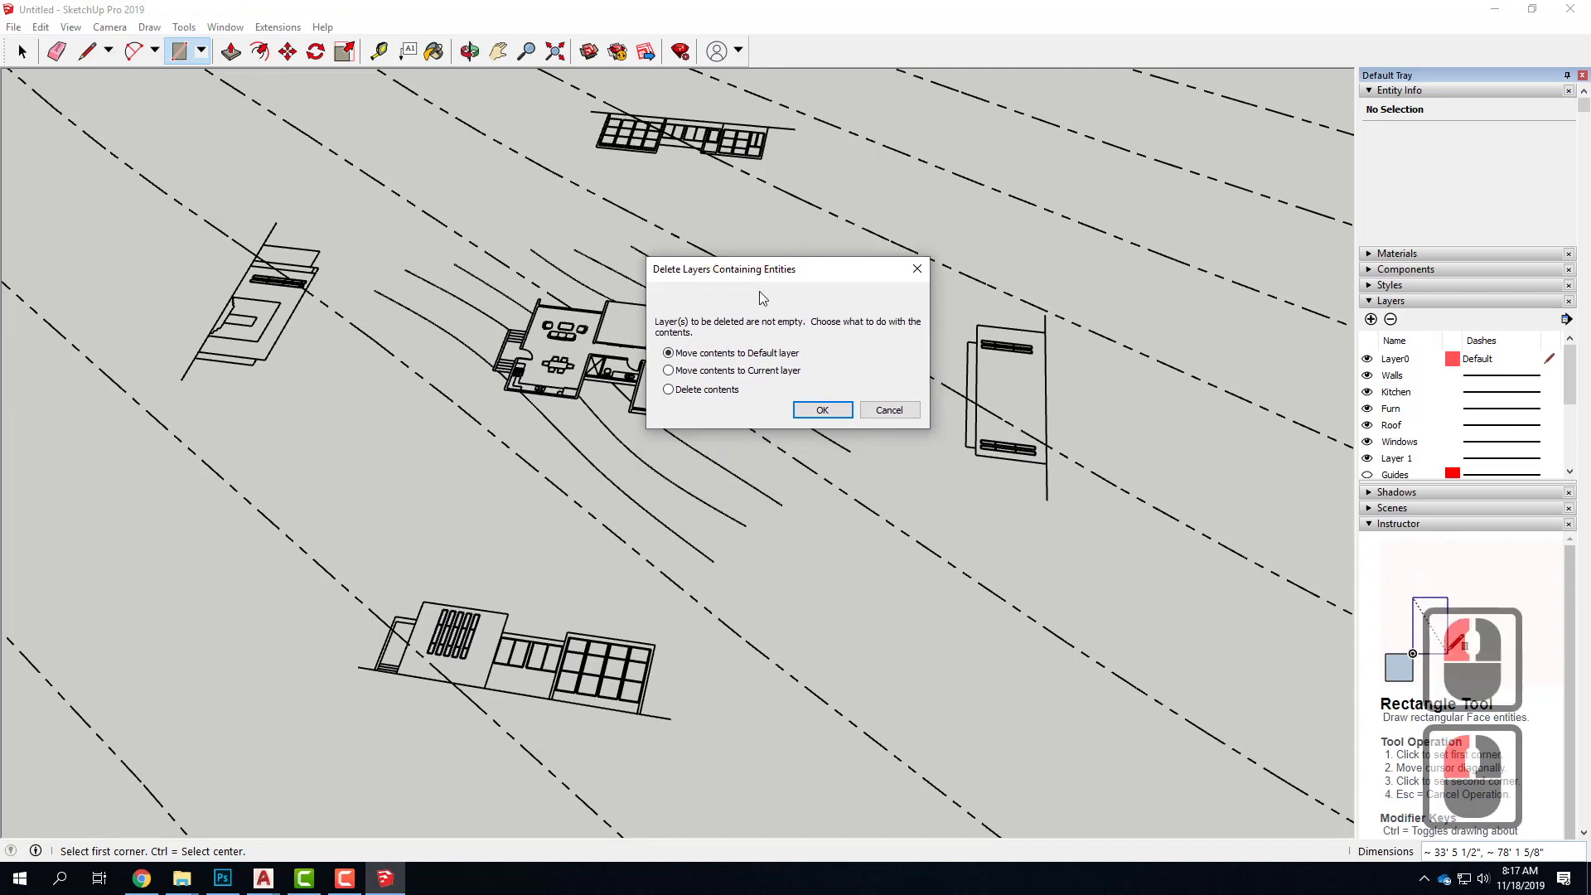
click(668, 353)
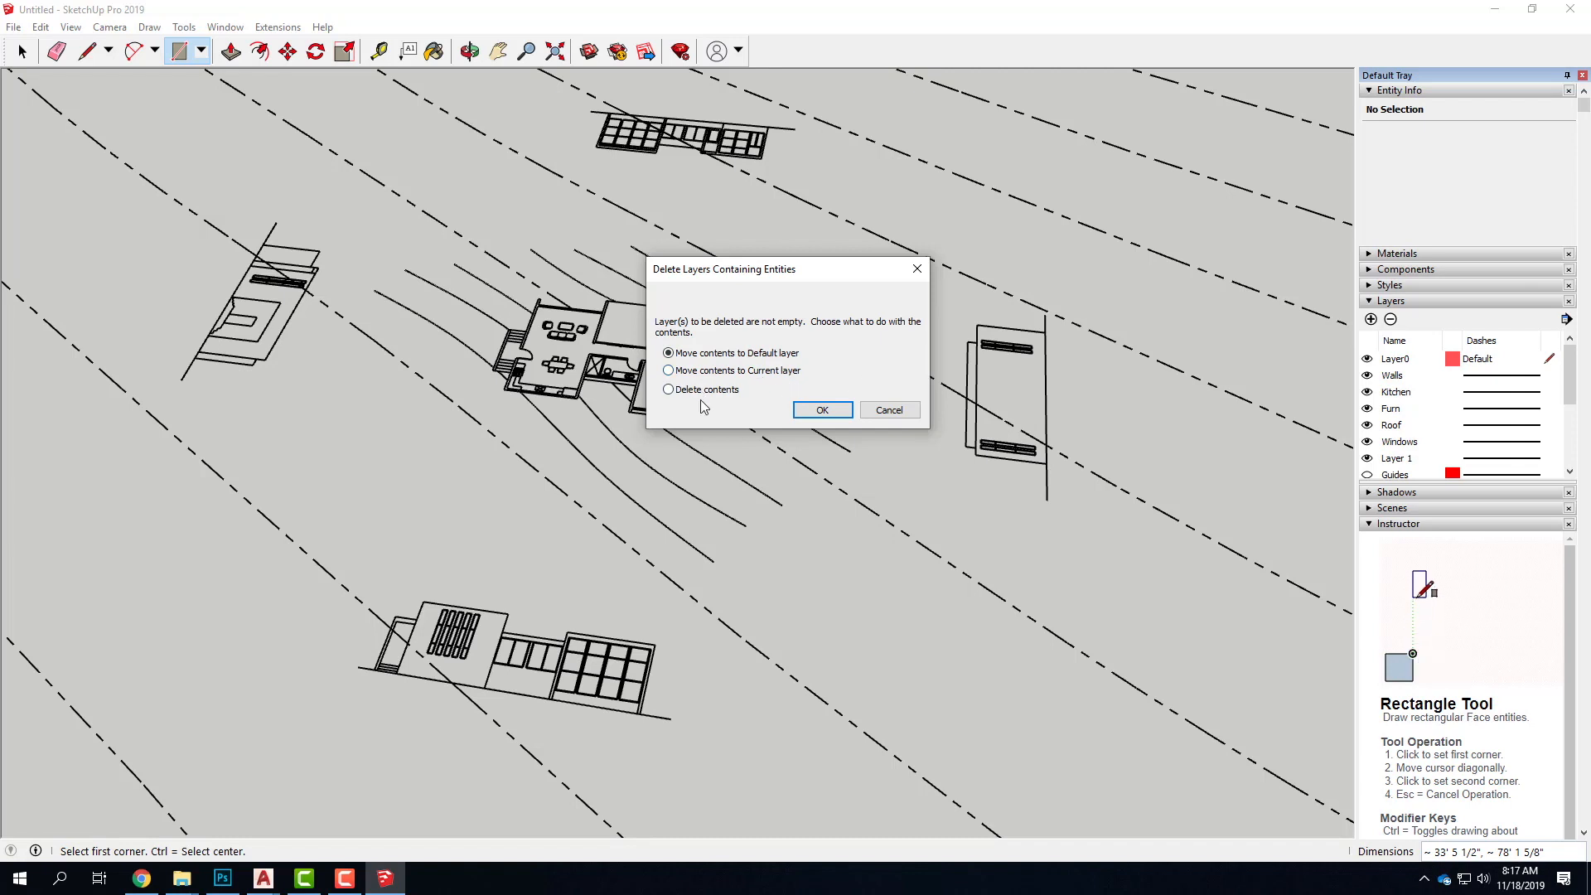
click(675, 393)
click(820, 410)
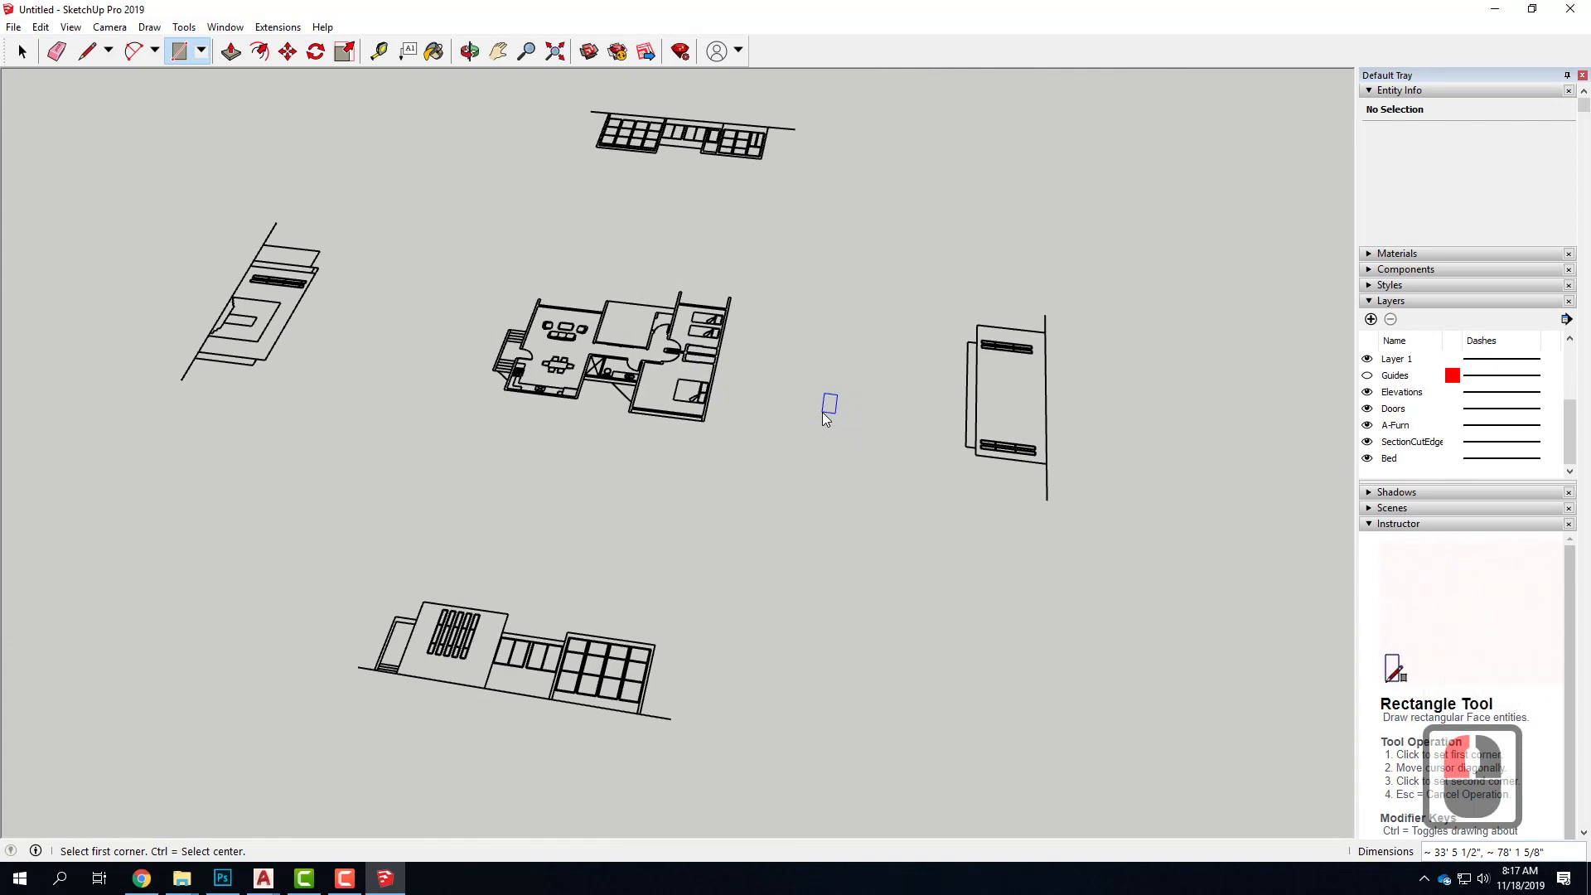
Draw a test rectangle about 29' 7" by 65' 3 7/8" between the floor plan and the neighbouring elevation, and undo it
click(795, 278)
click(913, 505)
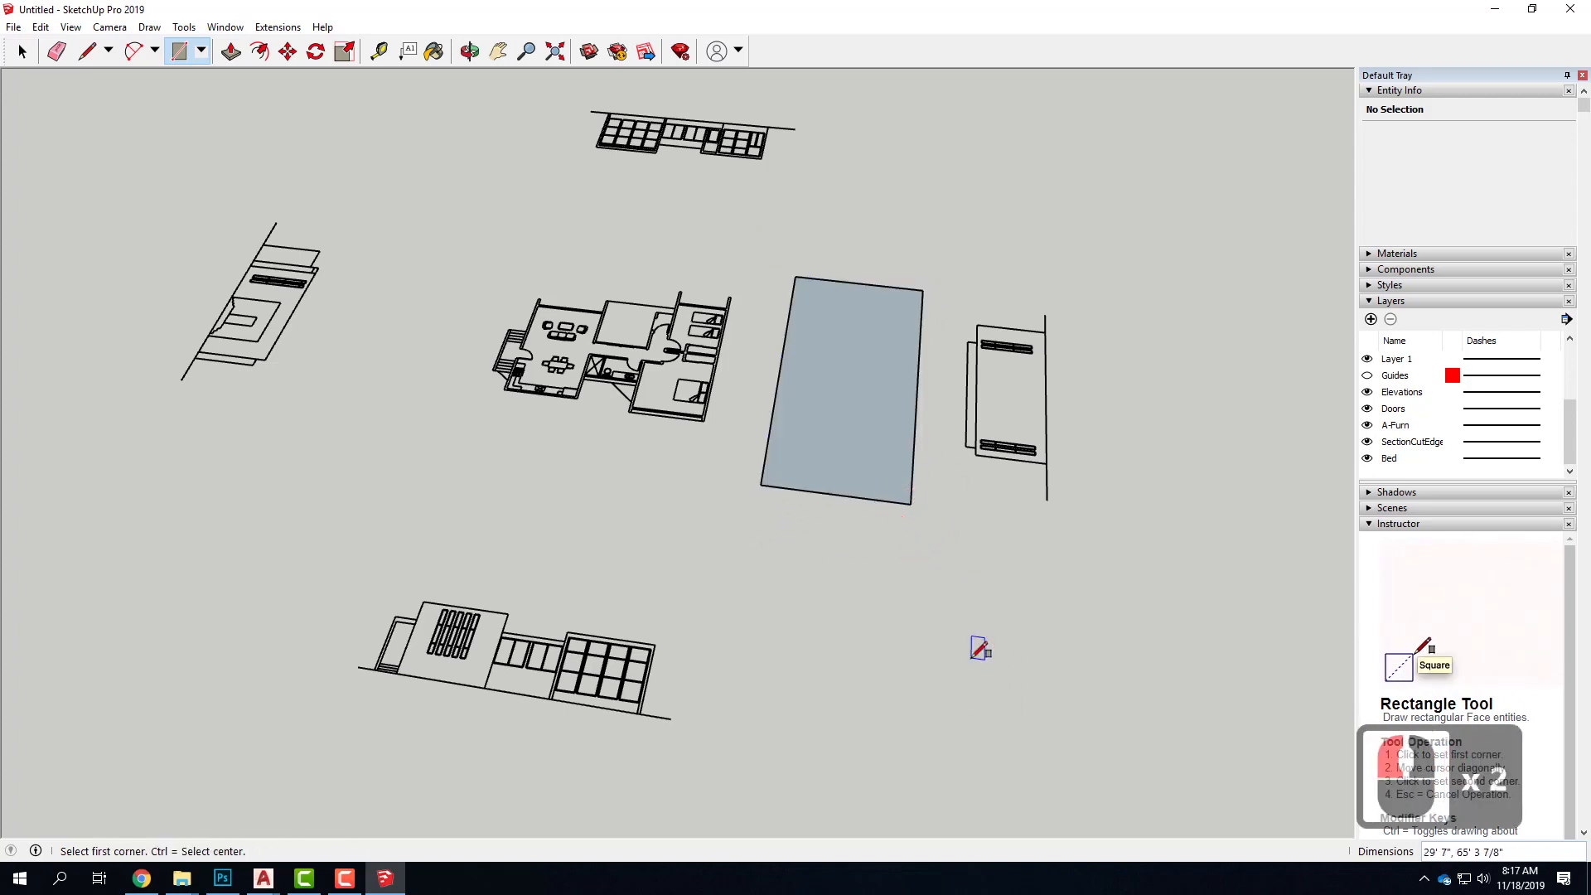
key(ctrl+z)
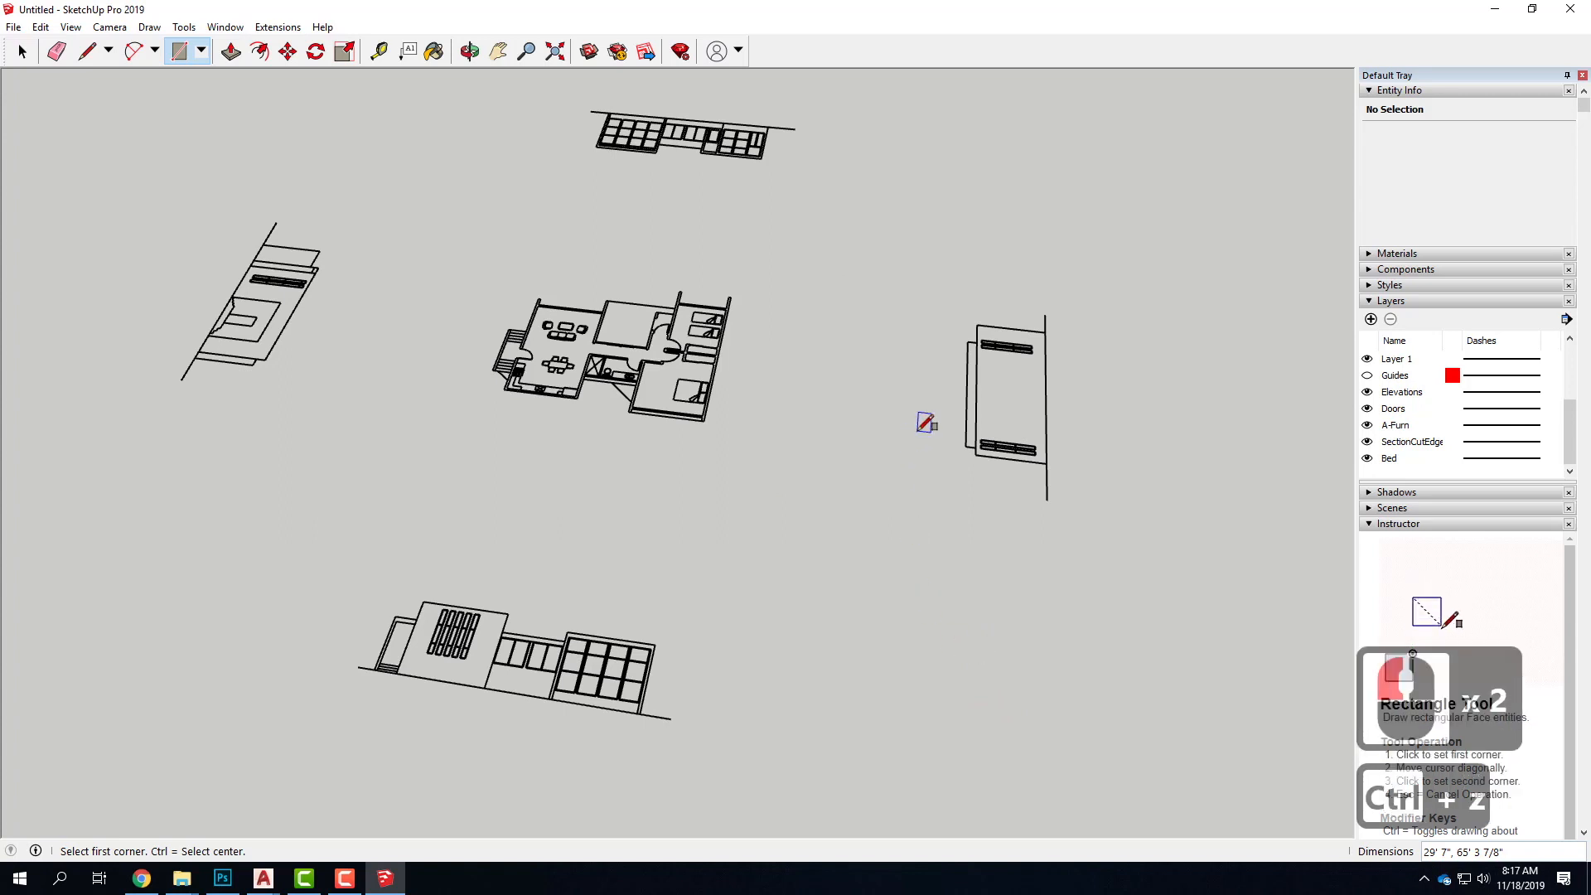
key(Escape)
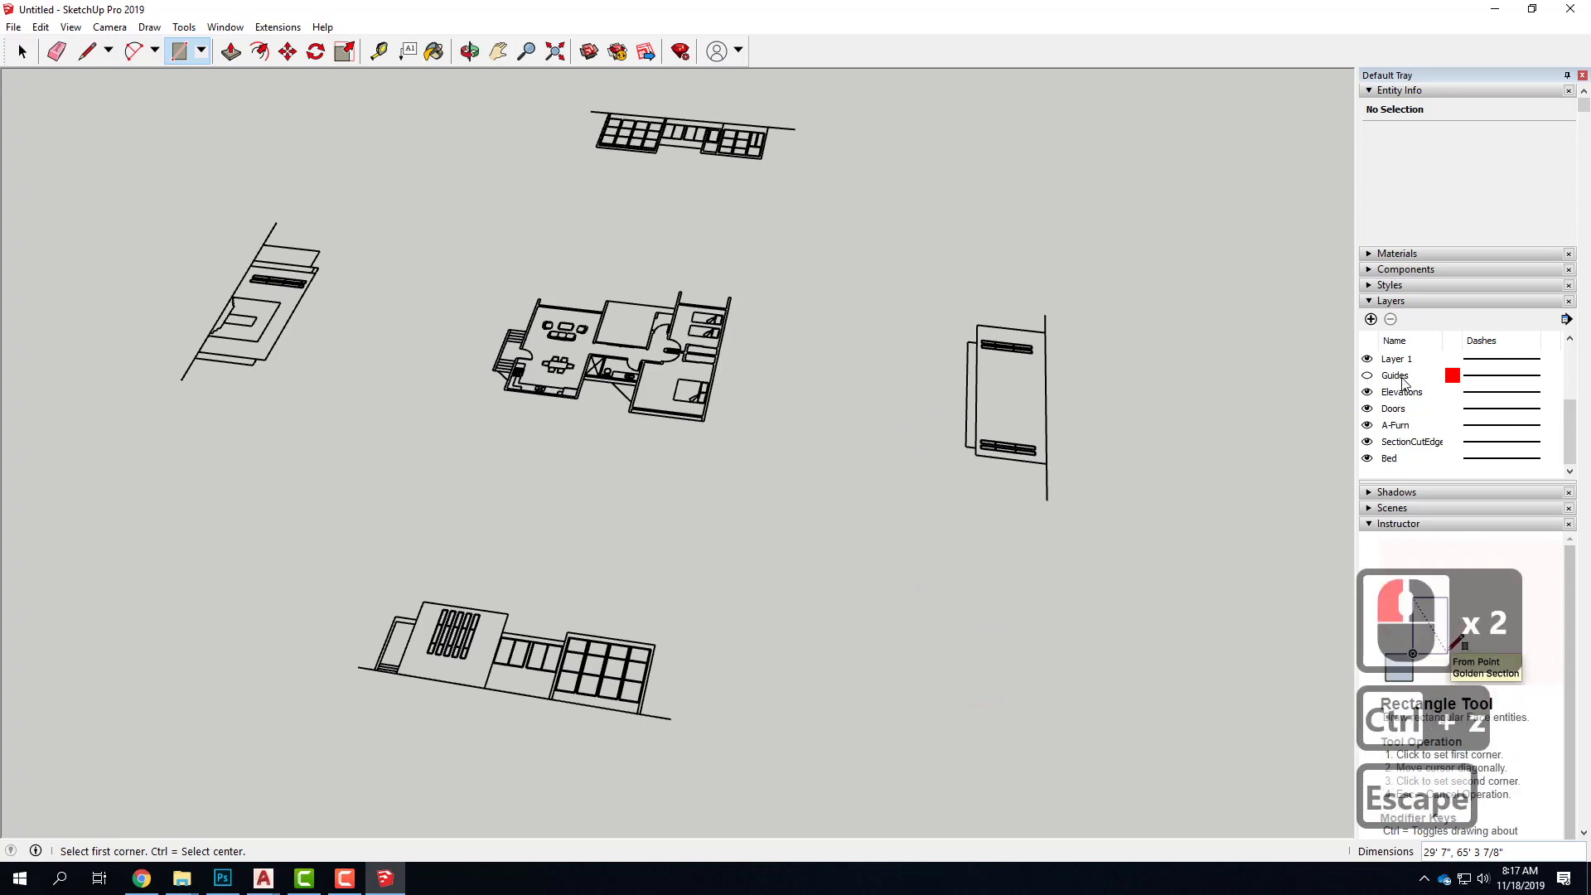
Delete the hidden Guides layer together with its contents
click(1399, 376)
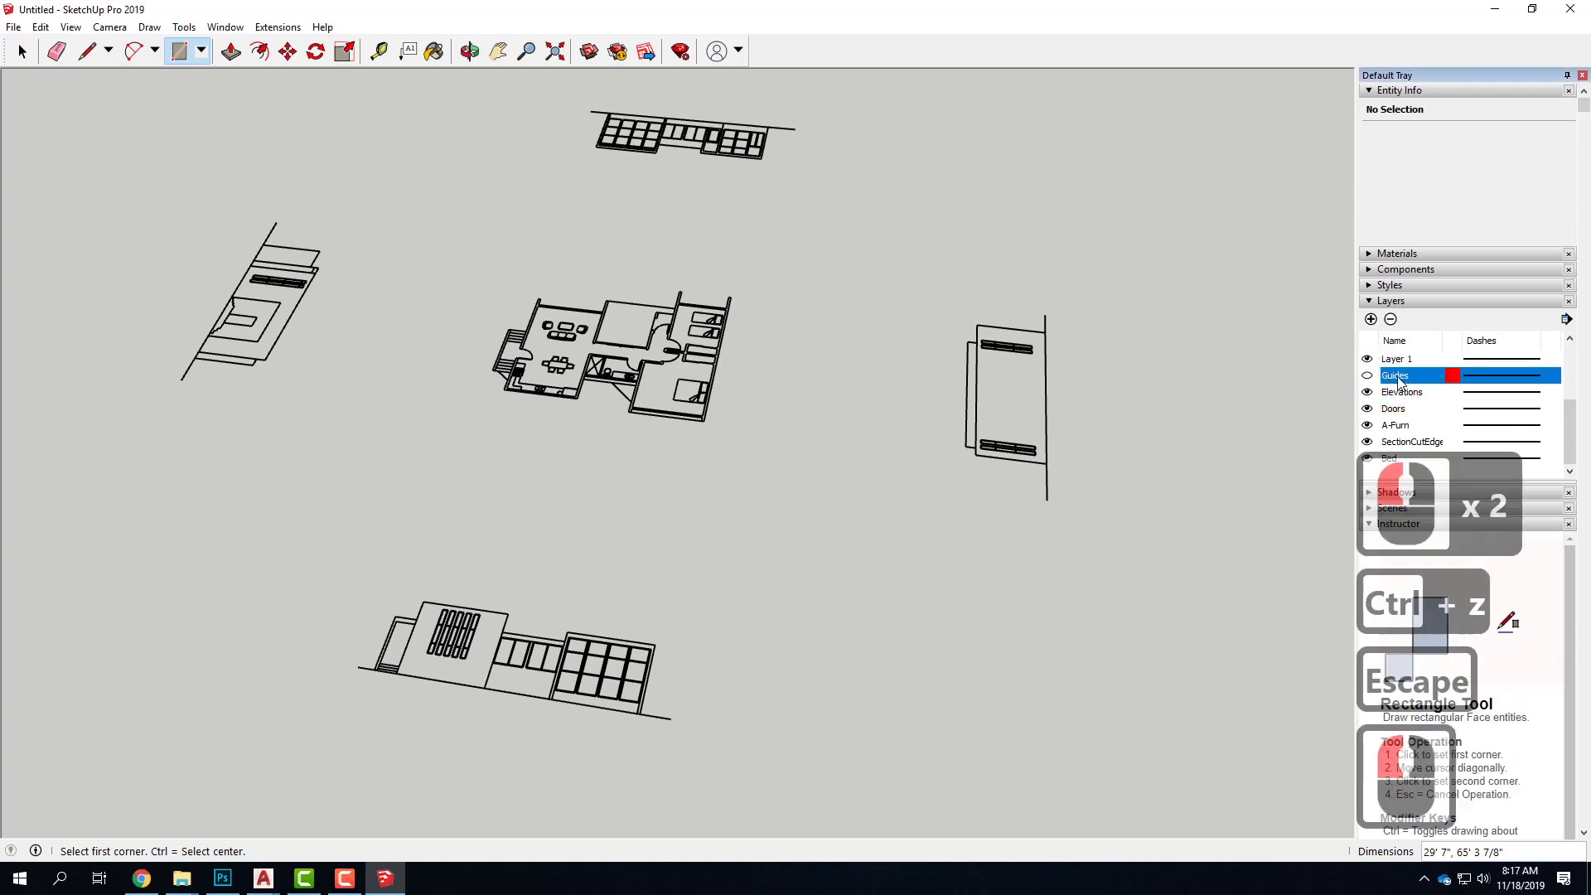
click(1390, 319)
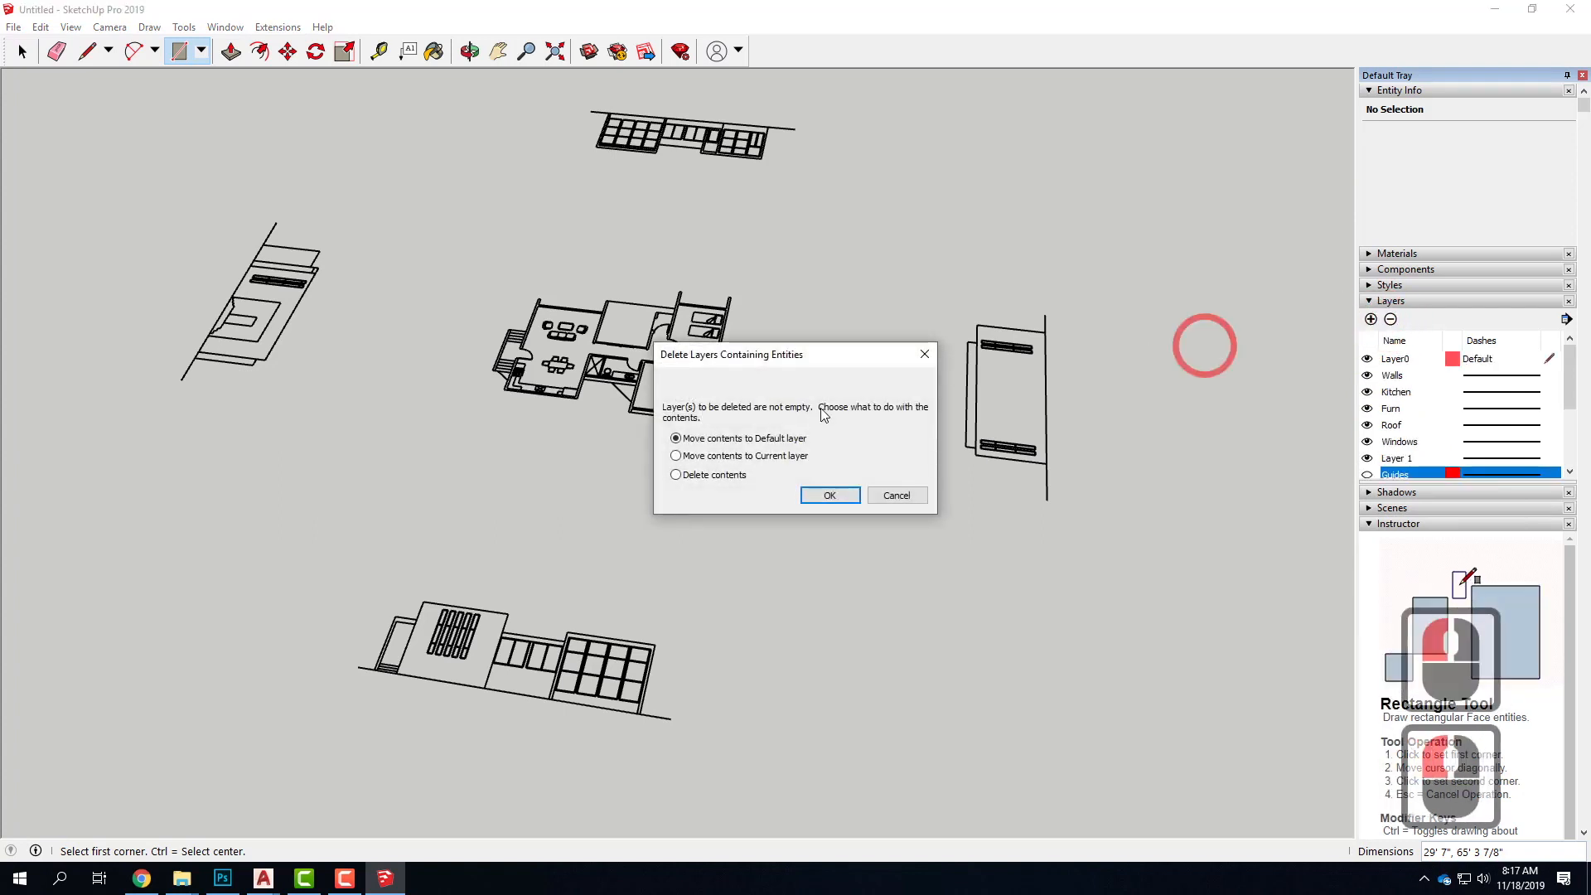
click(719, 474)
click(844, 490)
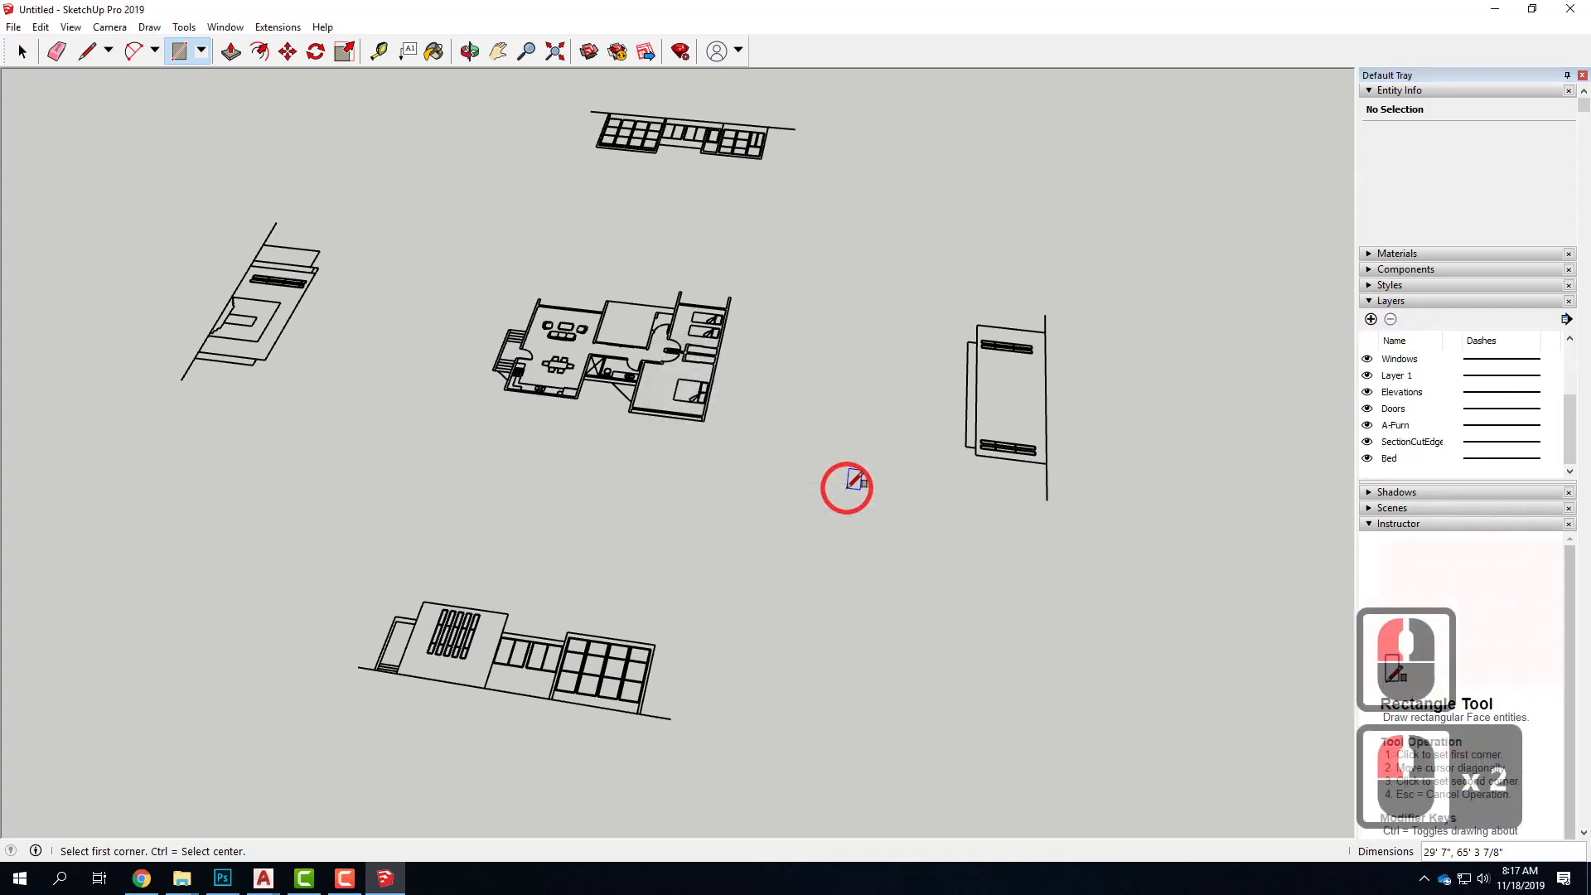
Toggle the Furn layer's visibility to identify its objects, and delete the layer together with its contents
scroll(1422, 398, up, 5)
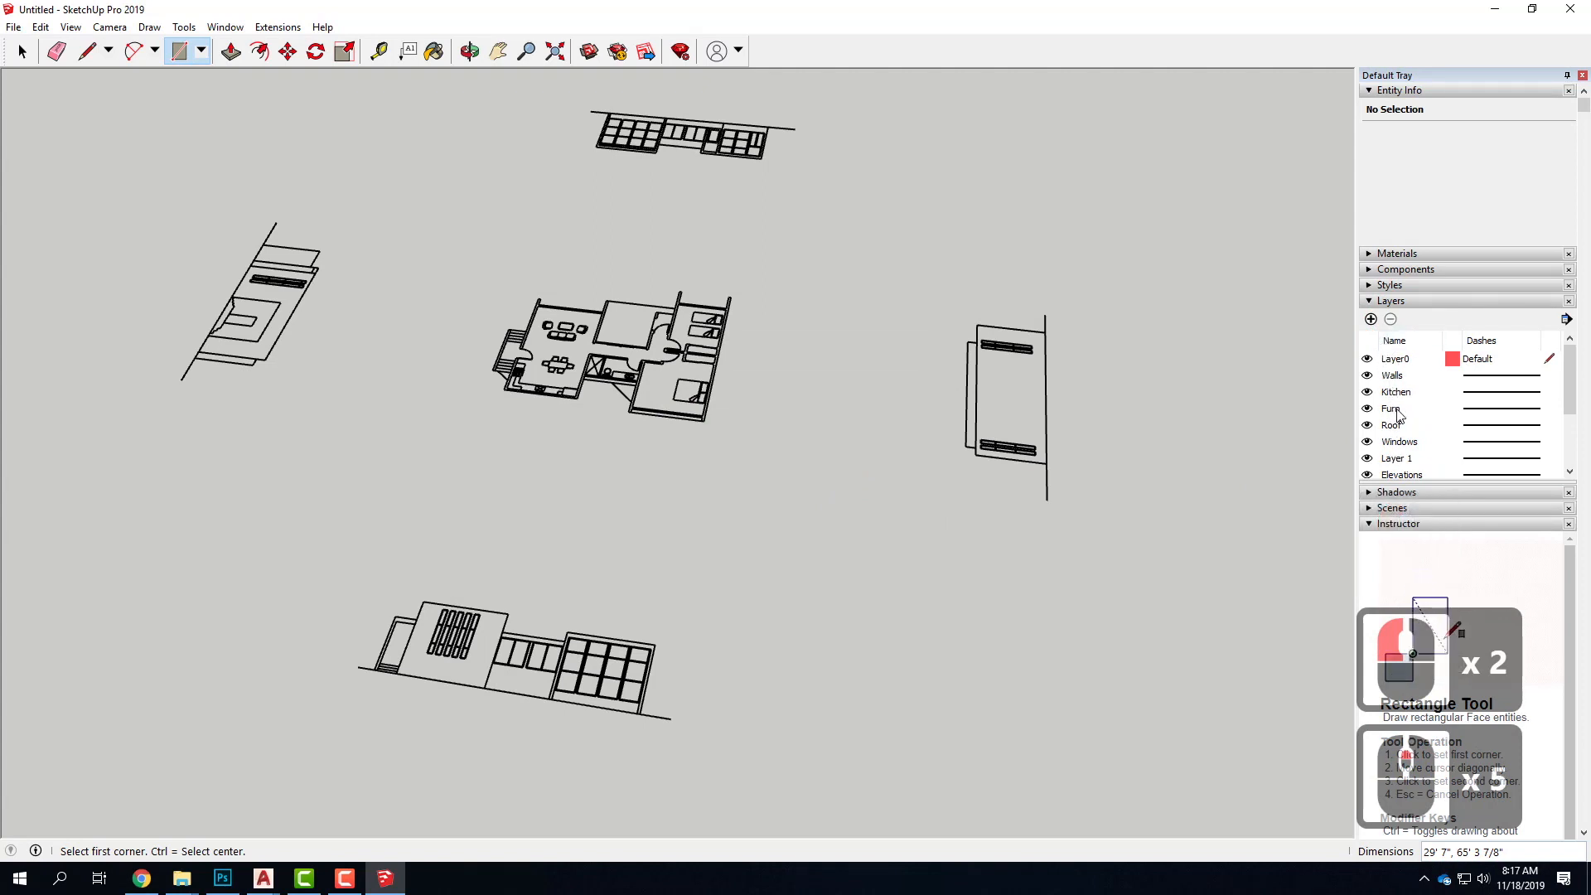
click(1392, 409)
click(1366, 409)
click(1366, 410)
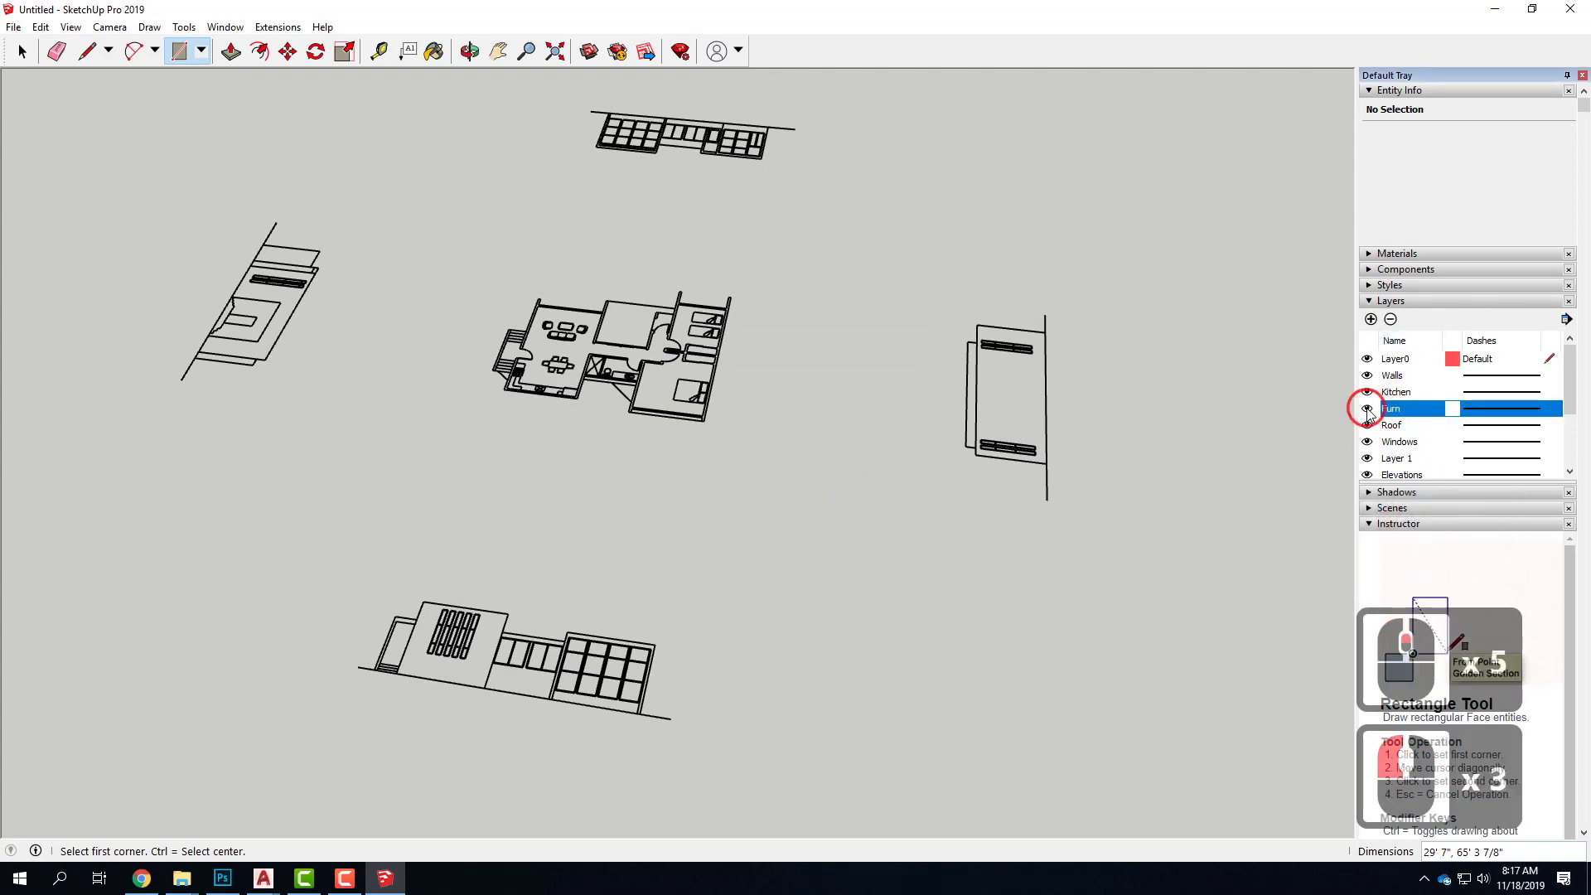
click(1366, 409)
click(1366, 409)
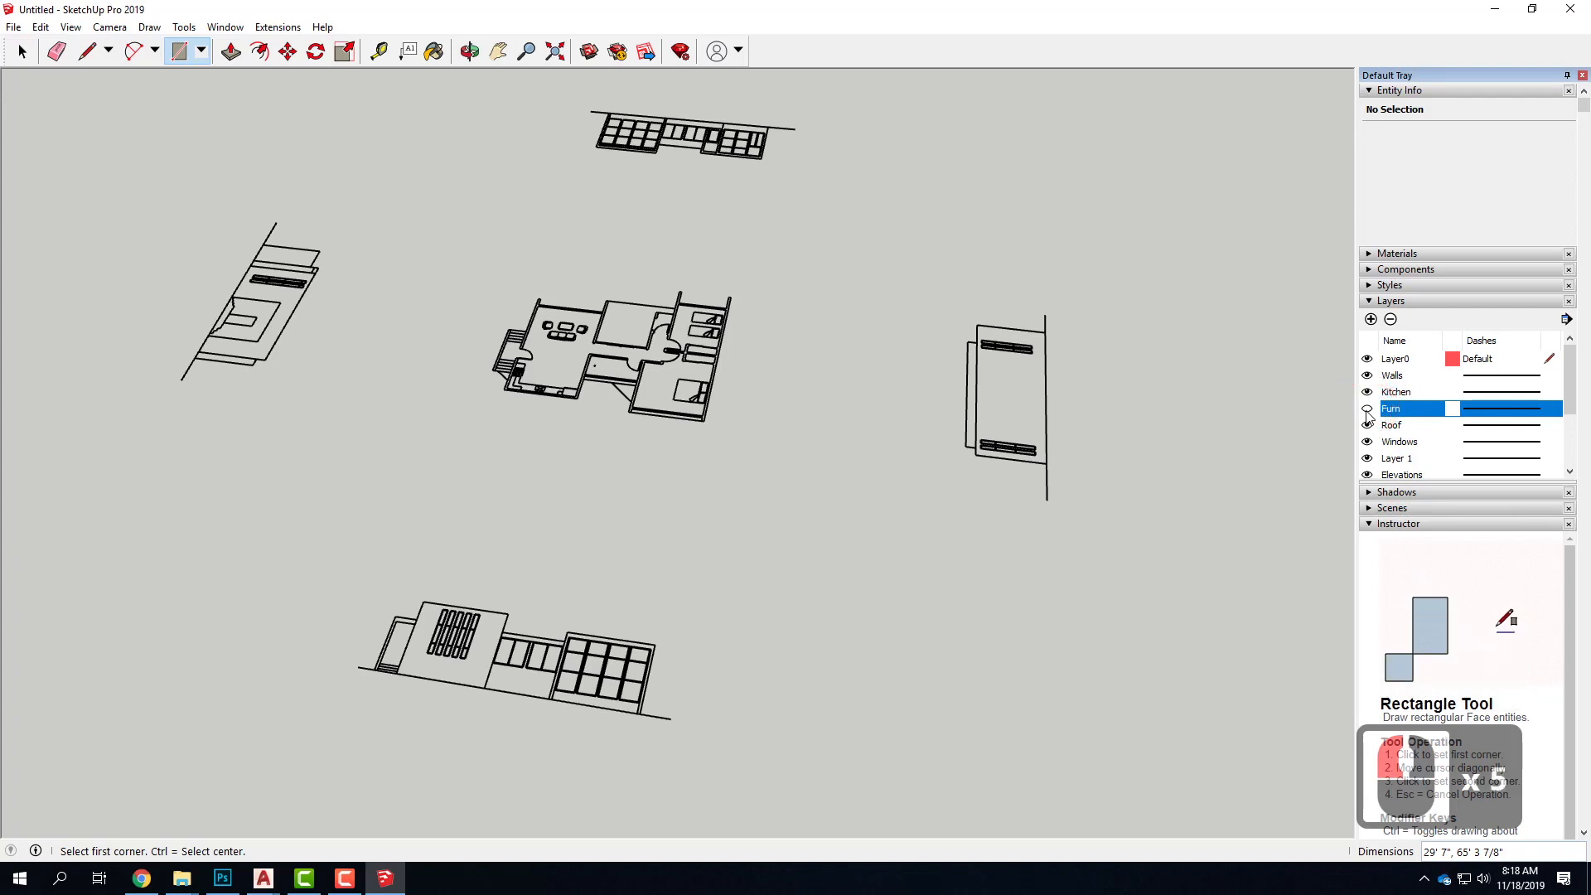
click(1366, 409)
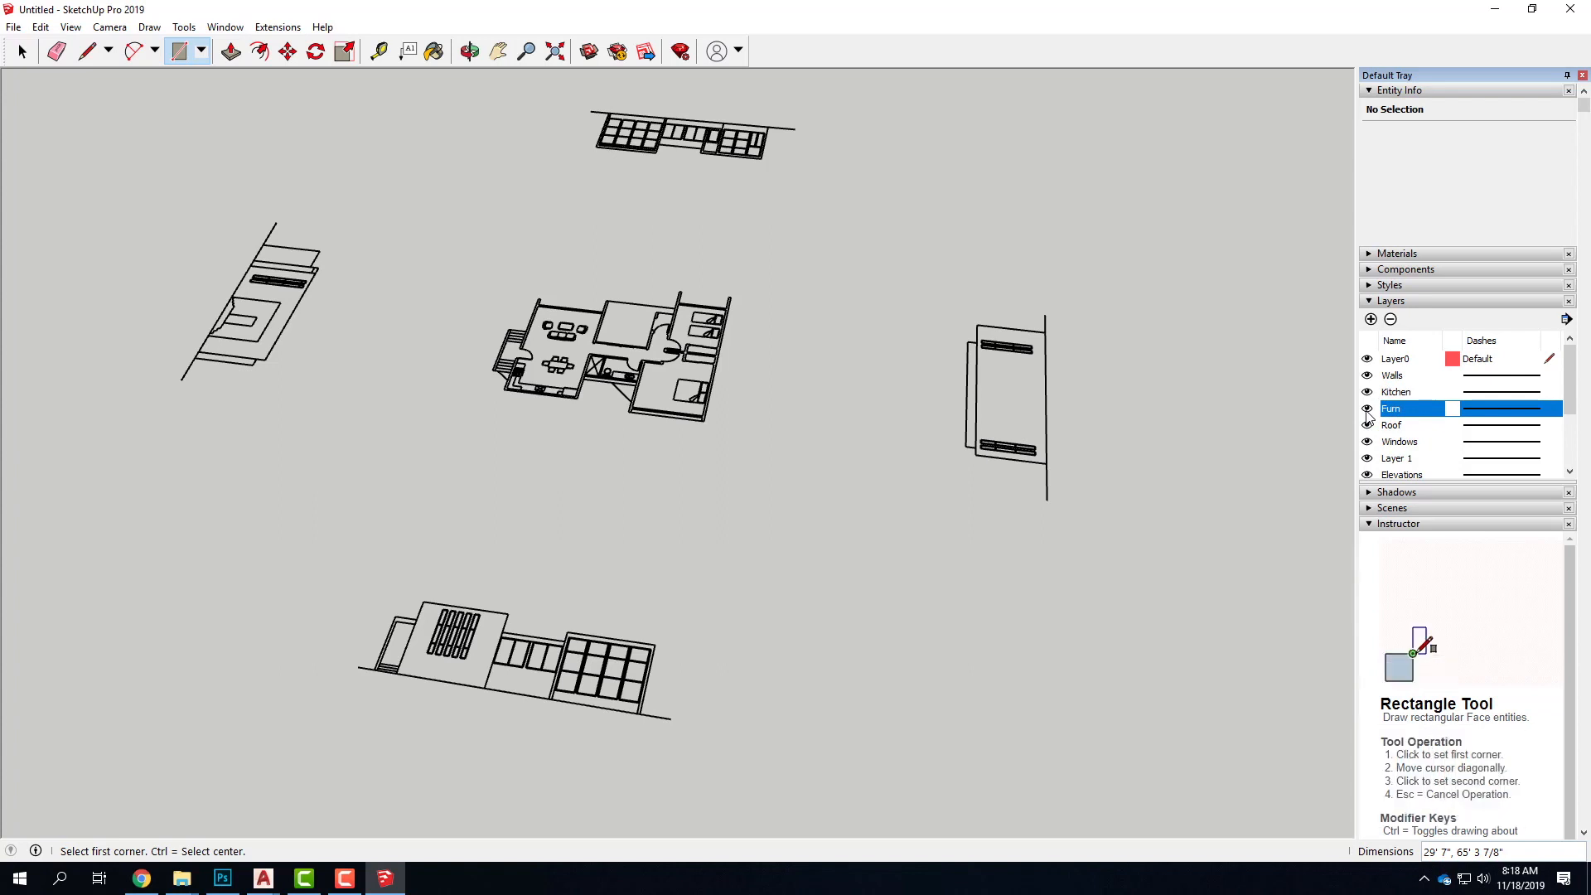
click(1390, 319)
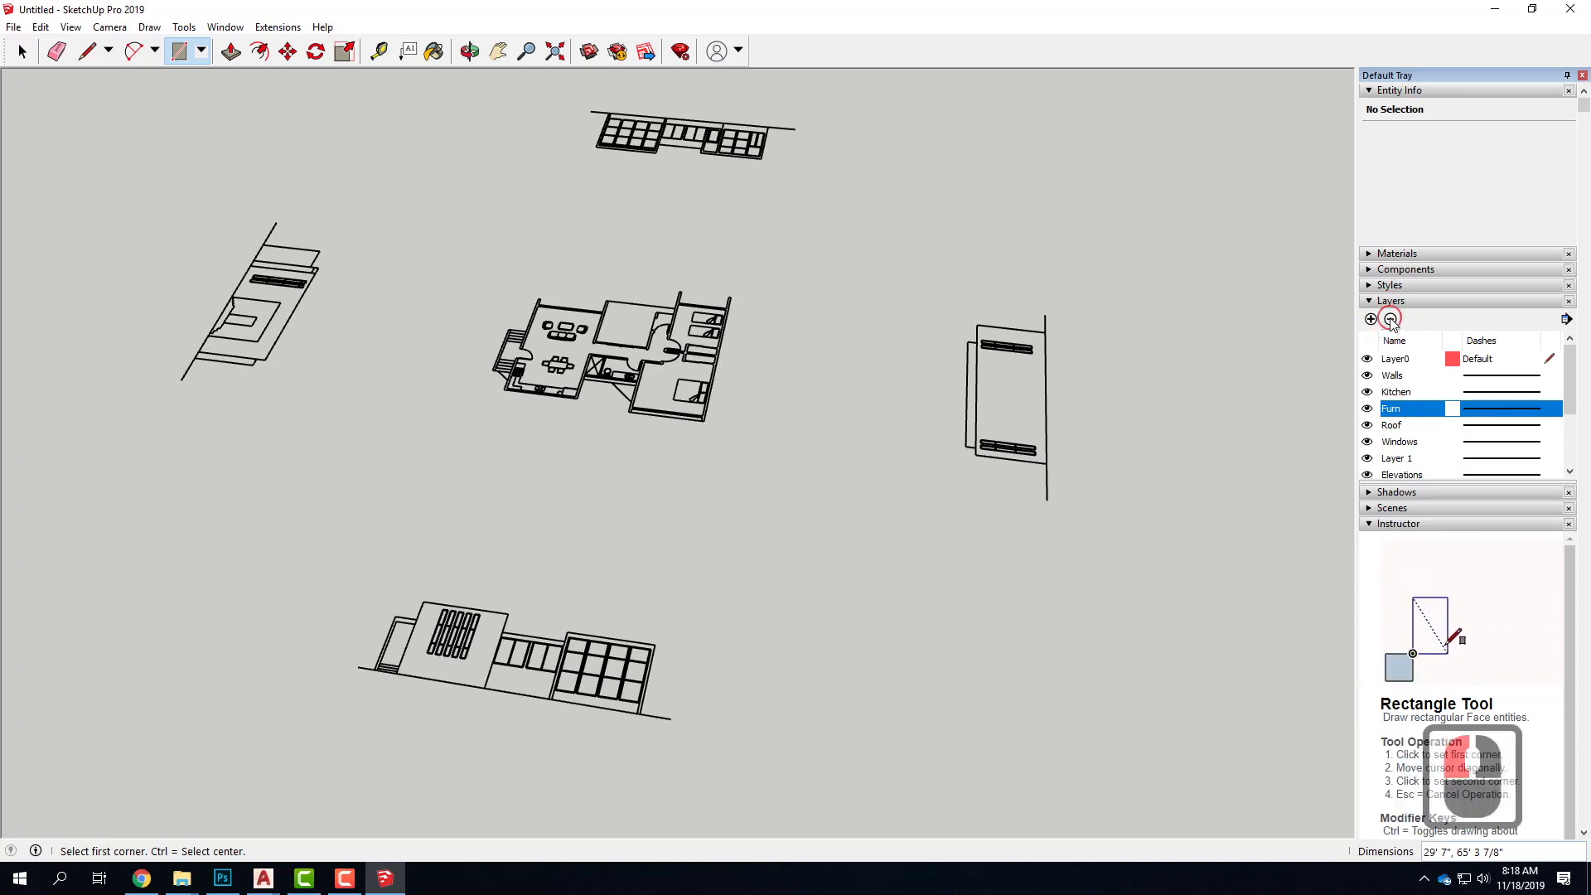
click(712, 473)
click(828, 494)
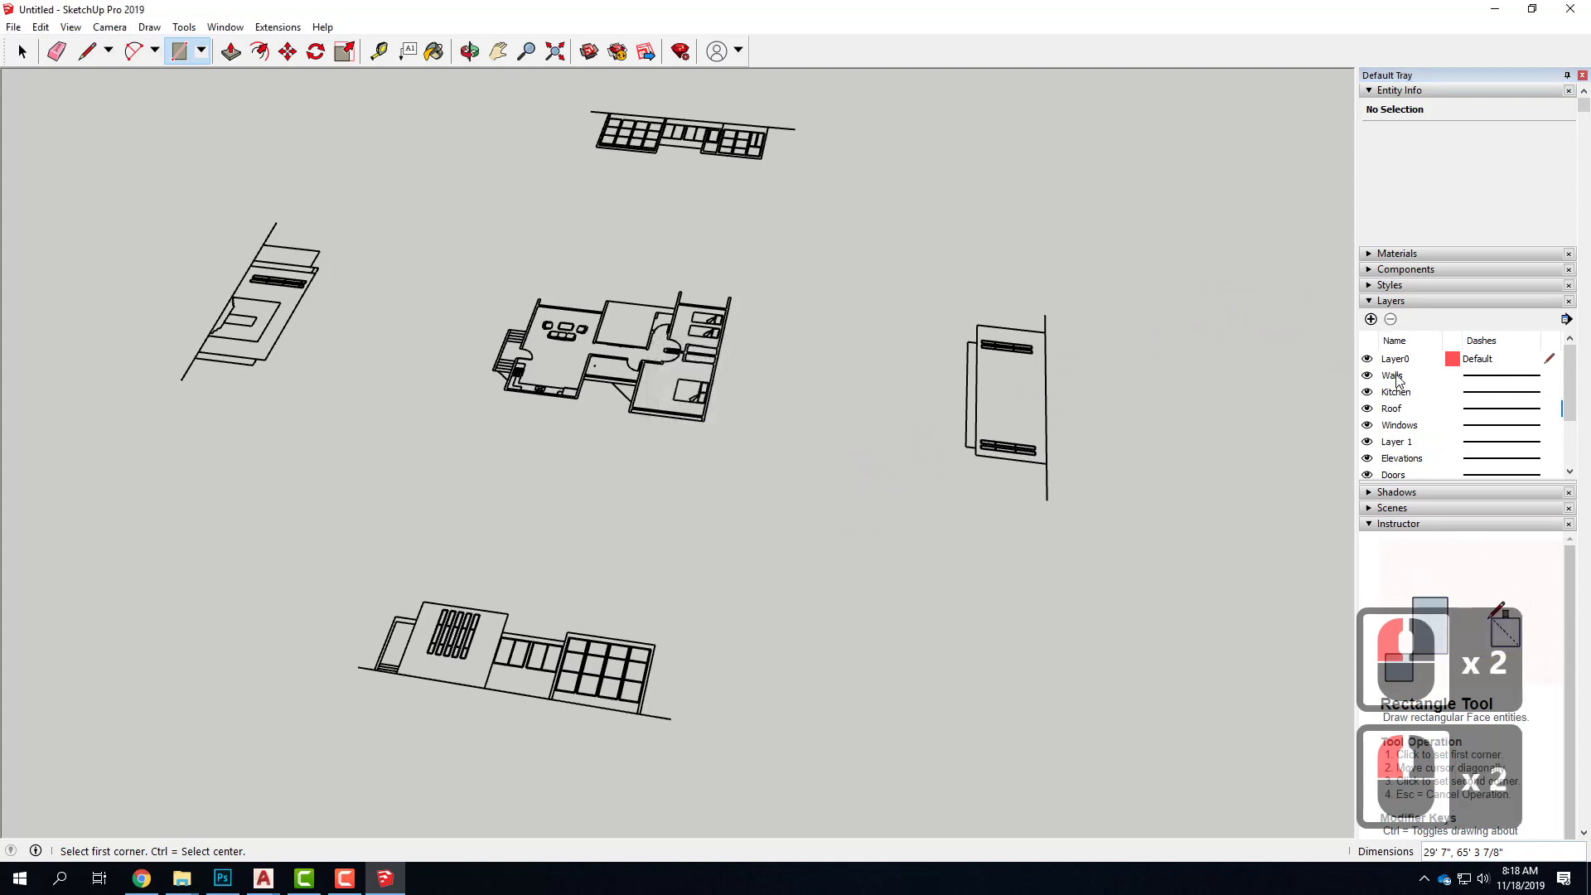
Check the Walls and Kitchen layers by toggling their visibility, and delete the Kitchen layer together with its contents
click(1367, 377)
click(1368, 376)
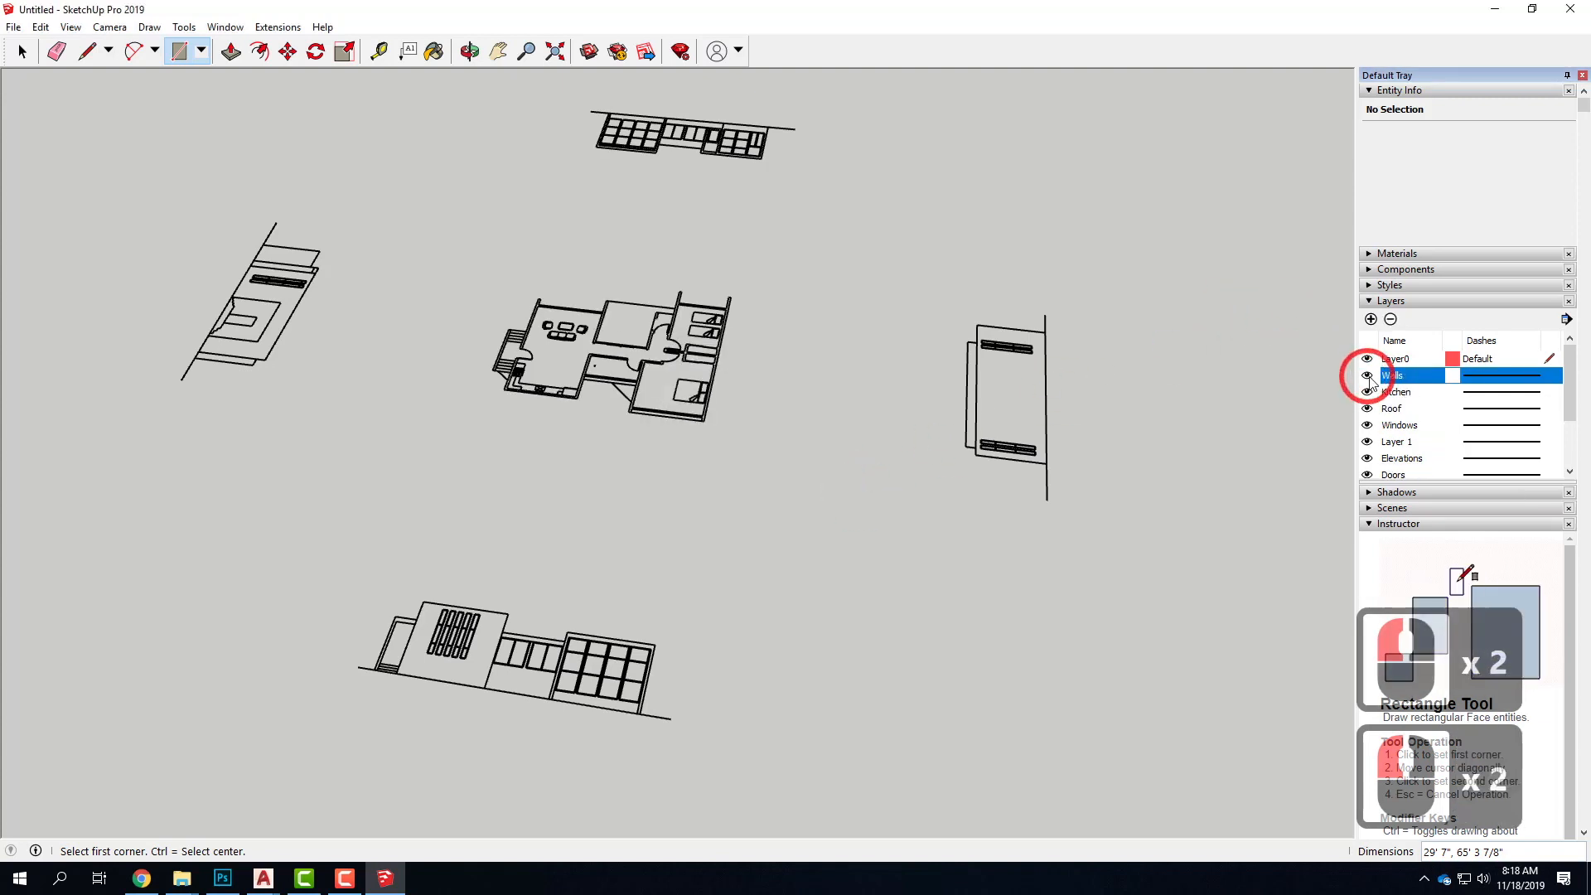
click(1367, 394)
click(1367, 394)
click(1404, 392)
click(1390, 319)
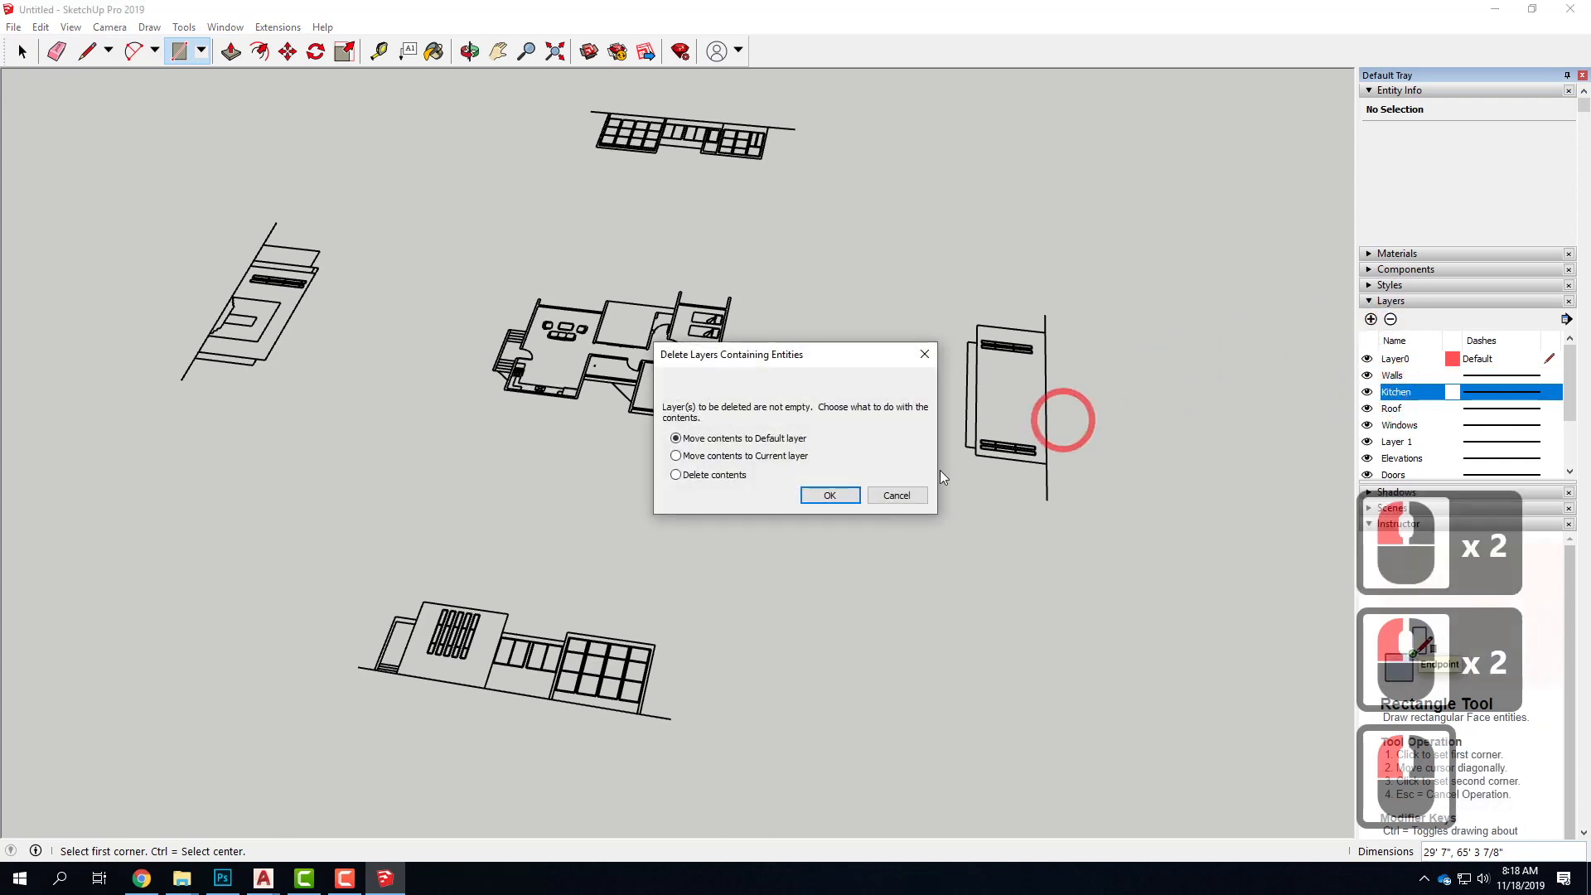
click(714, 474)
click(829, 495)
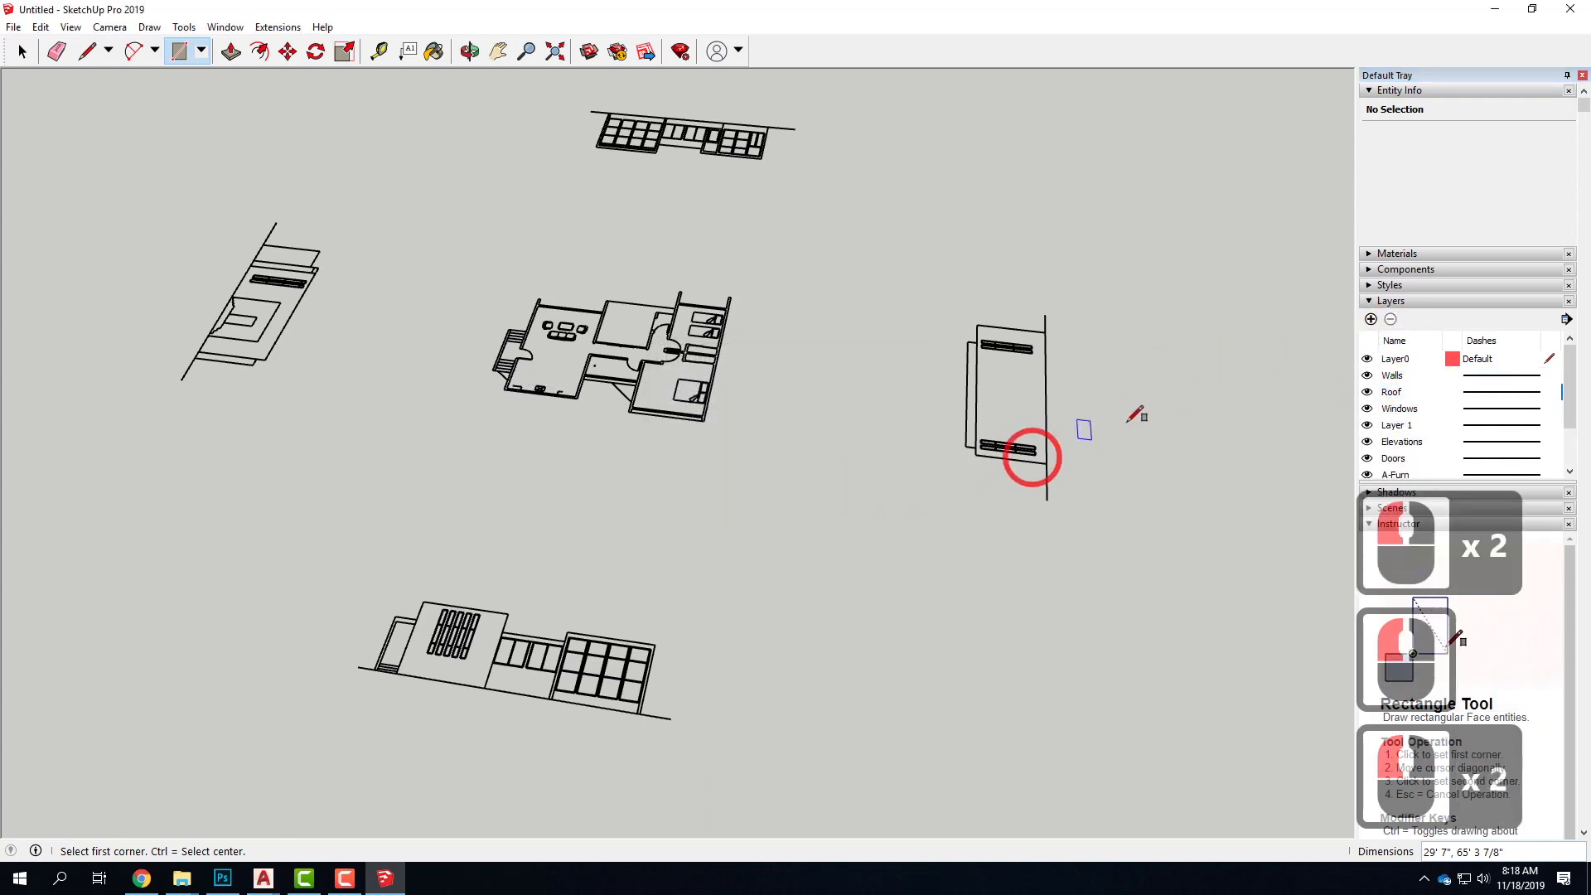
Delete the Roof layer together with its contents
click(1390, 320)
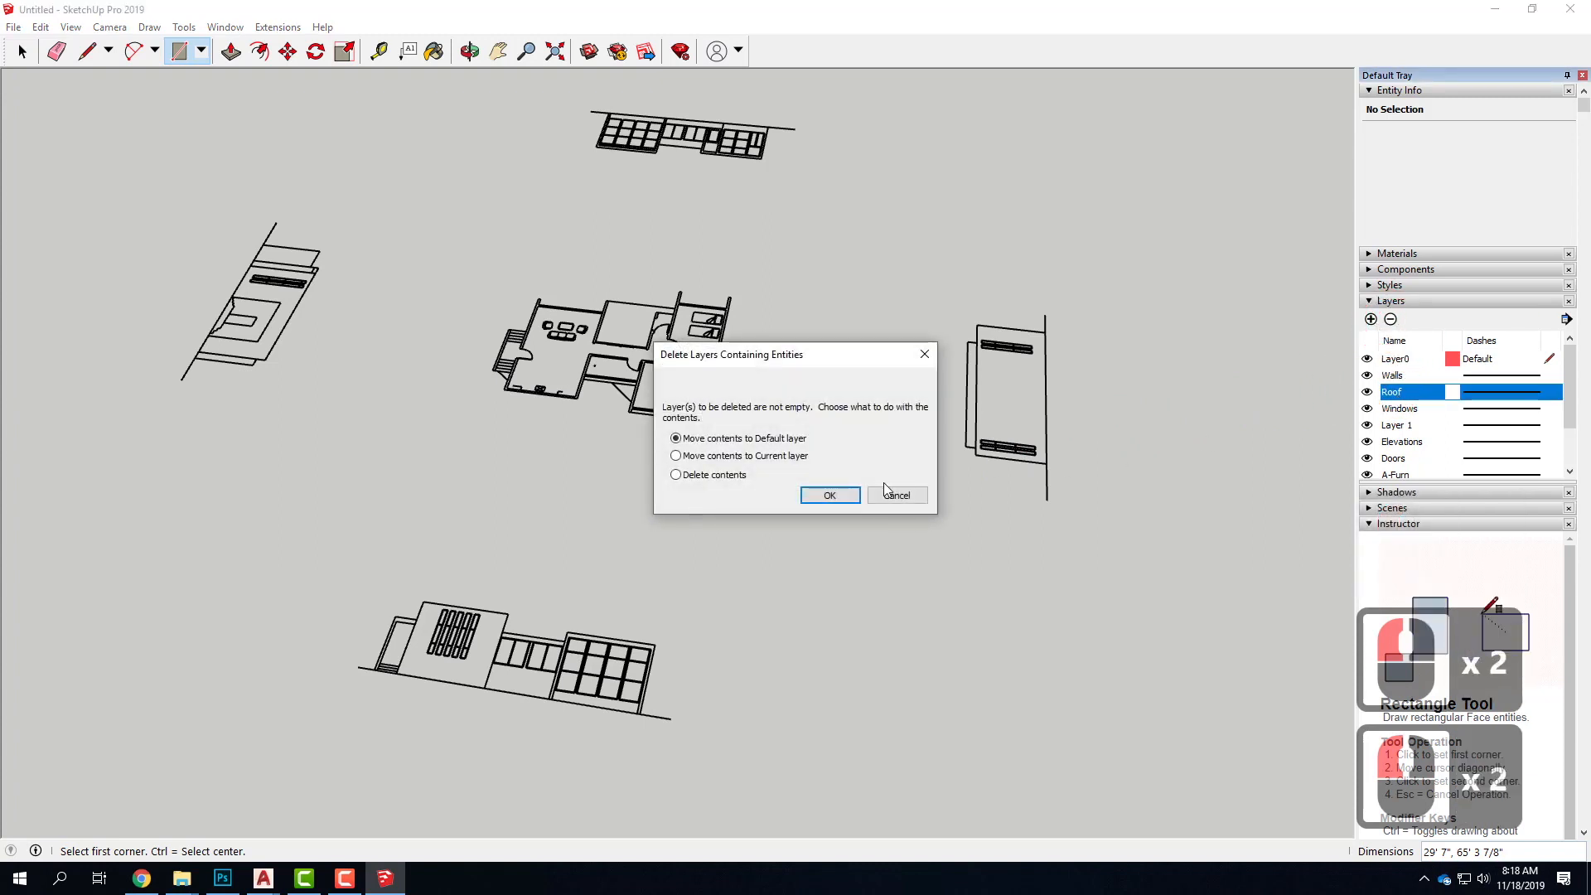
click(731, 479)
click(884, 502)
click(854, 500)
Check the Windows layer and Layer 1 by toggling their visibility, and delete Layer 1 together with its contents
click(1364, 398)
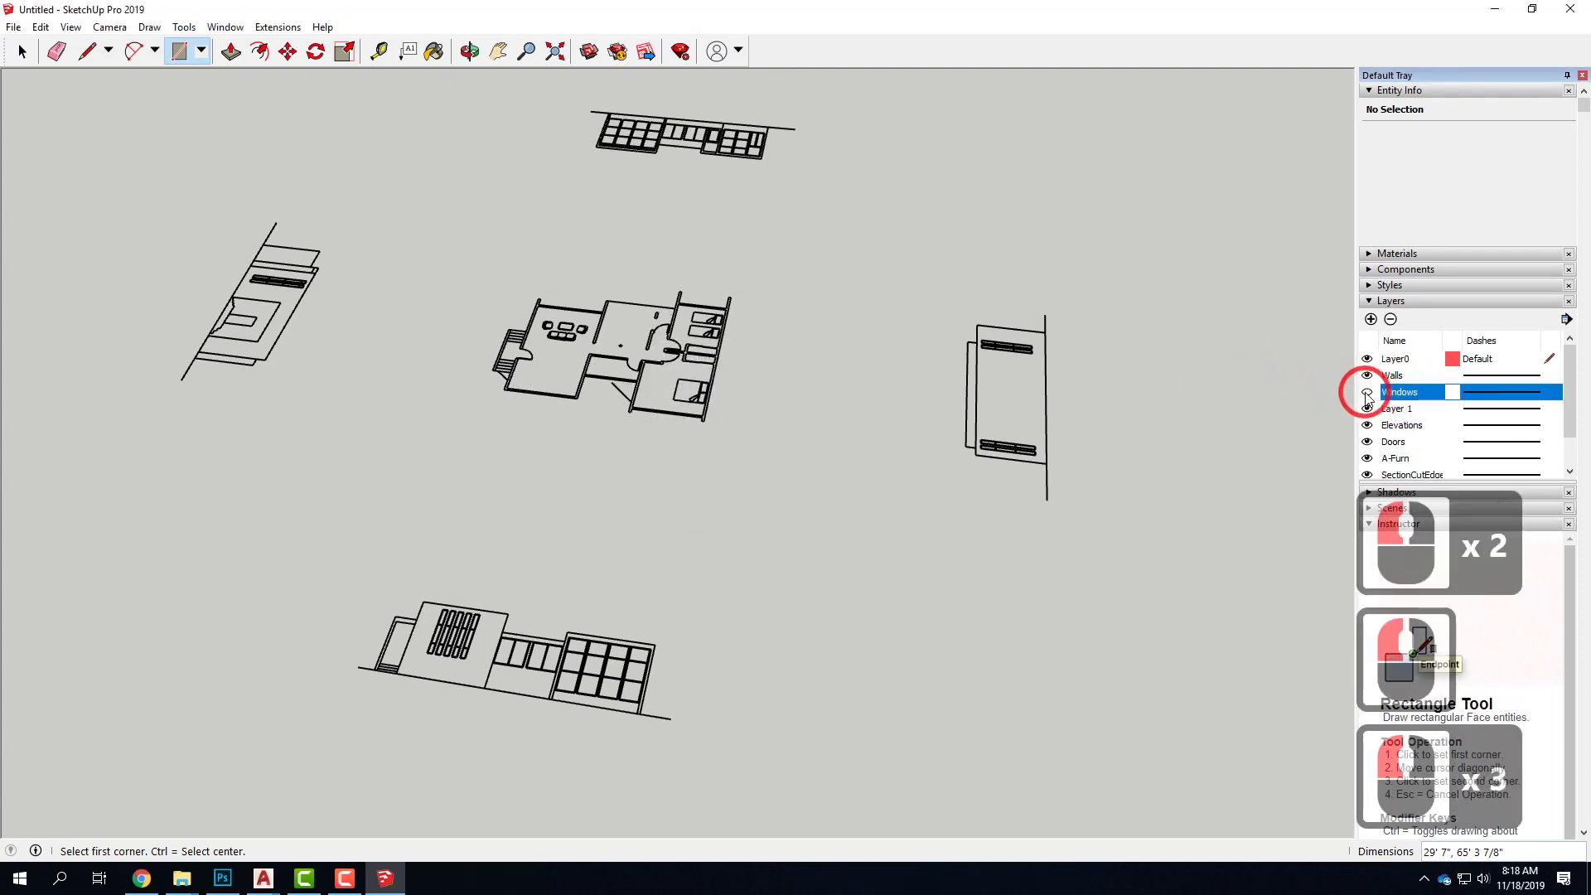
click(1367, 393)
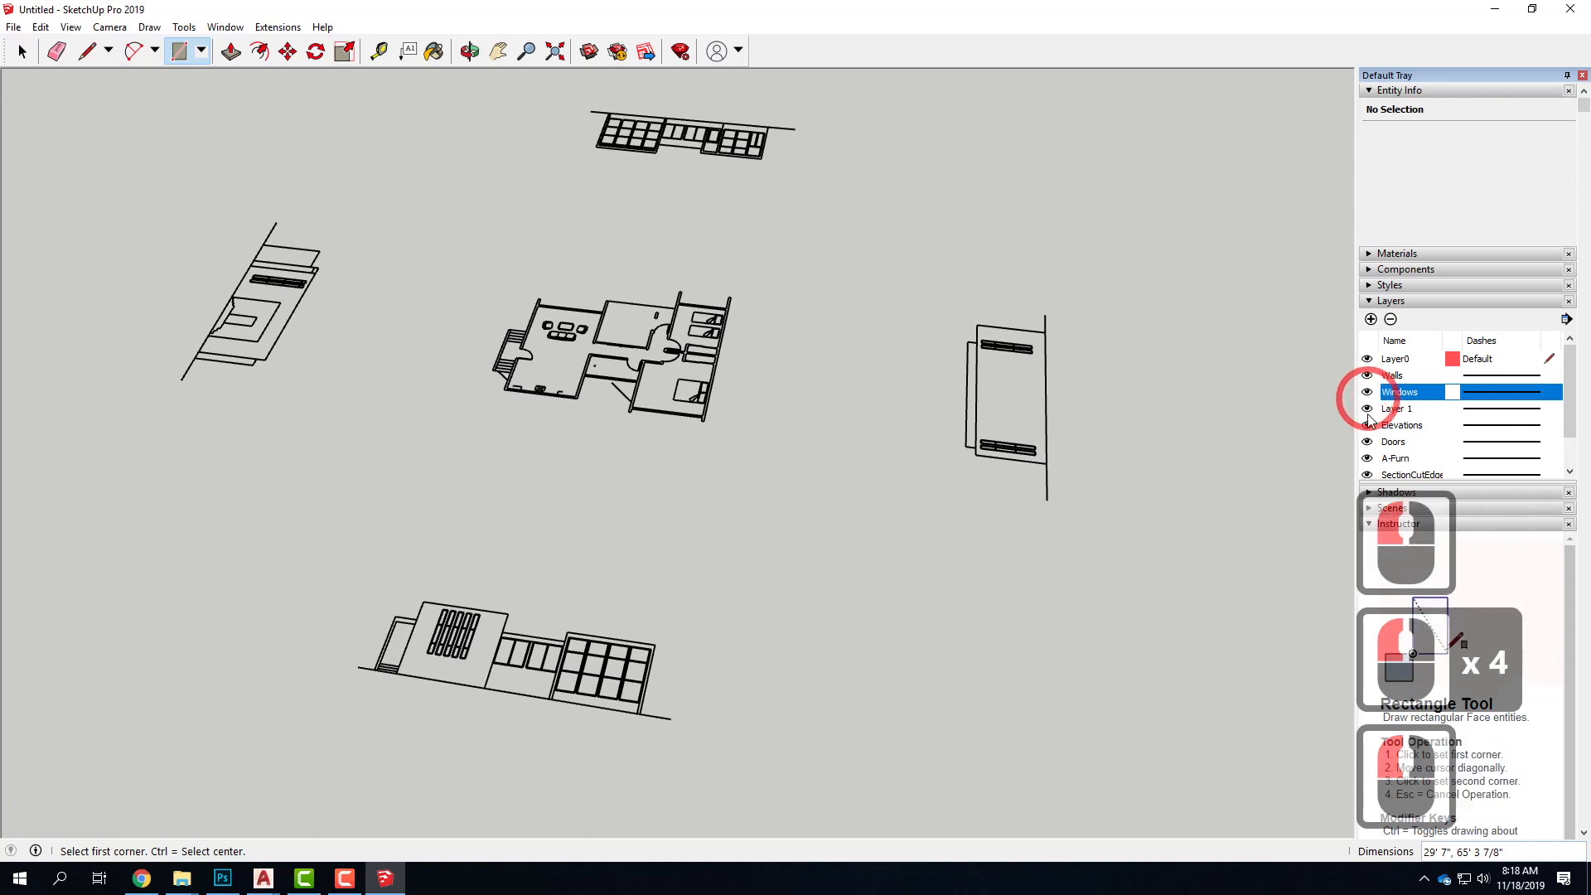
click(1367, 409)
click(1366, 410)
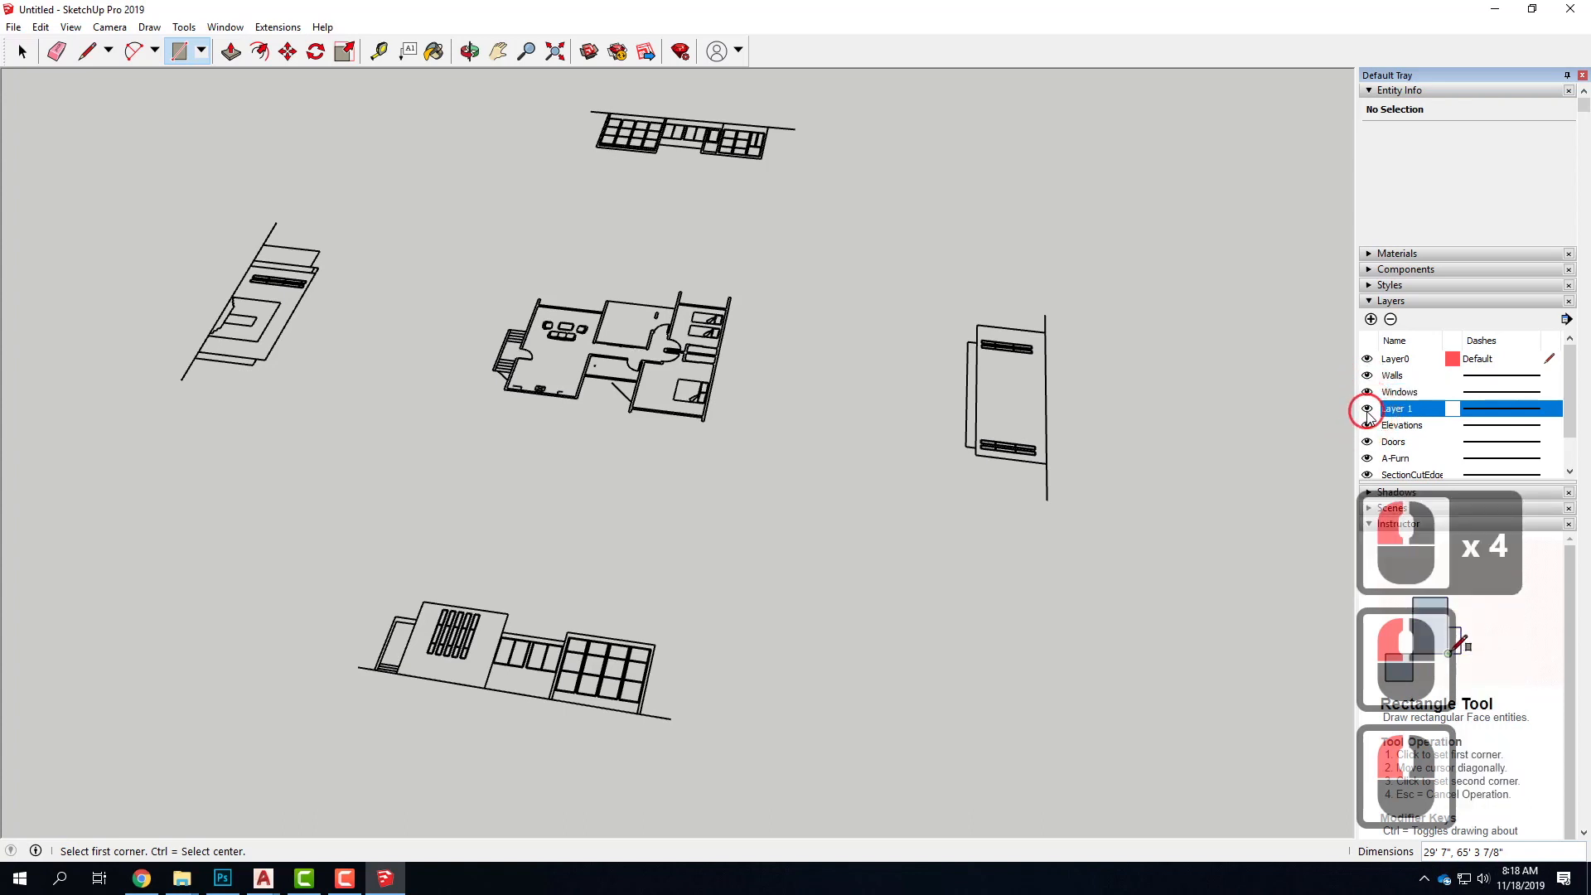
click(1390, 319)
click(714, 475)
click(825, 494)
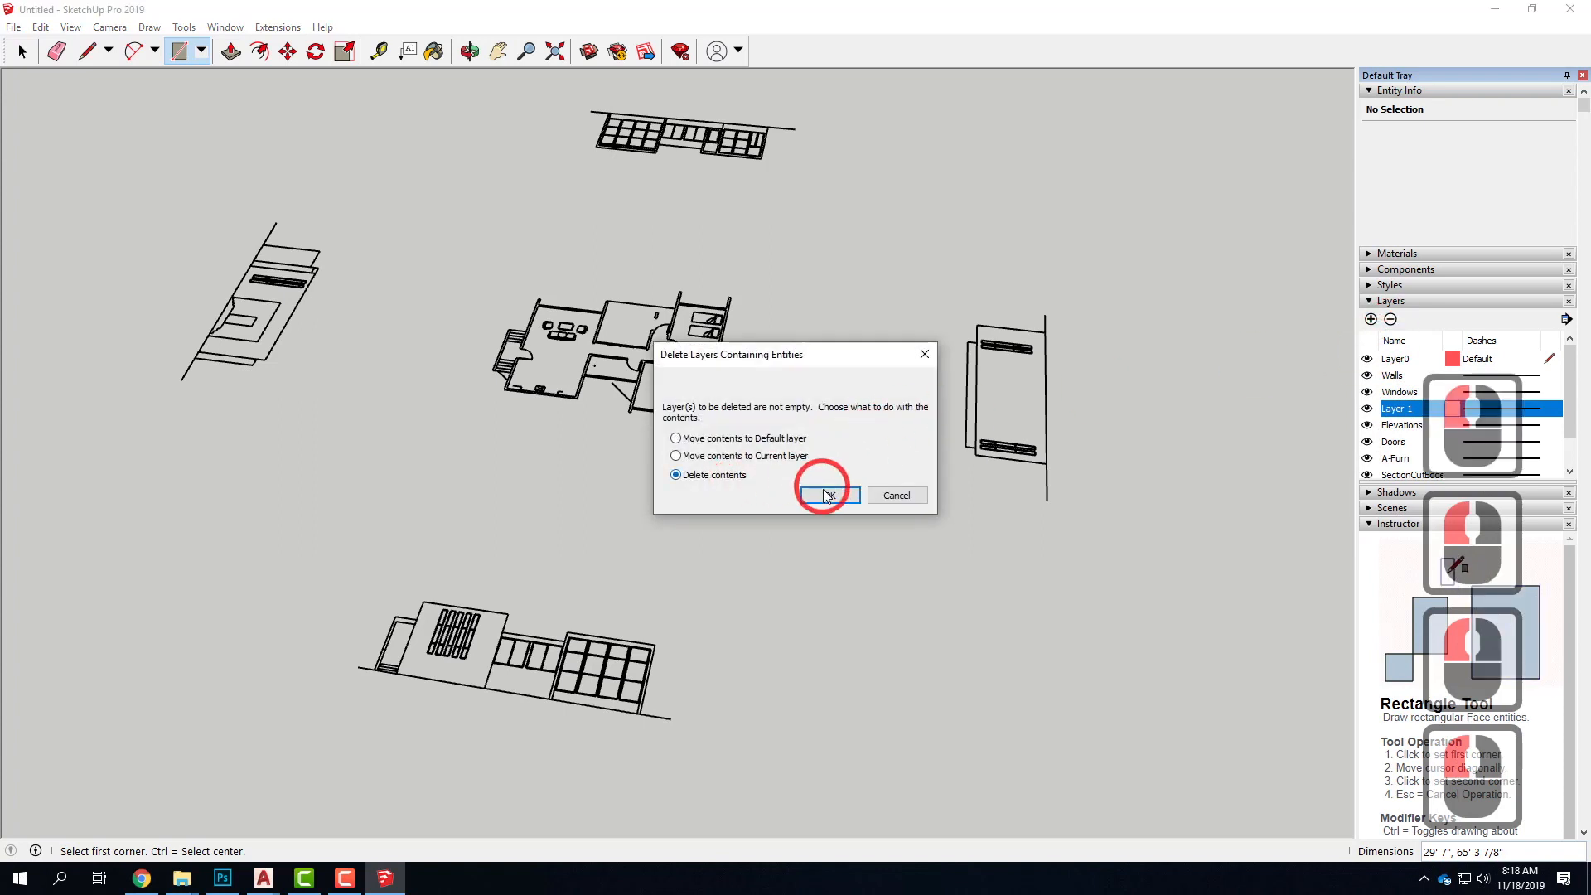
Check the Elevations and Doors layers by toggling their visibility, and delete the Doors layer together with its contents
click(1399, 415)
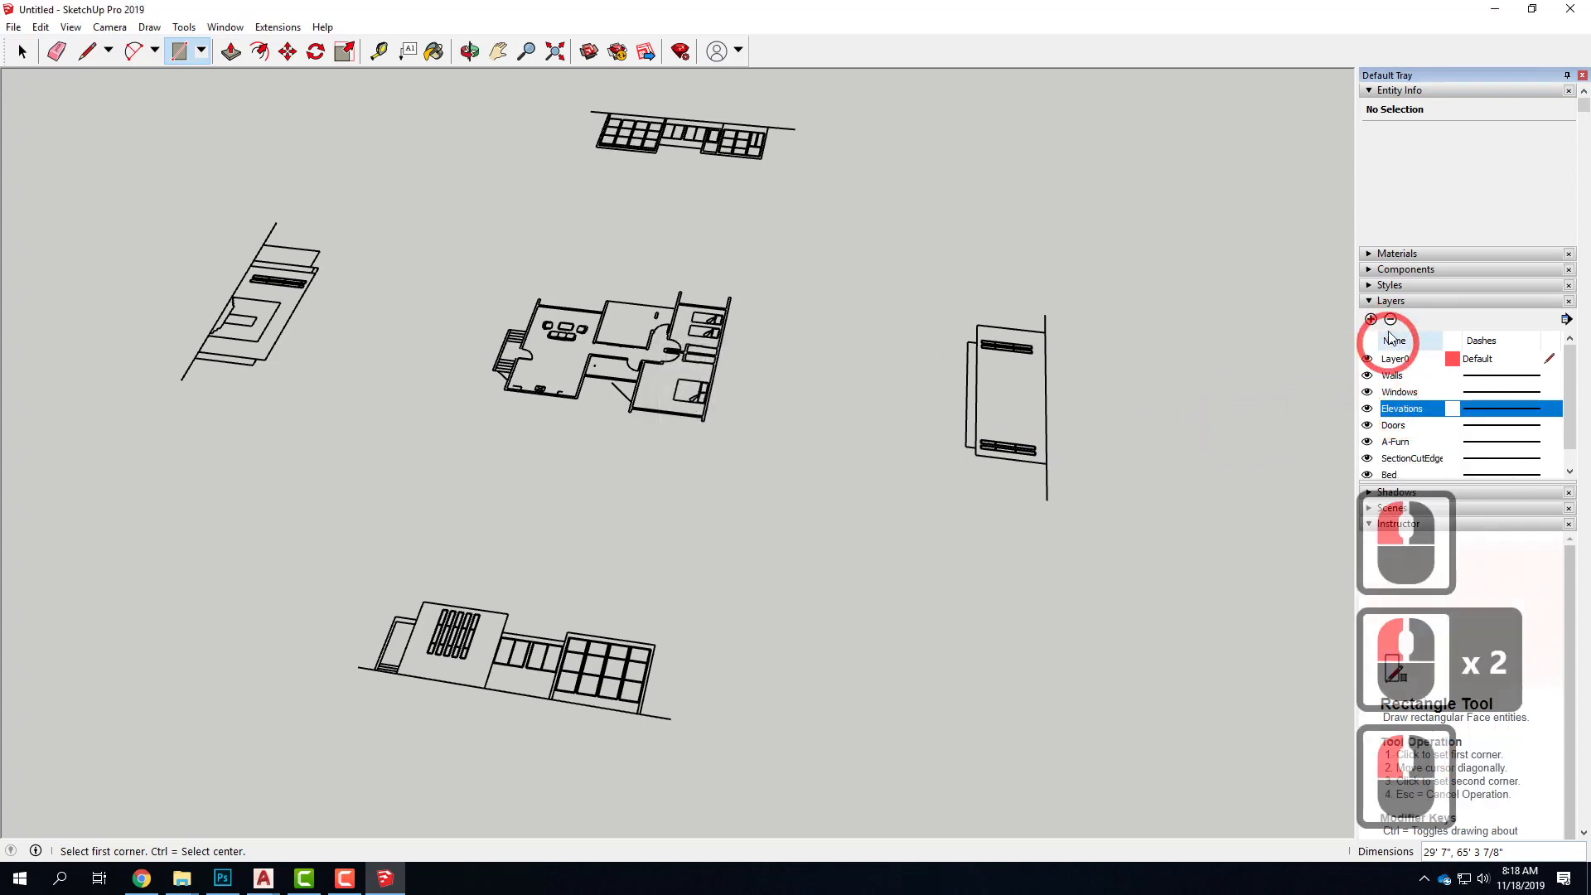
click(1367, 408)
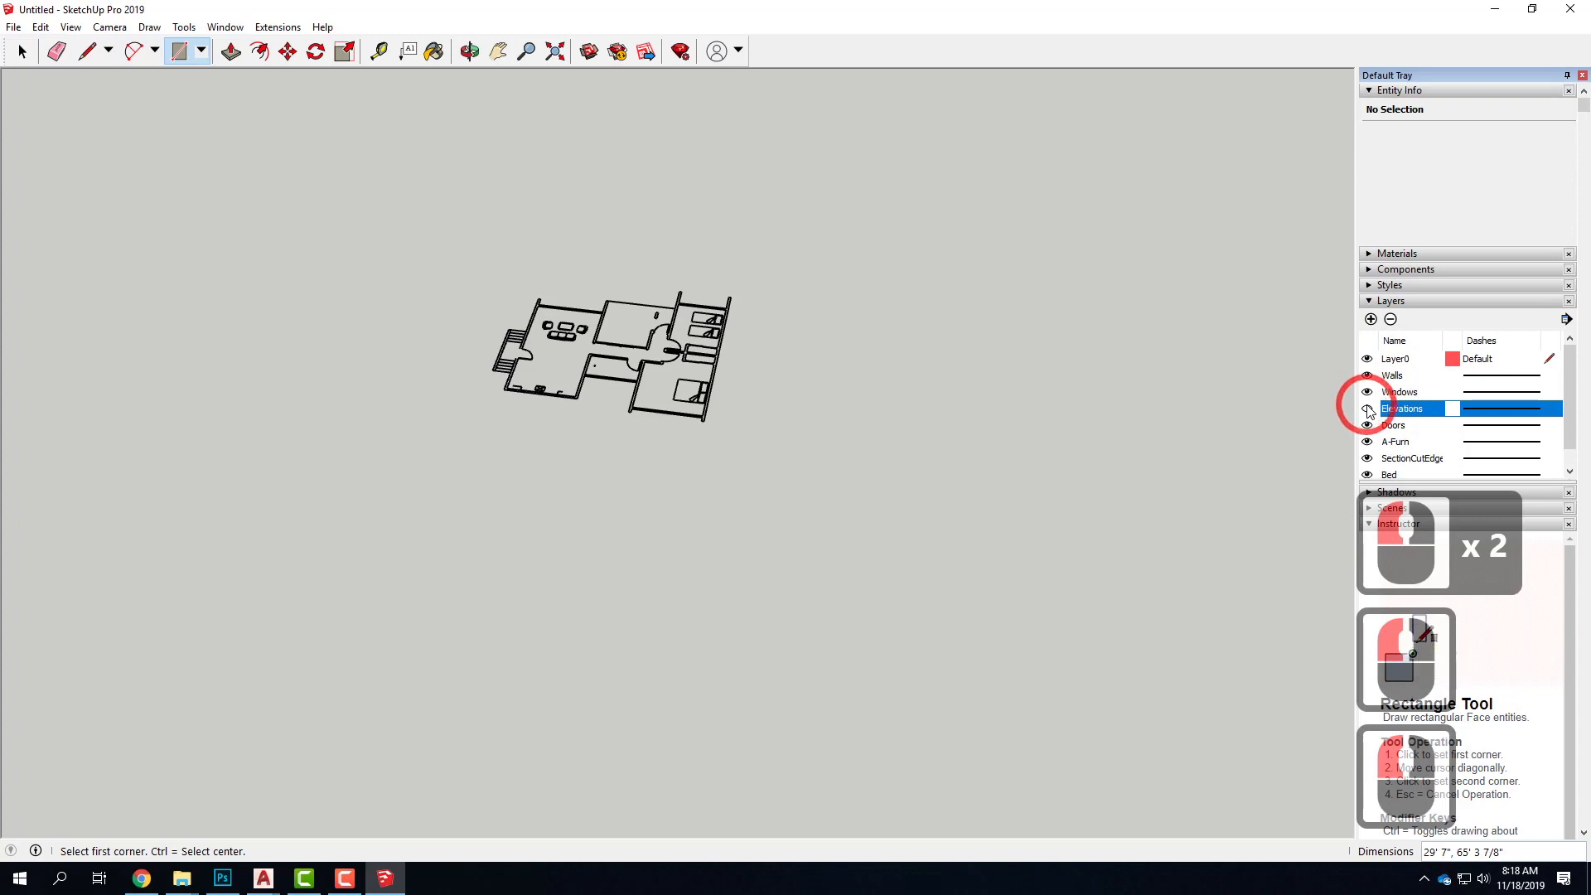
click(1367, 407)
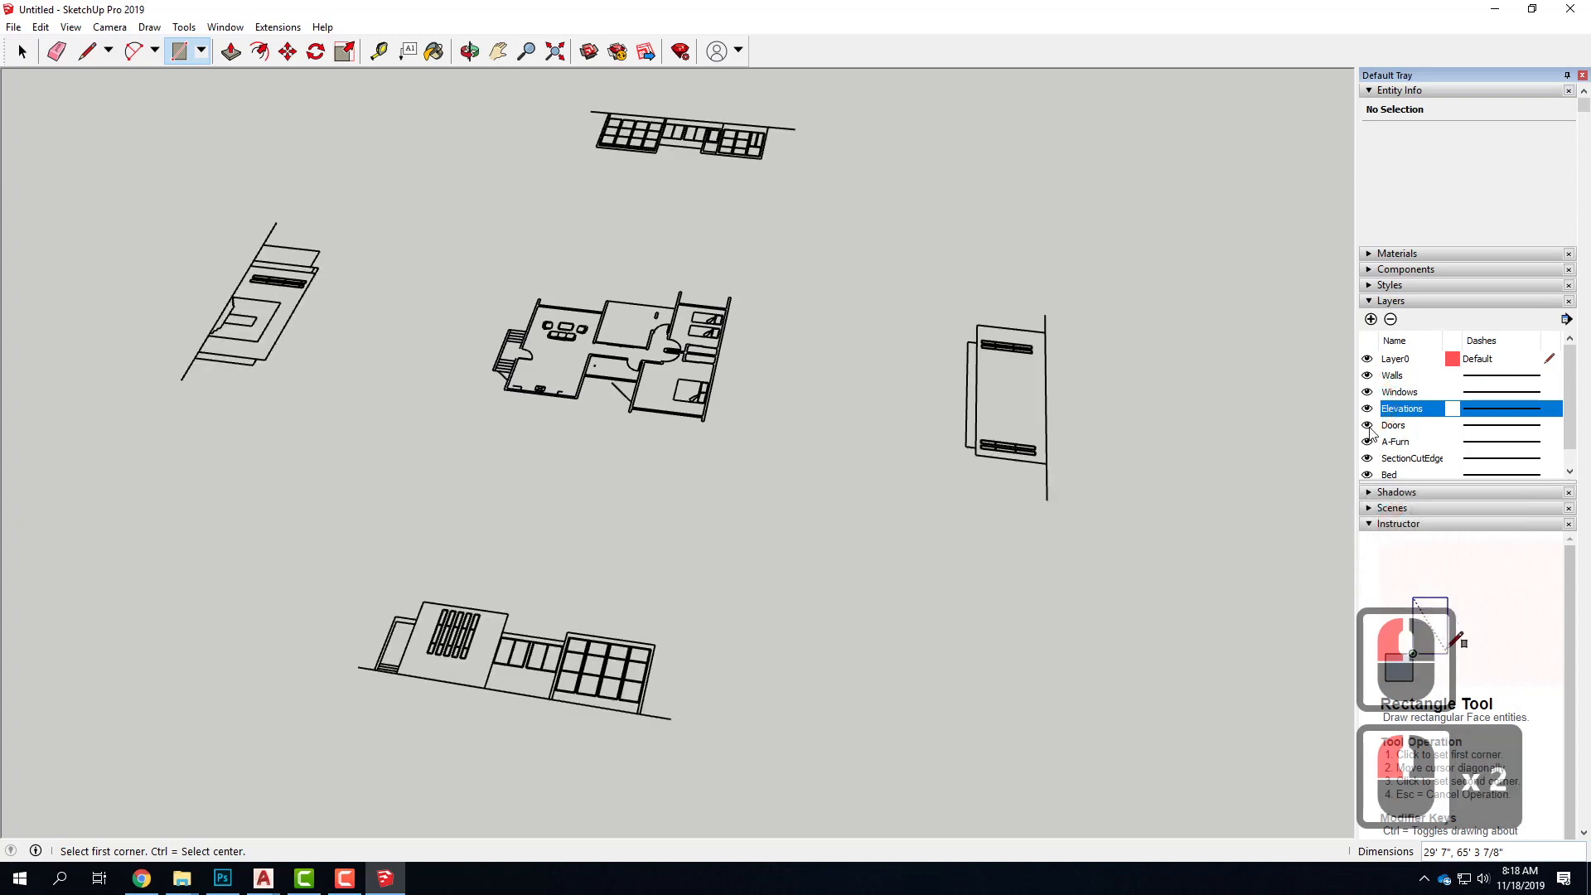
double_click(1368, 426)
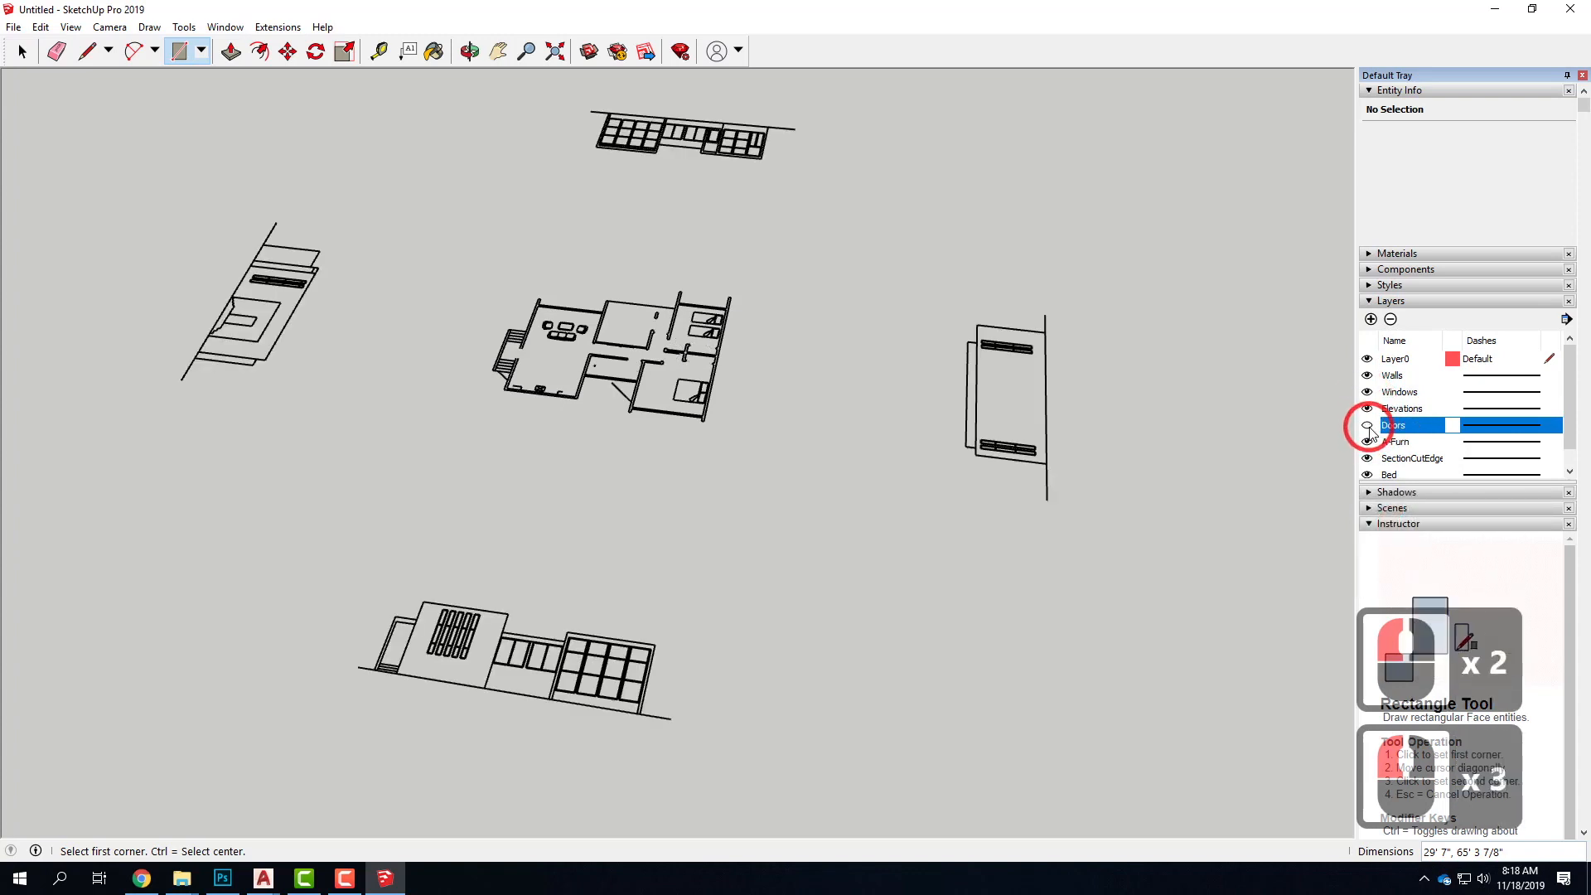
click(1368, 427)
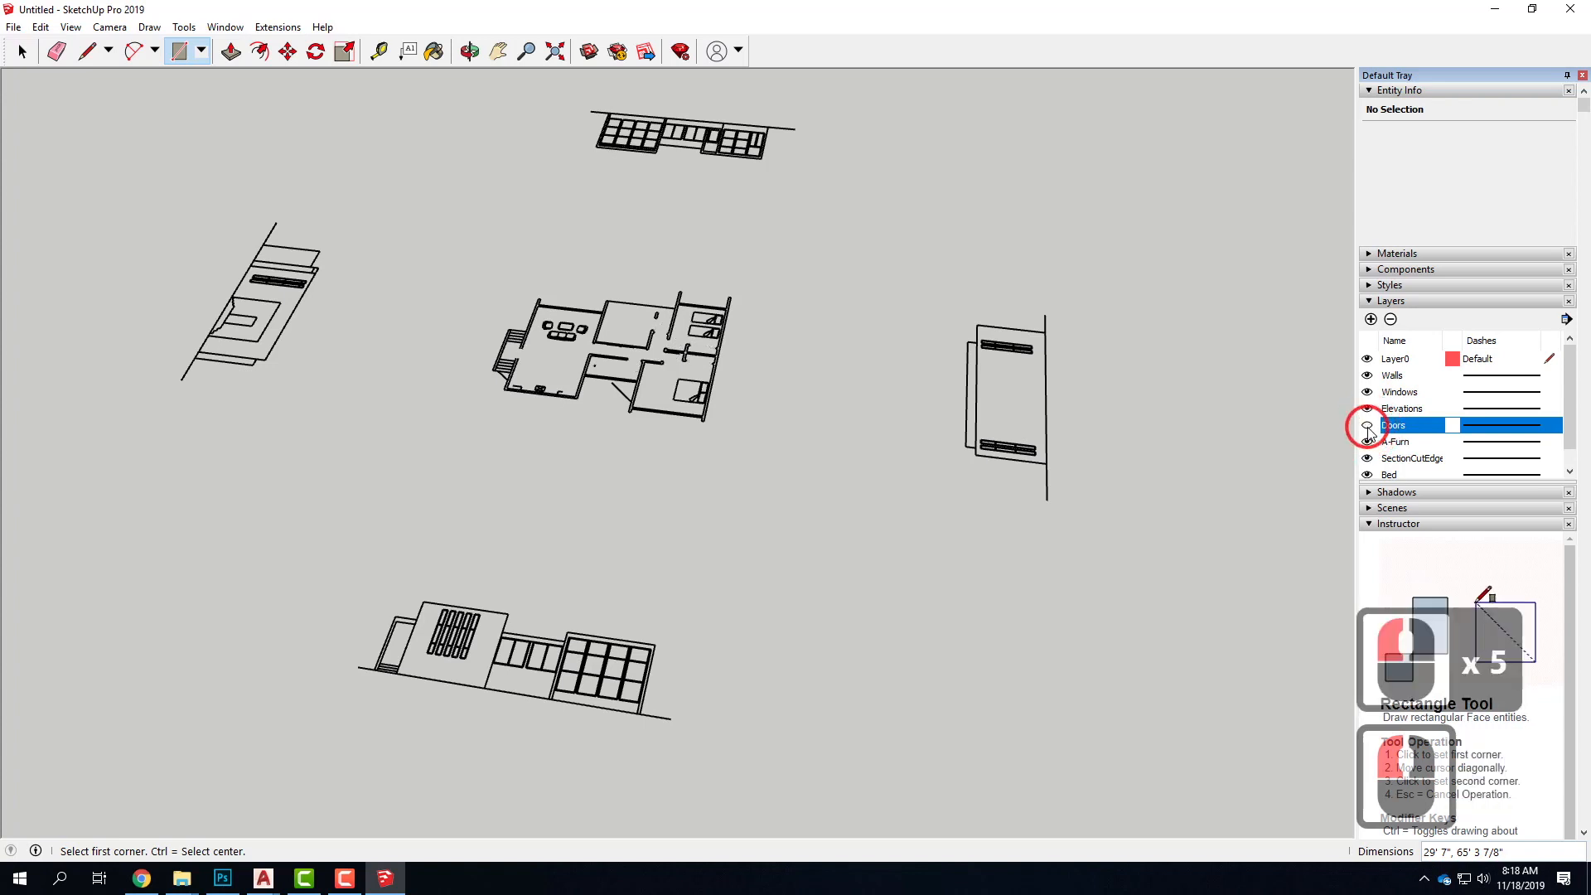
click(1367, 427)
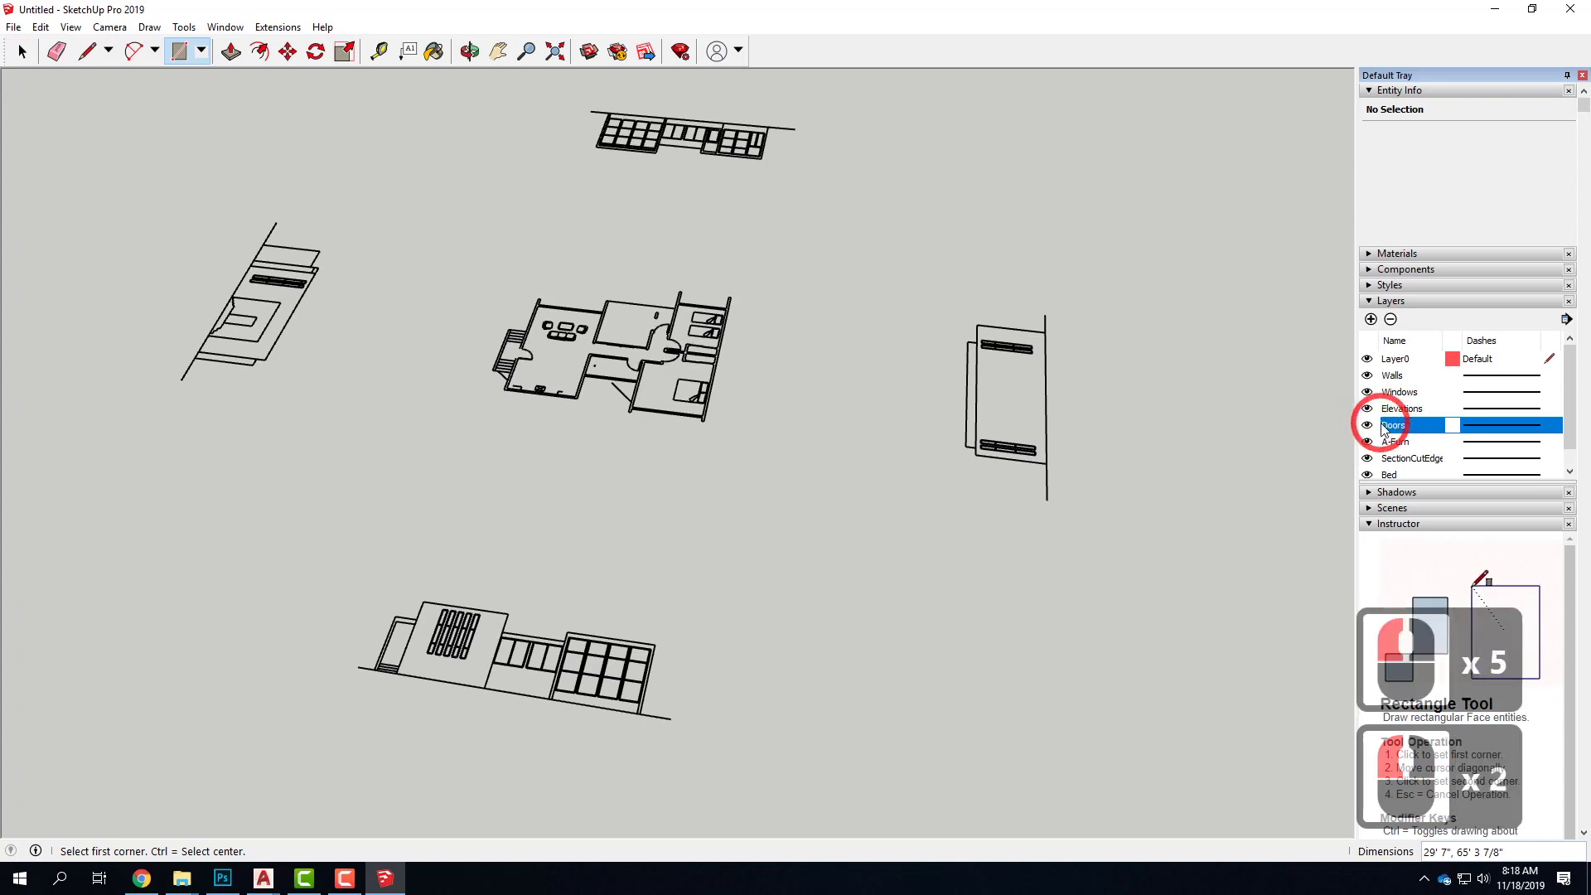
click(1391, 320)
click(712, 474)
click(857, 493)
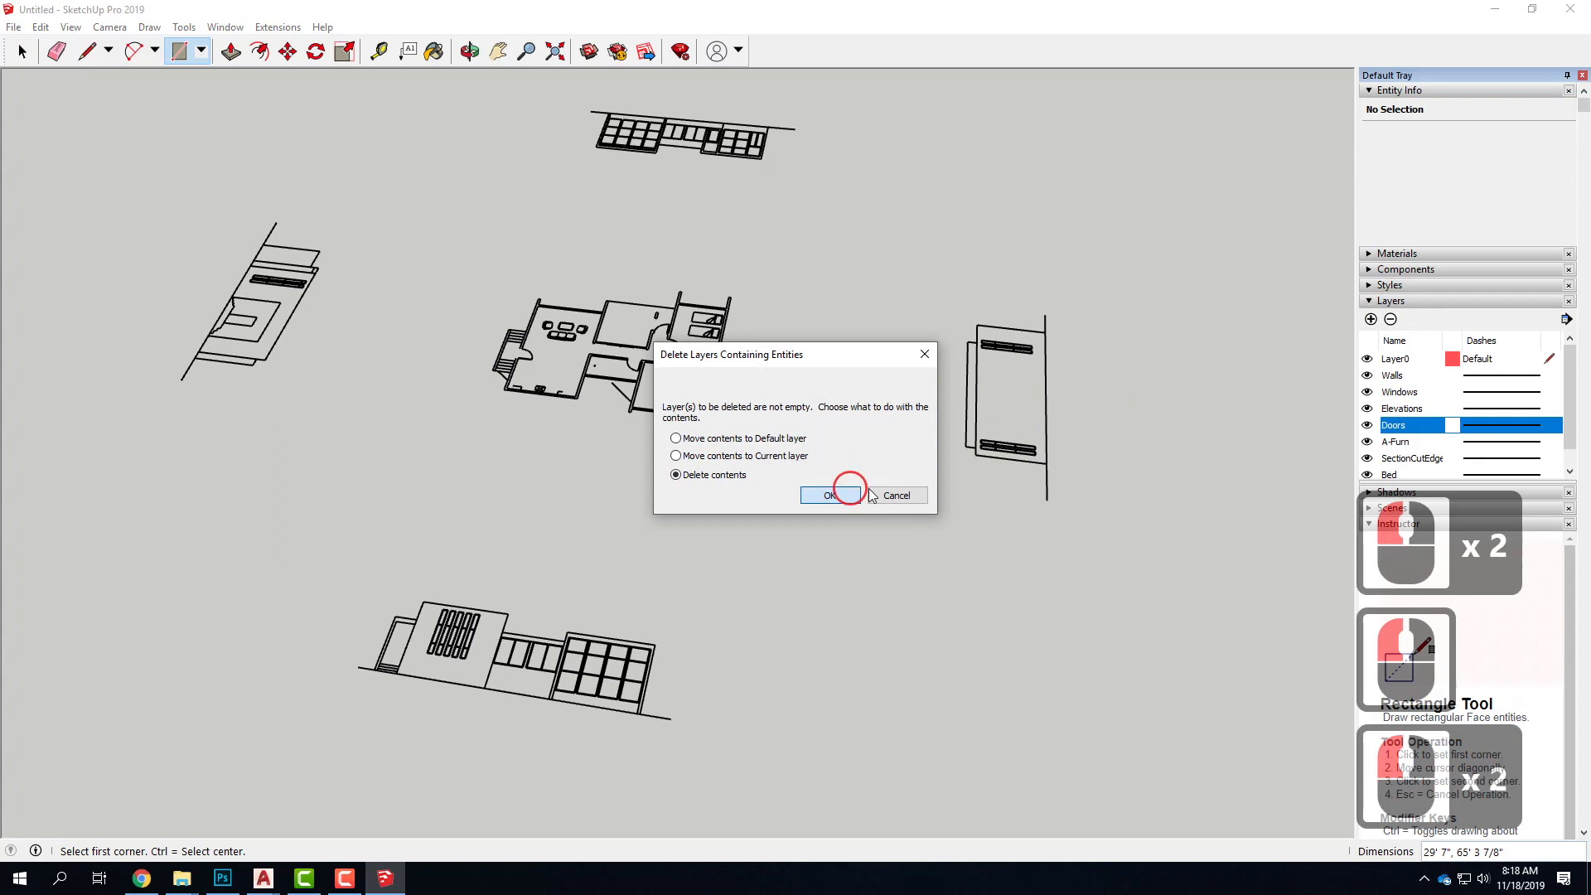
Delete the A-Furn layer together with its contents
click(1391, 321)
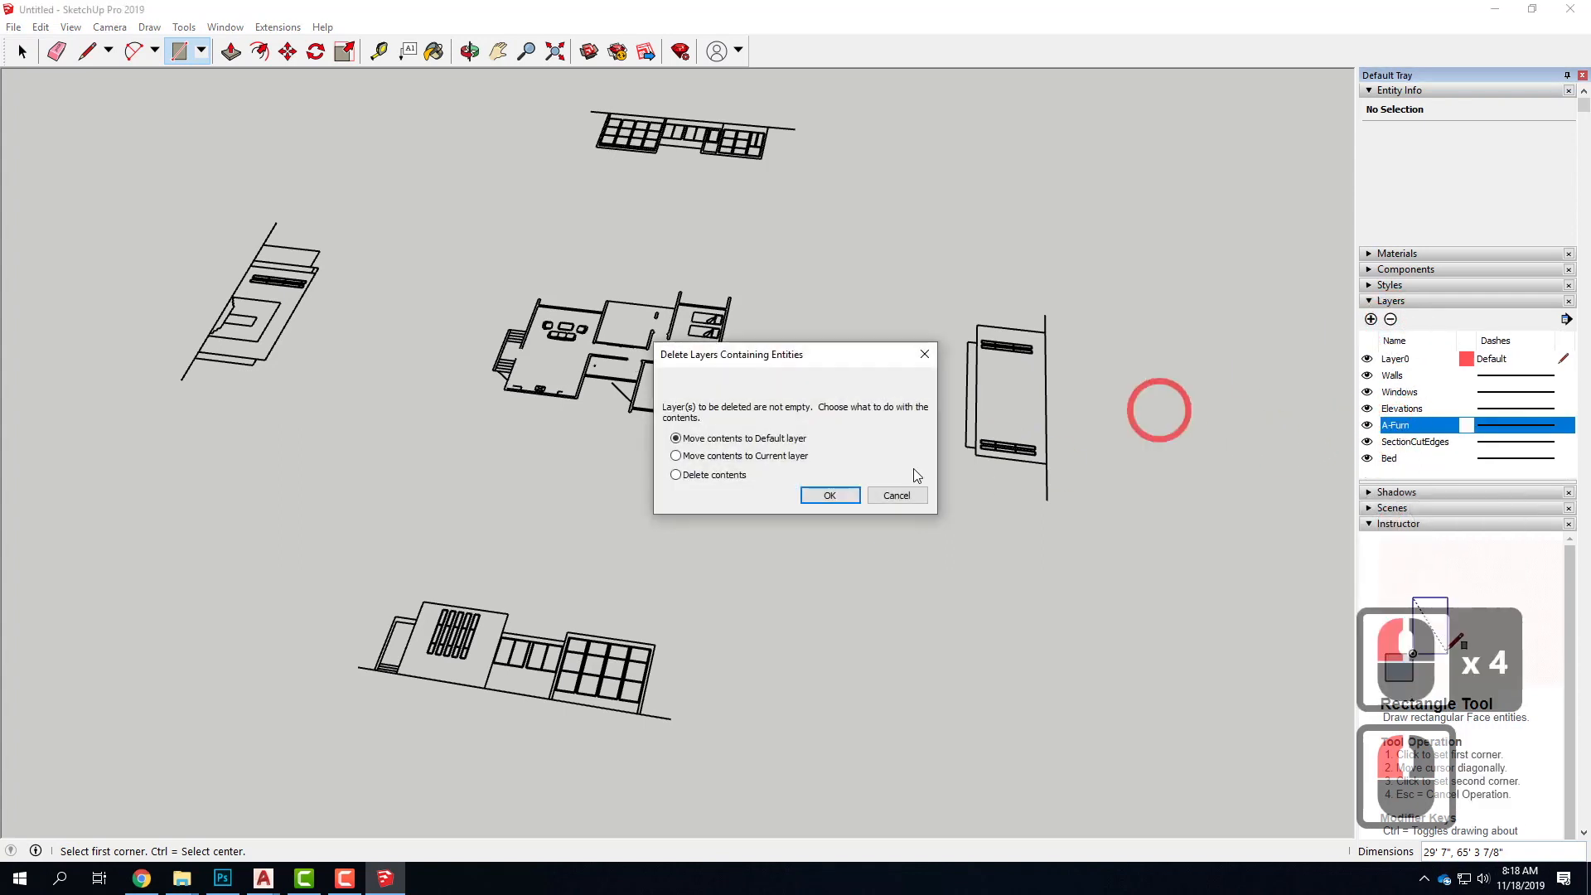
click(704, 475)
click(829, 495)
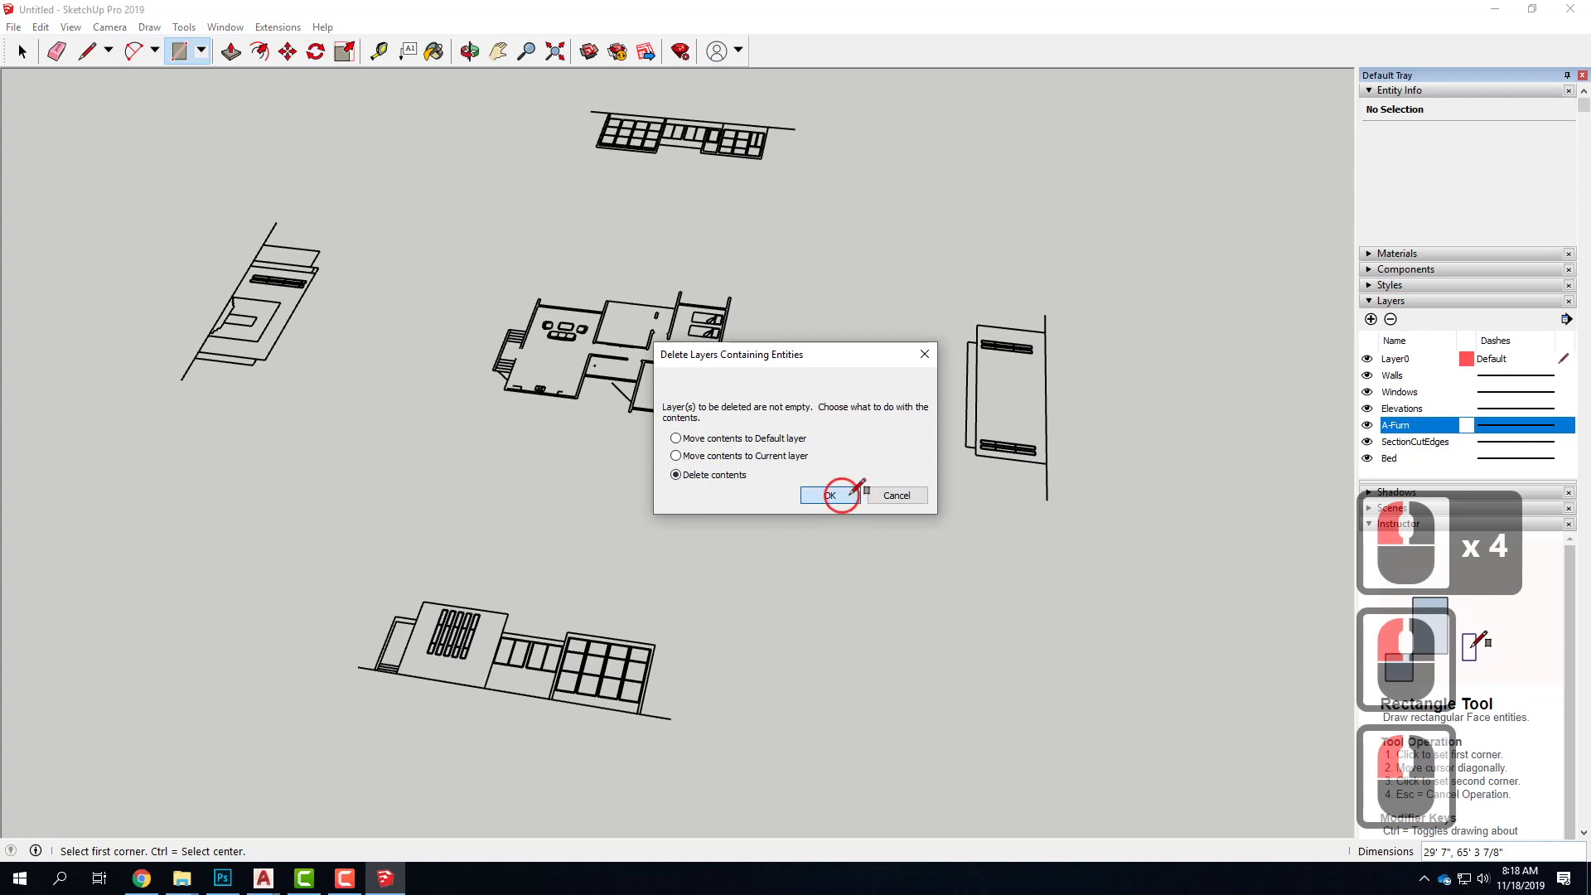
Delete the SectionCutEdges layer together with its contents
click(1414, 424)
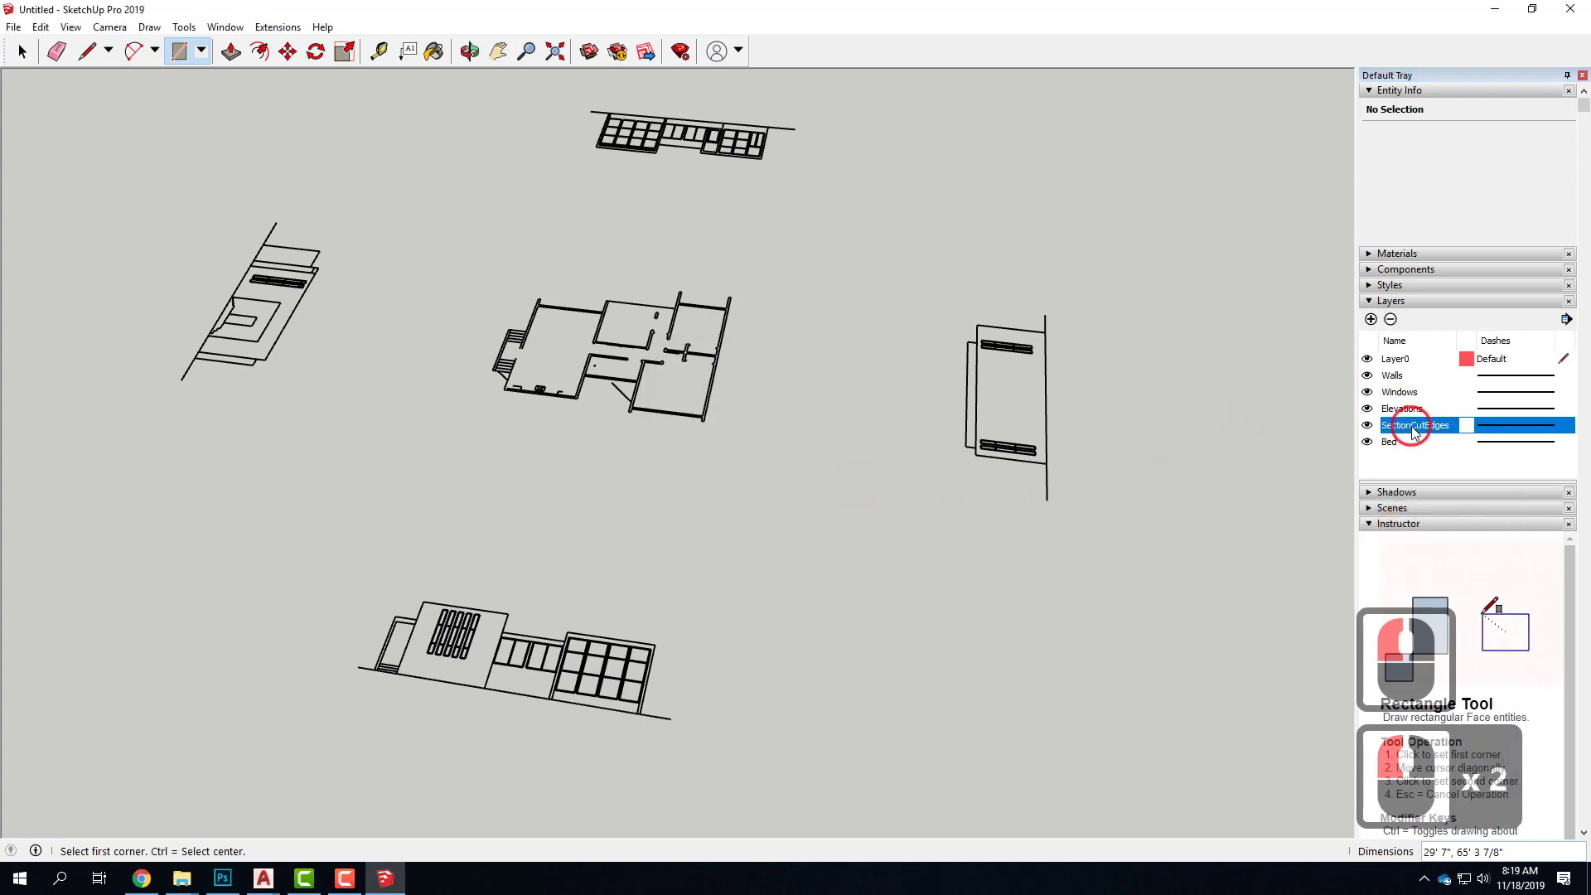
click(1391, 321)
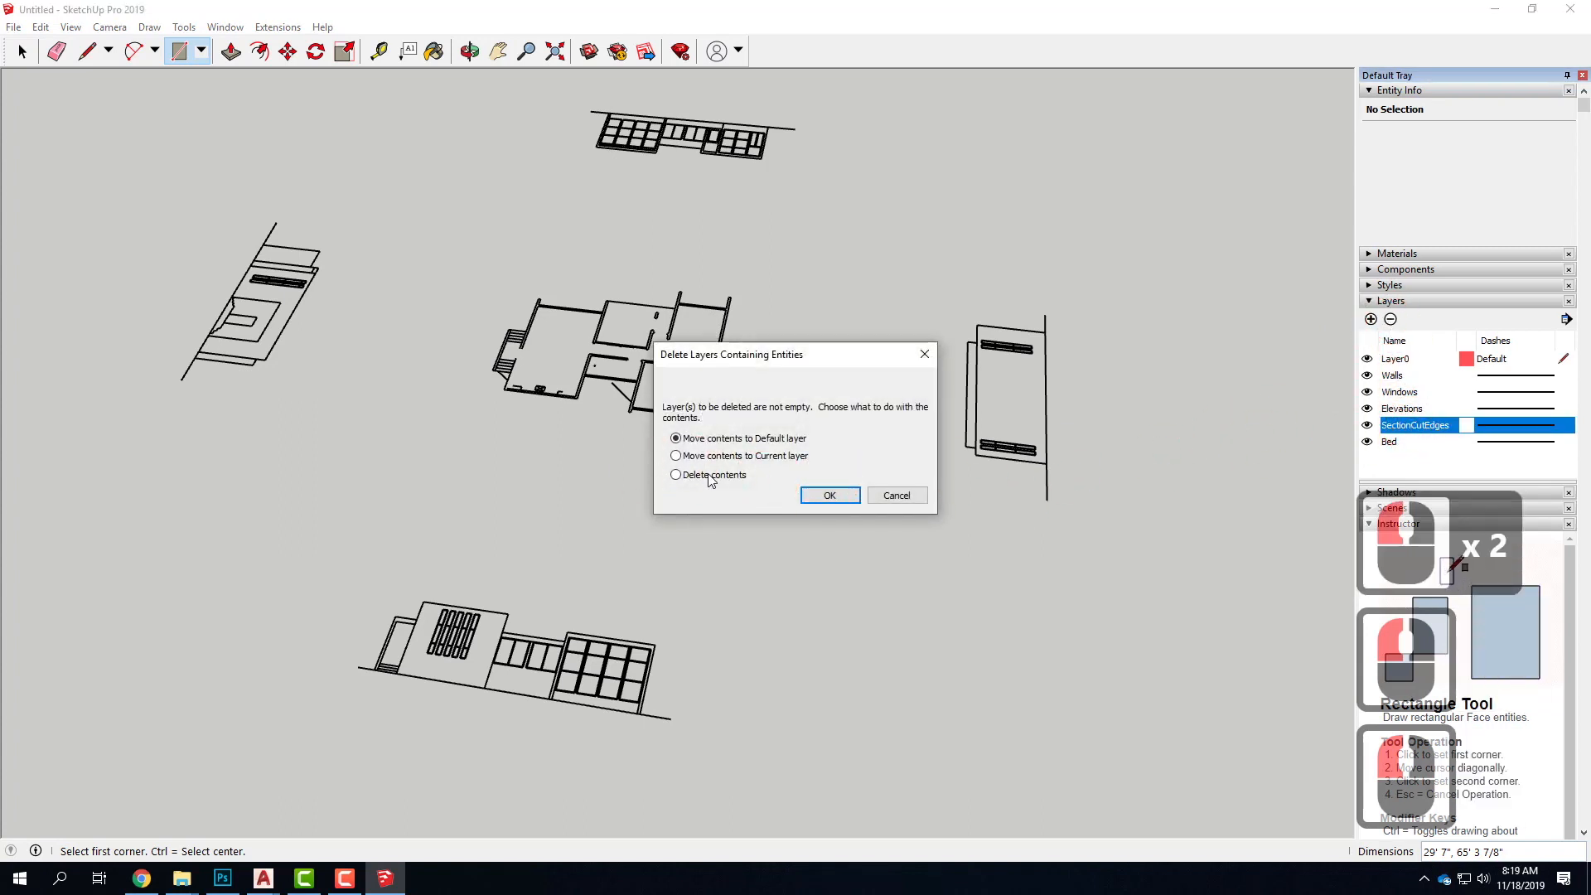
click(704, 476)
click(841, 495)
click(1357, 452)
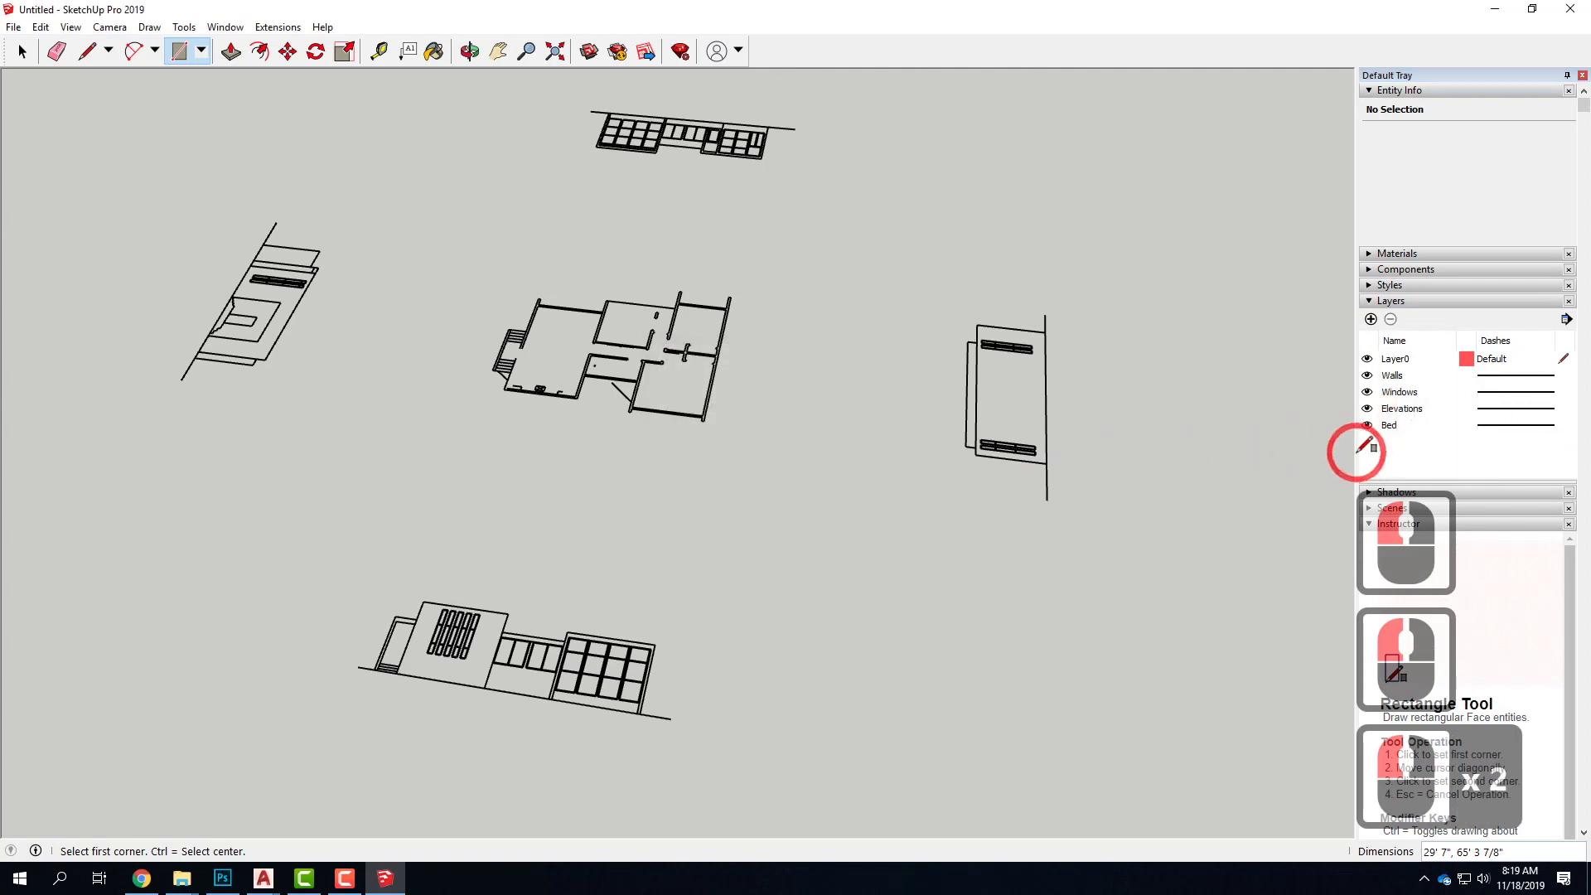
Delete the Bed layer together with its contents
click(1389, 428)
click(1390, 322)
click(737, 477)
click(852, 499)
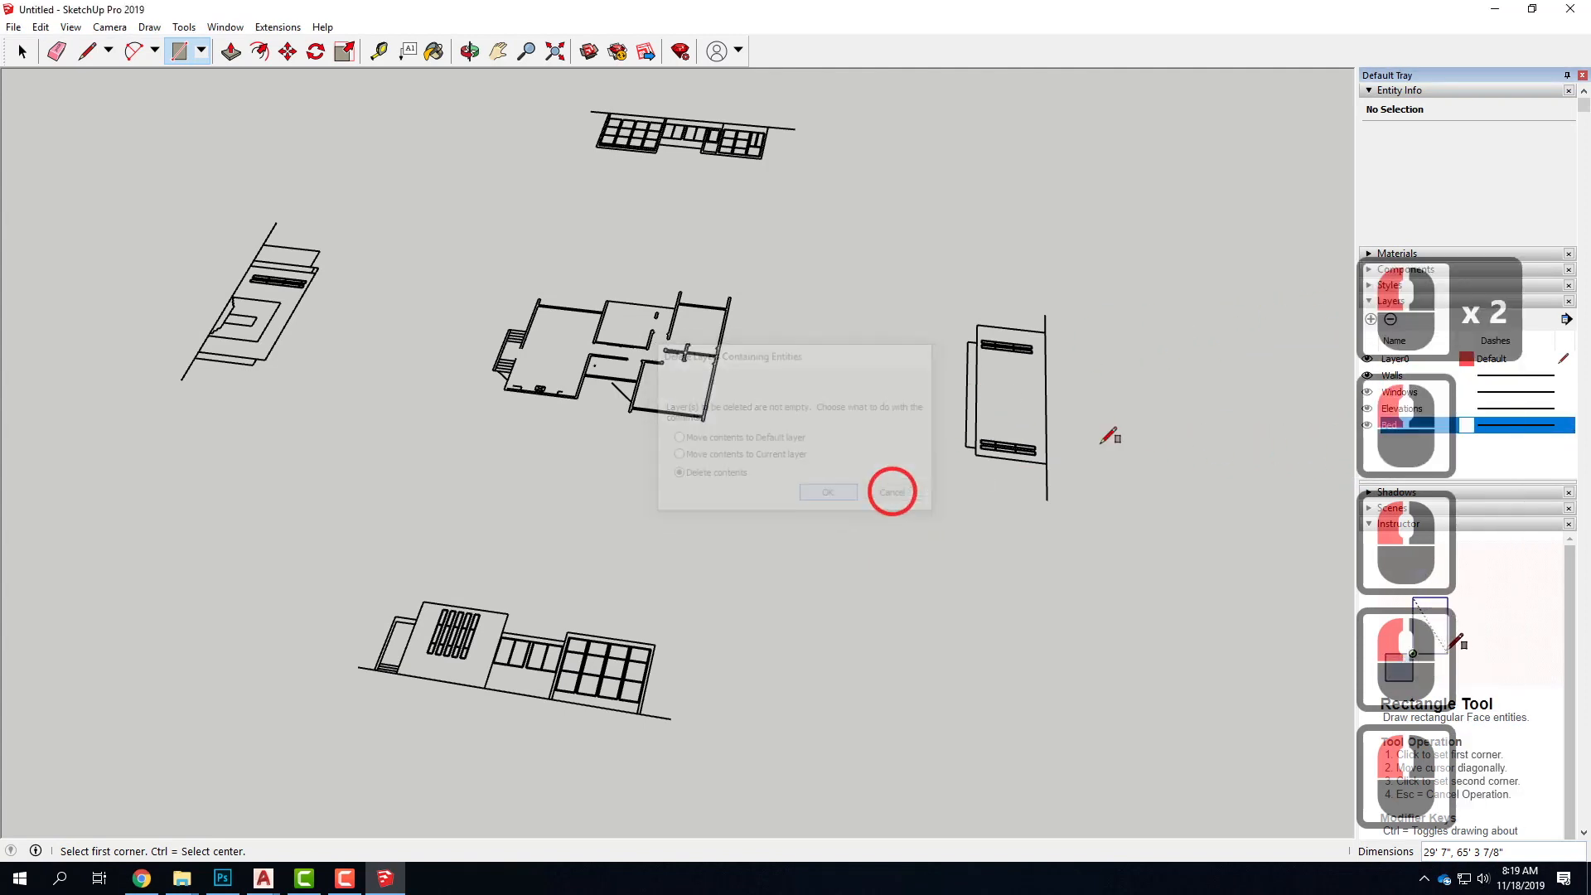
click(1406, 396)
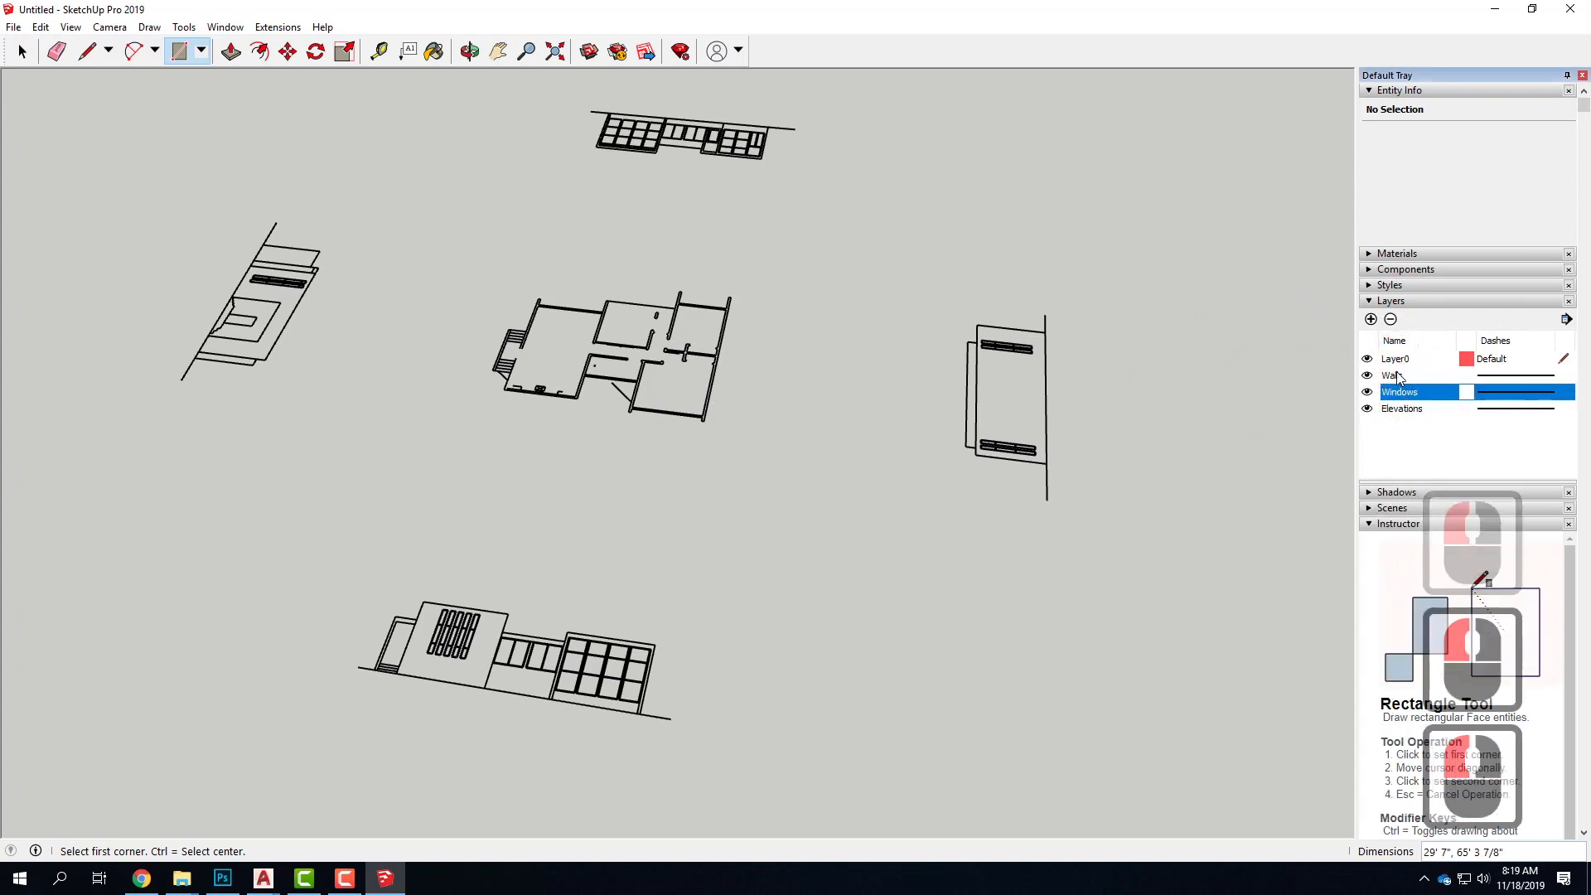
click(1400, 395)
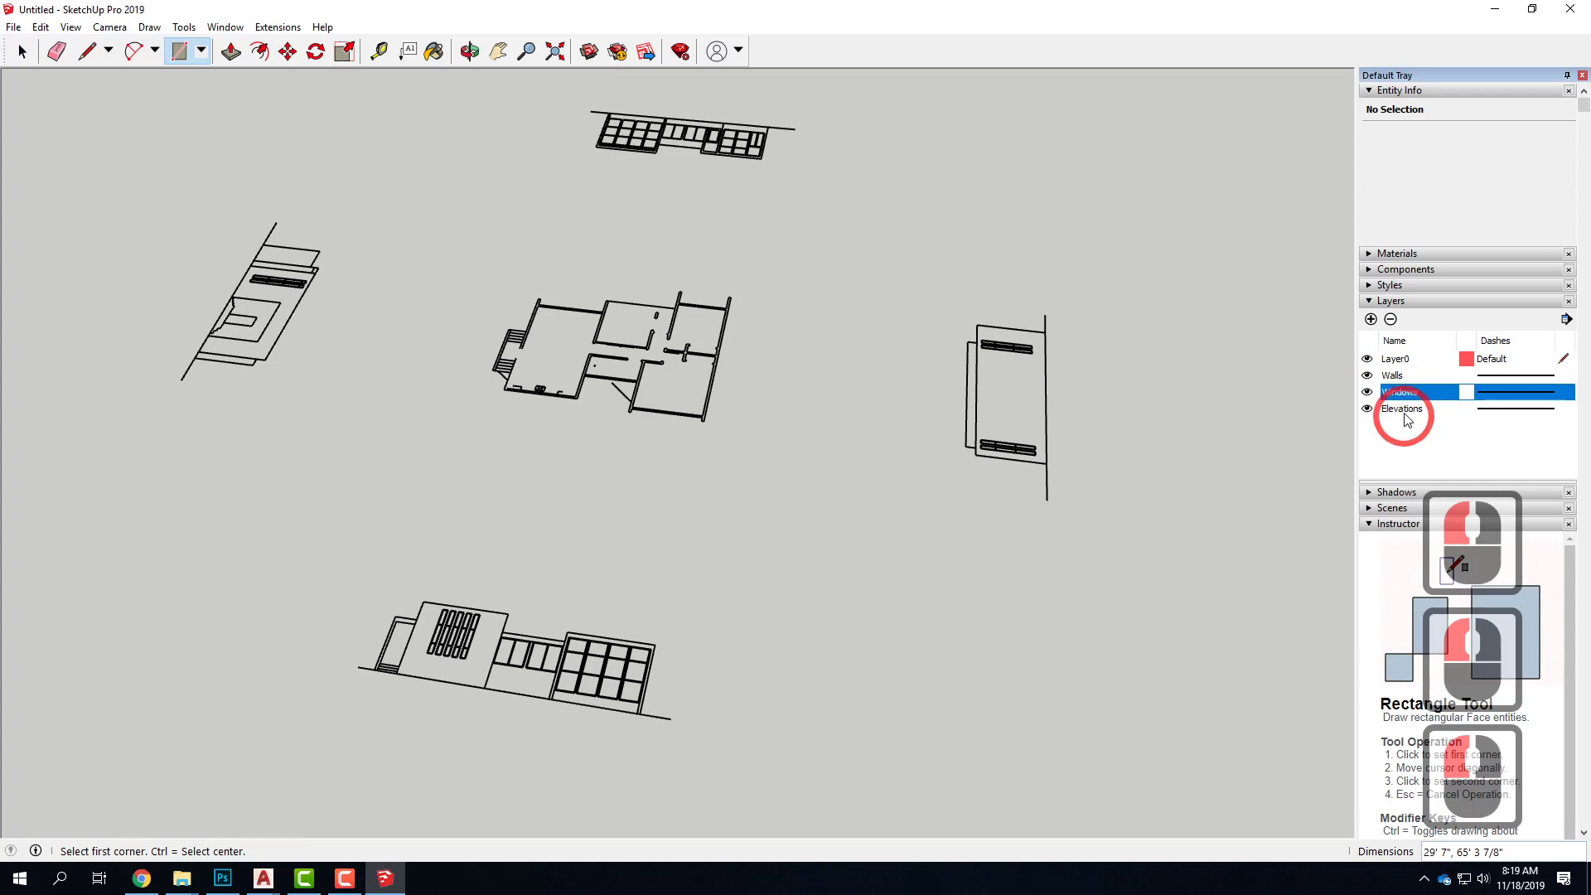
click(1402, 408)
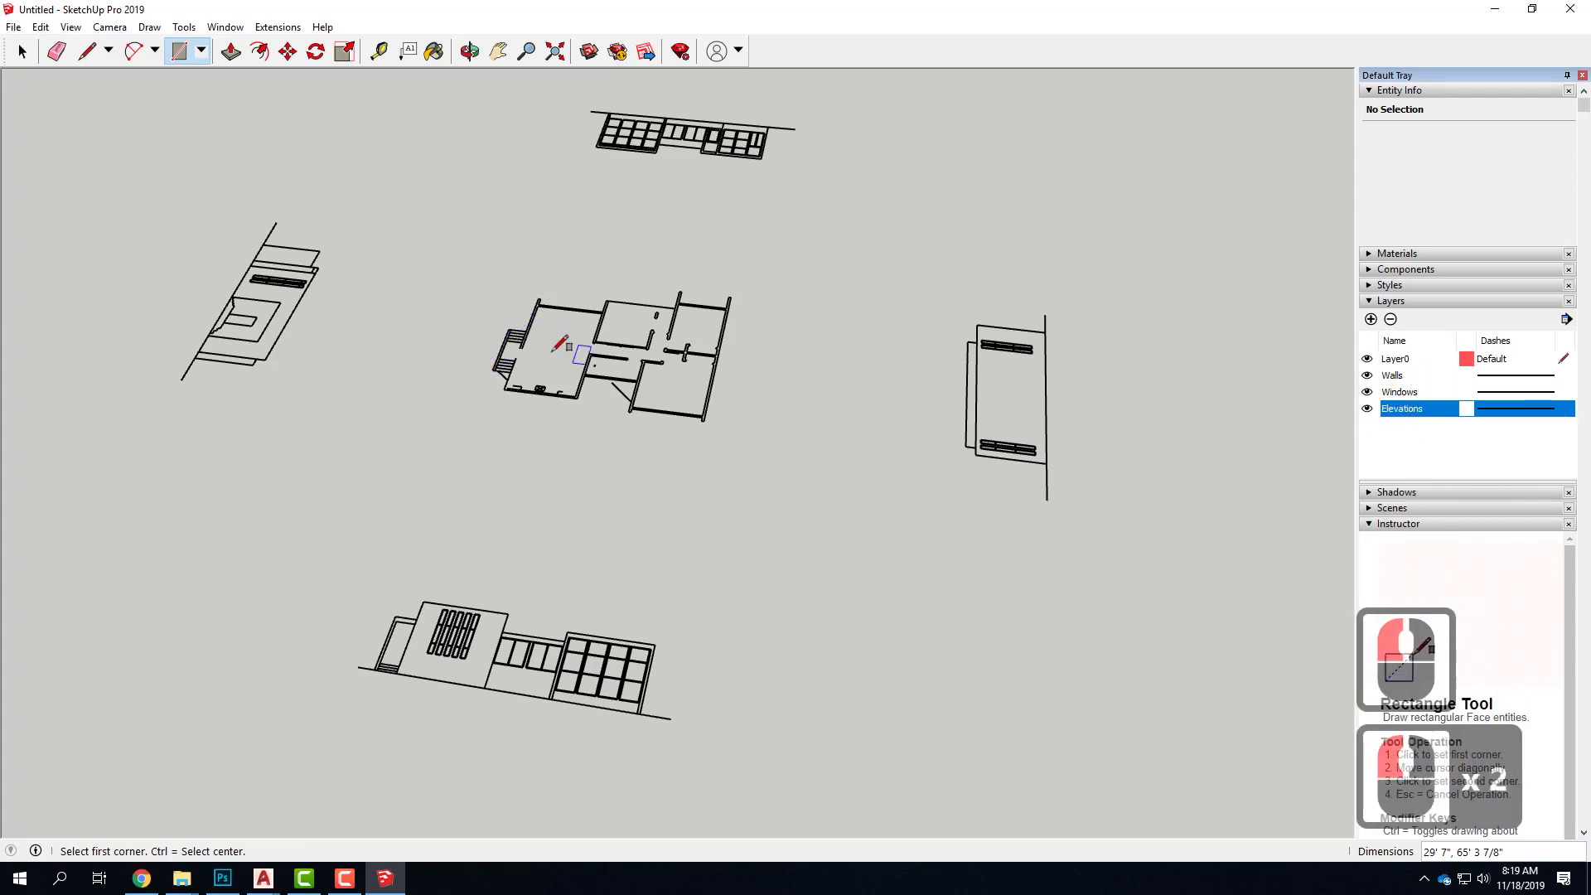
Delete all segments of the diagonal line outside the floor plan, between the recessed window wall and the adjacent large room
click(22, 51)
scroll(580, 365, up, 7)
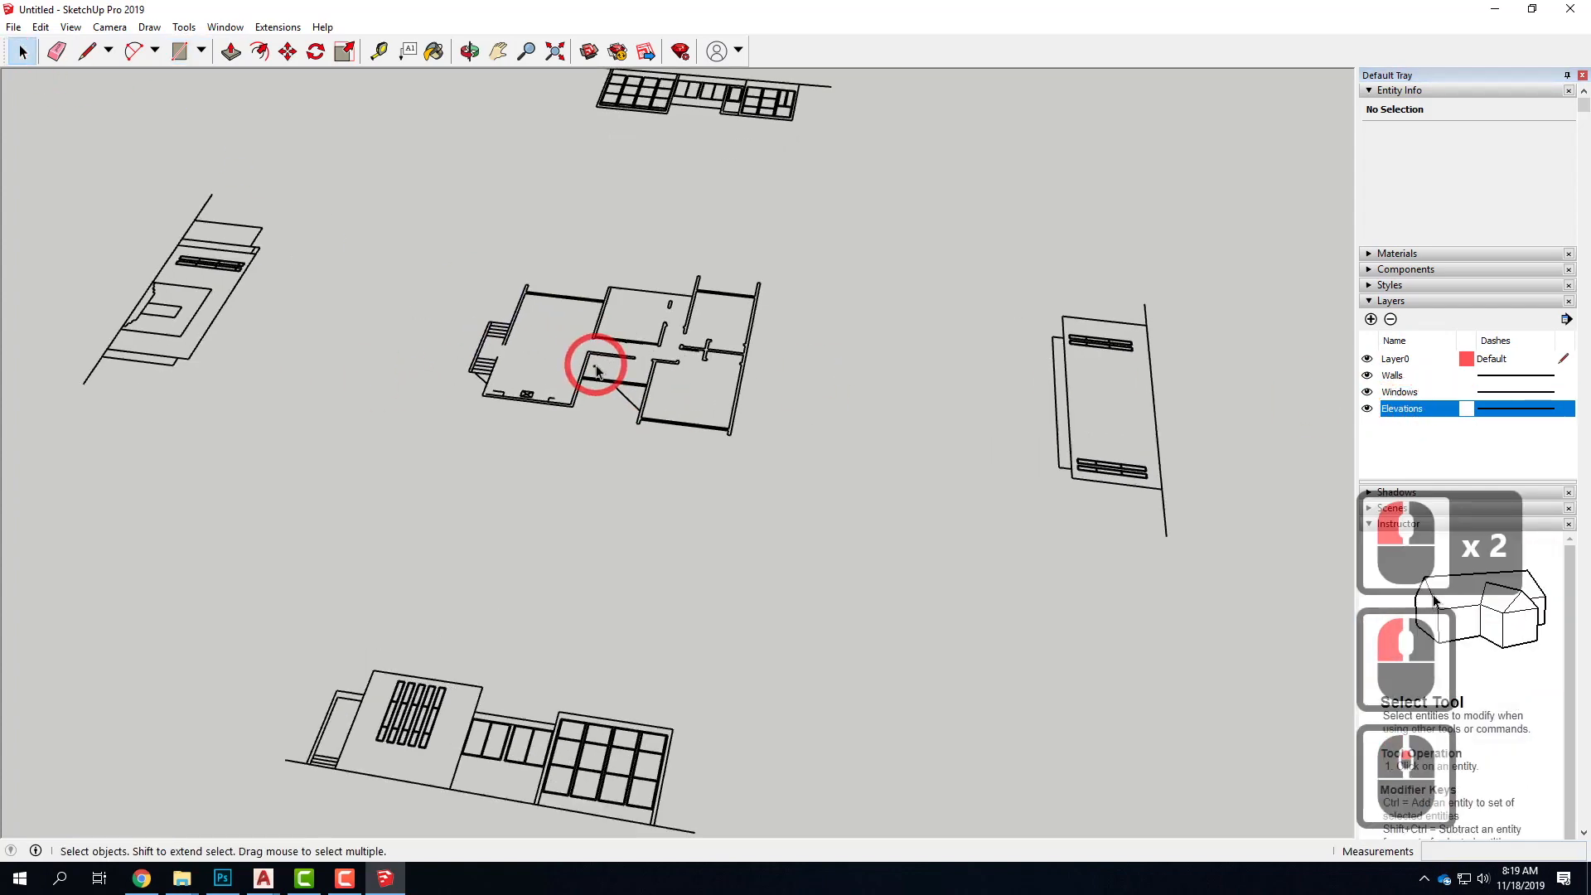
scroll(487, 401, up, 10)
middle_drag(455, 405, 403, 553)
scroll(403, 553, down, 5)
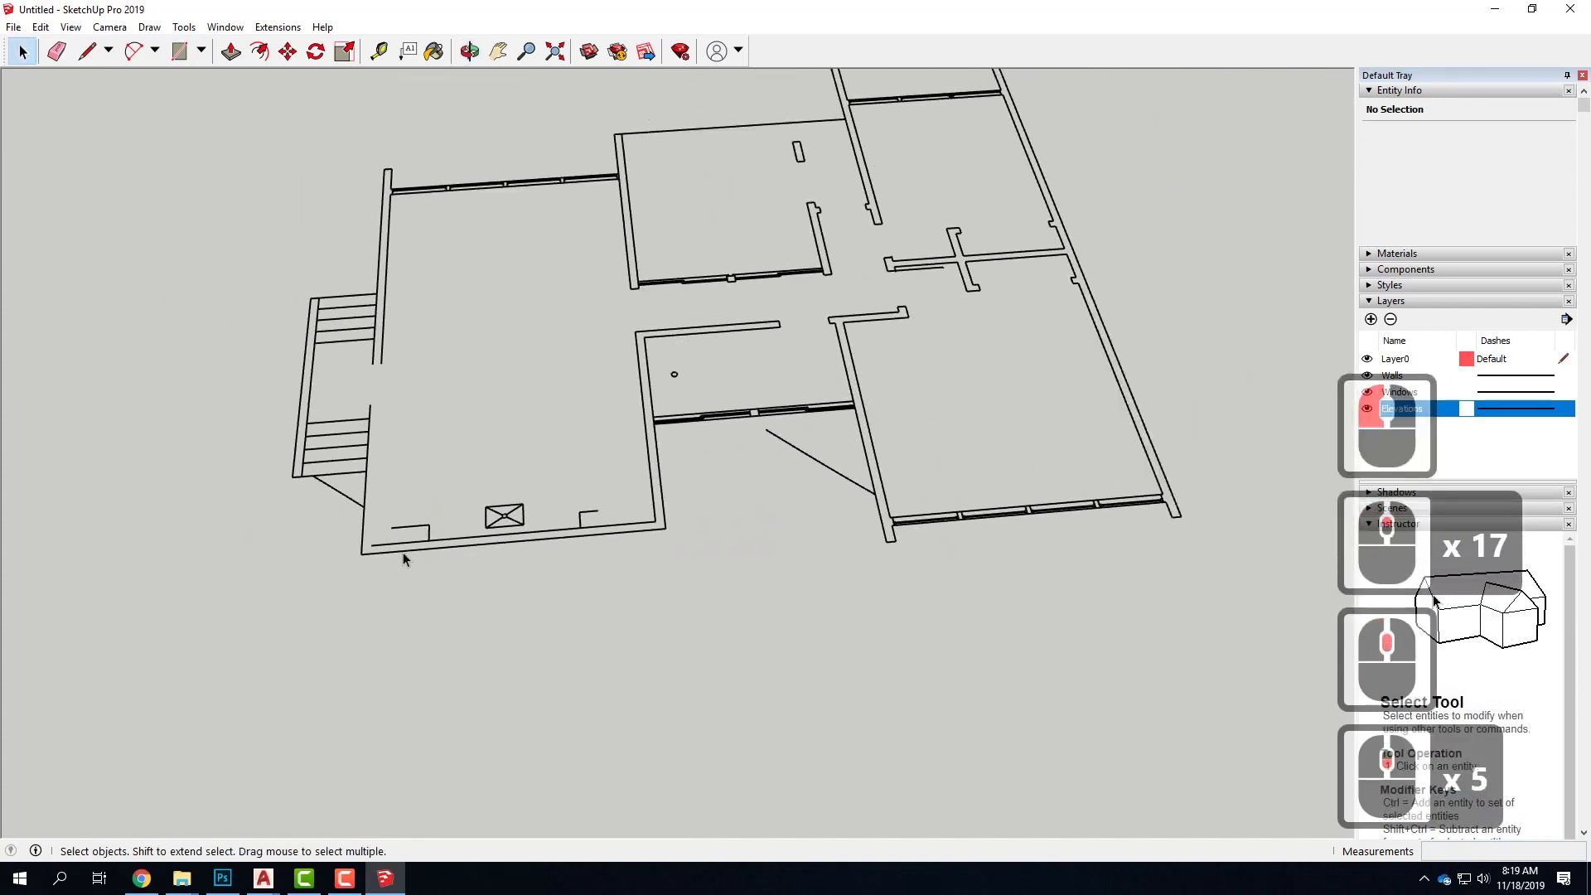
scroll(747, 484, up, 3)
drag(827, 440, 832, 461)
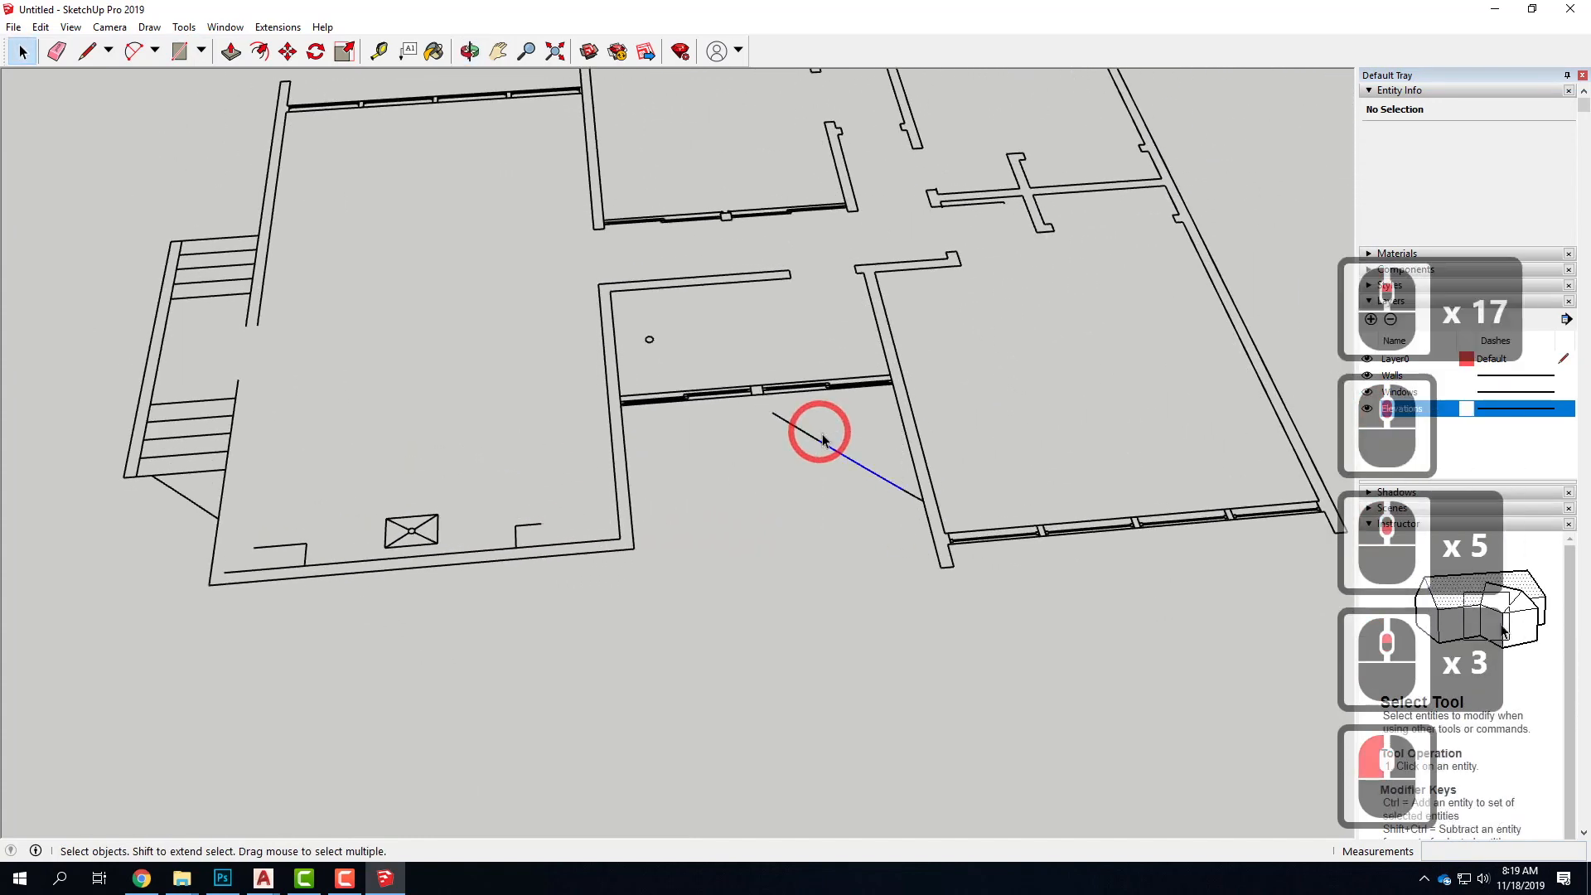
key(Delete)
click(819, 472)
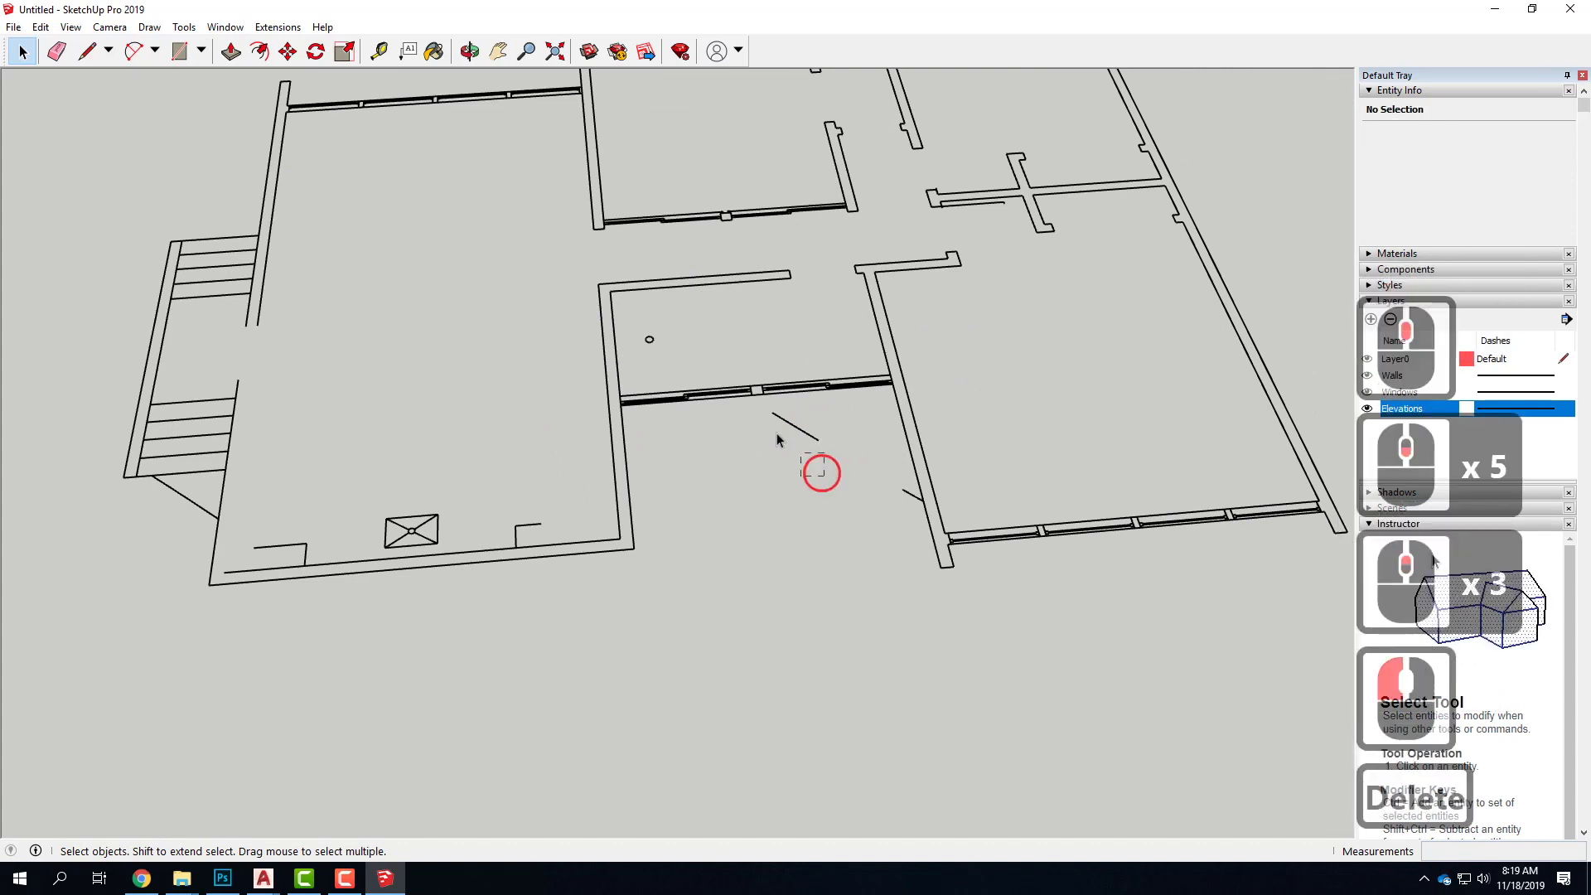
drag(762, 418, 762, 417)
key(Delete)
mouse_move(912, 503)
mouse_down()
mouse_move(892, 485)
mouse_move(935, 524)
mouse_up()
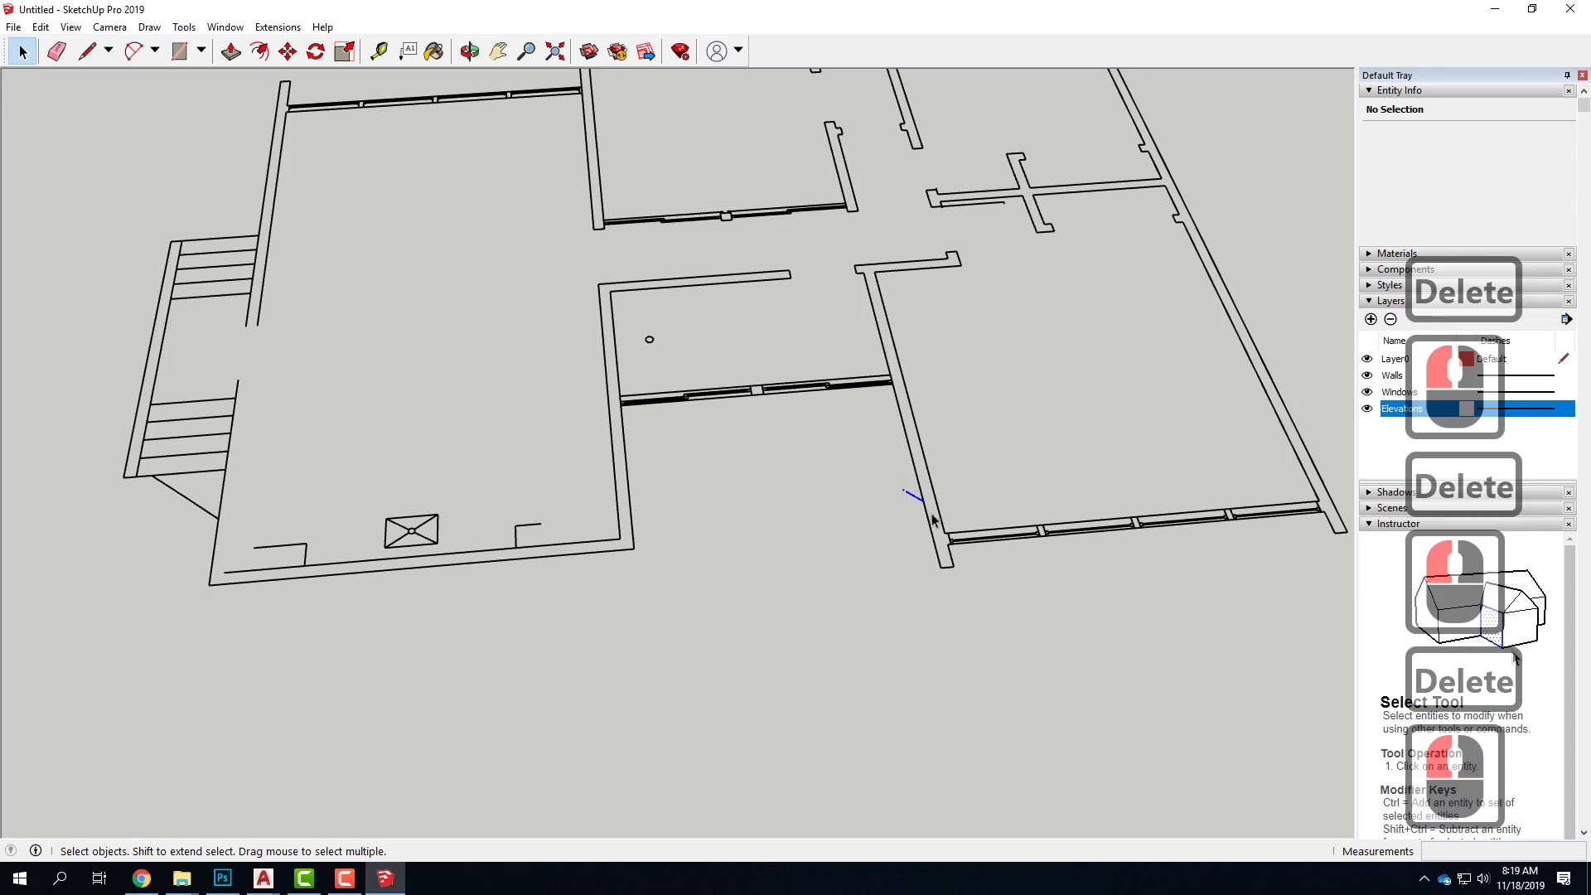
Delete the small circle in the middle room, plus the crossed box and both L-shaped lines along the large stair-side room's lower wall
drag(635, 320, 694, 389)
key(Delete)
drag(501, 538, 502, 537)
key(Delete)
drag(357, 483, 444, 554)
key(Delete)
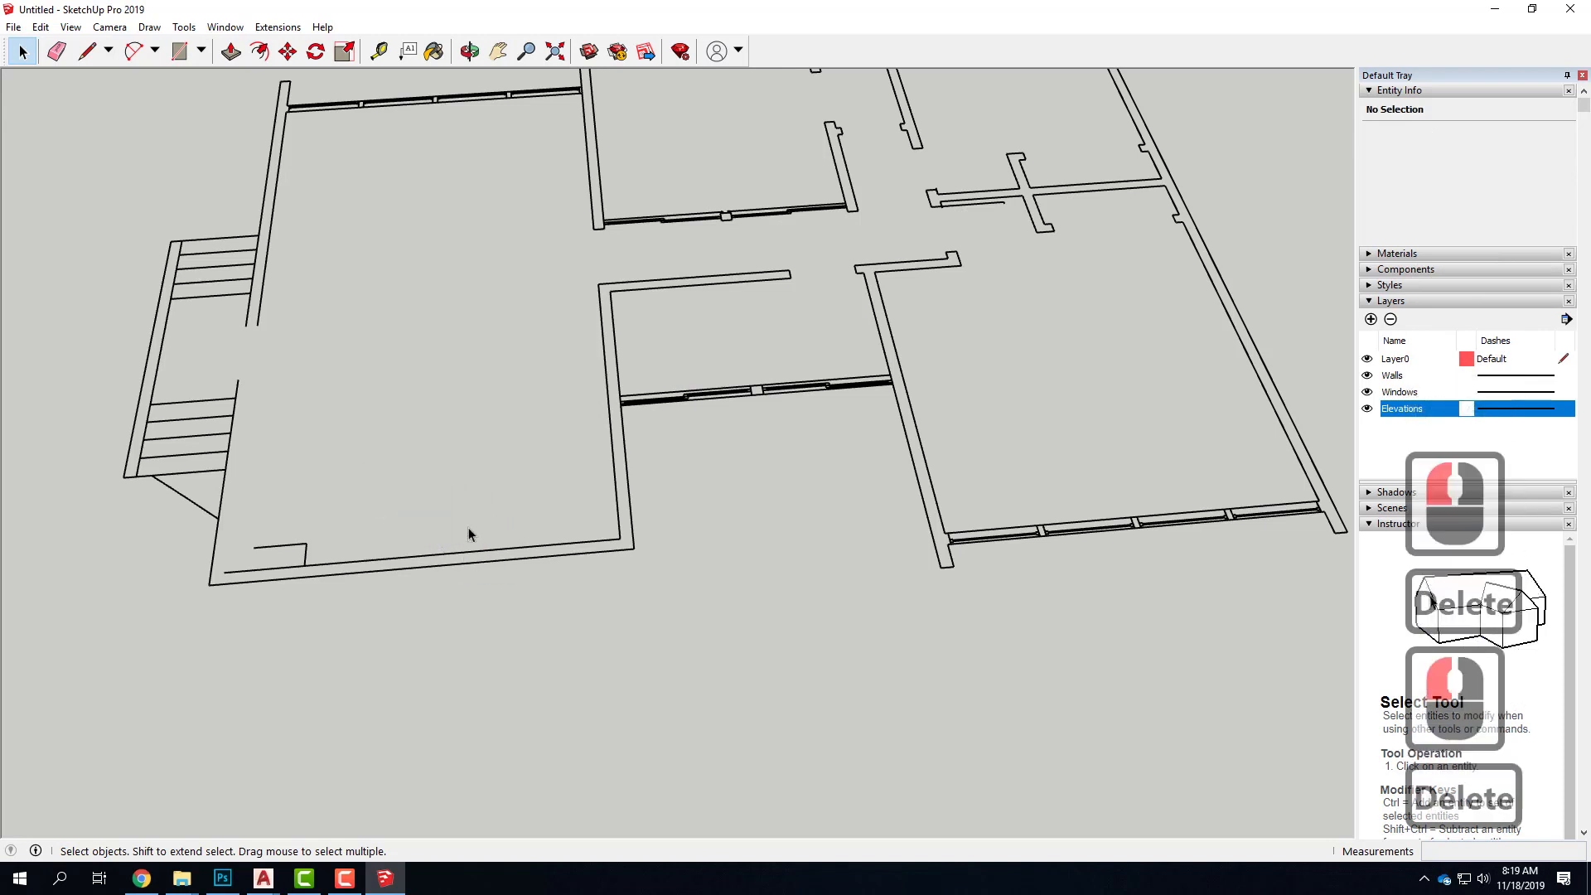
drag(289, 562, 288, 557)
key(Delete)
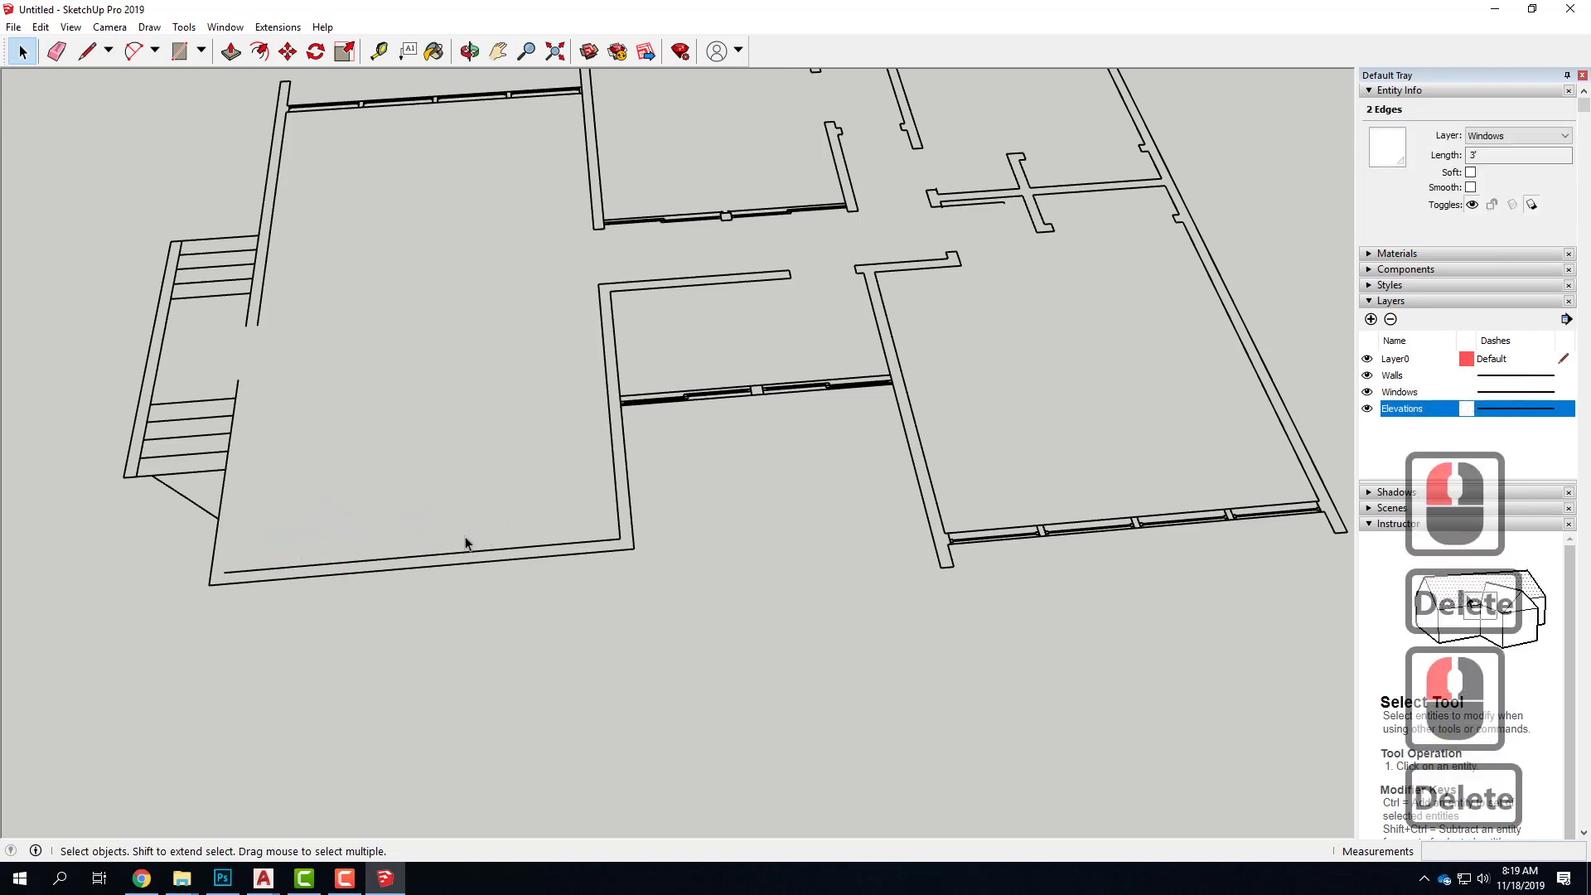
Delete the thin line beside the cross-shaped interior wall and the two tiny stub edges at that wall's end
scroll(225, 602, down, 3)
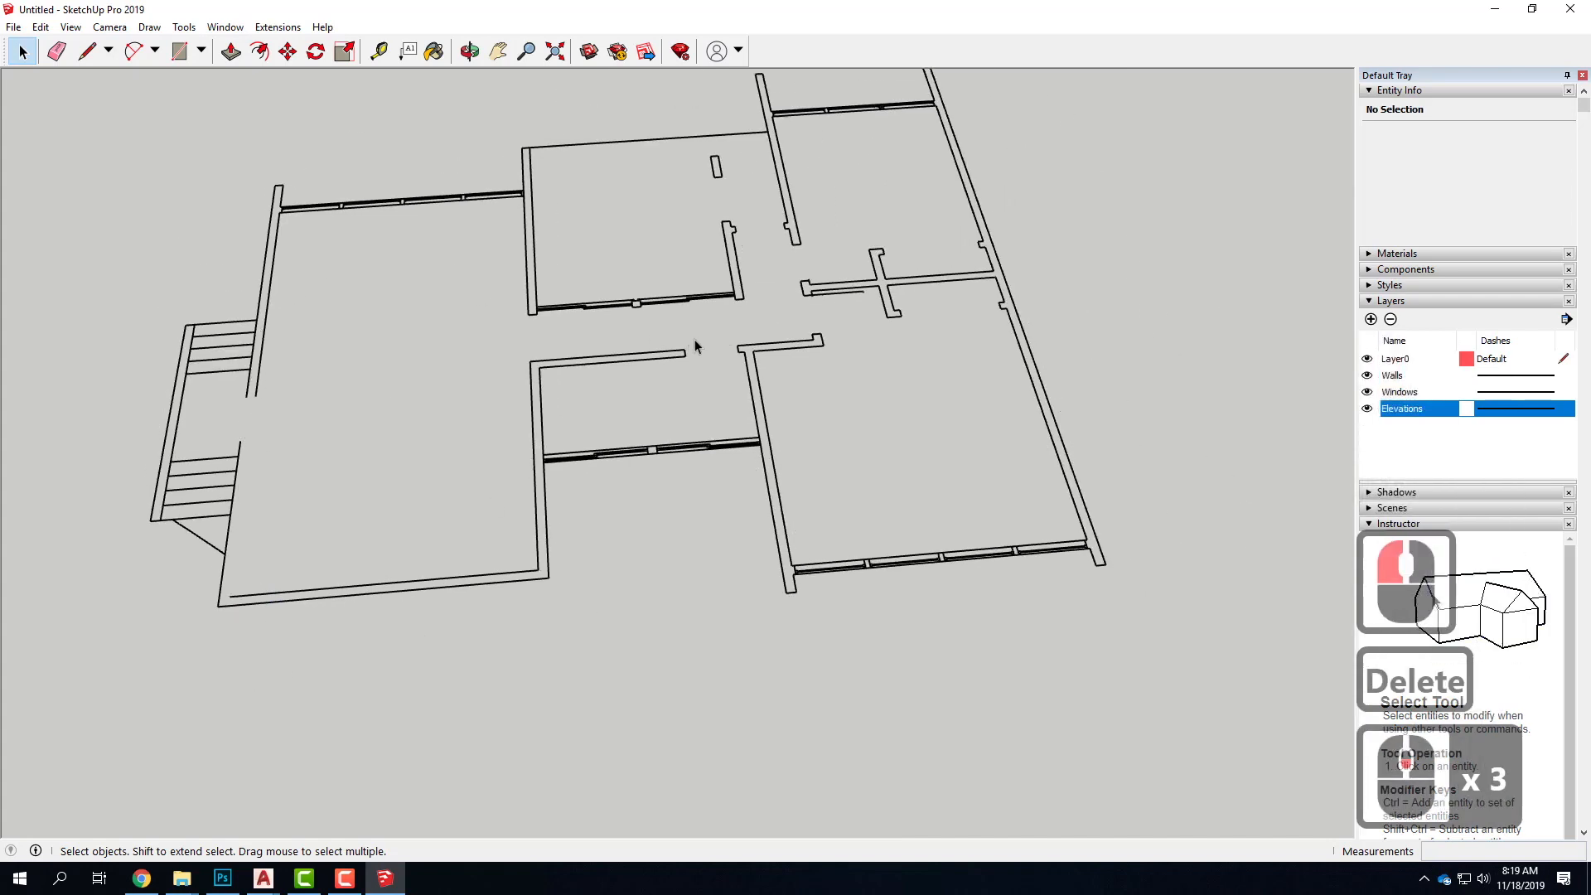
scroll(696, 347, up, 10)
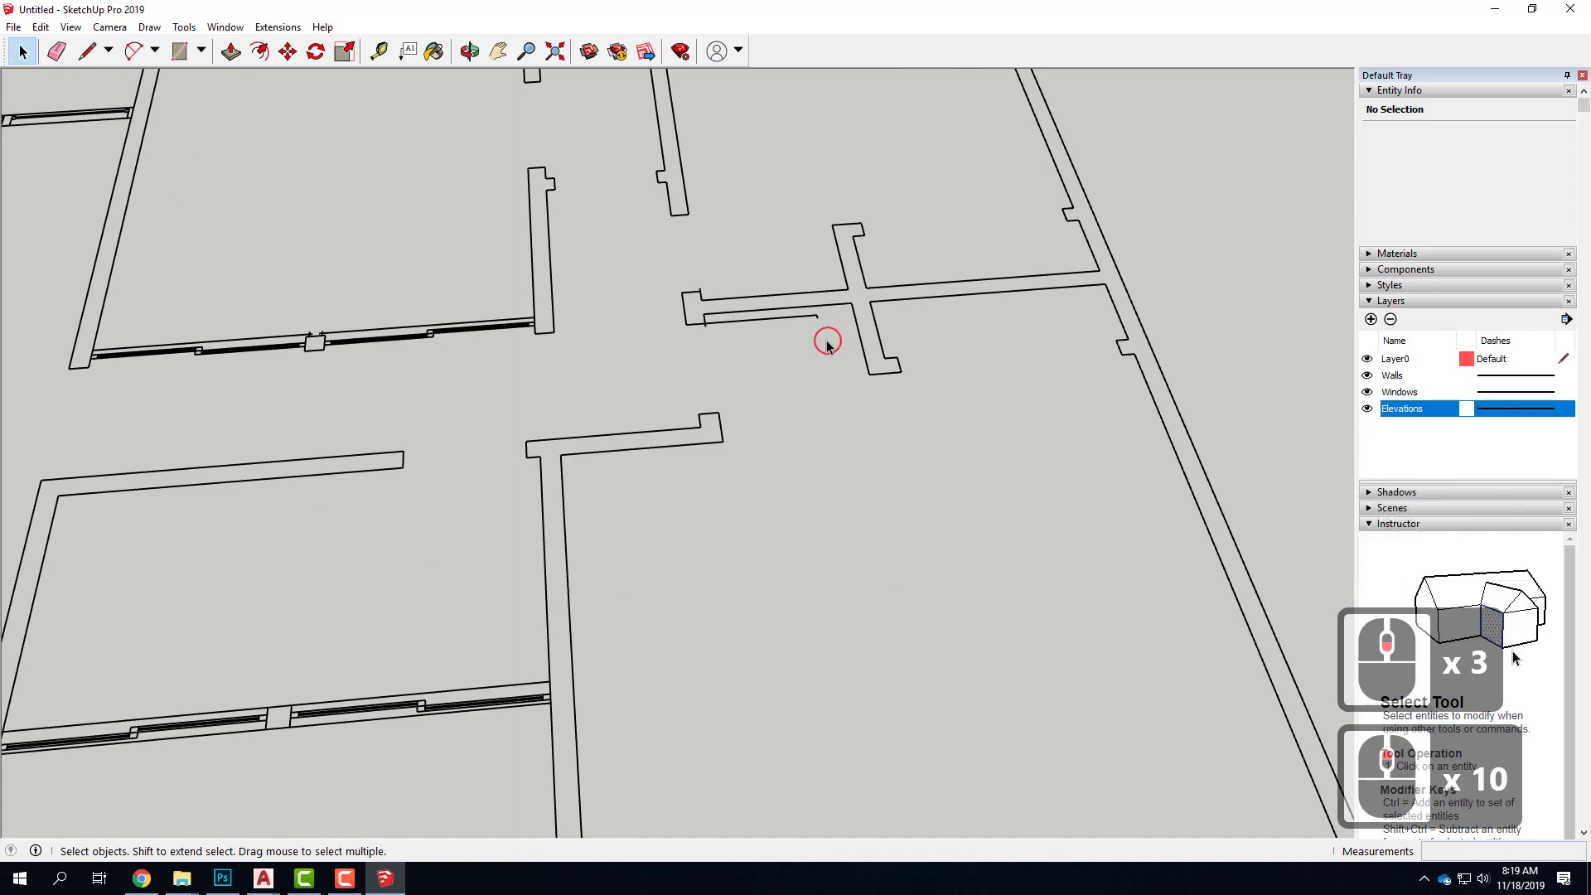
drag(797, 322, 746, 338)
key(Delete)
scroll(731, 346, up, 6)
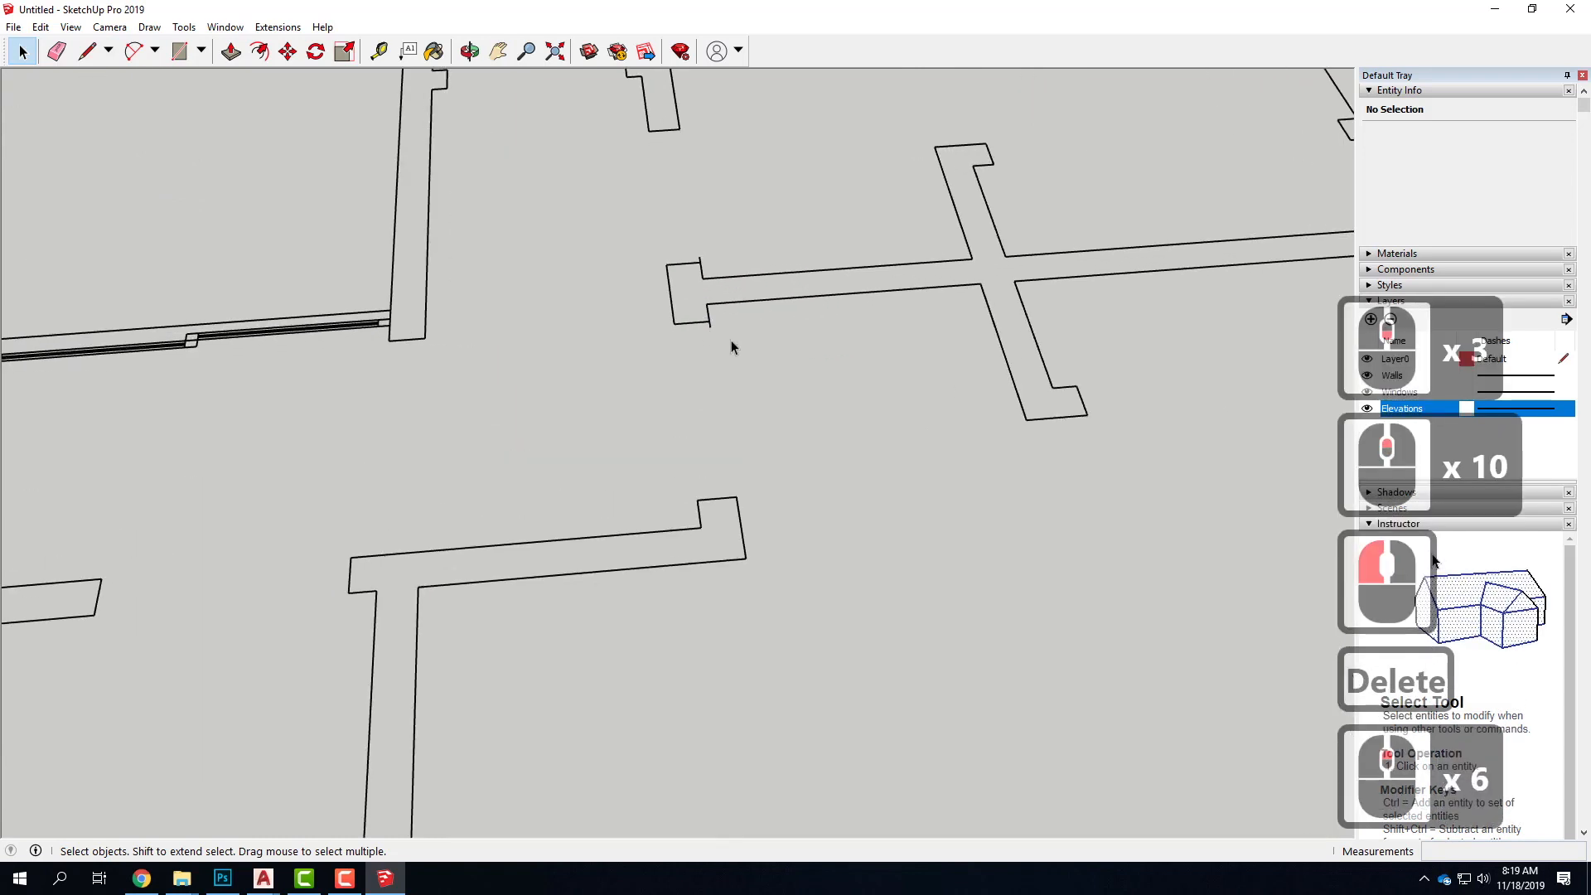
click(709, 324)
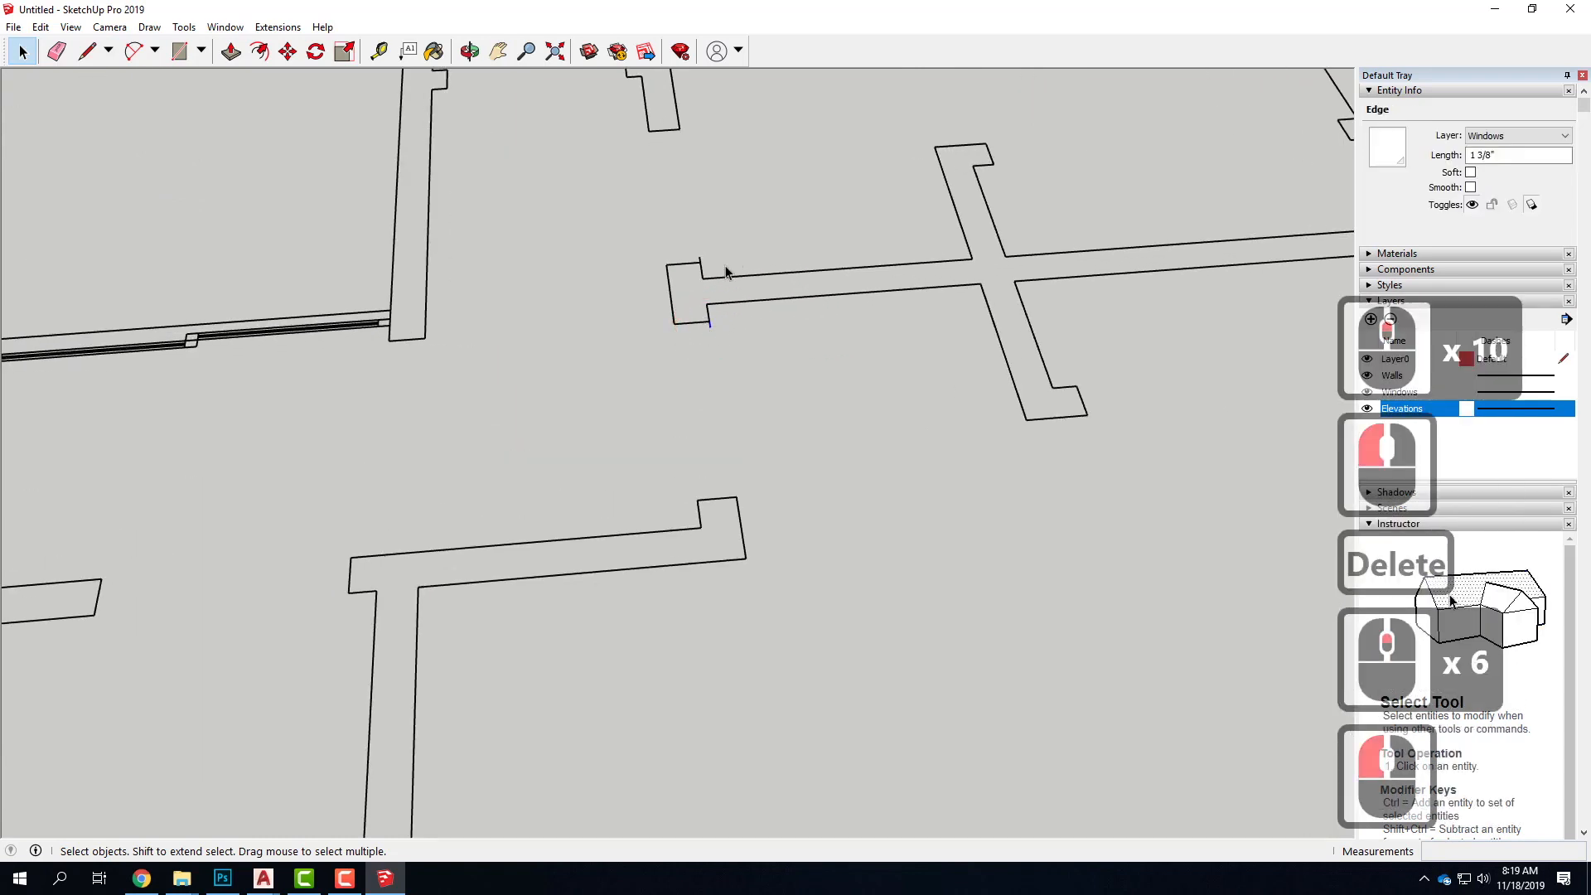
key(Delete)
click(700, 259)
key(Delete)
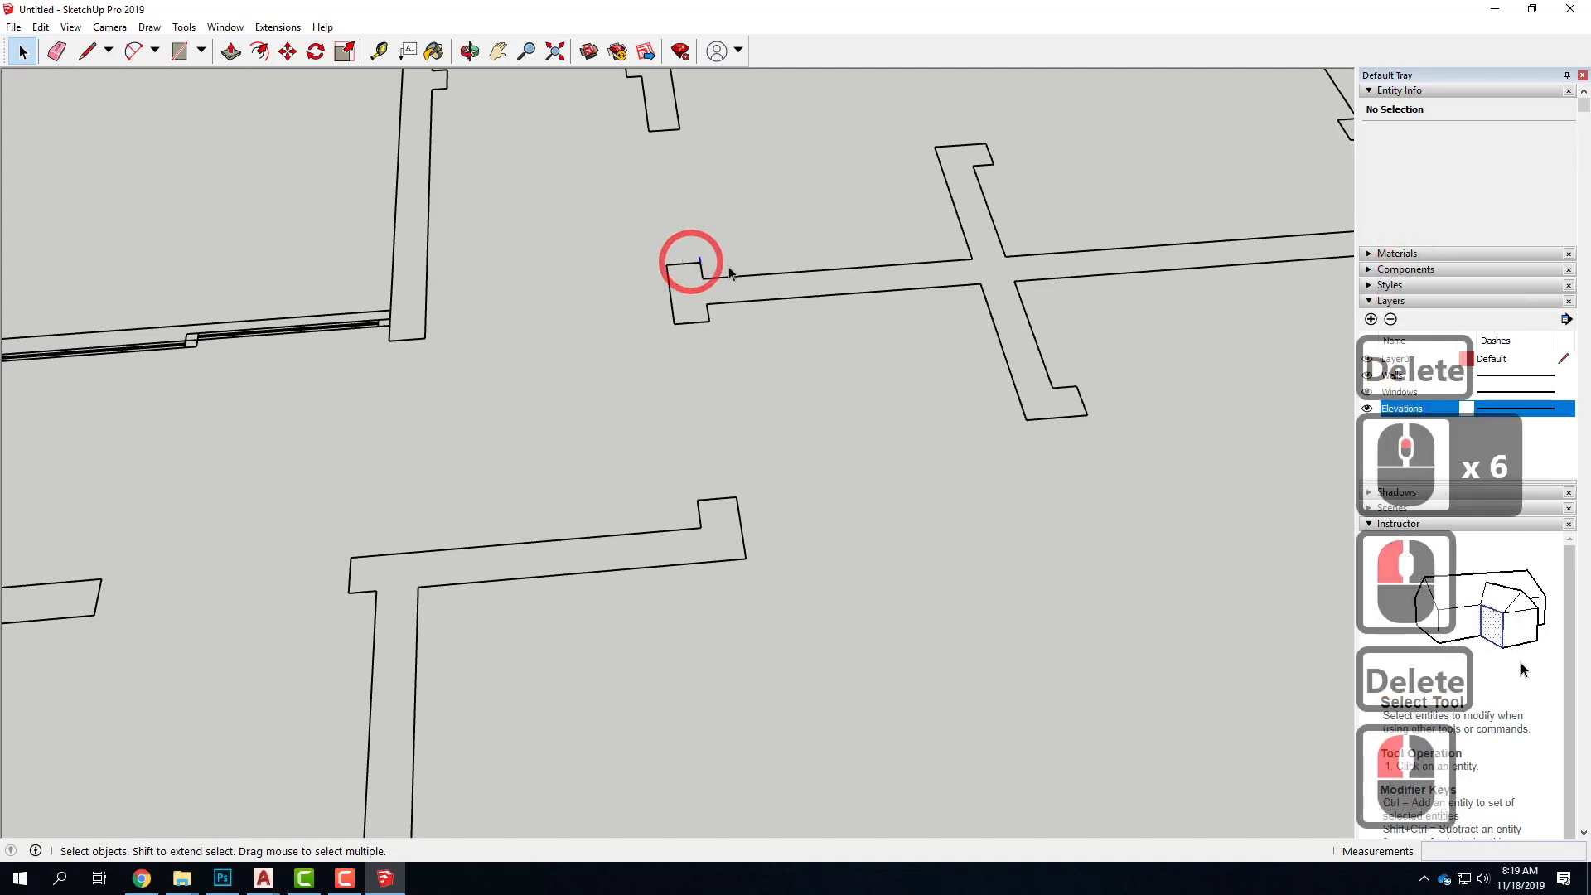
Check the Windows layer by toggling its visibility, and delete it together with its contents
scroll(543, 375, down, 11)
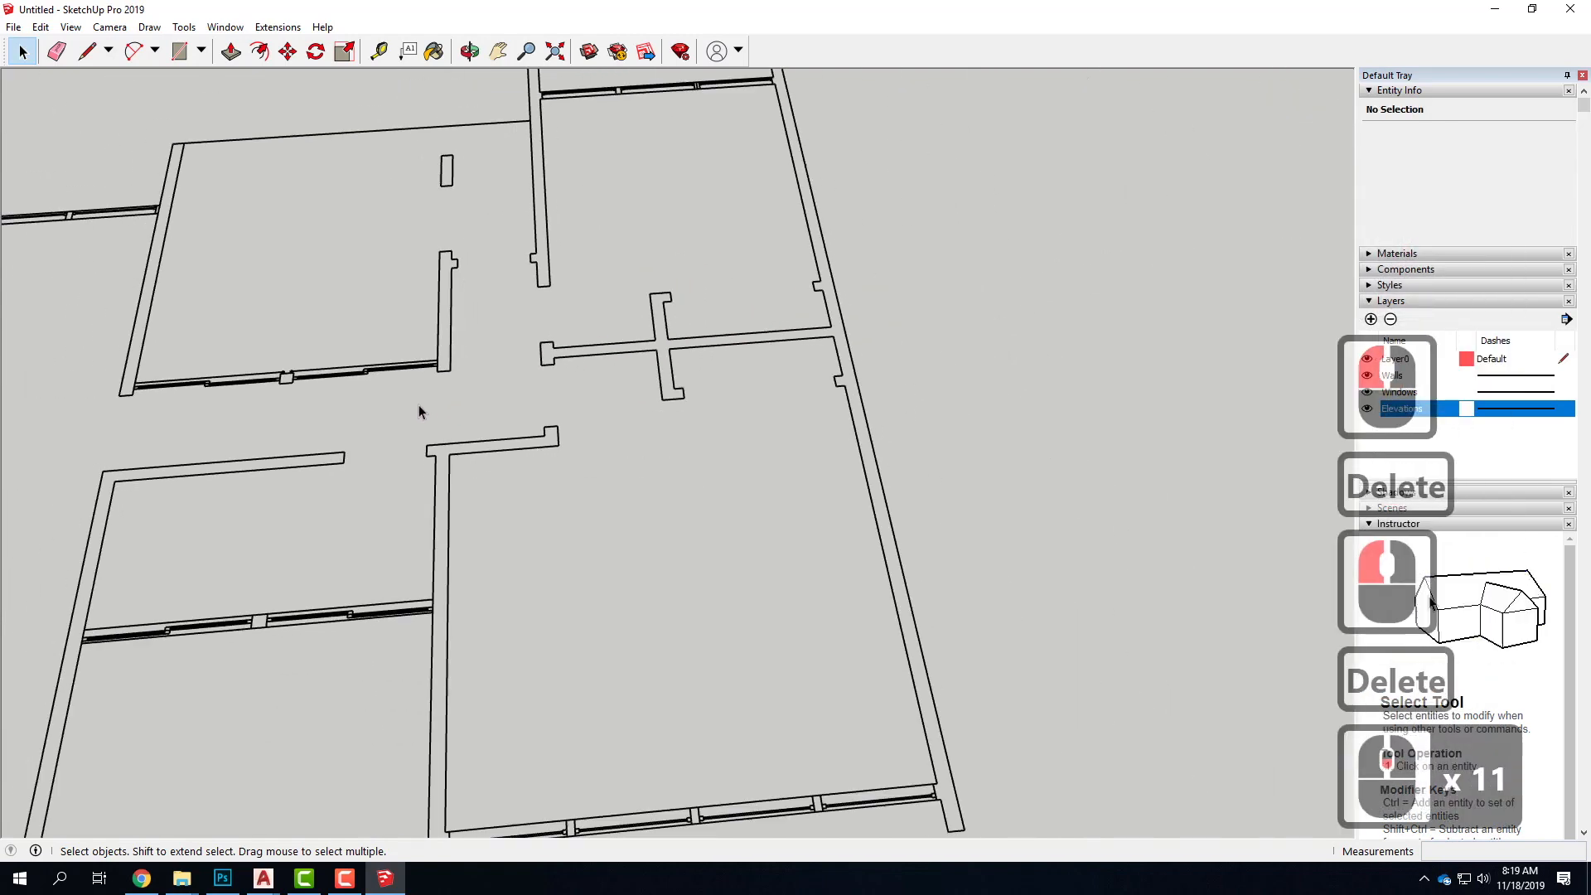
scroll(833, 386, down, 4)
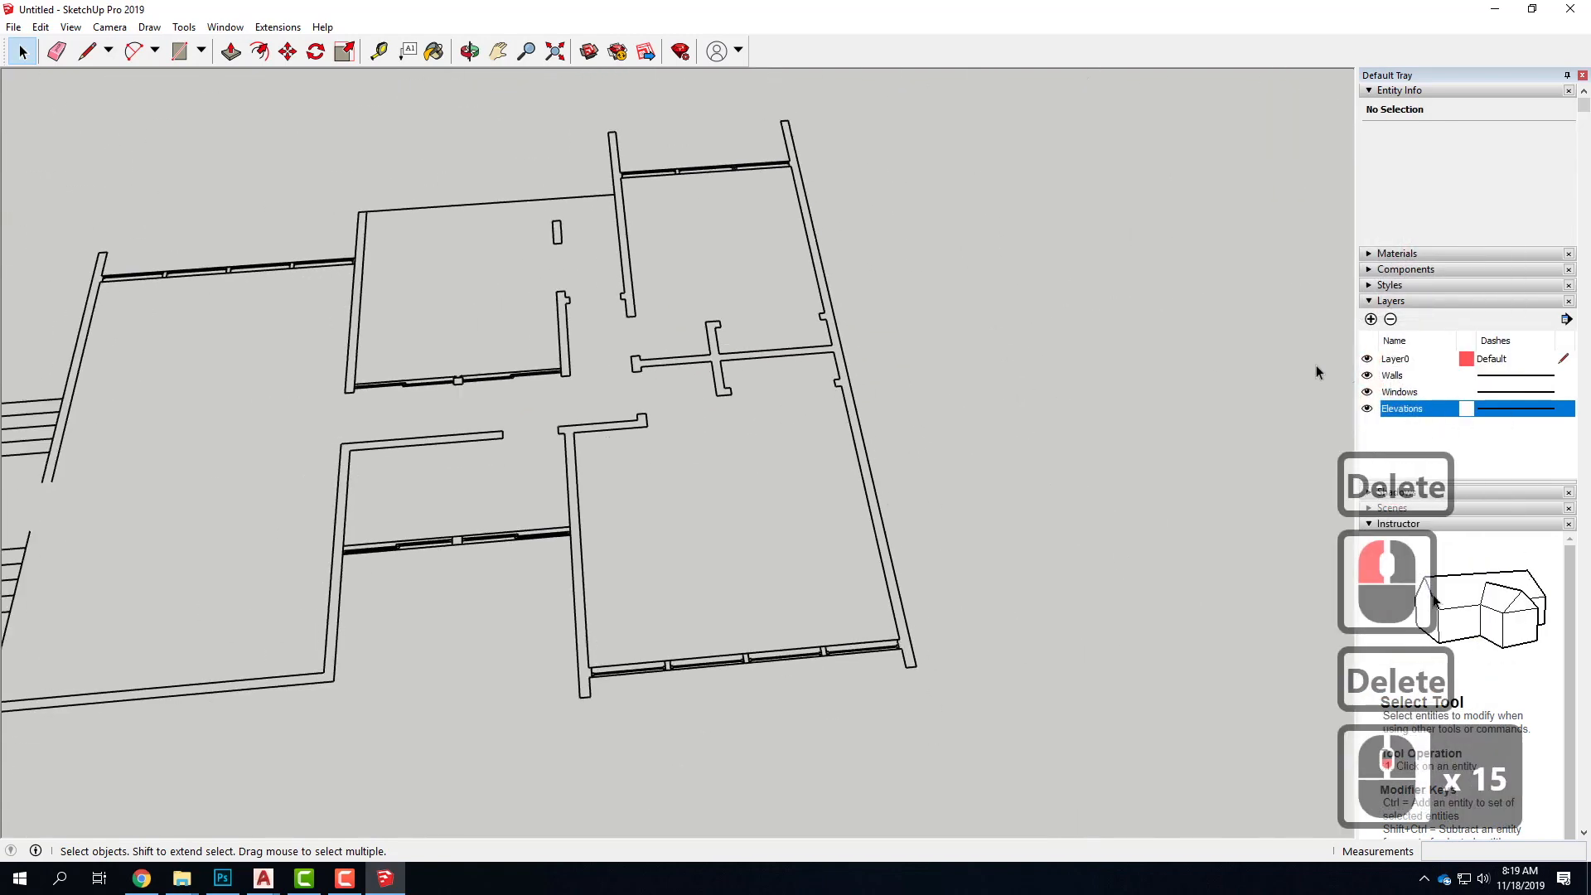
click(1366, 393)
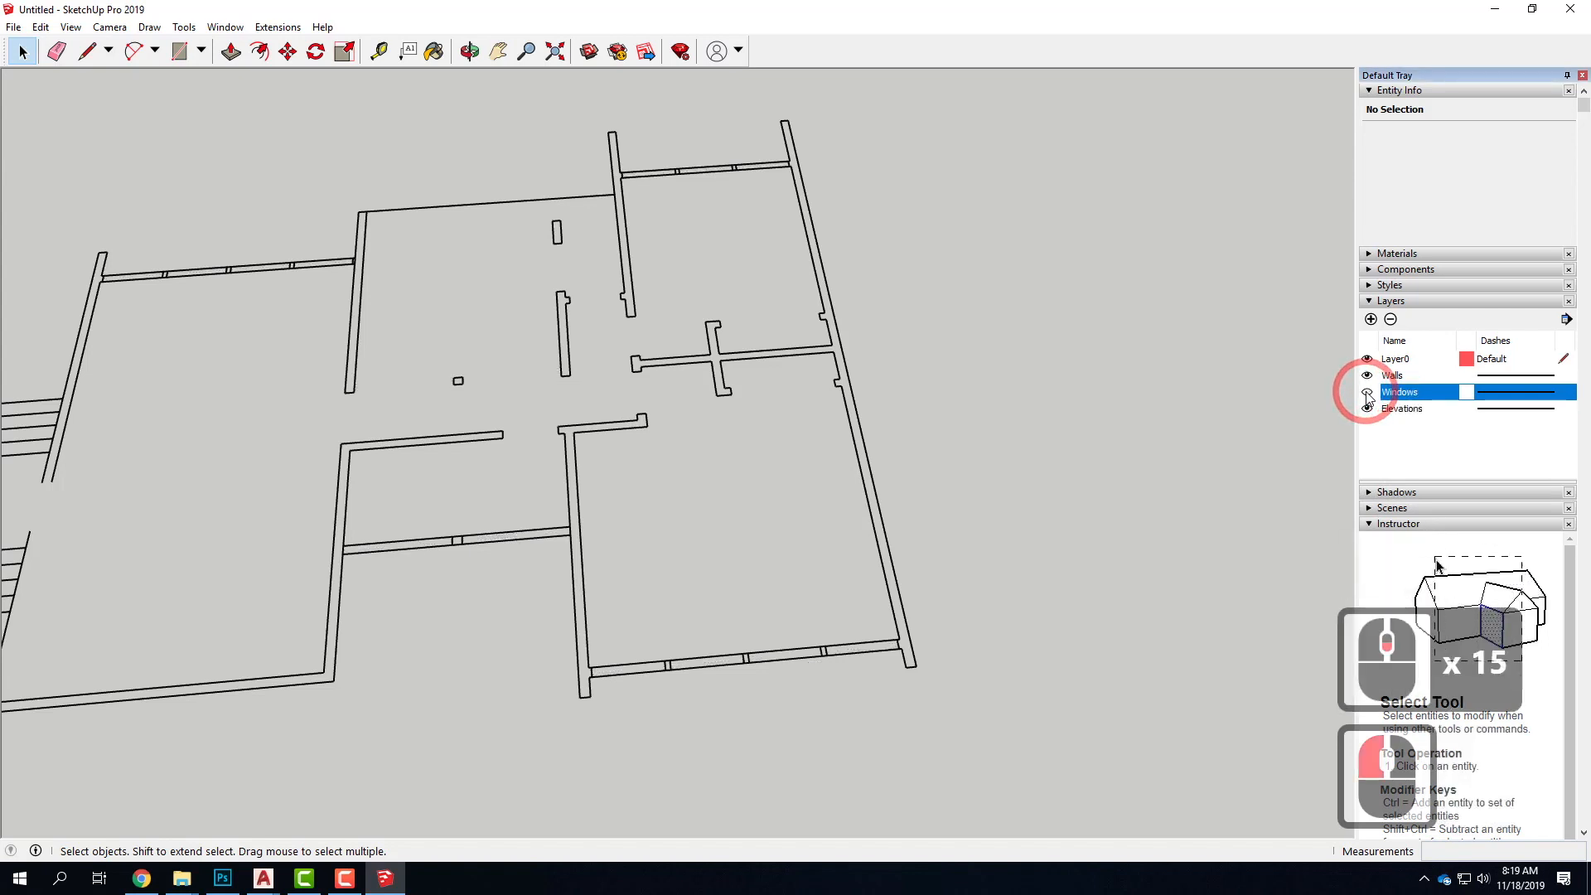
click(1366, 392)
click(1366, 392)
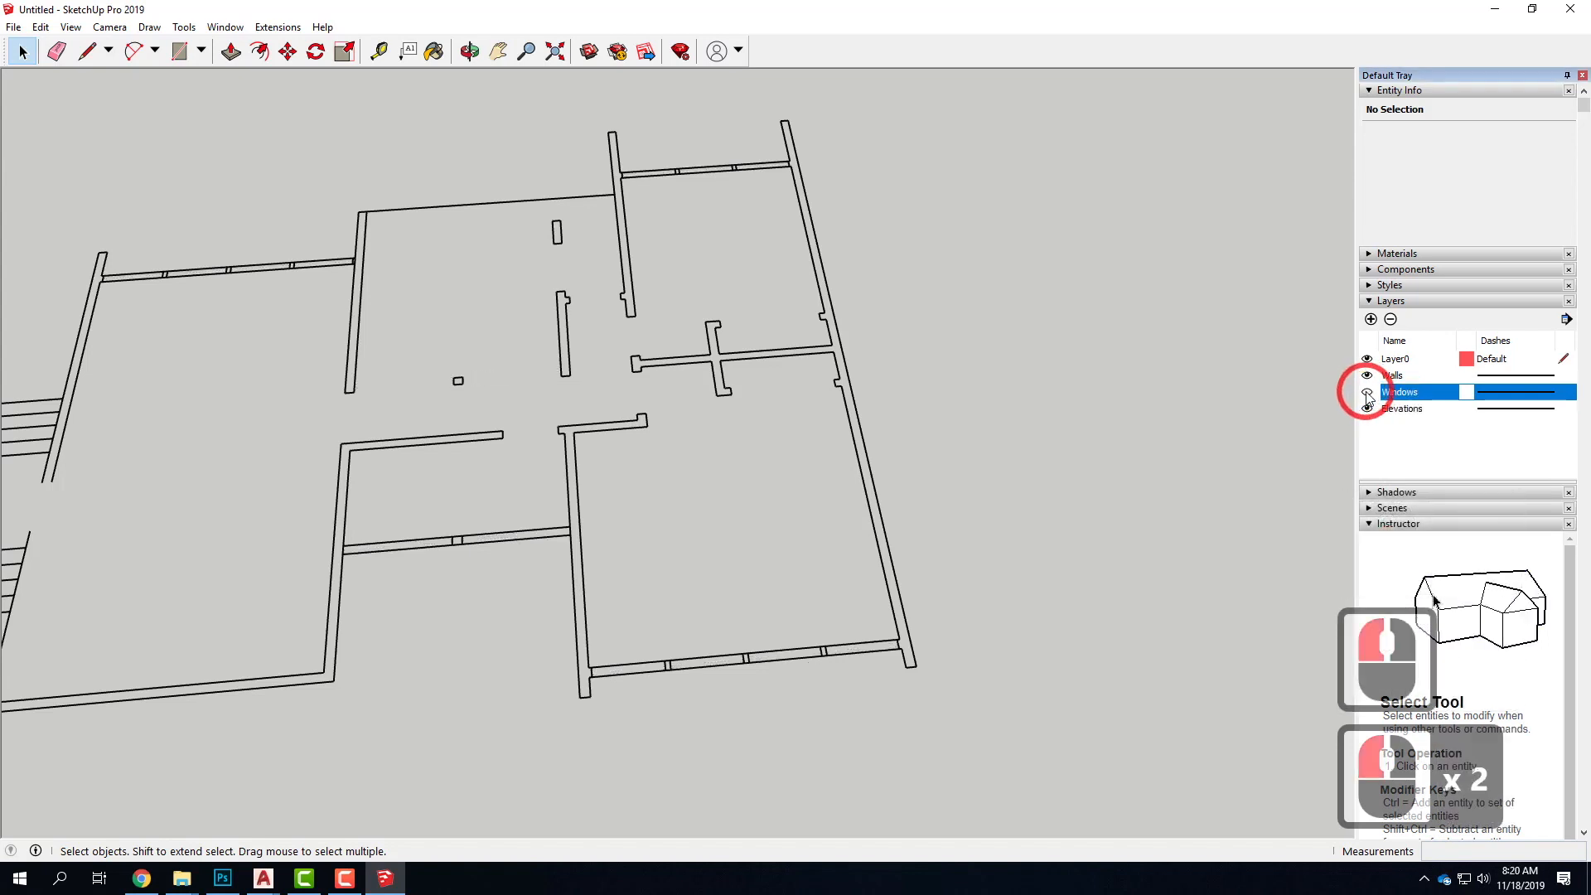
click(1366, 393)
click(1366, 393)
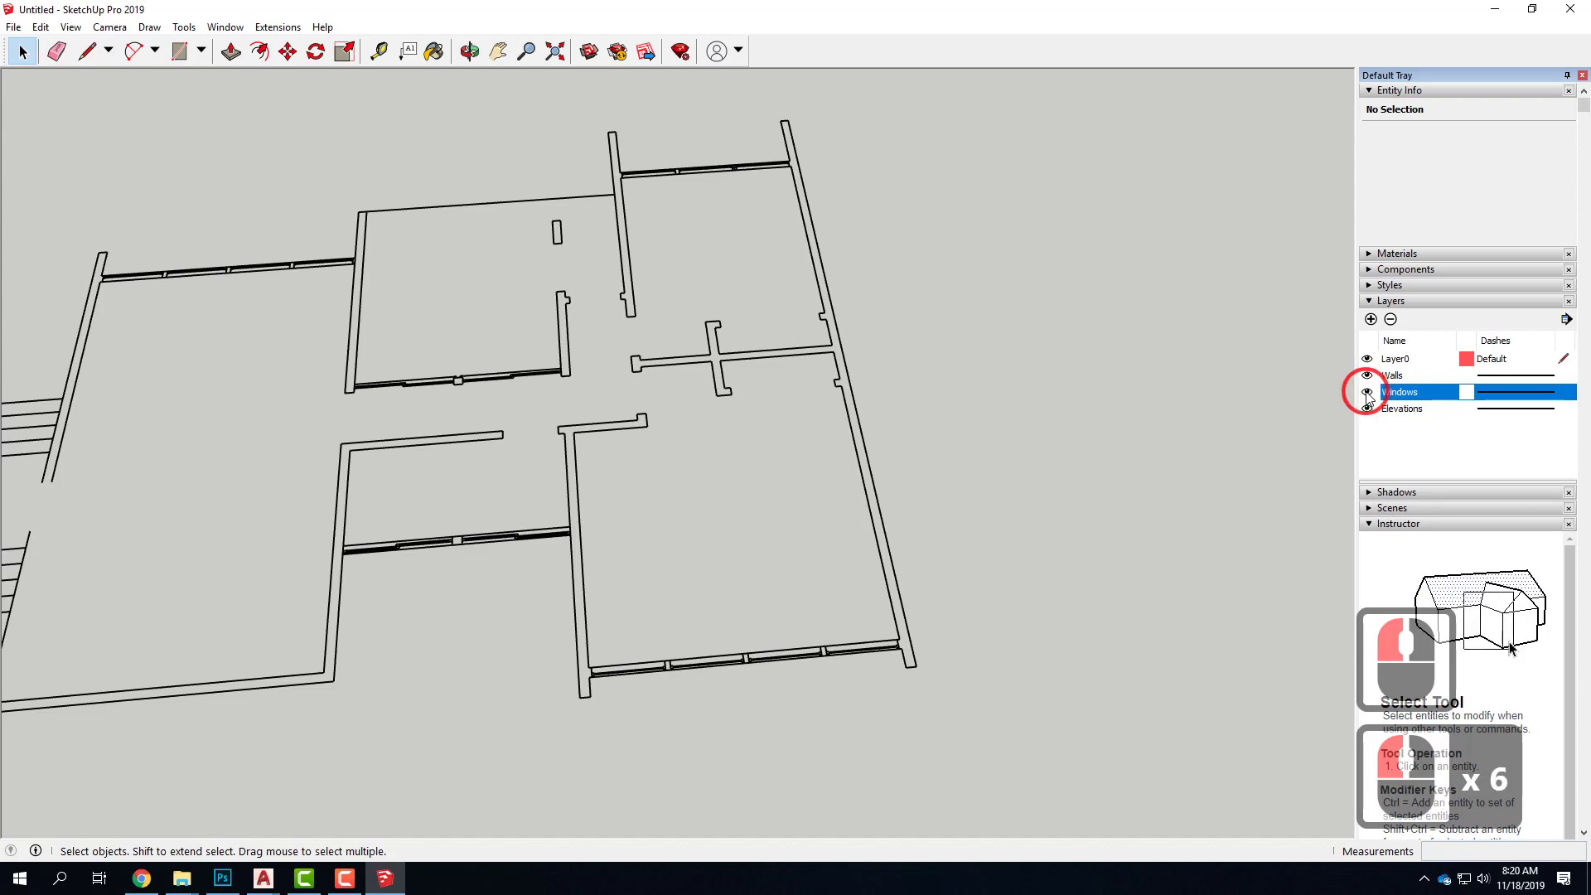
click(1366, 393)
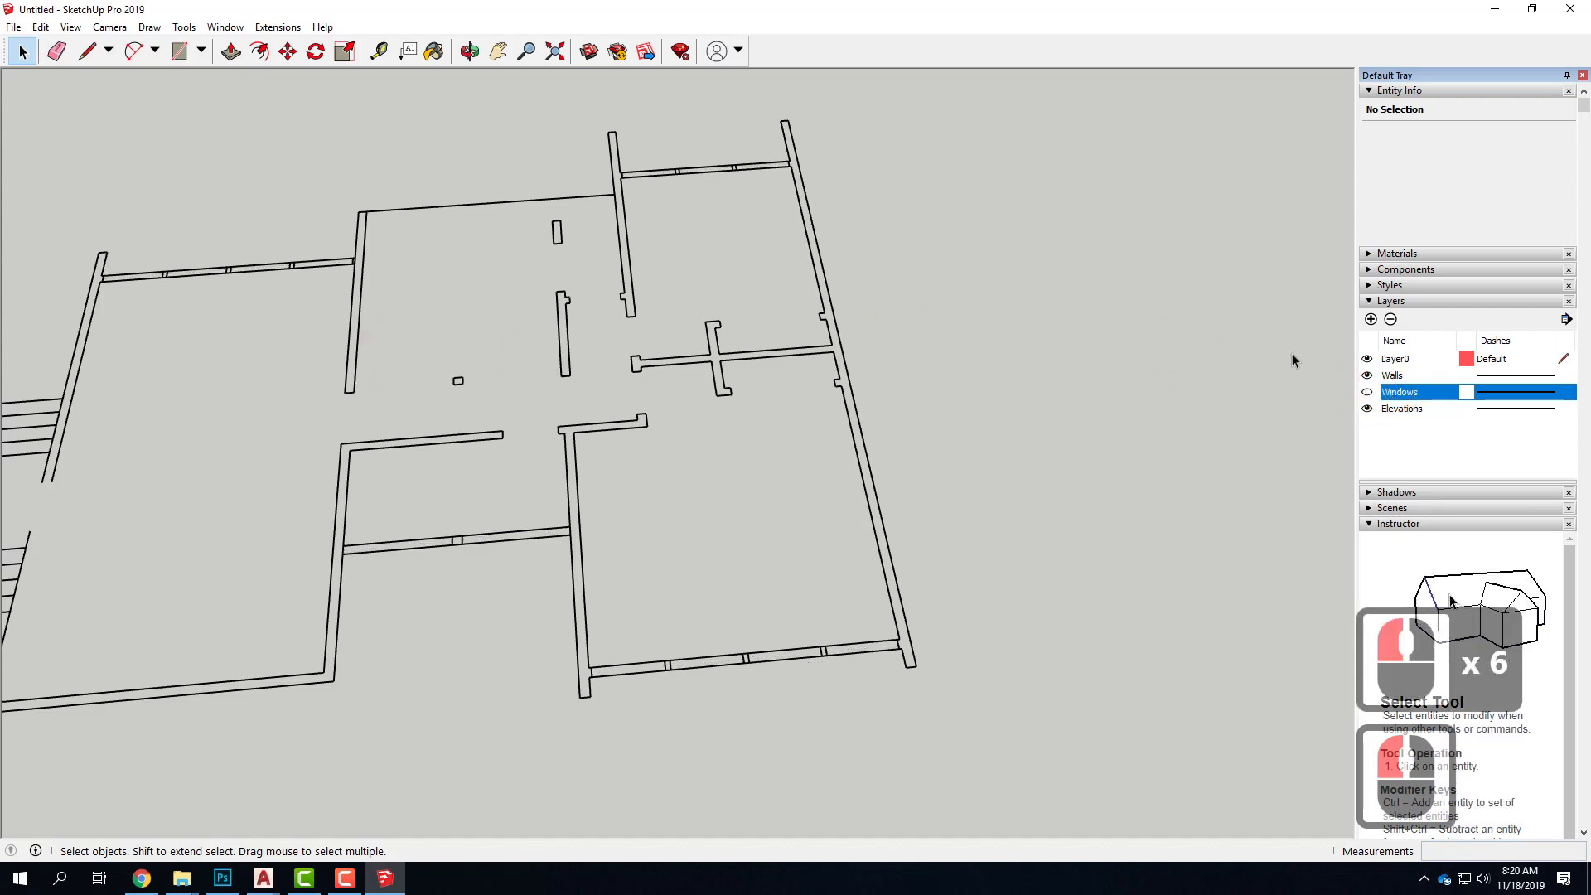
click(1390, 319)
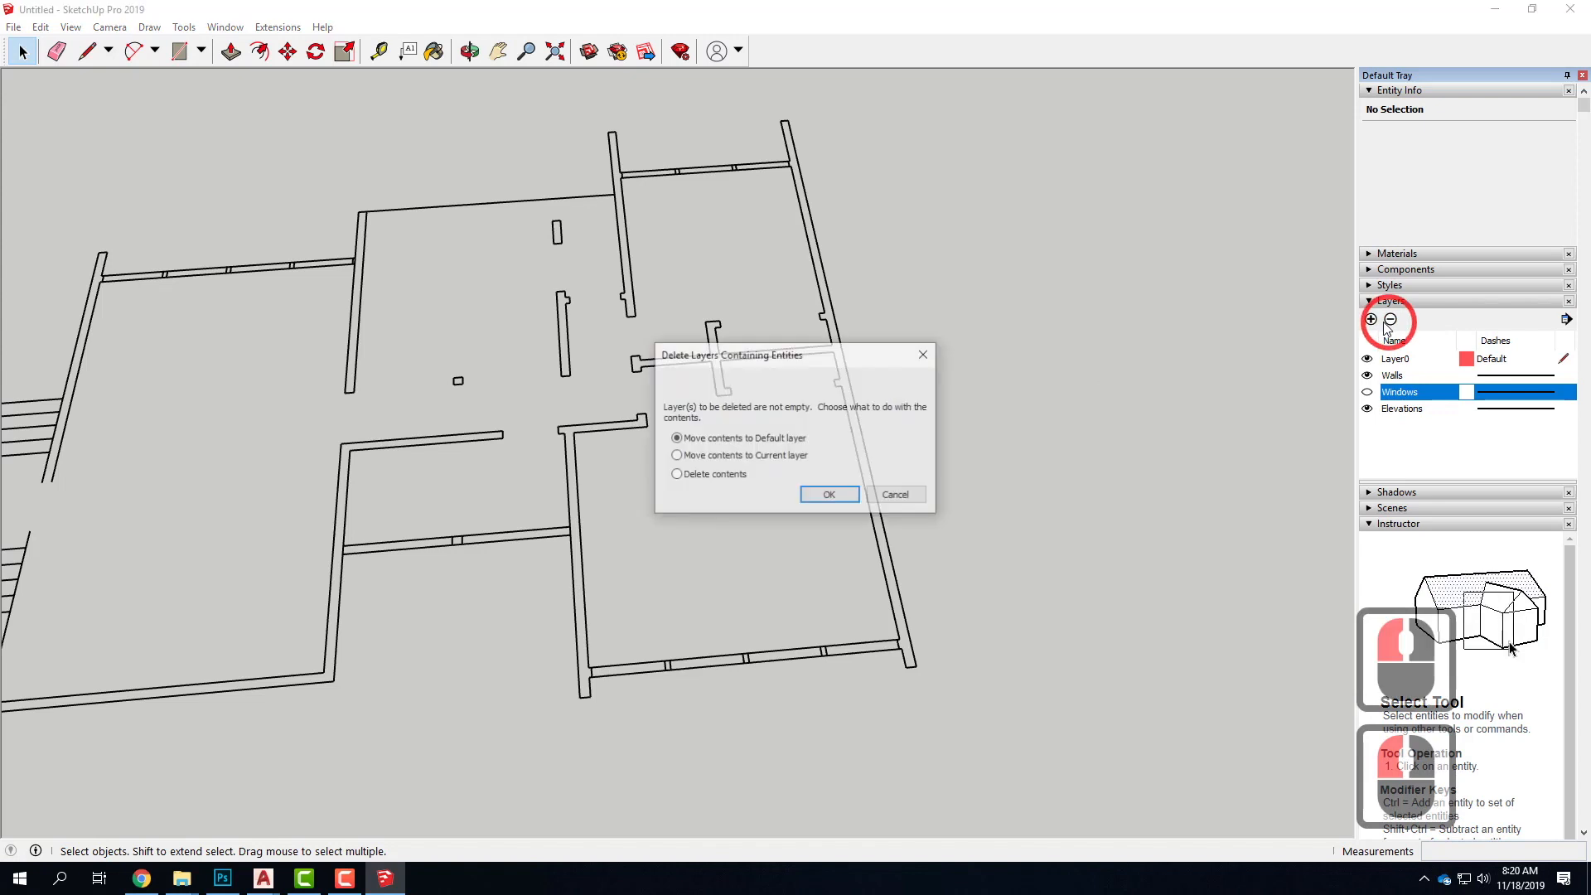
click(704, 477)
click(840, 495)
Check what the Walls and Elevations layers contain by toggling their visibility
click(1391, 386)
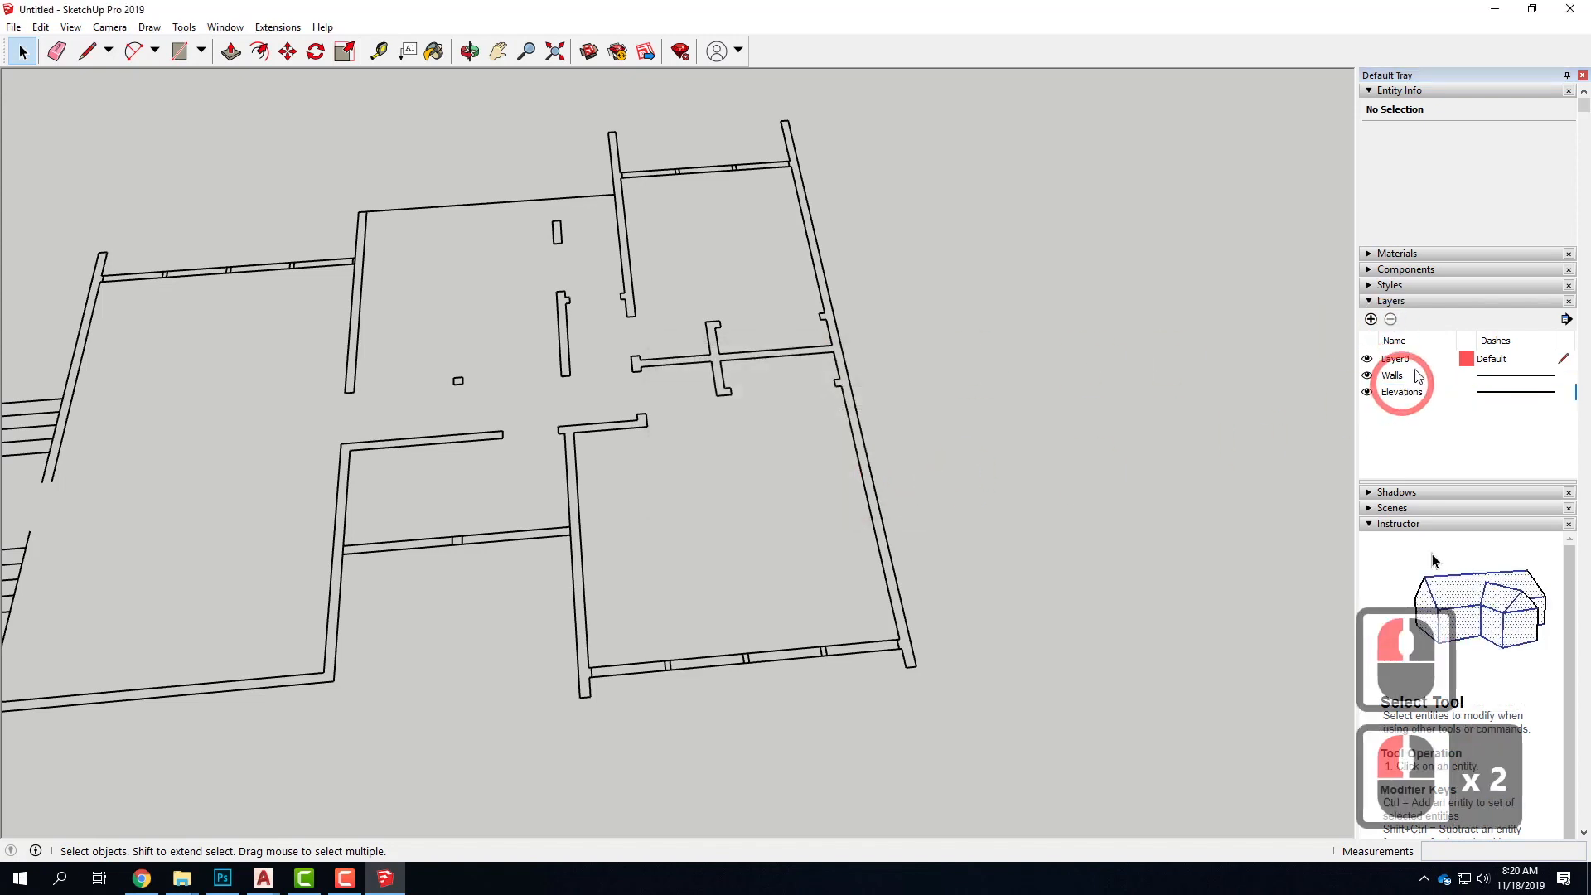
click(1366, 375)
click(1367, 375)
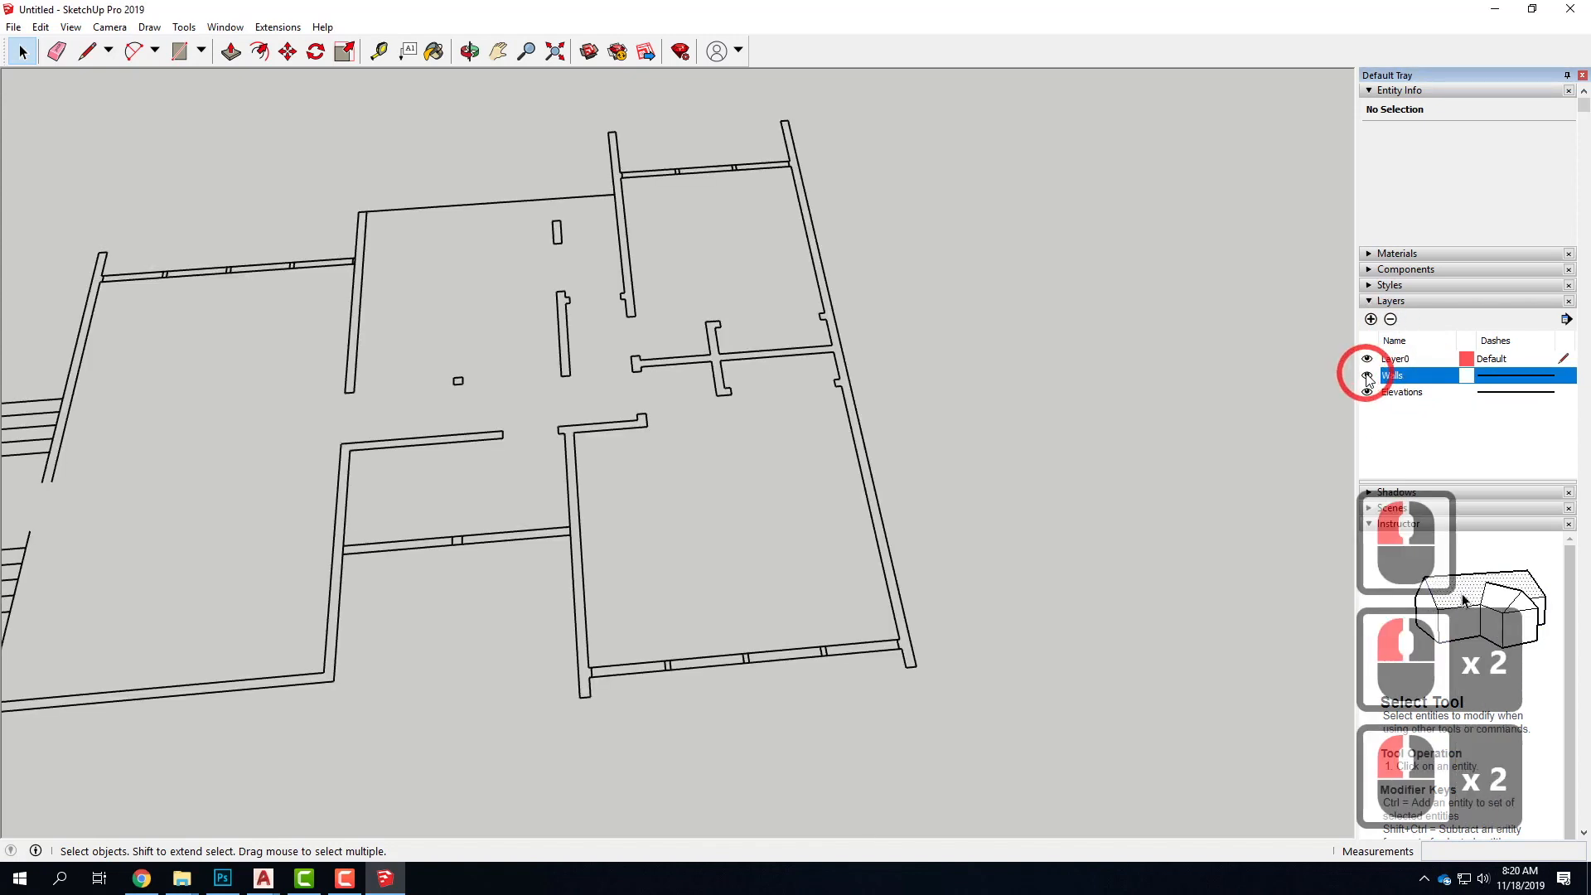
scroll(942, 383, down, 18)
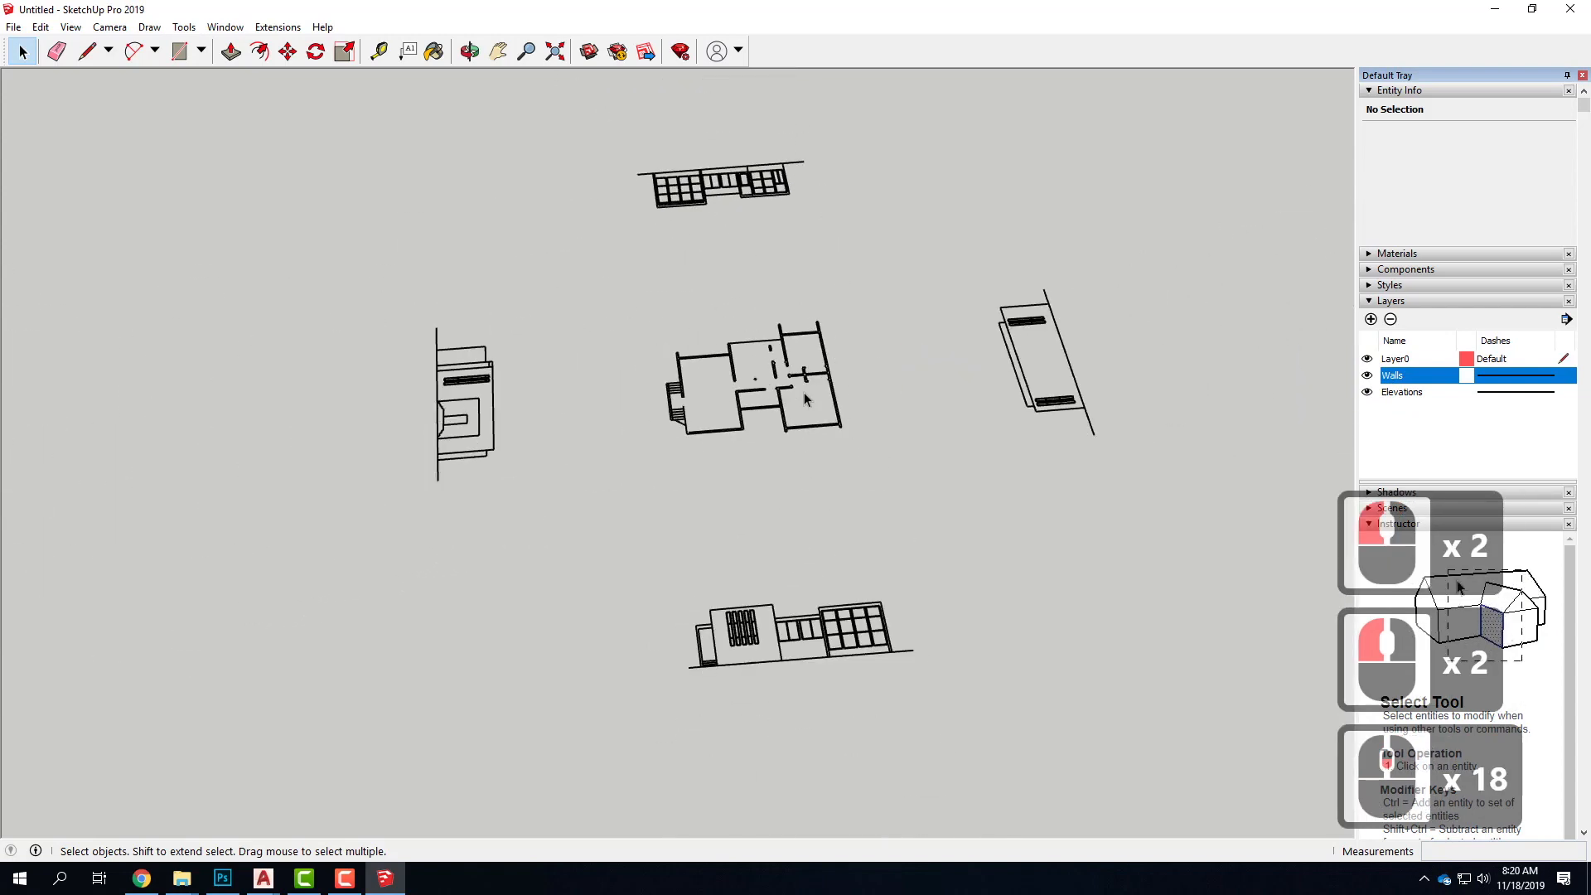
click(1368, 393)
click(1368, 393)
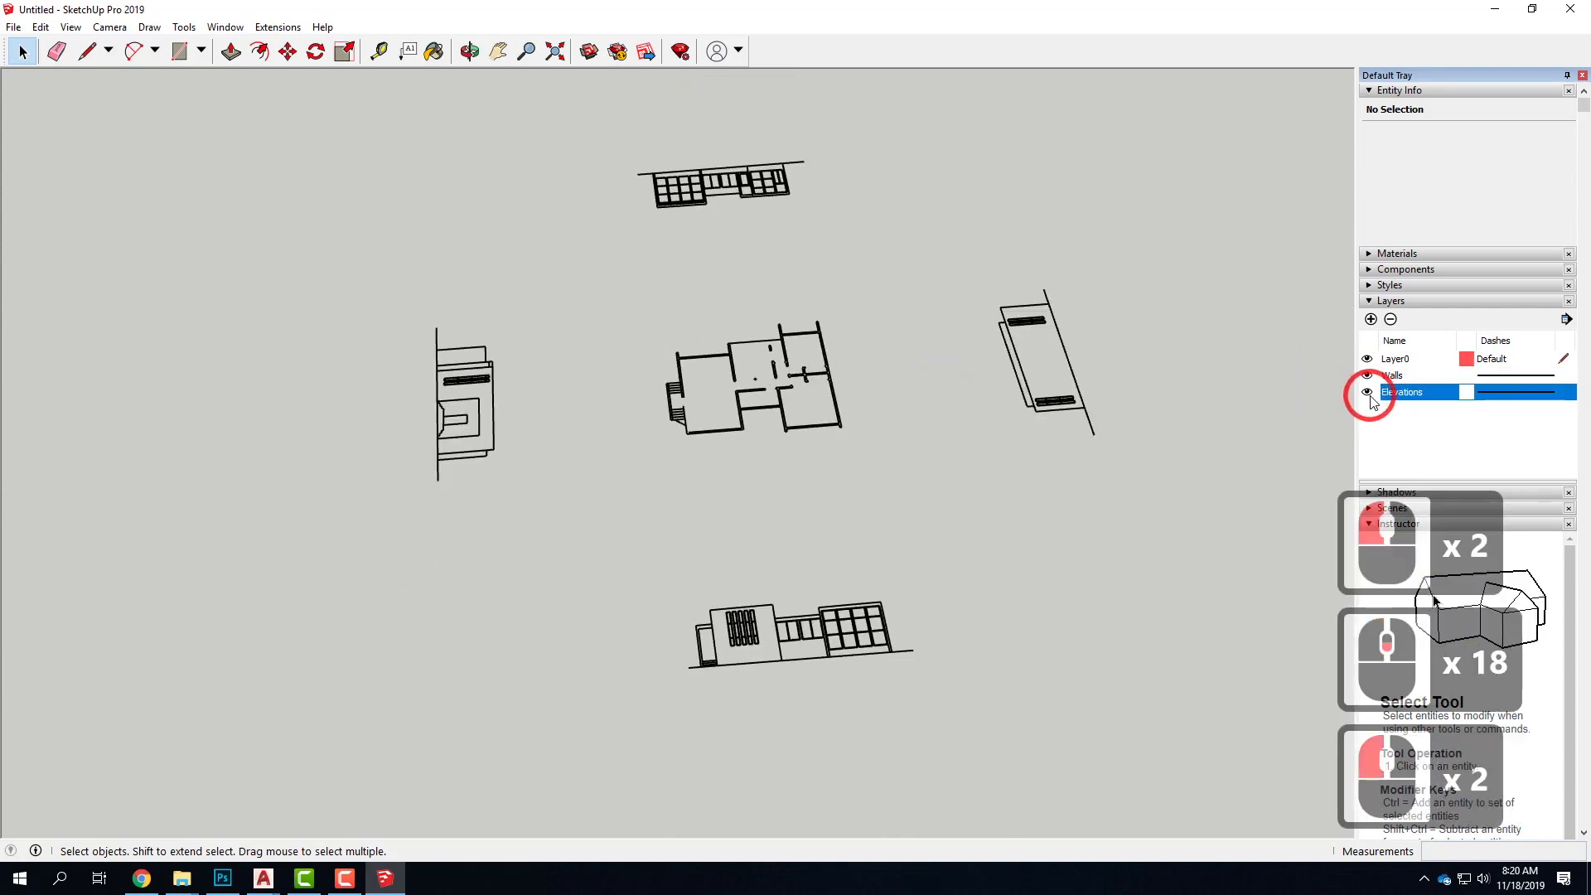
Delete all segments of the diagonal line between the exterior stairs and the outer wall of the floor plan
scroll(719, 396, up, 17)
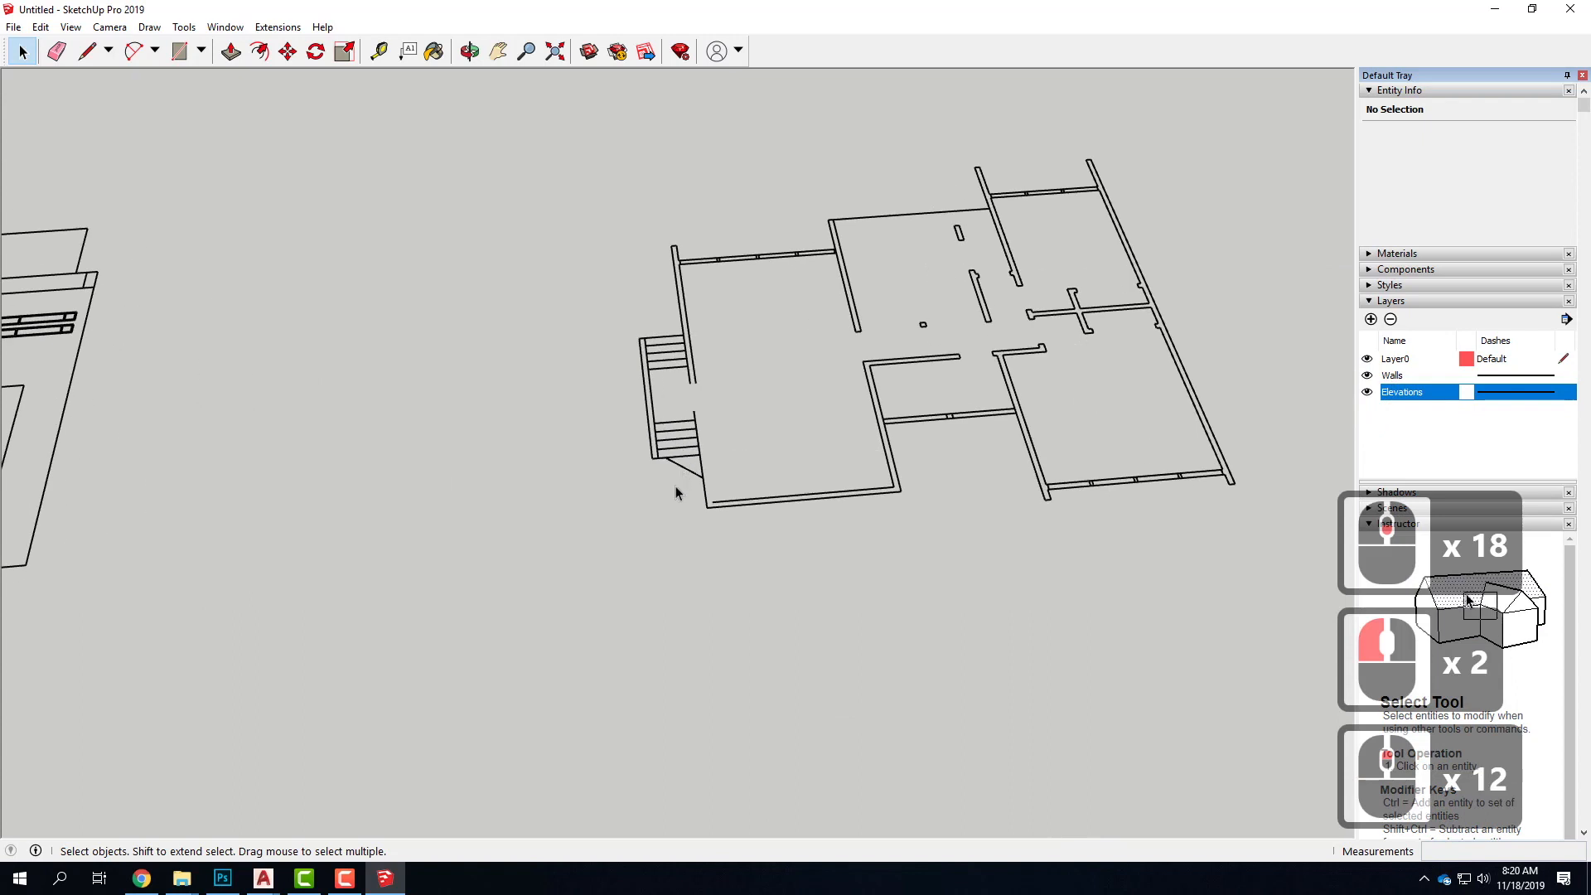
click(666, 443)
key(Delete)
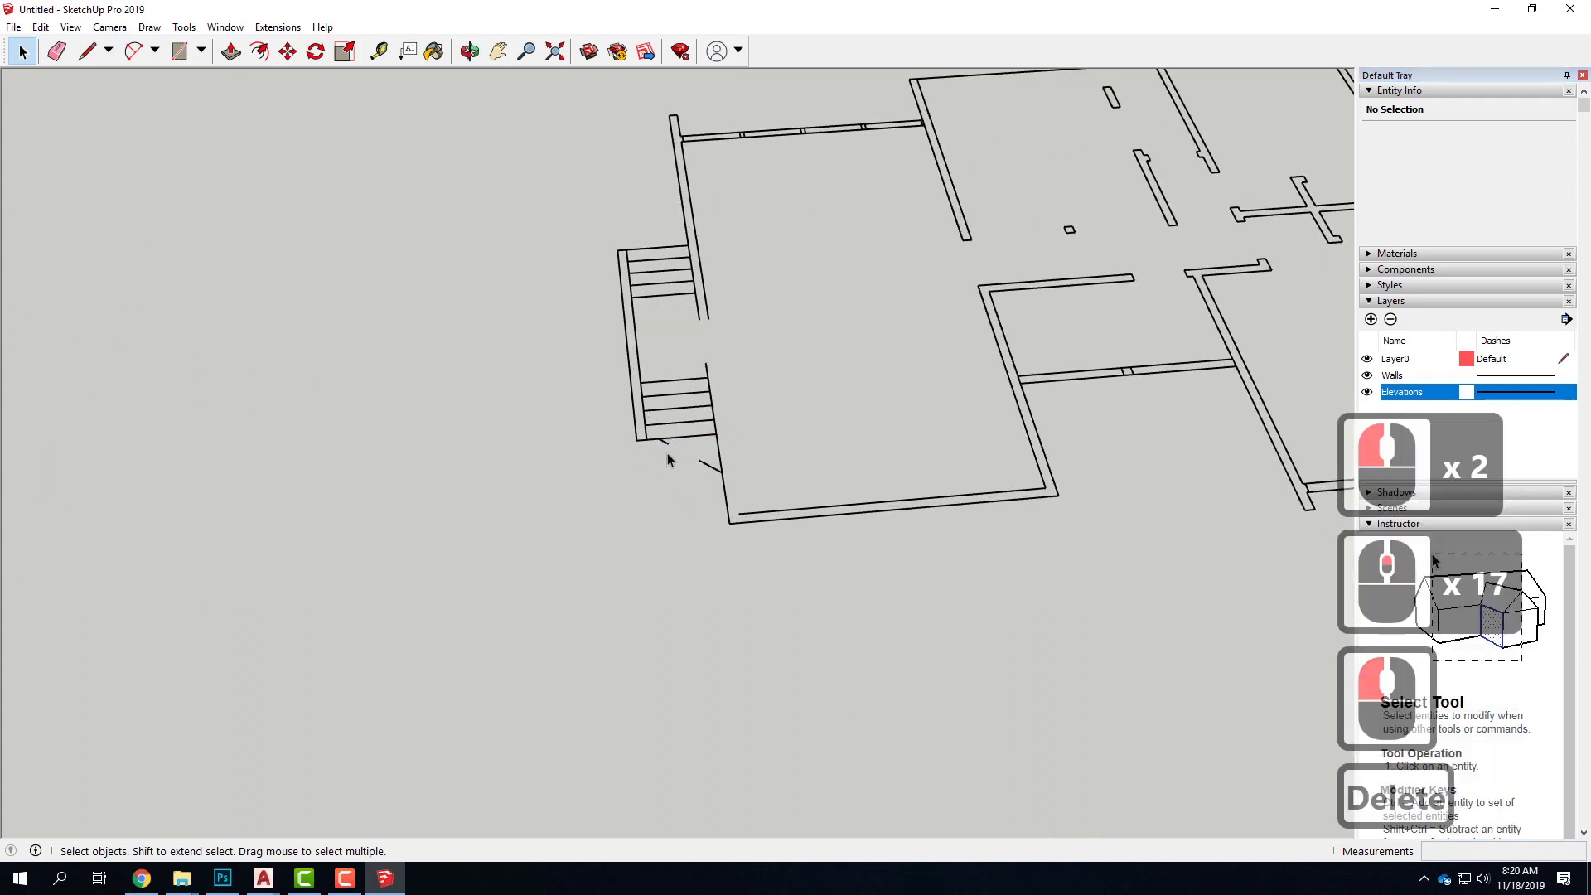
scroll(659, 439, up, 6)
scroll(656, 432, up, 5)
drag(638, 401, 696, 470)
key(Delete)
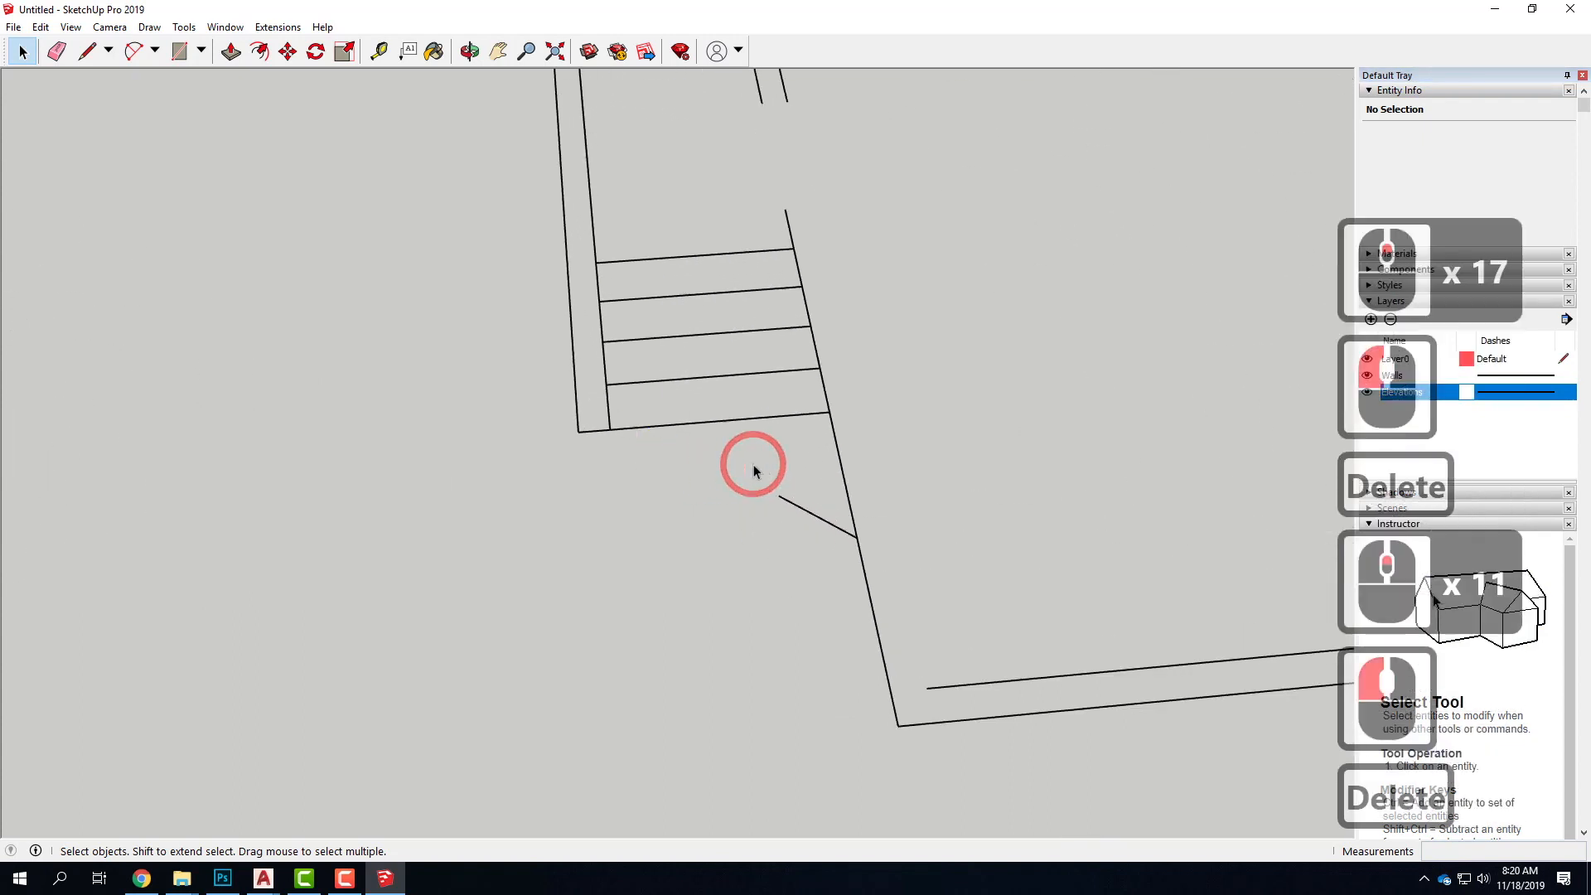
drag(894, 589, 895, 589)
key(Delete)
scroll(623, 598, down, 17)
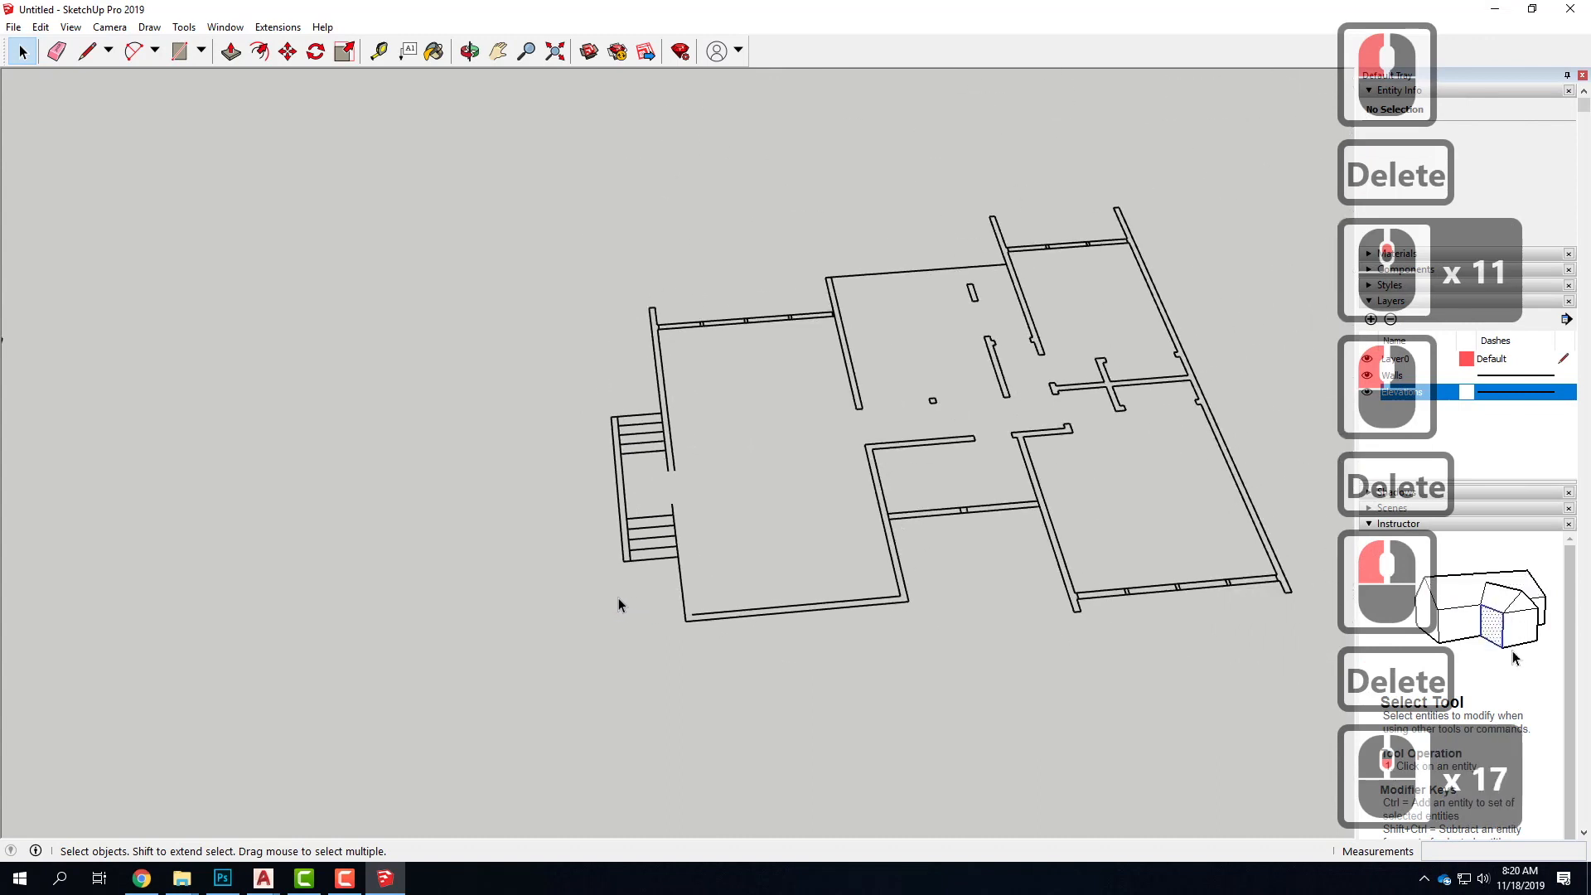
scroll(565, 580, down, 11)
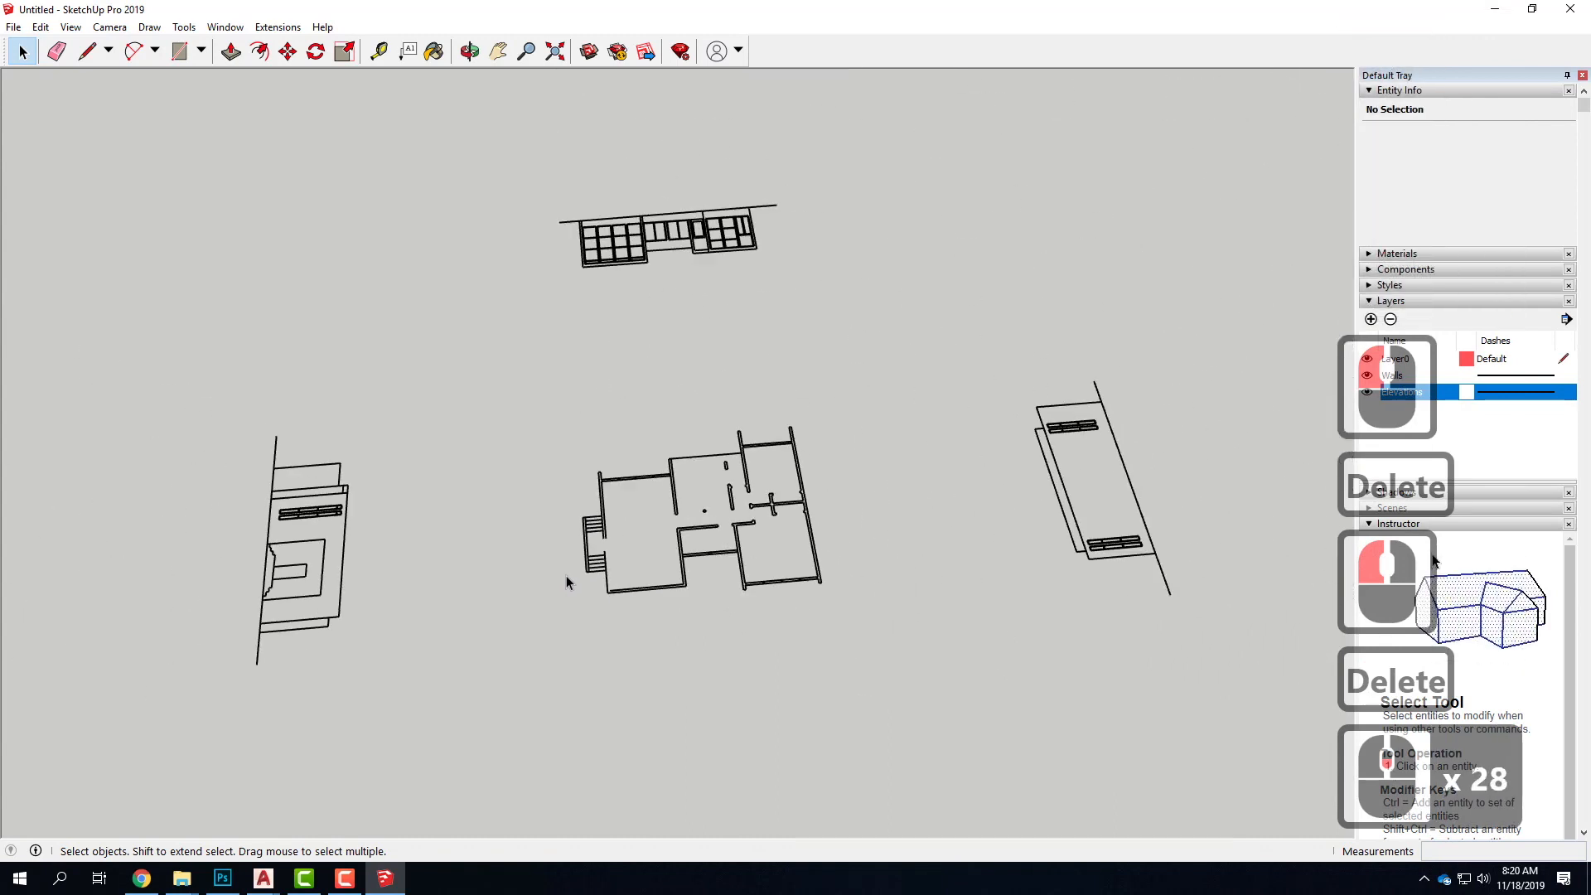
Move the entire drawing, floor plan and all four elevations, close to the axes' origin
scroll(524, 258, down, 4)
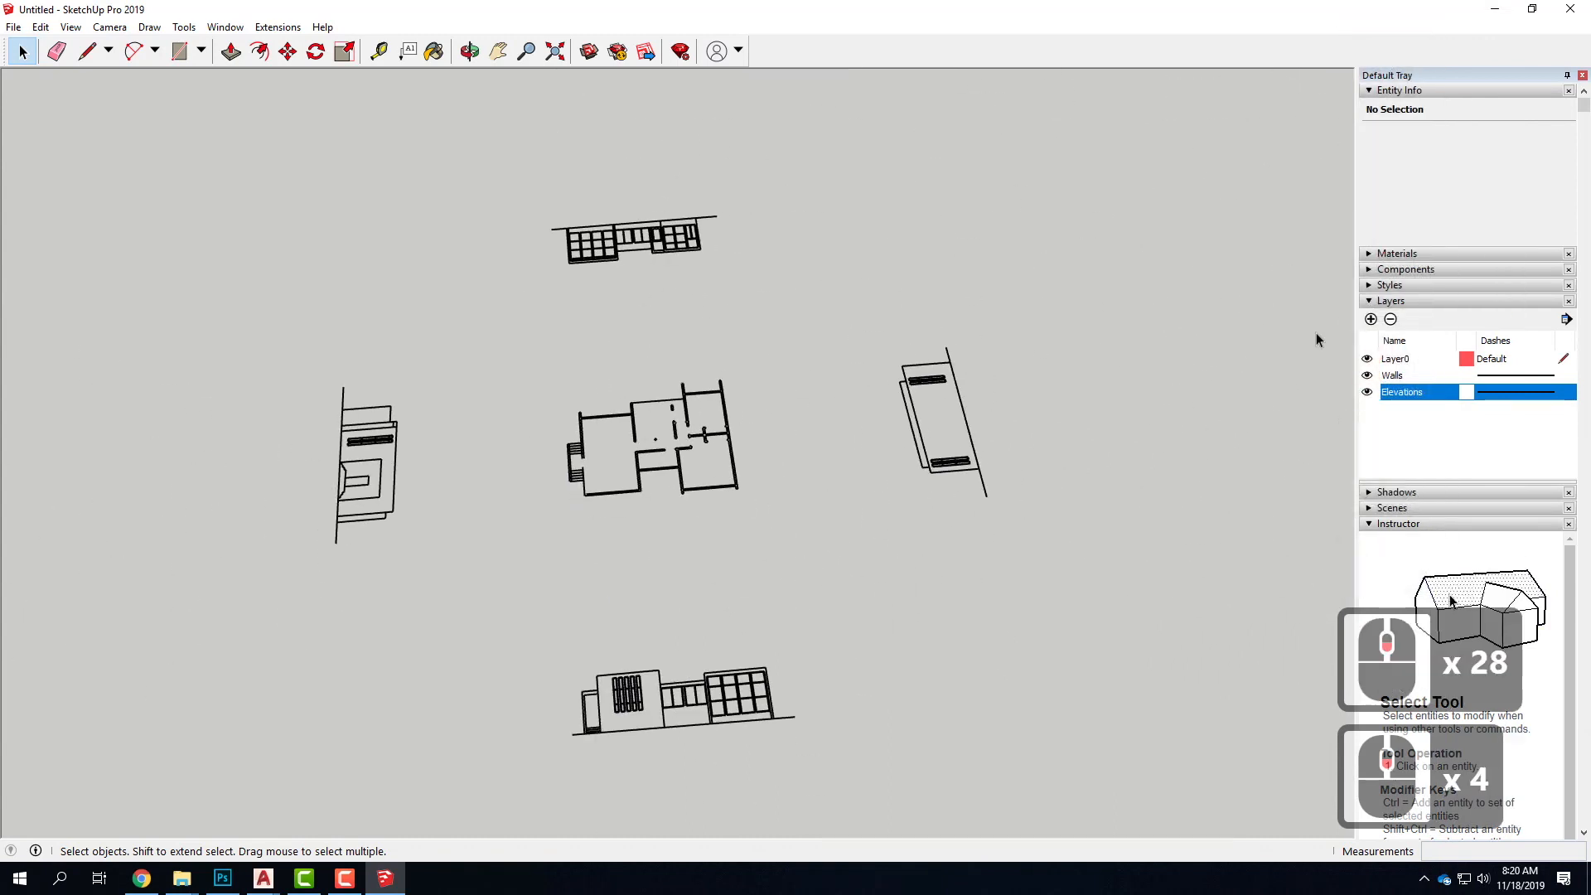
click(1404, 404)
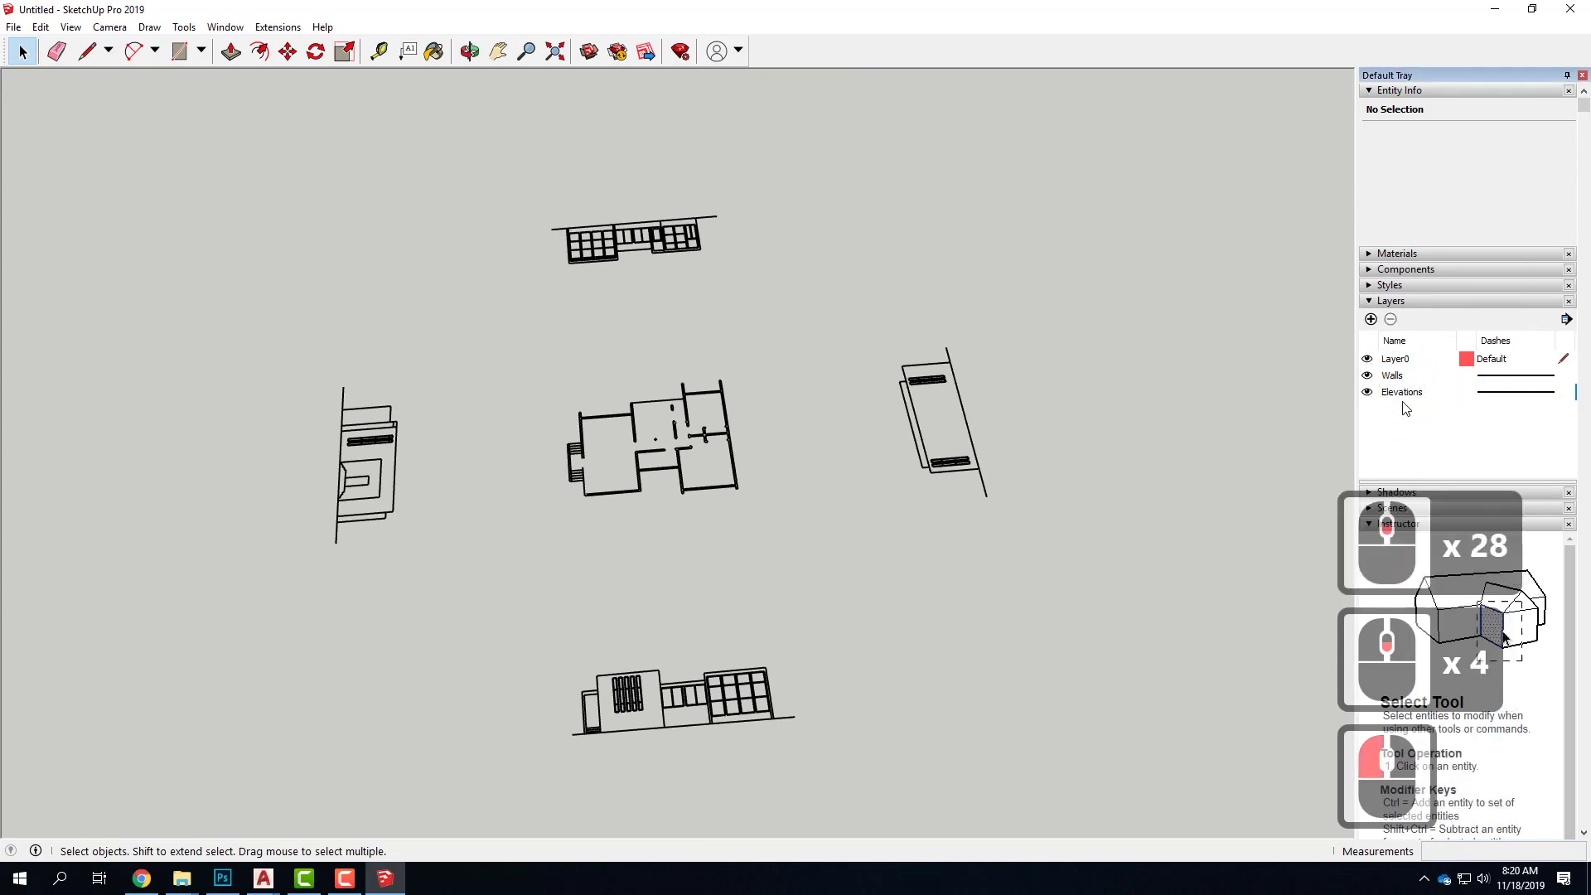
click(1397, 362)
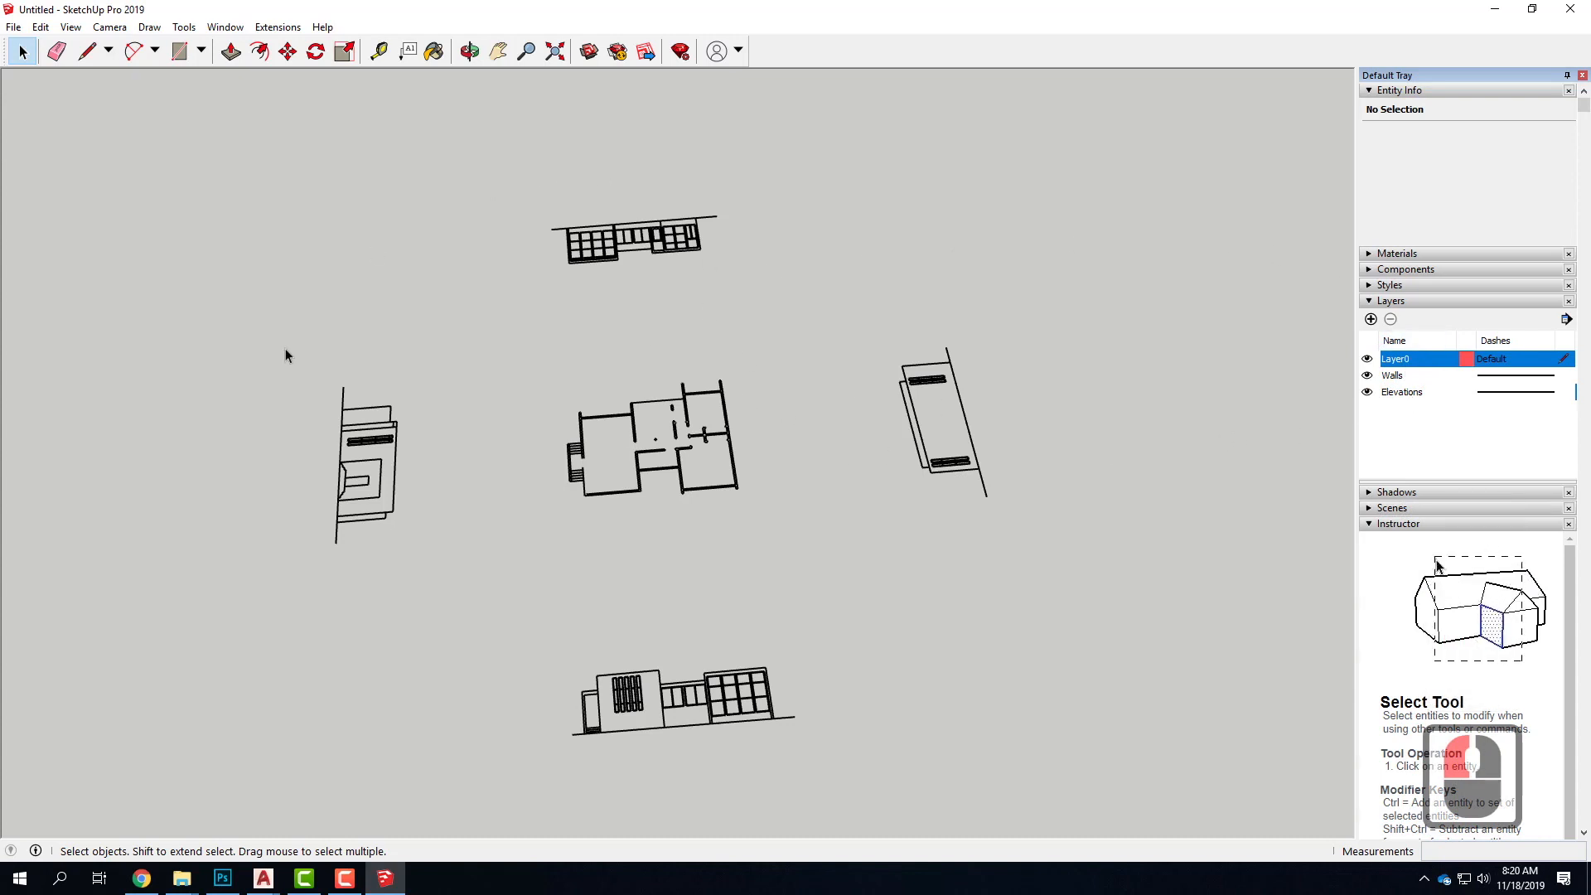
scroll(711, 487, down, 20)
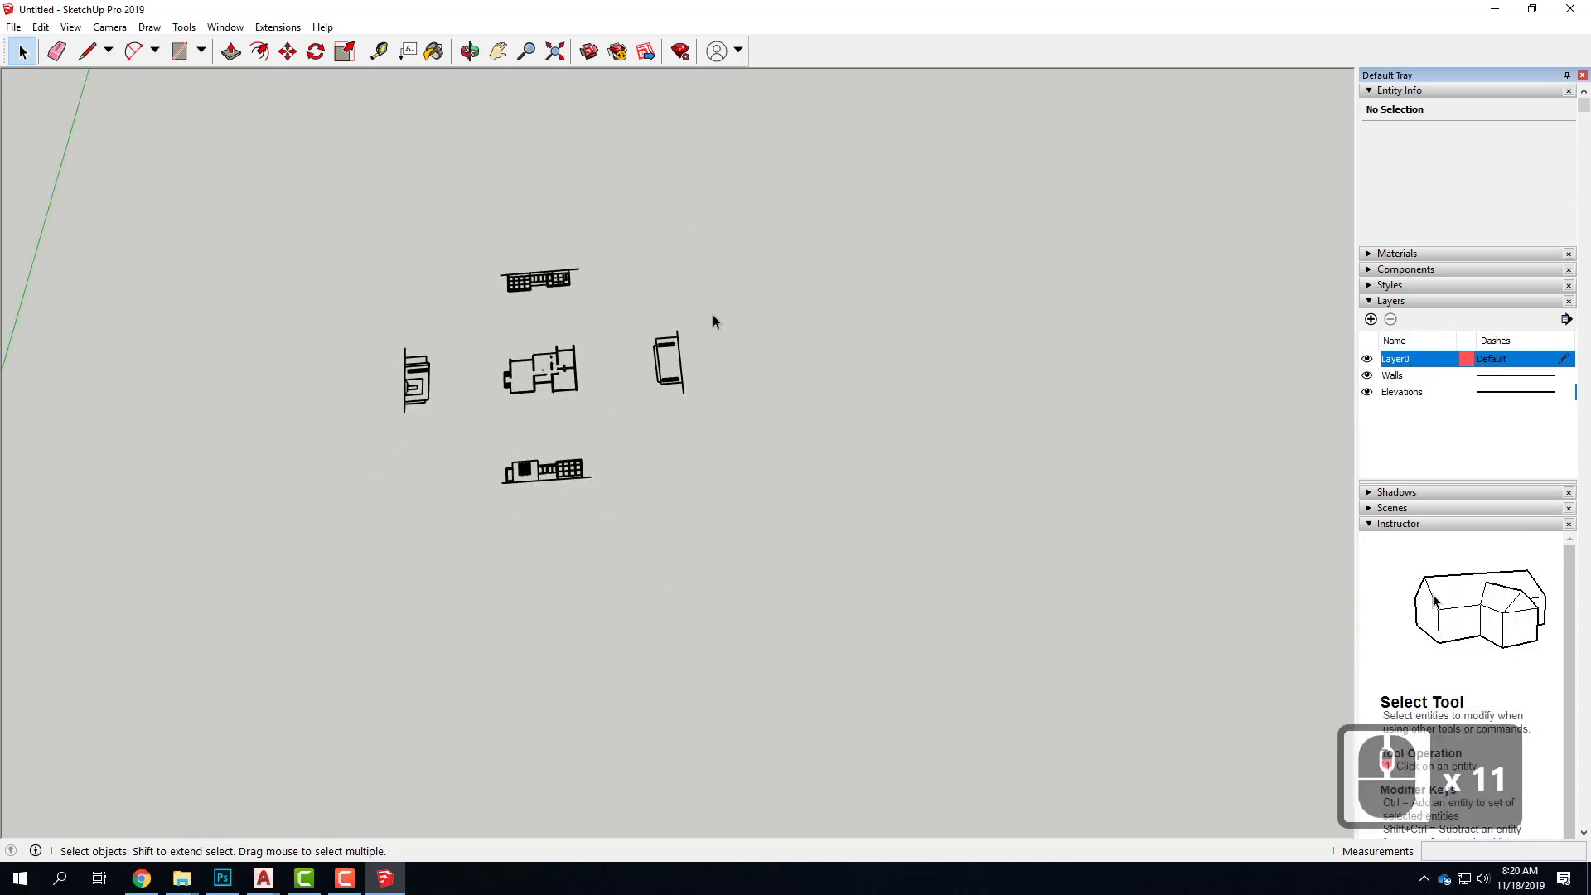
drag(552, 249, 792, 429)
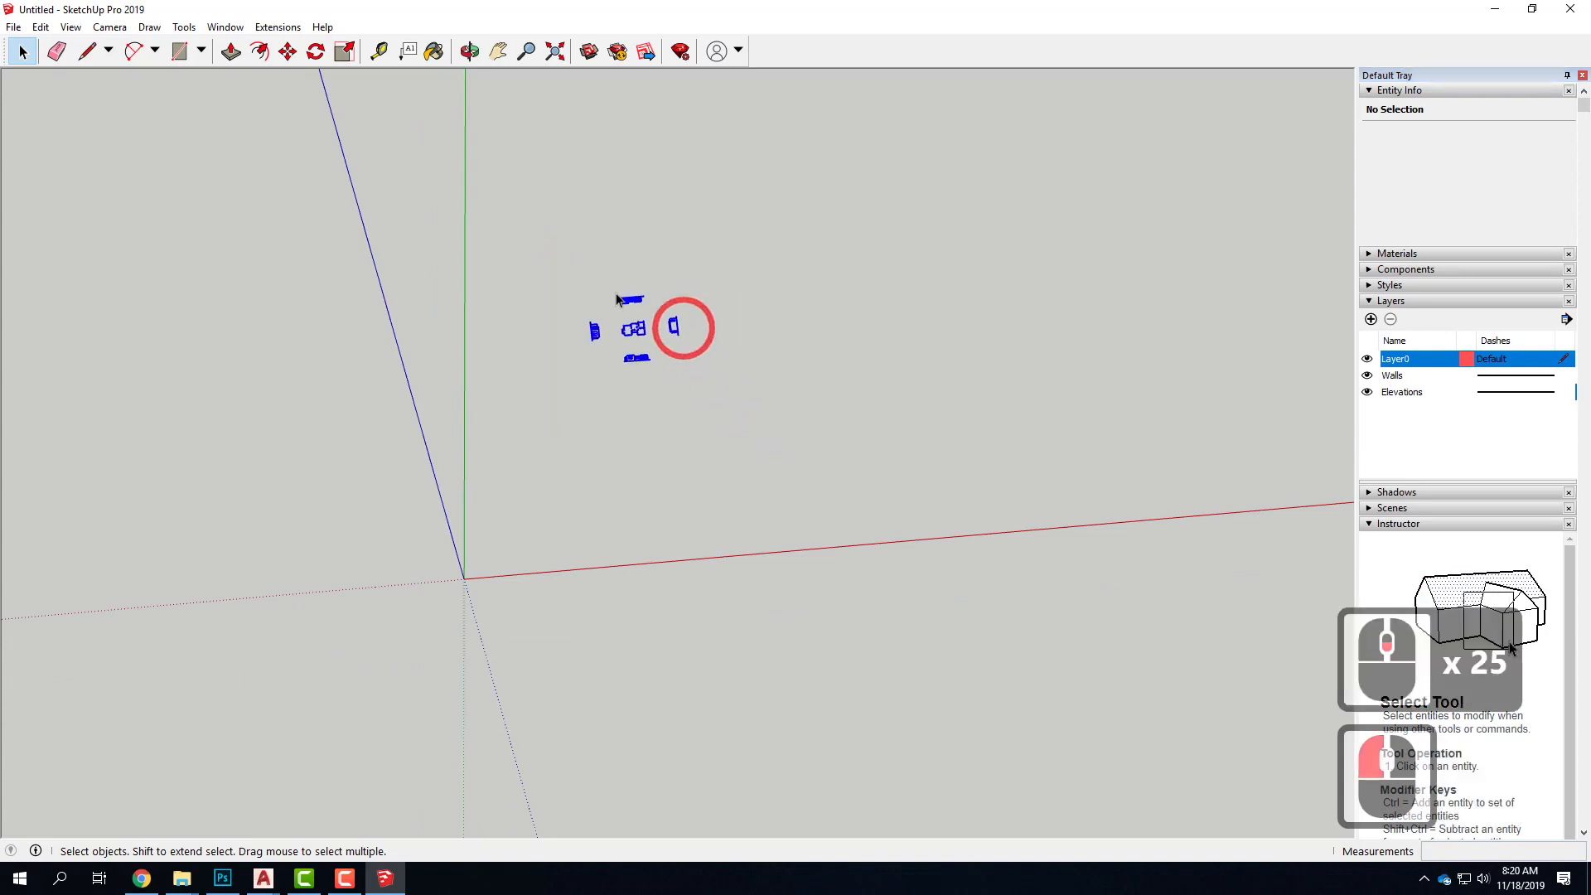
click(286, 53)
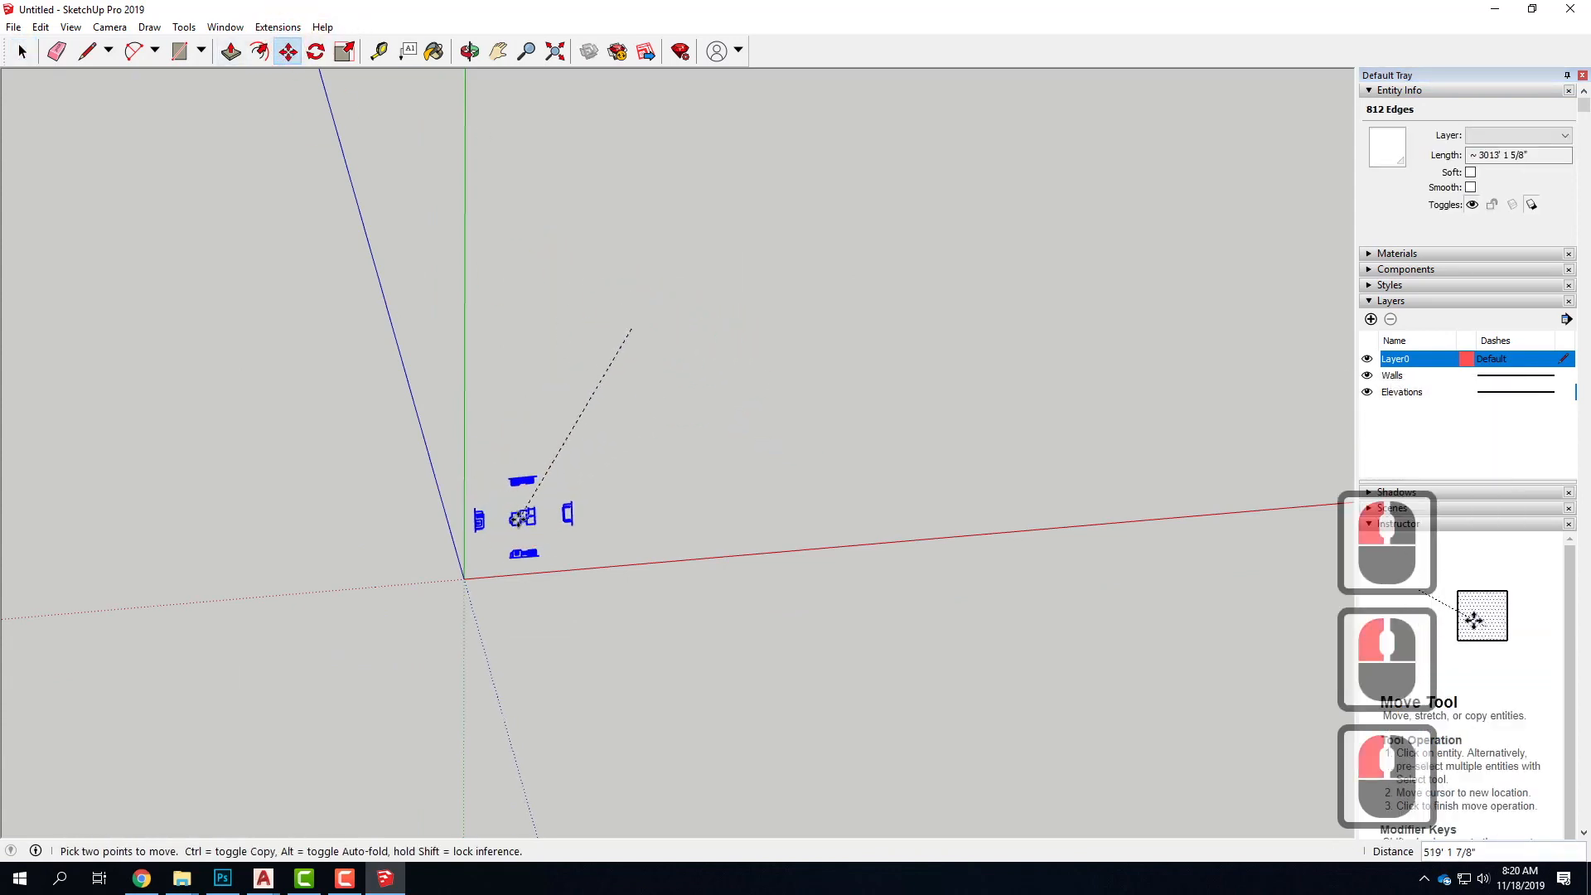
click(479, 523)
scroll(472, 537, up, 19)
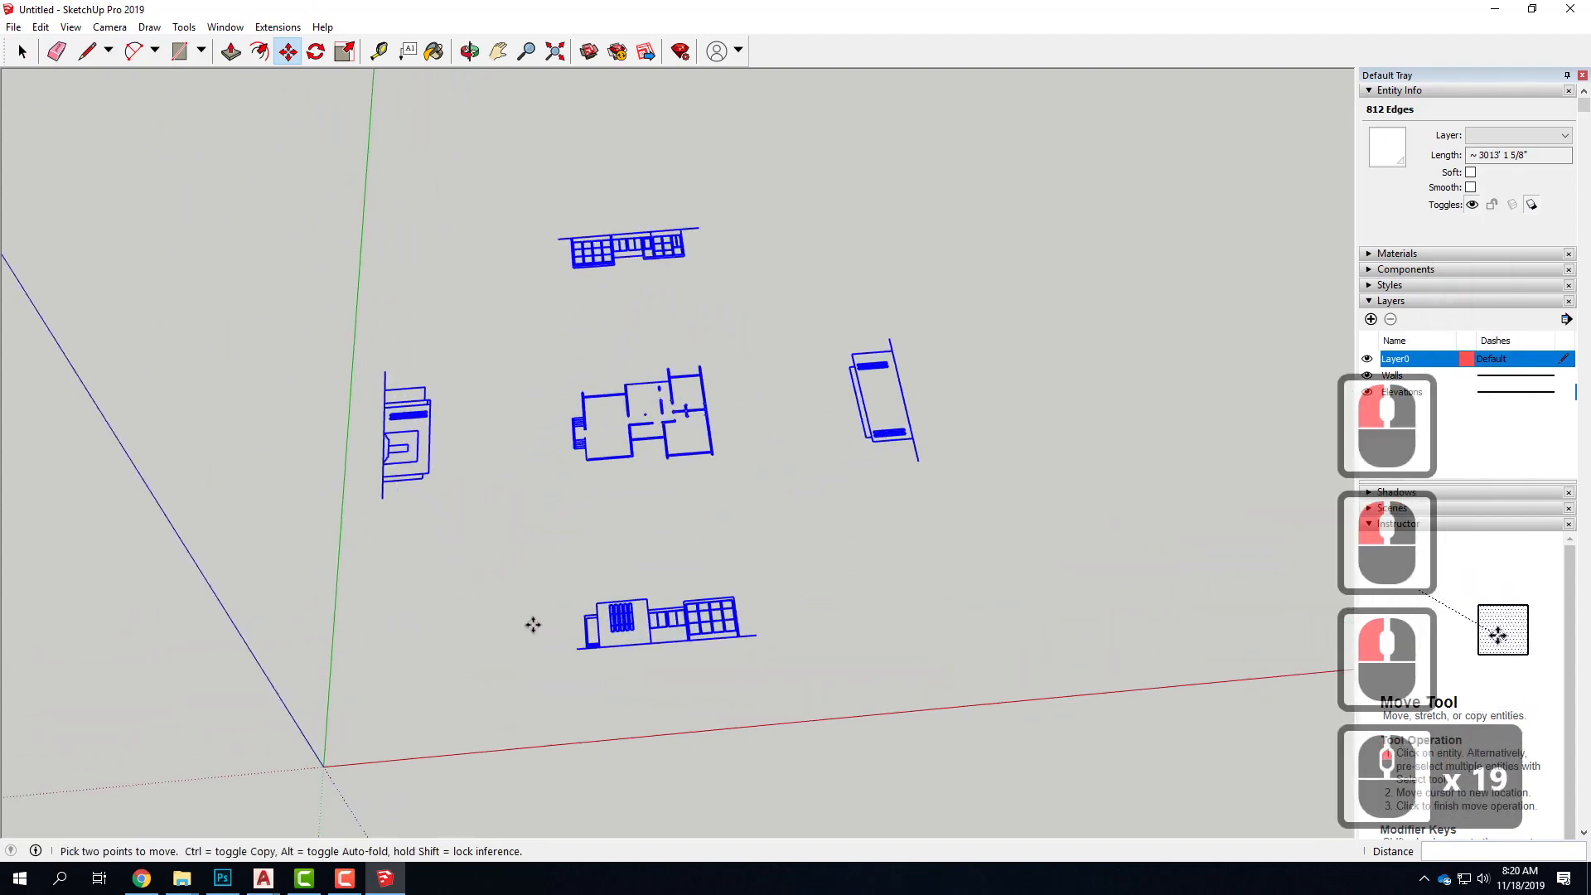
key(Escape)
scroll(630, 497, up, 4)
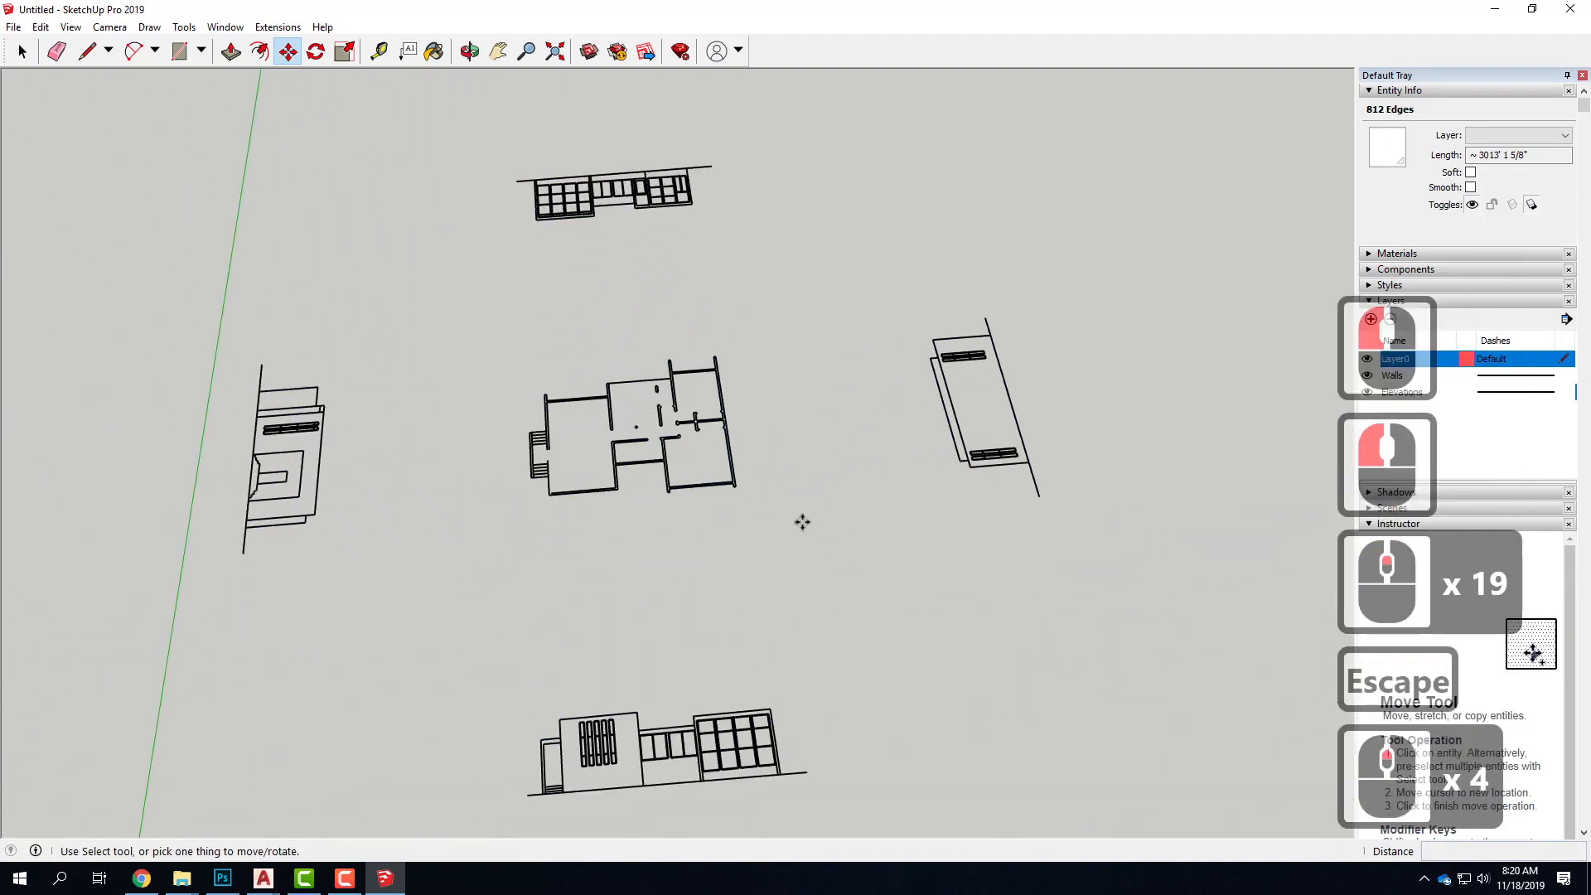
Group all edges of the central floor plan, leaving the elevations out of the selection
scroll(757, 527, down, 5)
scroll(757, 527, down, 1)
middle_drag(923, 525, 738, 536)
scroll(718, 481, up, 11)
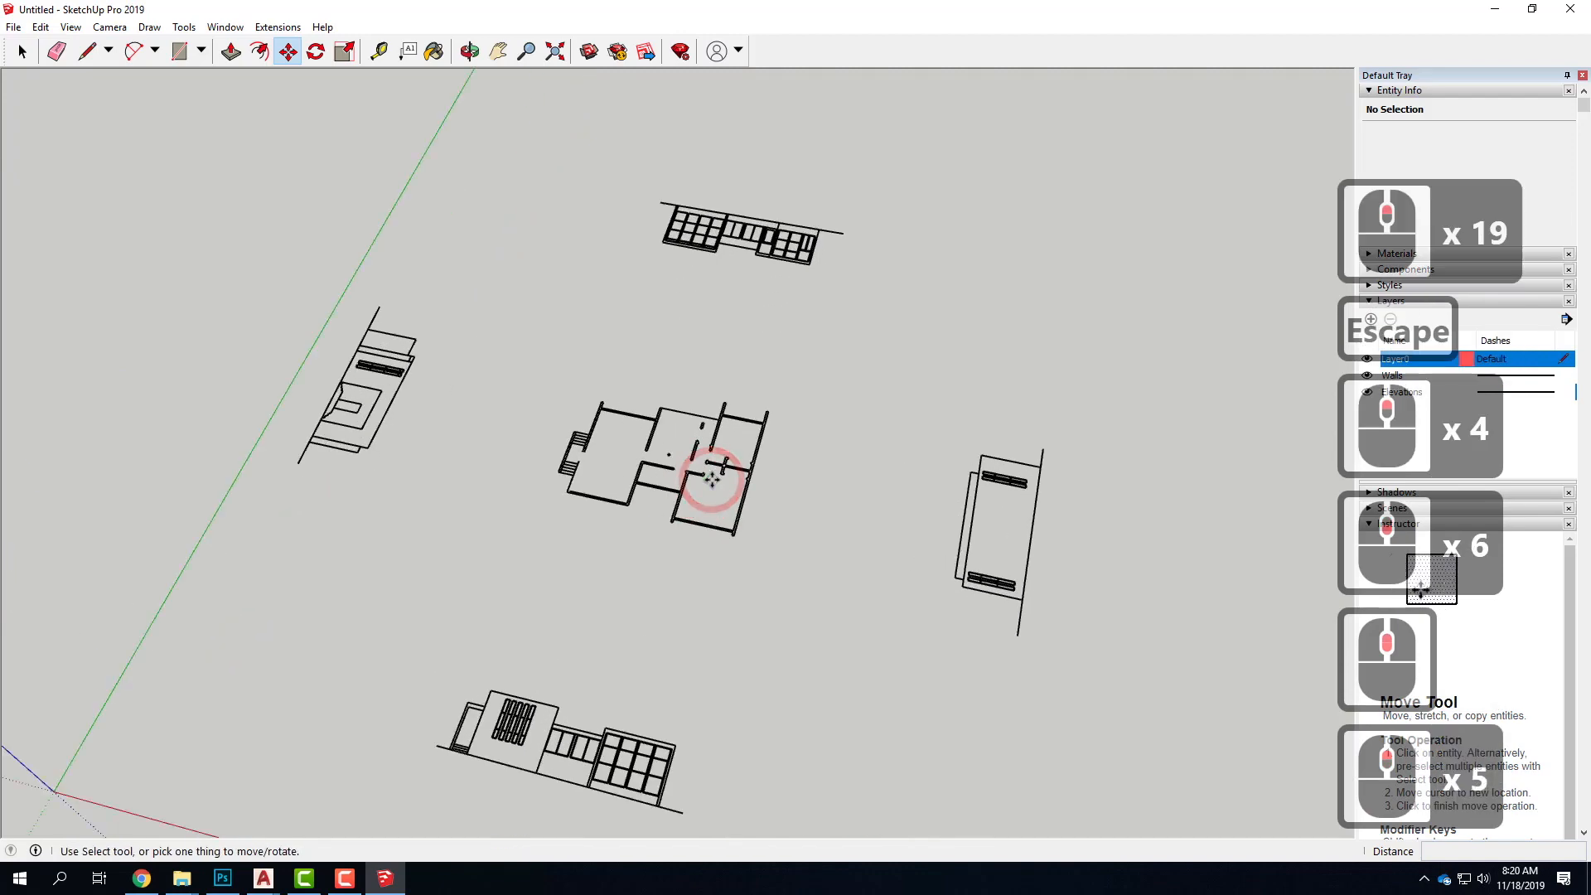
scroll(719, 480, up, 6)
scroll(905, 508, down, 3)
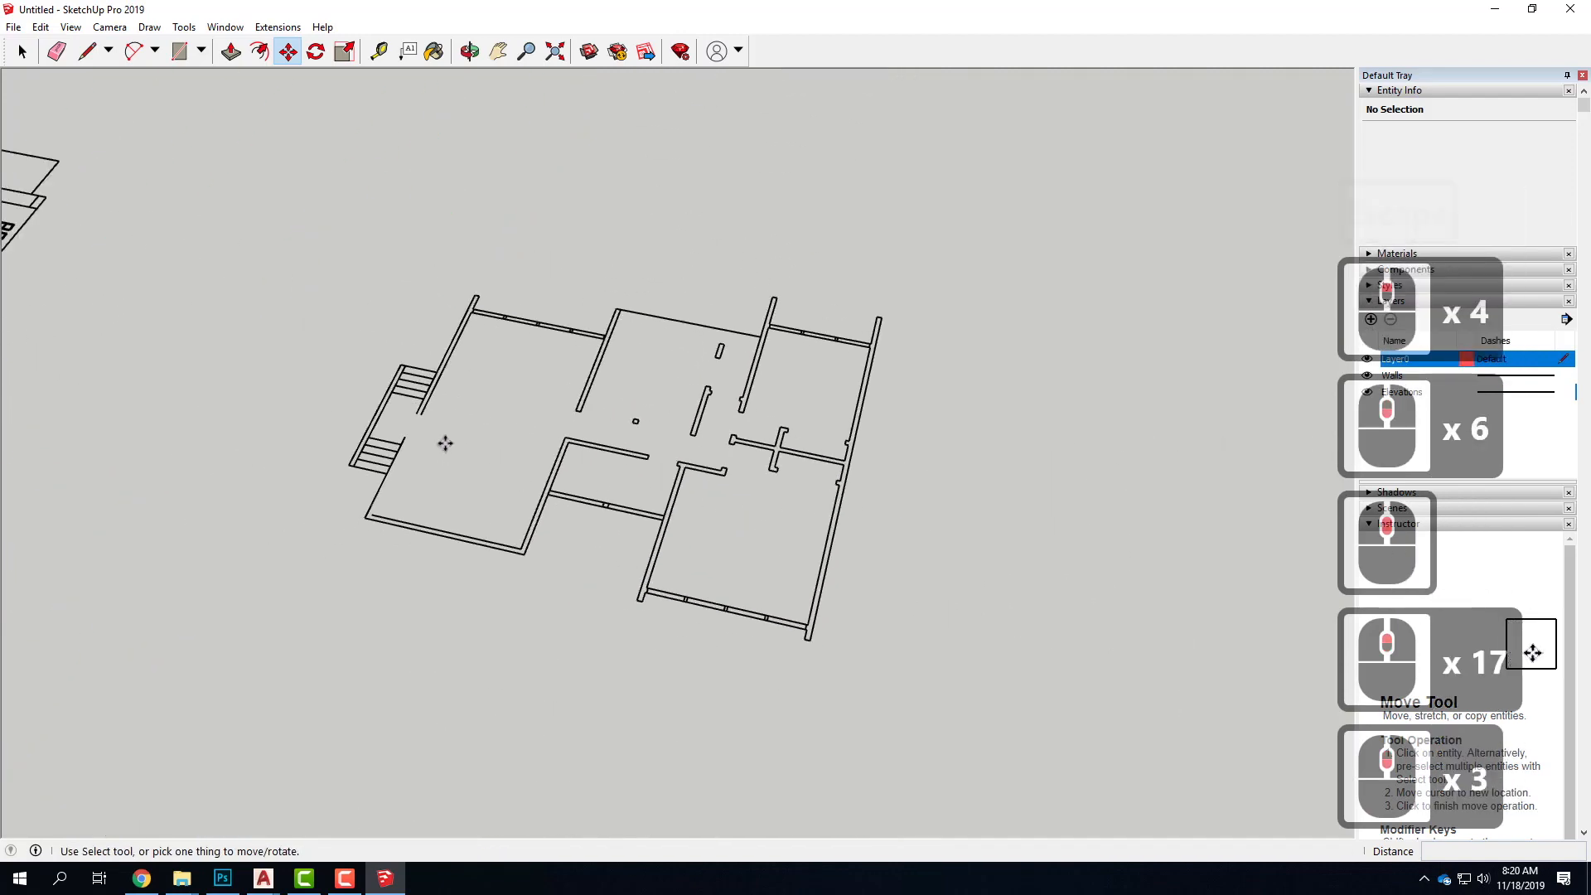
scroll(489, 401, down, 5)
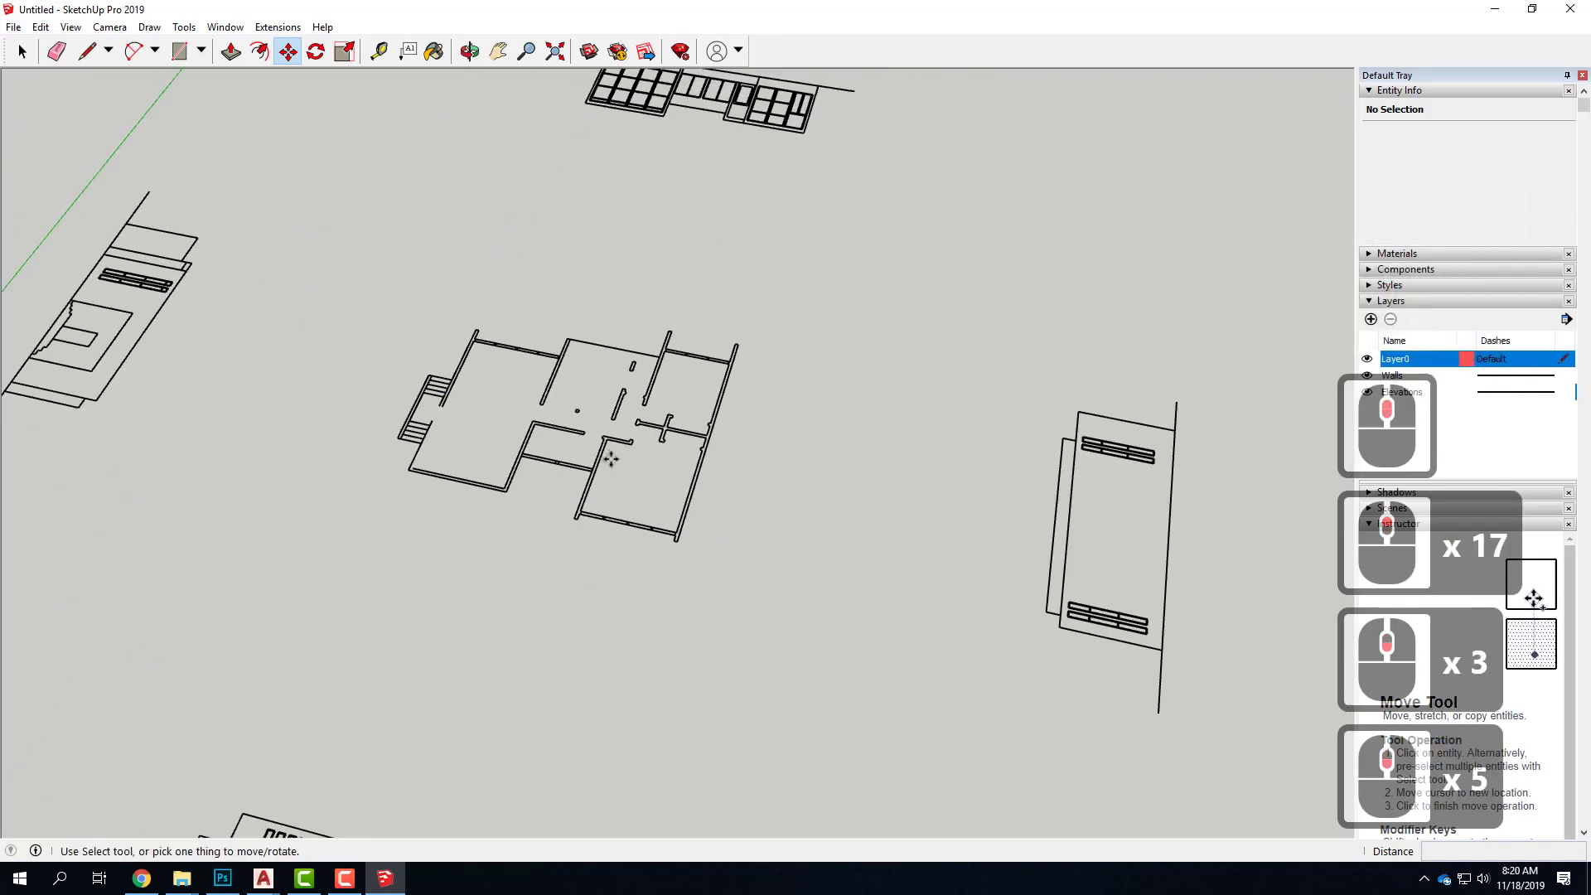
scroll(655, 381, down, 4)
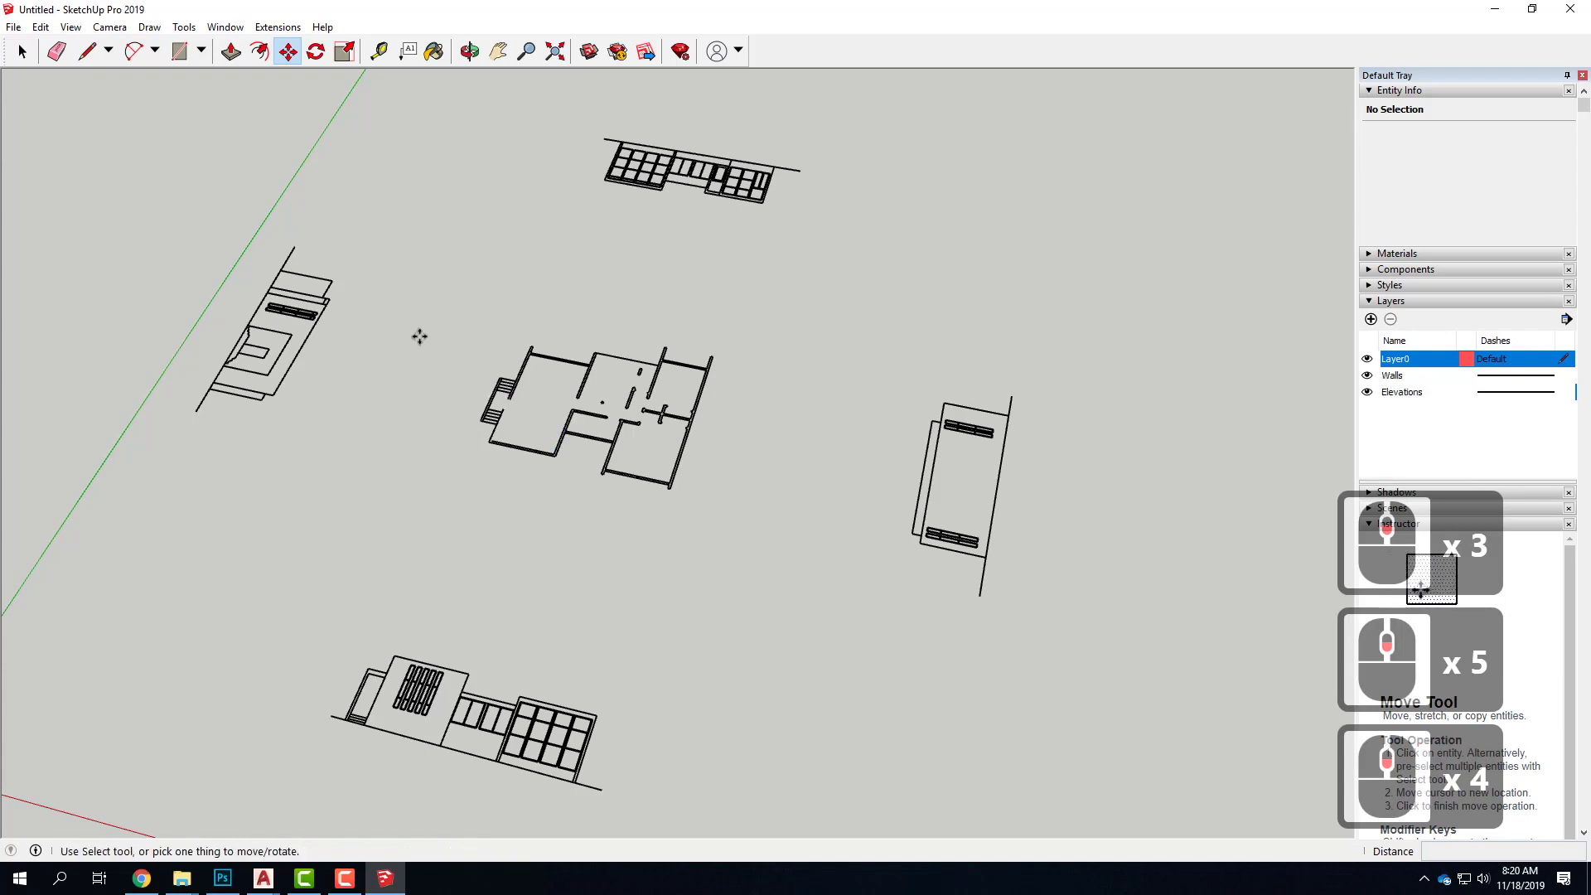
click(21, 53)
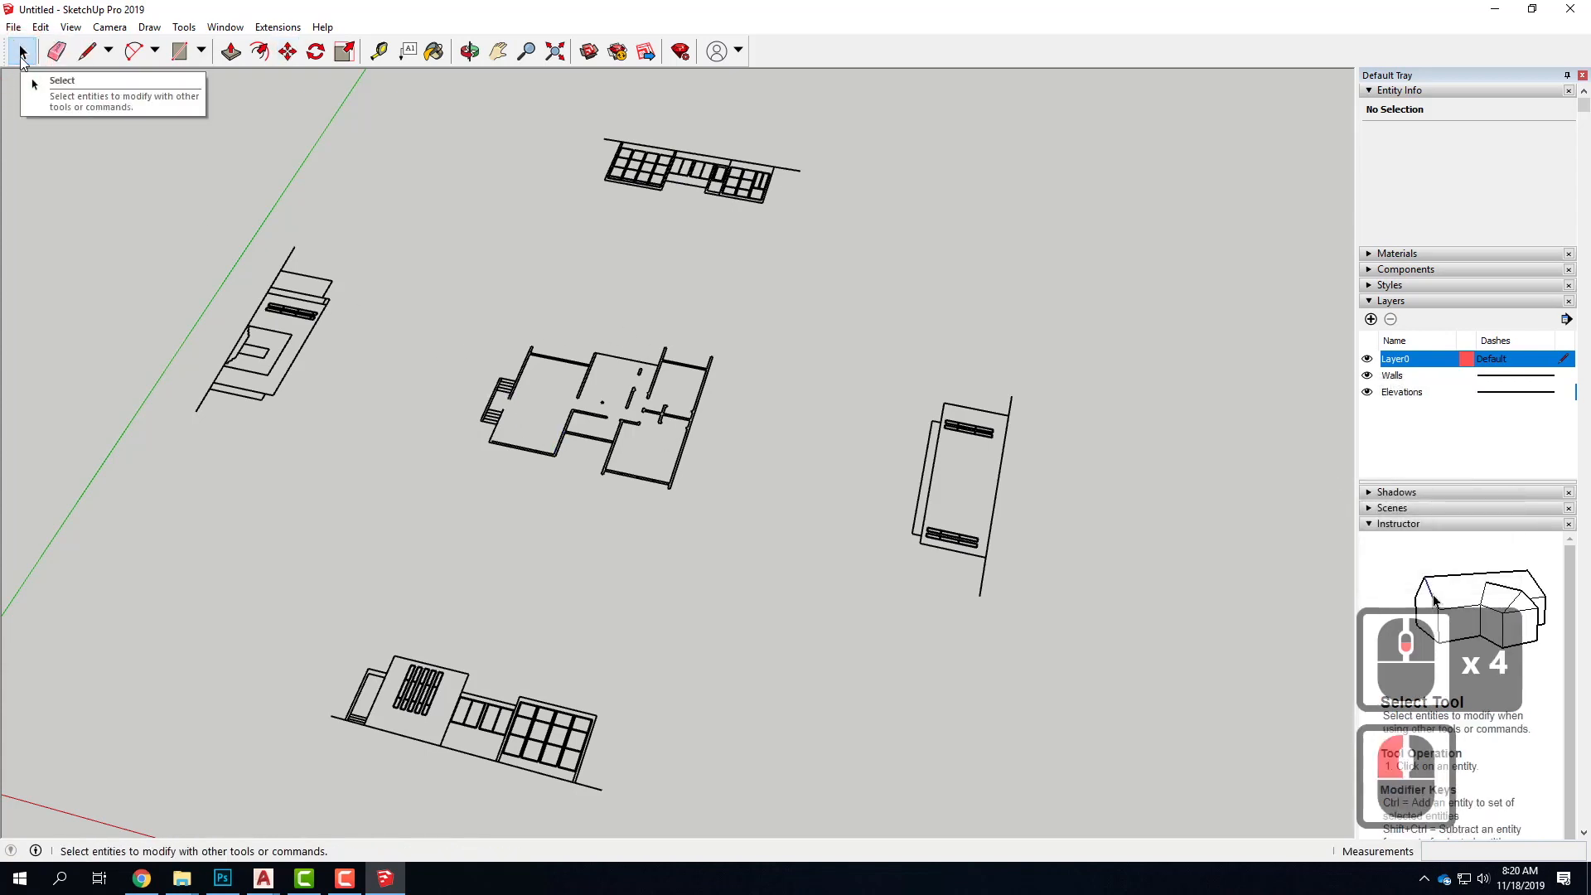
drag(430, 266, 813, 593)
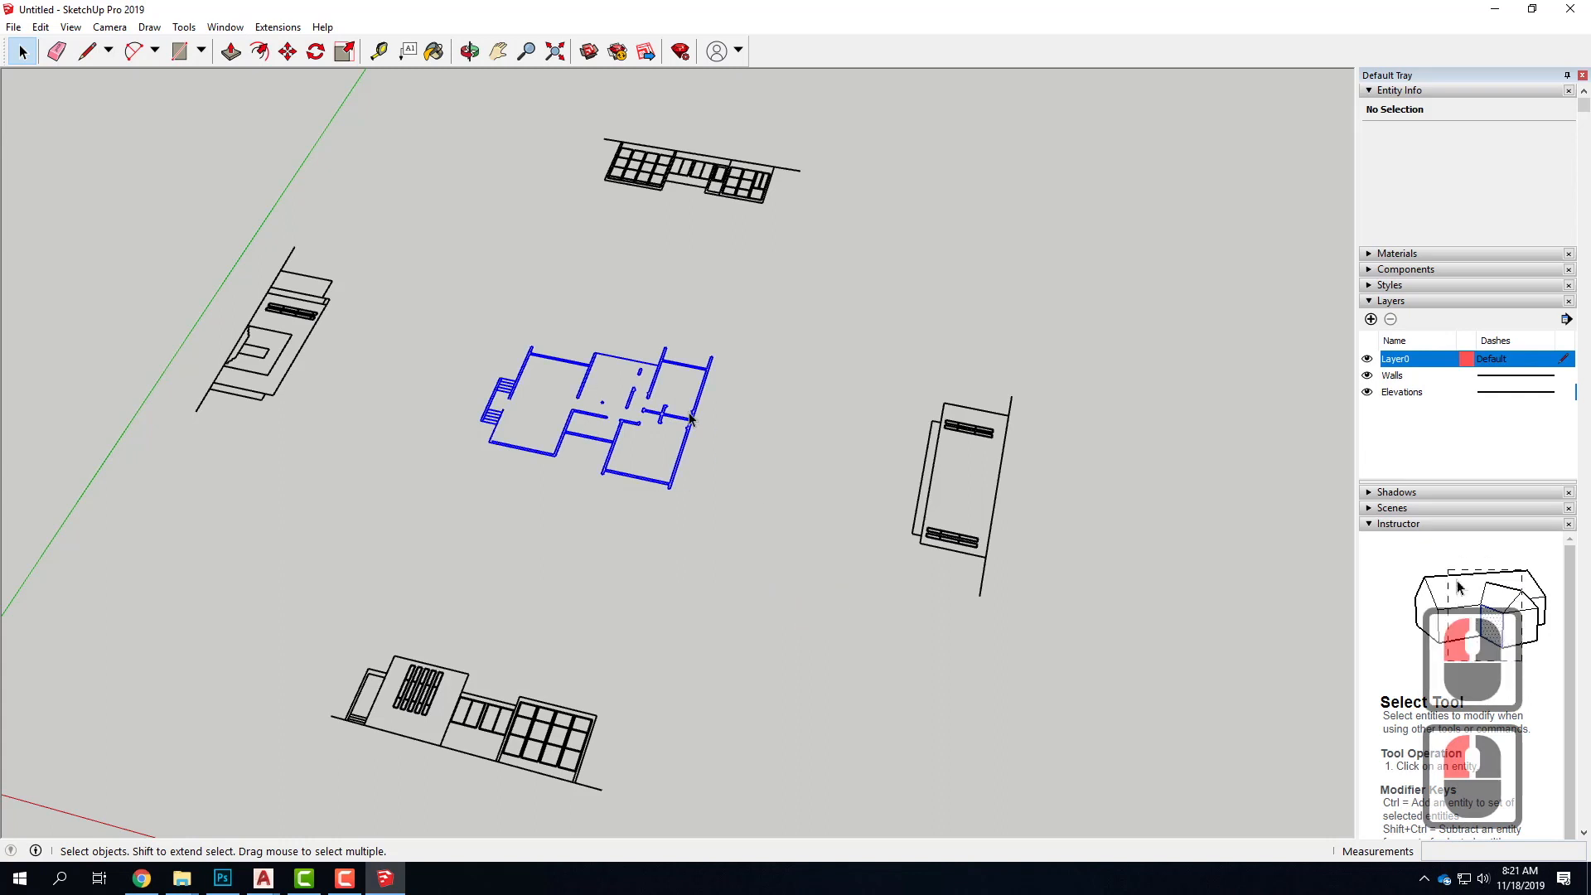
right_click(620, 431)
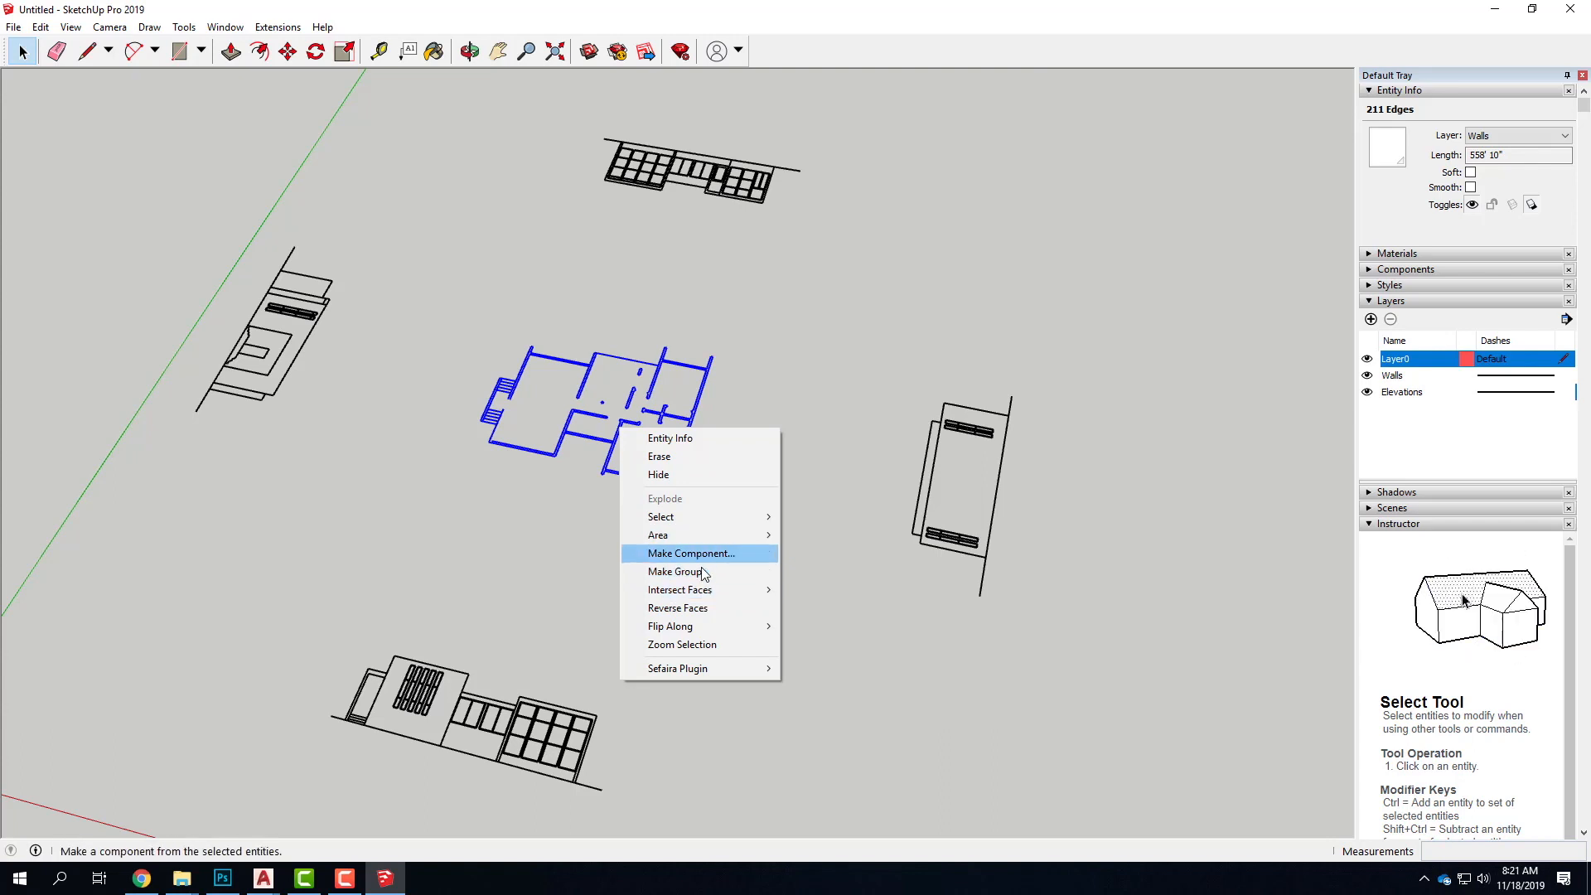
click(703, 570)
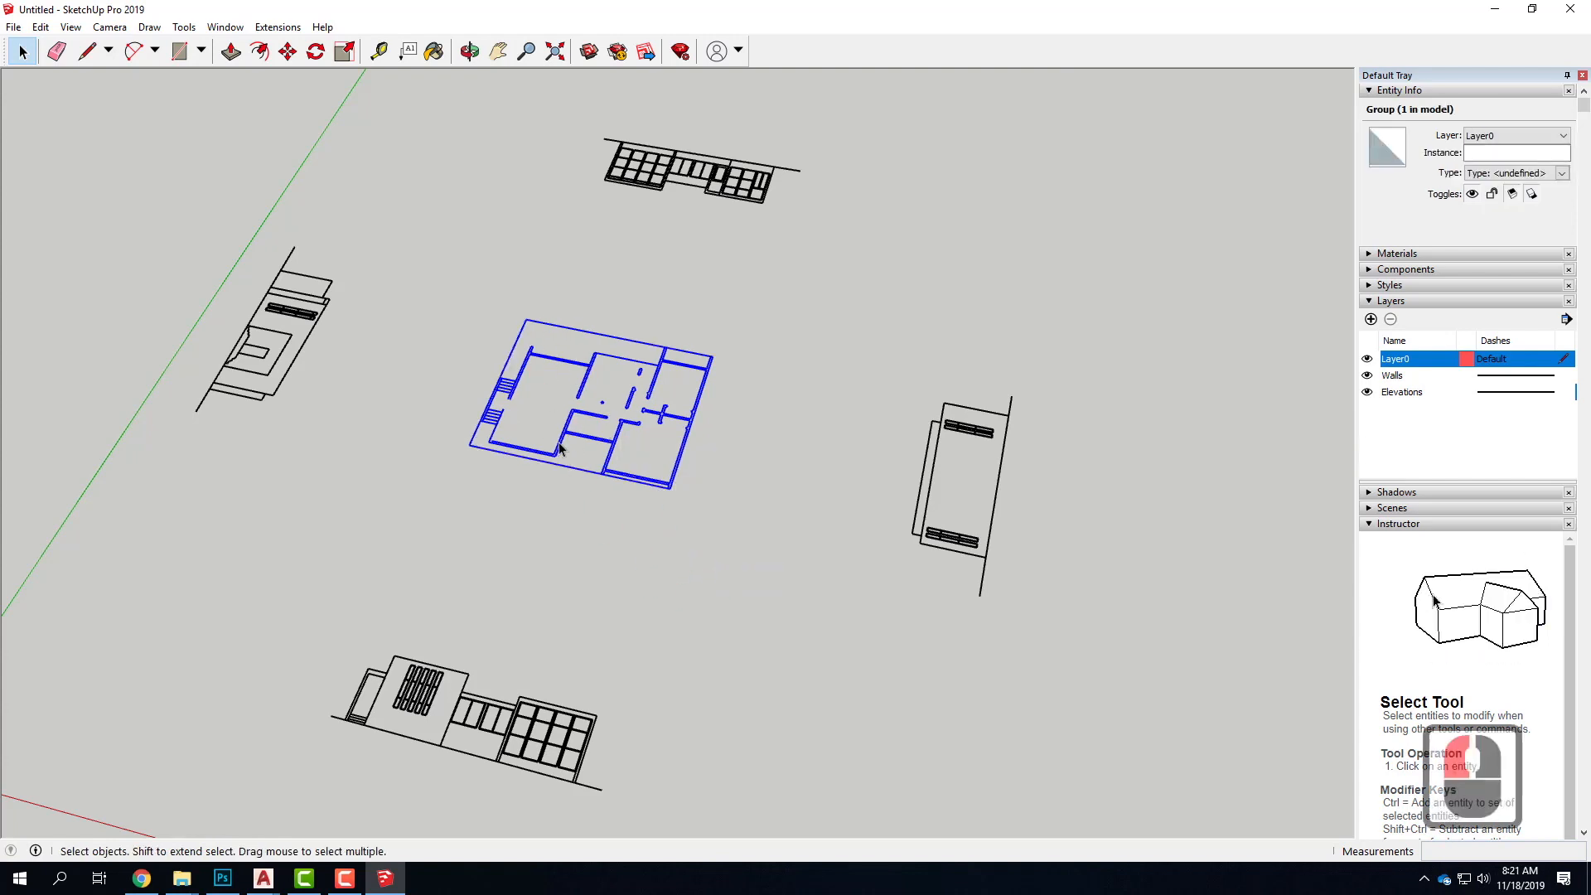
Group all edges of the narrow elevation between the green axis and the floor plan
drag(110, 178, 366, 472)
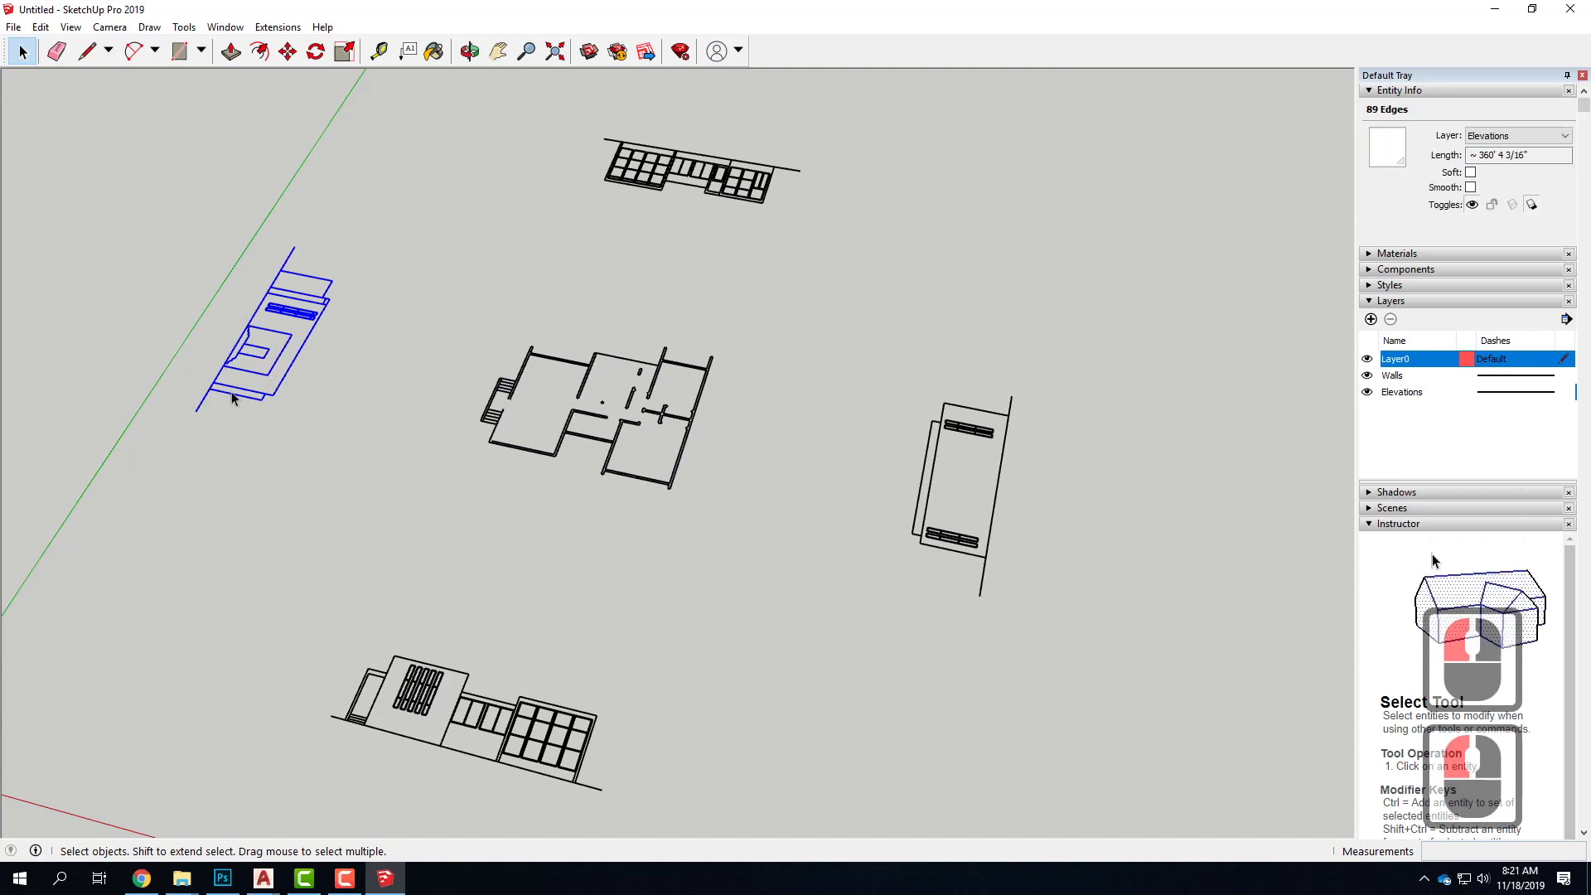
right_click(267, 324)
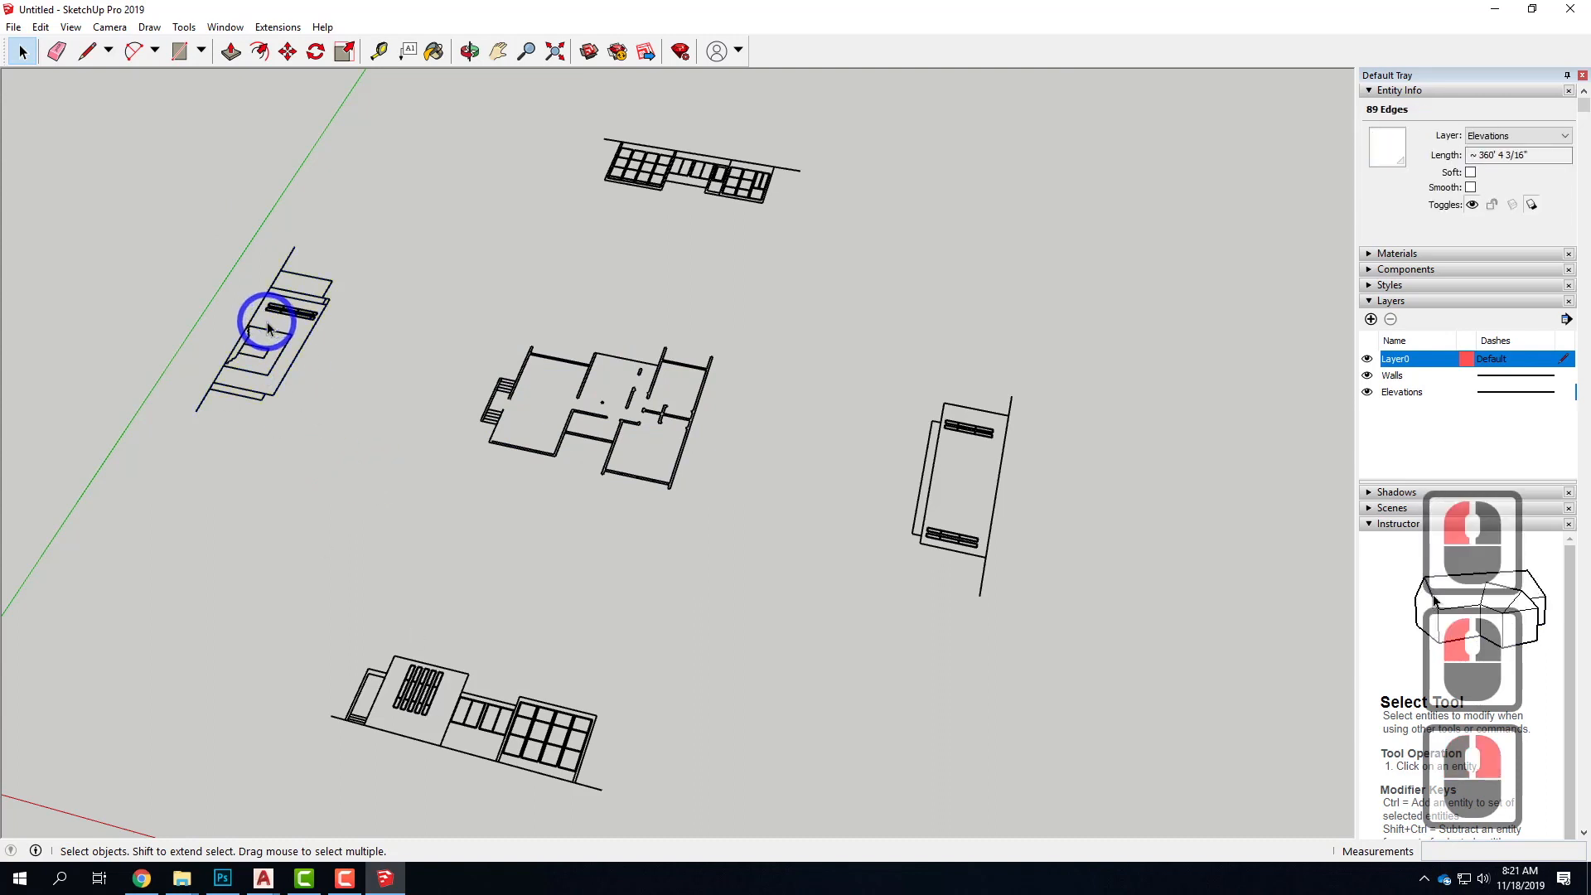
drag(160, 201, 428, 502)
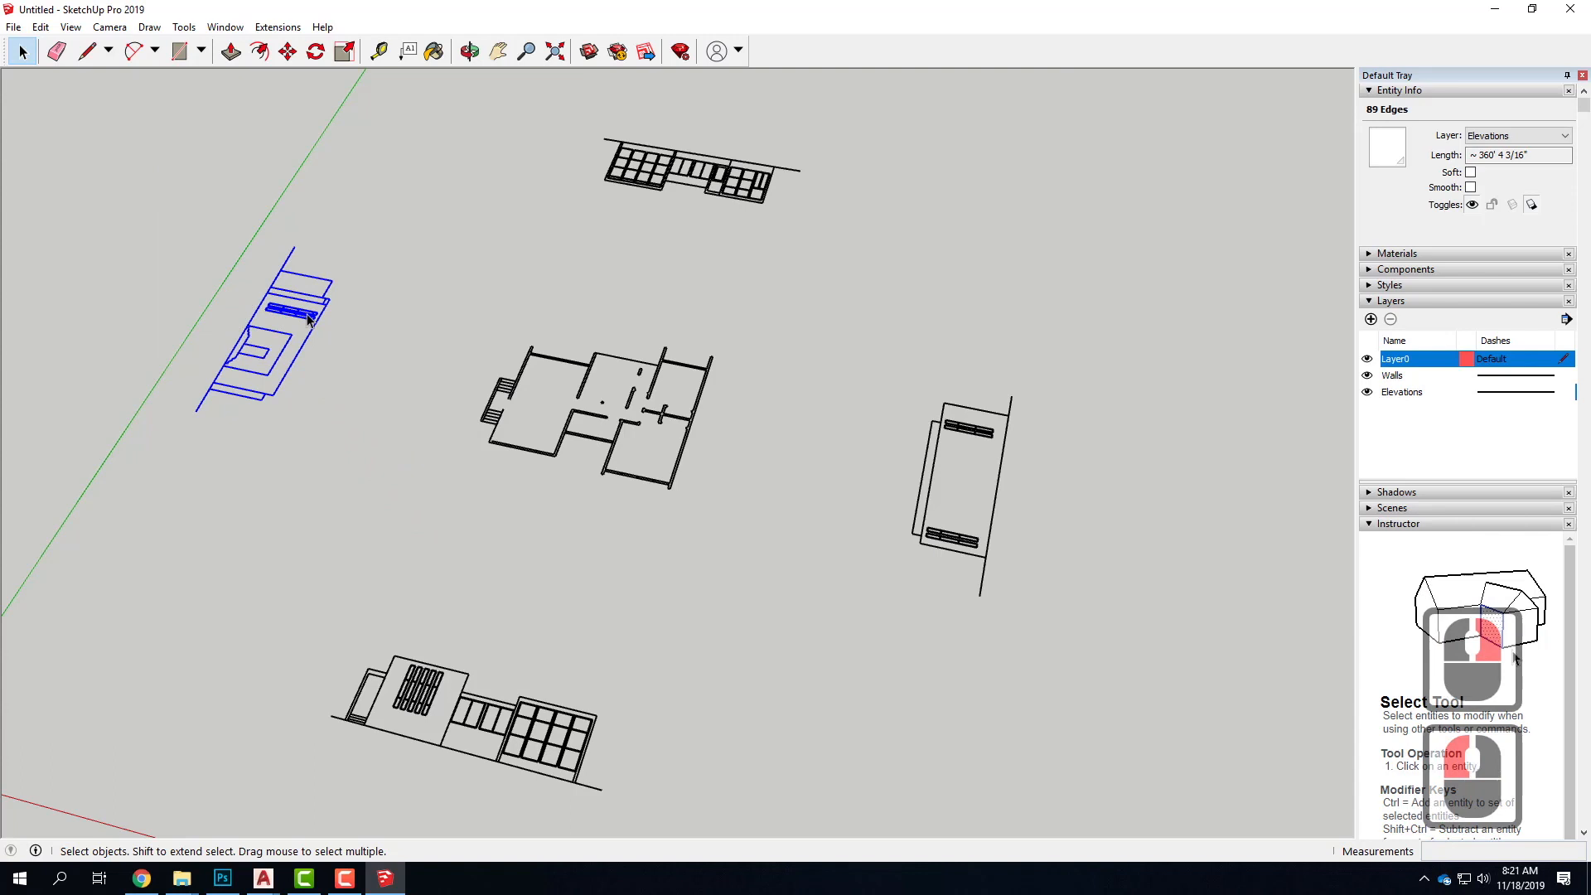
right_click(309, 315)
click(371, 458)
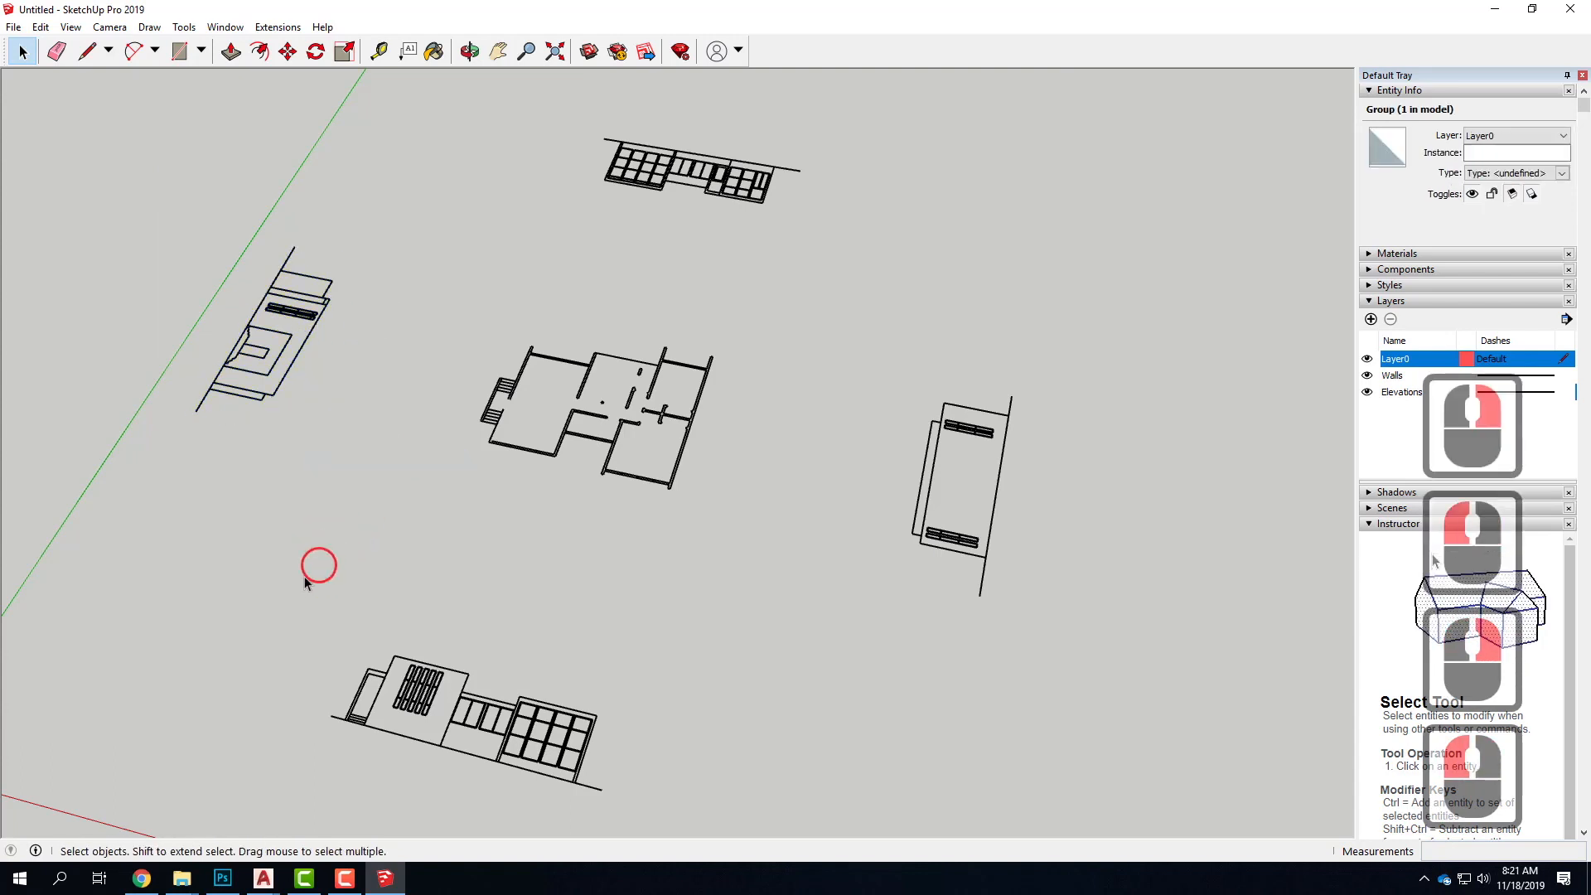
Group all edges of the long elevation in front of the floor plan, nearest the red axis
mouse_move(265, 575)
mouse_down()
mouse_move(687, 837)
mouse_move(665, 810)
mouse_up()
click(530, 744)
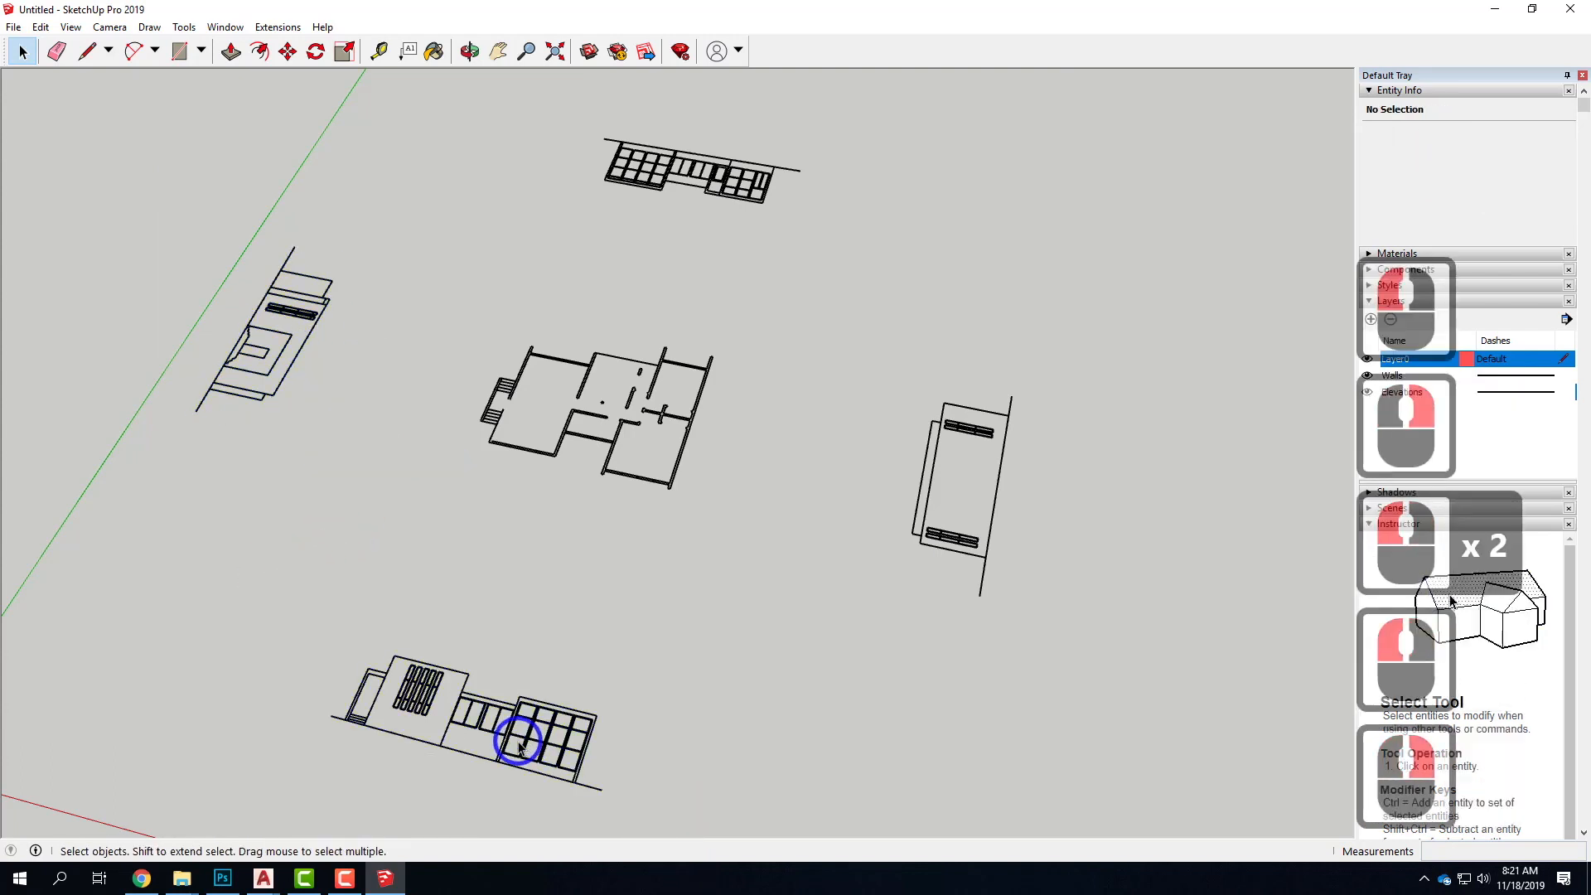
drag(310, 613, 692, 816)
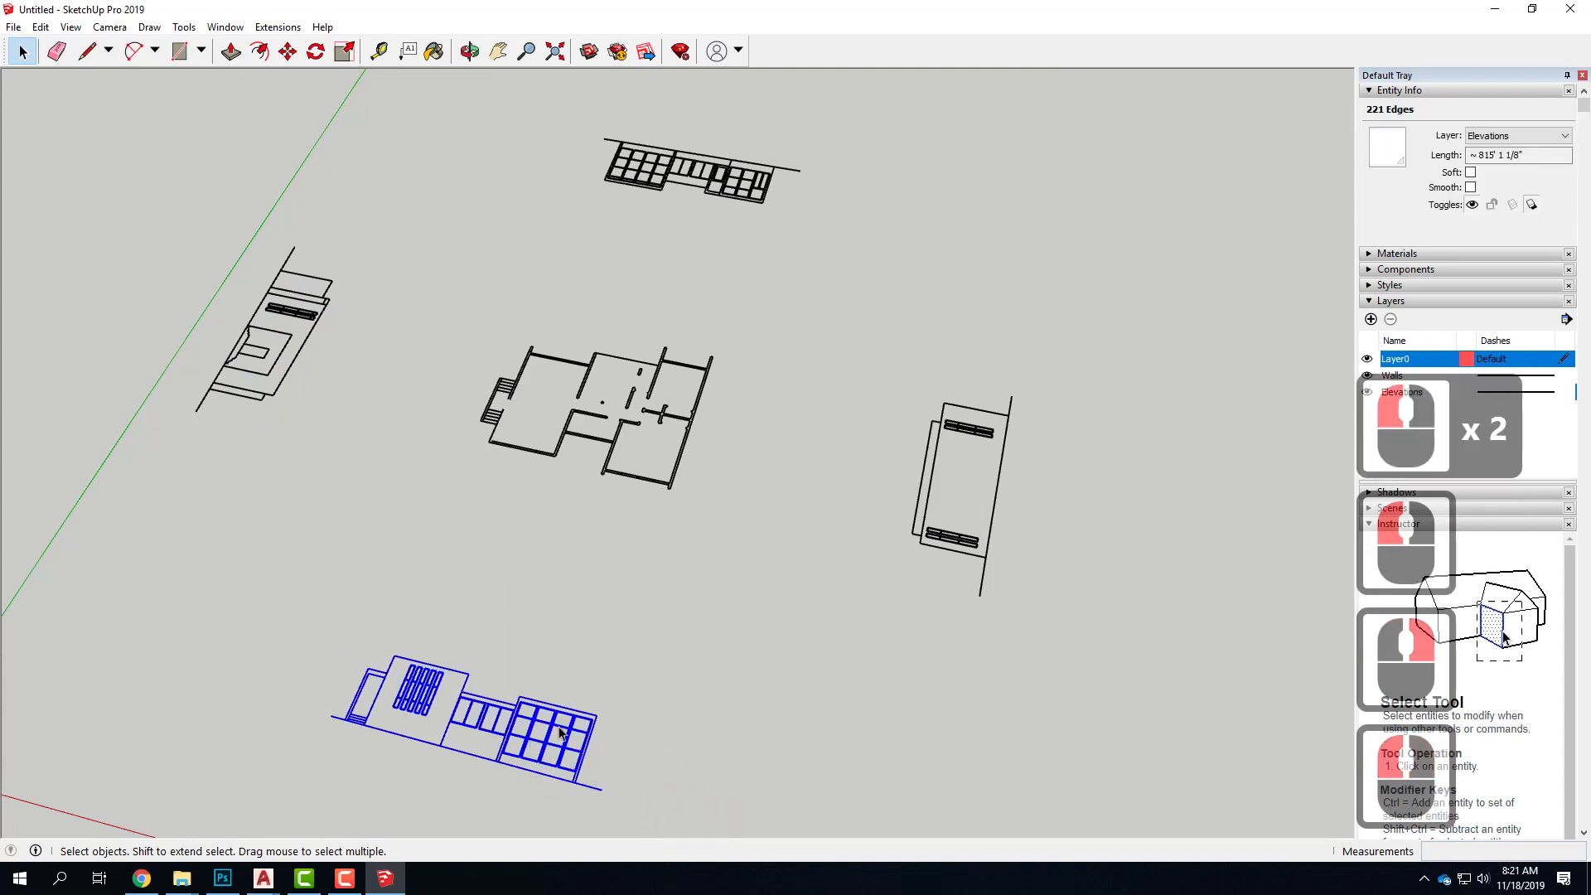
right_click(553, 729)
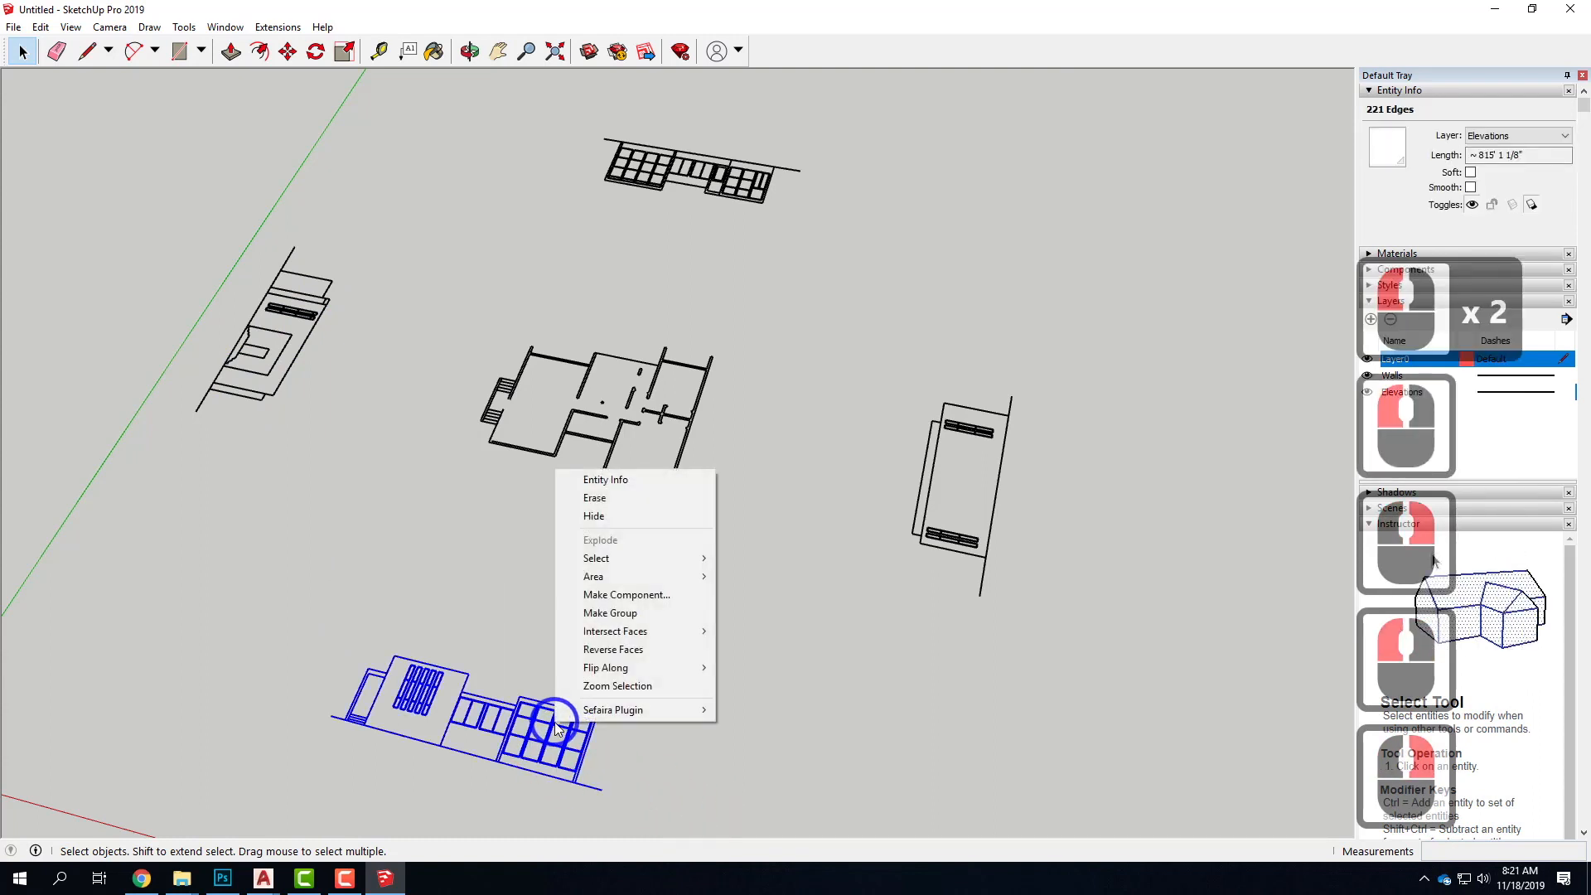
click(643, 611)
Group all edges of the narrow elevation on the side of the floor plan away from the green axis
click(879, 379)
drag(837, 324, 1066, 697)
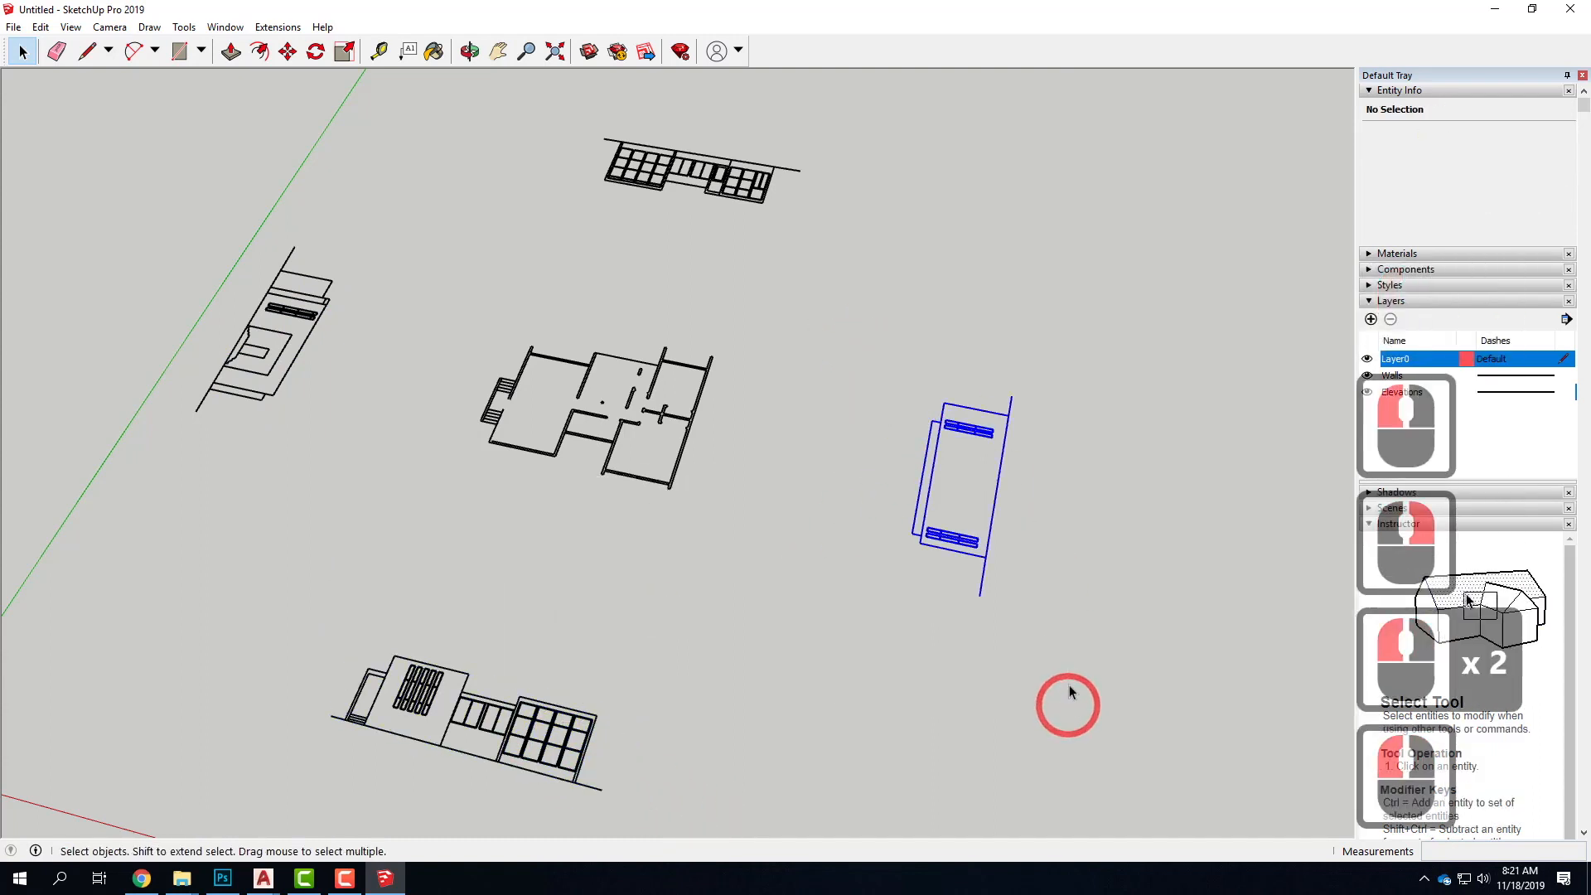
right_click(971, 541)
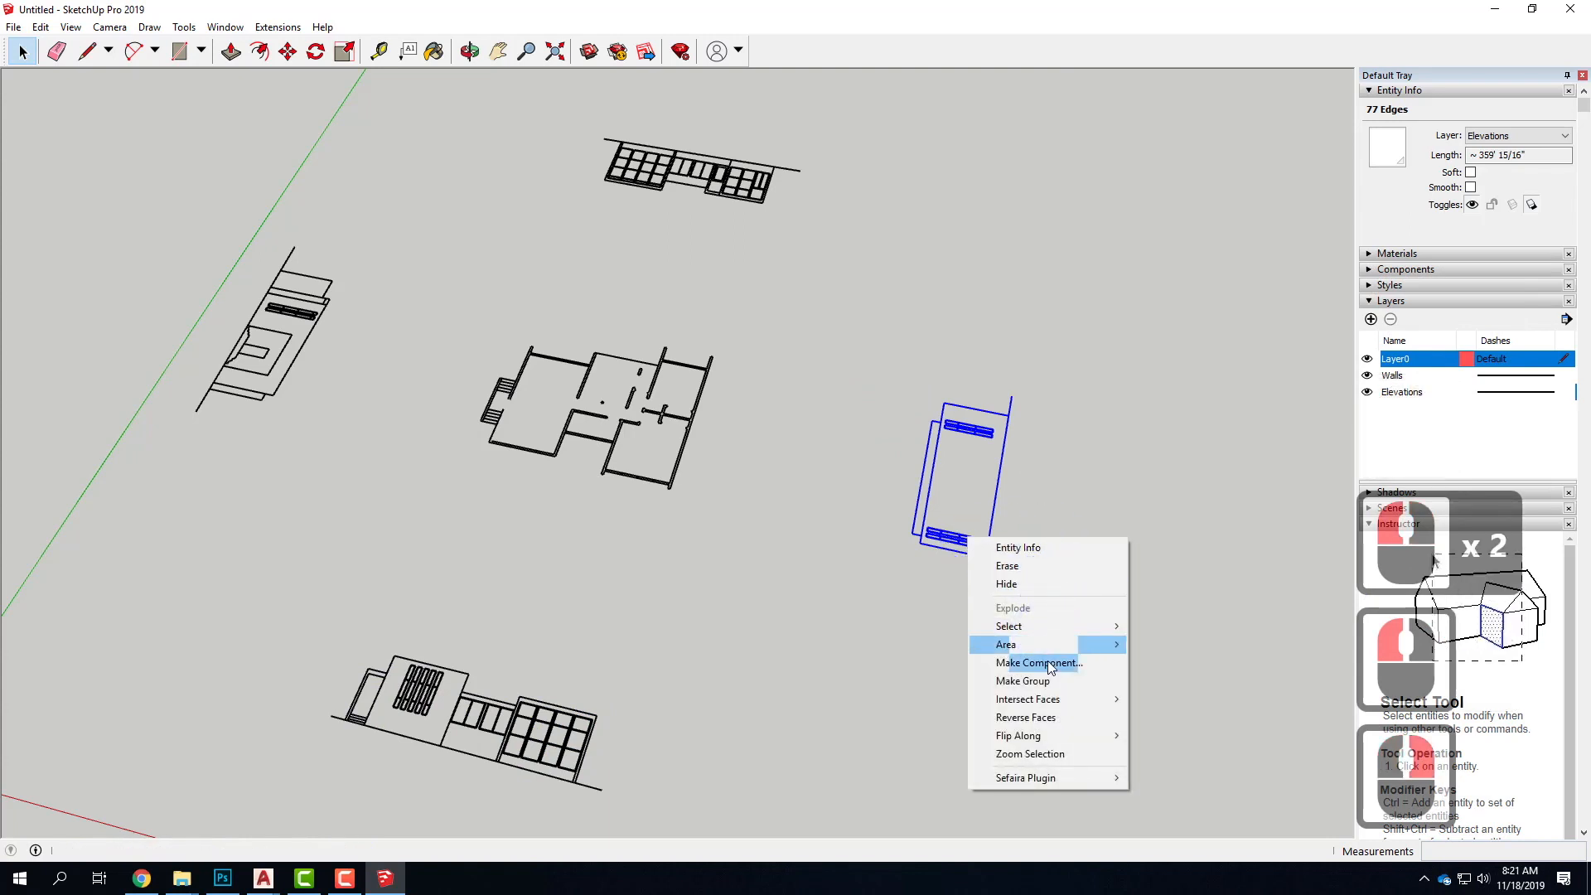
click(1022, 680)
Group all edges of the long elevation behind the floor plan and clear the selection
click(685, 195)
drag(566, 124, 842, 225)
right_click(722, 177)
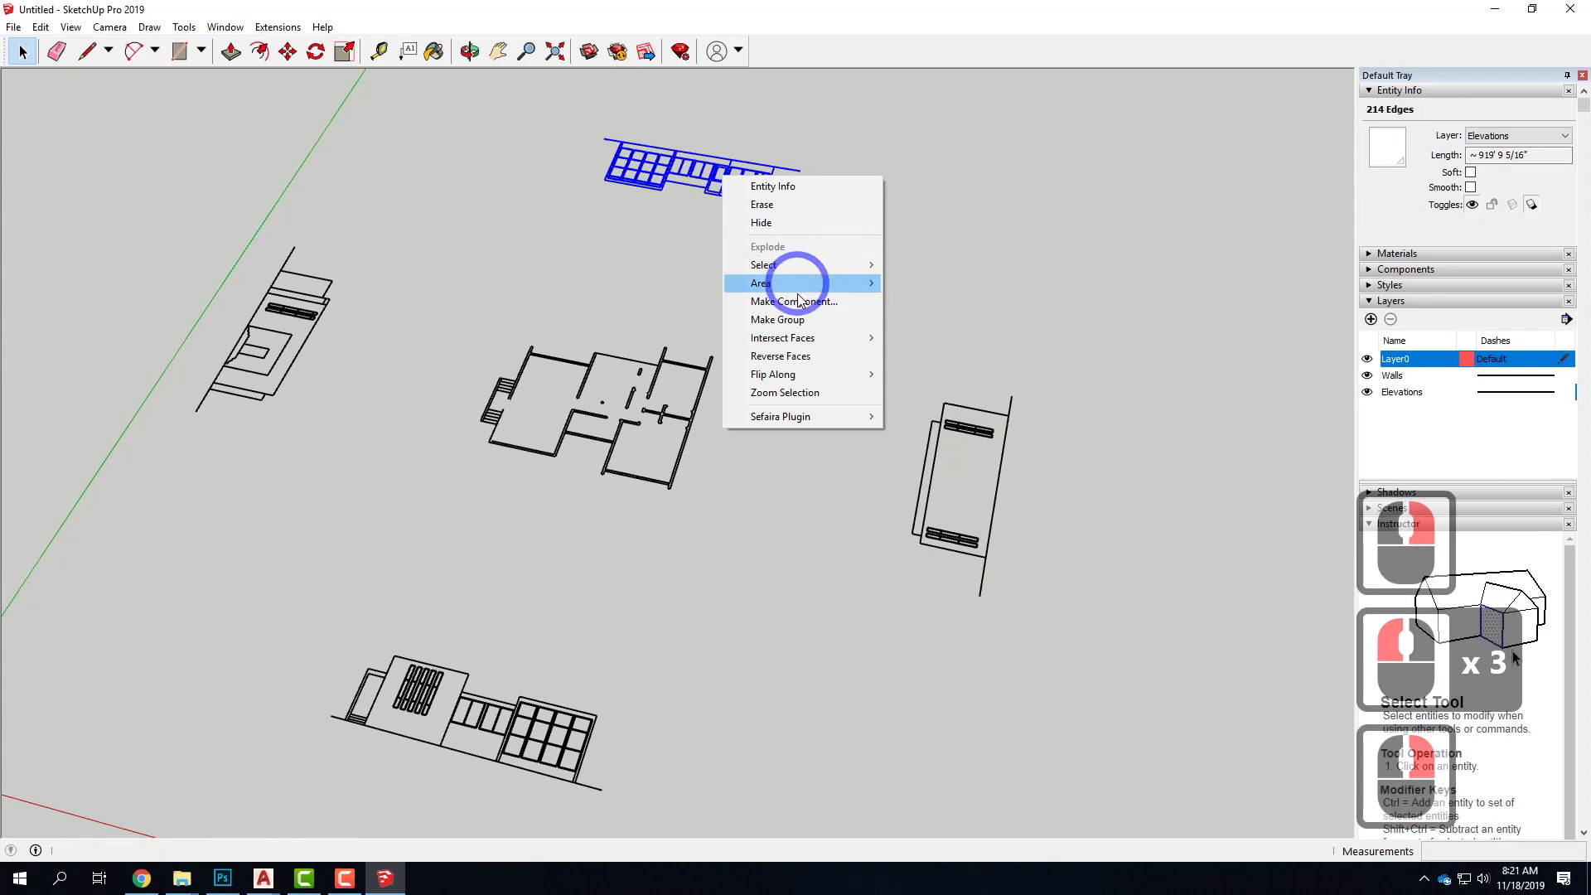
click(787, 319)
click(792, 478)
Check the grouping by selecting the floor plan and the long front elevation
click(577, 423)
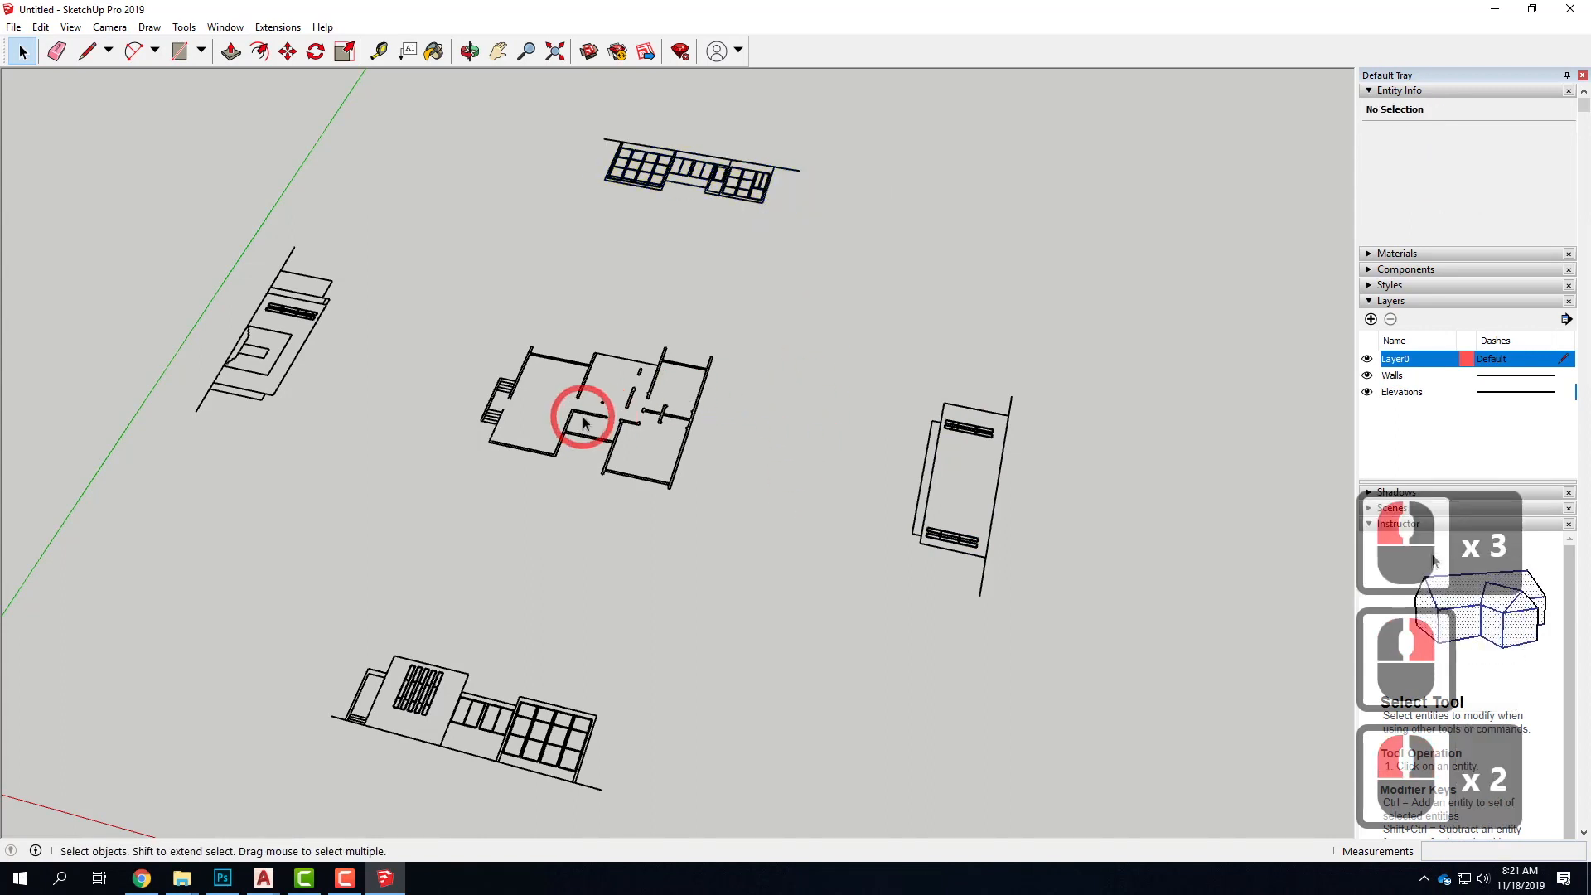
click(562, 439)
click(452, 663)
click(453, 672)
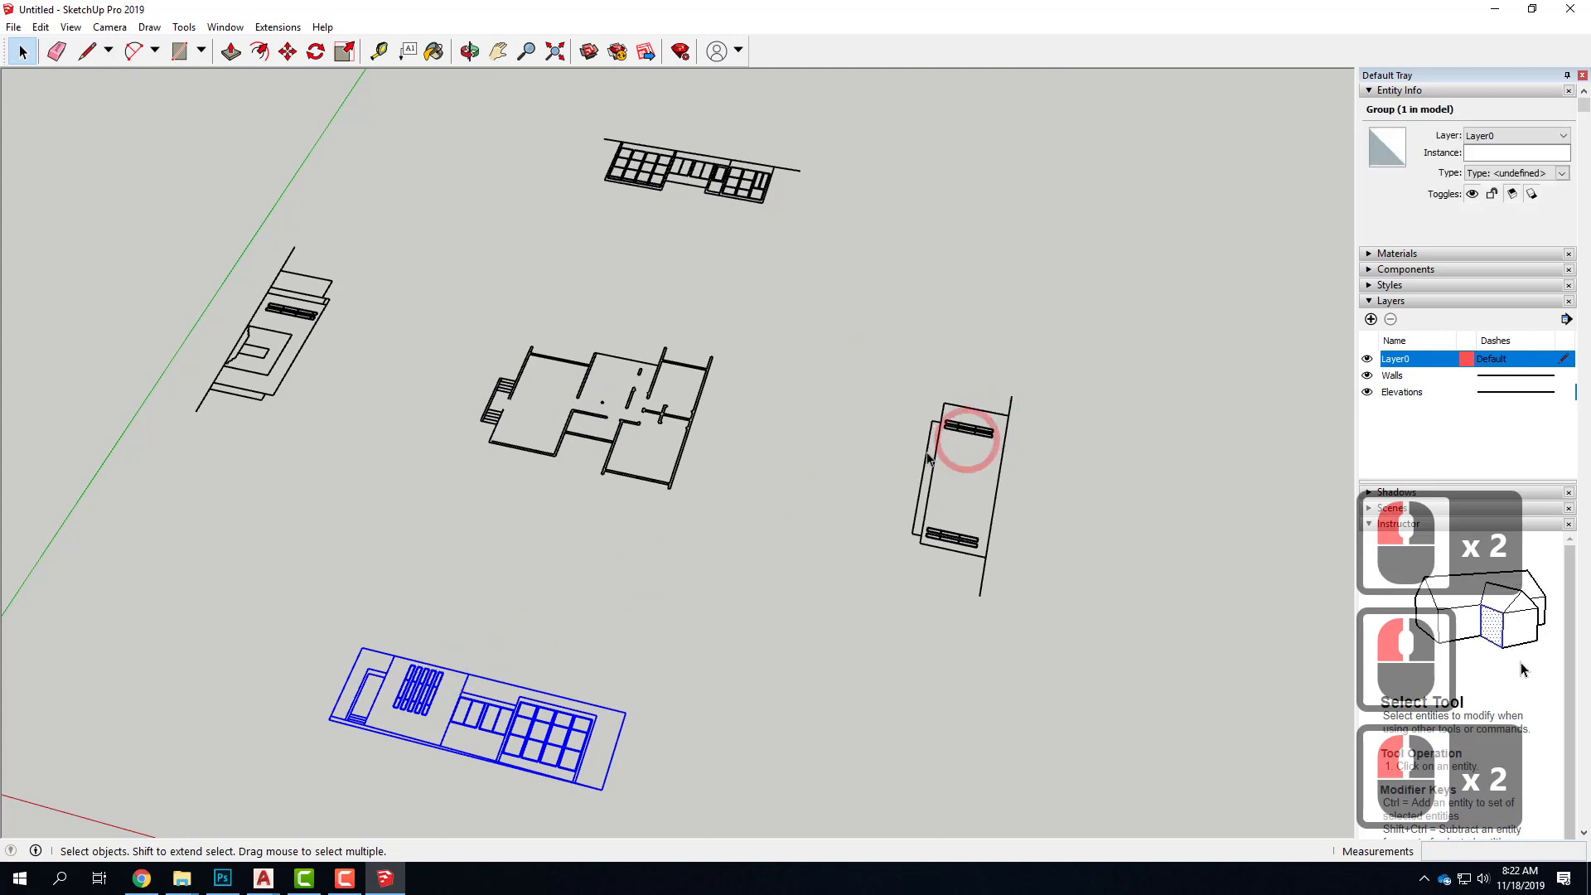
Check the Elevations and Walls layers by toggling each one's visibility off and back on
click(1363, 392)
click(1363, 394)
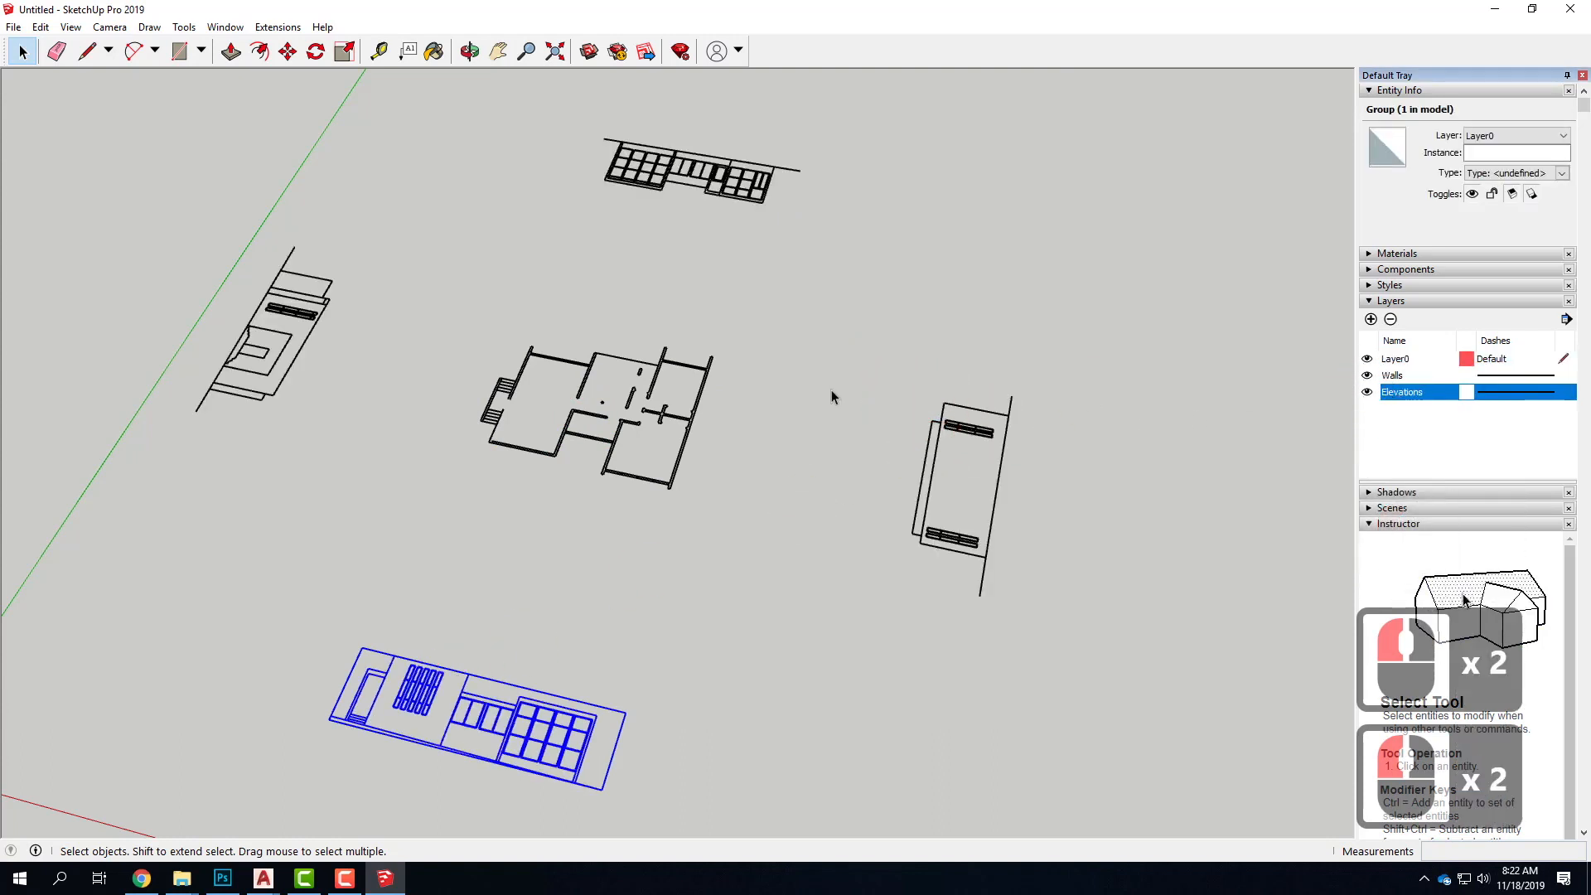
click(756, 365)
click(568, 320)
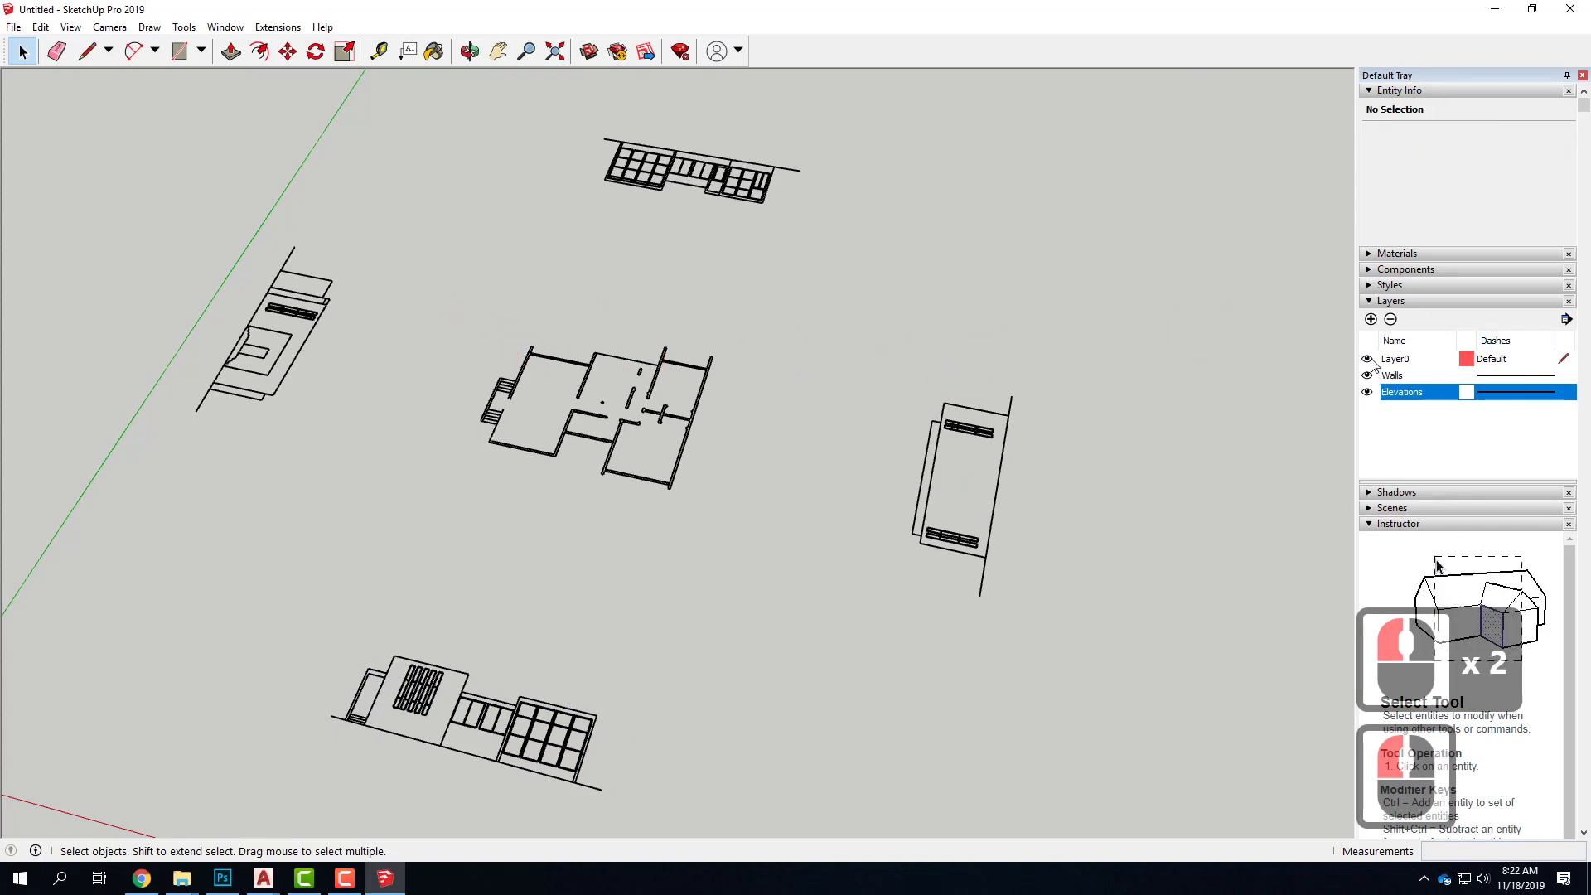
click(1366, 375)
click(1366, 376)
Select the floor plan group, review its context options, and examine its walls up close from another angle
click(623, 378)
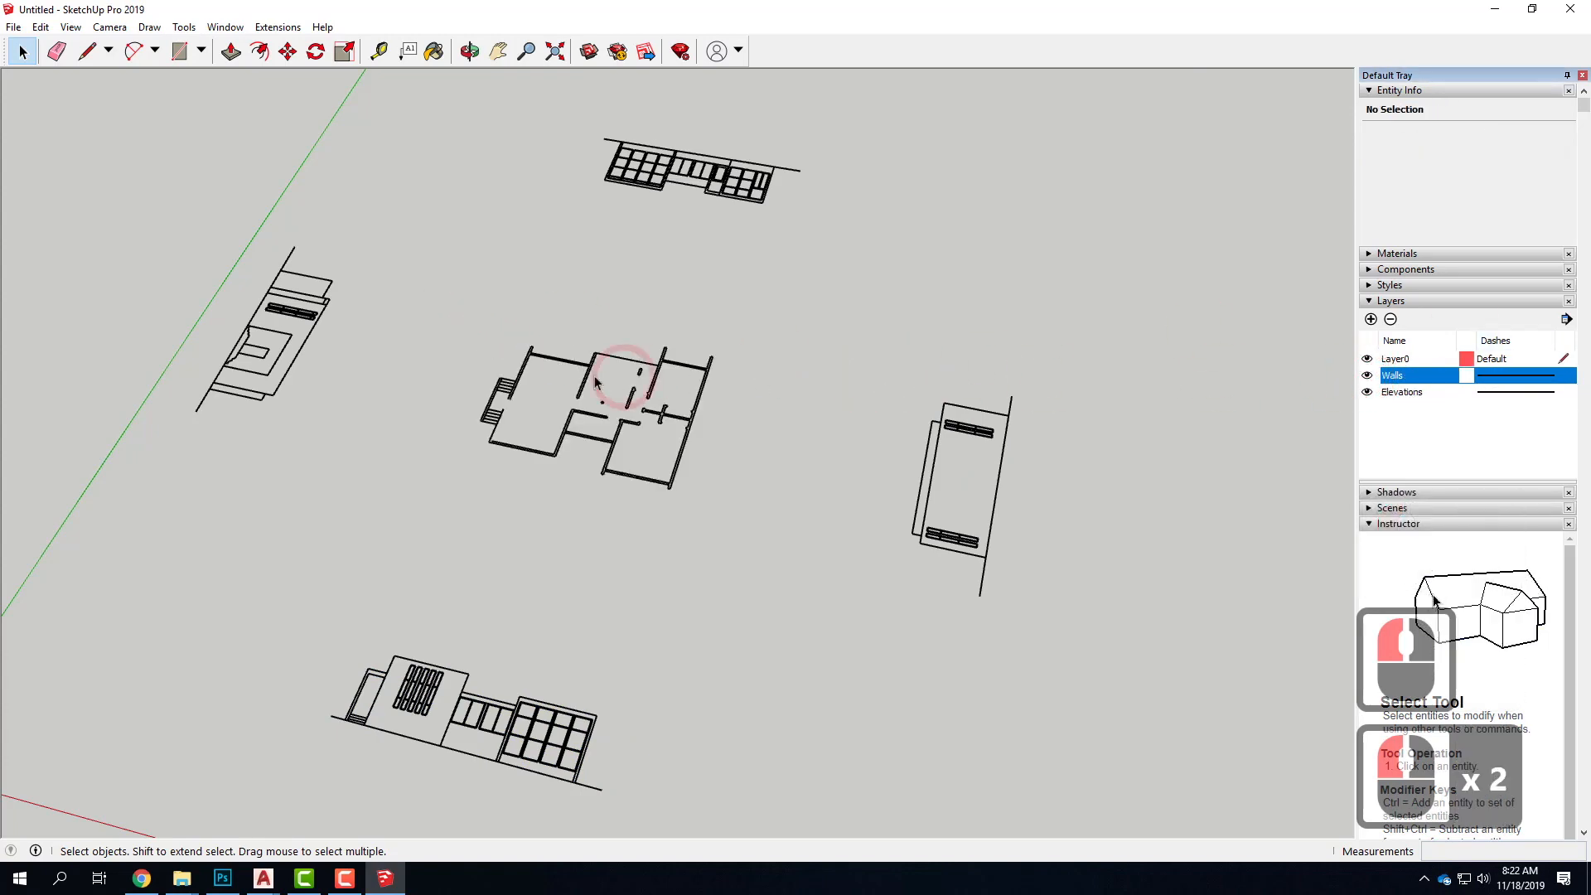
scroll(515, 424, up, 9)
right_click(458, 475)
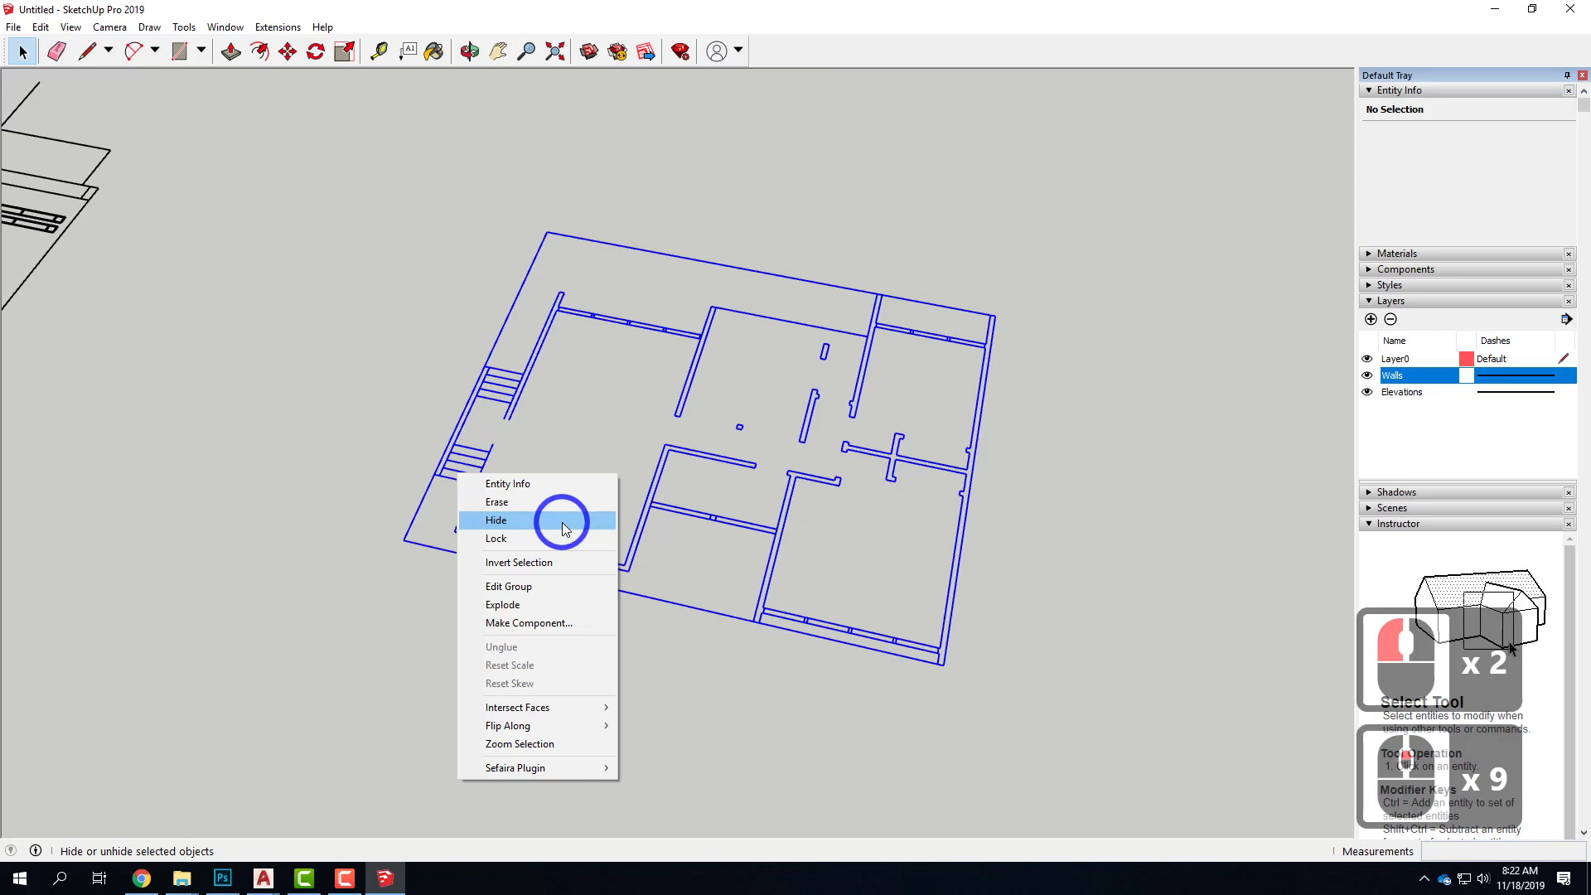
click(562, 520)
middle_drag(914, 487, 1011, 426)
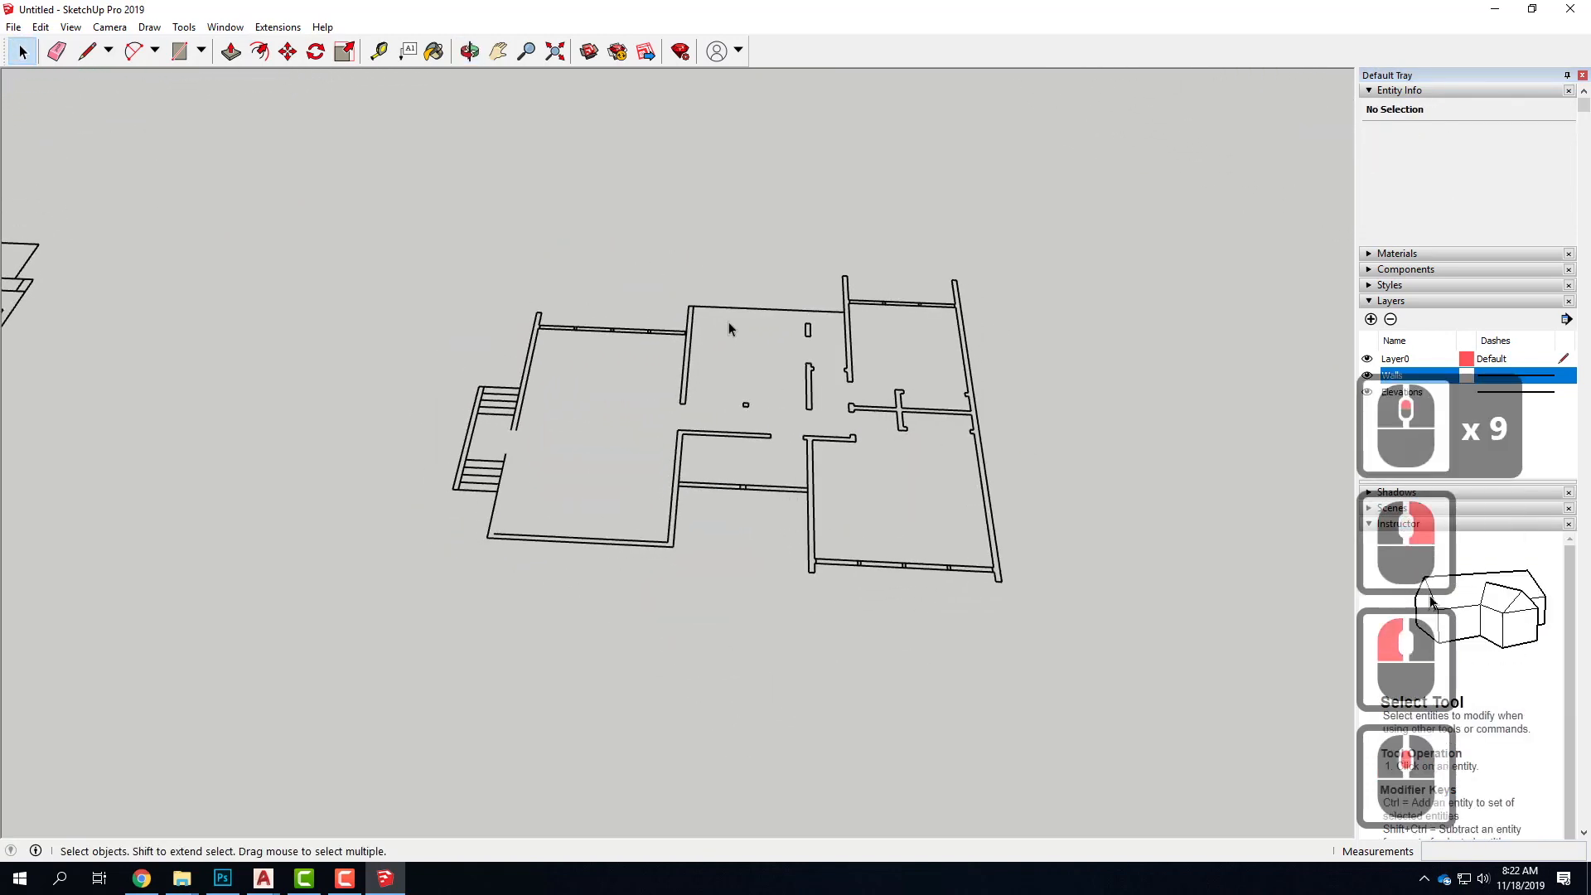
scroll(728, 325, up, 5)
scroll(851, 314, down, 3)
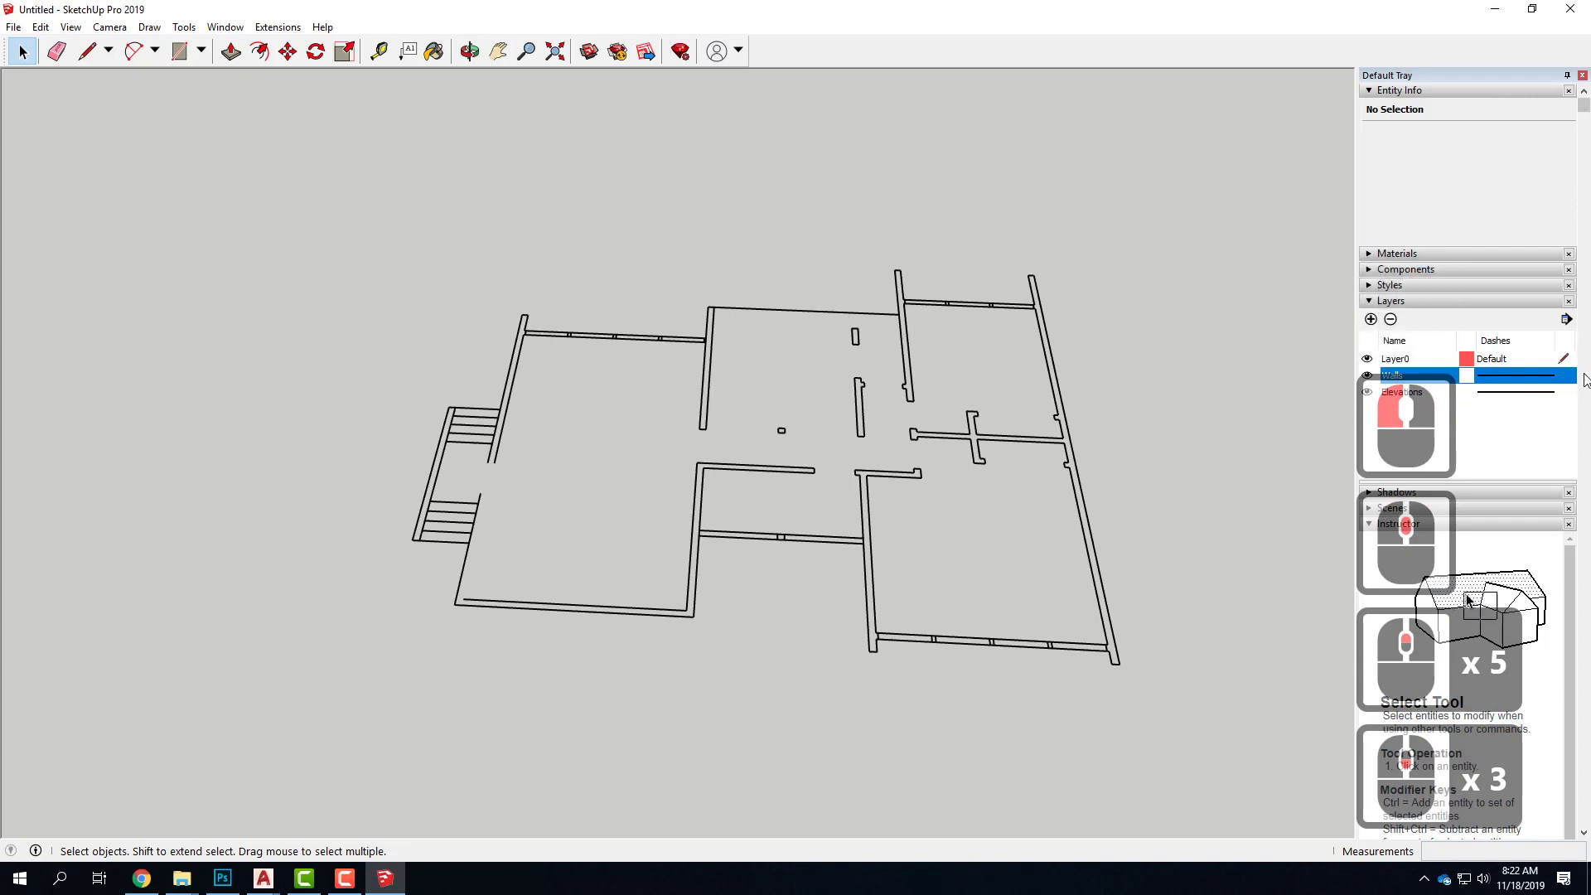
click(1535, 427)
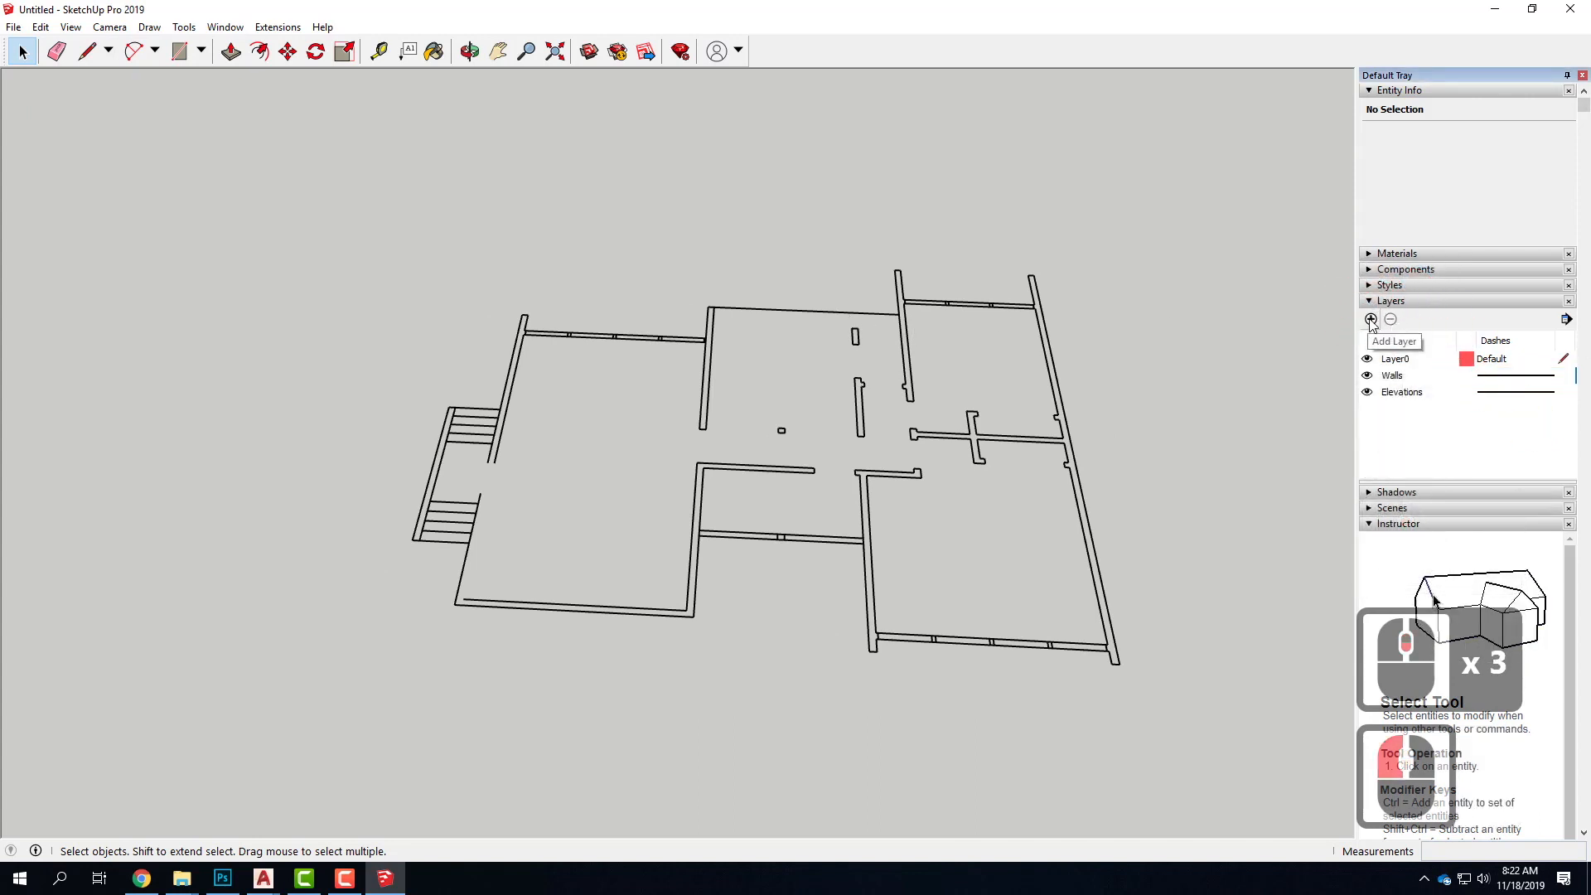
Add a new layer named 3D and make it the active drawing layer
click(1370, 320)
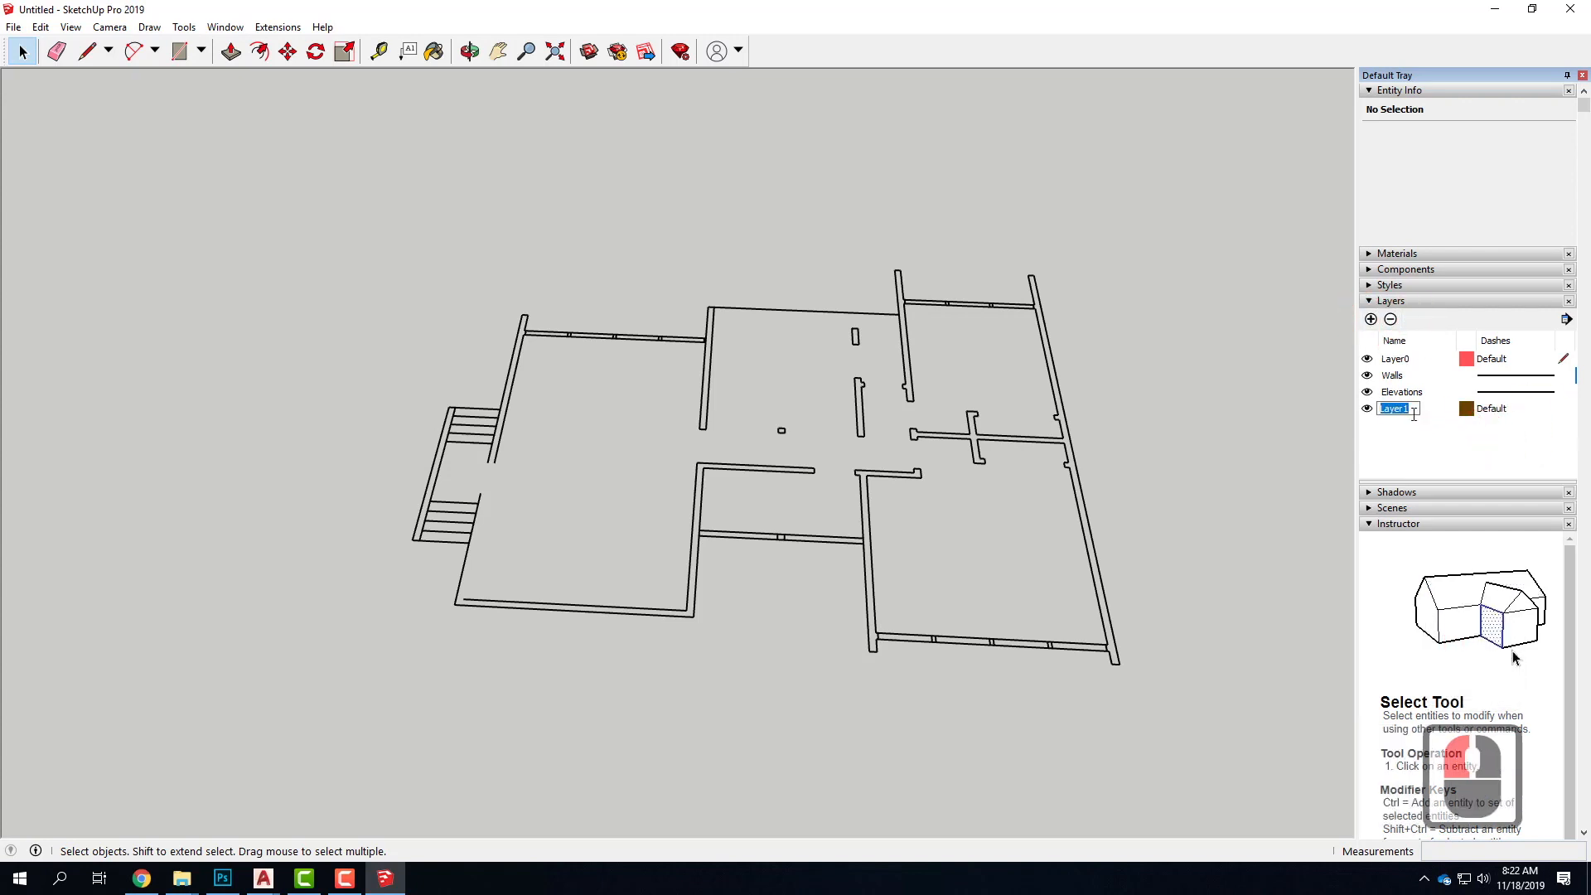
text(3D)
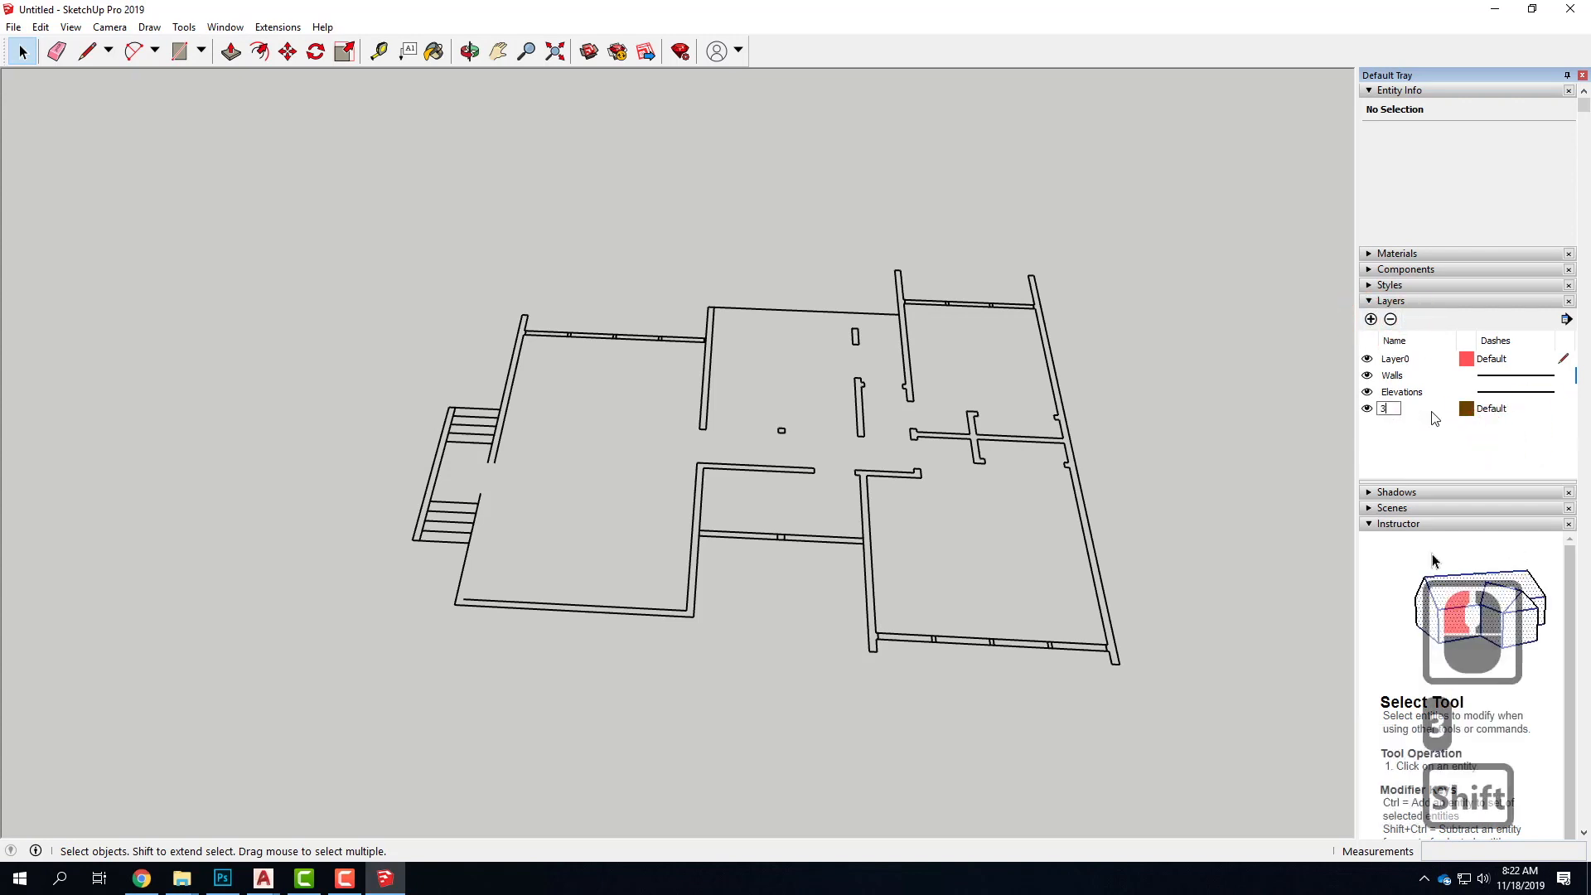
click(1409, 440)
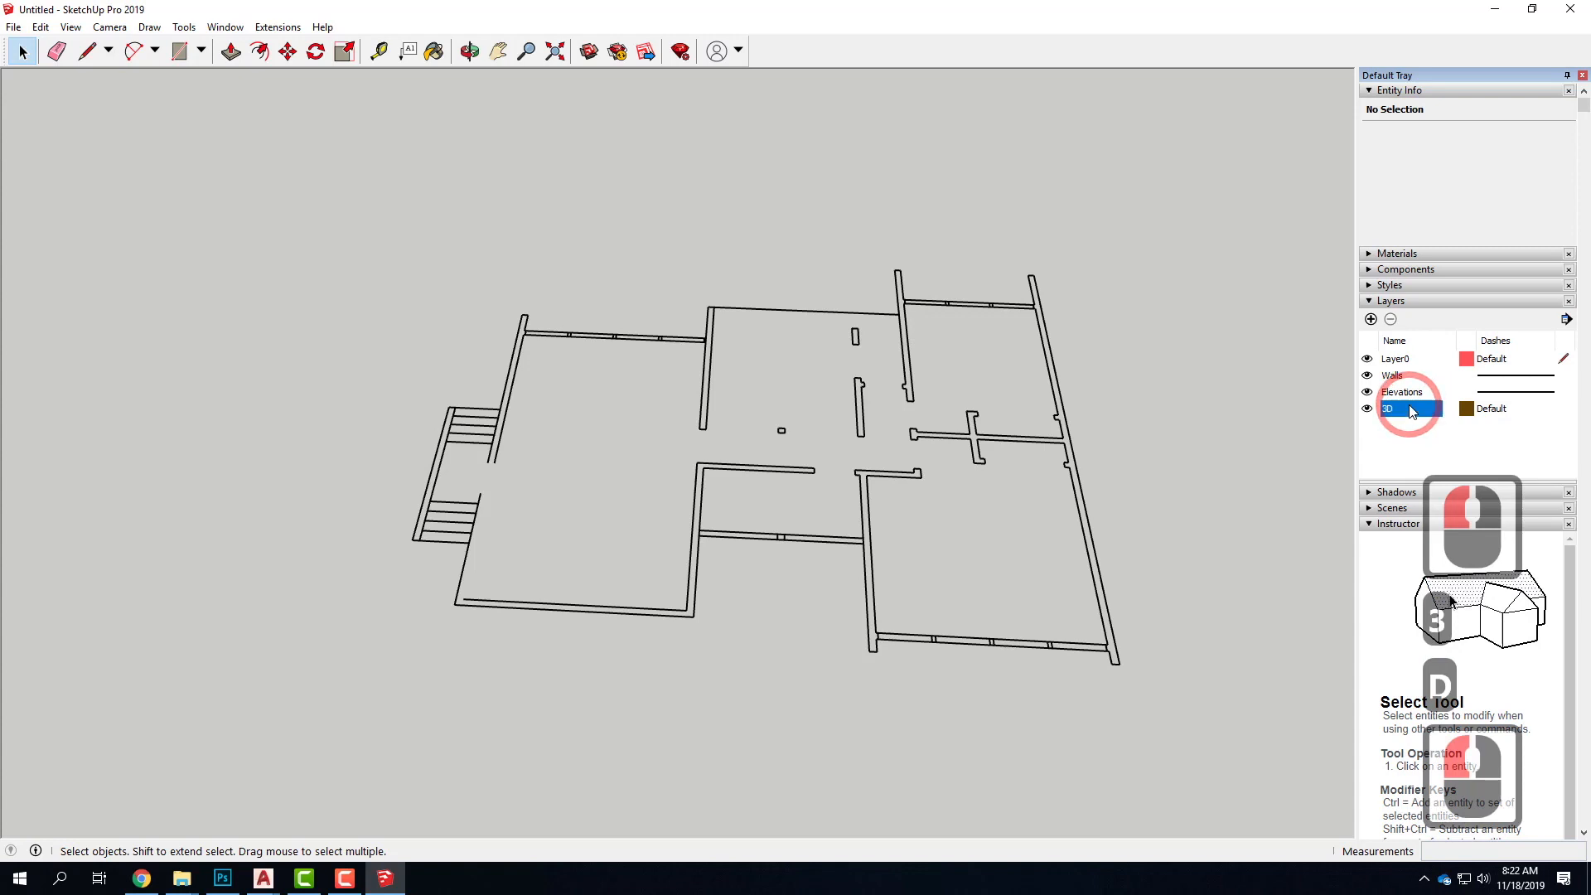
click(1405, 410)
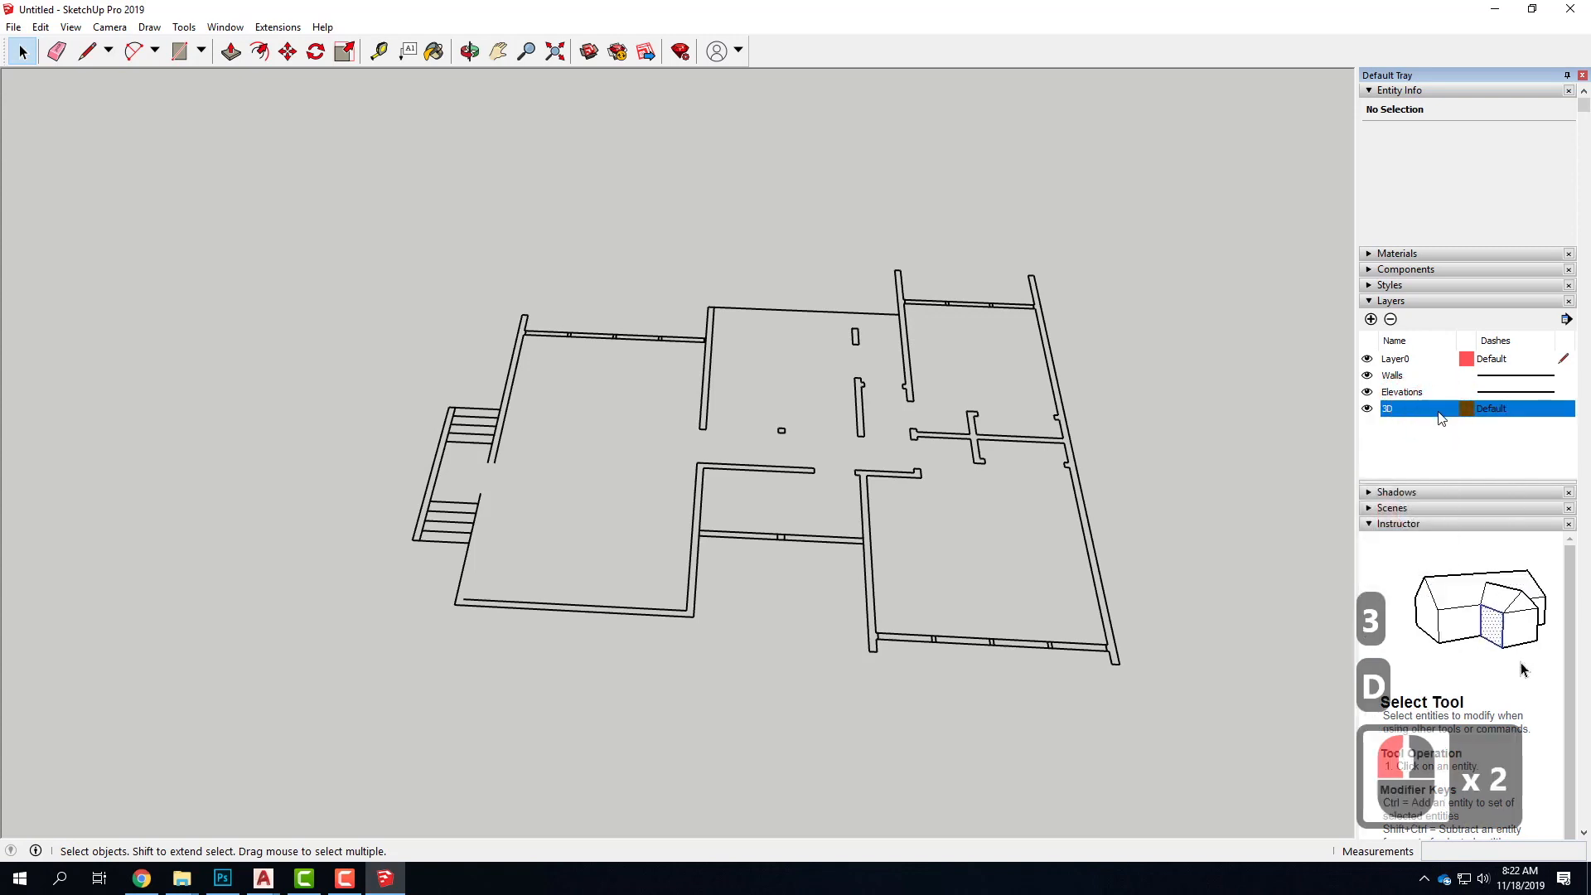
click(1565, 411)
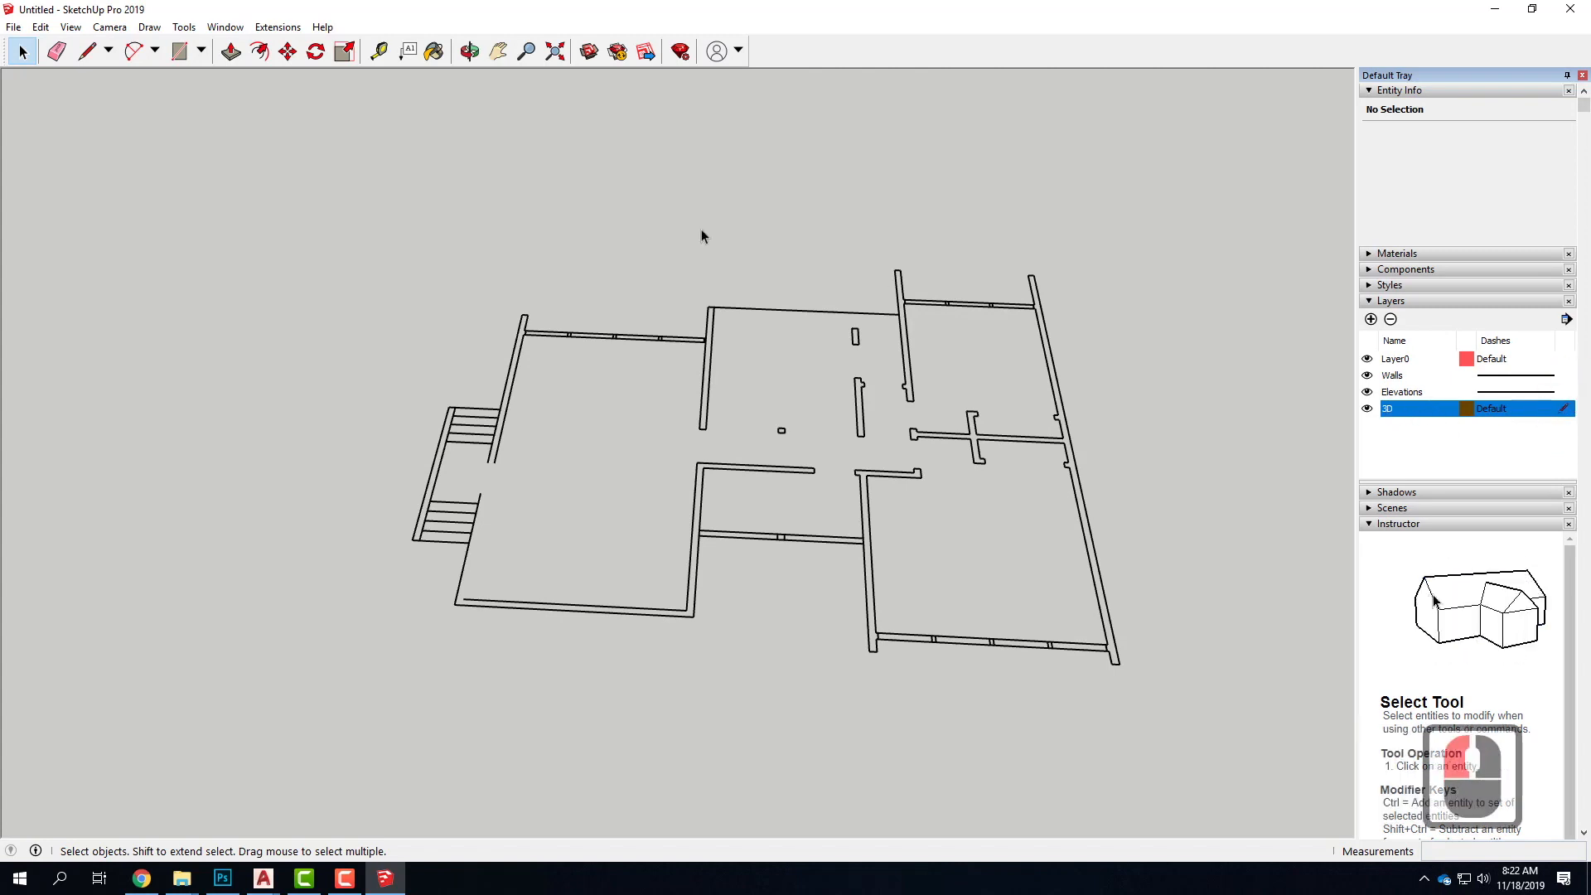
Draw a trial rectangle about 12' 8" by 15' 8" in the empty area beside the stair side of the plan
click(179, 51)
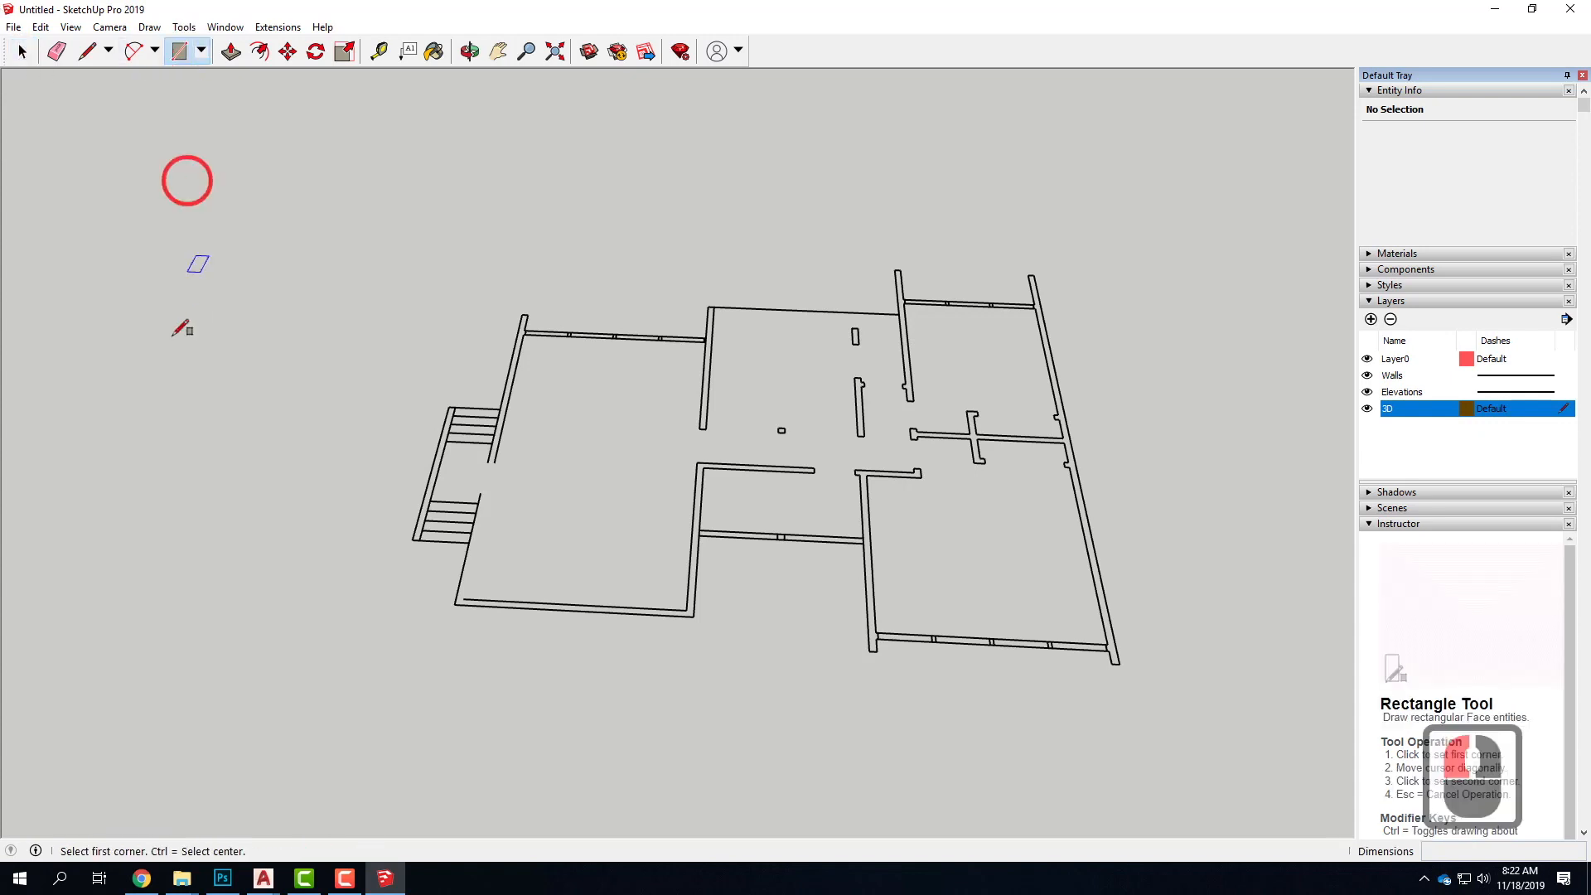
click(122, 309)
click(209, 449)
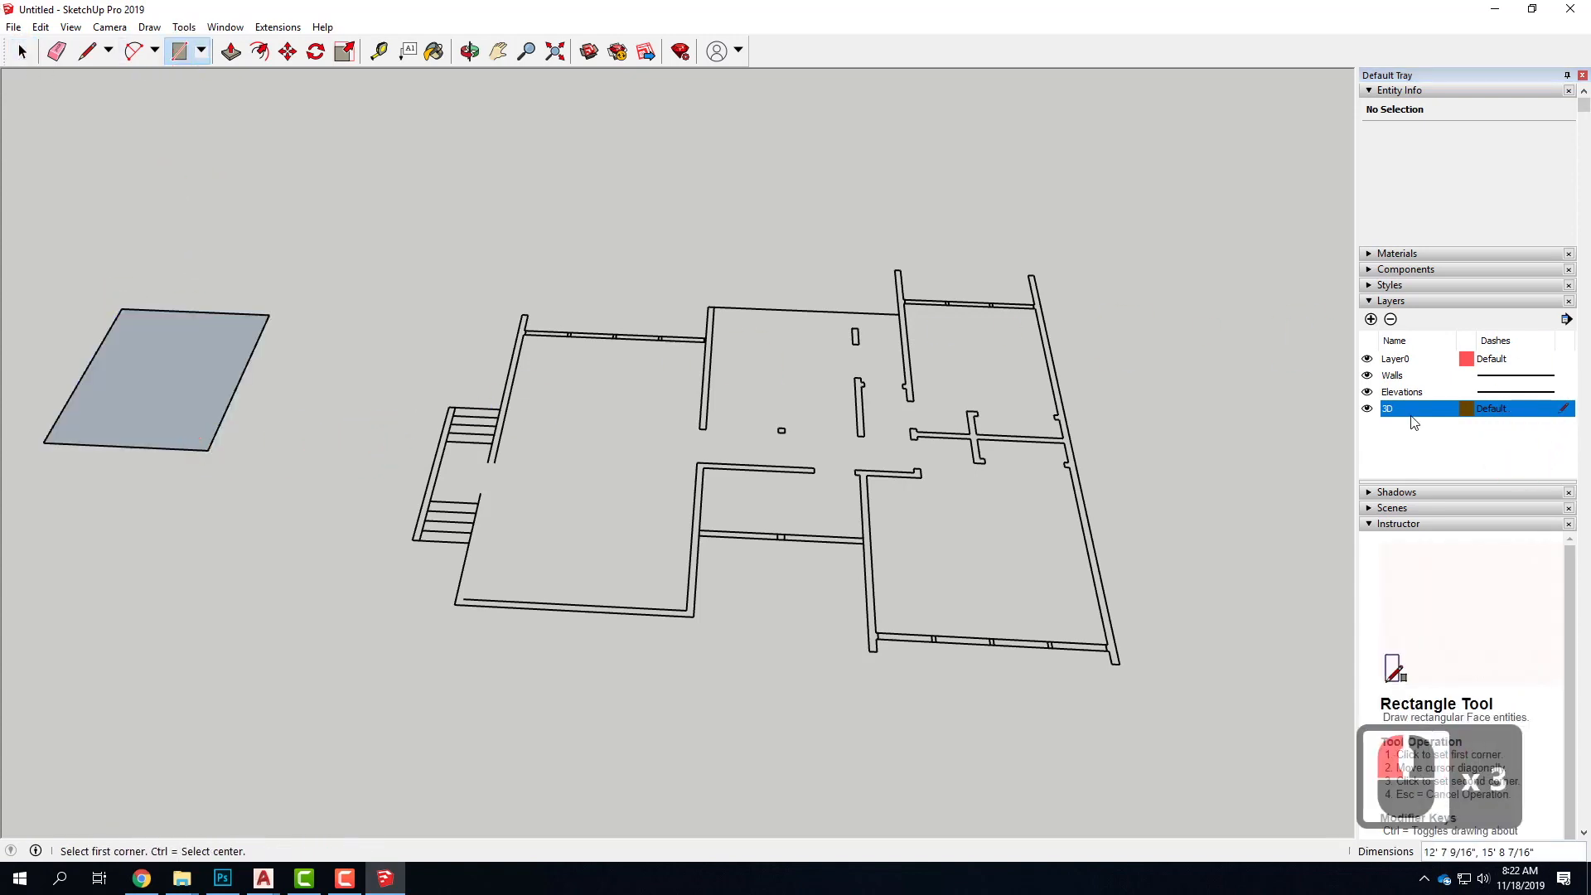
click(1367, 409)
click(831, 481)
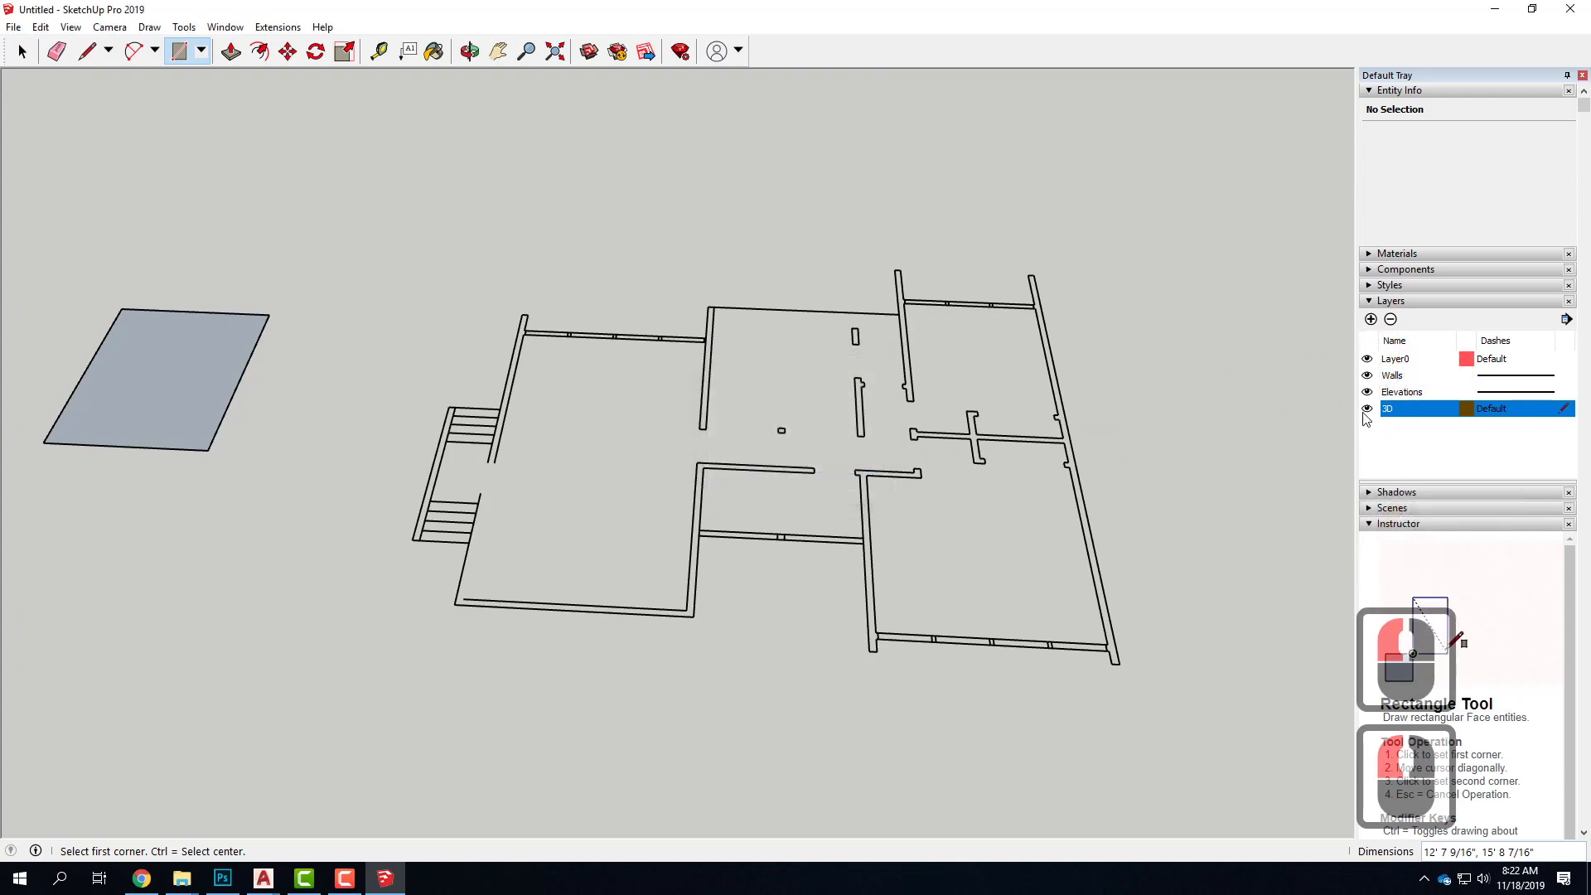
Check the layer assignment of the trial rectangle's face and edges, then delete the whole rectangle
key(space)
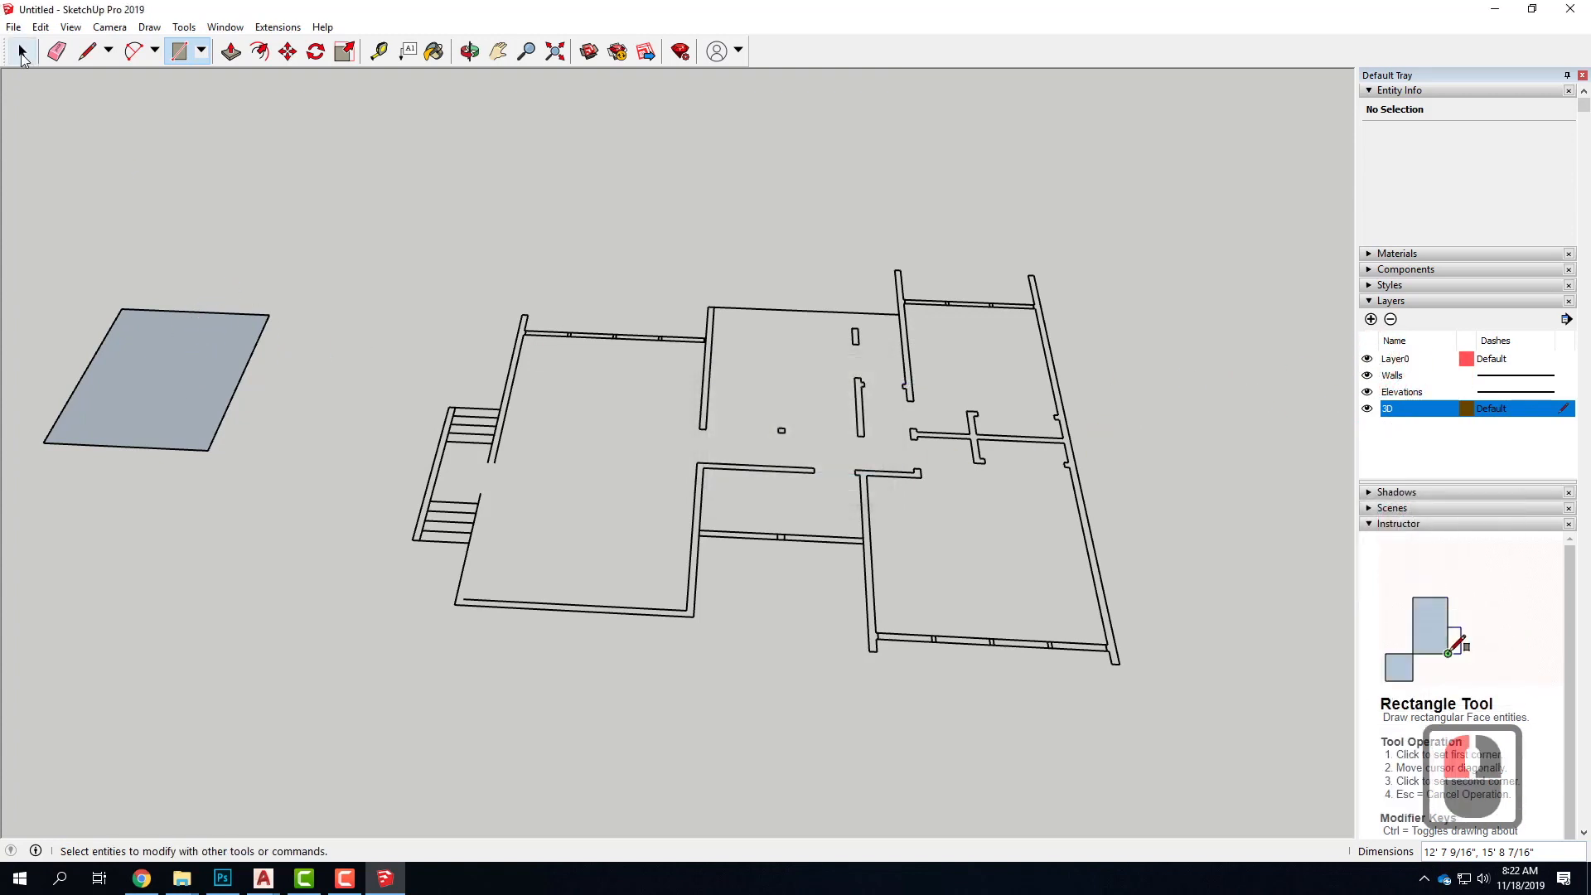
triple_click(182, 336)
click(1413, 176)
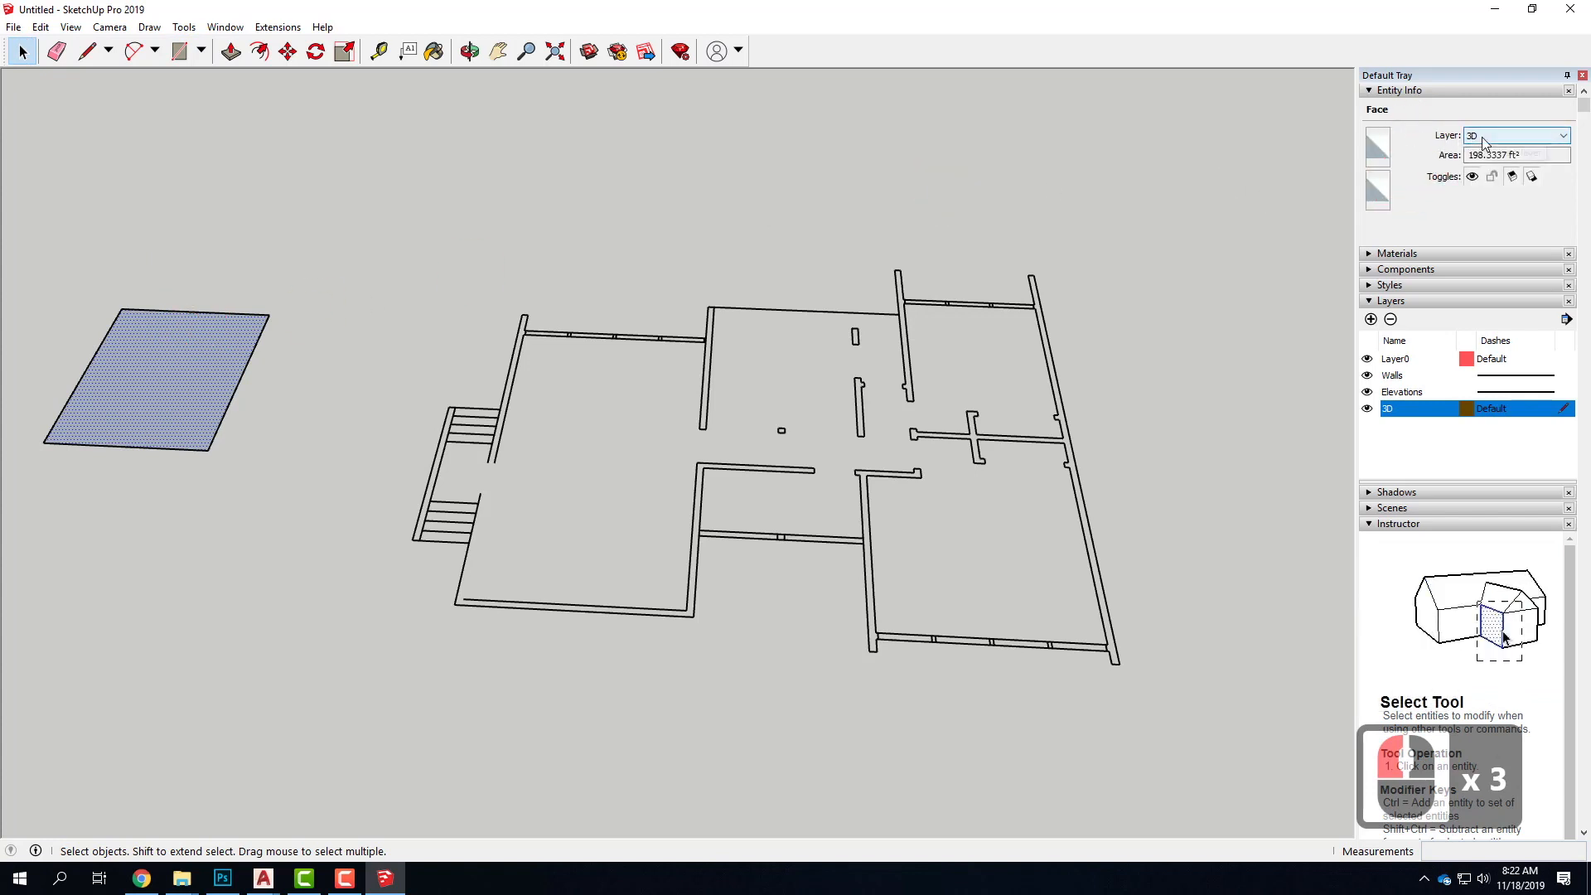
drag(35, 243, 301, 528)
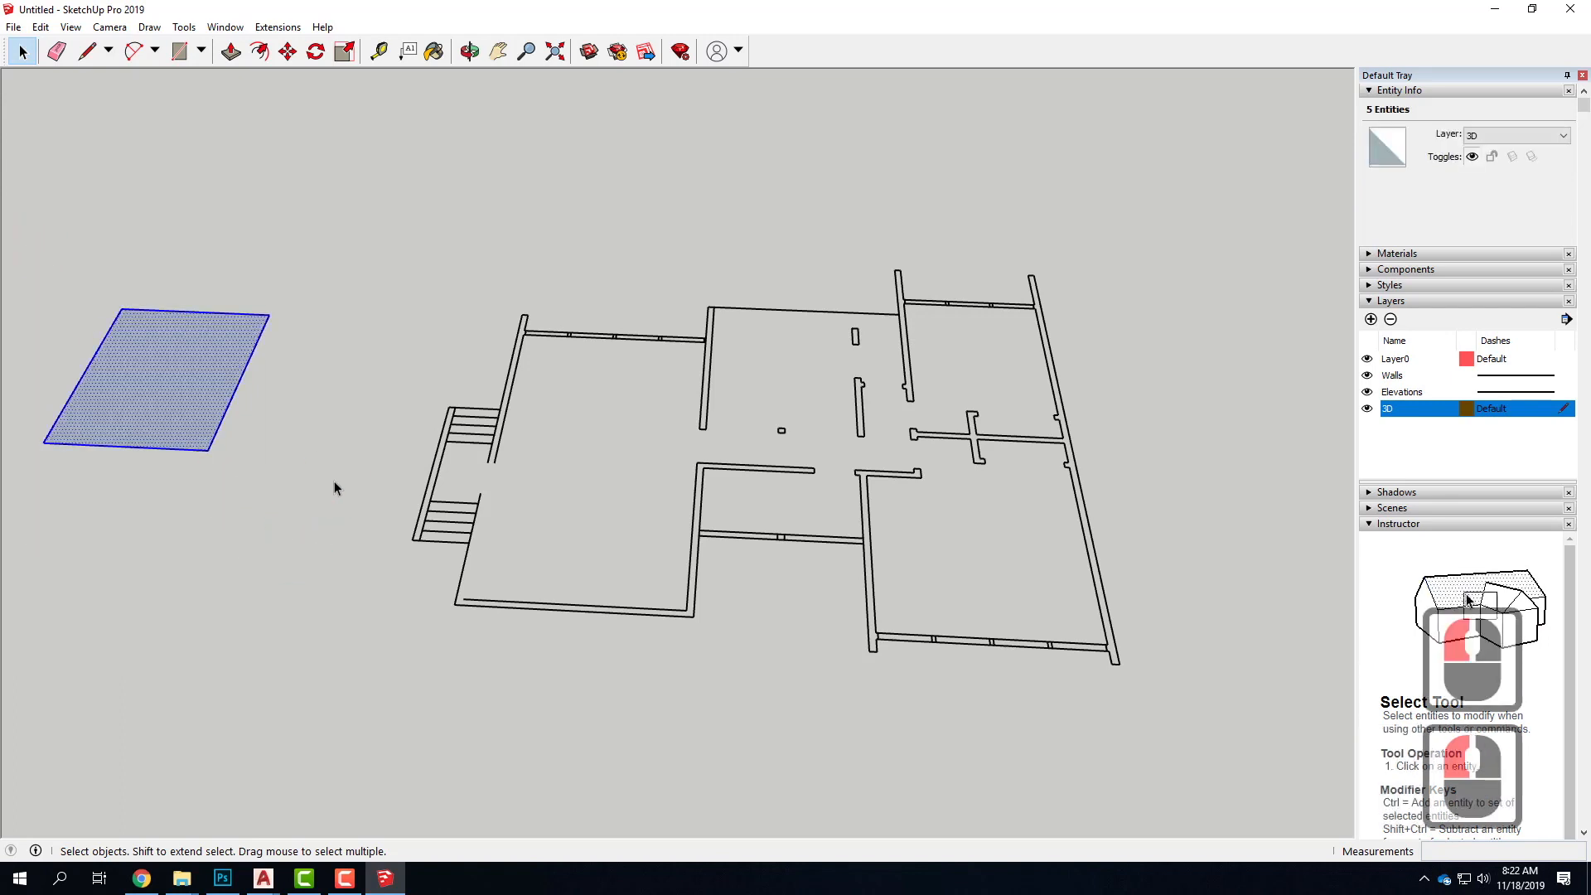
key(Delete)
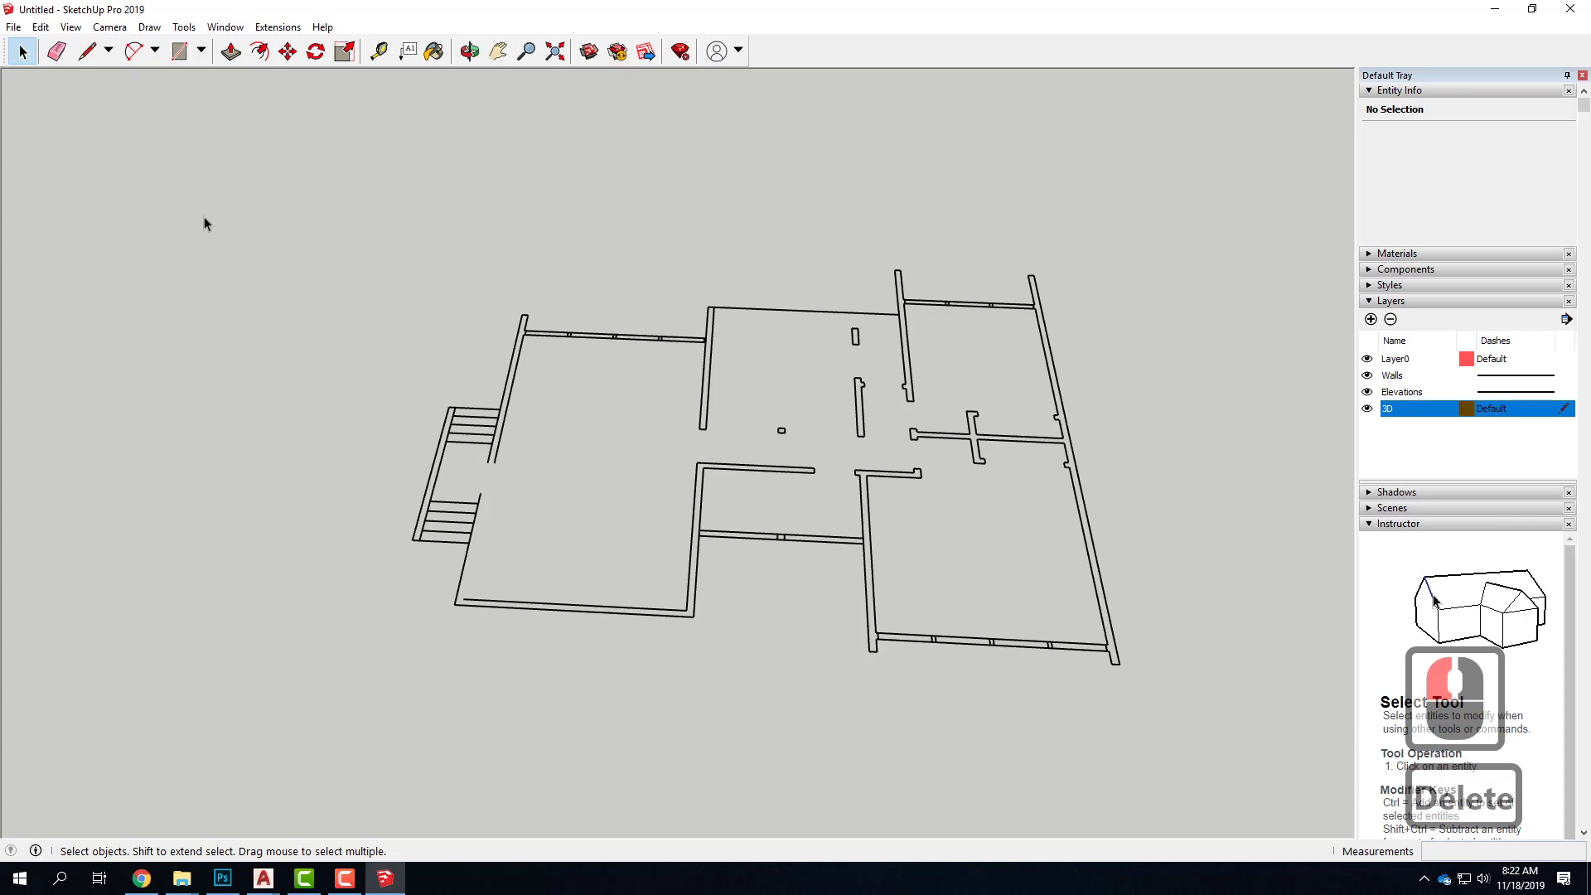
Start a Line outline at the front corner beside the stairs and trace around the stair block to the rear end of the adjoining wall
click(87, 52)
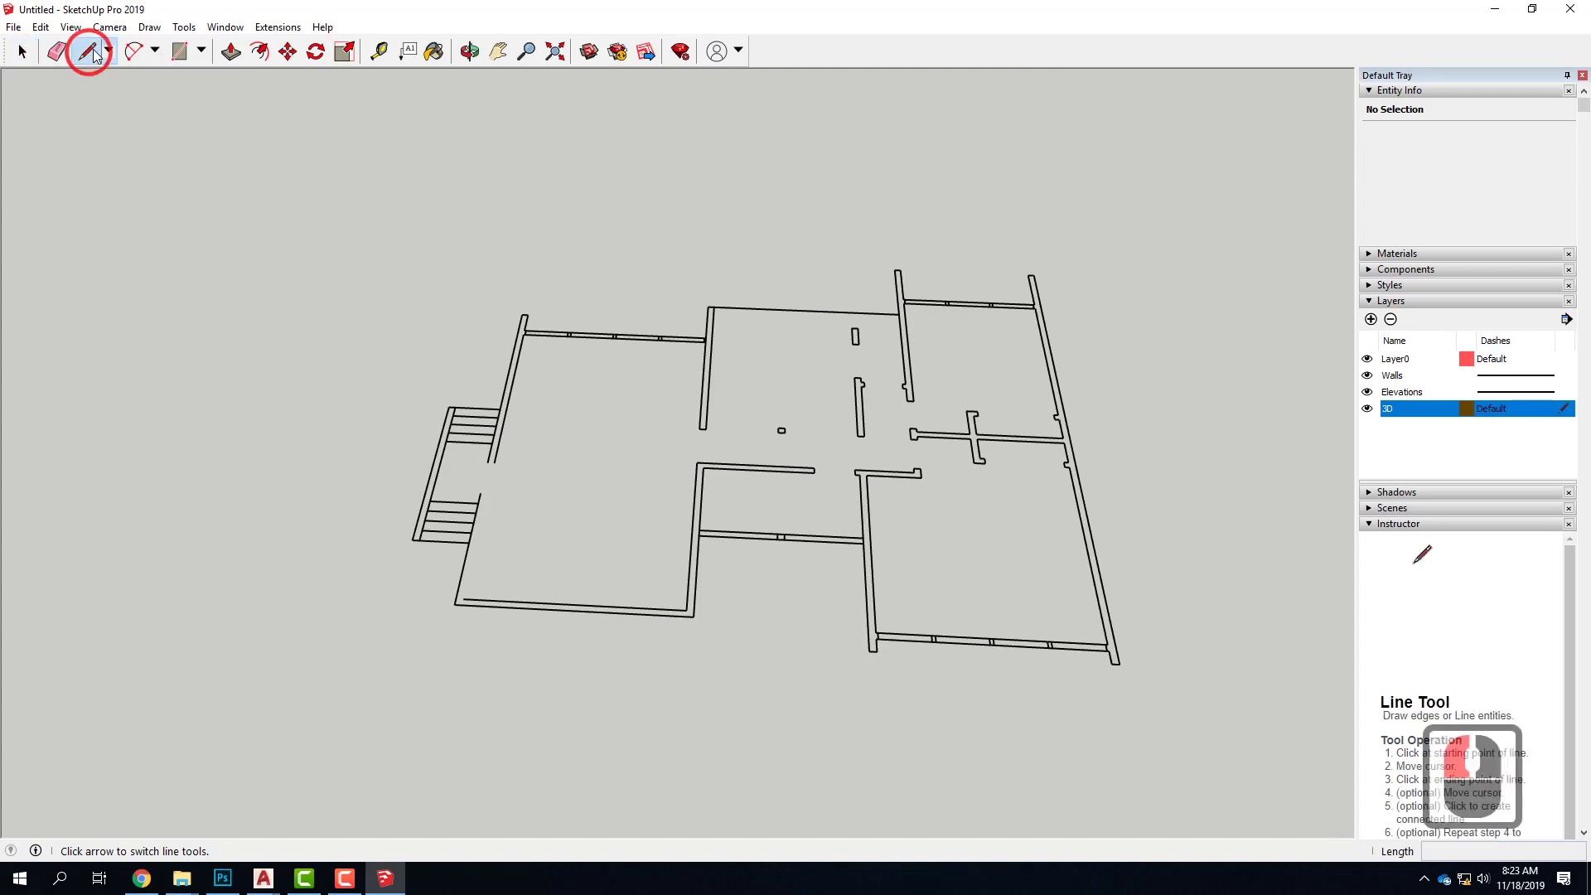
click(467, 543)
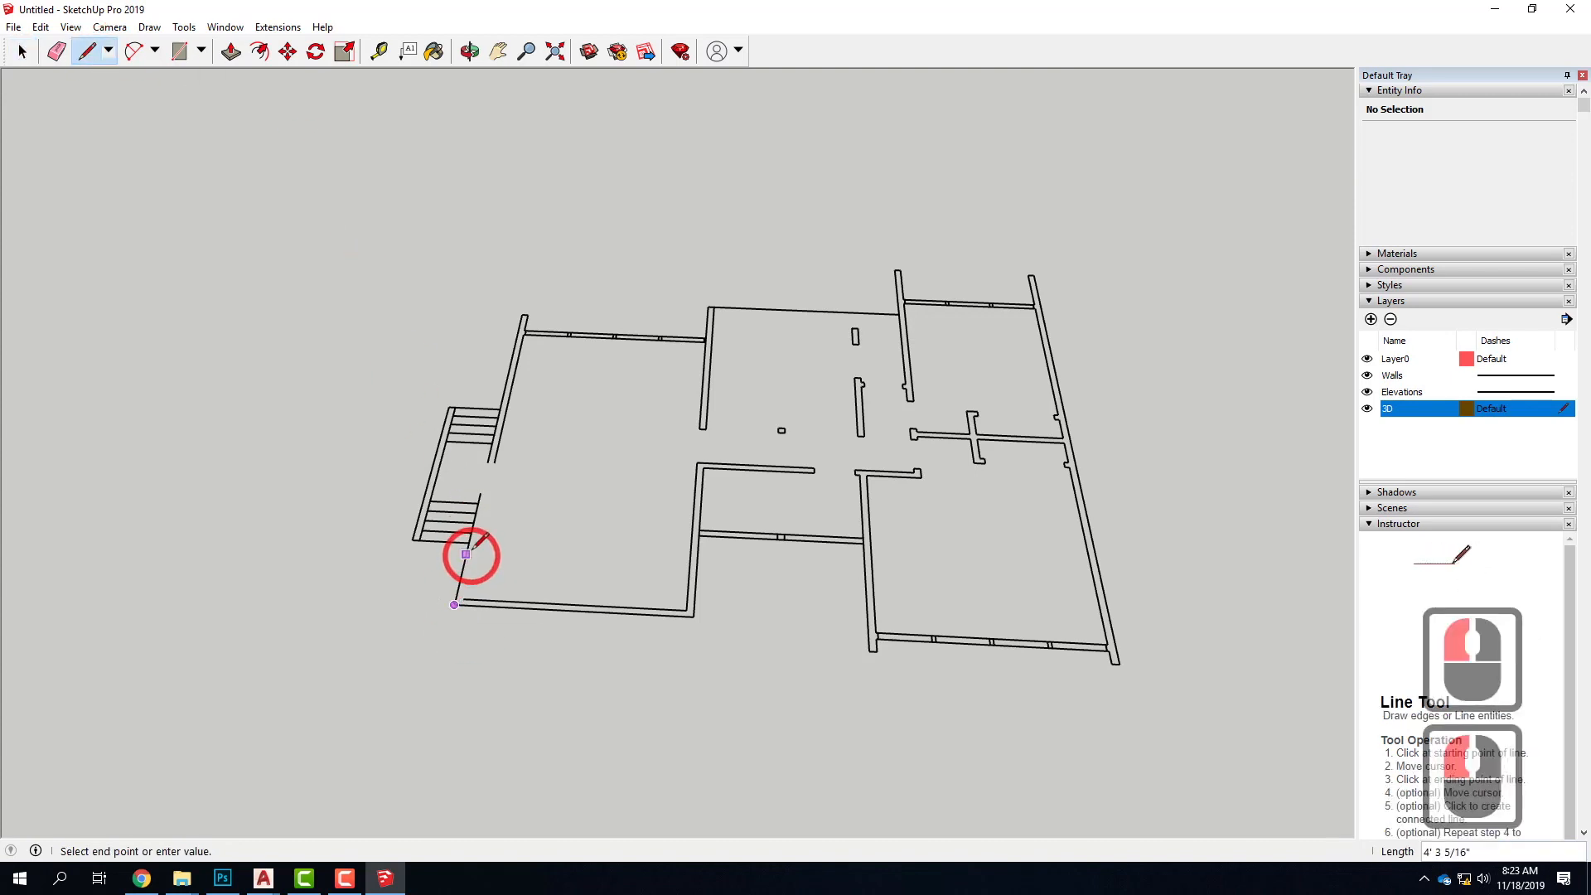
click(417, 540)
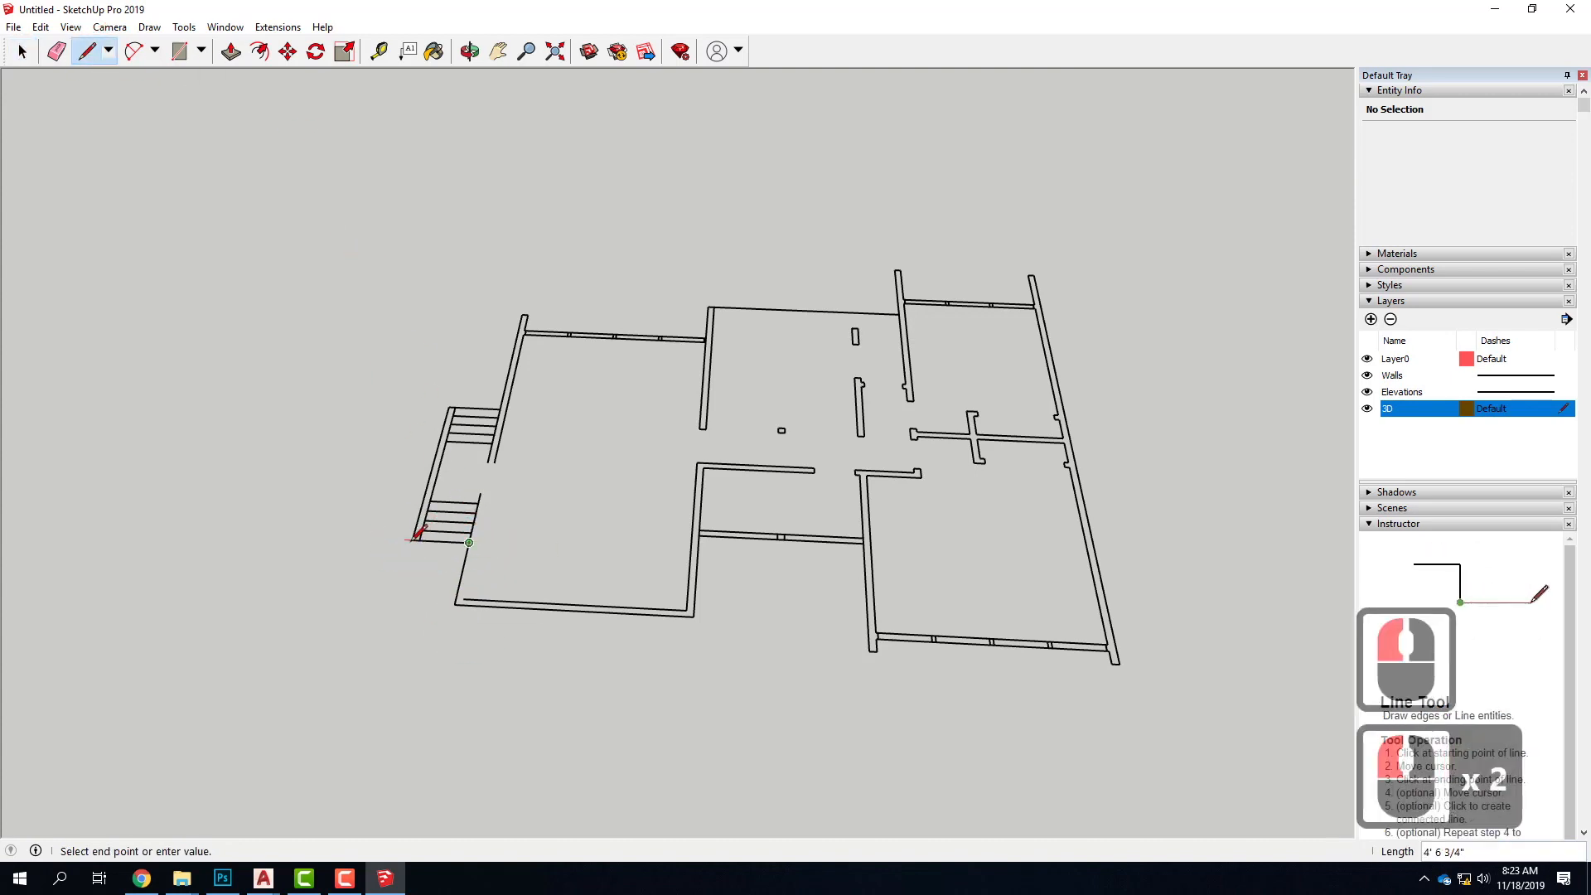
click(413, 539)
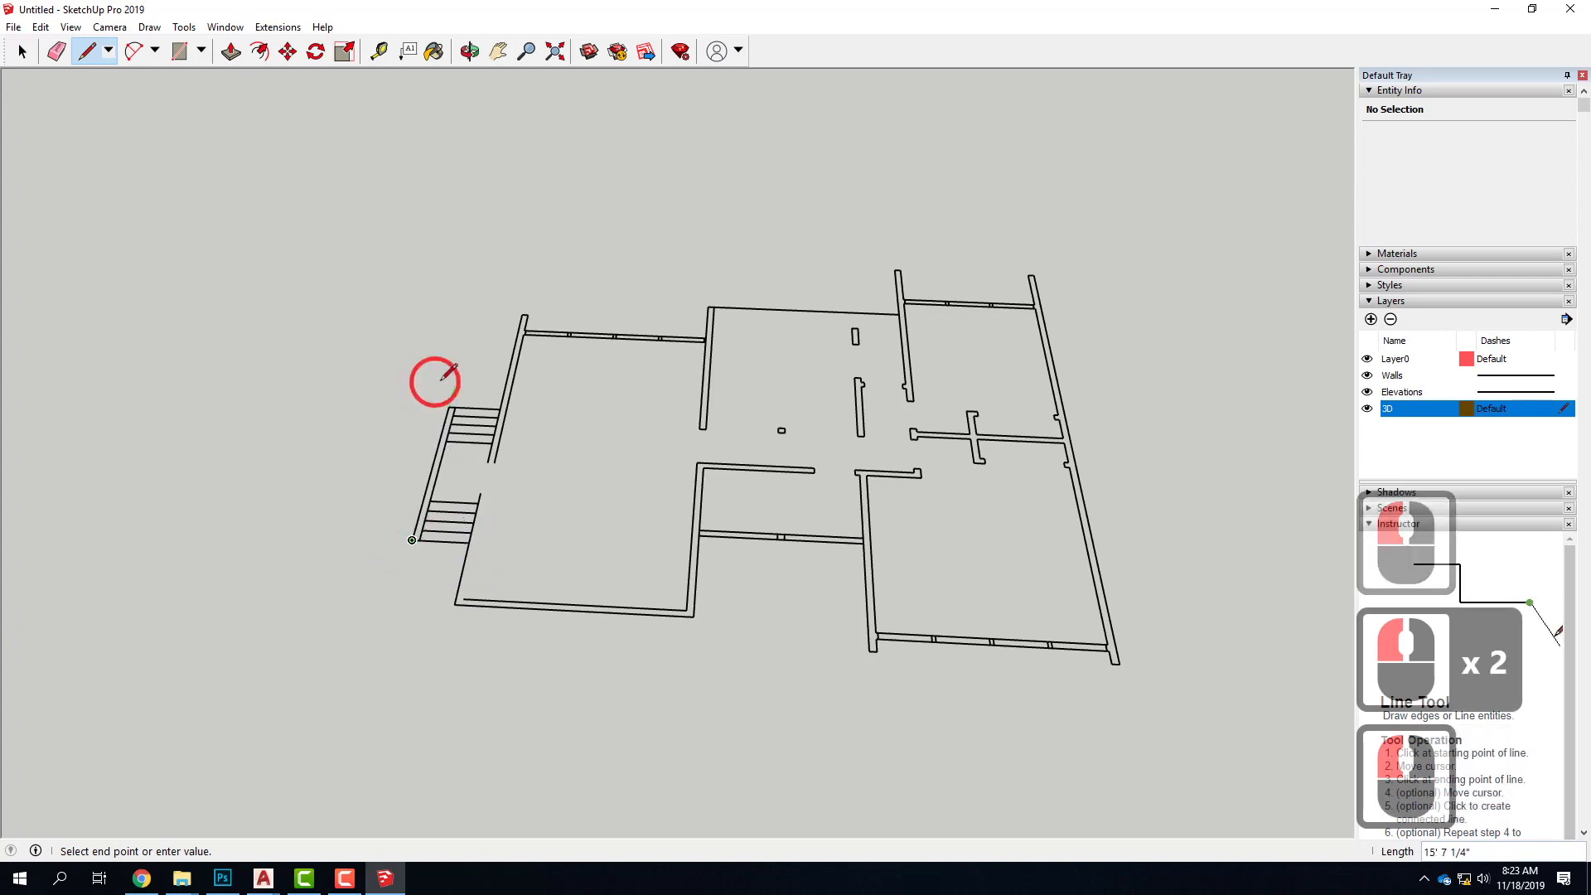
click(500, 410)
click(526, 318)
click(522, 314)
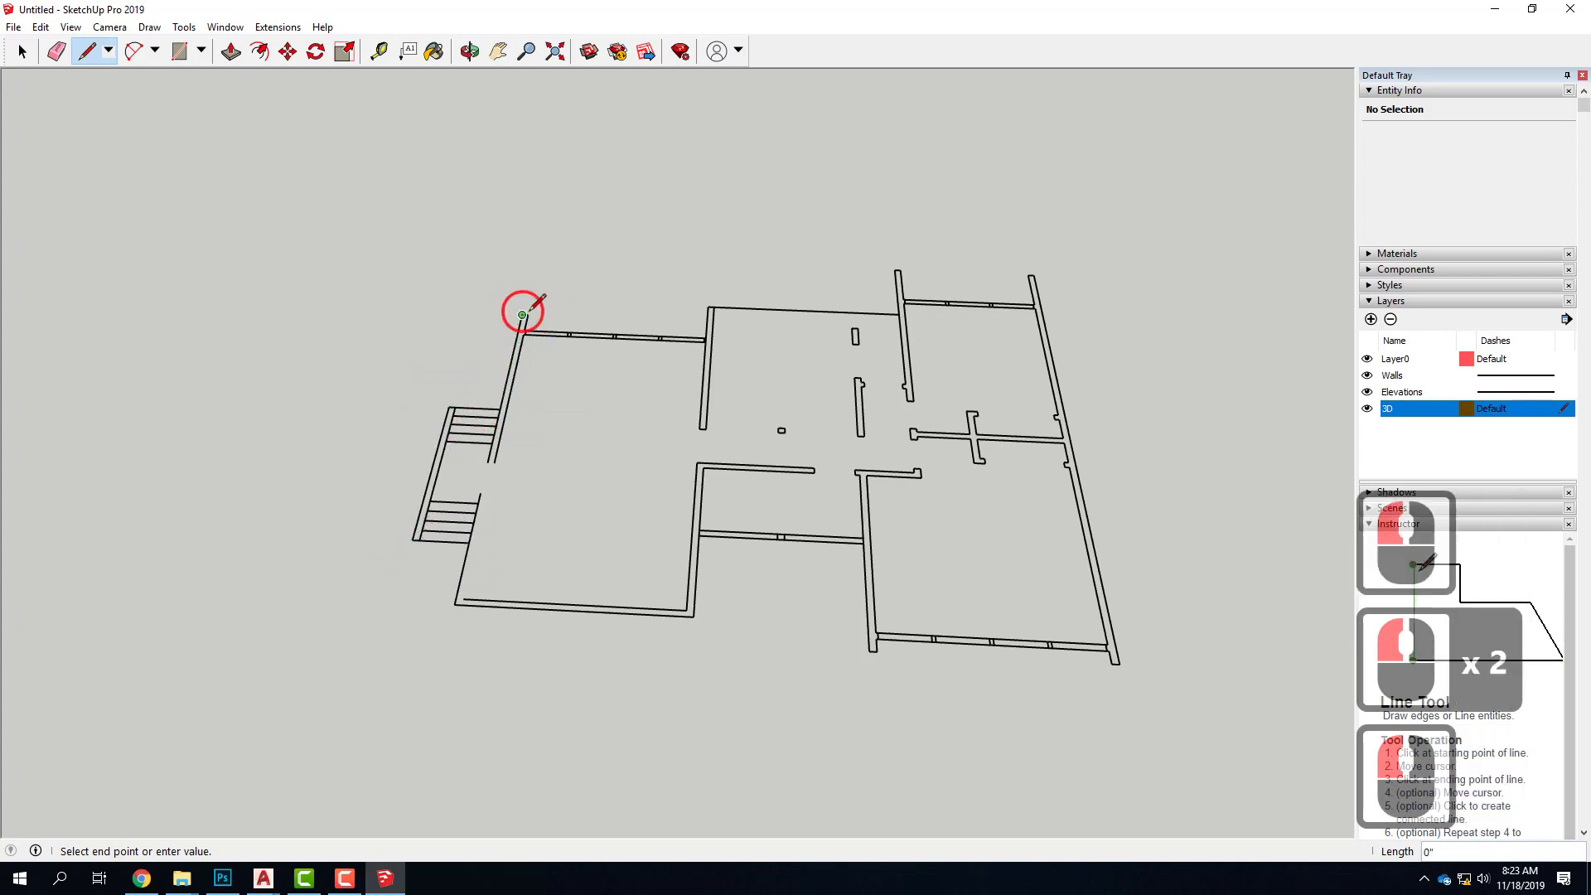
Continue the outline around the projecting wall end and along the rear window wall to the outer corner of the next wall
scroll(542, 312, up, 10)
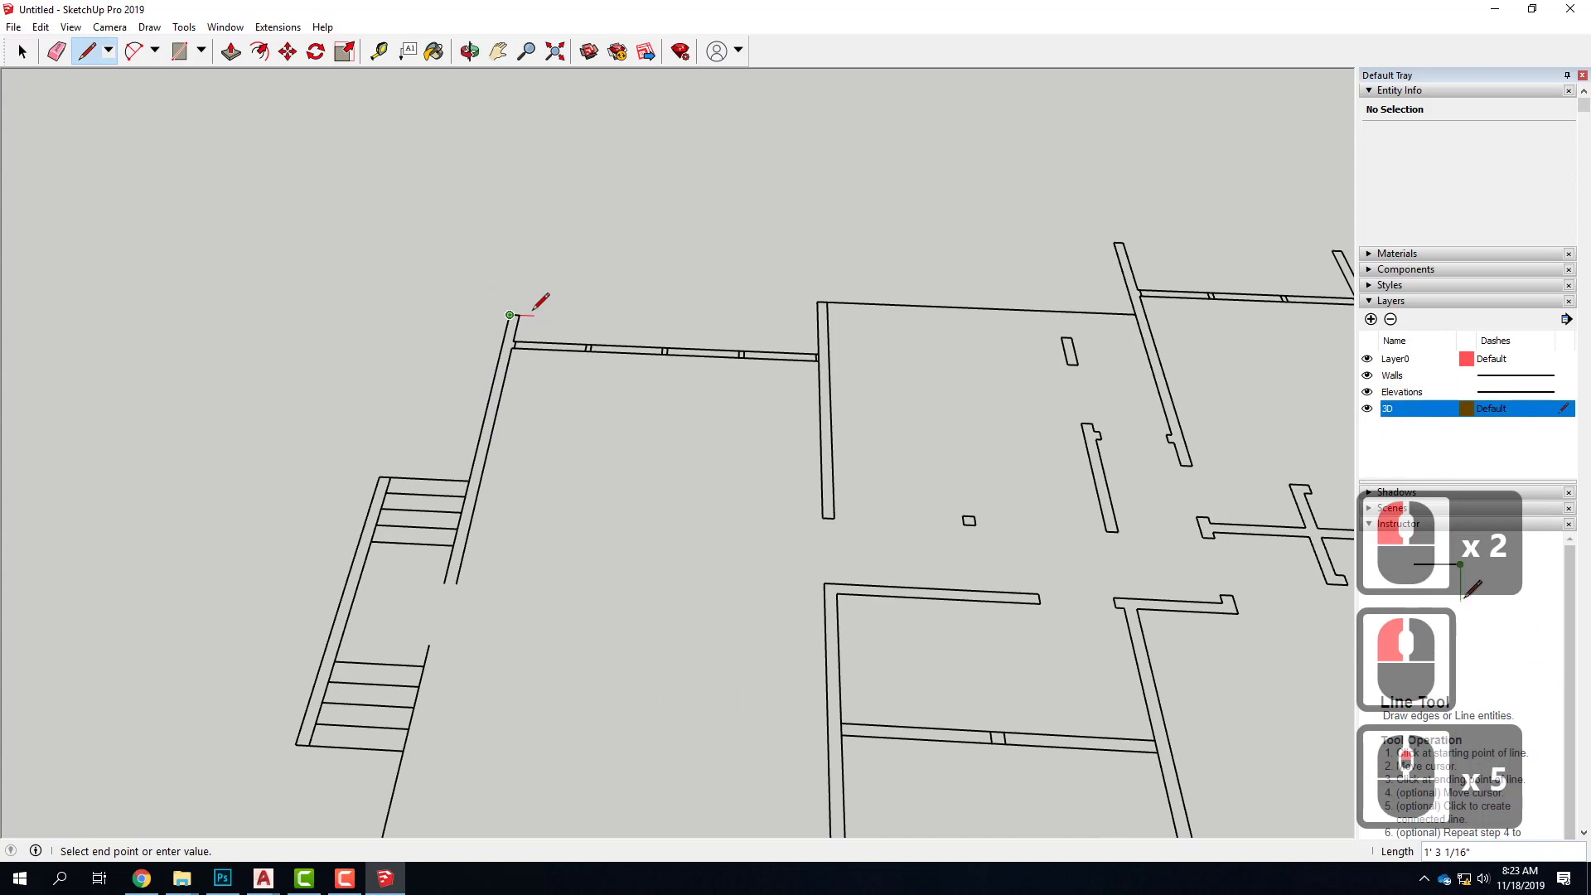
click(509, 315)
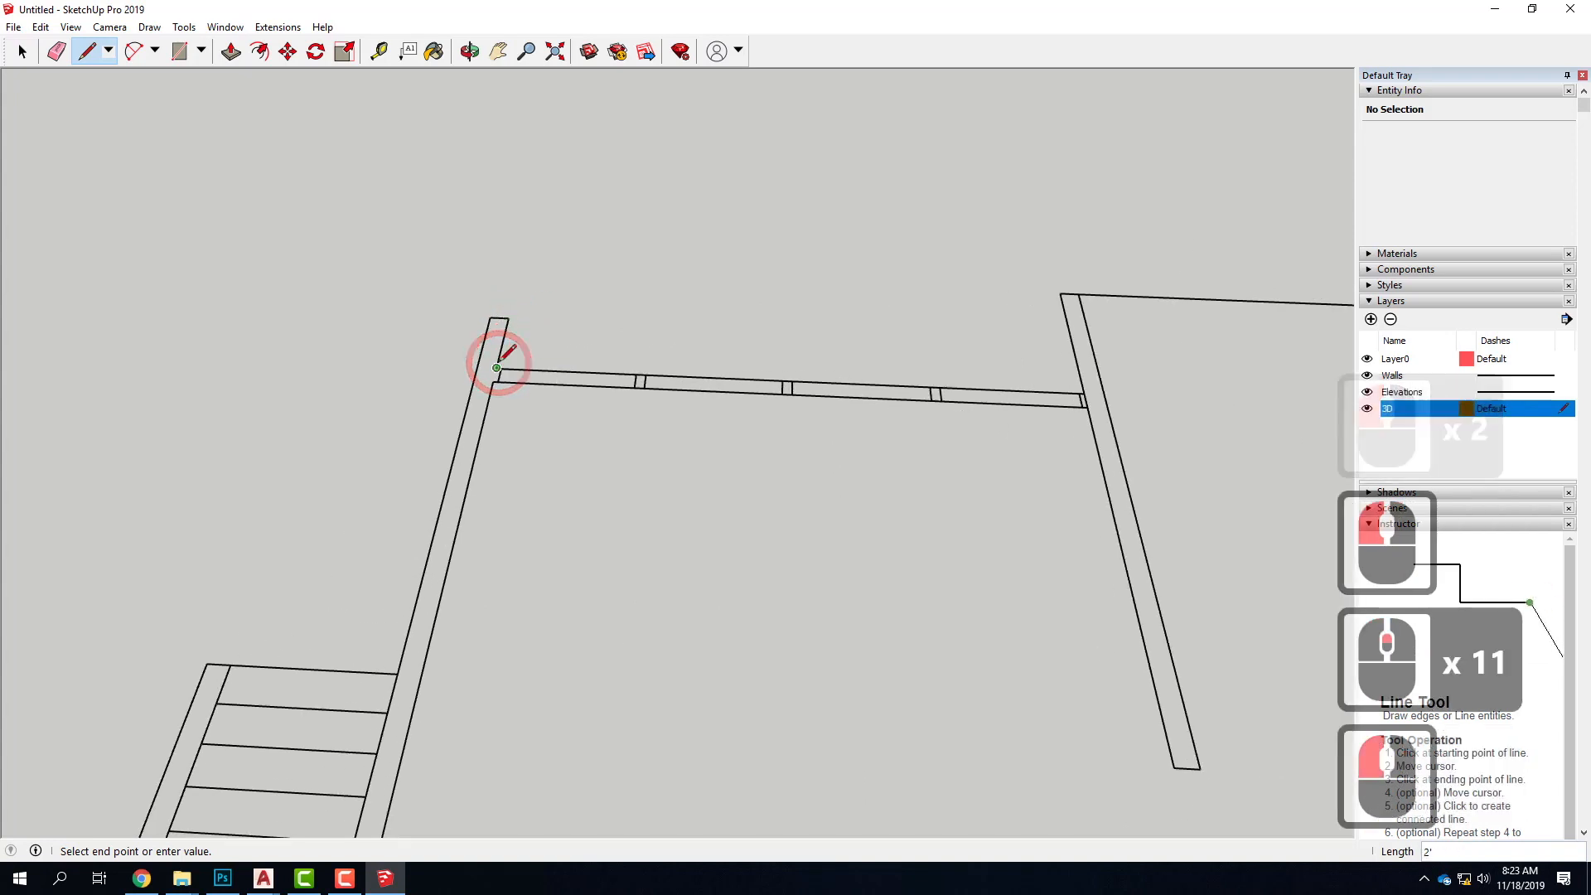
click(498, 364)
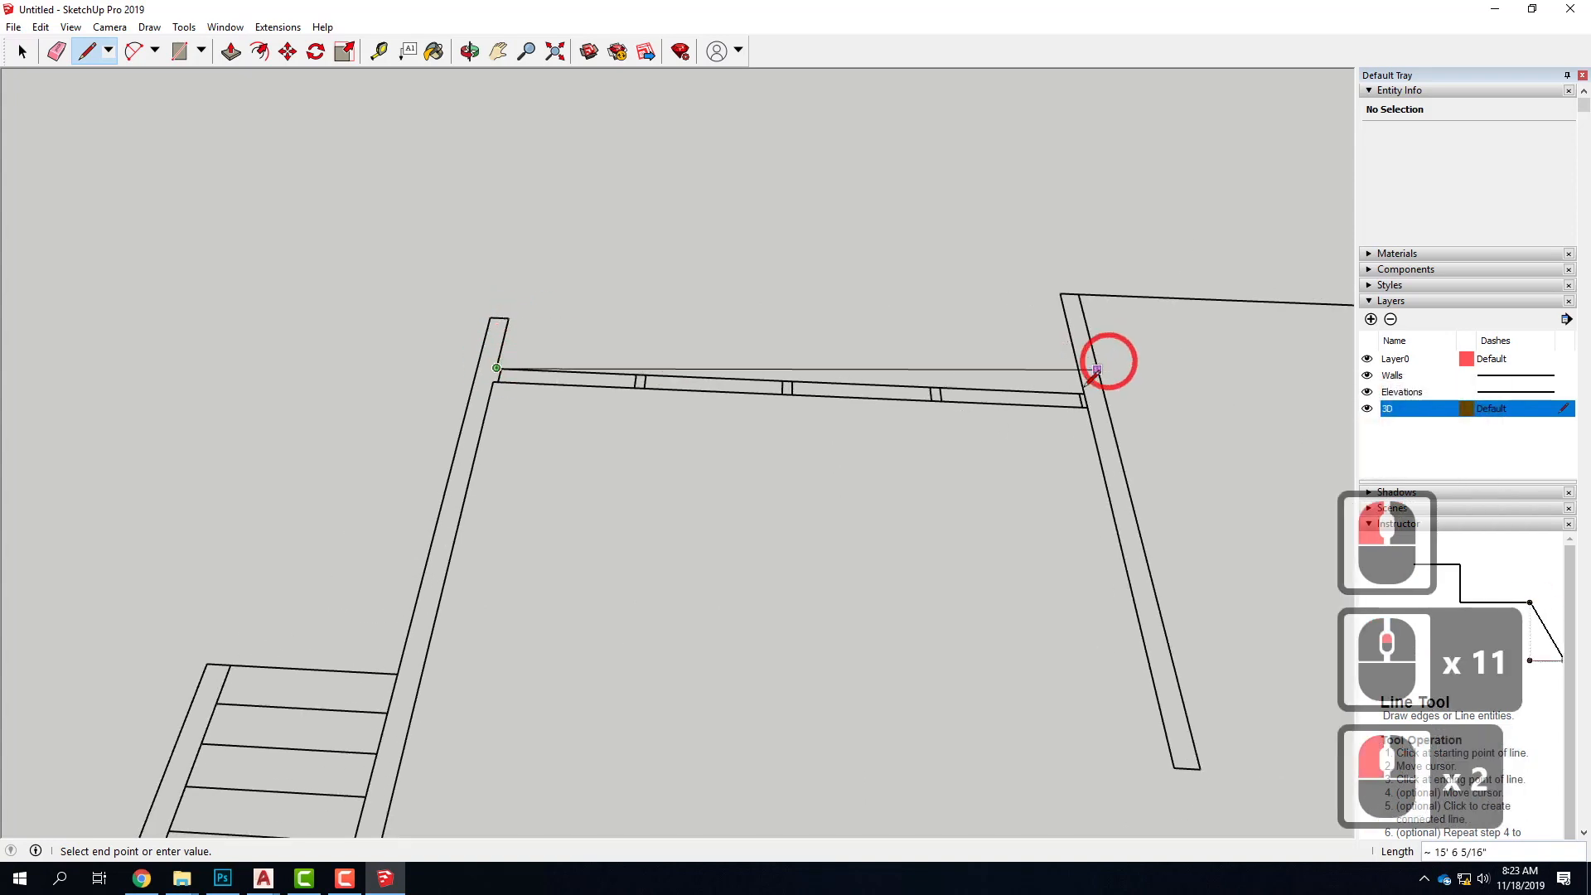
click(1060, 294)
Trace the middle room's single-line rear edge, the next projecting wall end and the rear window wall up to the far side wall
scroll(613, 365, down, 5)
scroll(473, 371, down, 5)
scroll(1000, 352, up, 5)
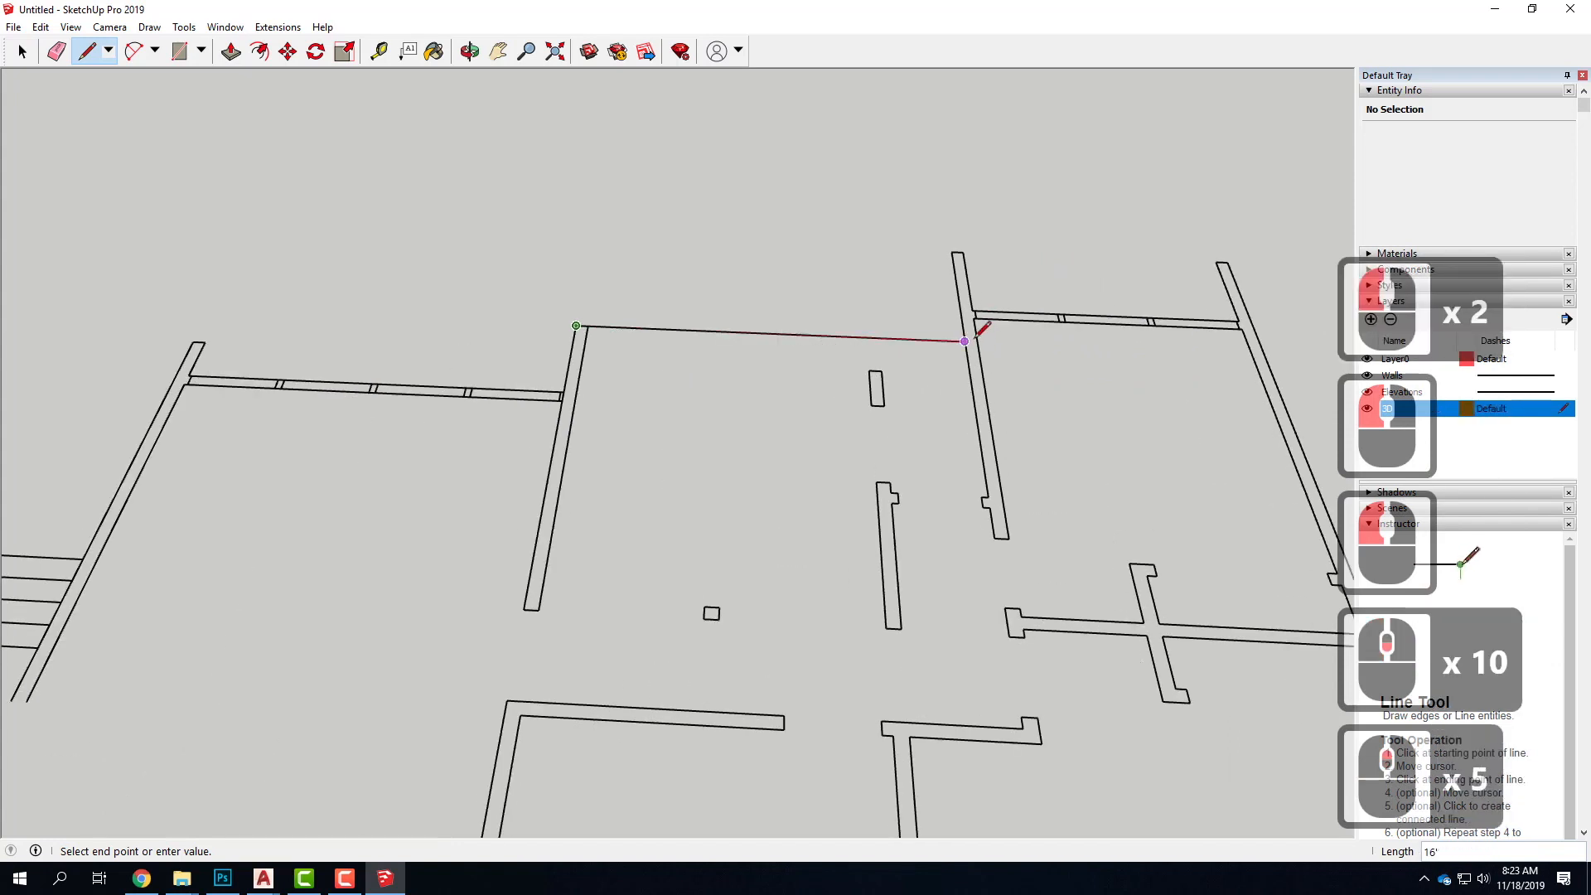
click(952, 251)
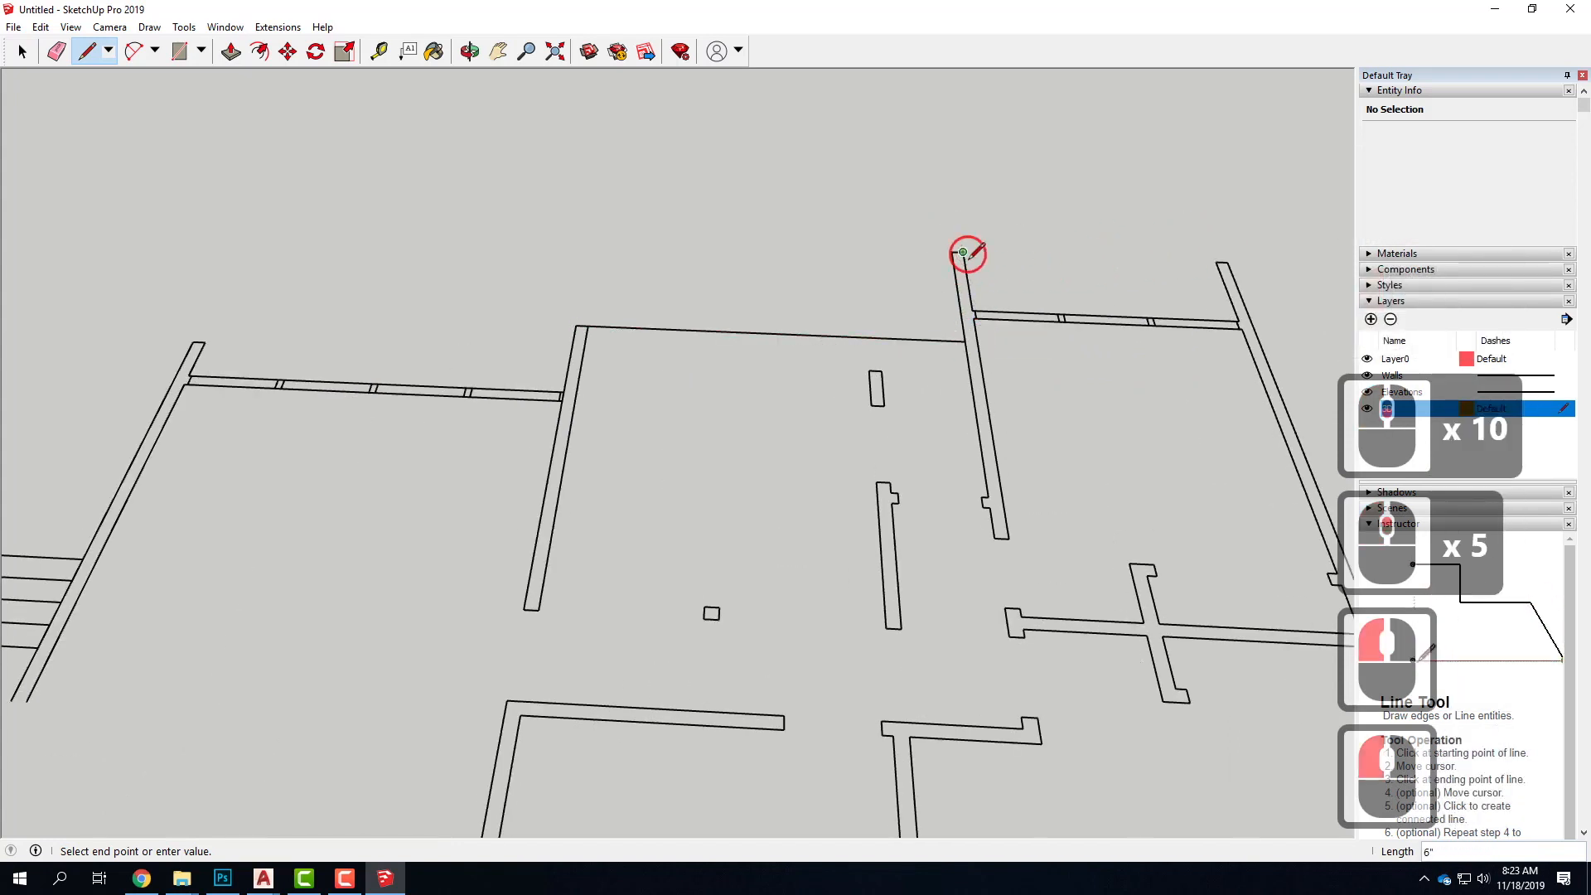
click(964, 305)
click(1234, 316)
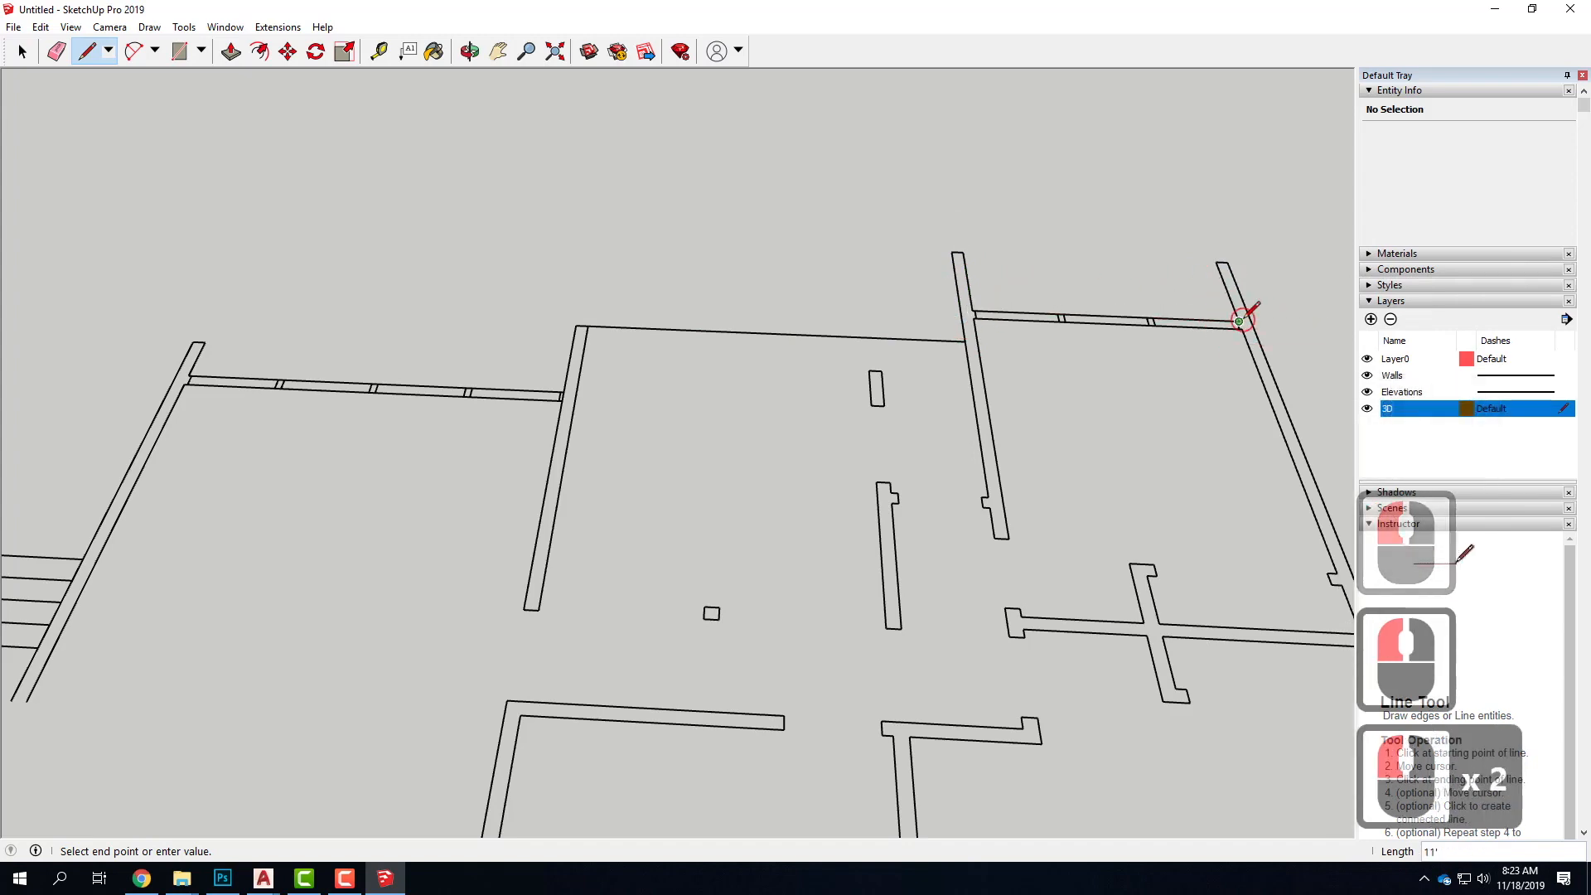
Trace around the far side wall's rear end, along its 40' outer face and around its front end to the front window wall
scroll(1149, 175, down, 3)
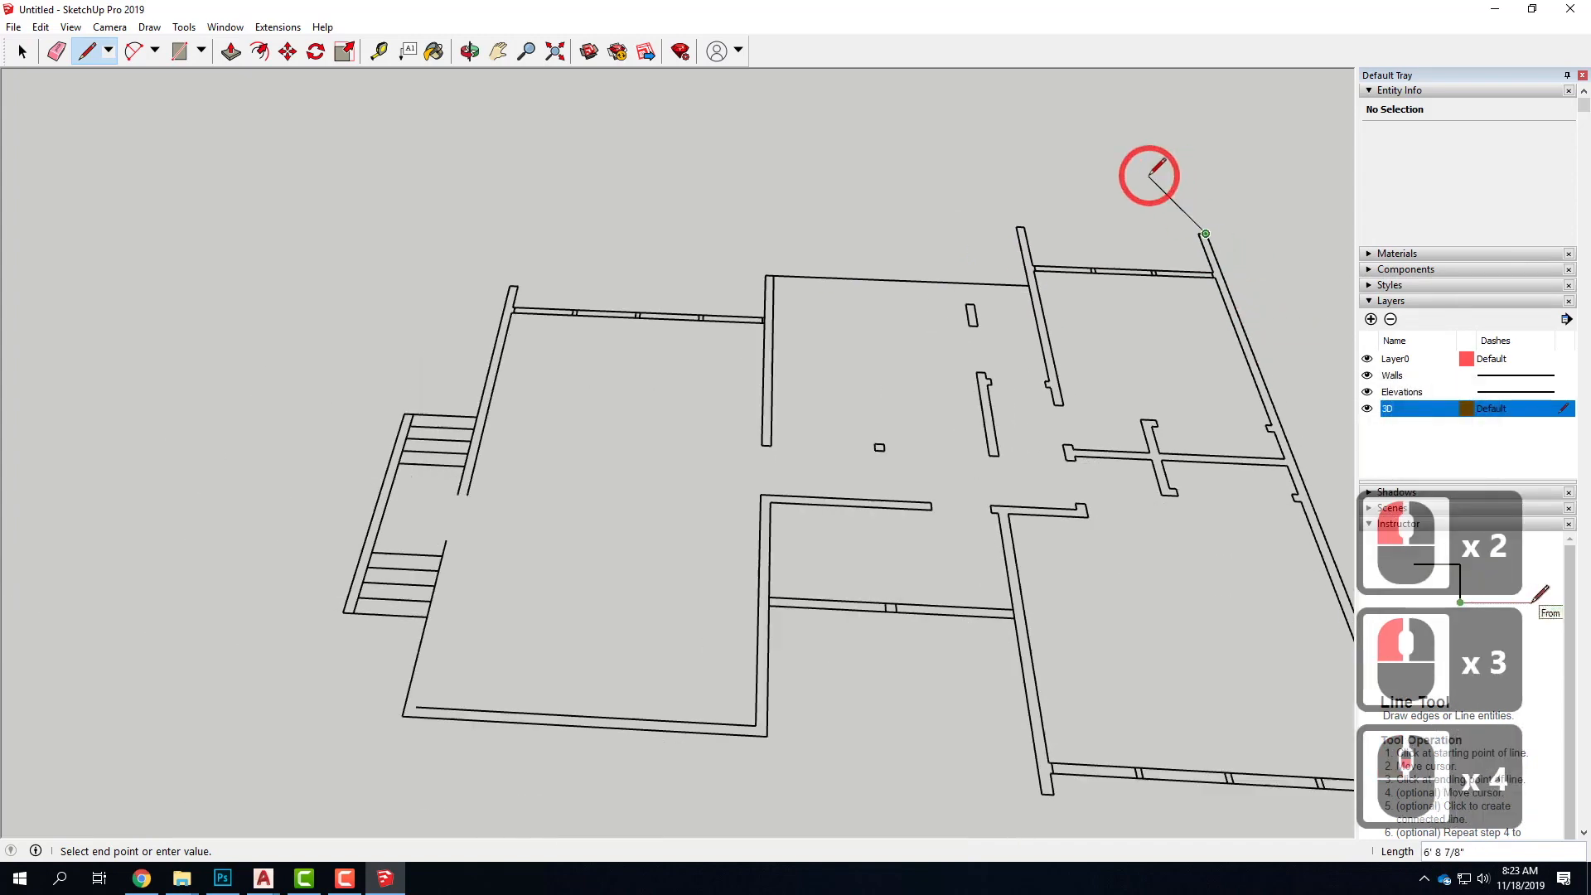
scroll(1150, 175, down, 5)
scroll(1294, 513, up, 6)
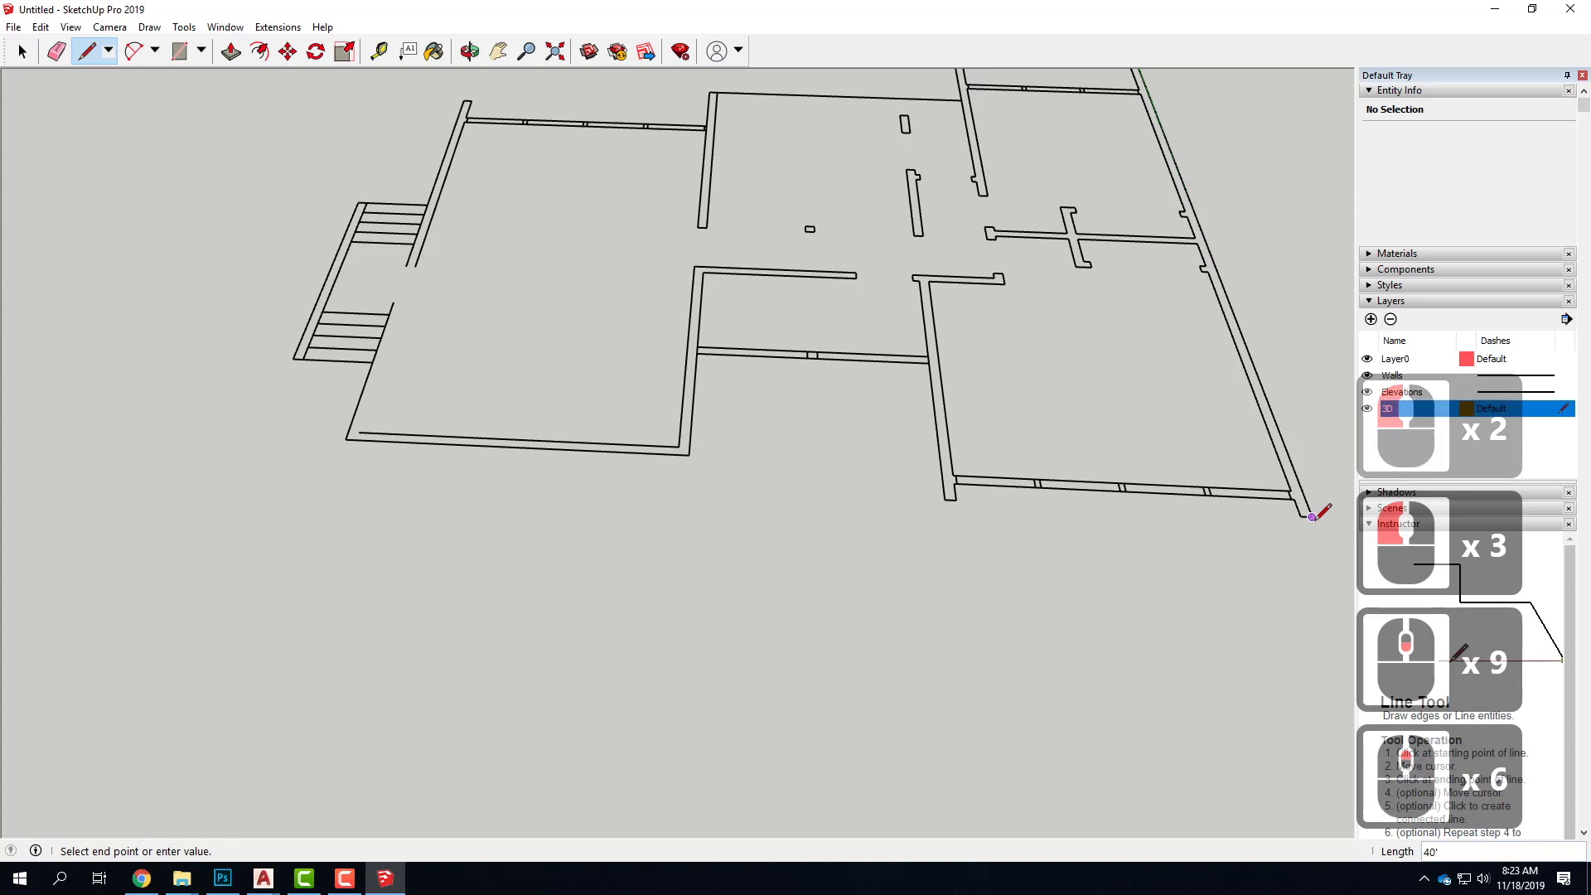
click(1304, 514)
click(1300, 516)
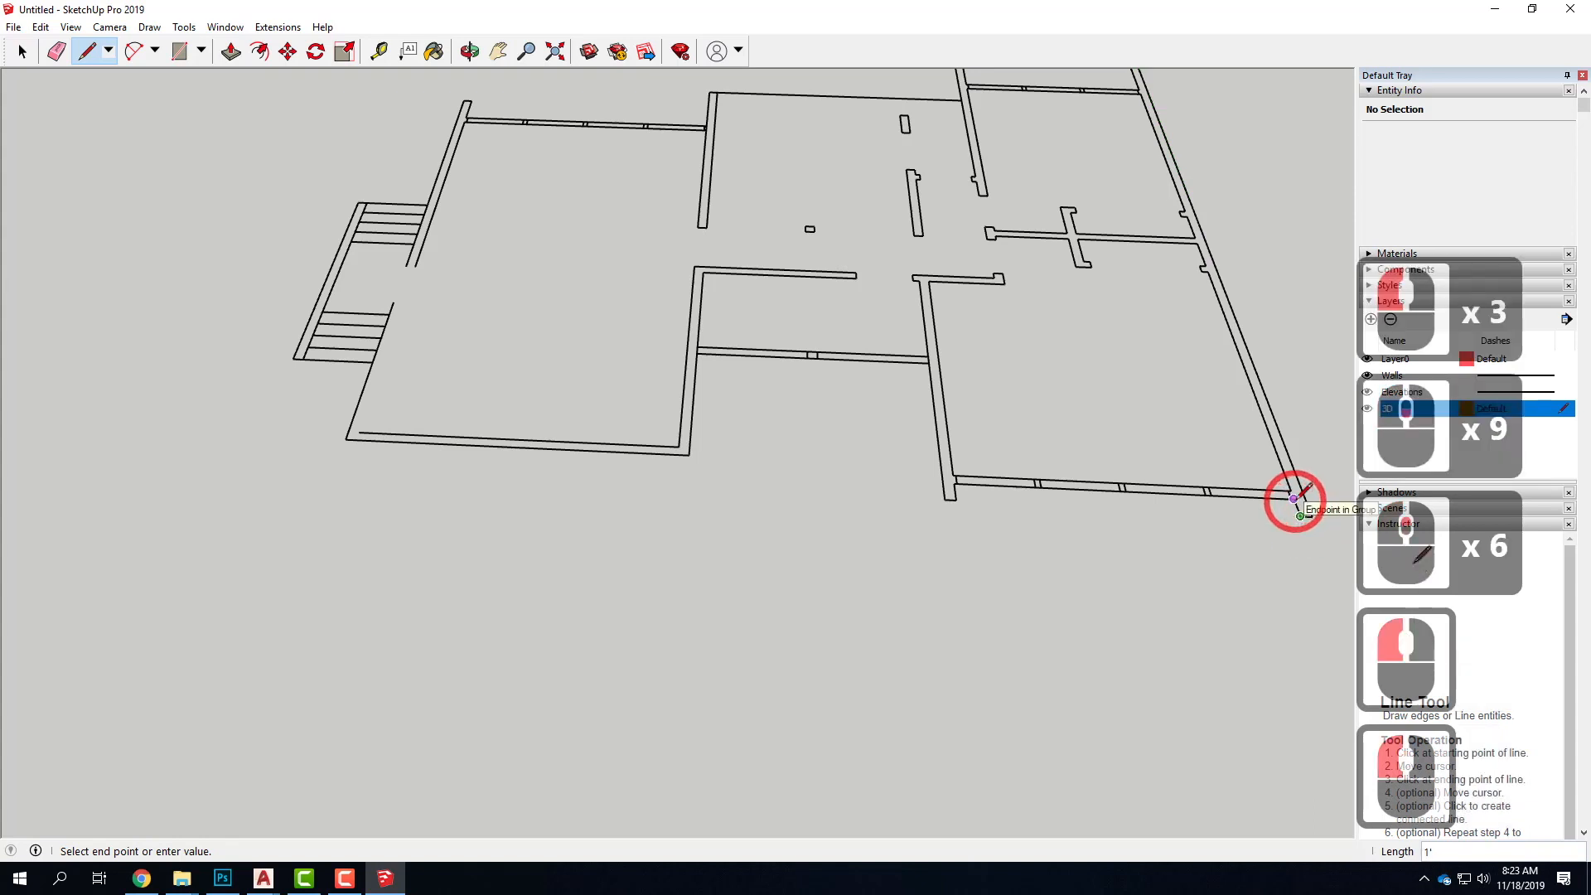
click(1294, 499)
Trace the front window wall, the recessed middle section and the remaining front wall, closing the outline at its starting corner to form a floor face
click(954, 483)
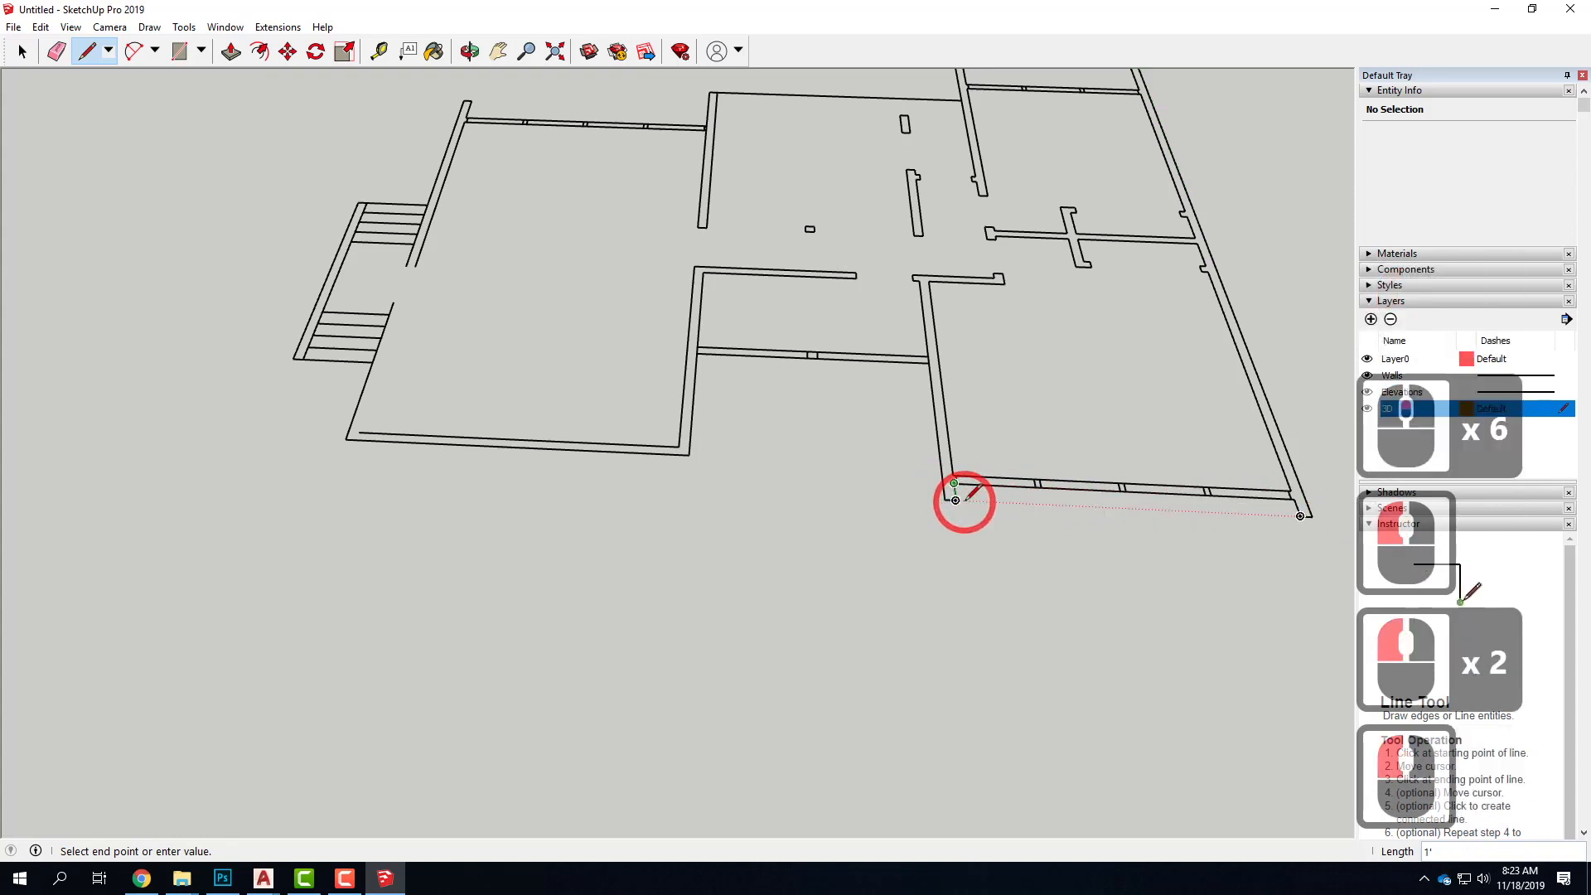
click(944, 499)
click(928, 363)
click(696, 353)
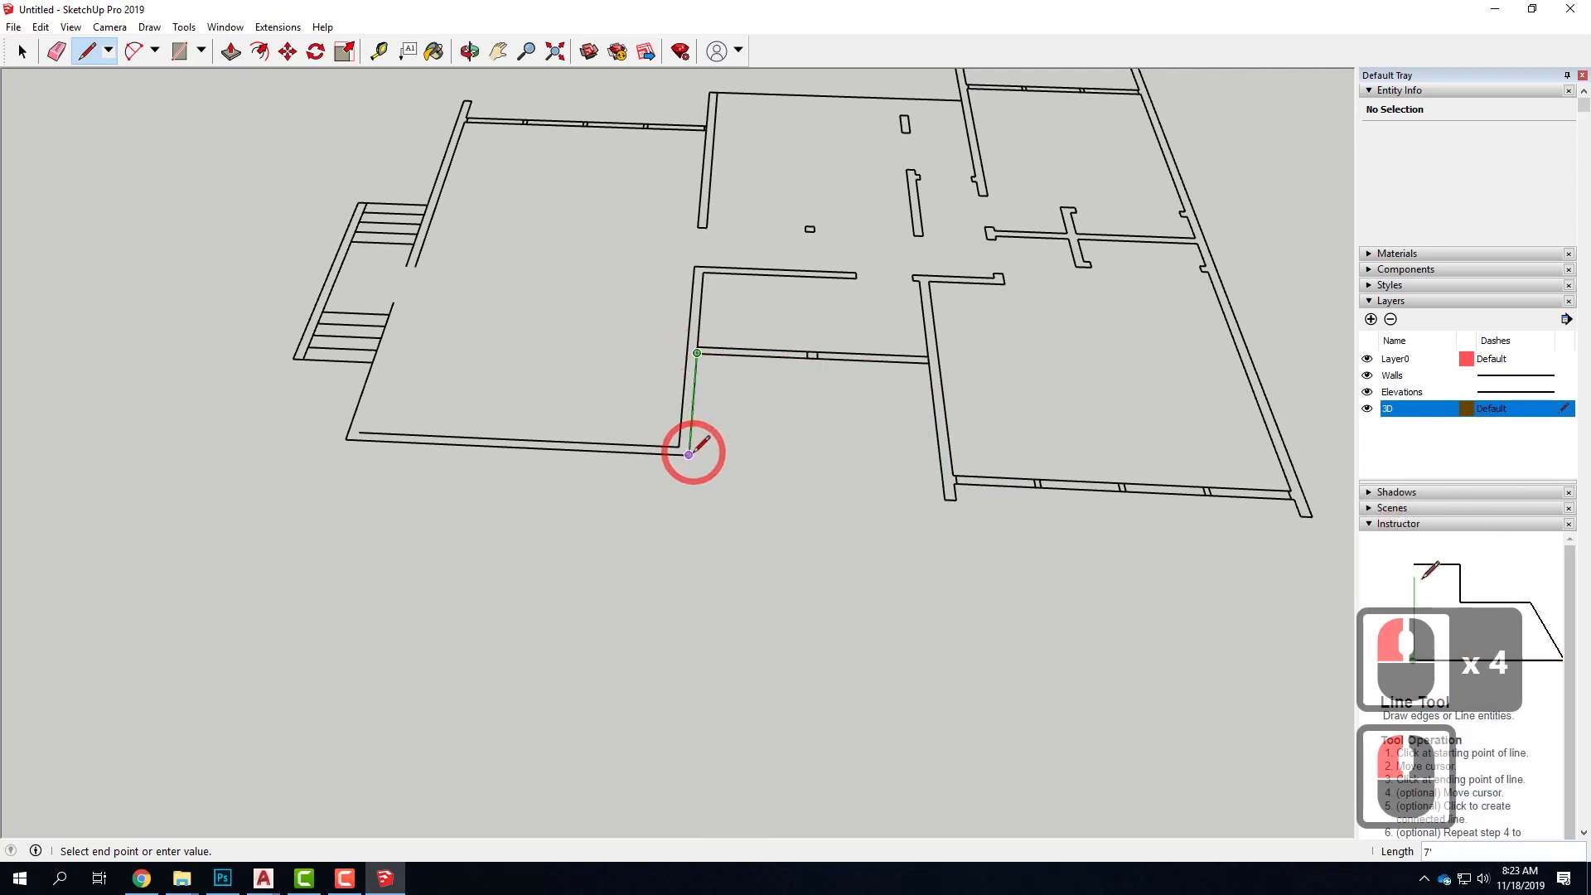
click(688, 454)
click(345, 439)
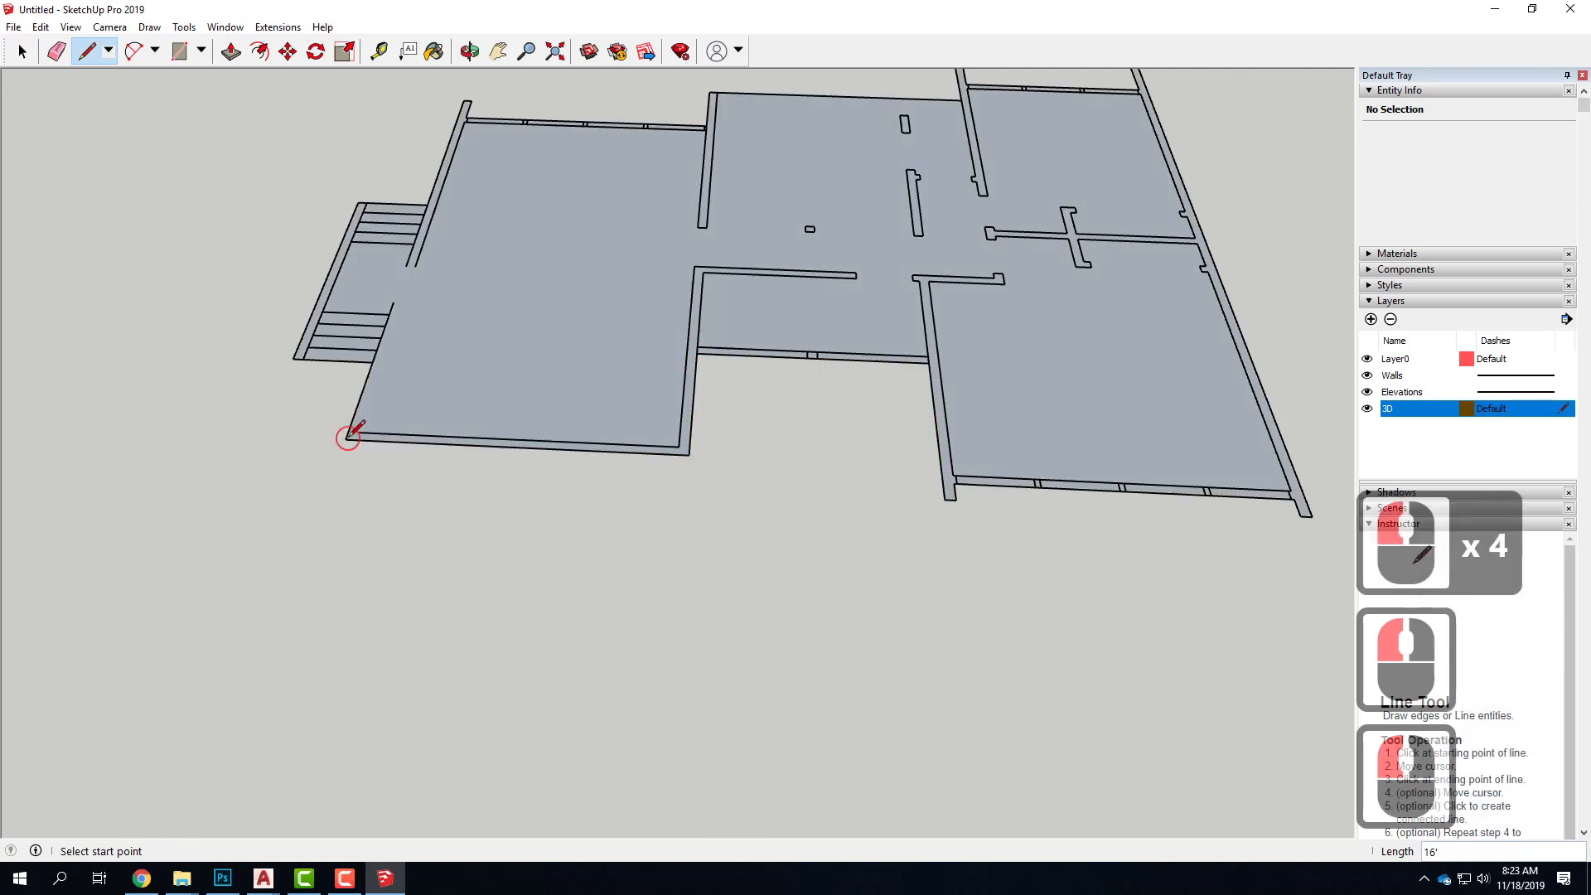
Select the new floor face and review its extent and entity information
scroll(146, 497, down, 5)
scroll(423, 403, down, 4)
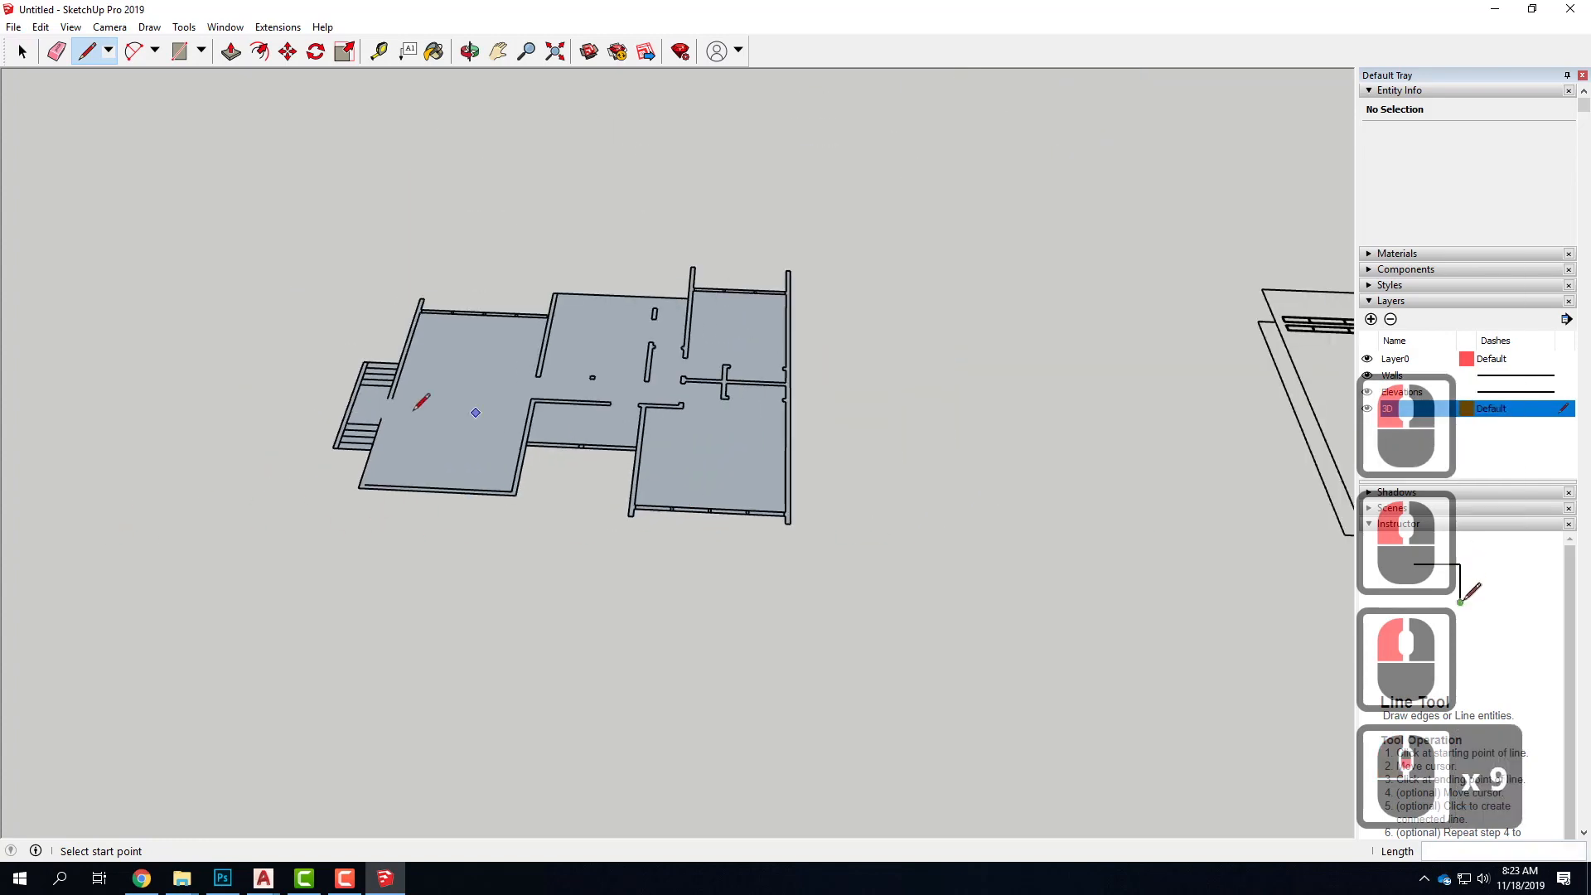
scroll(427, 403, up, 9)
click(21, 52)
click(522, 429)
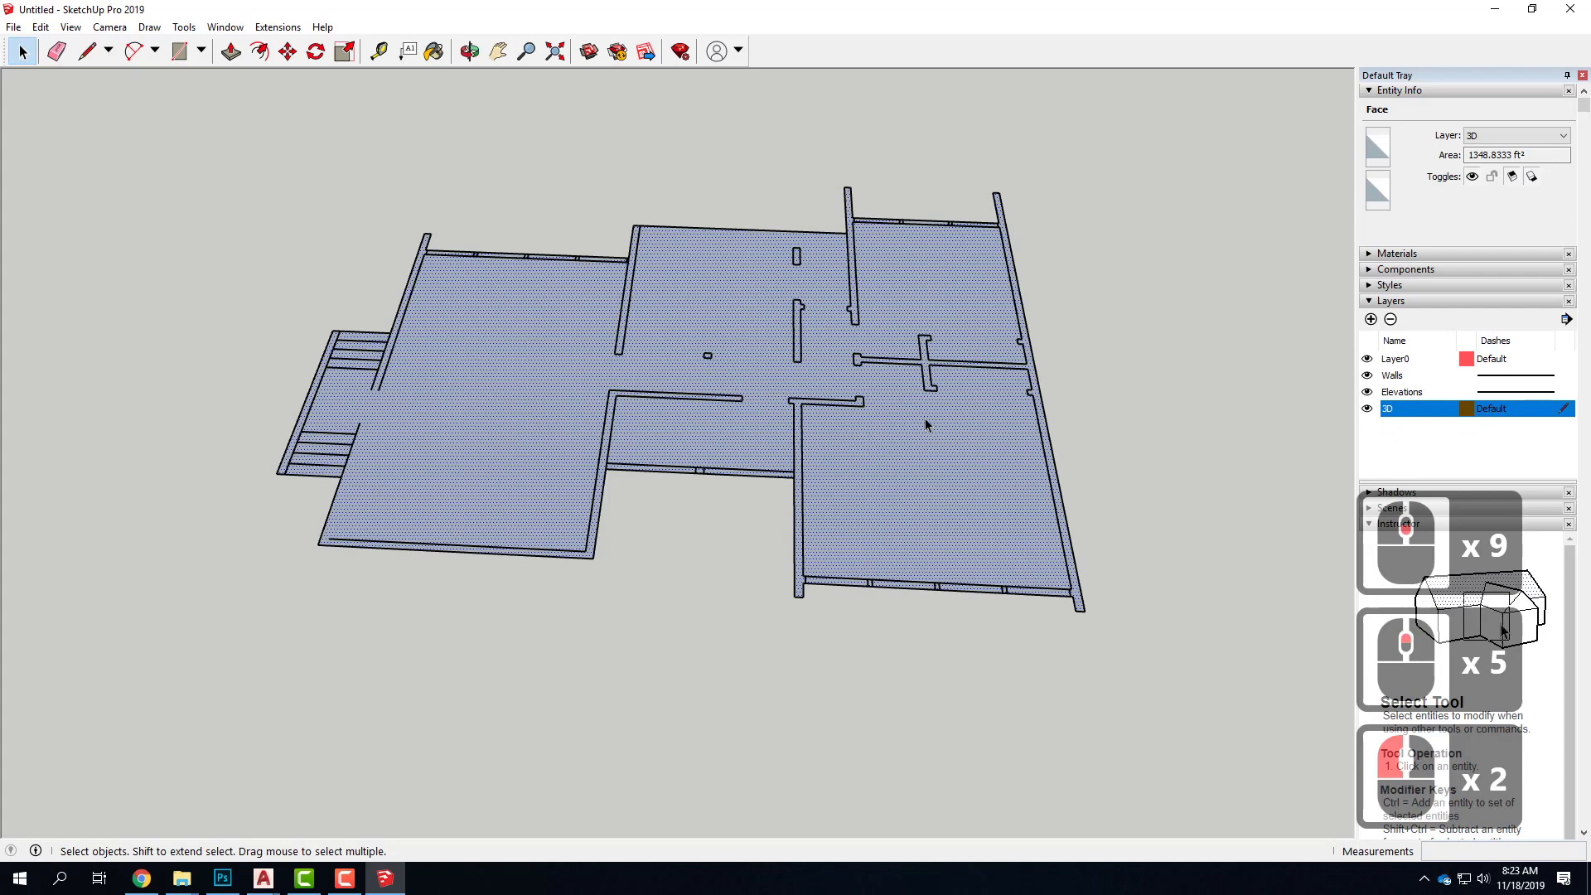
scroll(1031, 530, down, 4)
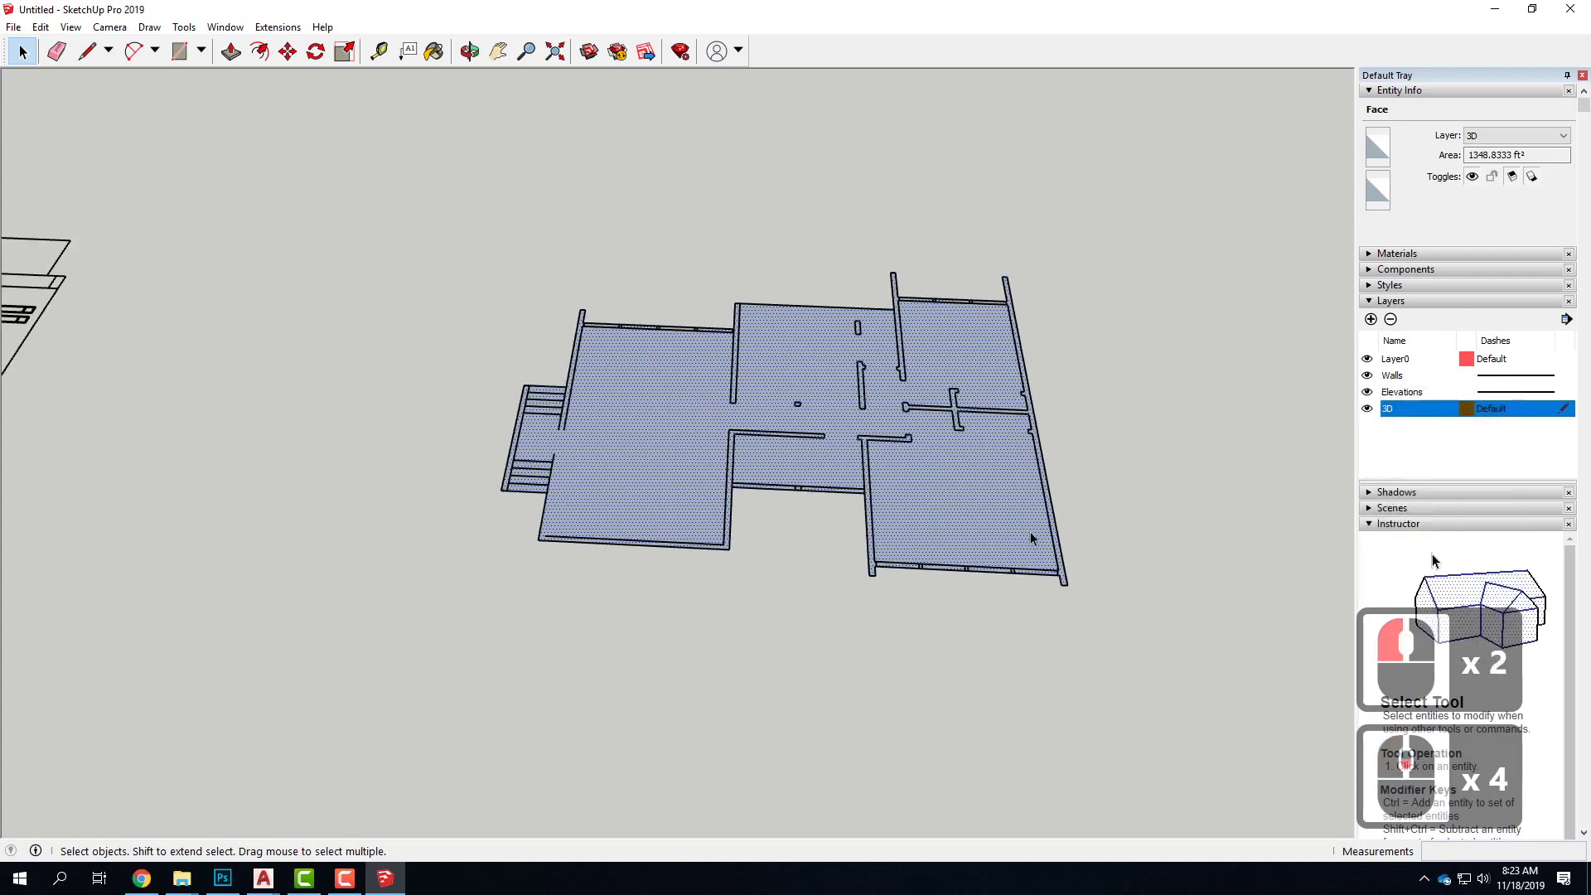
Draw a line along the inner edge of the stair block's outer wall to split off that strip, and select the main floor face
scroll(629, 431, up, 5)
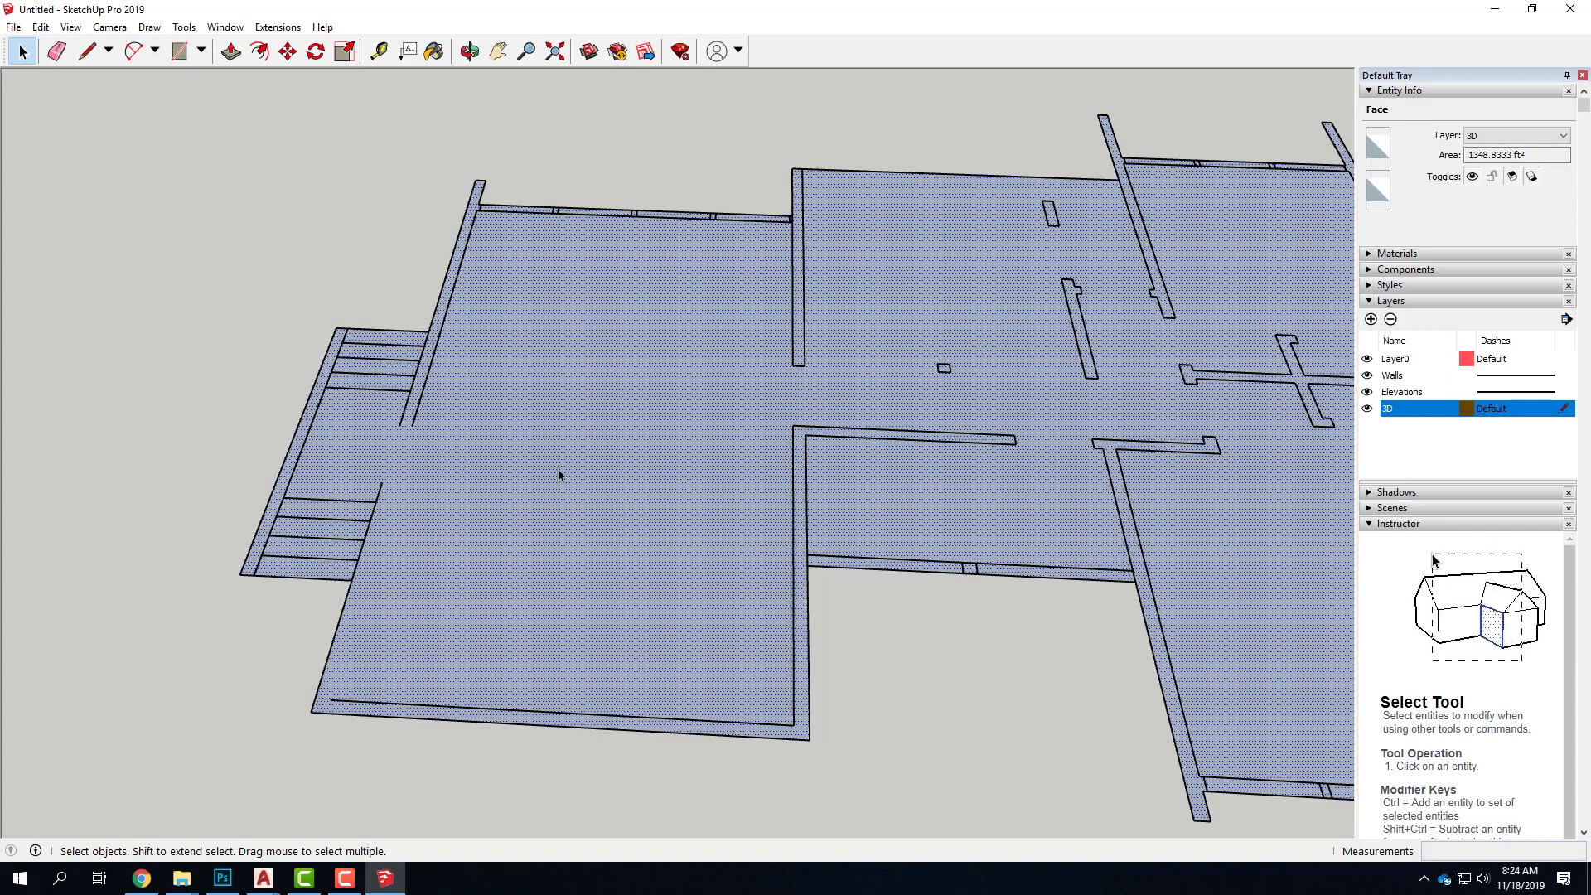
click(86, 51)
click(349, 324)
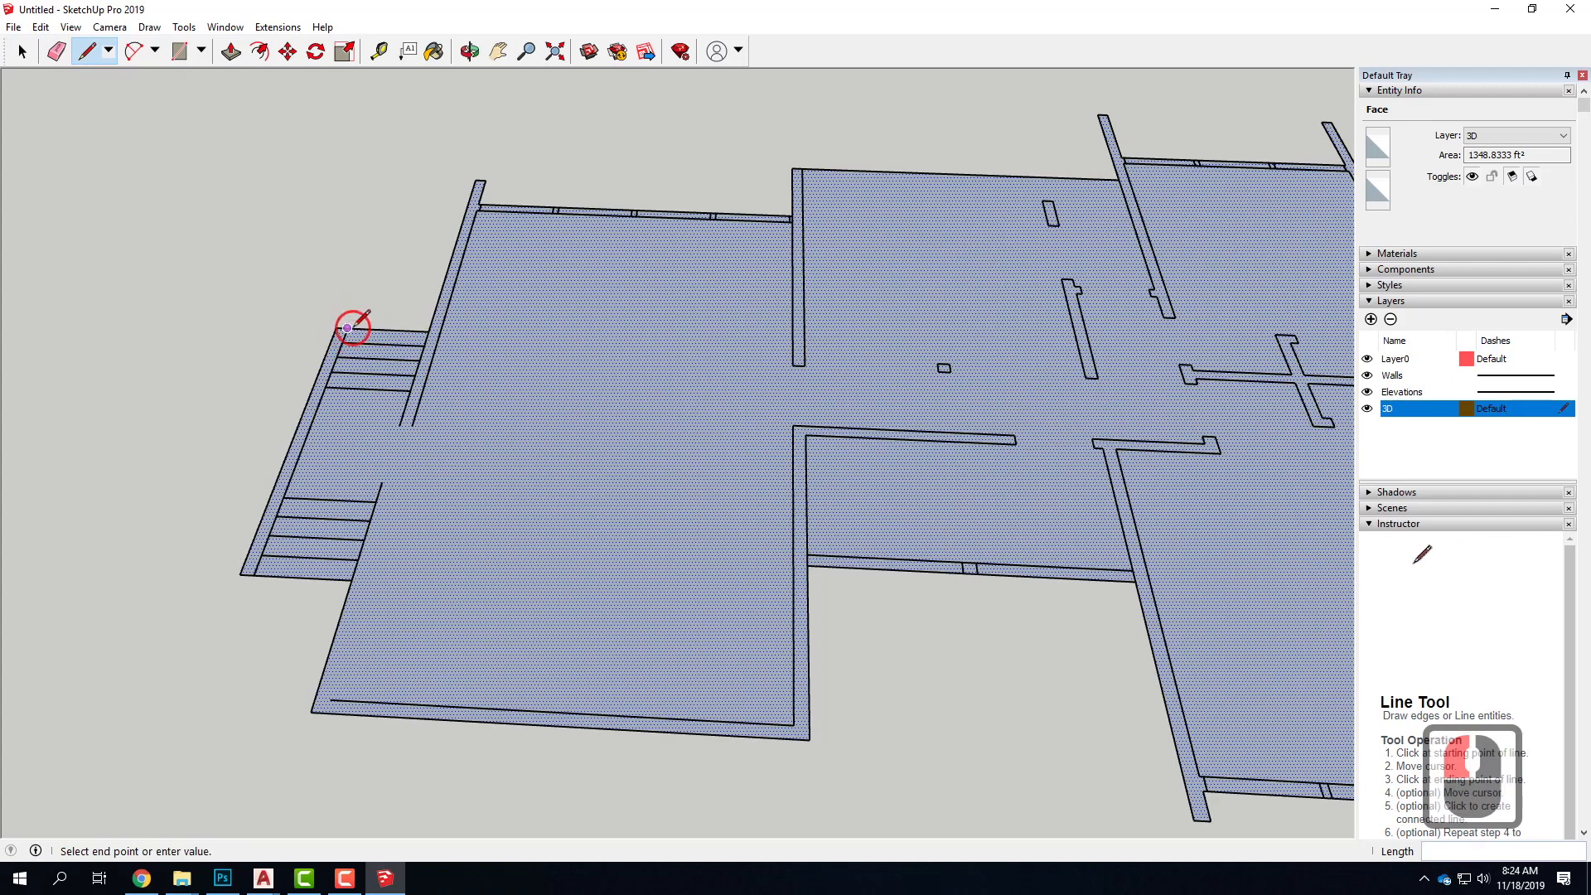
click(258, 570)
click(22, 50)
double_click(555, 573)
click(336, 408)
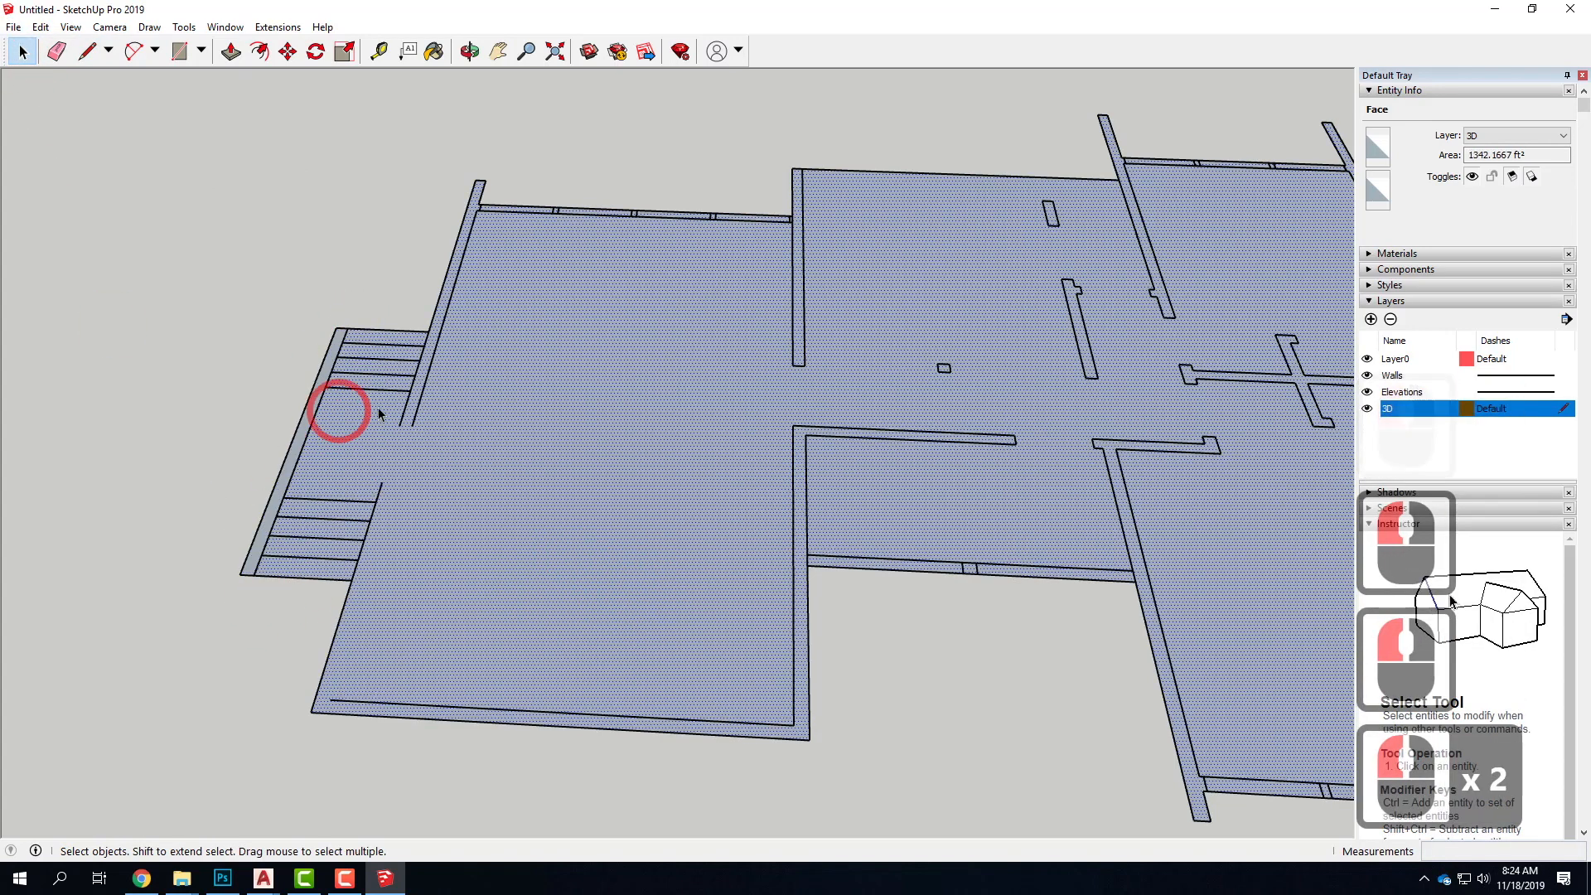
Draw the short 1 1/2" edge where the rear window wall meets the stair-side wall
click(356, 520)
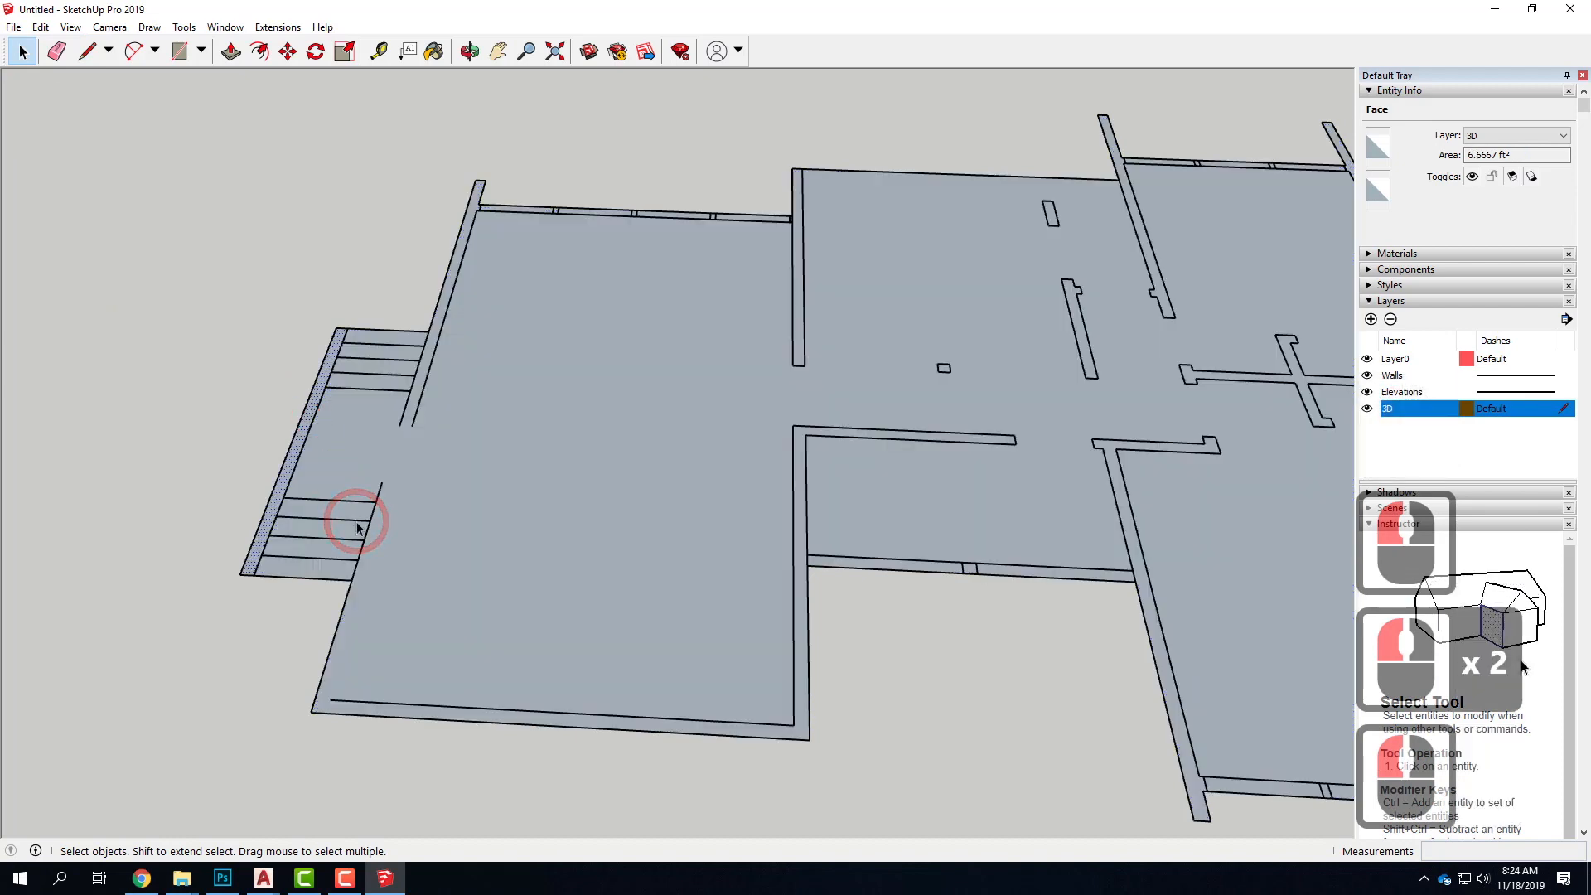
click(87, 51)
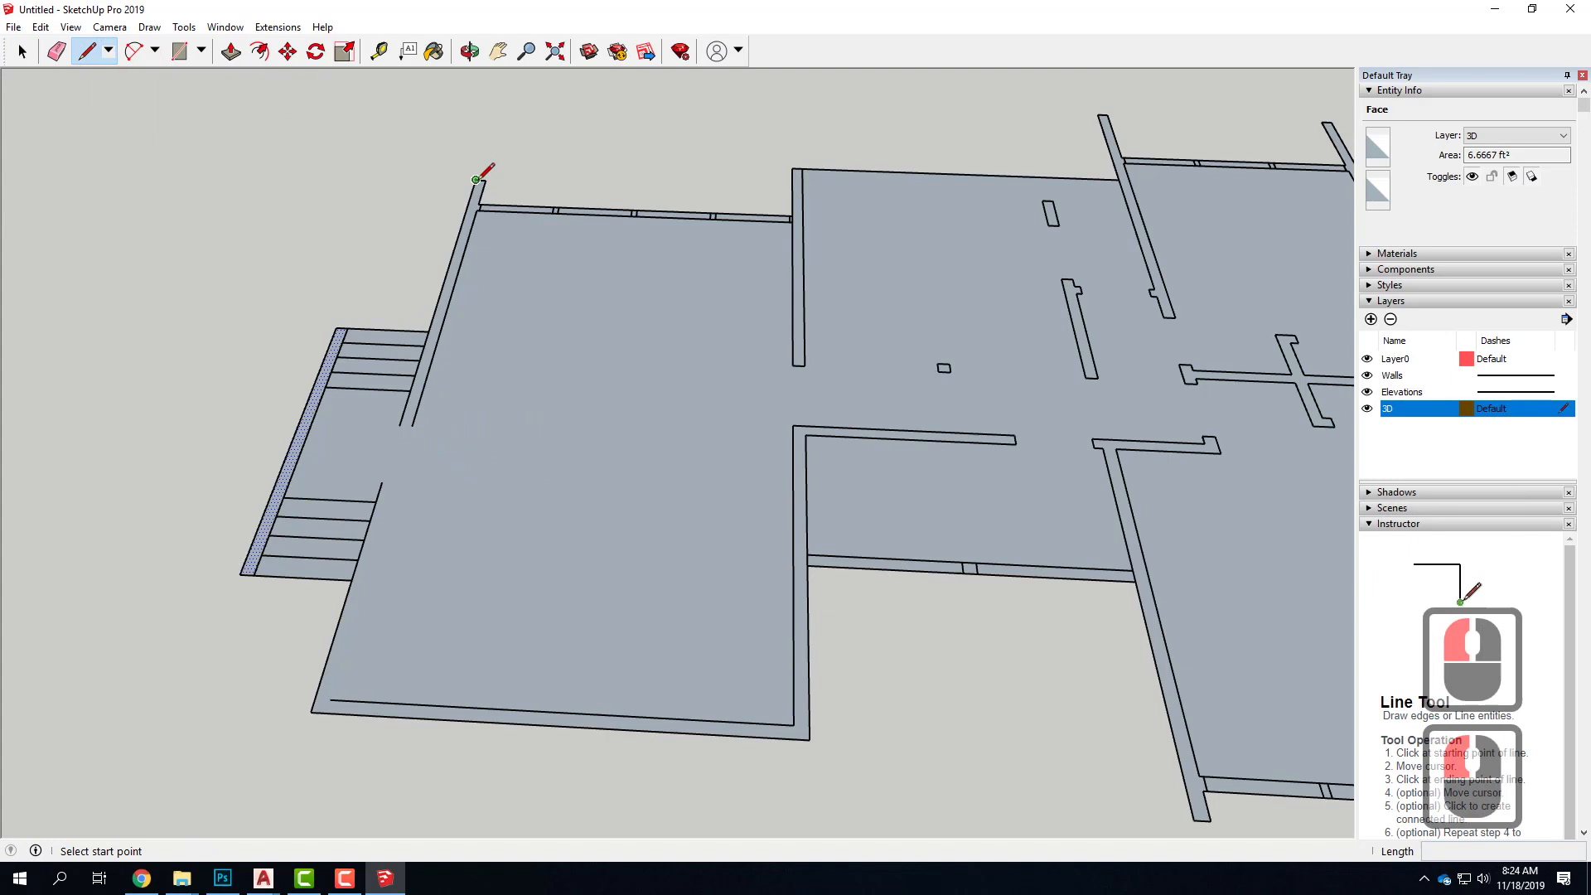
click(476, 179)
scroll(478, 182, up, 4)
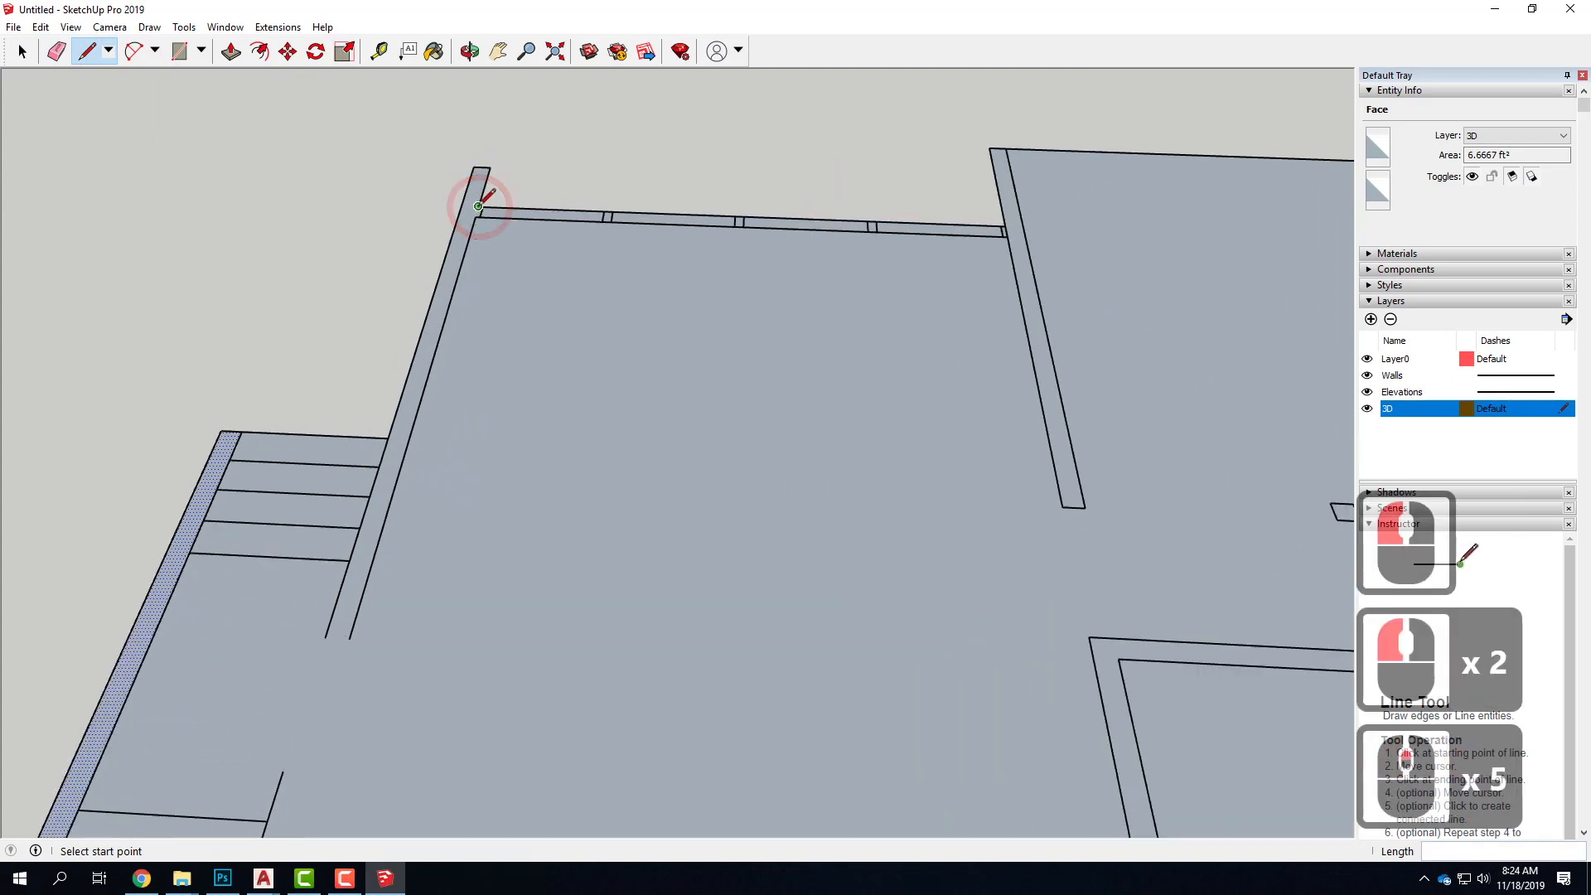
click(478, 205)
scroll(473, 204, up, 3)
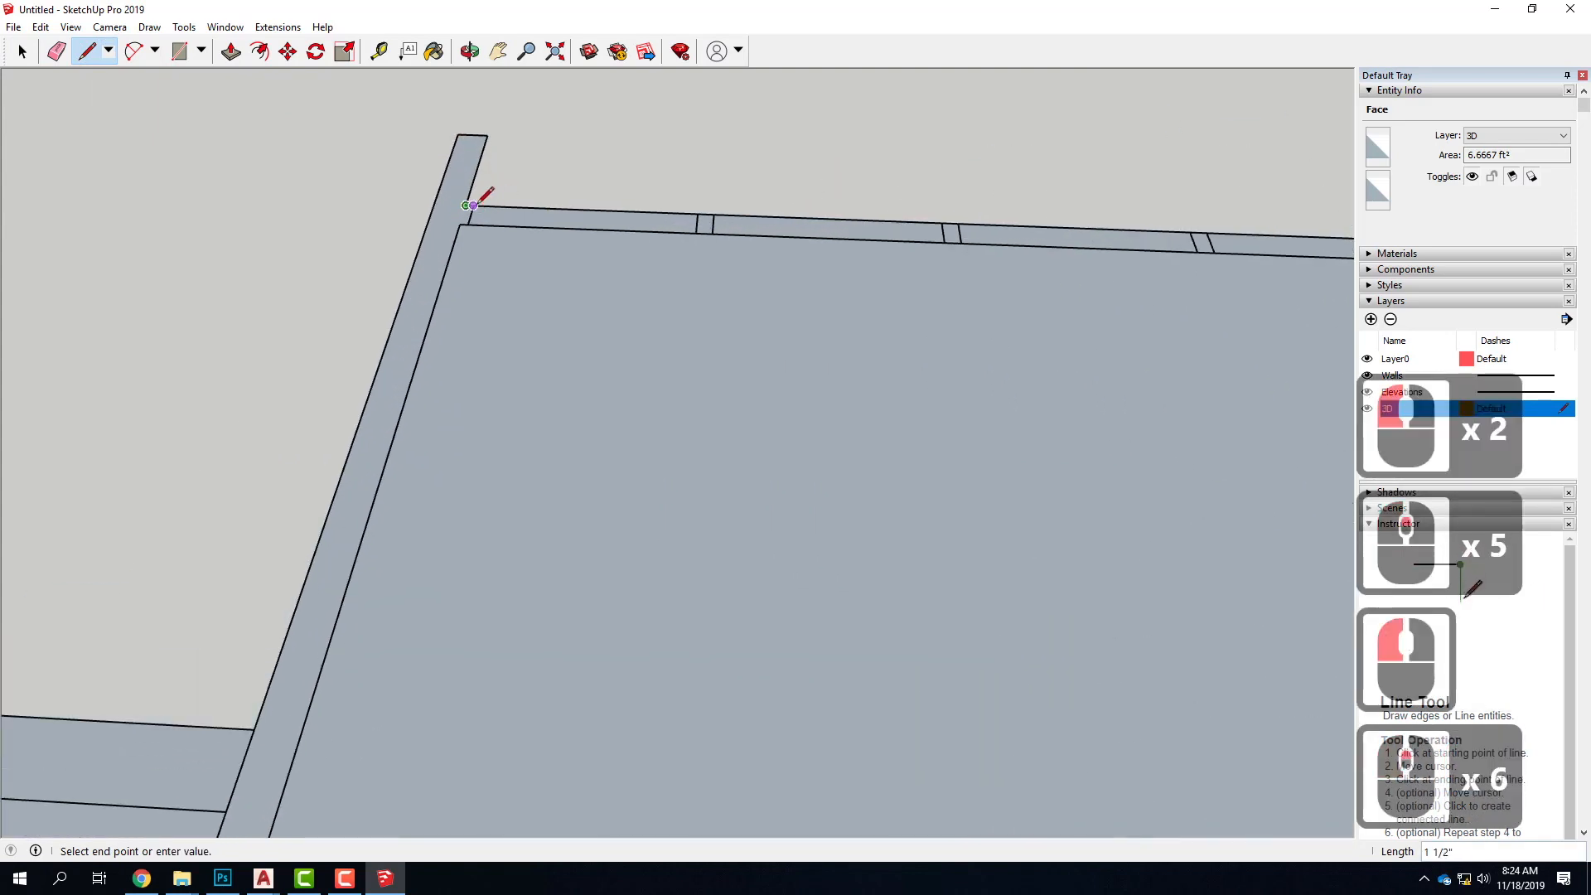
click(467, 205)
click(475, 206)
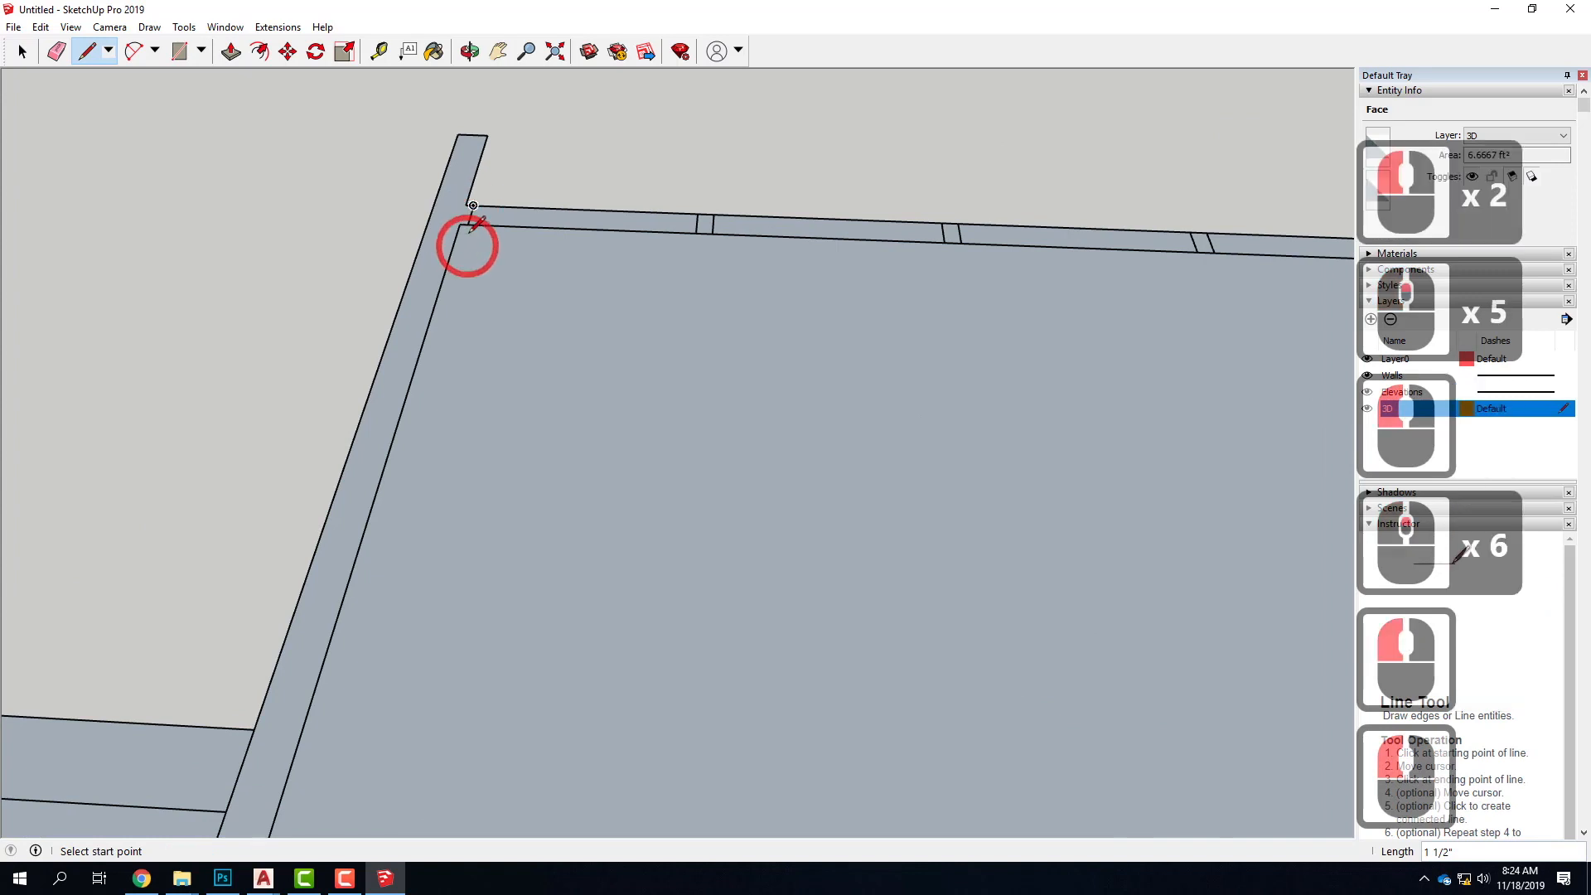
click(468, 224)
Trace the rear stair-side wall's 17' inner face and its end at the doorway, and check the face selection
scroll(429, 321, down, 2)
scroll(555, 152, down, 5)
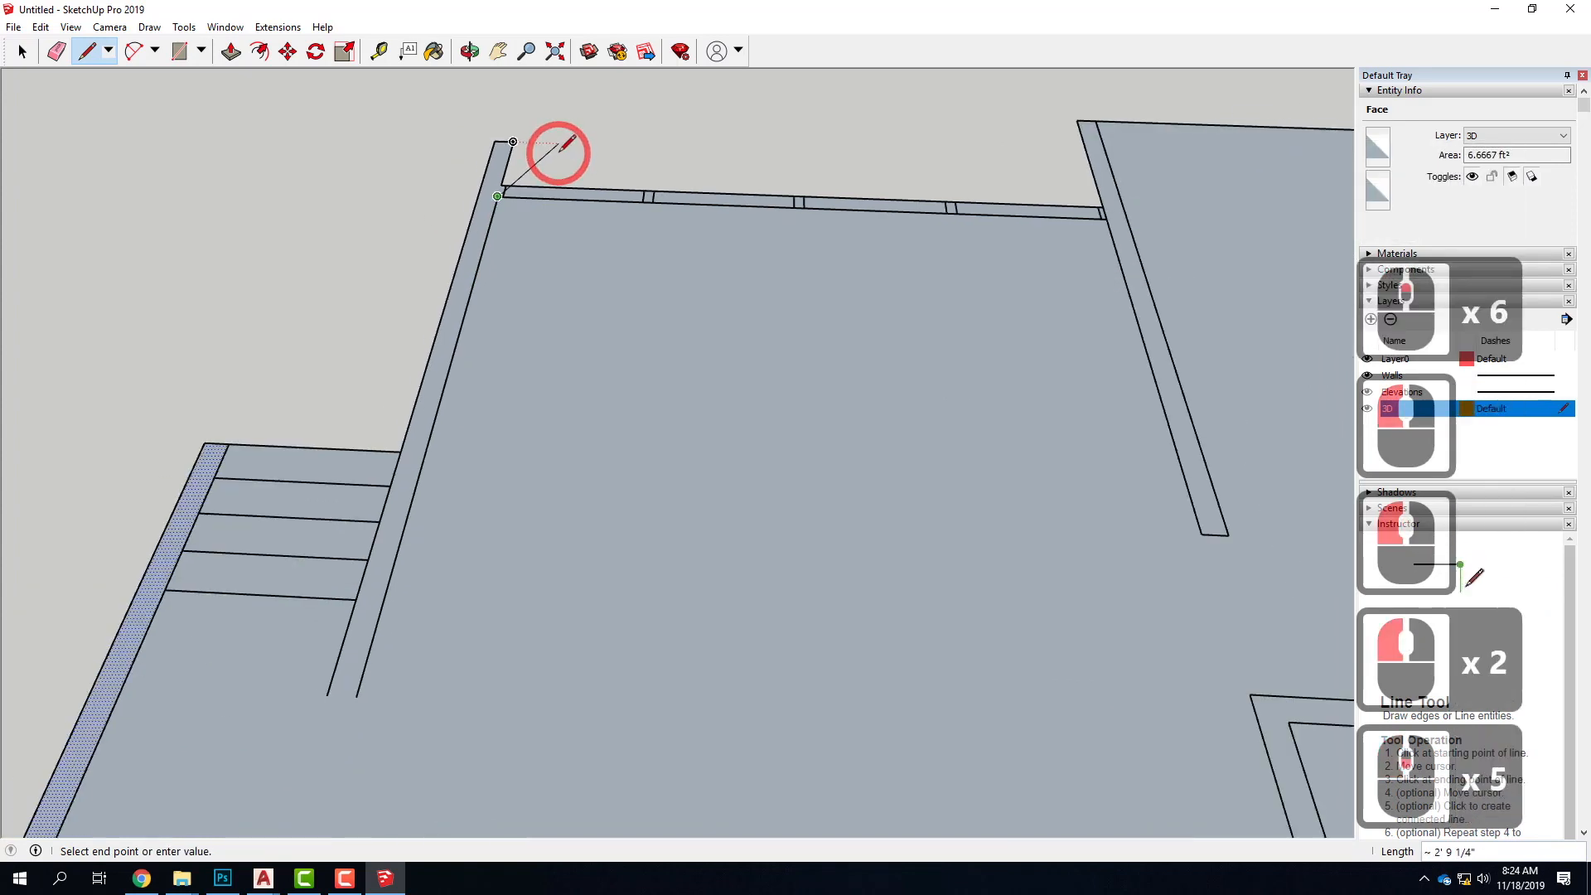
click(326, 694)
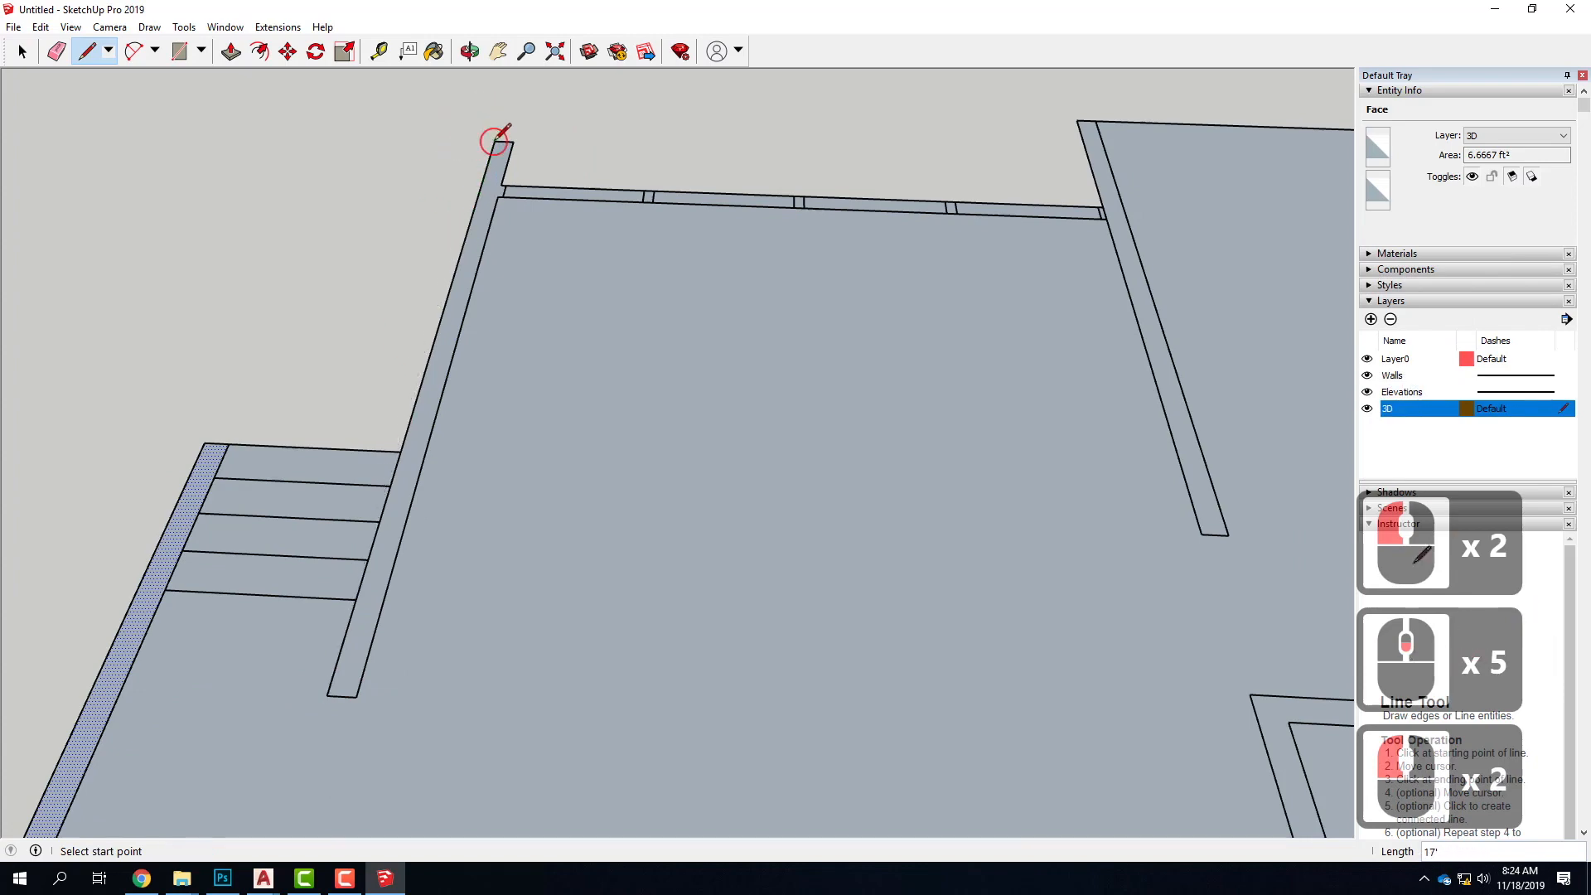
click(495, 140)
click(22, 52)
click(422, 248)
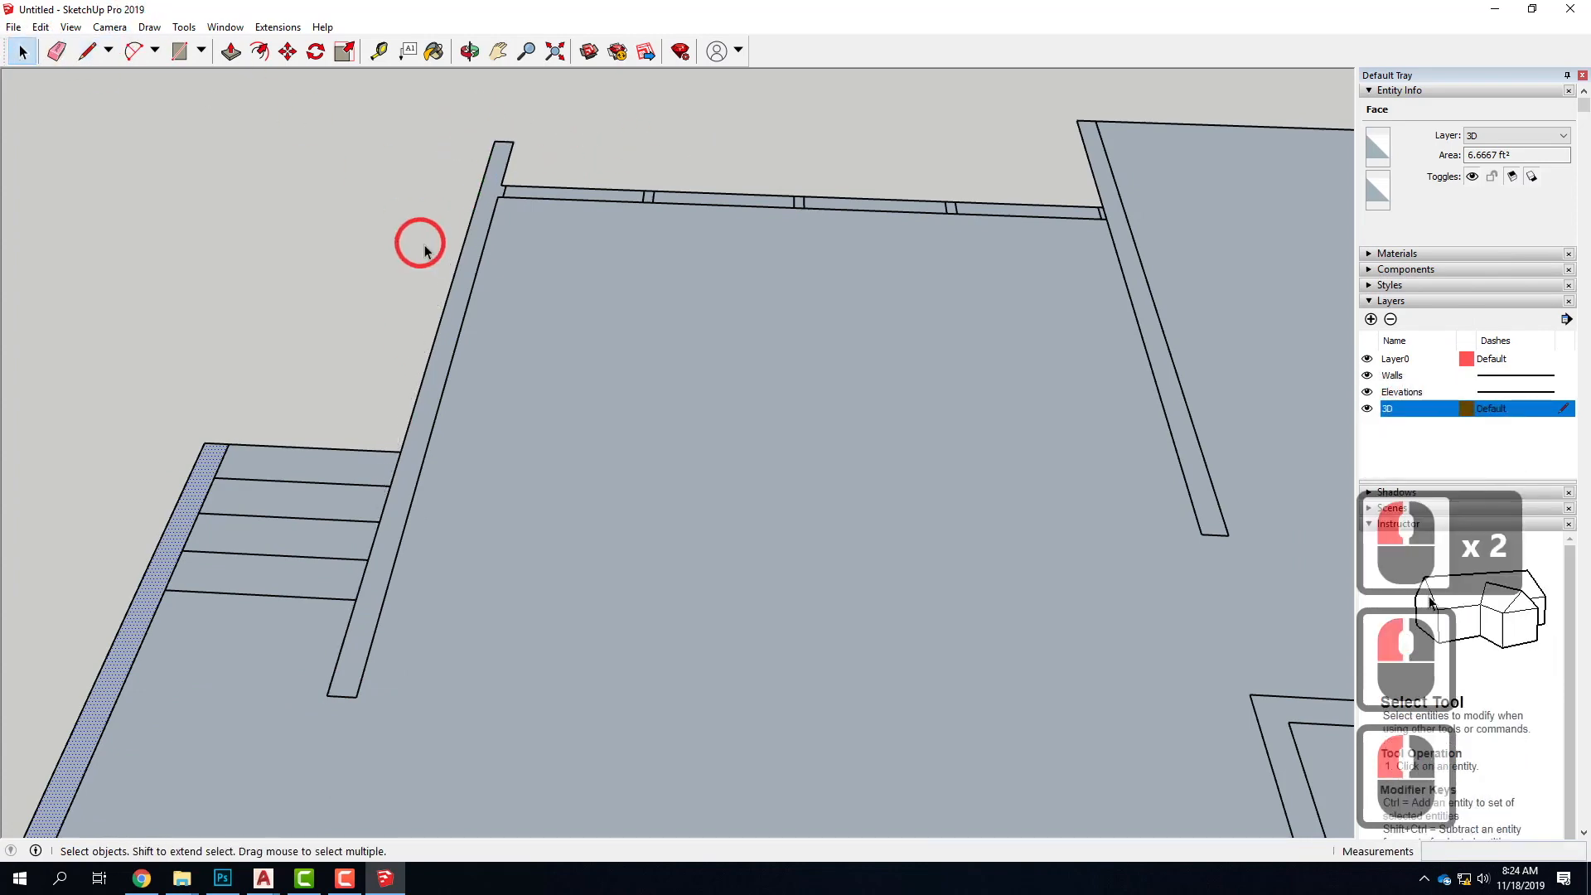
click(482, 232)
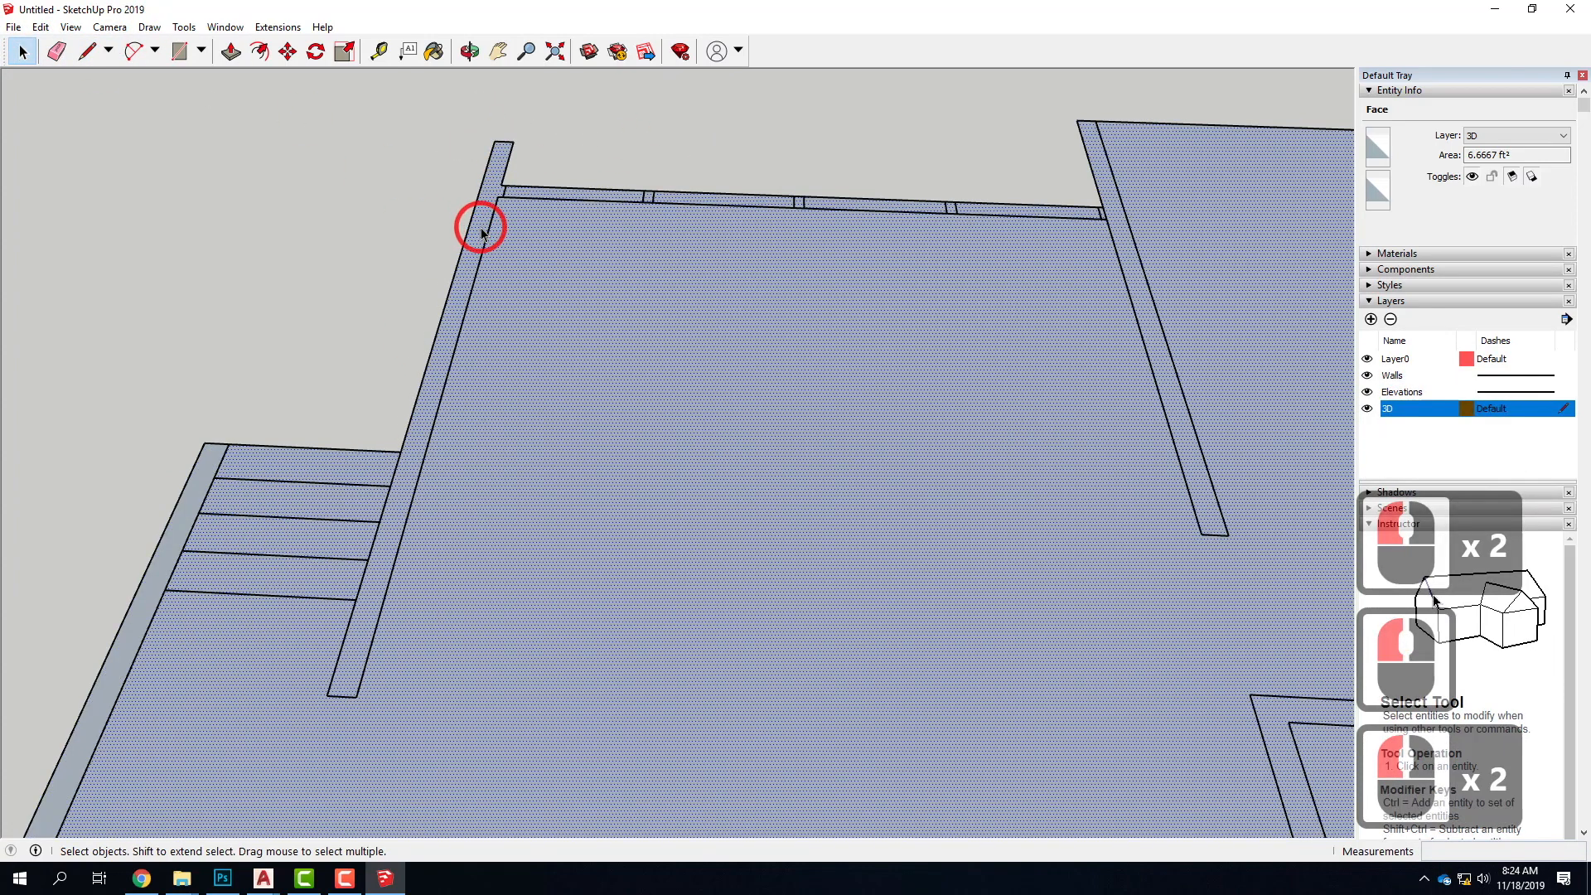
Draw a 6" line across the rear window wall's end to split off the stair-side wall, and select the main floor face
click(95, 52)
scroll(509, 164, up, 9)
click(486, 181)
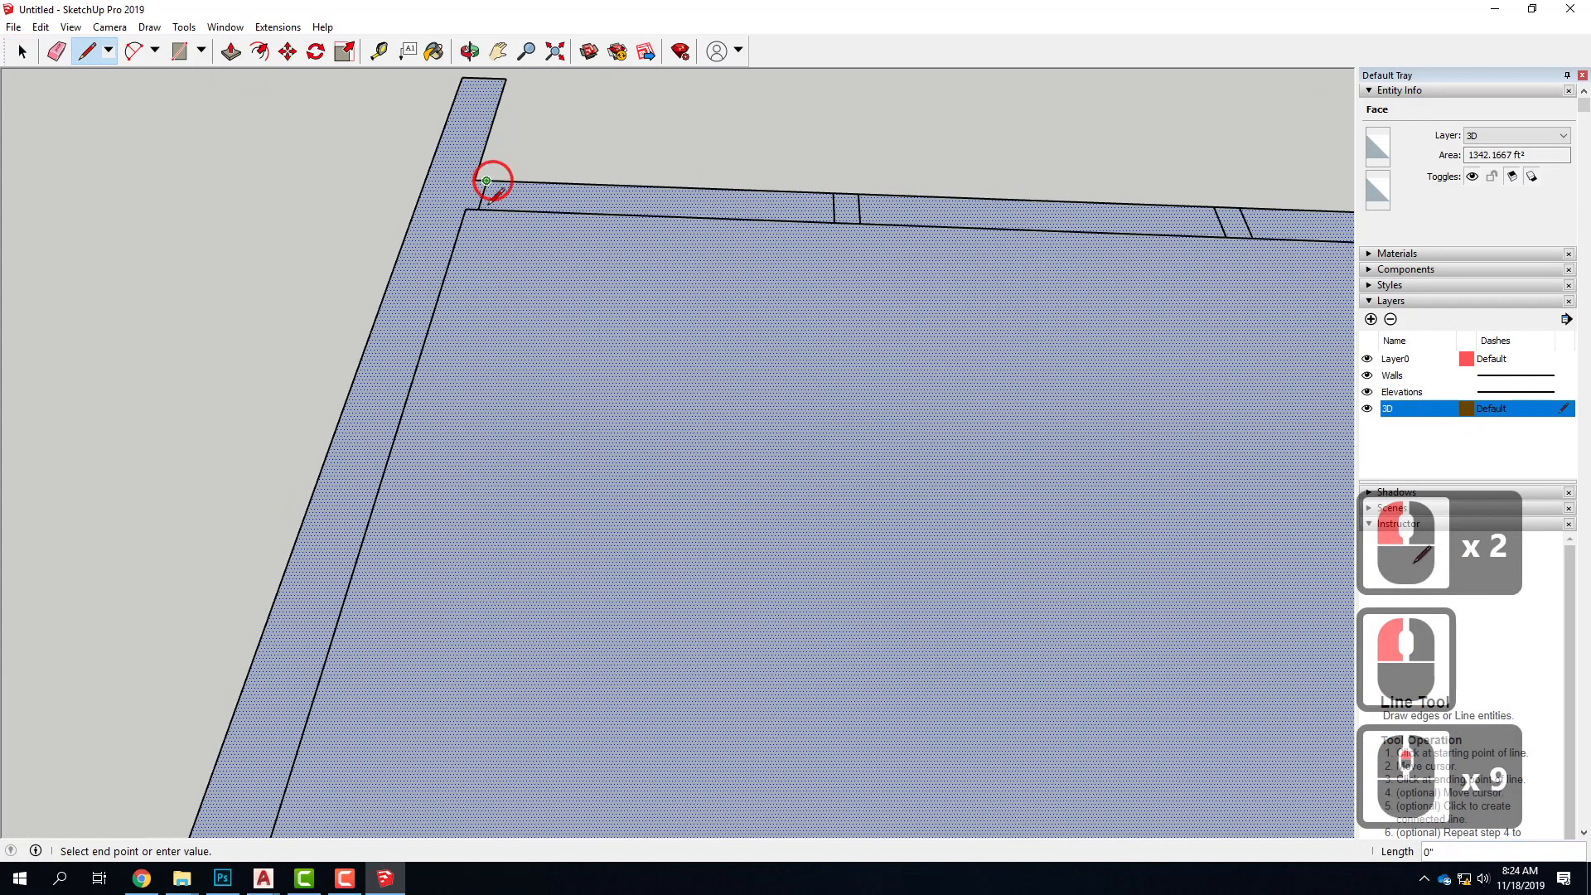
click(482, 209)
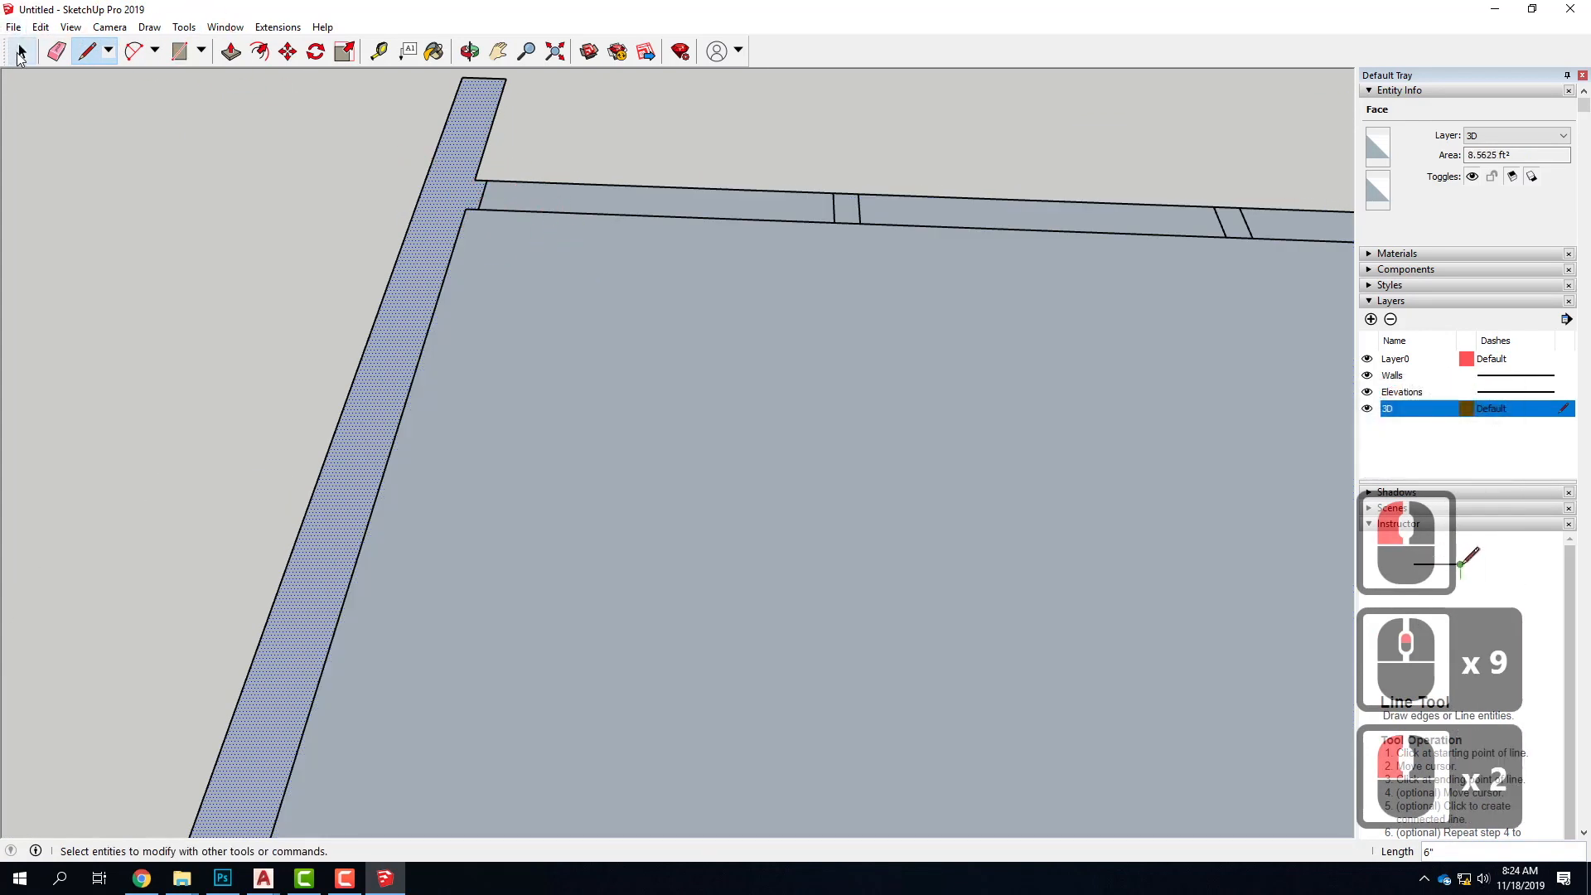
scroll(316, 217, down, 11)
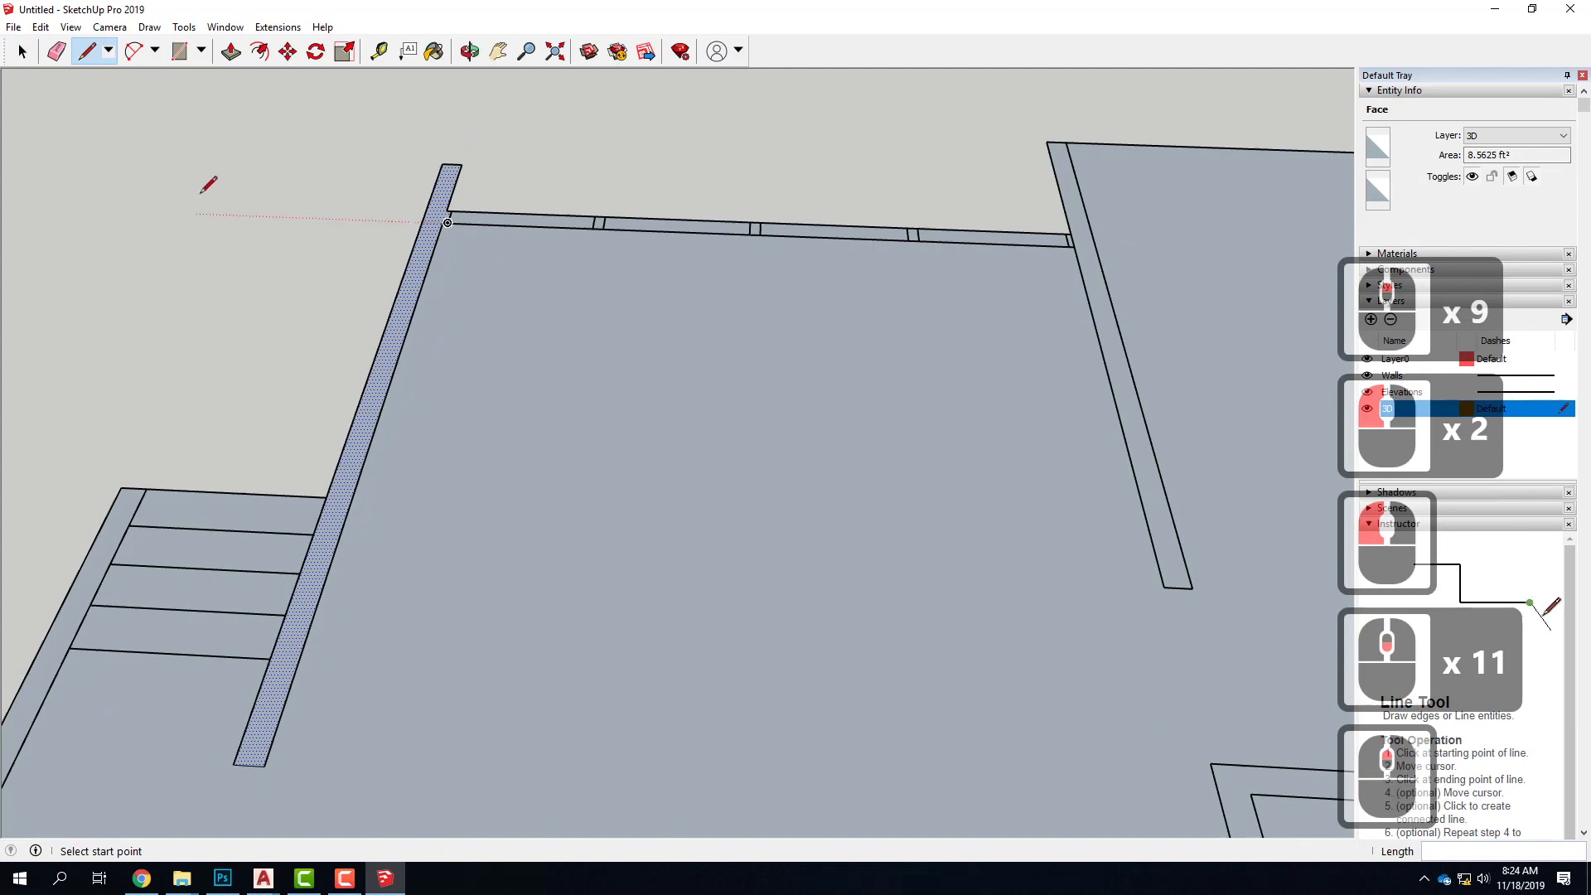
scroll(202, 215, down, 2)
click(22, 52)
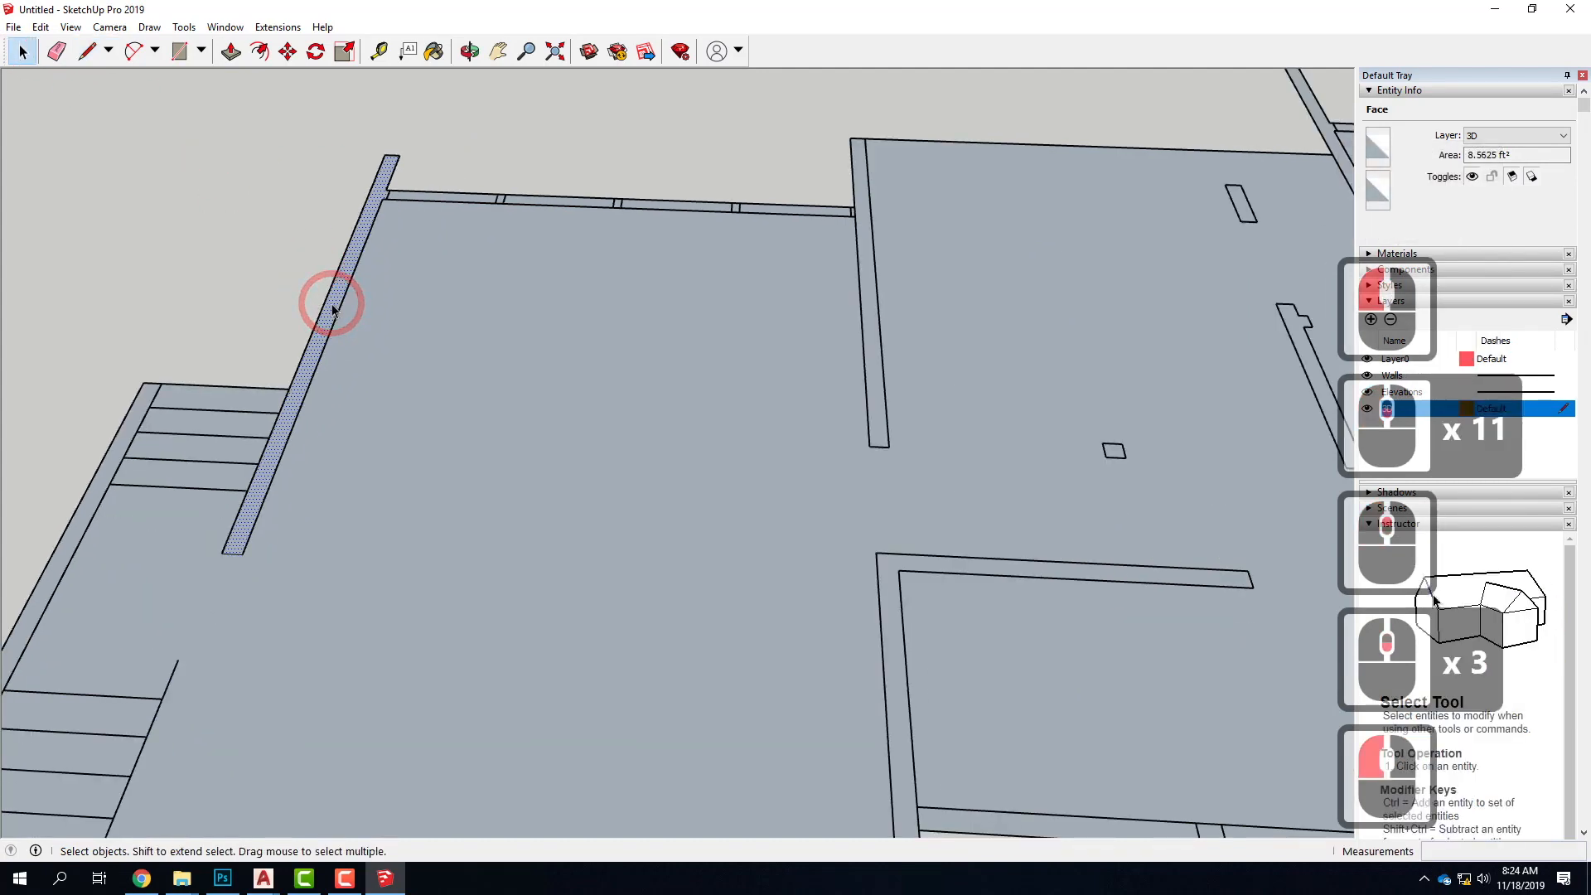
click(600, 358)
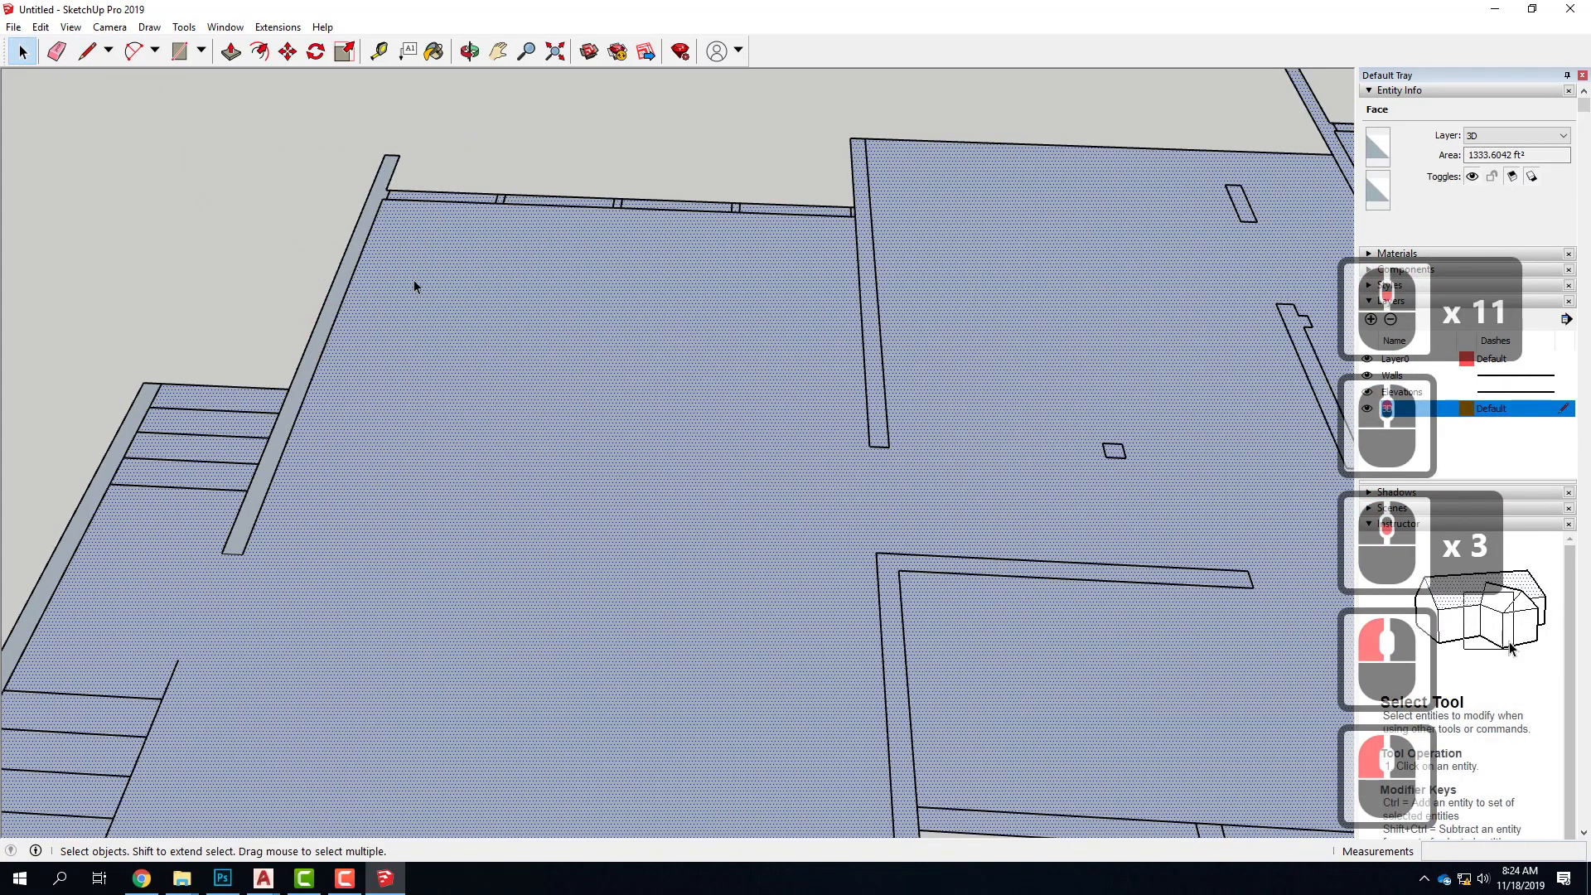
Trace the front stair-side wall's 6" doorway end and inner face, and the front wall's 15' inner face to the corner
scroll(585, 238, down, 9)
scroll(455, 333, up, 4)
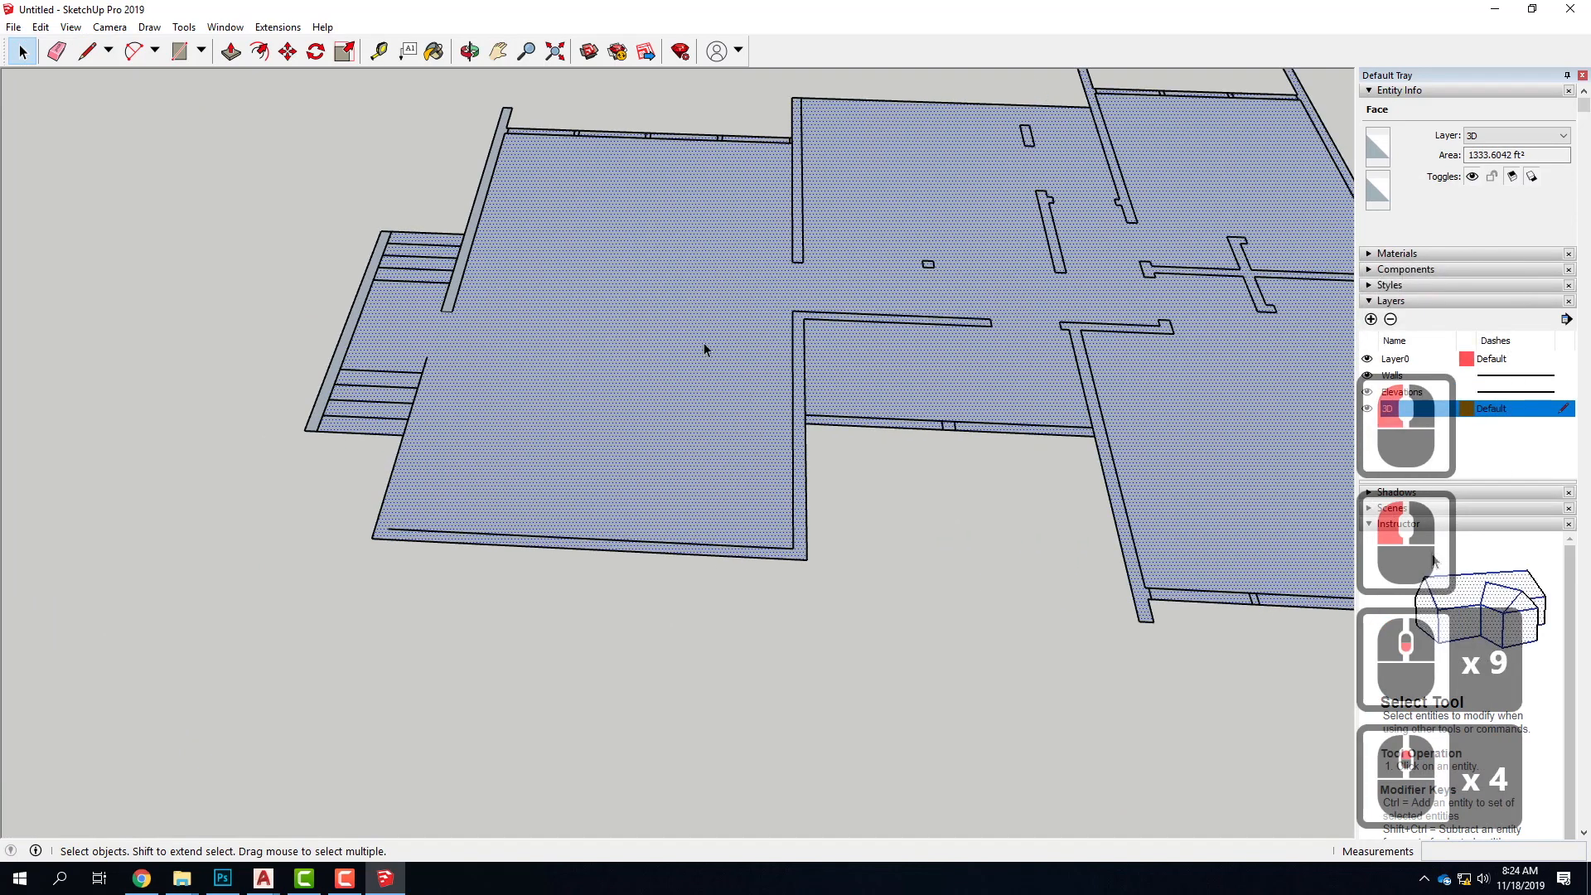
click(87, 51)
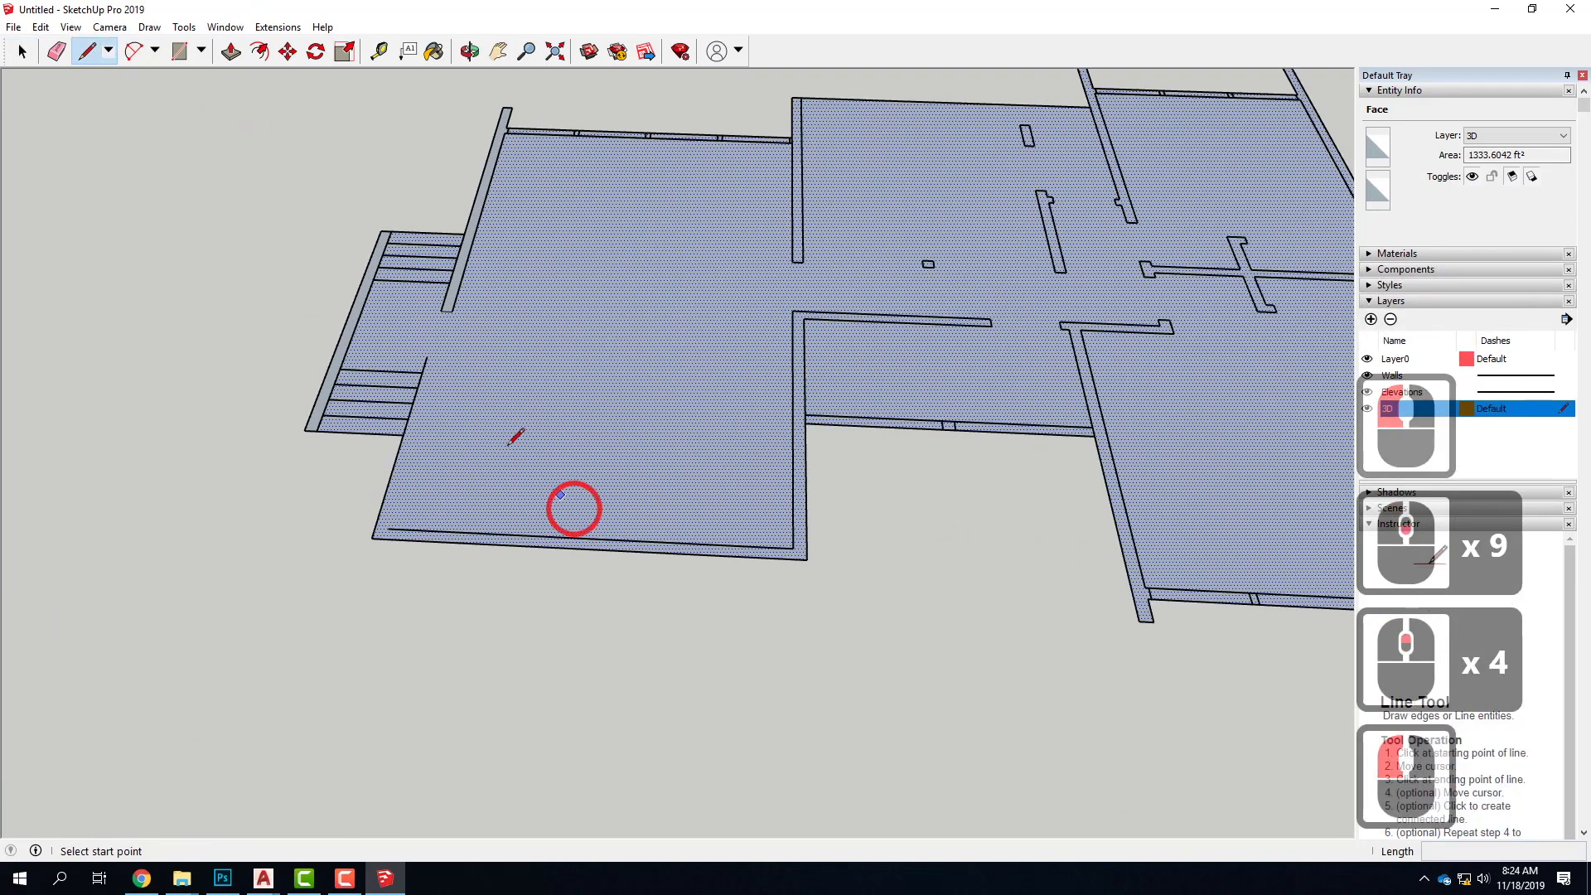
click(426, 356)
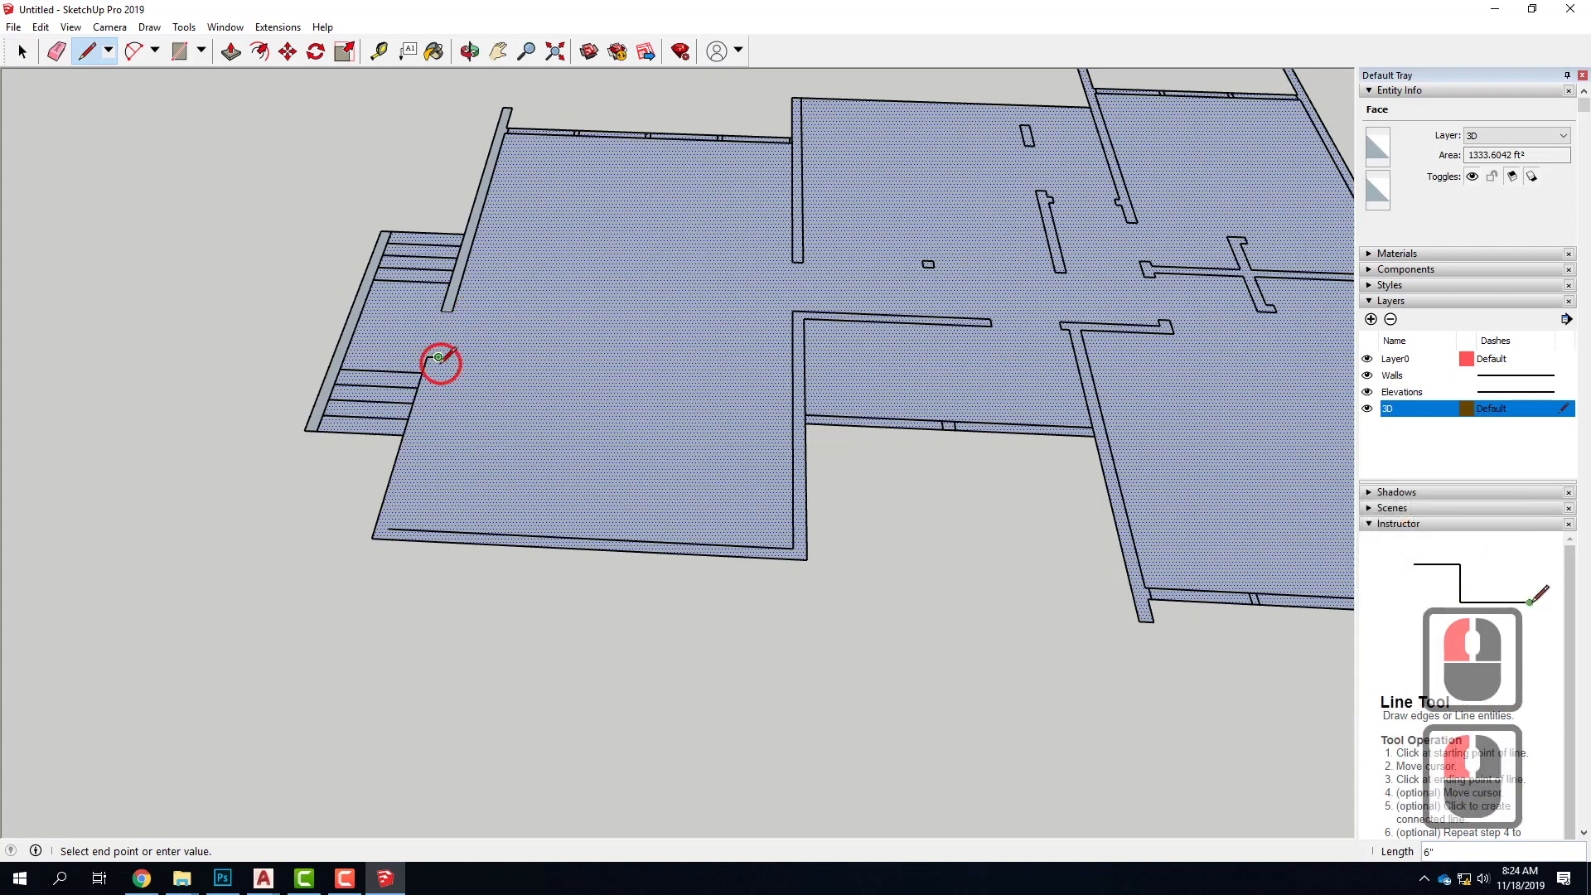
click(387, 527)
click(793, 548)
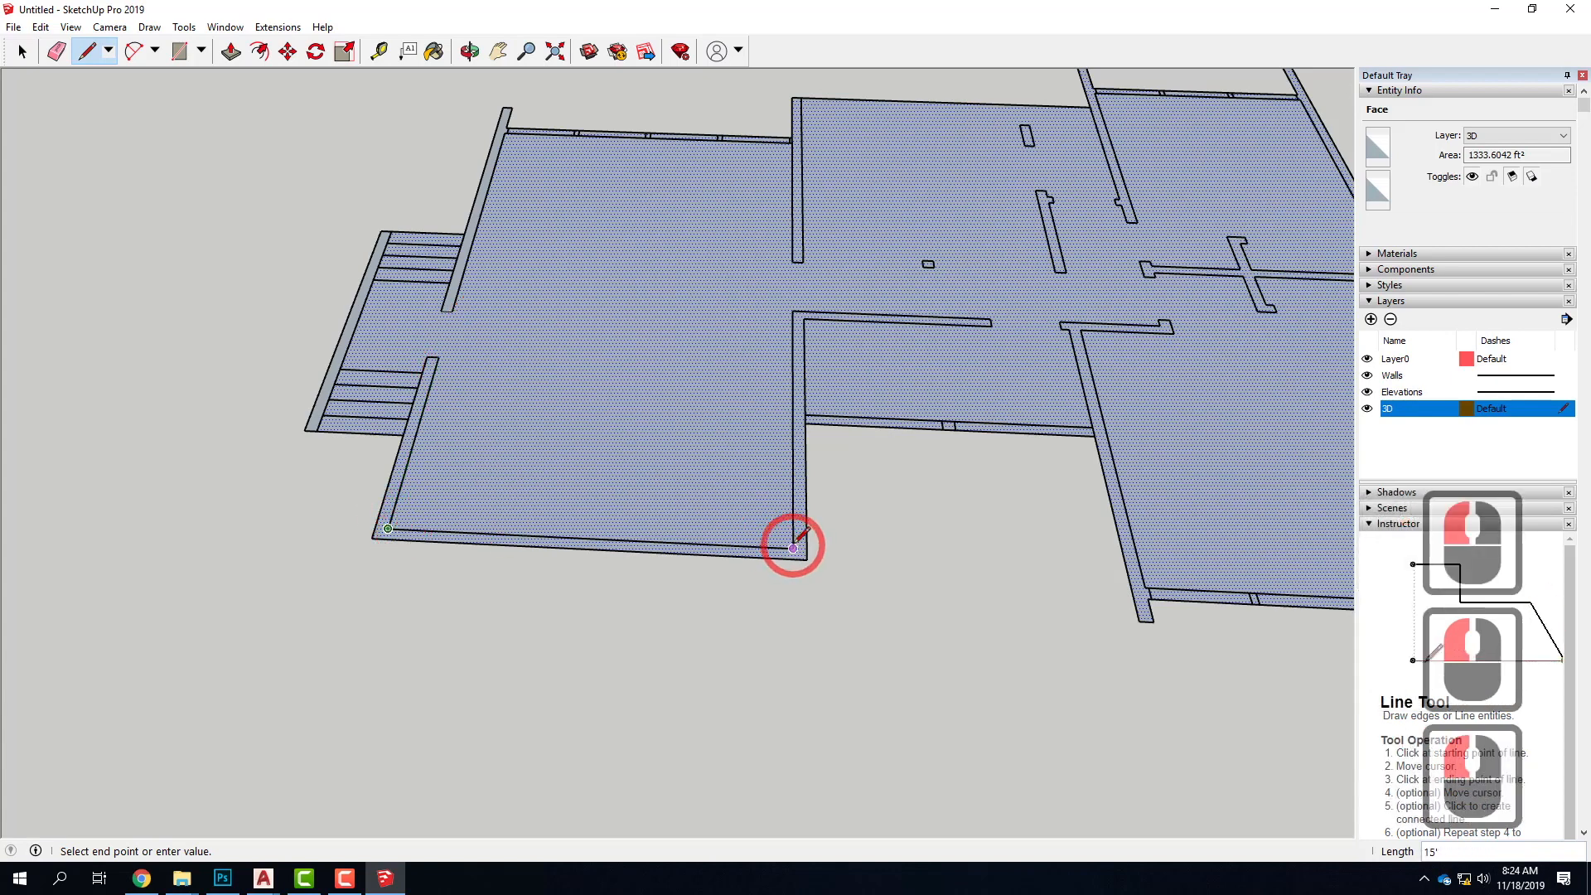
Trace both faces of the adjoining L-shaped wall and close the outline along the stair-side wall's 10' outer face up to the doorway
click(793, 309)
click(997, 318)
click(990, 319)
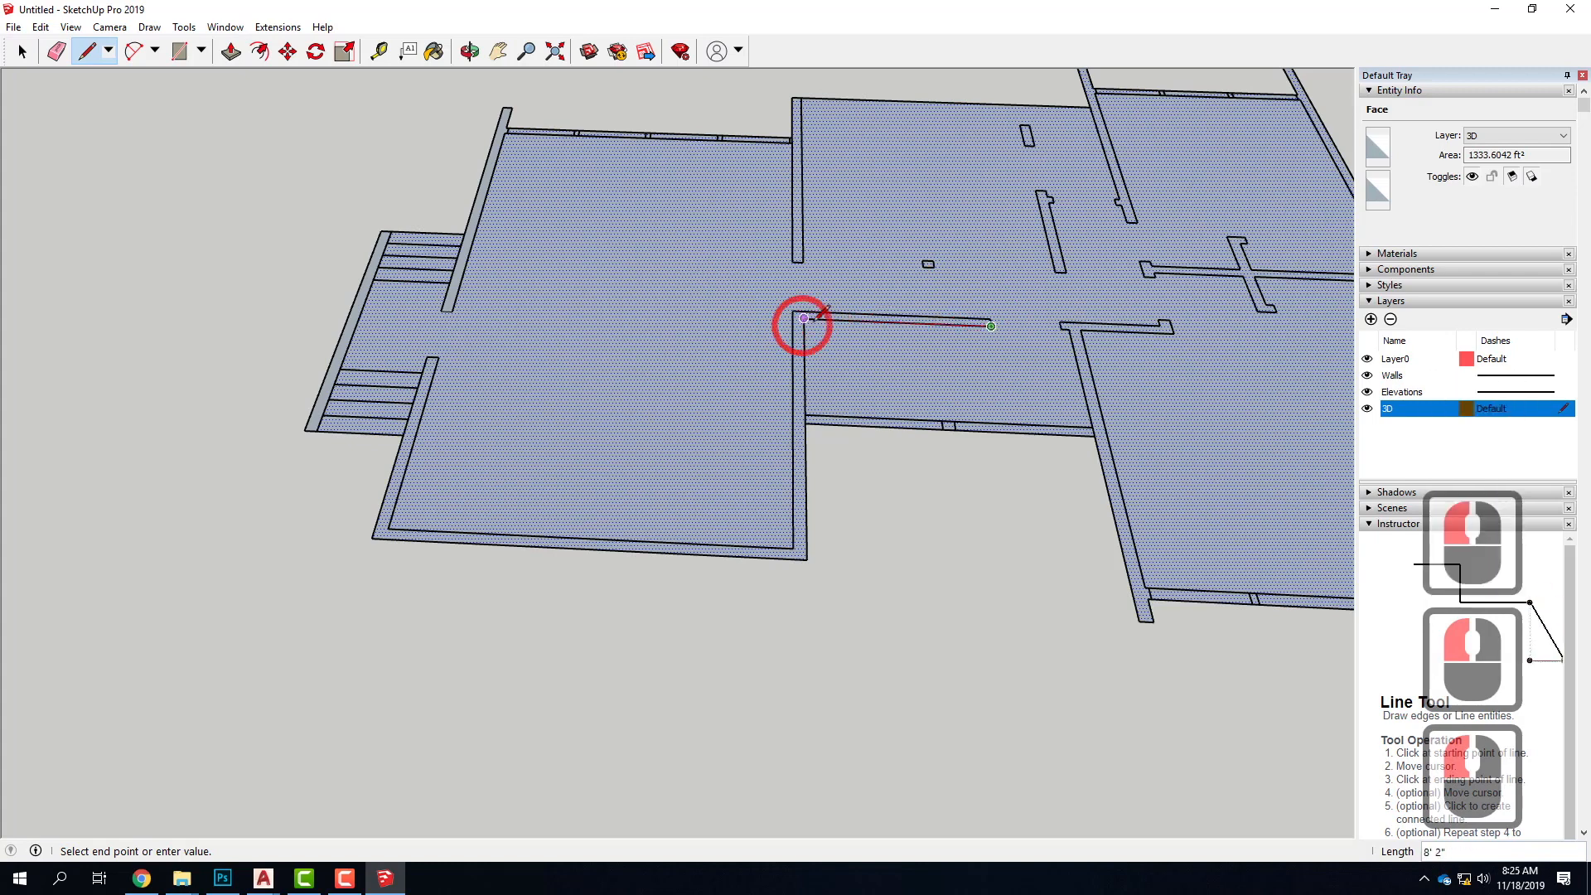
click(804, 318)
click(806, 559)
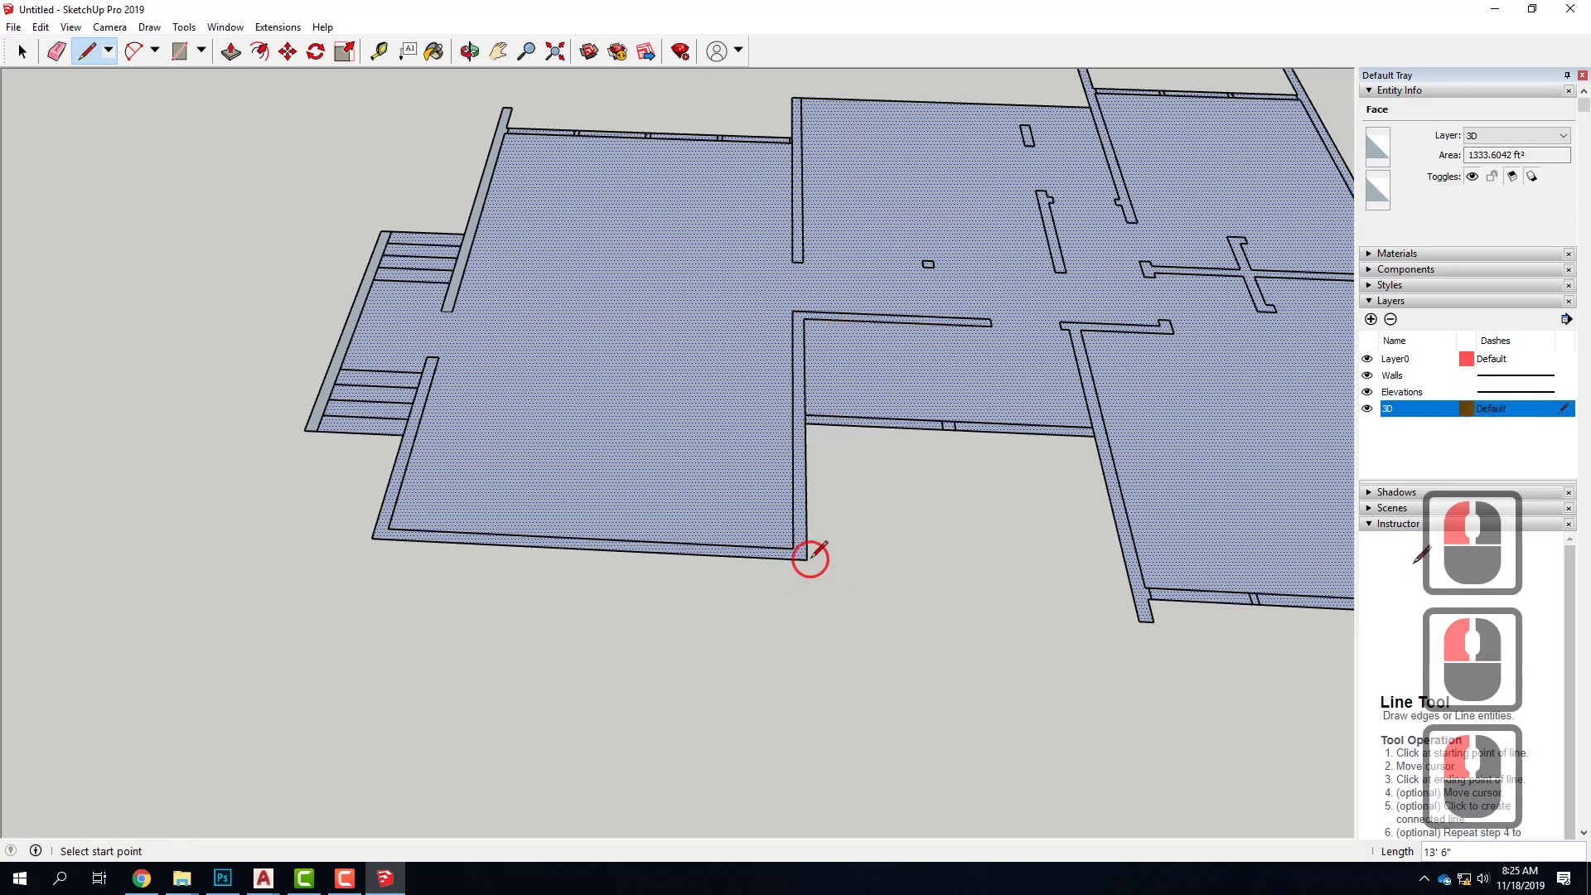
click(422, 372)
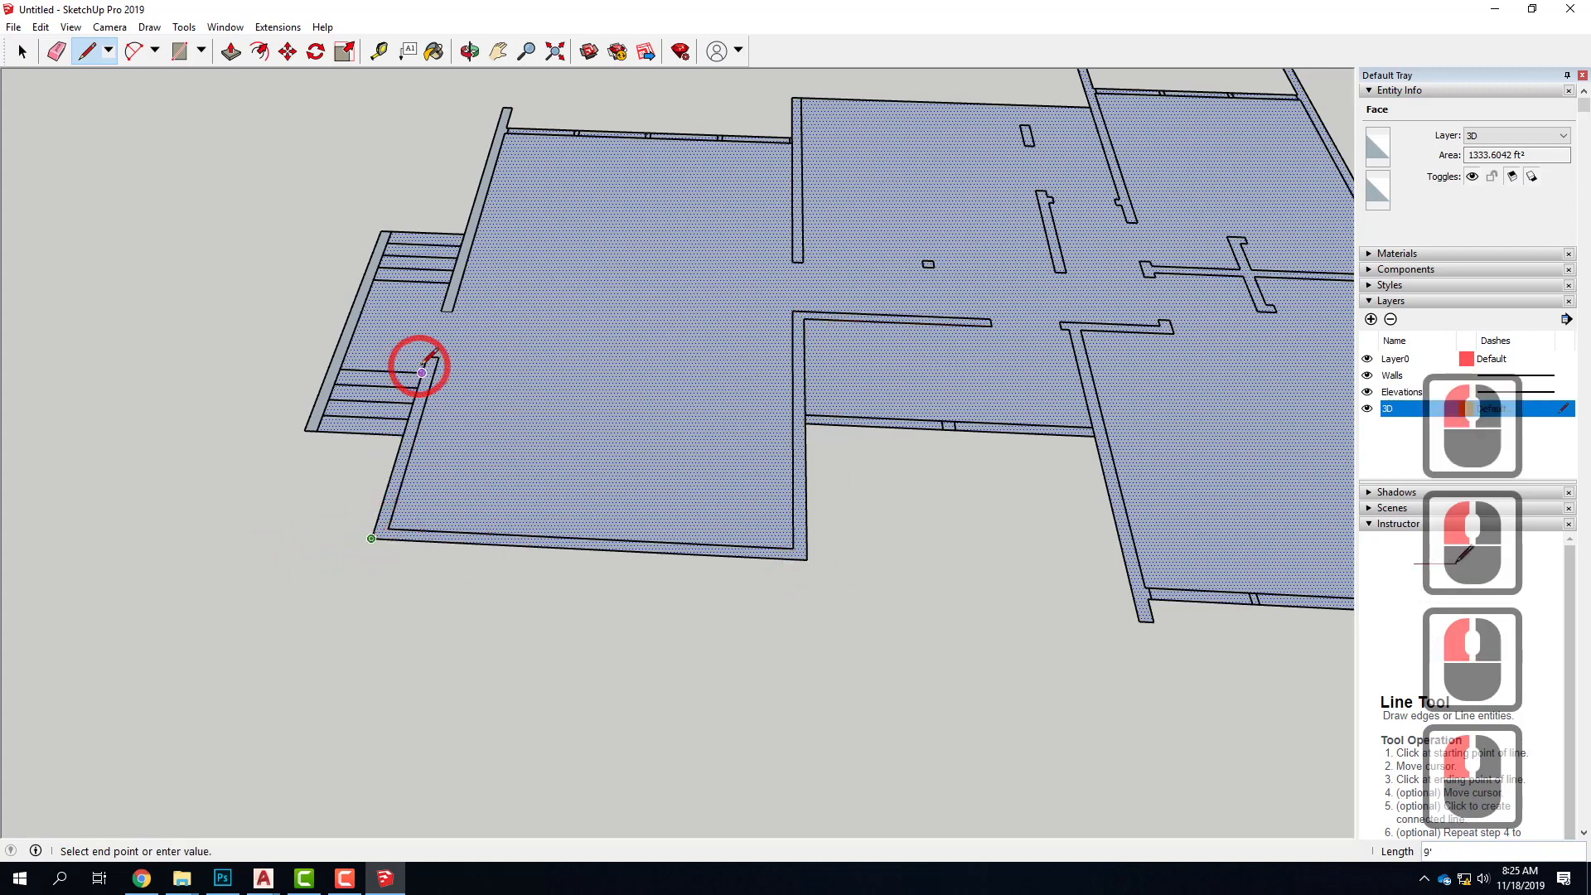
click(426, 357)
click(22, 51)
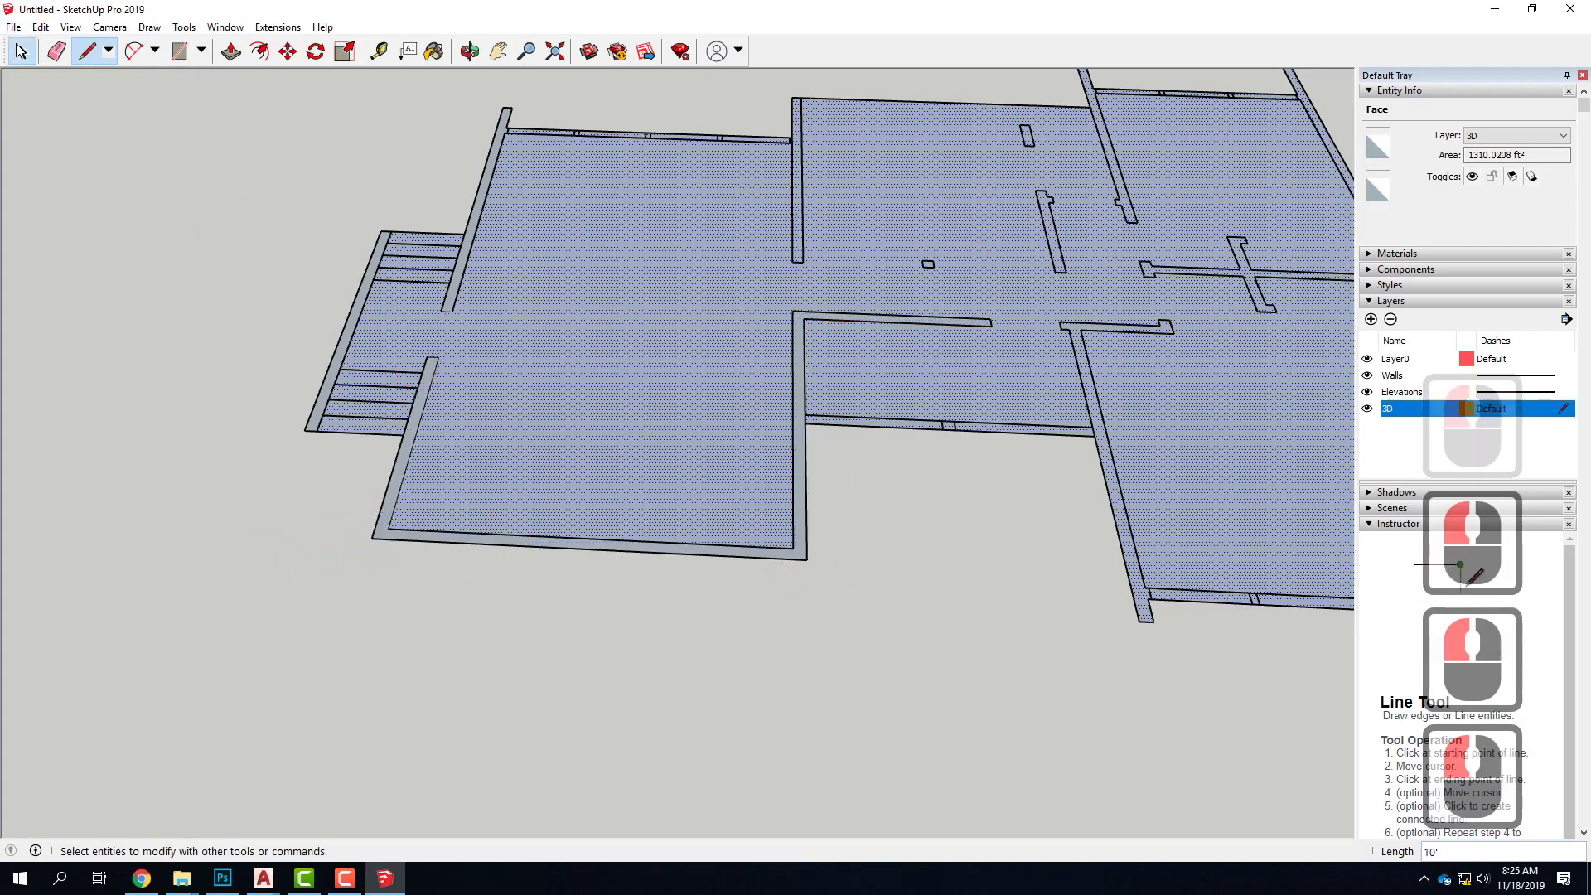
Draw a 14' 6" by 6" rectangle over the interior wall at the inner end of the rear window wall
scroll(334, 579, down, 4)
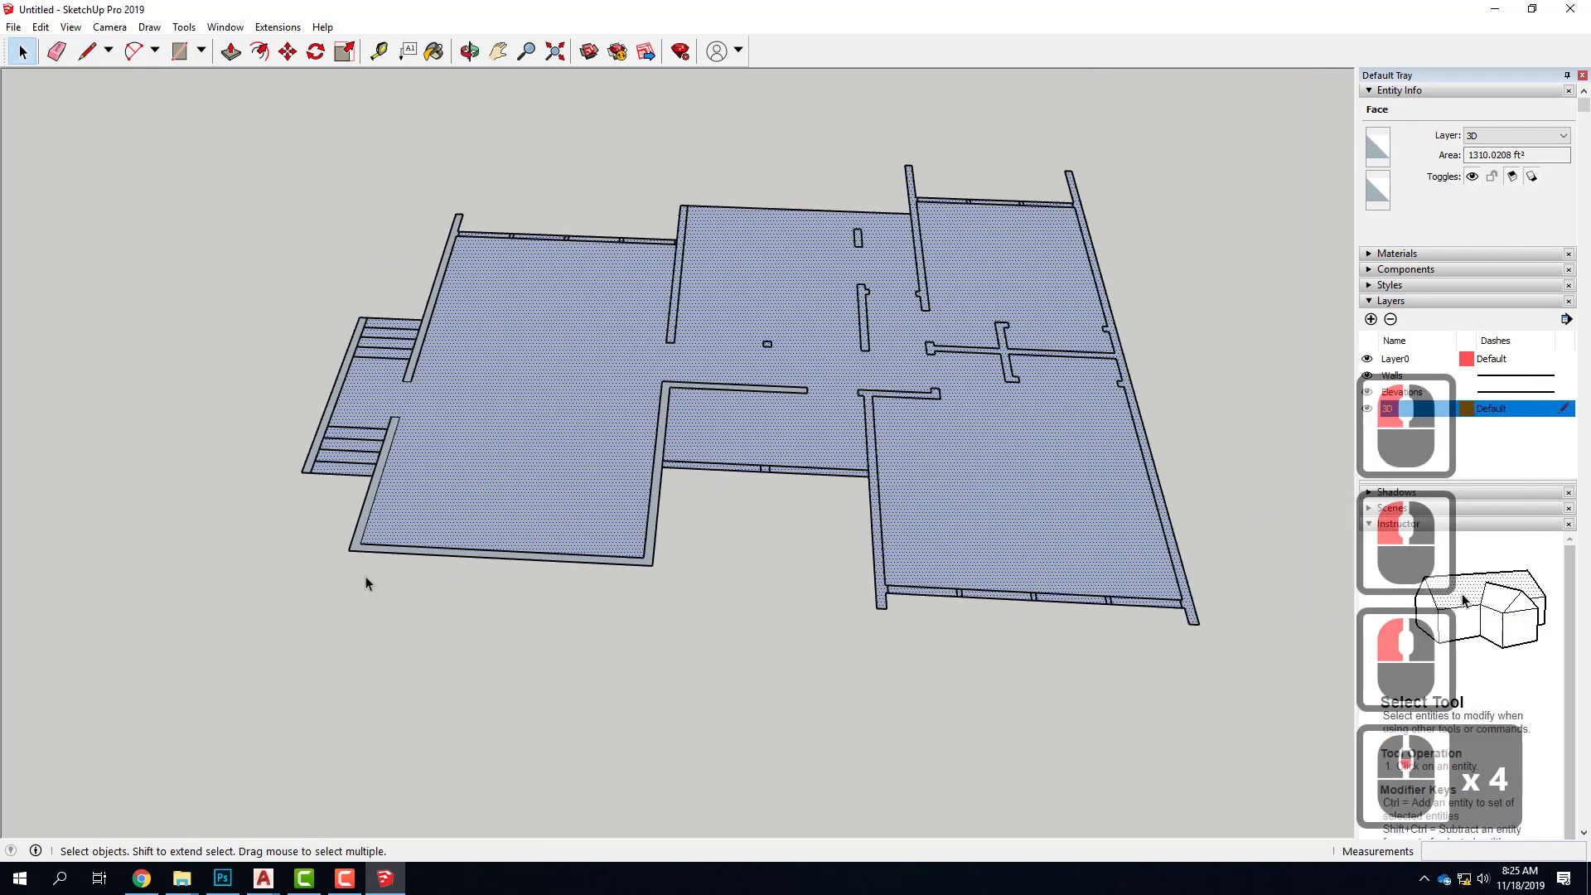
scroll(831, 455, up, 8)
scroll(358, 544, down, 3)
scroll(358, 544, down, 1)
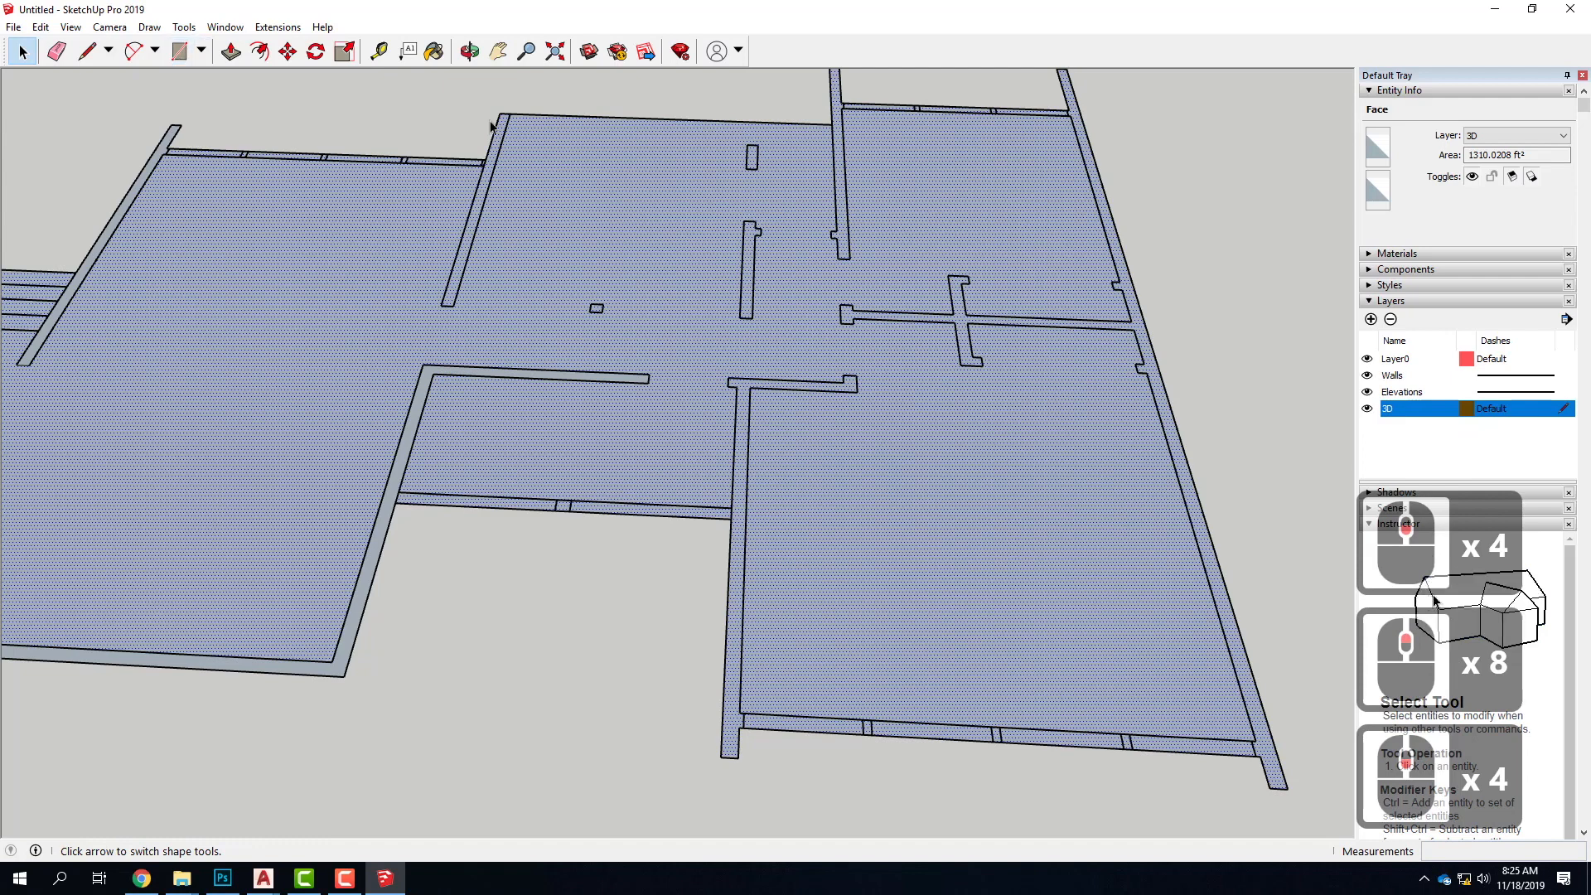
scroll(504, 351, down, 5)
scroll(497, 383, up, 7)
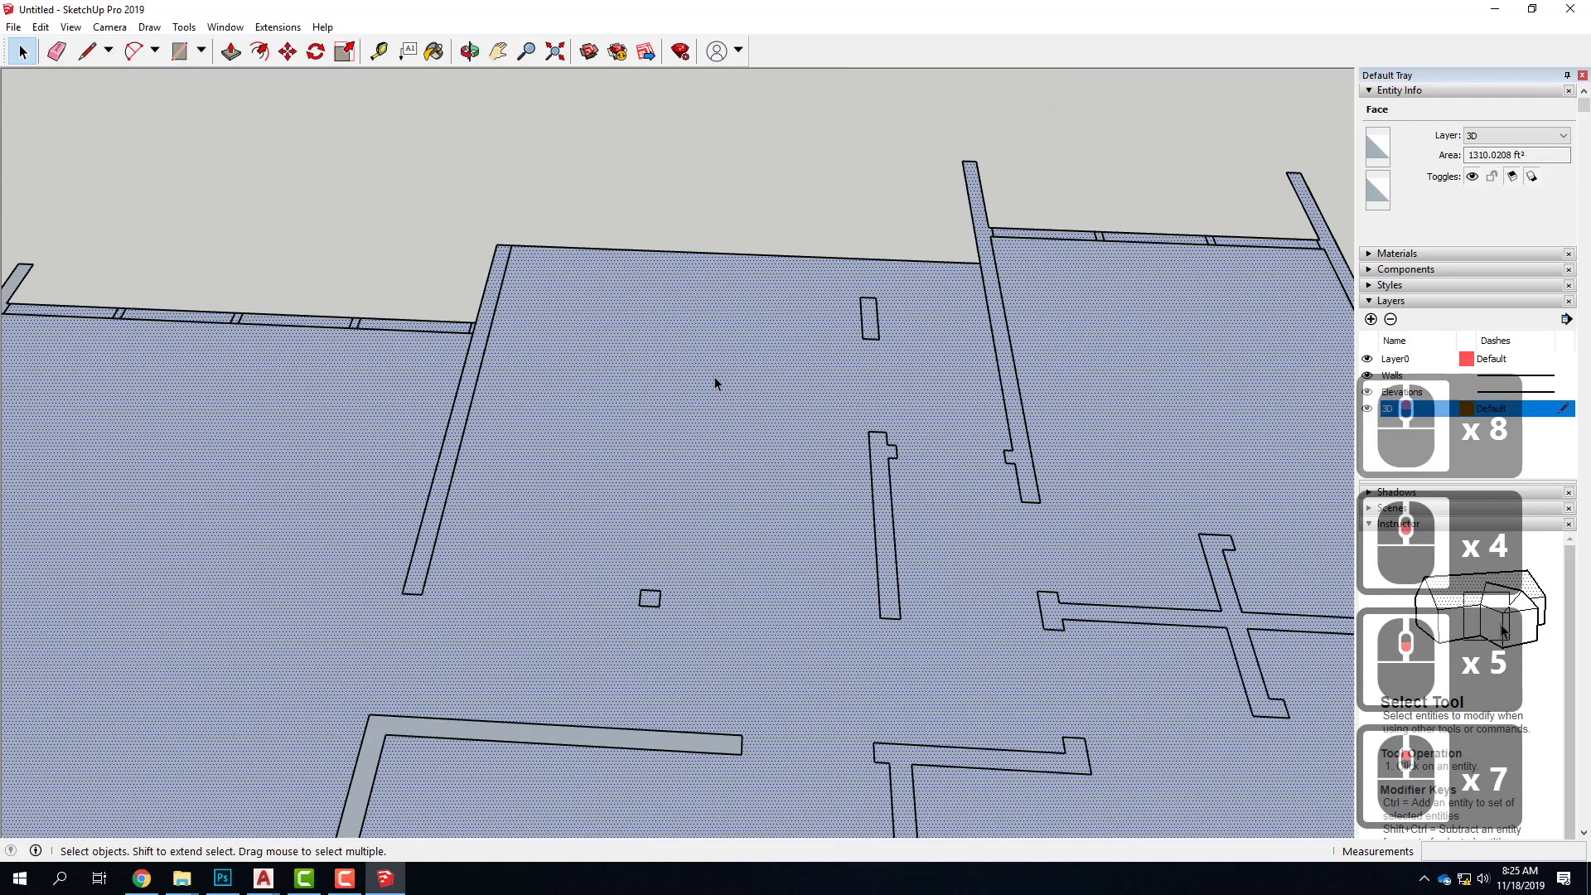
click(181, 55)
drag(496, 245, 421, 593)
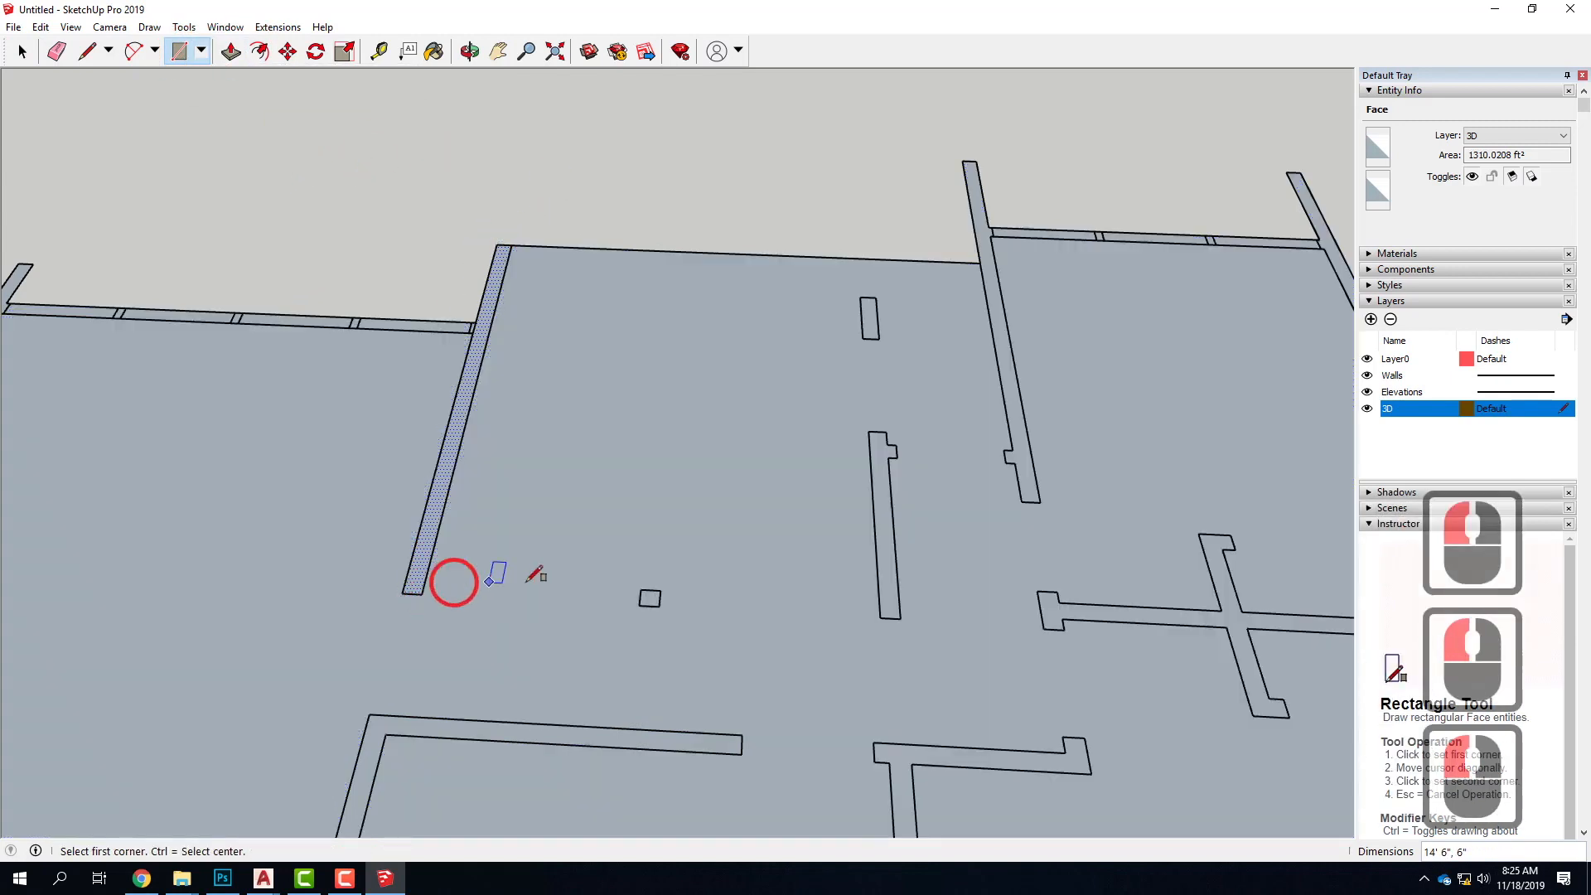
Draw a 6" by 1 1/2" rectangle over the wall stub at the rear window wall's inner end, and select its face
scroll(497, 308, up, 13)
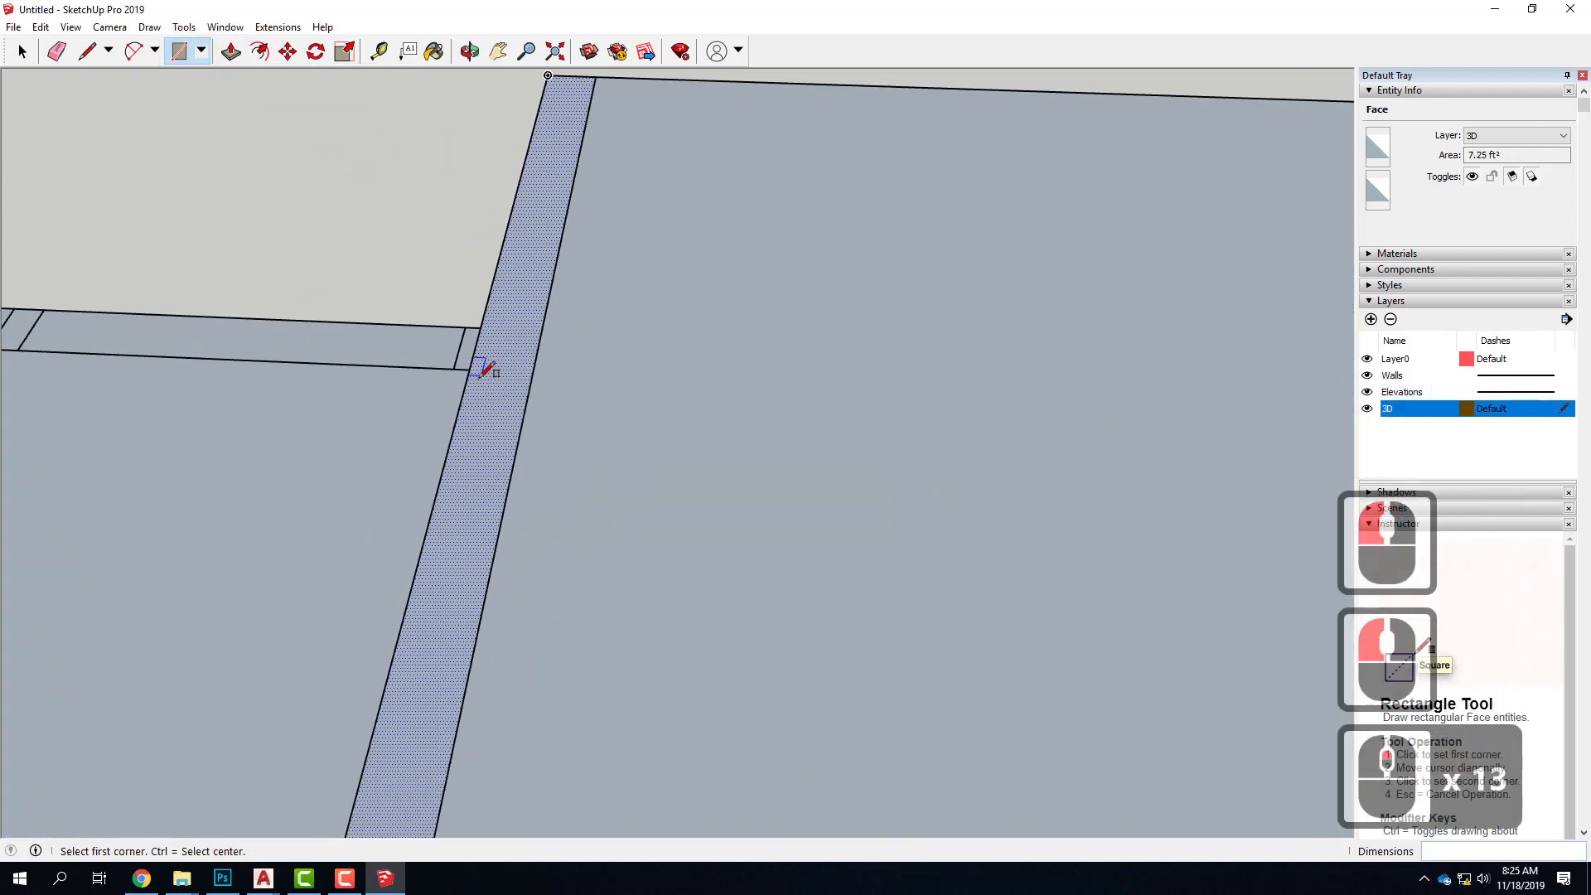
scroll(507, 323, down, 4)
click(497, 325)
click(502, 352)
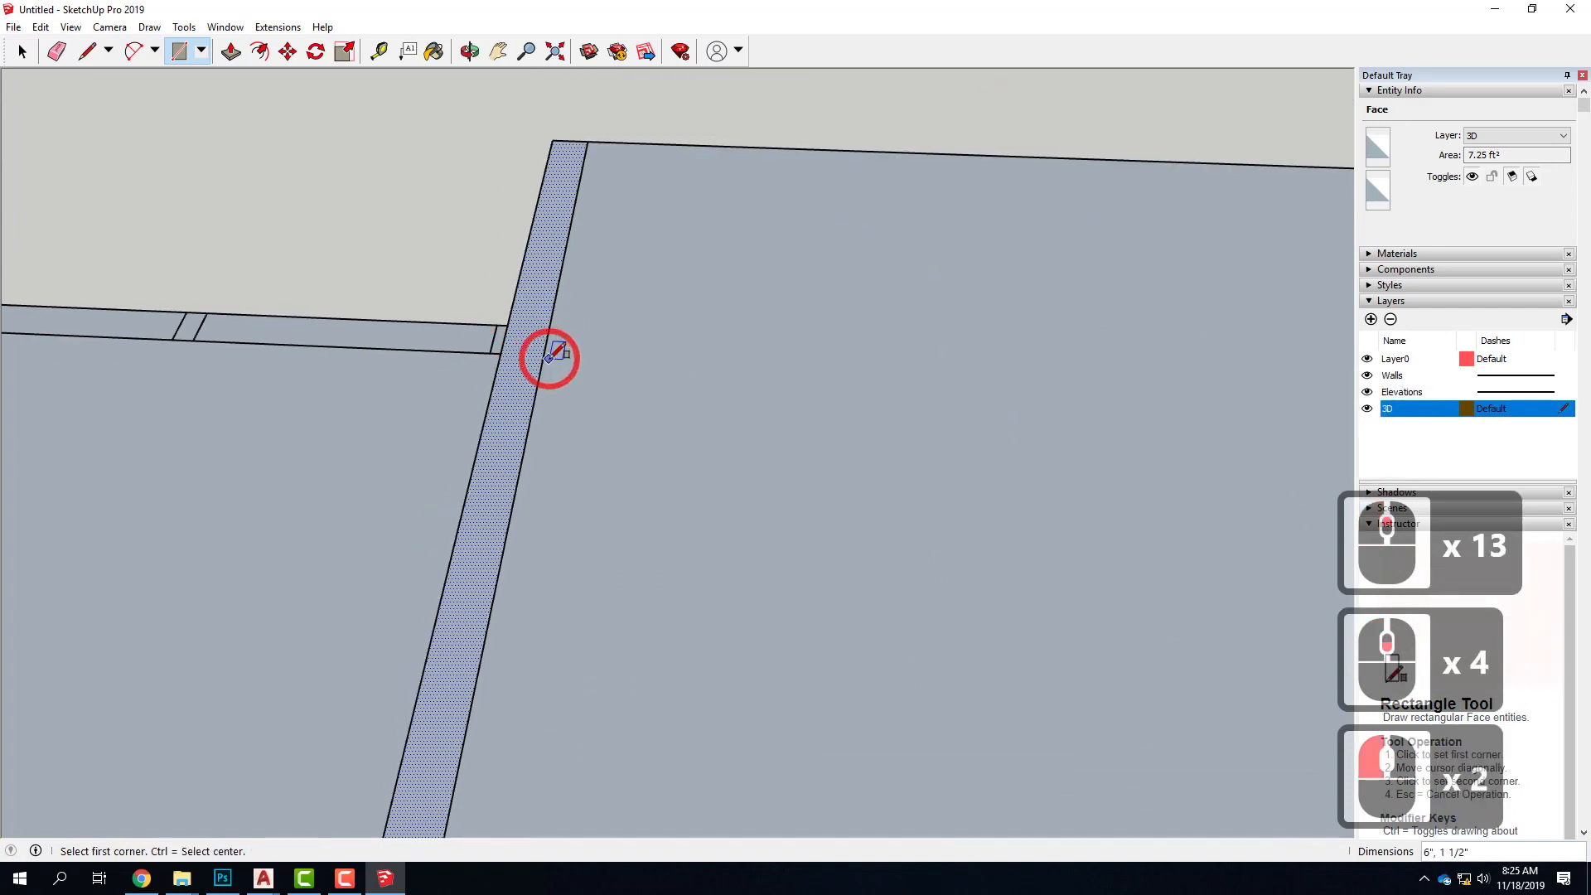
key(space)
click(311, 391)
click(510, 334)
click(499, 340)
click(501, 330)
scroll(501, 330, up, 7)
scroll(538, 337, up, 7)
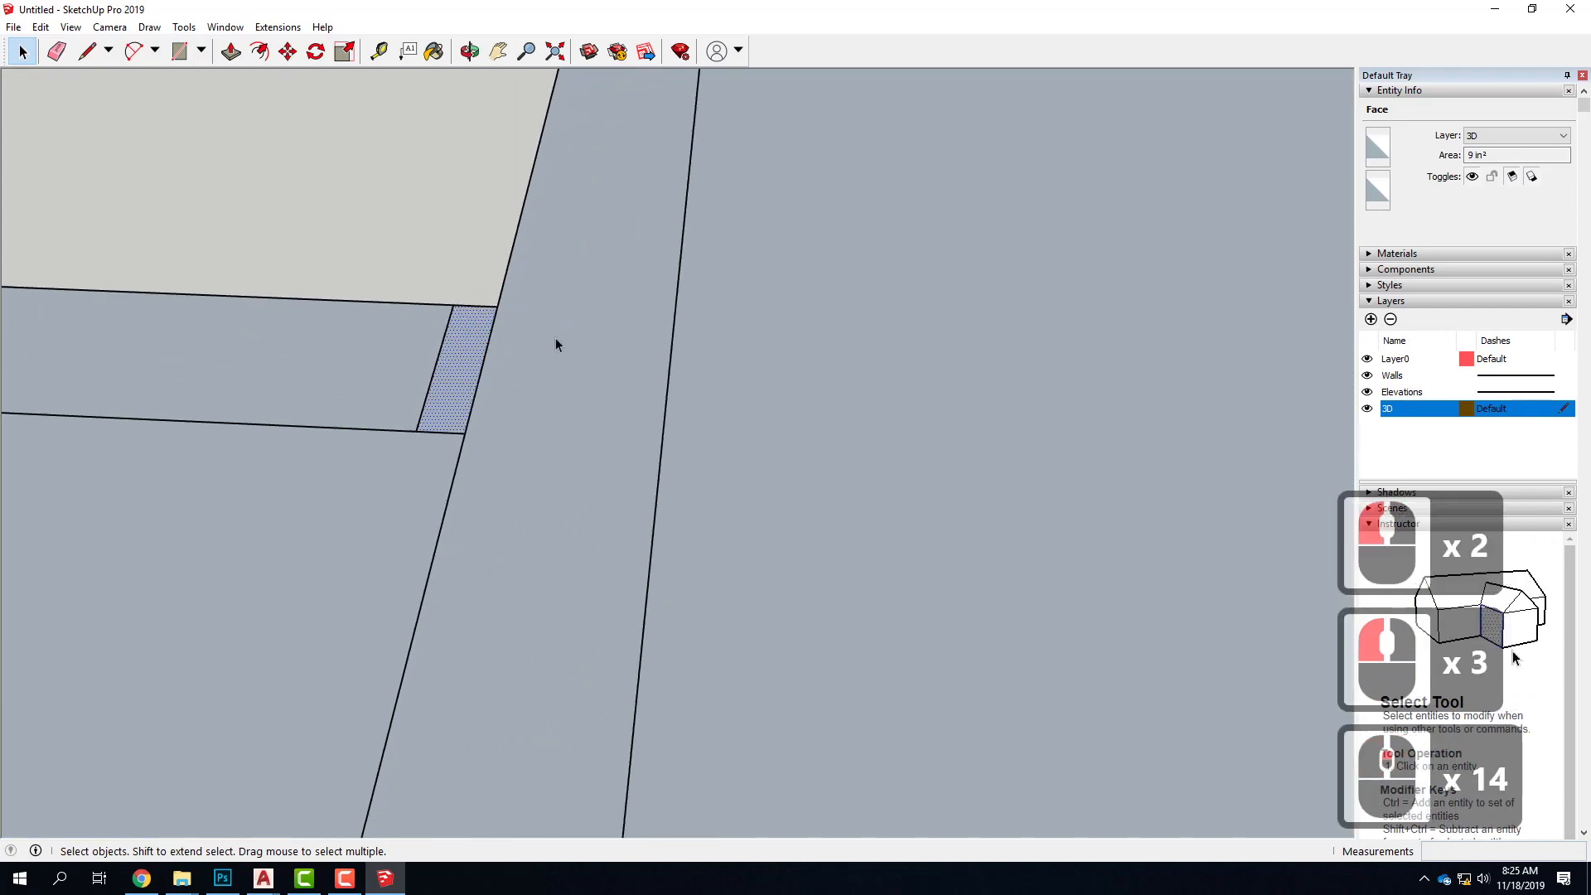
Delete the edge between the wall stub and the interior wall to merge their faces, and select the merged face
click(582, 365)
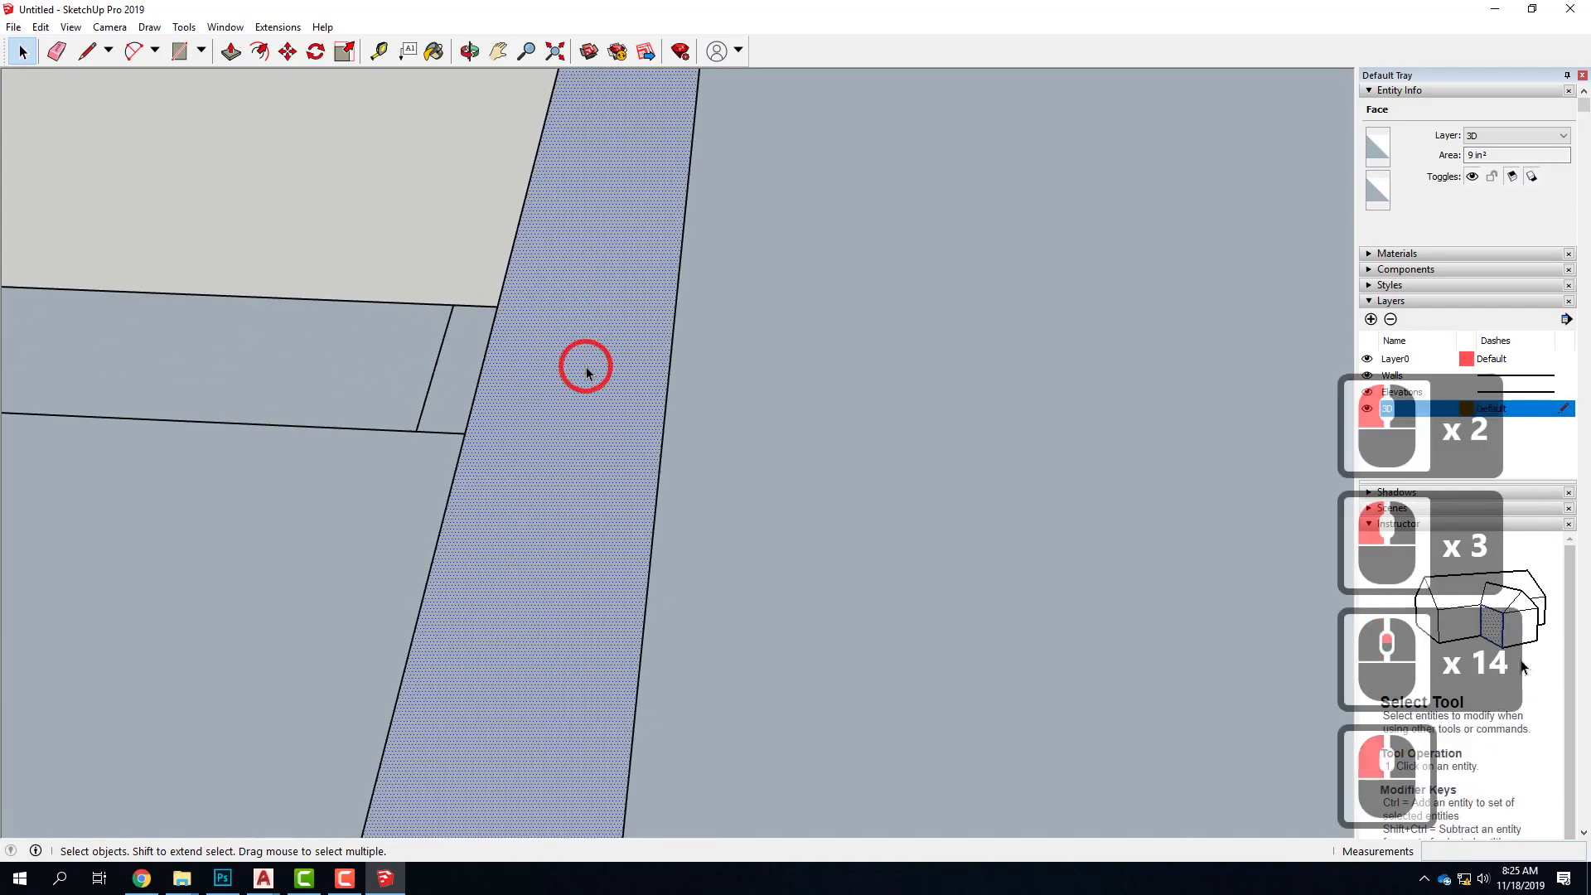
click(489, 352)
click(451, 347)
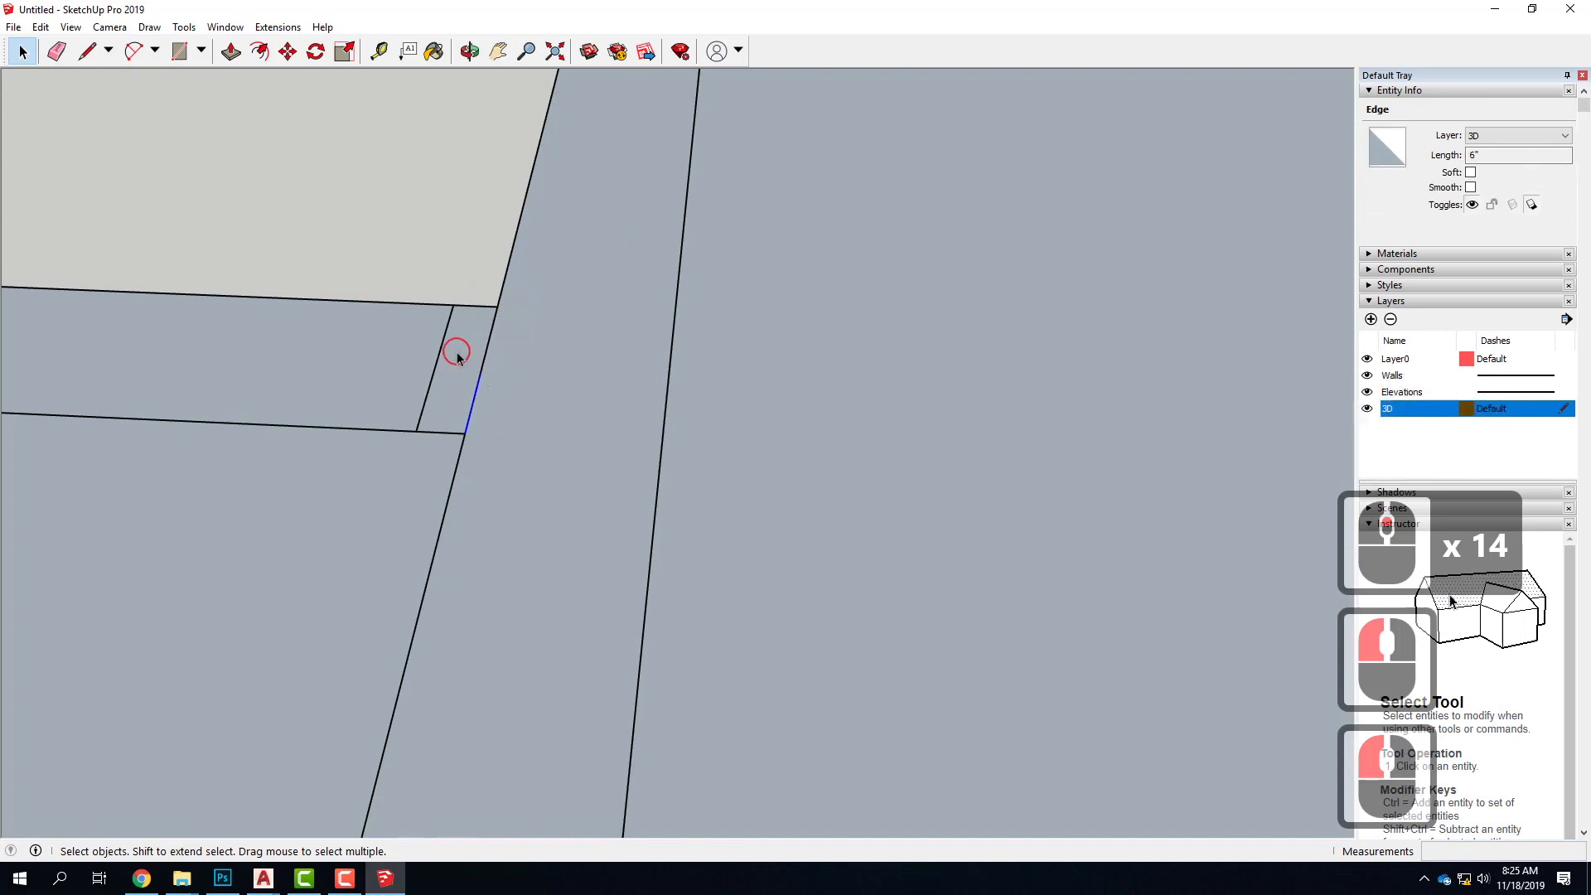
click(549, 356)
click(484, 350)
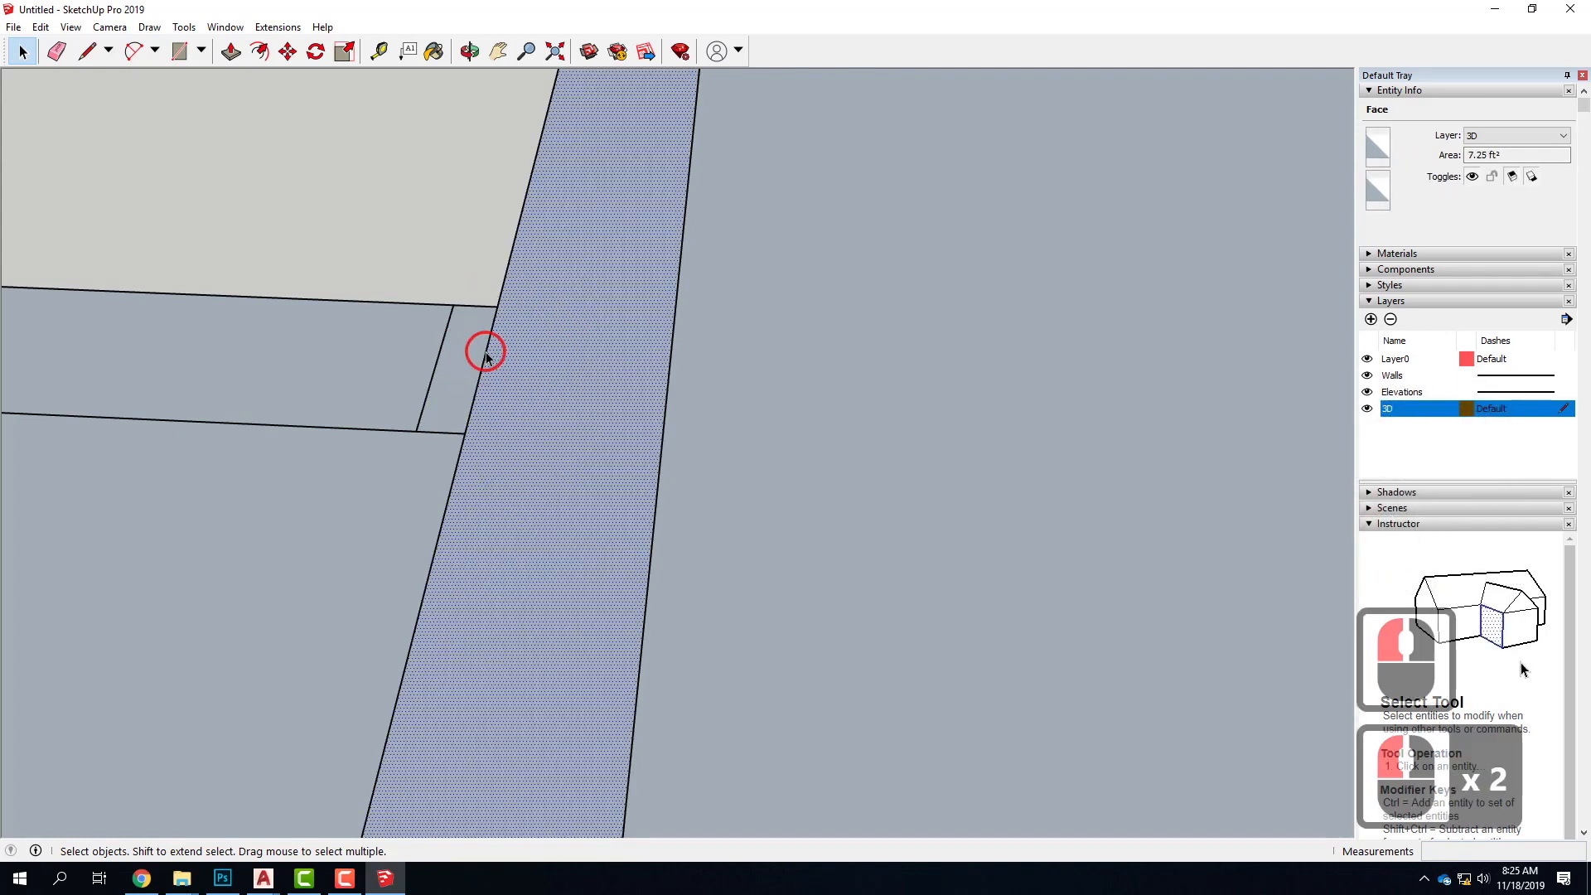
click(494, 350)
key(Delete)
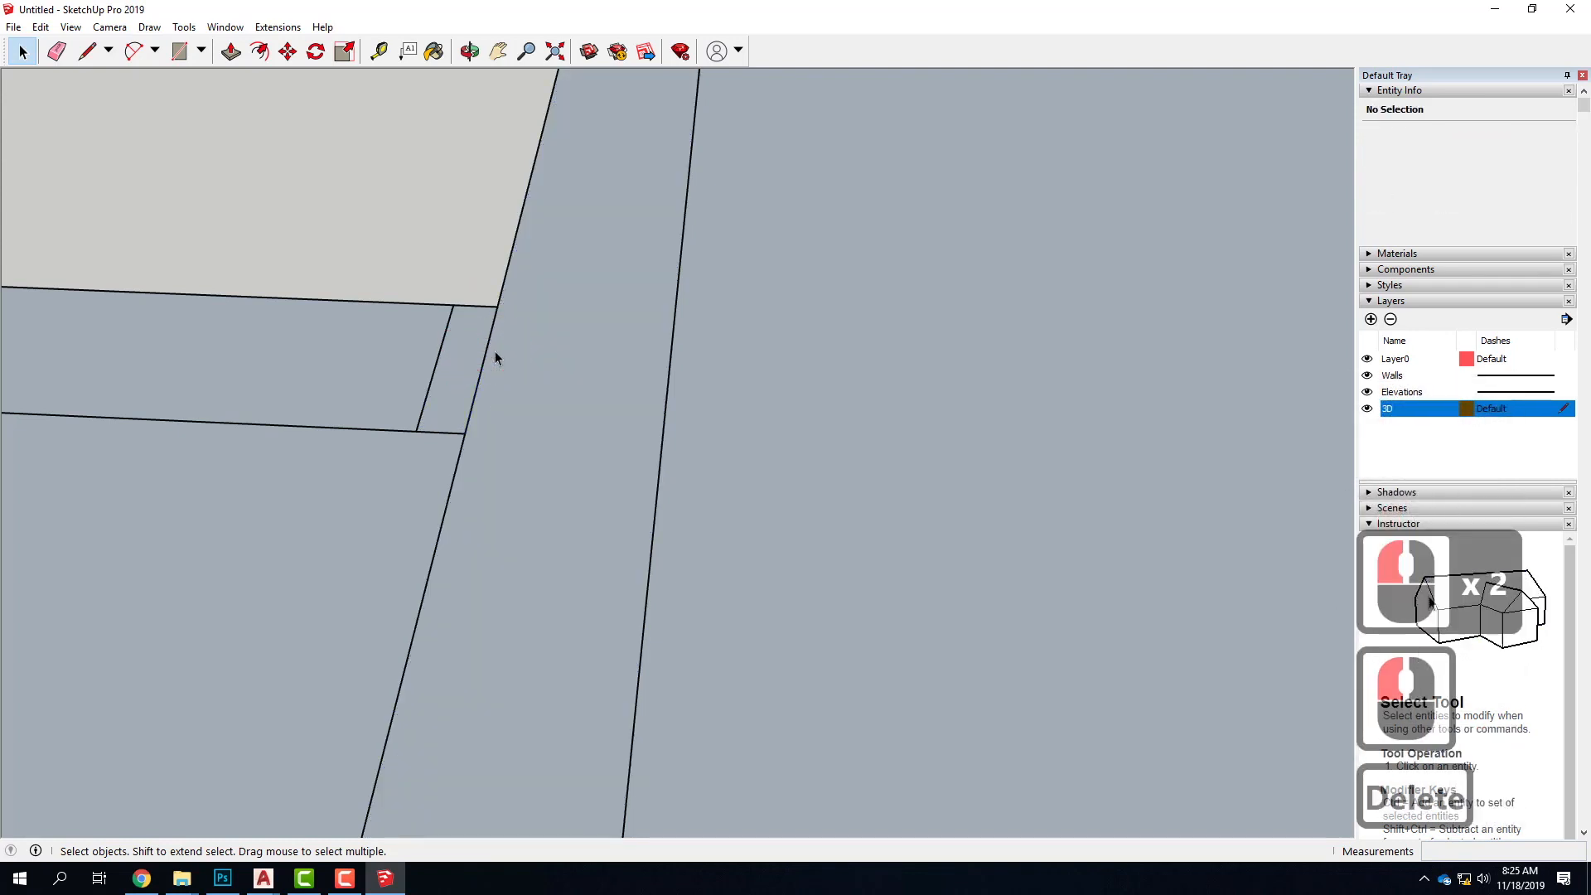
click(487, 356)
click(592, 370)
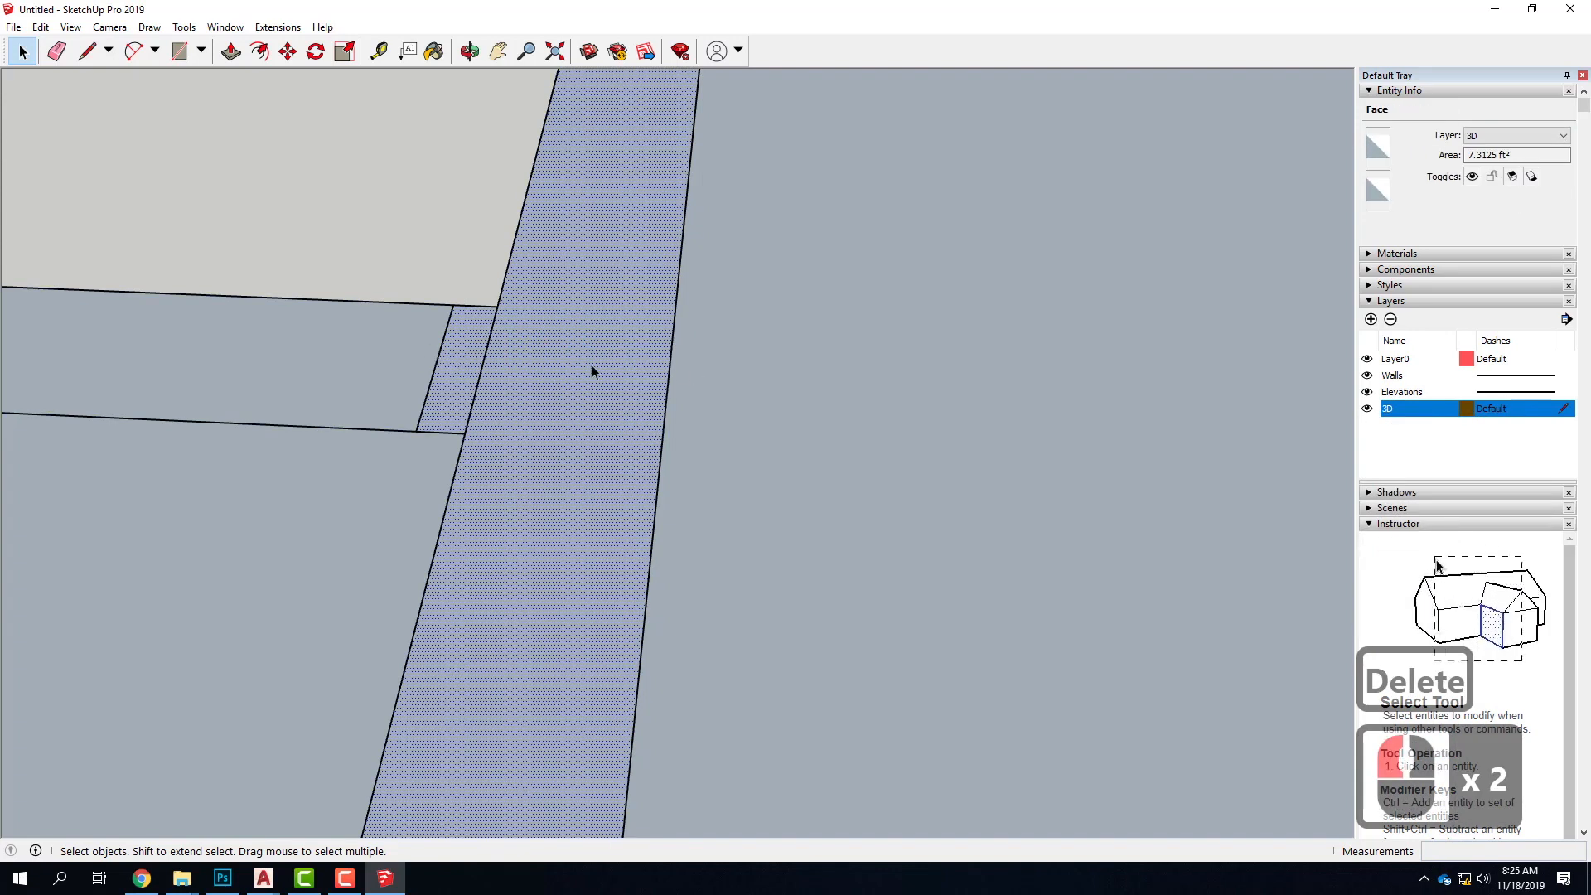
scroll(588, 334, down, 18)
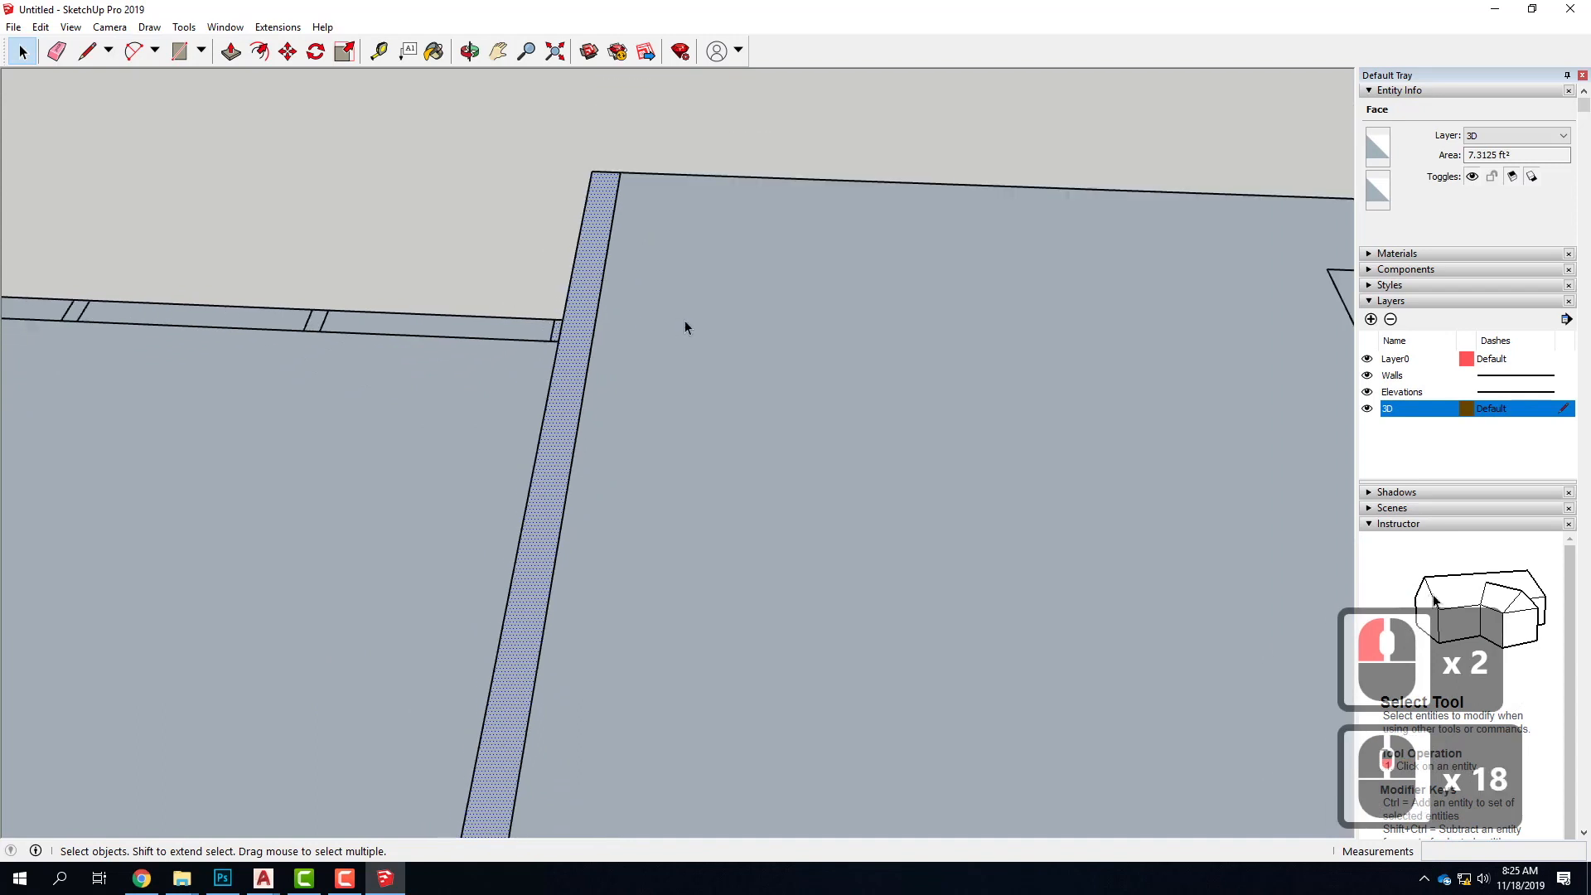
Draw a 6' 6" by 6" rectangle over the freestanding interior wall in the central room, and select its face
scroll(684, 325, down, 6)
scroll(615, 371, up, 3)
scroll(710, 378, down, 5)
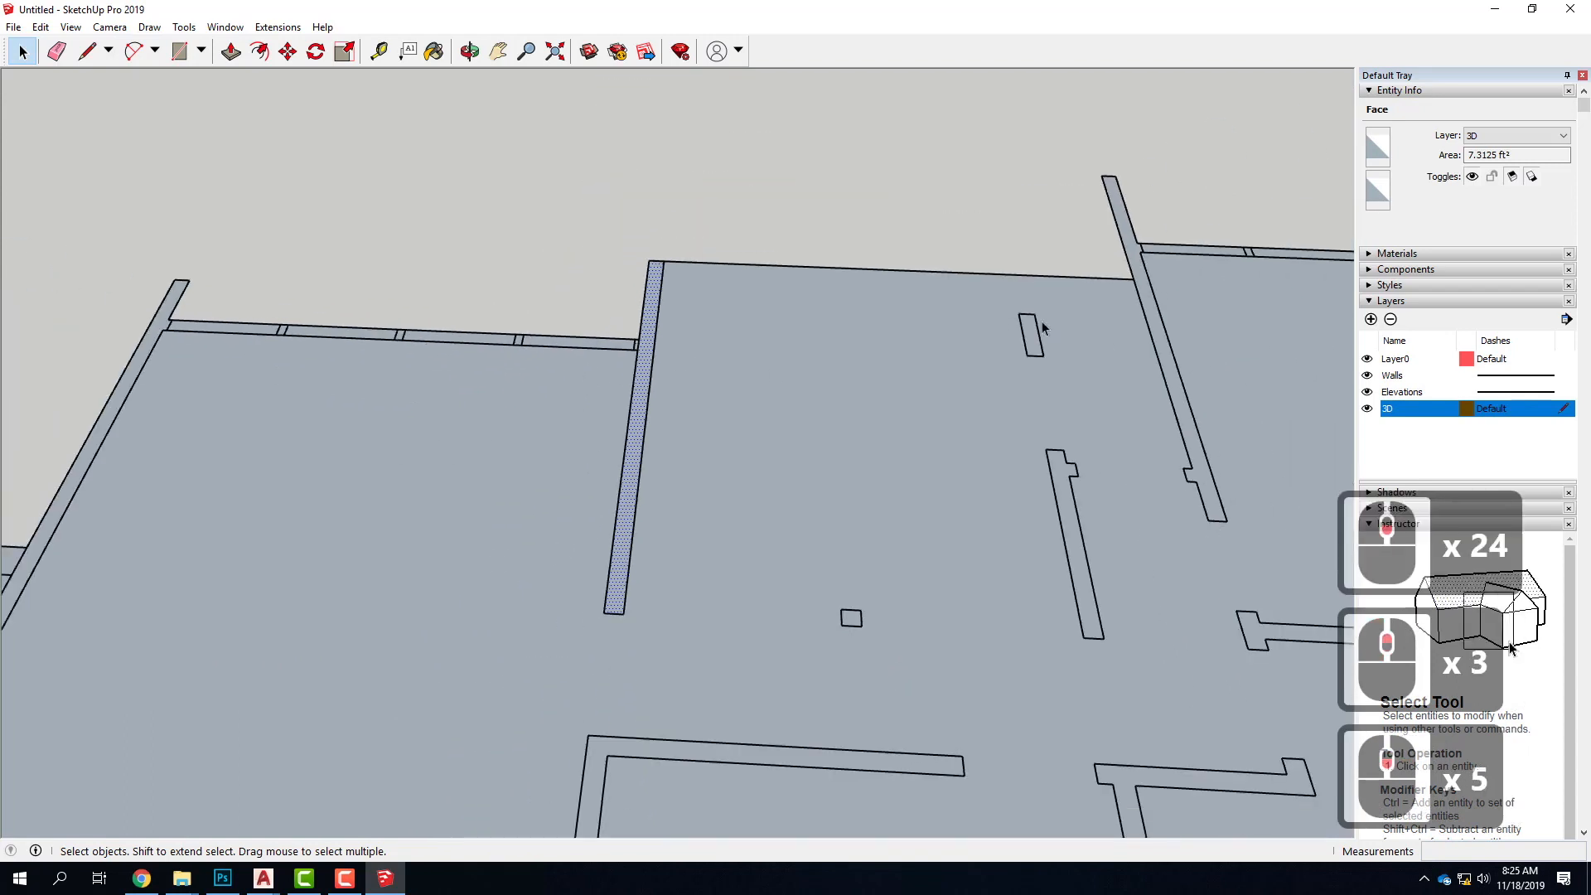
click(179, 50)
scroll(1124, 589, up, 5)
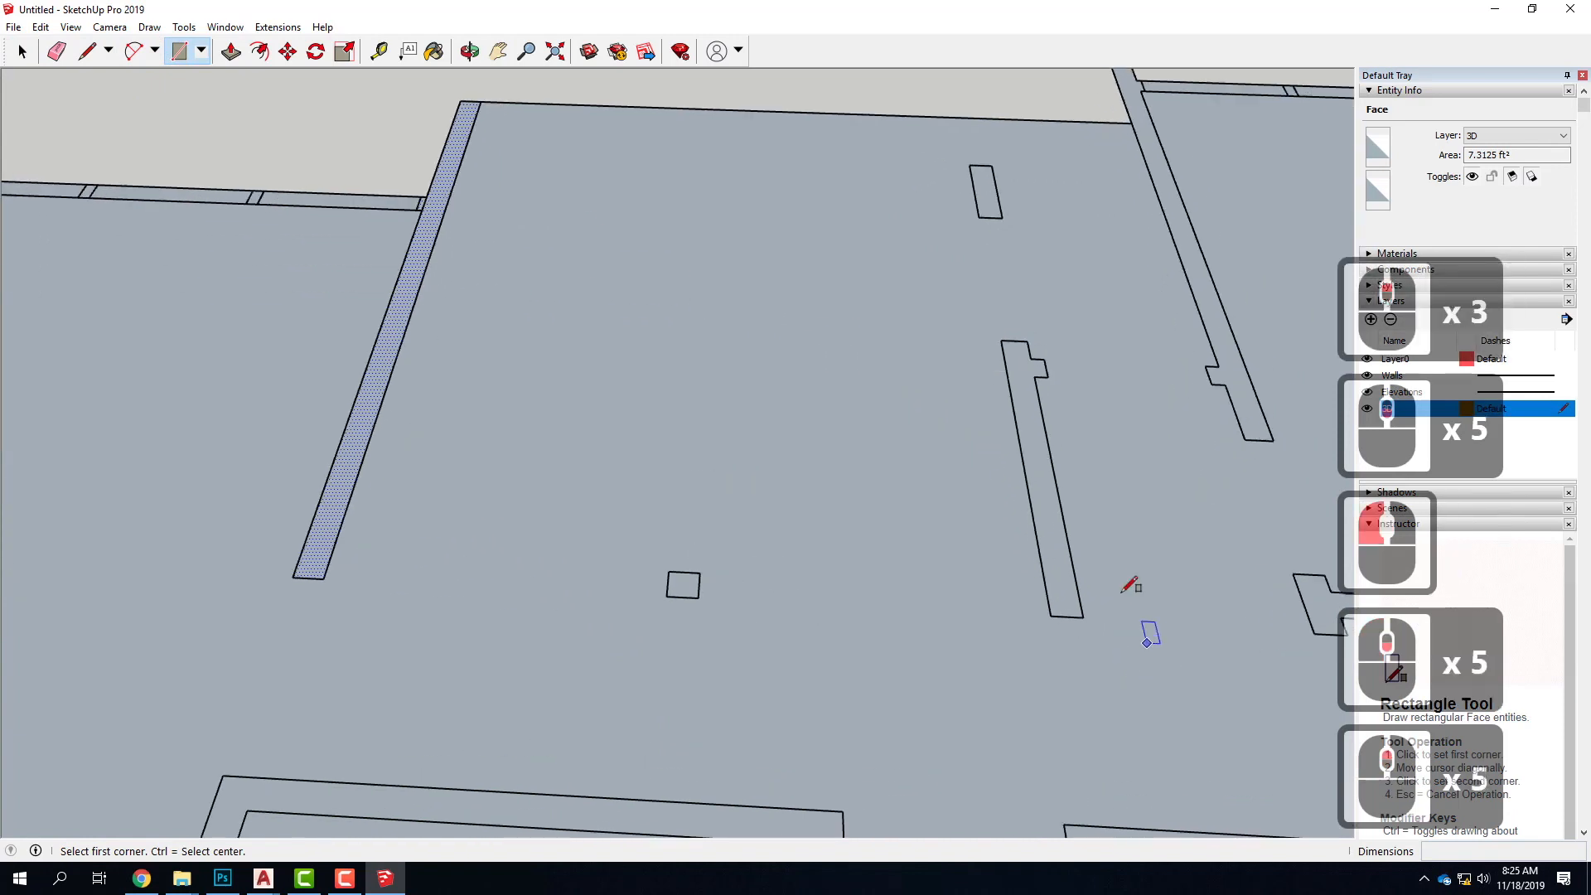
click(1001, 340)
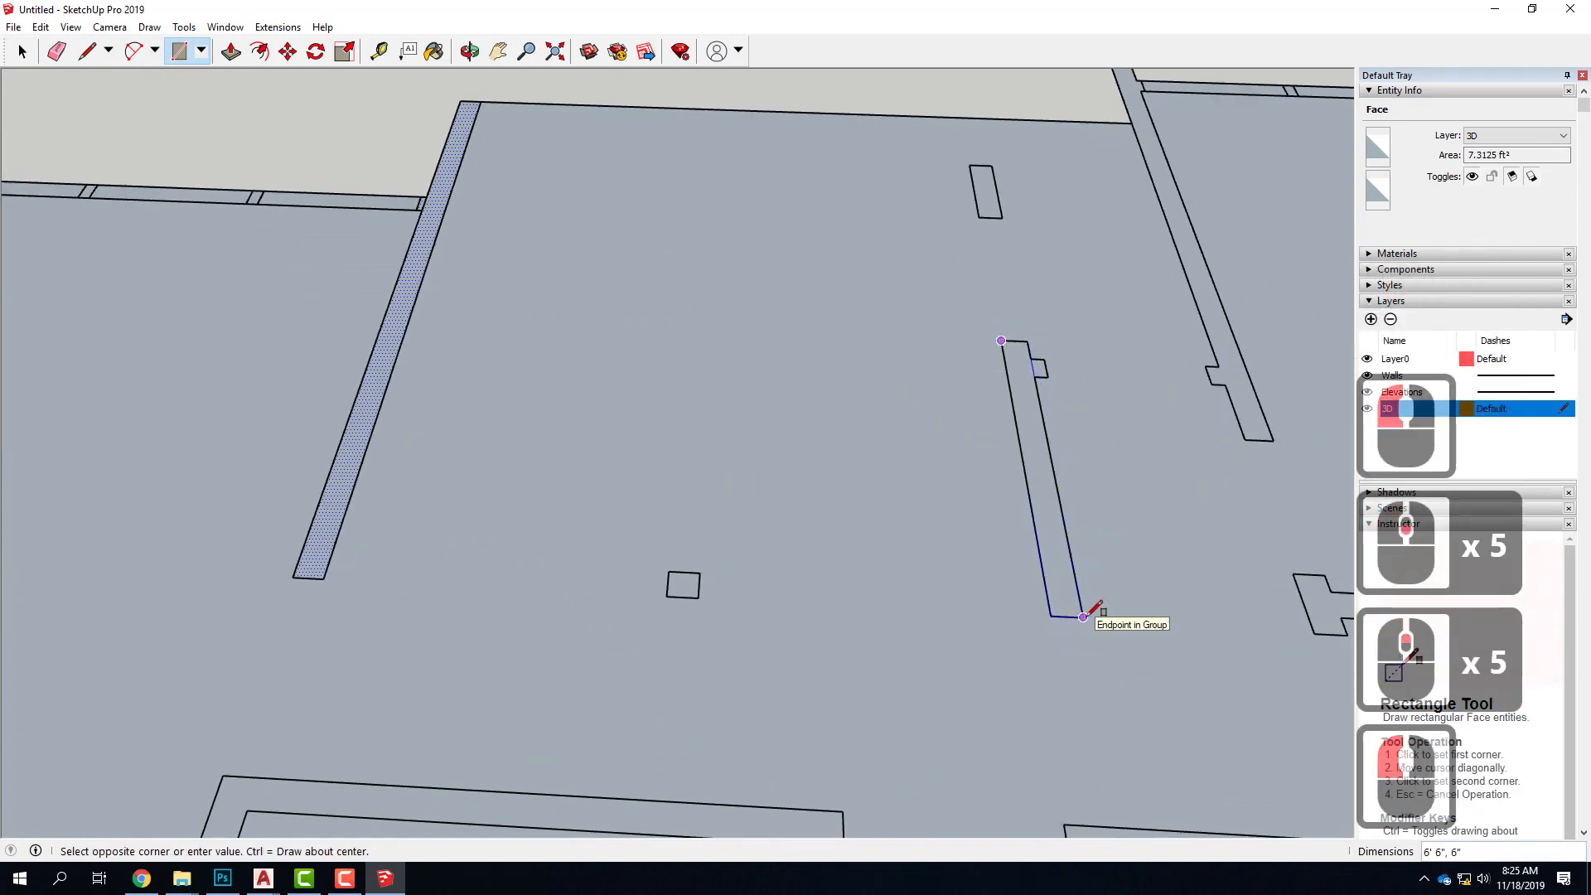
click(1083, 616)
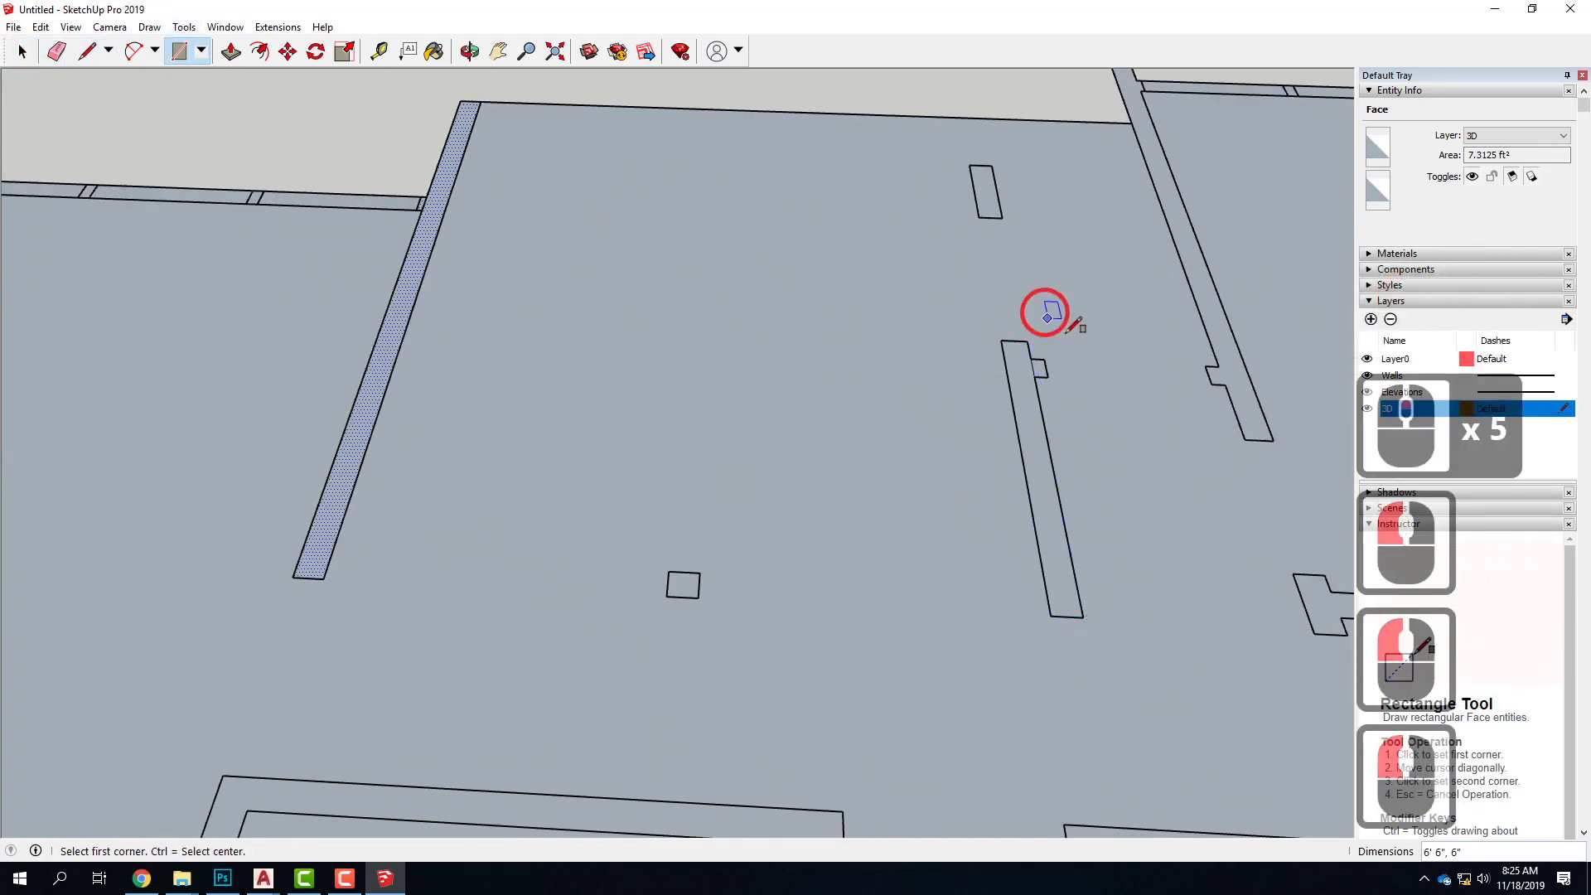
scroll(1033, 368, up, 6)
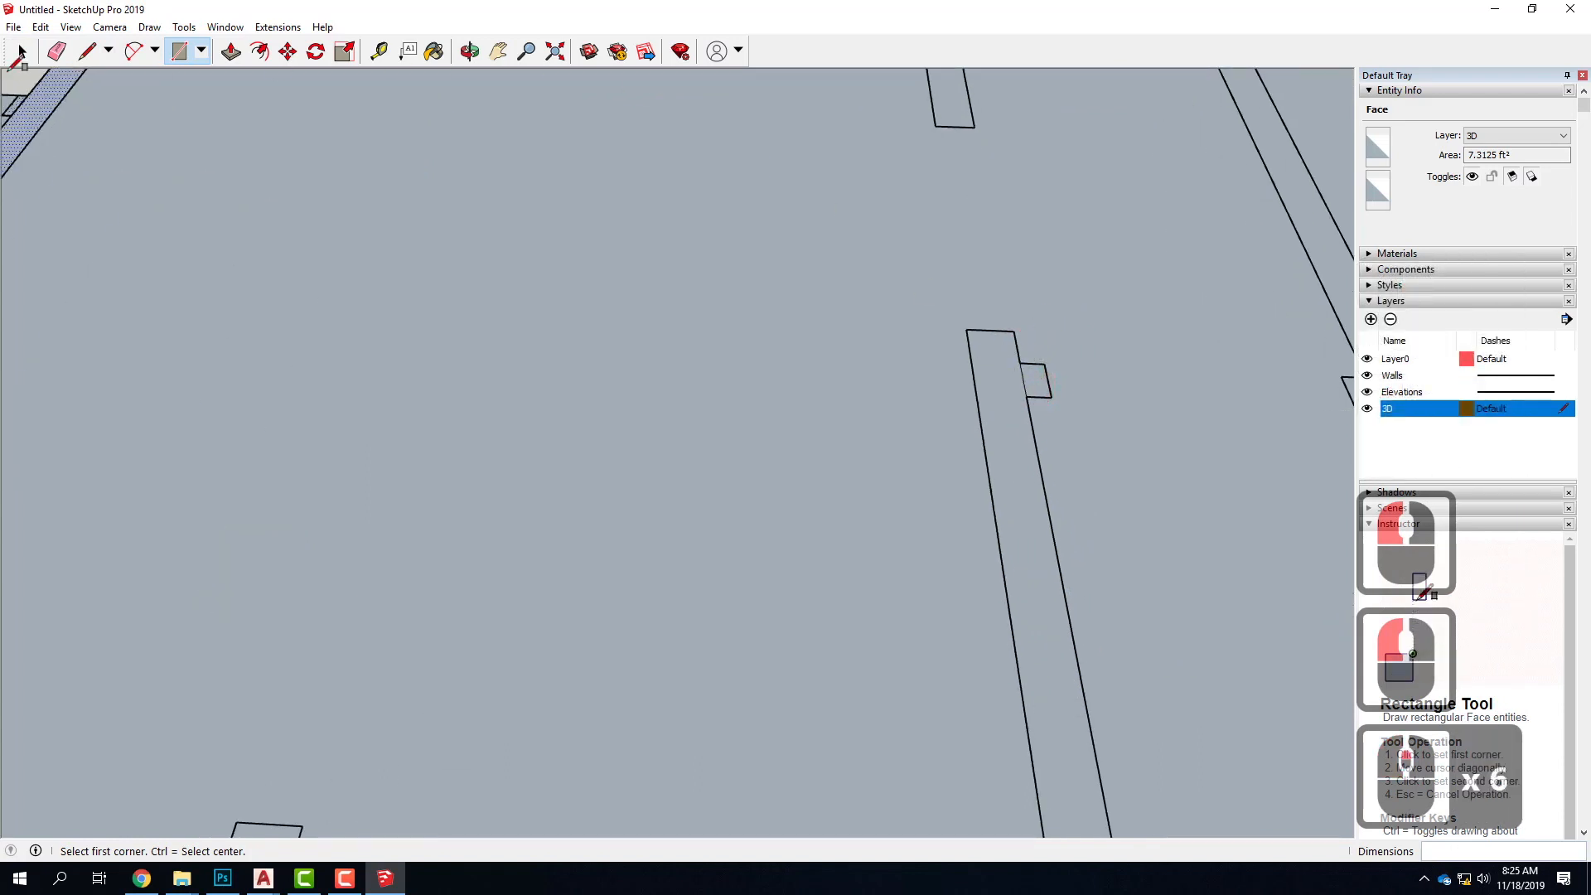
click(97, 54)
click(1023, 435)
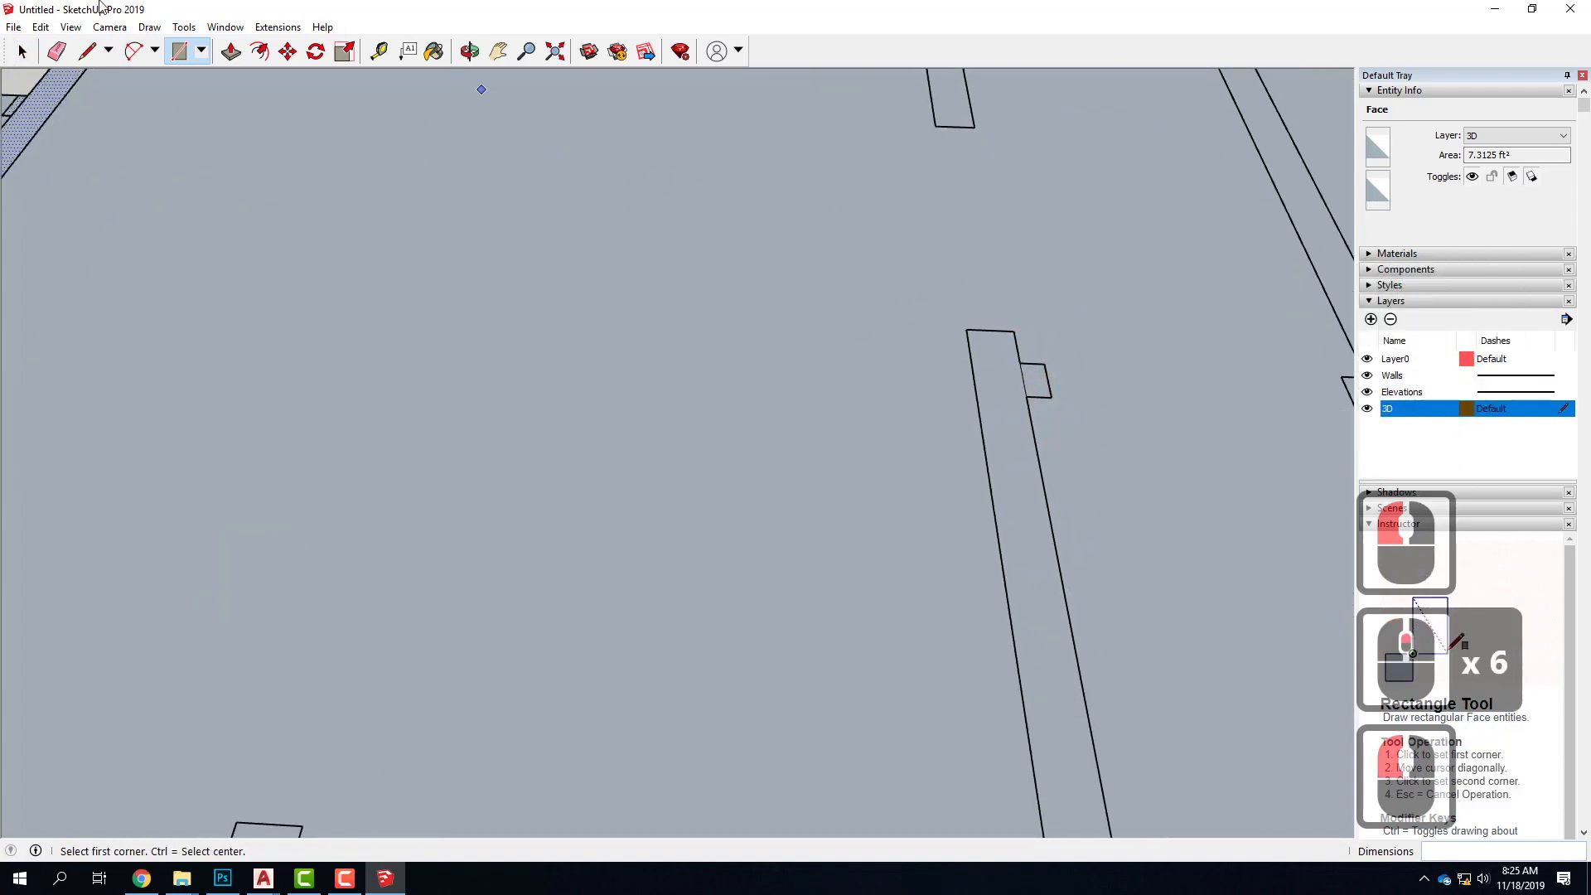
click(22, 51)
scroll(583, 315, down, 5)
scroll(585, 292, up, 4)
click(816, 365)
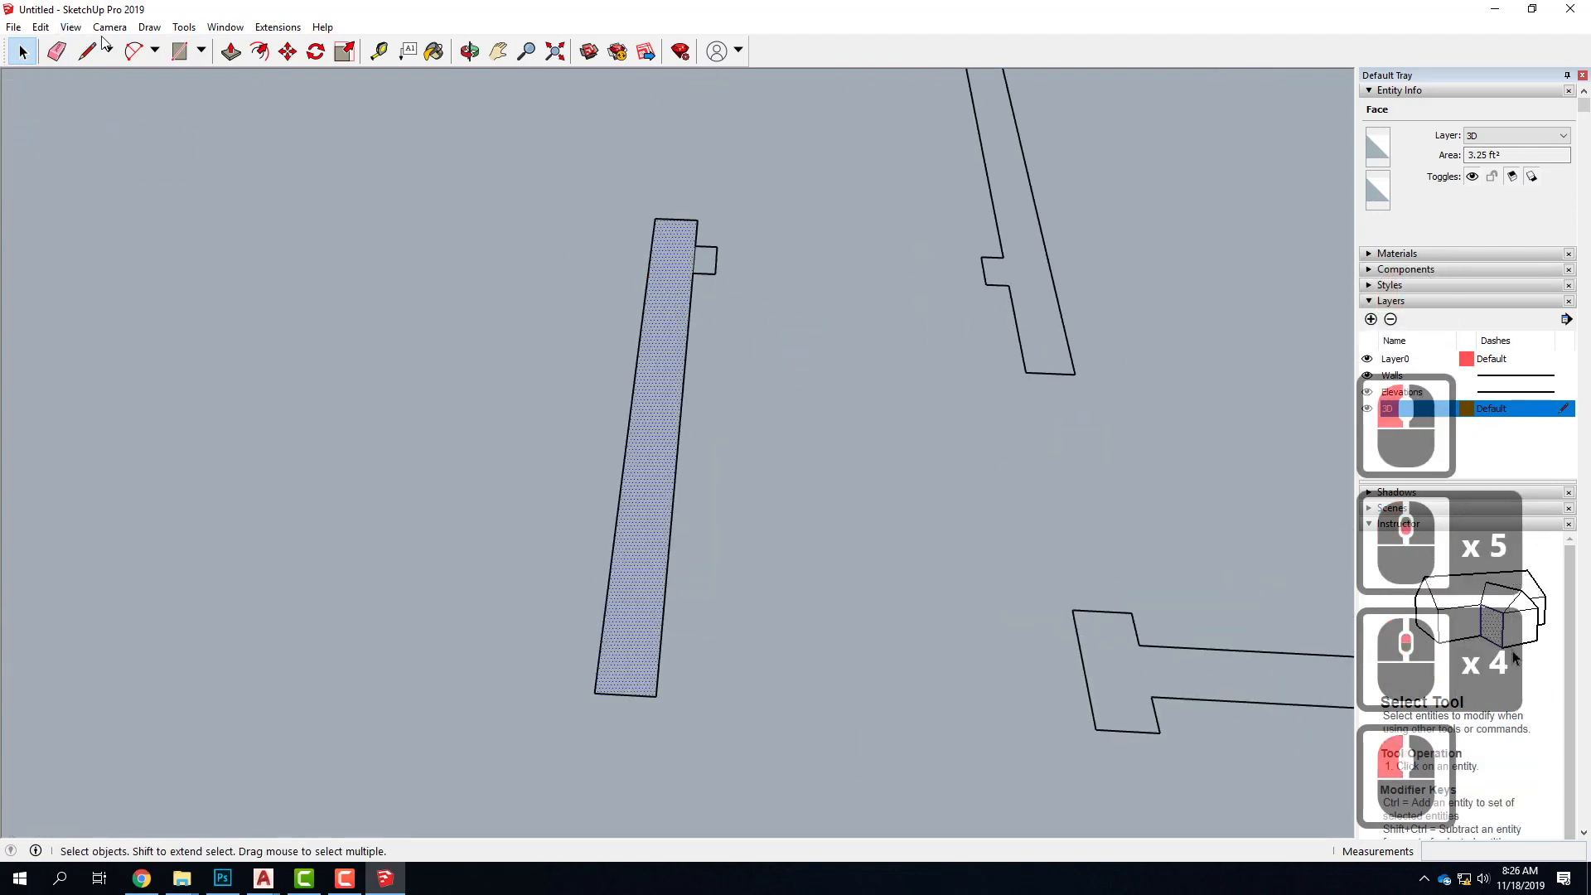
Draw a 6" by 3" rectangle over the small stub near the rear end of the freestanding interior wall
click(179, 50)
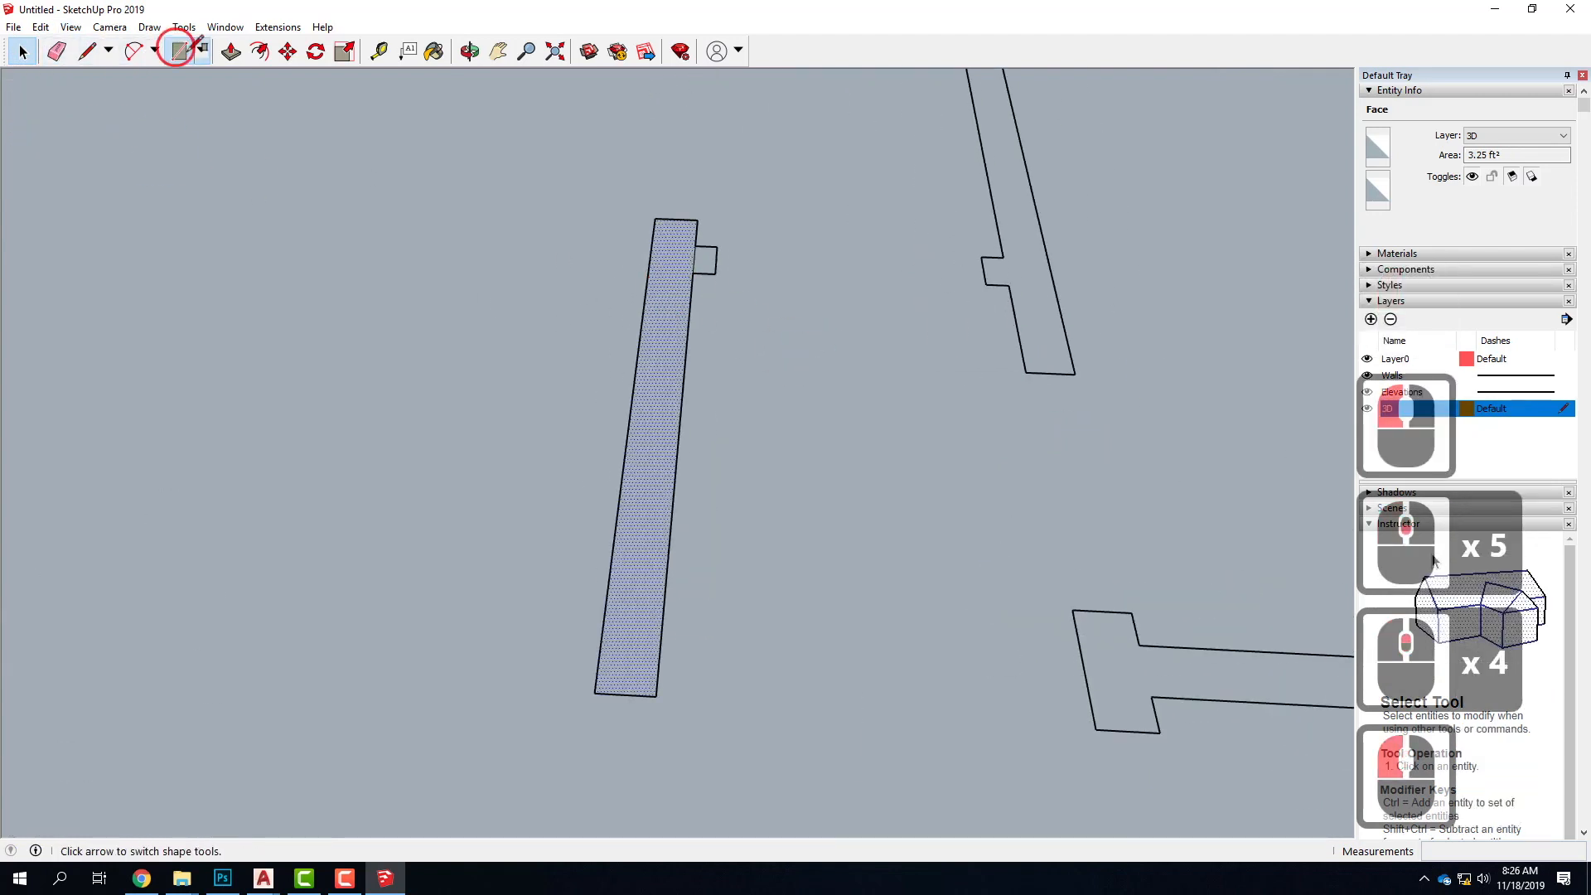
click(695, 246)
click(718, 274)
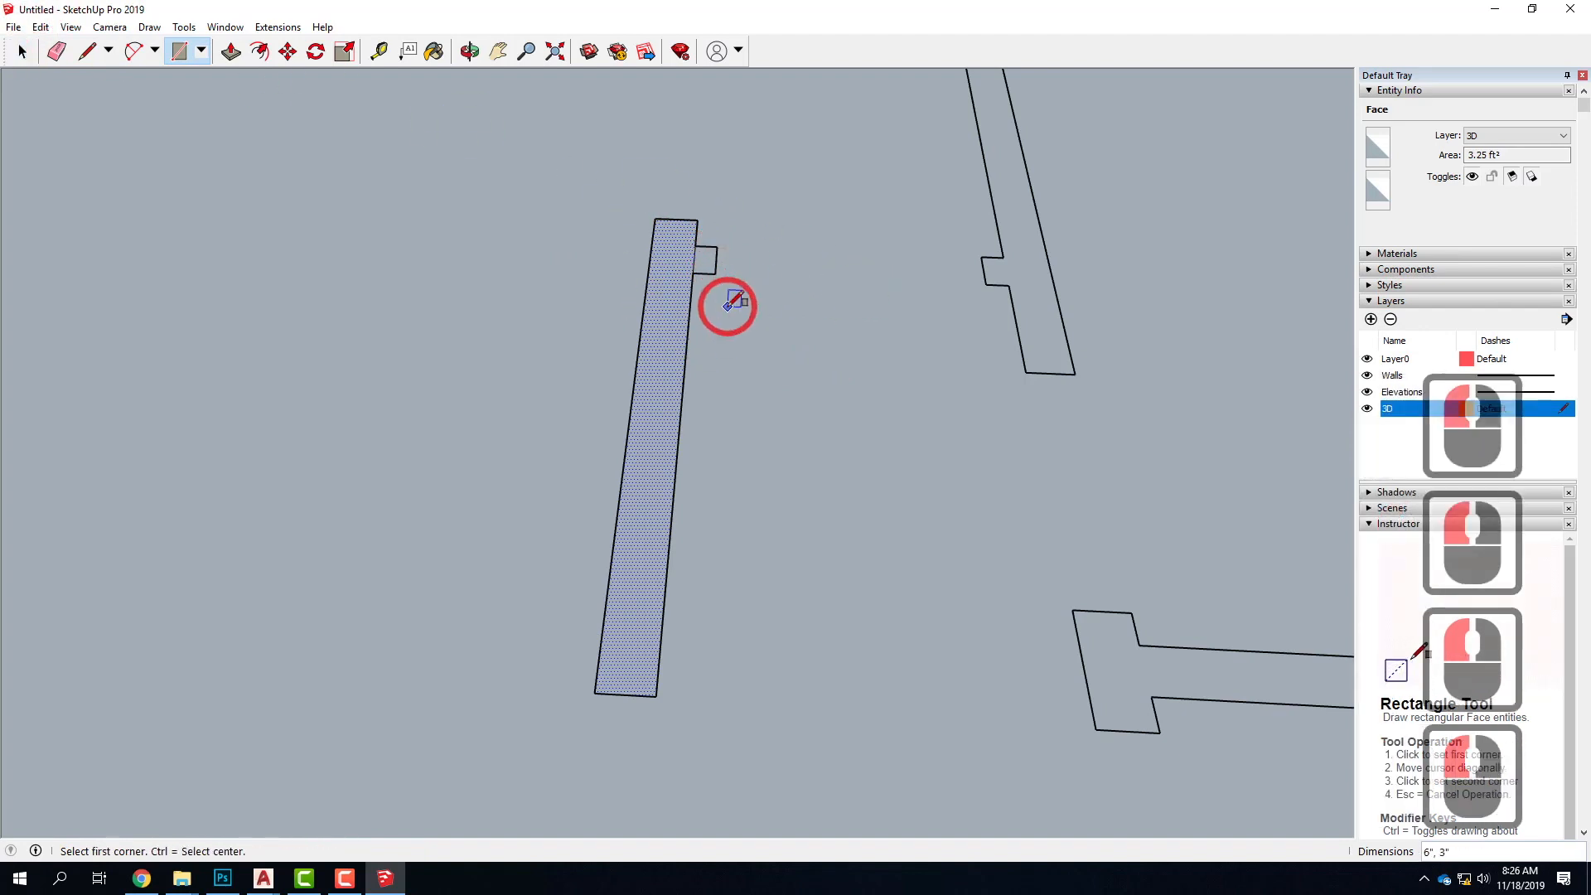
click(23, 54)
click(23, 55)
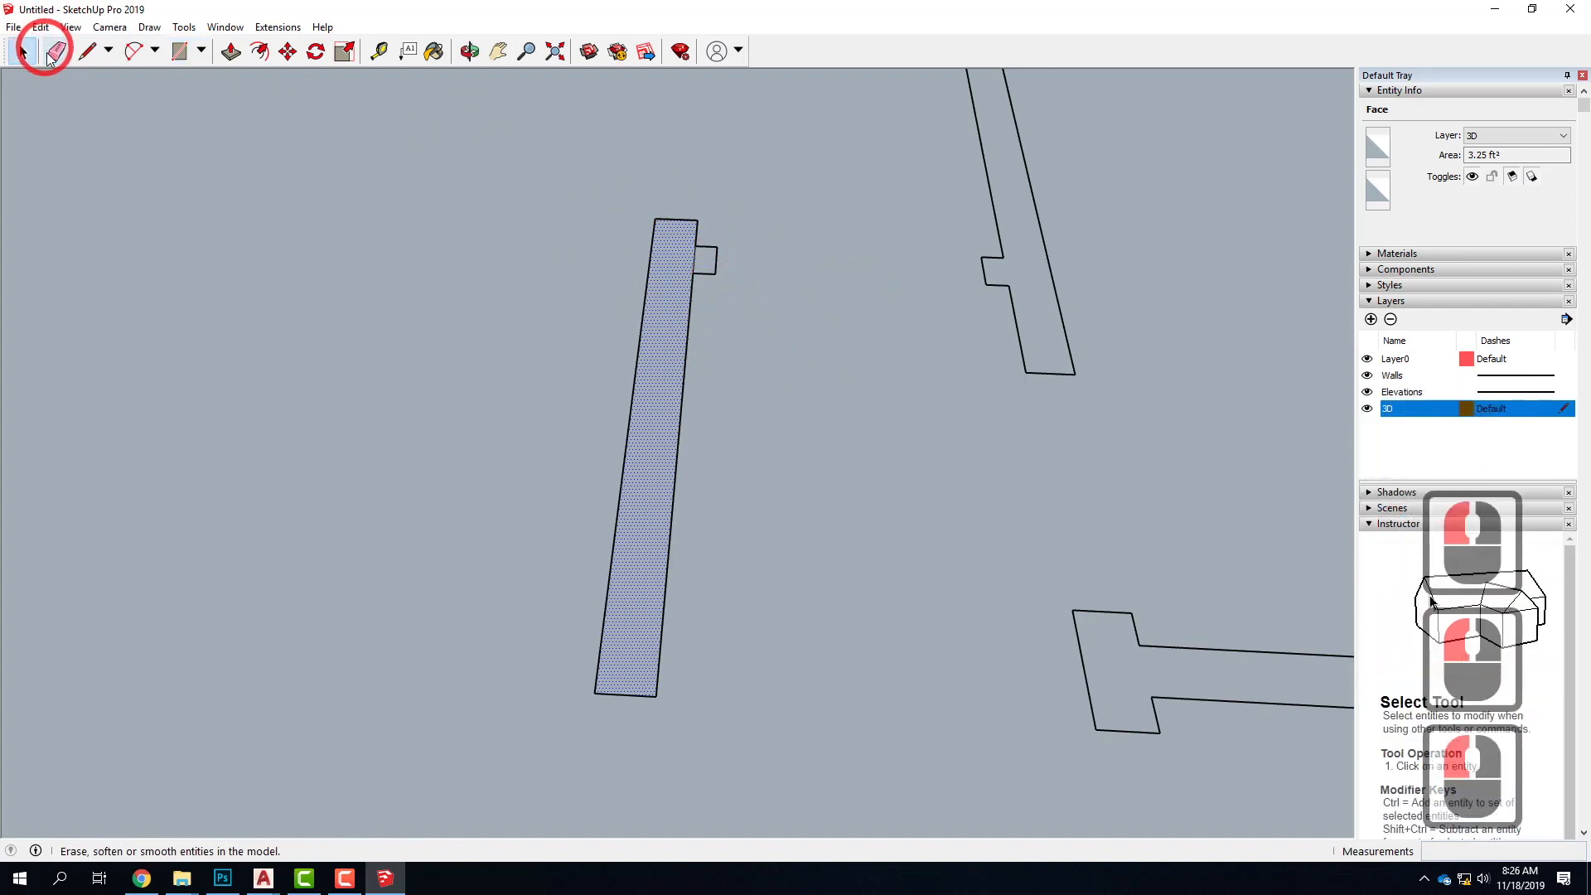
Delete the edge between the 3" stub and the freestanding wall to merge their faces, and select the merged face
click(706, 262)
click(678, 277)
click(705, 259)
click(667, 259)
click(715, 260)
click(695, 263)
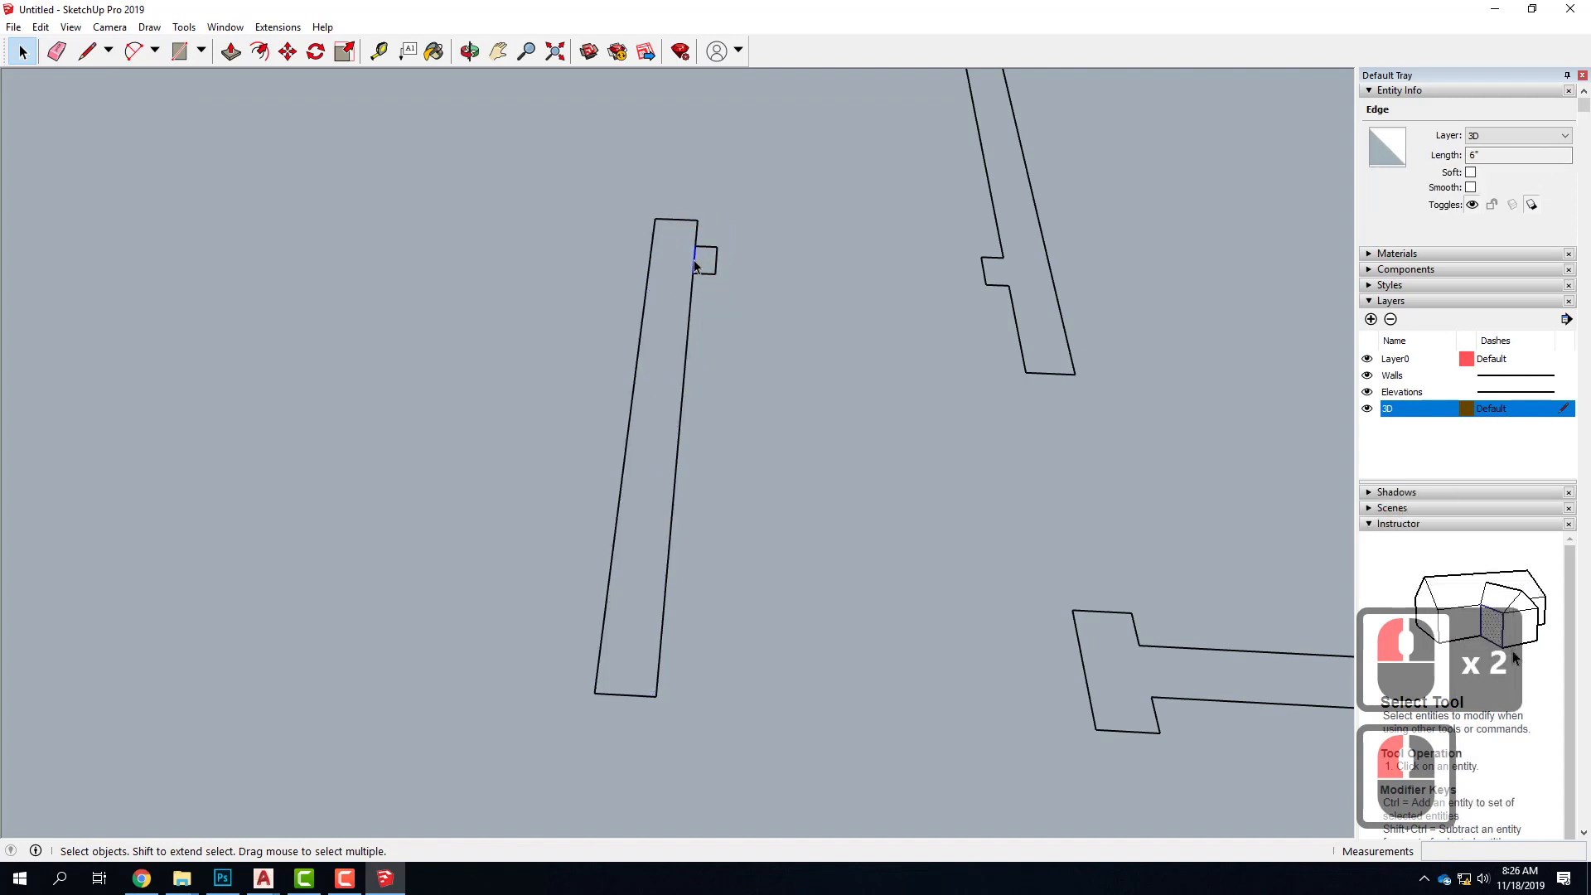
key(Delete)
click(671, 266)
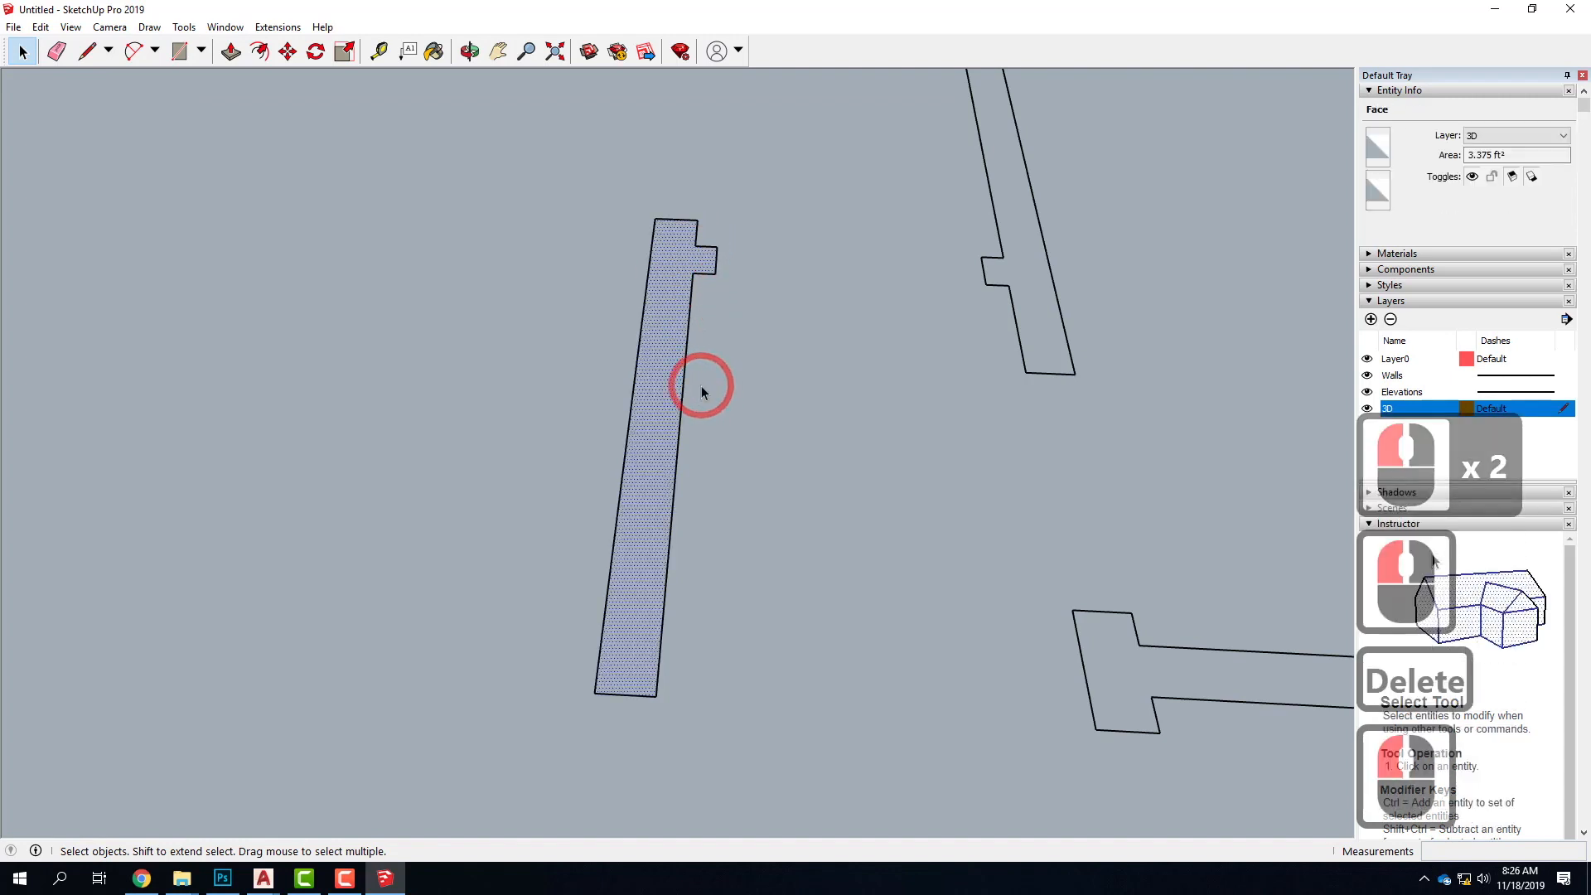
Draw rectangles over the short wall segment behind the freestanding wall and over the 6" by 6" column in the central room
scroll(604, 424, down, 16)
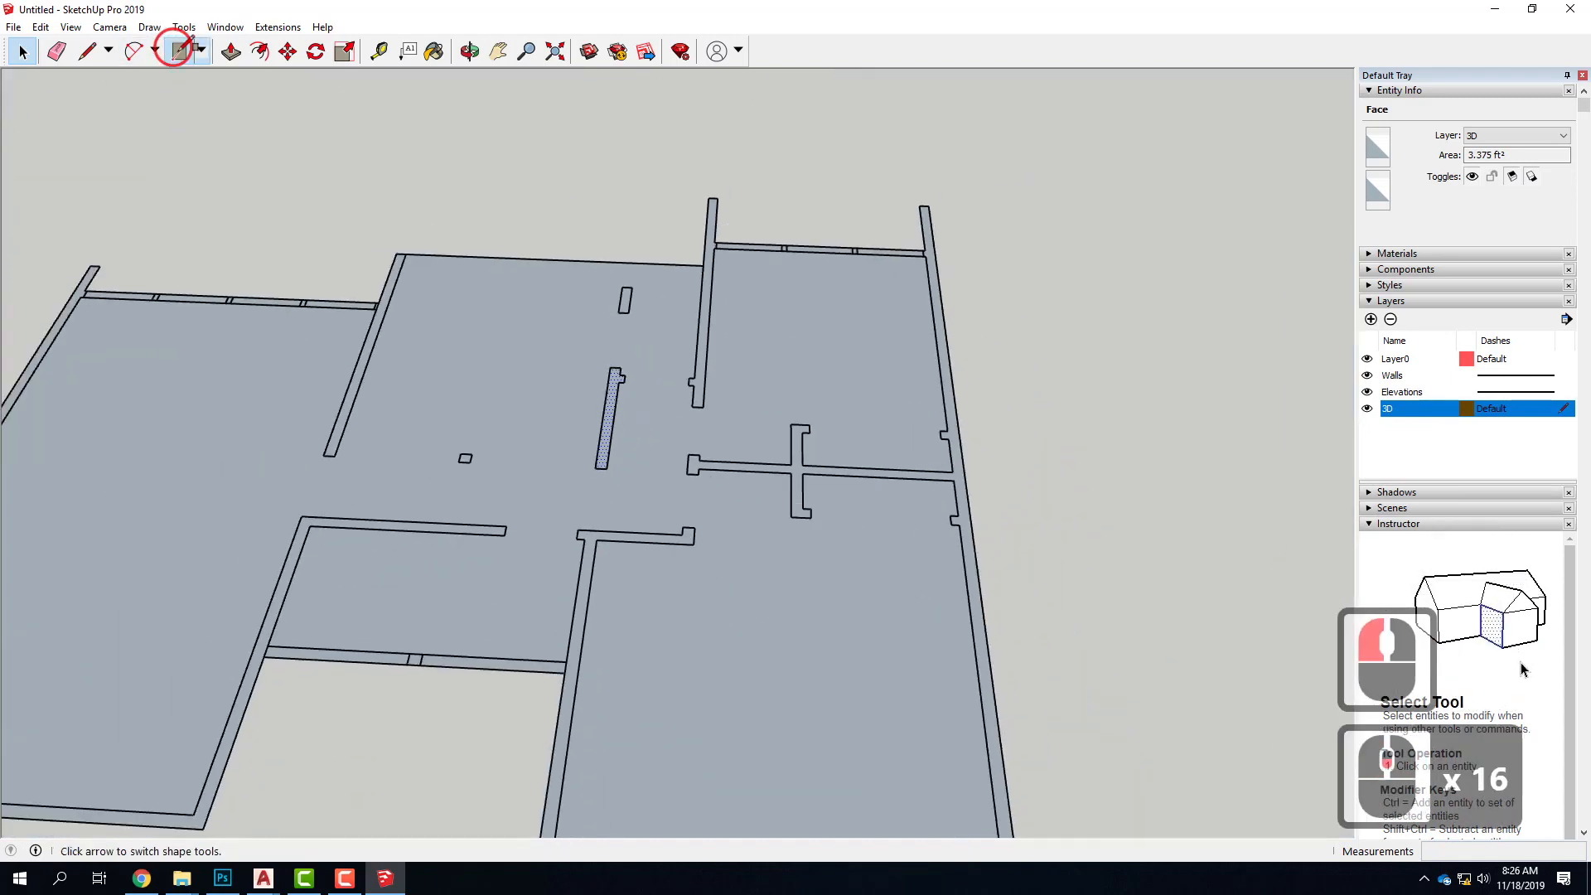
click(178, 51)
click(622, 285)
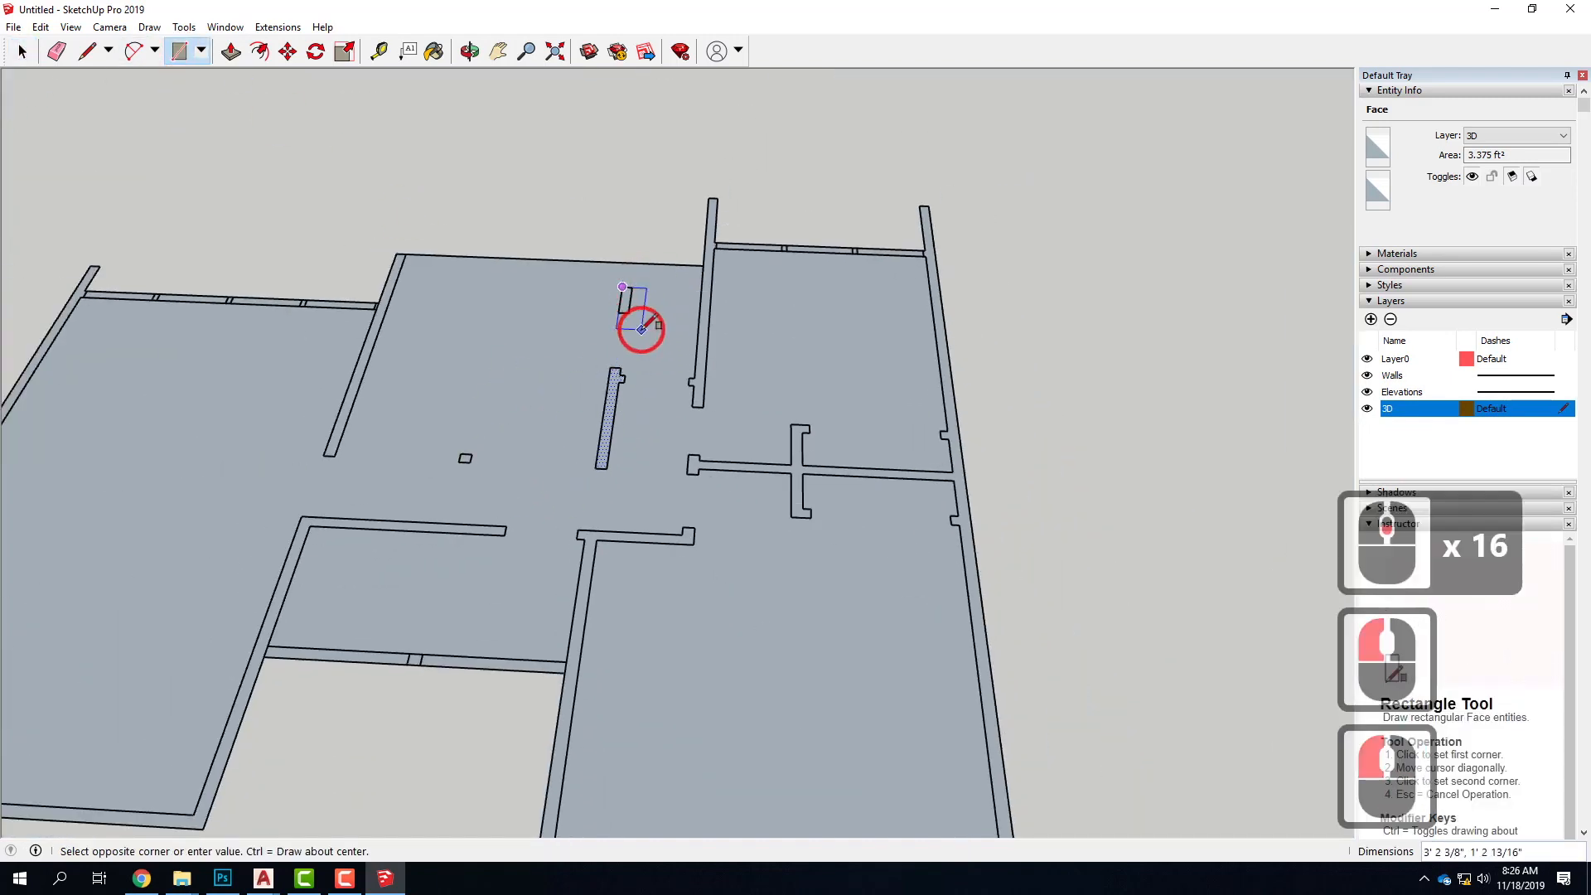
click(627, 312)
scroll(460, 468, up, 3)
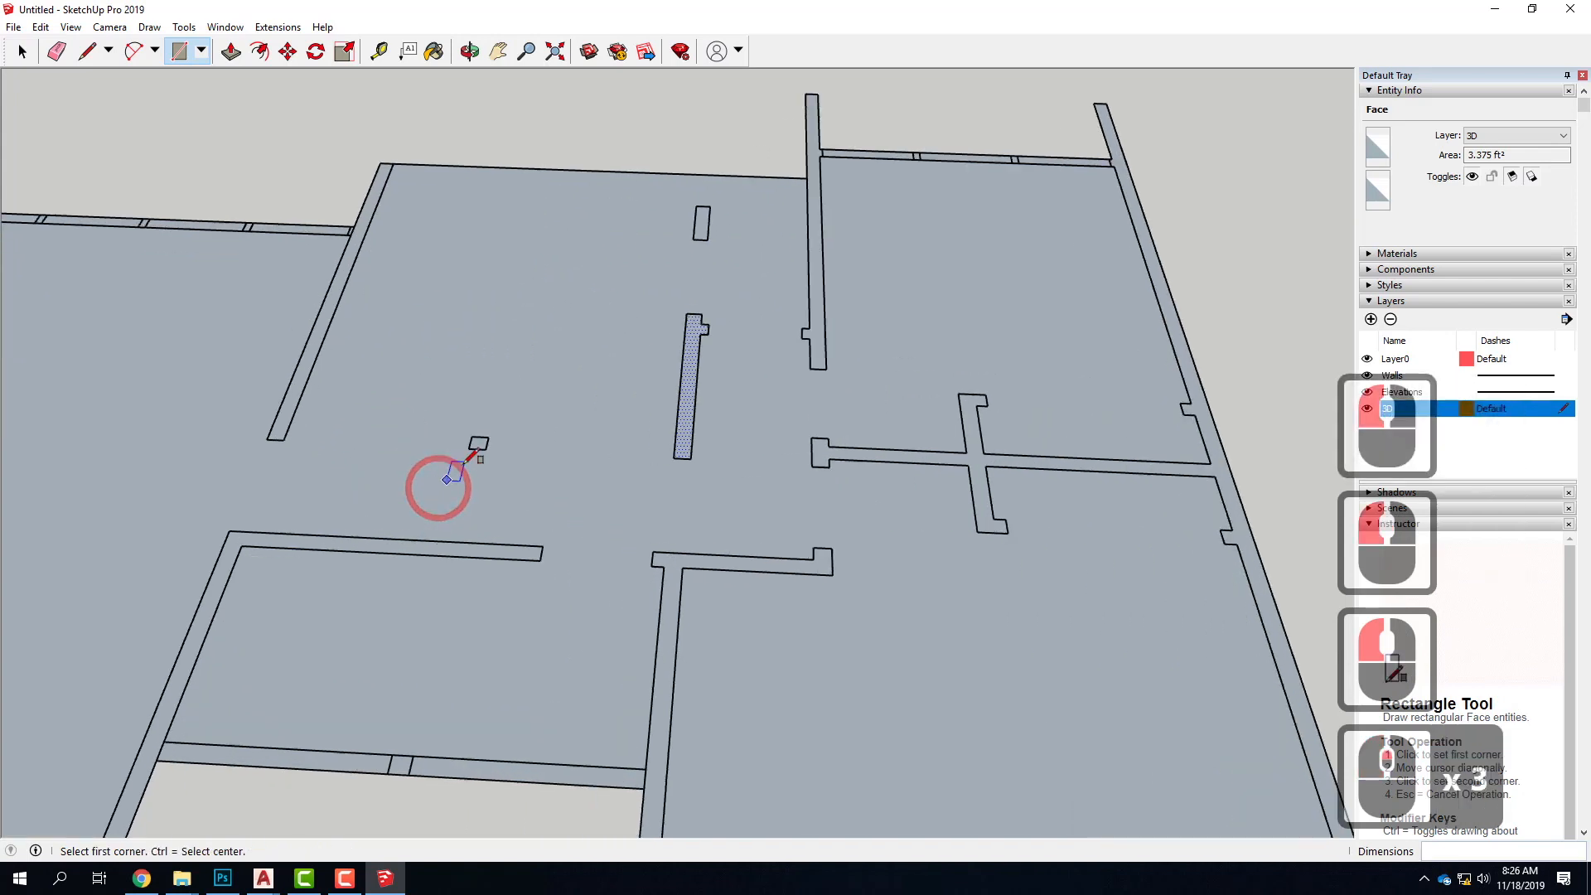
click(470, 437)
click(488, 448)
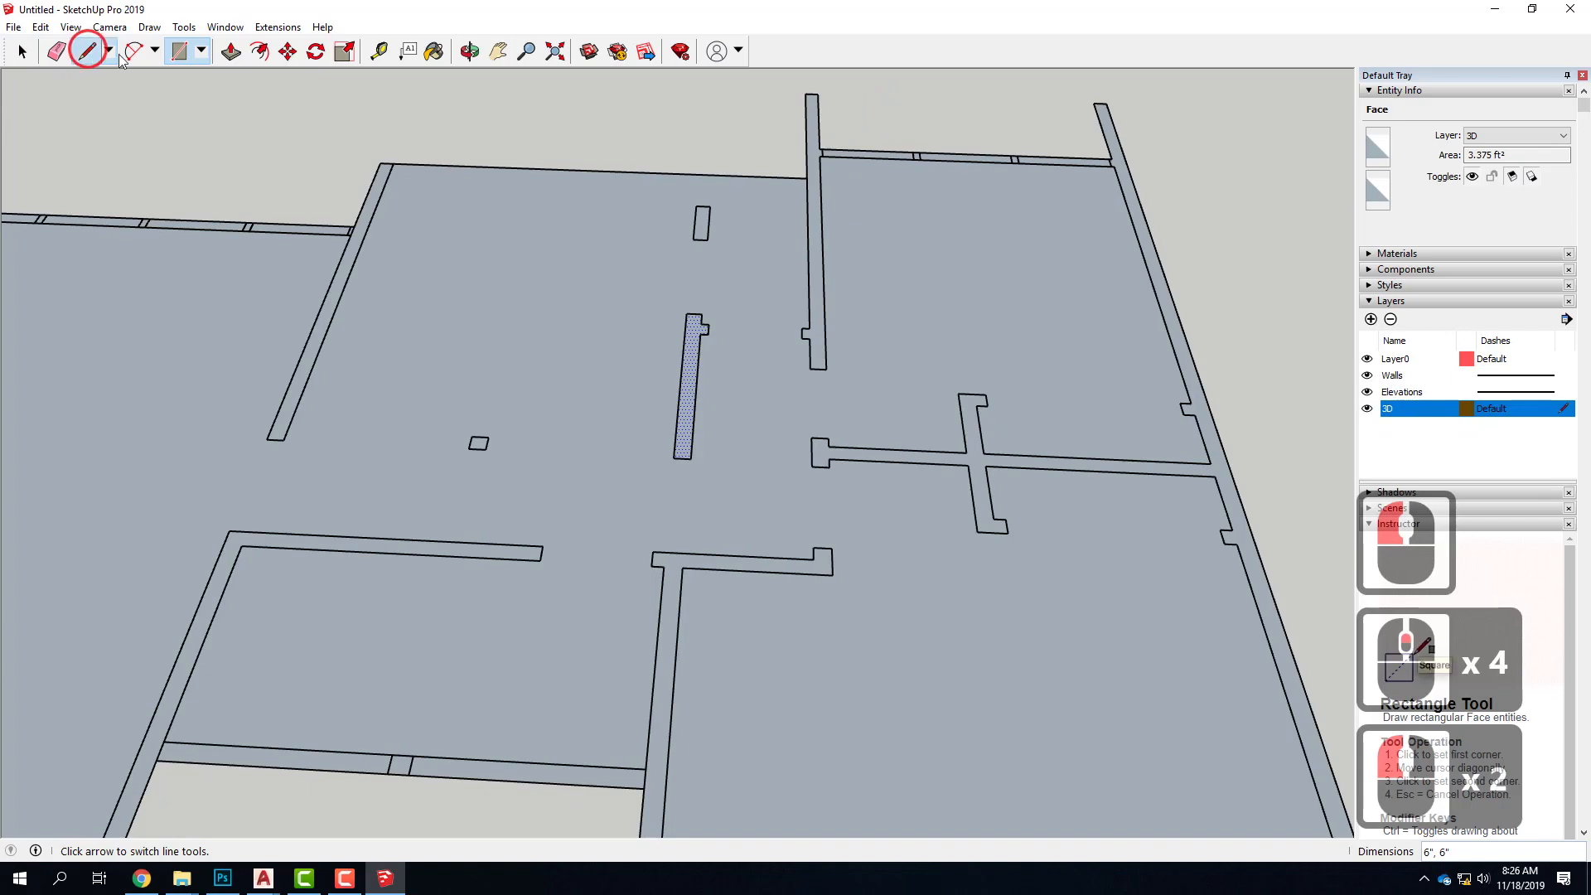
Trace the wall beside the rear corner room around its 3" stub, along its 14' 6" face, and back 4' to the window wall
click(818, 368)
scroll(818, 367, up, 2)
click(812, 339)
click(792, 315)
click(791, 300)
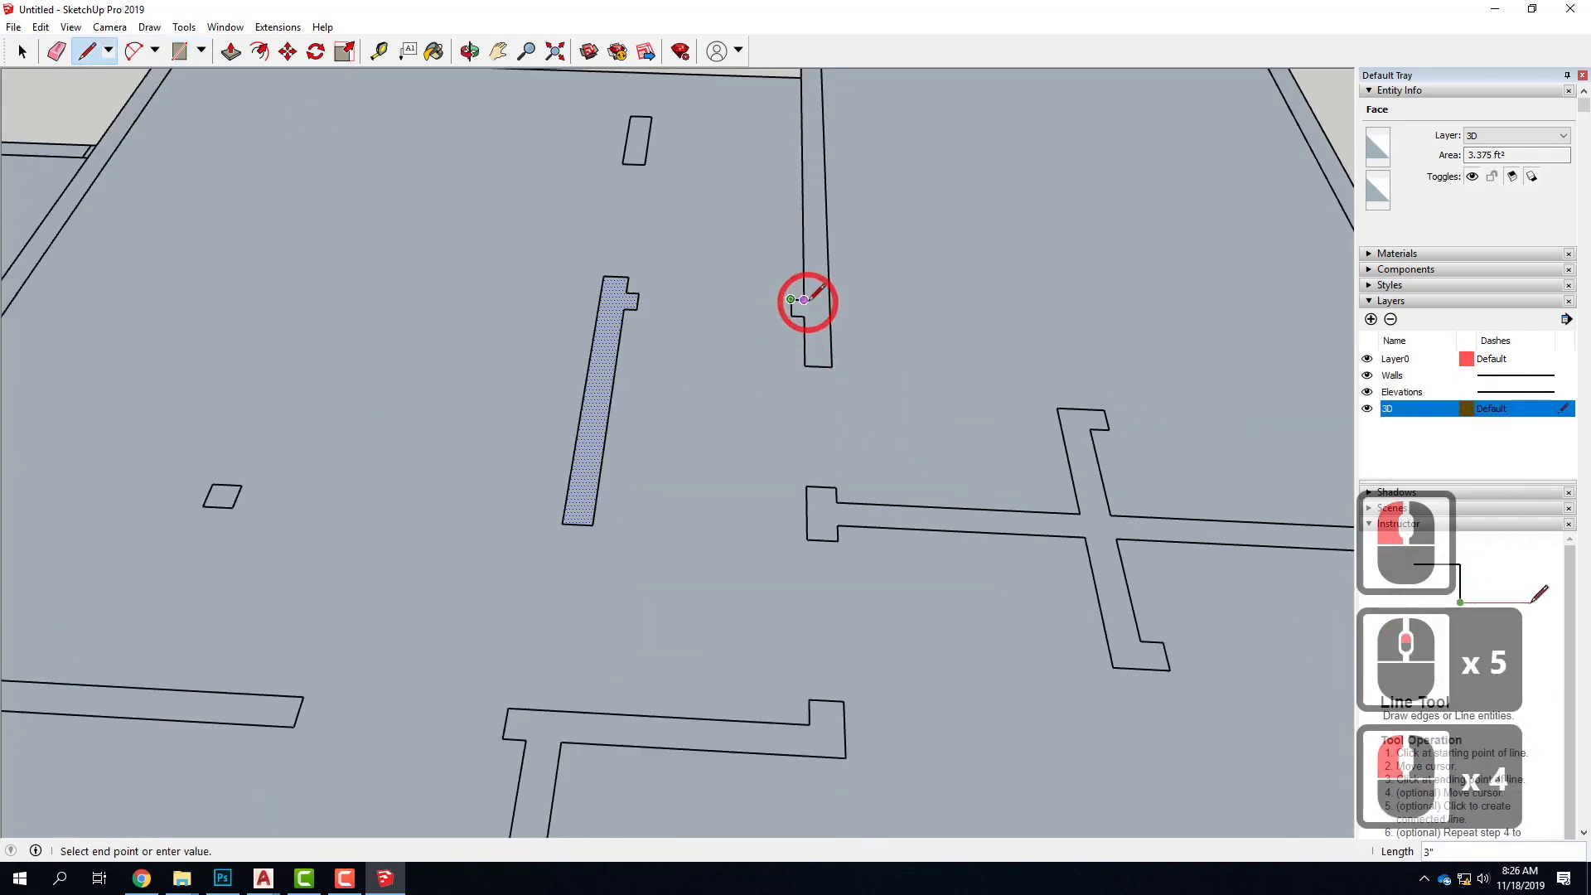
scroll(728, 490, down, 5)
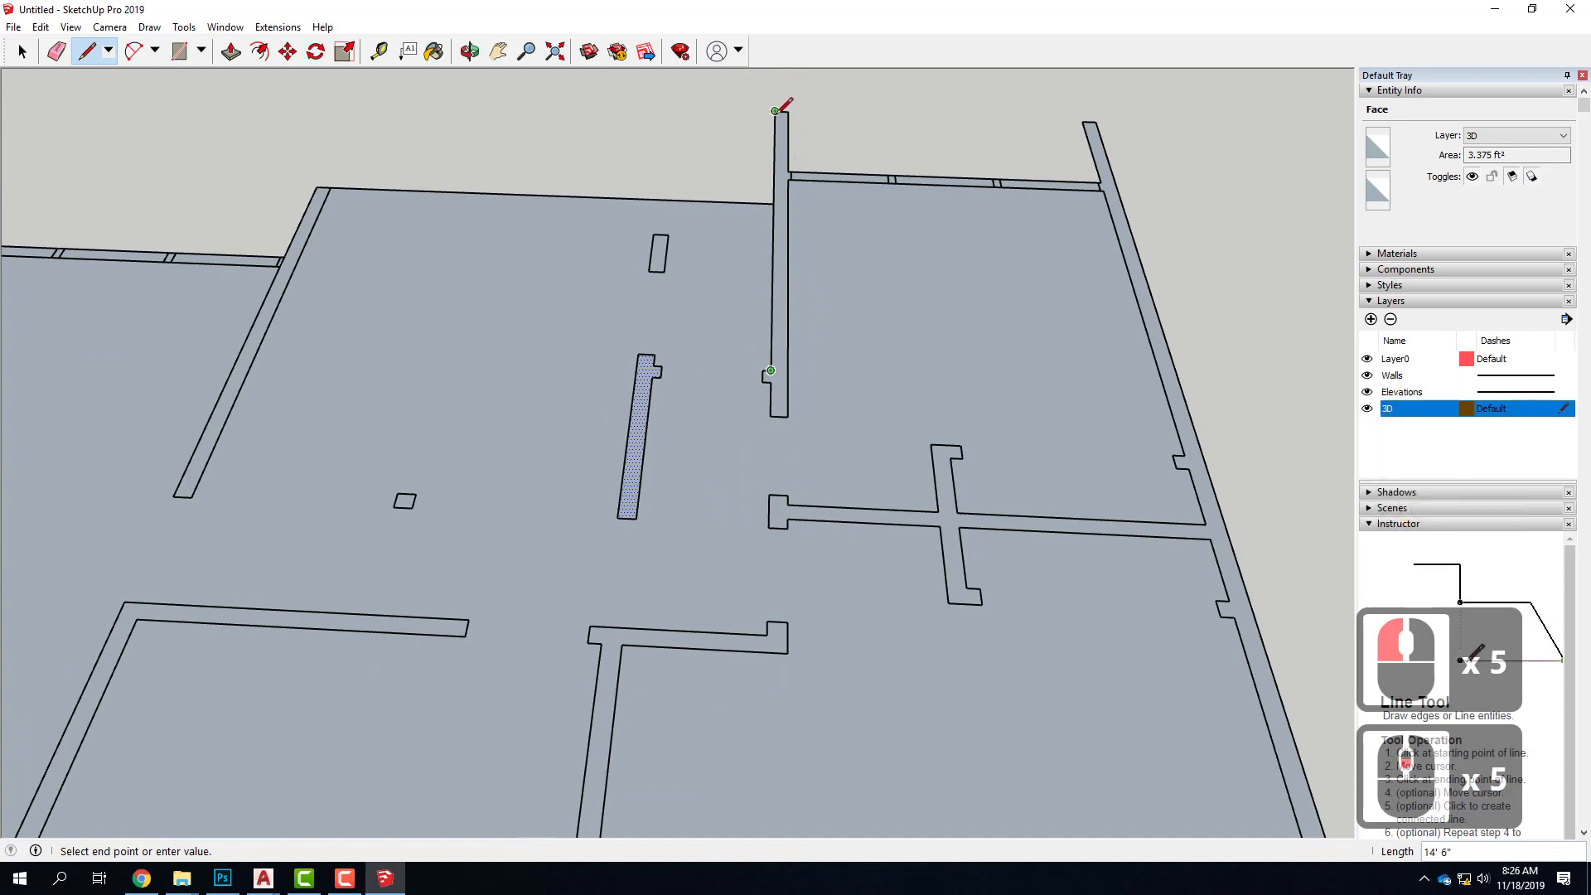
click(777, 113)
scroll(788, 111, up, 5)
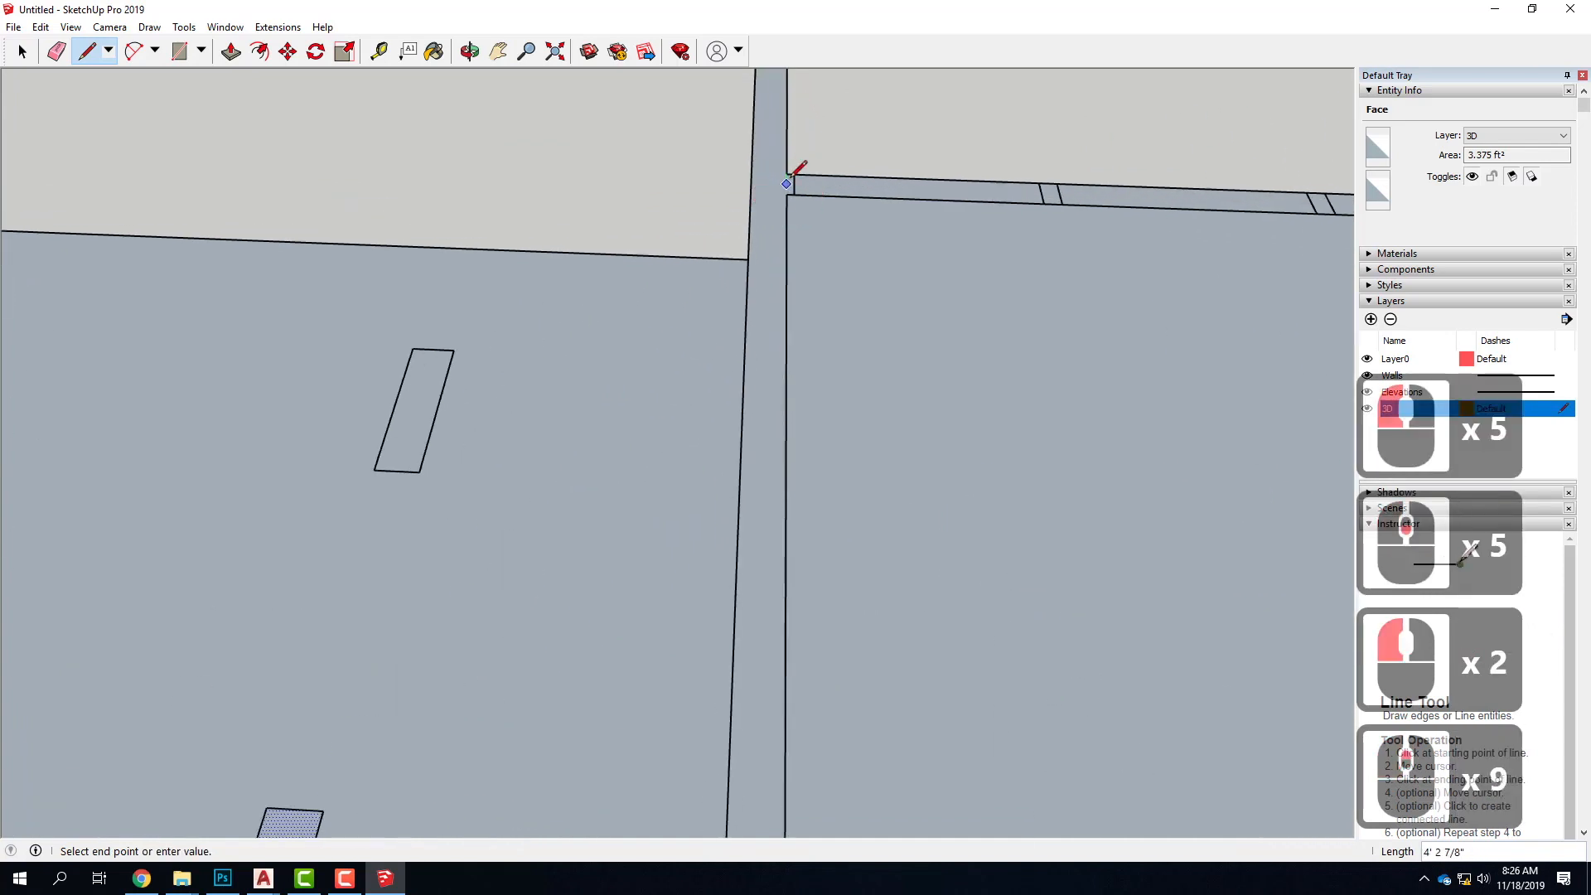
click(787, 174)
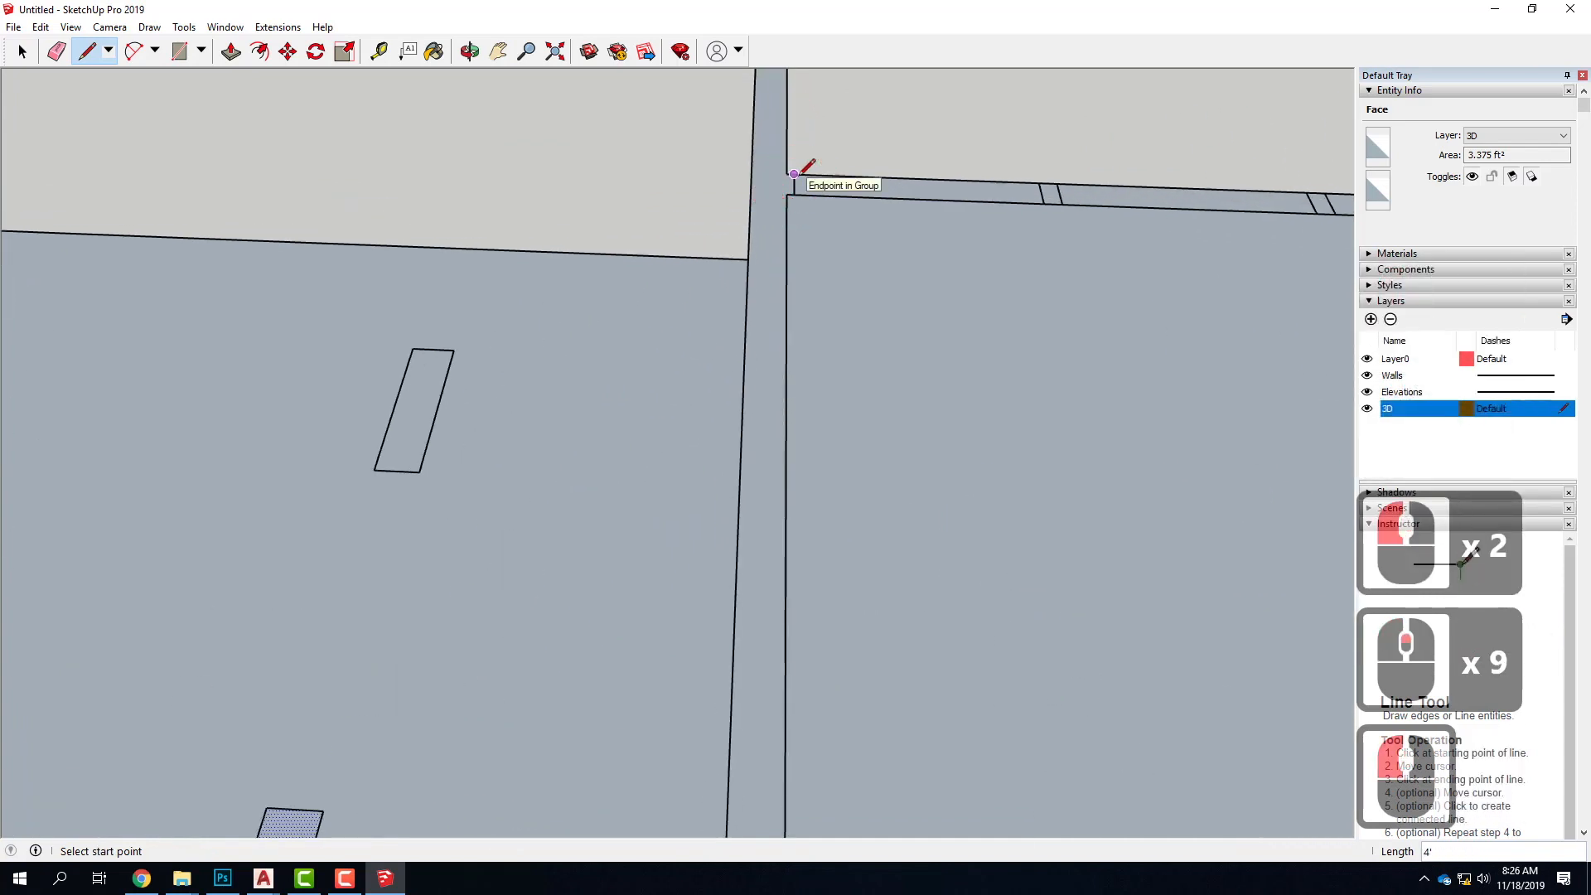
Trace the small joint at the window wall and the 11' 11" room-side face down to the wall's inner end
click(794, 174)
click(794, 195)
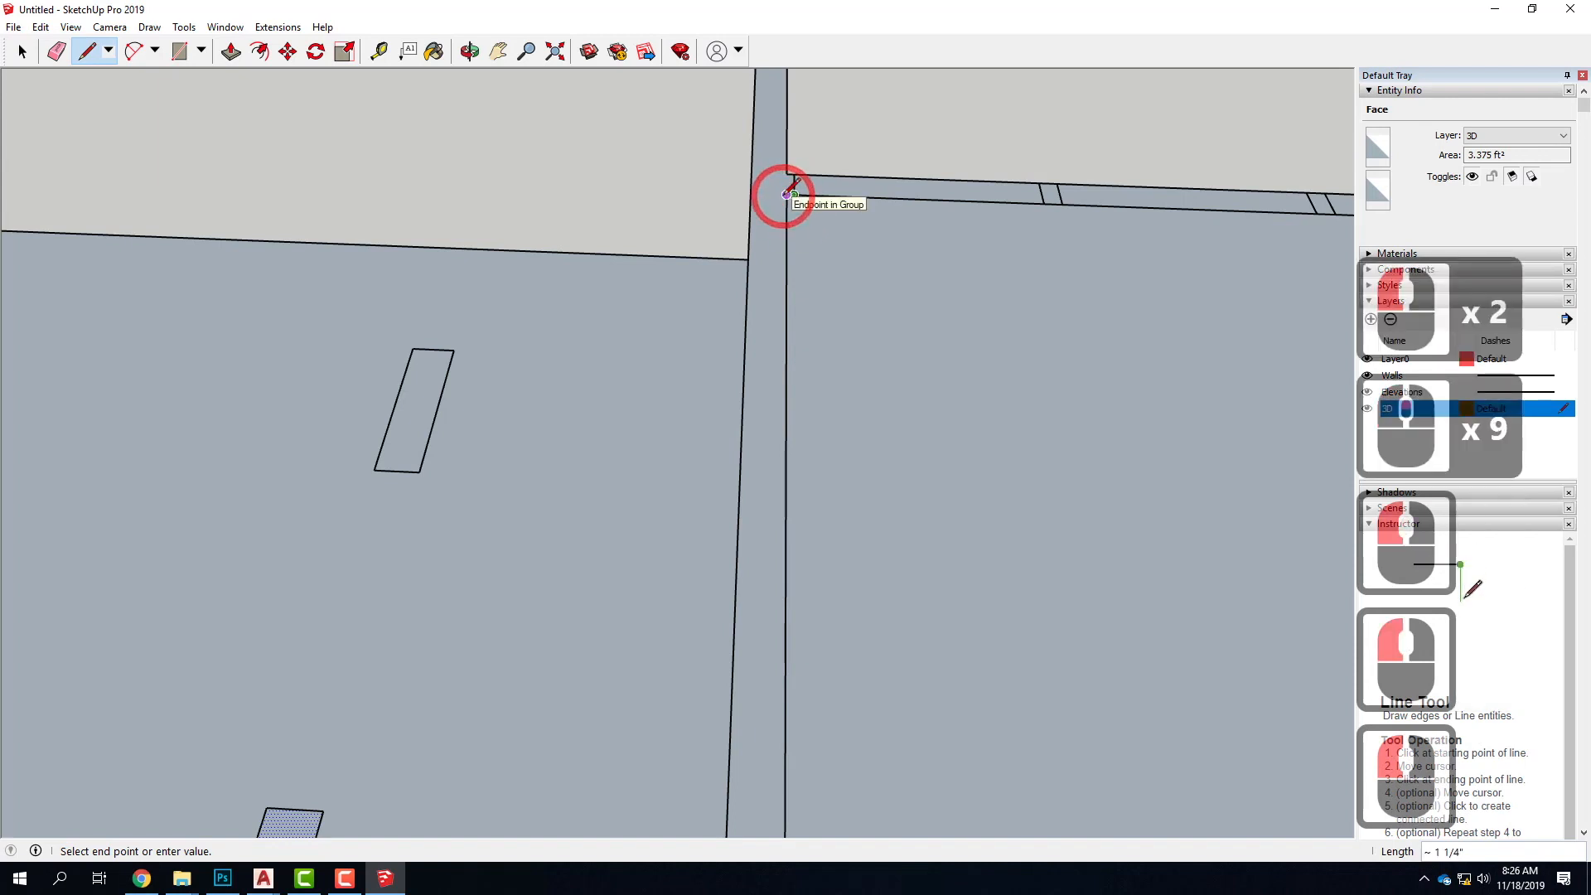
scroll(787, 193, down, 10)
scroll(776, 389, up, 3)
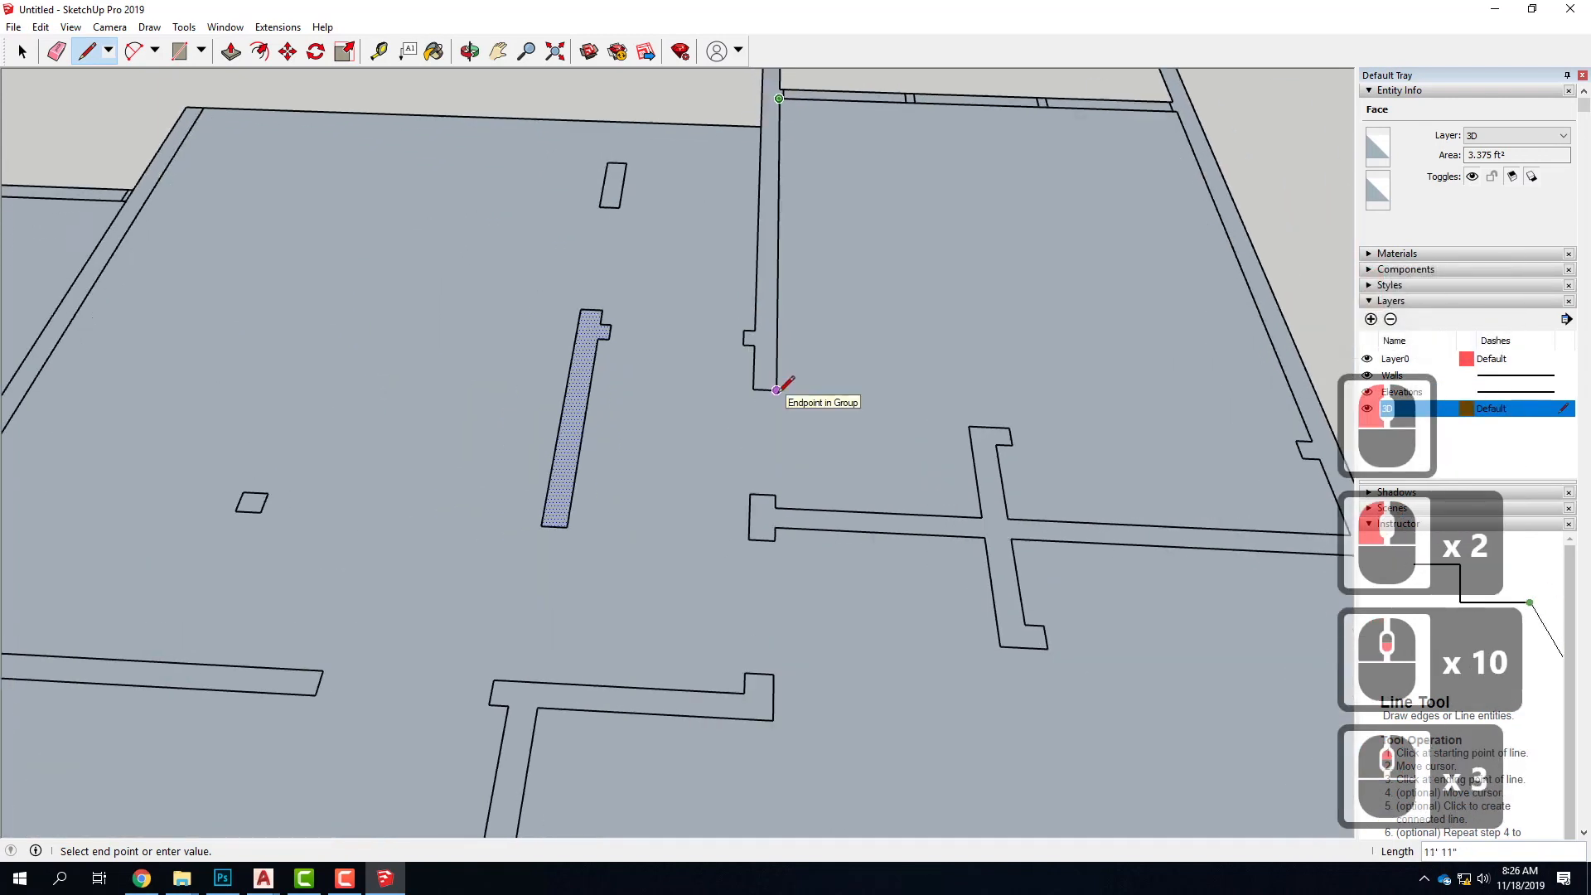
click(777, 390)
Close the wall outline up to the stub, trace the stub's 3" edge, and select the wall's face
click(752, 344)
click(606, 234)
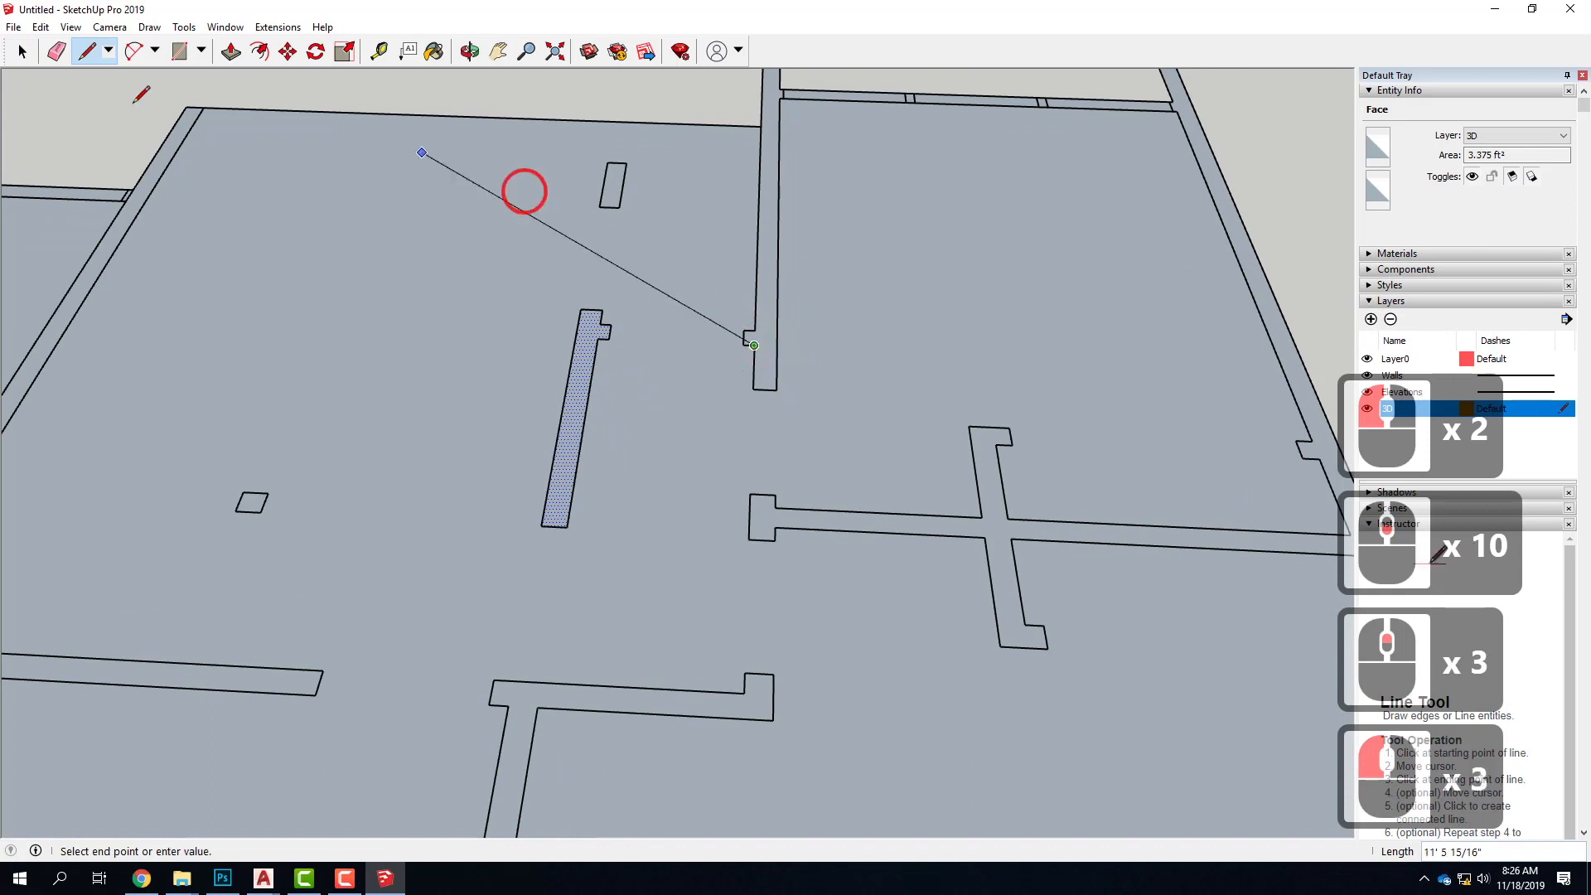
click(755, 346)
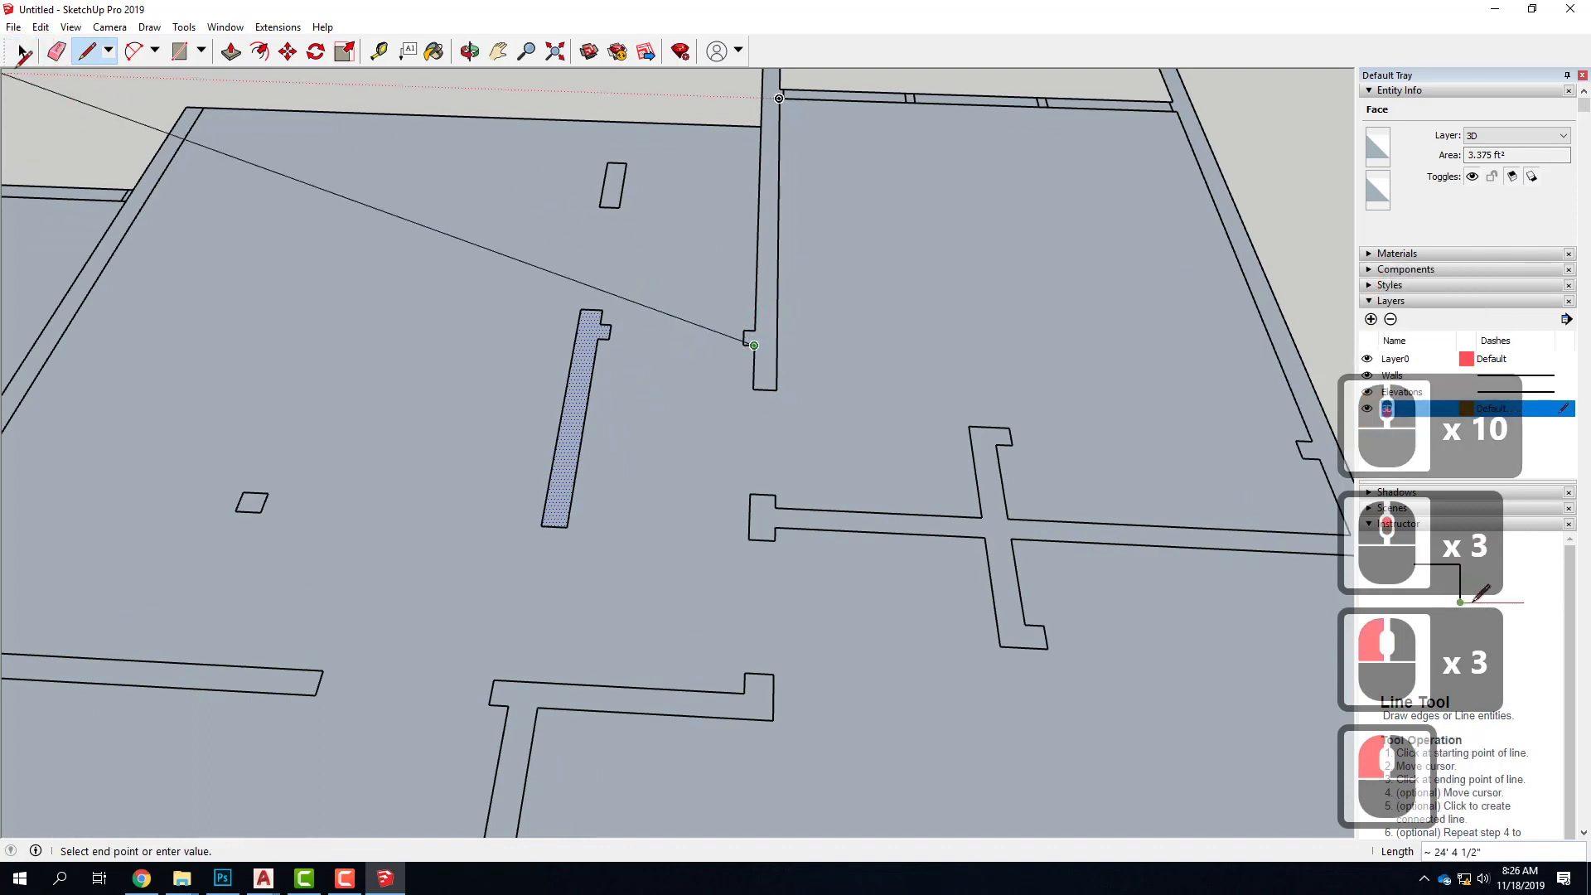
click(782, 357)
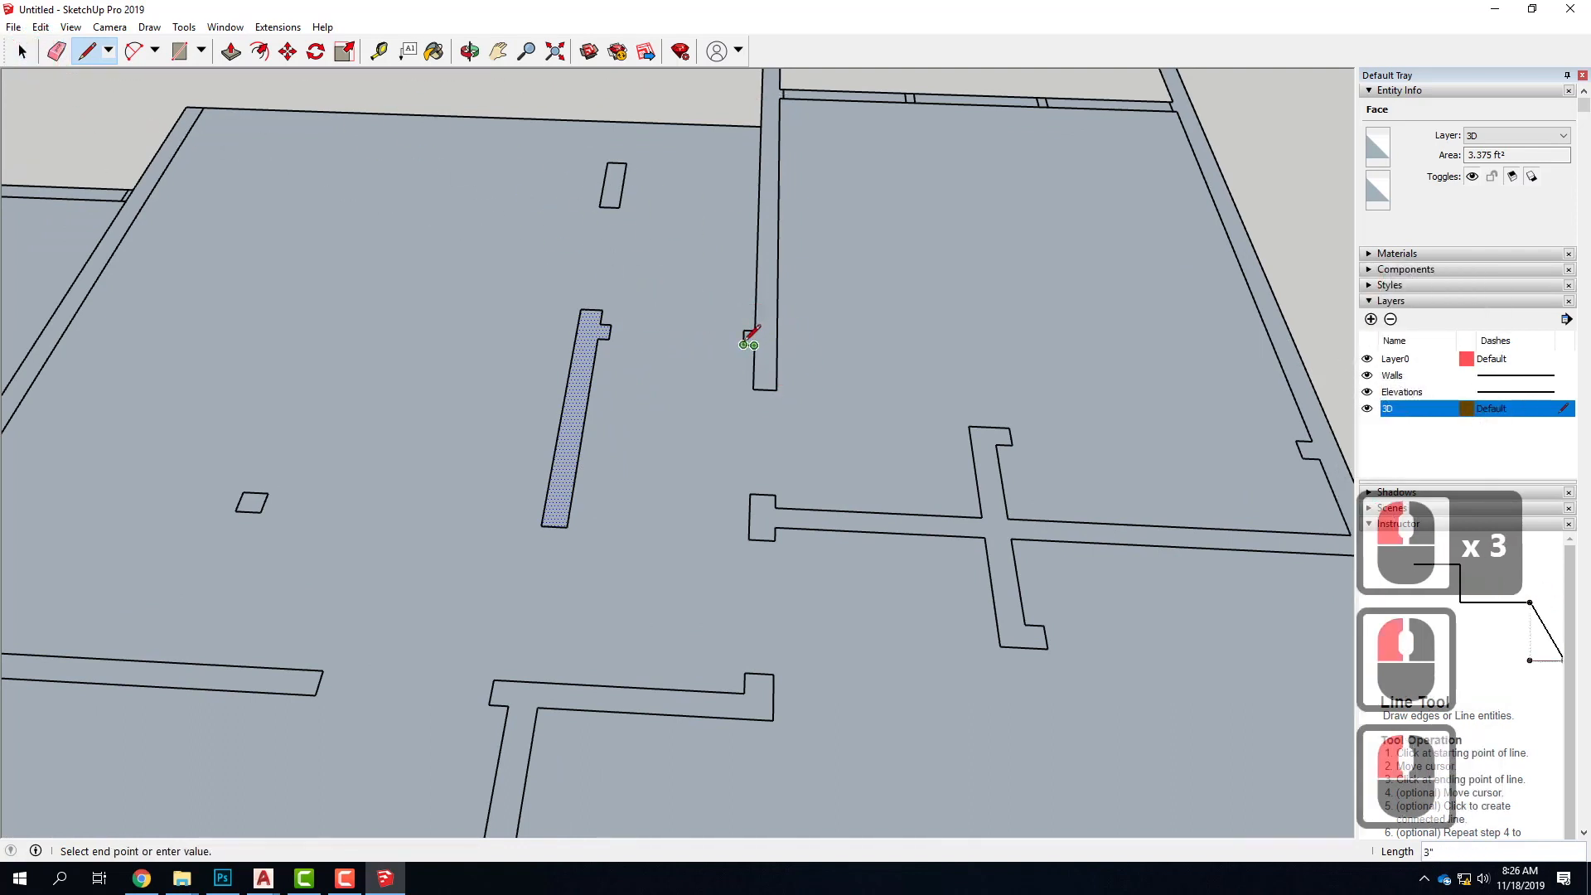
click(745, 344)
click(22, 52)
click(769, 327)
click(764, 330)
Select the whole floor plan group and explode it
scroll(653, 424, down, 5)
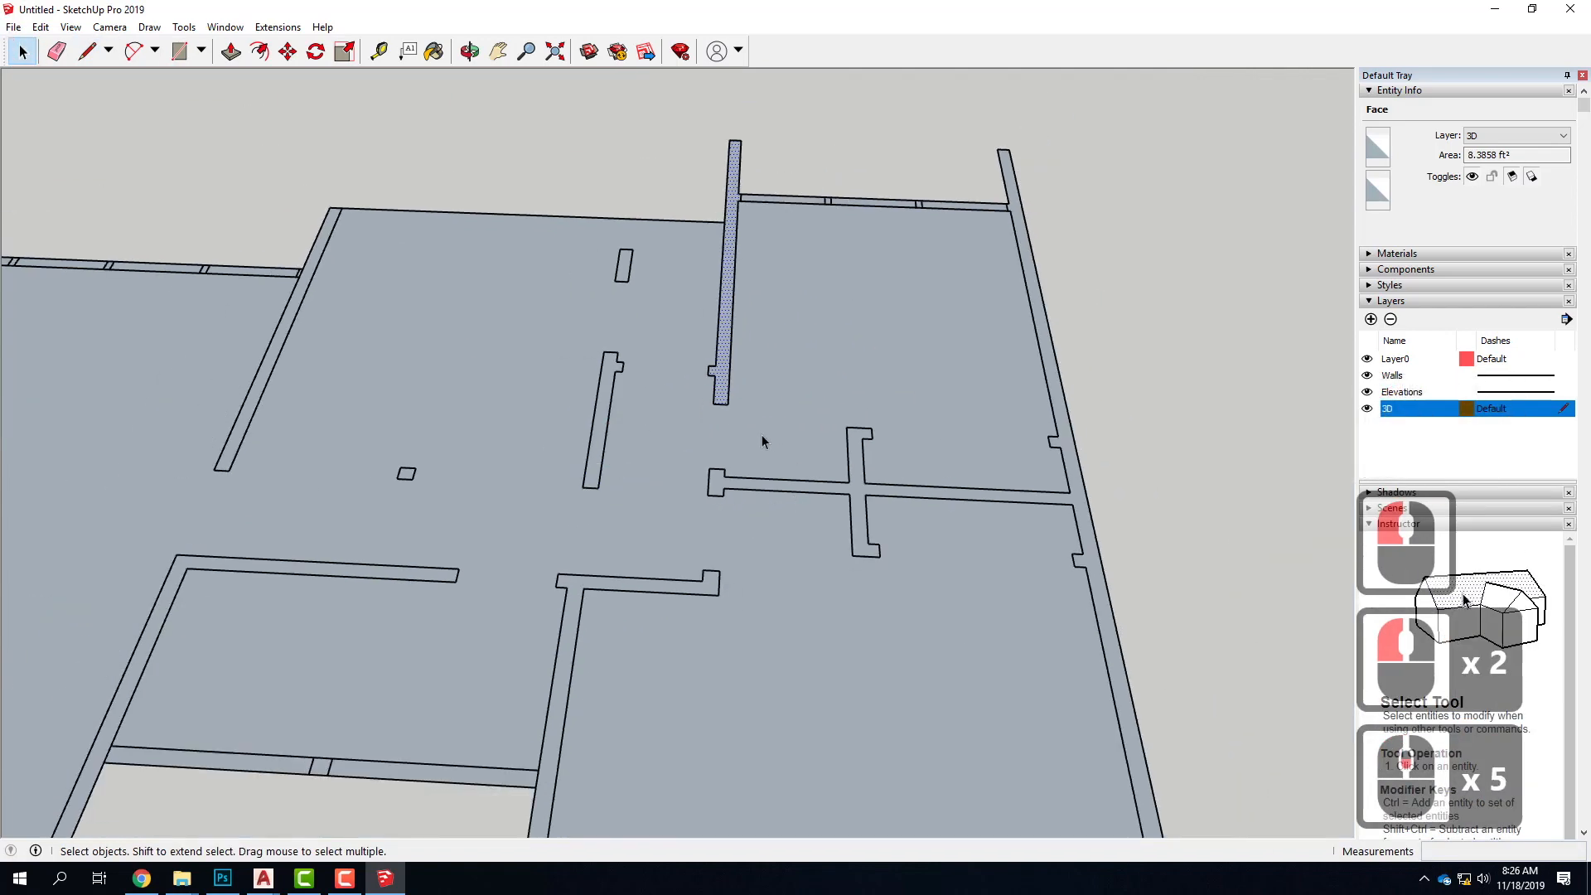
scroll(788, 395, down, 10)
click(938, 519)
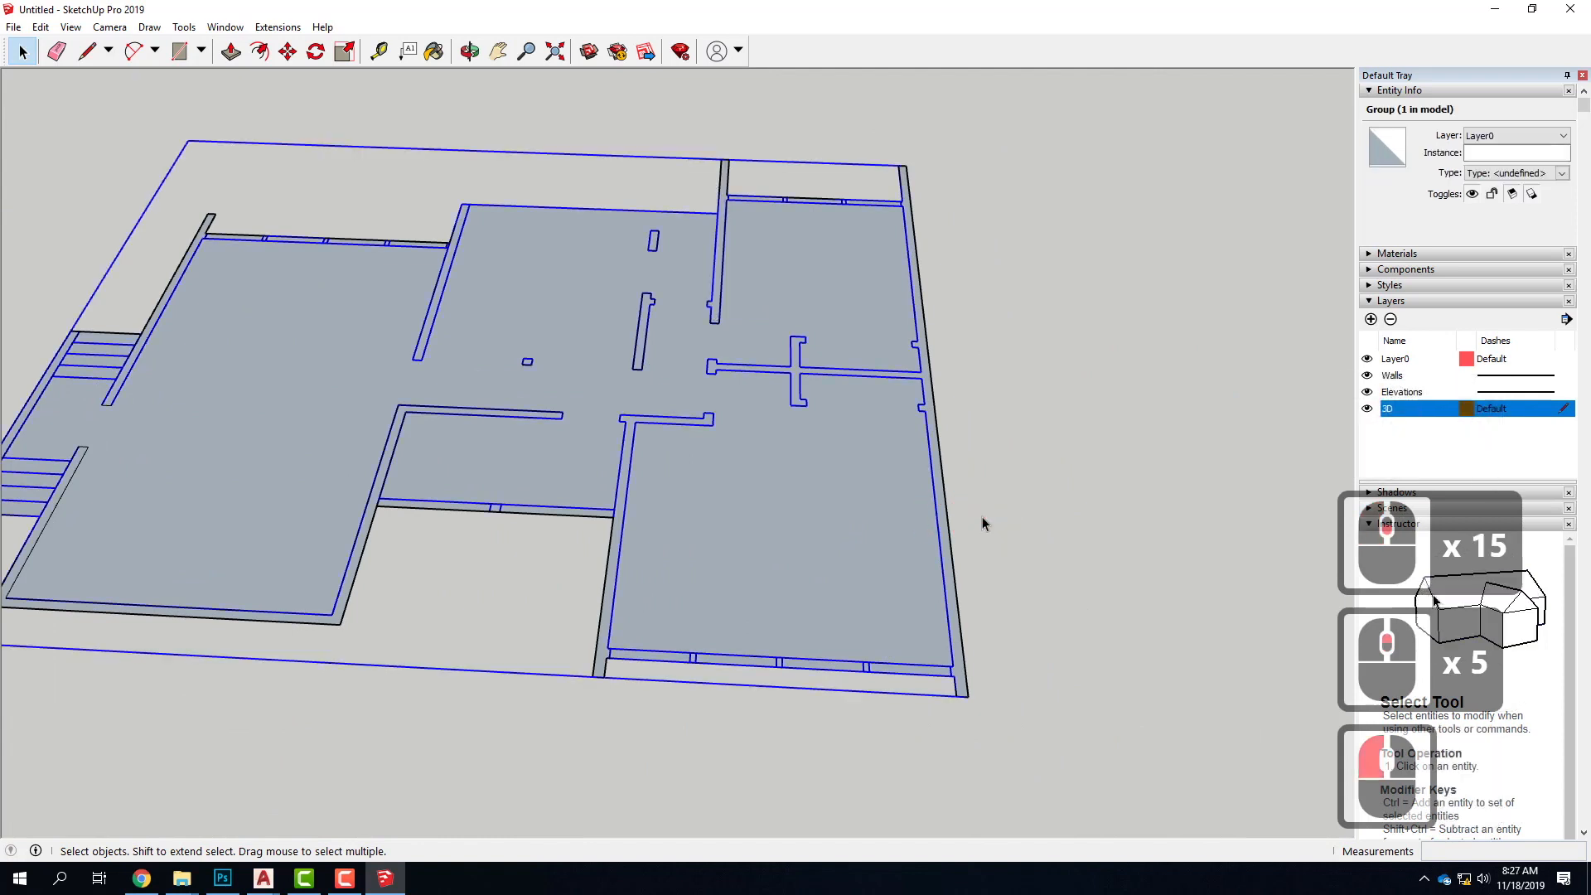
right_click(696, 428)
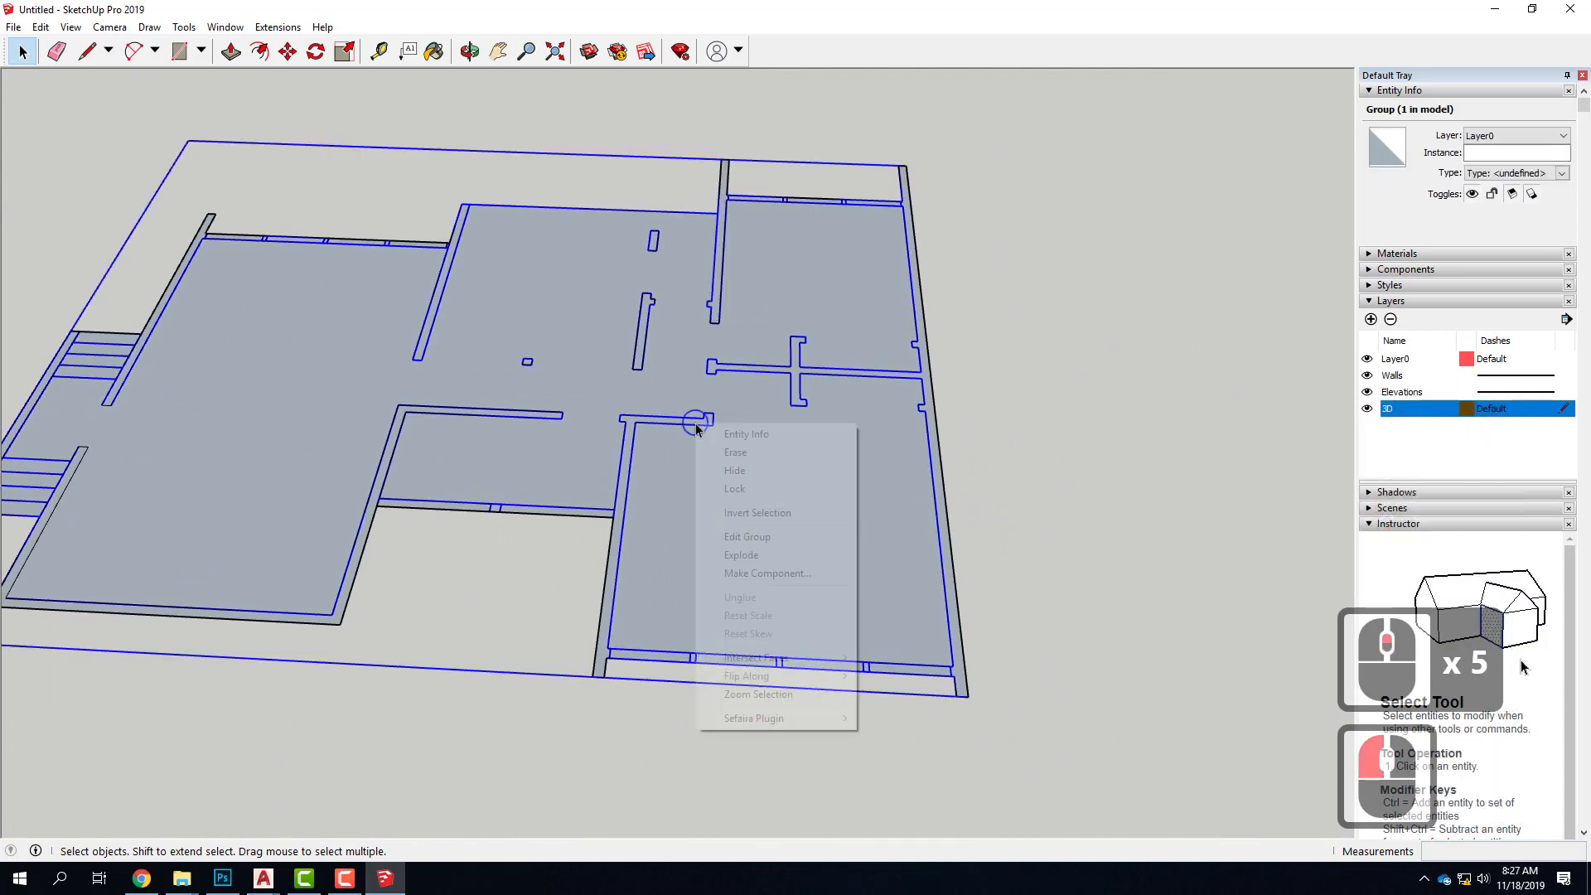
click(775, 555)
Check the exploded plan by selecting the L-shaped wall's face, clearing the selection, and examining the overall wall layout
double_click(800, 495)
click(618, 464)
scroll(625, 460, up, 3)
click(628, 466)
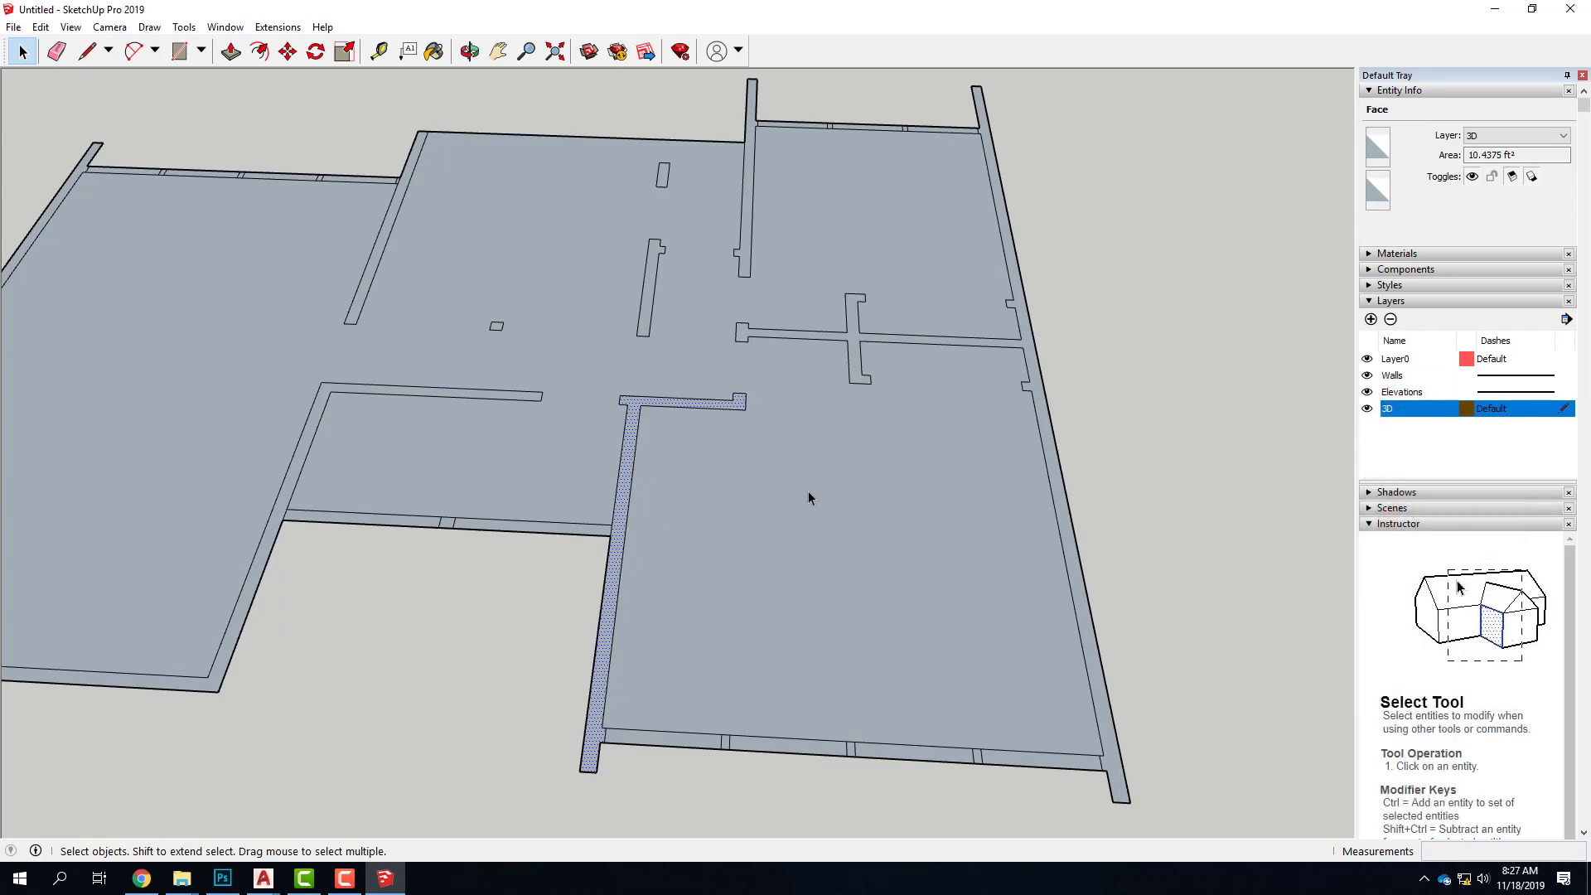
scroll(807, 475, down, 5)
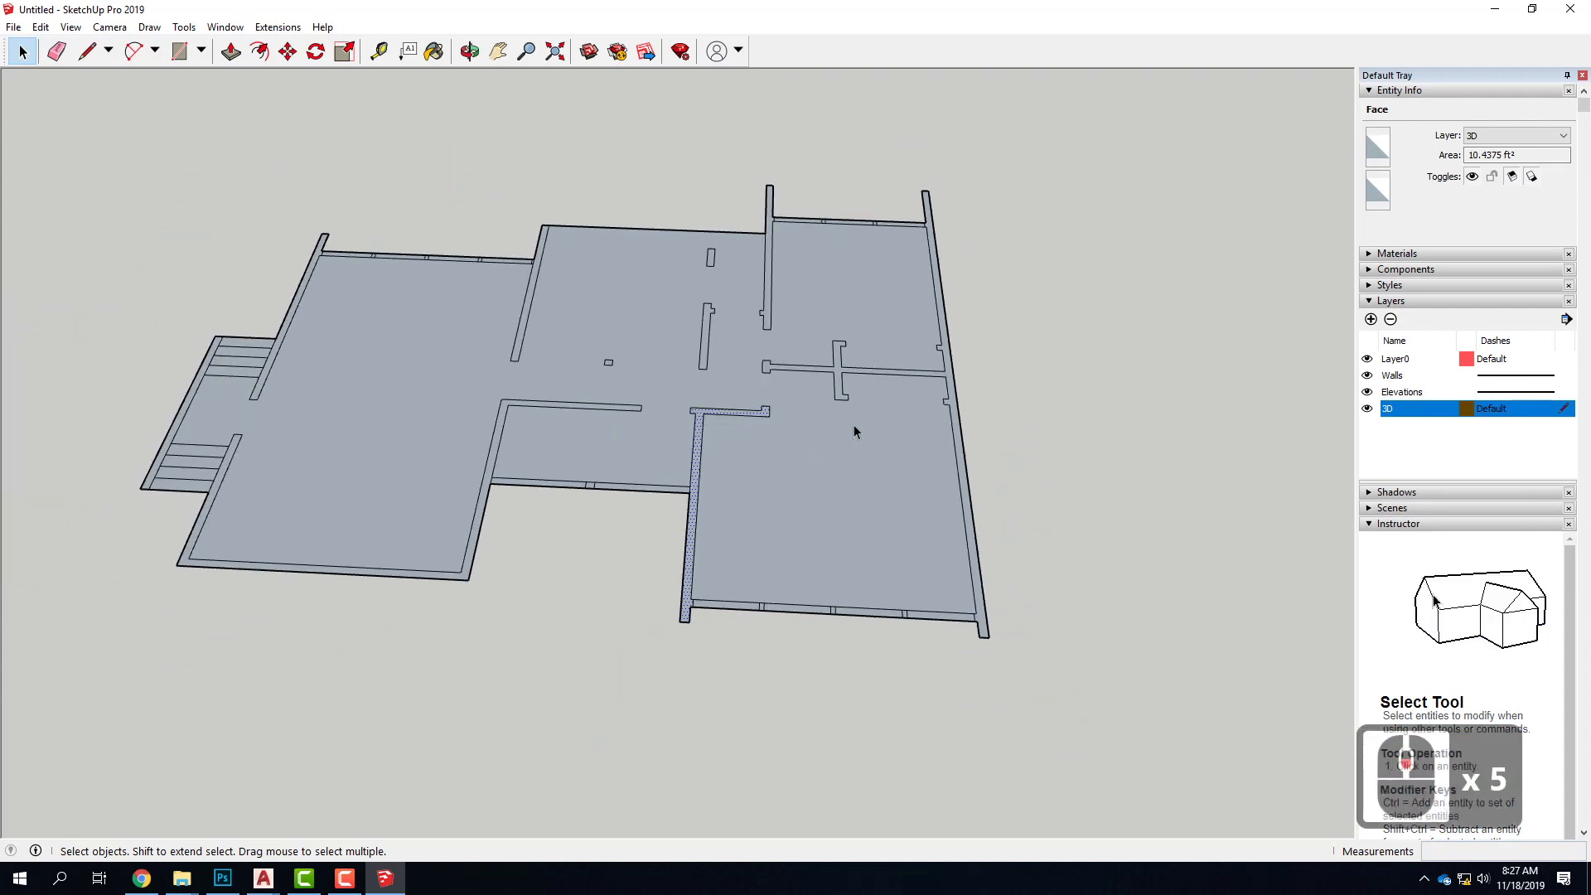
scroll(667, 494, up, 5)
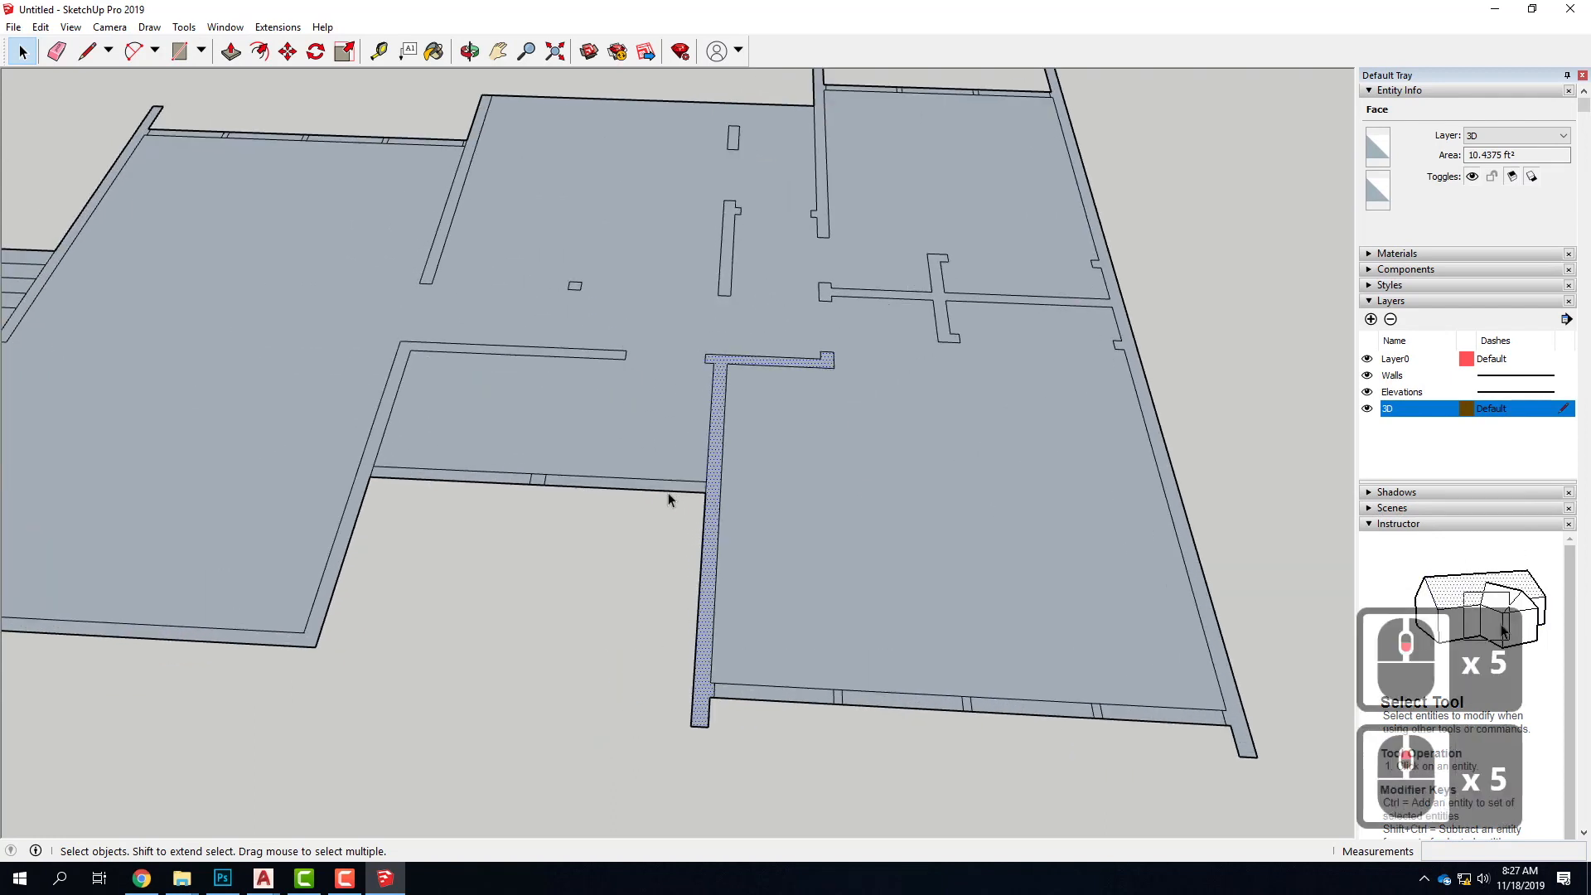
scroll(452, 709, down, 2)
click(532, 651)
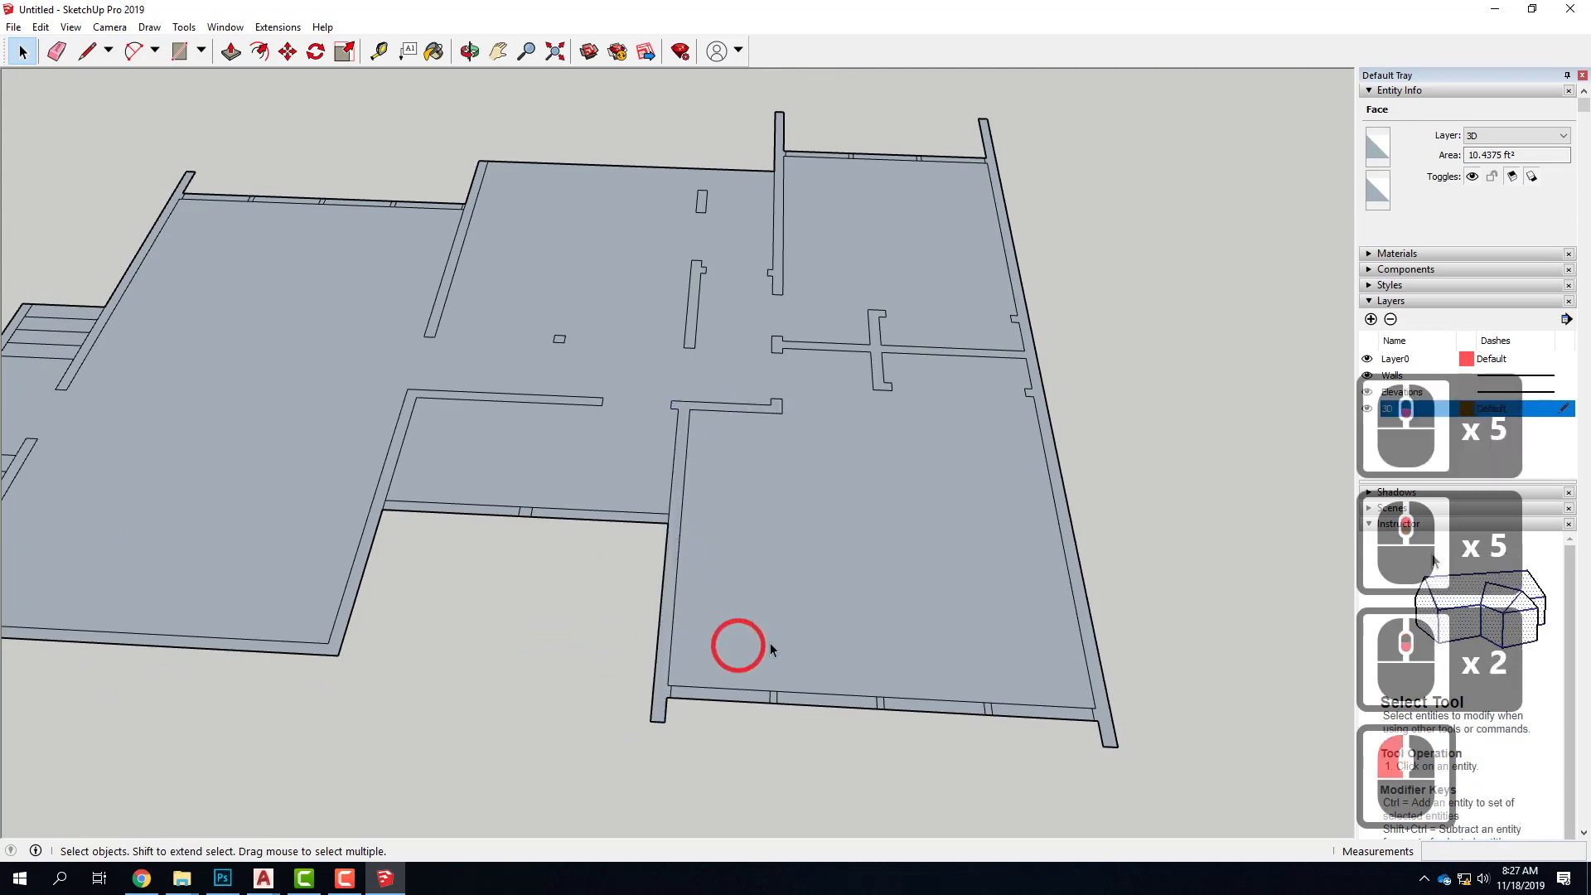
scroll(938, 630, down, 3)
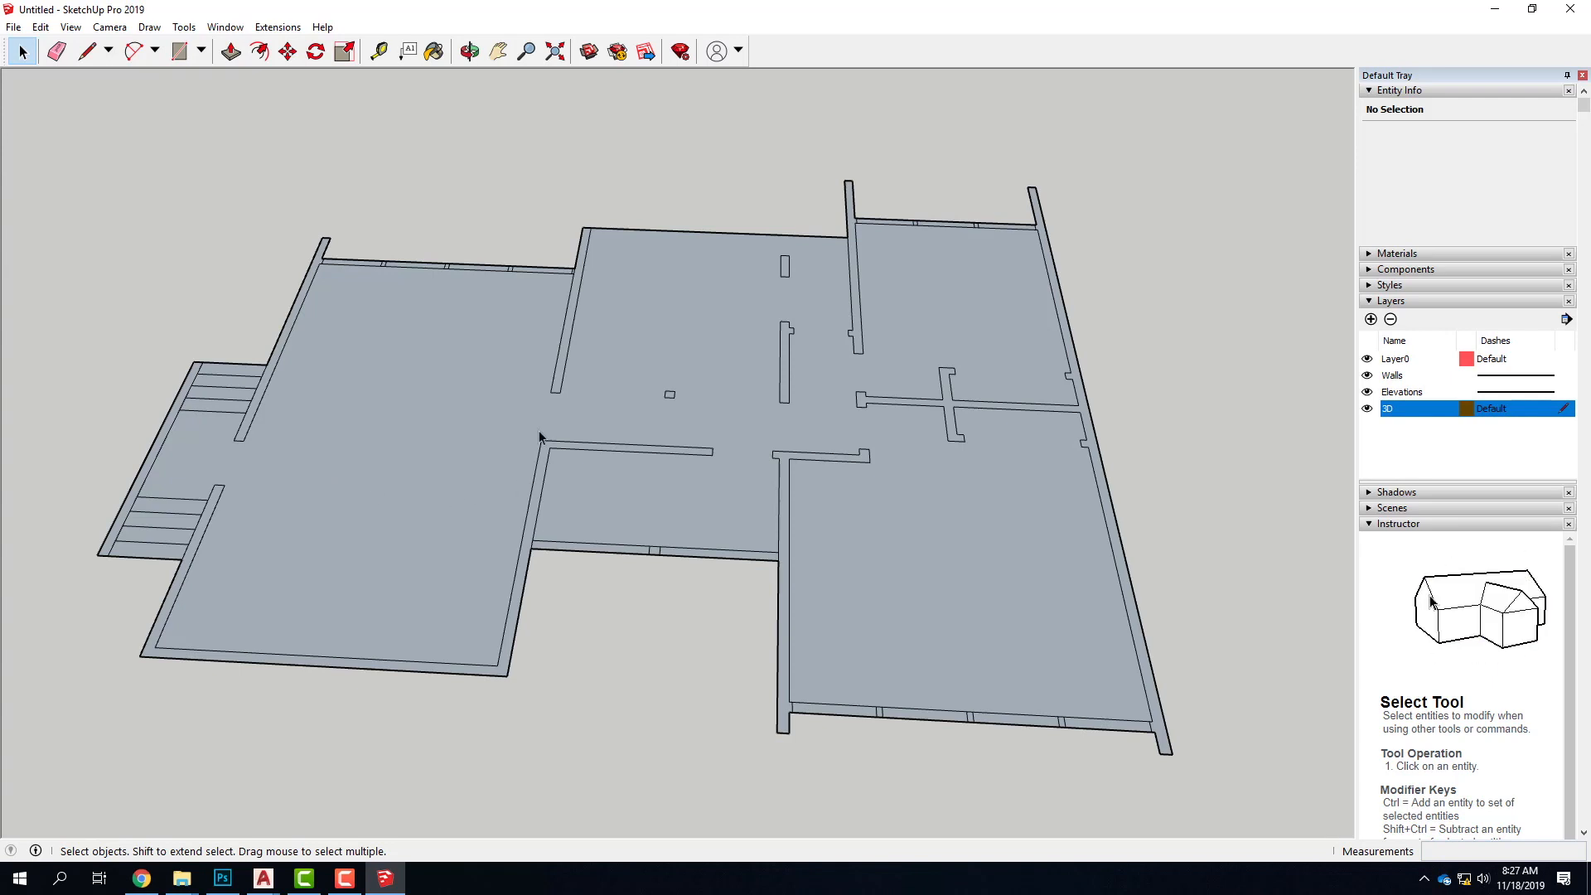
scroll(573, 302, up, 3)
scroll(651, 307, down, 4)
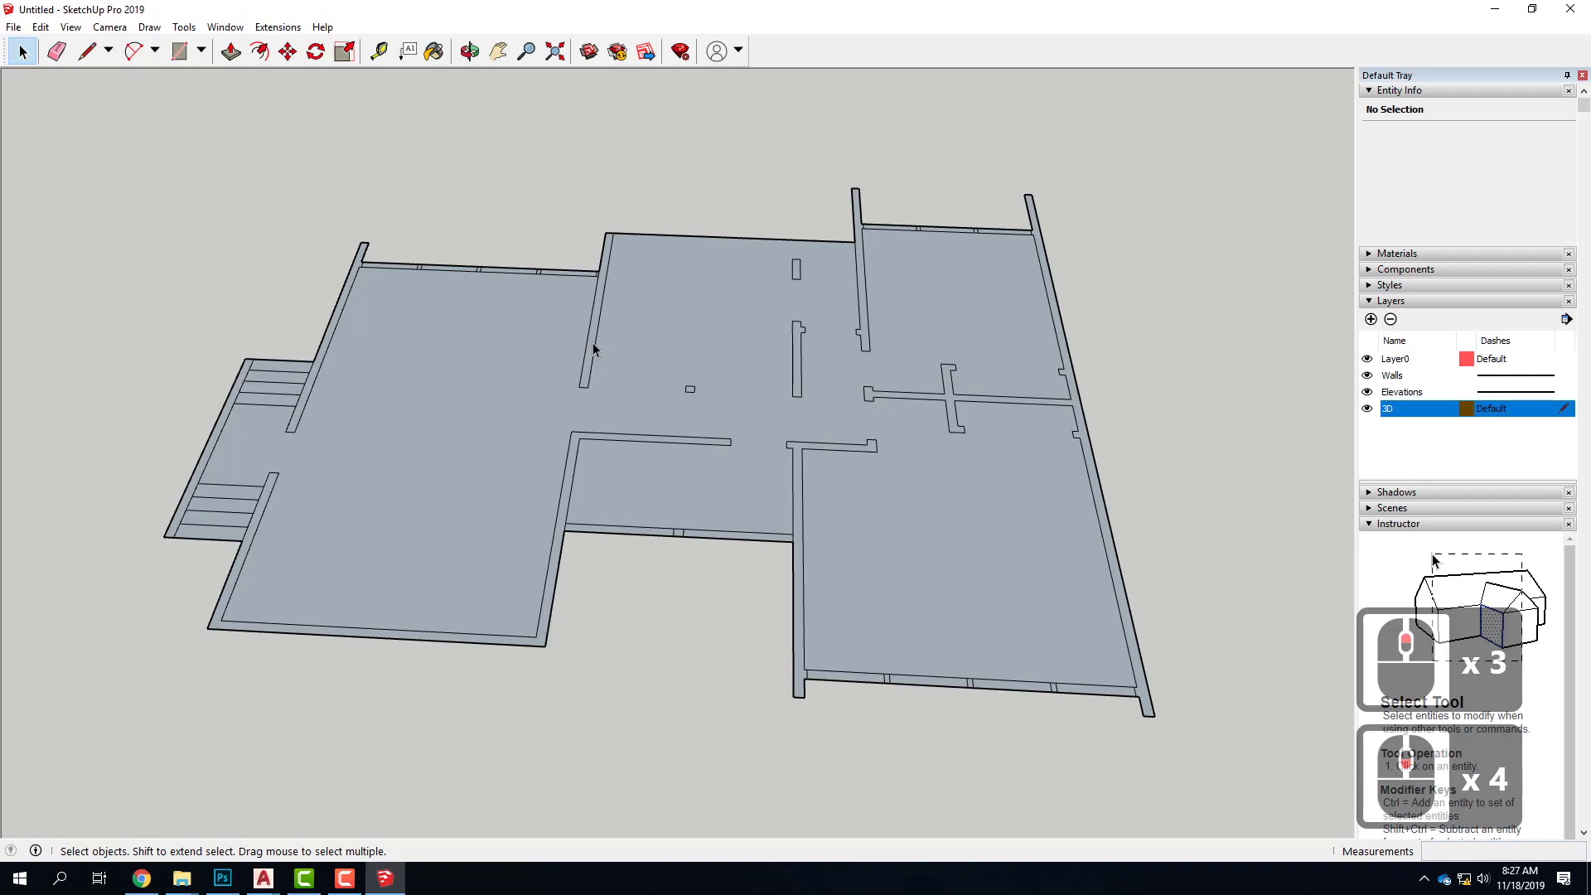
Select the face of the rear stair-side wall and pull it up with Push/Pull to a height of 12'
scroll(304, 334, up, 6)
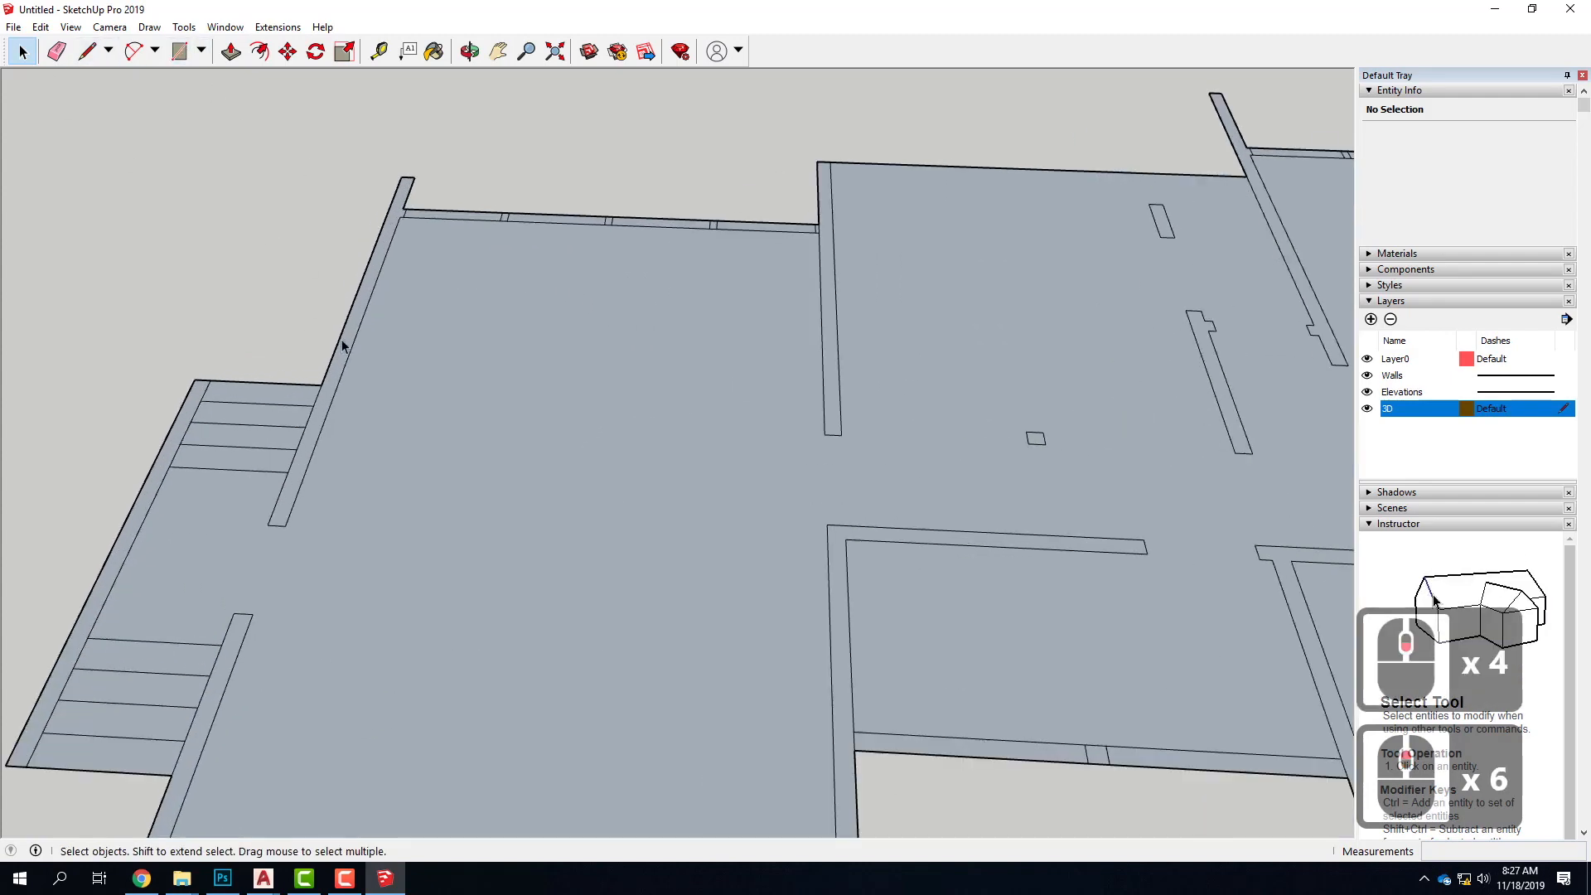
click(345, 356)
scroll(488, 360, down, 5)
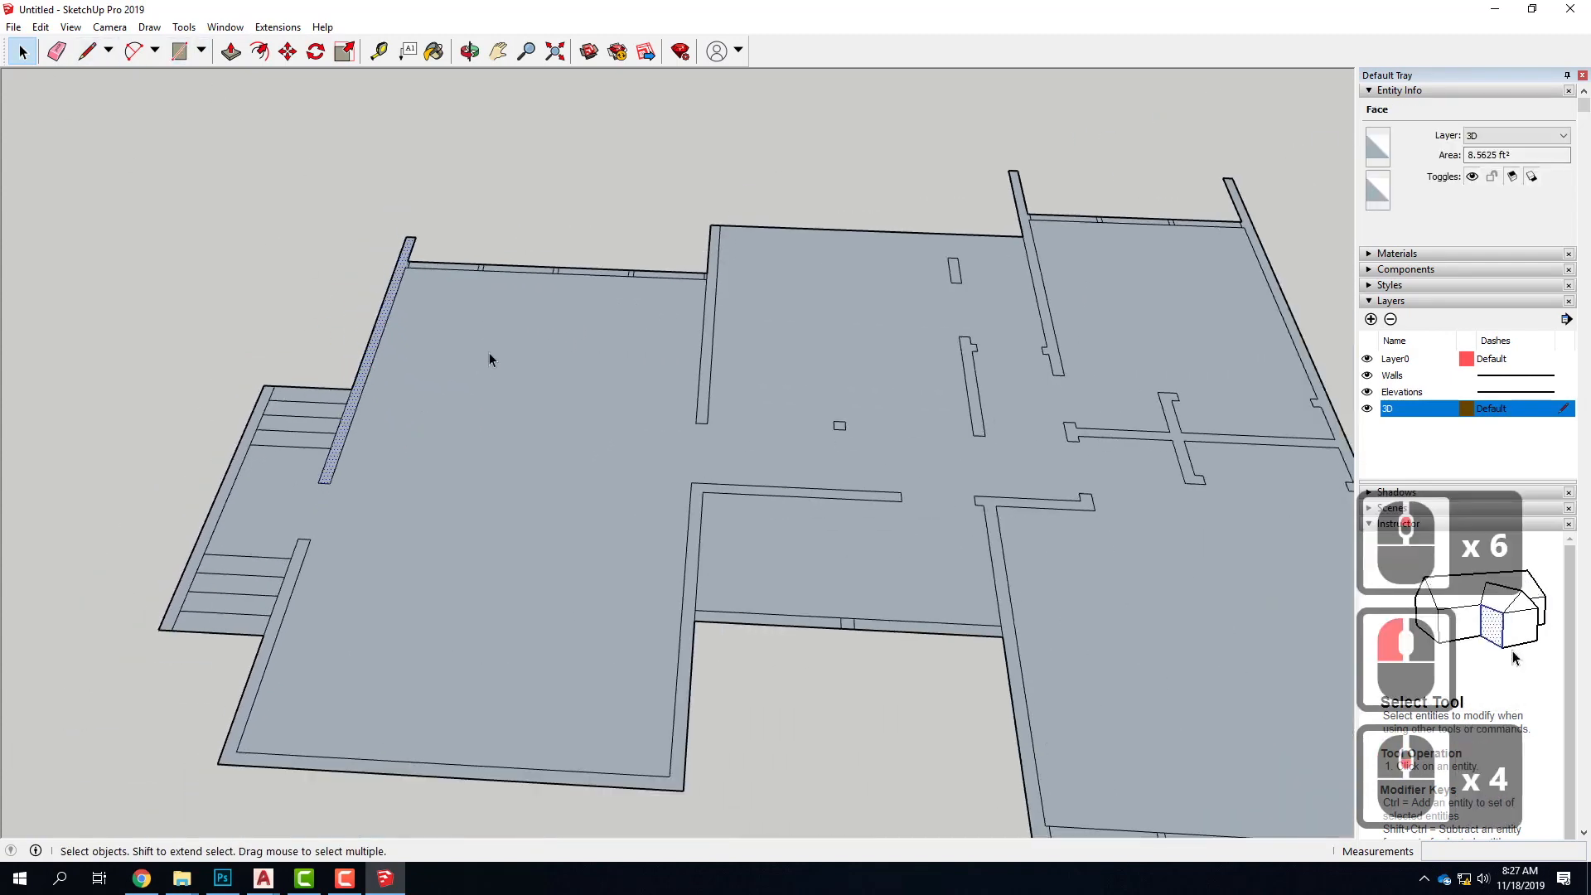
scroll(488, 358, down, 1)
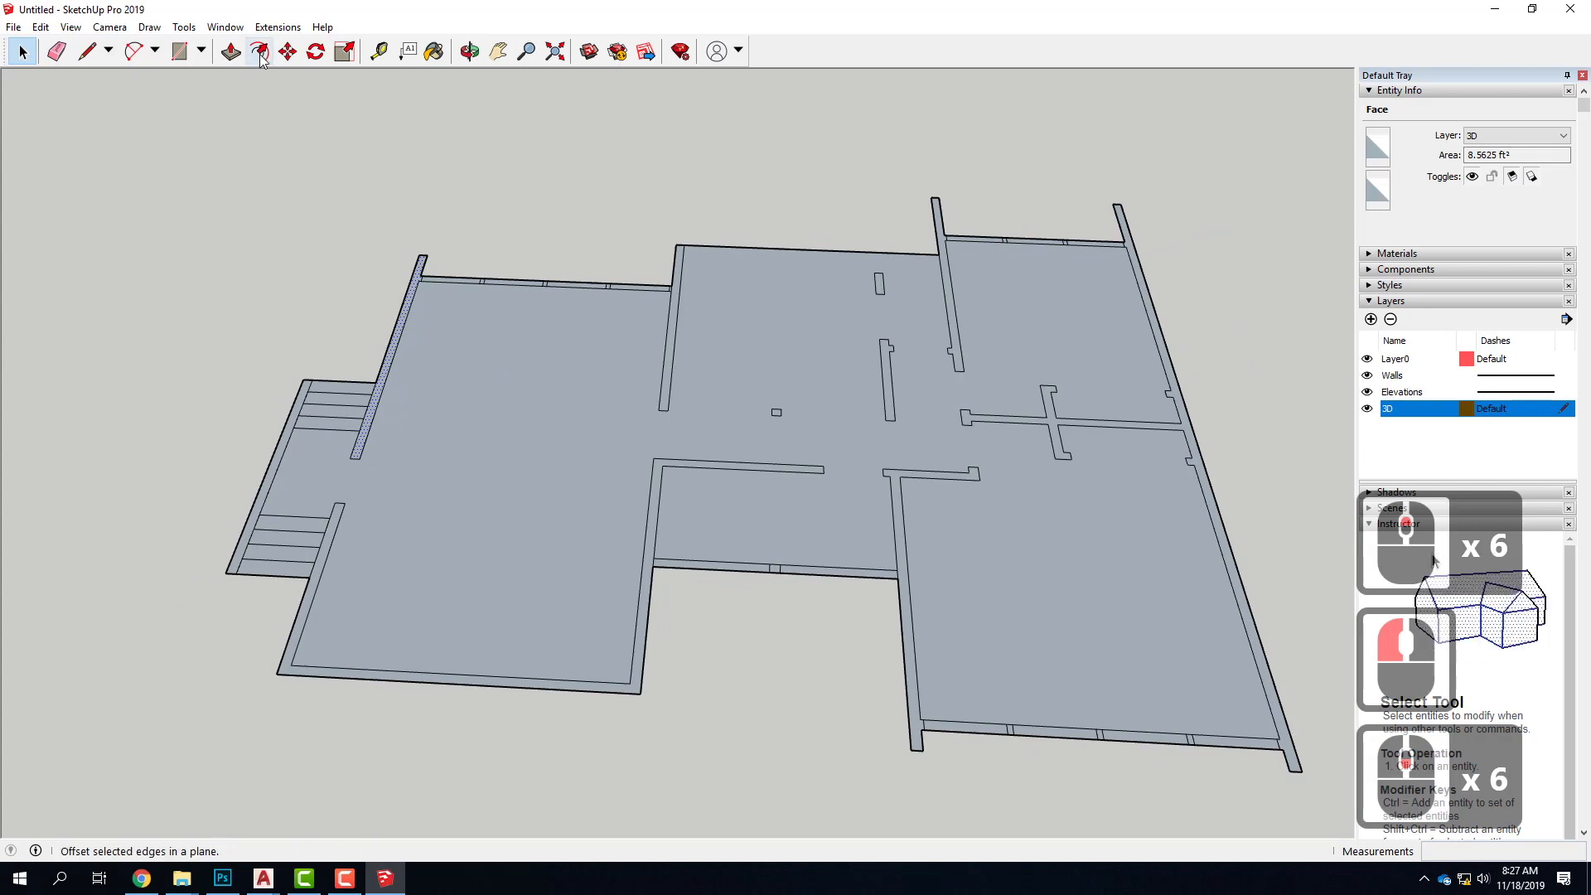
click(231, 54)
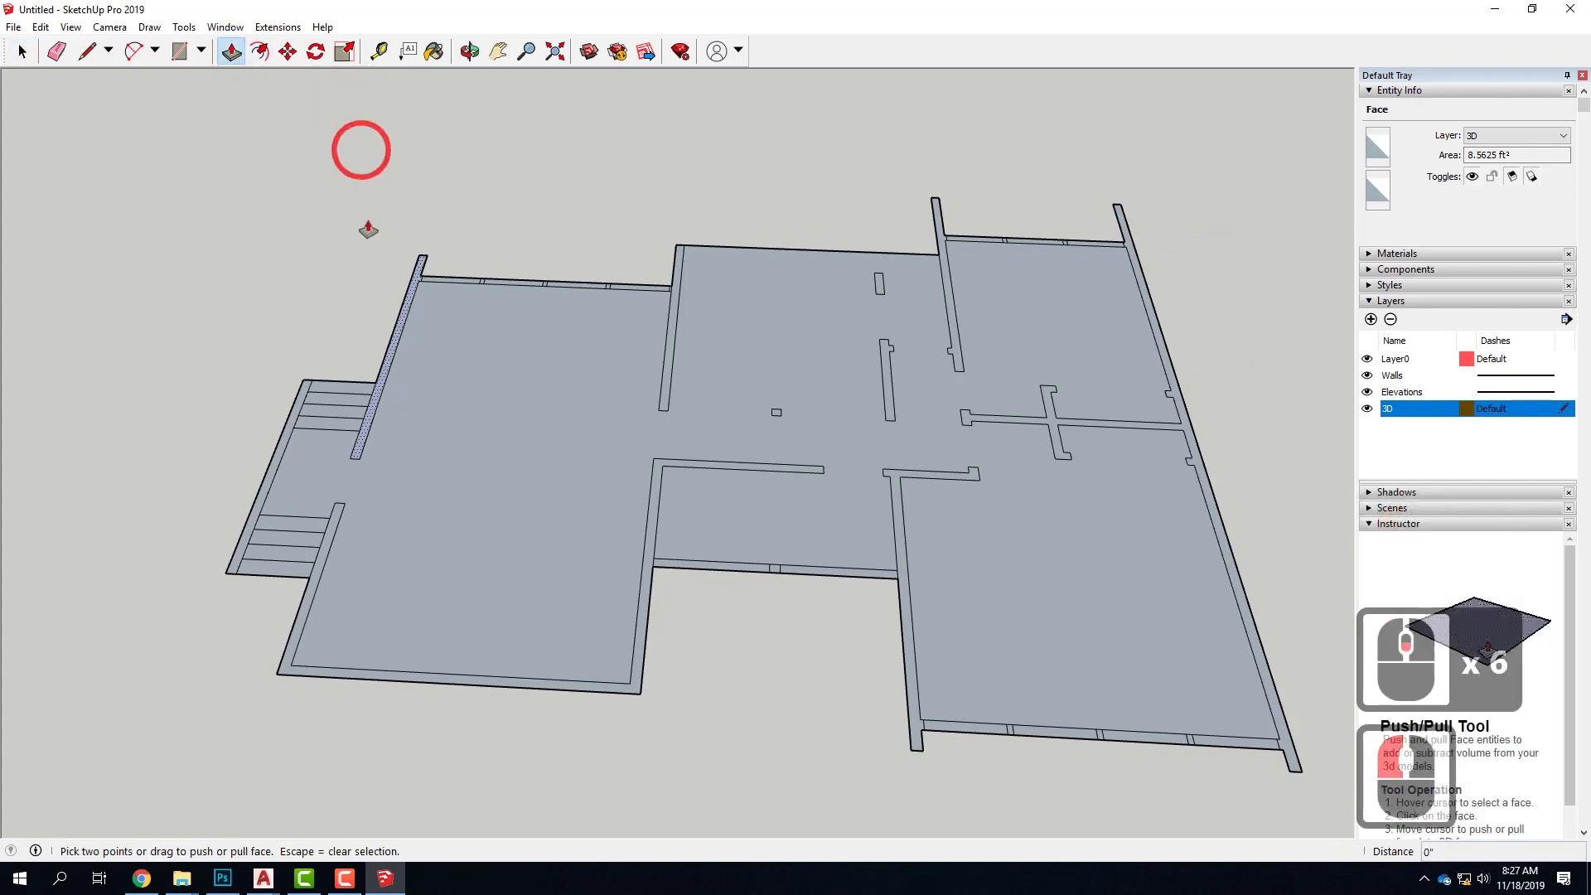
drag(397, 347, 382, 203)
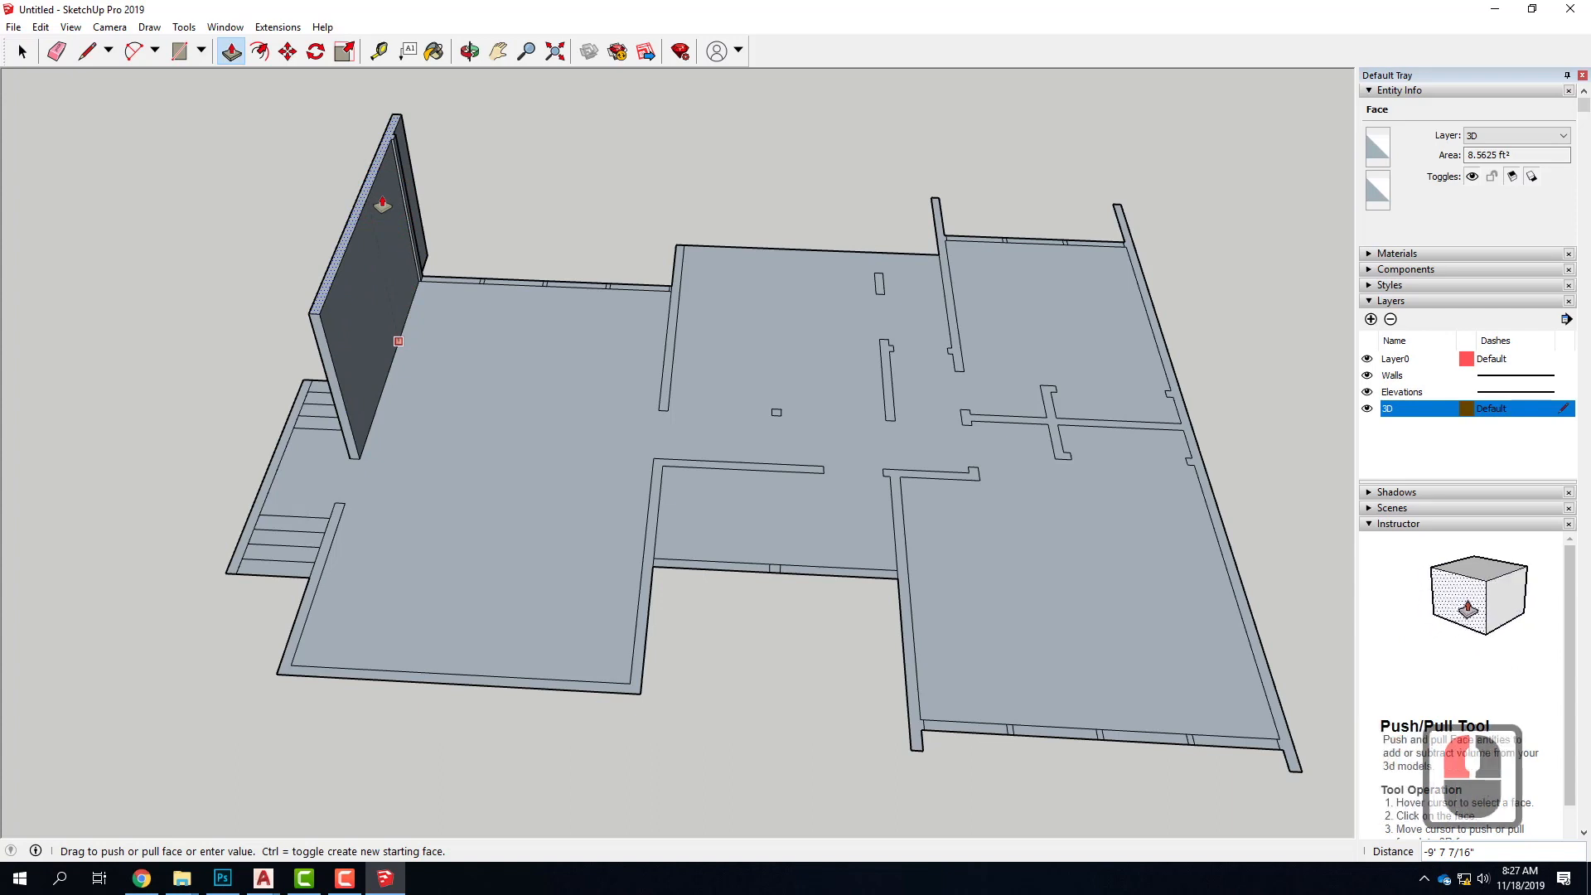
text(12)
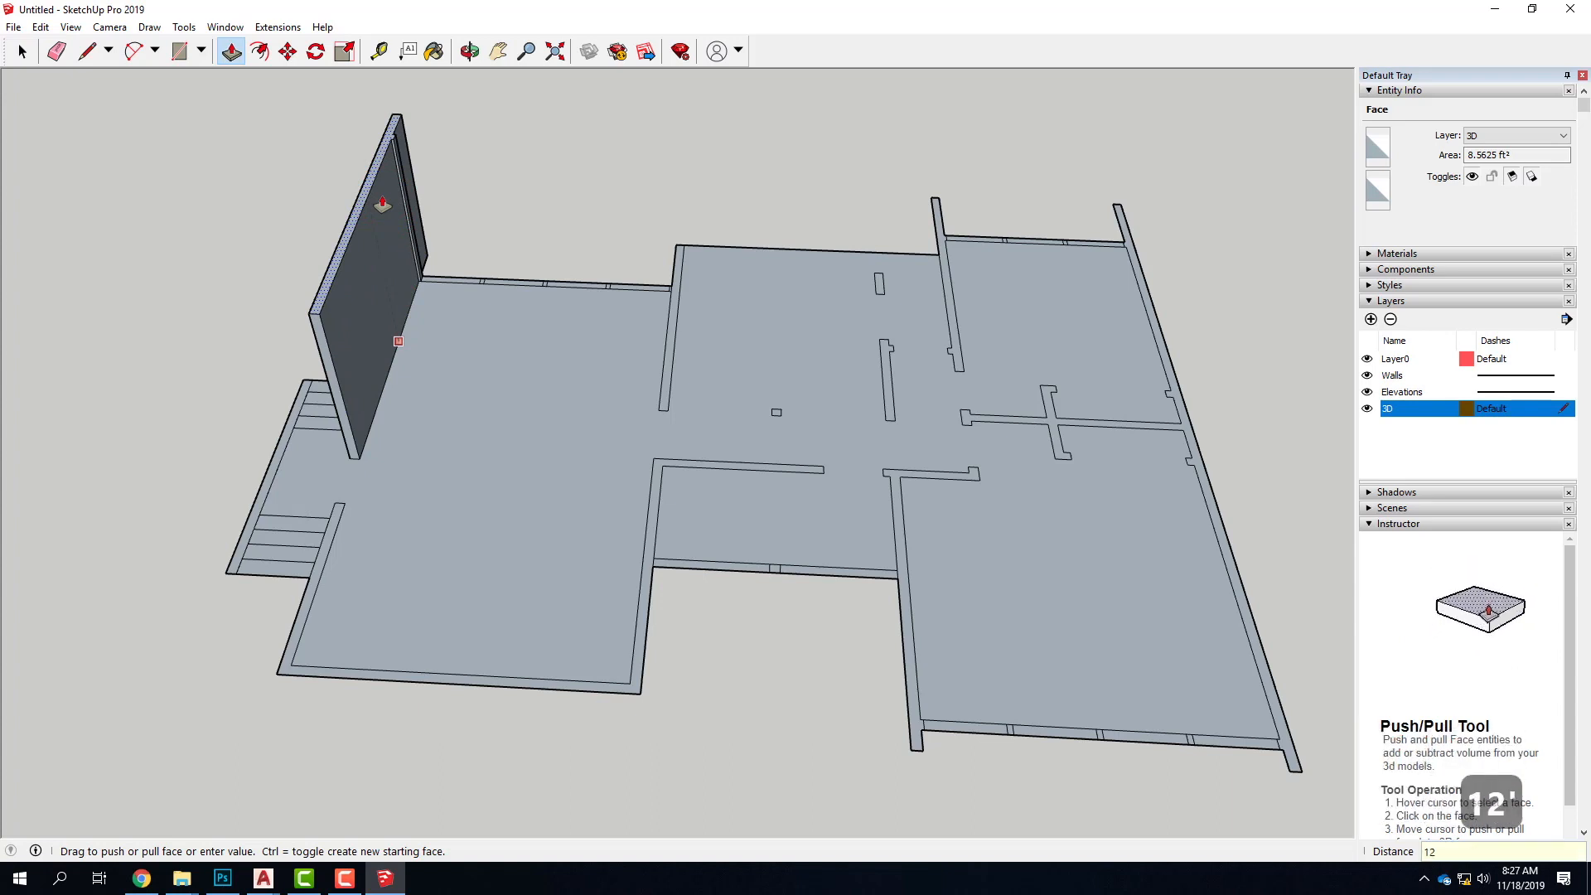
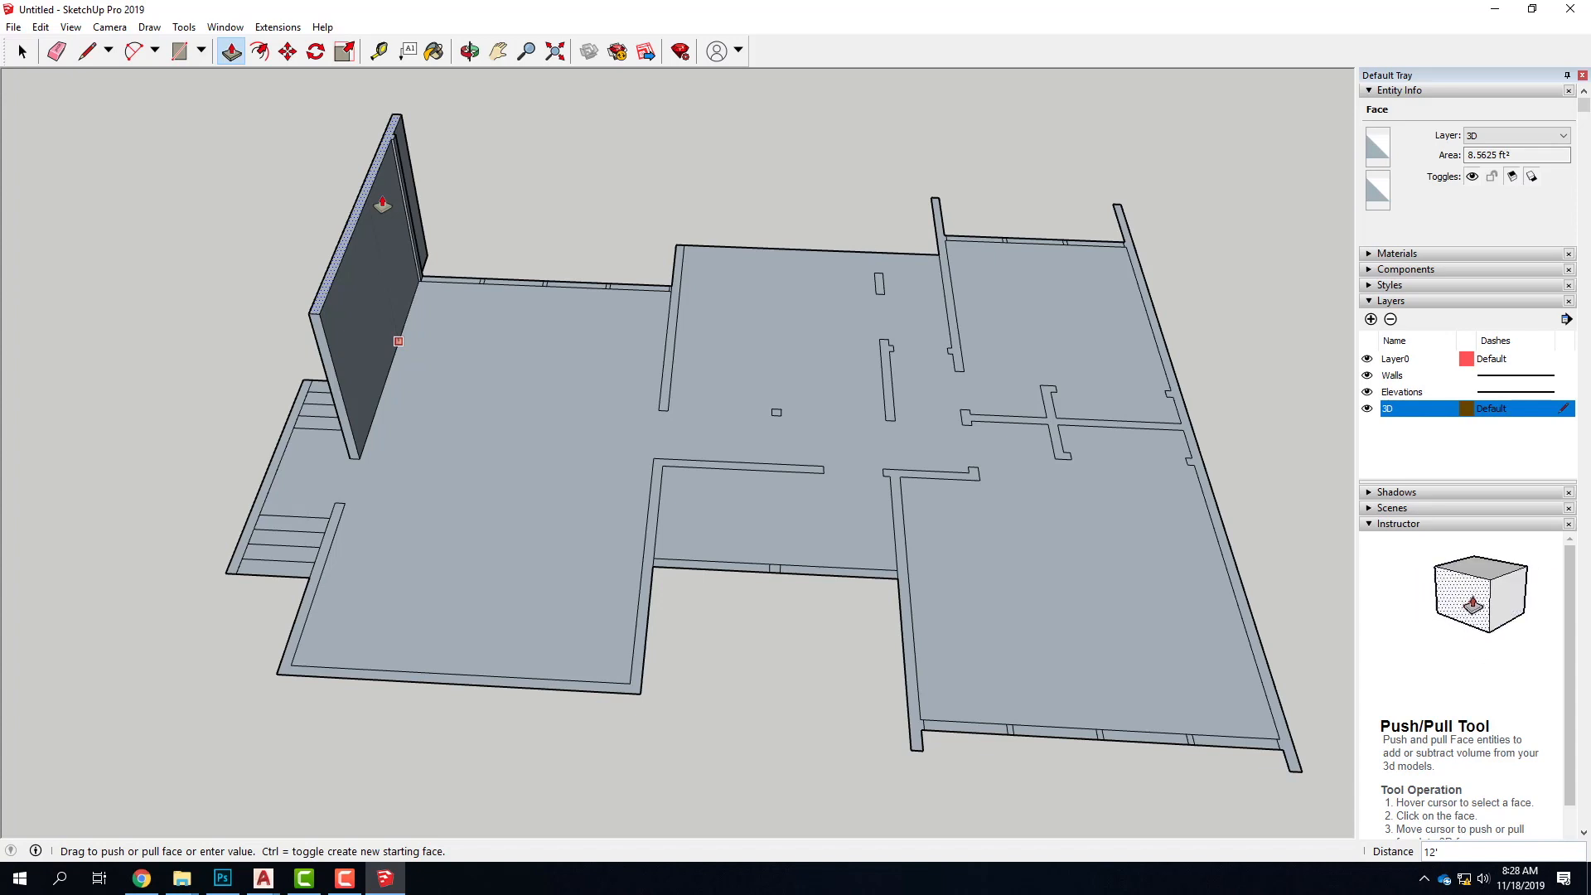
Undo the rear stair-side wall's mis-set extrusion and pull its face up again with Push/Pull to 12'
click(382, 203)
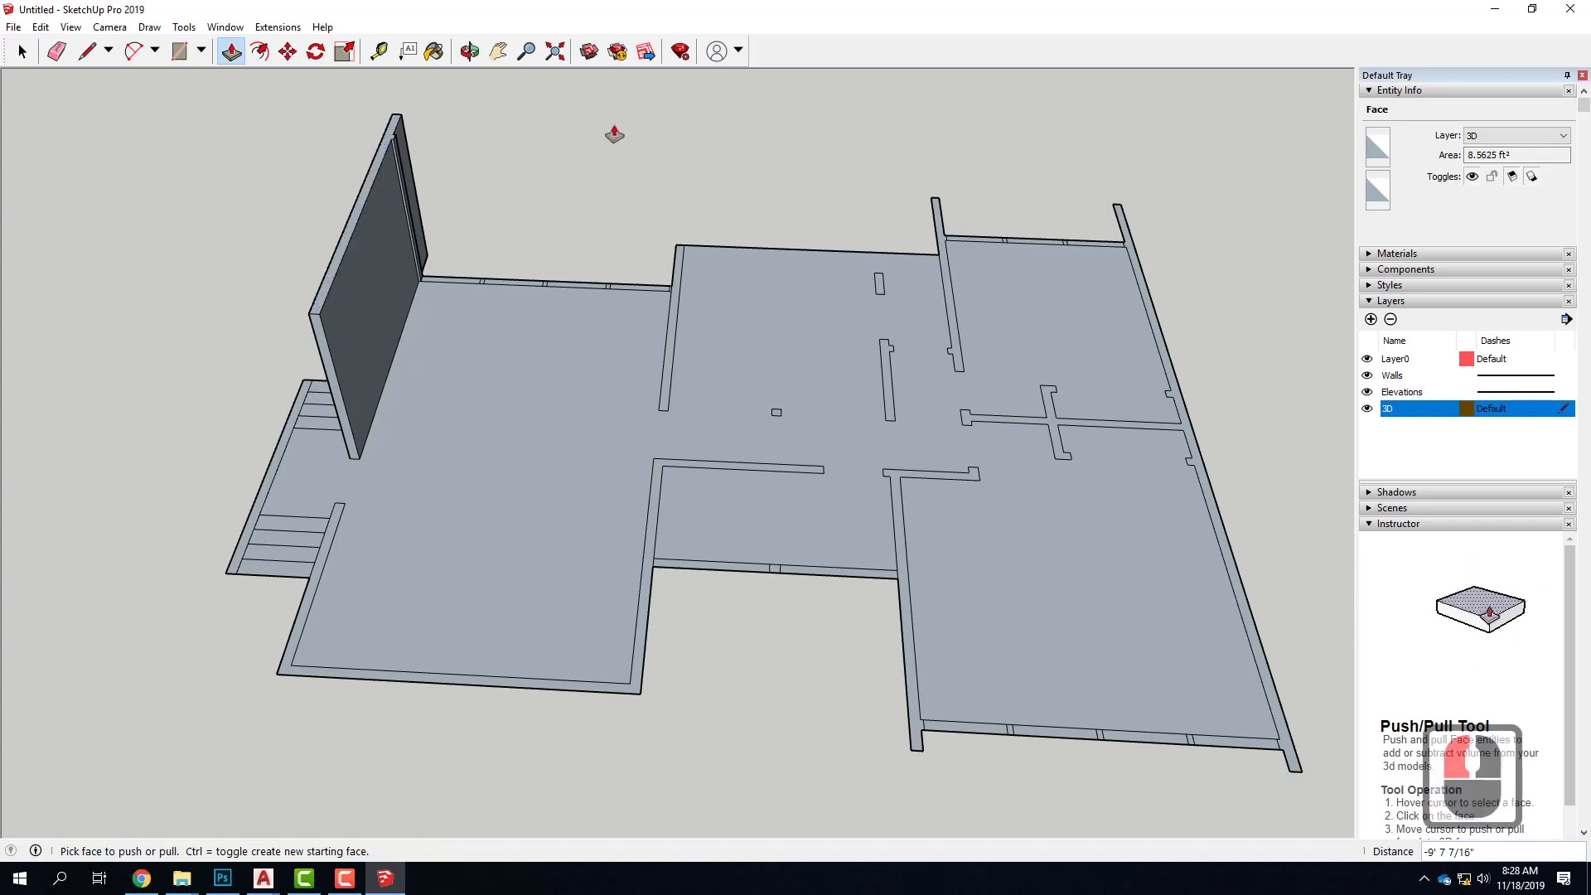
key(ctrl+z)
scroll(401, 296, up, 5)
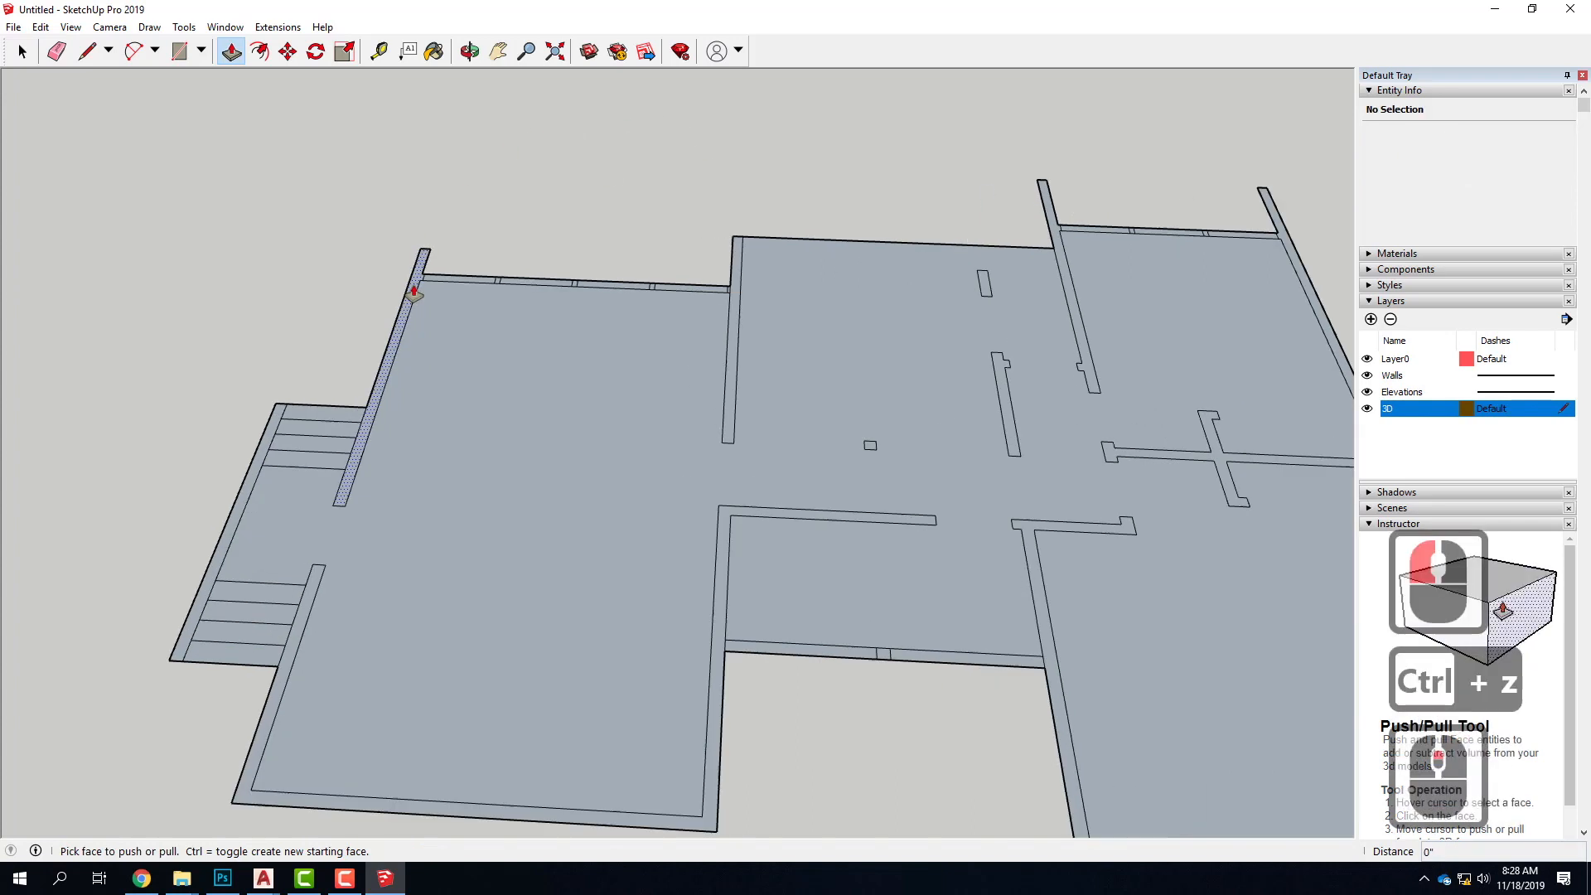
click(401, 296)
text(12)
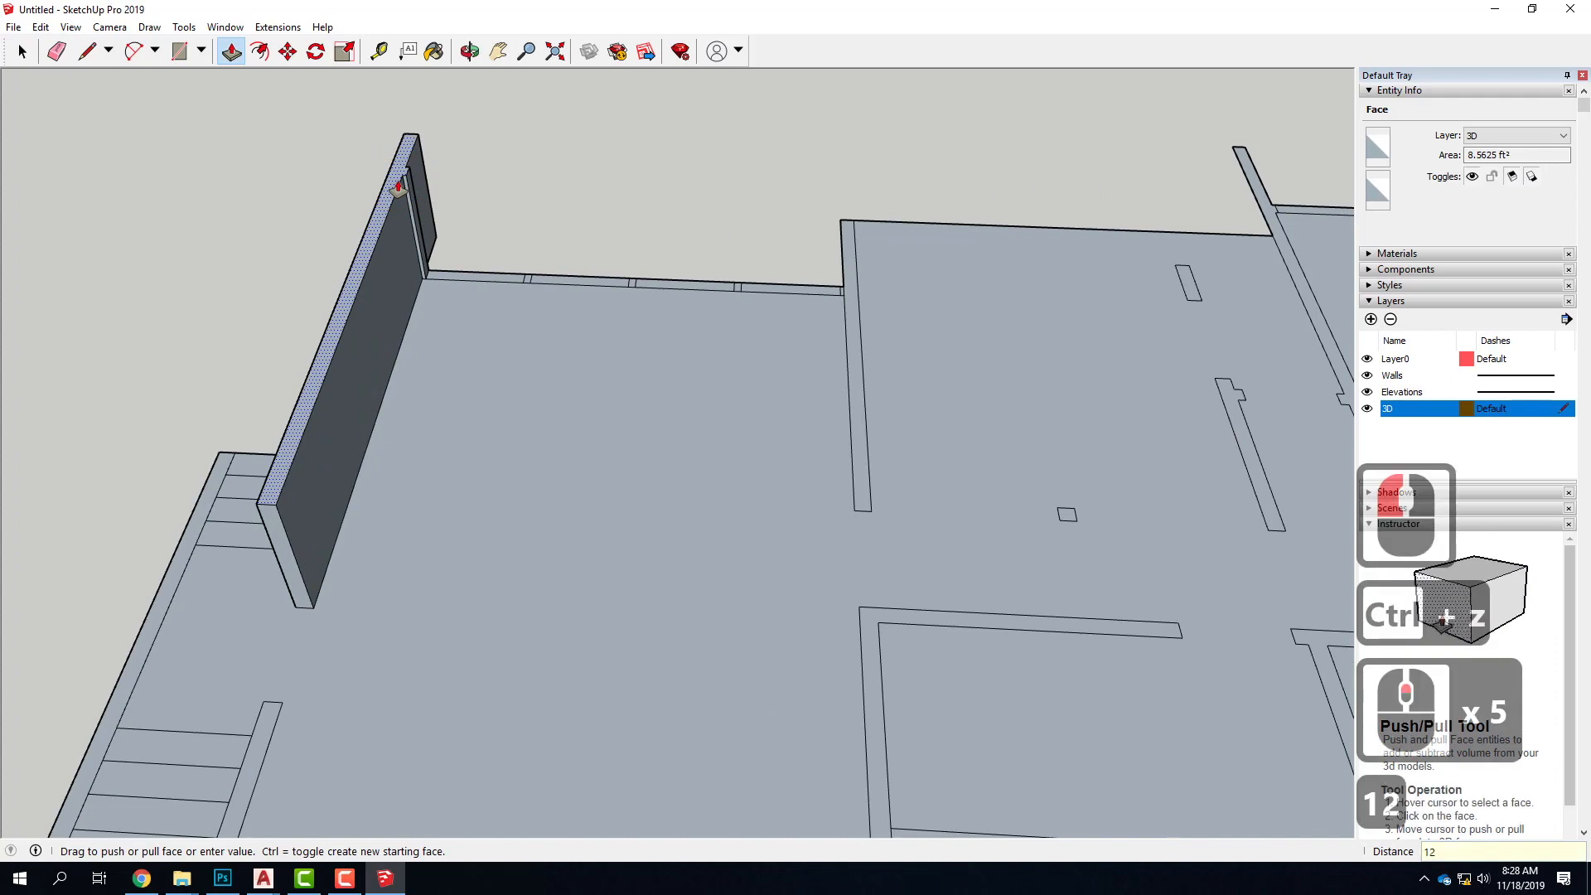
key(Return)
scroll(398, 190, down, 6)
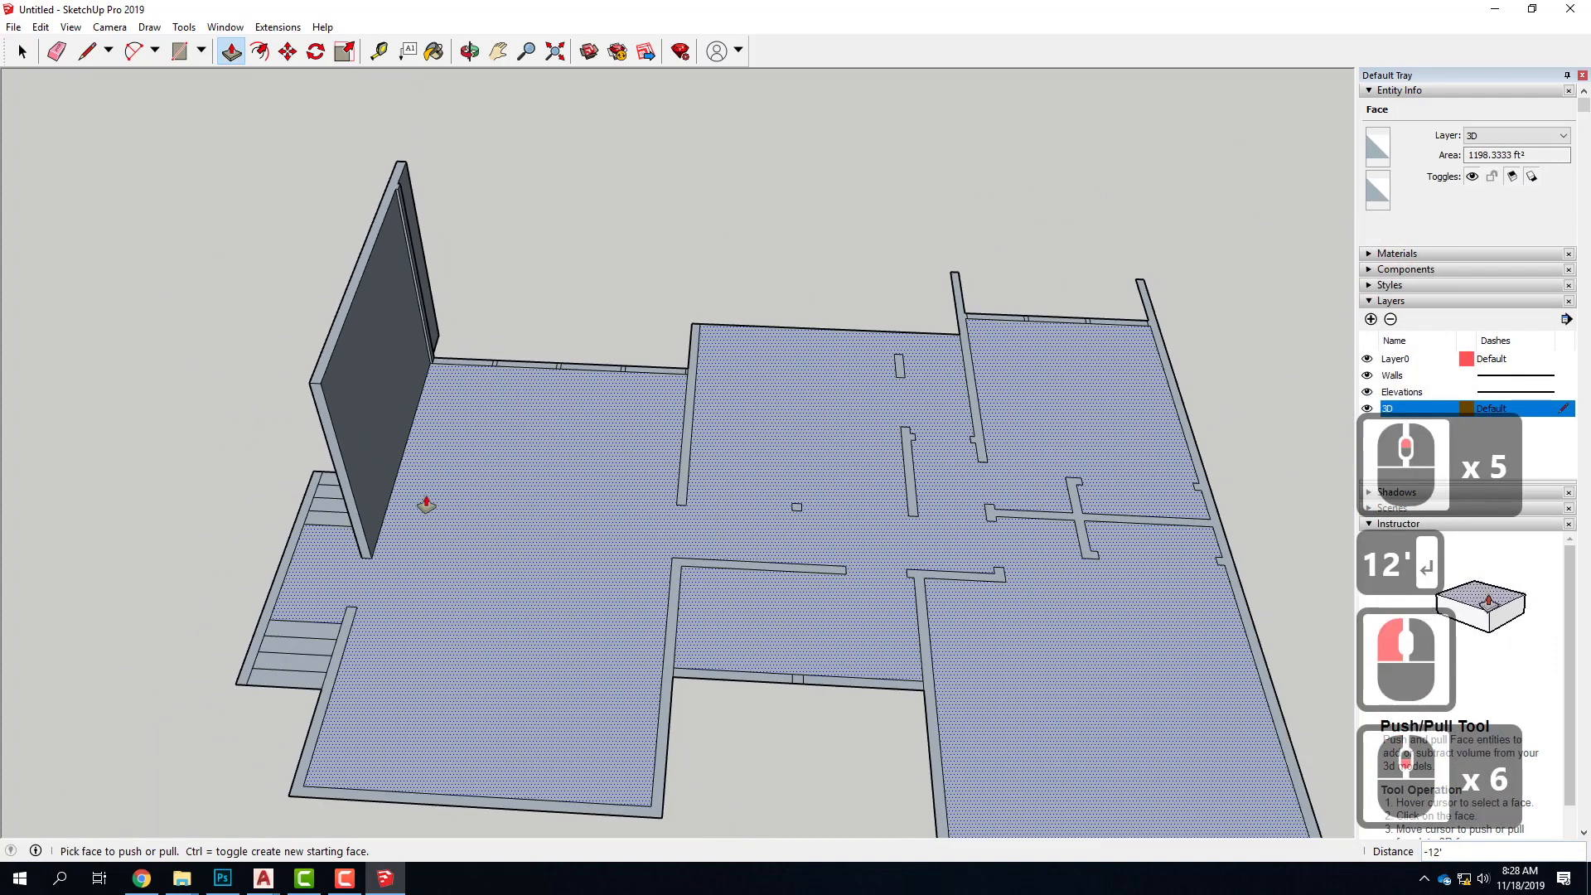
Pull up the face of the straight wall on the opposite side of the stair-side room to a height of 12'
scroll(707, 414, up, 3)
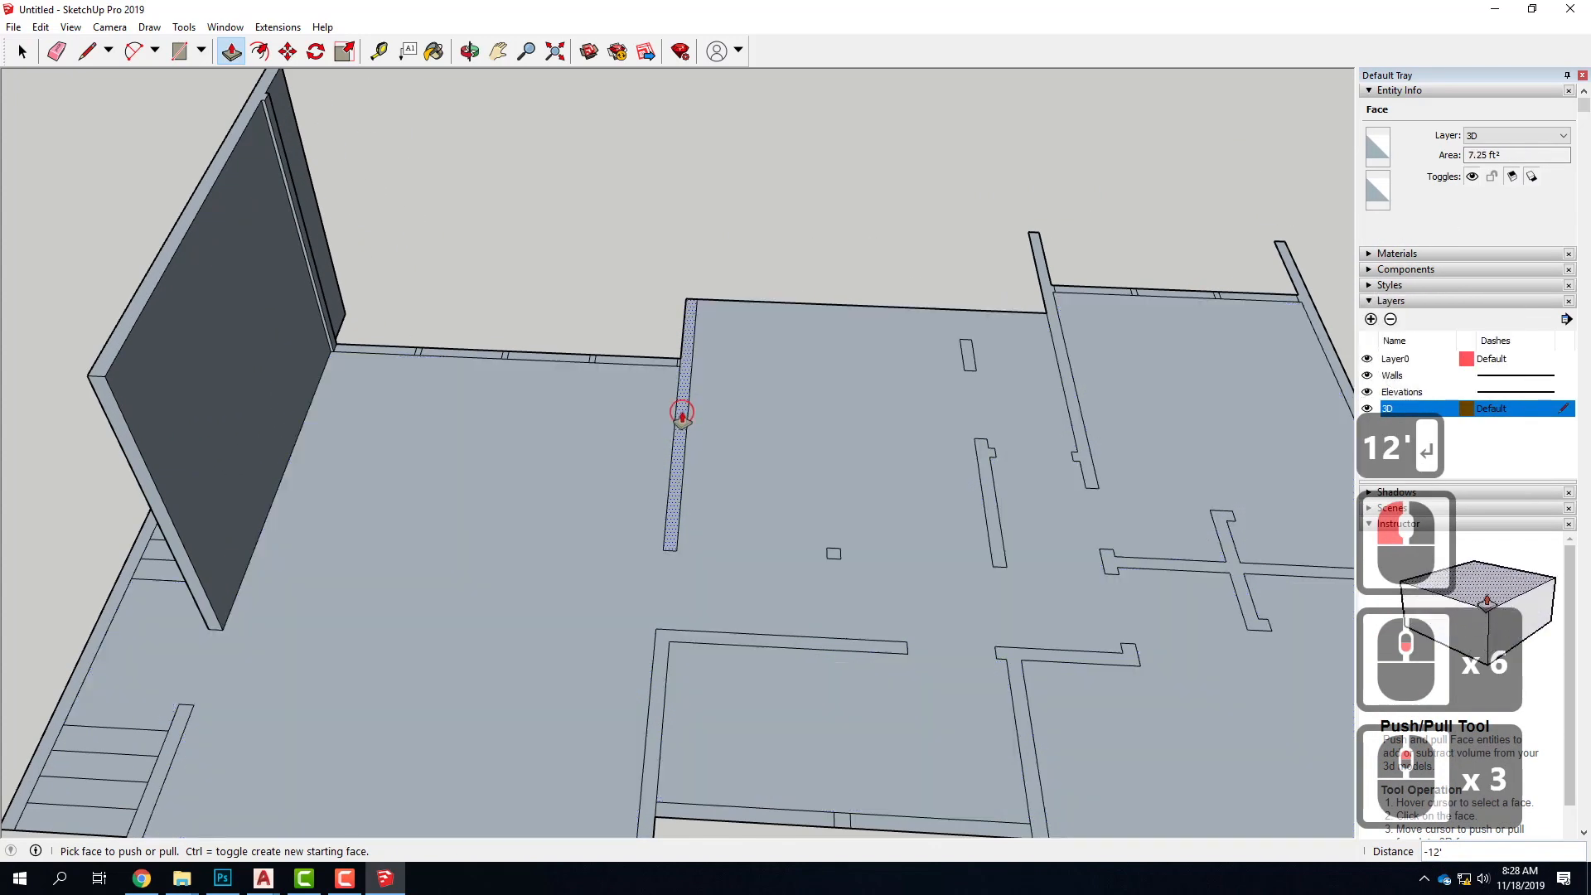
click(682, 417)
text(12')
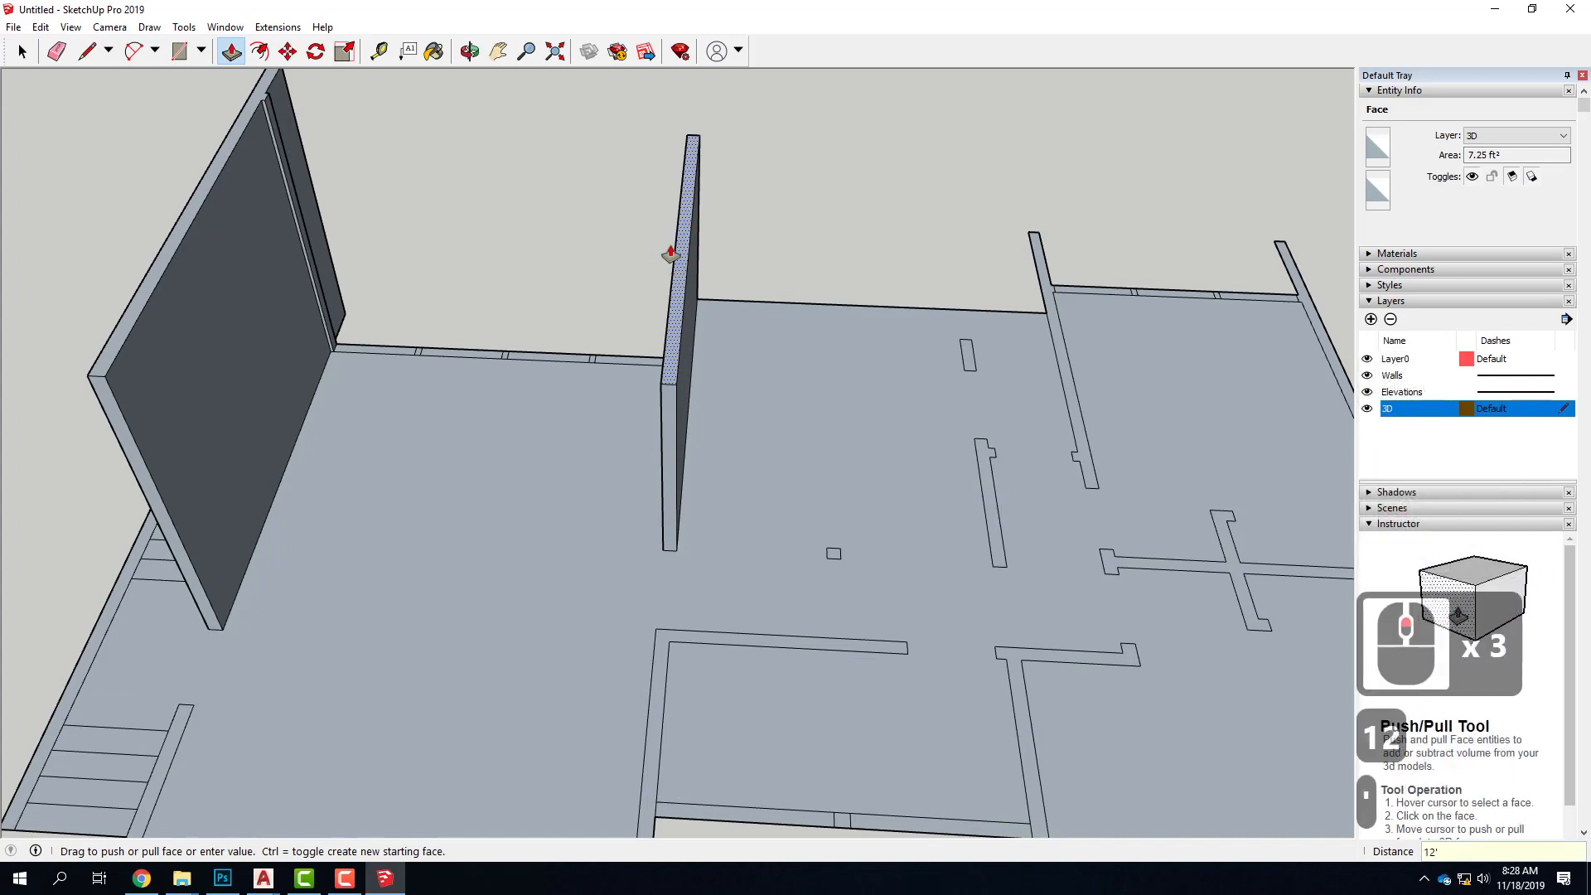
key(Return)
scroll(671, 253, down, 5)
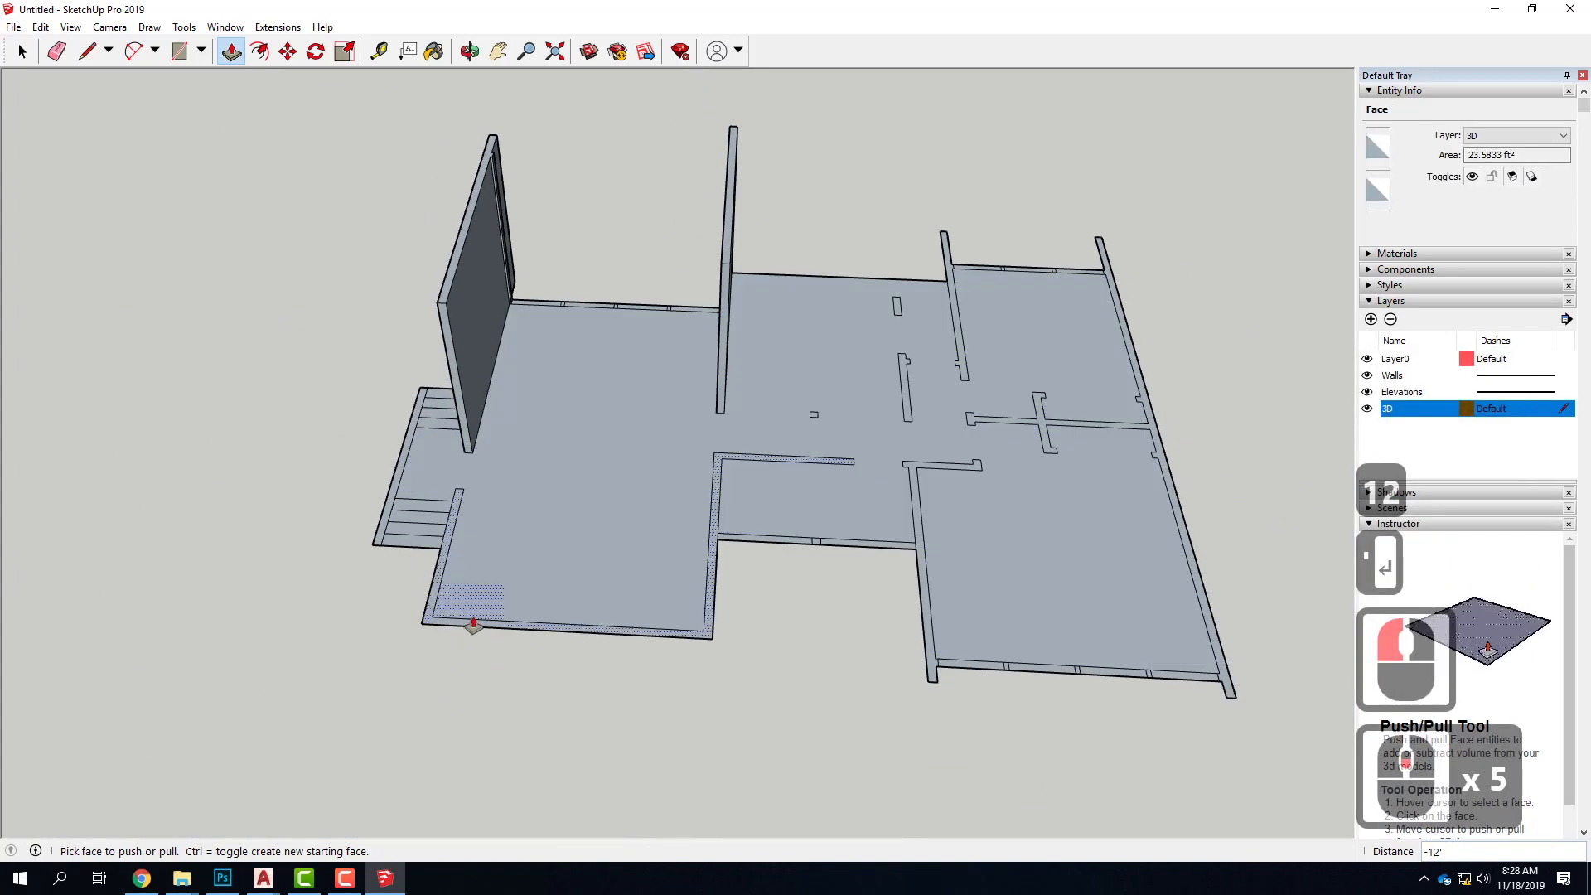
drag(475, 631, 475, 538)
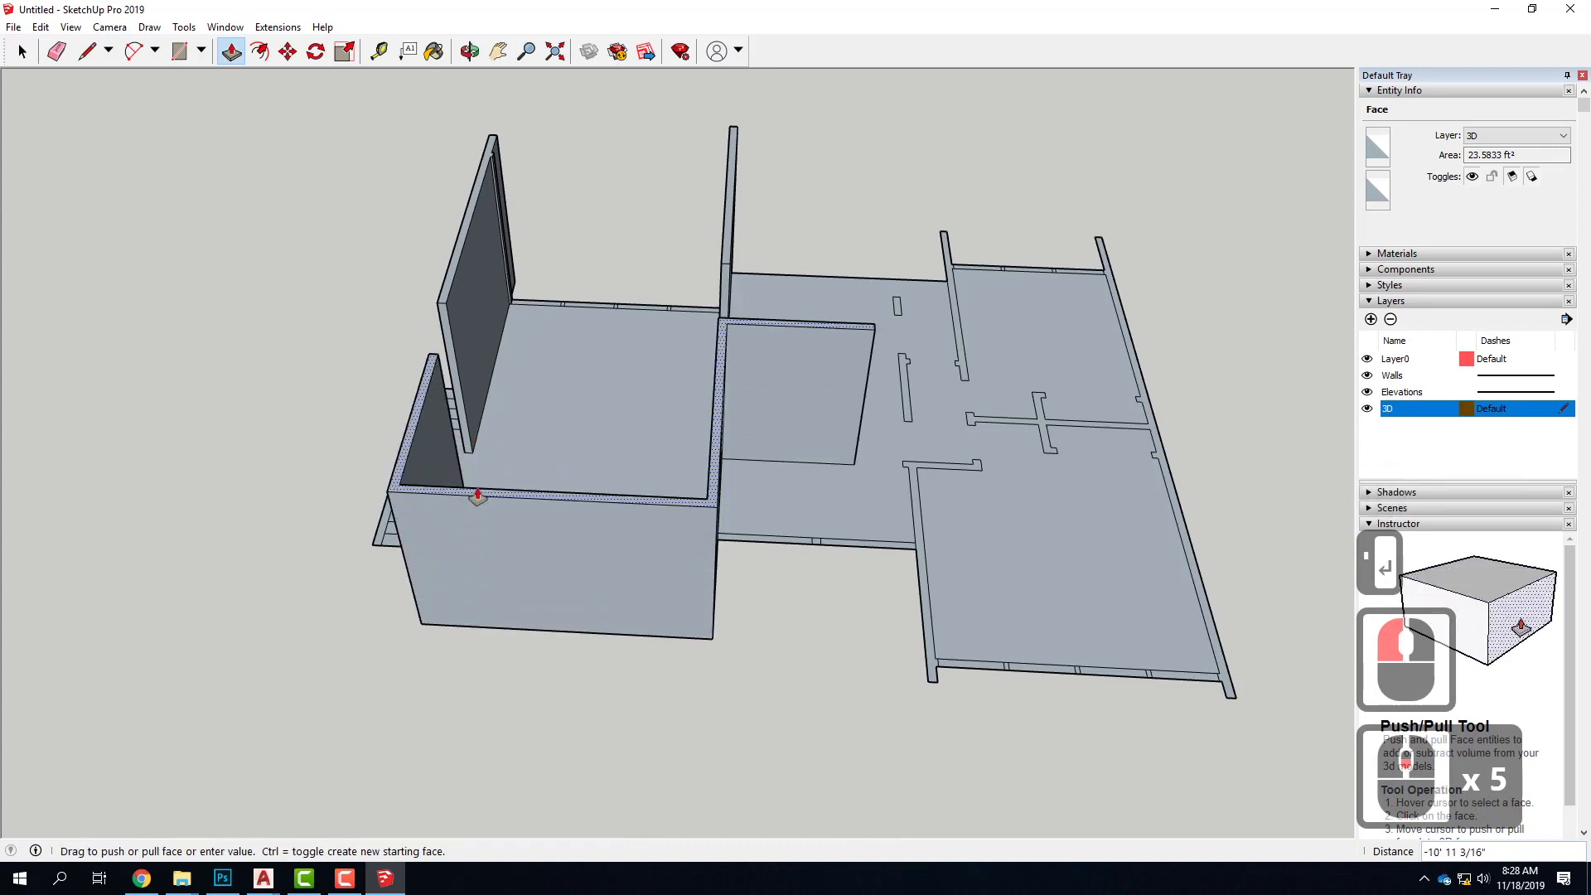
click(472, 493)
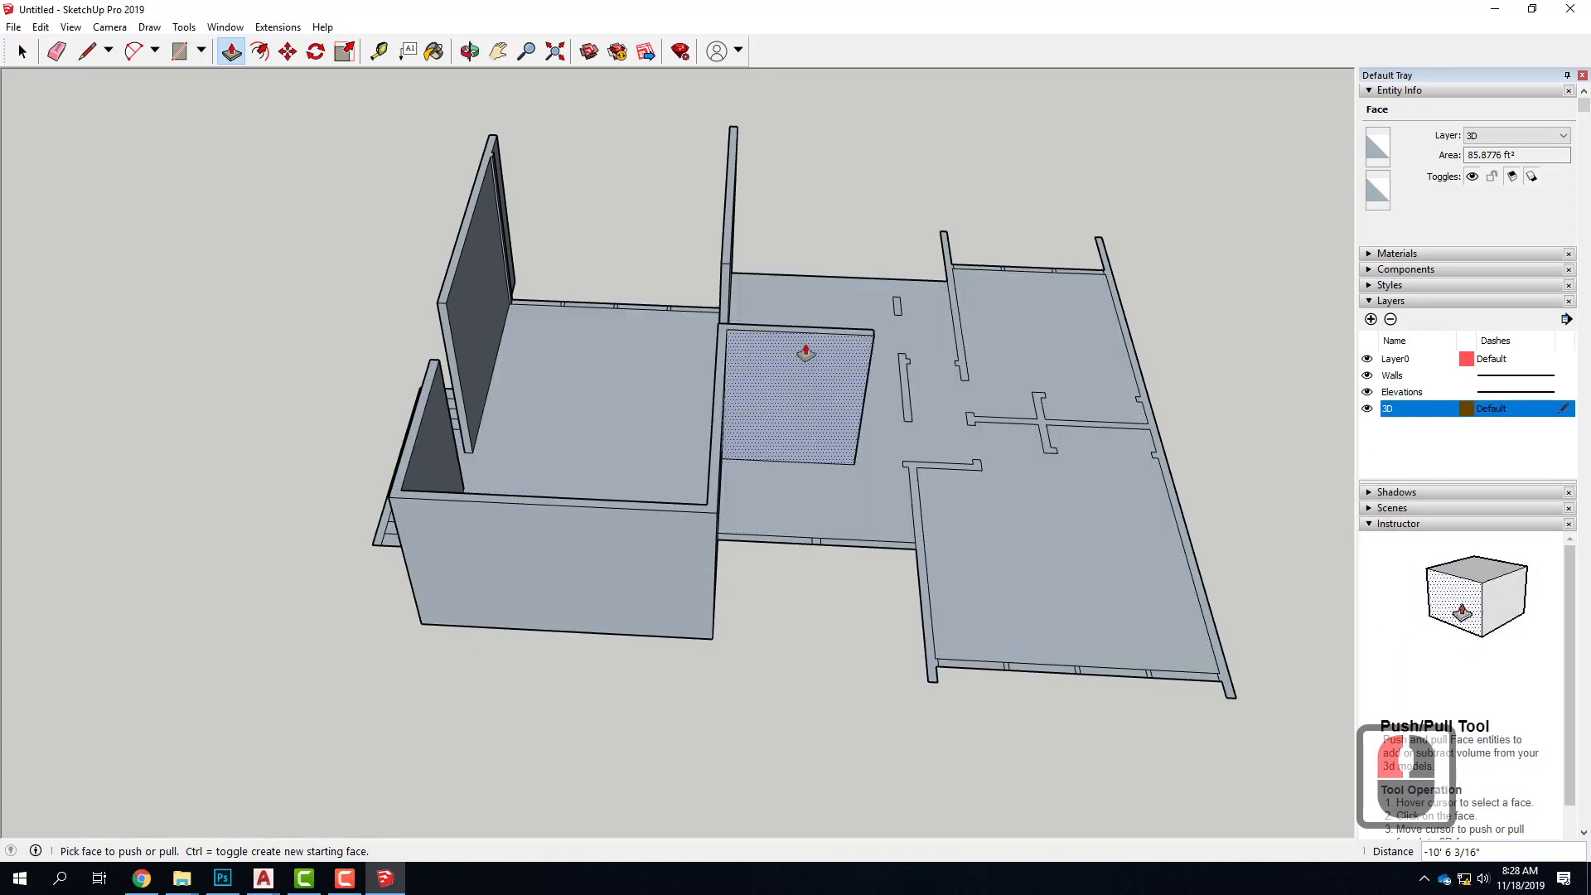
key(ctrl+z)
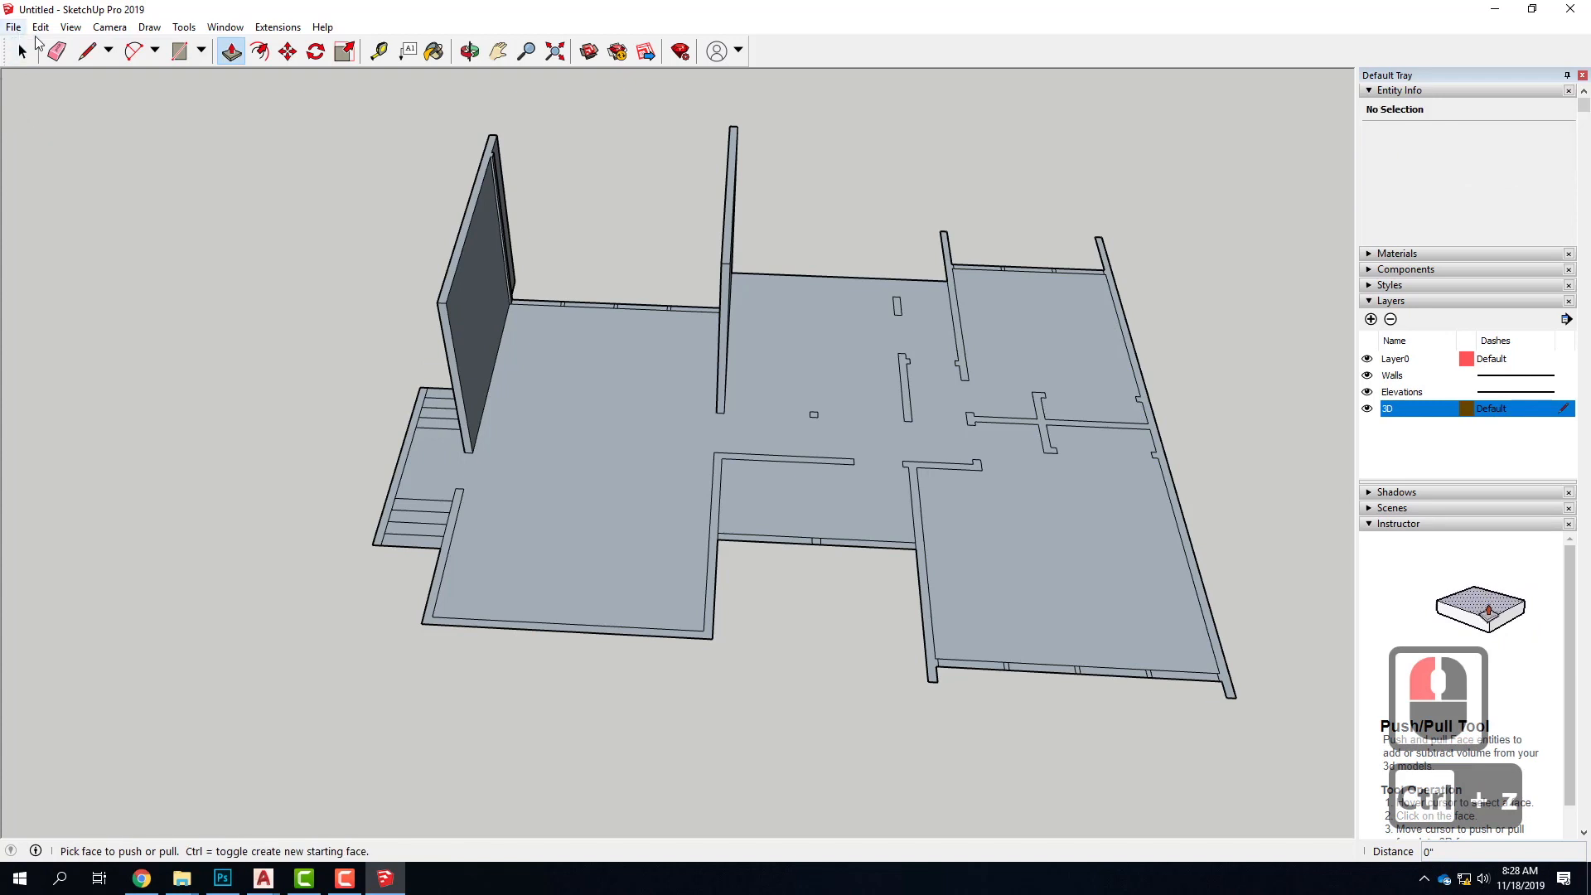
Draw a line across the corner where the short interior wall meets the U-shaped wall, and select each face to check the split
click(86, 52)
scroll(713, 439, up, 6)
click(706, 447)
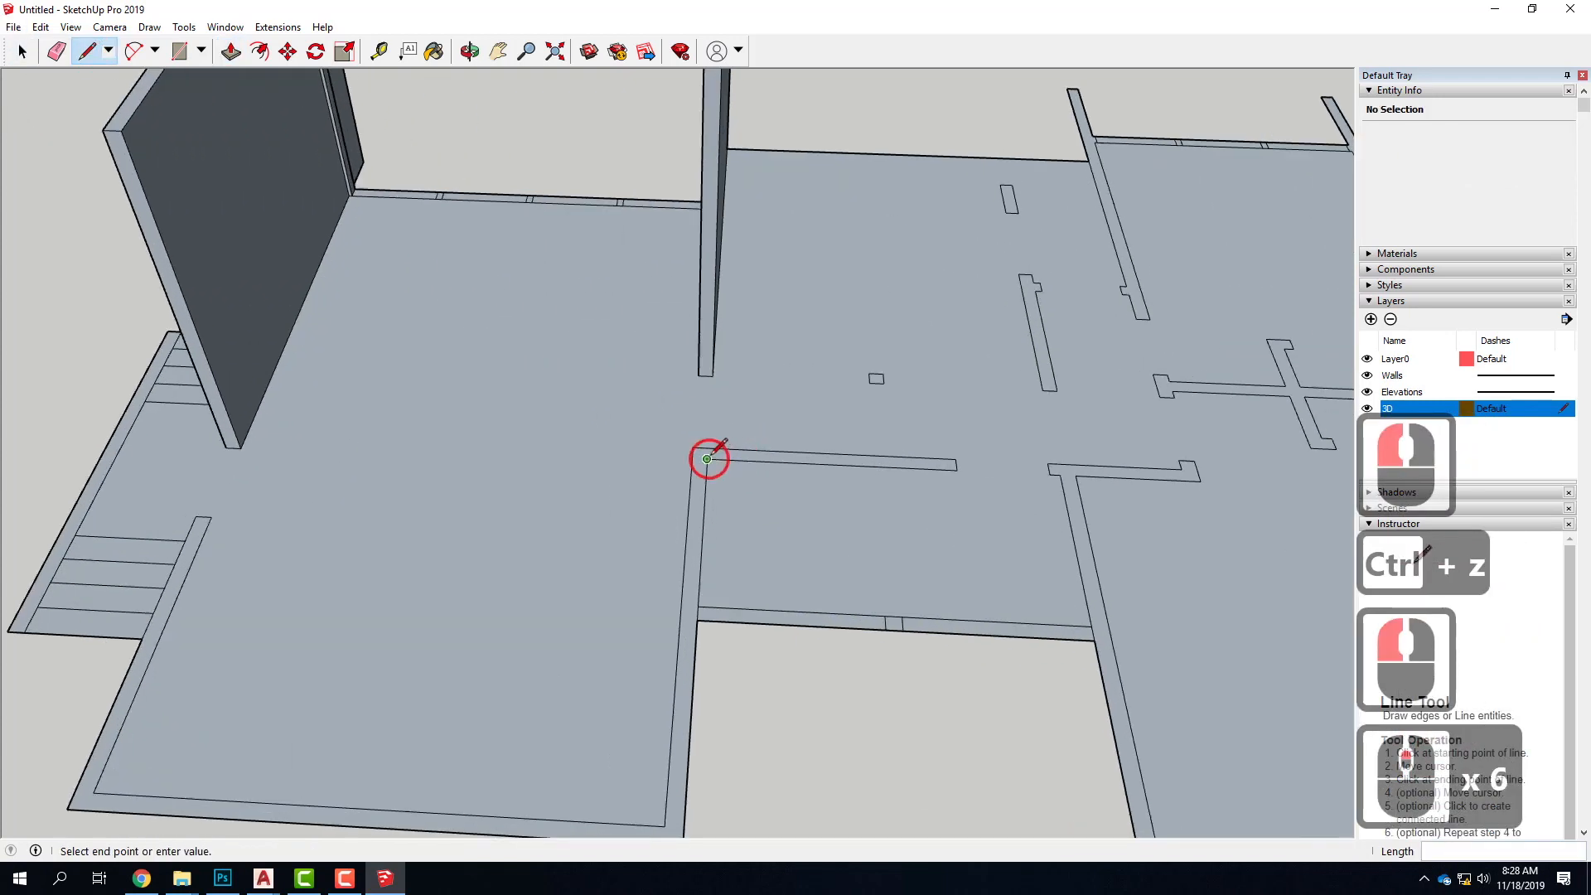
double_click(750, 449)
key(Escape)
click(22, 51)
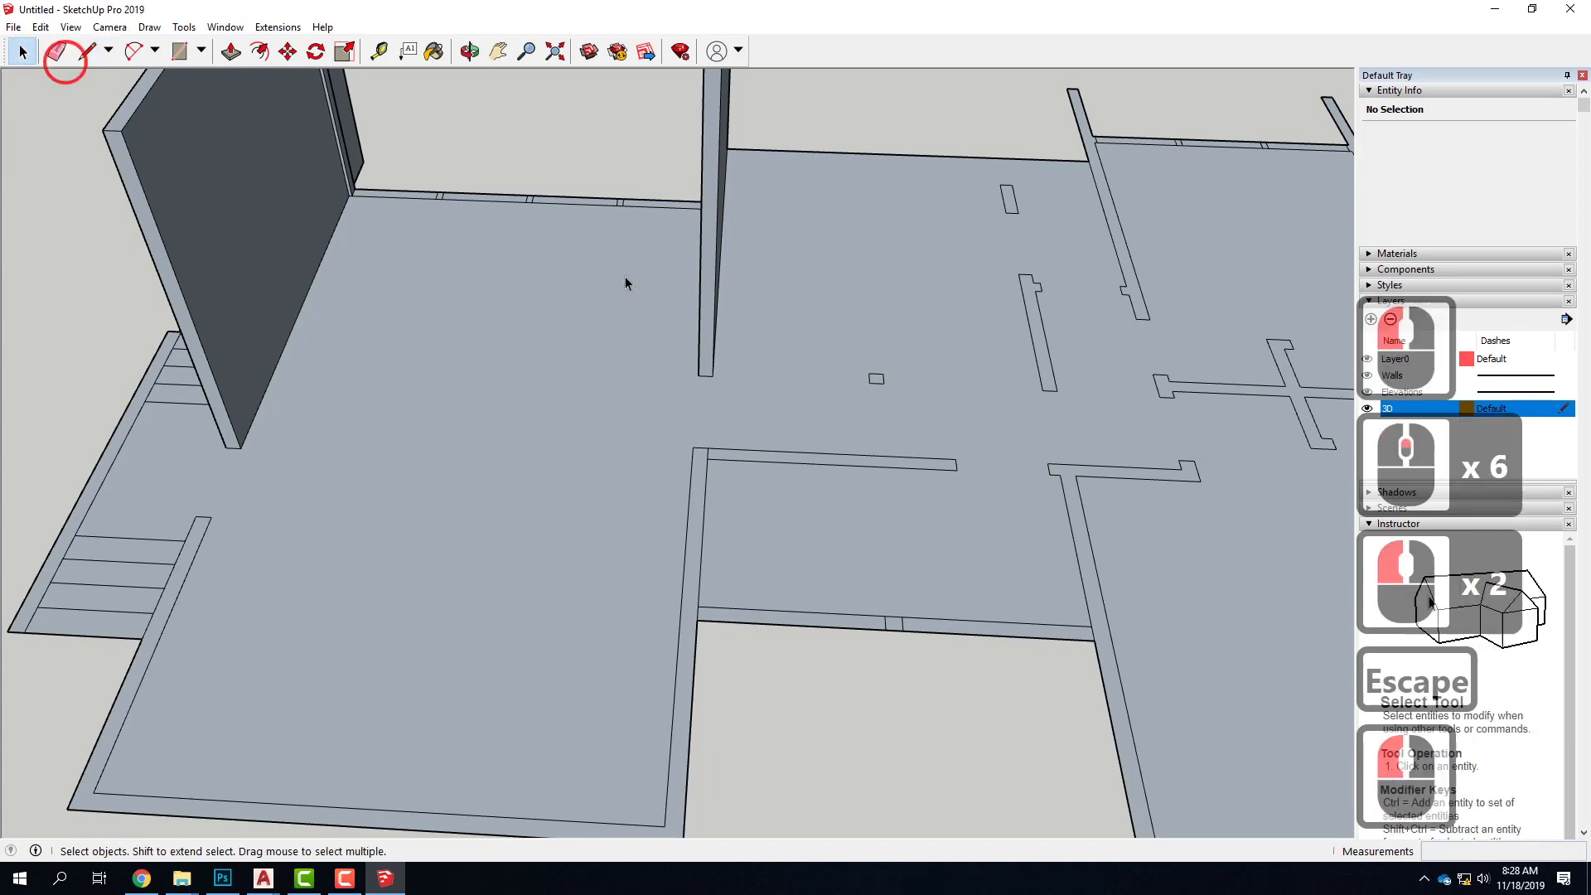
scroll(692, 532, up, 3)
click(697, 522)
click(778, 429)
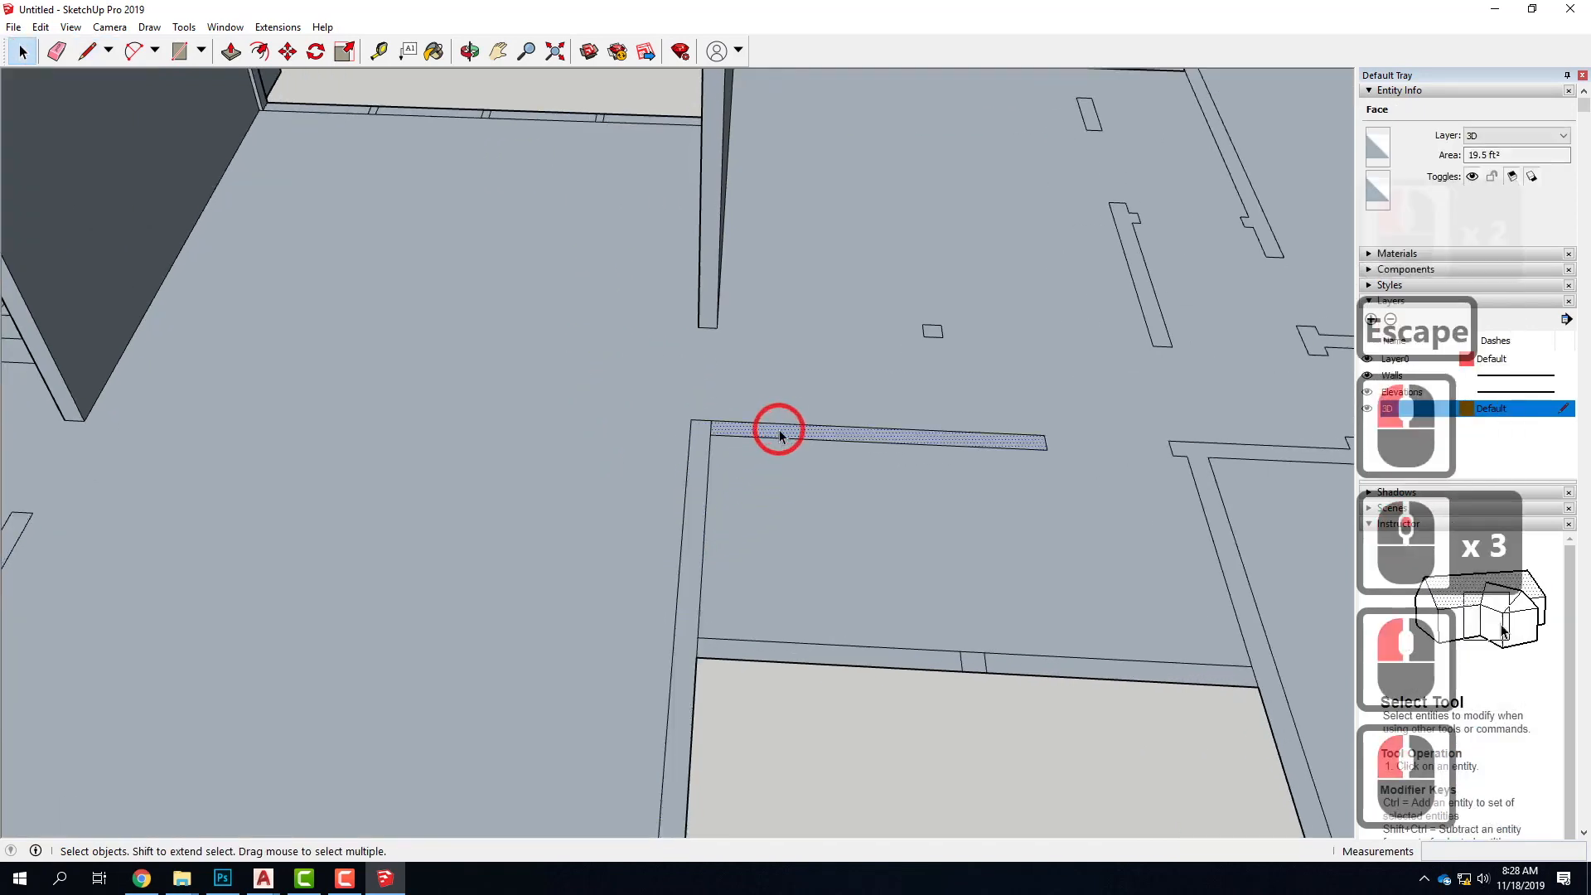
Select the U-shaped wall's face around the stair-side room and pull it up with Push/Pull to 12'
scroll(803, 369, down, 6)
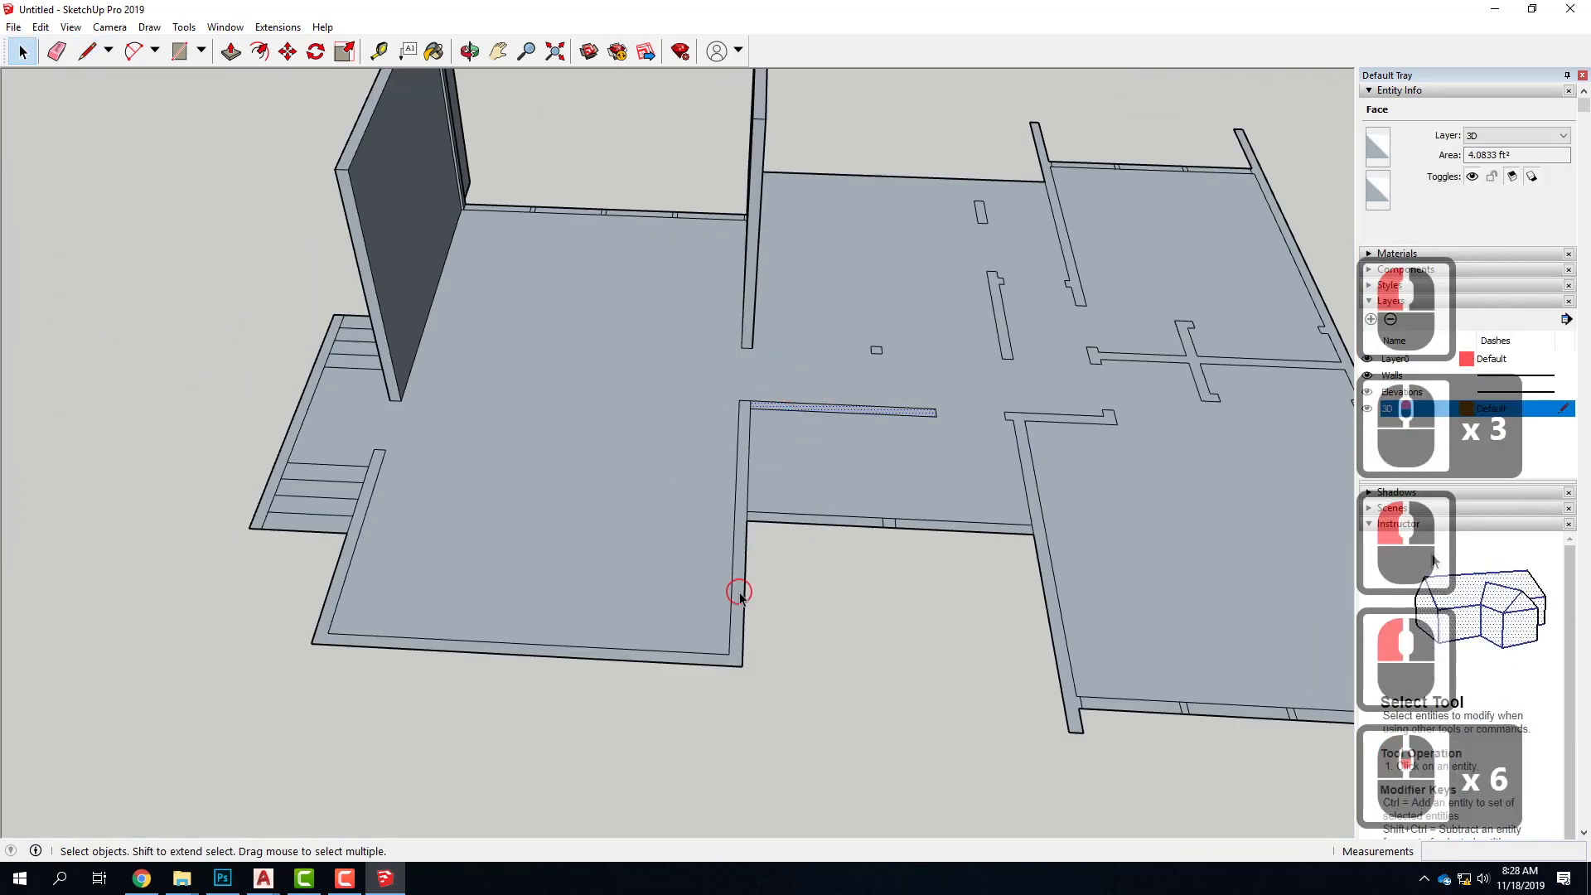
click(736, 590)
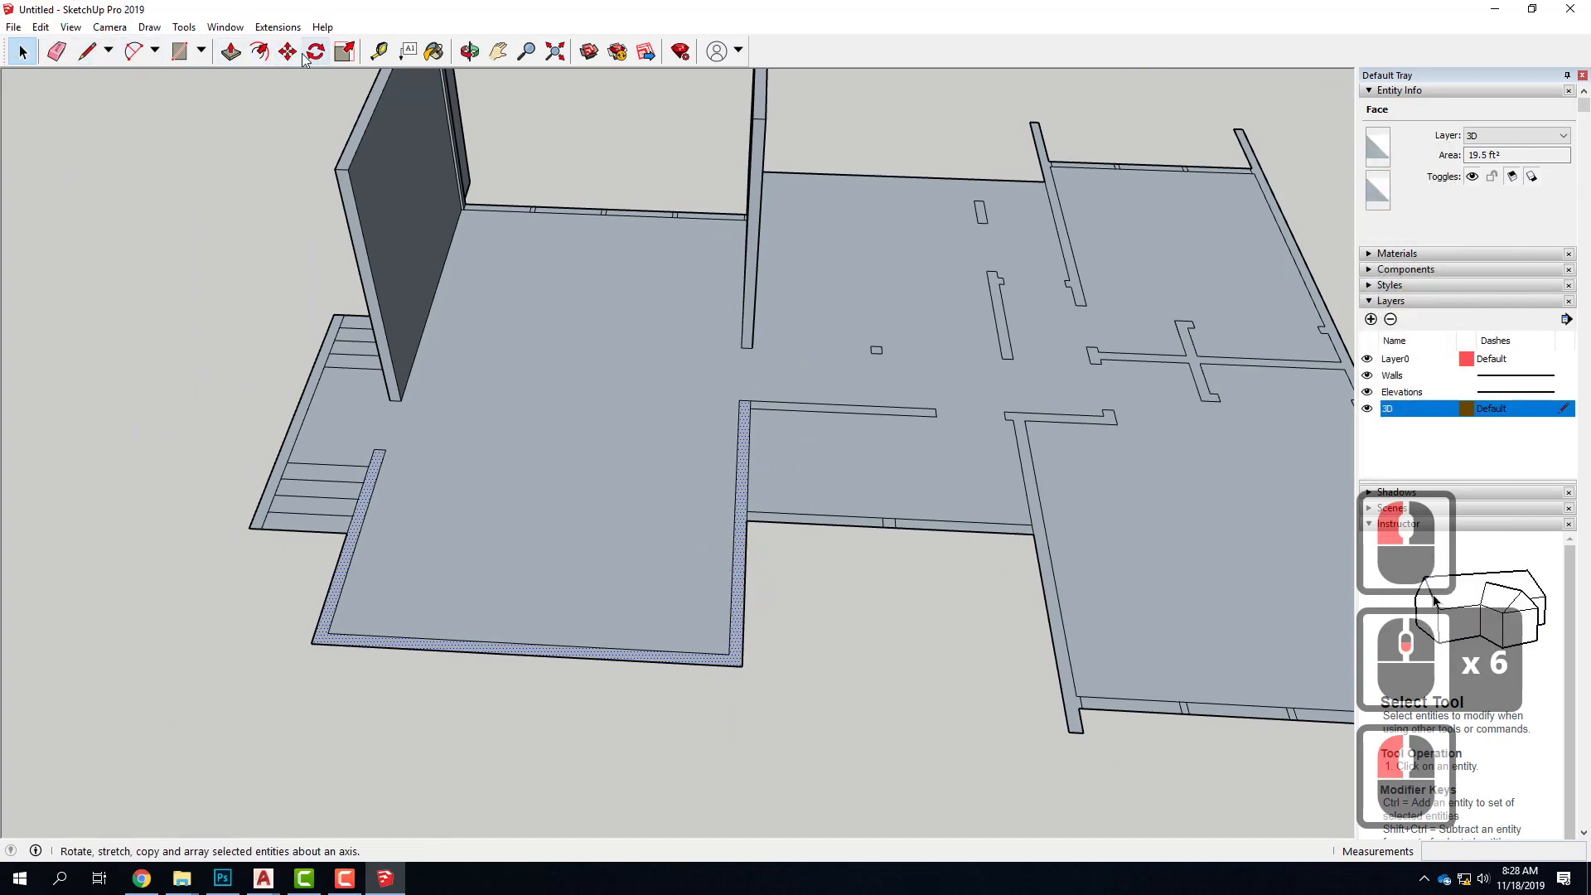
click(231, 51)
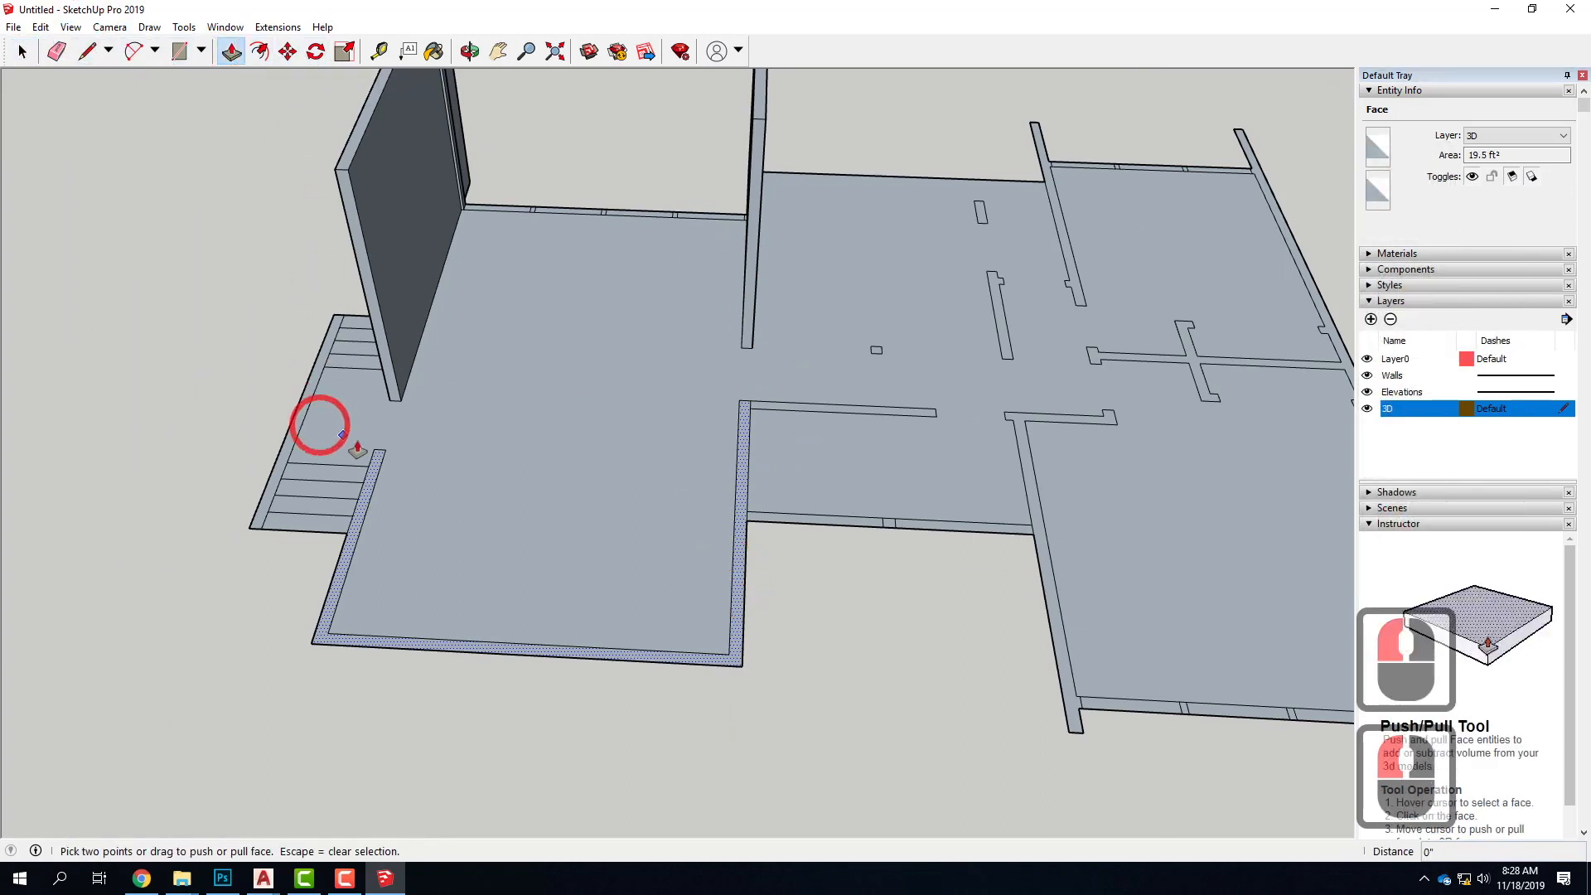
drag(375, 480, 348, 174)
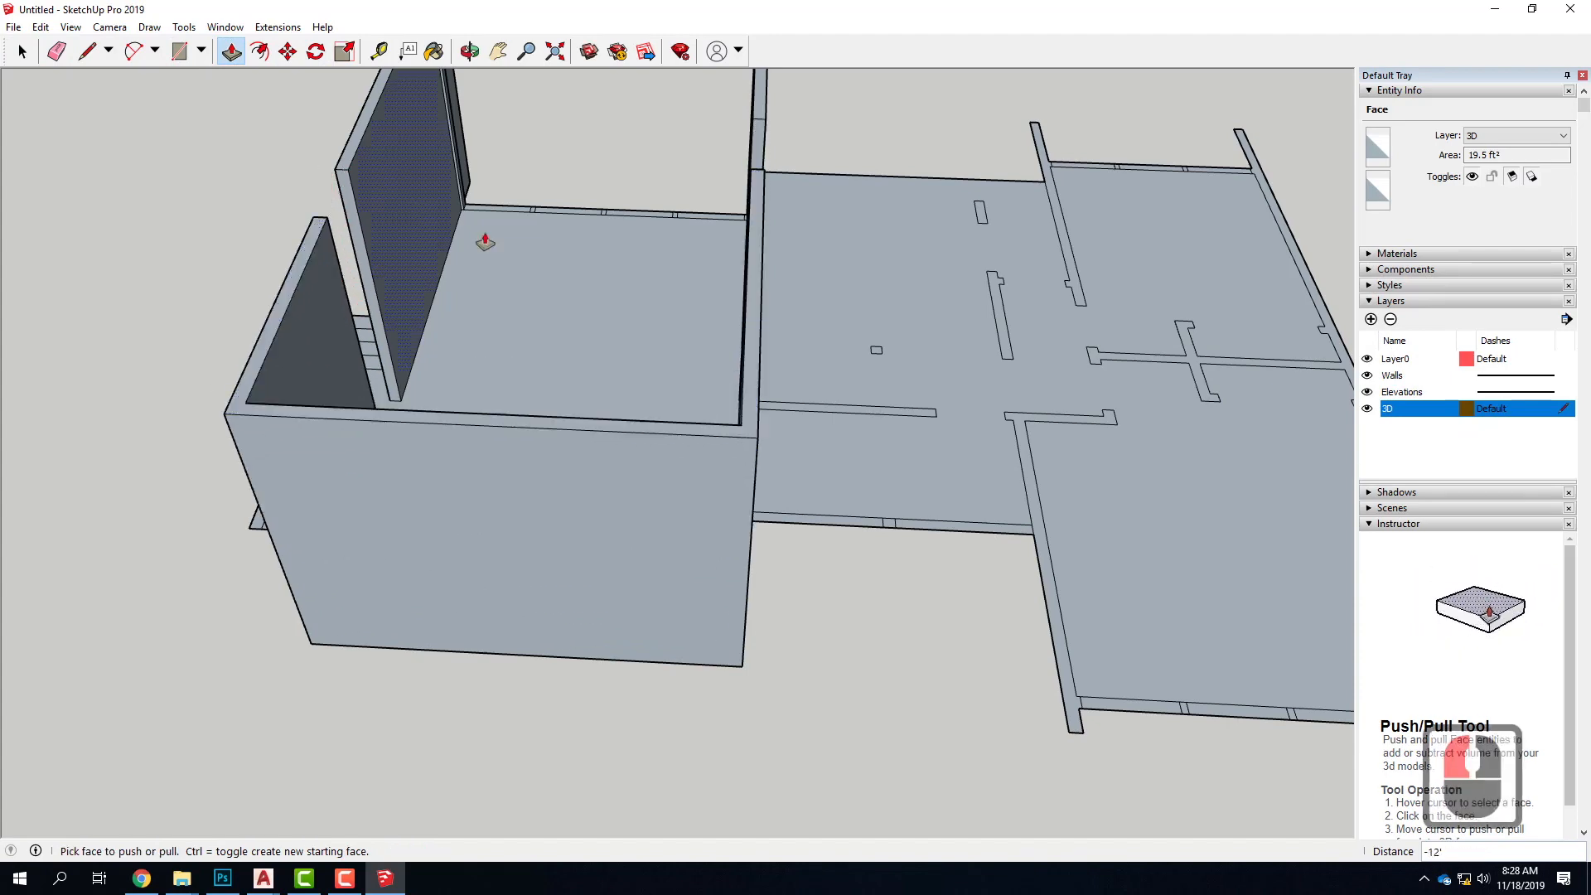
scroll(788, 341, down, 4)
Pull up the short interior wall branching off the U-shaped wall's corner to a height of 8'
middle_drag(836, 392, 365, 330)
scroll(816, 490, up, 3)
drag(816, 491, 813, 379)
text(8')
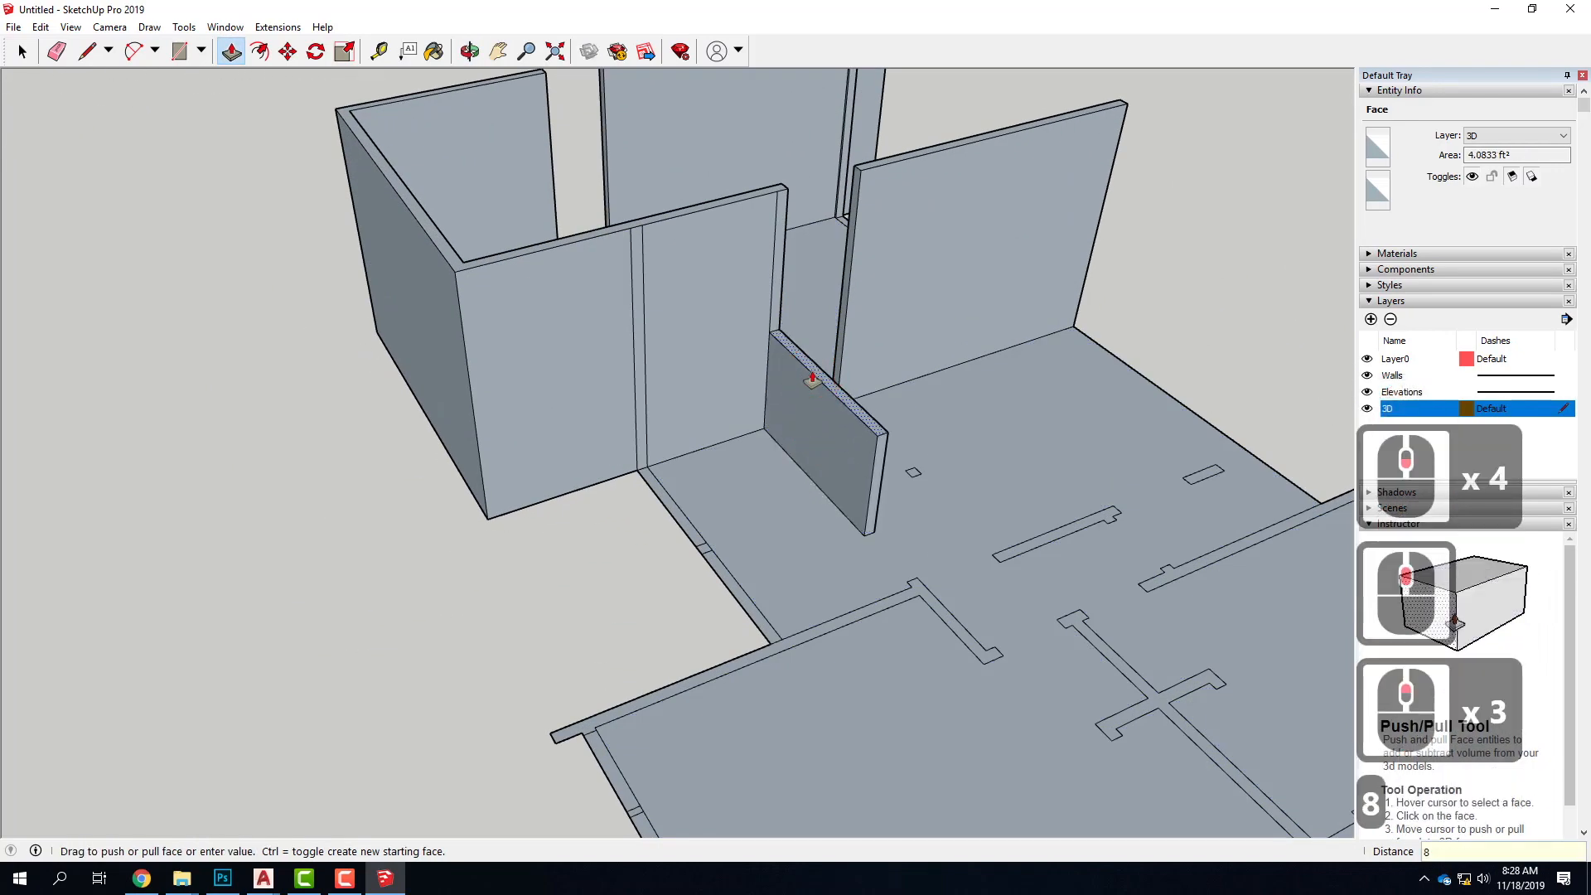
key(Return)
Pull up the small square mullion between the two window segments beside the U-shaped wall to 8'
click(682, 532)
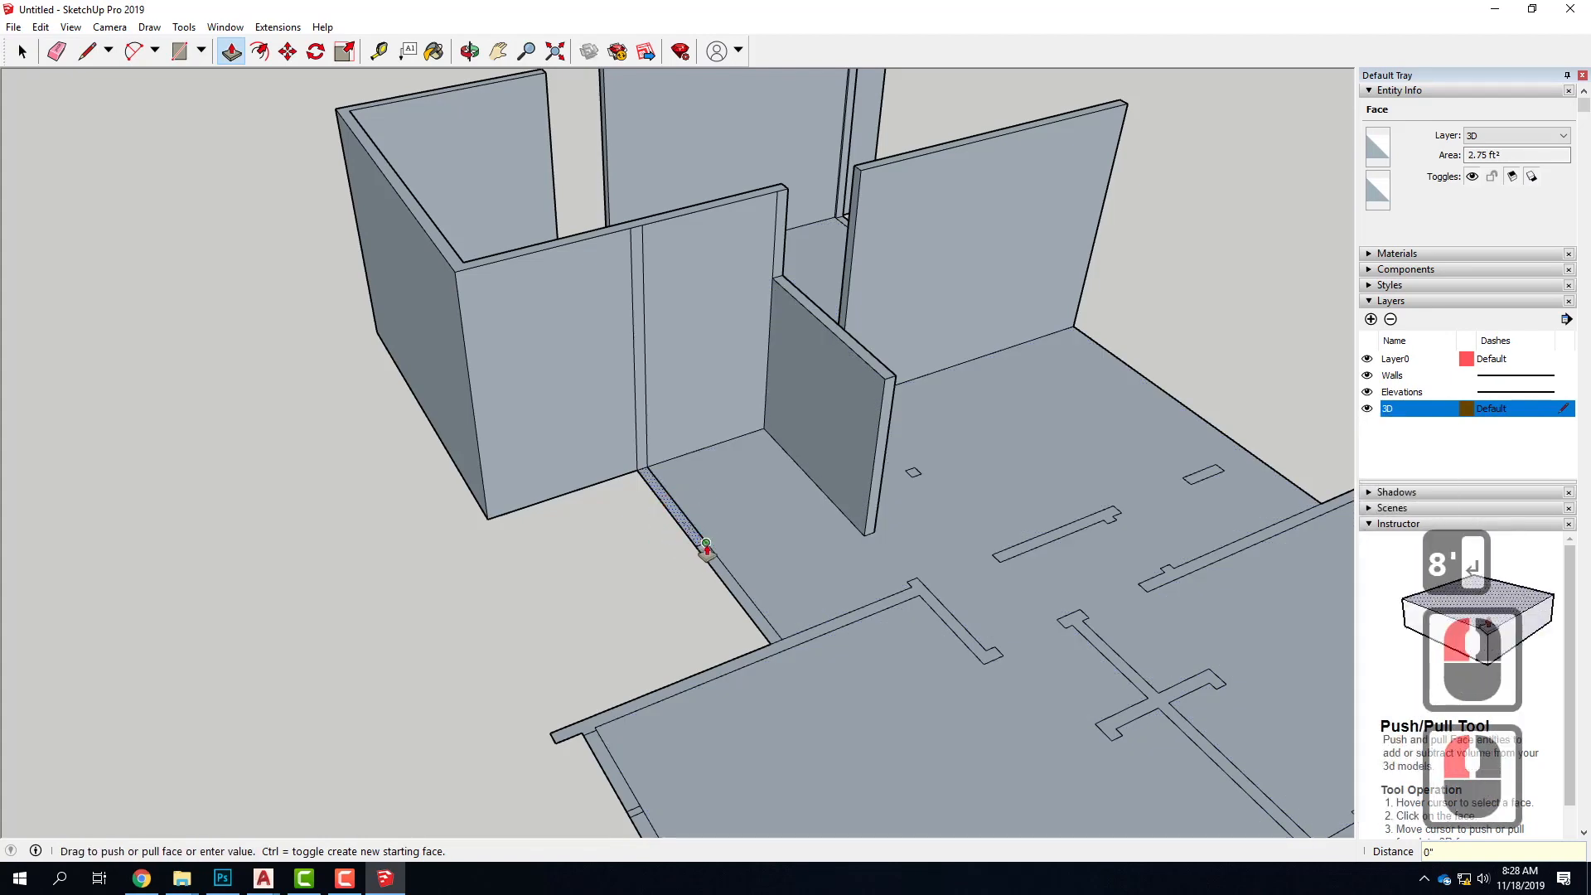
key(Escape)
drag(700, 550, 826, 333)
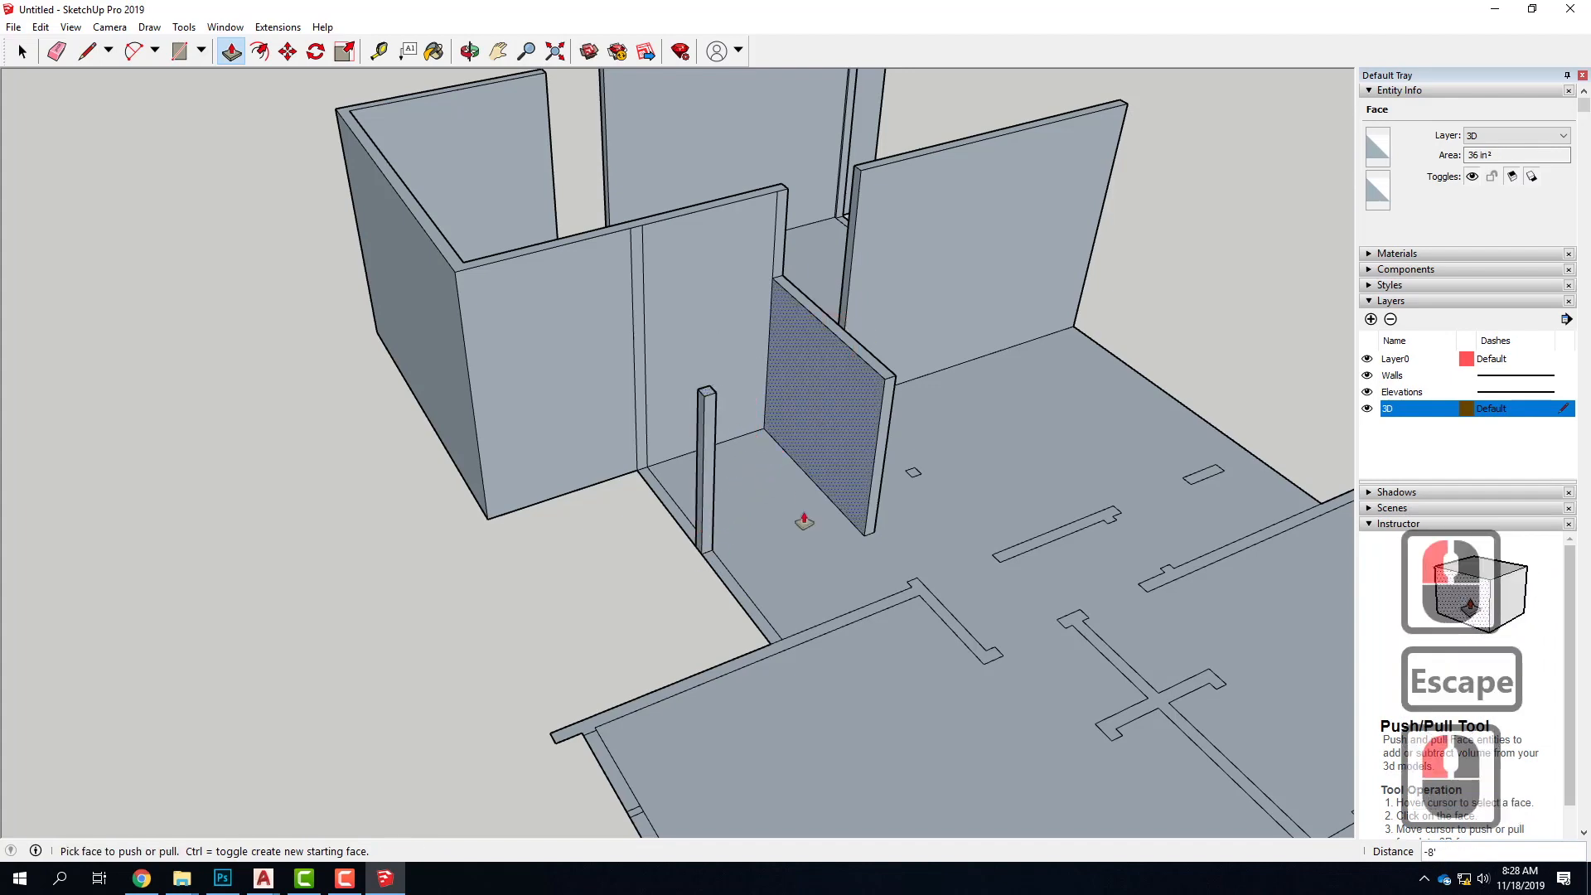
Try extruding the L-shaped wall, undo it, and draw a 6" line separating the small stub at its corner
drag(799, 644, 825, 590)
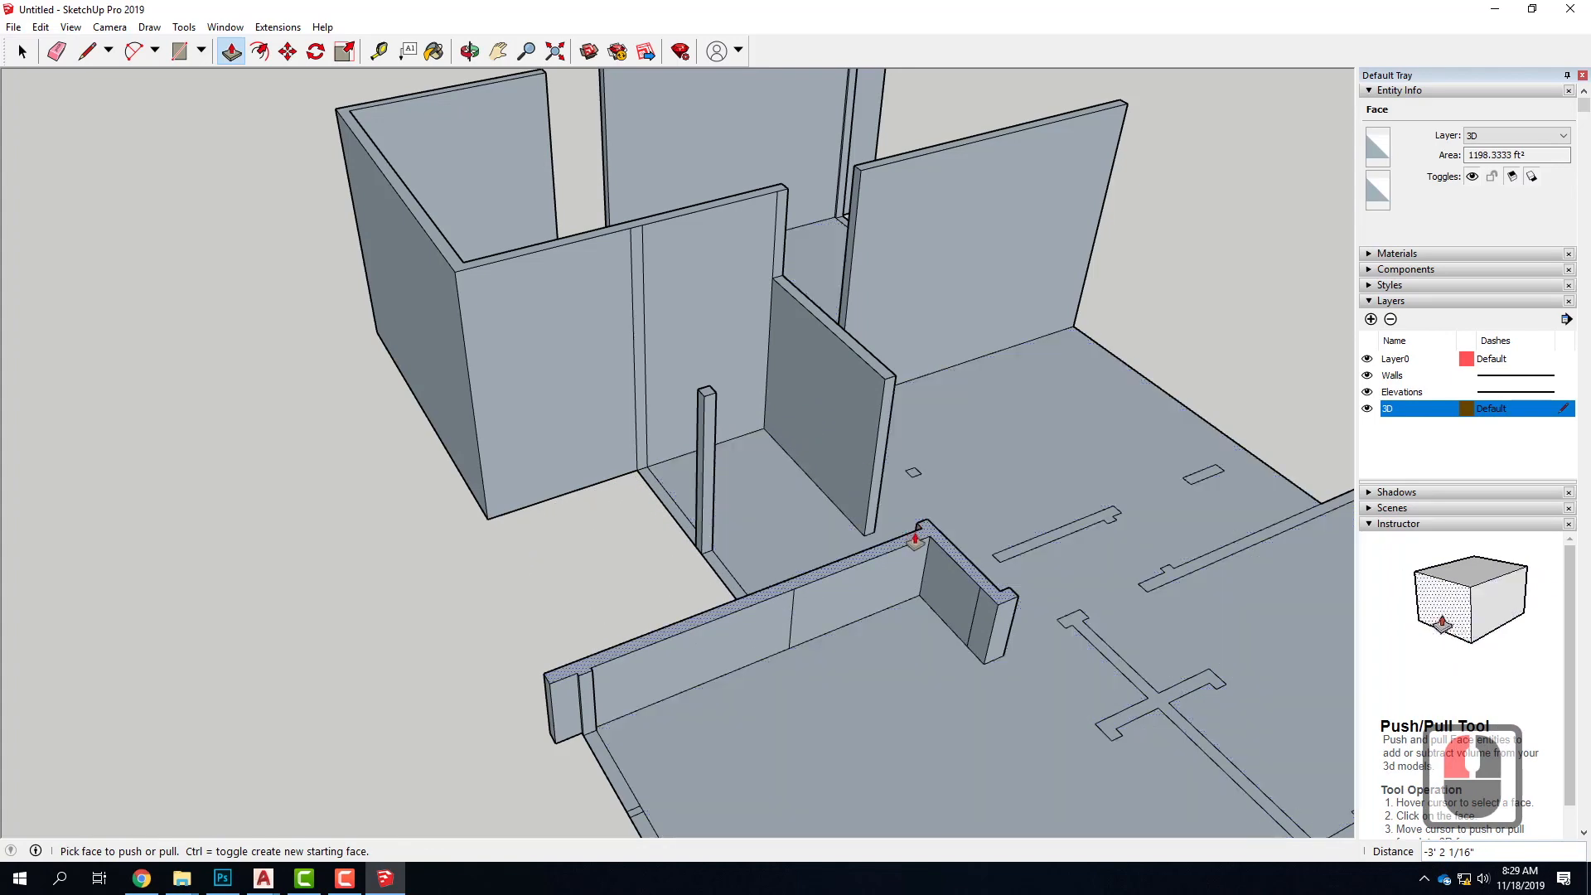
key(ctrl+z)
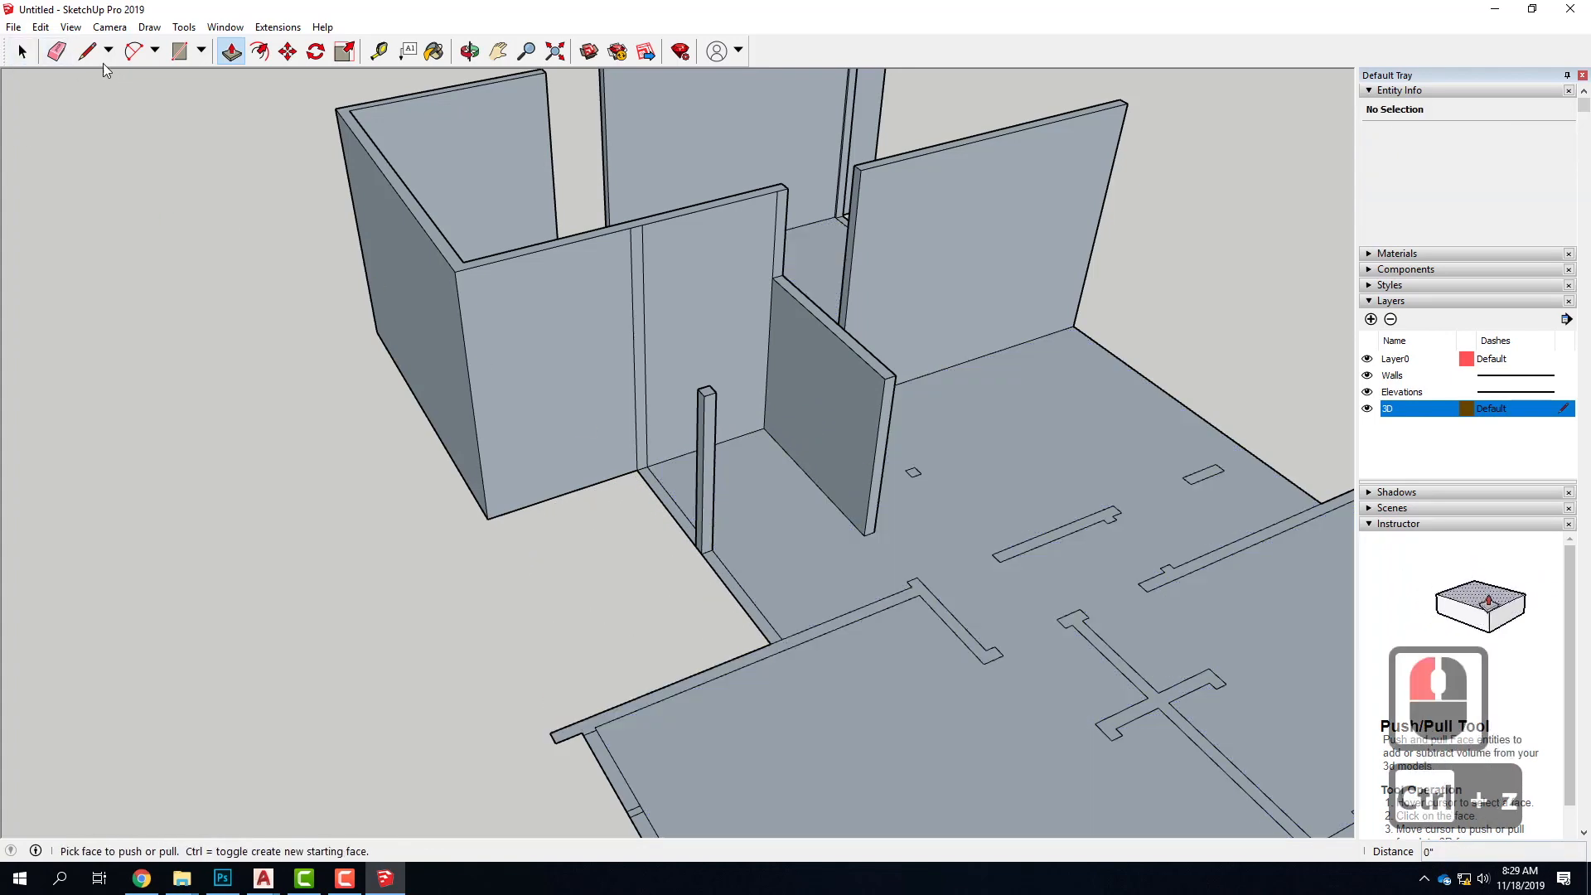
click(88, 51)
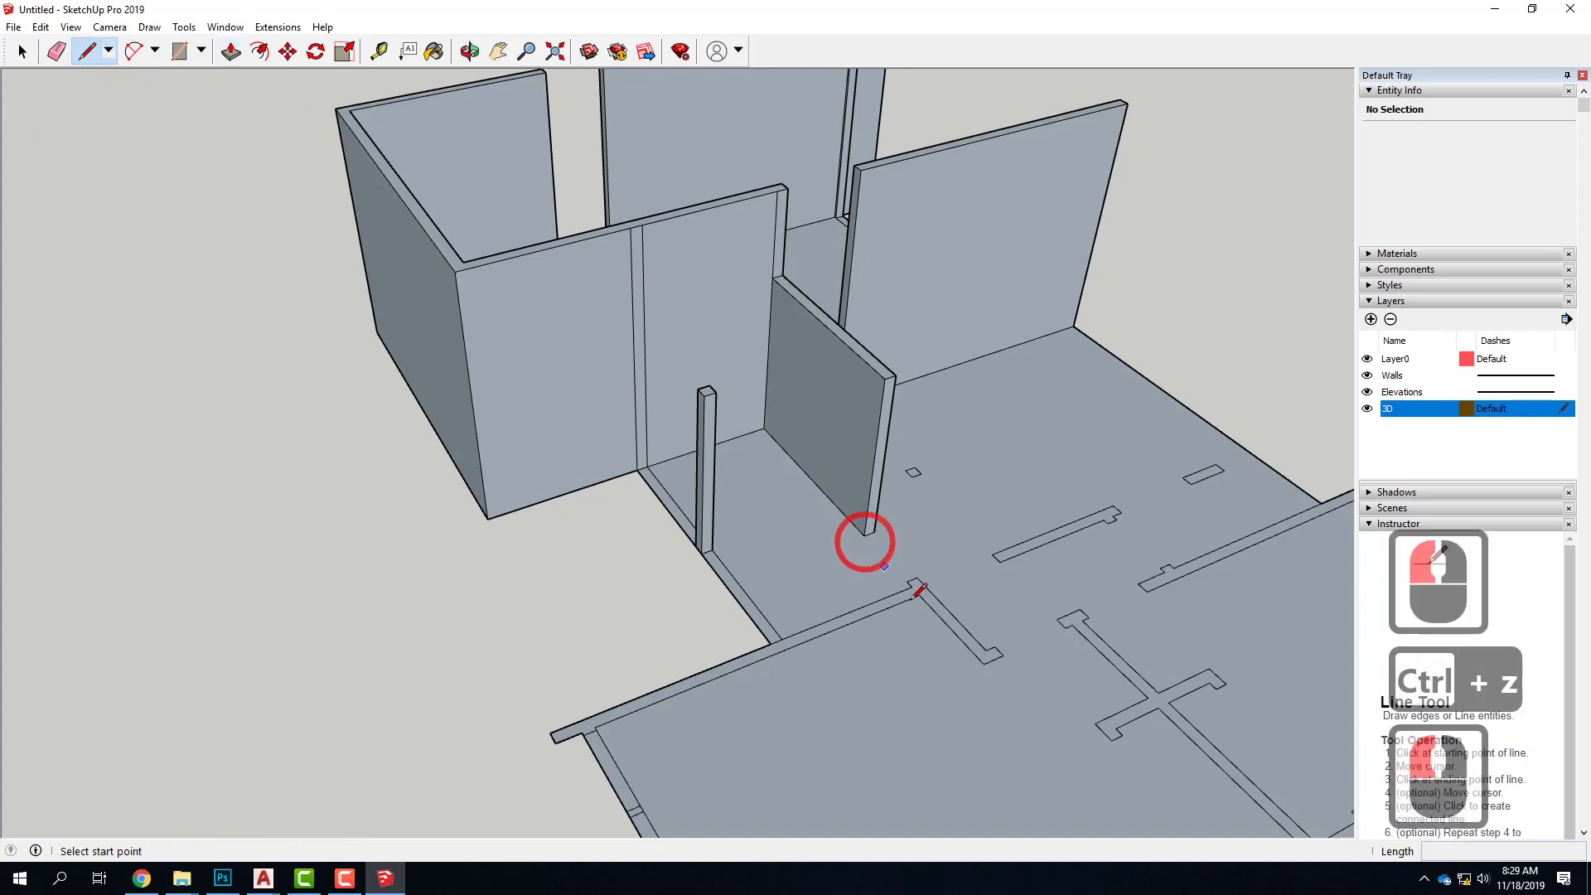
scroll(939, 594, up, 3)
click(909, 578)
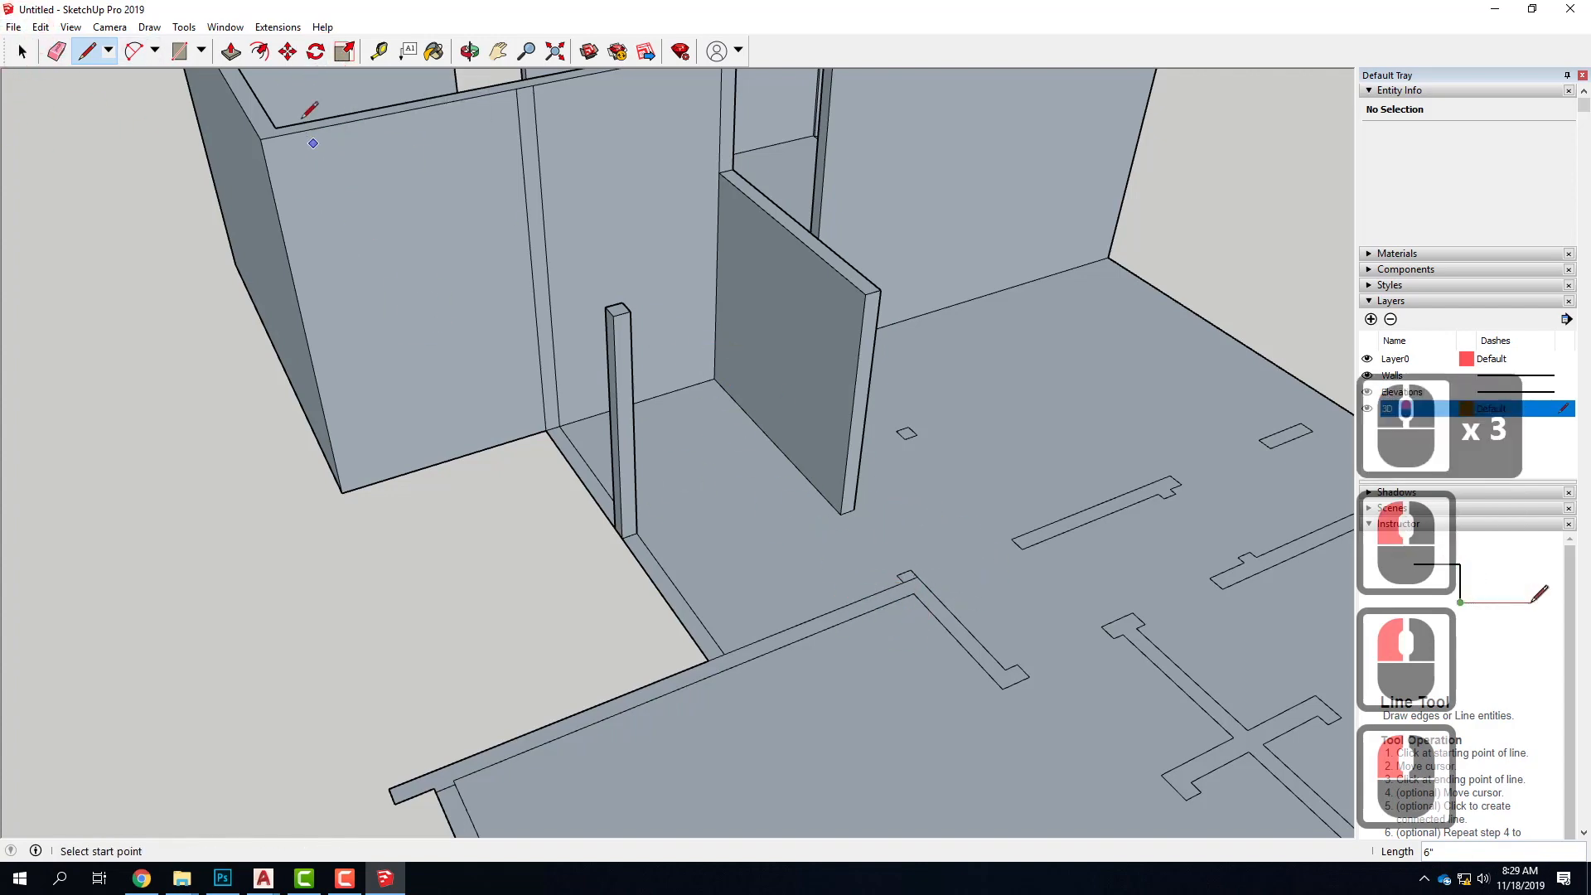
Pull up the L-shaped wall's face, without the corner stub, to a height of 10'
key(p)
click(931, 604)
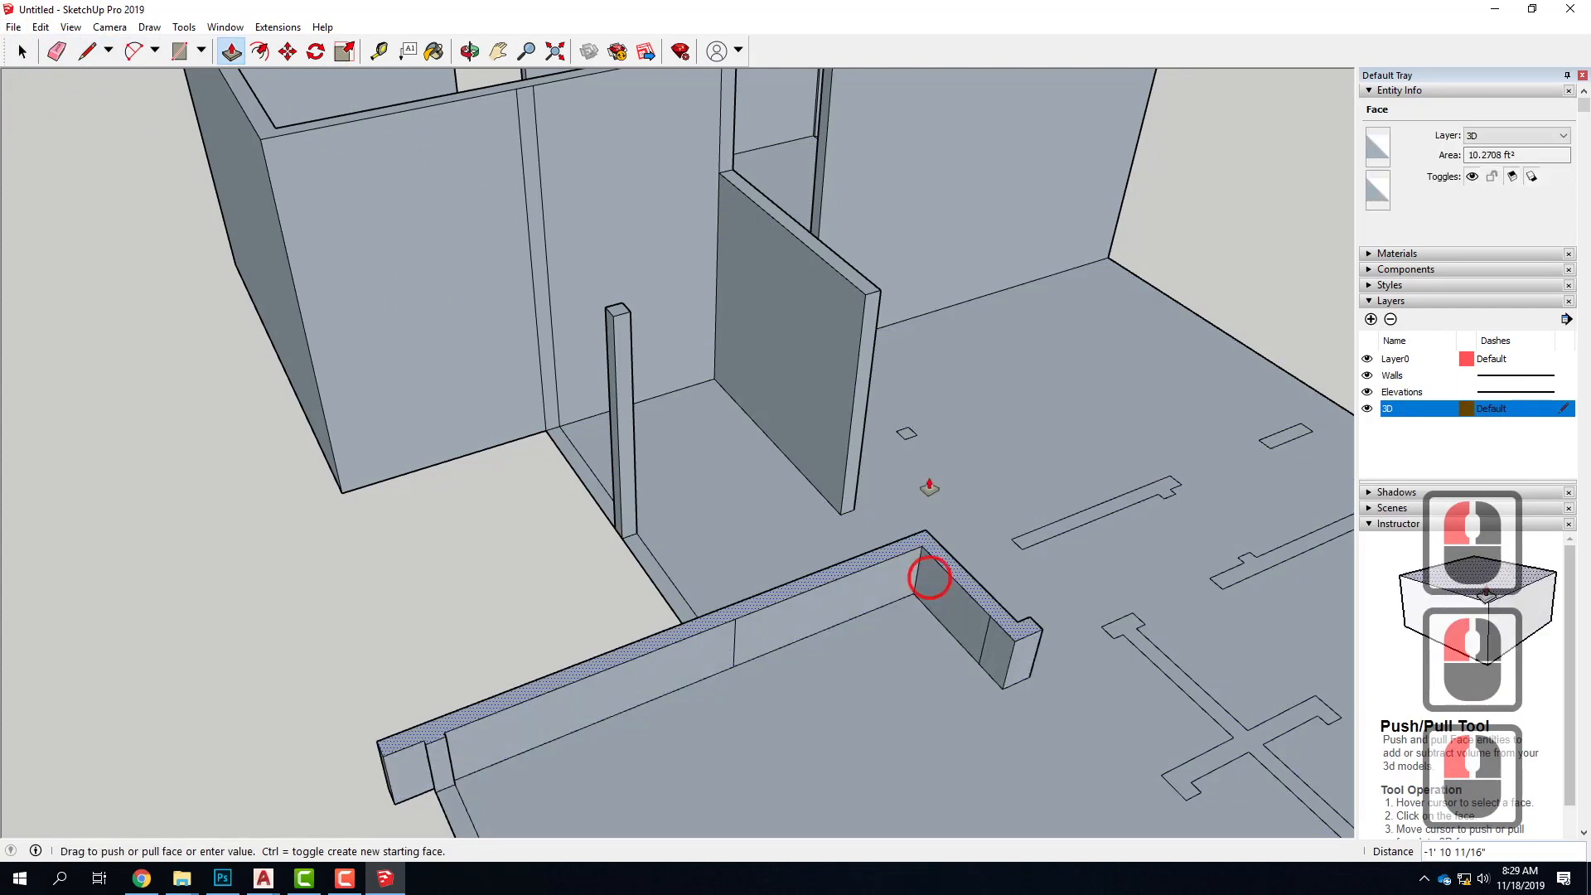
text(10)
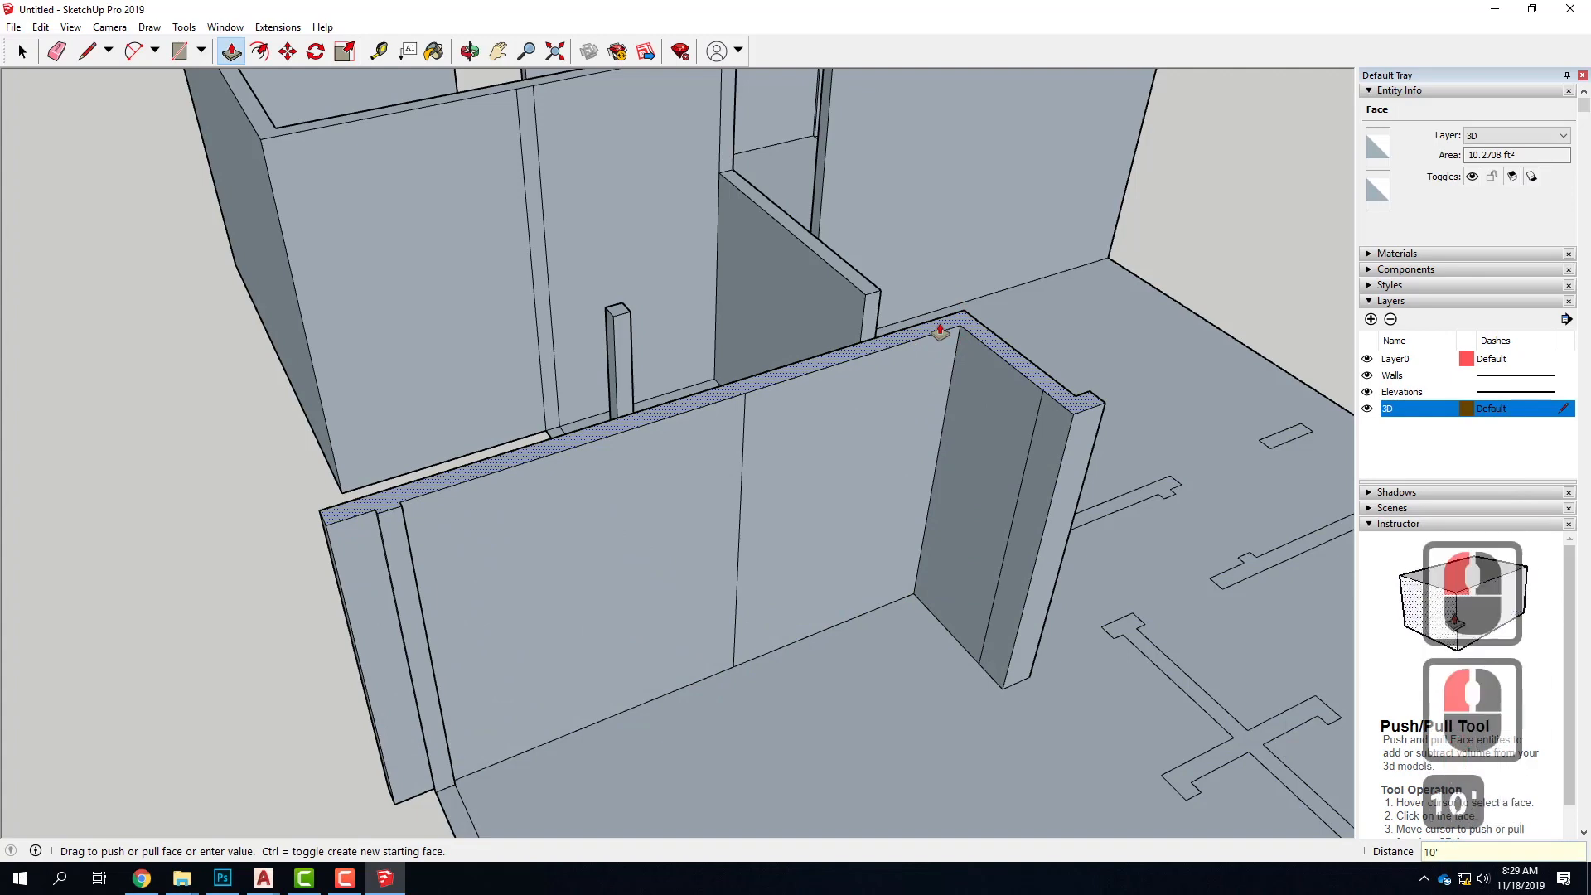
key(Return)
Pull up the long outer wall together with its cross-shaped interior partition to 10', level with the L-shaped wall
scroll(923, 326, down, 11)
middle_drag(584, 482, 565, 400)
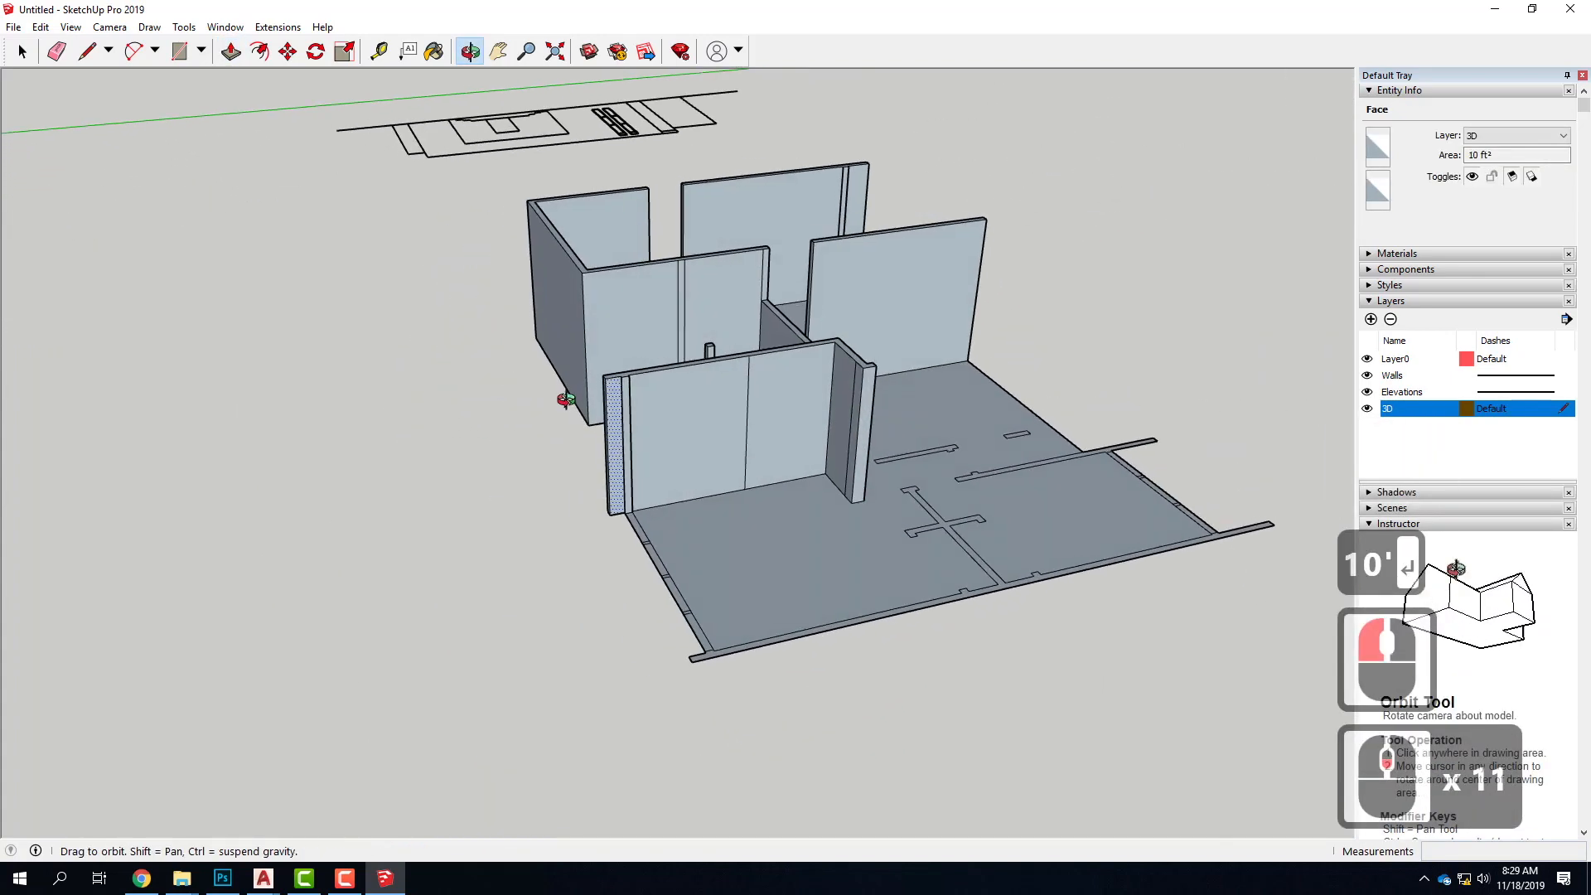
click(949, 534)
click(874, 373)
Pull up the remaining long wall parallel to the outer wall to 10', level with the cross-shaped partition
scroll(1111, 521, down, 5)
middle_drag(1111, 522, 609, 530)
scroll(609, 530, up, 4)
click(650, 527)
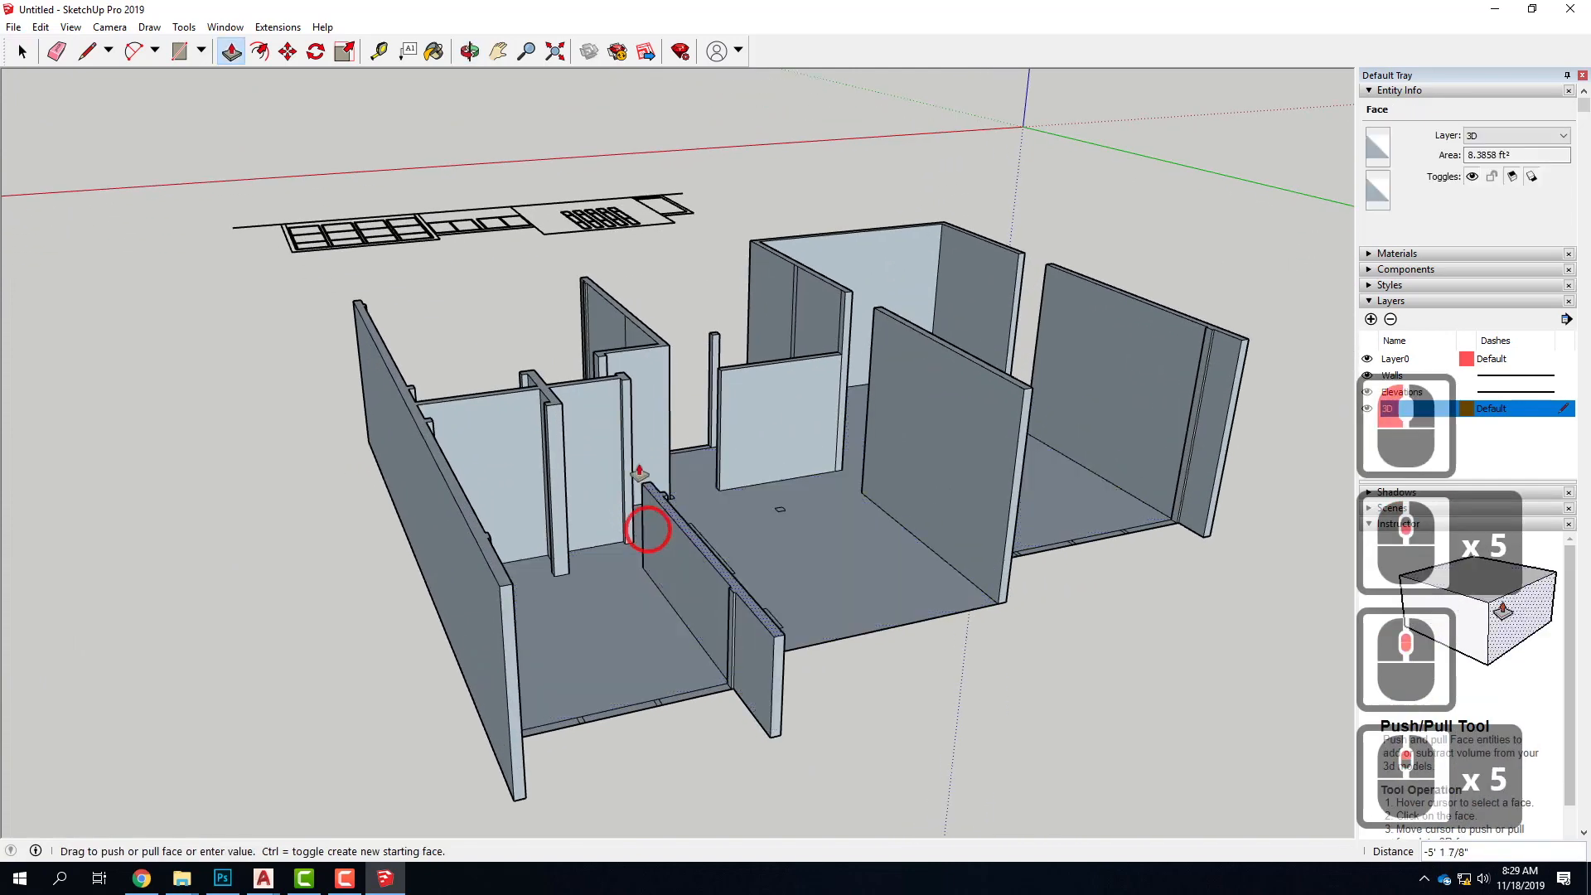
click(562, 406)
Pull up the freestanding notched interior wall and the small rectangular pier near it to a height of 10'
middle_drag(596, 589, 669, 570)
scroll(669, 570, up, 7)
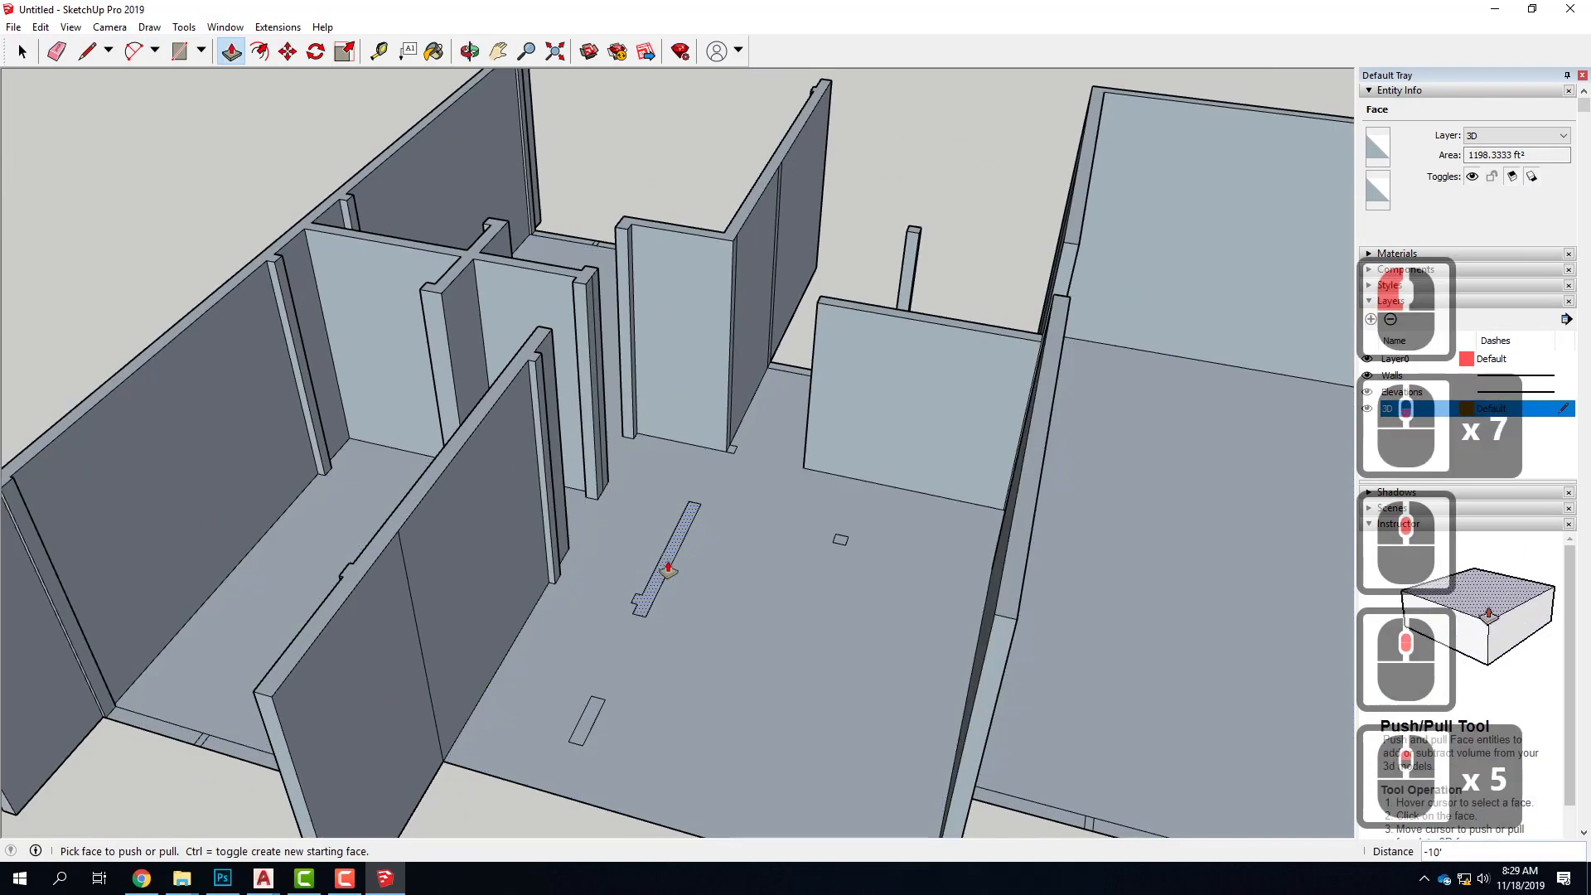
click(670, 563)
click(542, 353)
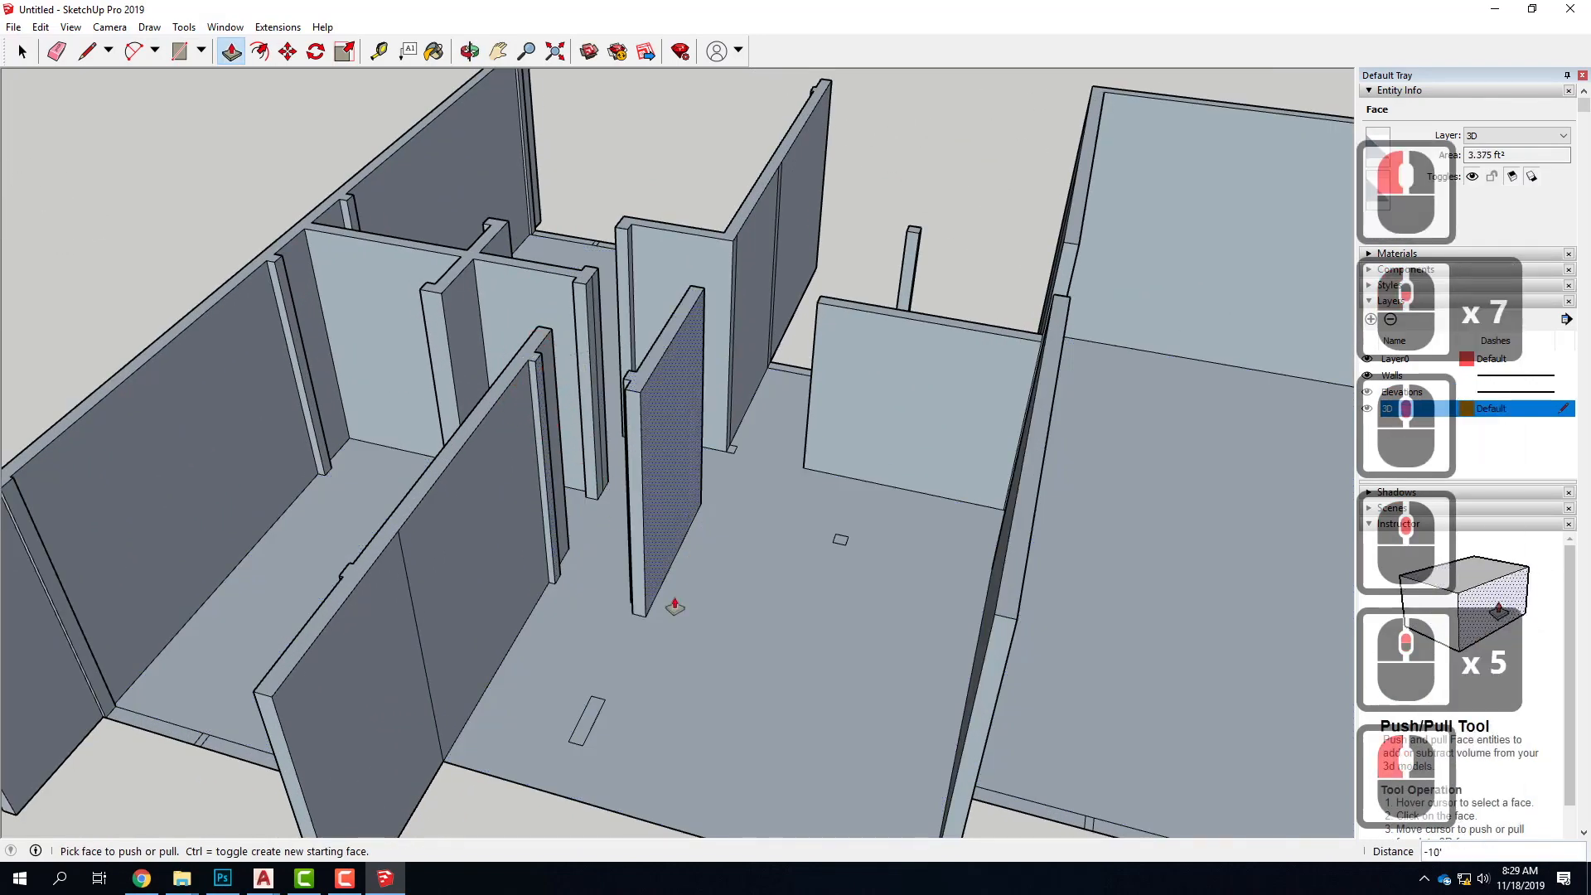
click(595, 711)
click(639, 426)
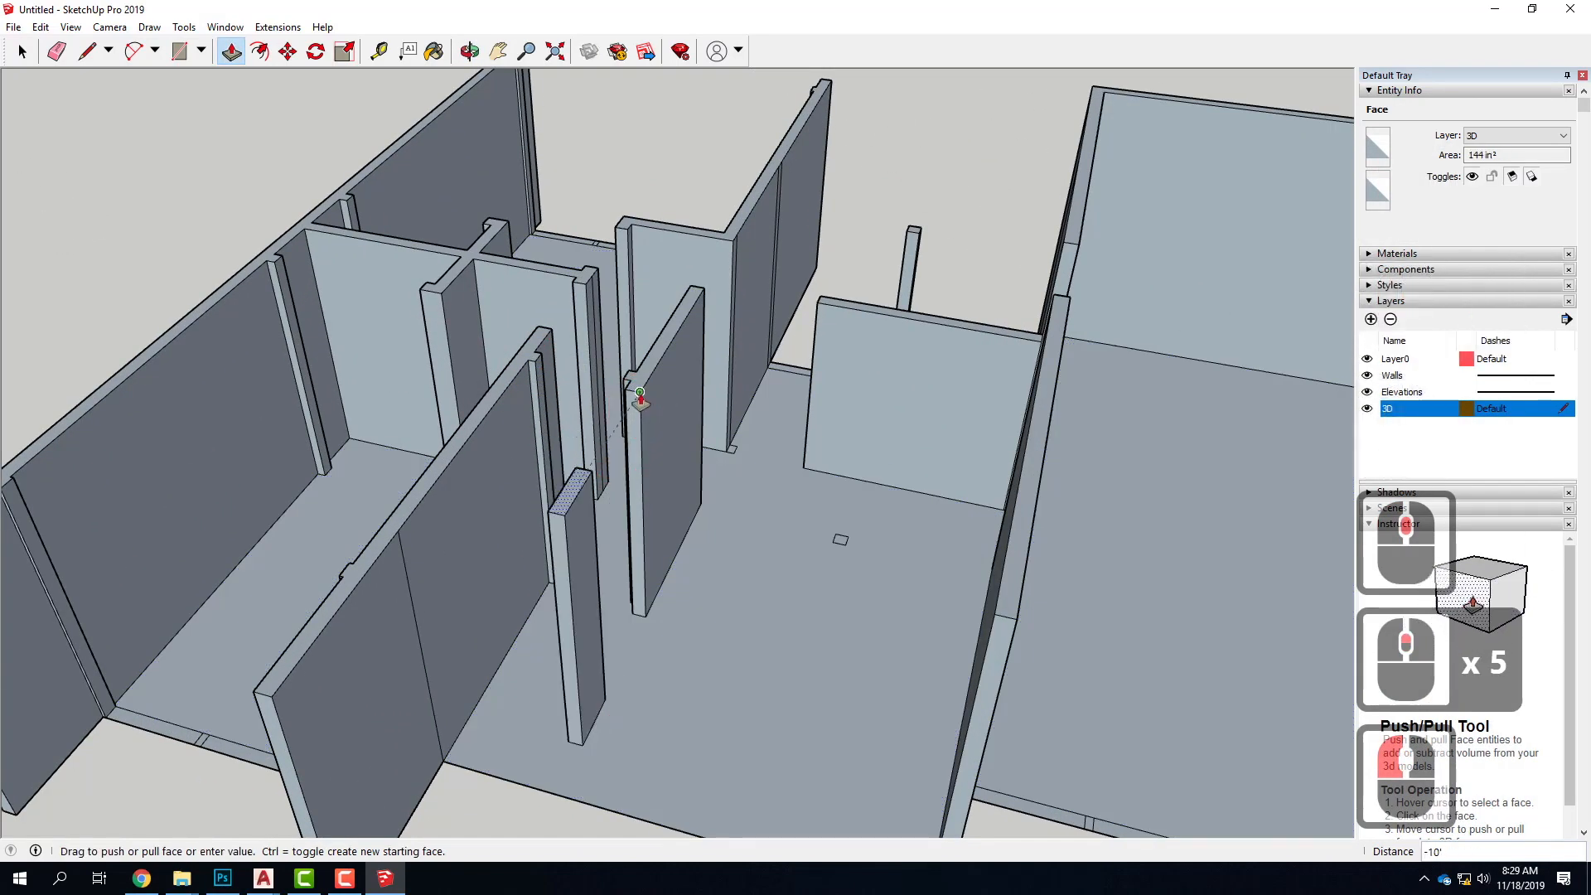
Pull up the small square column in the central room to 8', level with the short interior wall
click(844, 542)
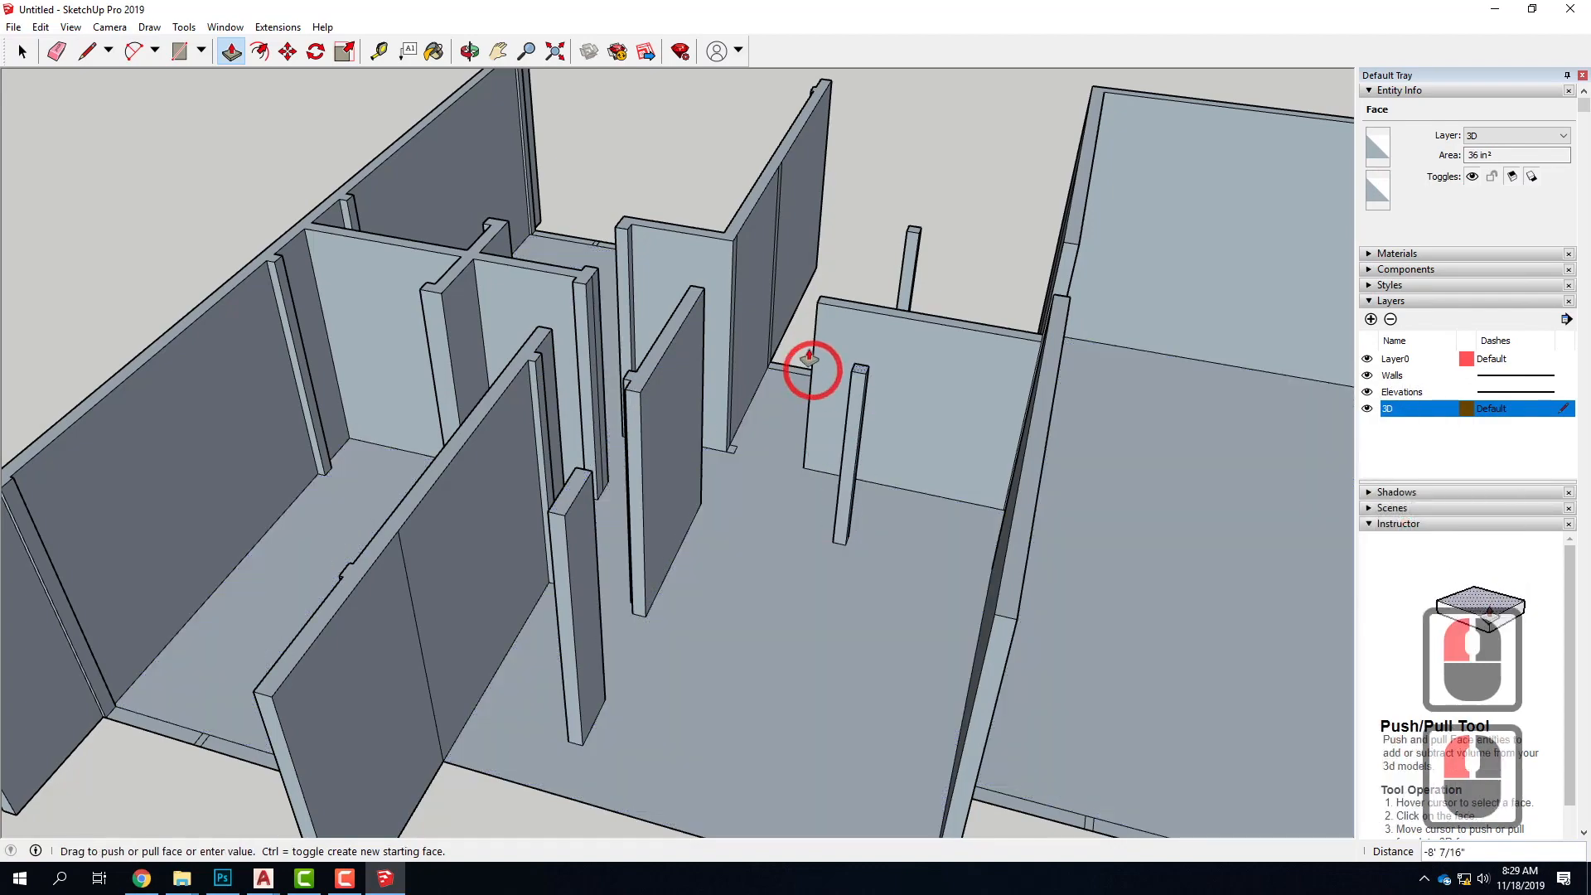
click(820, 312)
scroll(703, 472, down, 10)
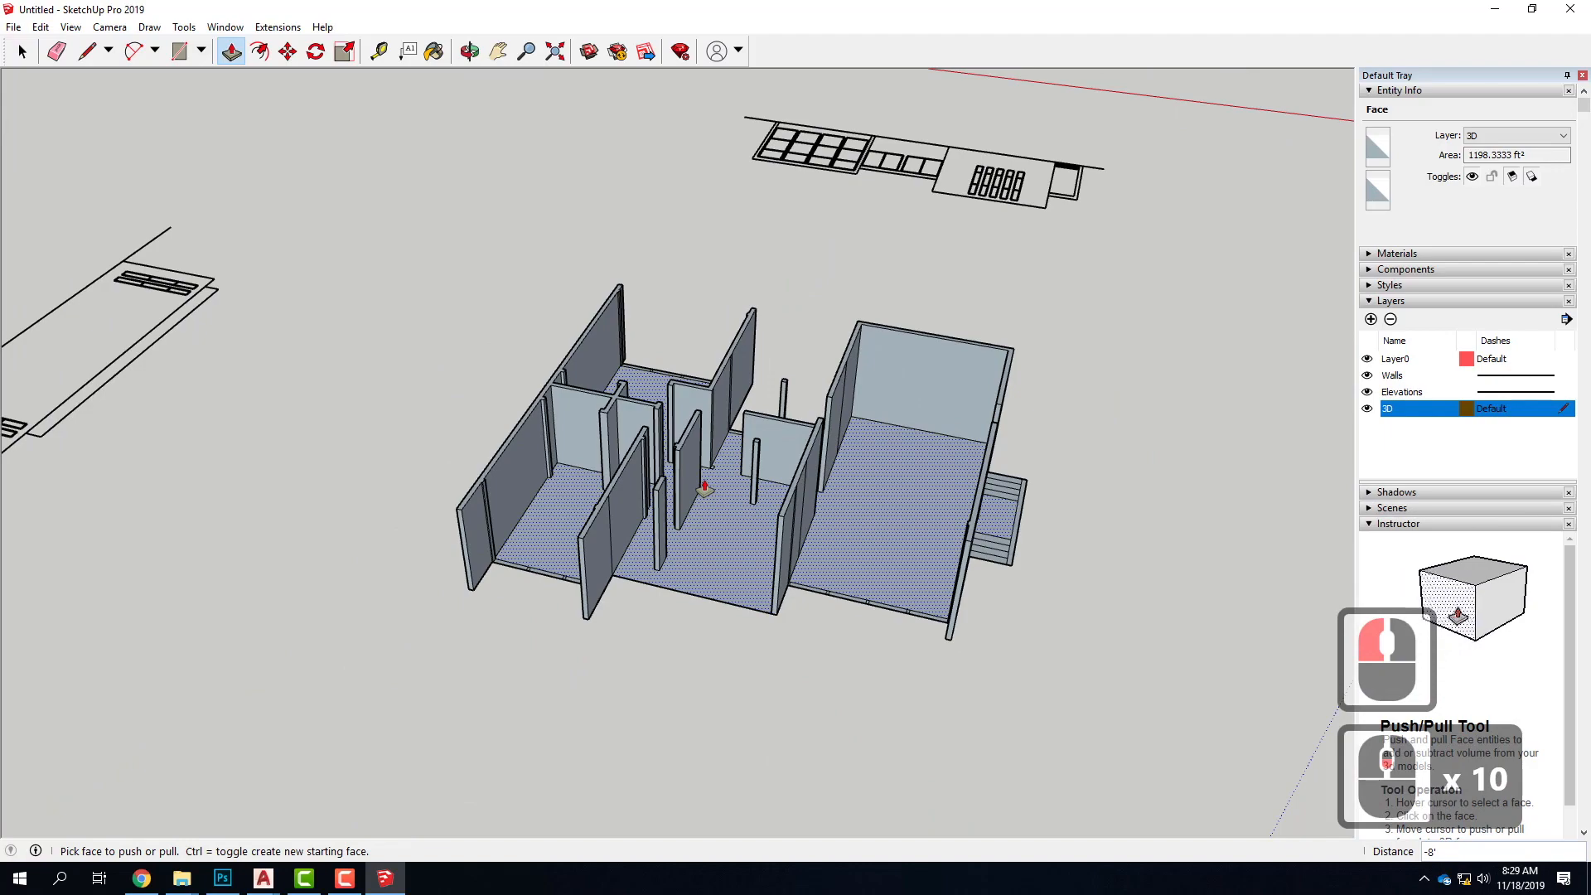
Examine the extruded walls and partitions from several angles, checking their heights and the remaining unextruded window segments
scroll(876, 517, down, 3)
middle_drag(1118, 539, 853, 634)
scroll(711, 566, up, 6)
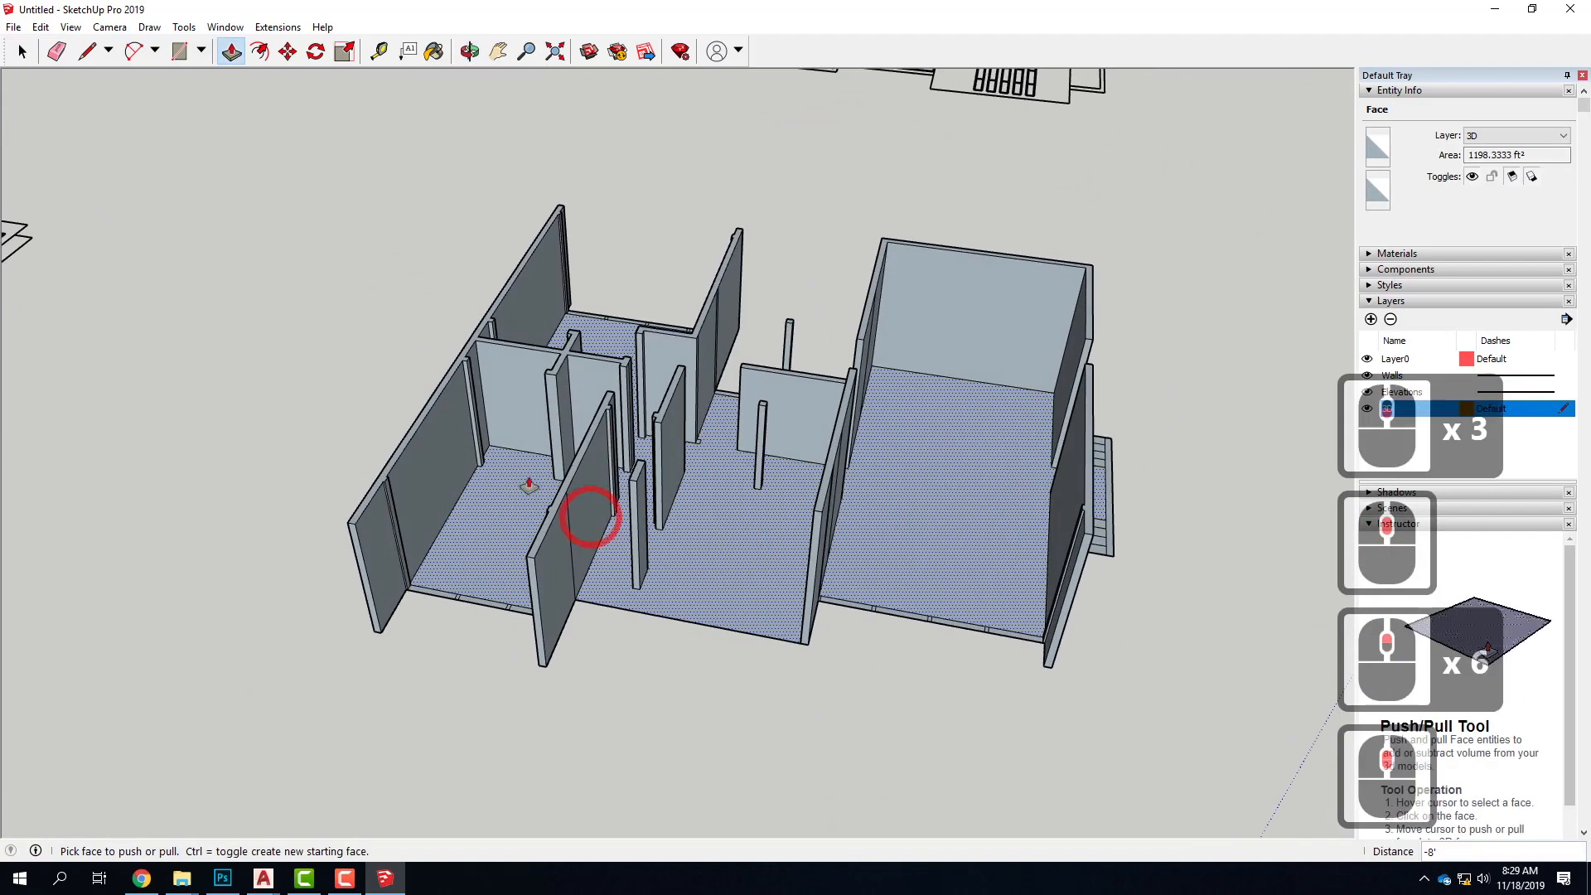
scroll(498, 498, up, 6)
mouse_move(489, 504)
middle_down()
mouse_move(911, 387)
mouse_move(952, 326)
mouse_move(465, 365)
mouse_move(625, 378)
mouse_move(671, 433)
mouse_move(604, 533)
mouse_move(483, 497)
middle_up()
key(p)
scroll(570, 481, down, 6)
scroll(570, 481, down, 2)
scroll(561, 494, up, 8)
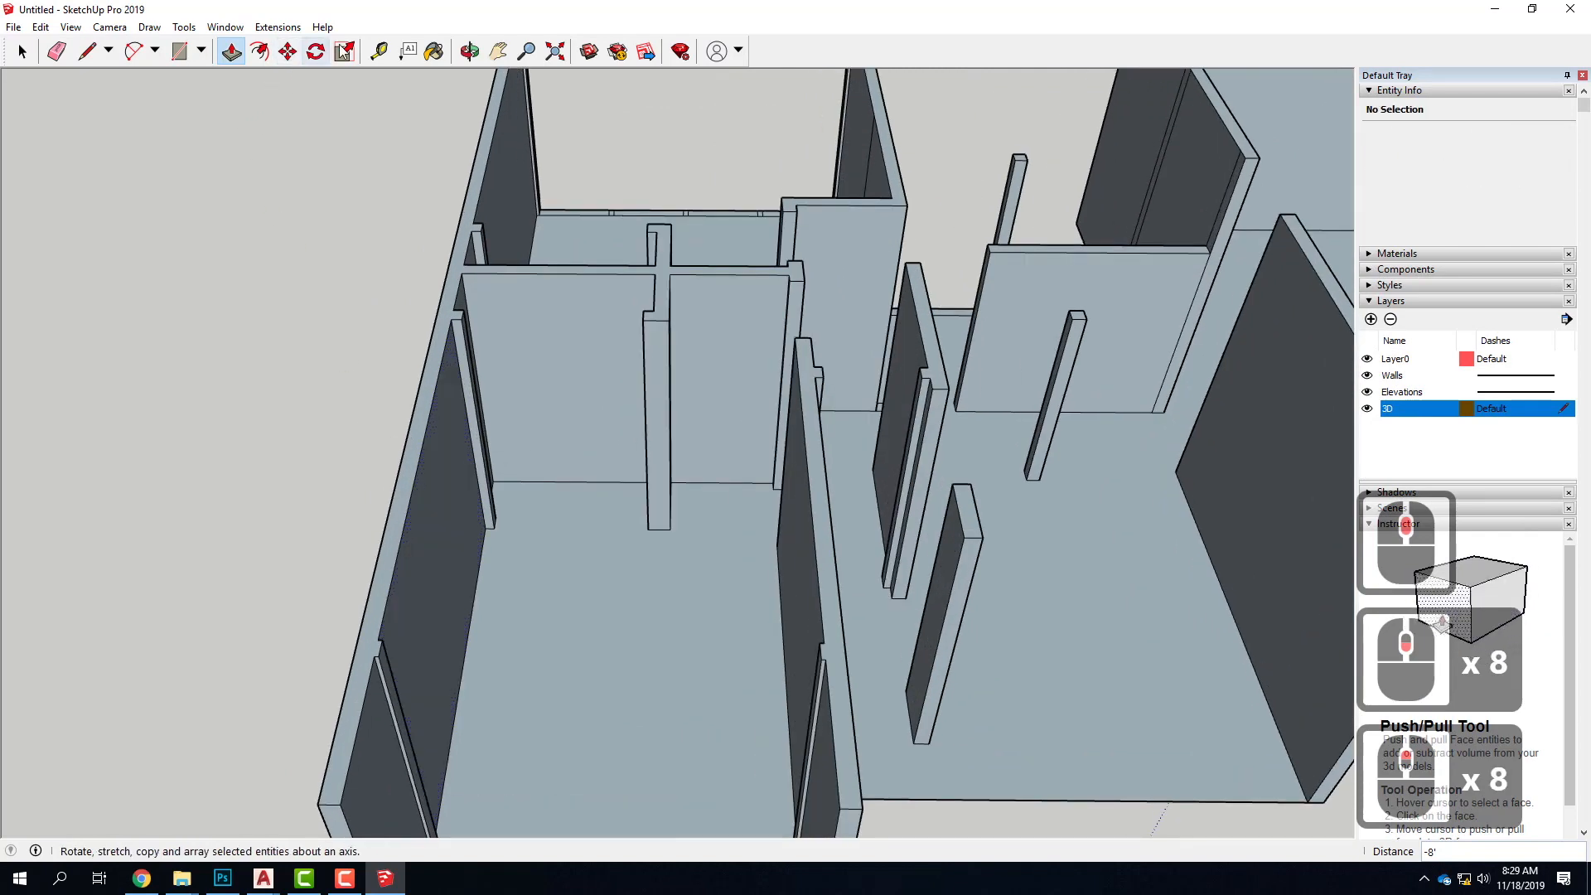
Draw a line across the open end of the large room, joining the top corners of its two long walls
scroll(309, 160, down, 5)
click(87, 56)
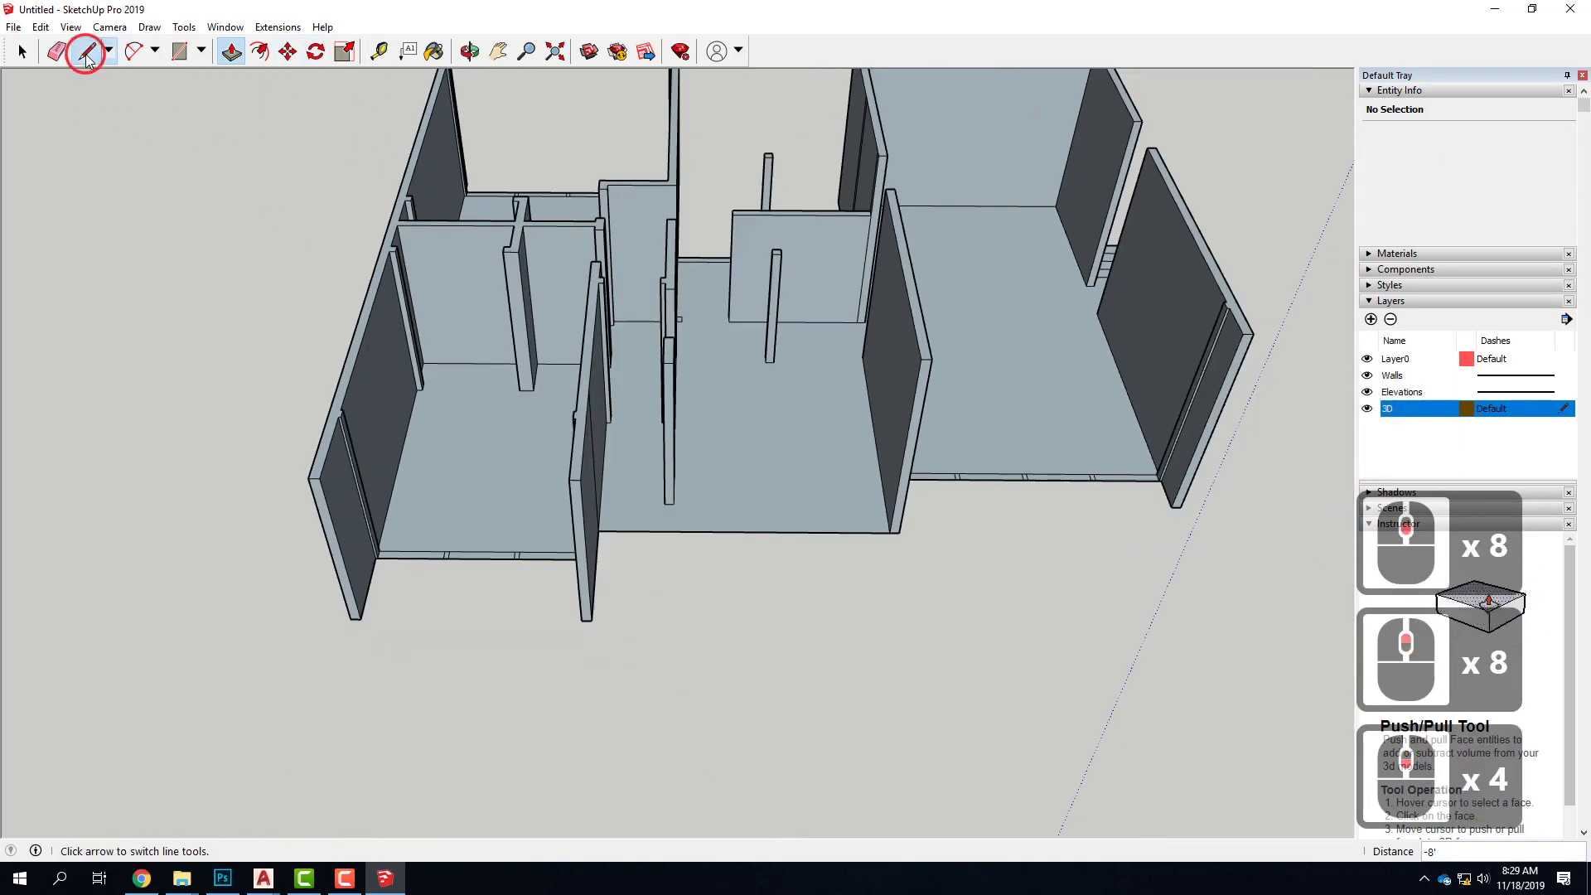
scroll(312, 497, down, 5)
middle_drag(312, 497, 586, 444)
scroll(879, 431, up, 5)
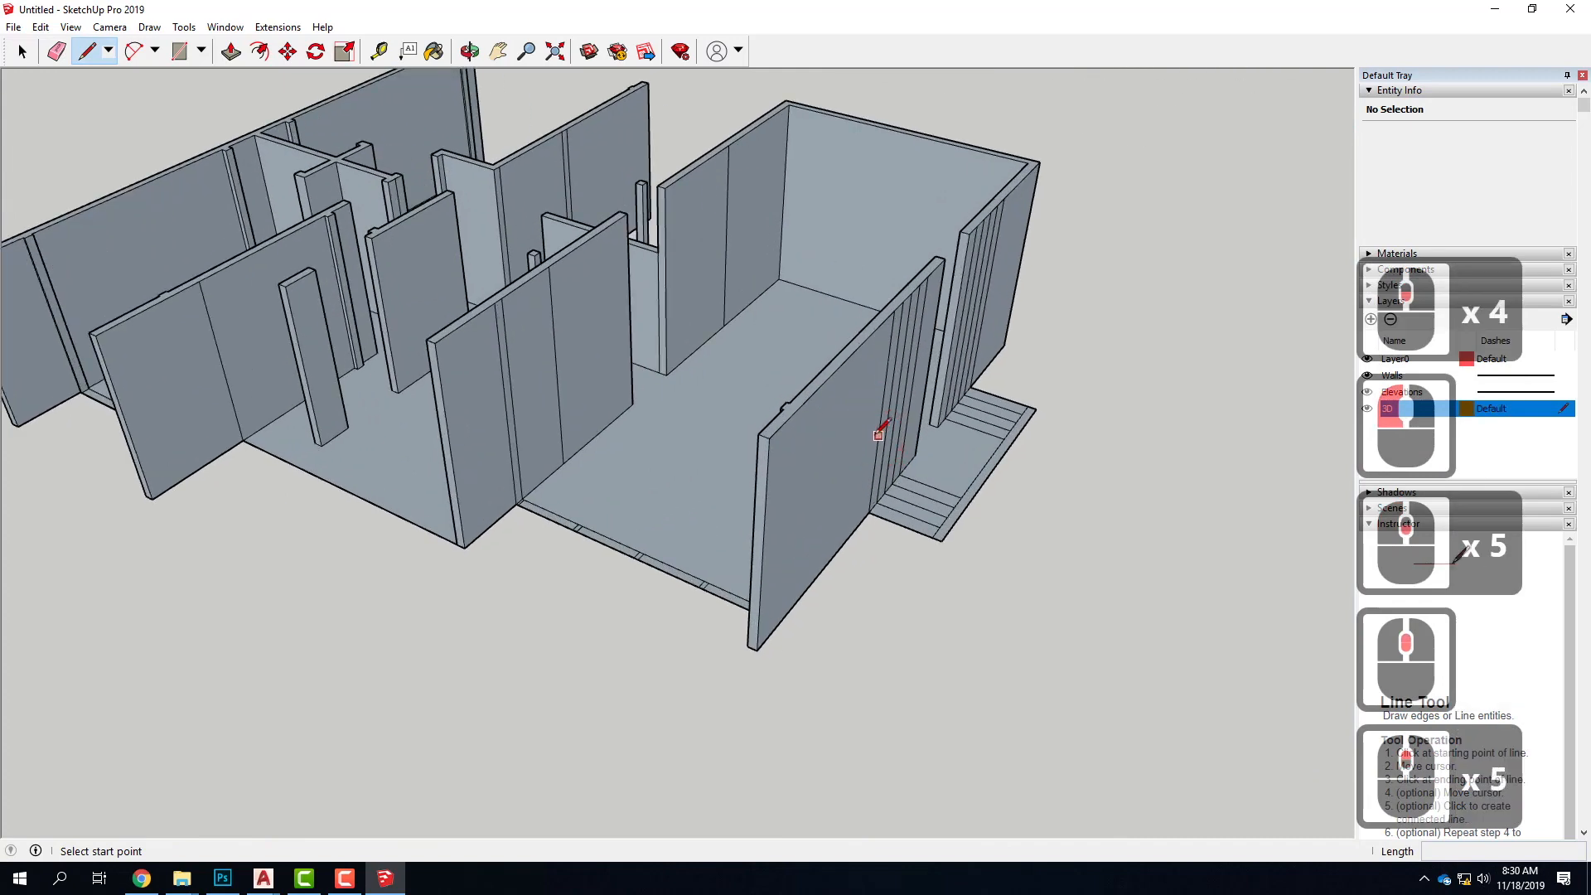
scroll(806, 417, up, 3)
middle_drag(507, 464, 748, 452)
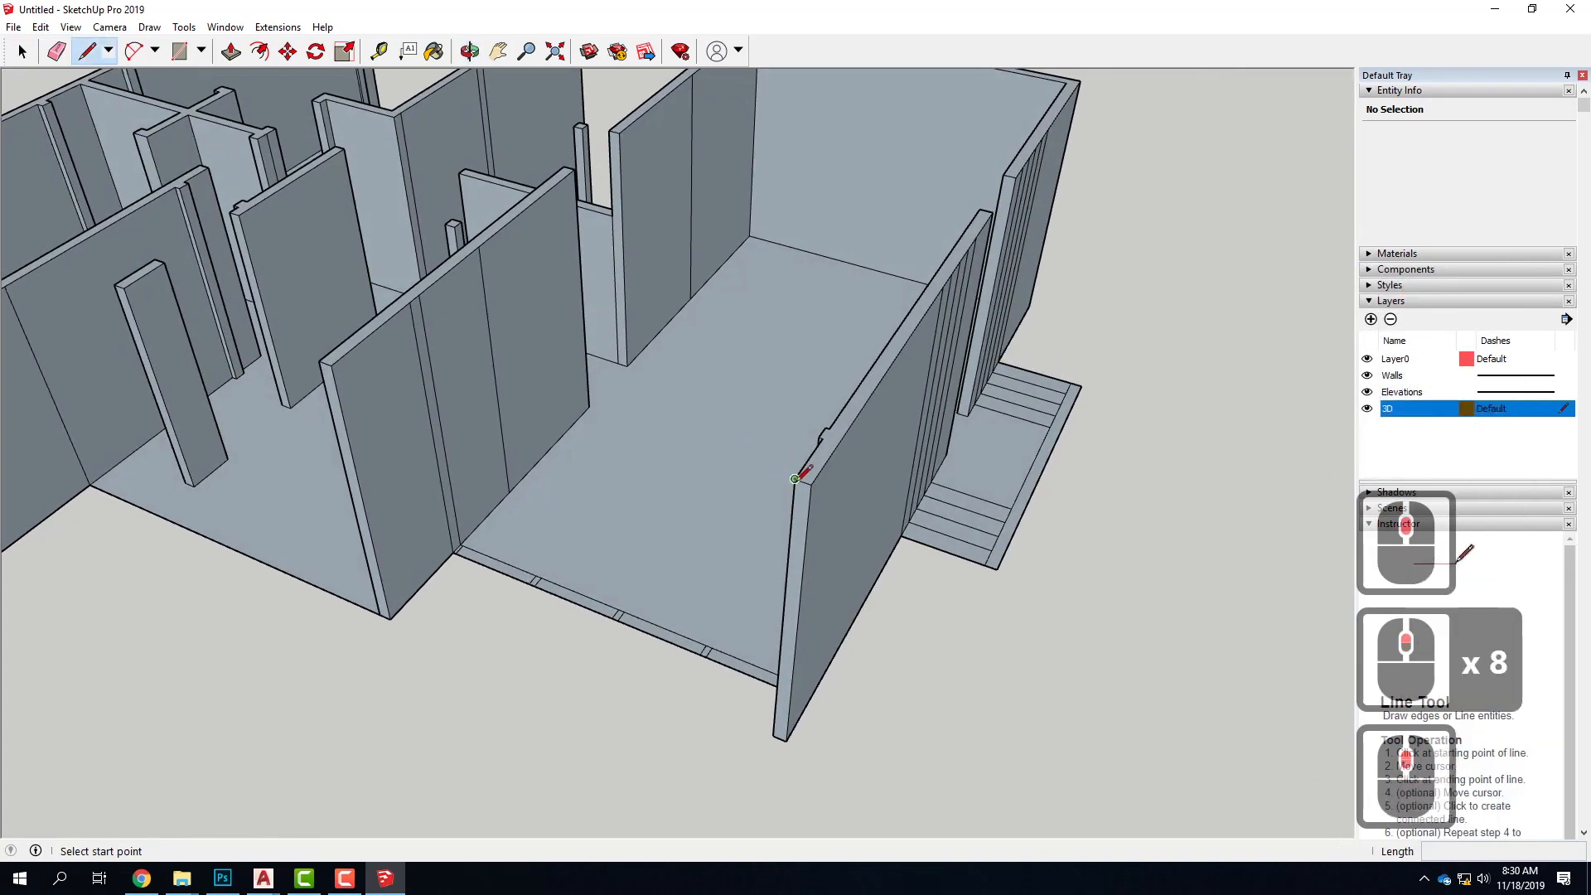
click(794, 478)
click(330, 365)
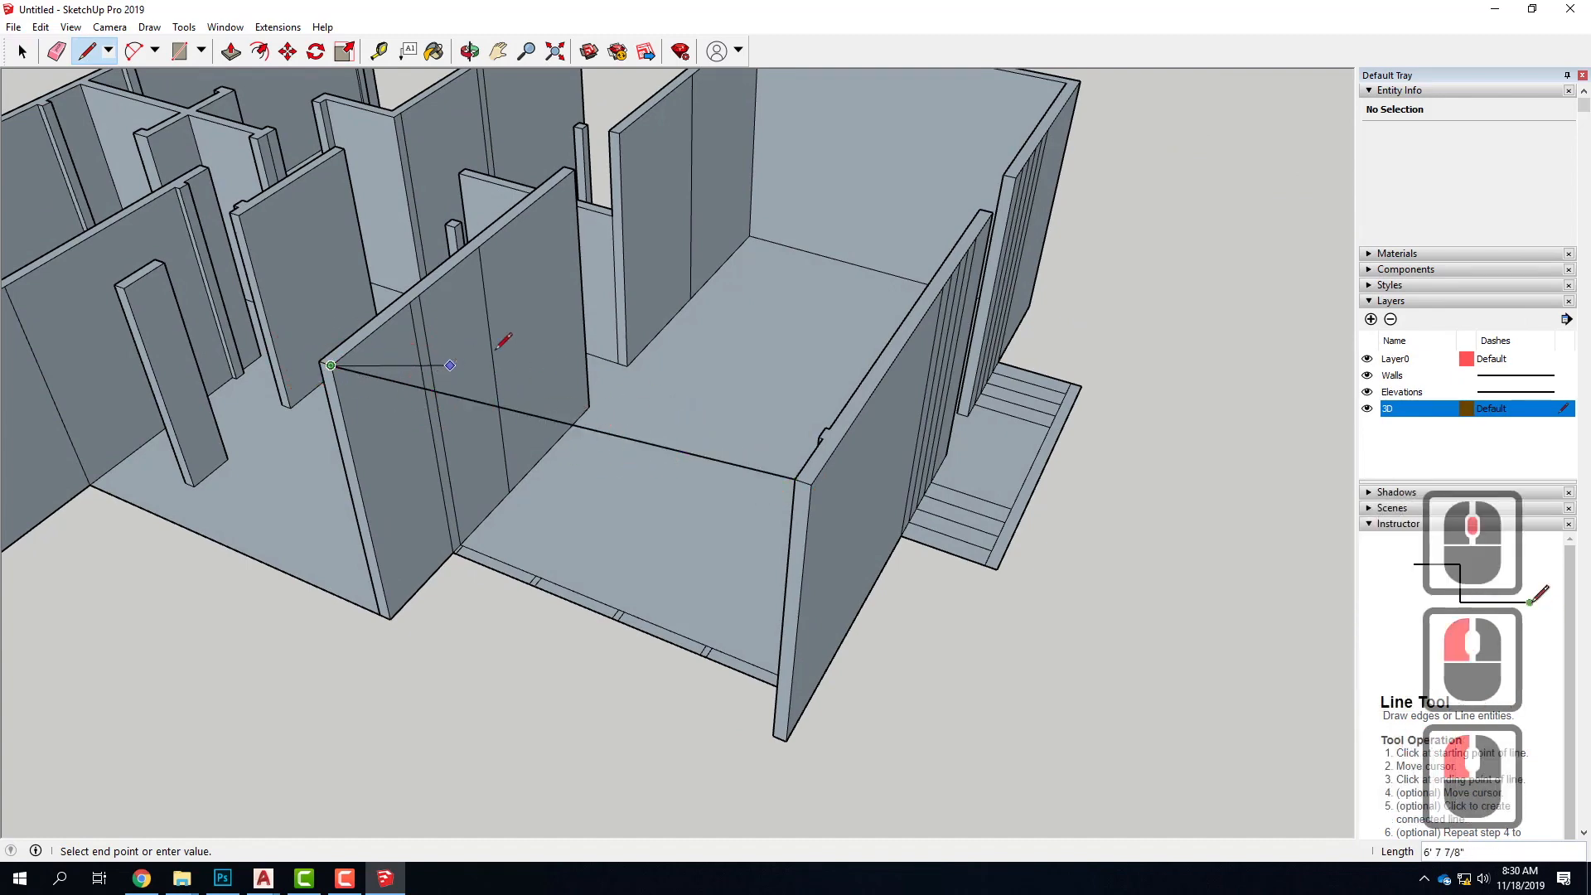
Bridge the doorway gaps with lines 31' 6" and 27' long along the long walls' inner top edges, closing the roof face
scroll(419, 397, down, 5)
scroll(593, 193, up, 6)
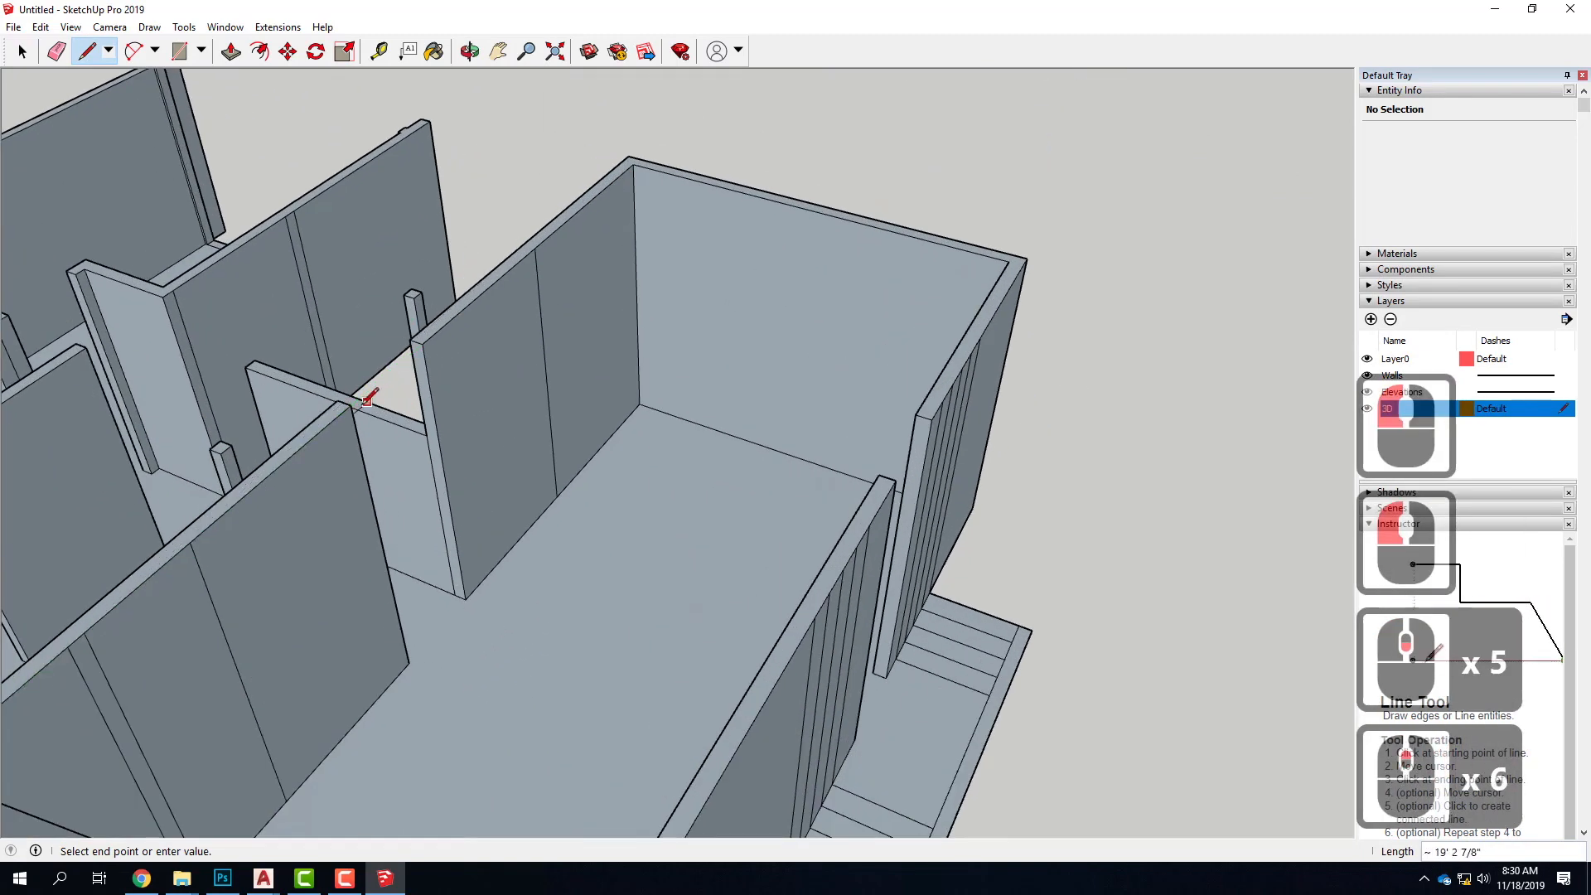
click(633, 165)
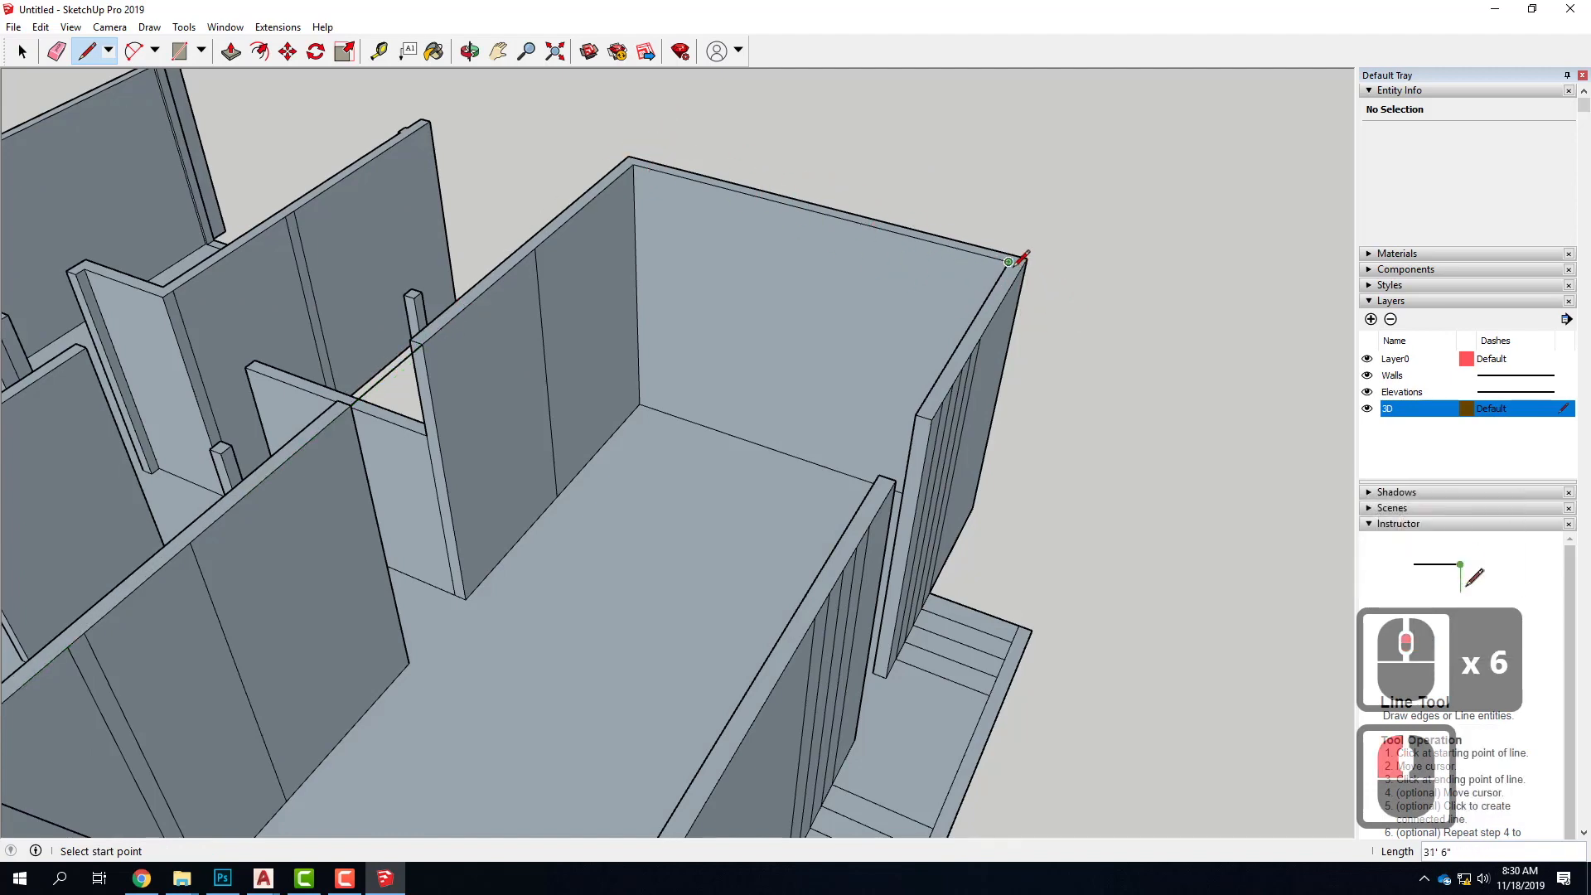
scroll(1010, 261, down, 4)
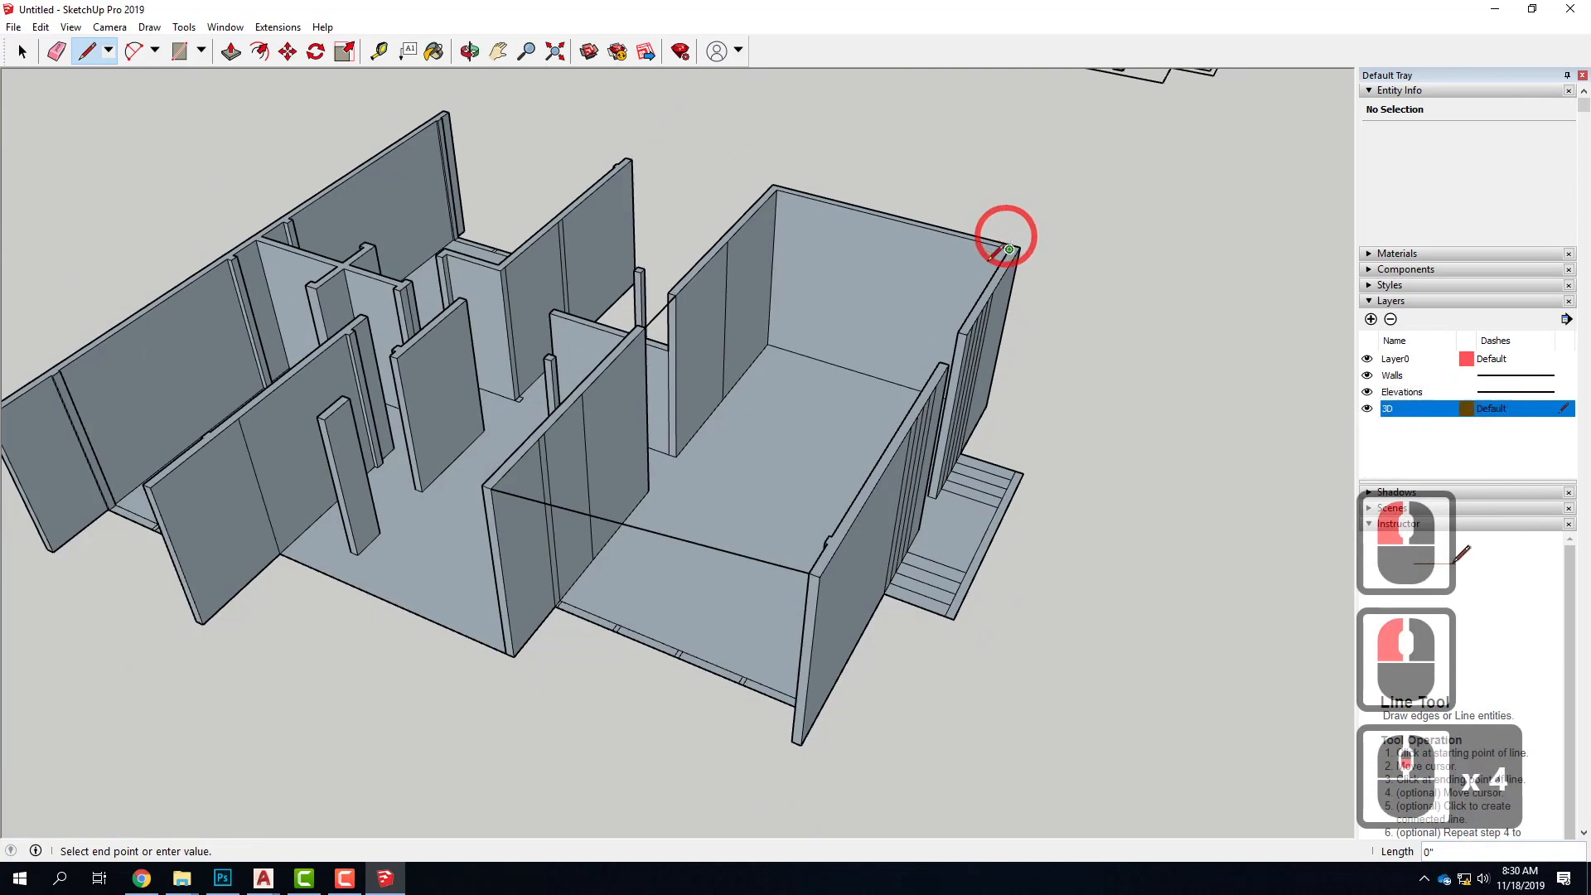
click(831, 536)
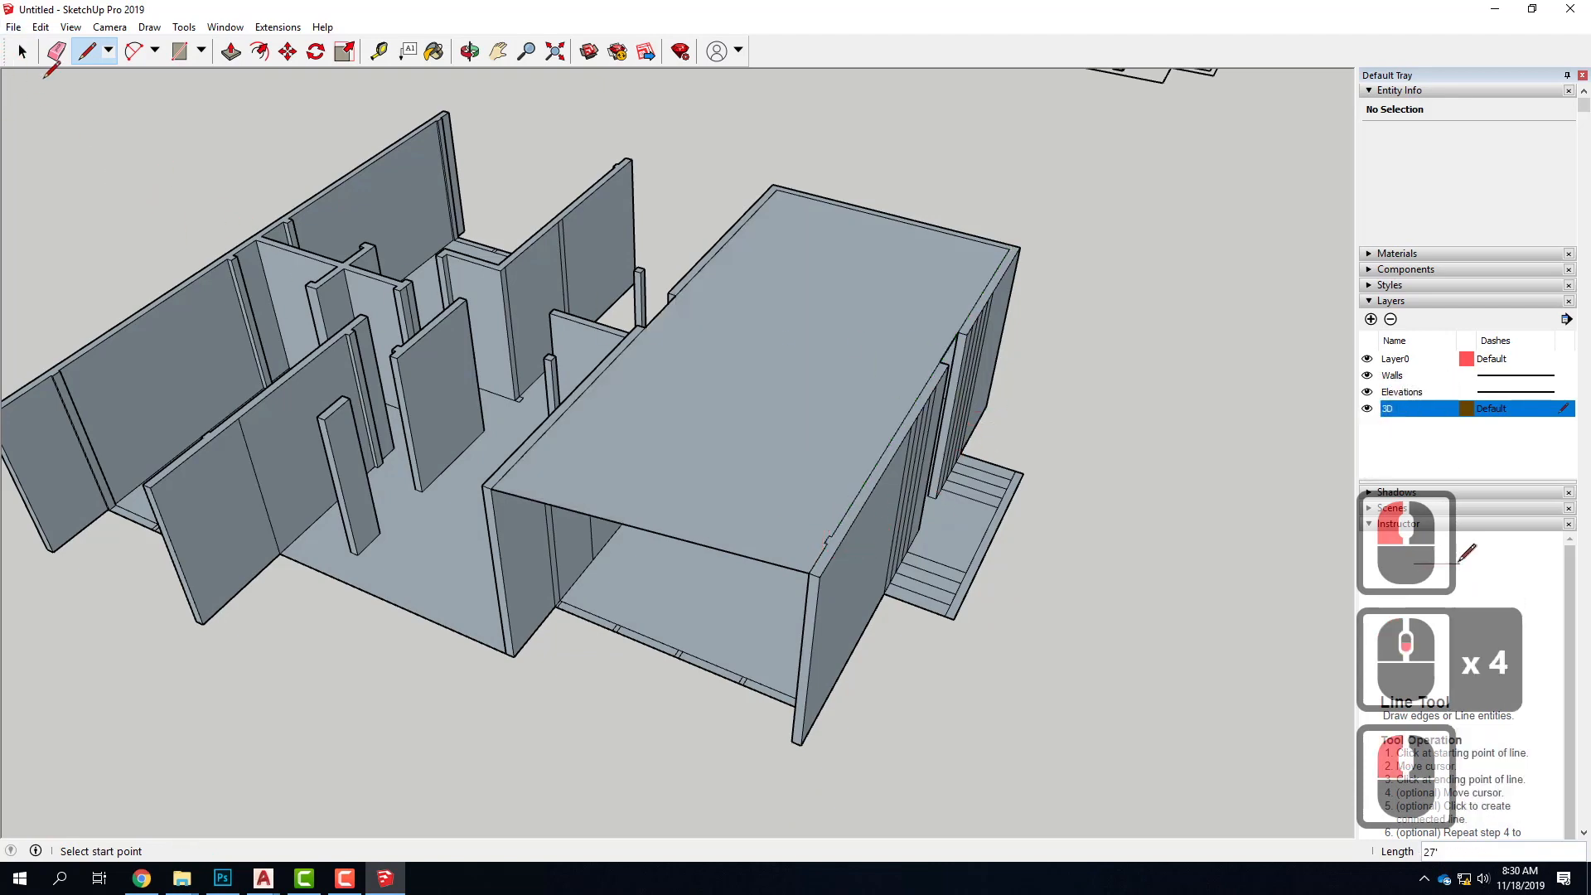
Draw a line across the entry doorway gap at the outer top edge of the wall beside the steps
click(25, 56)
scroll(980, 348, up, 5)
middle_drag(1126, 430, 591, 519)
scroll(590, 518, up, 1)
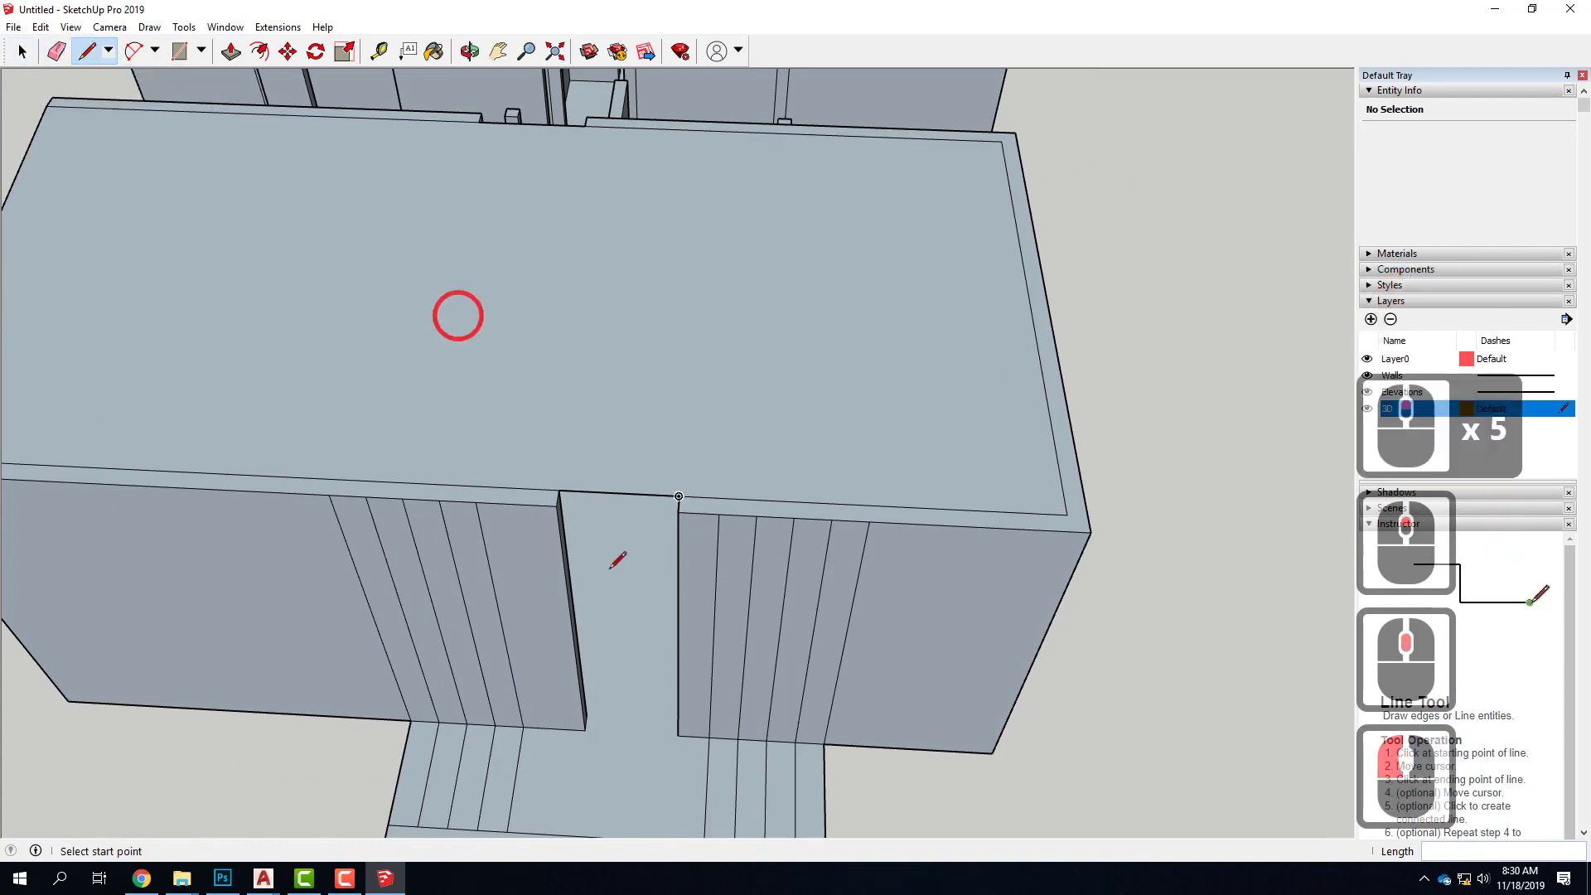
click(564, 520)
click(555, 504)
click(680, 509)
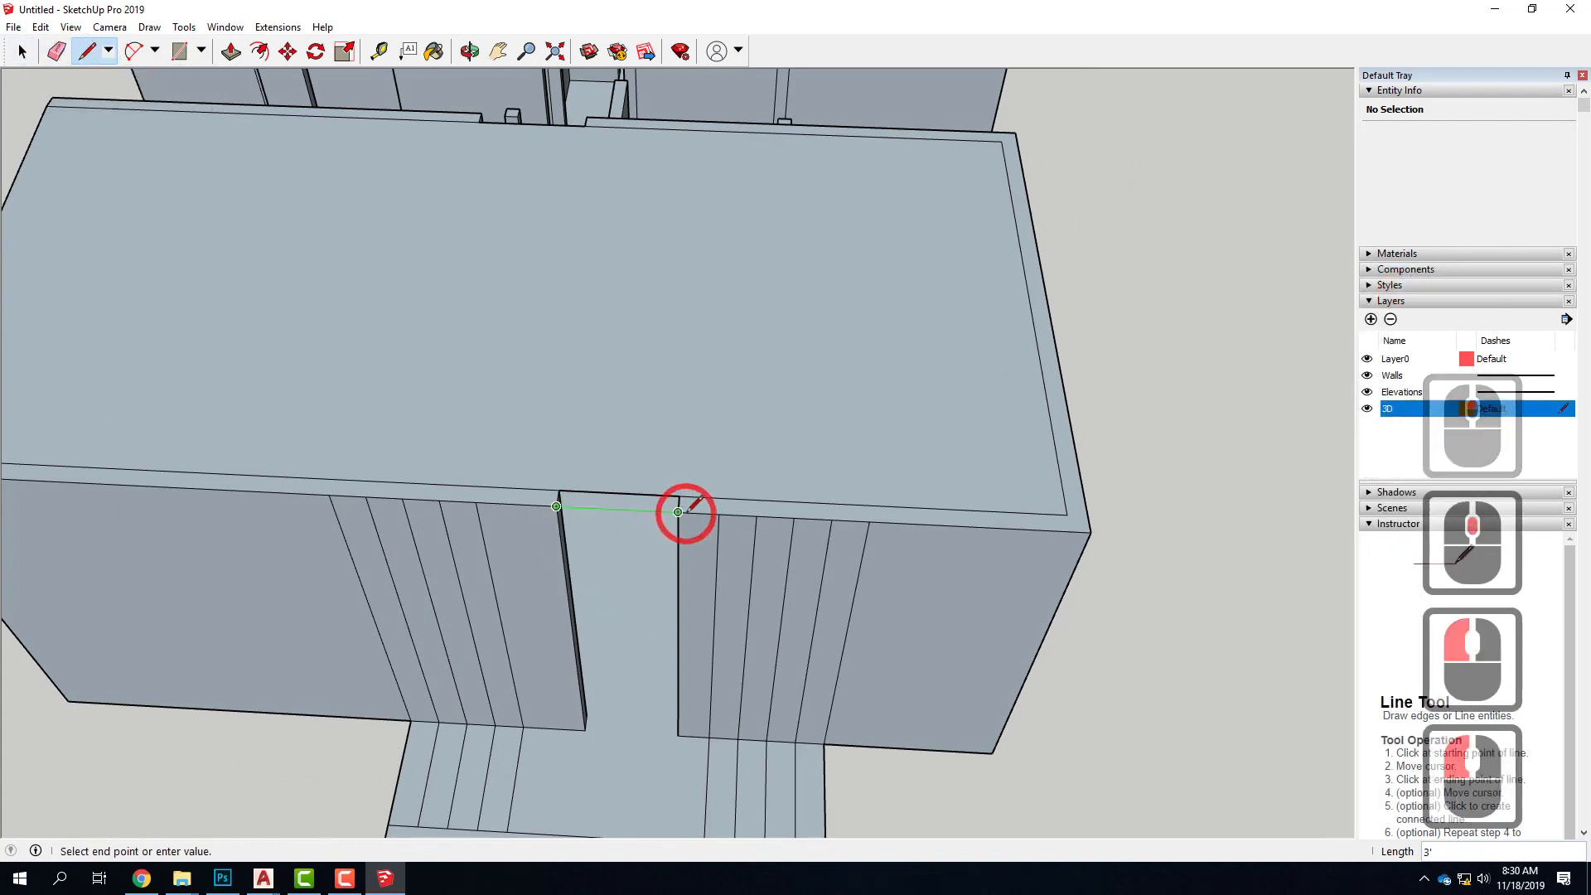
Draw a line across the doorway gap at the outer top edge of the opposite long wall
middle_drag(870, 324, 240, 321)
scroll(1049, 296, up, 3)
scroll(1049, 296, up, 1)
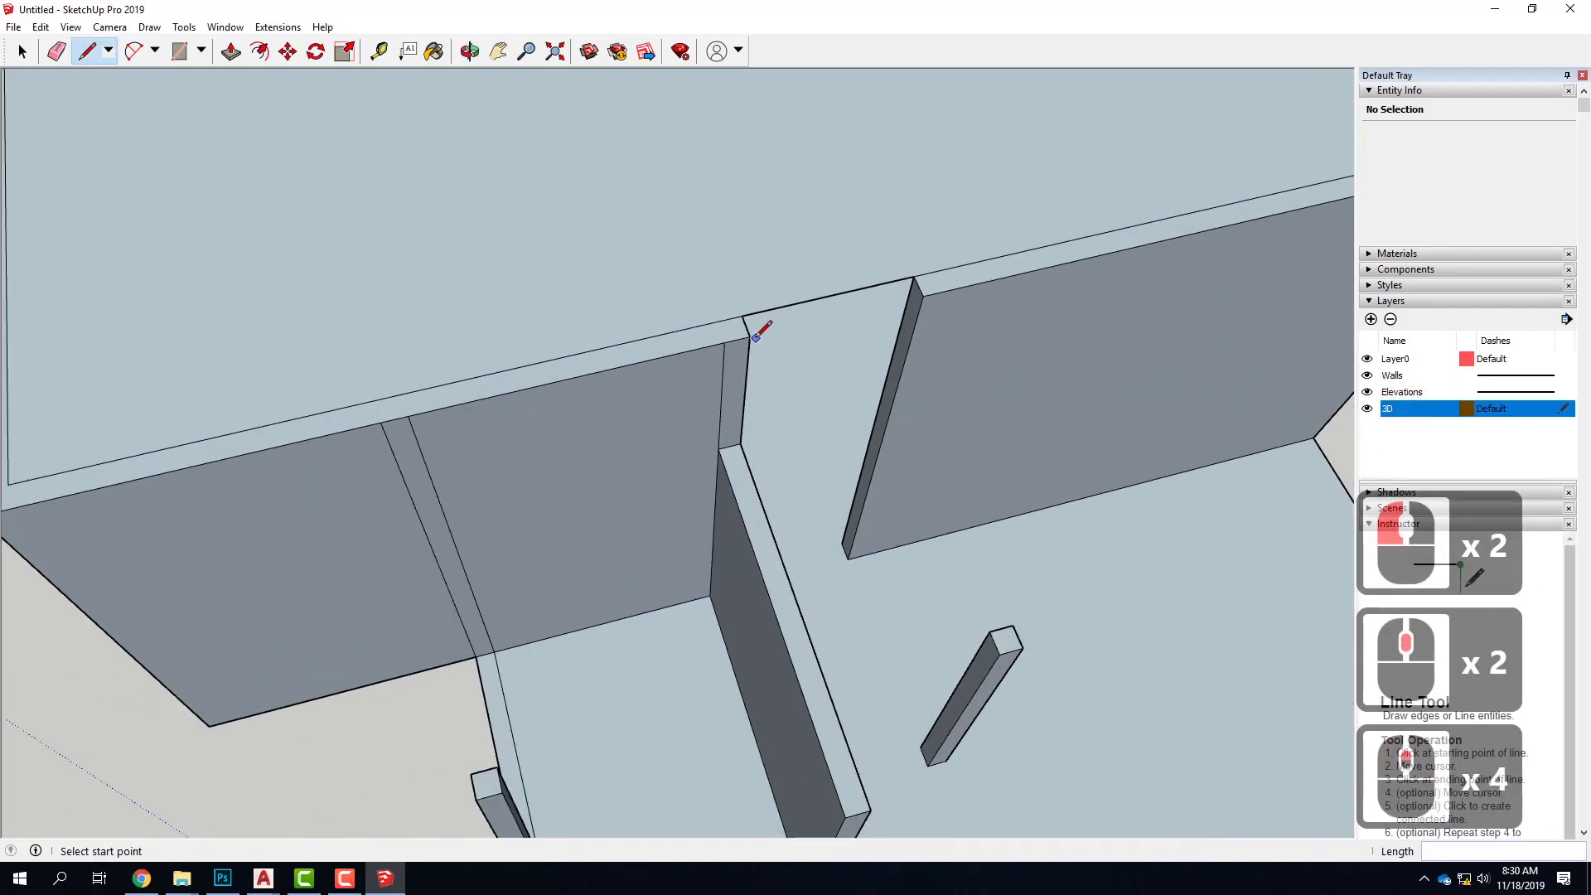
click(750, 336)
click(919, 286)
Push the strip above the entry doorway by the steps down 4' to form the wall over the door
mouse_move(898, 401)
middle_down()
mouse_move(785, 425)
mouse_move(1190, 342)
middle_up()
middle_drag(402, 346, 1051, 213)
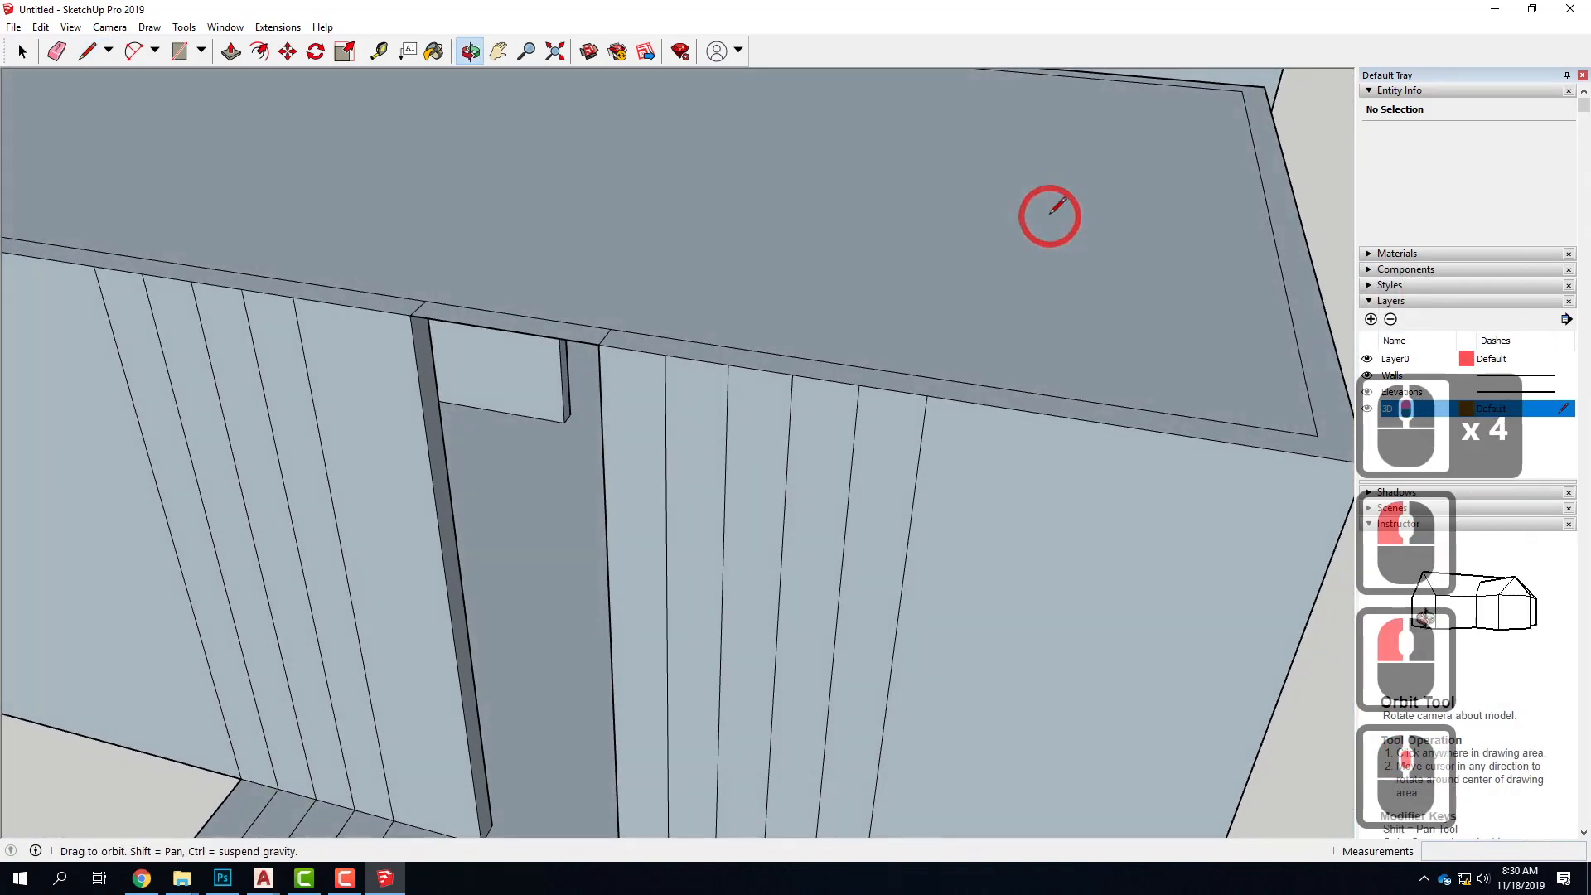
scroll(681, 276, down, 5)
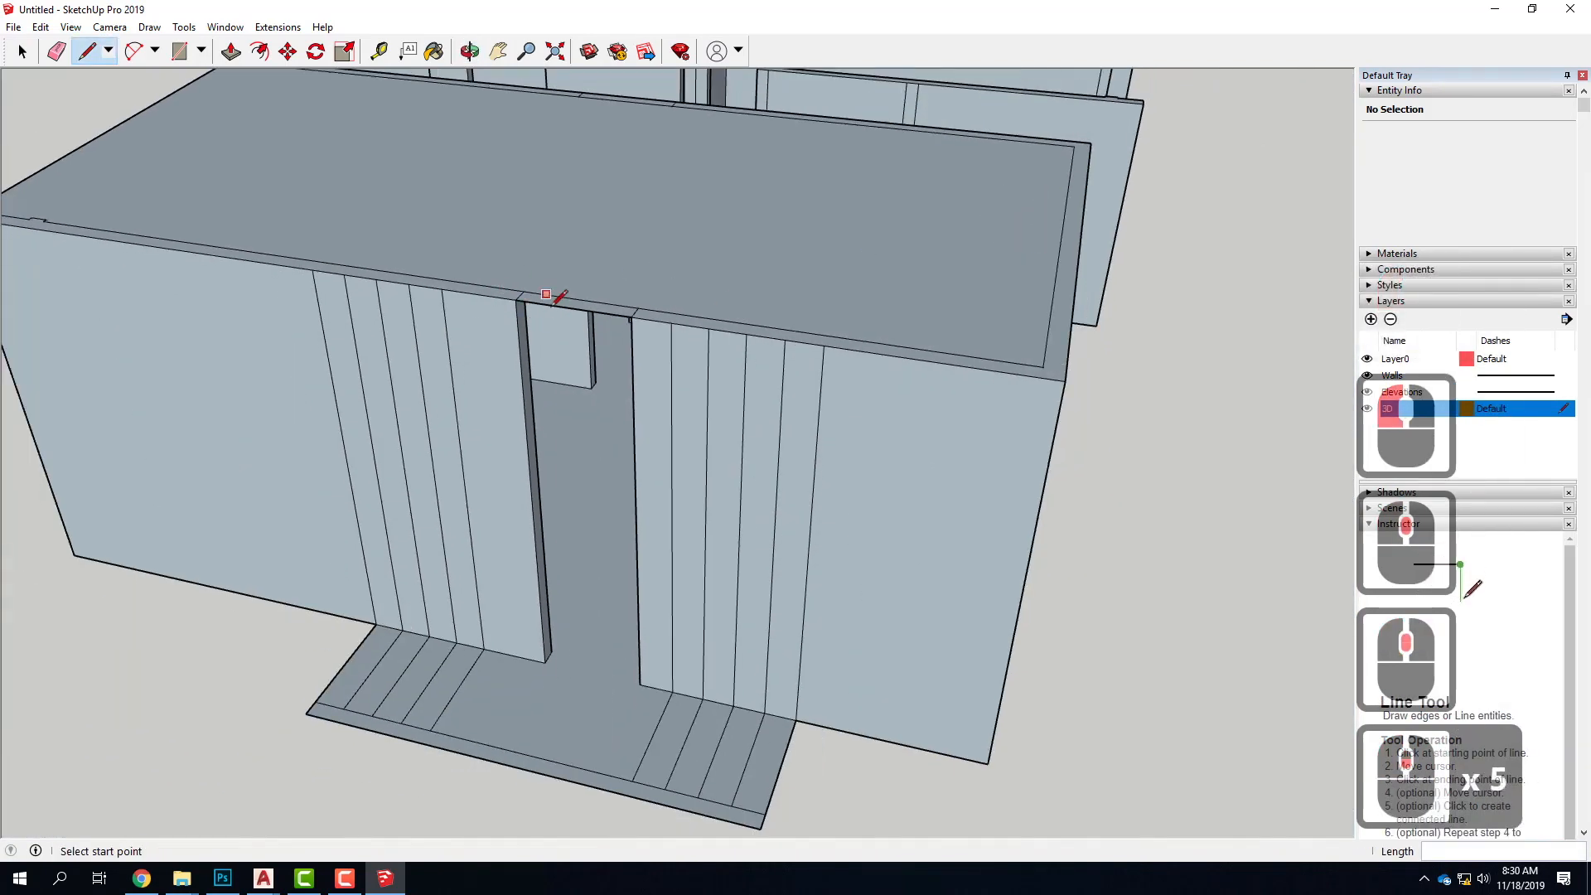
click(230, 51)
click(557, 302)
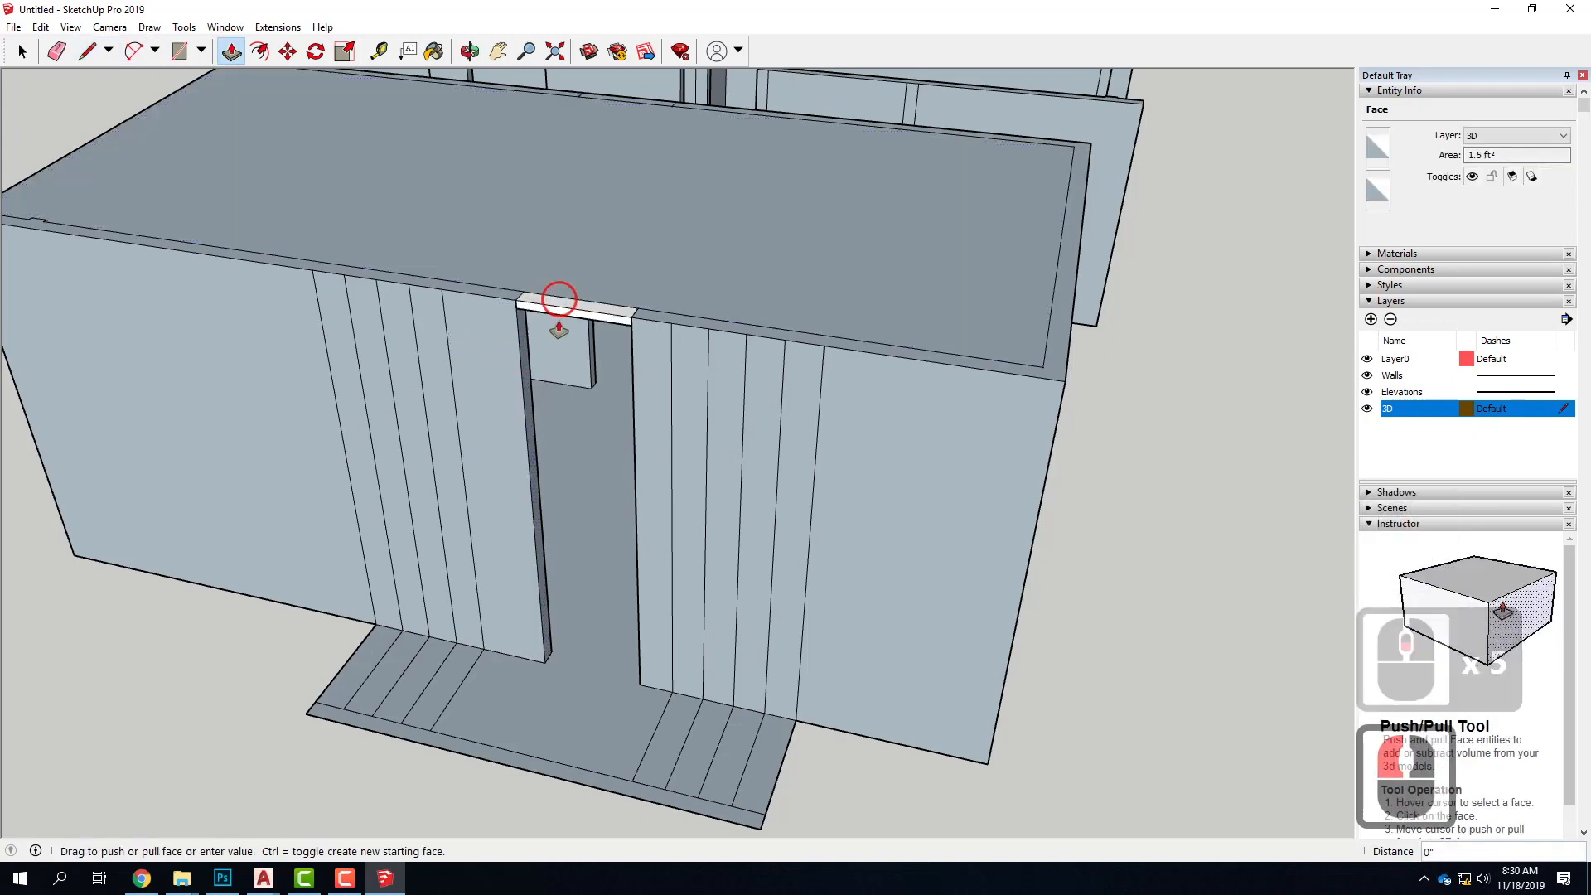
click(556, 383)
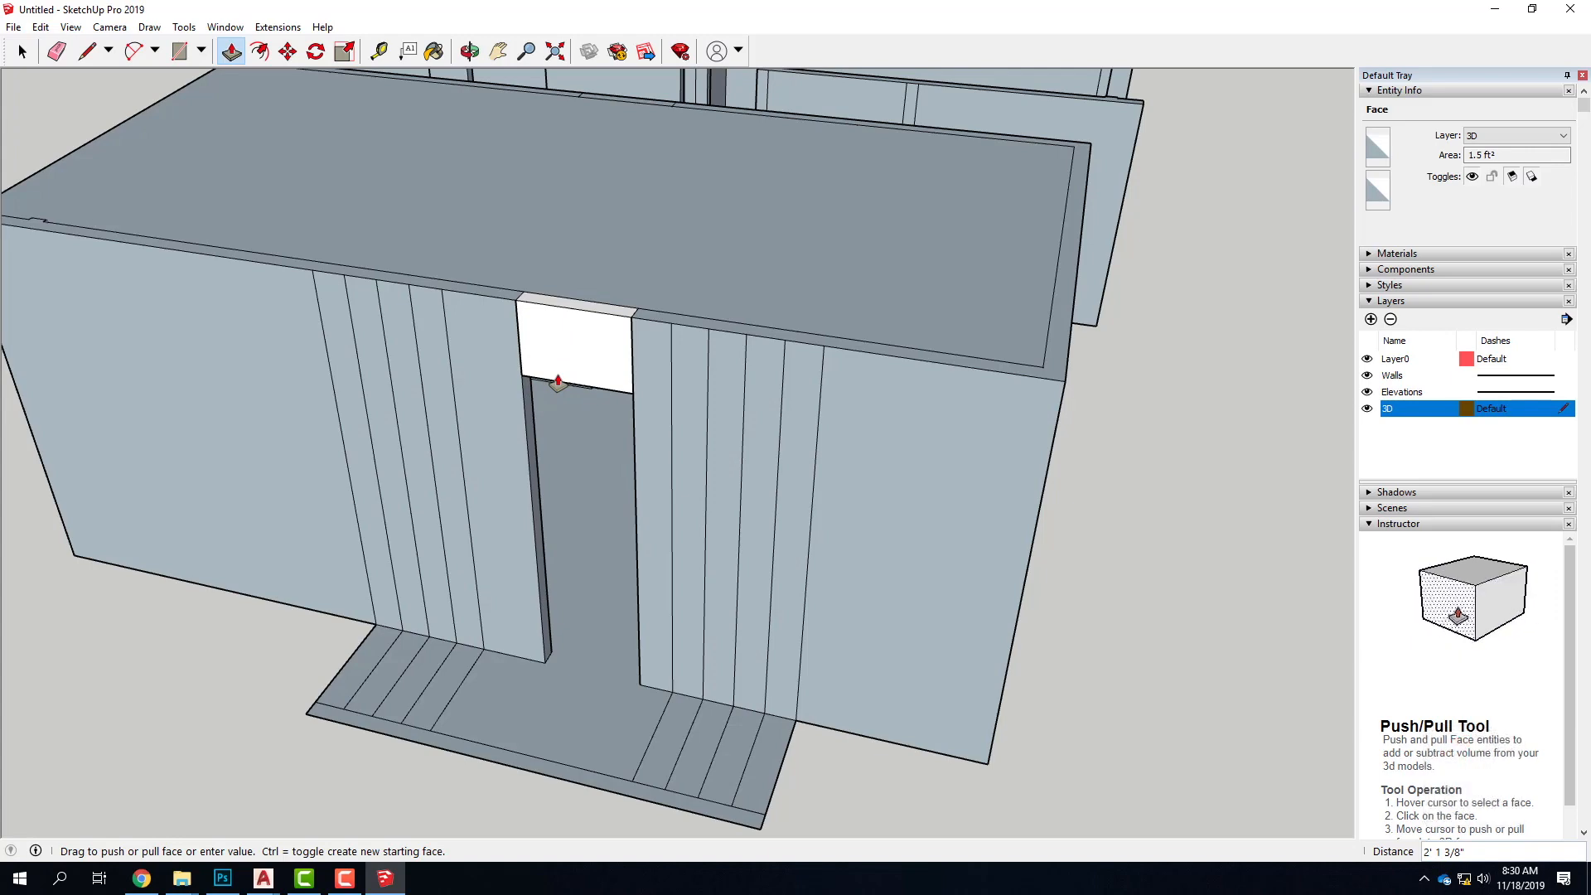
key(Return)
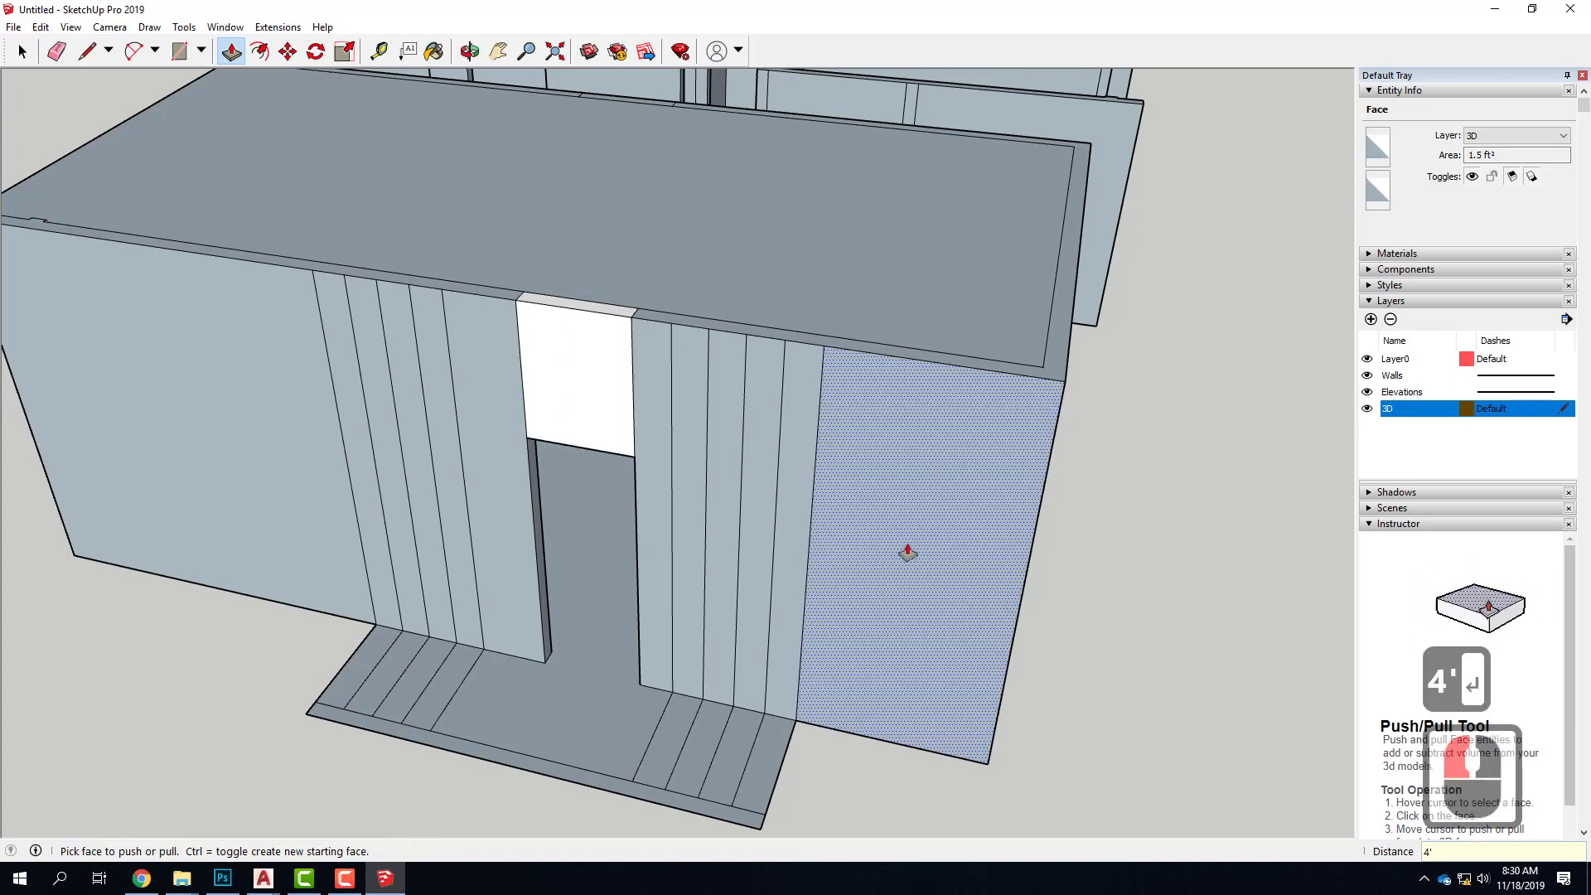
Push the strip above the opposite long wall's doorway down 4' to form its header
scroll(916, 444, down, 6)
middle_drag(910, 449, 330, 355)
scroll(707, 185, up, 4)
middle_drag(689, 259, 572, 173)
click(586, 197)
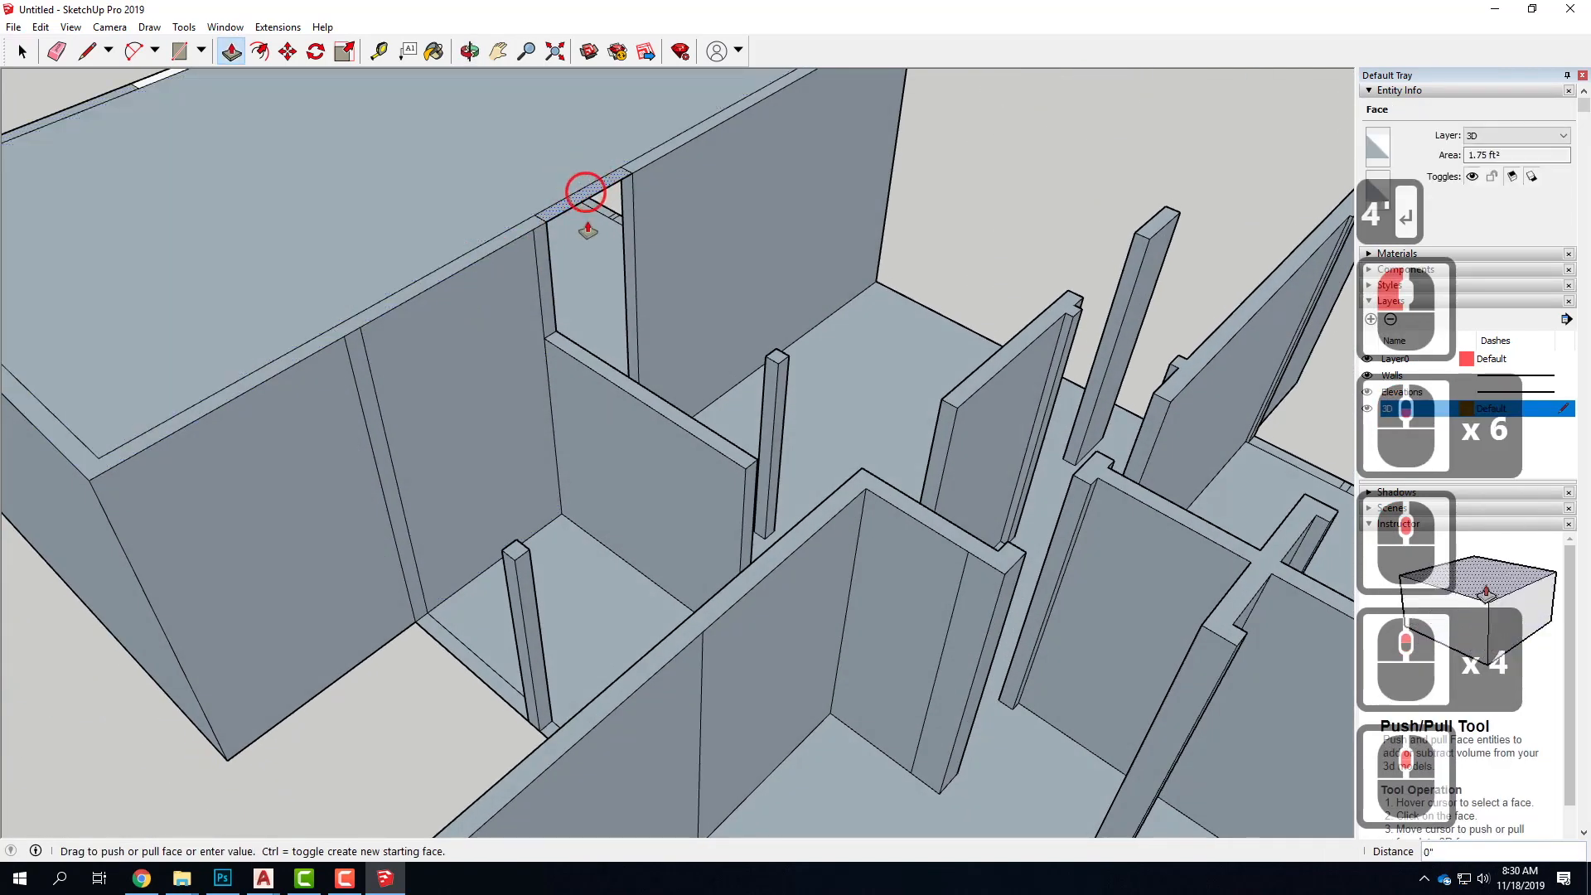
text(4)
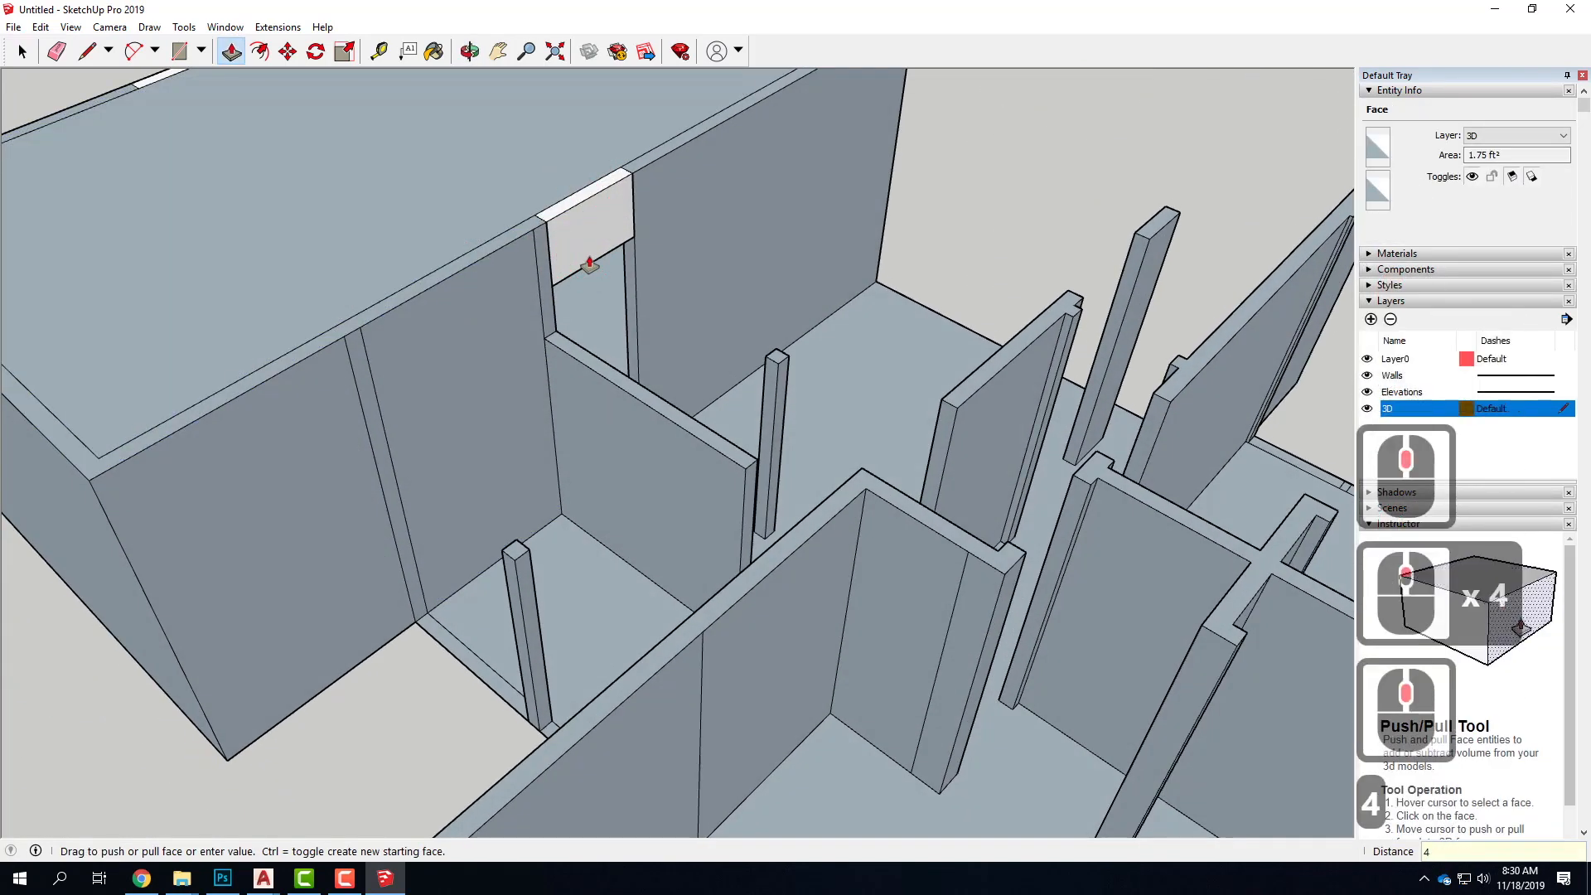
key(Return)
Reverse the large blank face of the exterior wall on the entry doorway's side
scroll(742, 338, down, 6)
middle_drag(354, 295, 580, 497)
scroll(564, 497, up, 5)
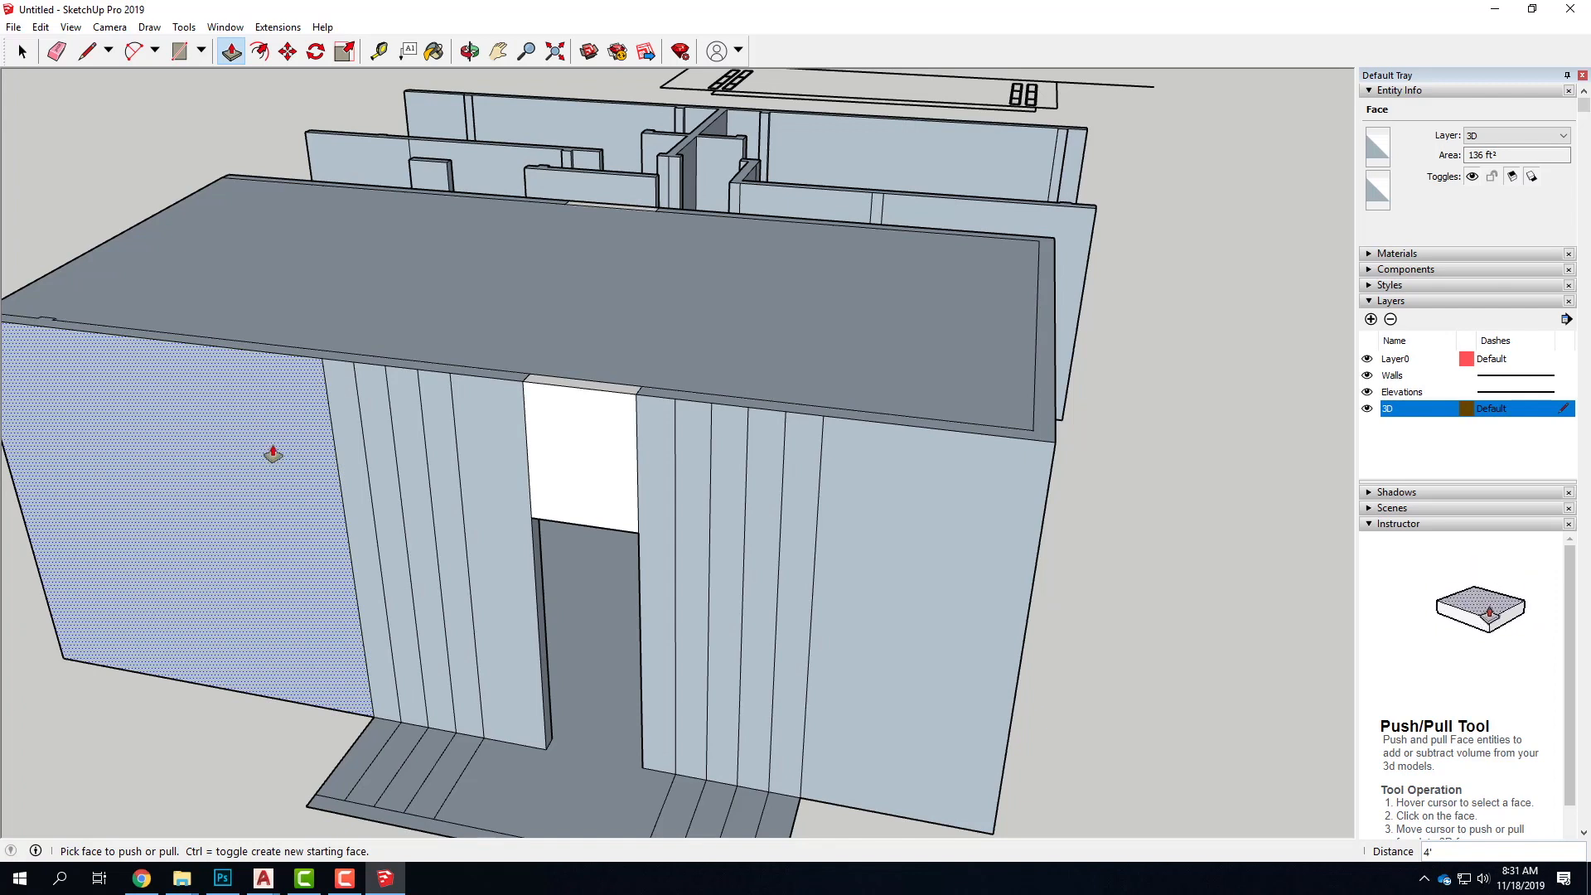
right_click(267, 398)
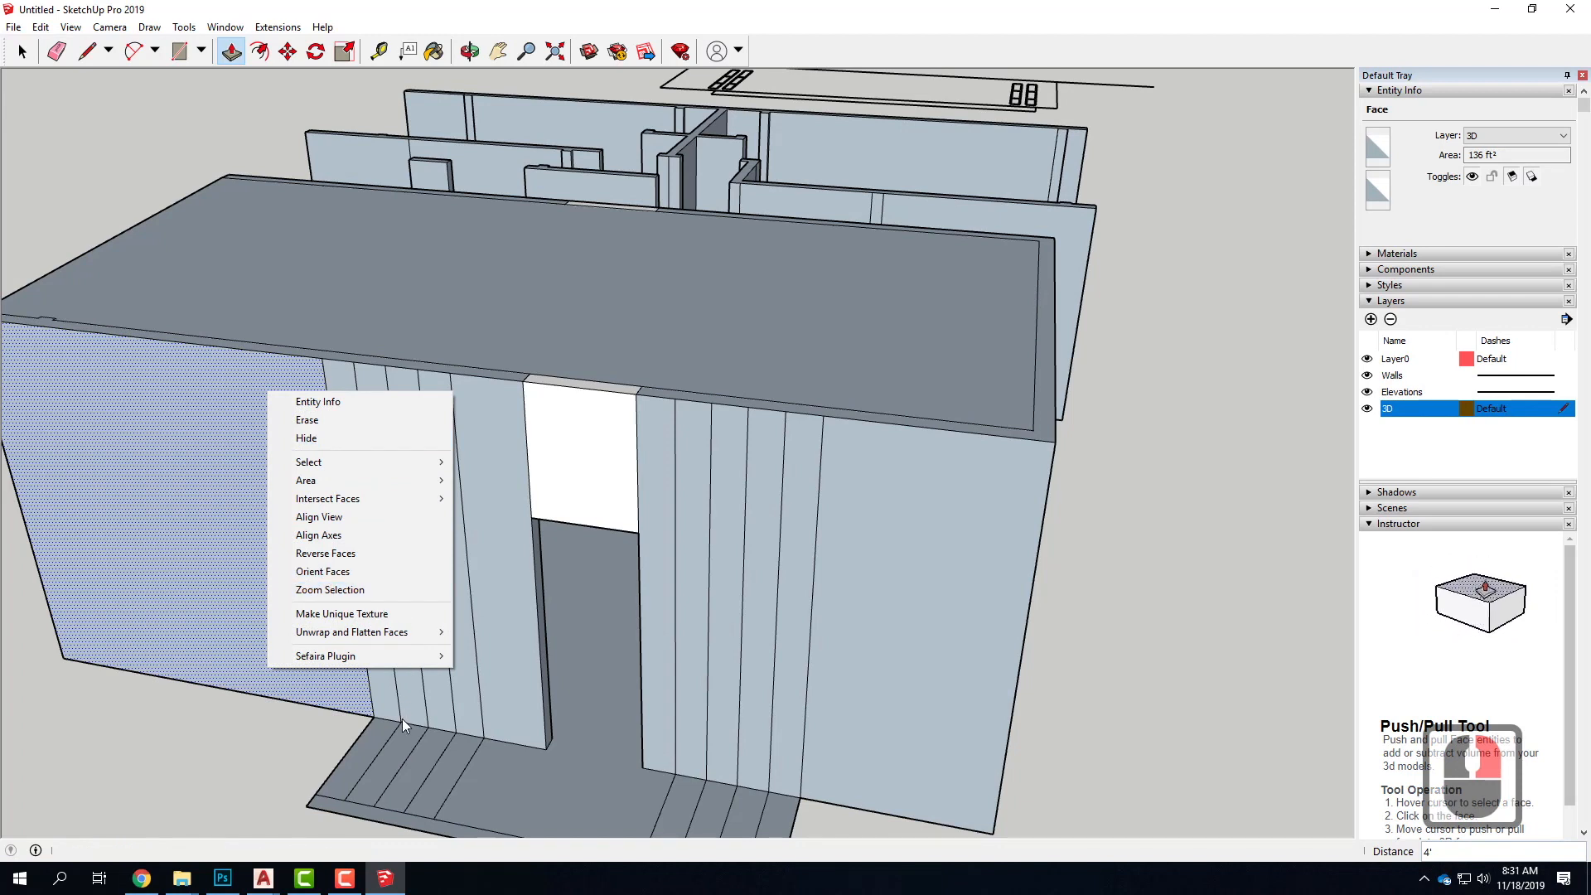
click(369, 552)
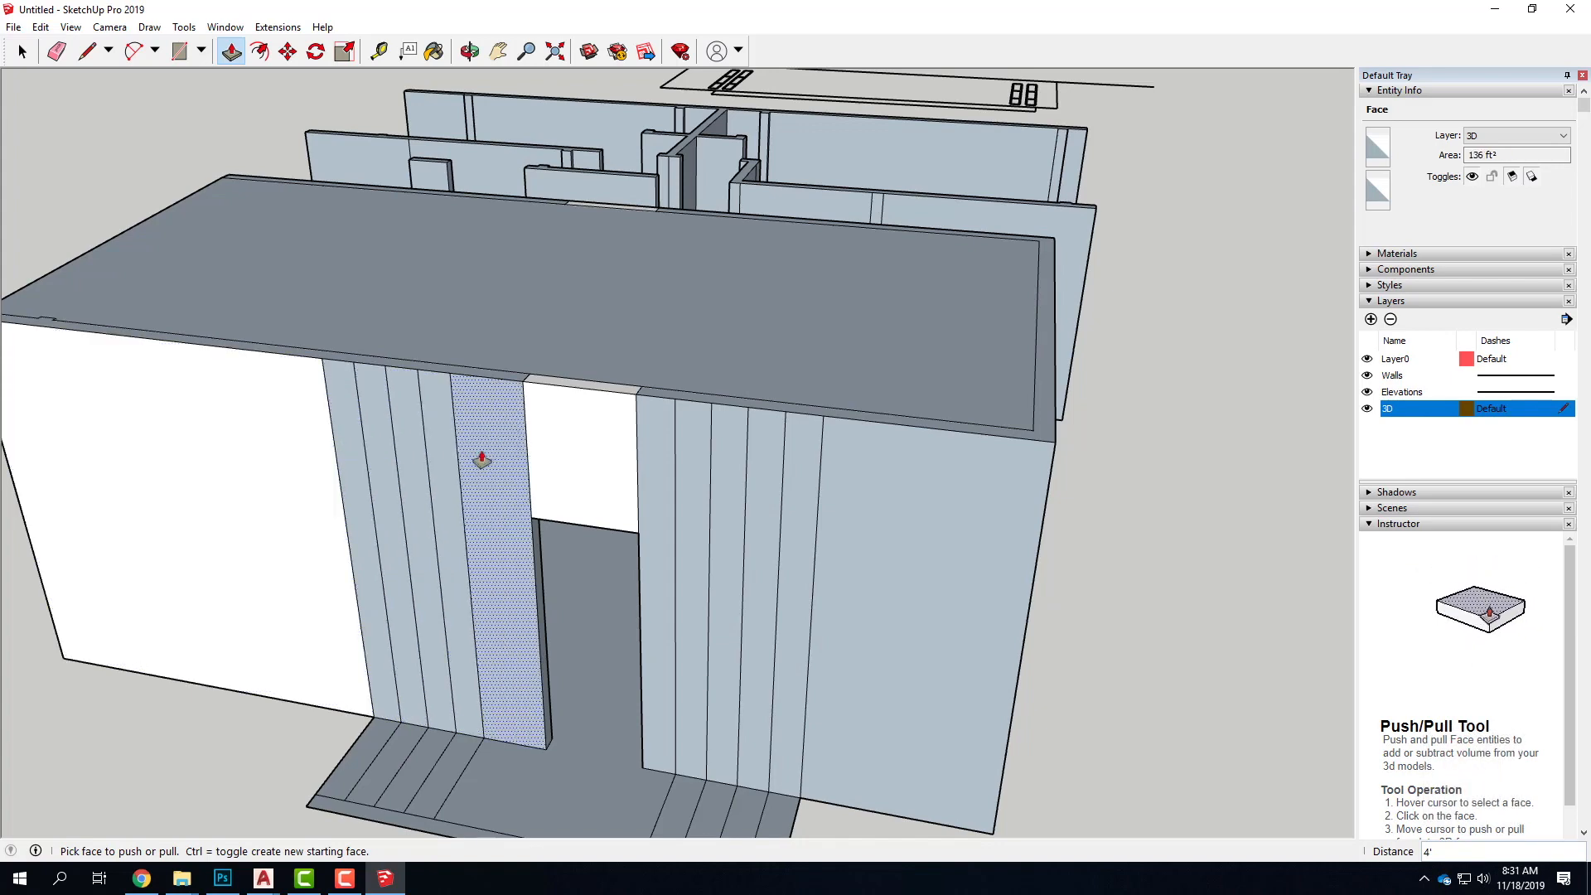
Delete the vertical edges dividing the exterior wall between its large blank section and the entry doorway, undoing the accidental face deletion
key(space)
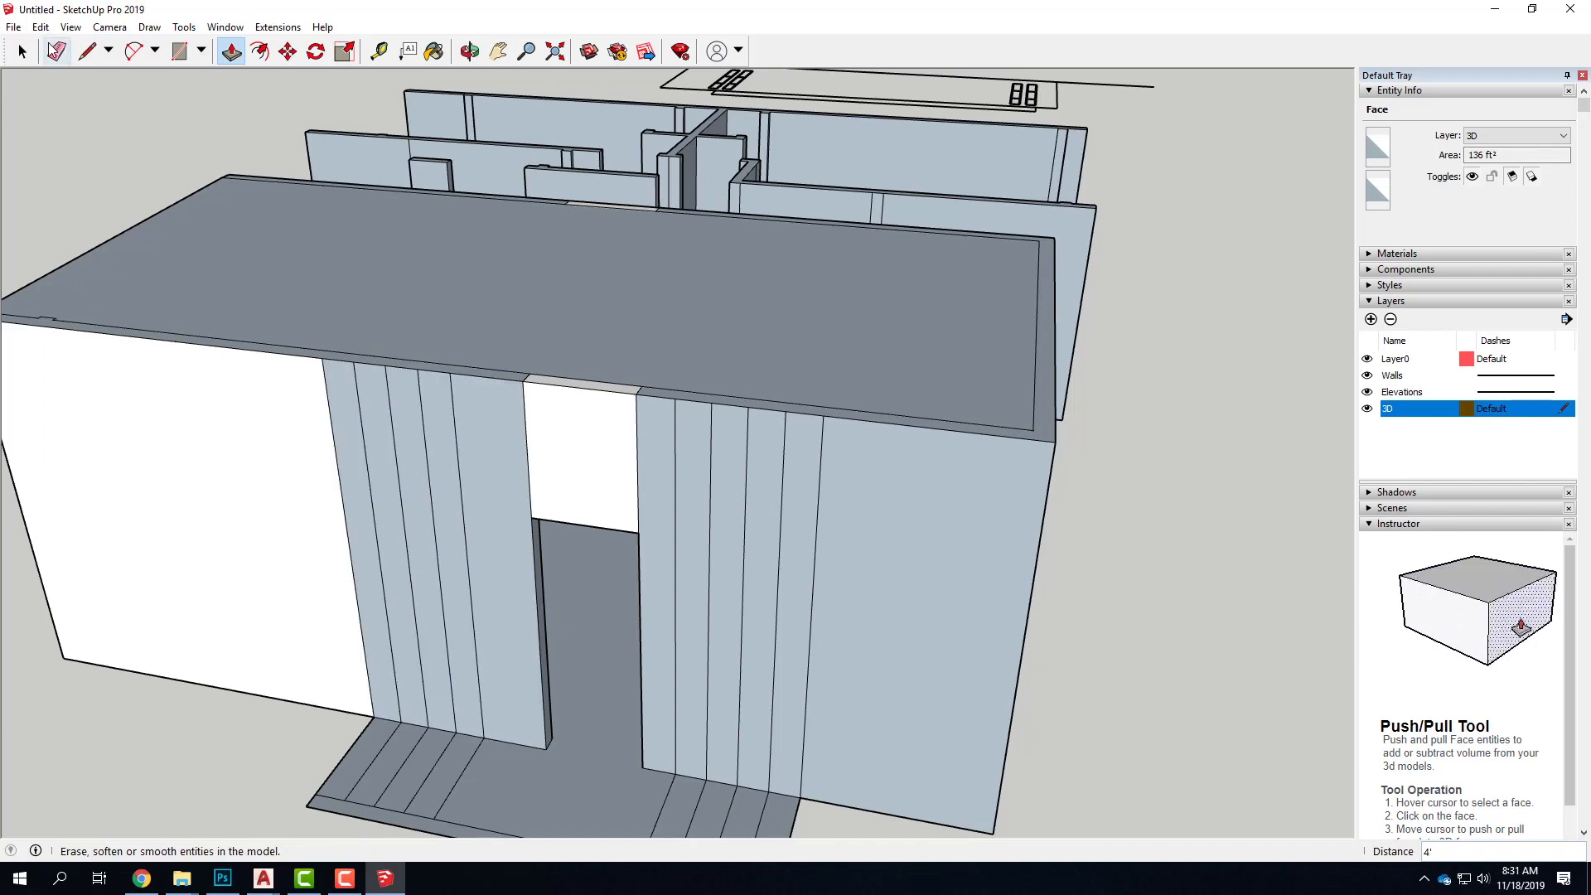
click(344, 537)
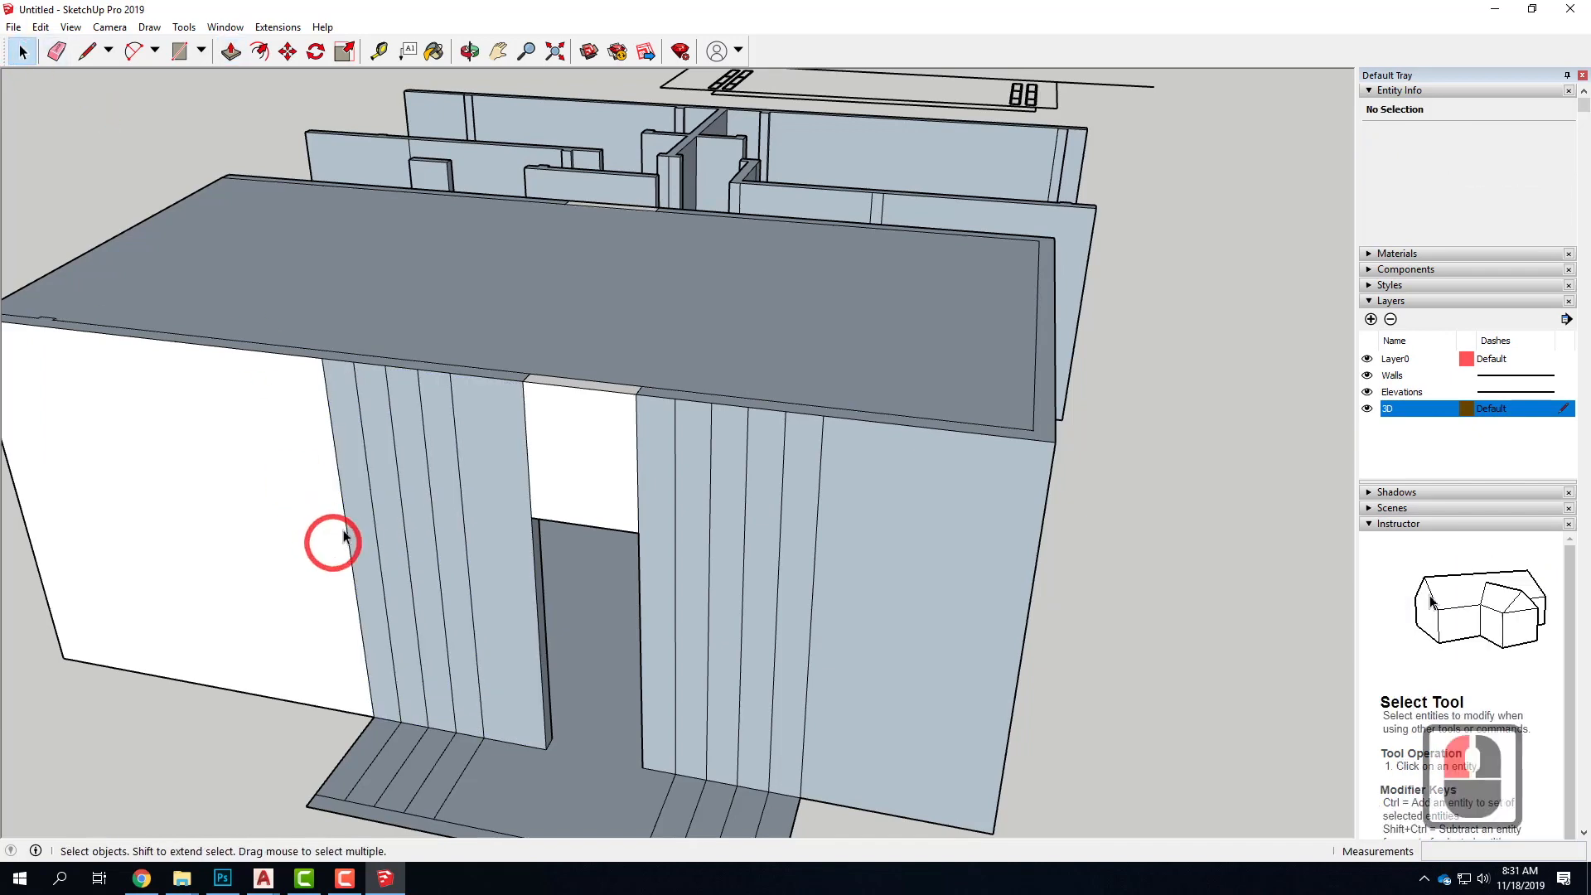
click(369, 485)
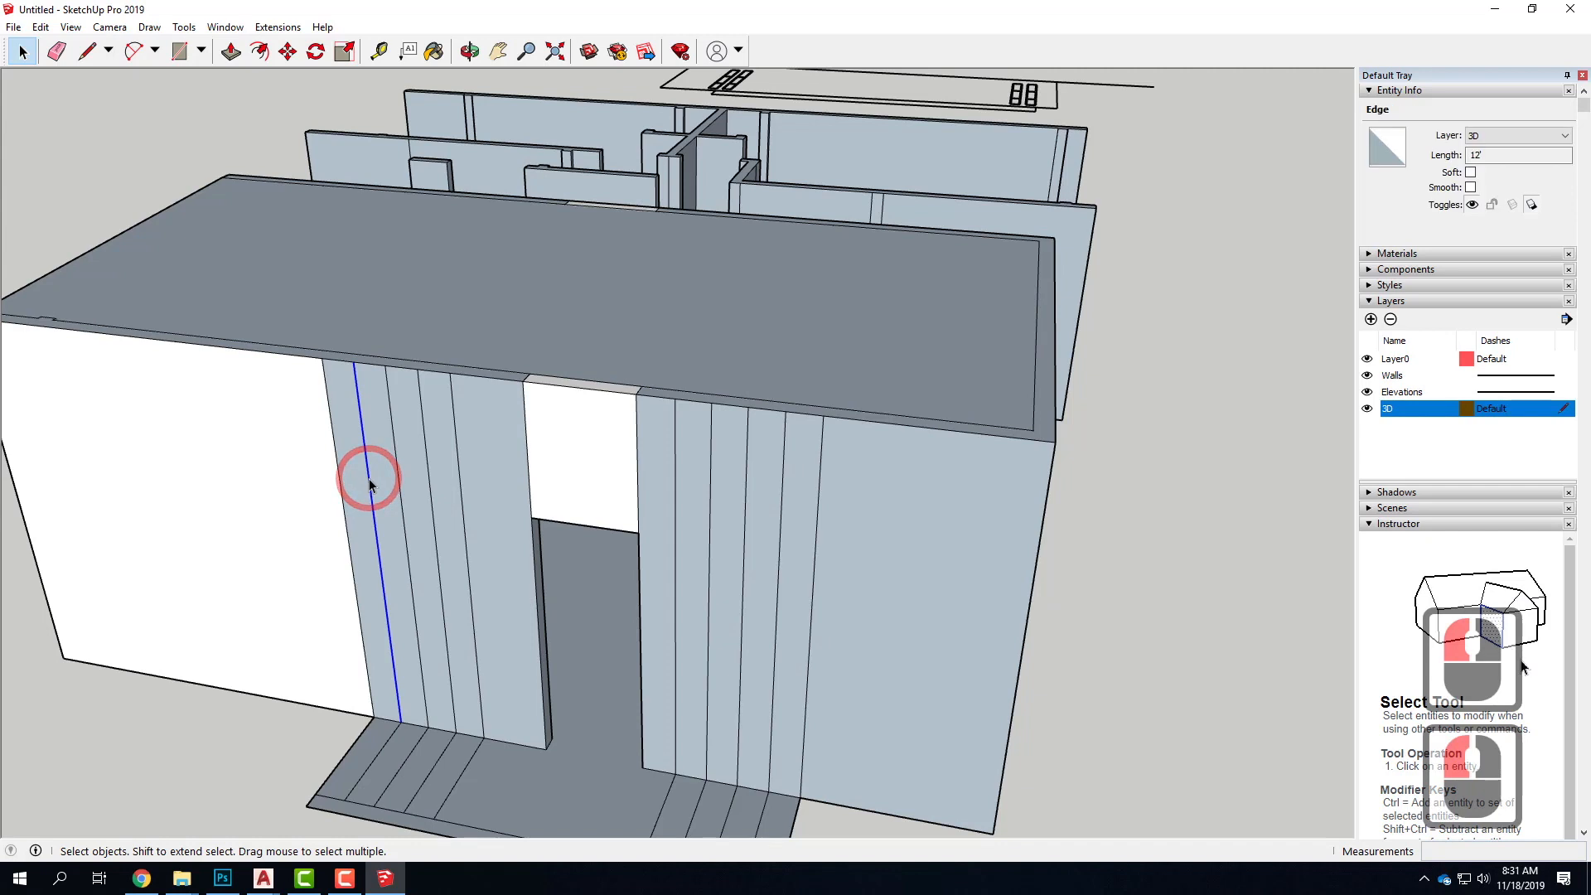
key(Delete)
click(345, 457)
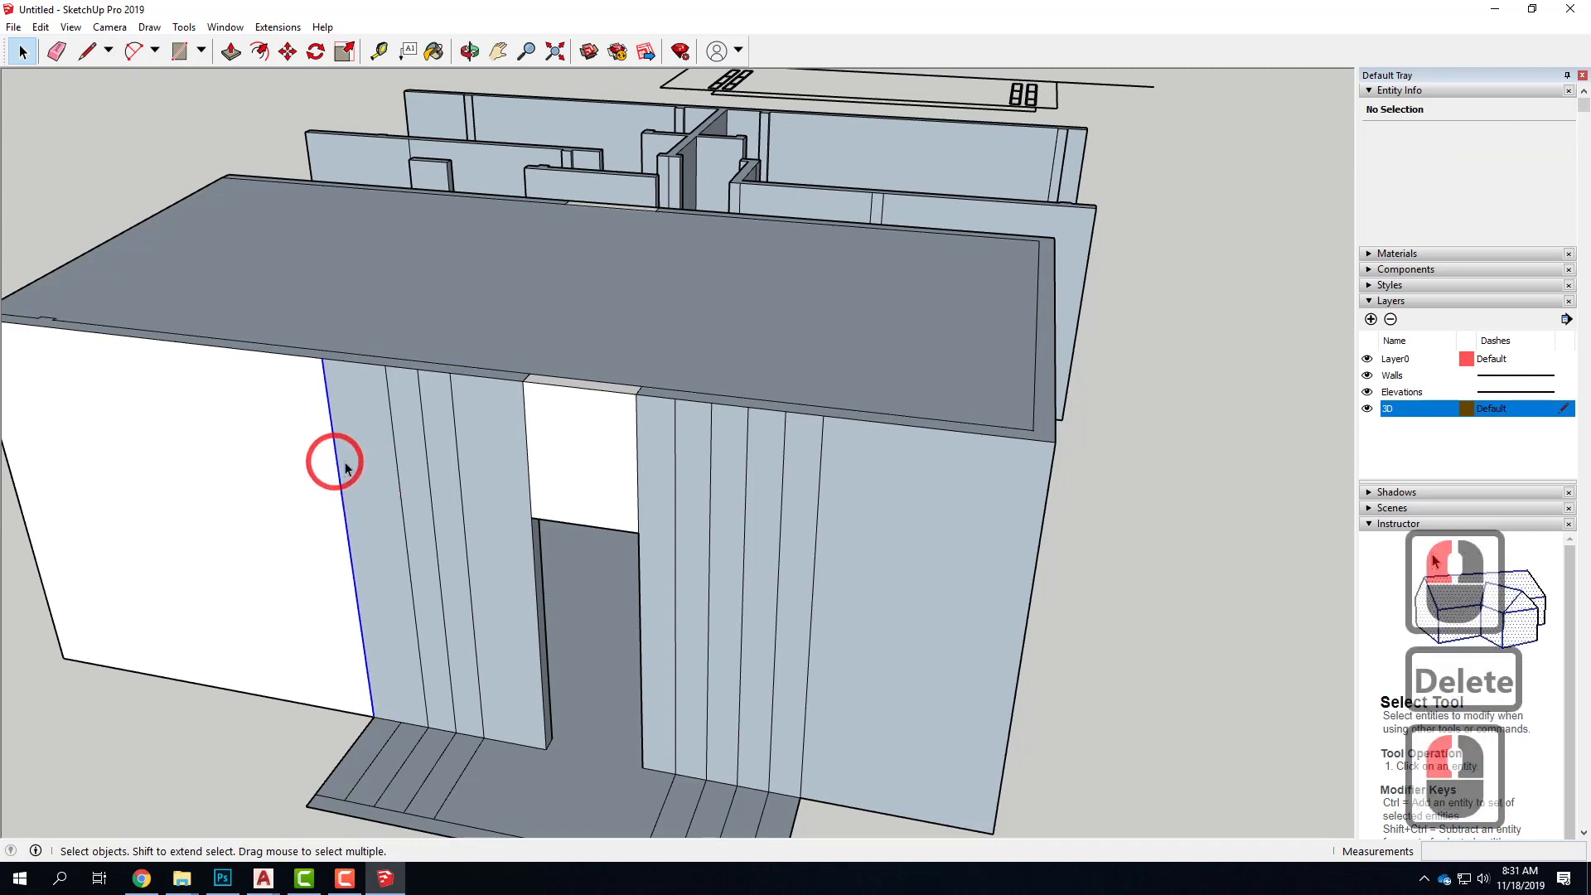
key(Delete)
click(396, 456)
click(396, 456)
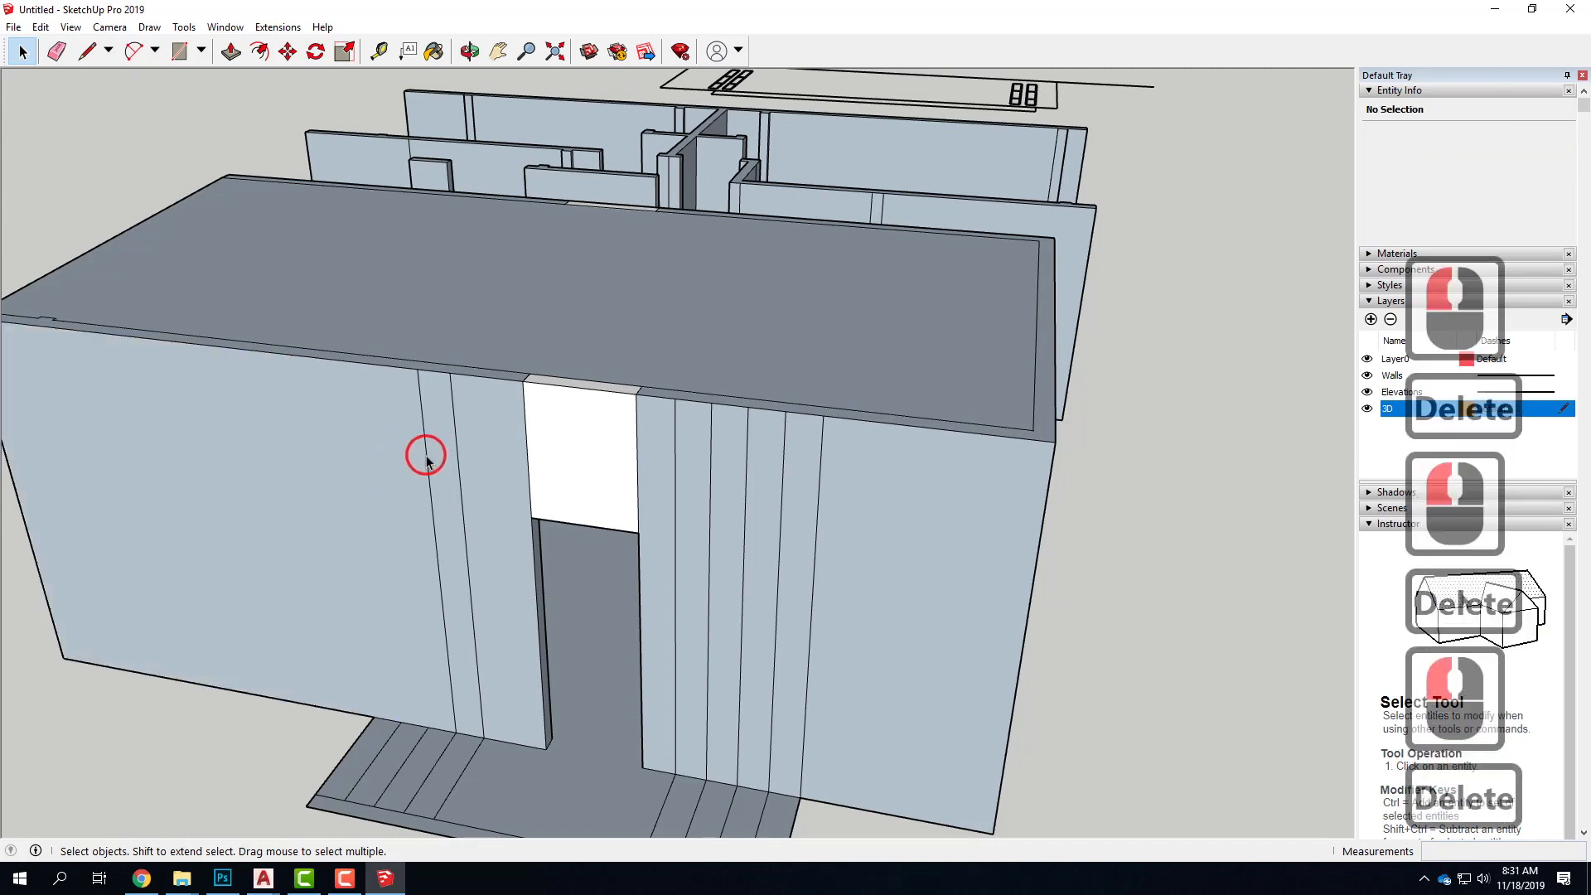
key(Delete)
click(454, 456)
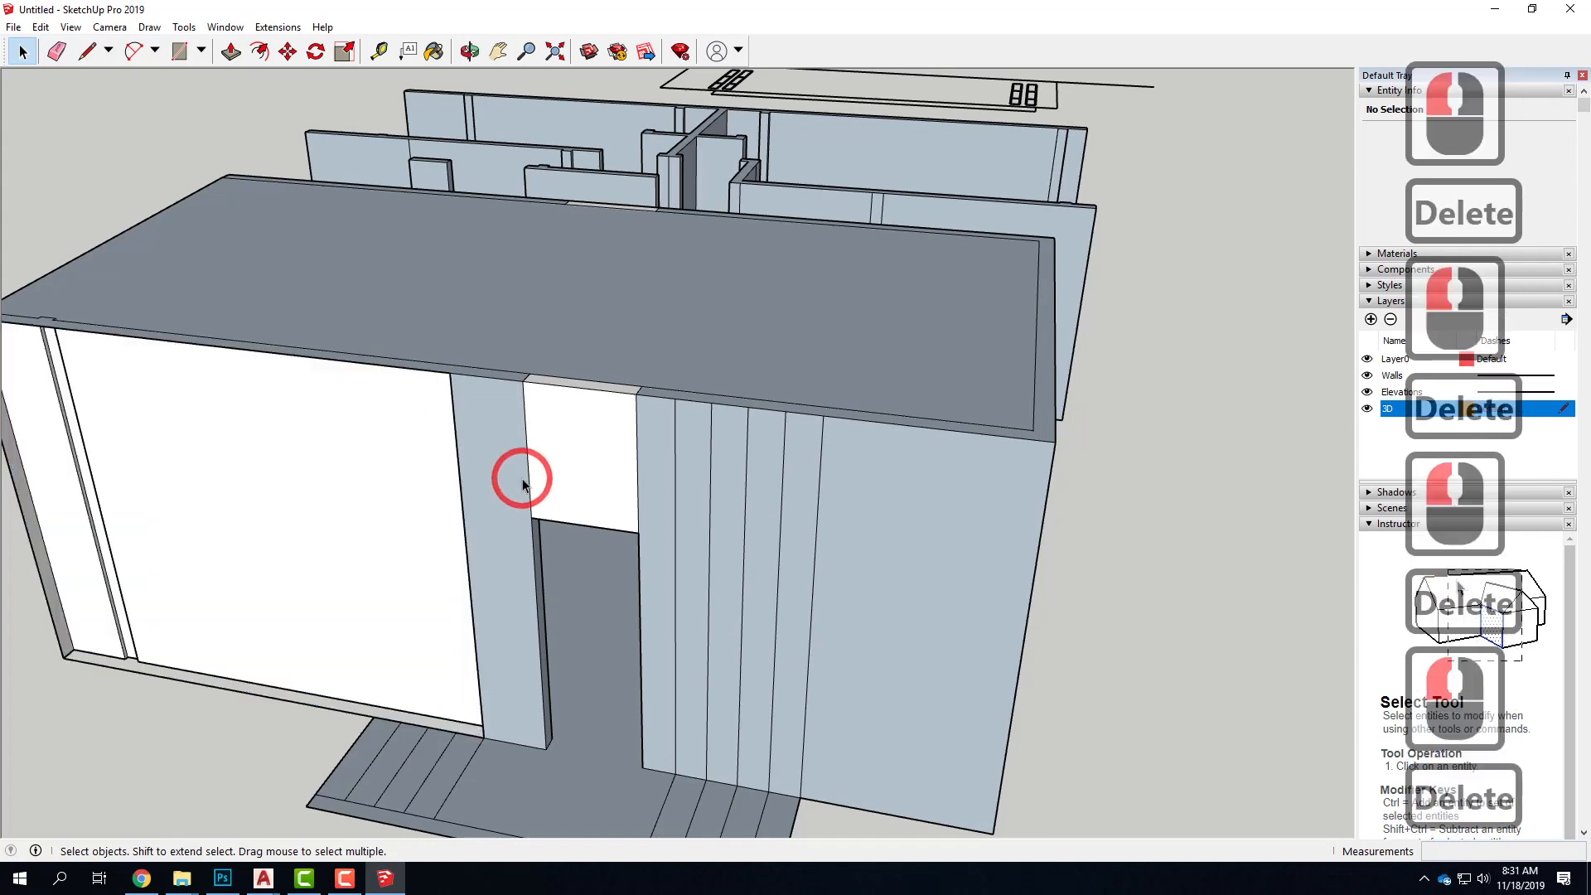
key(ctrl+z)
click(456, 445)
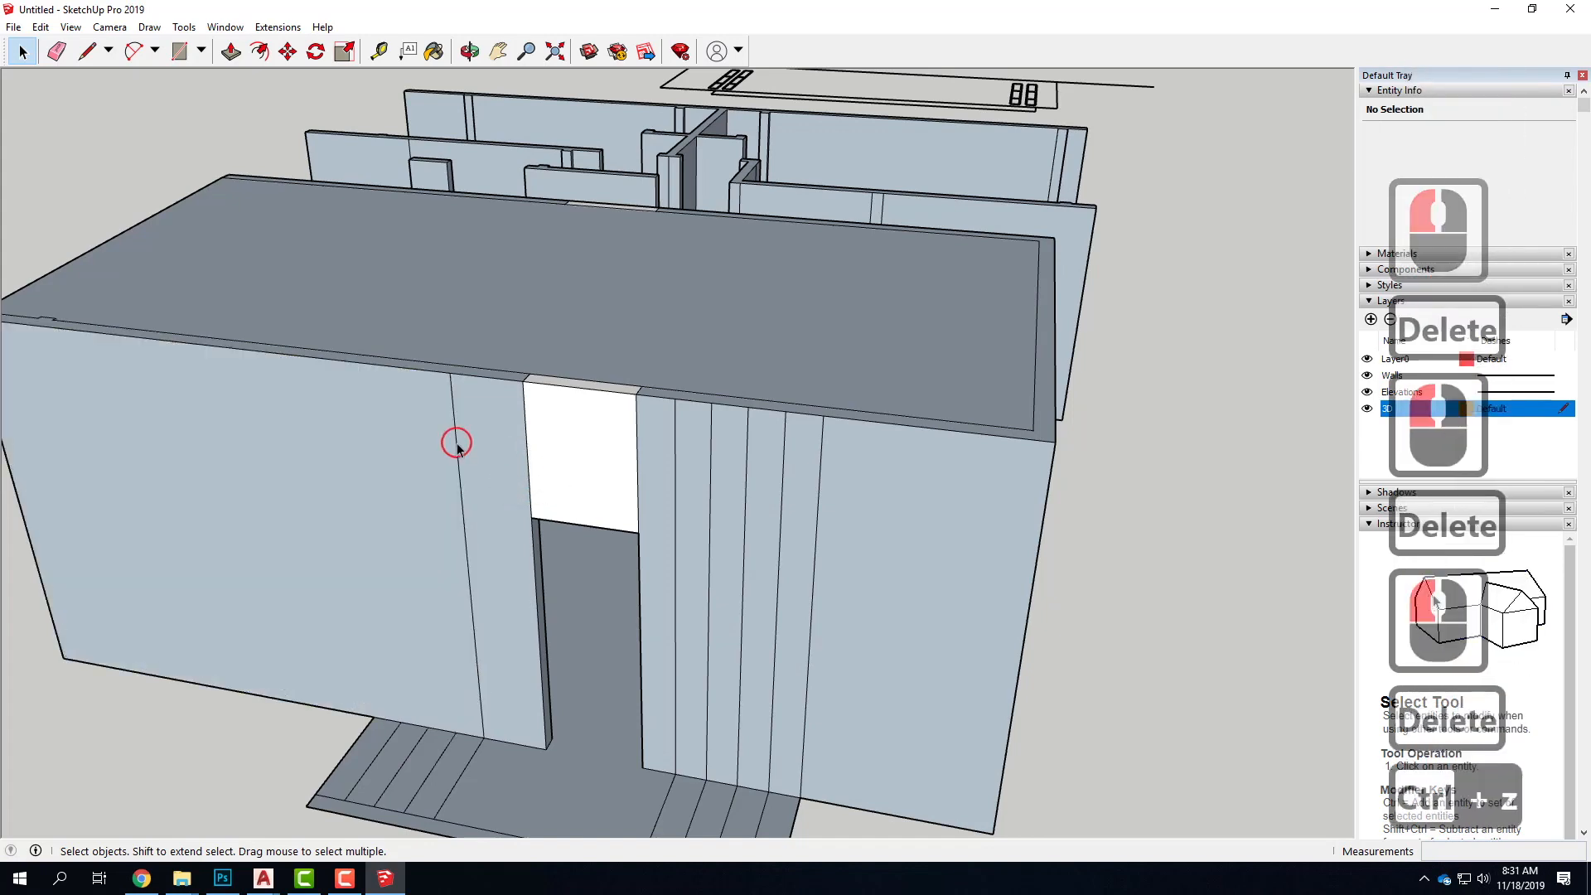
key(Delete)
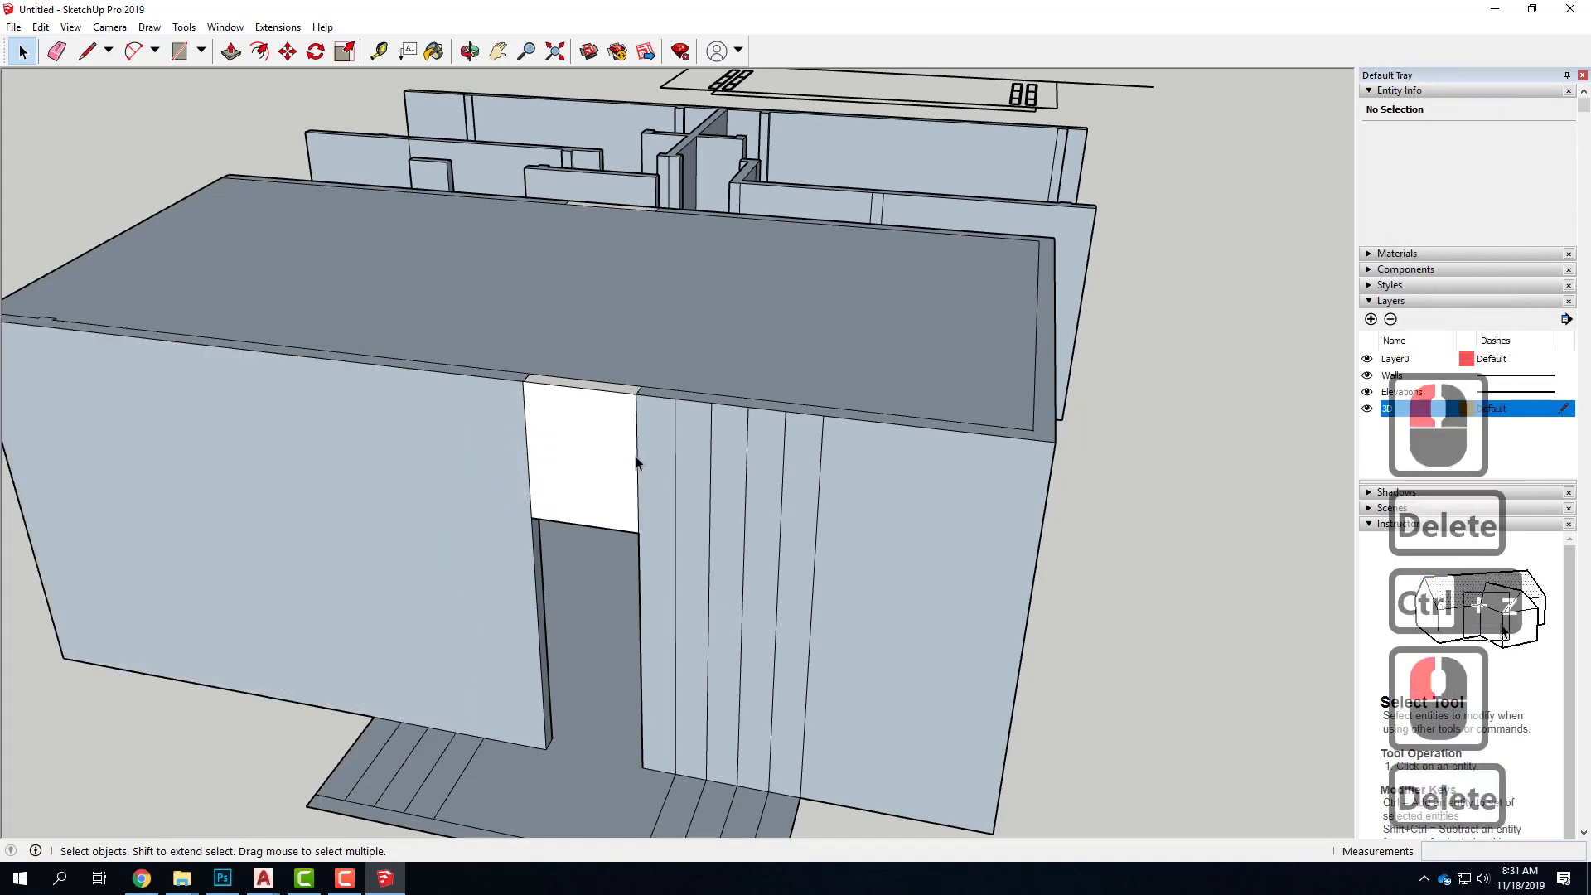
Delete the two vertical edges flanking the header above the entry doorway to merge it with the wall
click(633, 456)
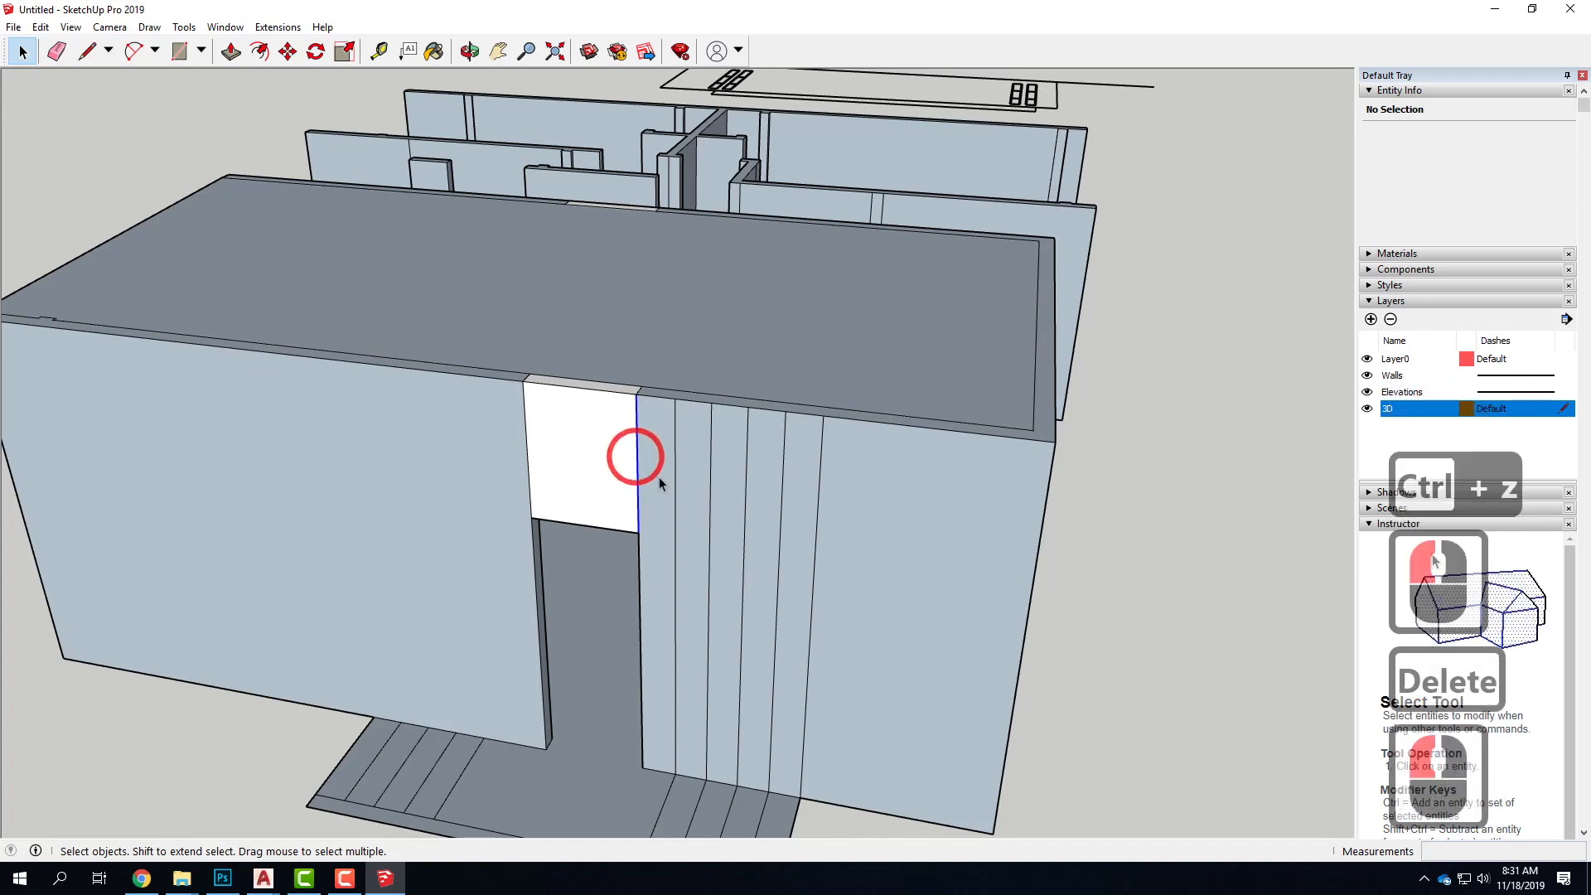
key(Delete)
click(527, 431)
key(Delete)
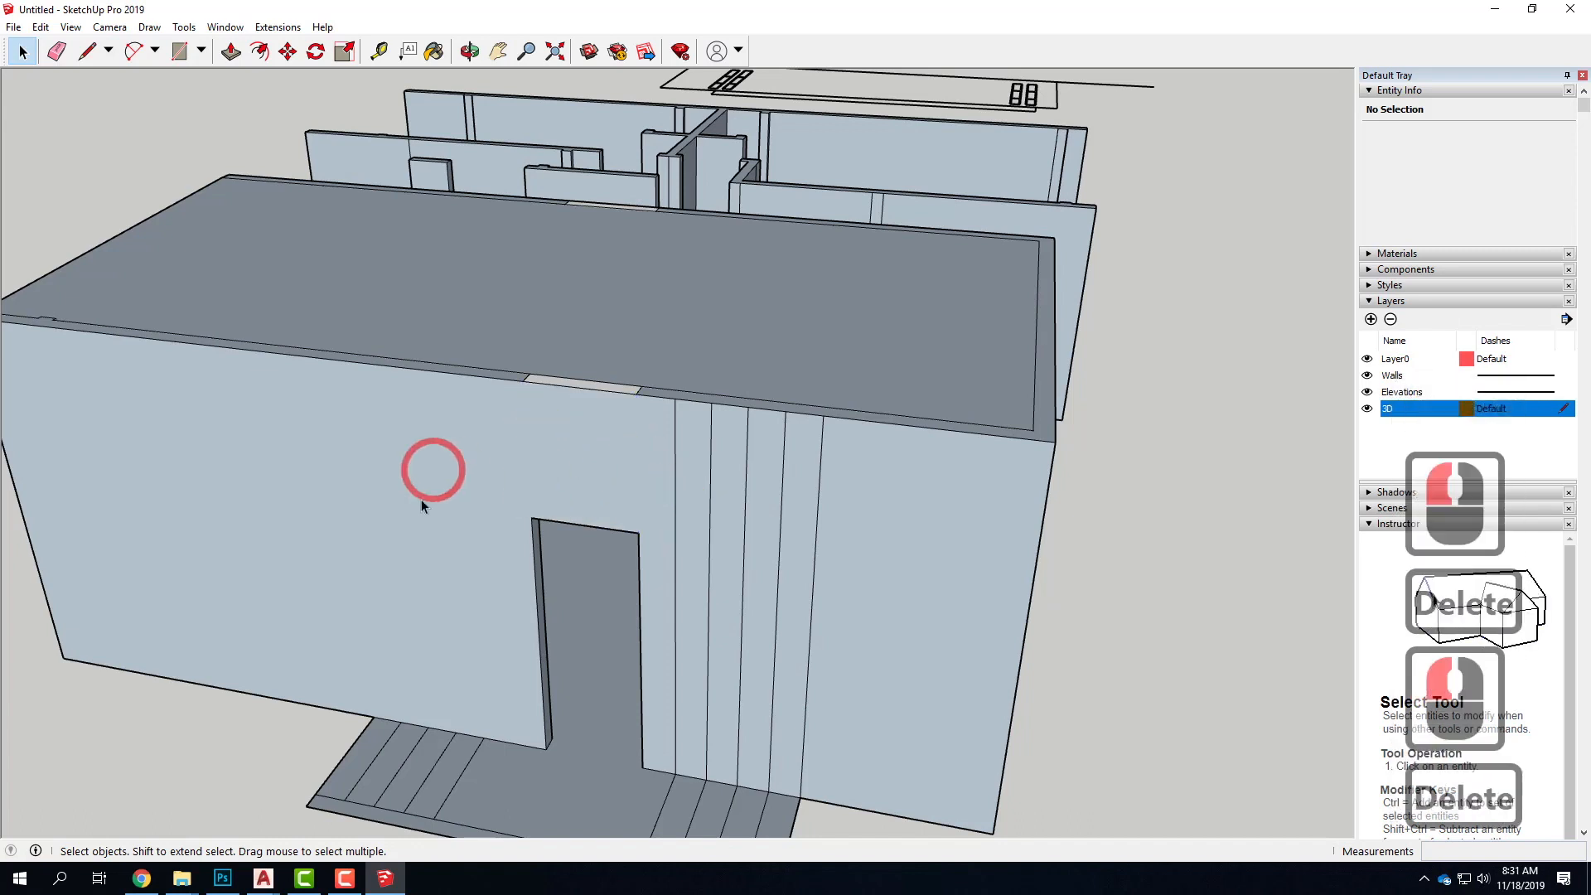
Delete the five vertical edges dividing the exterior wall on the other side of the entry doorway
click(675, 526)
key(Delete)
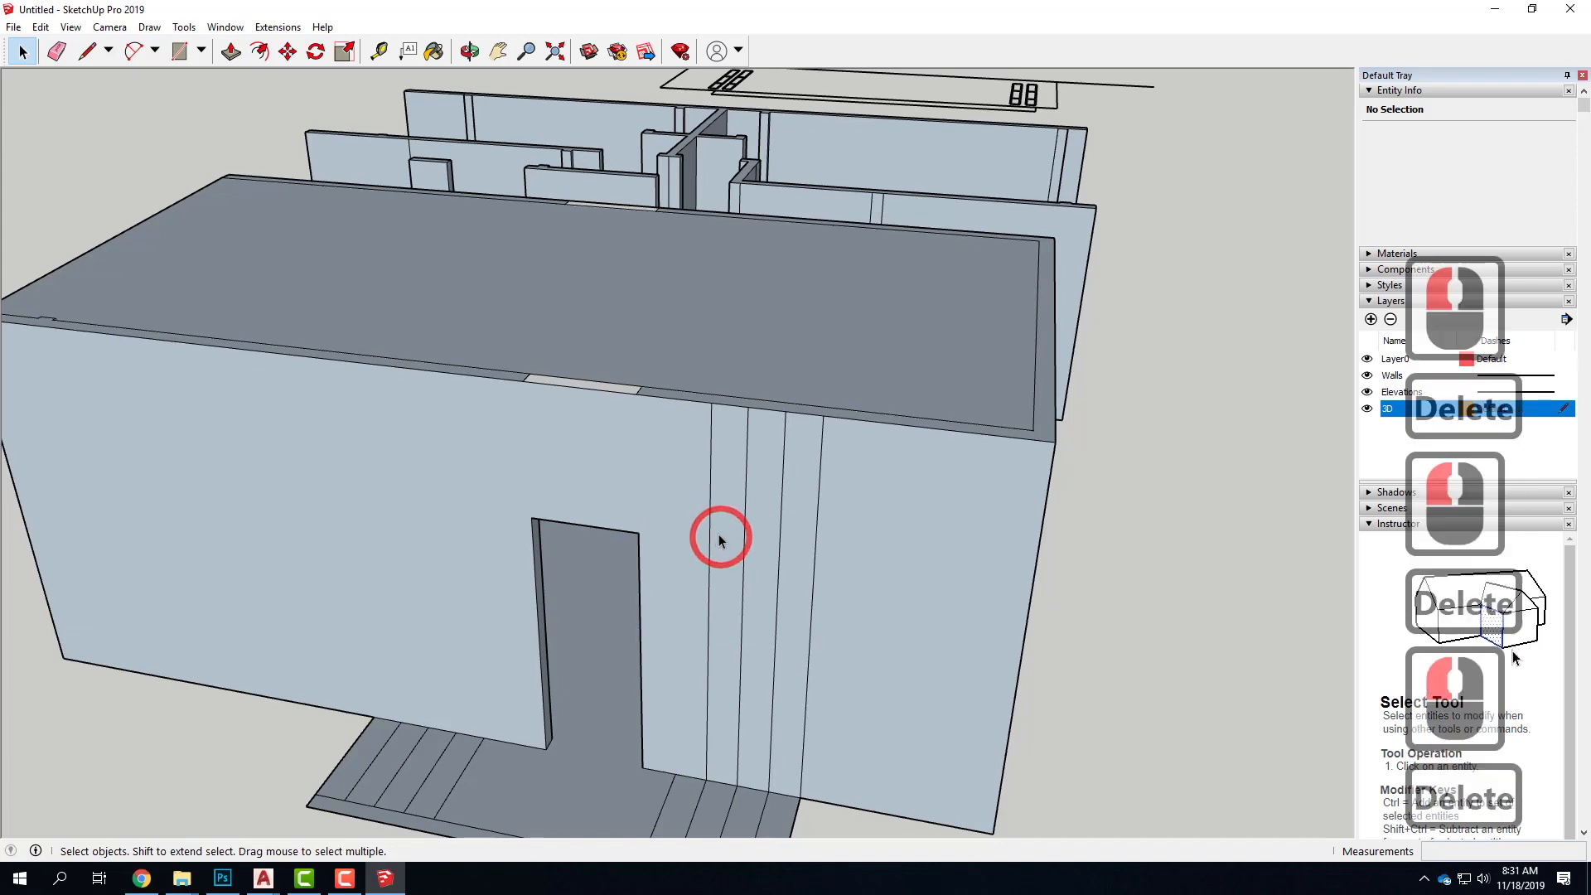
click(711, 535)
key(Delete)
click(748, 536)
key(Delete)
click(778, 550)
click(785, 548)
key(Delete)
click(820, 561)
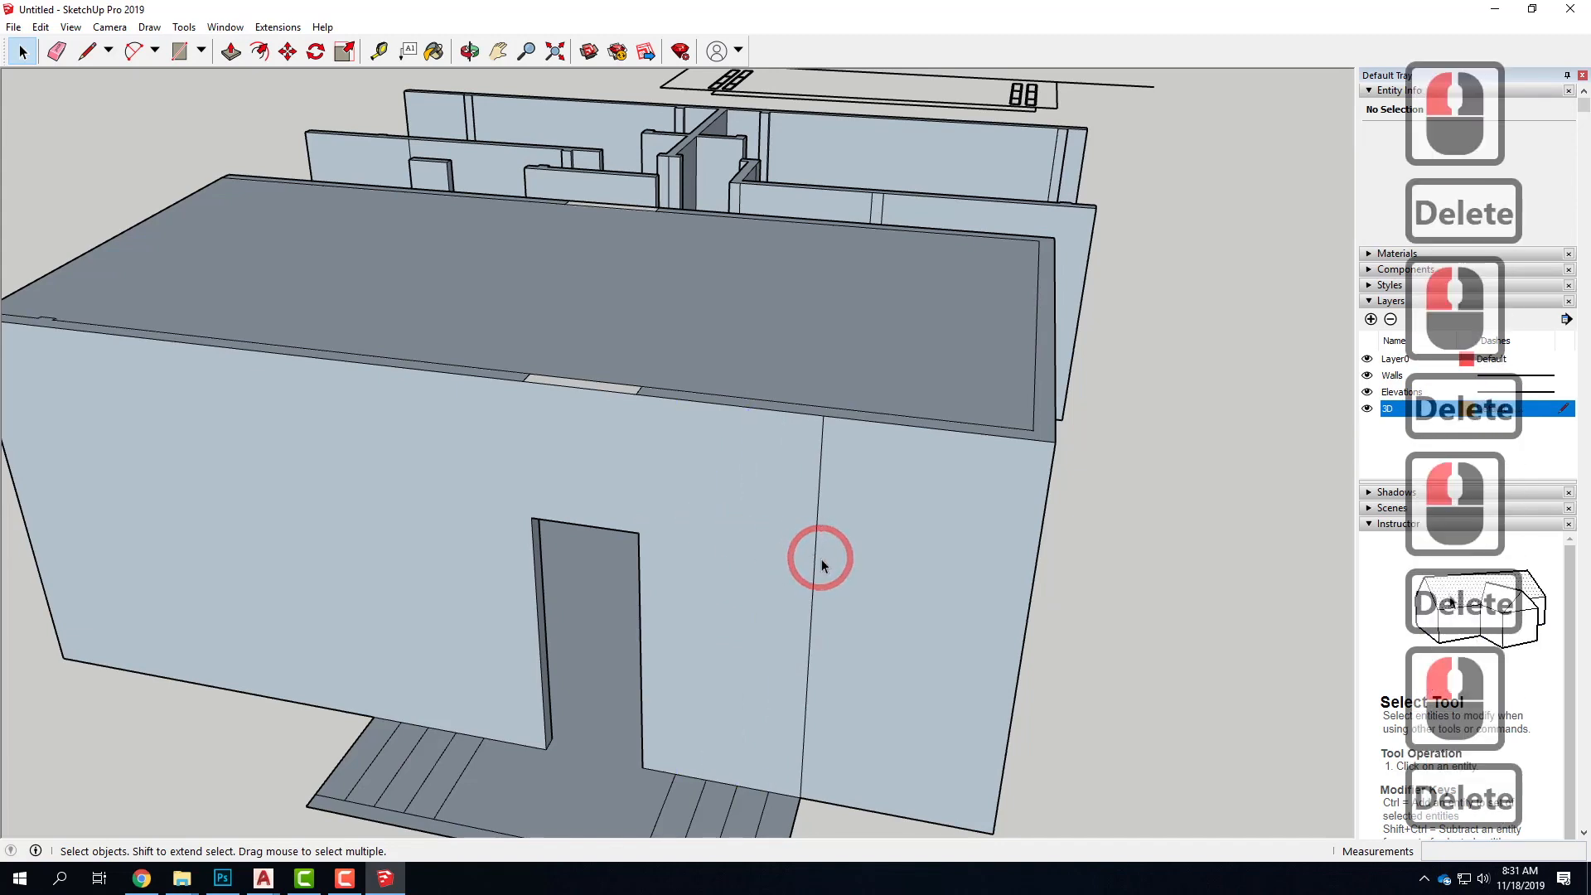
Push the box volume's roof face down 1' between the surrounding walls
scroll(746, 548, down, 5)
mouse_move(1017, 502)
middle_down()
mouse_move(1112, 459)
mouse_move(934, 550)
mouse_move(294, 213)
middle_up()
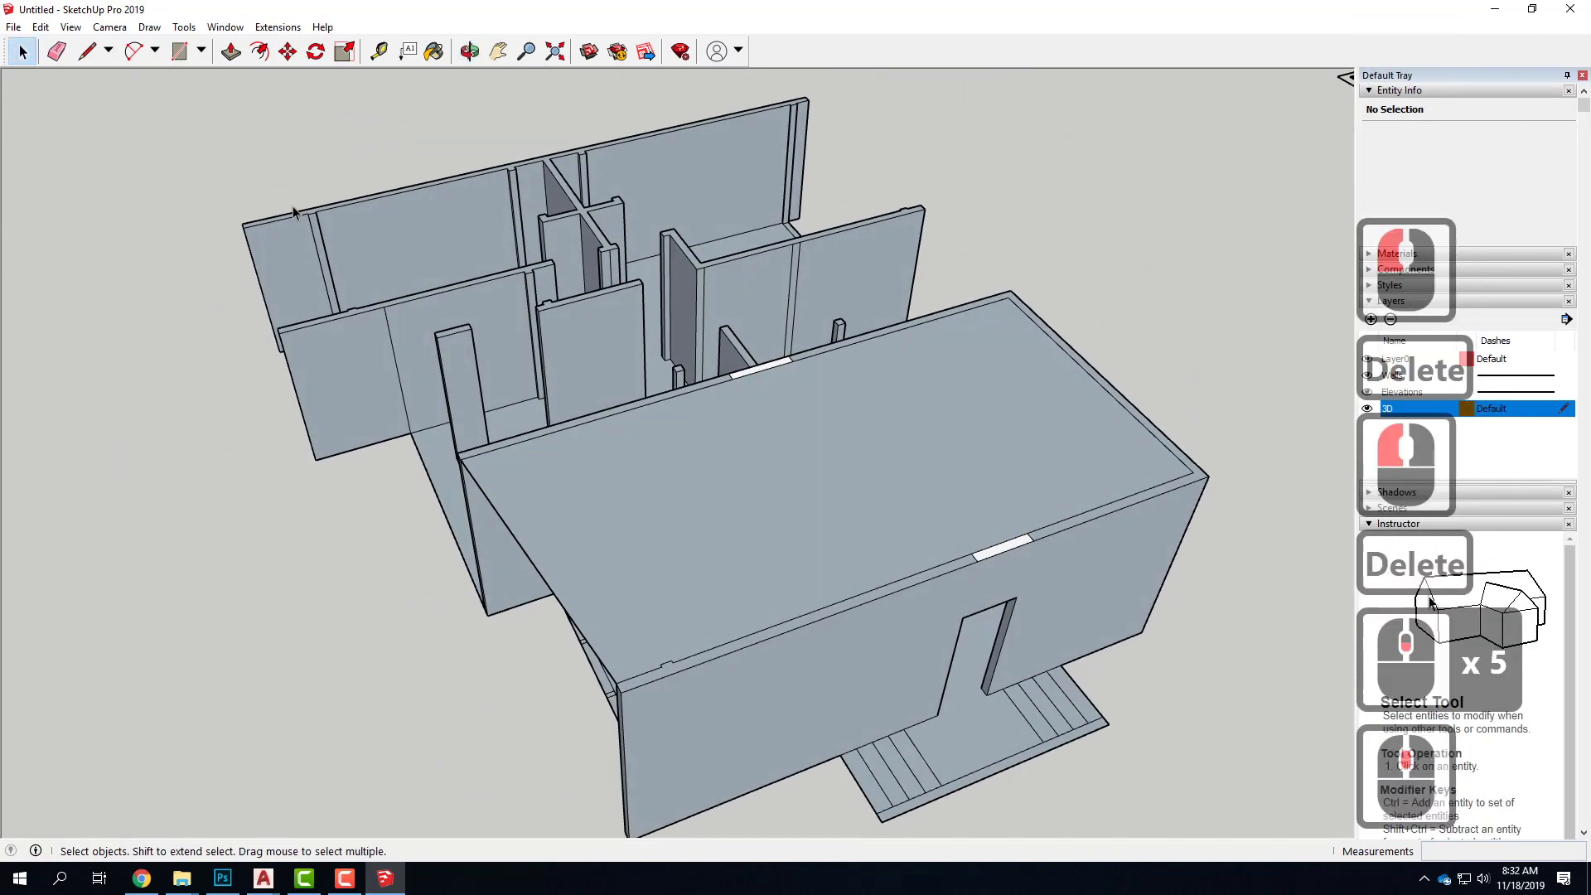
click(231, 52)
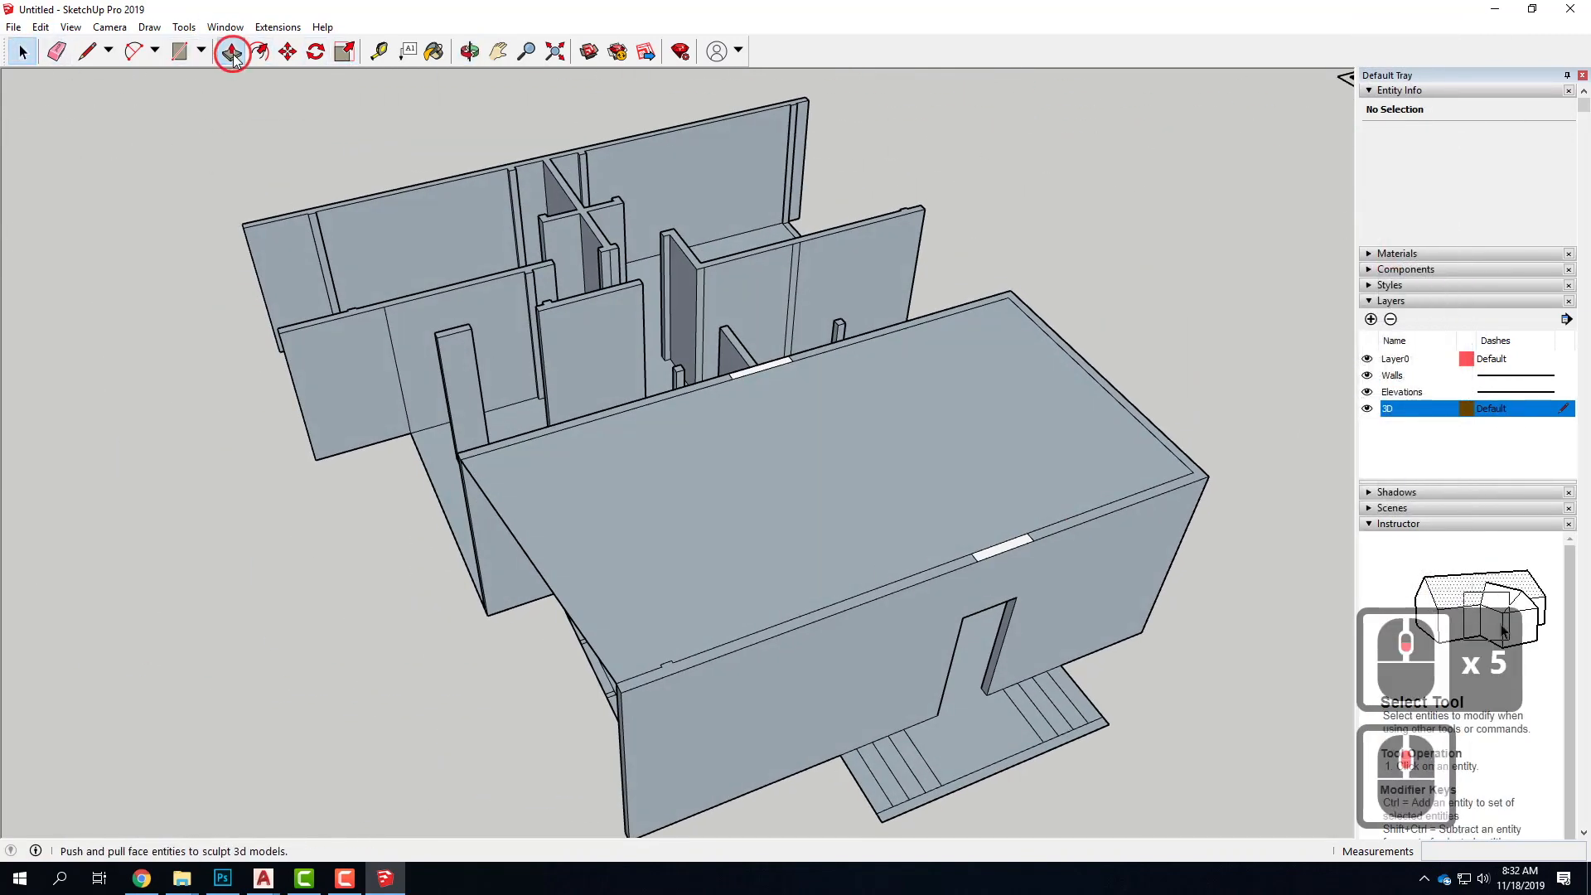
click(674, 561)
middle_drag(639, 585, 887, 447)
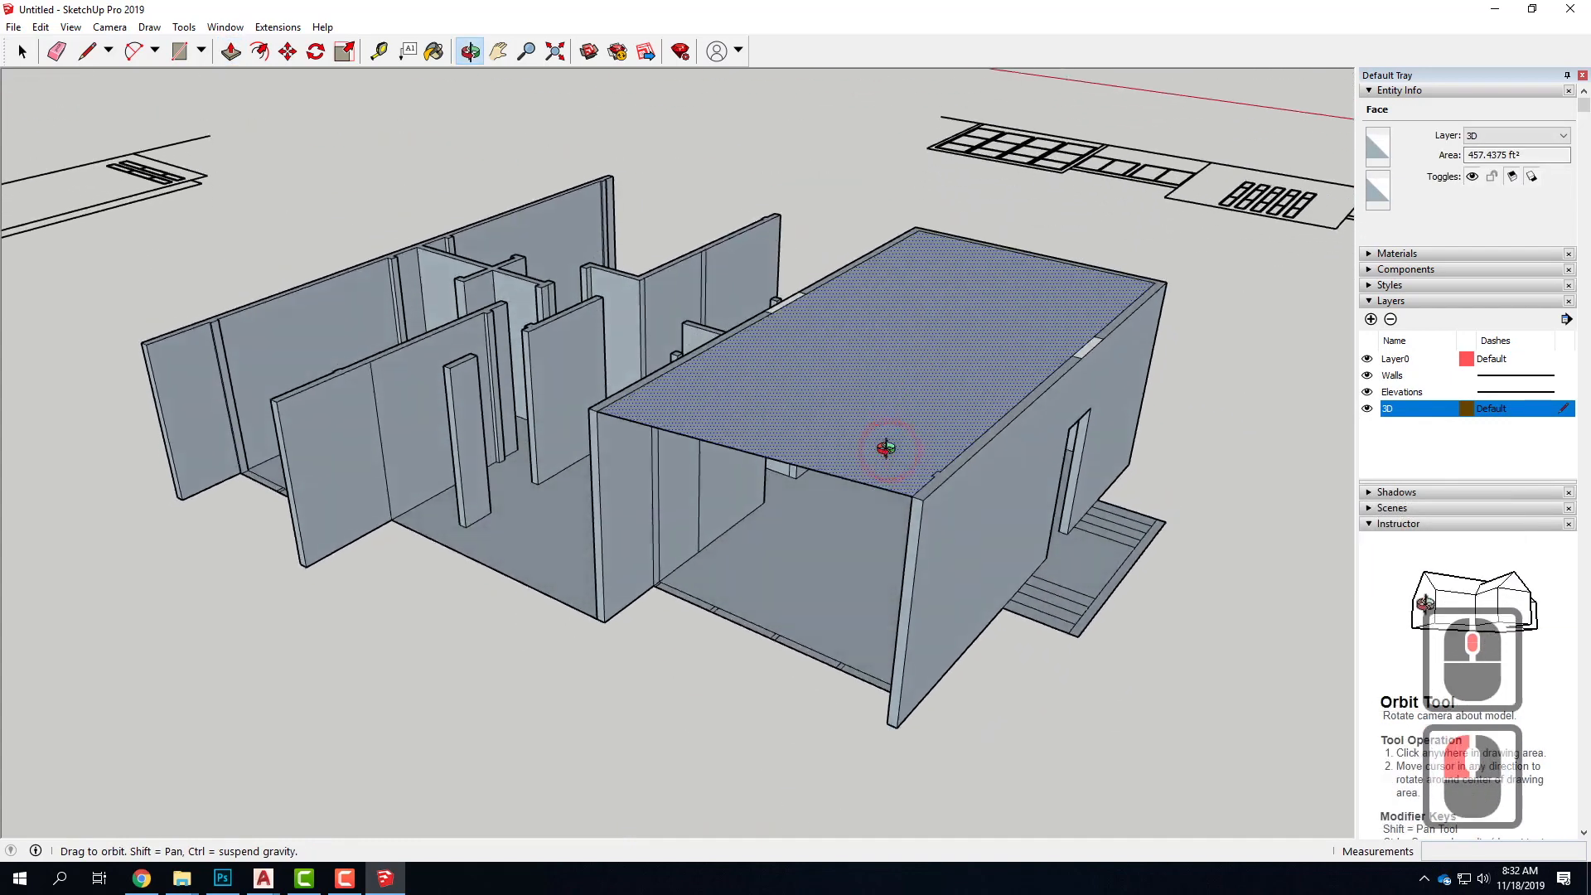
mouse_move(823, 437)
mouse_down()
mouse_move(820, 483)
mouse_move(823, 344)
mouse_move(813, 475)
mouse_move(816, 462)
mouse_up()
text(1')
key(Return)
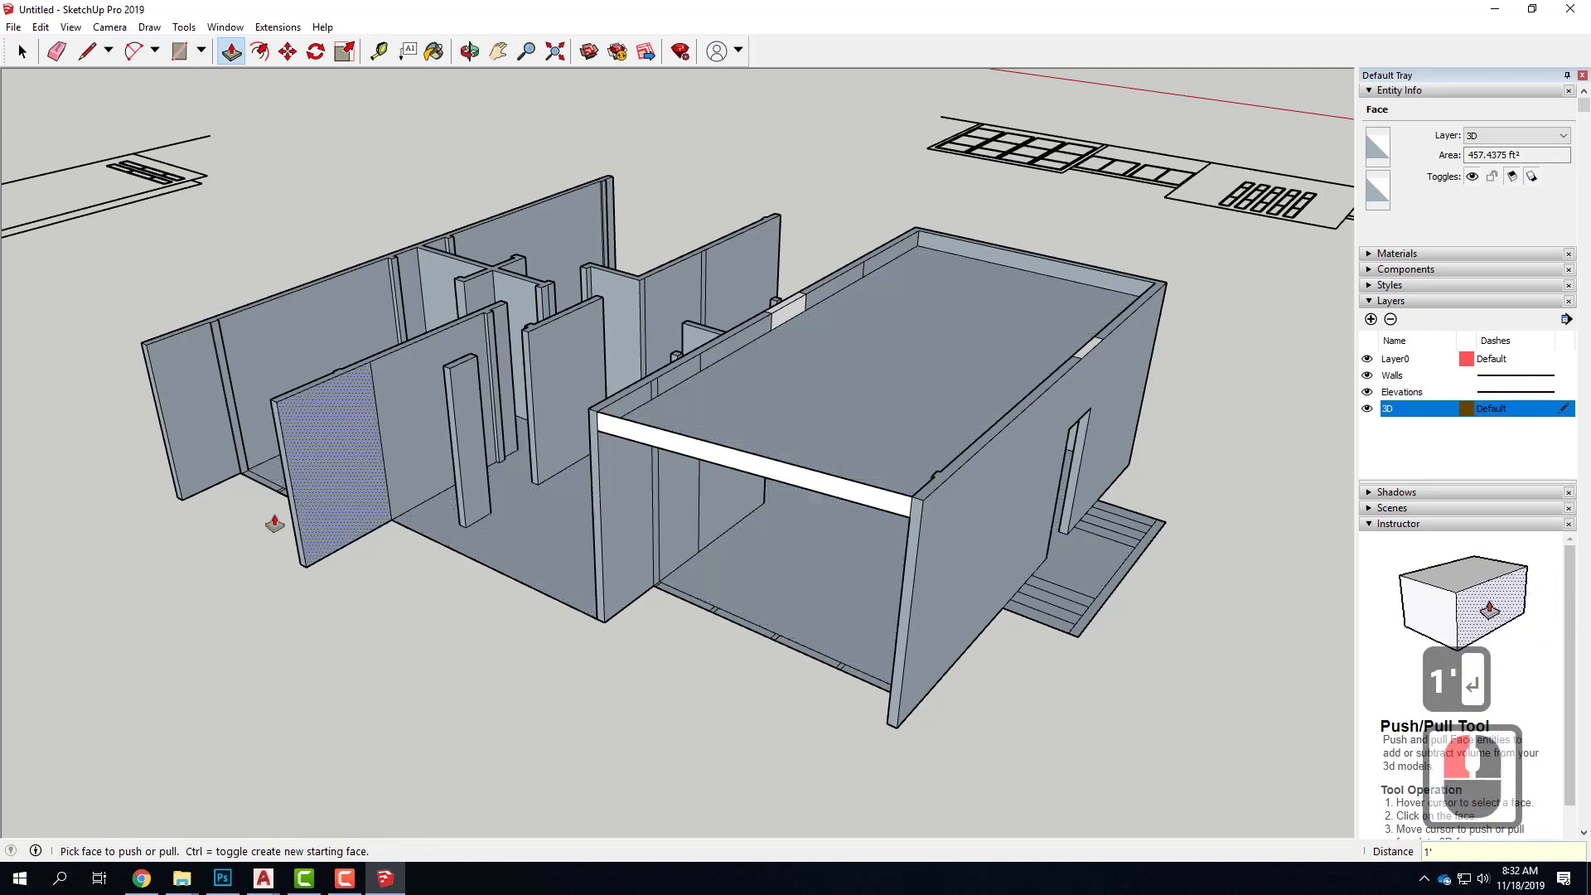
Cap the recessed roof with a face by drawing a diagonal line between opposite upper wall corners and deleting that line
scroll(276, 508, down, 5)
scroll(781, 359, up, 6)
scroll(781, 358, down, 3)
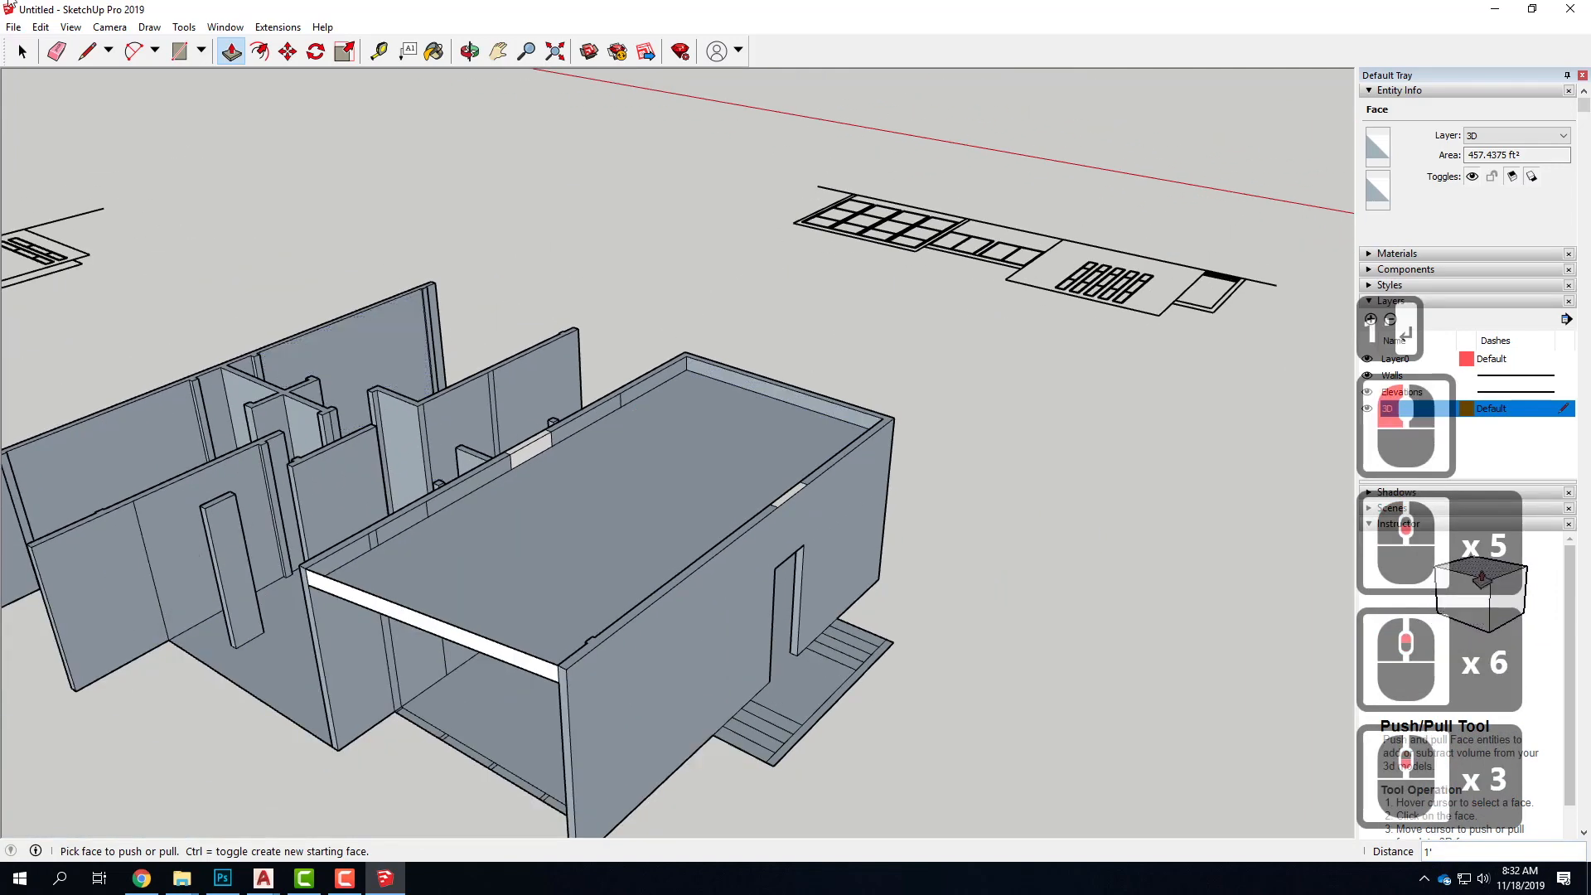
click(89, 54)
click(686, 356)
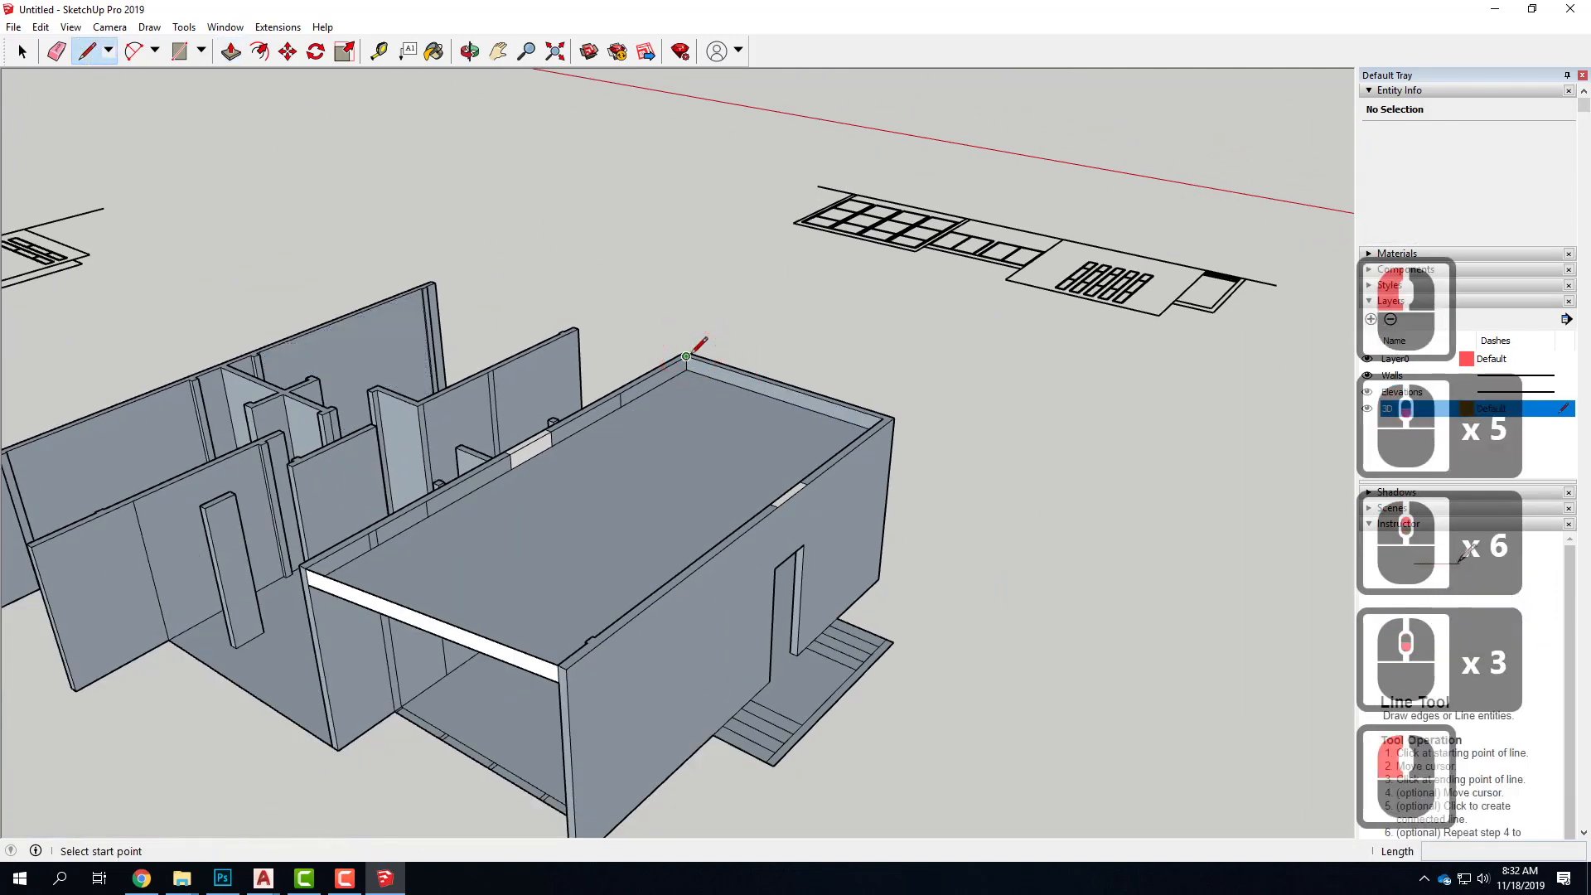
click(649, 436)
click(555, 651)
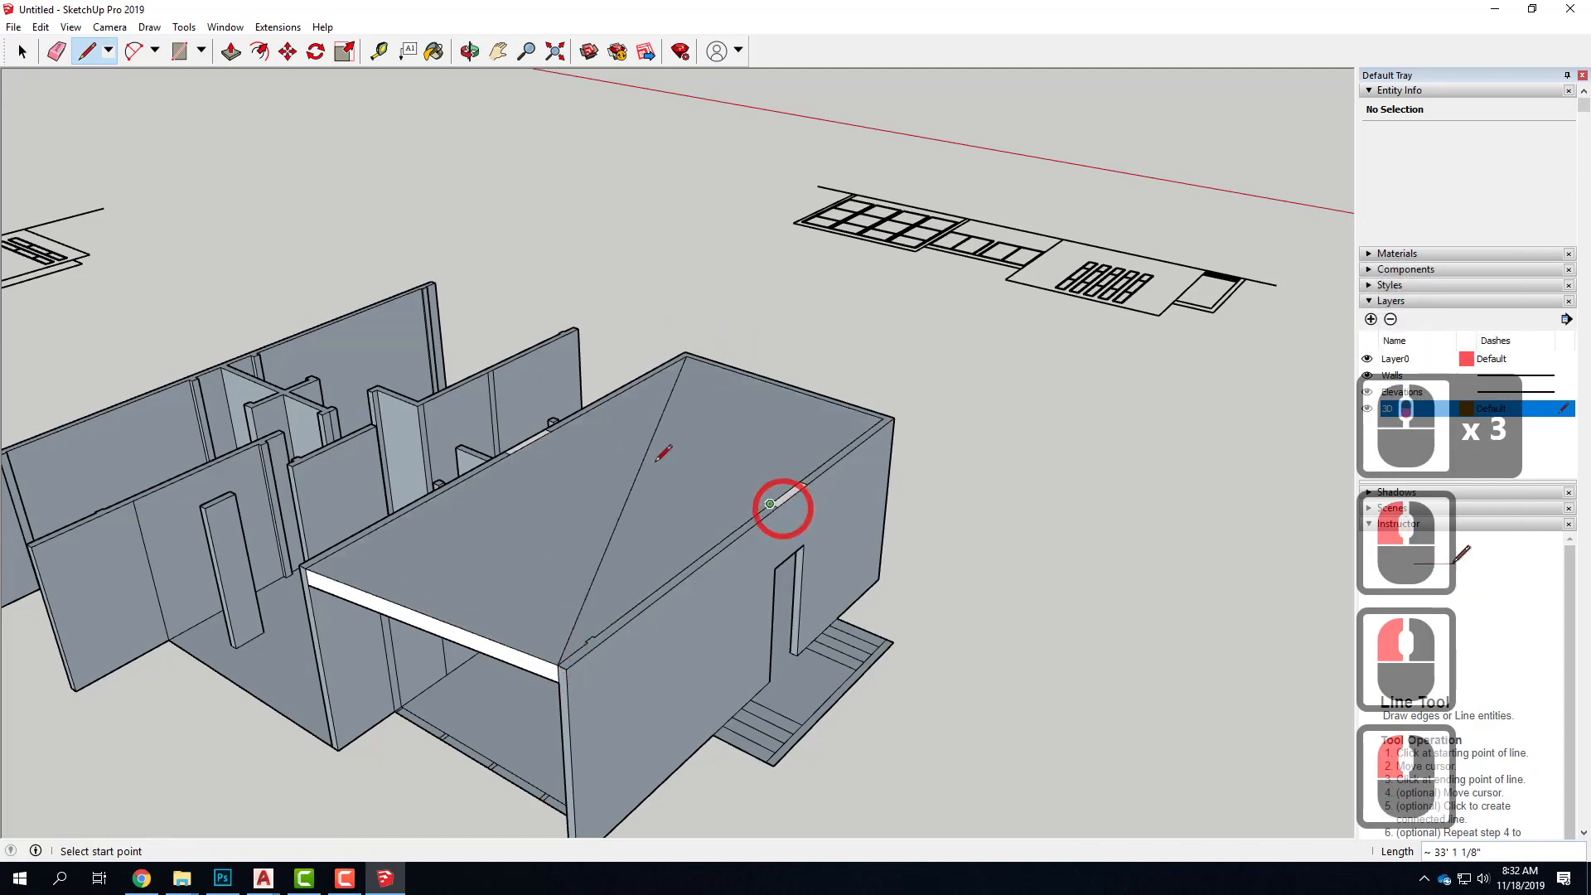
click(17, 58)
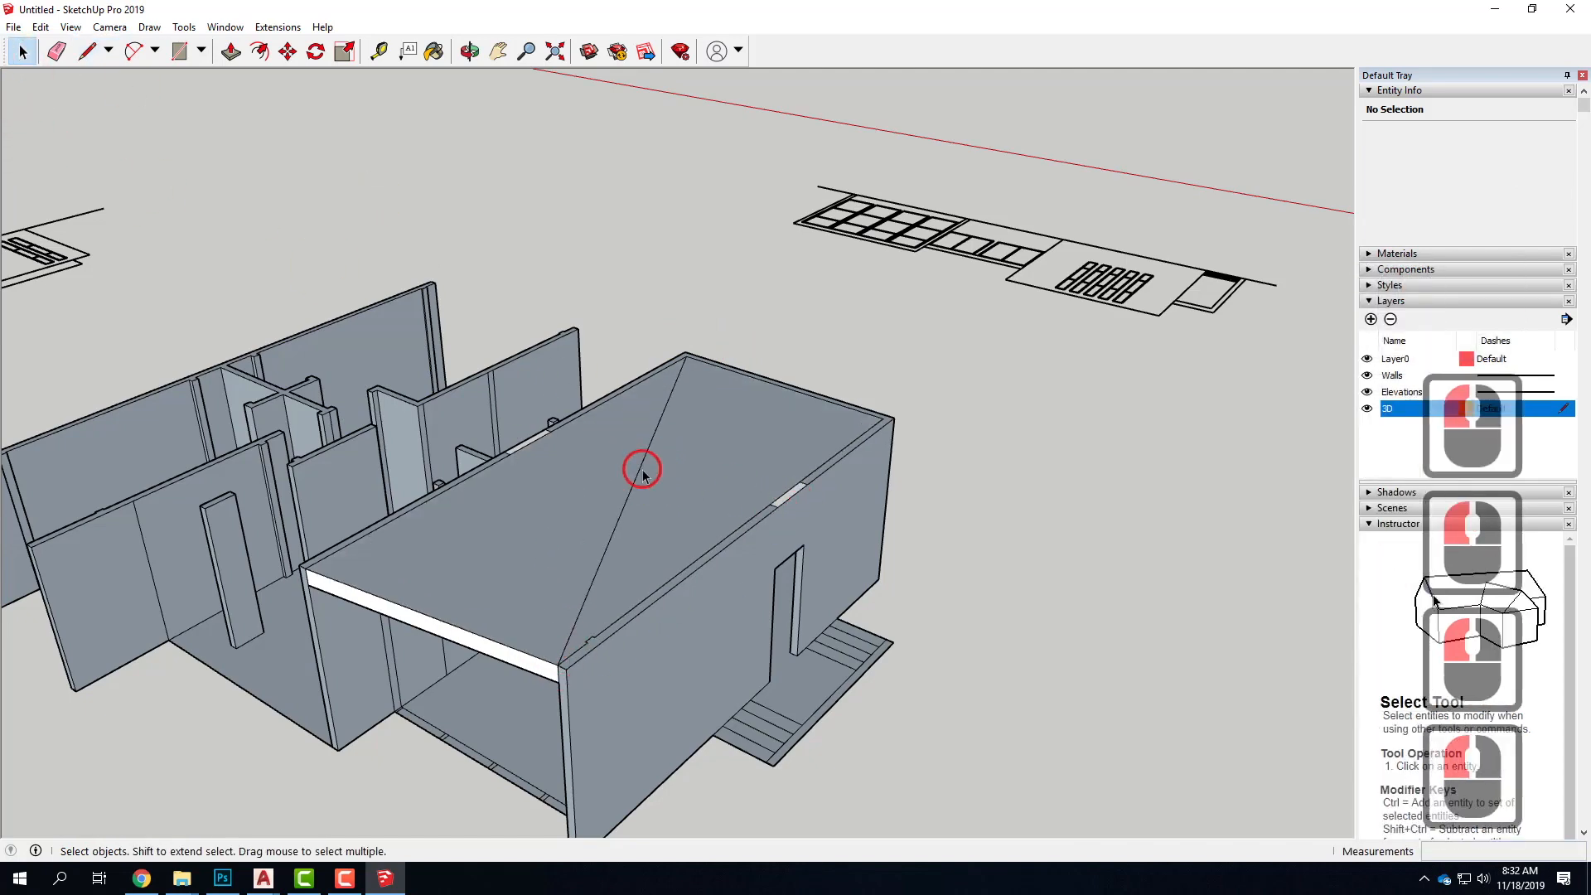
key(Delete)
Examine the capped roof volume from the open end and from above
scroll(720, 479, down, 4)
middle_drag(733, 490, 646, 559)
scroll(648, 452, up, 3)
middle_drag(636, 485, 584, 485)
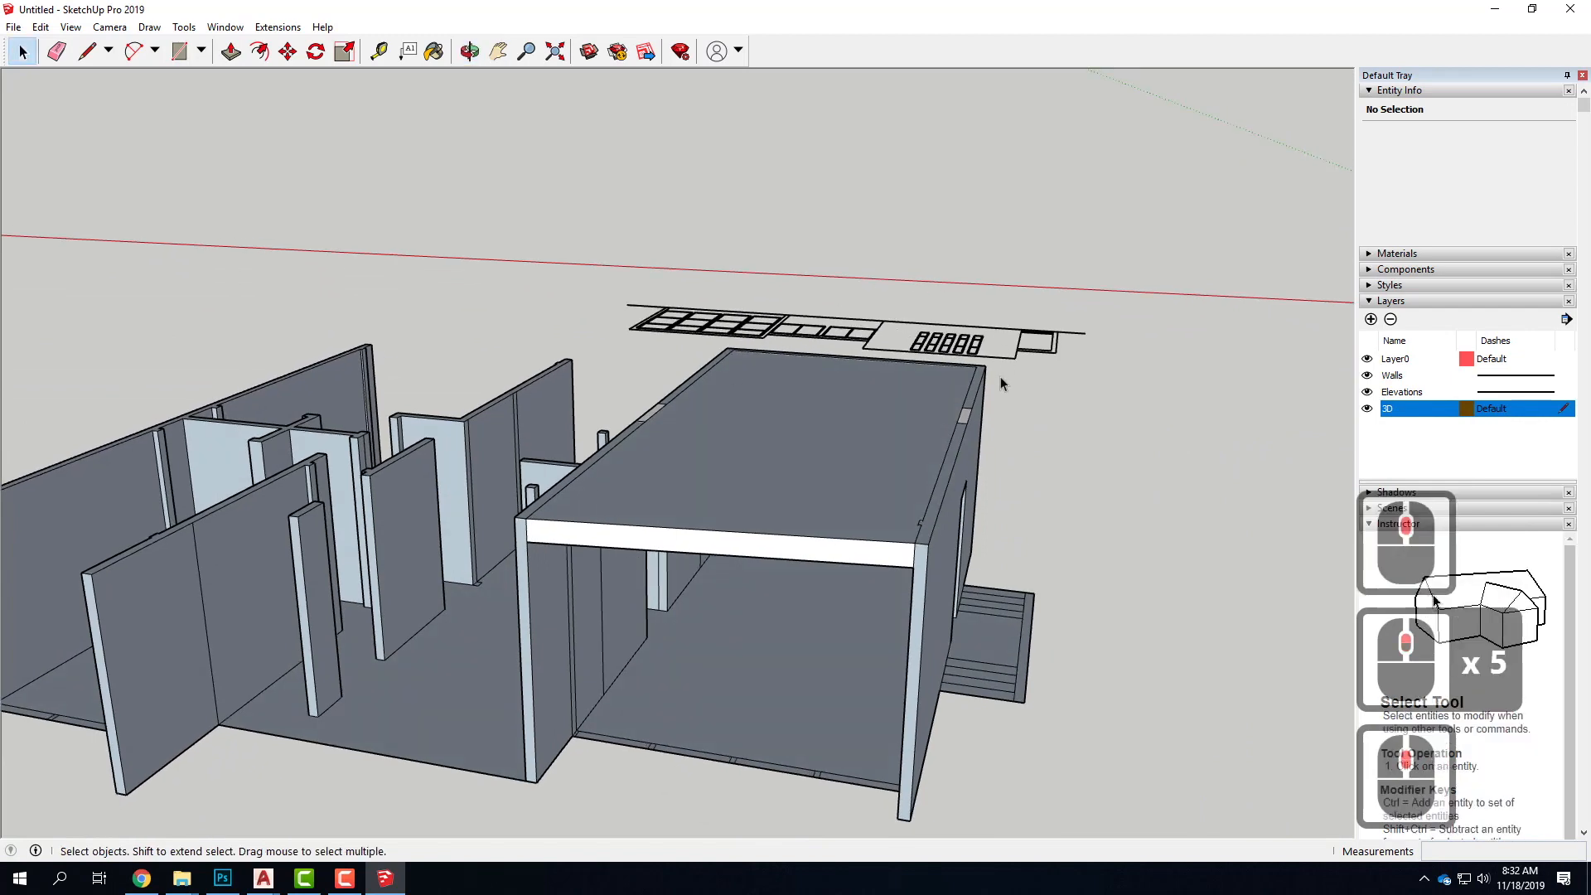
middle_drag(758, 365, 731, 477)
scroll(739, 474, down, 15)
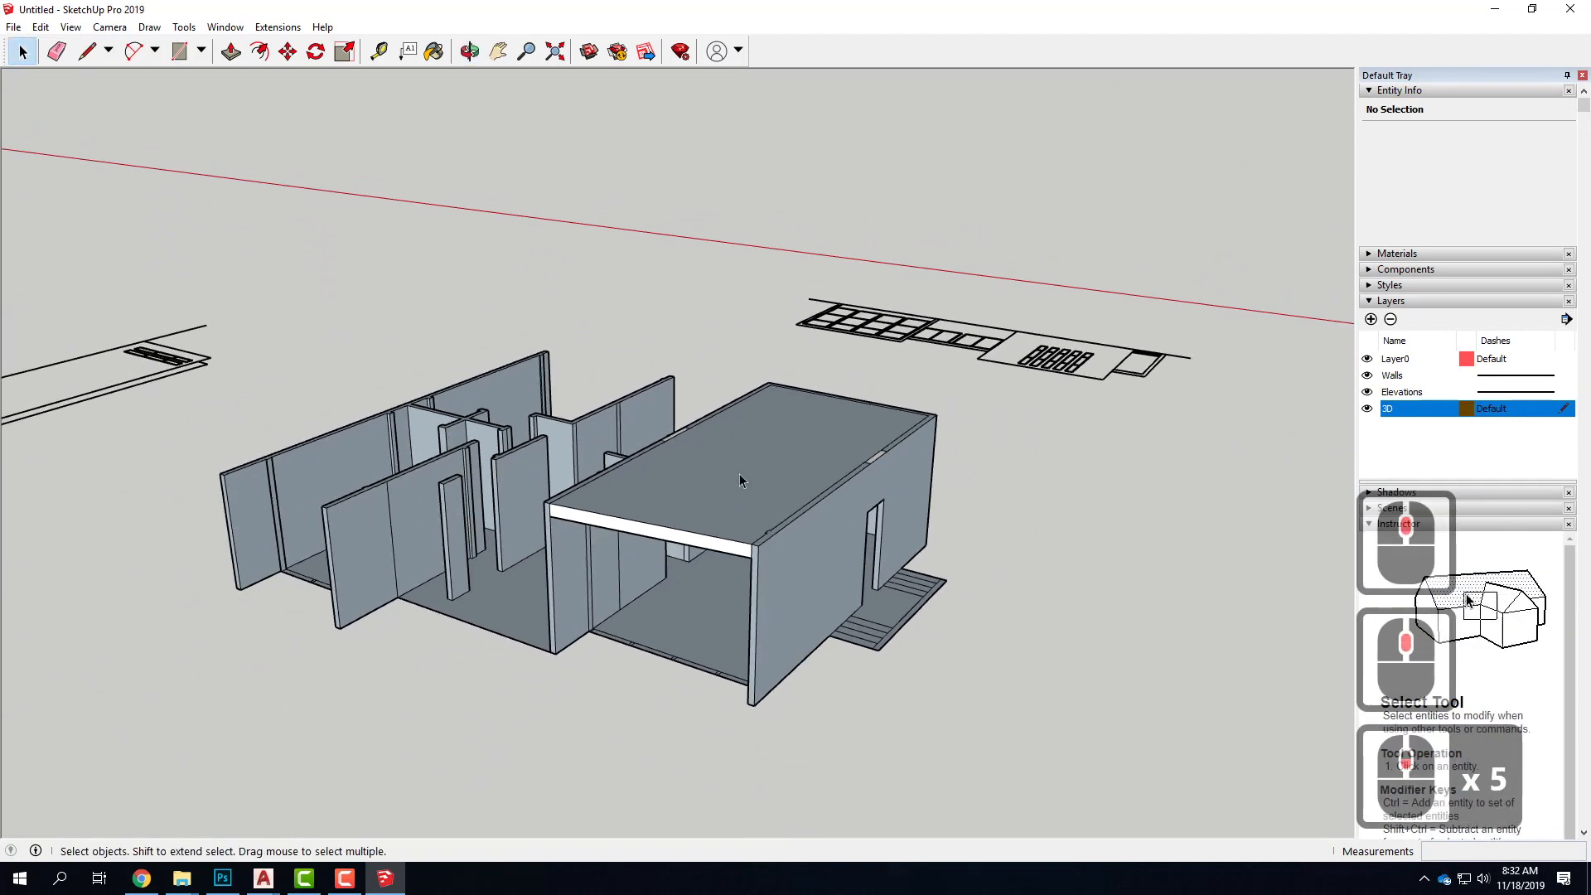
Examine the elevation drawings laid out around the house, checking three of them as groups
middle_drag(523, 489, 742, 464)
middle_drag(640, 593, 710, 514)
middle_drag(611, 562, 373, 639)
click(315, 667)
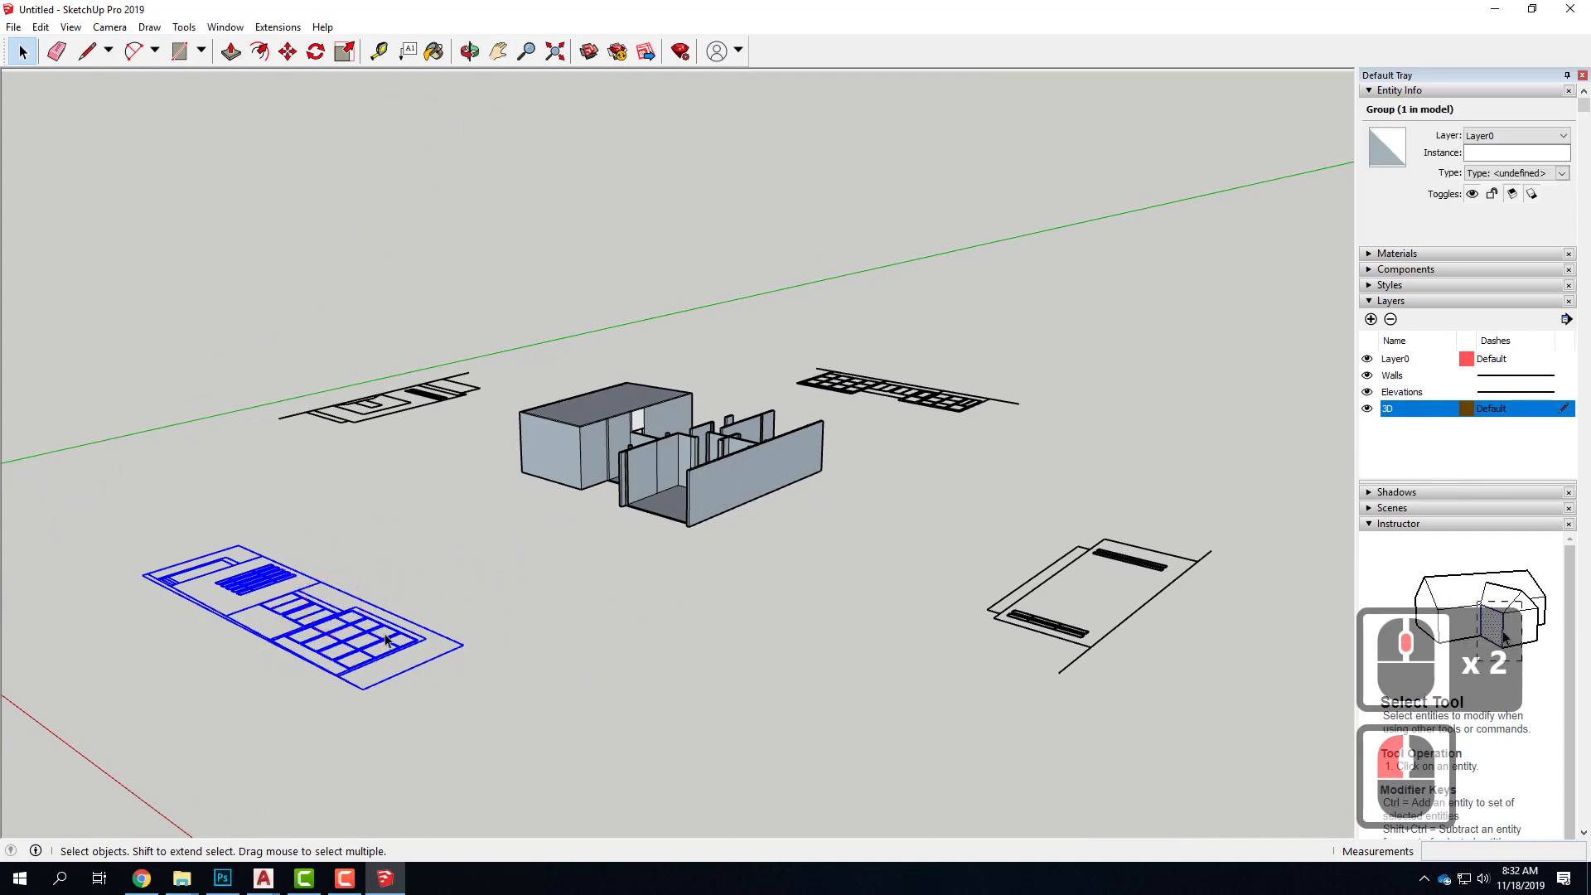
click(1049, 646)
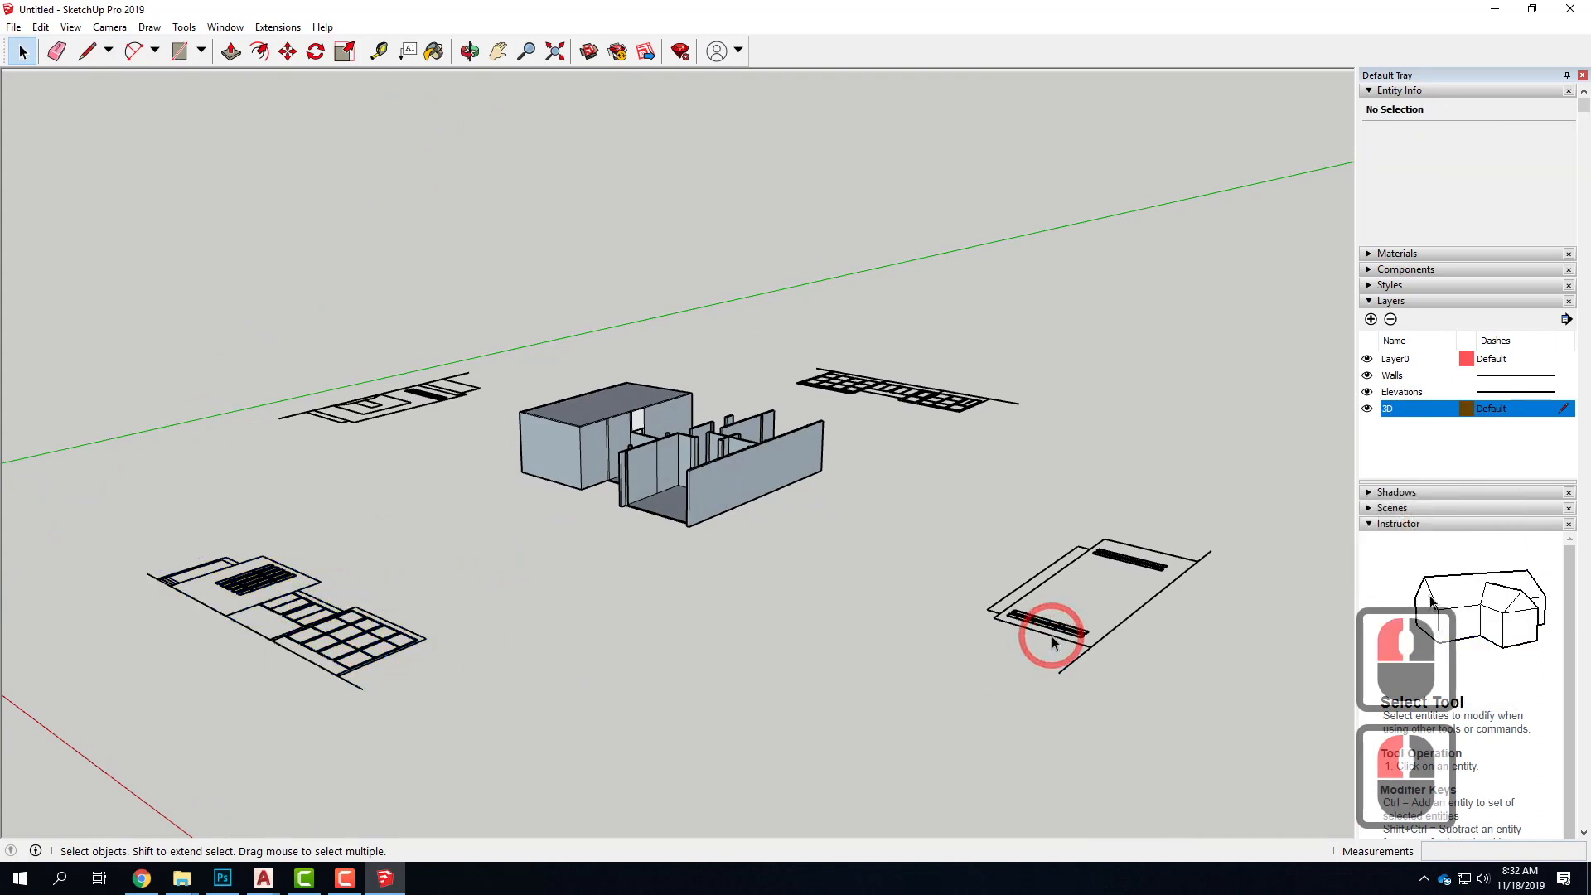
click(1048, 645)
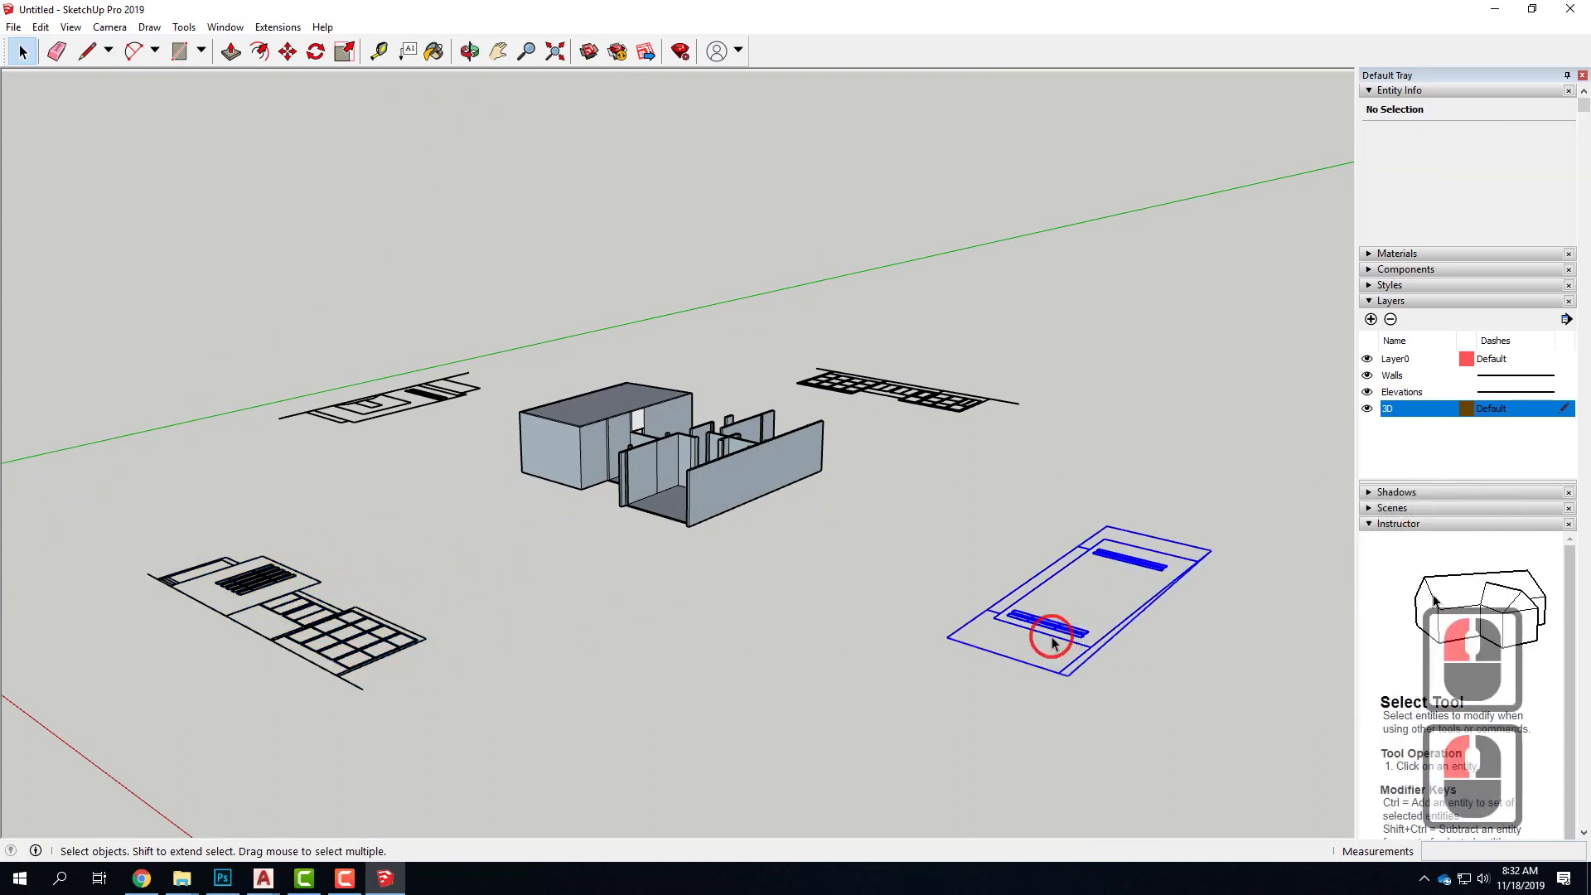
click(845, 396)
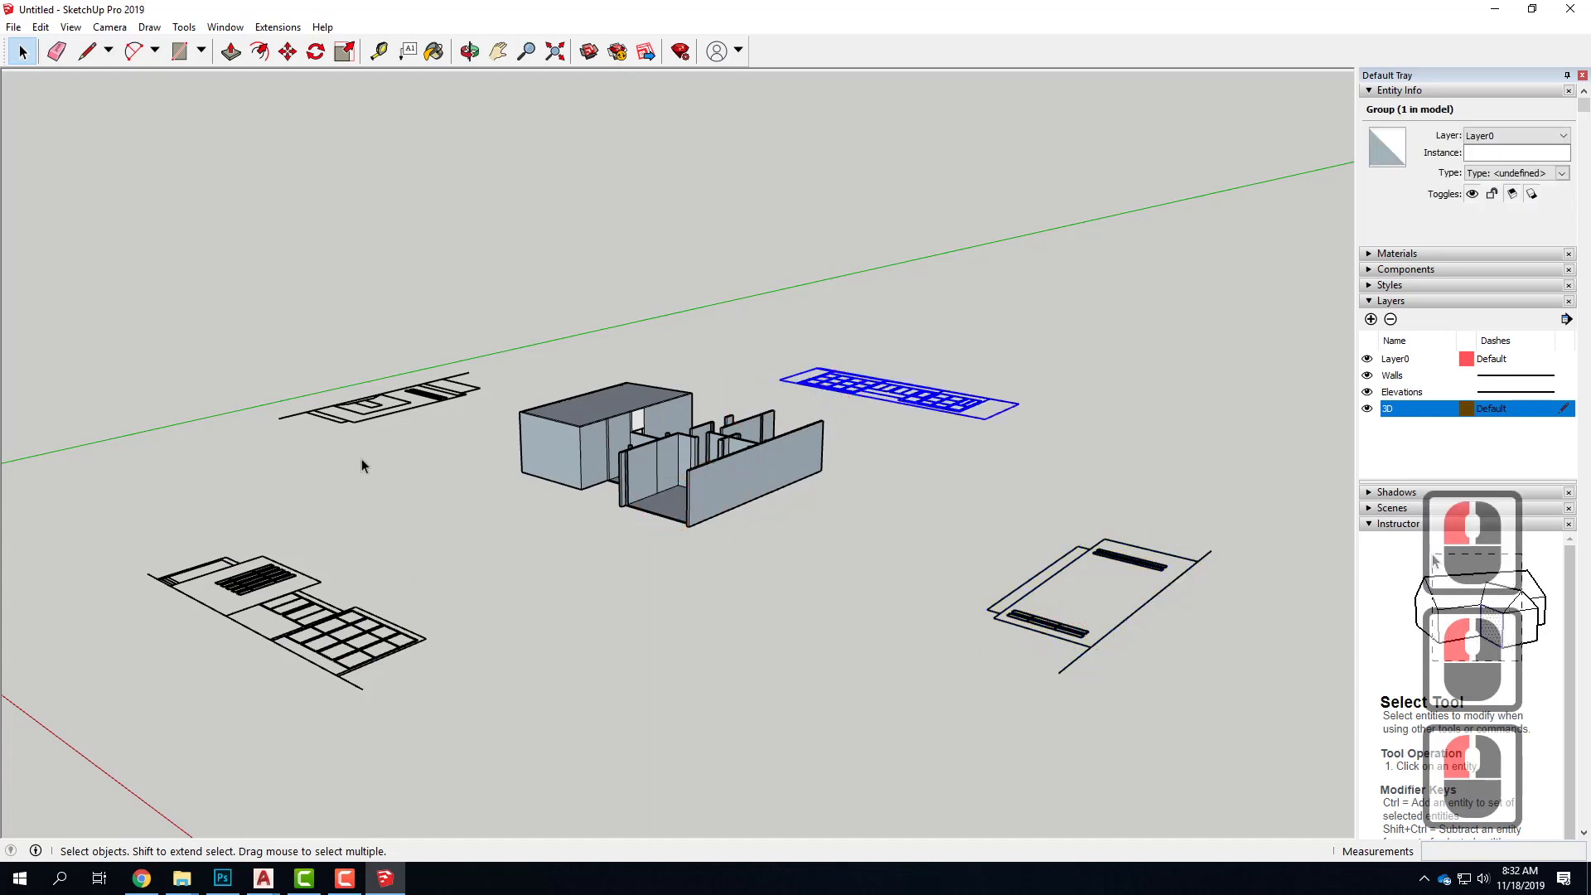
middle_drag(217, 448, 411, 397)
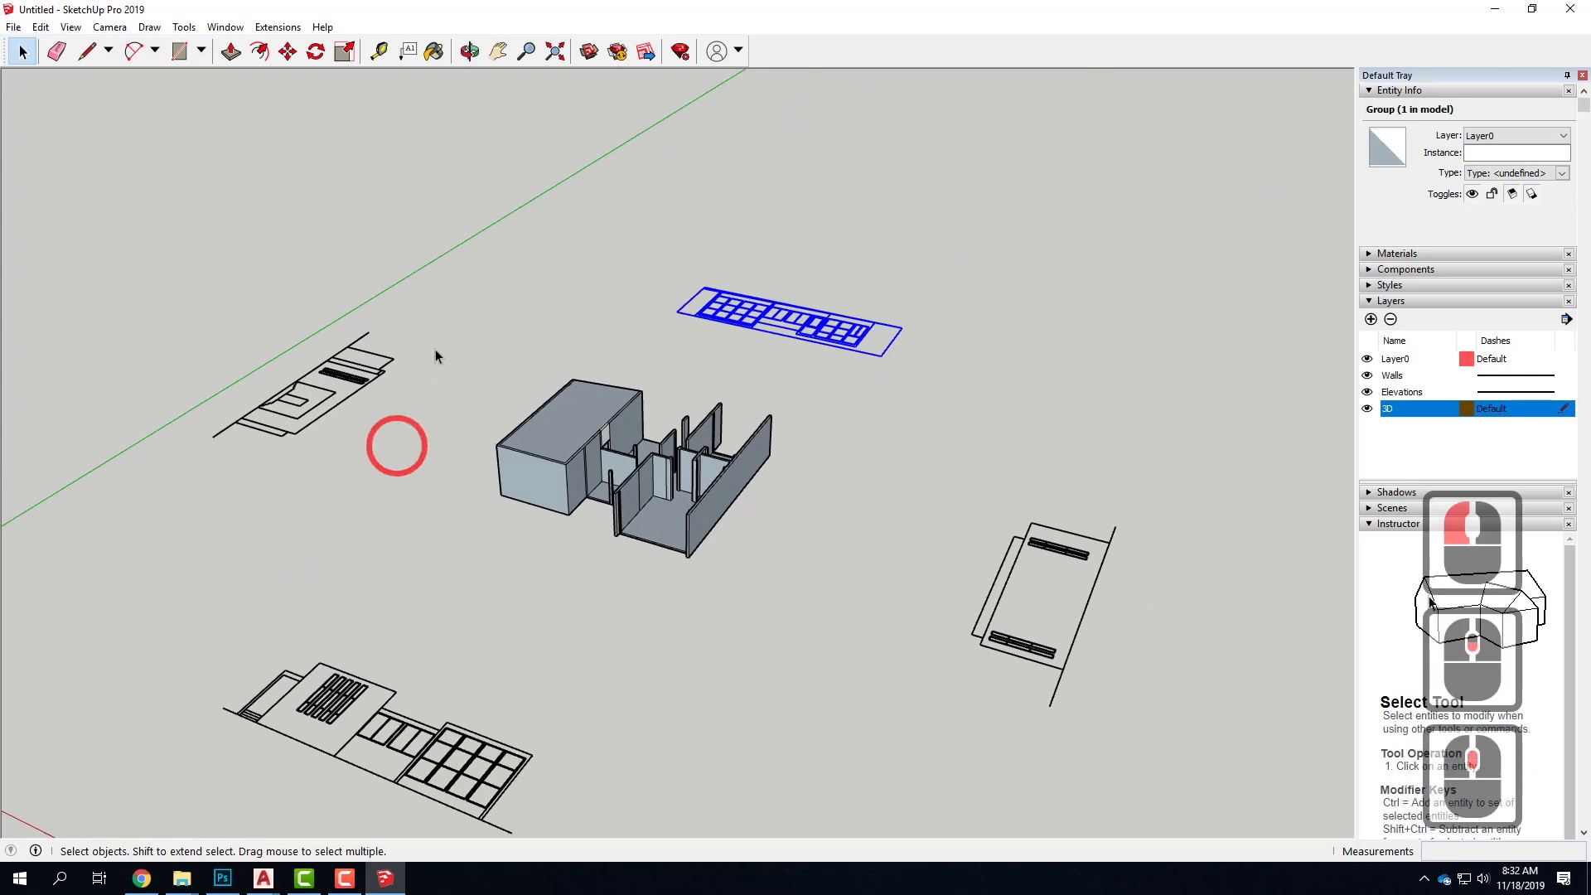
scroll(411, 397, up, 11)
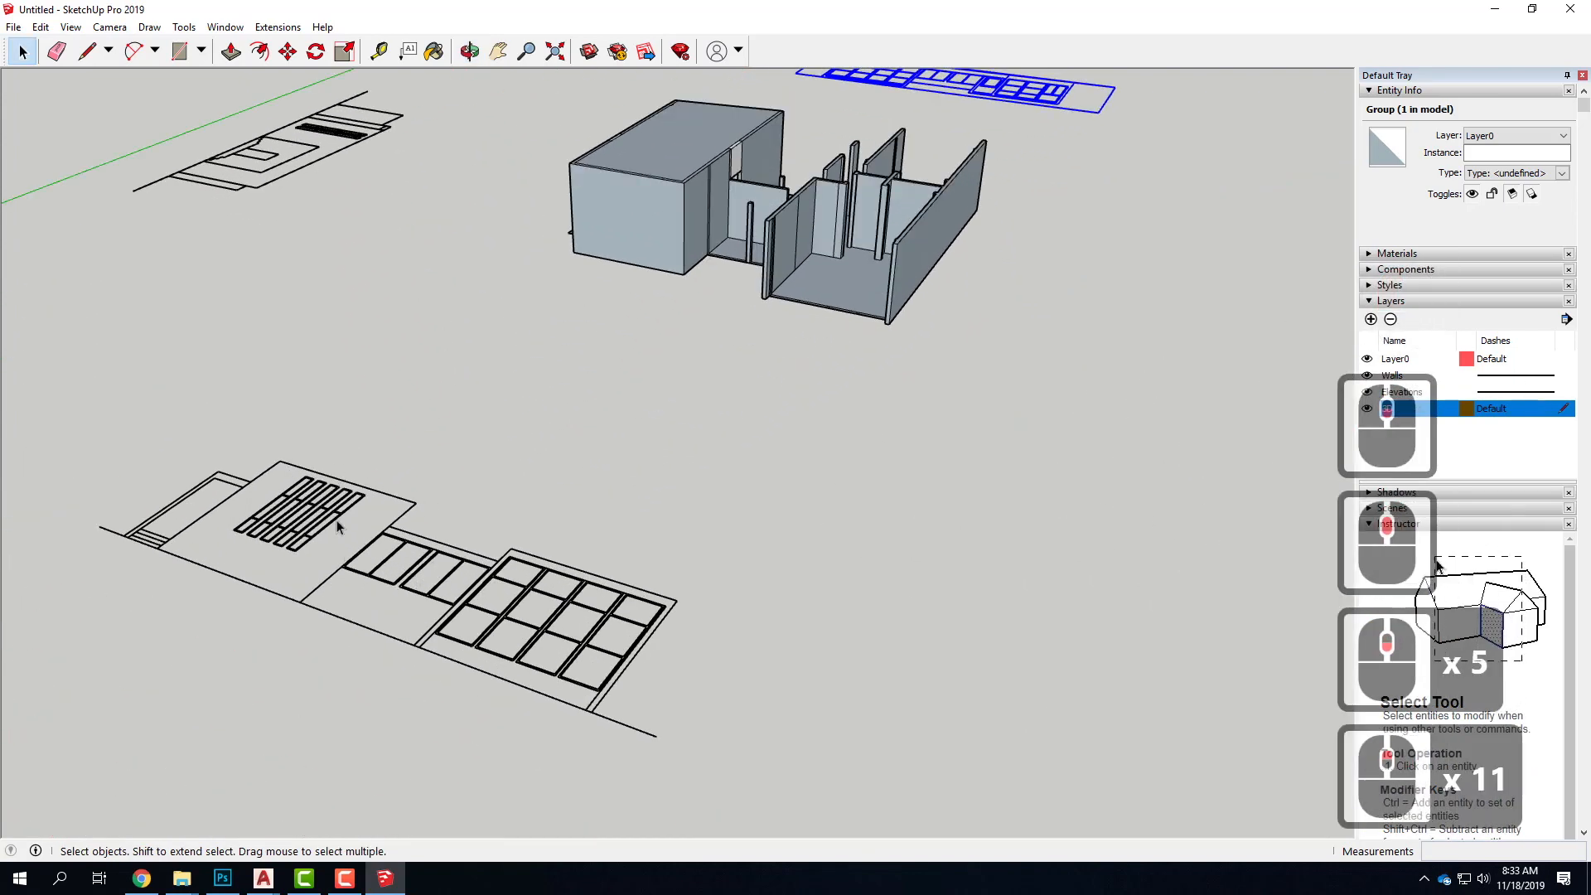
Draw a helper rectangle about 3' 6" by 3' on the door area of the elevation with the large window grid
click(364, 551)
click(497, 520)
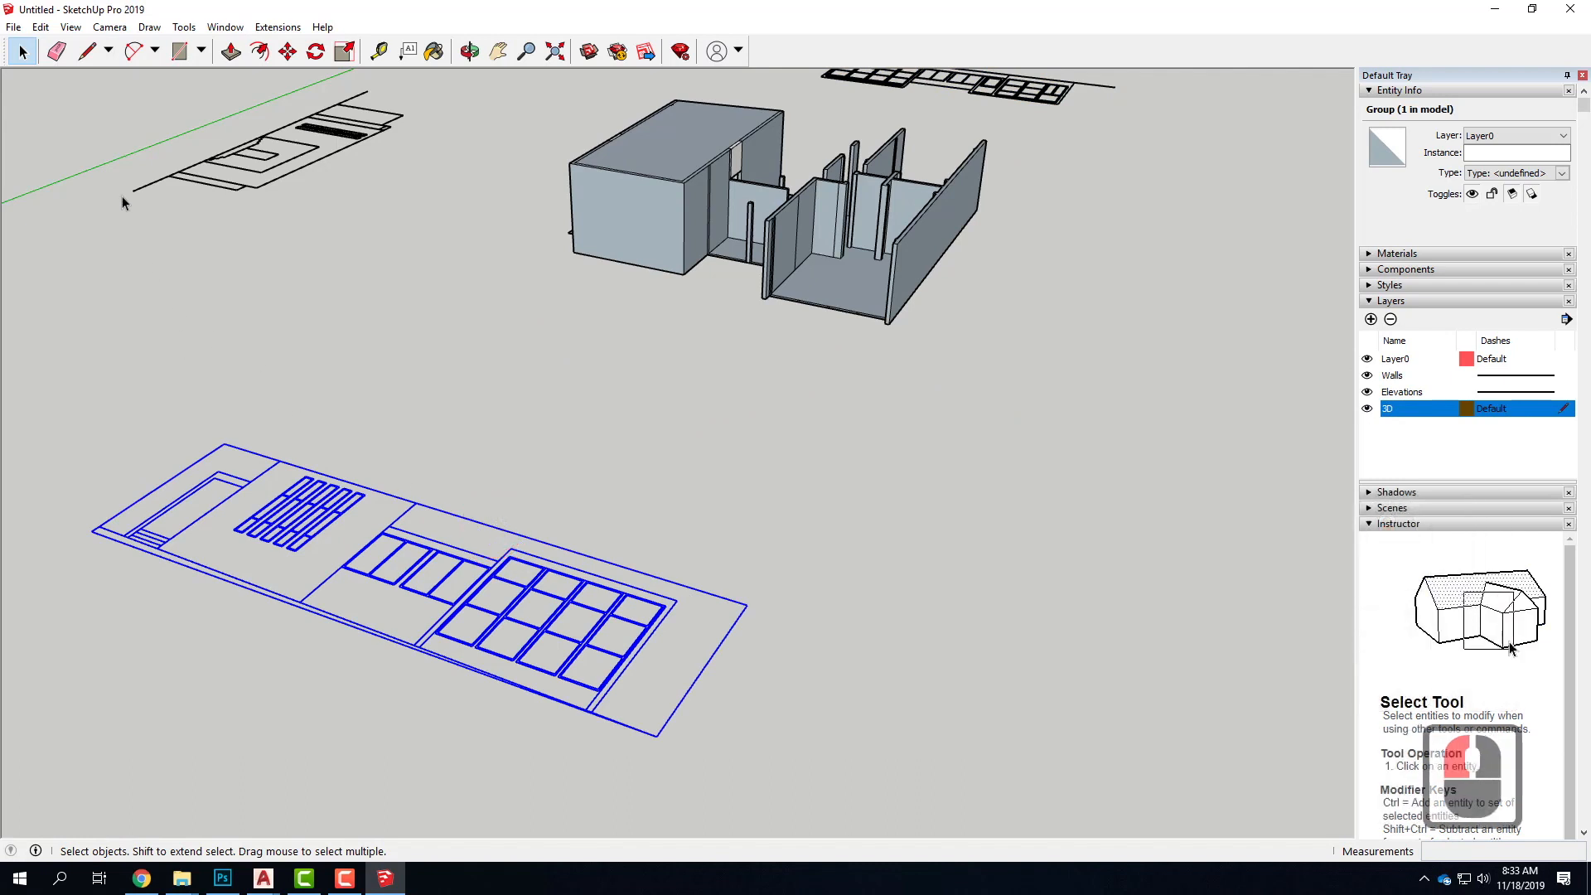
click(179, 52)
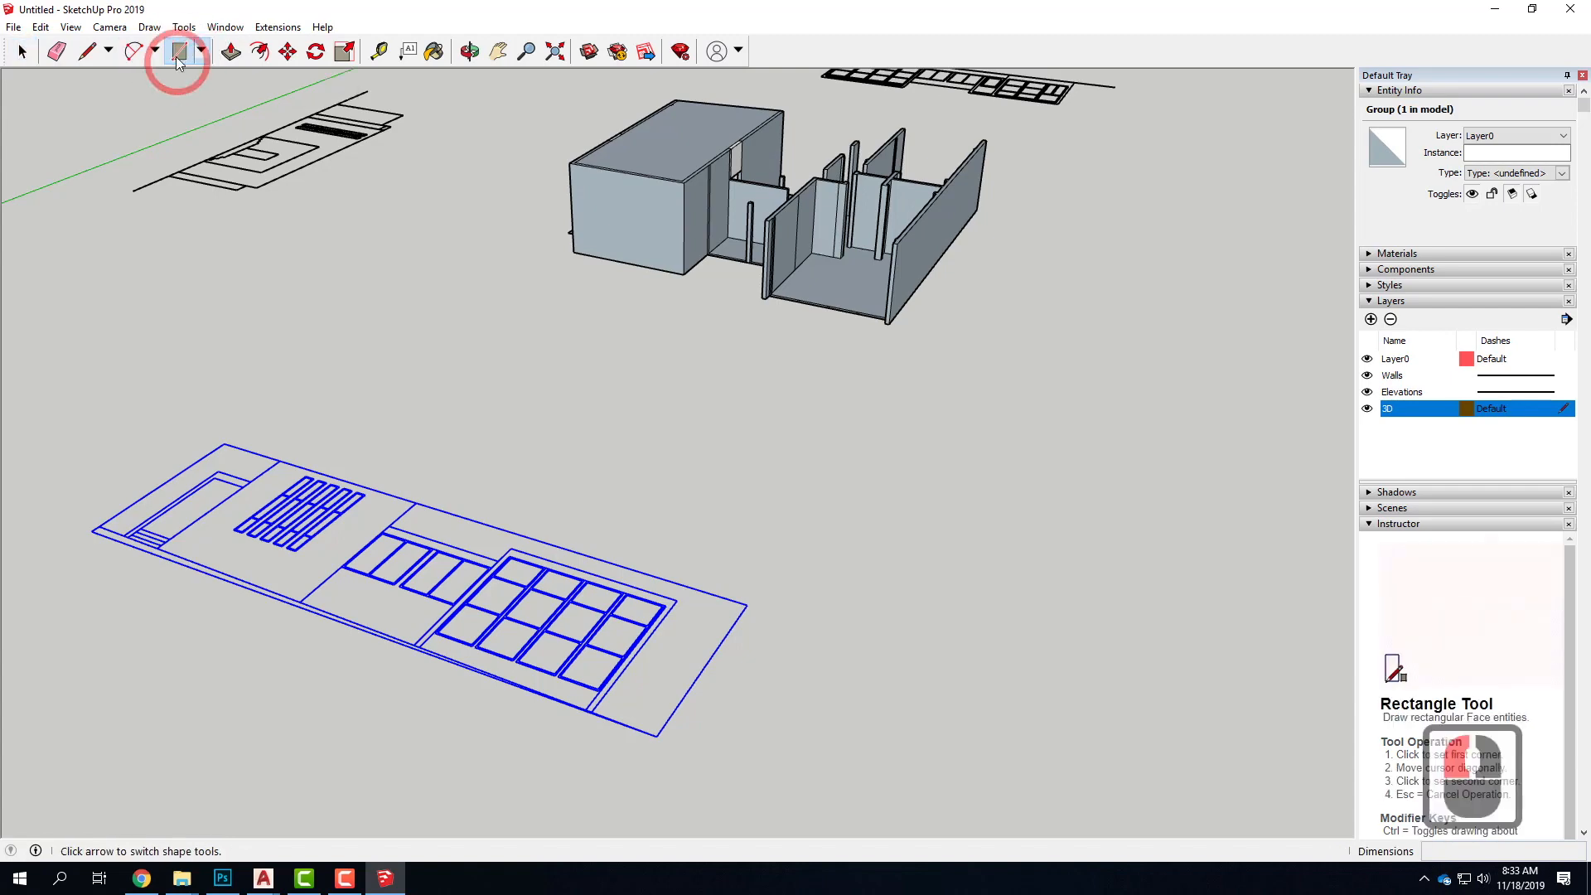
scroll(191, 558, up, 6)
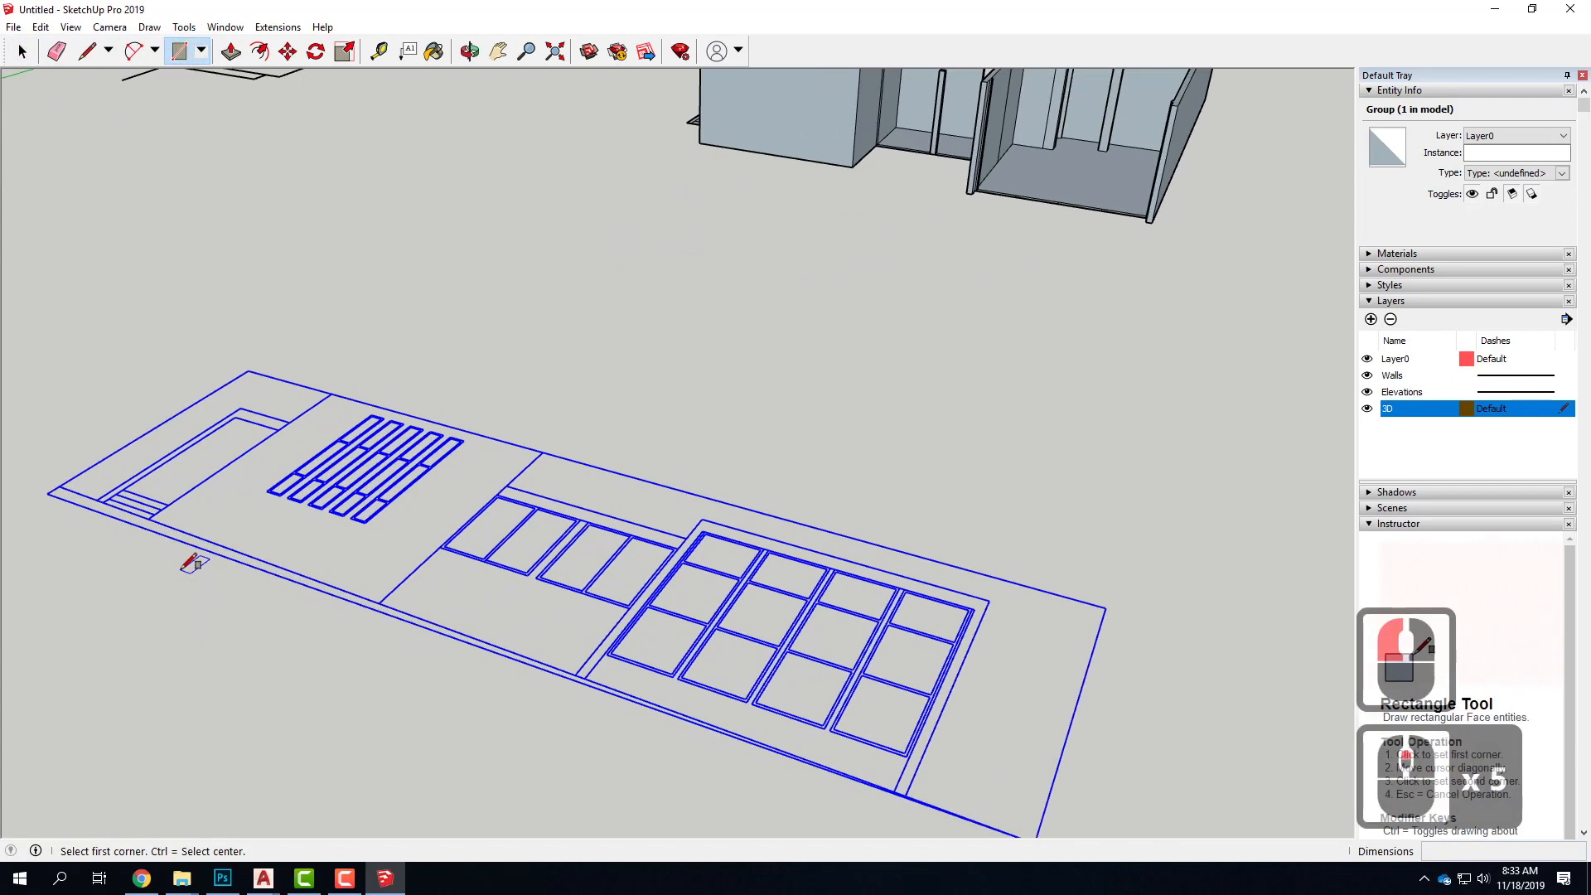
click(122, 480)
click(209, 472)
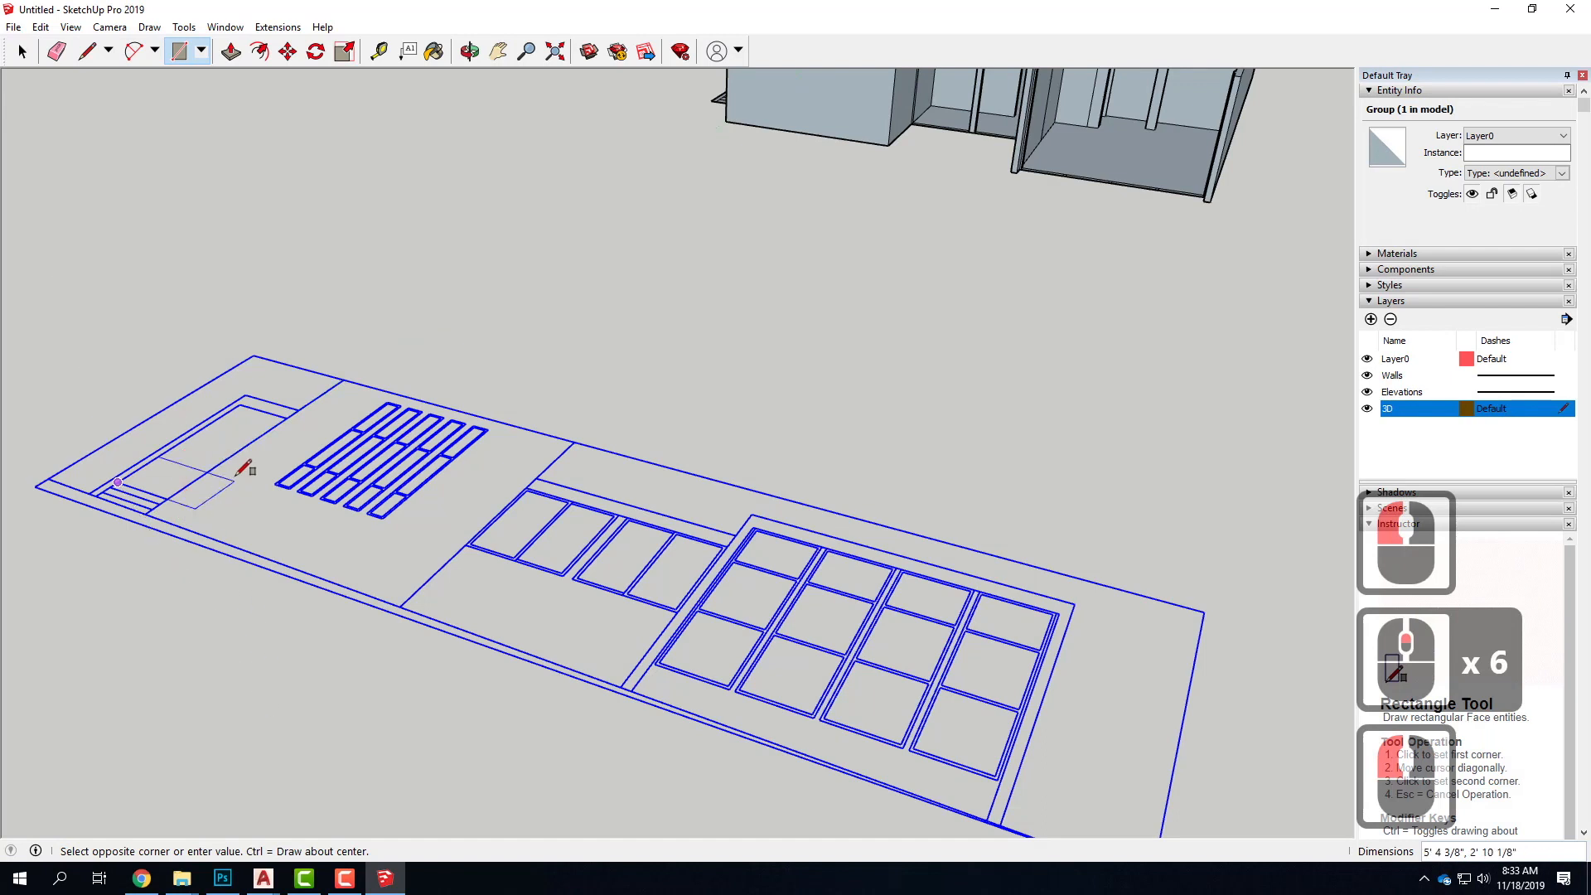
click(210, 470)
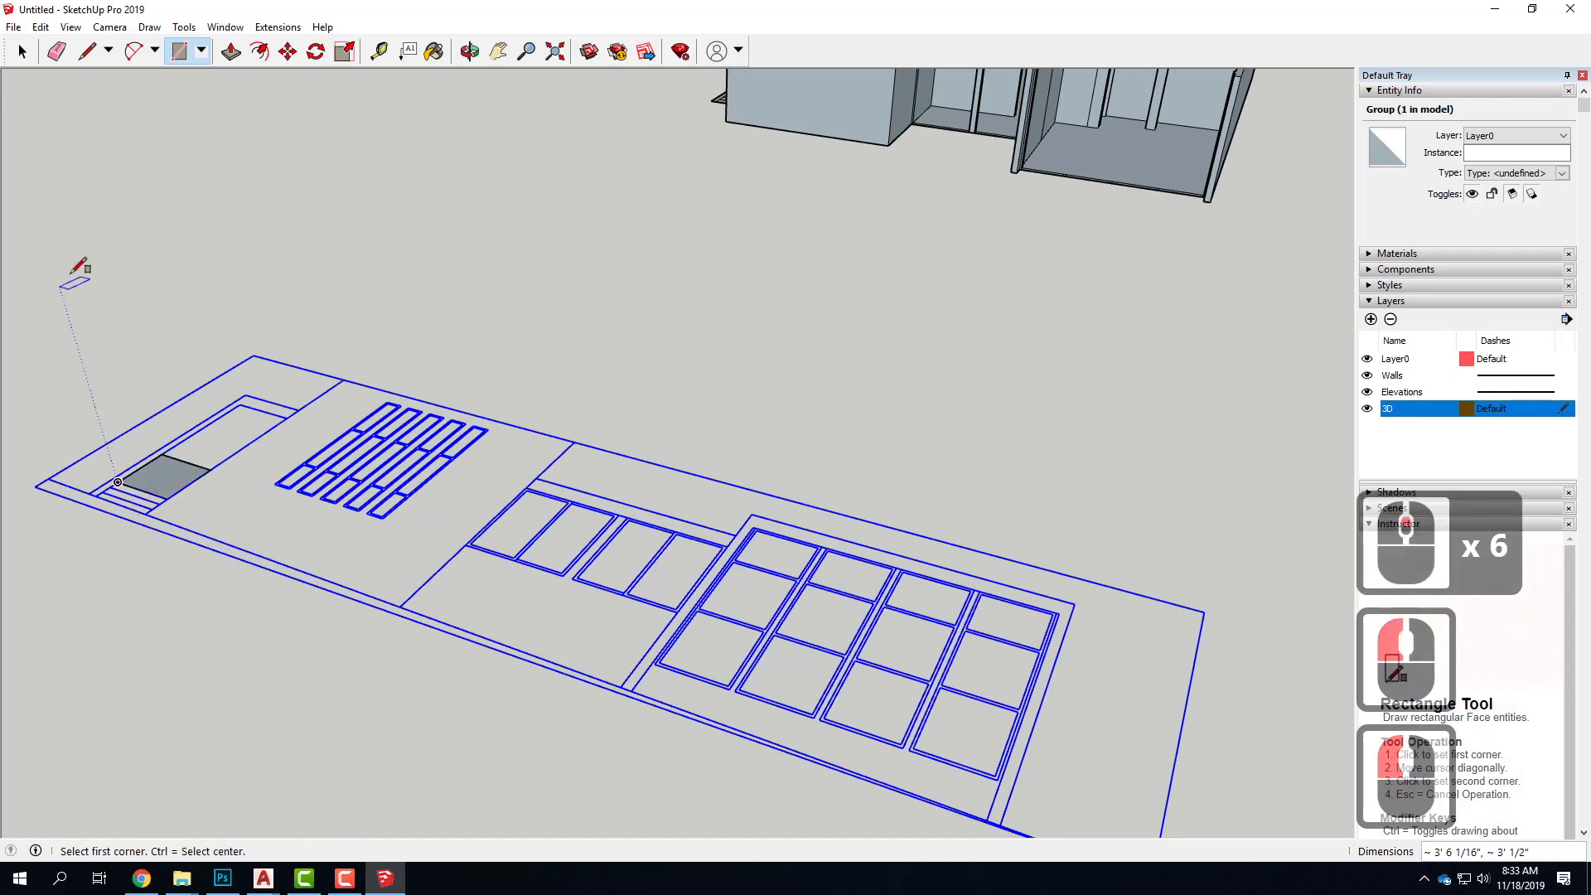
Extrude the helper rectangle upward about 3' 3" into a box
click(22, 53)
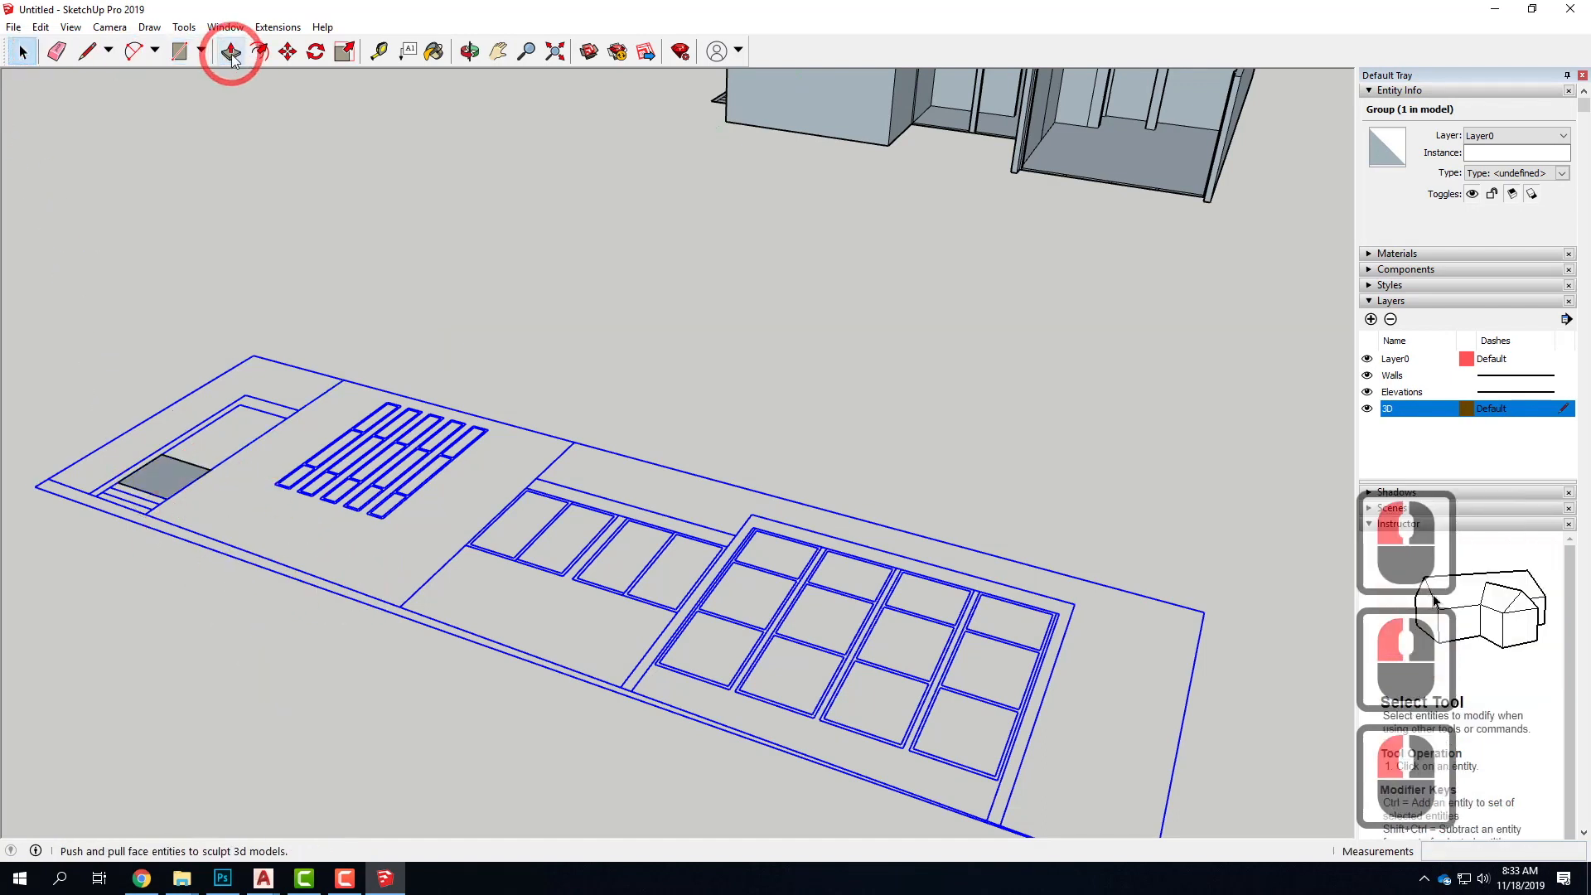
click(231, 52)
click(145, 473)
click(171, 412)
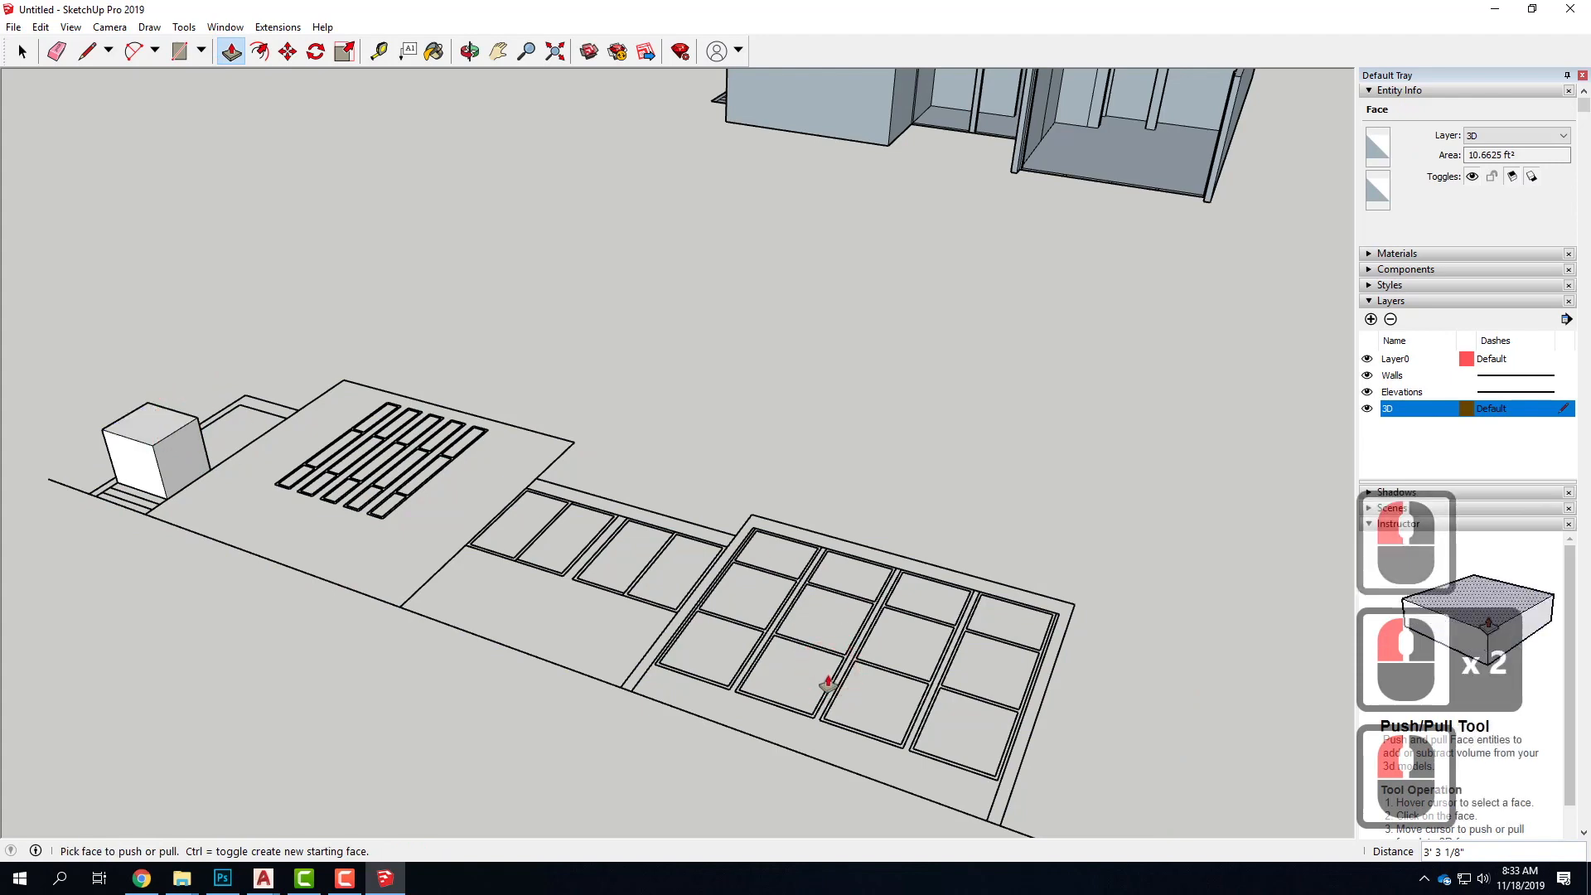
scroll(823, 679, down, 3)
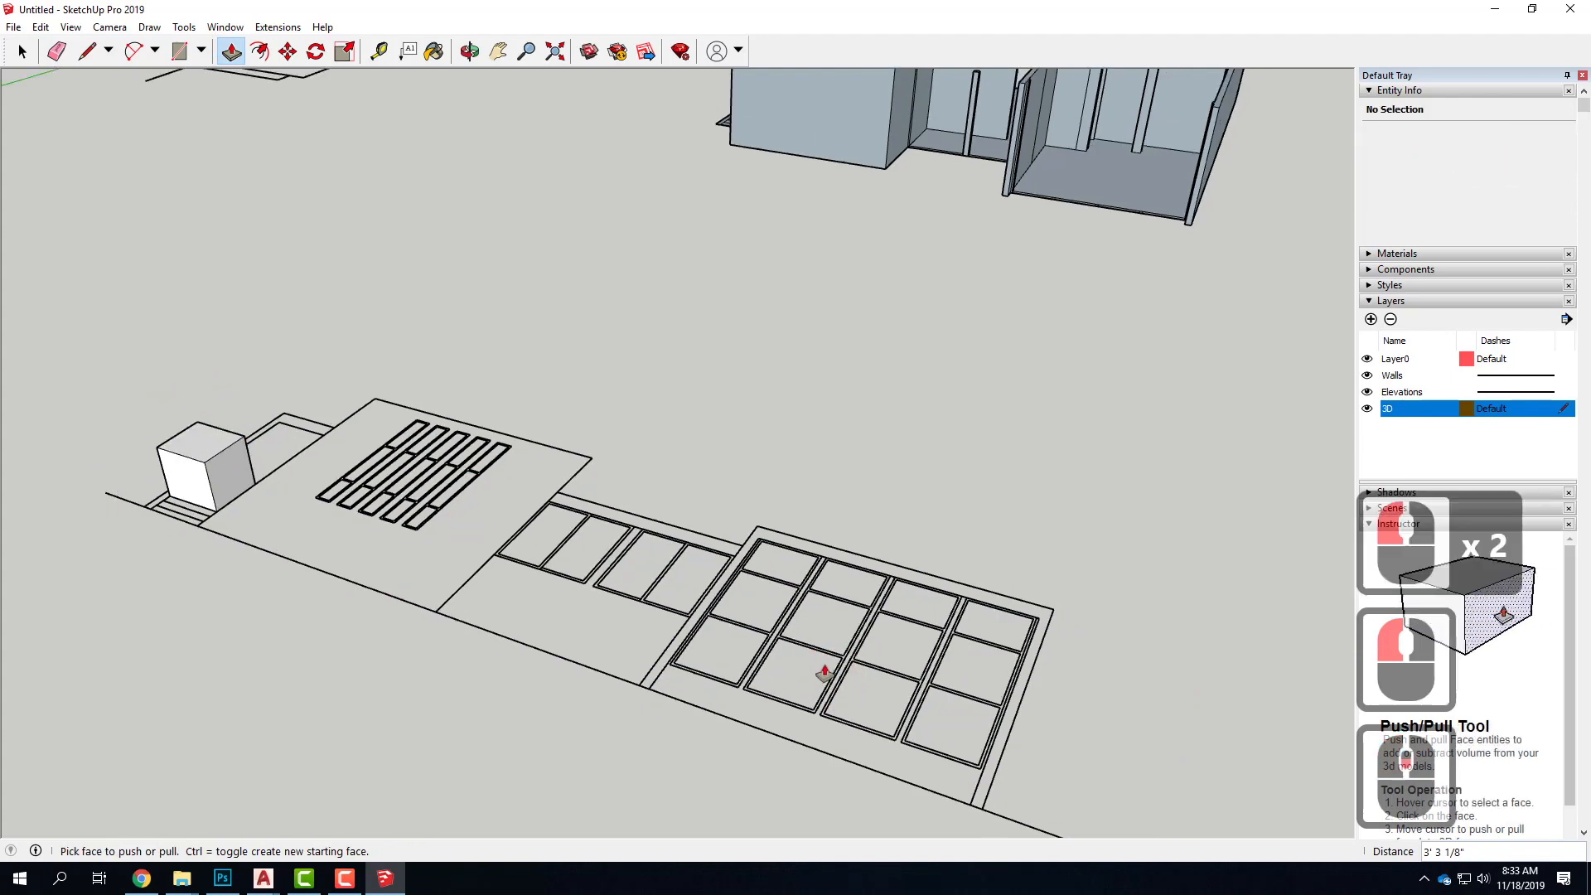
scroll(289, 532, down, 4)
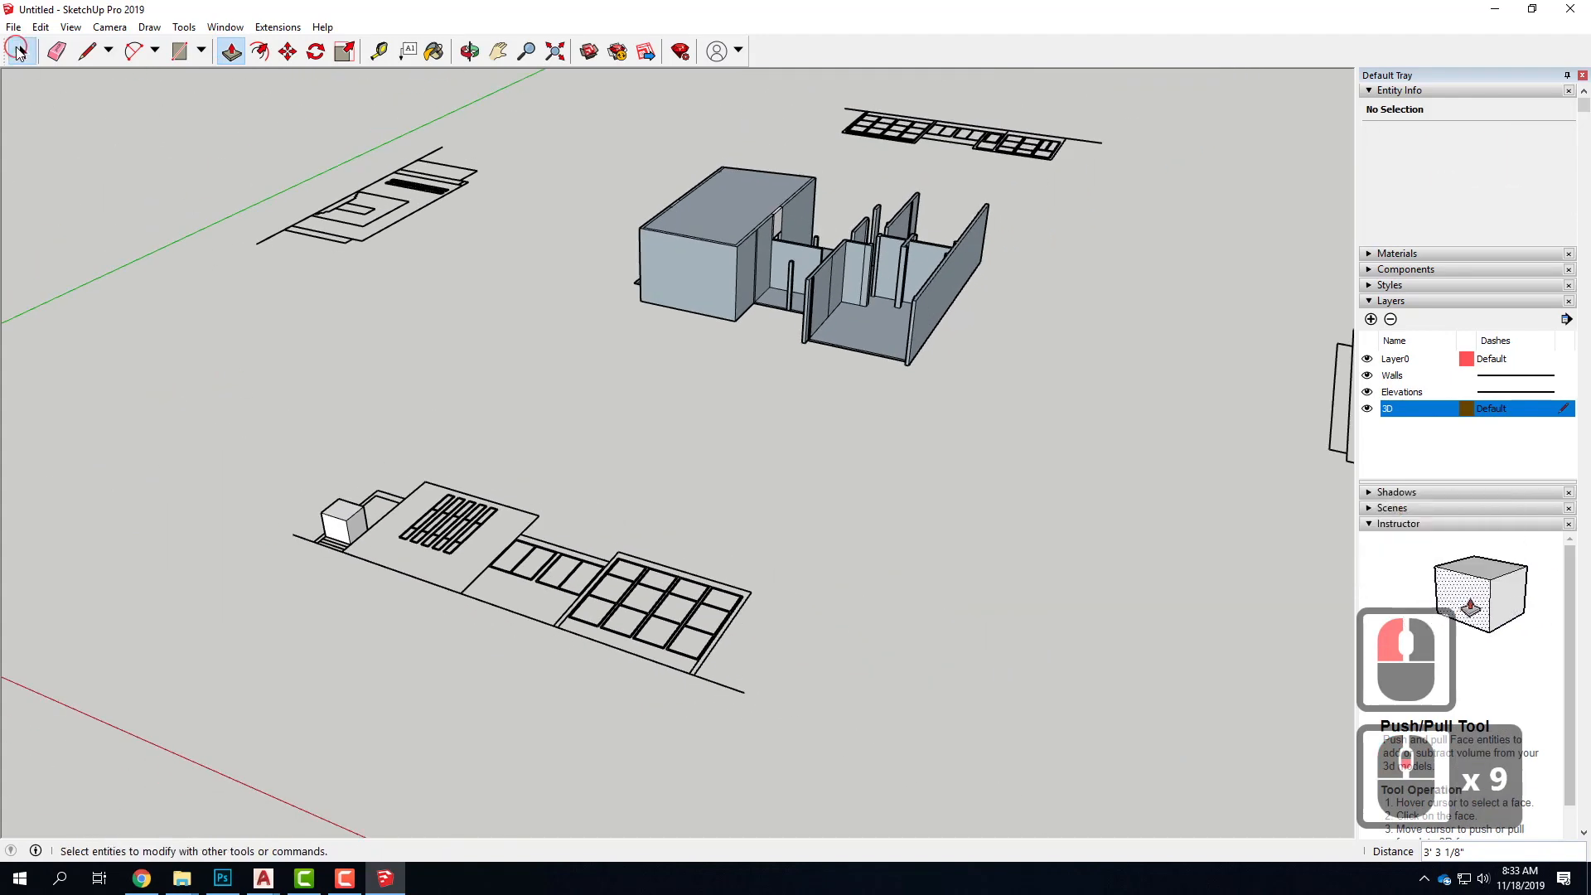
Rotate the elevation and its helper box 90° upright around the box's lower corner, using the box's side face as rotation plane
click(22, 52)
scroll(333, 506, down, 4)
drag(523, 595, 657, 700)
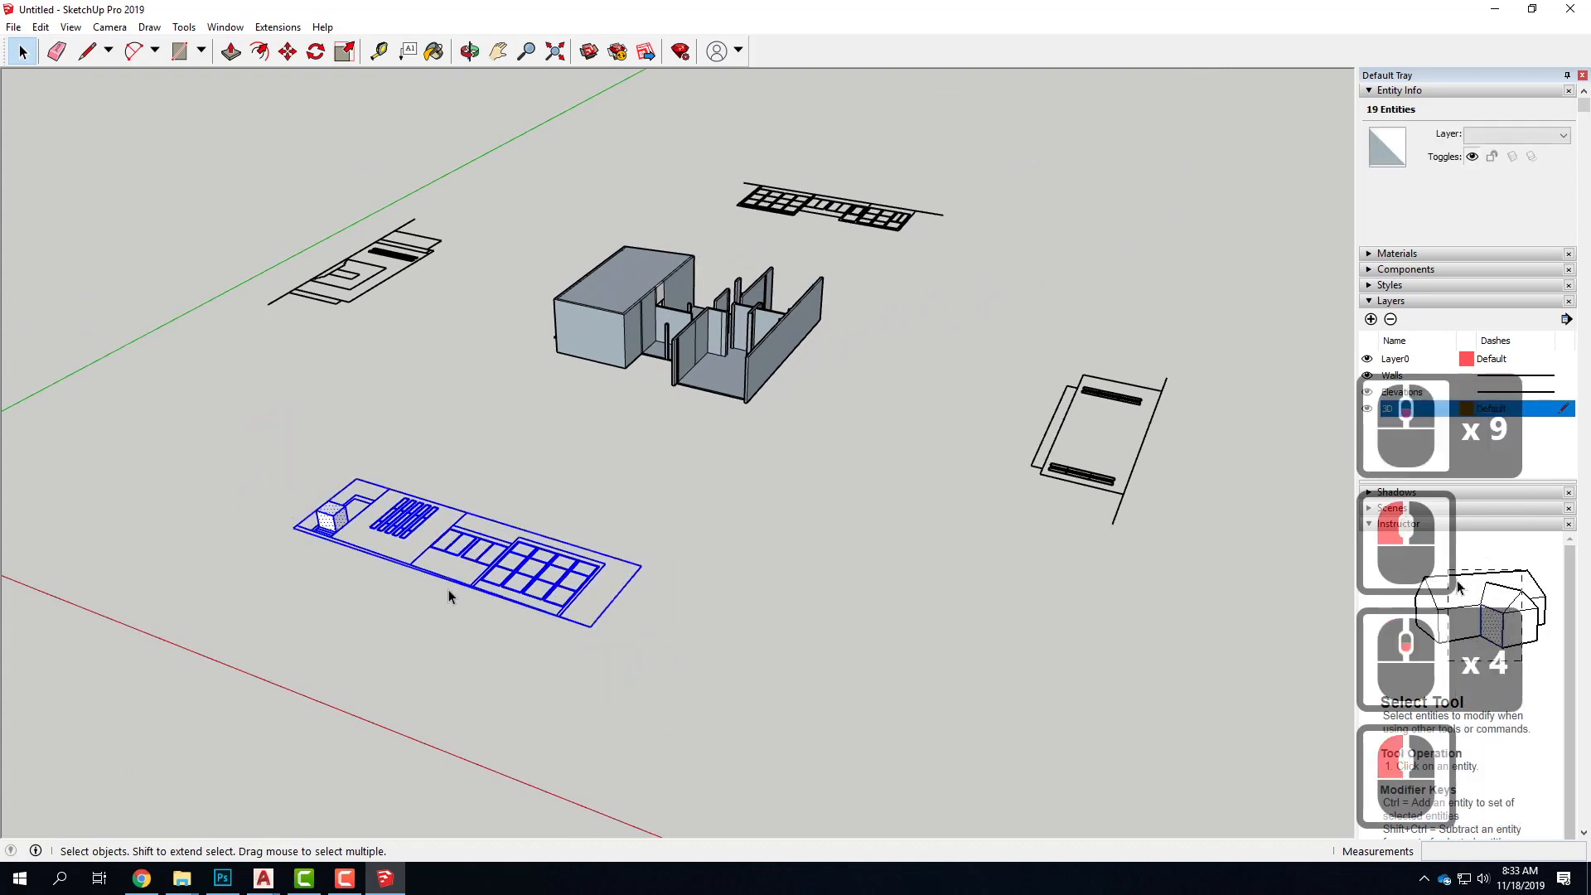
click(316, 51)
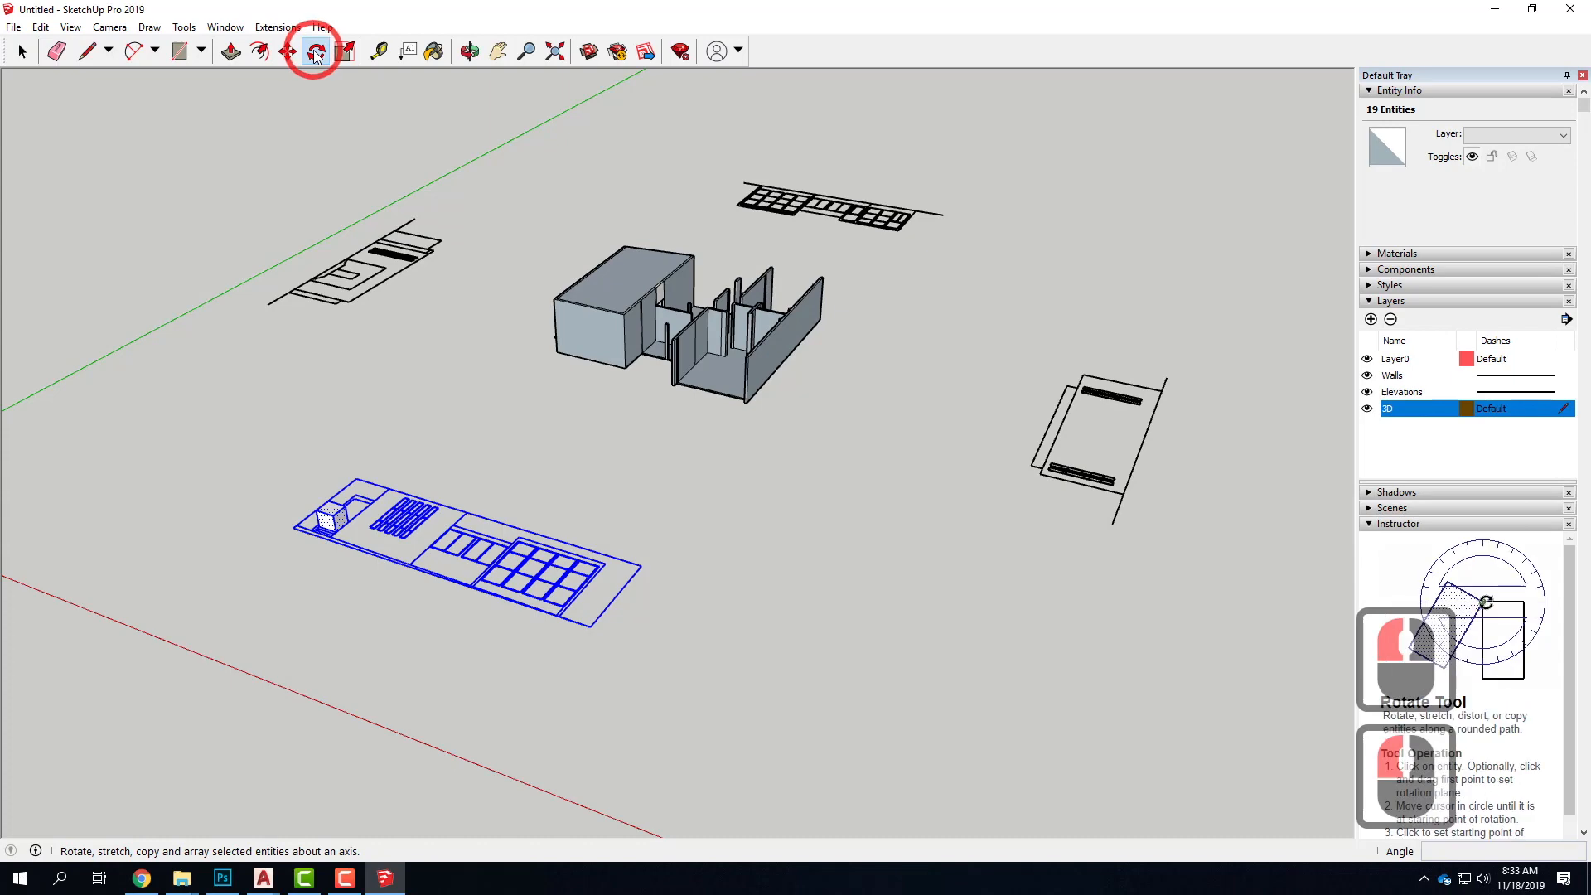
scroll(325, 571, up, 5)
scroll(324, 571, up, 8)
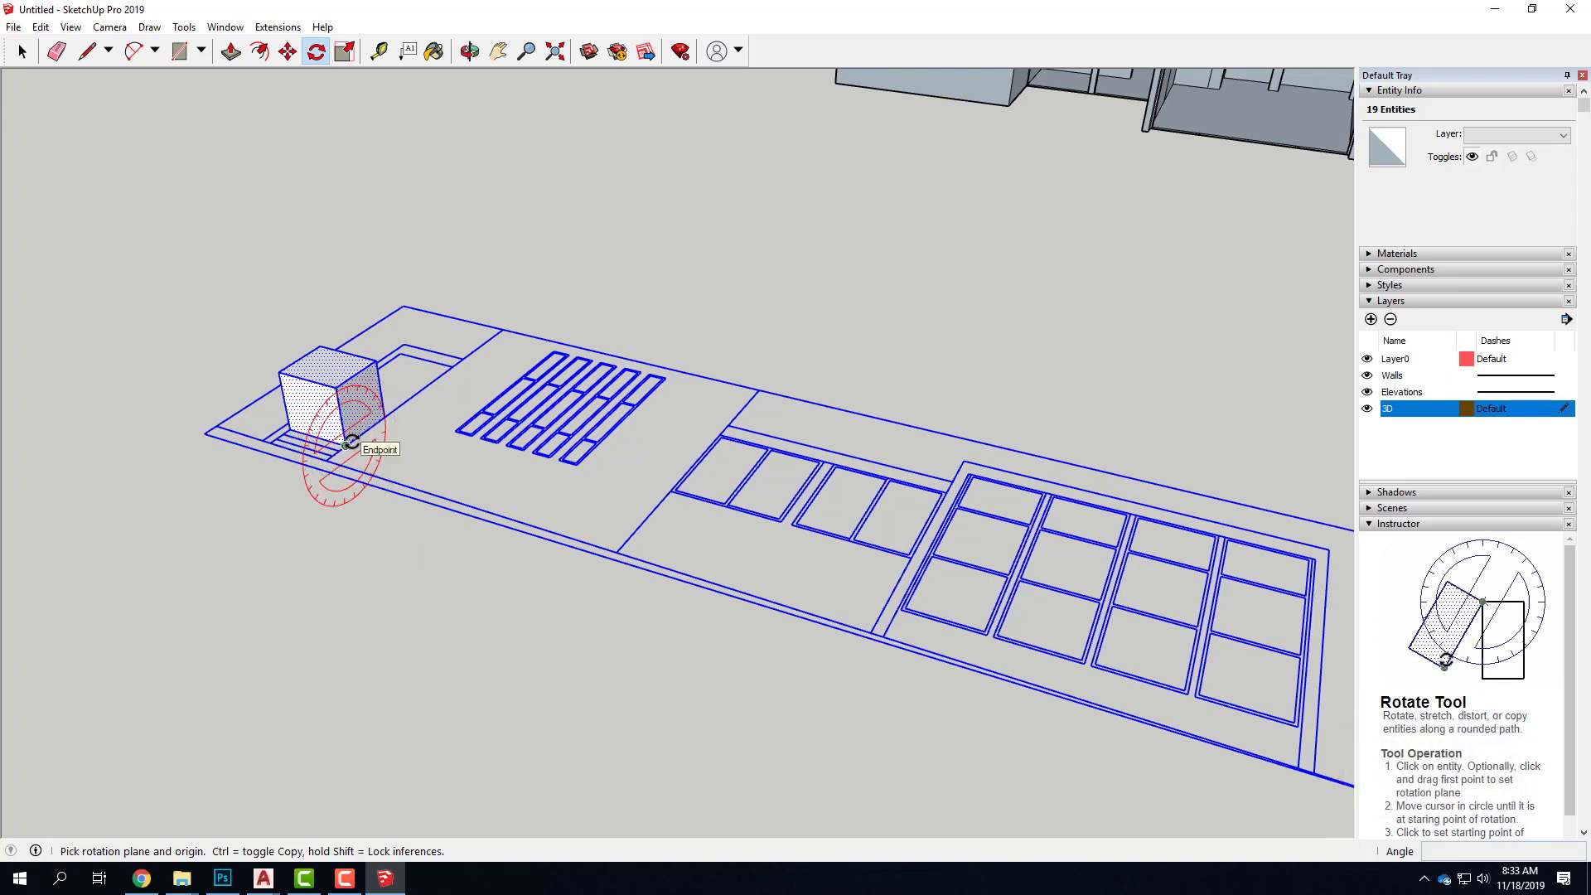
drag(352, 442, 433, 382)
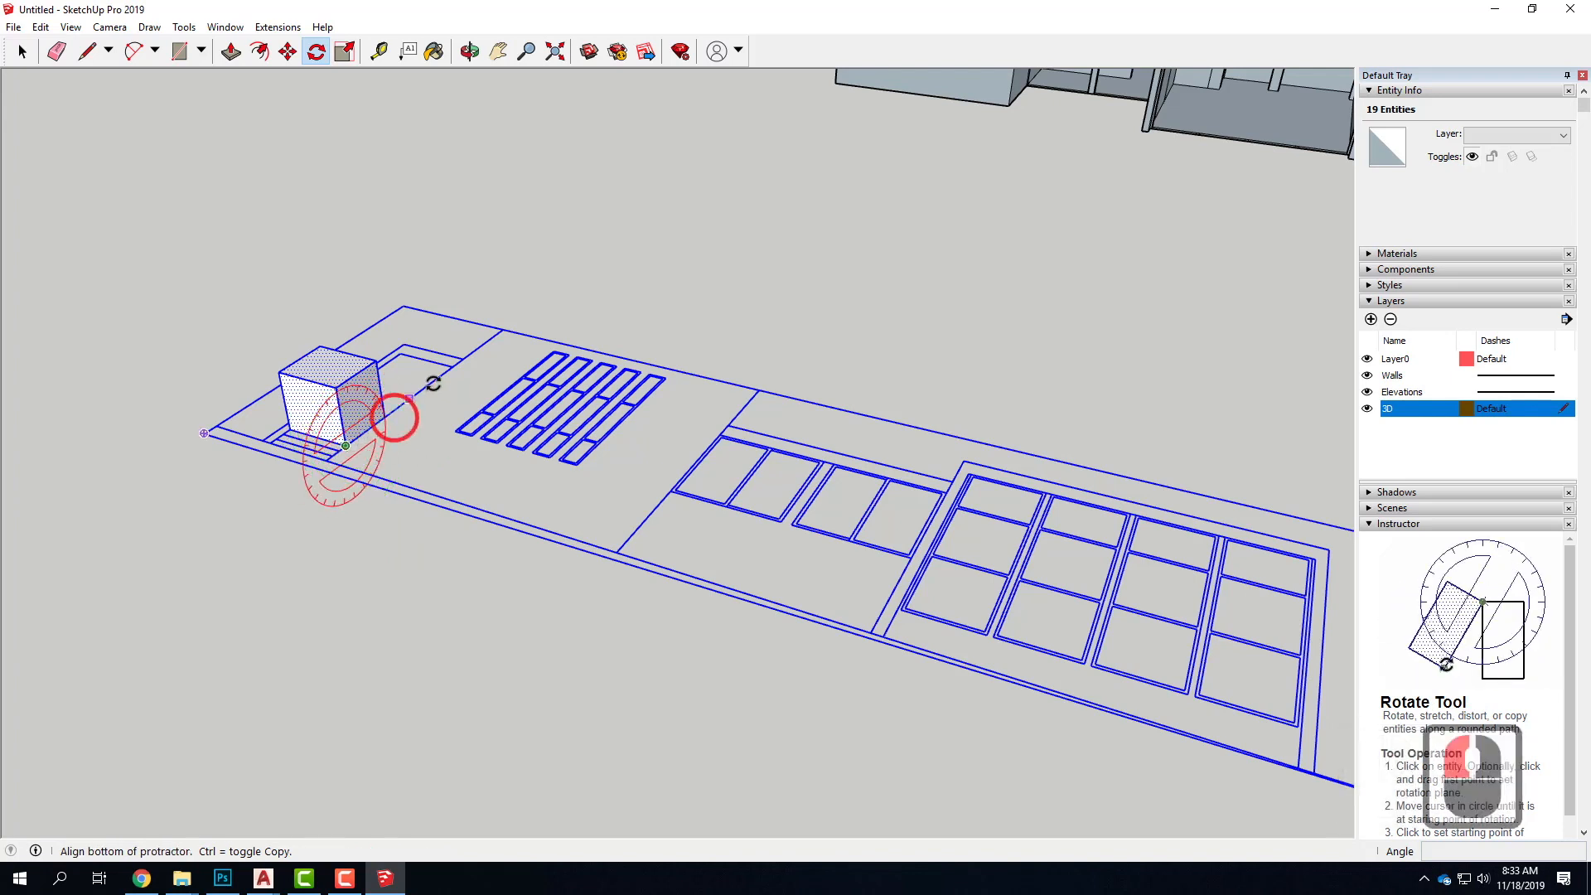
click(502, 327)
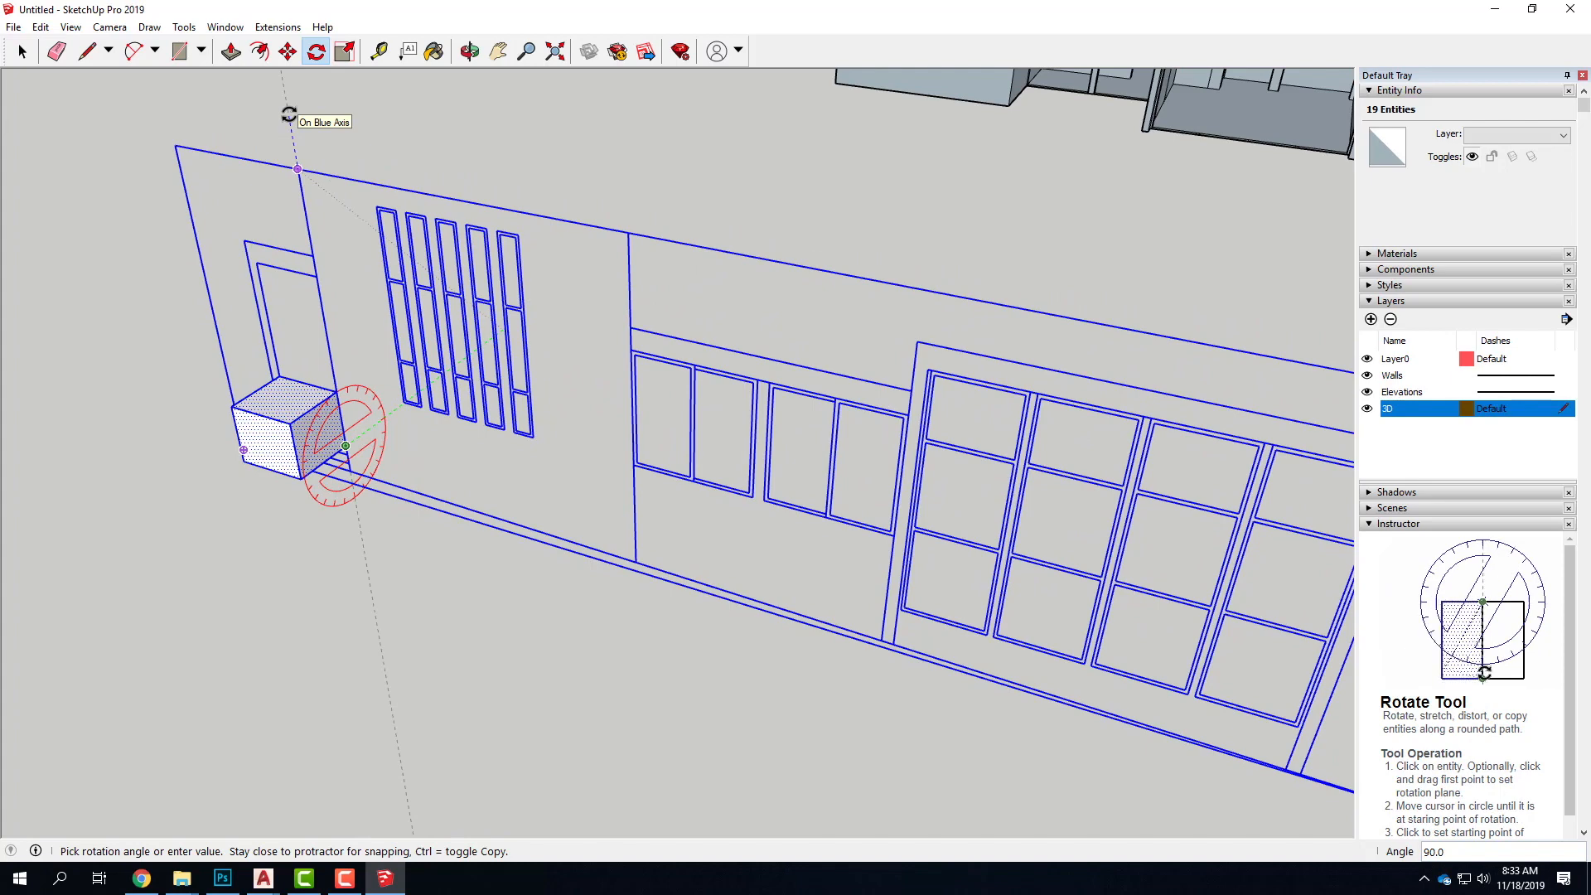
scroll(289, 114, down, 10)
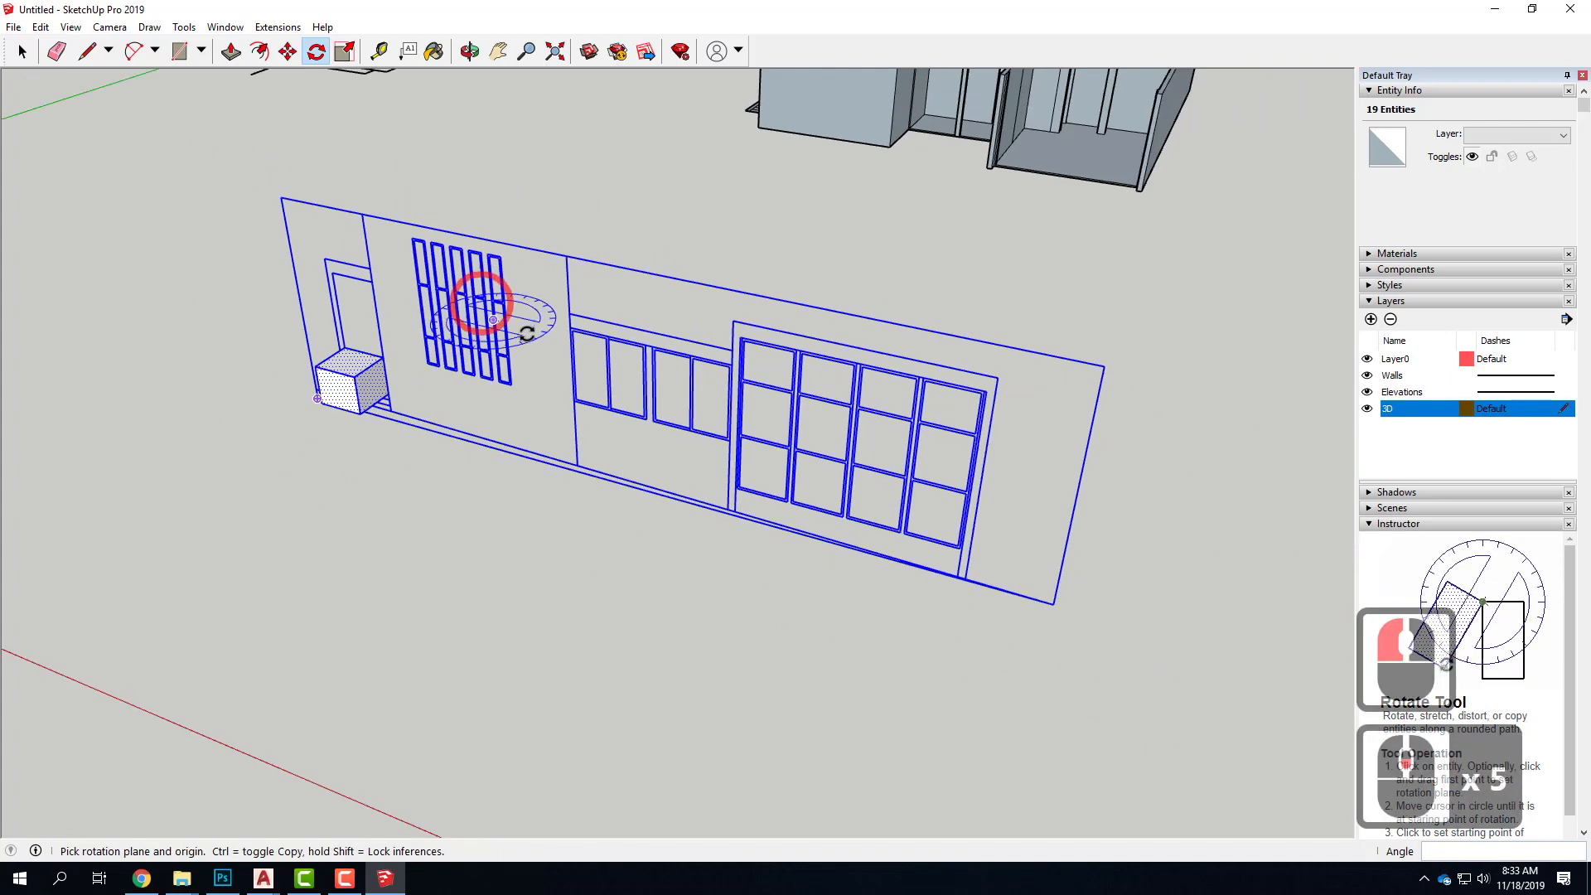
Delete the helper box from the upright elevation
middle_drag(823, 465, 750, 415)
click(23, 51)
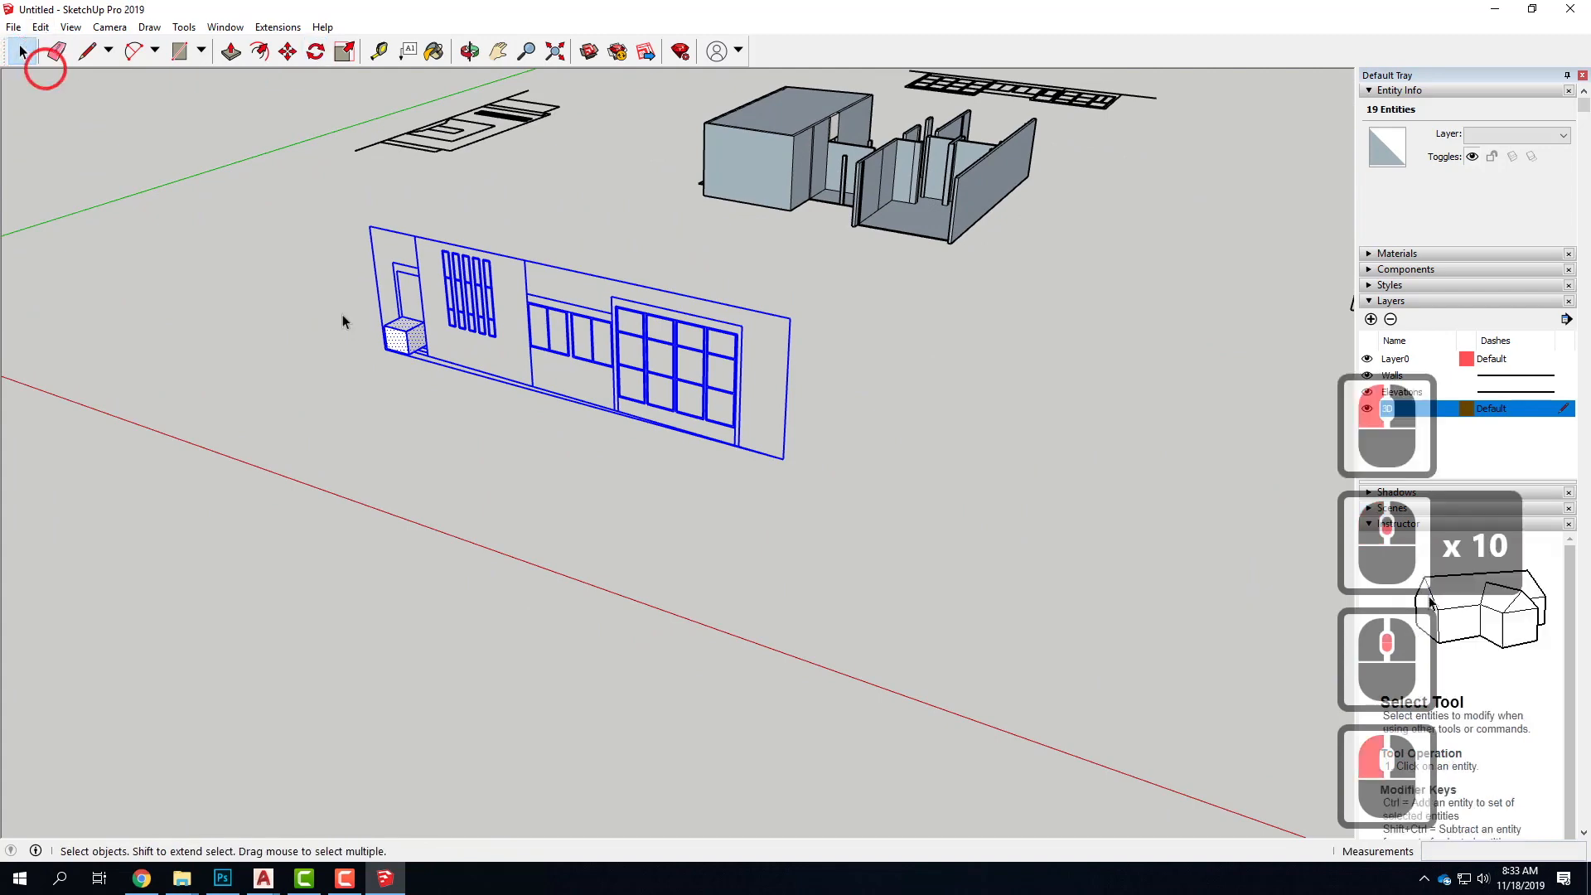
click(535, 438)
click(402, 333)
key(Delete)
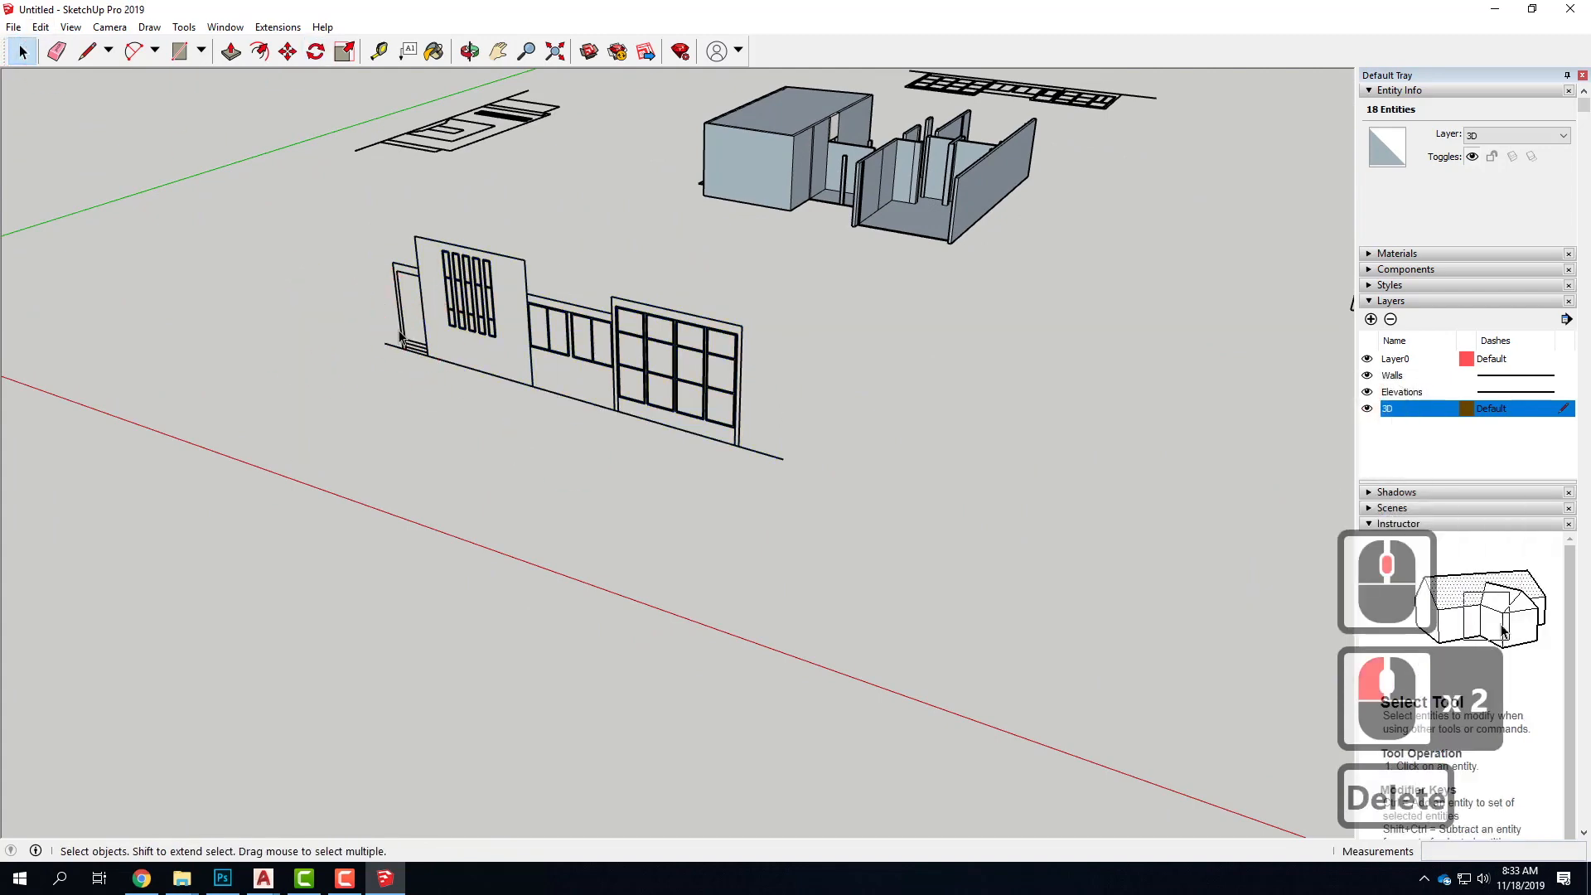
click(566, 527)
Draw a helper rectangle about 4' 11" by 3' on the wall of the side elevation with two slim window pairs
scroll(344, 464, down, 11)
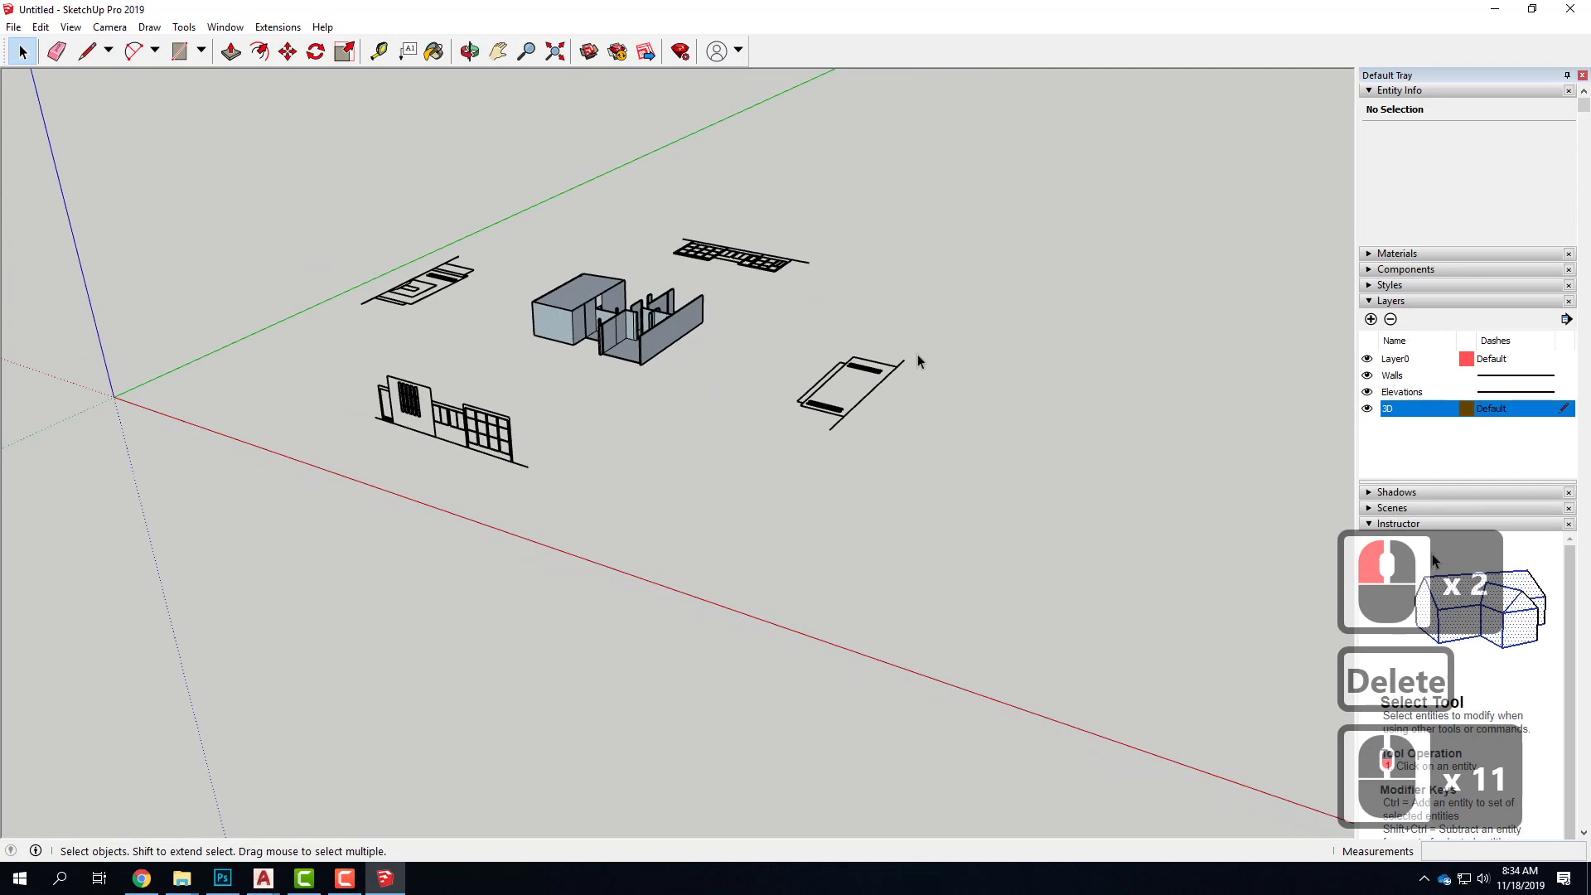
scroll(917, 356, up, 7)
middle_drag(966, 417, 538, 451)
scroll(538, 452, up, 6)
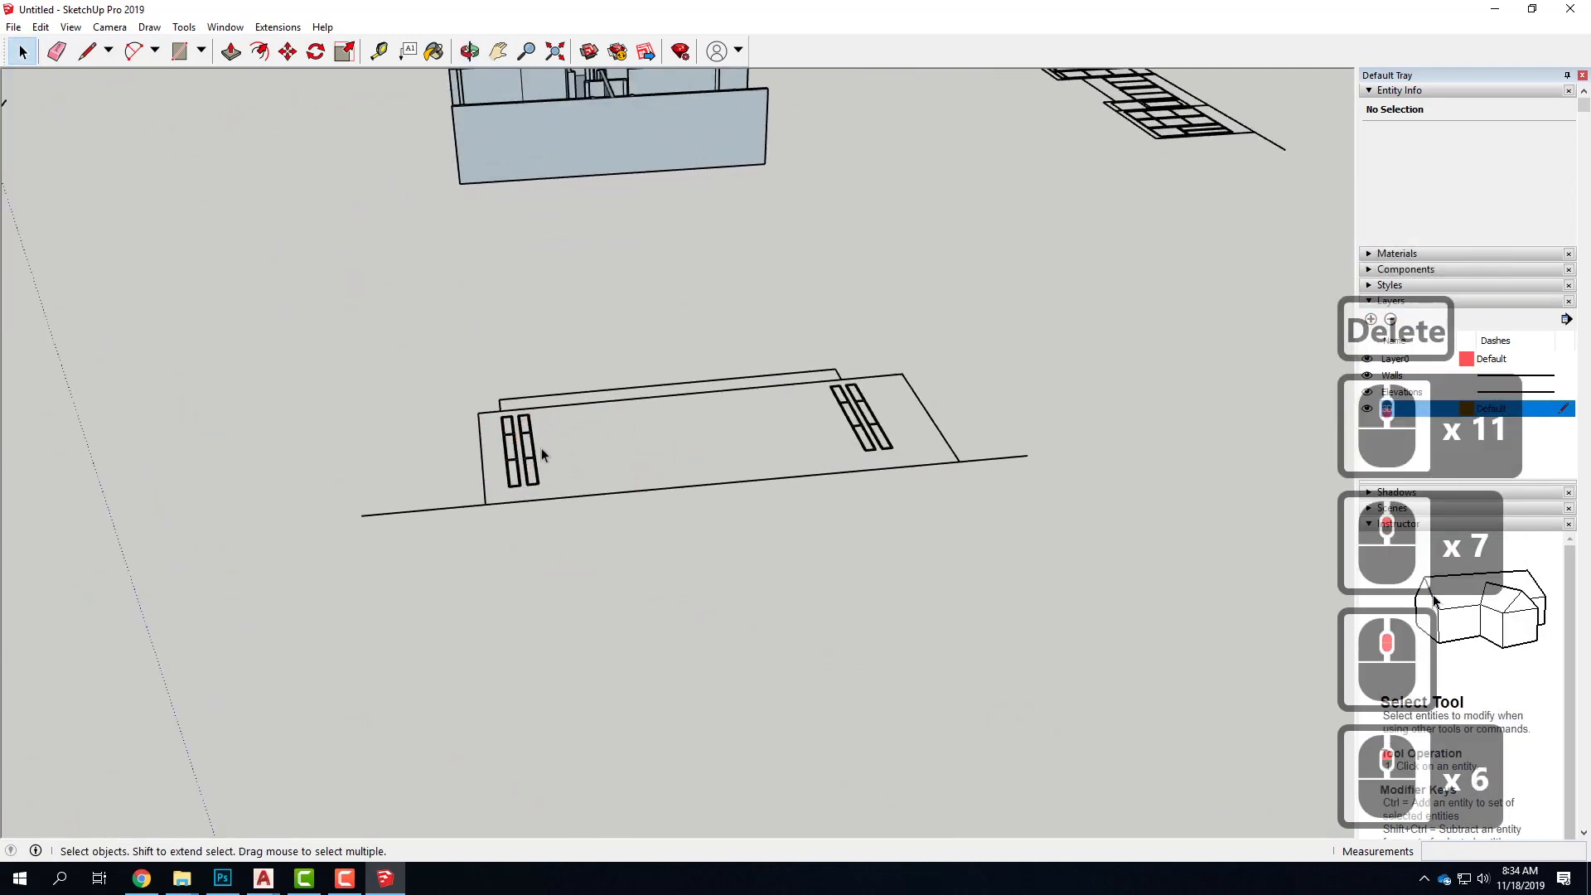
click(567, 406)
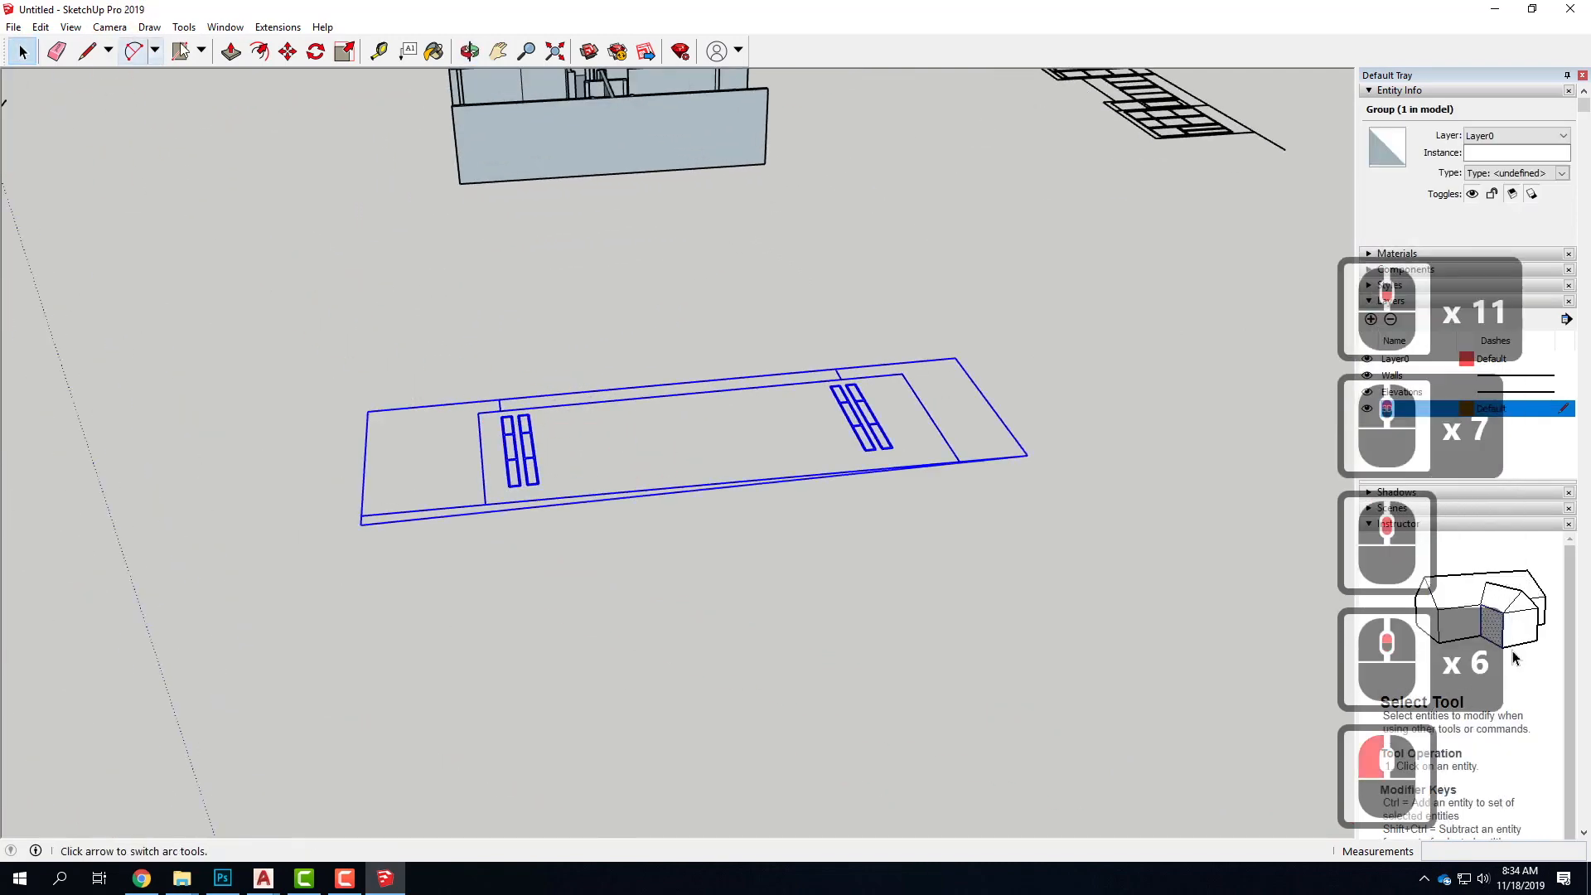
click(179, 51)
click(581, 420)
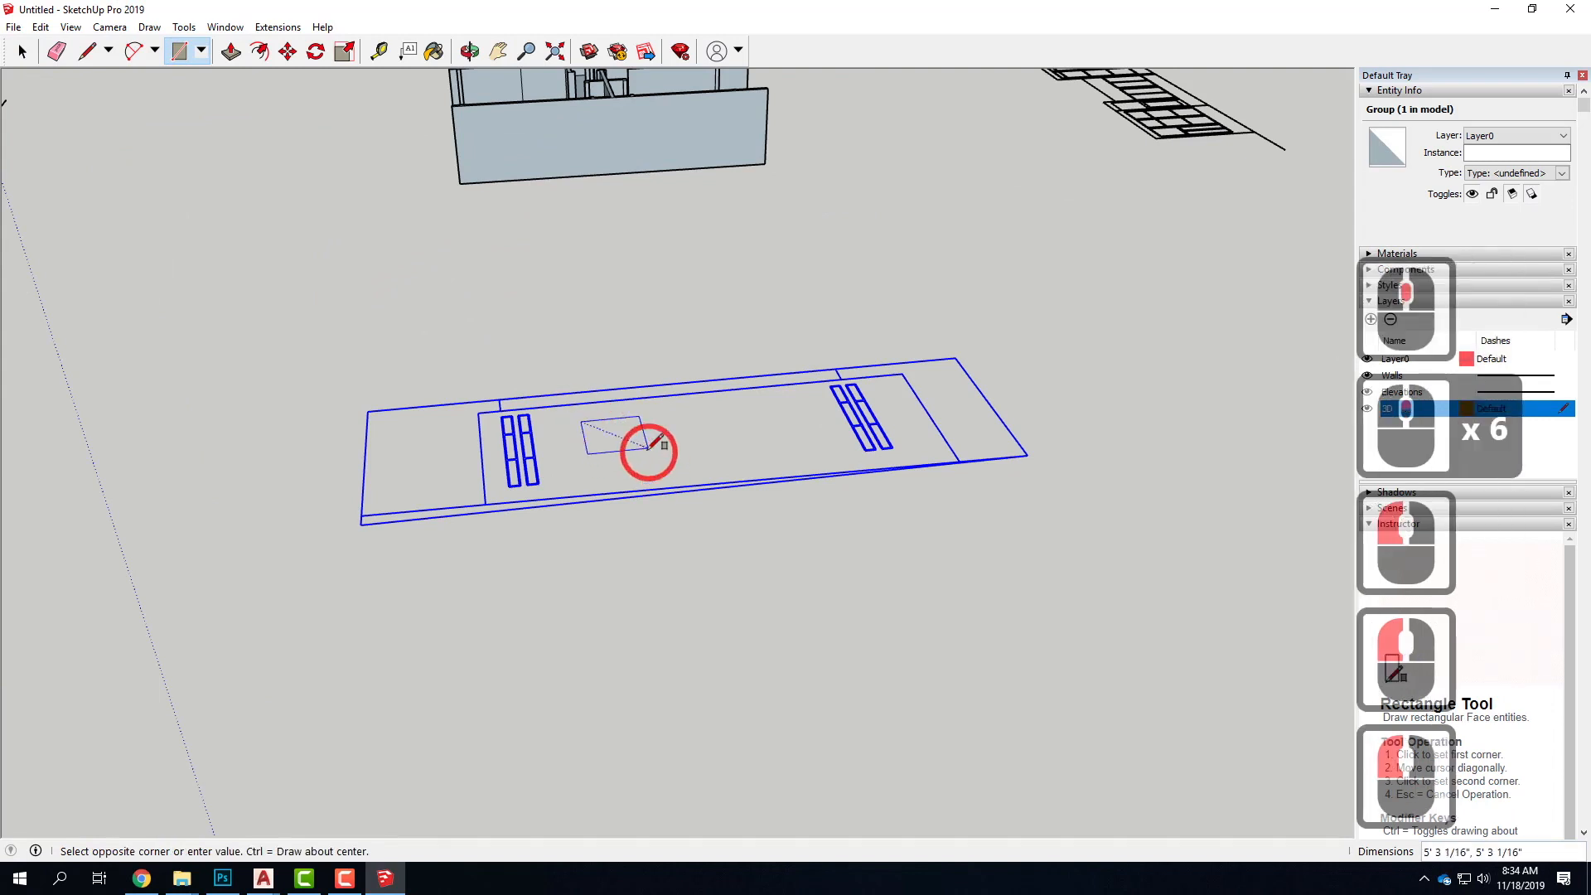
click(622, 450)
click(65, 68)
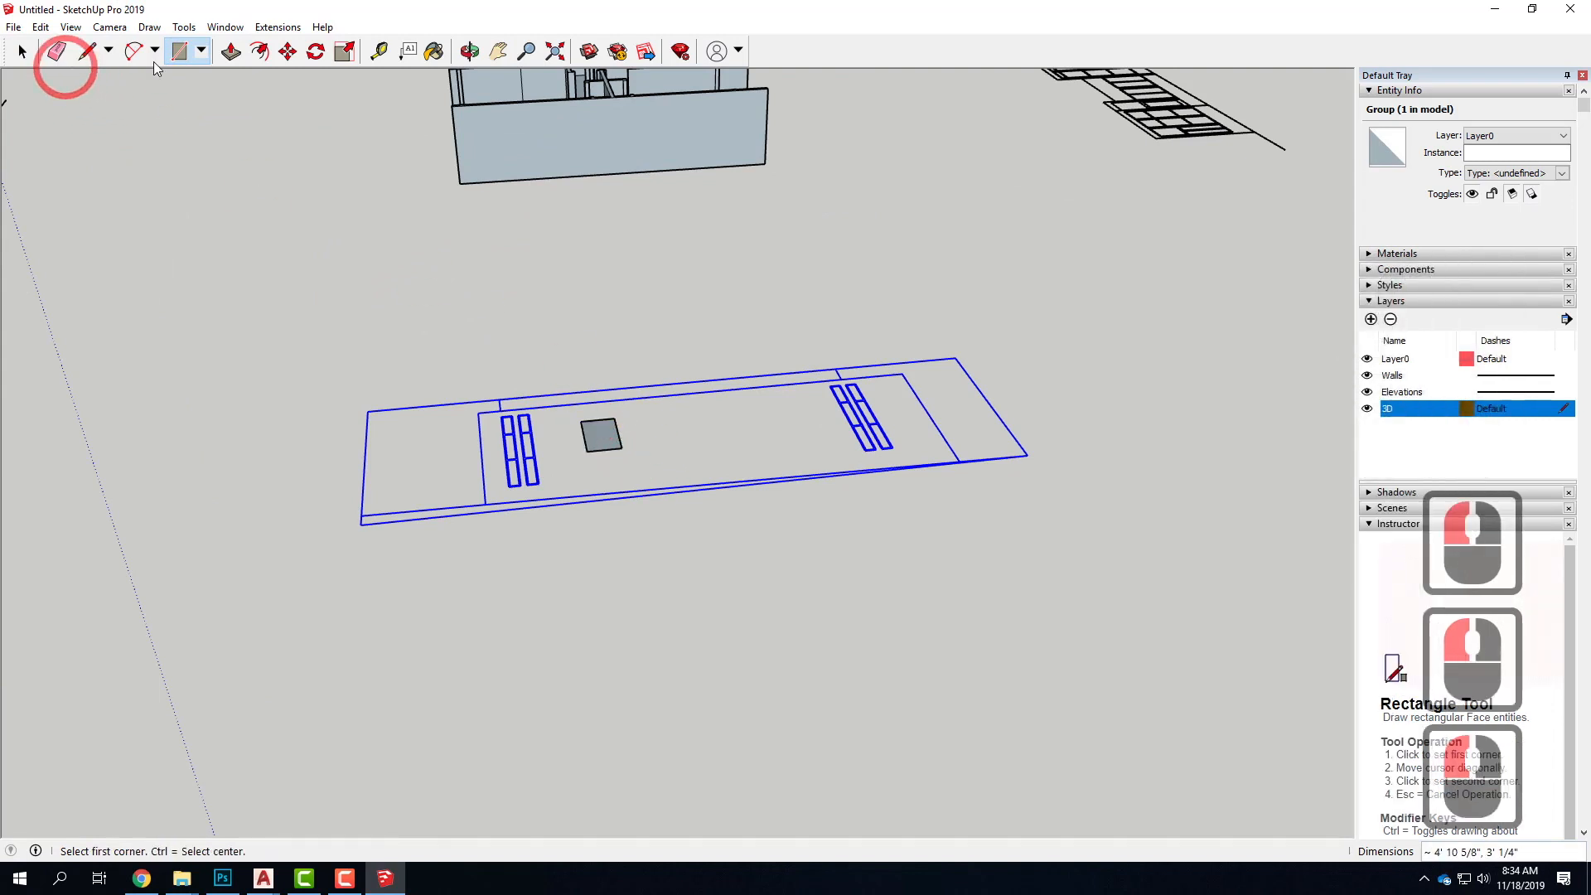
Extrude the helper rectangle upward about 2' 11" into a box
click(231, 52)
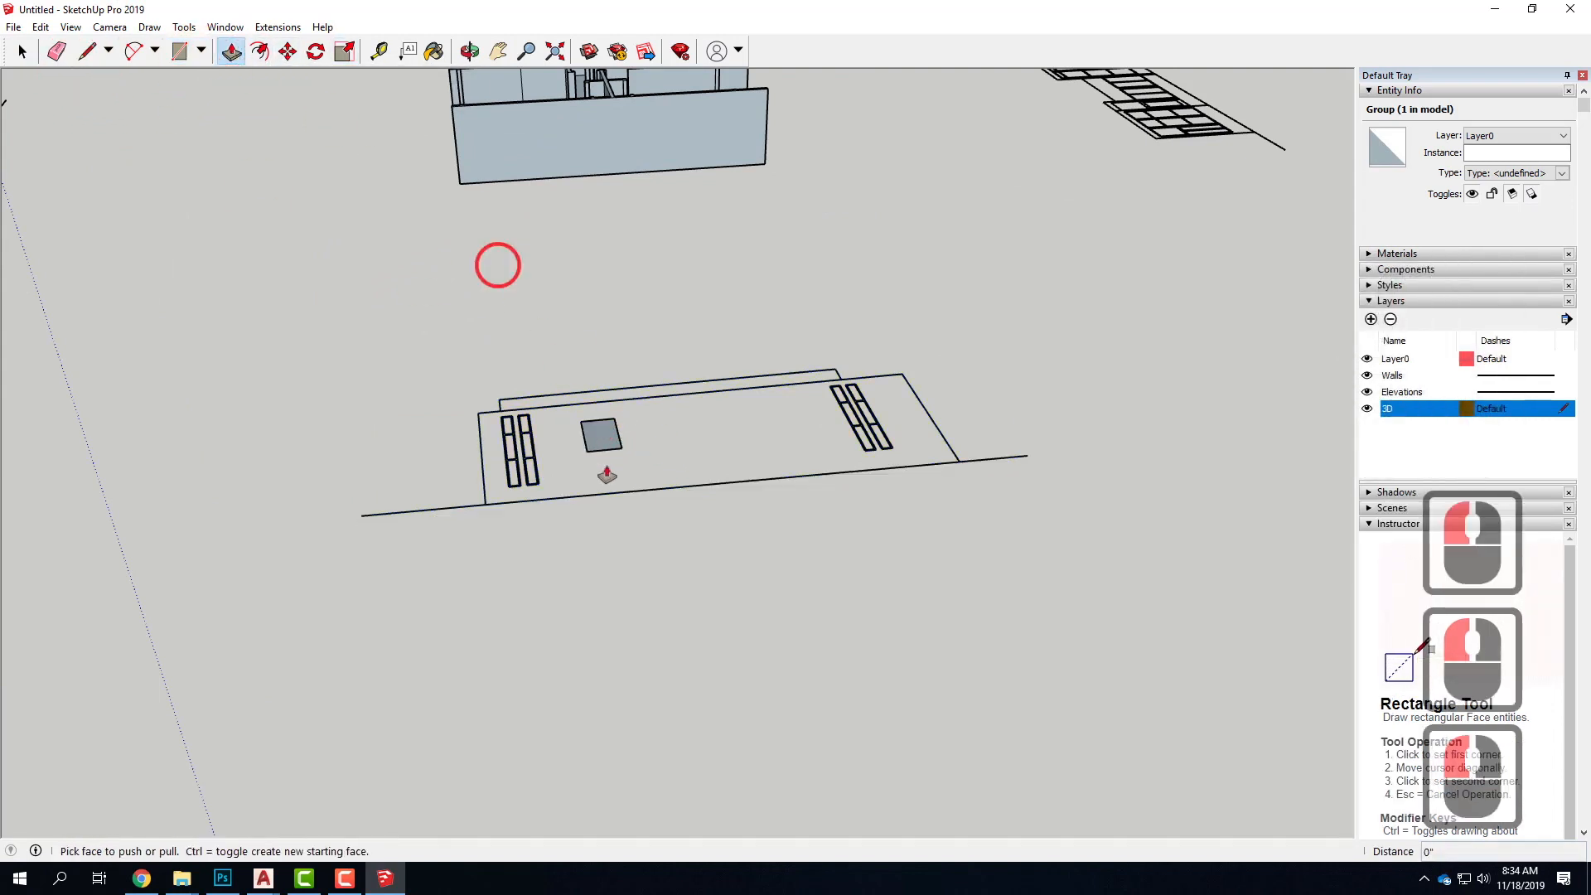
click(600, 435)
click(604, 404)
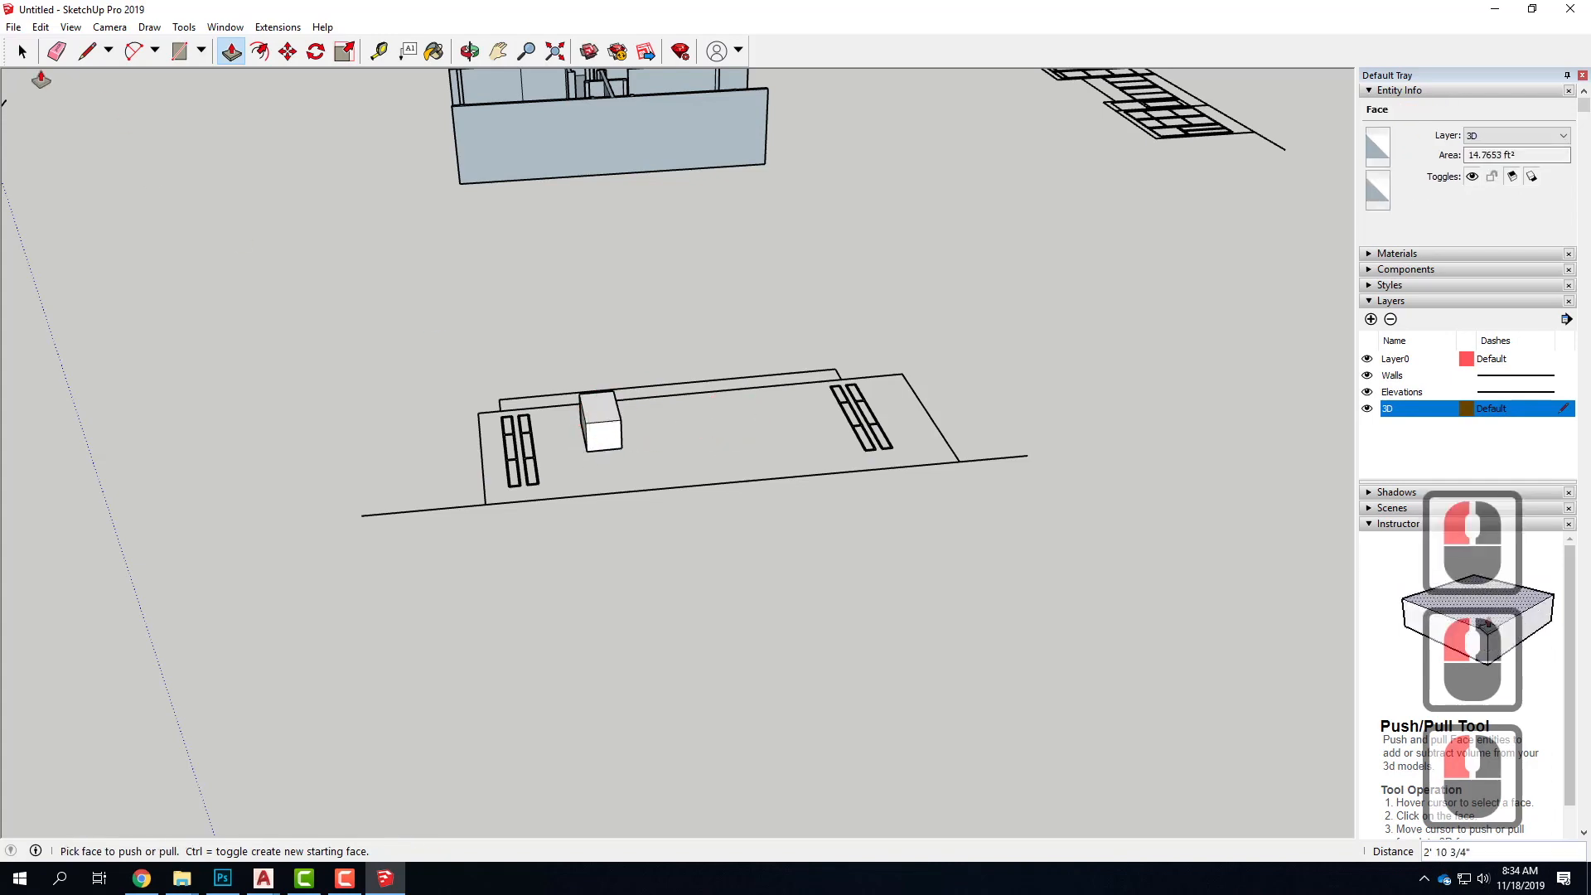
Rotate the slim-window side elevation together with its helper box 90° upright around the box's lower corner
key(space)
click(310, 587)
middle_drag(401, 597, 555, 590)
middle_drag(651, 390, 608, 333)
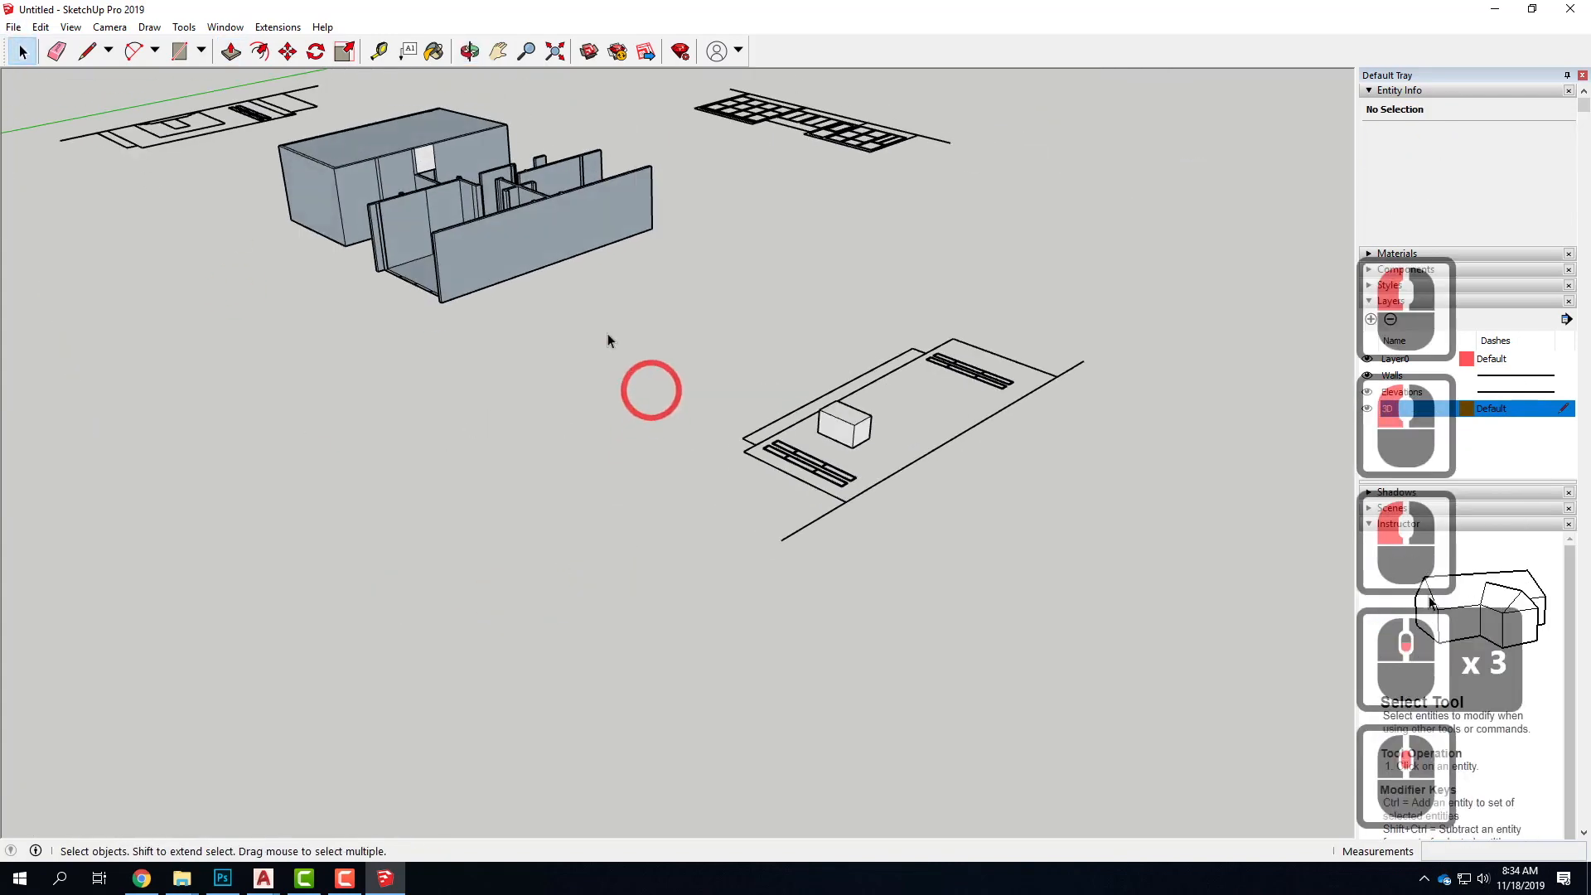
drag(1114, 623, 767, 253)
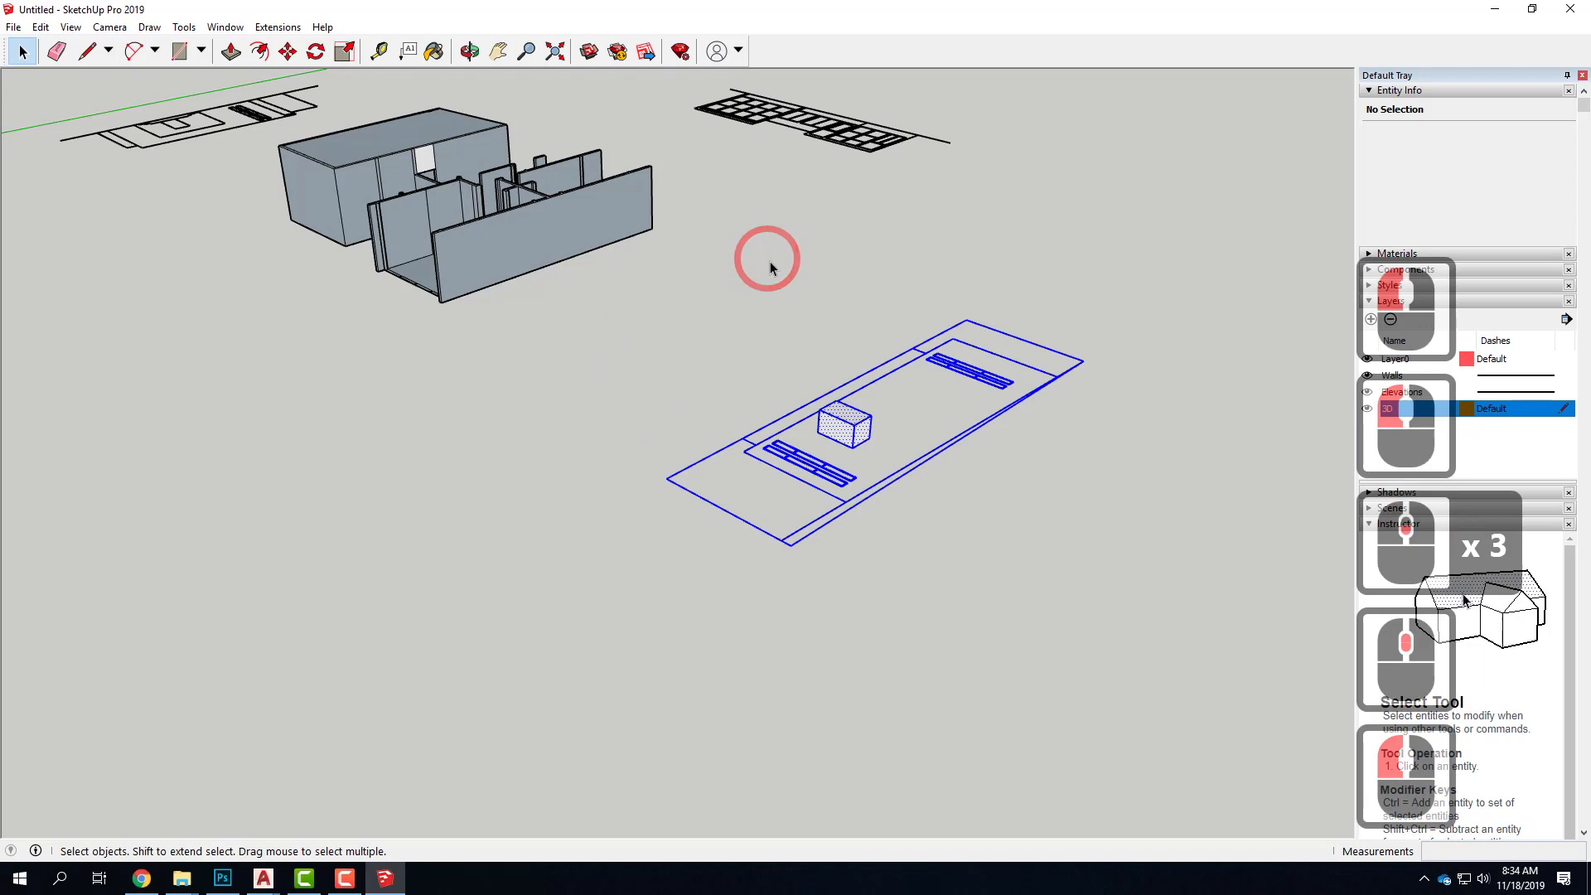
click(315, 52)
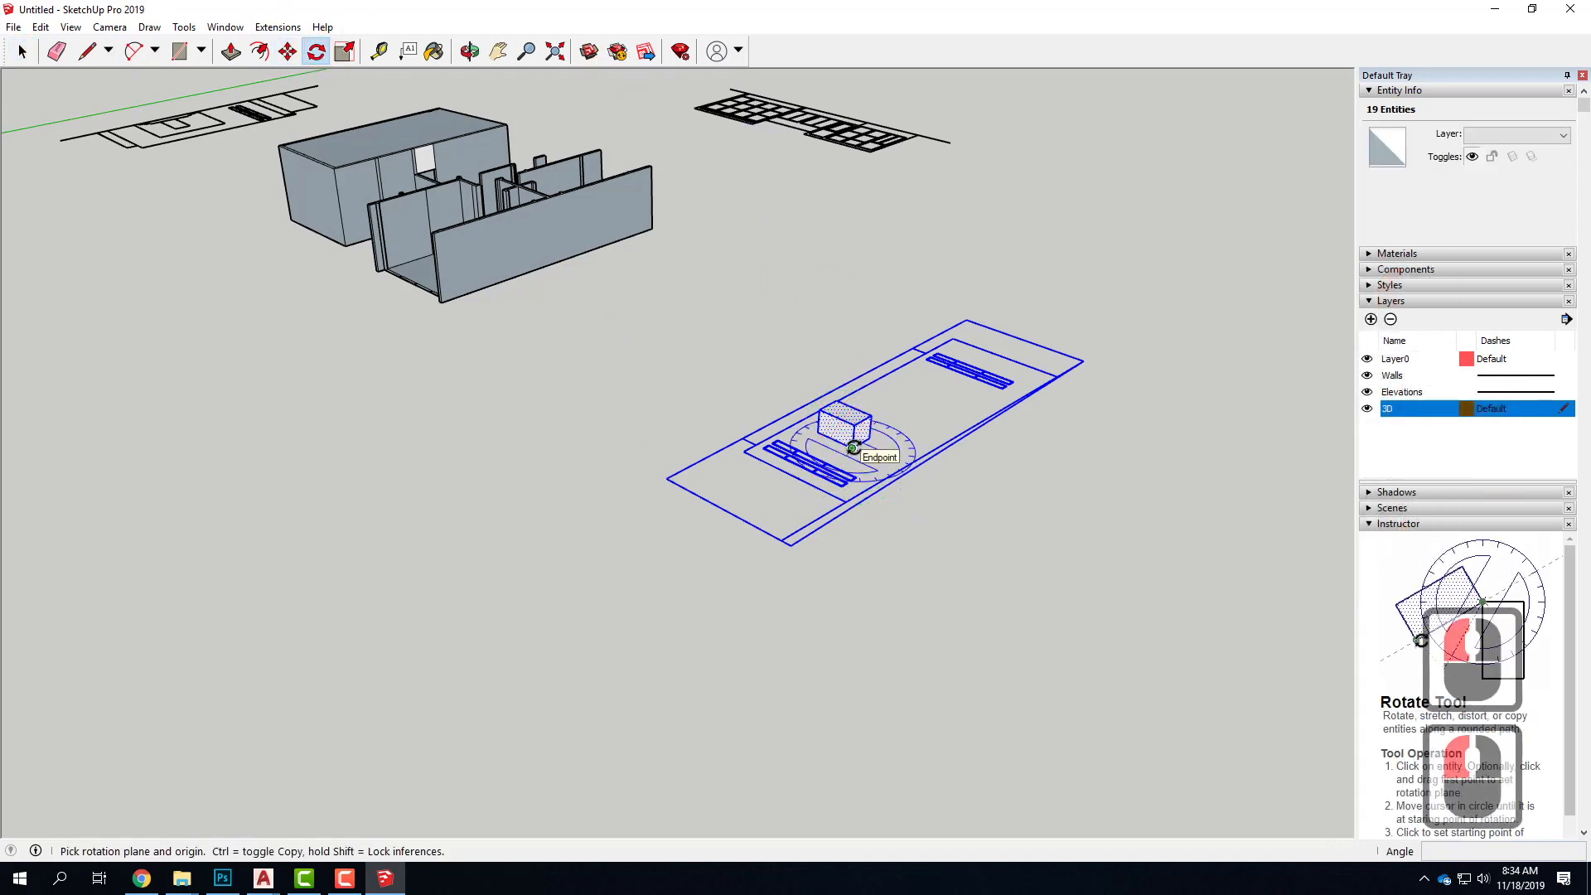
scroll(852, 447, up, 5)
drag(852, 449, 762, 409)
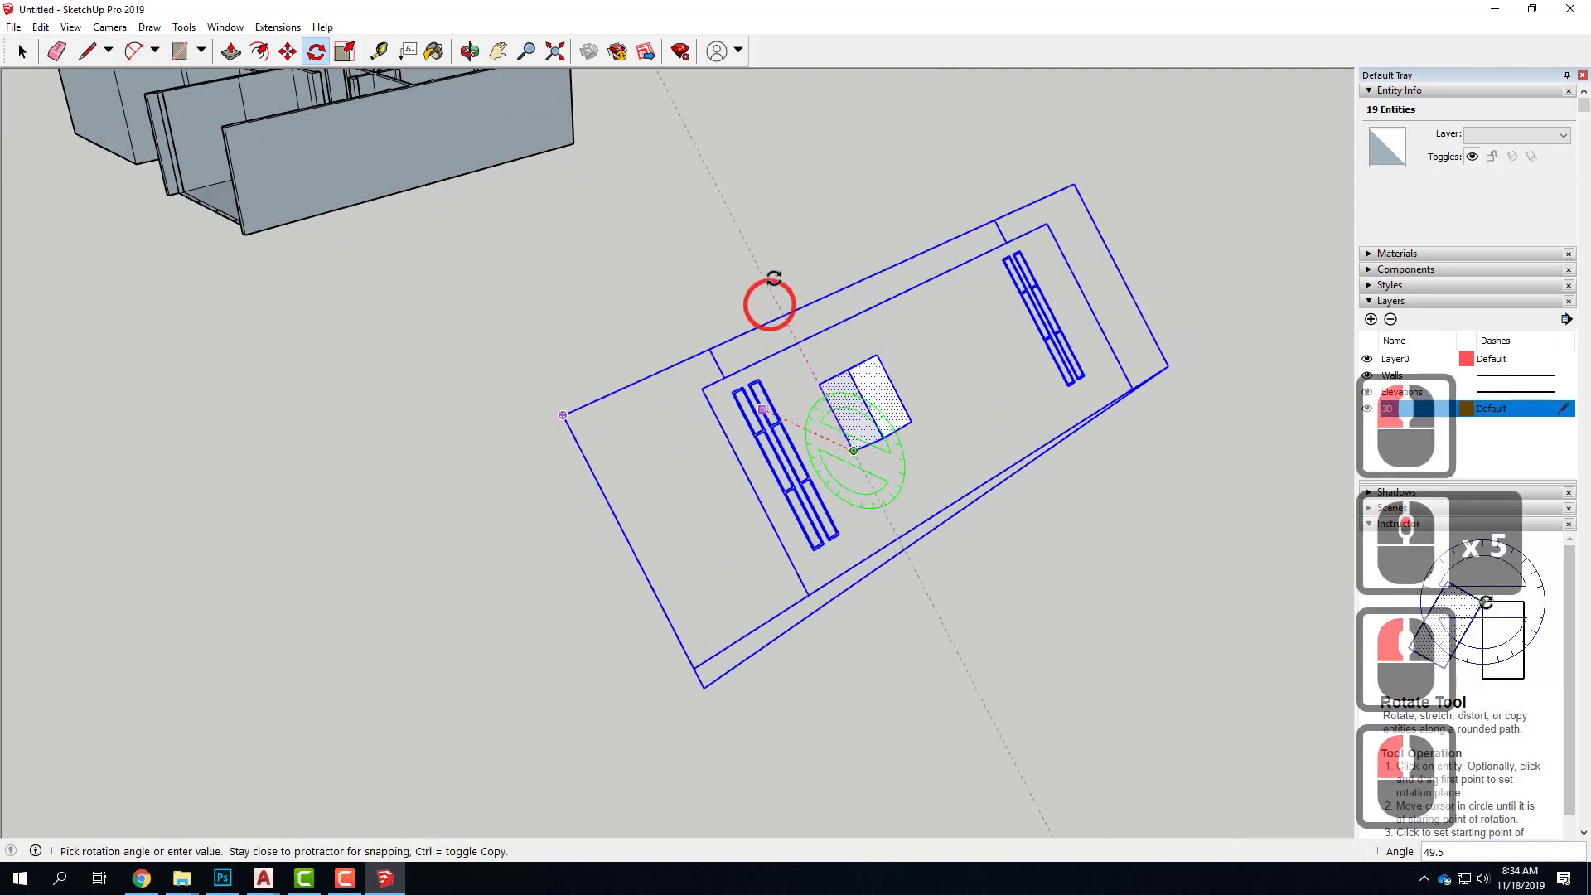
click(867, 224)
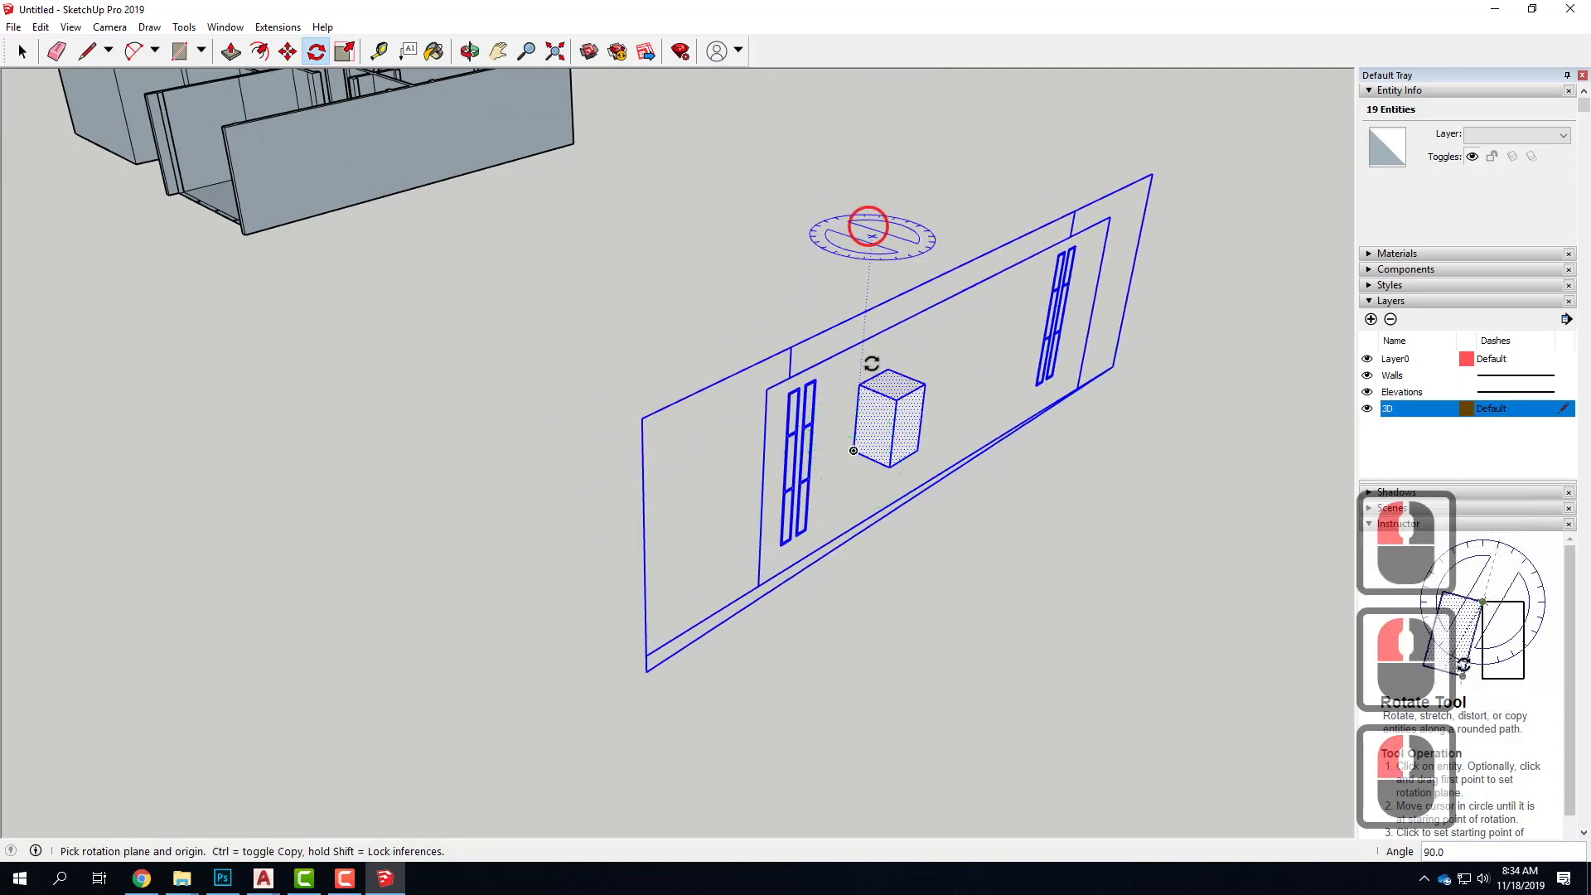
Delete the helper box from the upright slim-window elevation
scroll(384, 551, down, 6)
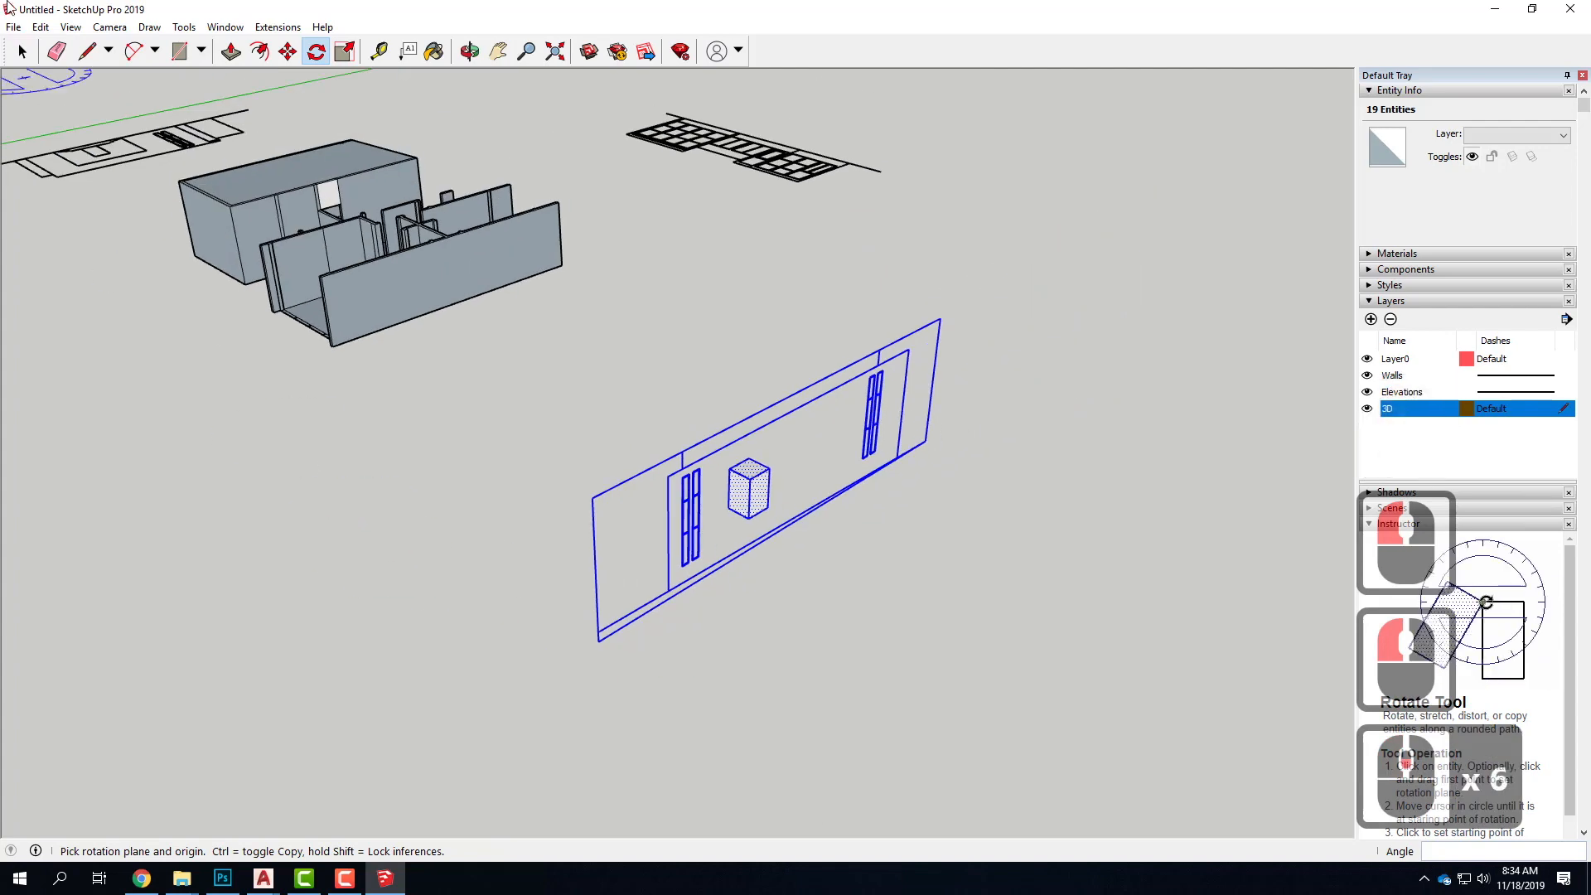
click(22, 52)
click(835, 597)
drag(717, 354, 860, 615)
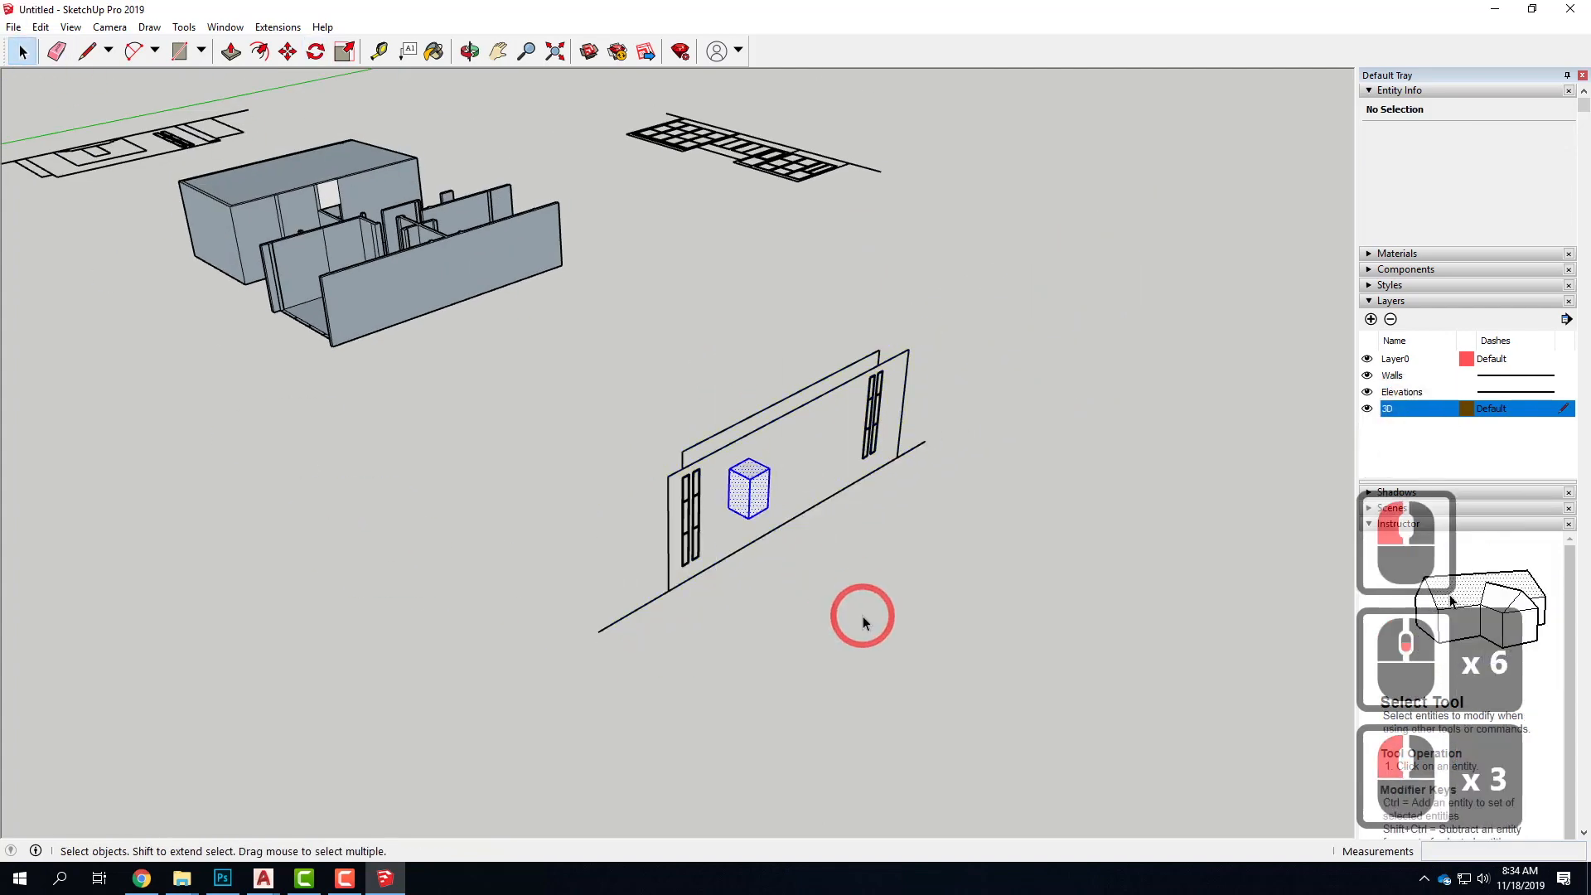
key(Delete)
Draw a helper rectangle about 3' 6" by 4' 7" on the door of the flat elevation with two window grids
scroll(569, 693, down, 9)
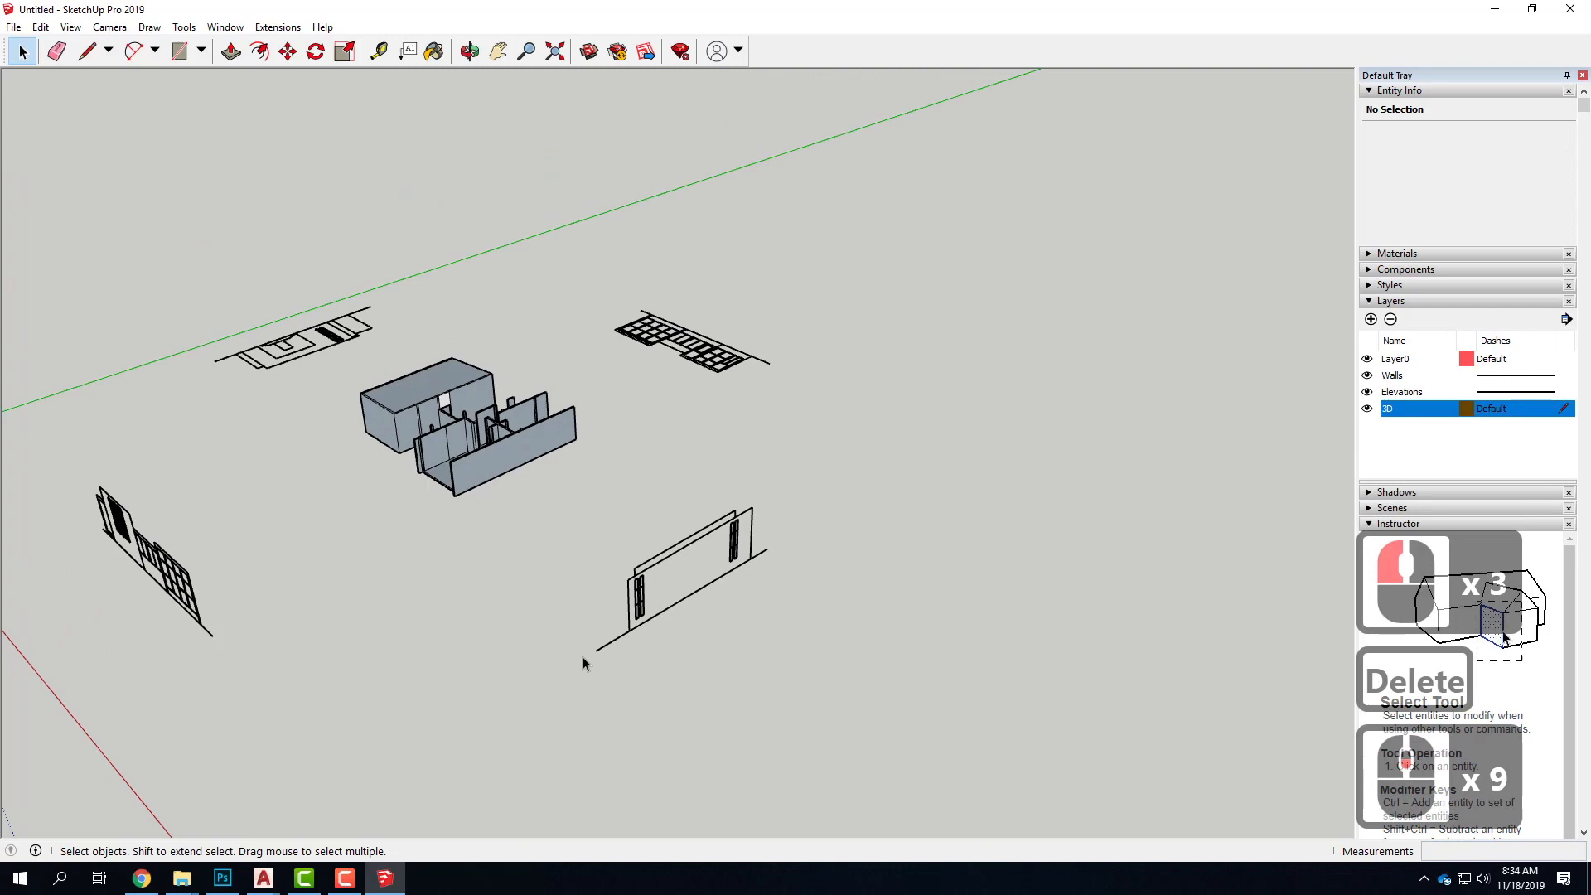
middle_drag(900, 462, 60, 648)
scroll(1037, 477, up, 10)
middle_drag(1050, 543, 579, 586)
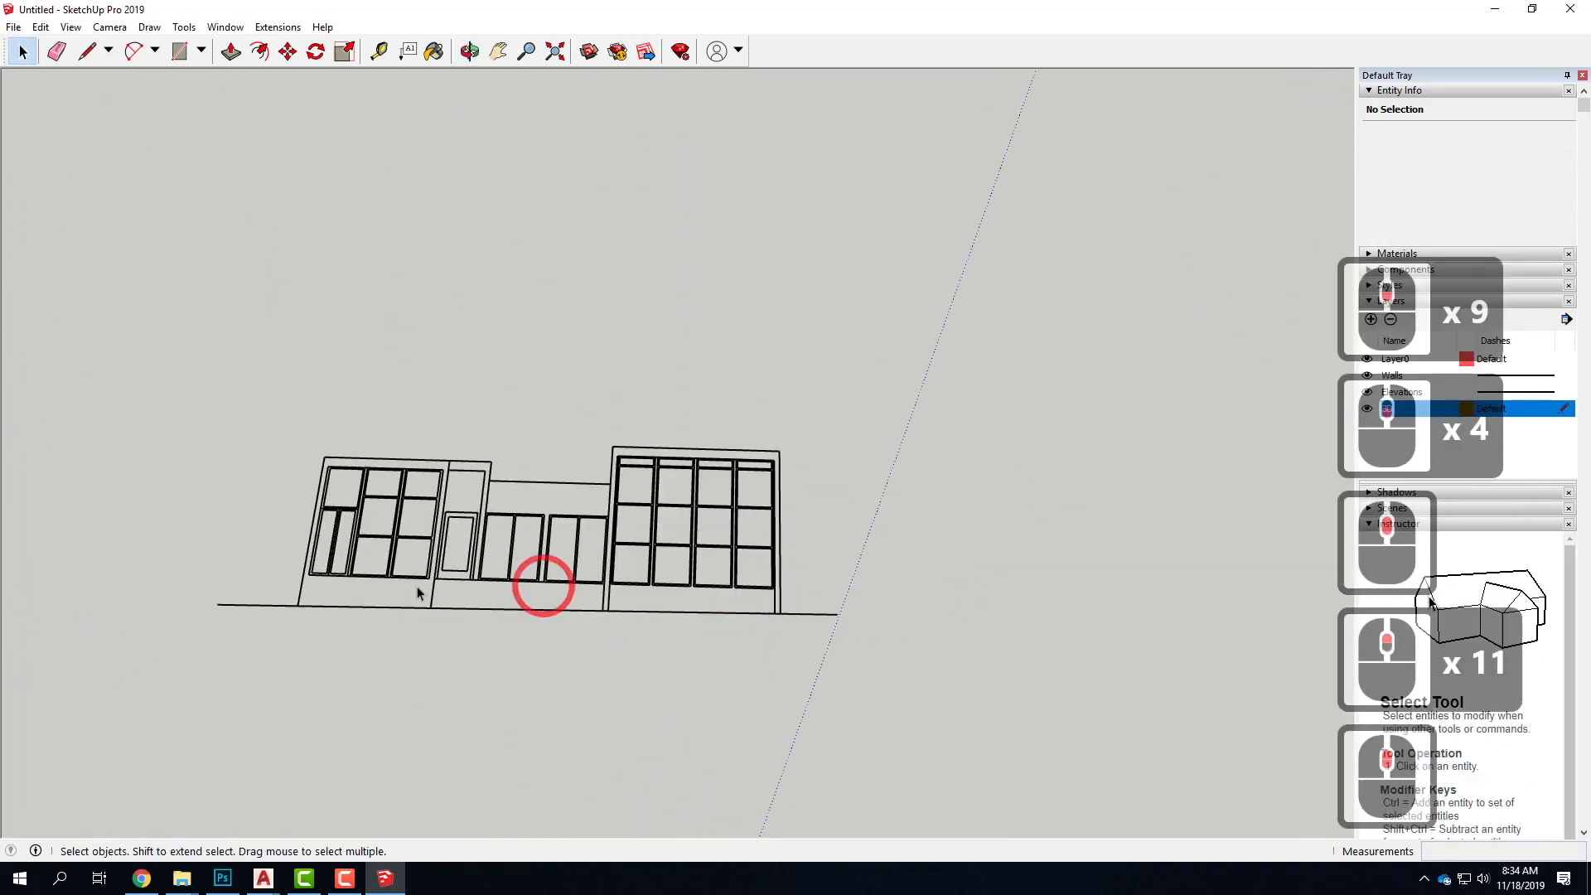
scroll(411, 588, up, 4)
middle_drag(384, 596, 575, 646)
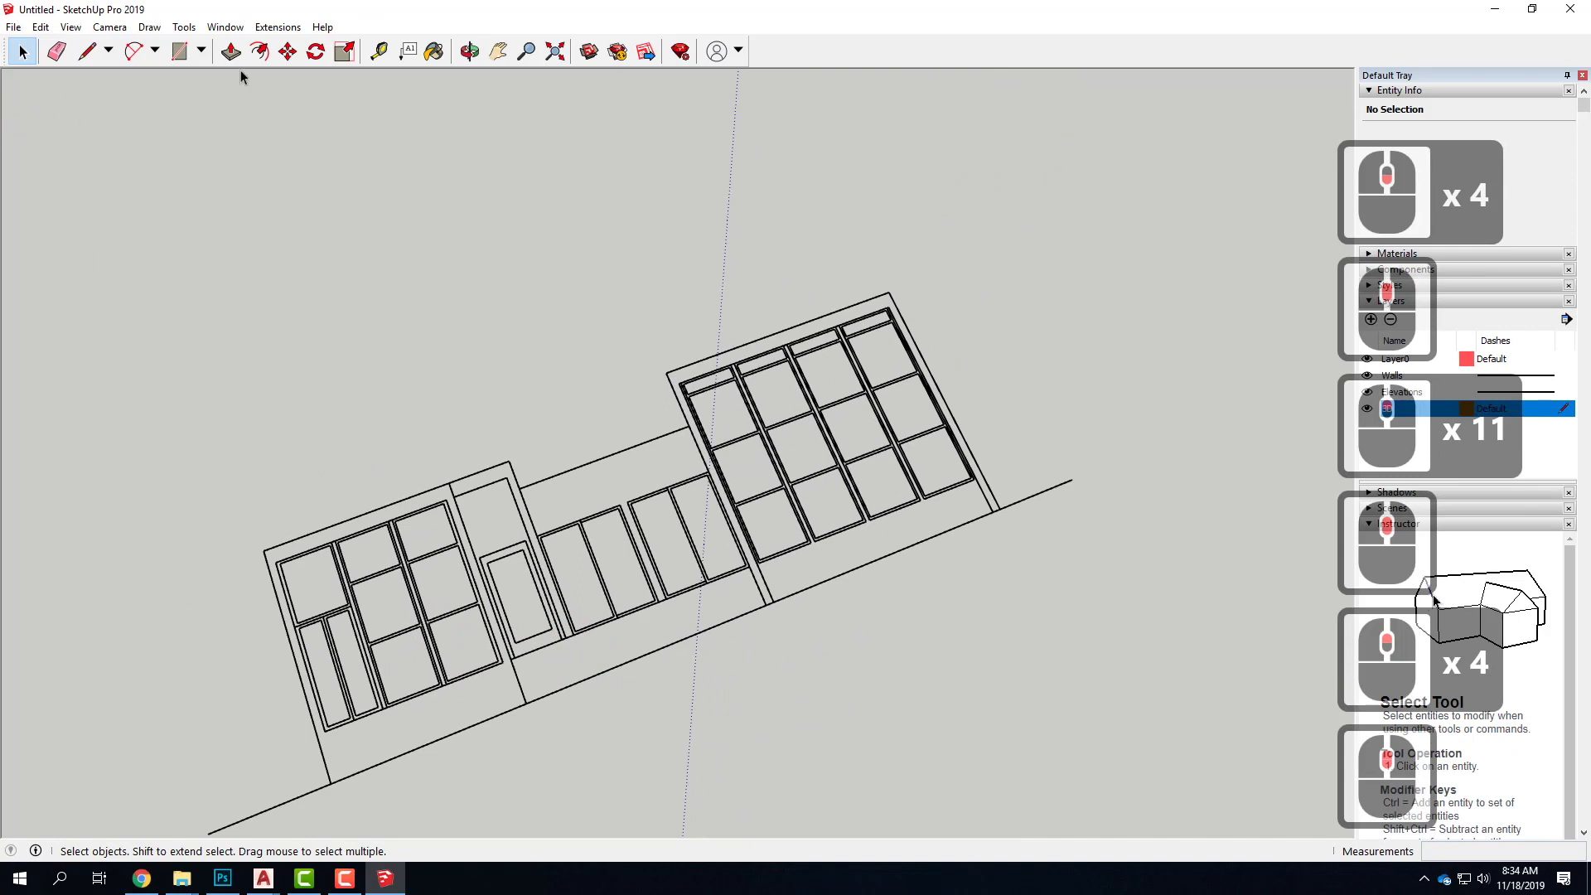
click(179, 50)
click(510, 659)
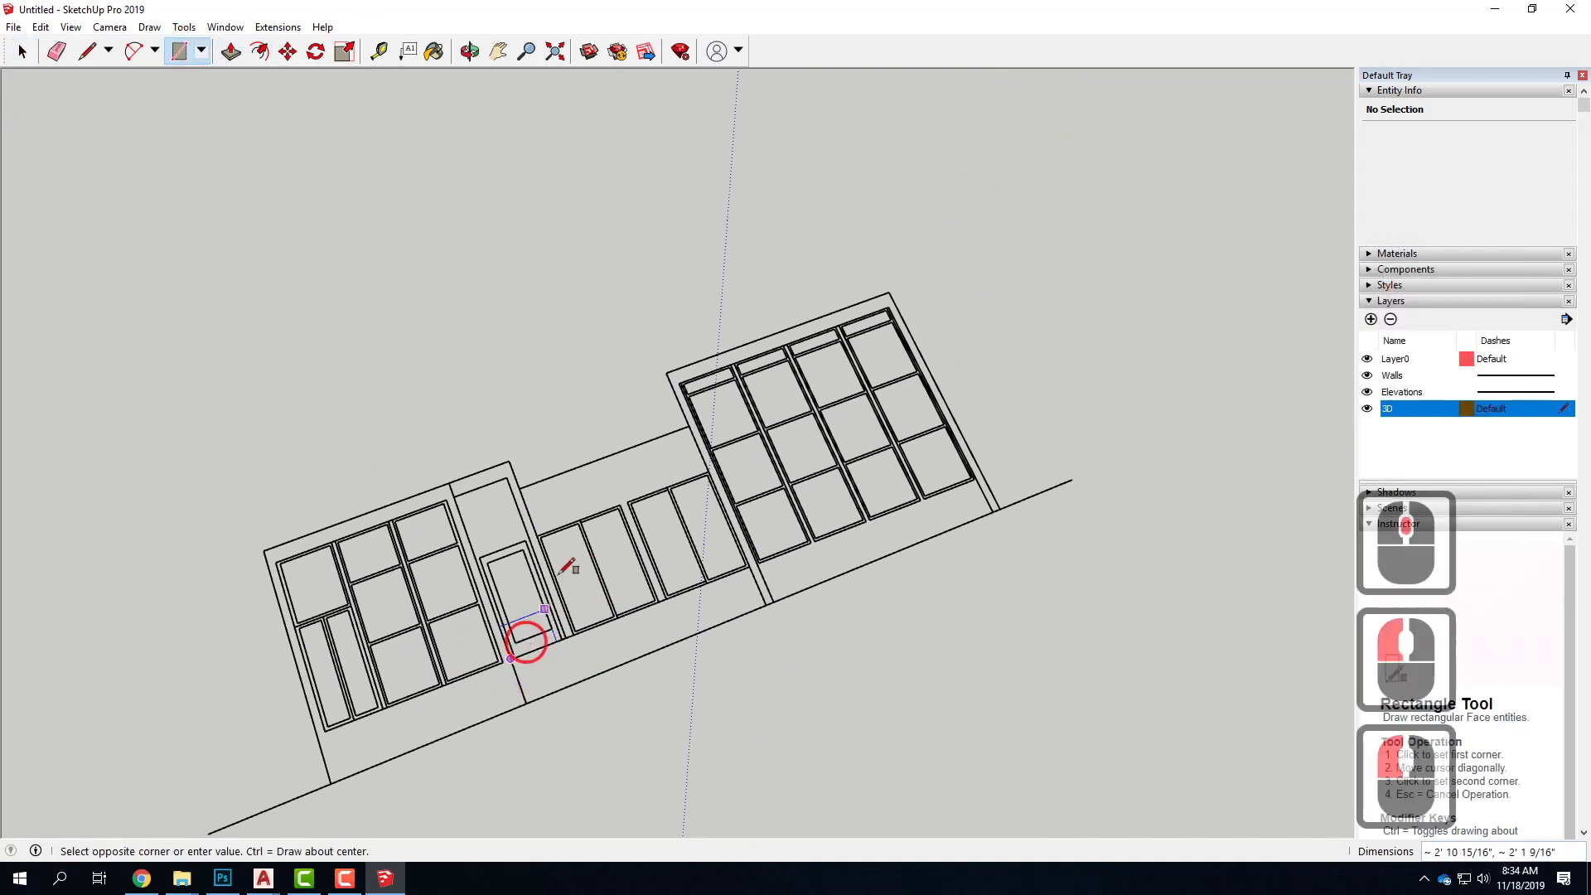
click(282, 265)
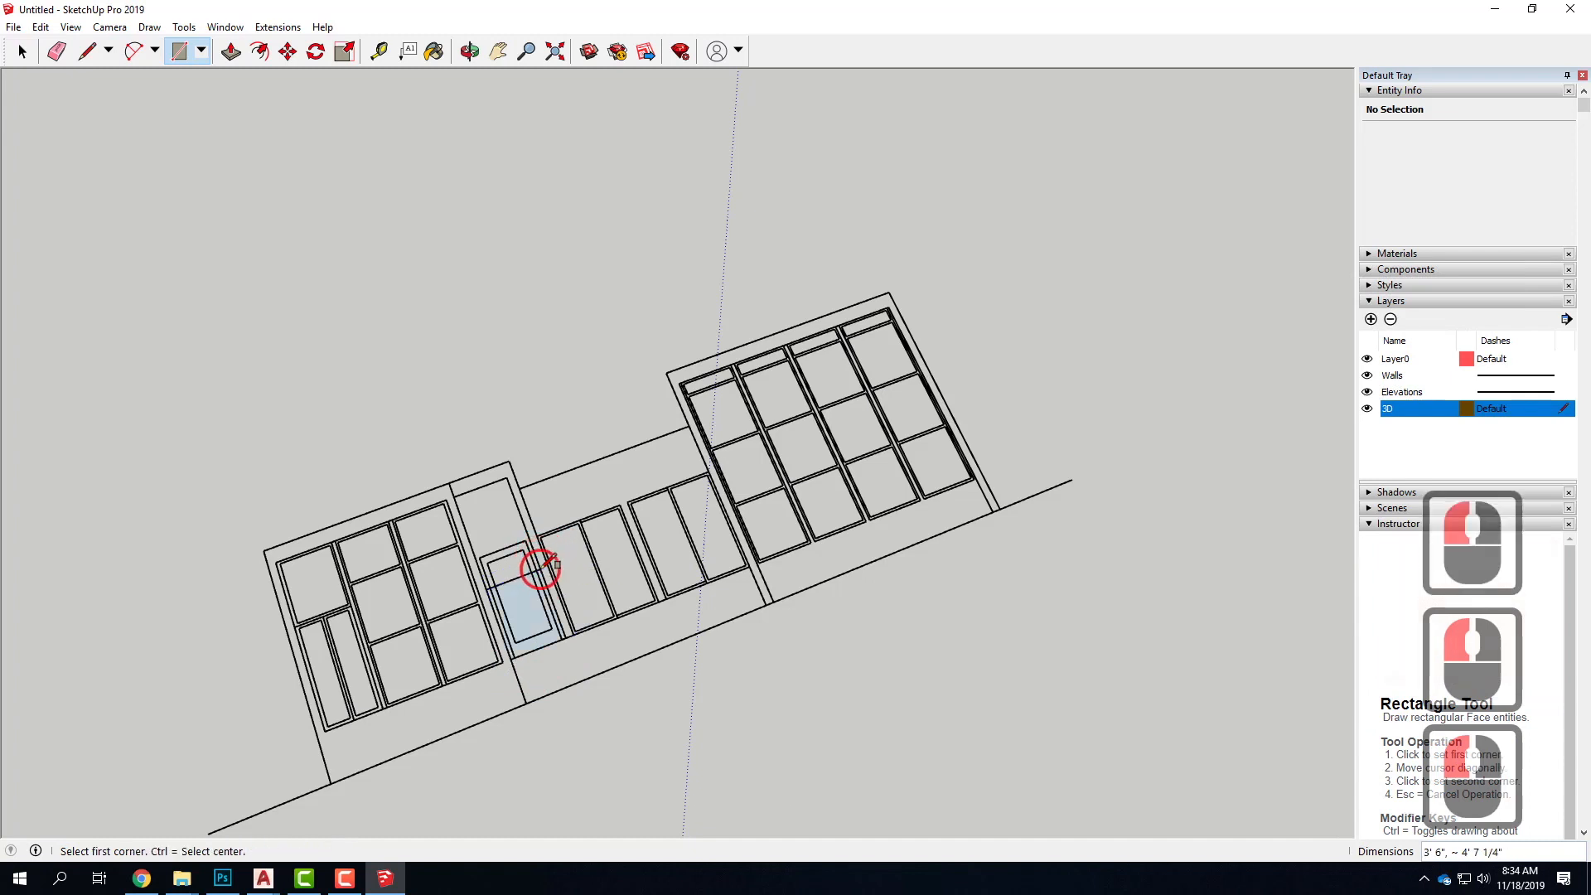
Extrude the door helper rectangle 4' upward into a box
click(231, 51)
drag(508, 649, 531, 566)
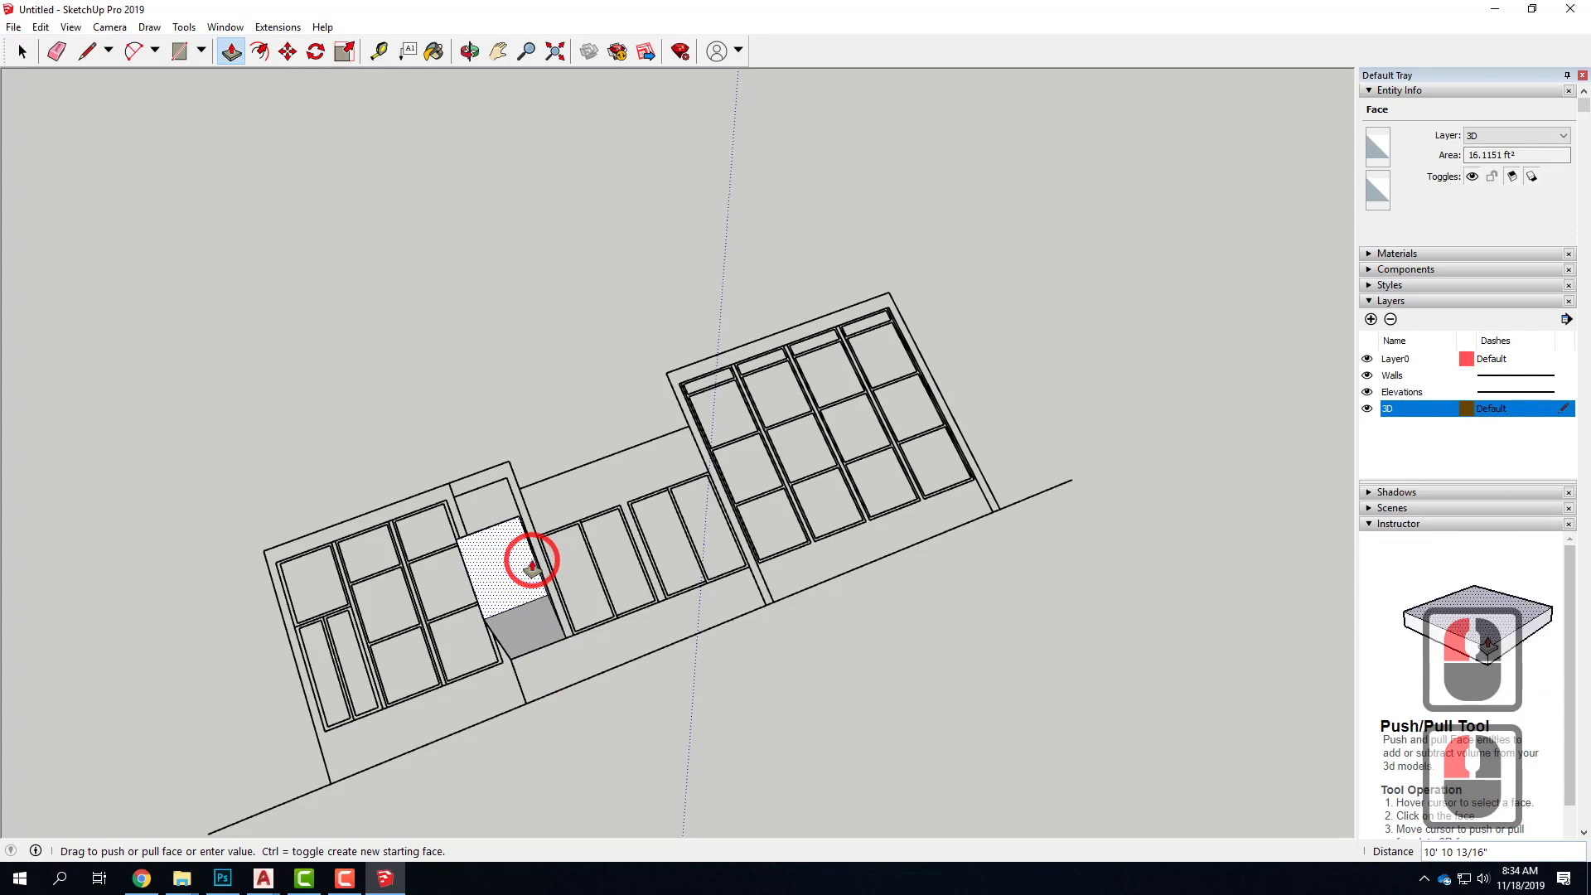
text(4)
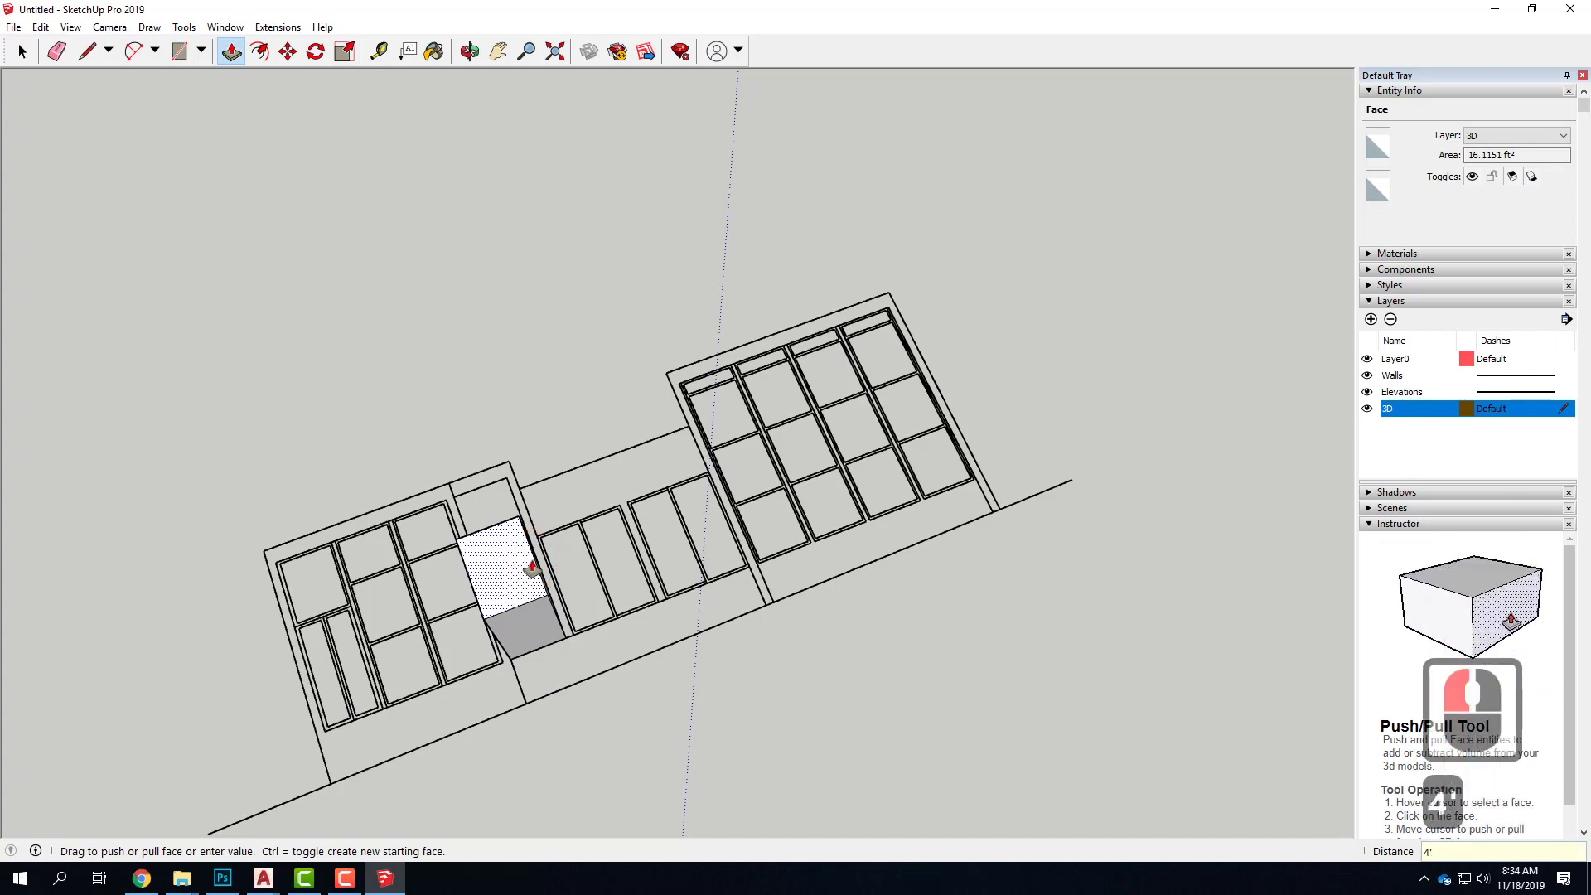
key(Return)
Rotate the two-grid elevation and its helper box 90° upright around the box's lower corner, using the box's side face as rotation plane
middle_drag(451, 742, 535, 385)
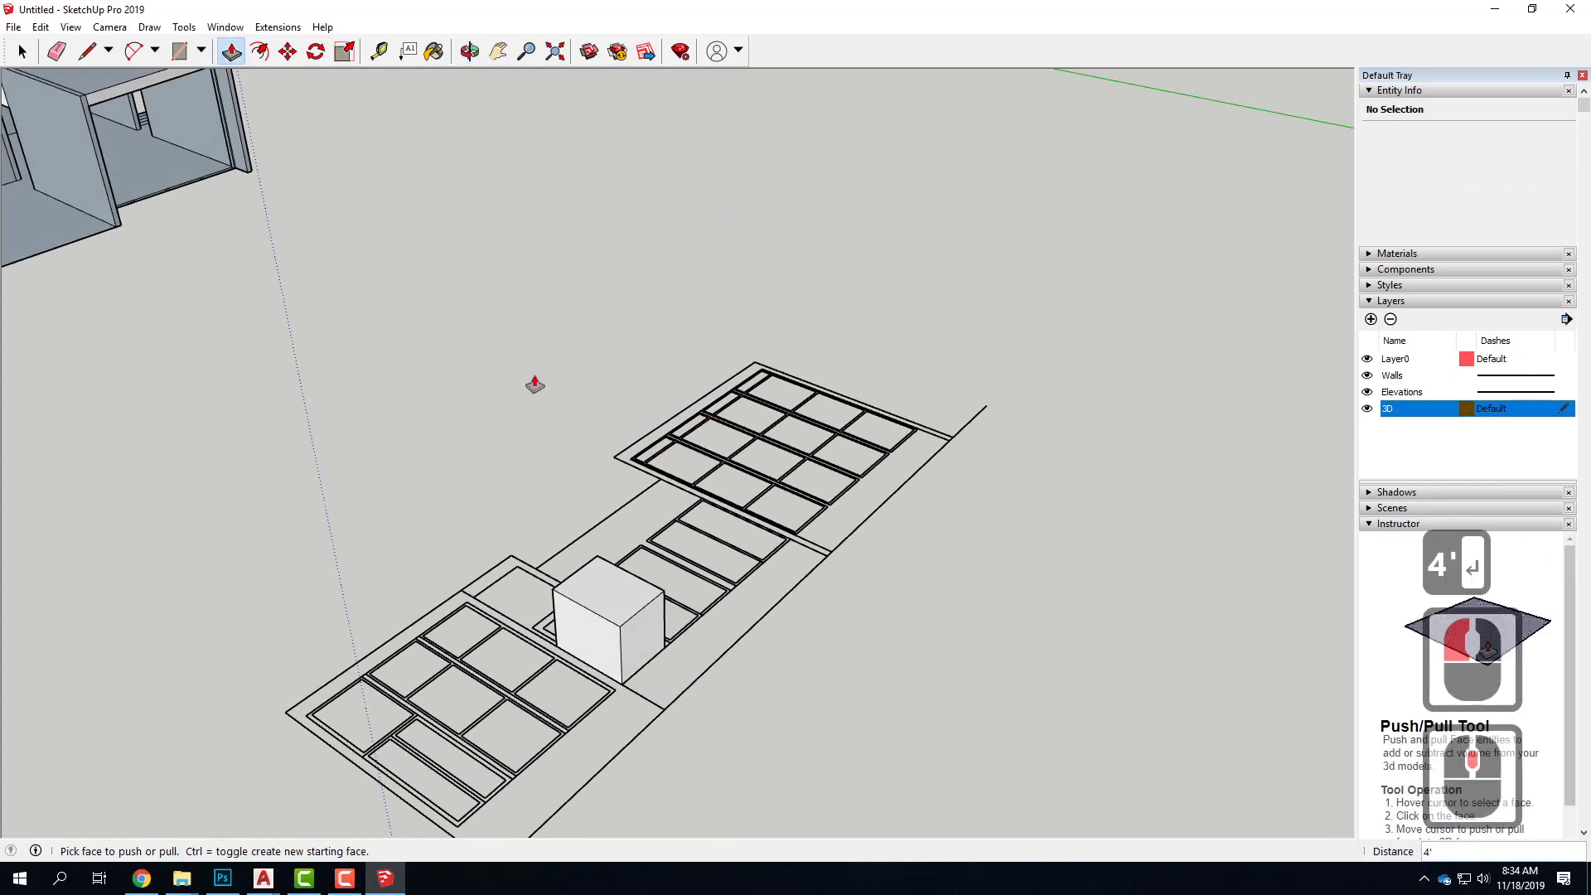
scroll(535, 384, down, 5)
click(22, 51)
click(837, 719)
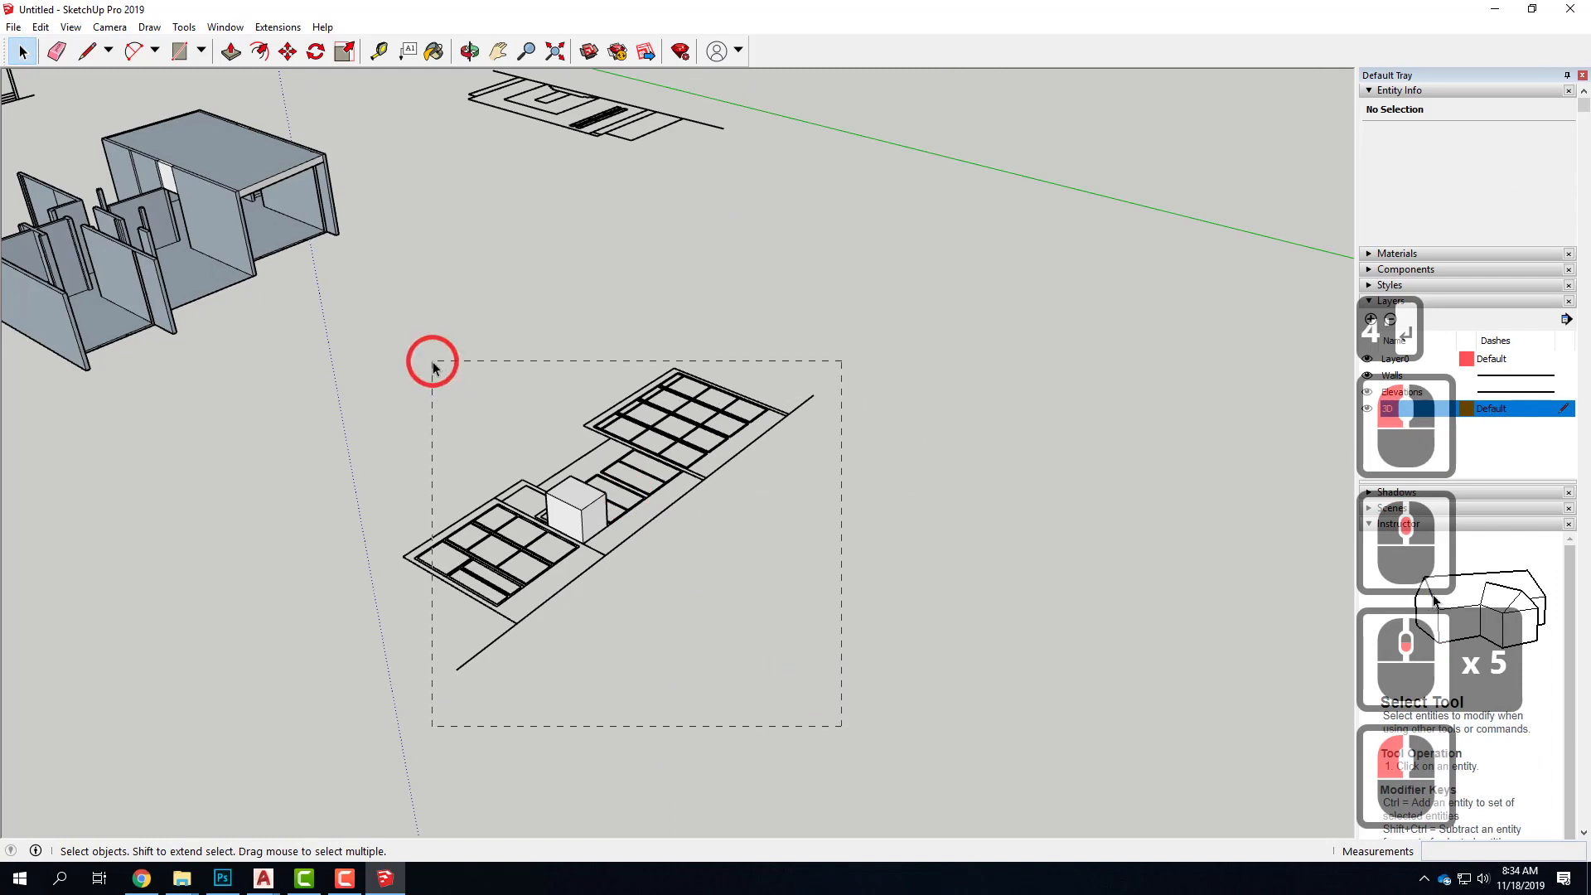
drag(433, 364, 432, 362)
click(316, 52)
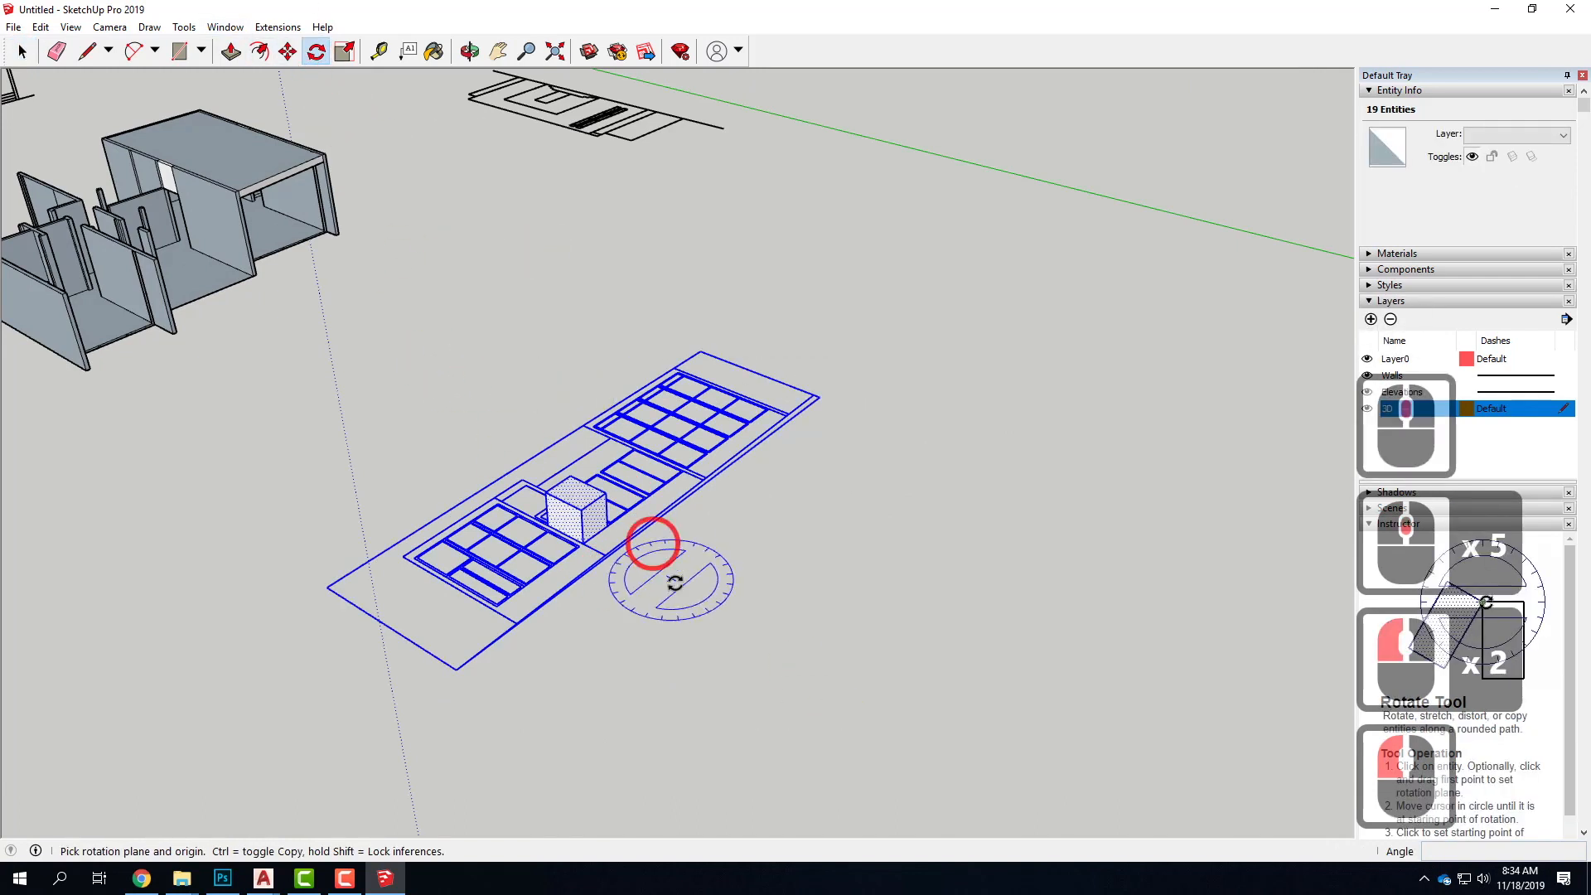
click(583, 542)
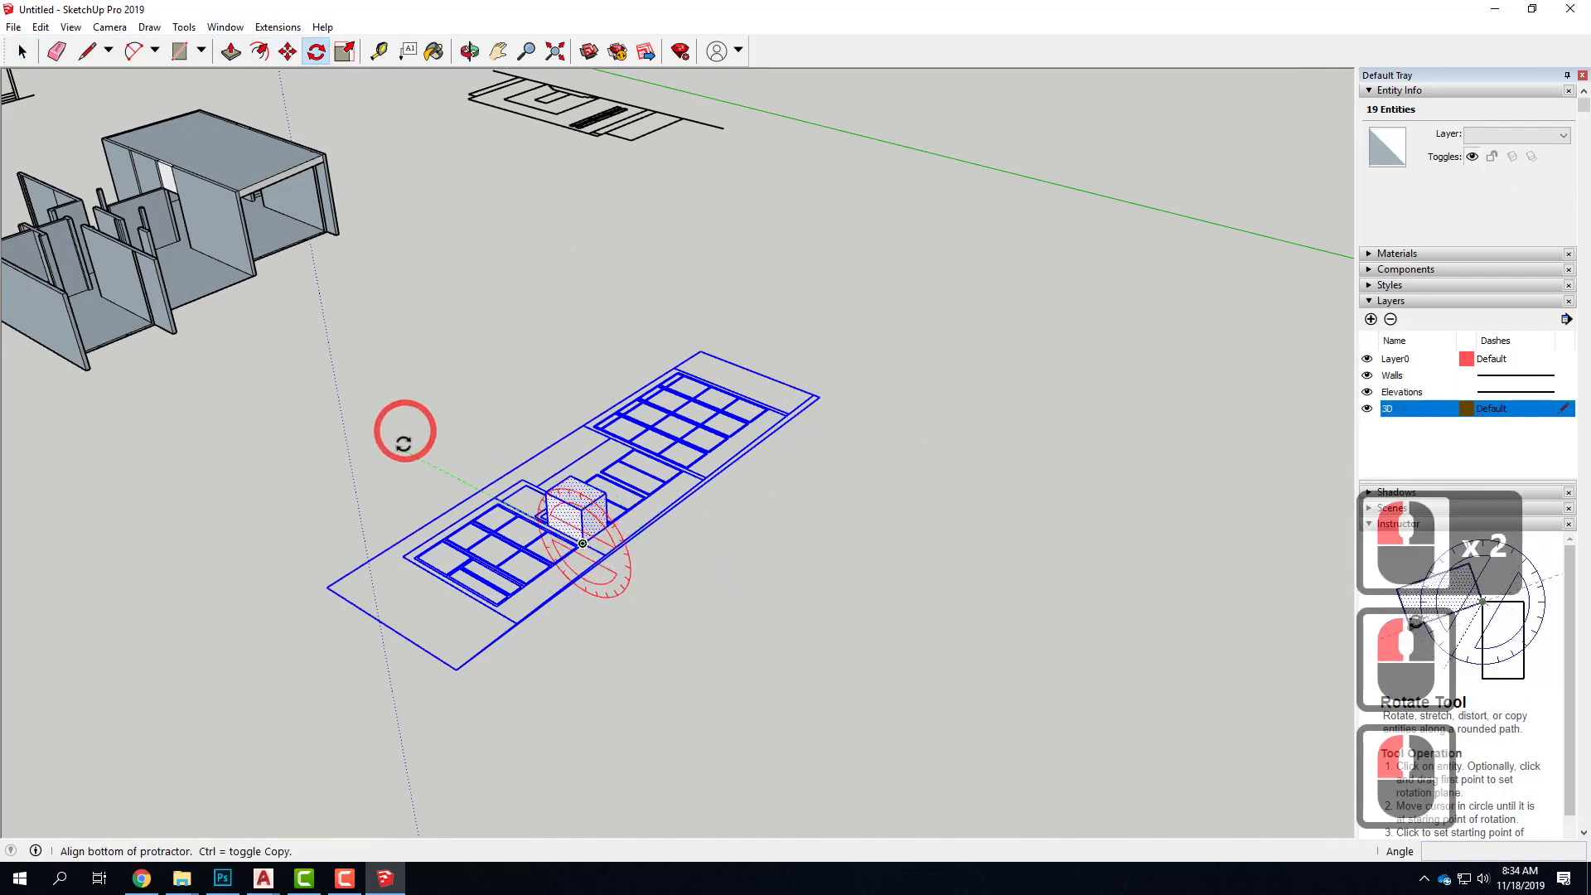
click(426, 469)
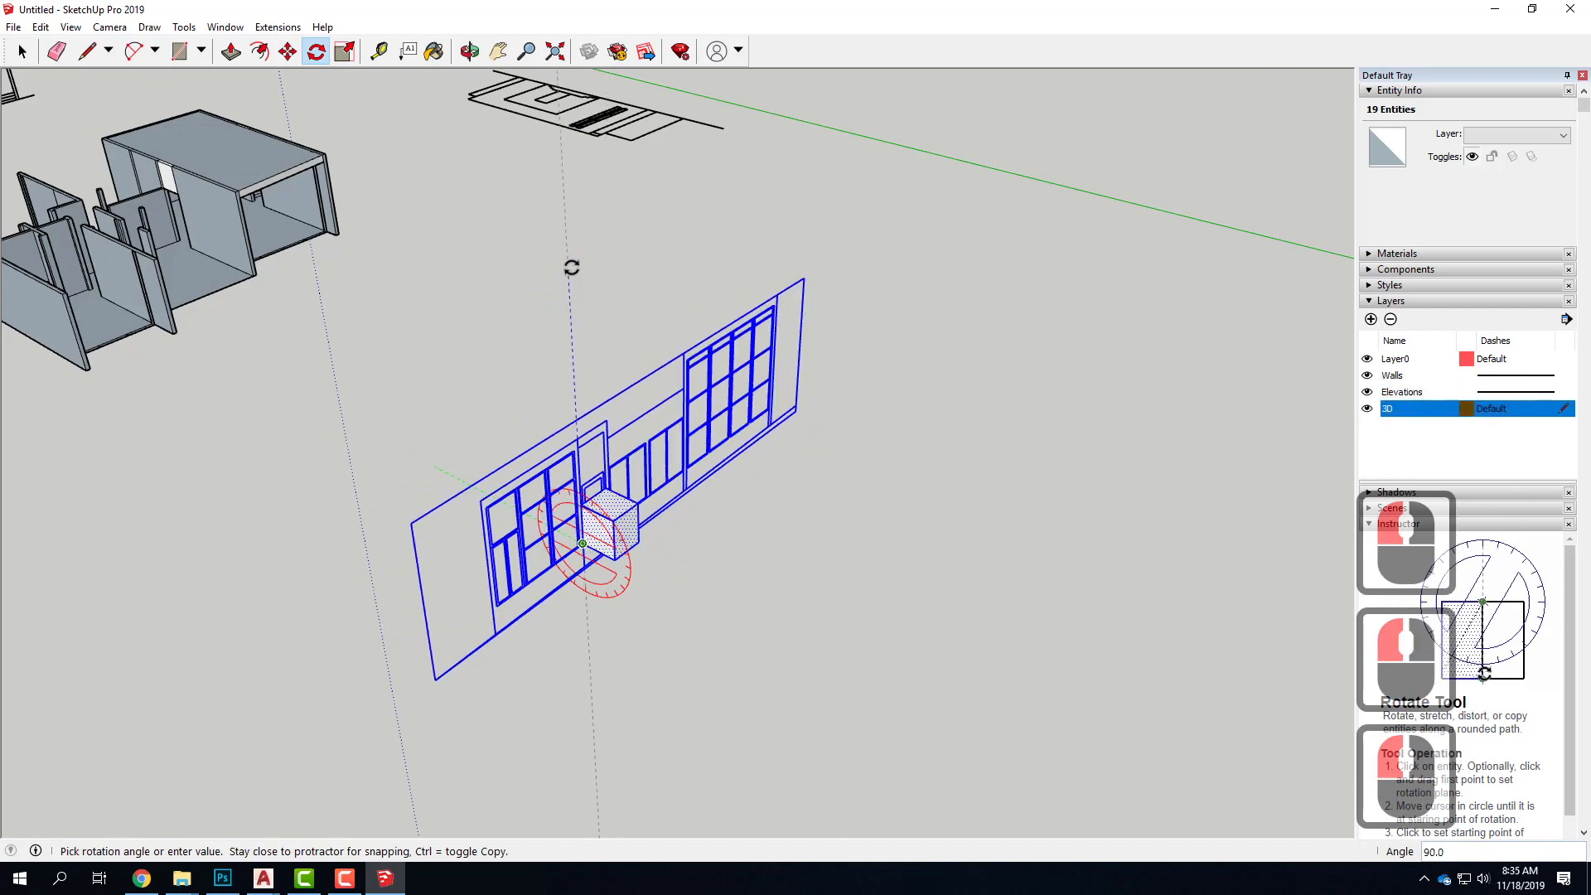
click(575, 268)
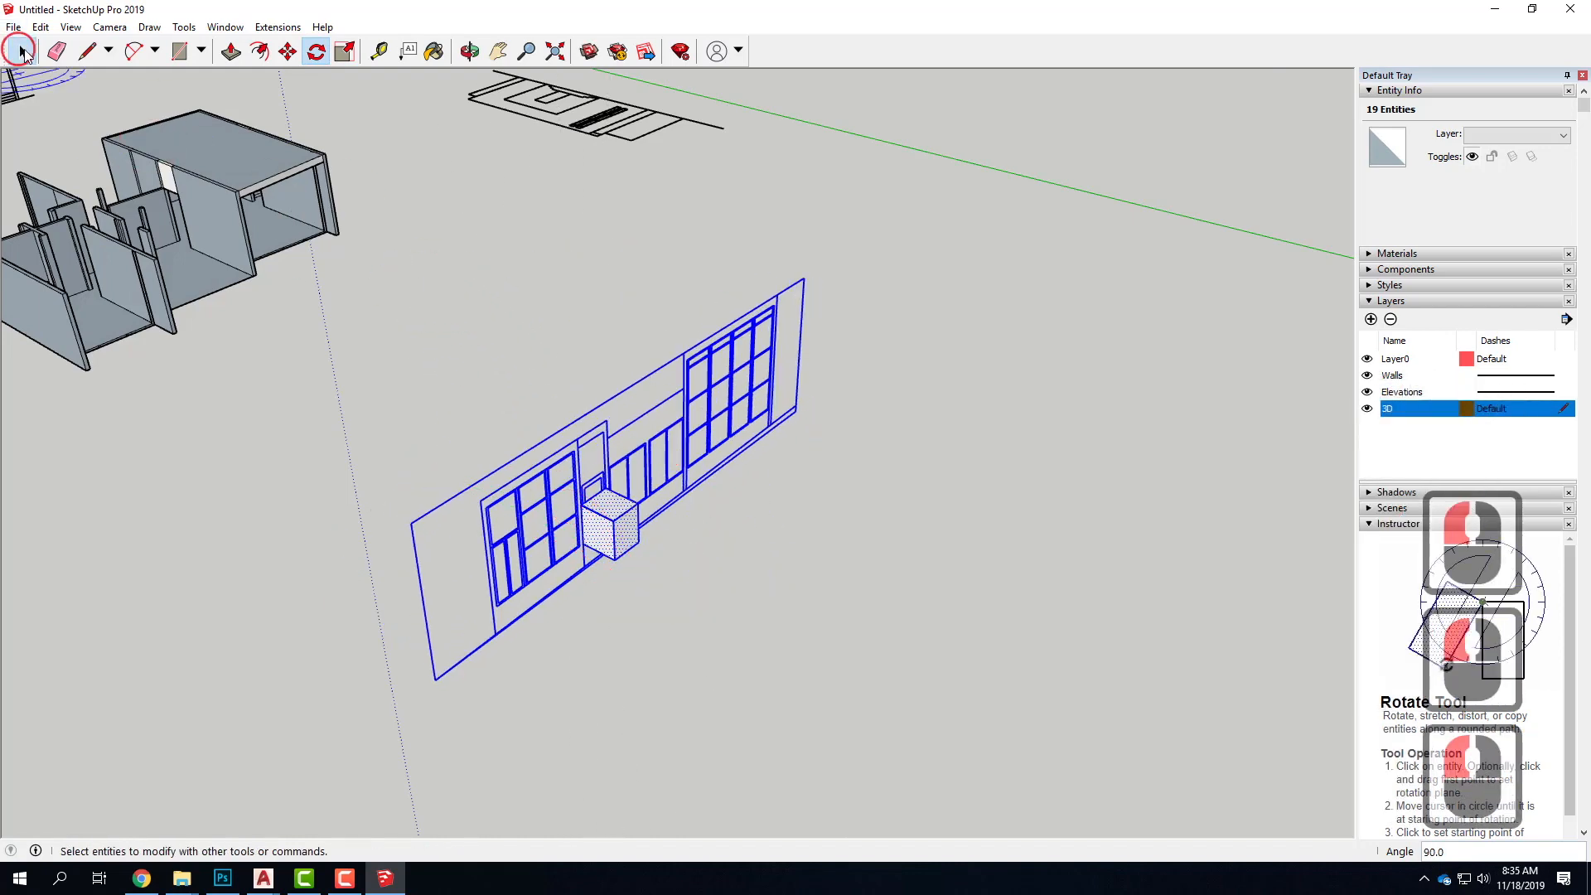
Delete the helper box from the upright two-grid elevation
click(20, 51)
drag(526, 323, 696, 597)
key(Delete)
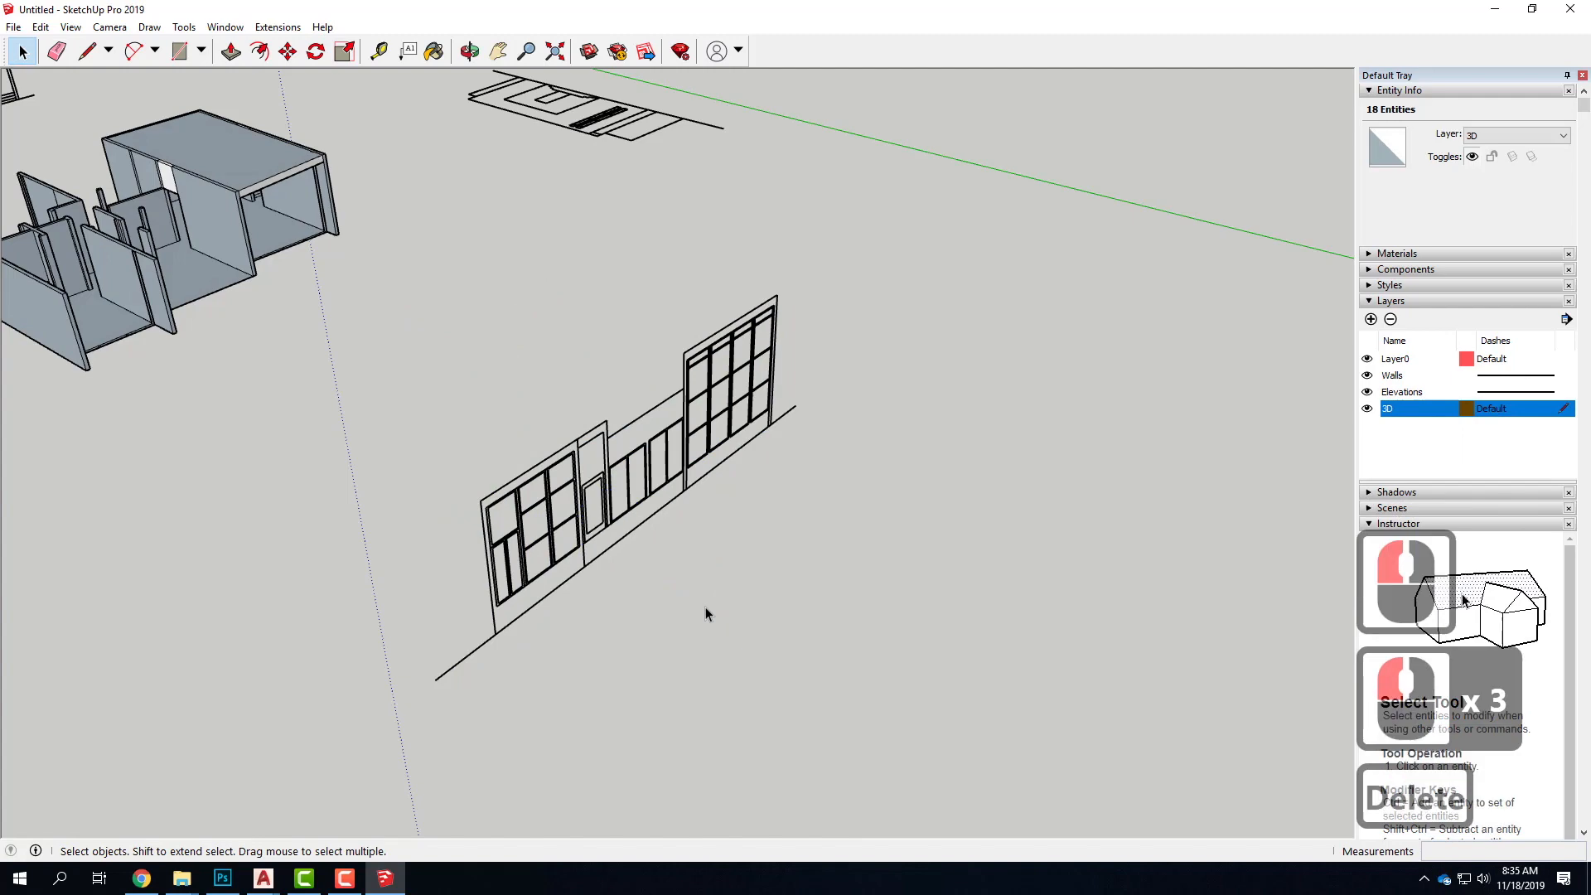
Draw a helper rectangle about 6' 8" by 3' over the door opening of the flat elevation with the entrance steps
middle_drag(1060, 410, 221, 497)
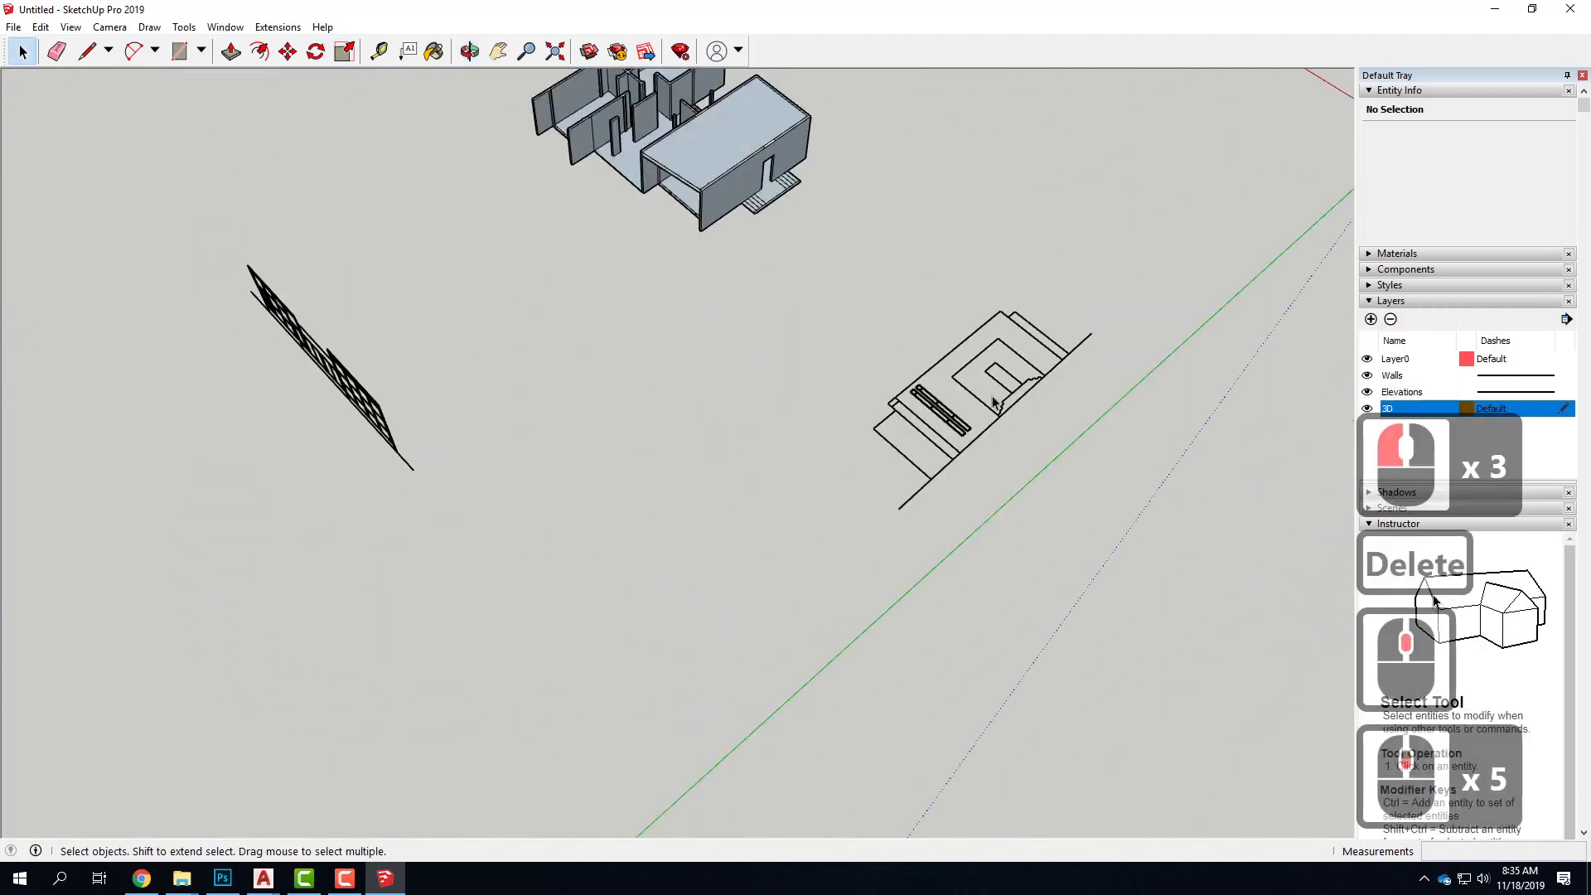
scroll(974, 411, up, 4)
scroll(907, 373, down, 4)
scroll(903, 398, up, 8)
scroll(901, 394, down, 3)
scroll(901, 395, down, 1)
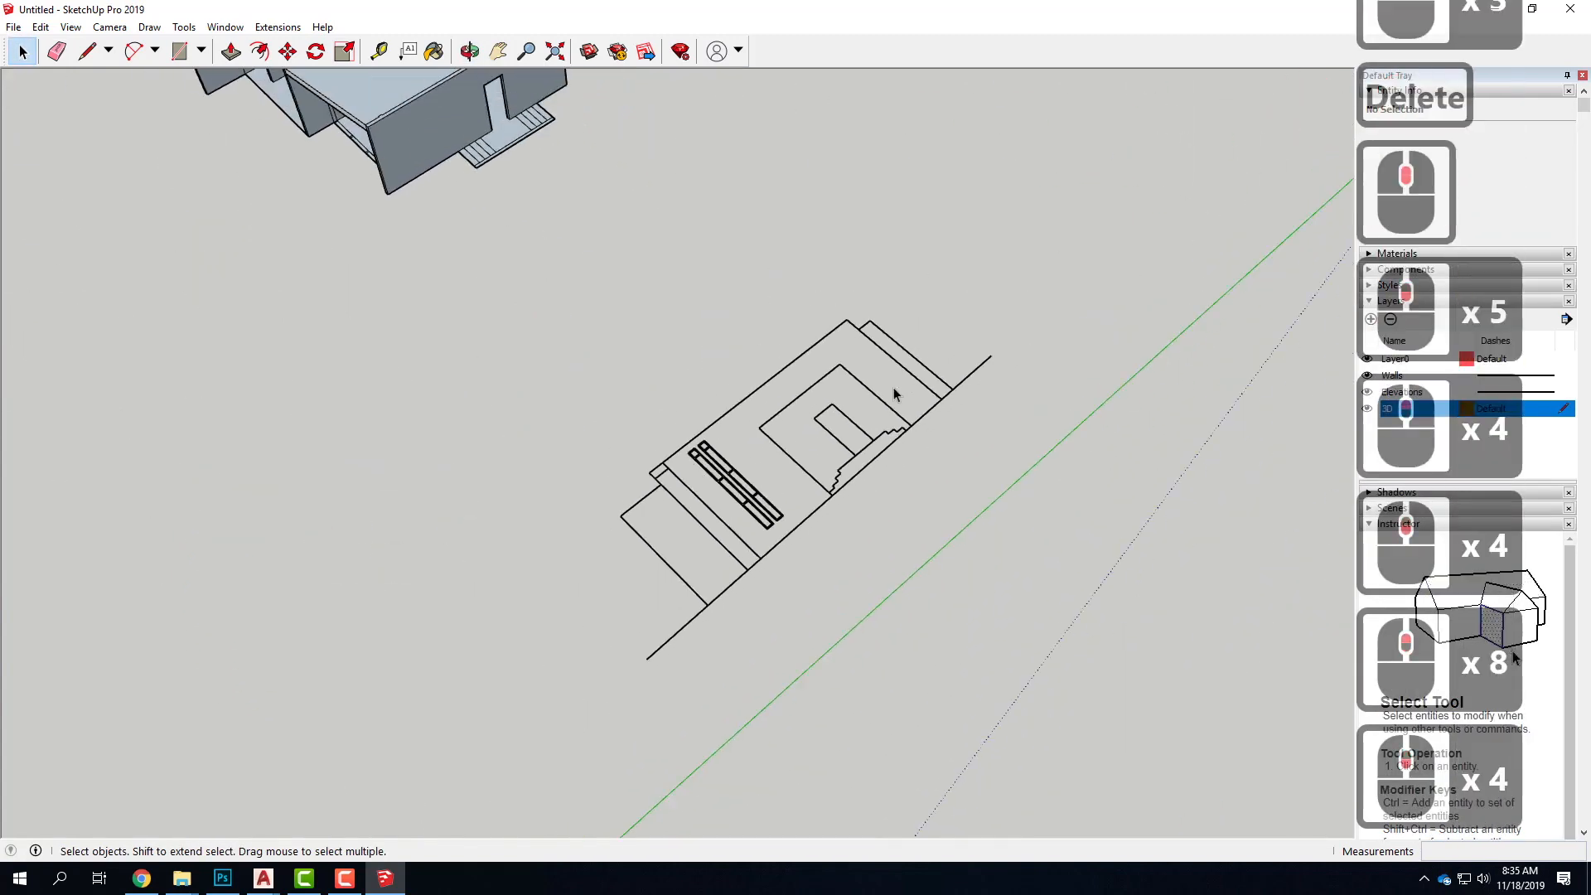
drag(1111, 729, 1111, 726)
click(179, 50)
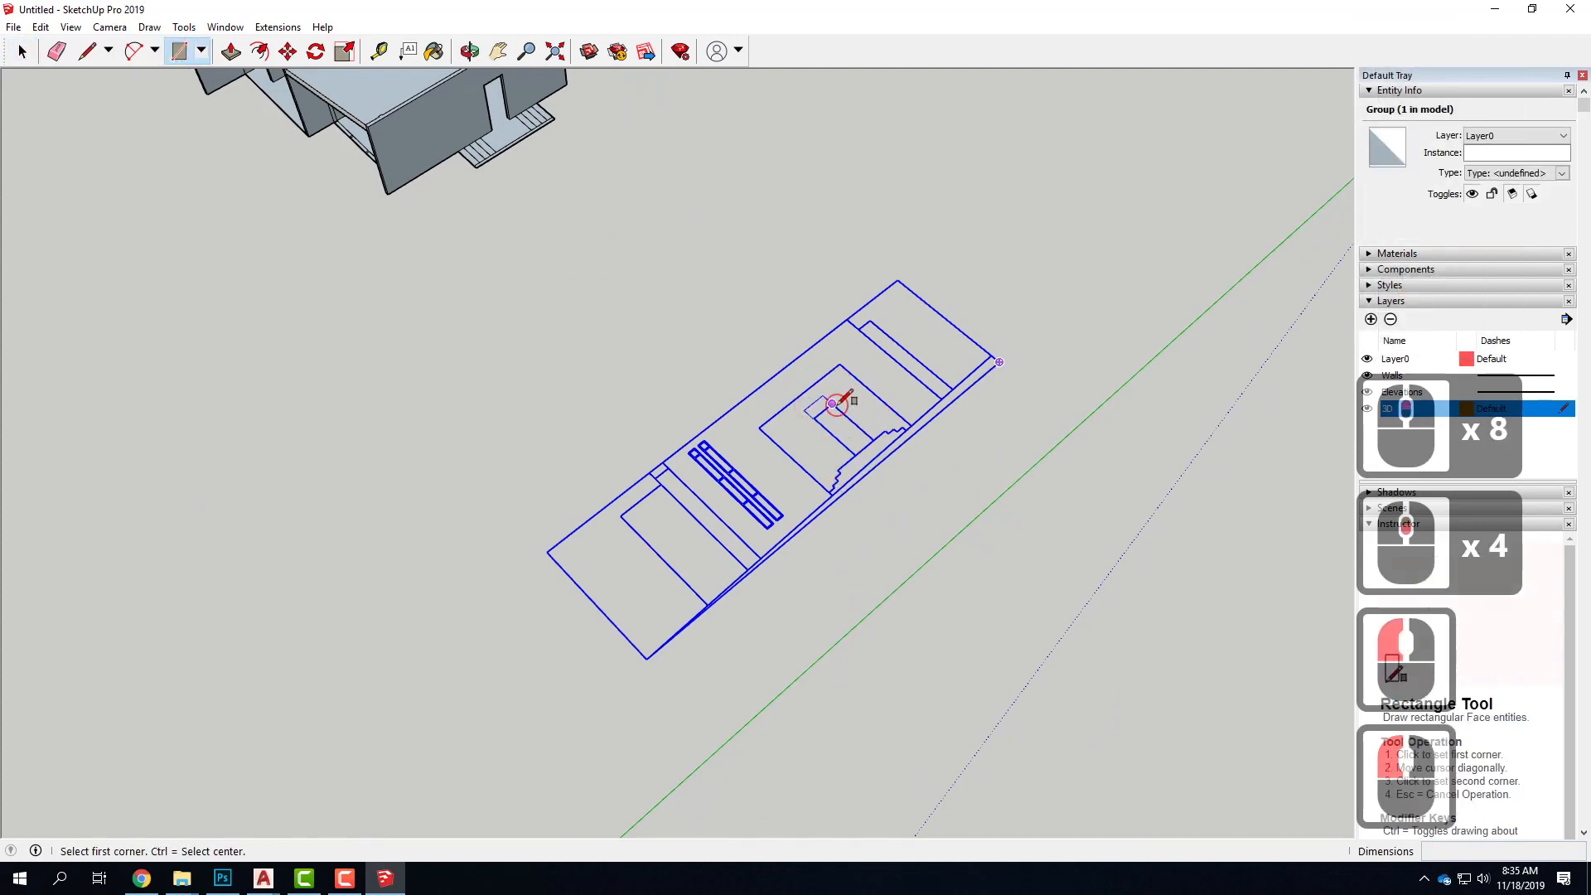
click(859, 465)
click(857, 455)
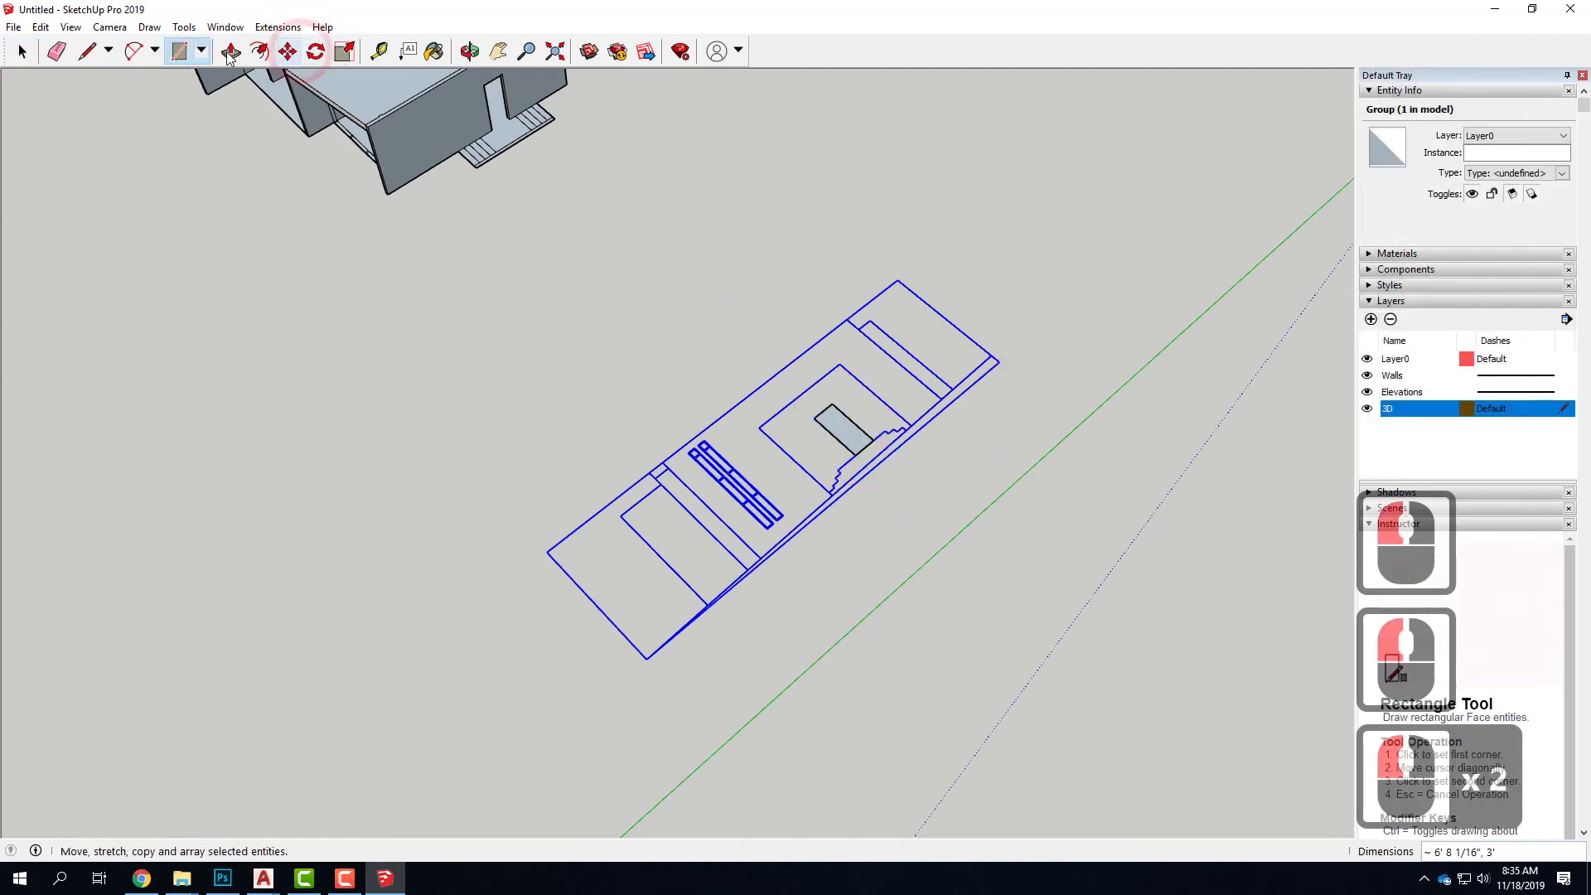
click(839, 402)
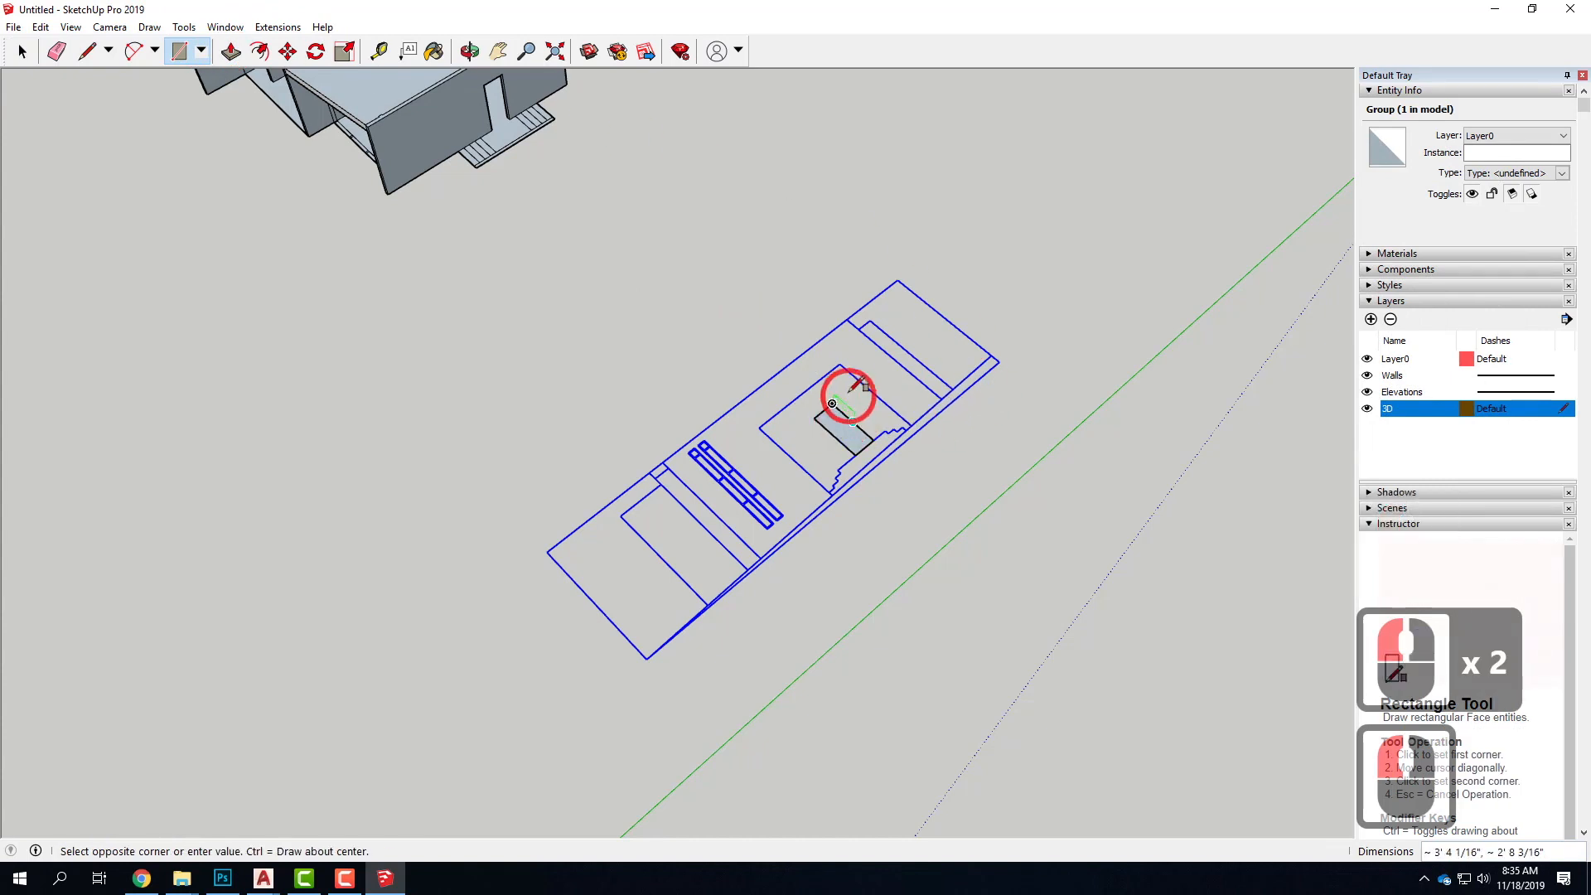
click(851, 435)
key(ctrl+z)
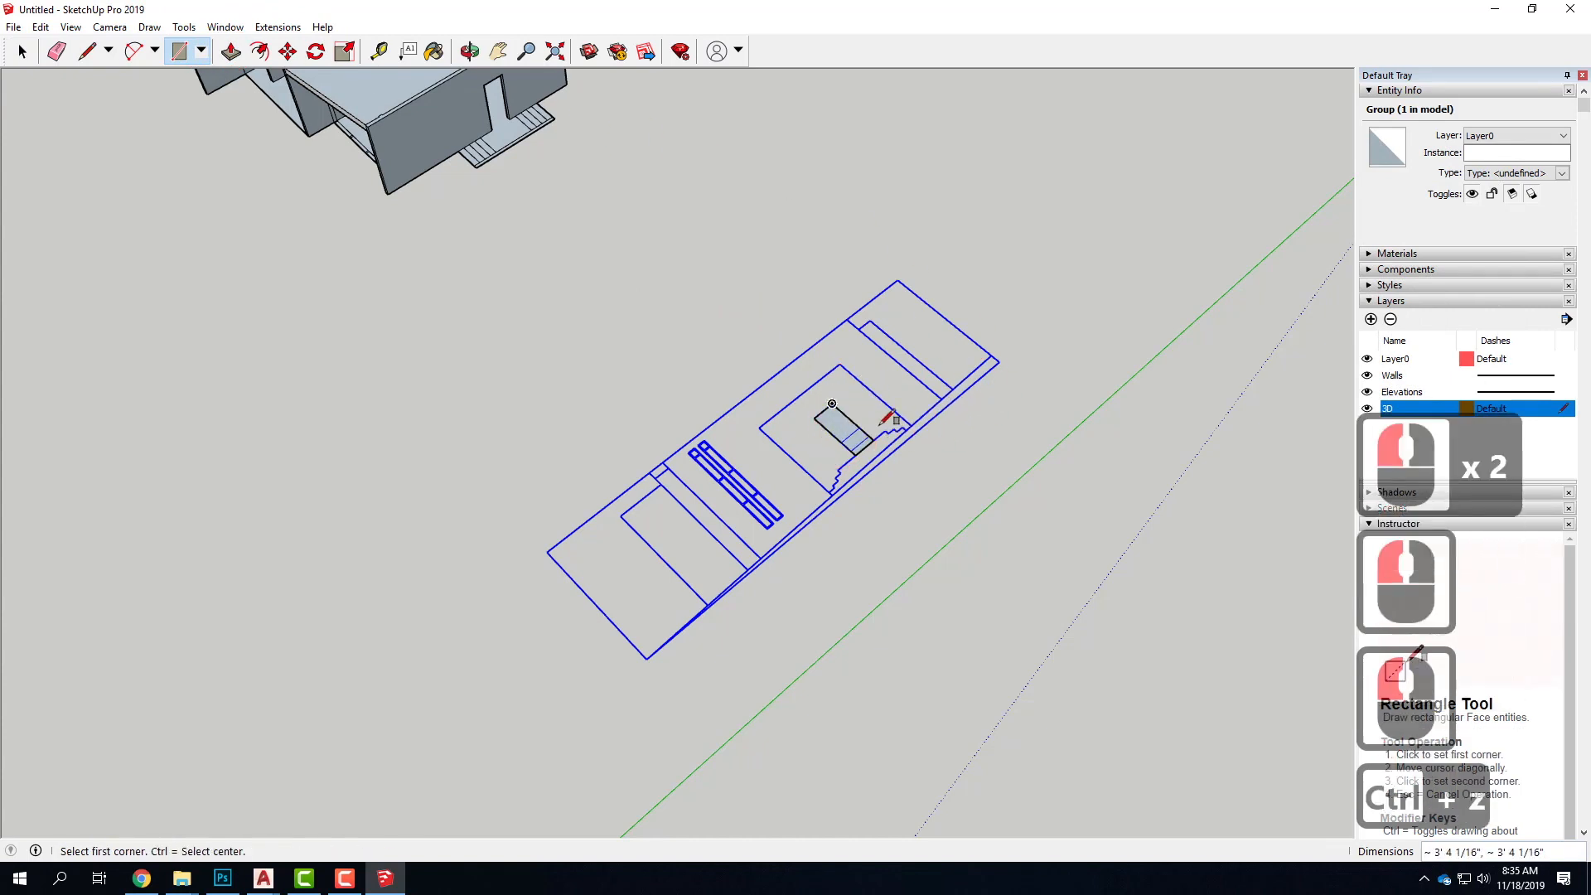
Extrude the door helper rectangle about 6' 5" upward into a box
scroll(798, 415, up, 3)
drag(832, 416, 820, 374)
key(Escape)
key(Escape)
click(230, 52)
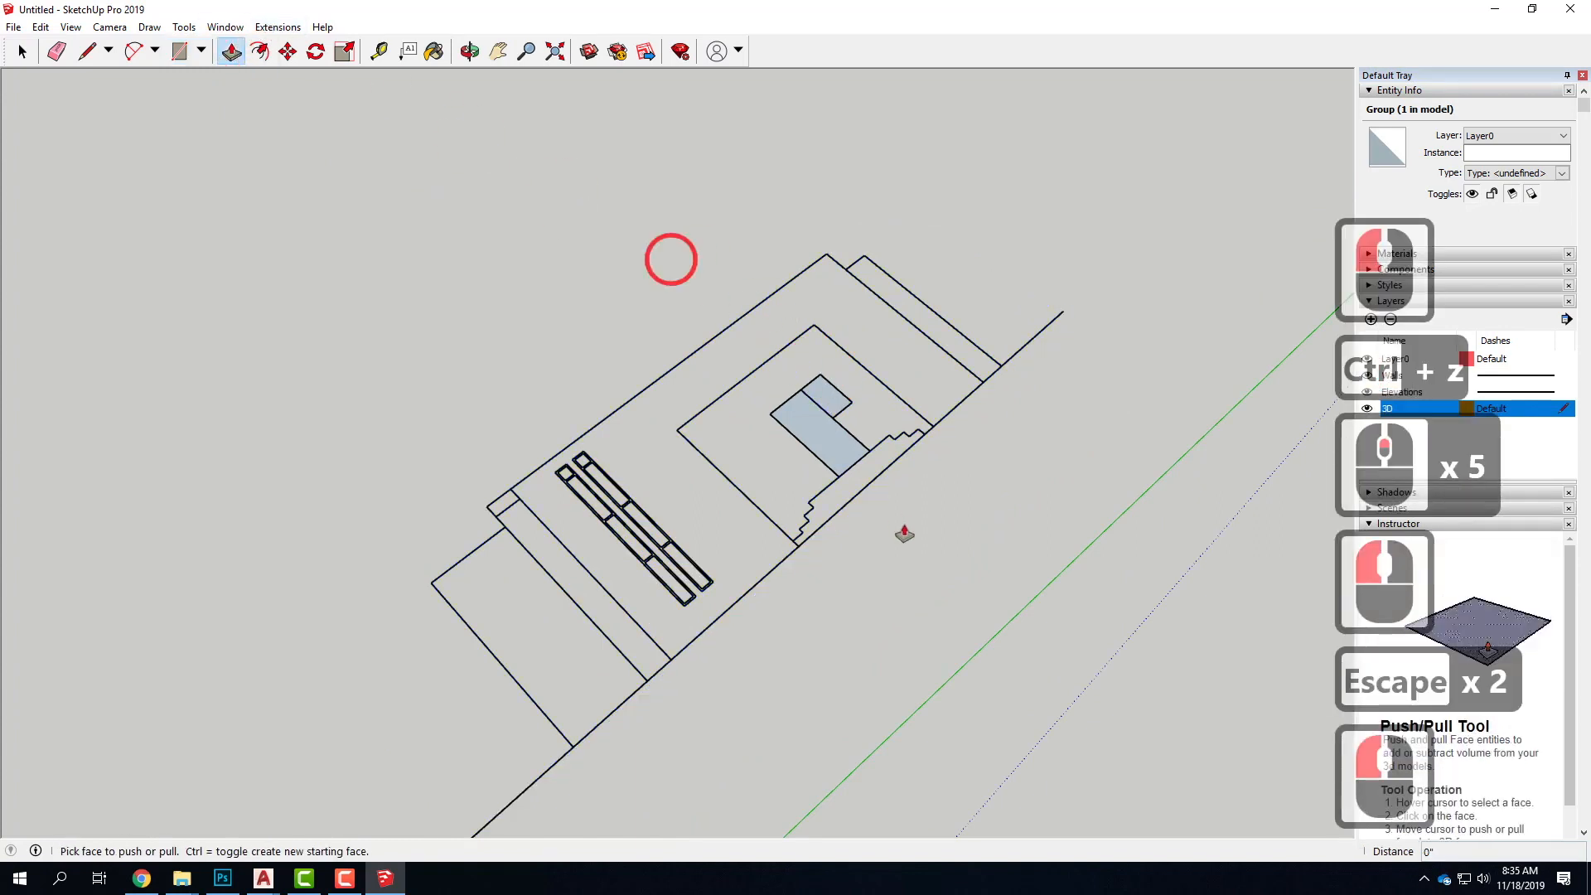
drag(824, 444, 845, 286)
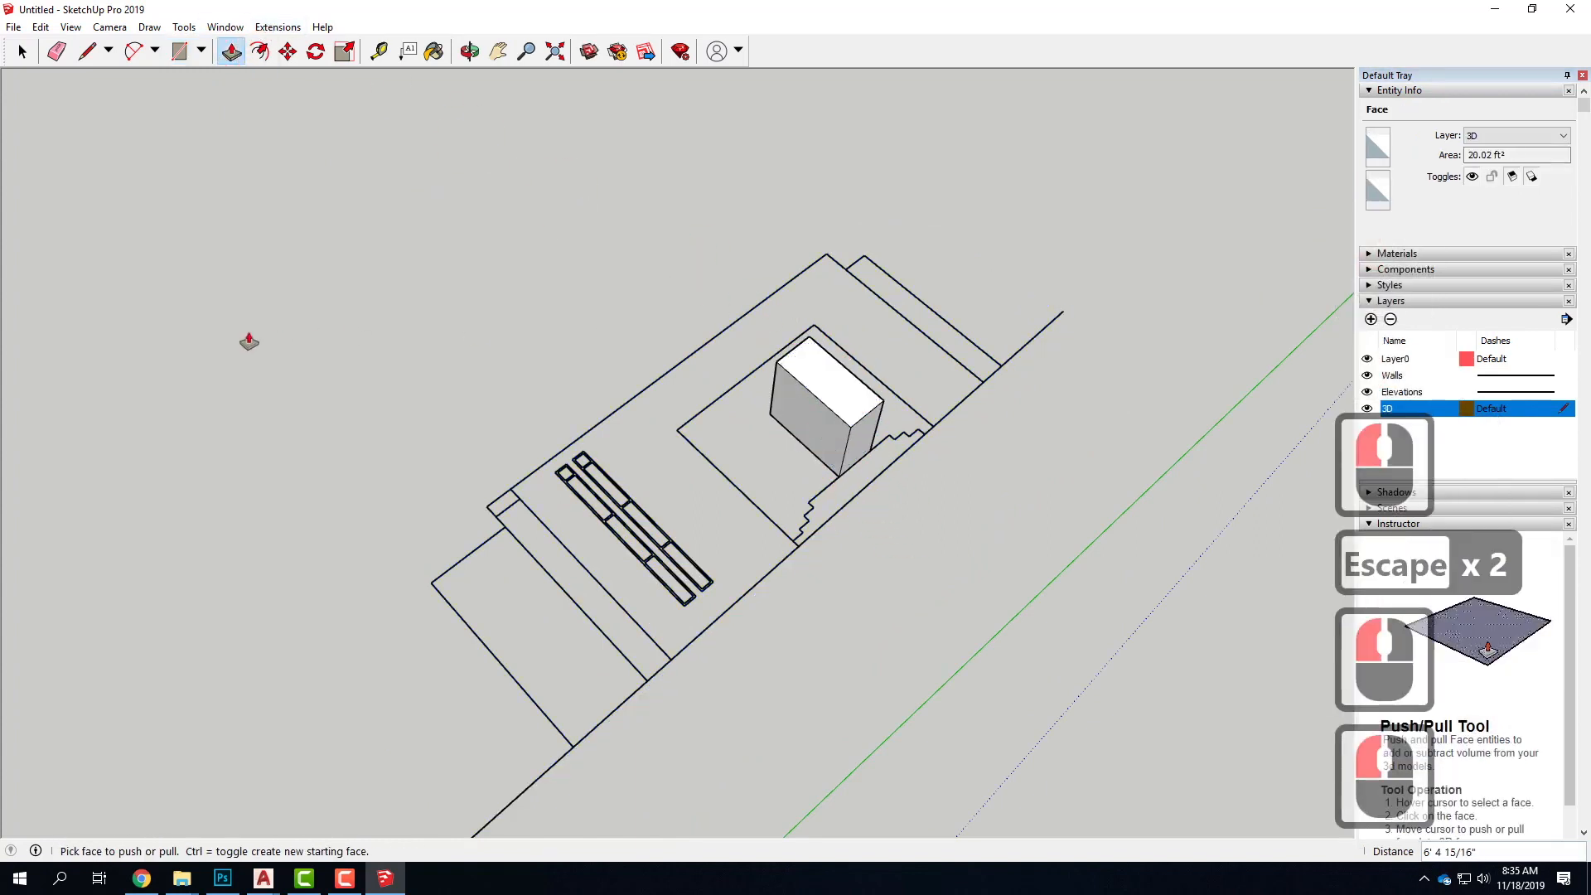
key(Escape)
Rotate the entrance-steps elevation together with its helper box 90° upright around the box's lower corner
click(453, 204)
drag(371, 176, 810, 484)
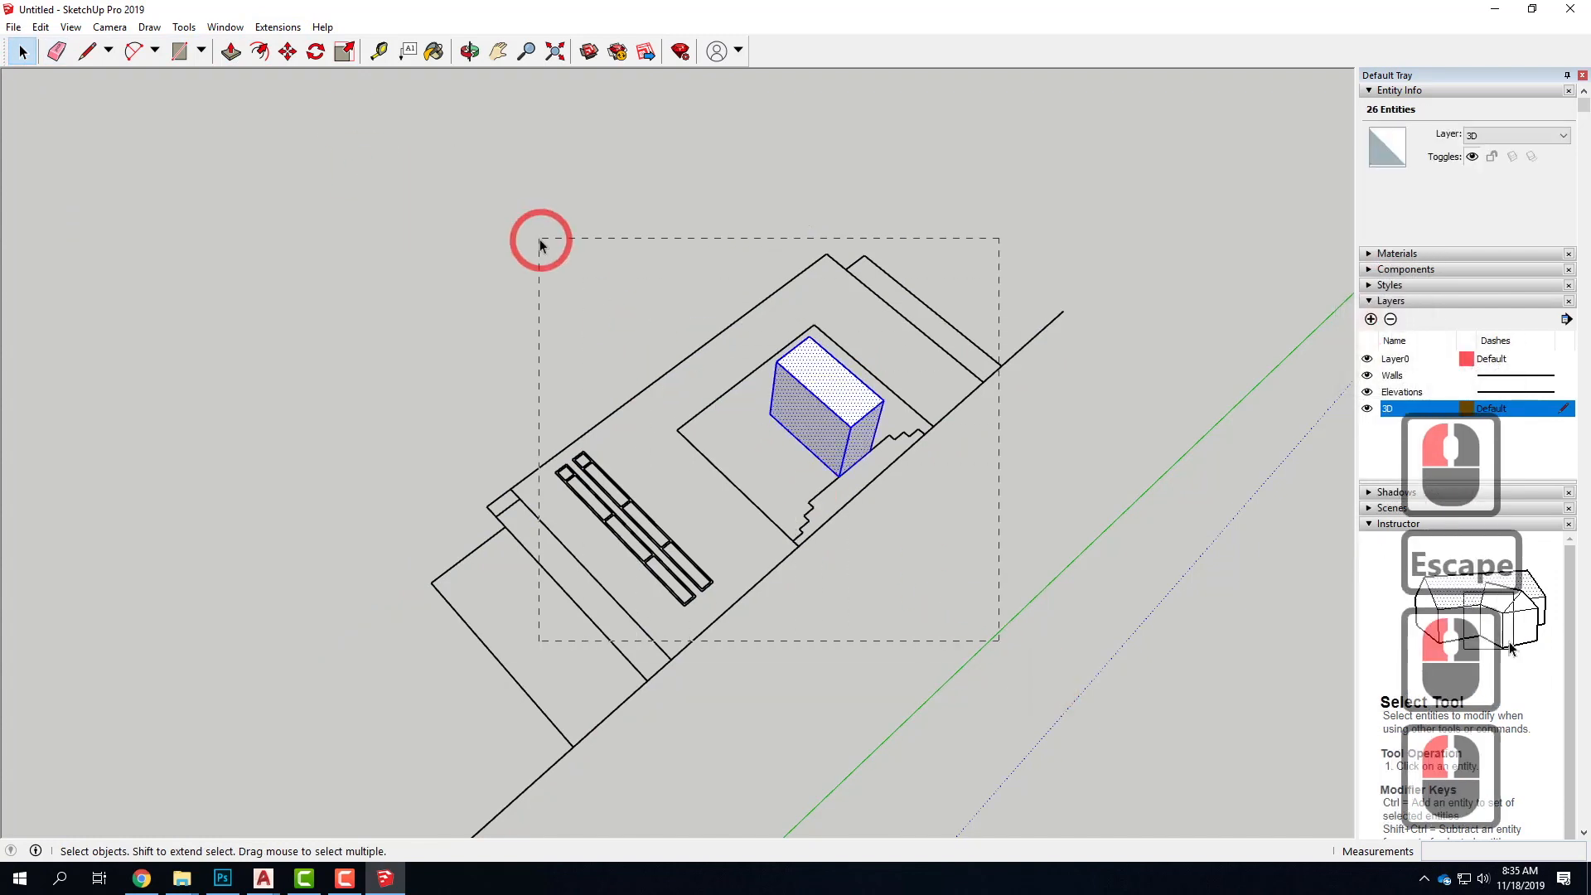
drag(539, 243, 540, 243)
click(316, 51)
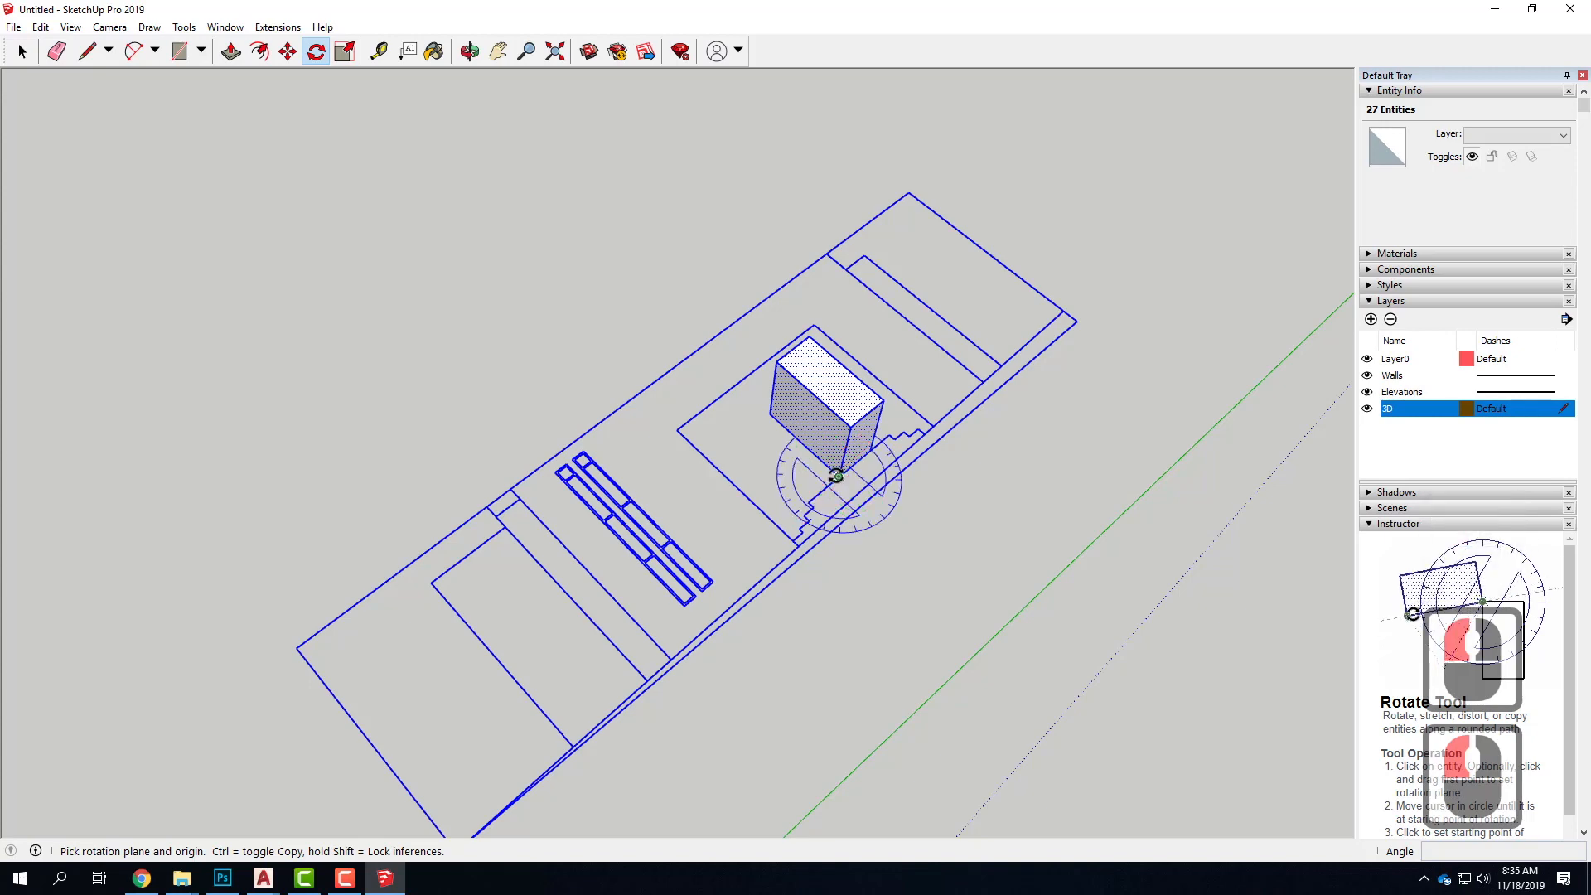
click(629, 303)
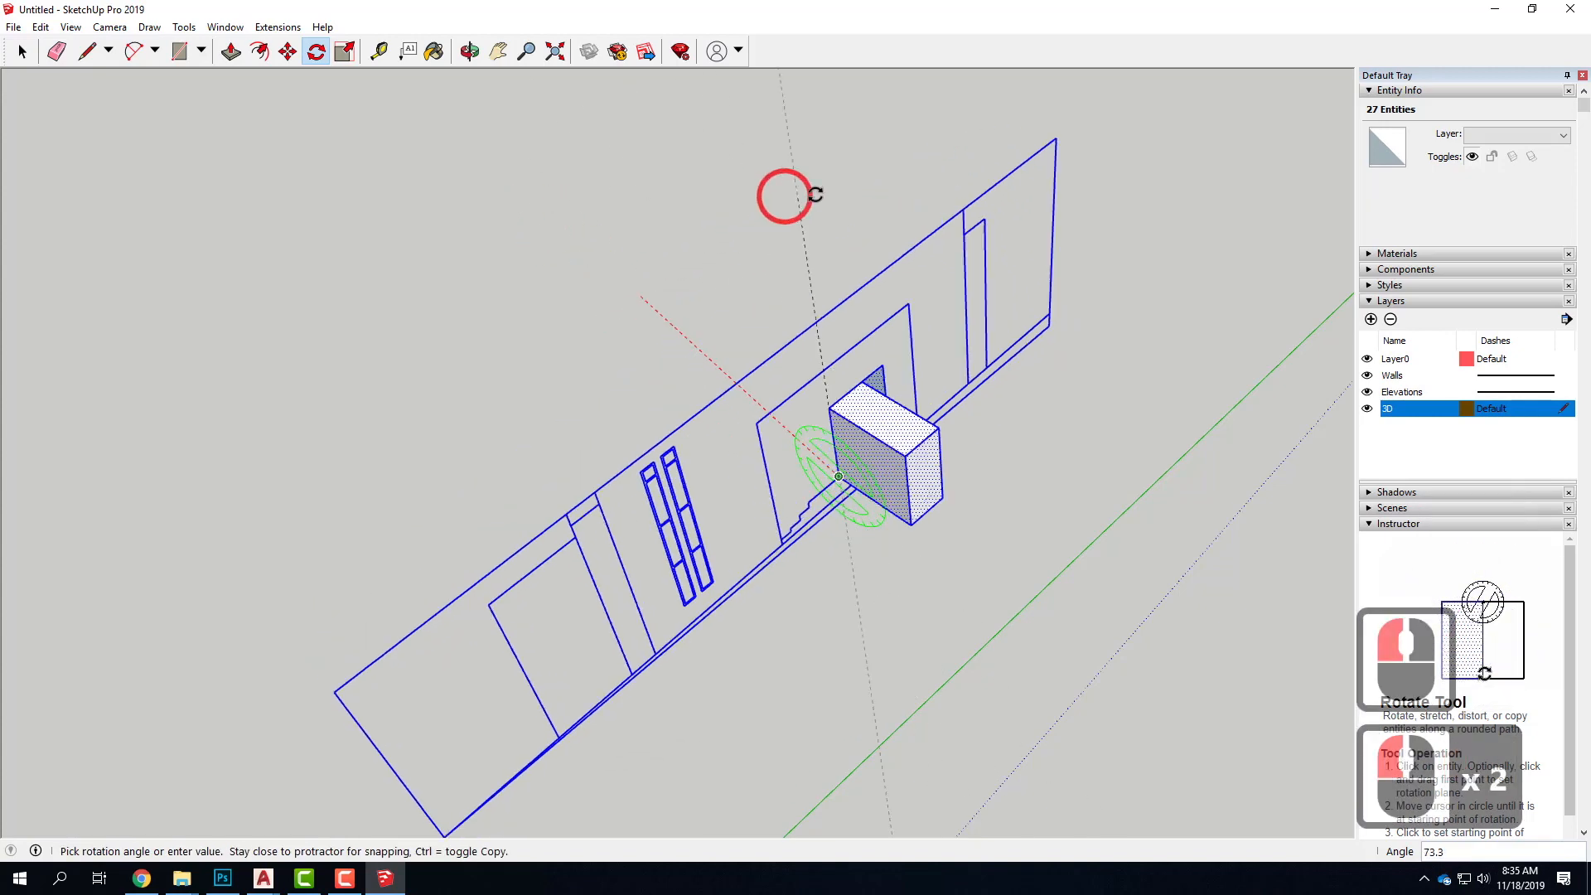
click(893, 216)
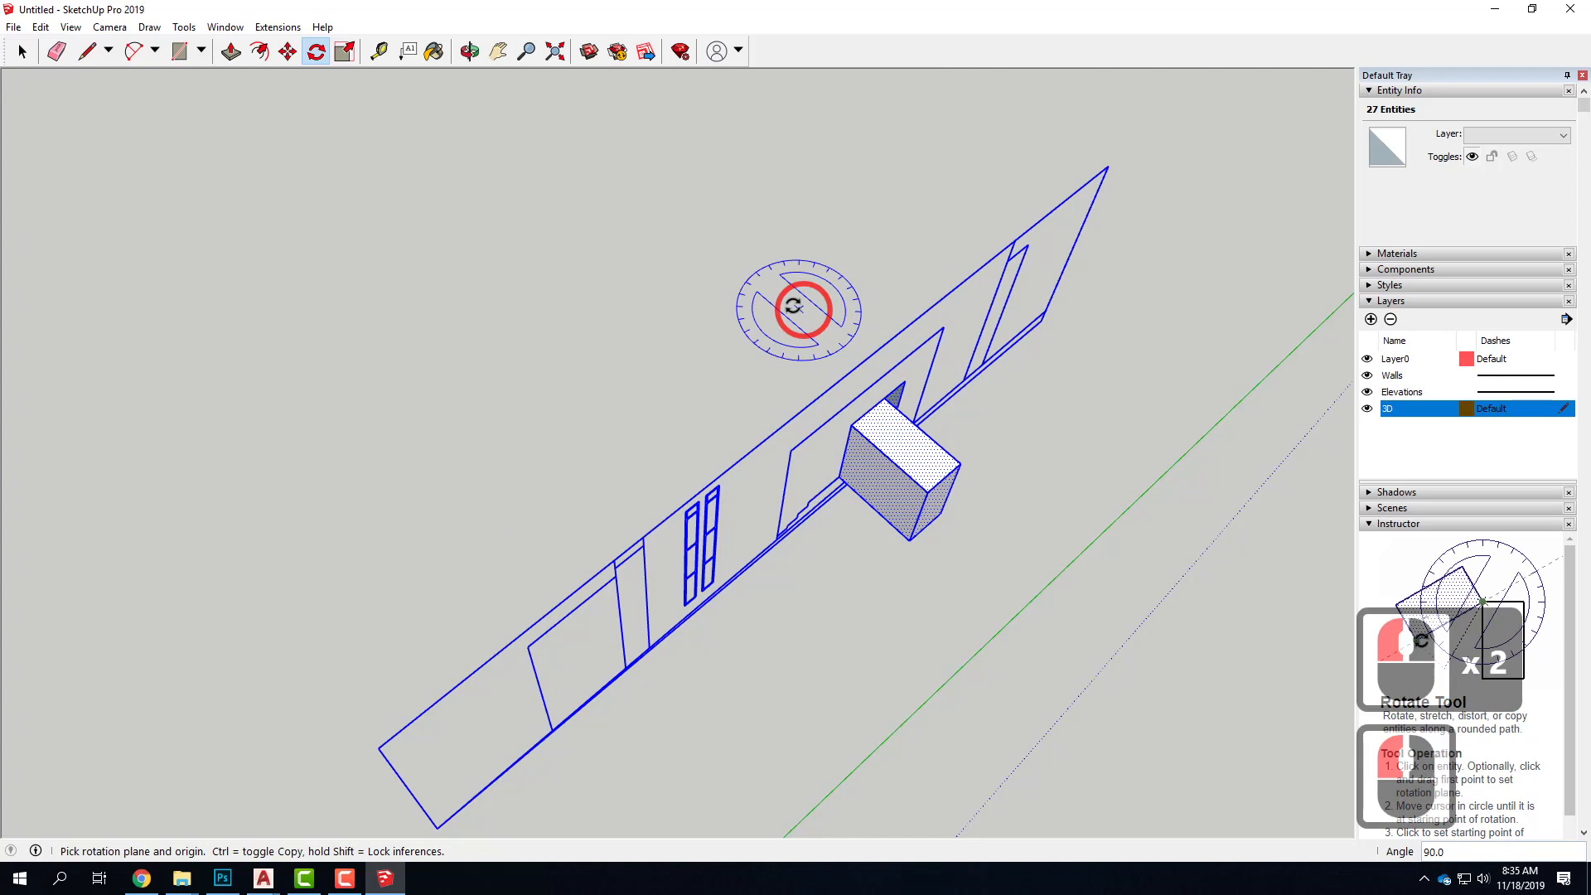
key(Escape)
key(Escape)
click(721, 300)
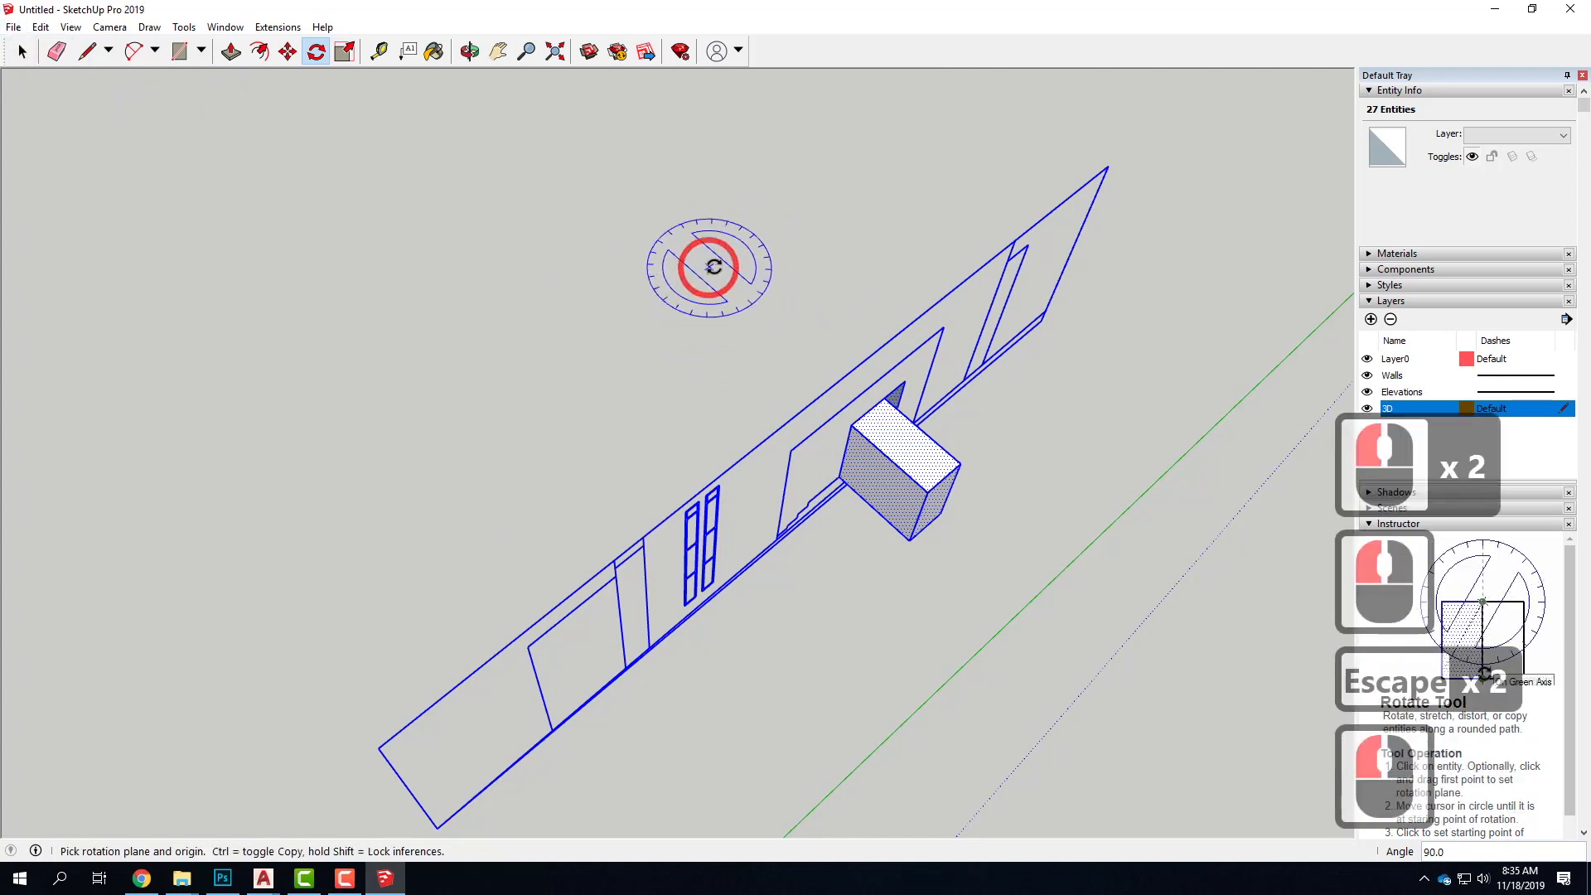
drag(1056, 571, 1008, 543)
key(Escape)
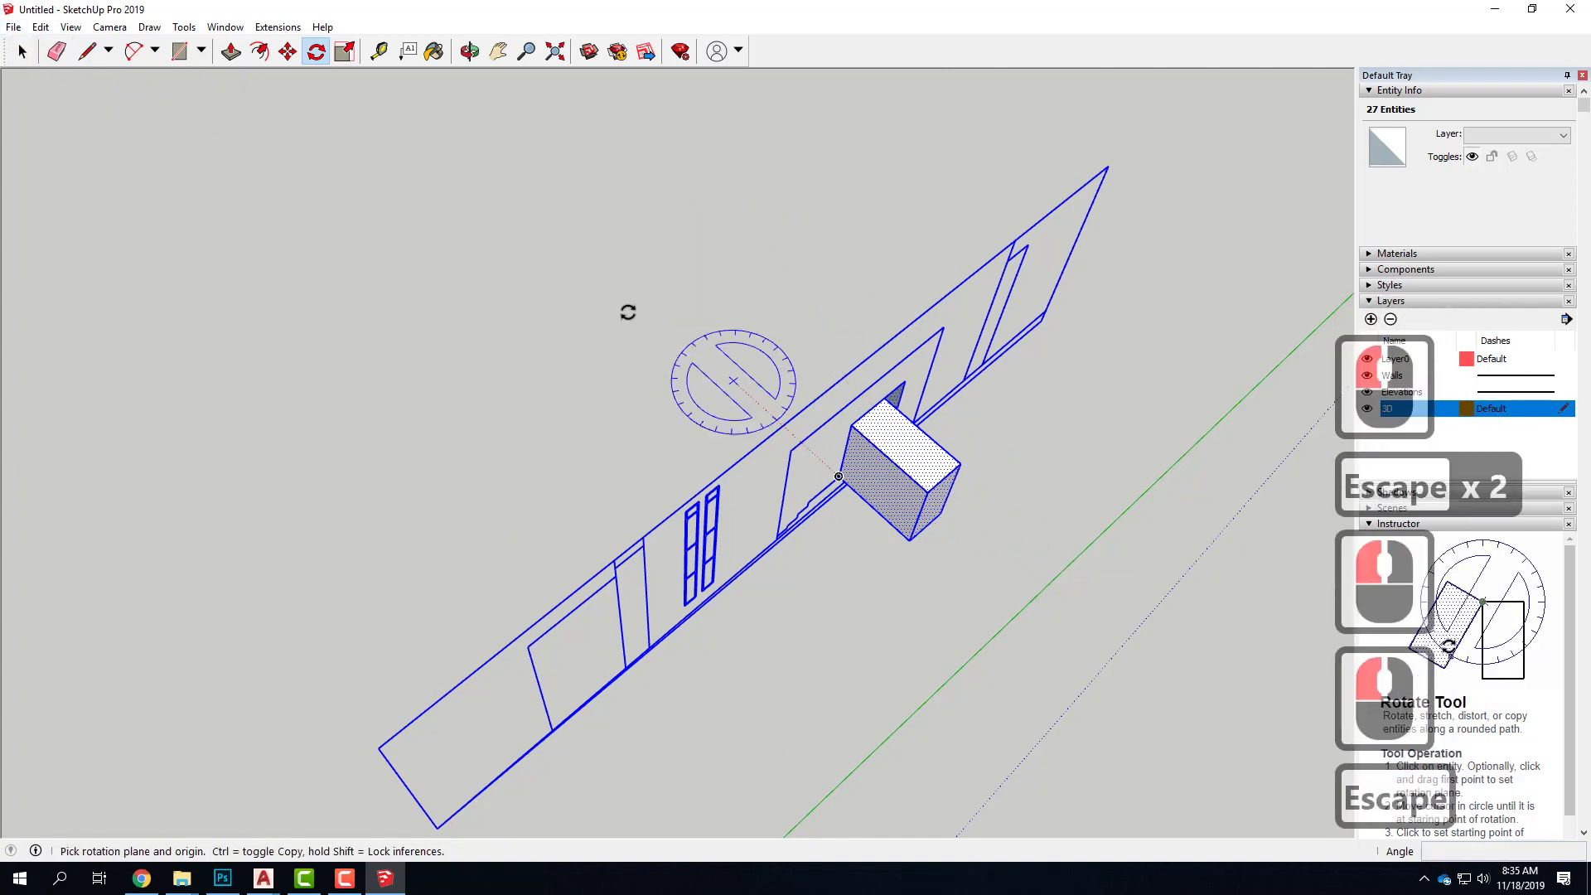
Delete the helper box from the upright entrance-steps elevation
click(25, 55)
click(696, 217)
drag(694, 202, 1025, 594)
key(Delete)
scroll(1024, 593, down, 17)
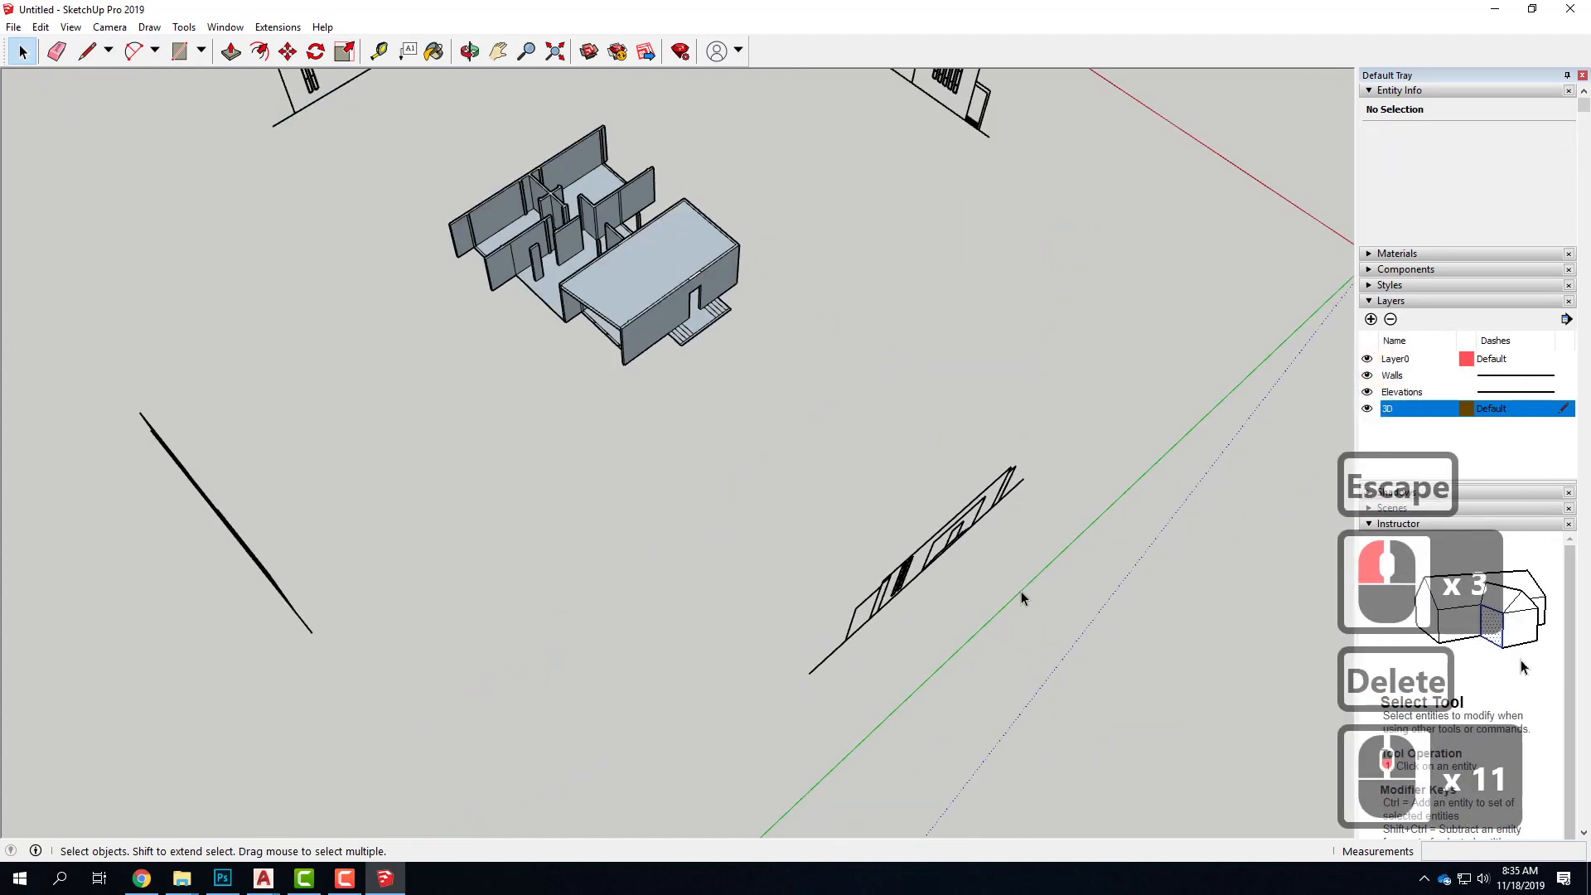
Draw a guide line from the outer corner of the house's entrance steps along the green axis, past the elevation with five slit windows
middle_drag(1021, 593, 775, 395)
scroll(1018, 449, up, 5)
middle_drag(1039, 470, 911, 420)
middle_drag(1068, 442, 231, 469)
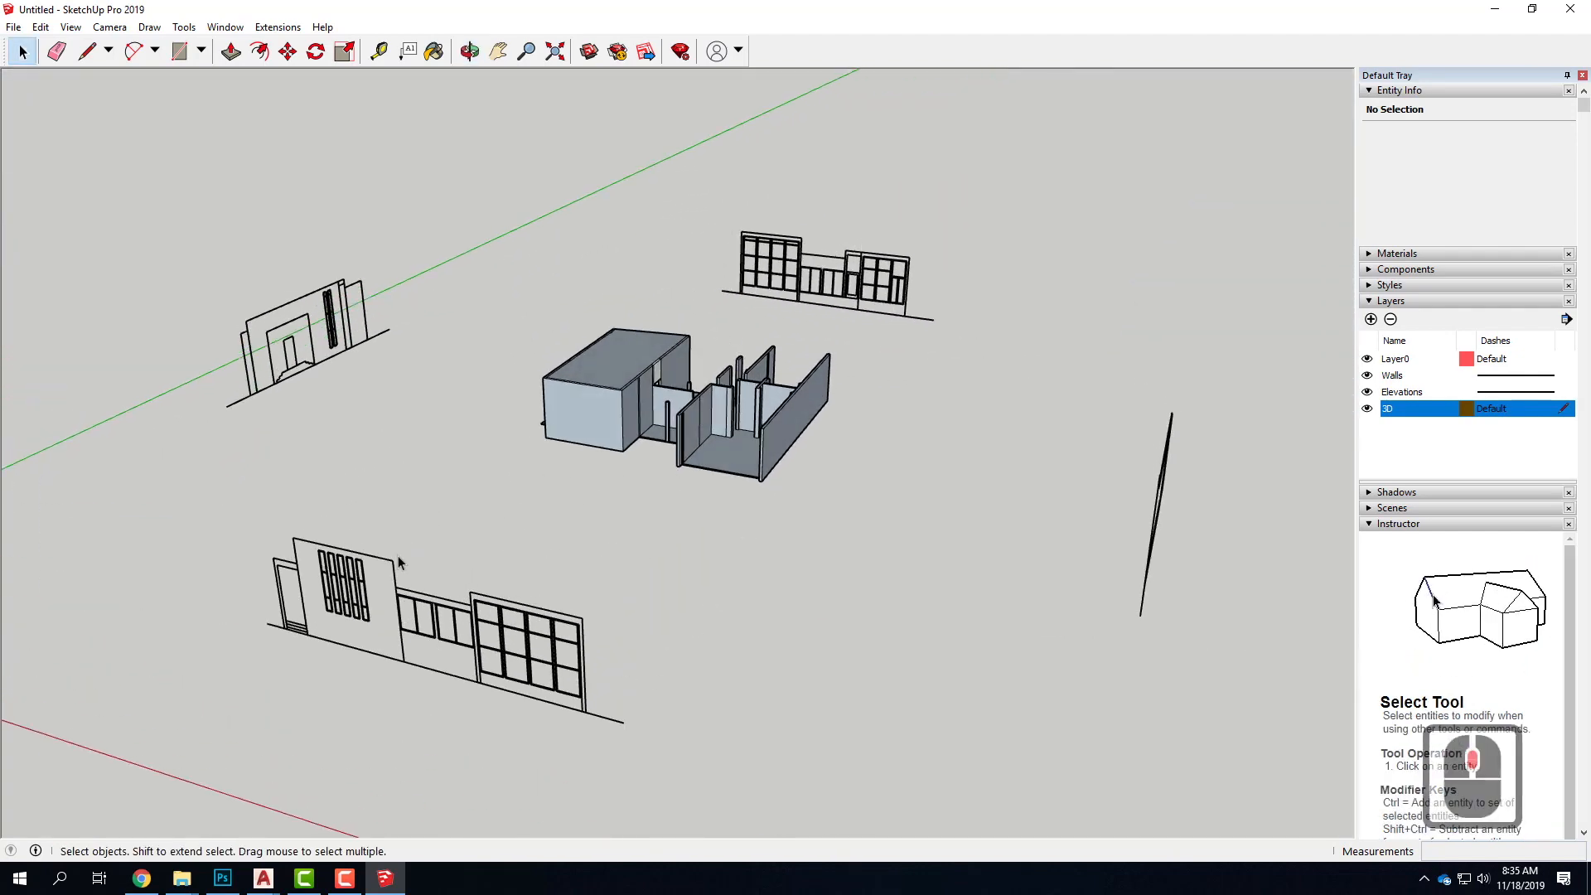
middle_drag(891, 487, 605, 585)
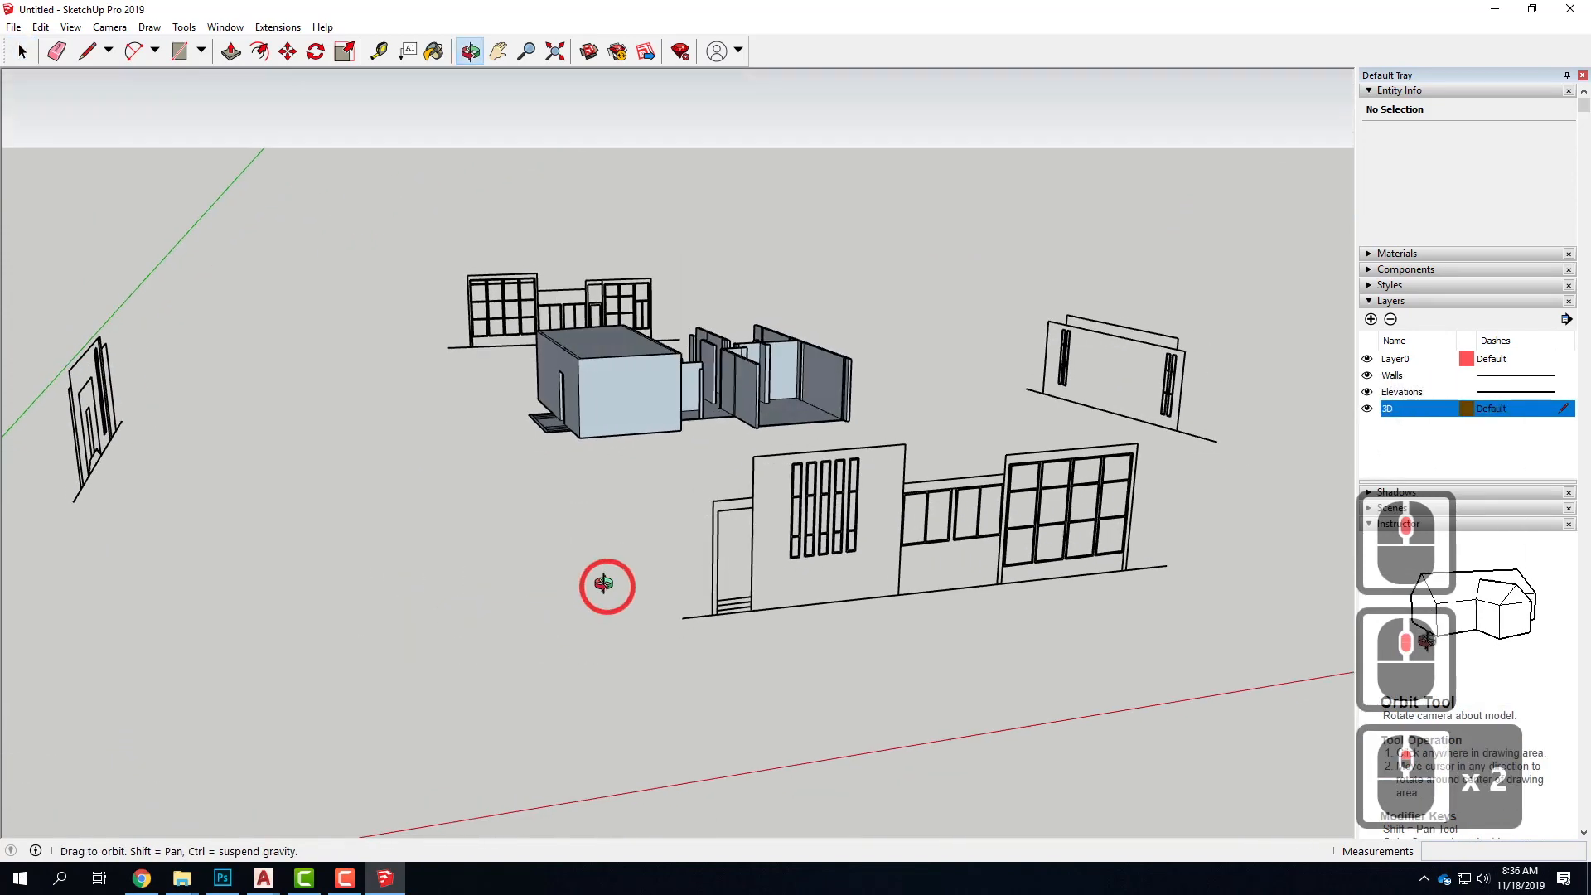
click(764, 615)
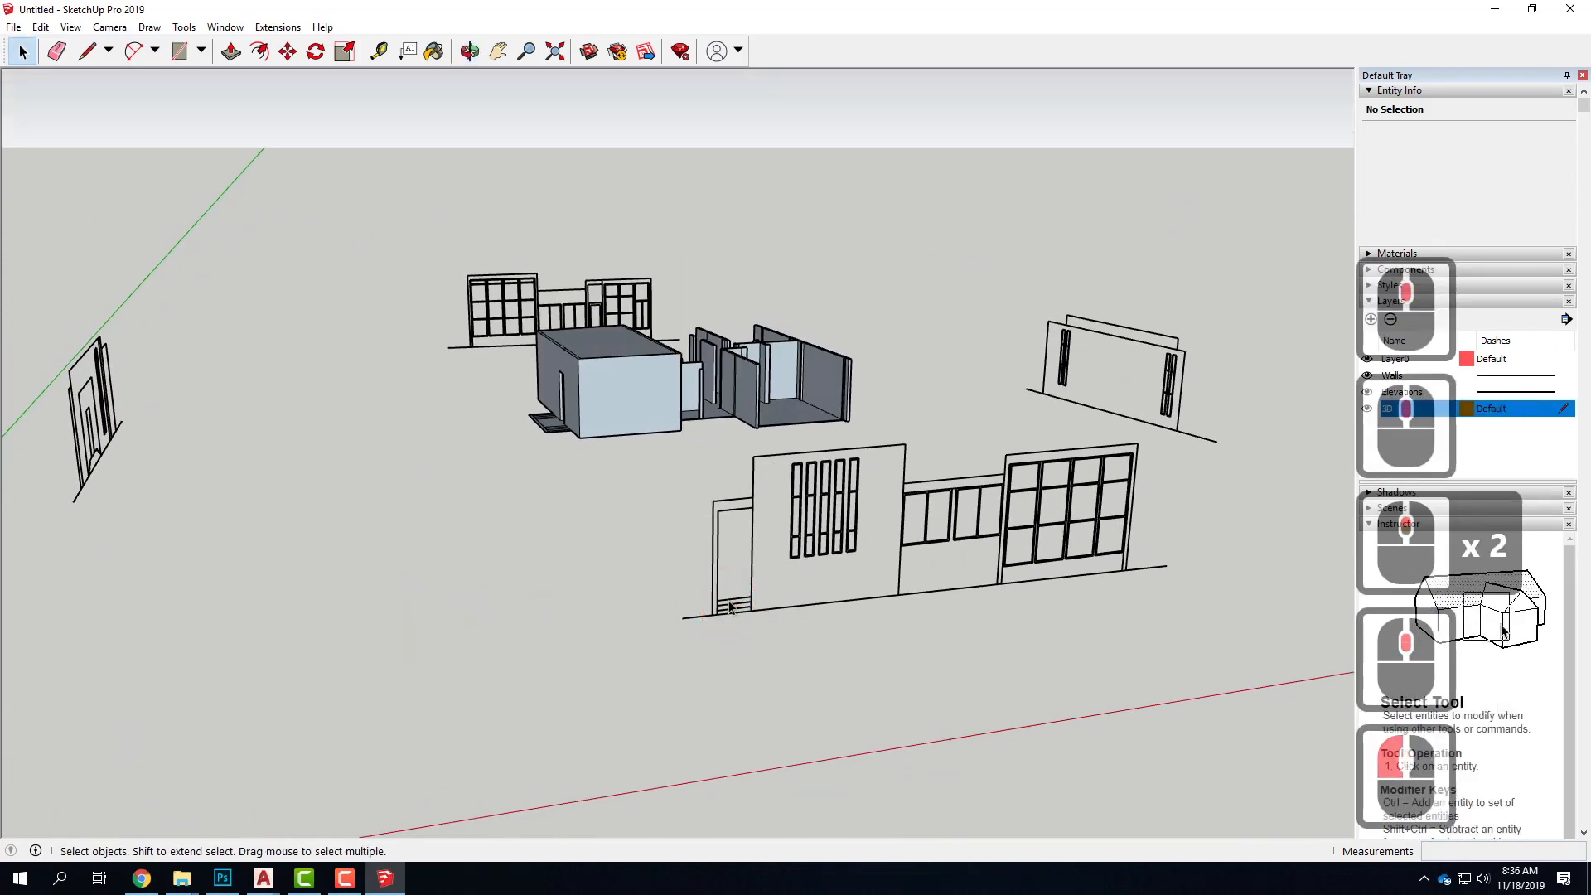
click(86, 54)
scroll(548, 431, up, 11)
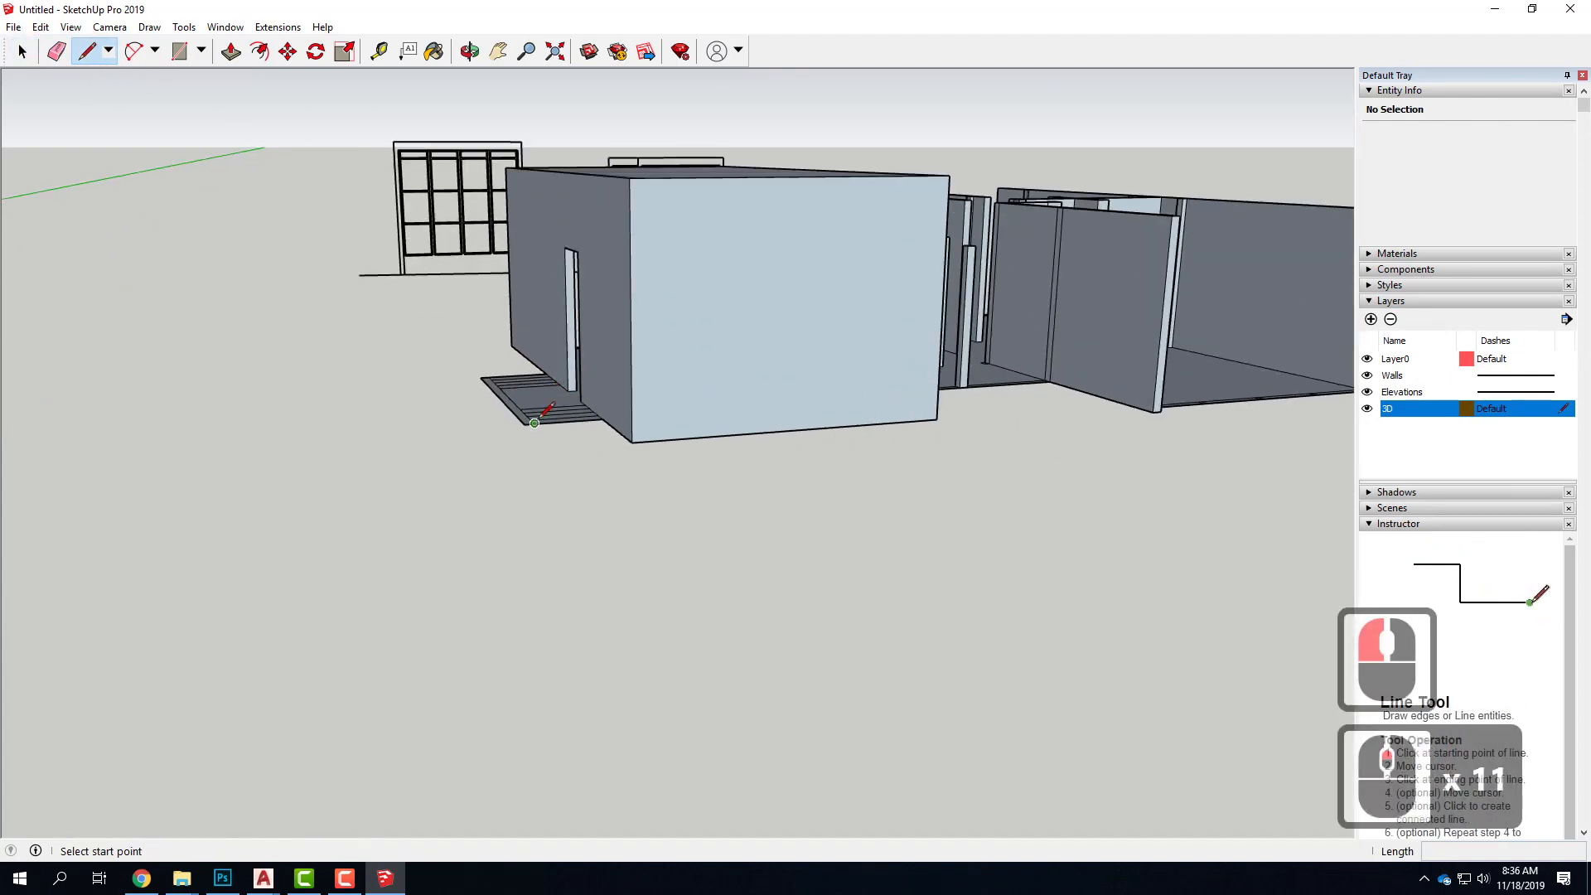
click(535, 423)
scroll(473, 310, down, 11)
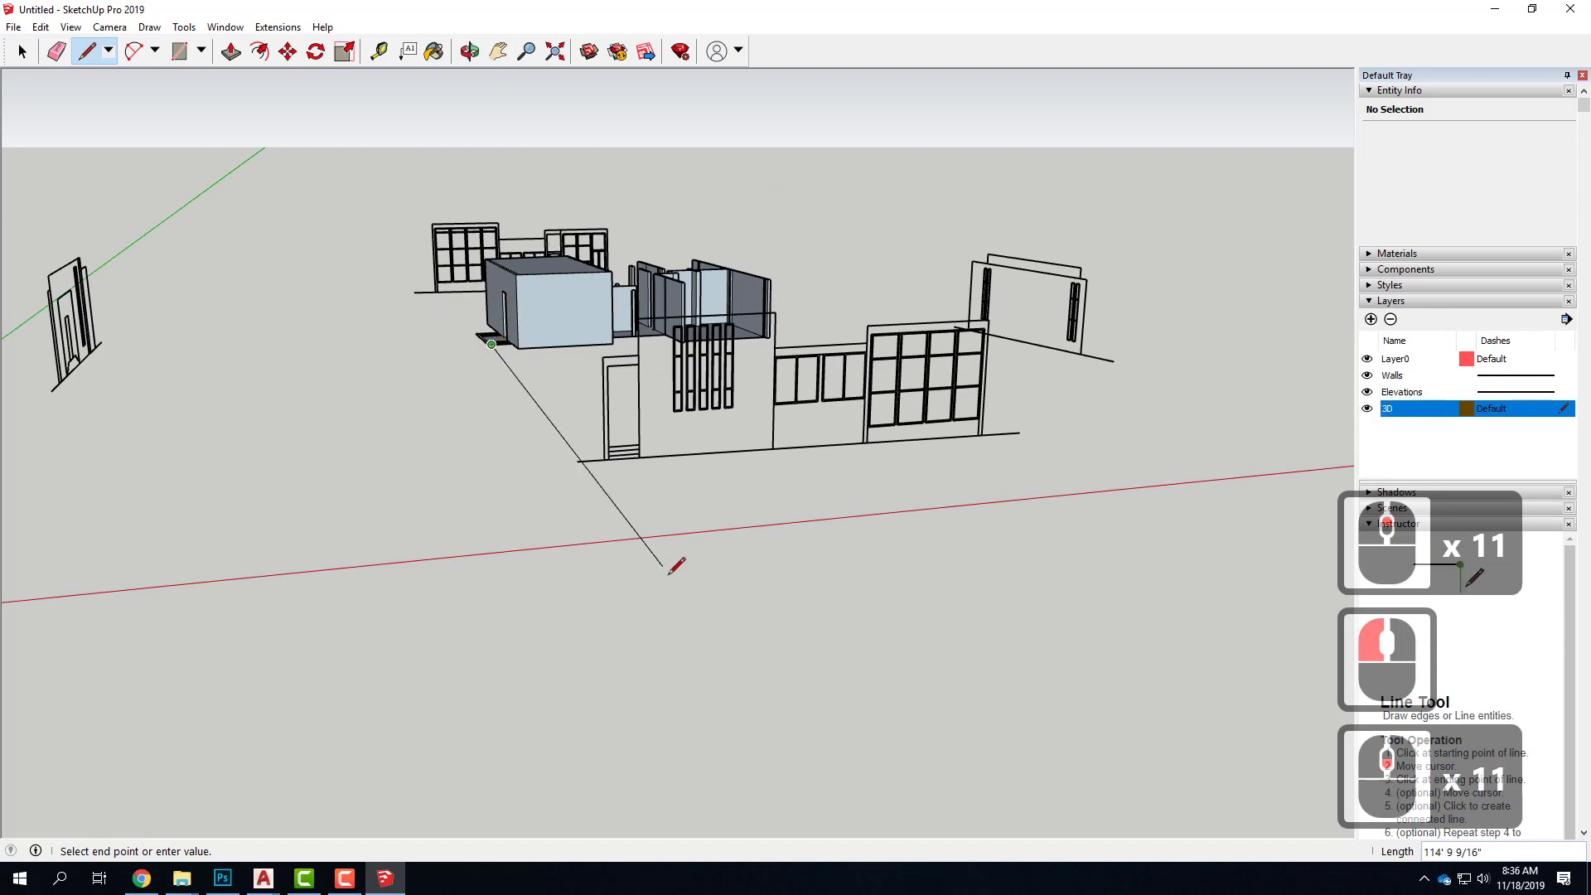
click(767, 589)
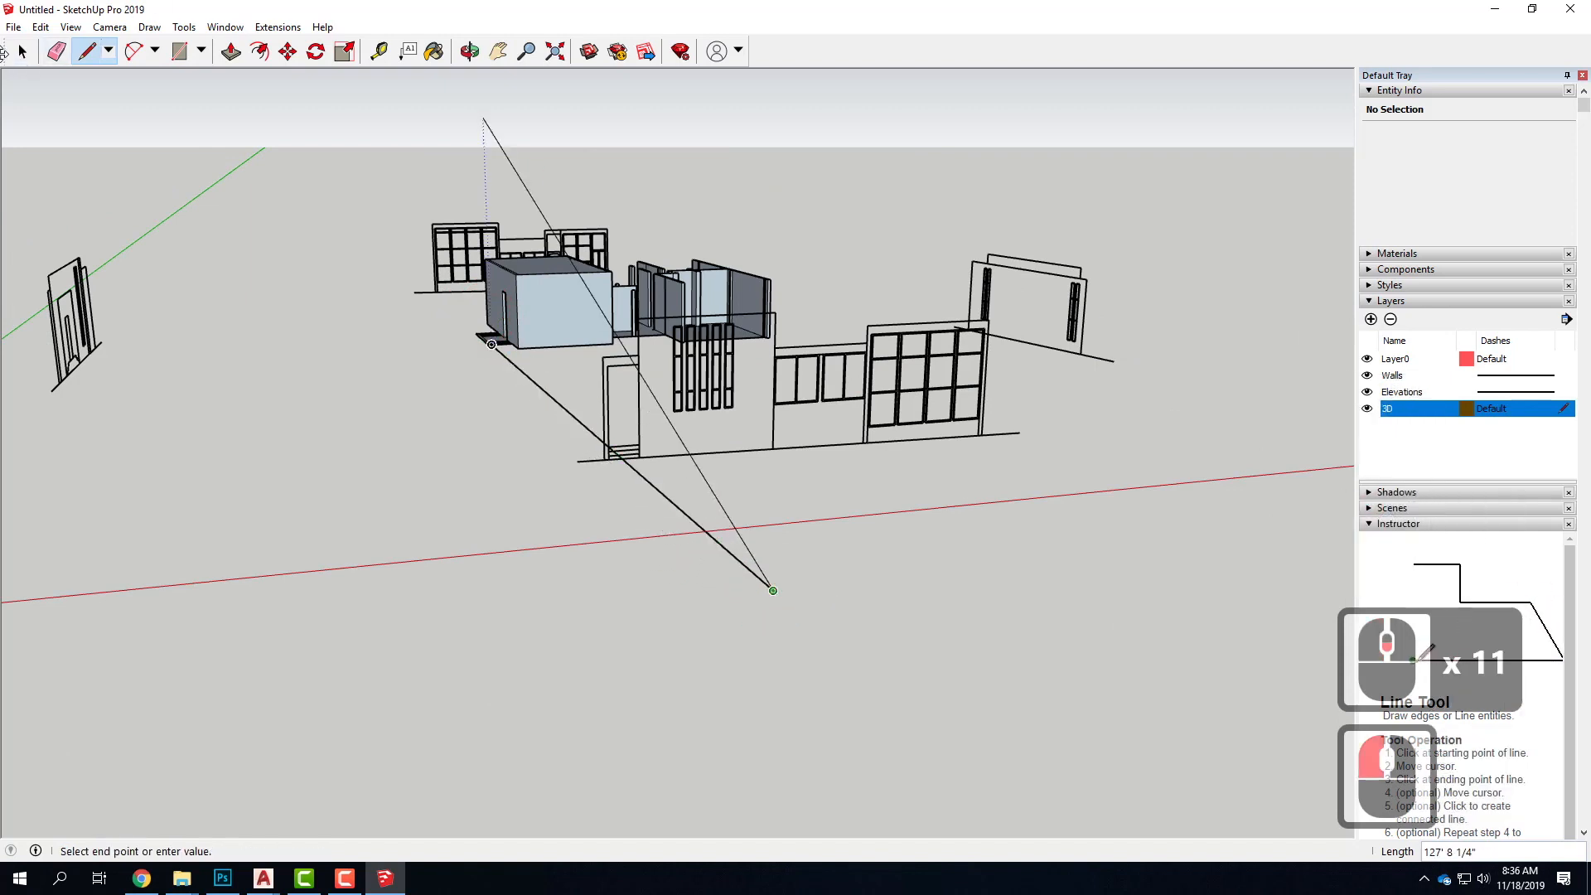
click(25, 51)
click(526, 370)
key(Escape)
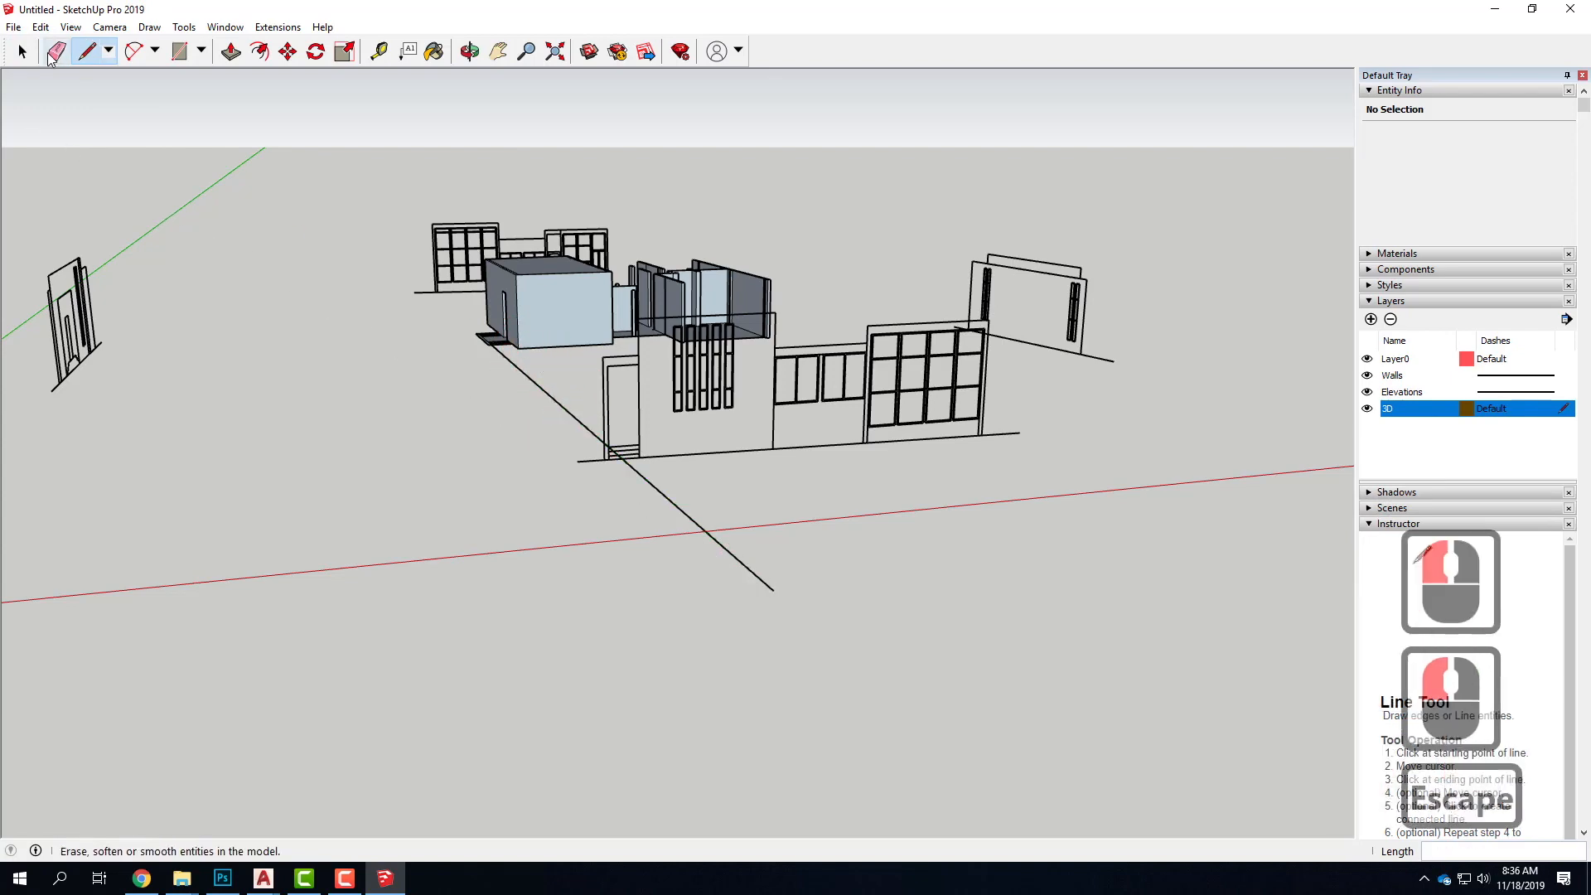
Select the five-slit-window elevation and examine where the guide line crosses it near its entrance steps
click(23, 53)
scroll(663, 433, up, 10)
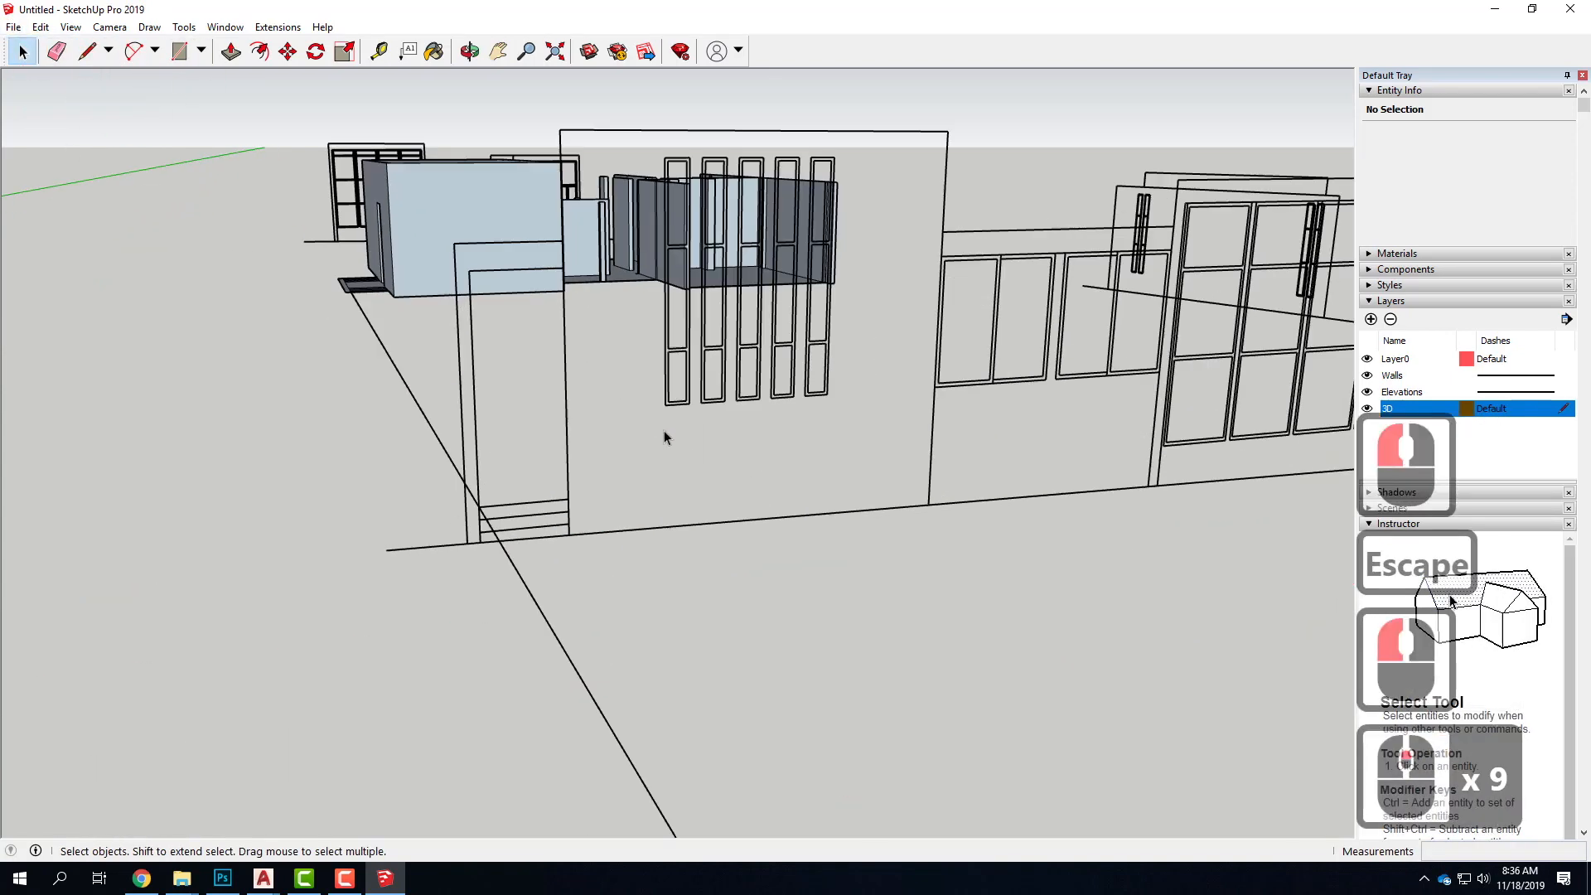
click(653, 542)
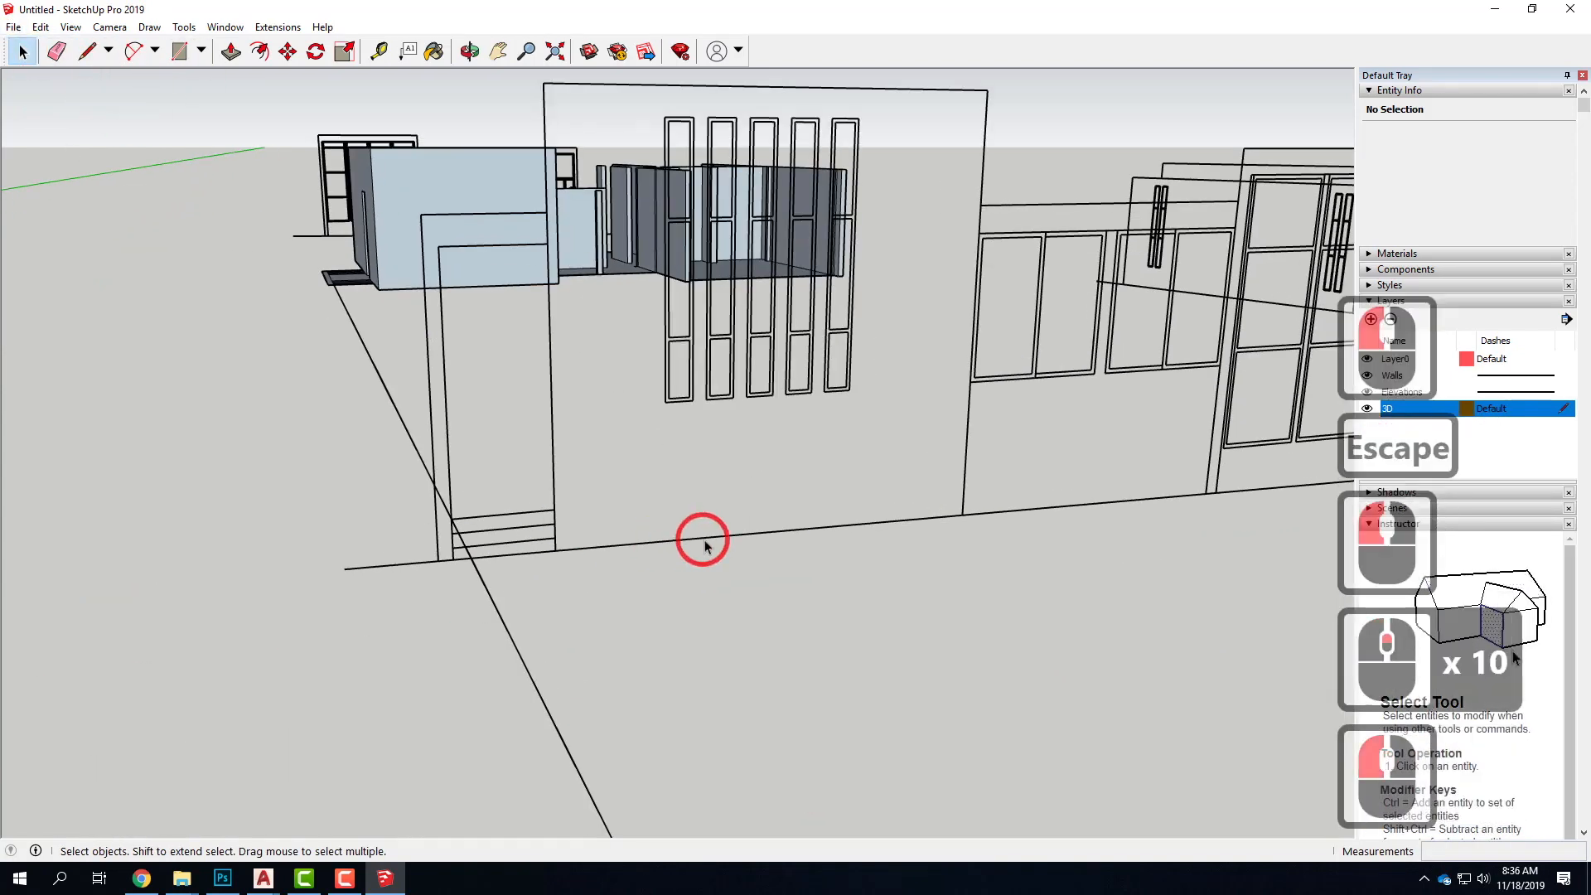
click(653, 541)
middle_drag(853, 567, 710, 568)
scroll(525, 489, down, 5)
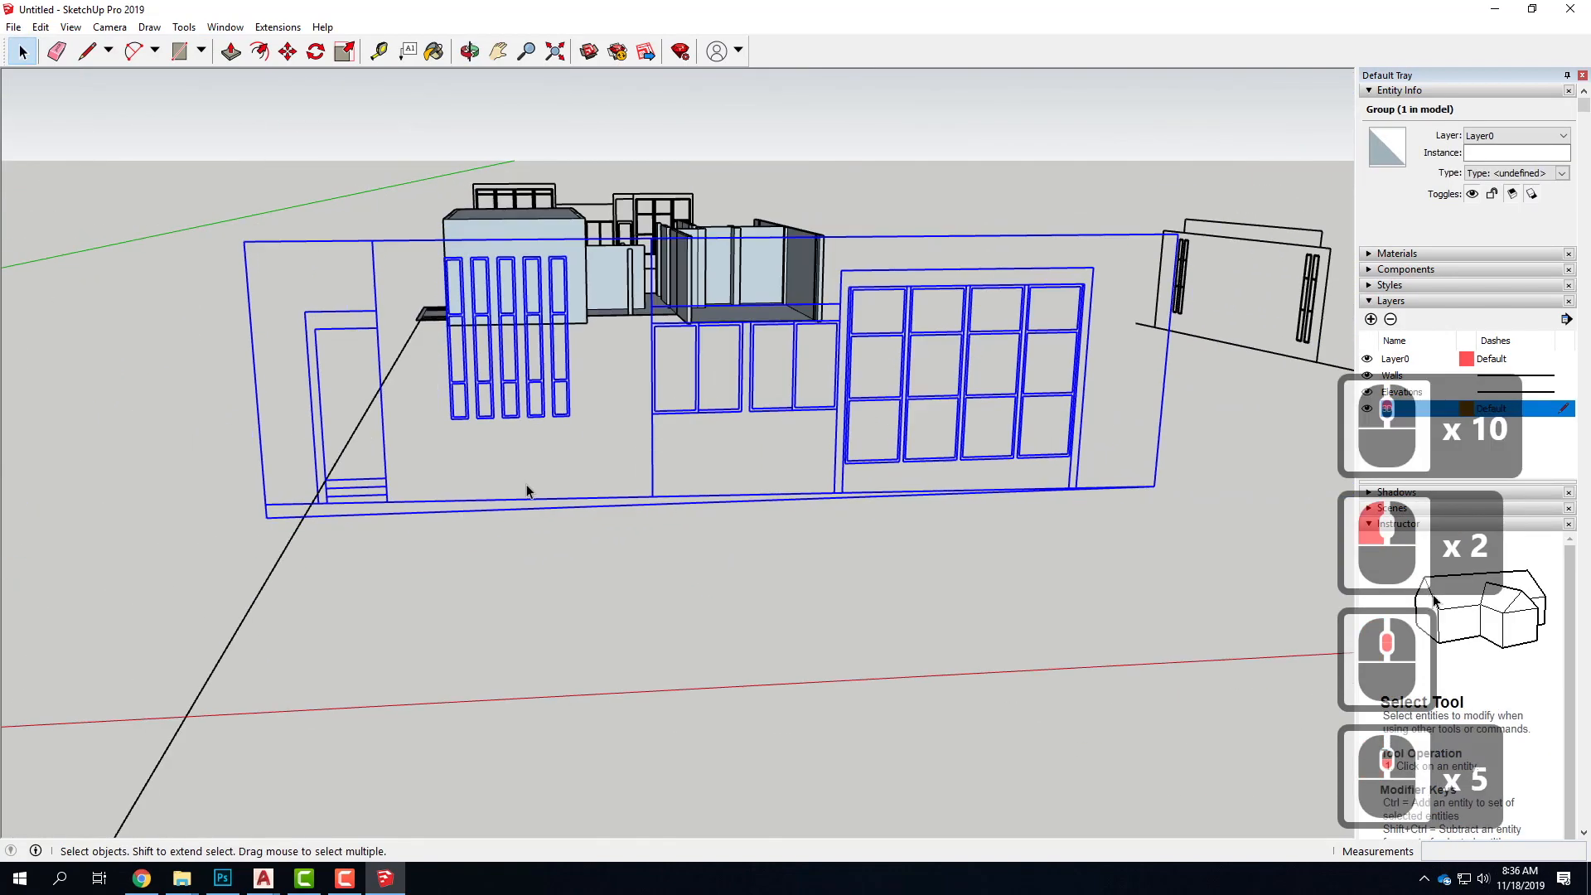
scroll(277, 489, up, 12)
scroll(294, 497, up, 4)
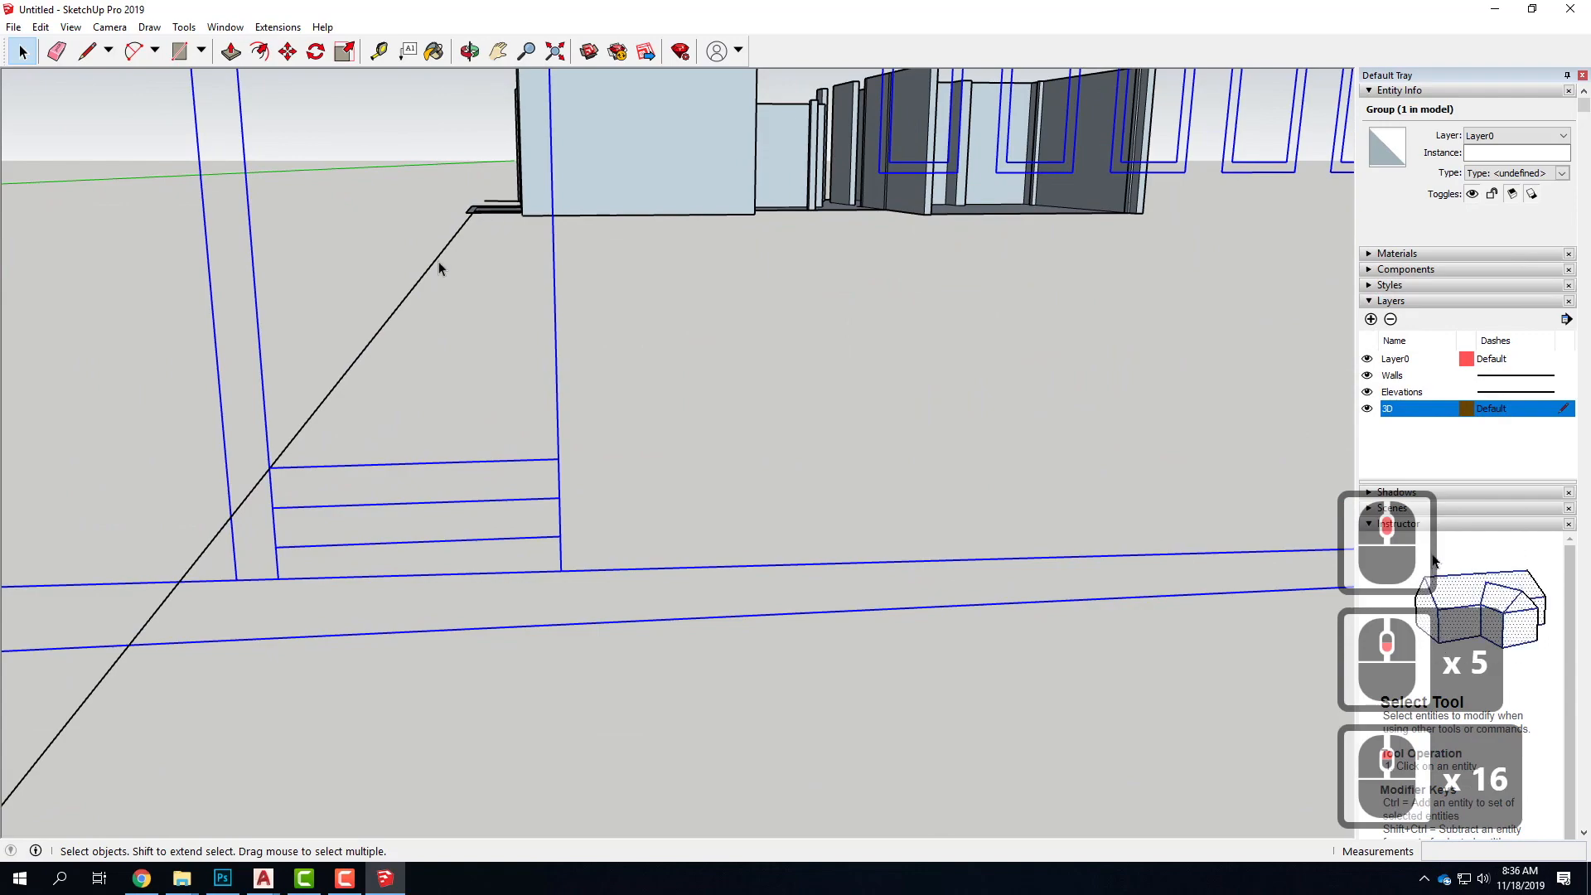
scroll(664, 472, down, 20)
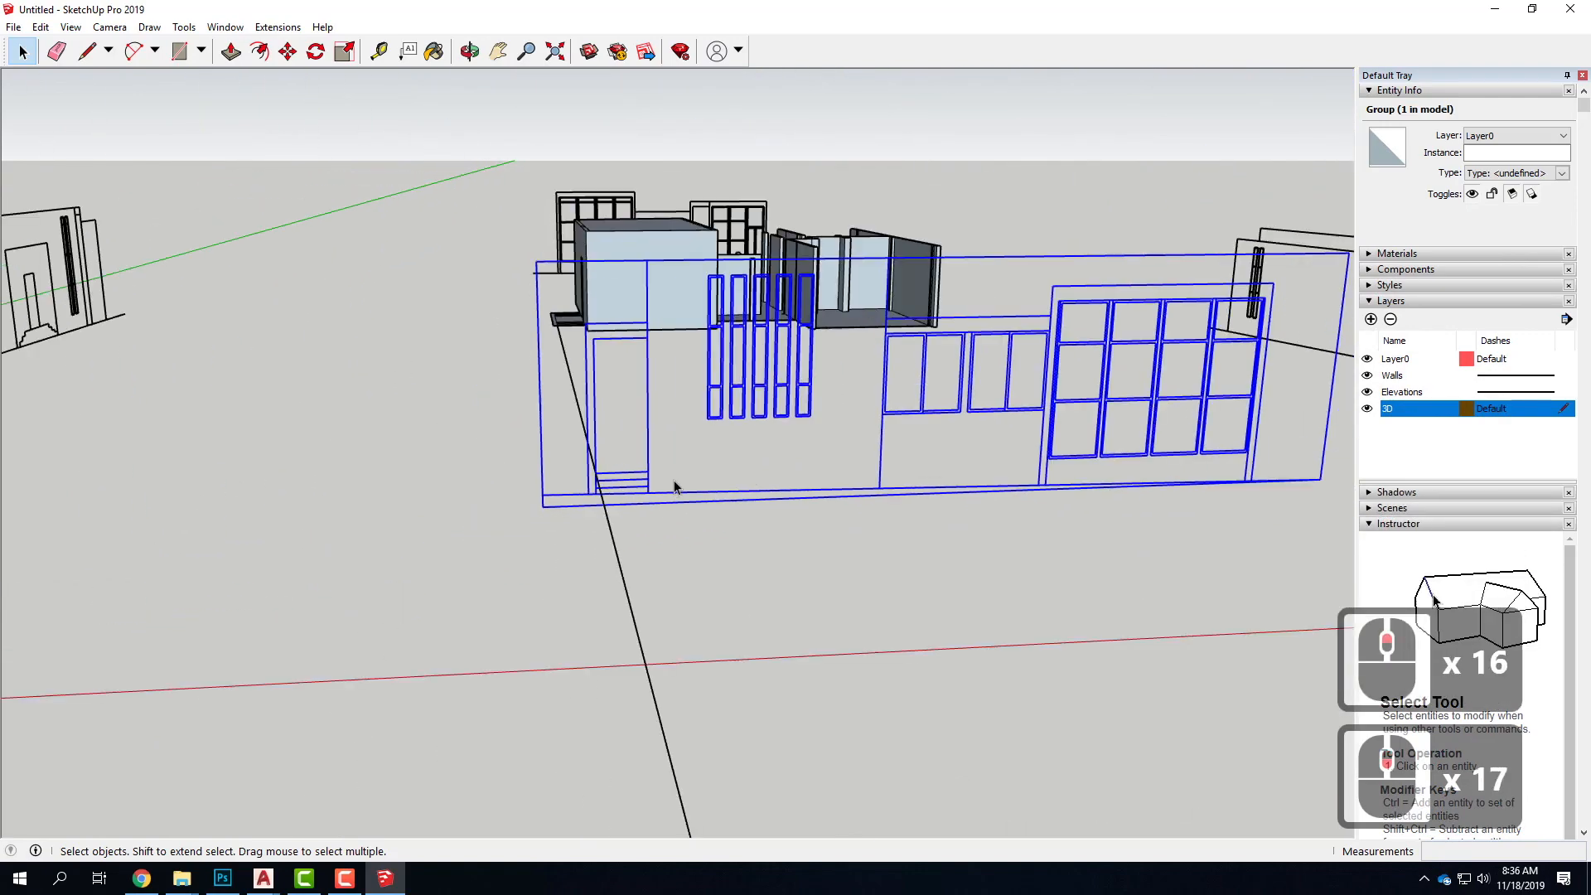
middle_drag(489, 415, 106, 428)
Draw a guide line about 94' long from the floor edge beside the wall, along the green axis past the elevation with two window grids
click(391, 620)
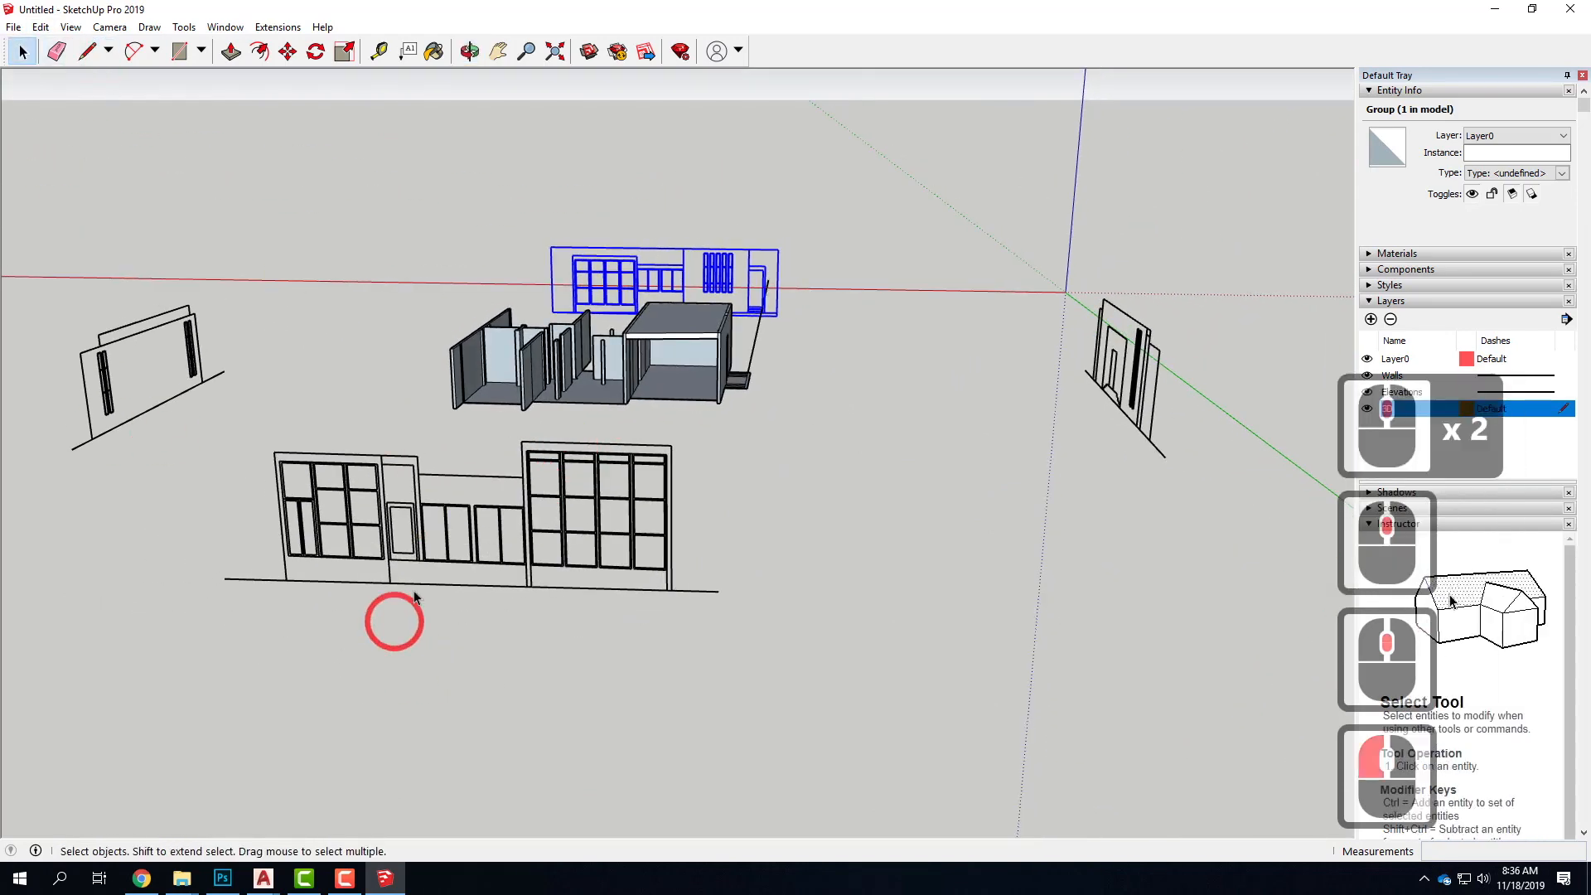
scroll(404, 585, up, 7)
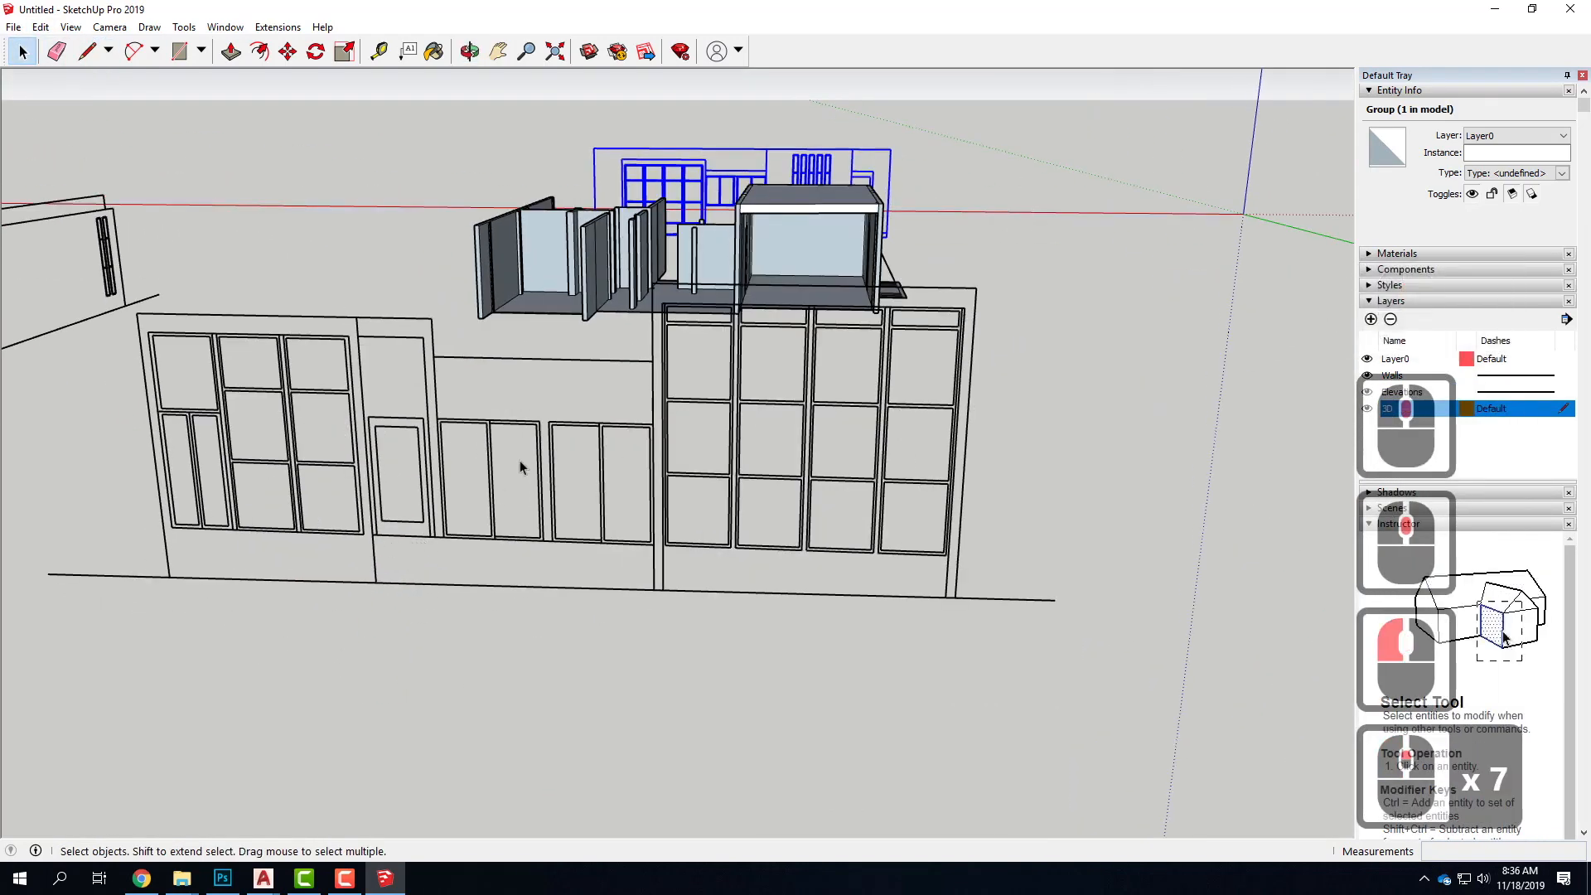
middle_drag(612, 316, 340, 461)
click(579, 348)
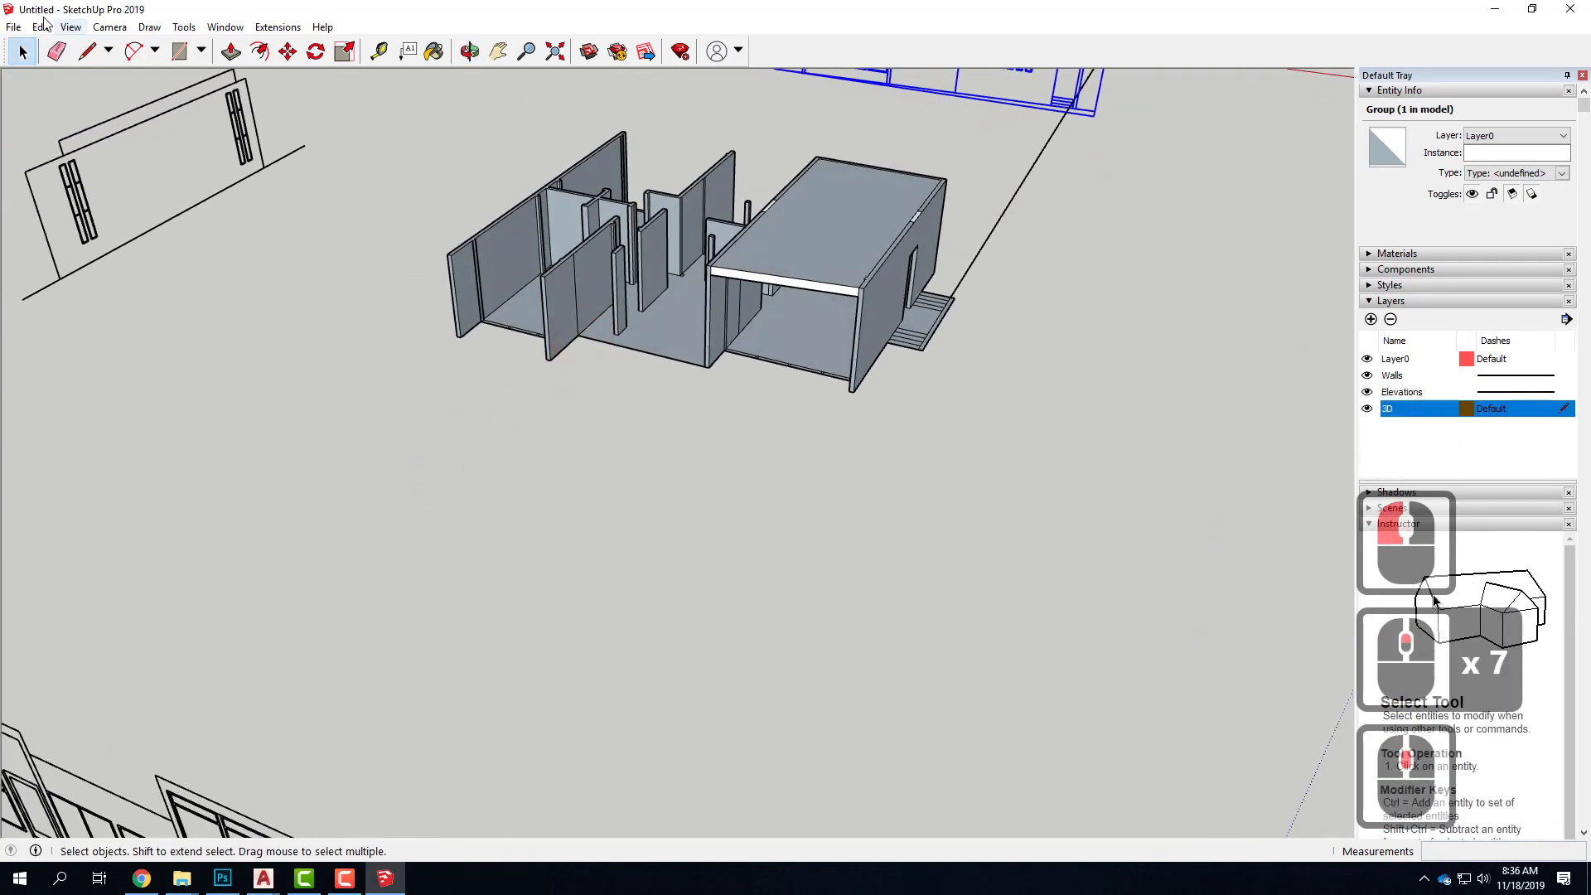
click(492, 318)
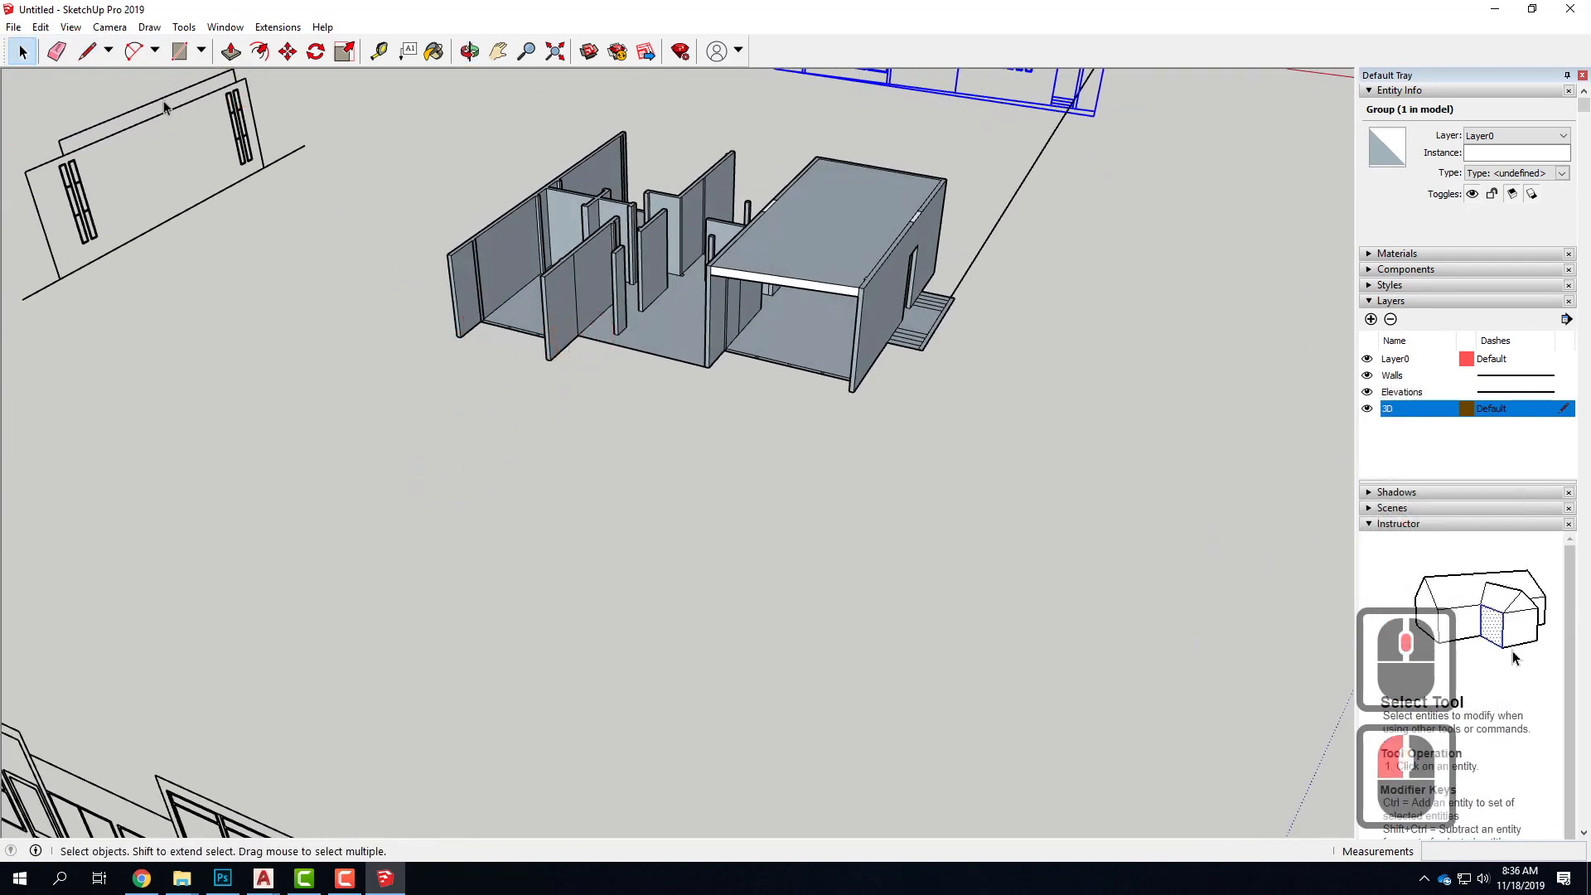
click(88, 52)
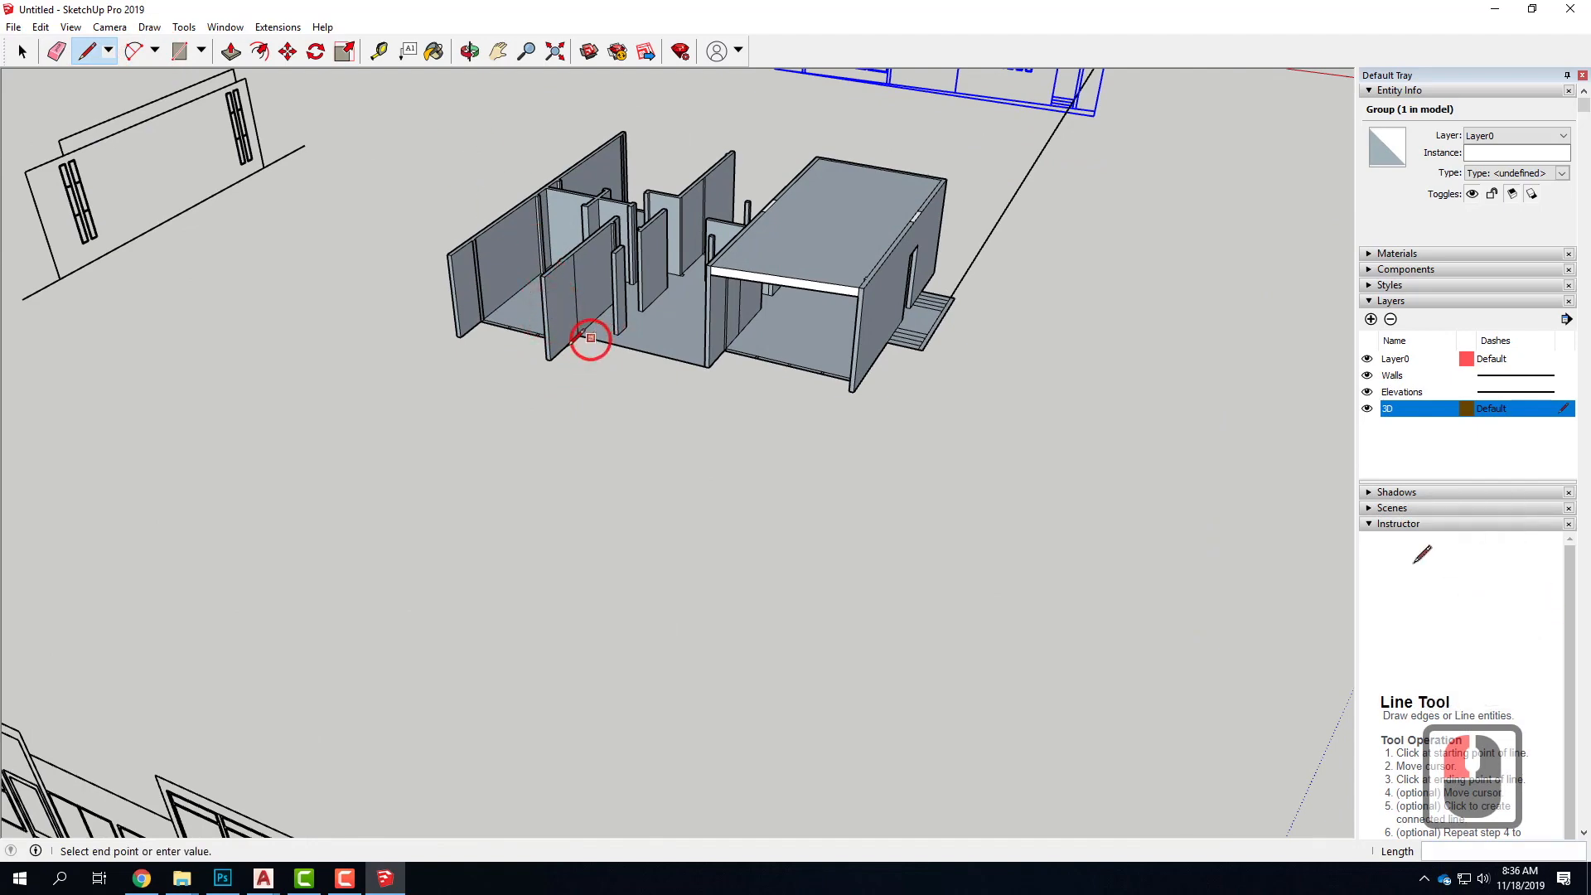
scroll(522, 366, down, 4)
key(Escape)
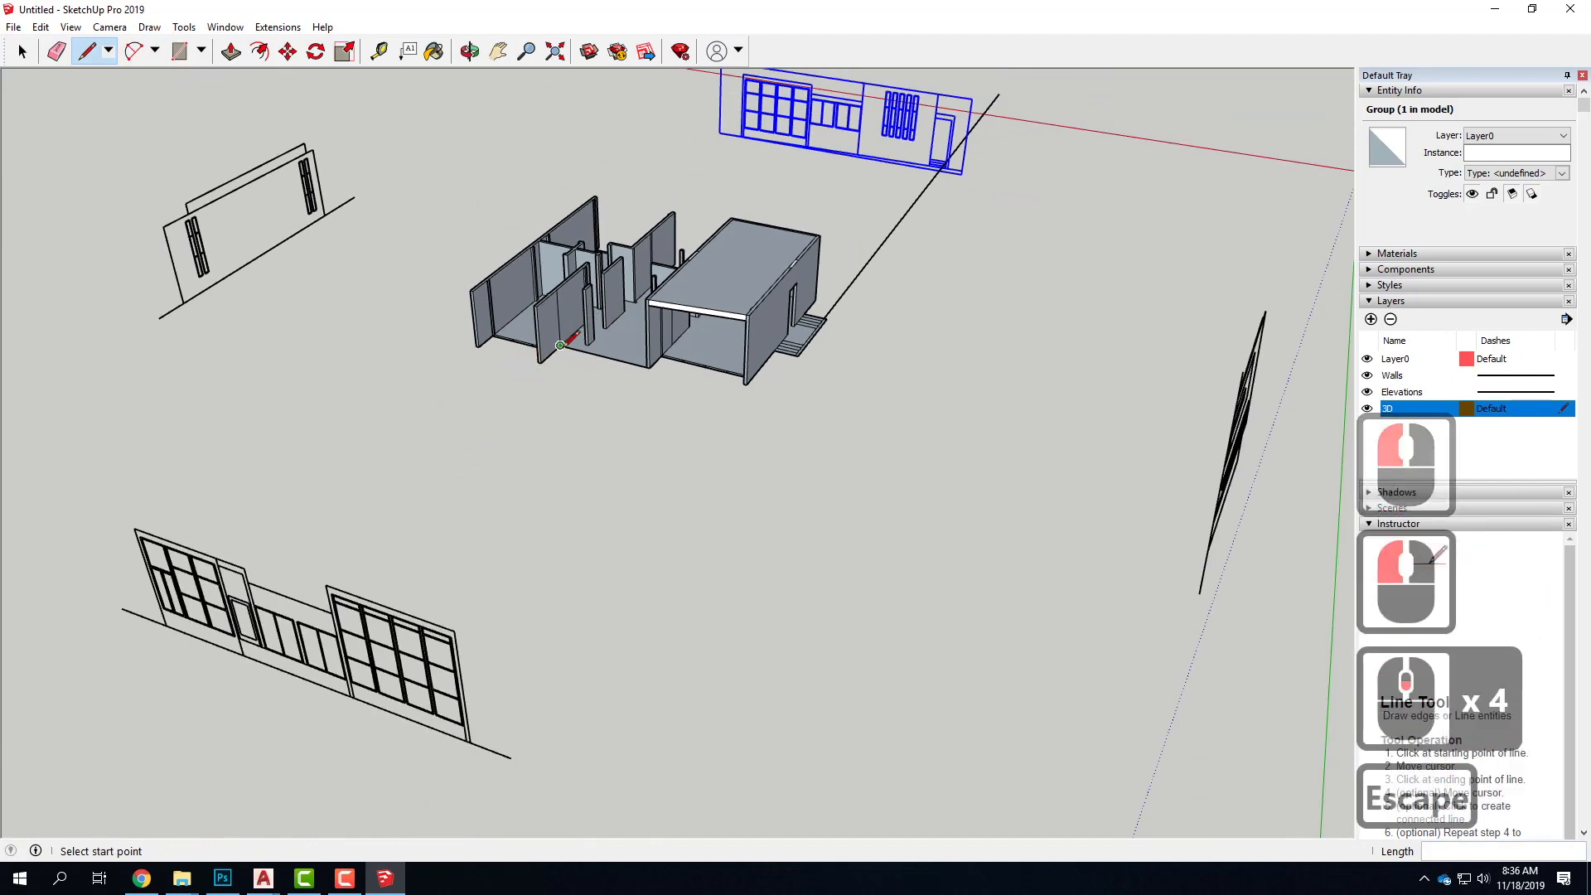
click(560, 345)
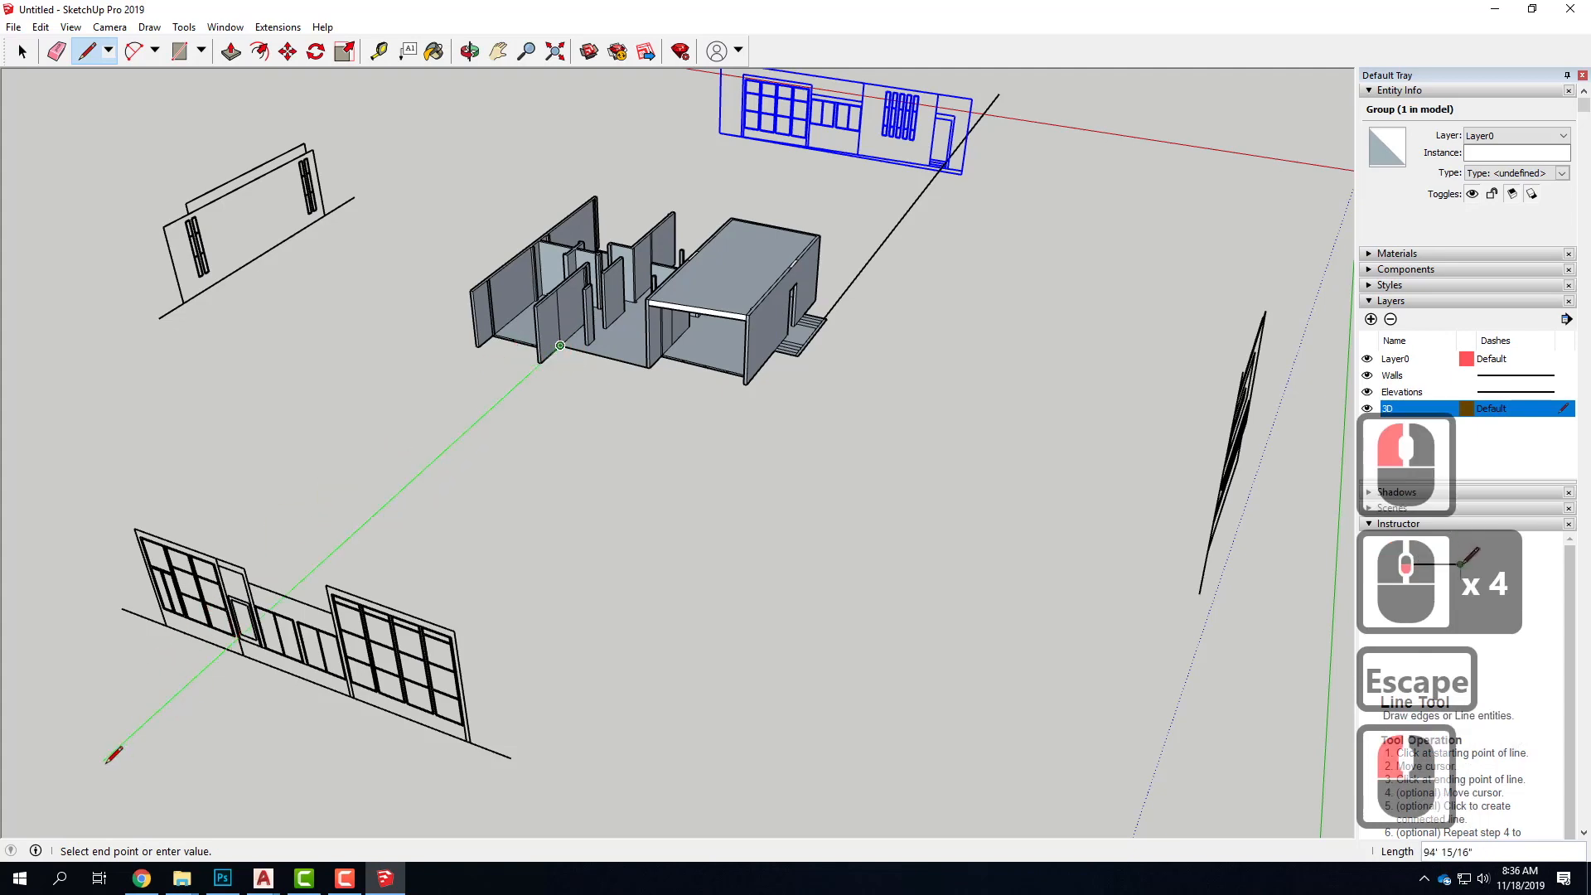
click(103, 761)
click(23, 52)
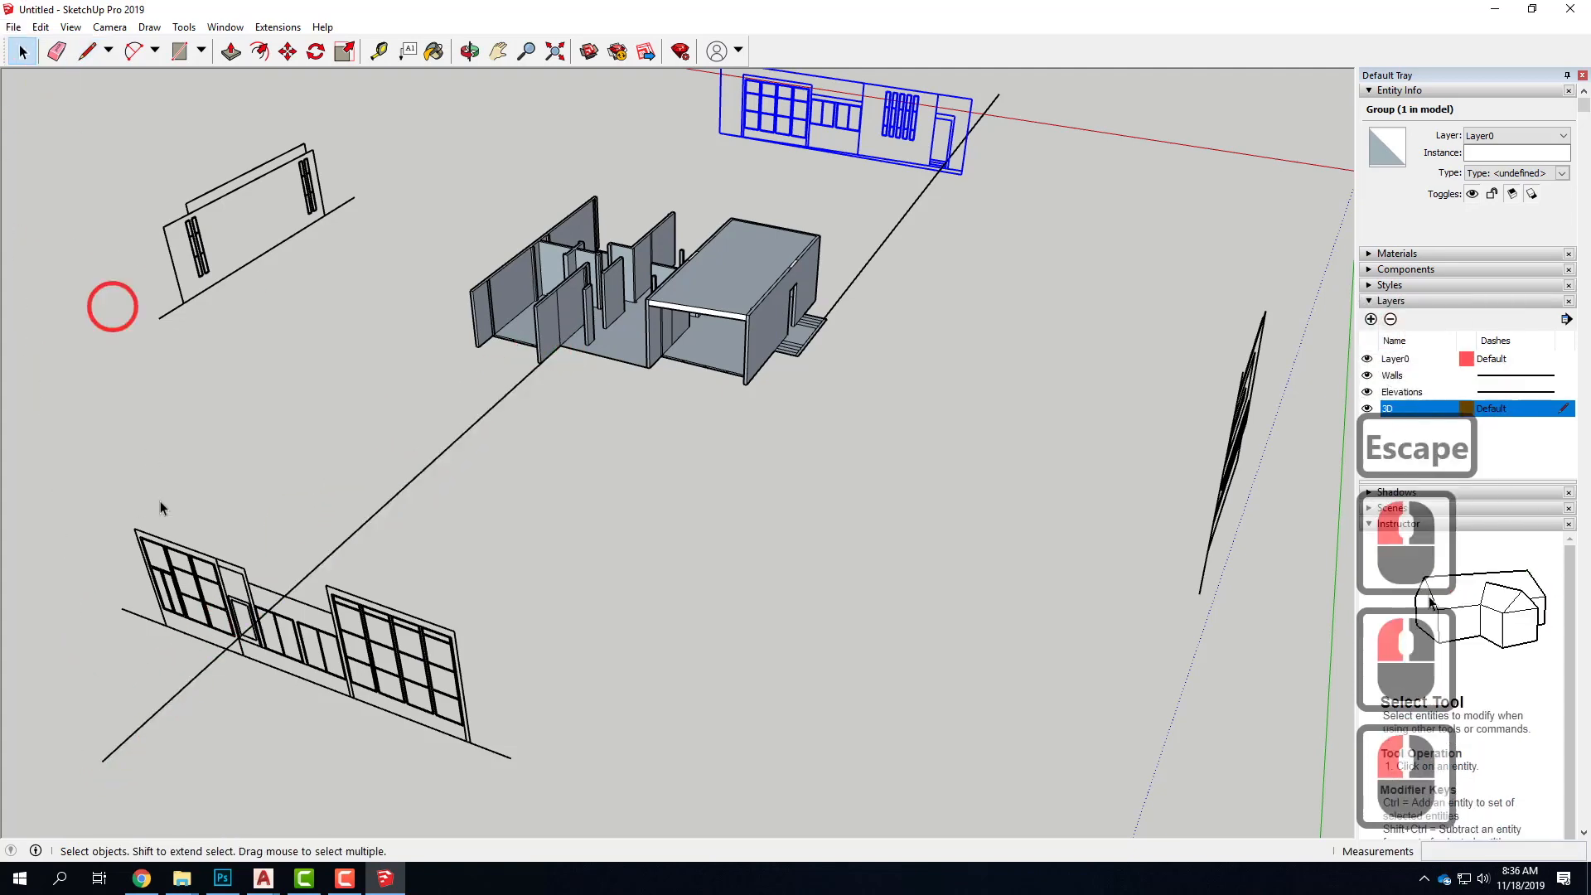
Examine how the guide lines run from the house to the upright elevations on both sides
scroll(282, 588, down, 4)
scroll(258, 645, up, 13)
middle_drag(253, 624, 416, 537)
scroll(555, 443, up, 2)
scroll(572, 444, up, 13)
middle_drag(635, 359, 484, 532)
scroll(334, 470, down, 19)
scroll(334, 472, down, 12)
click(484, 530)
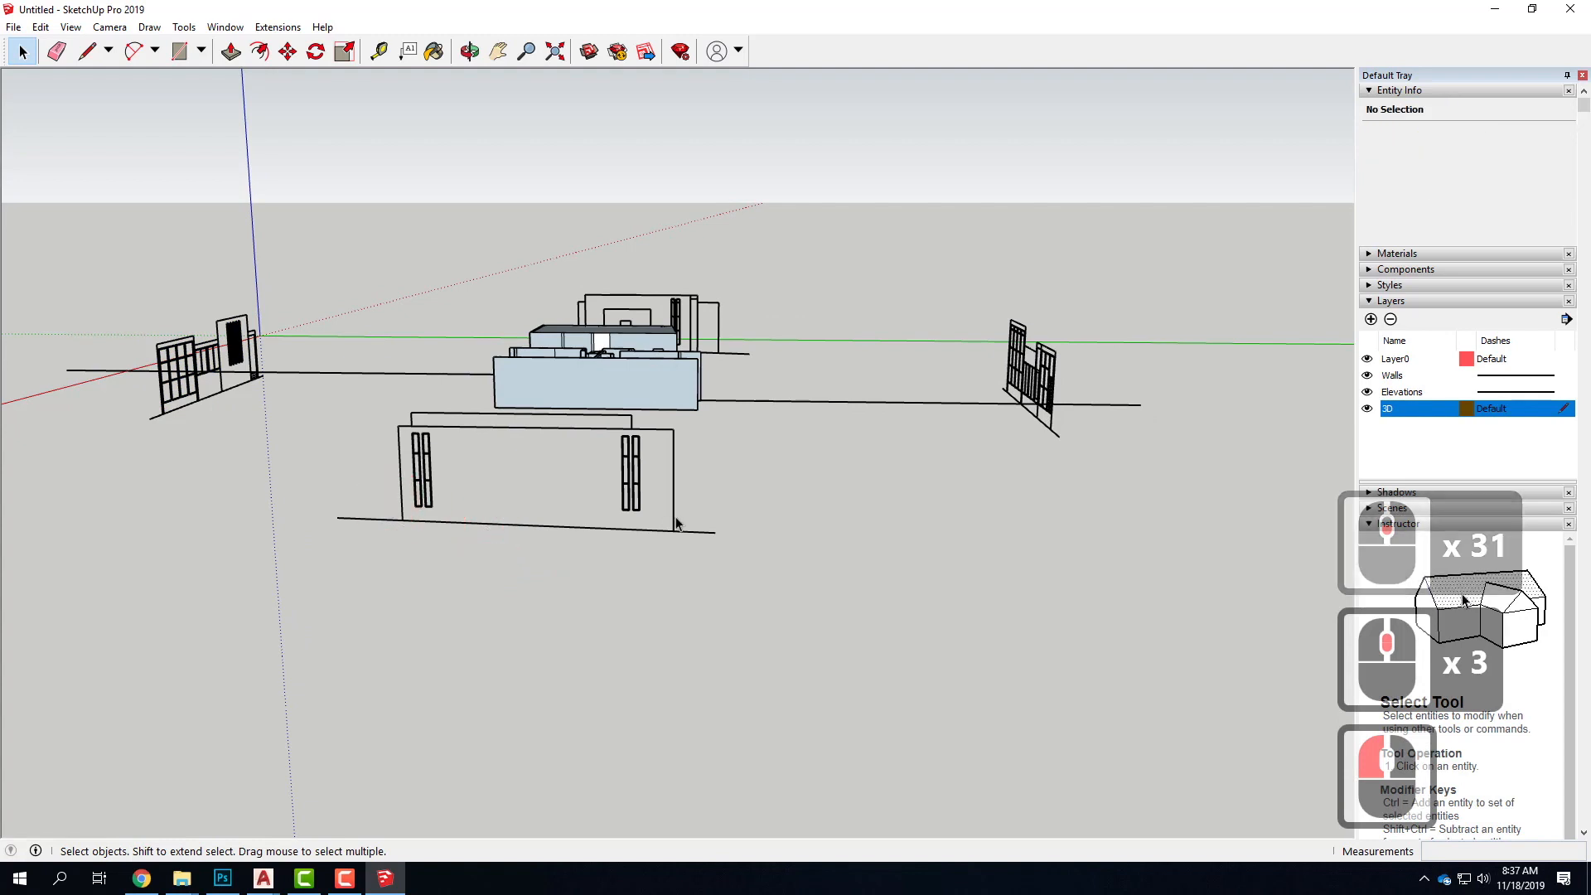
Draw a guide line from the upper corner of the house's blank end wall out past the elevation with two pairs of slit windows
click(650, 519)
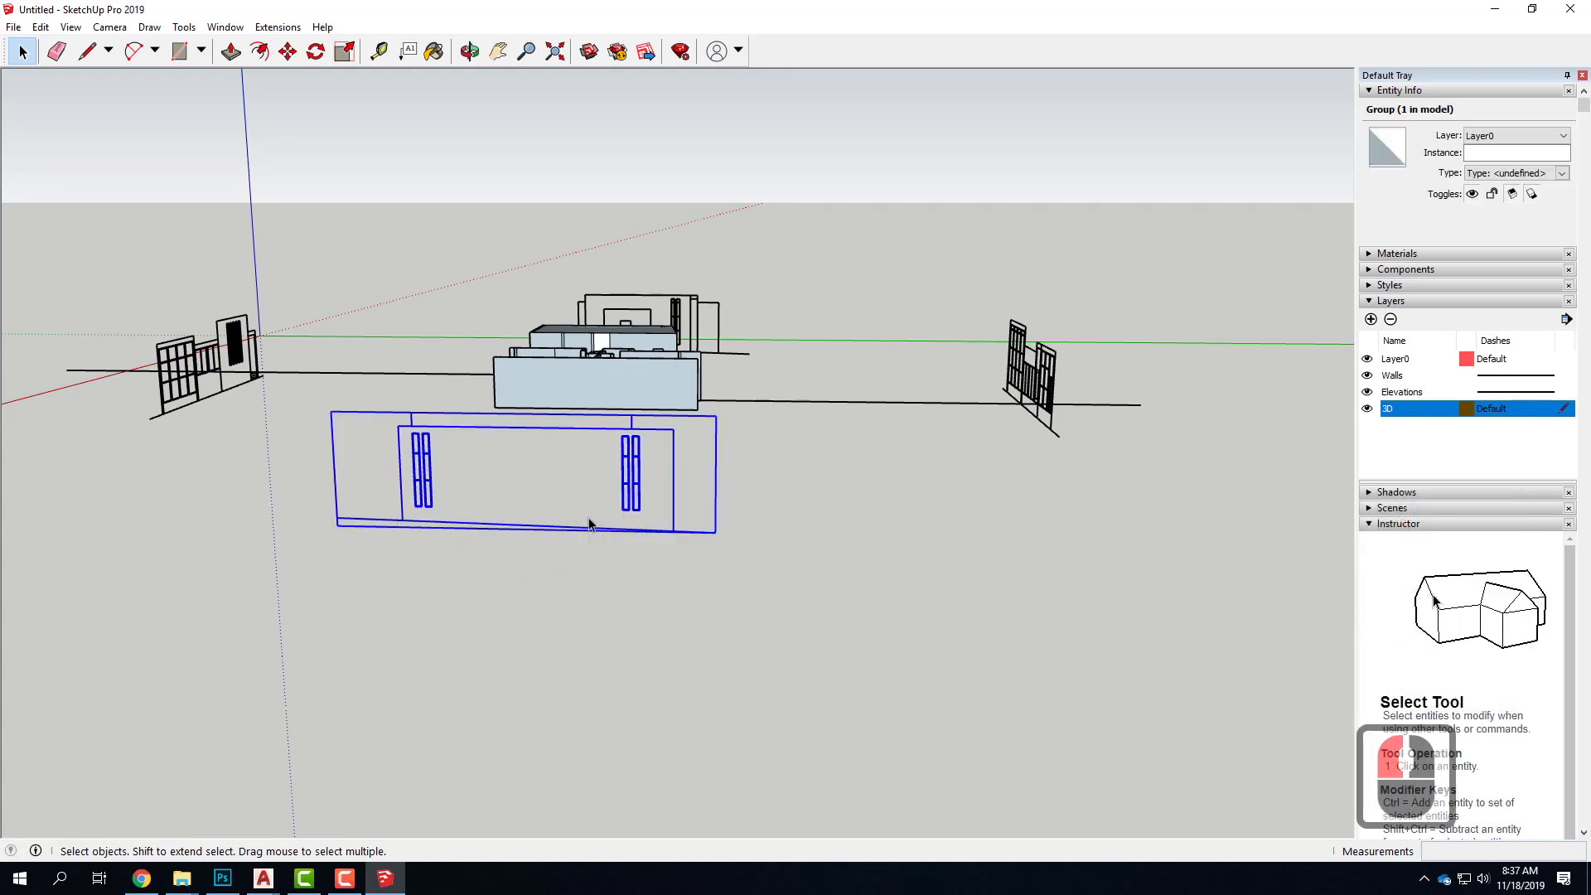
middle_drag(432, 494, 470, 378)
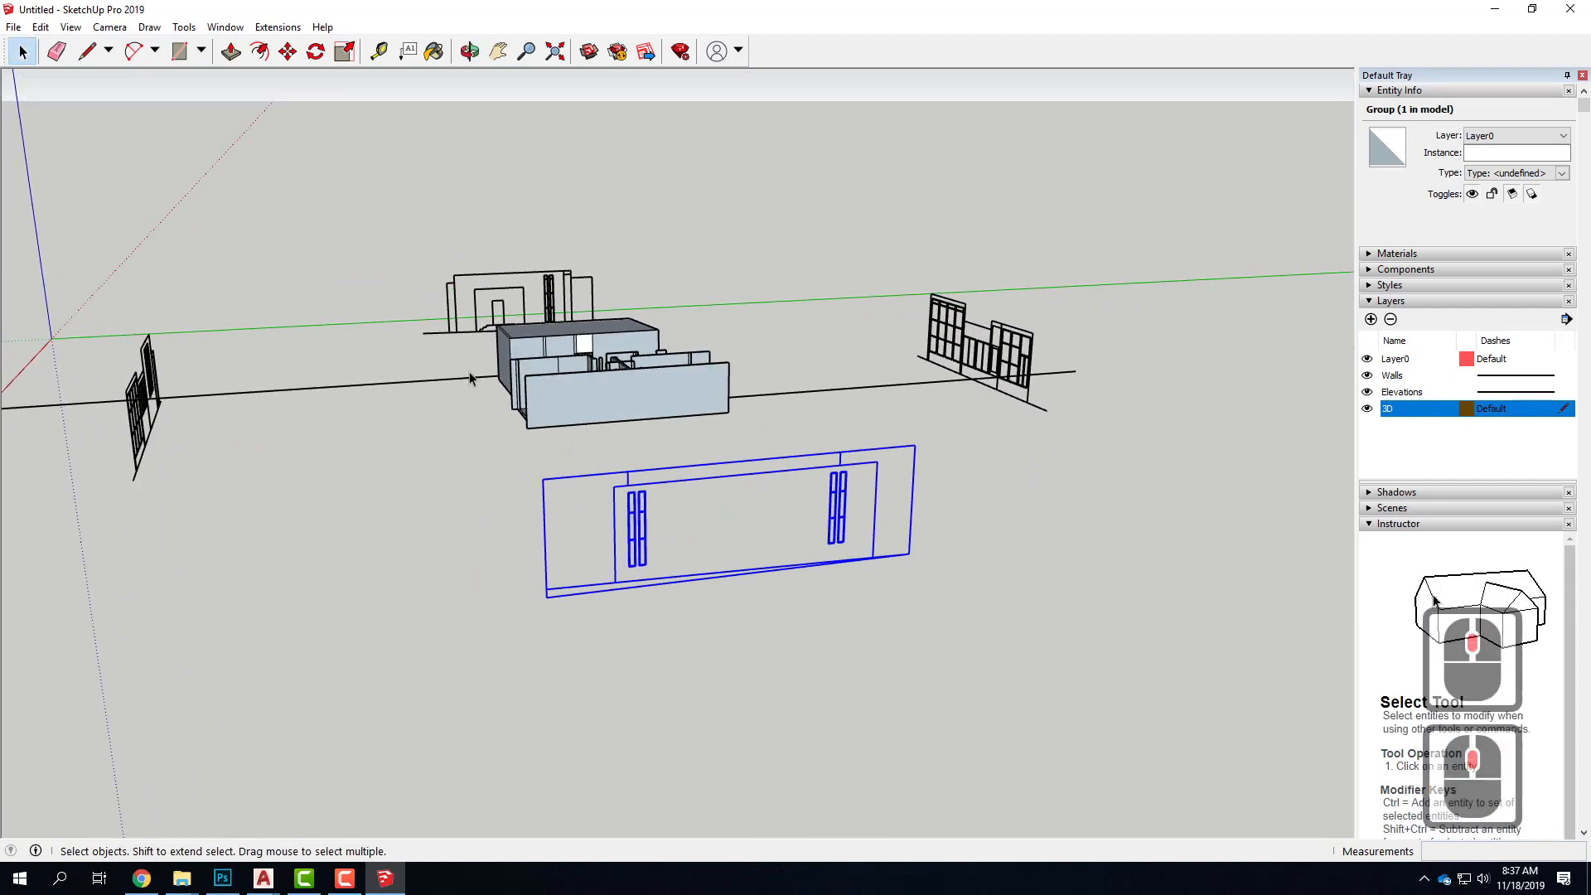
click(87, 53)
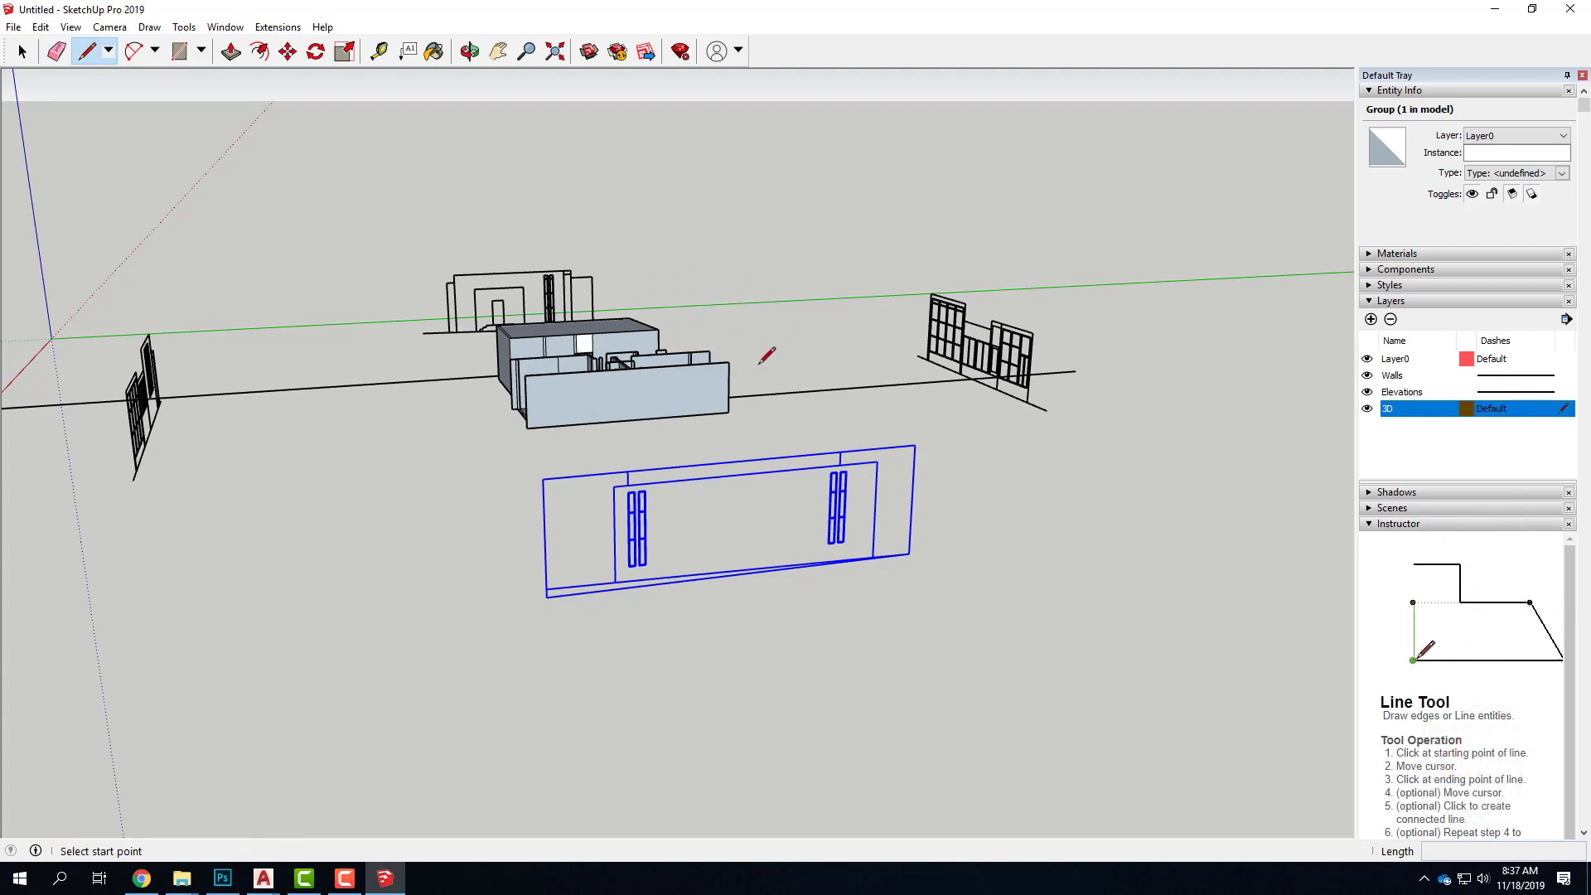
click(943, 519)
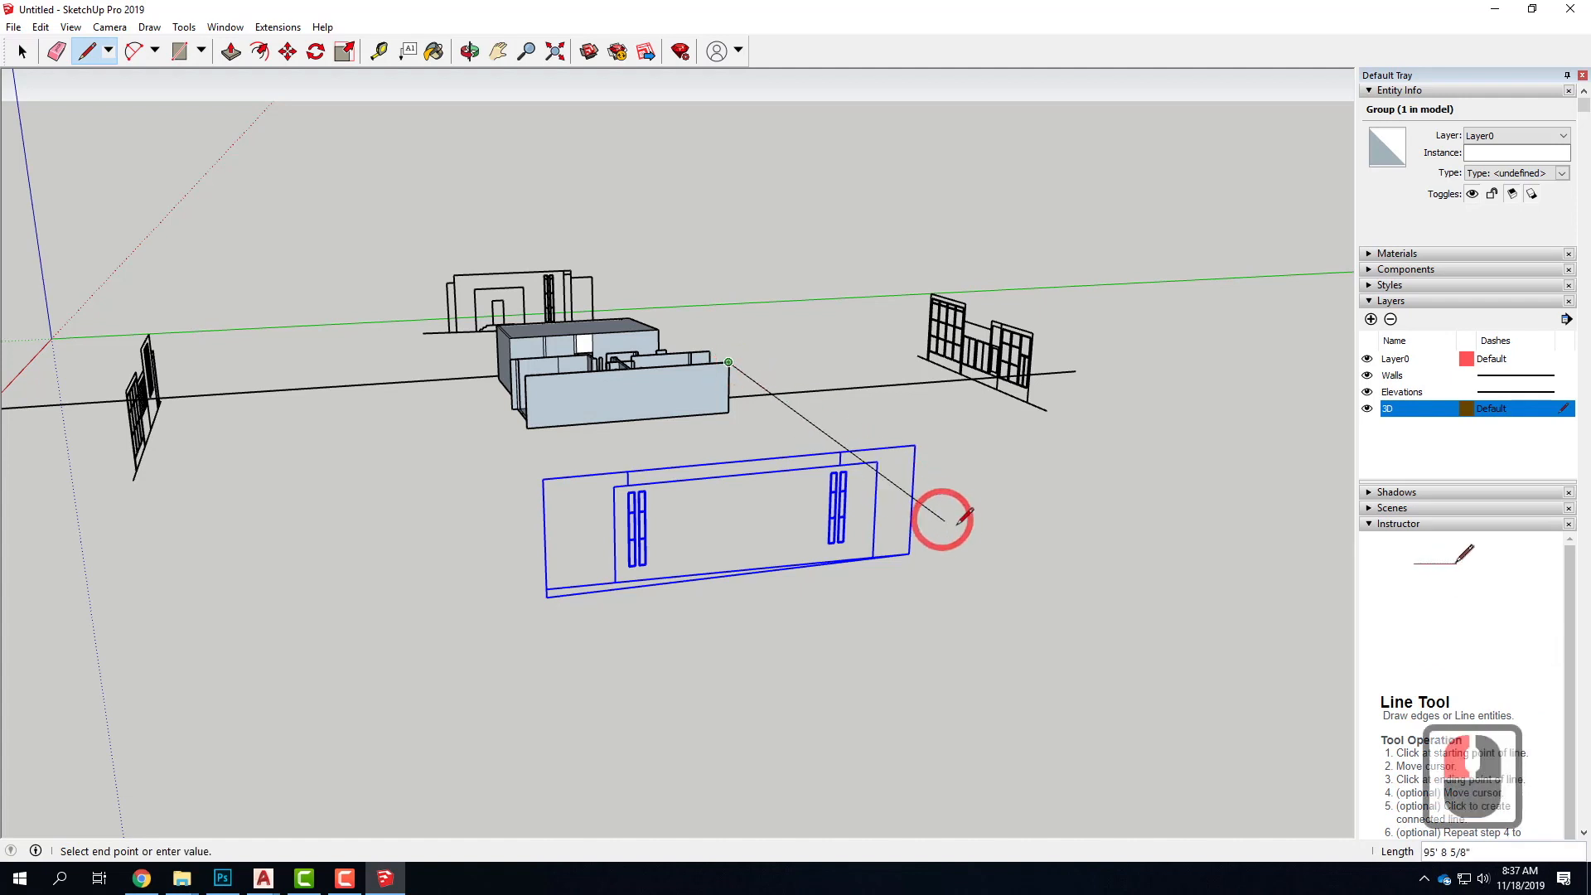
click(1089, 568)
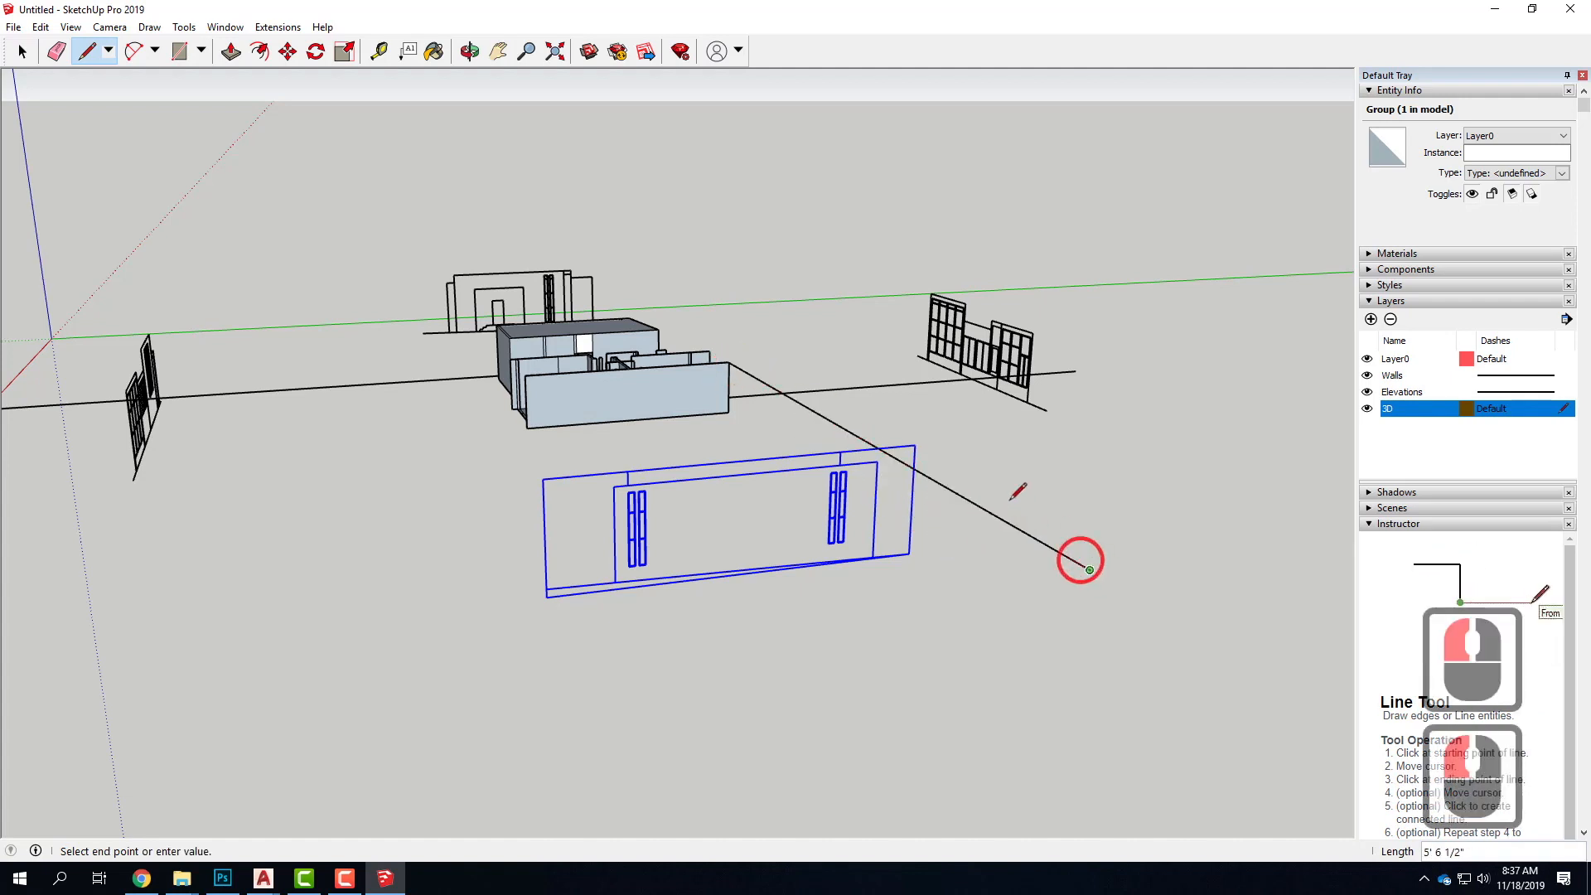
Move the elevation with two pairs of slit windows about 2' vertically so its inner upper corner meets the guide line
click(859, 444)
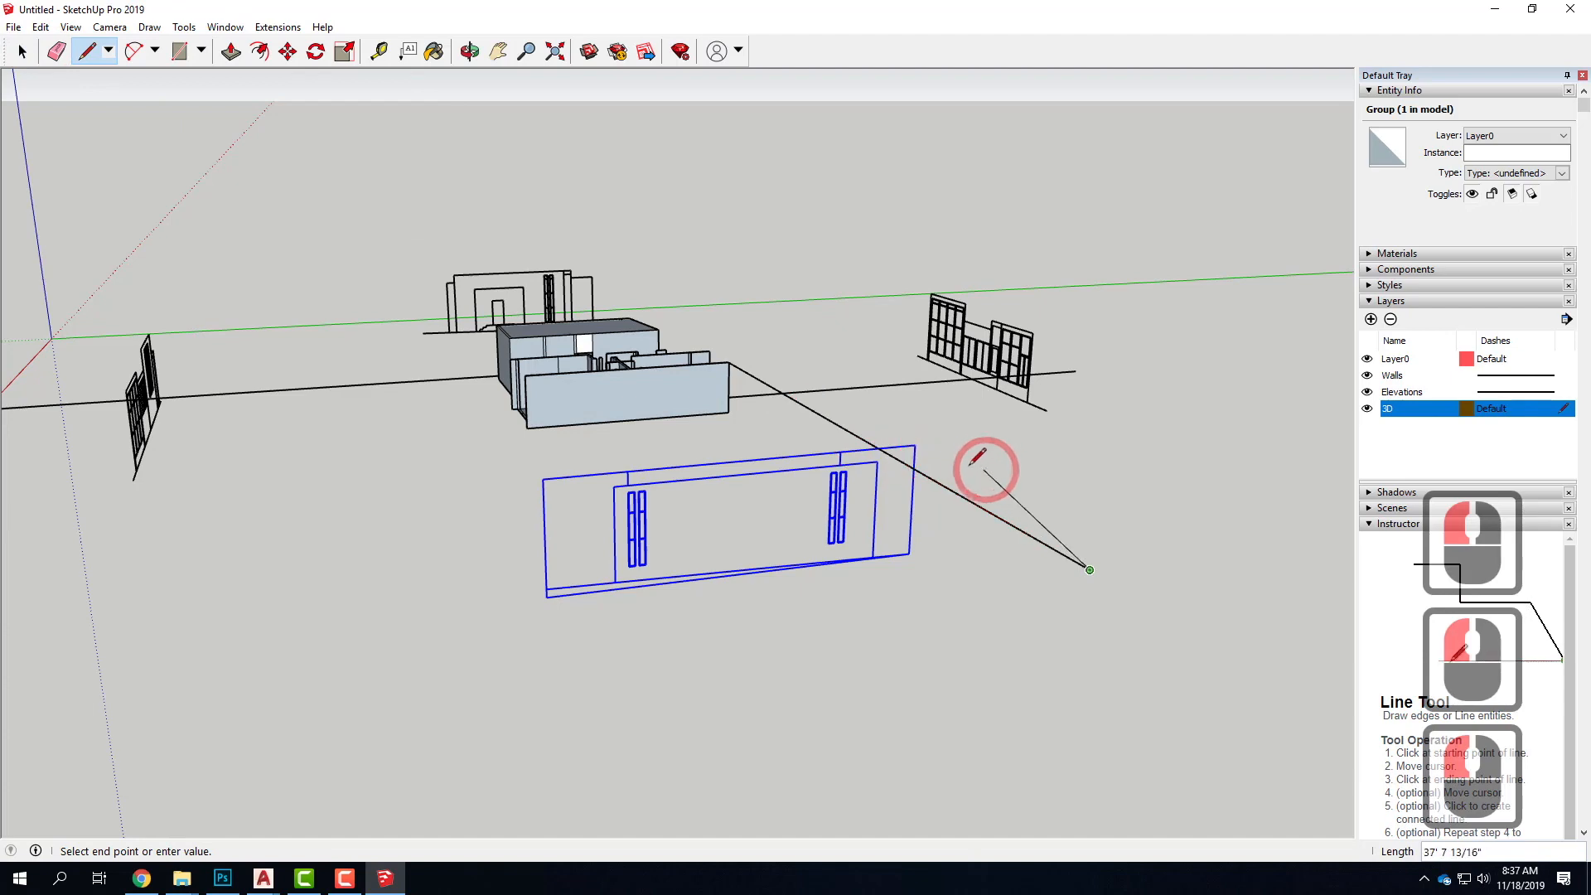
key(Escape)
mouse_move(753, 472)
middle_down()
mouse_move(710, 451)
mouse_move(834, 453)
mouse_move(768, 451)
middle_up()
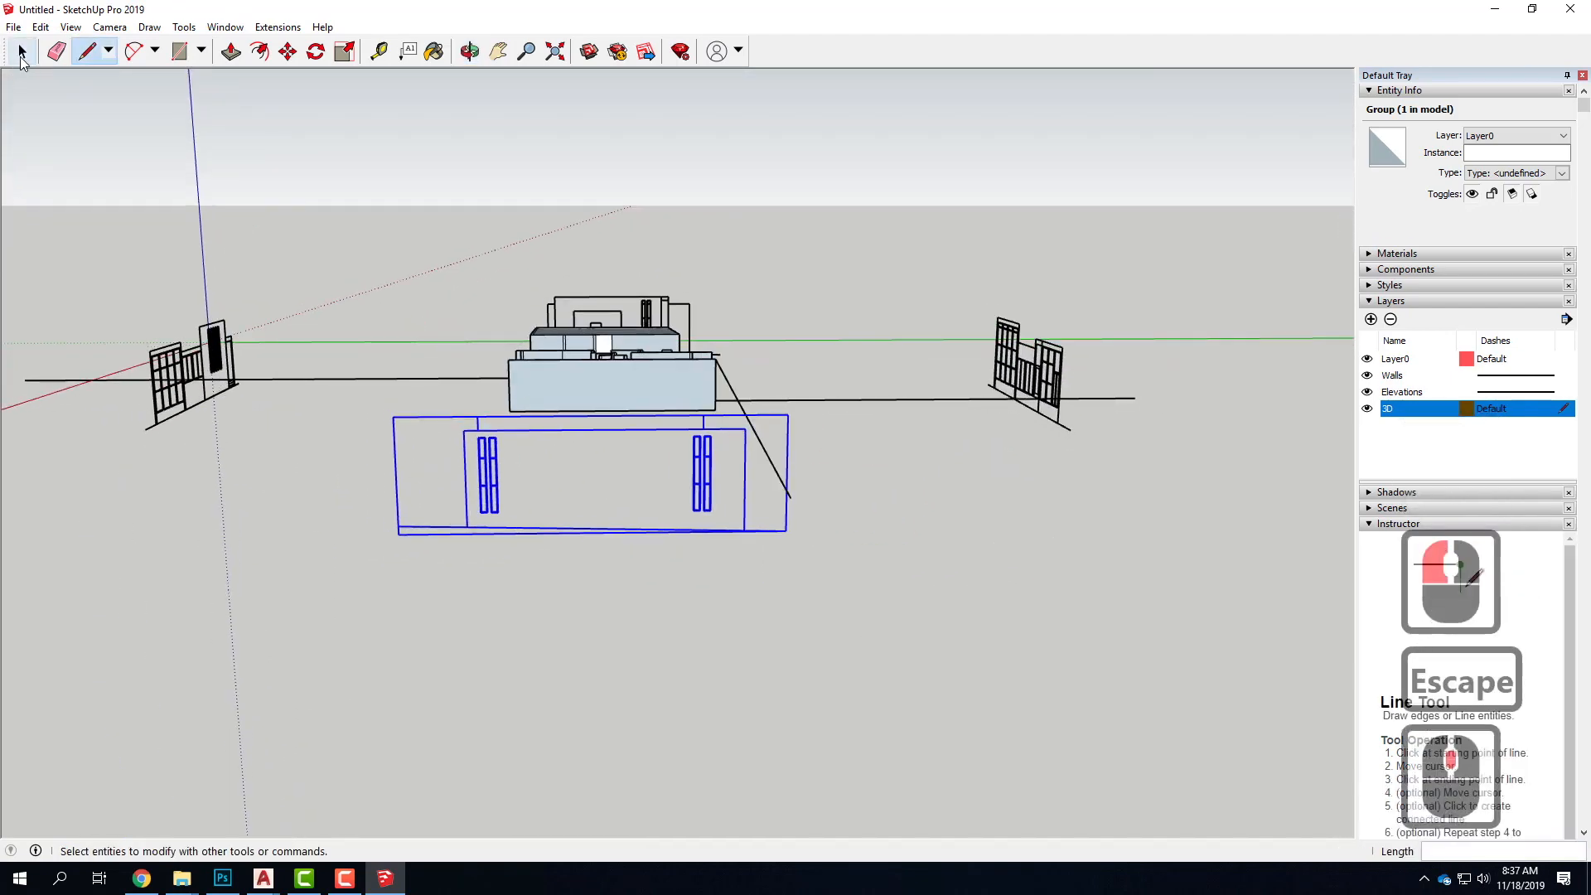
click(21, 53)
click(696, 384)
middle_drag(727, 408, 553, 412)
scroll(553, 412, up, 5)
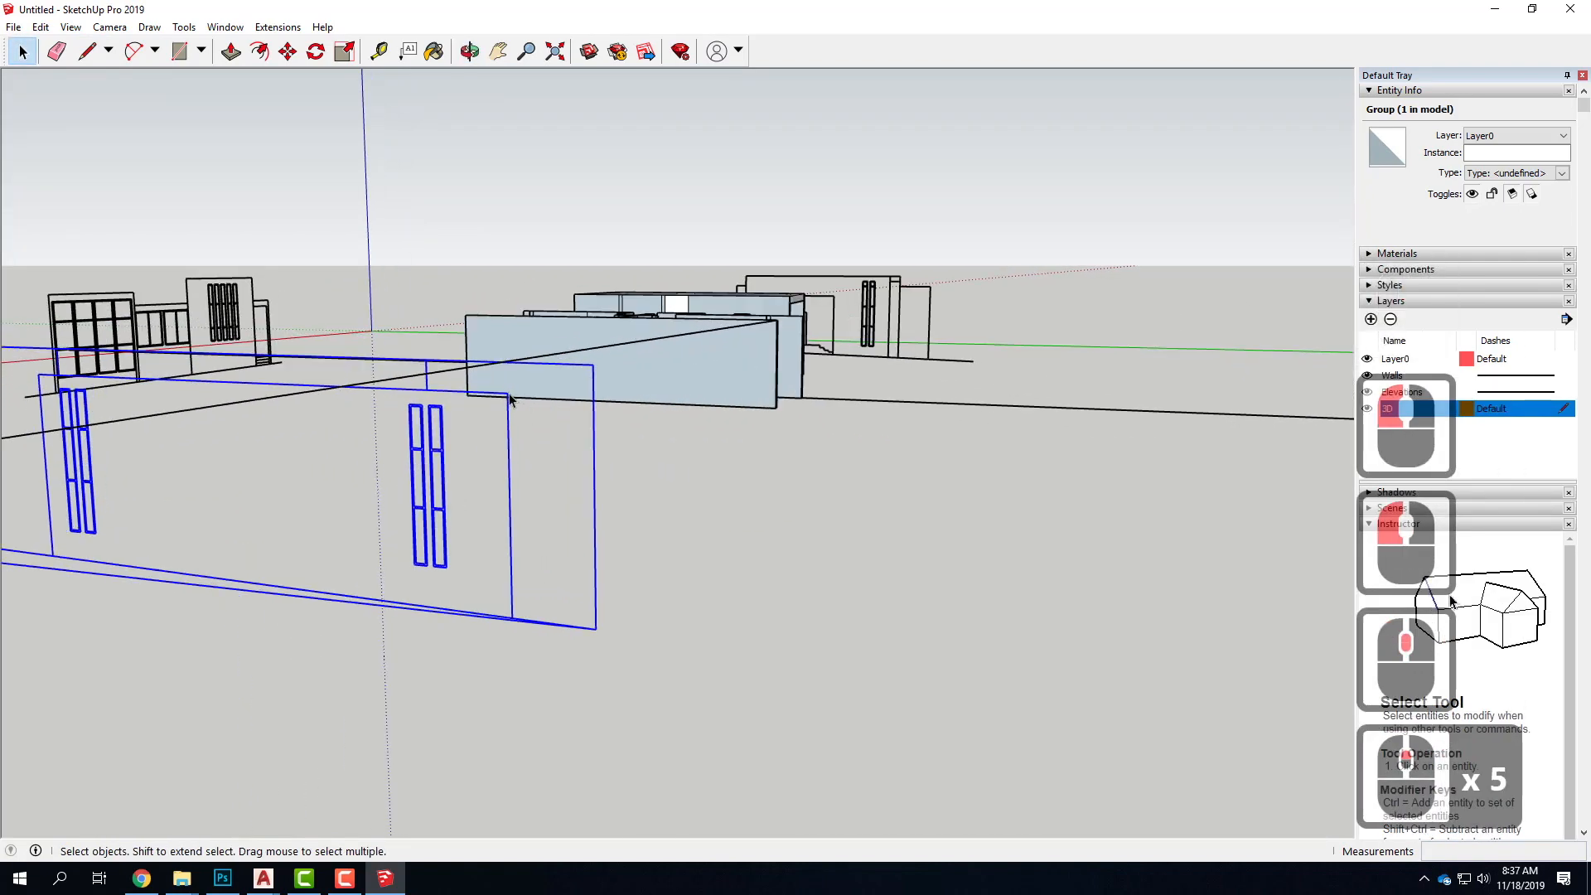
click(287, 52)
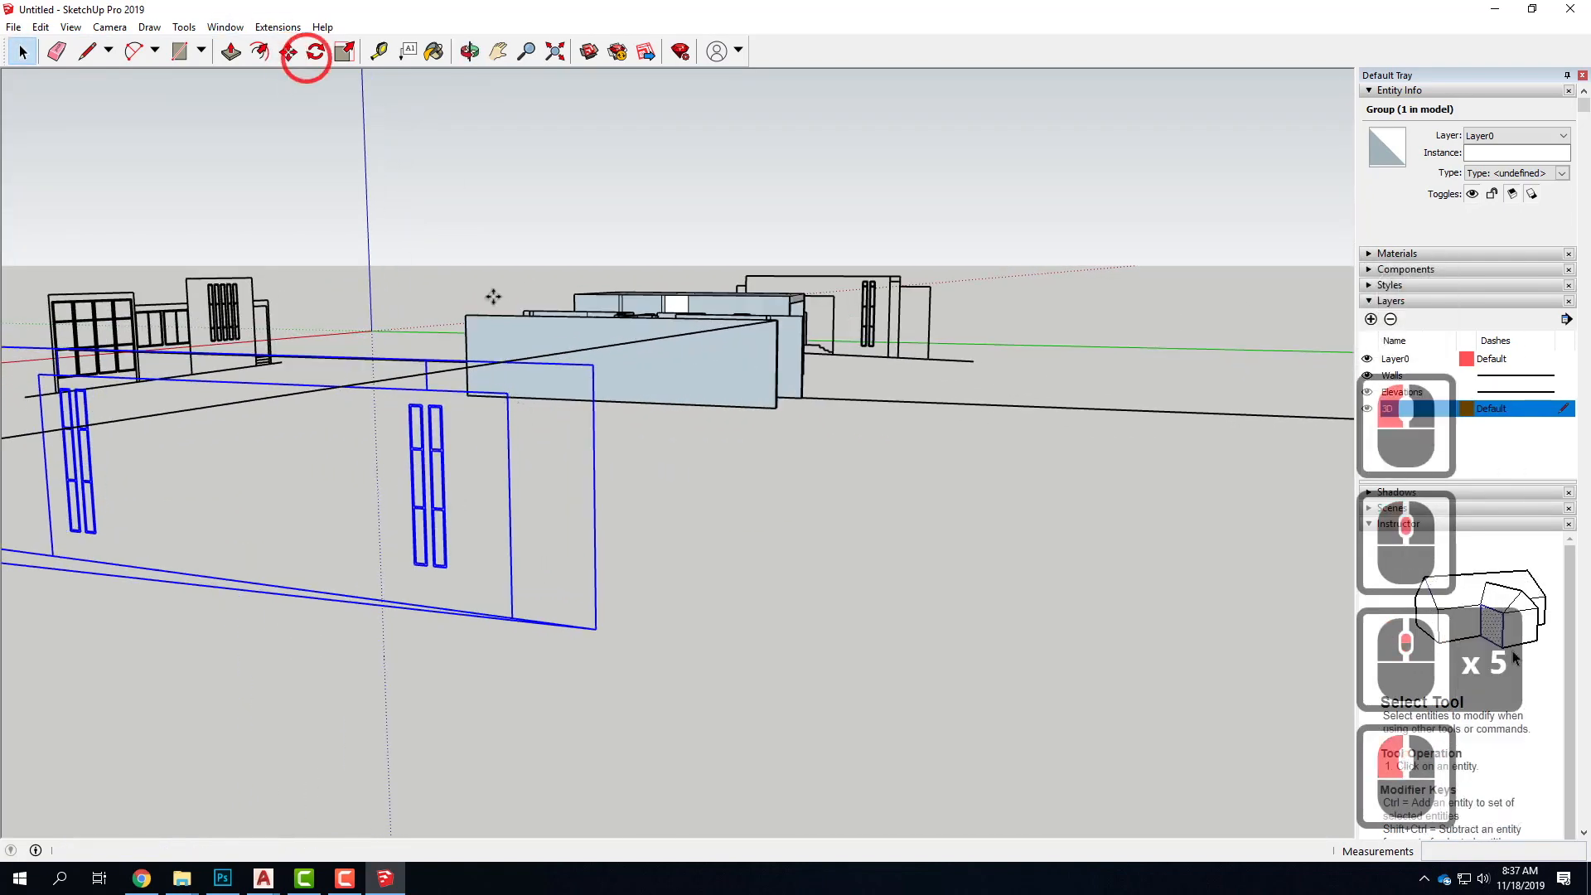
click(507, 393)
click(507, 392)
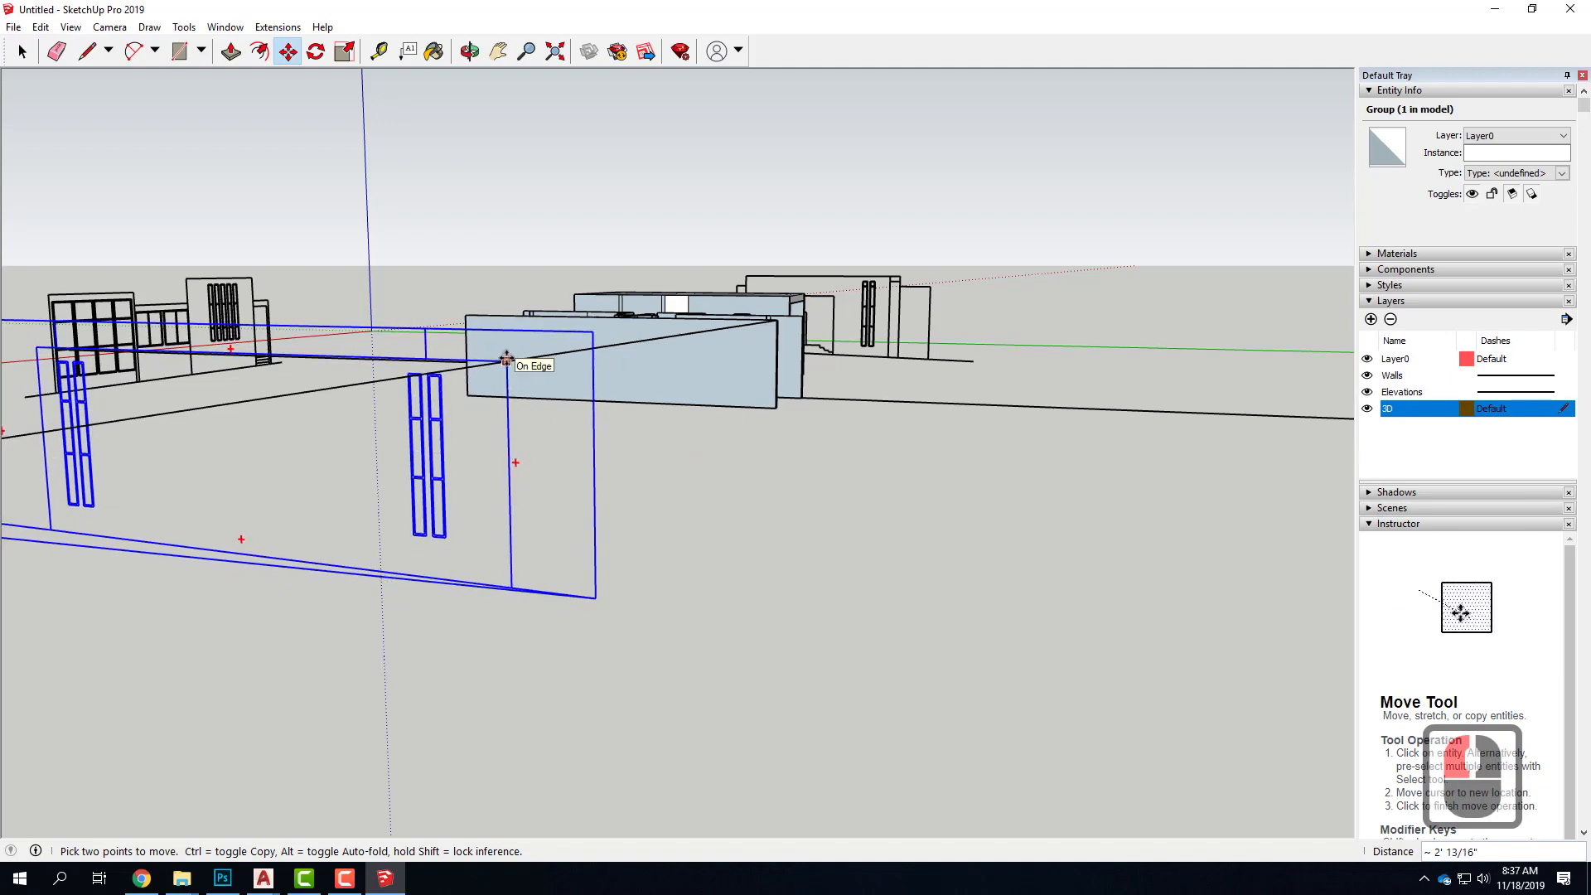
Draw a guide line about 90' long from the base of the house's entrance door, along the red axis past the entrance-steps elevation
middle_drag(584, 352, 367, 391)
middle_drag(929, 337, 692, 401)
middle_click(958, 415)
middle_drag(959, 415, 825, 354)
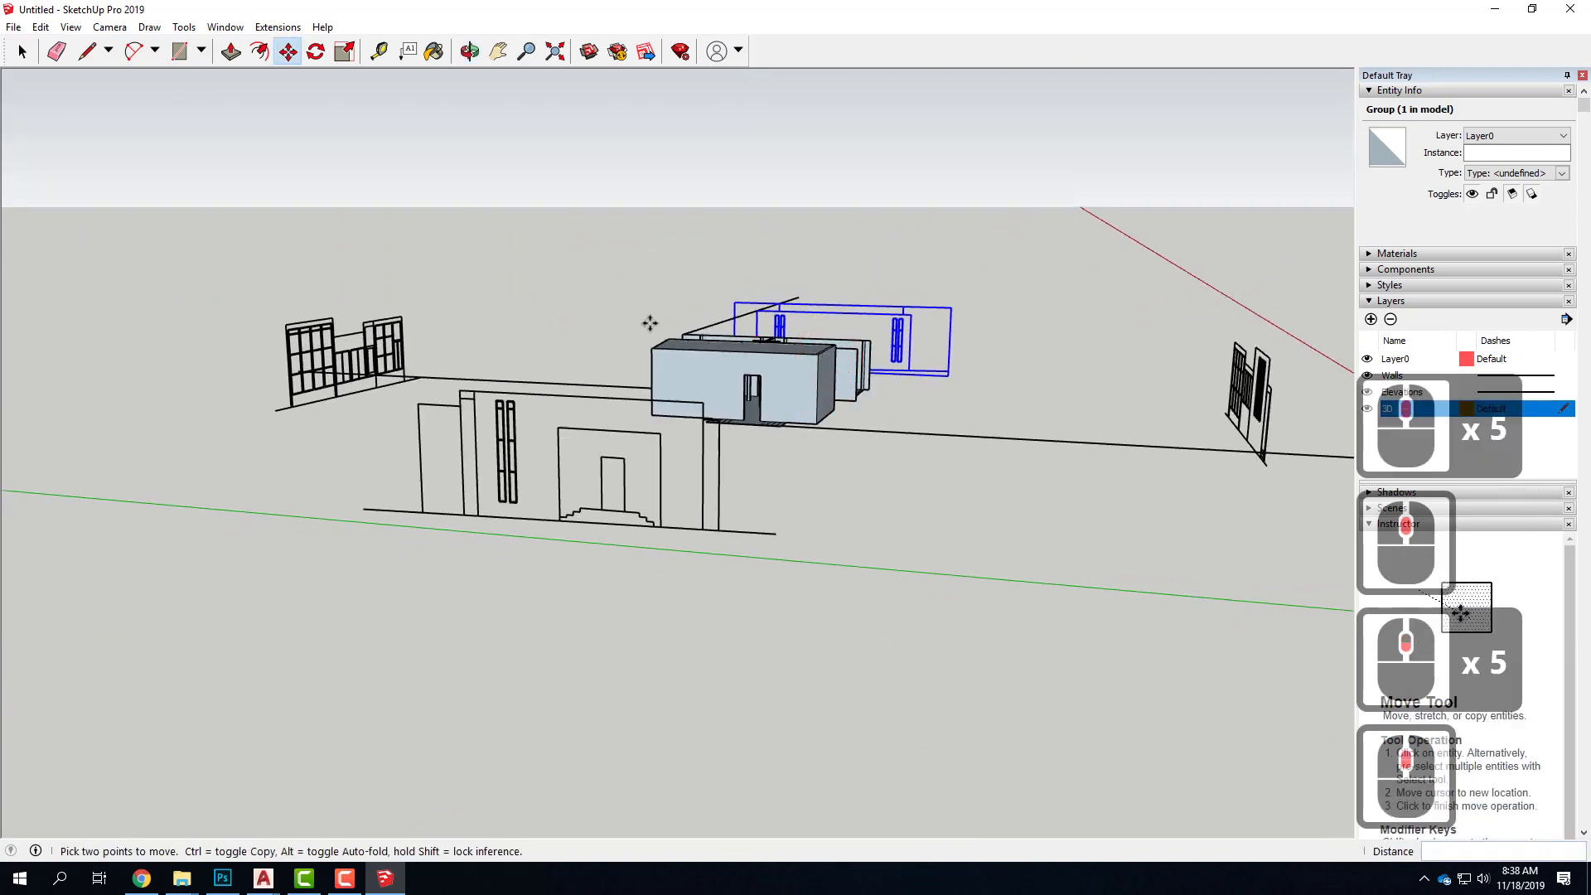
click(89, 56)
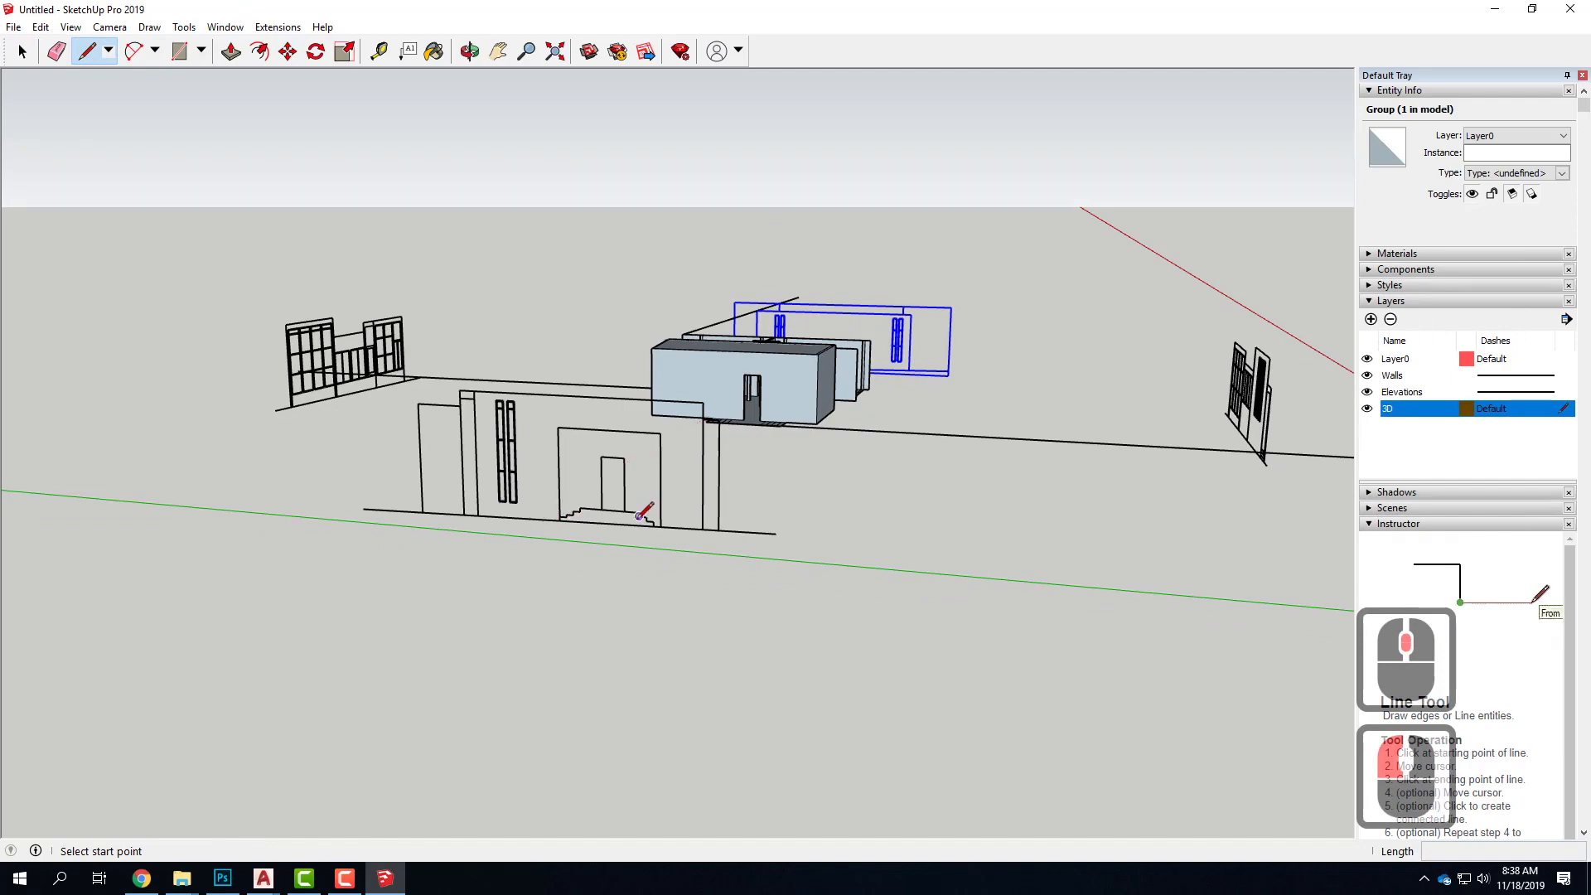
scroll(777, 433, up, 7)
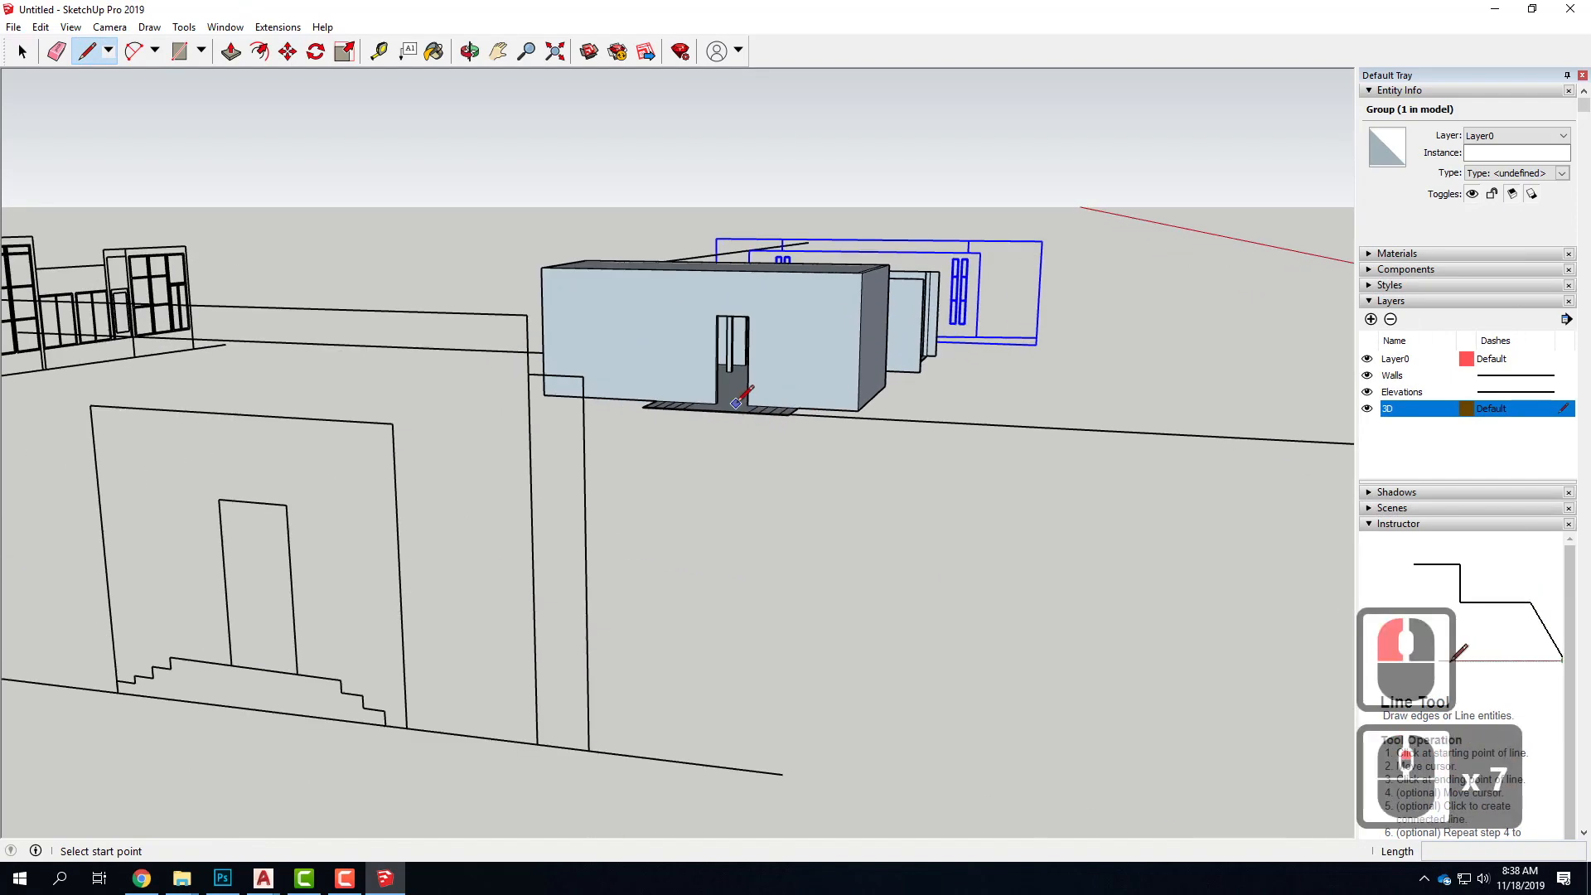
click(747, 405)
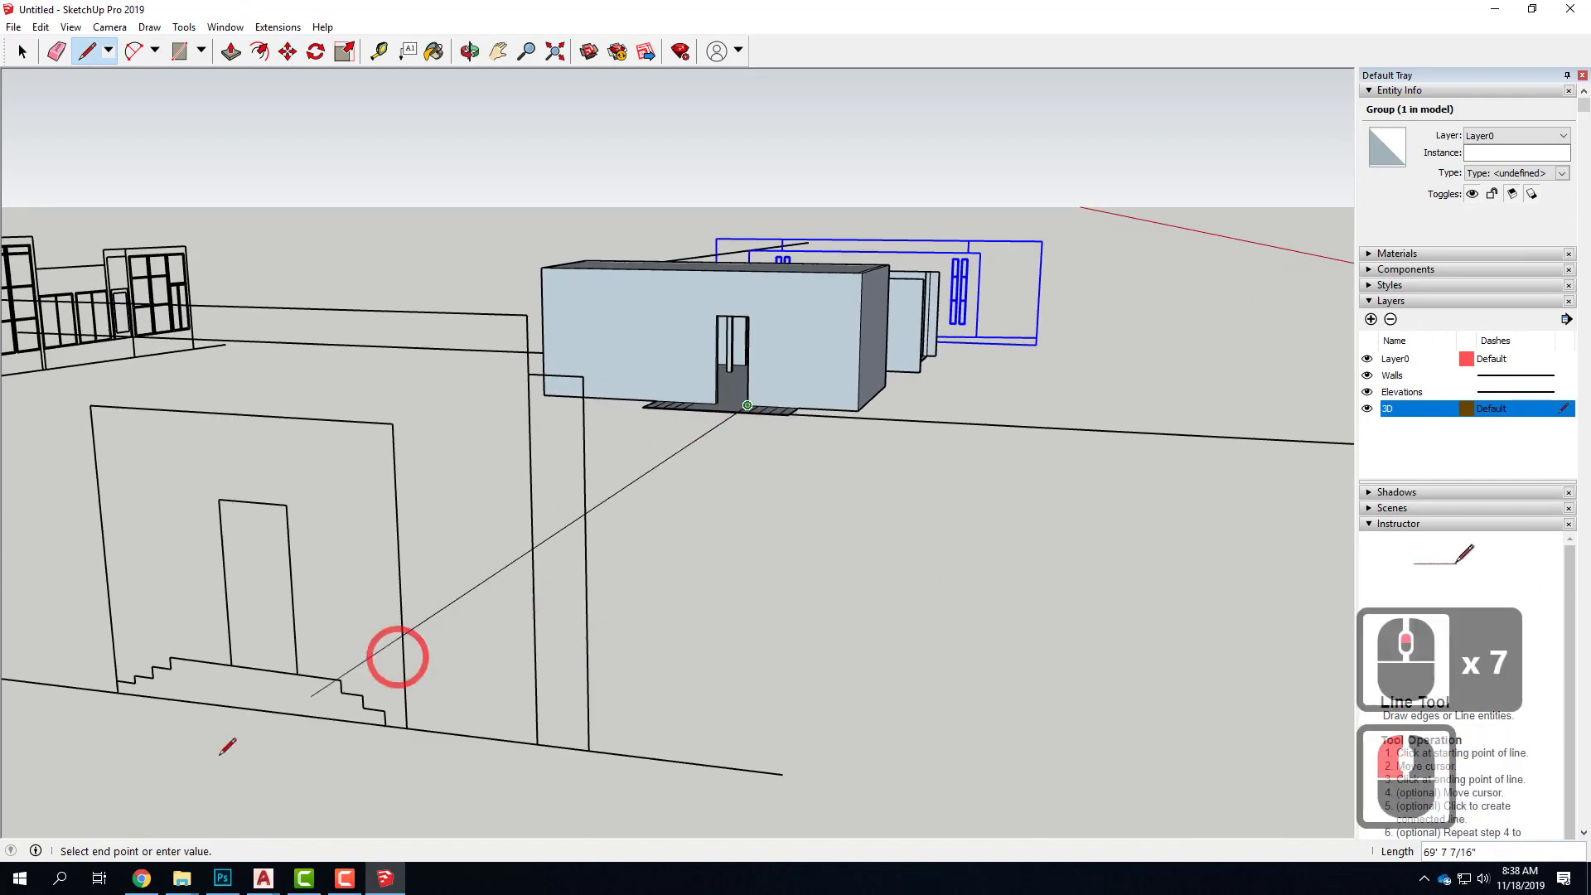
scroll(300, 600, down, 5)
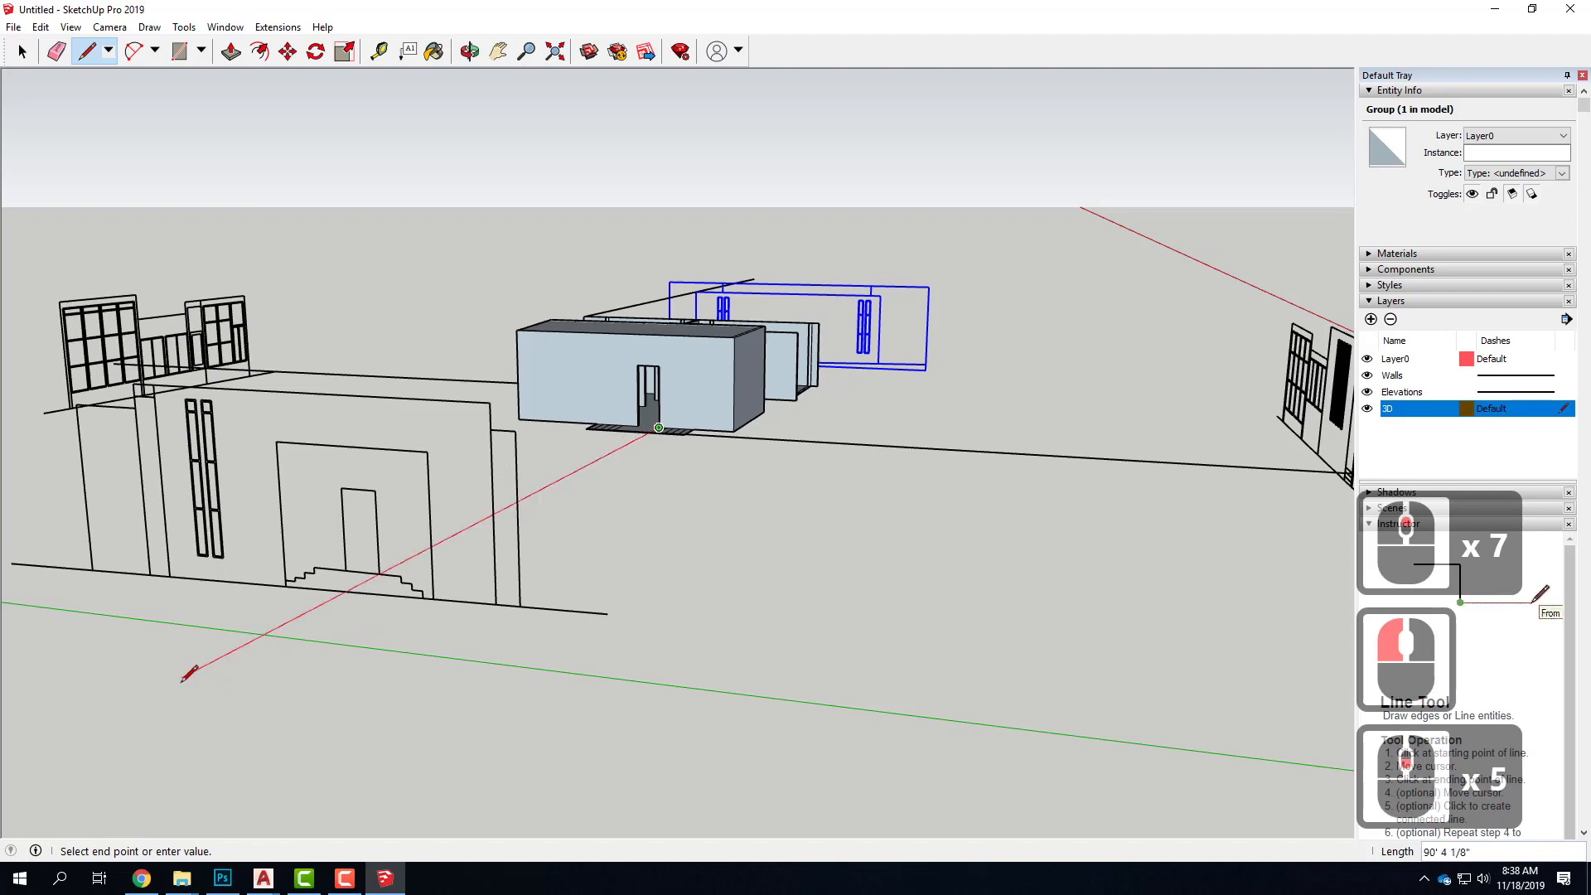
click(158, 689)
key(Escape)
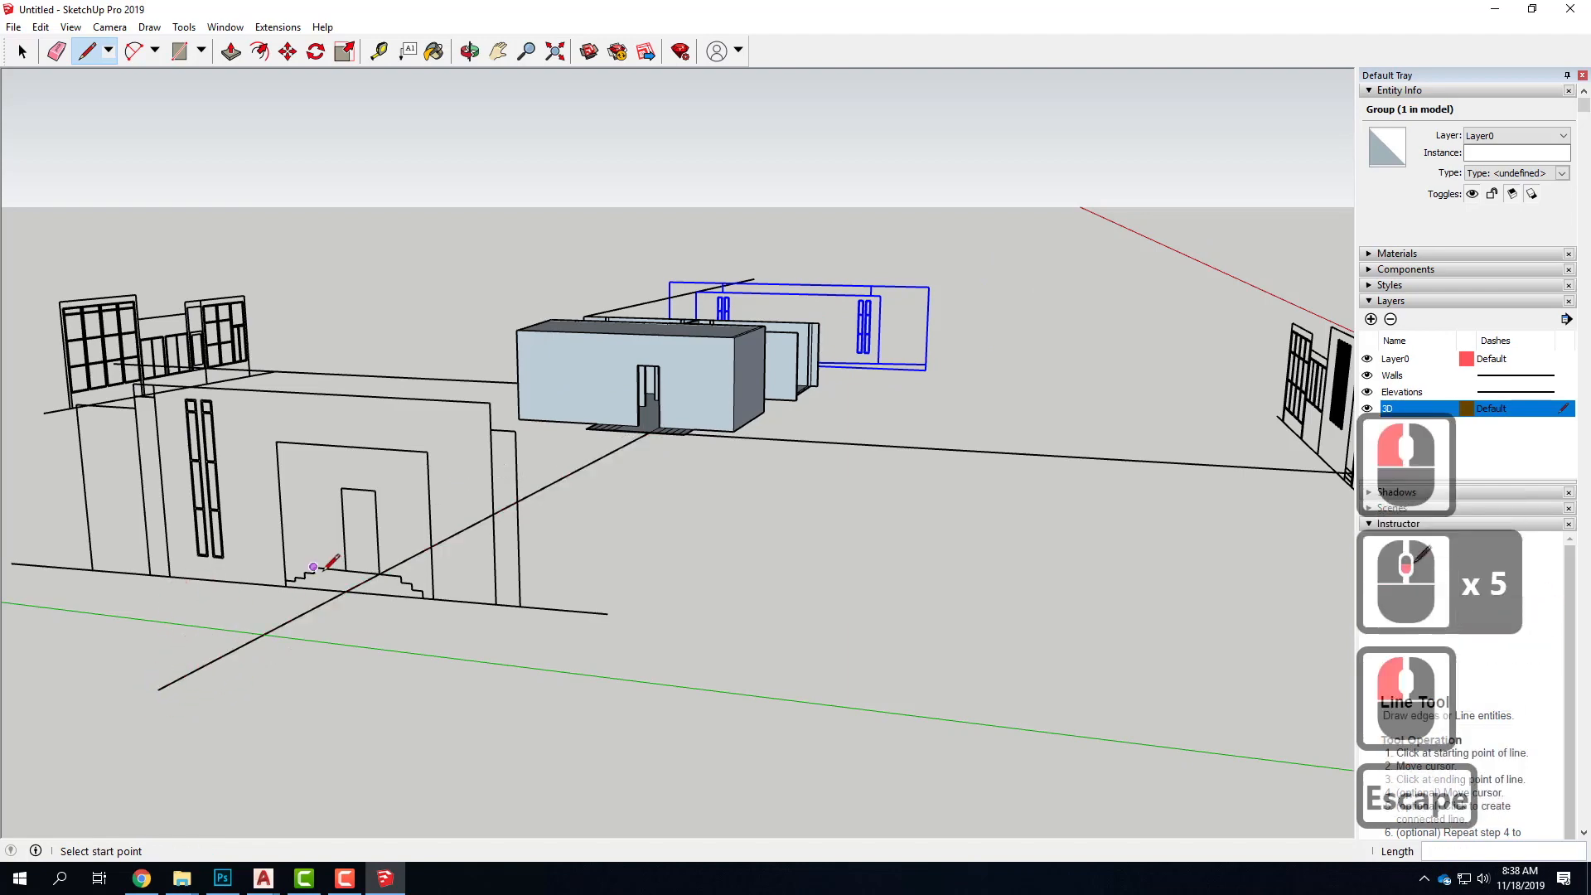
scroll(390, 584, up, 14)
mouse_move(359, 570)
middle_down()
mouse_move(491, 553)
mouse_move(358, 540)
mouse_move(360, 566)
middle_up()
scroll(360, 566, down, 20)
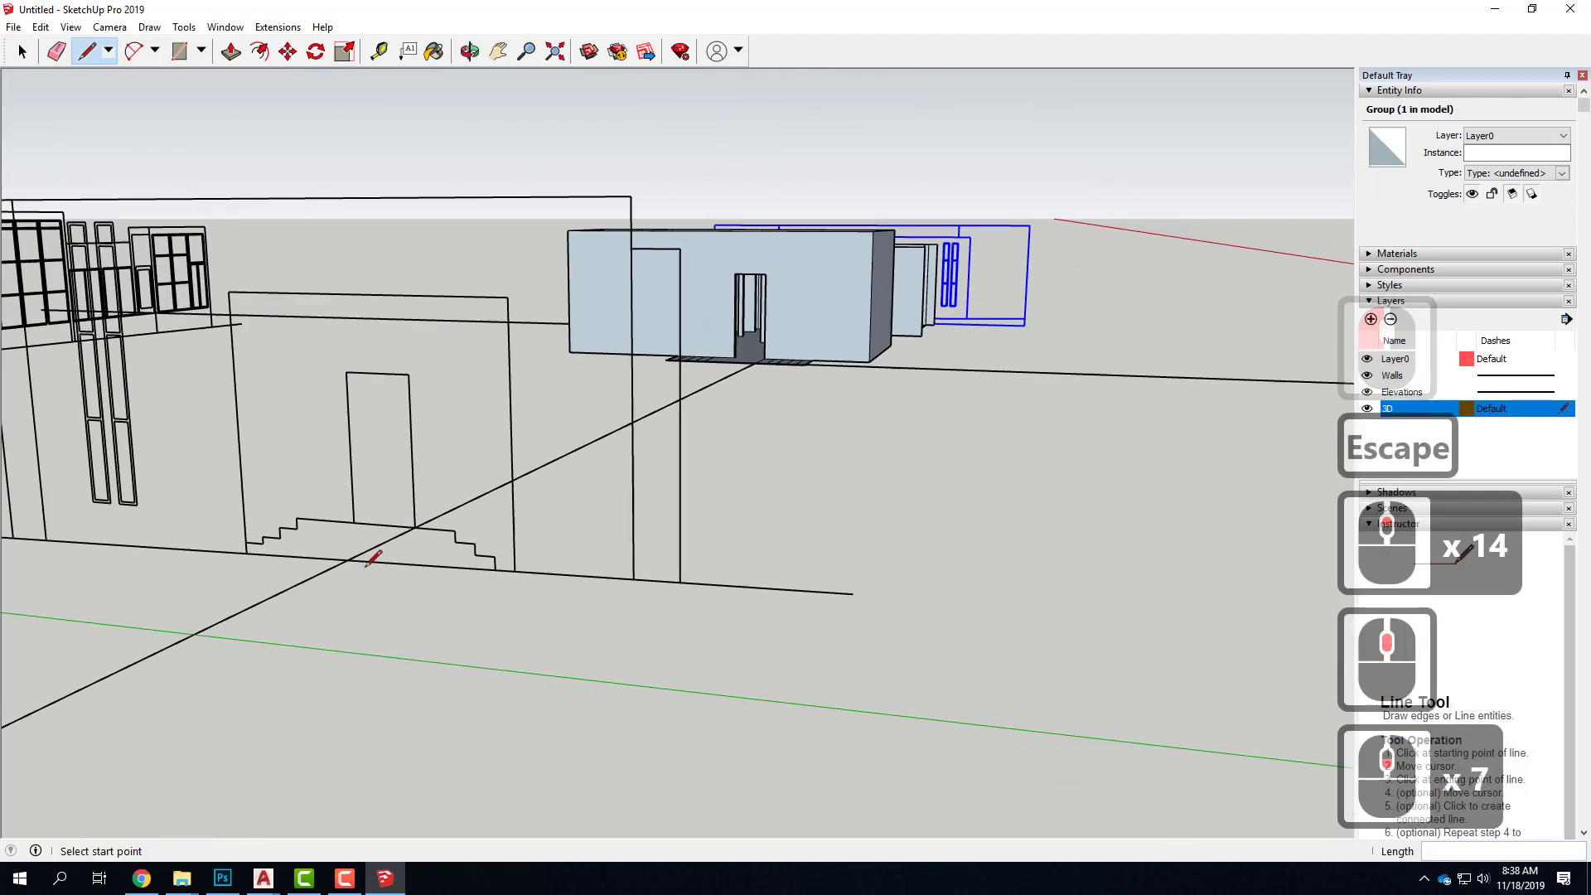
middle_drag(478, 530, 696, 539)
Delete the four guide lines running from the house to the surrounding elevations
key(l)
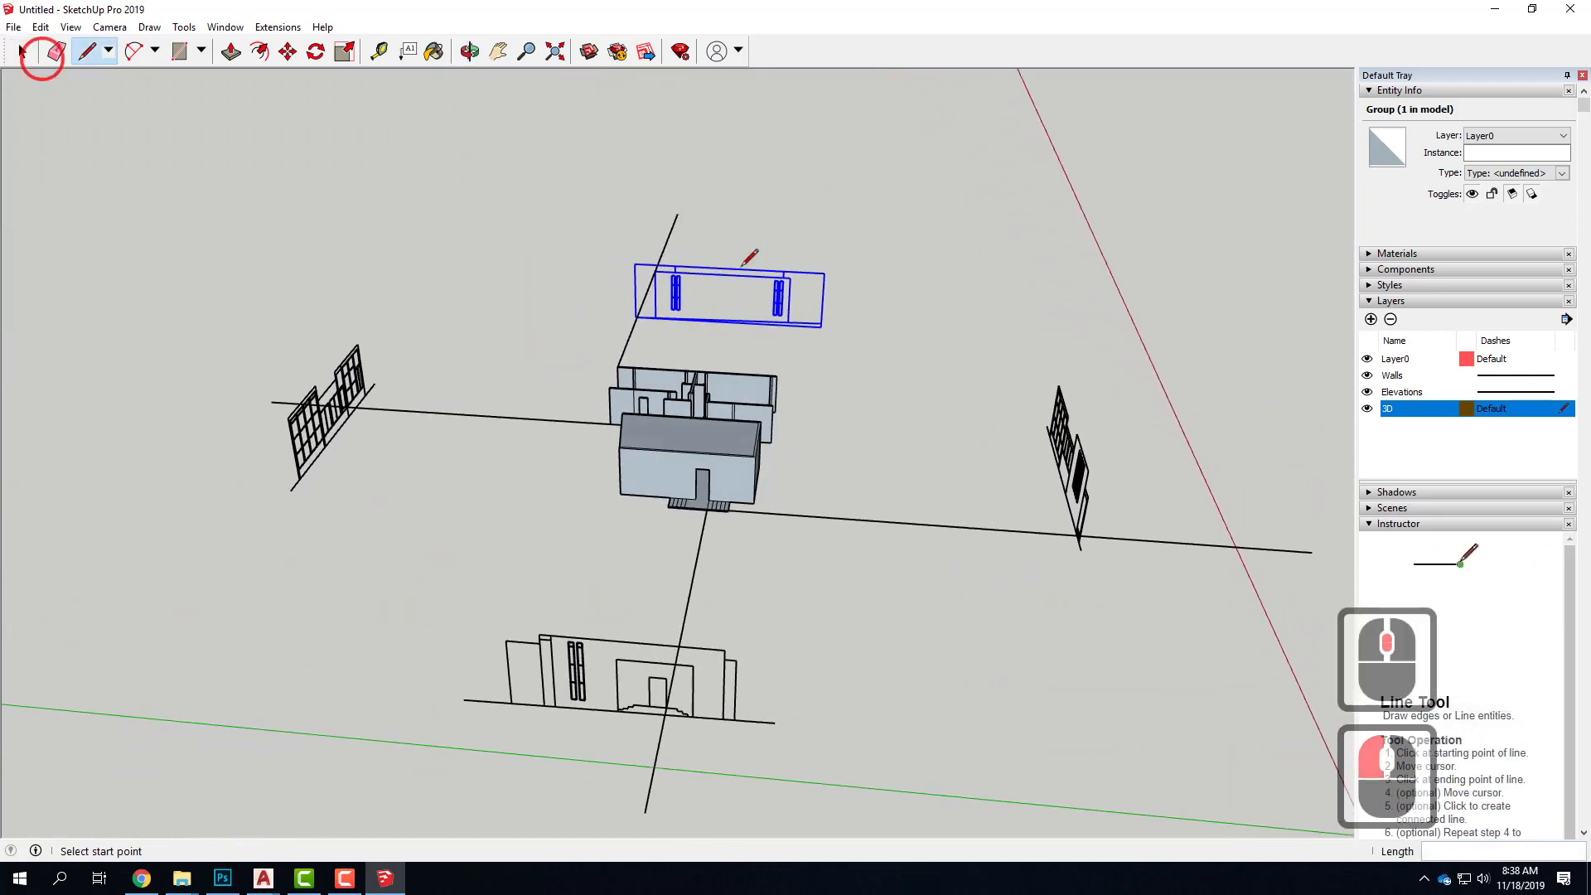
click(902, 453)
key(Escape)
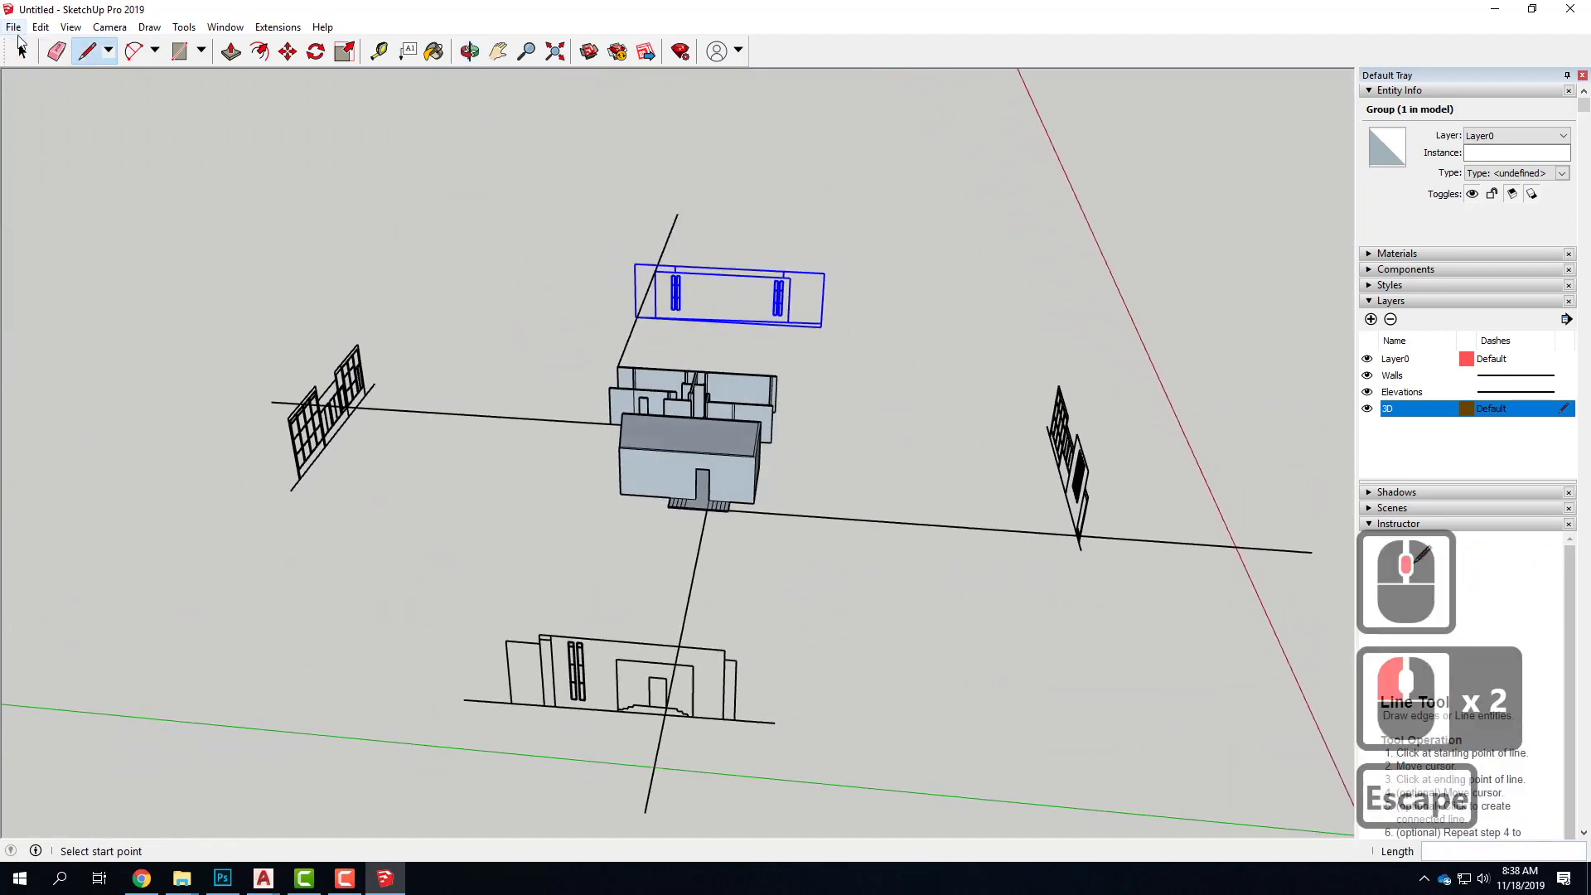
click(24, 52)
click(906, 524)
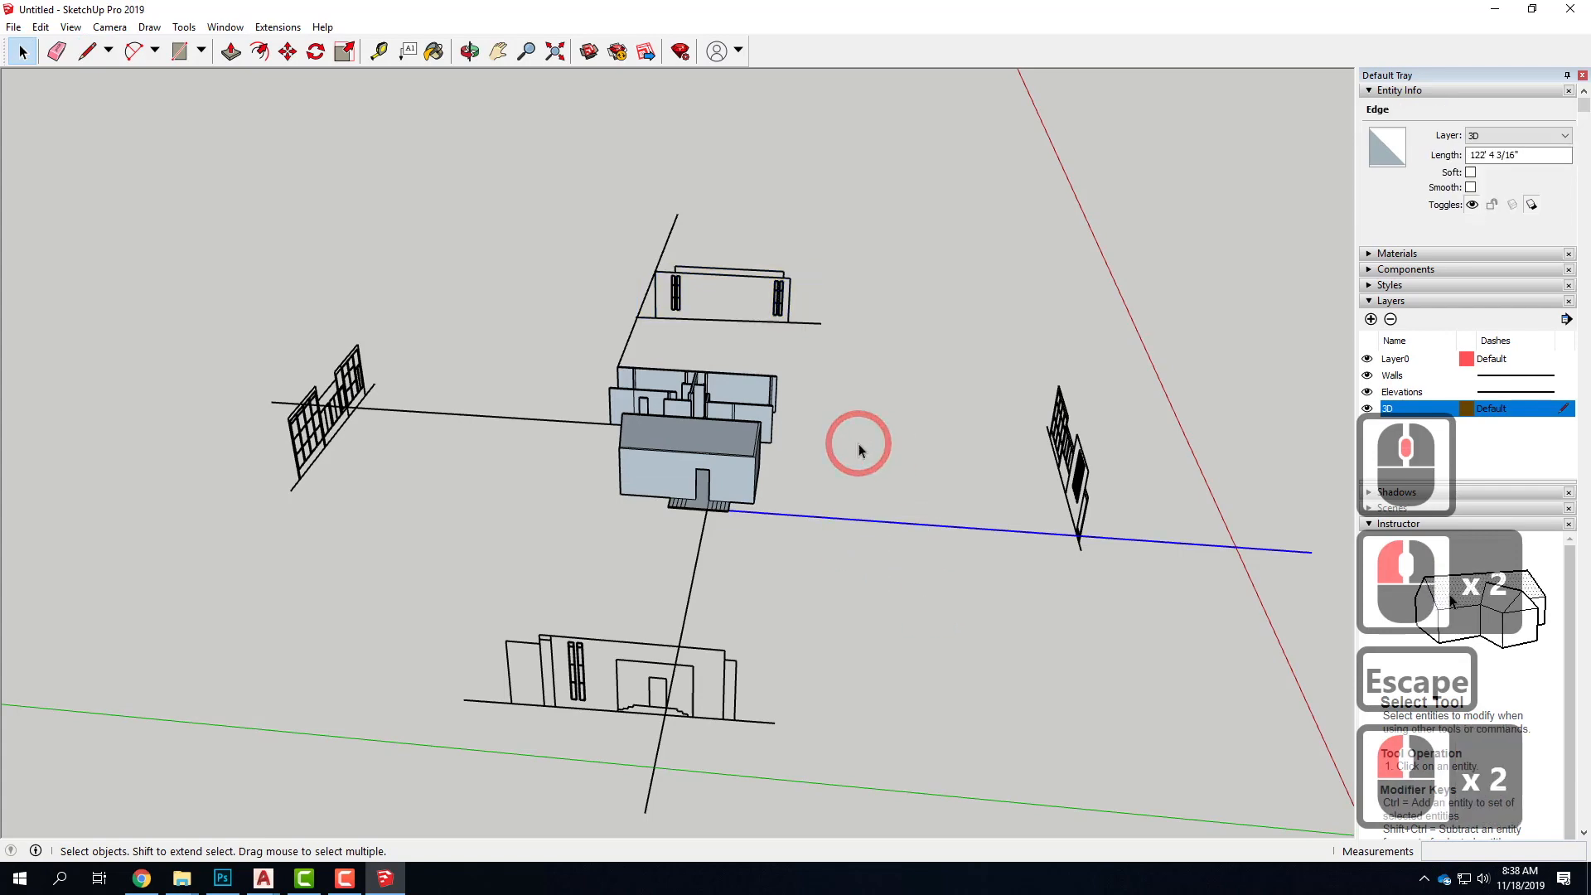
key(Delete)
drag(774, 599, 572, 569)
key(Delete)
drag(522, 473, 506, 367)
key(Delete)
scroll(631, 333, up, 4)
middle_drag(567, 366, 660, 340)
drag(628, 333, 482, 342)
key(Delete)
Examine from all sides how the four upright elevations stand around the house model
scroll(547, 425, down, 5)
middle_drag(675, 390, 887, 421)
scroll(712, 464, up, 5)
middle_drag(711, 487, 832, 303)
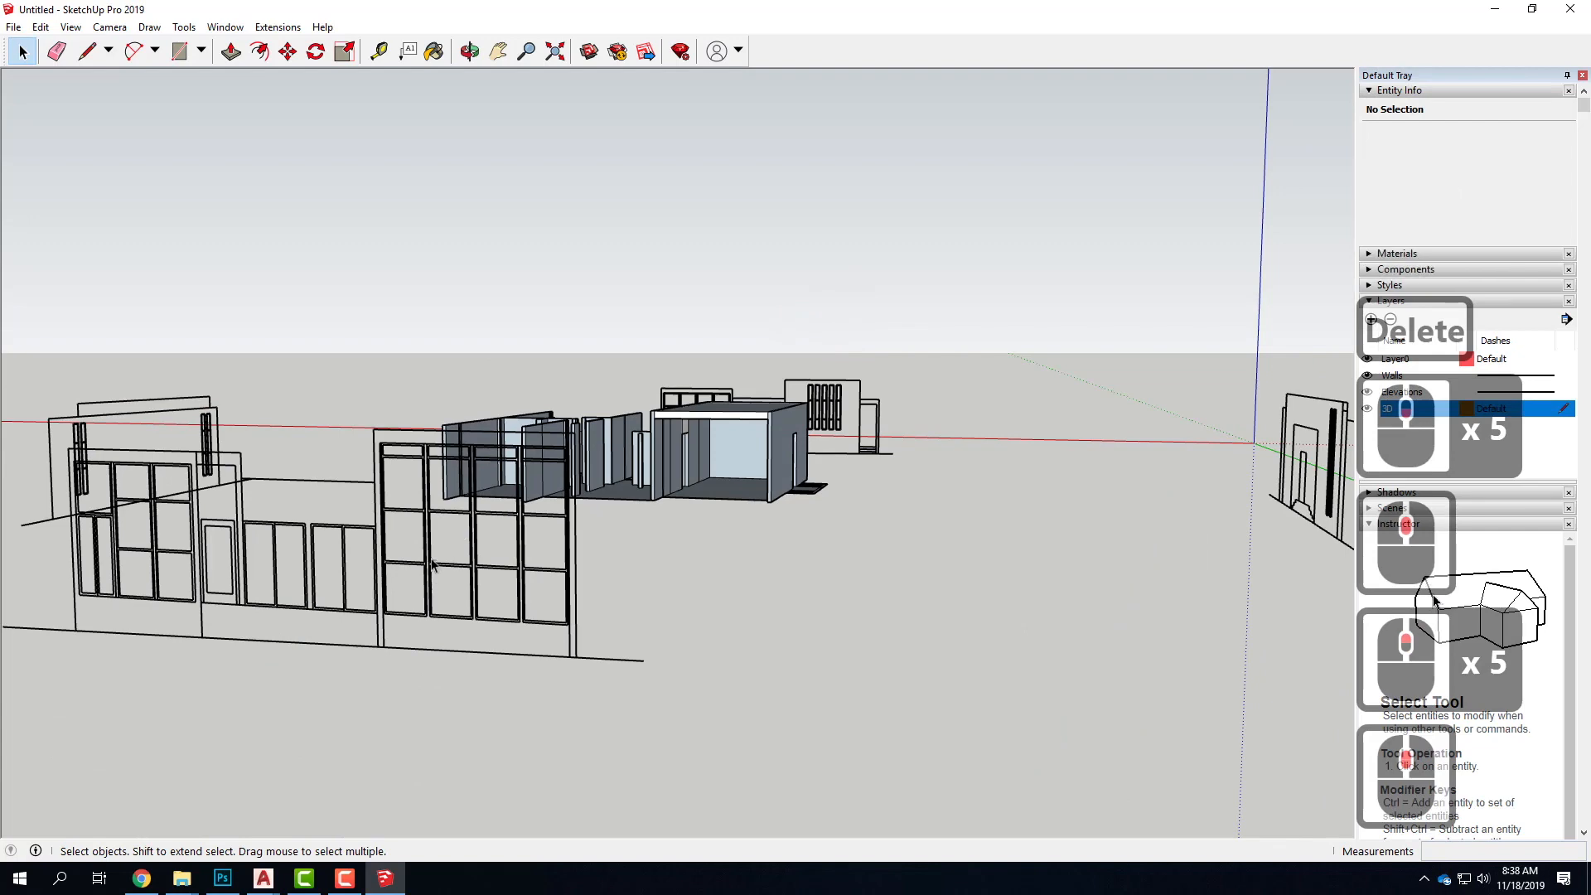
middle_drag(788, 468, 704, 604)
scroll(548, 522, down, 5)
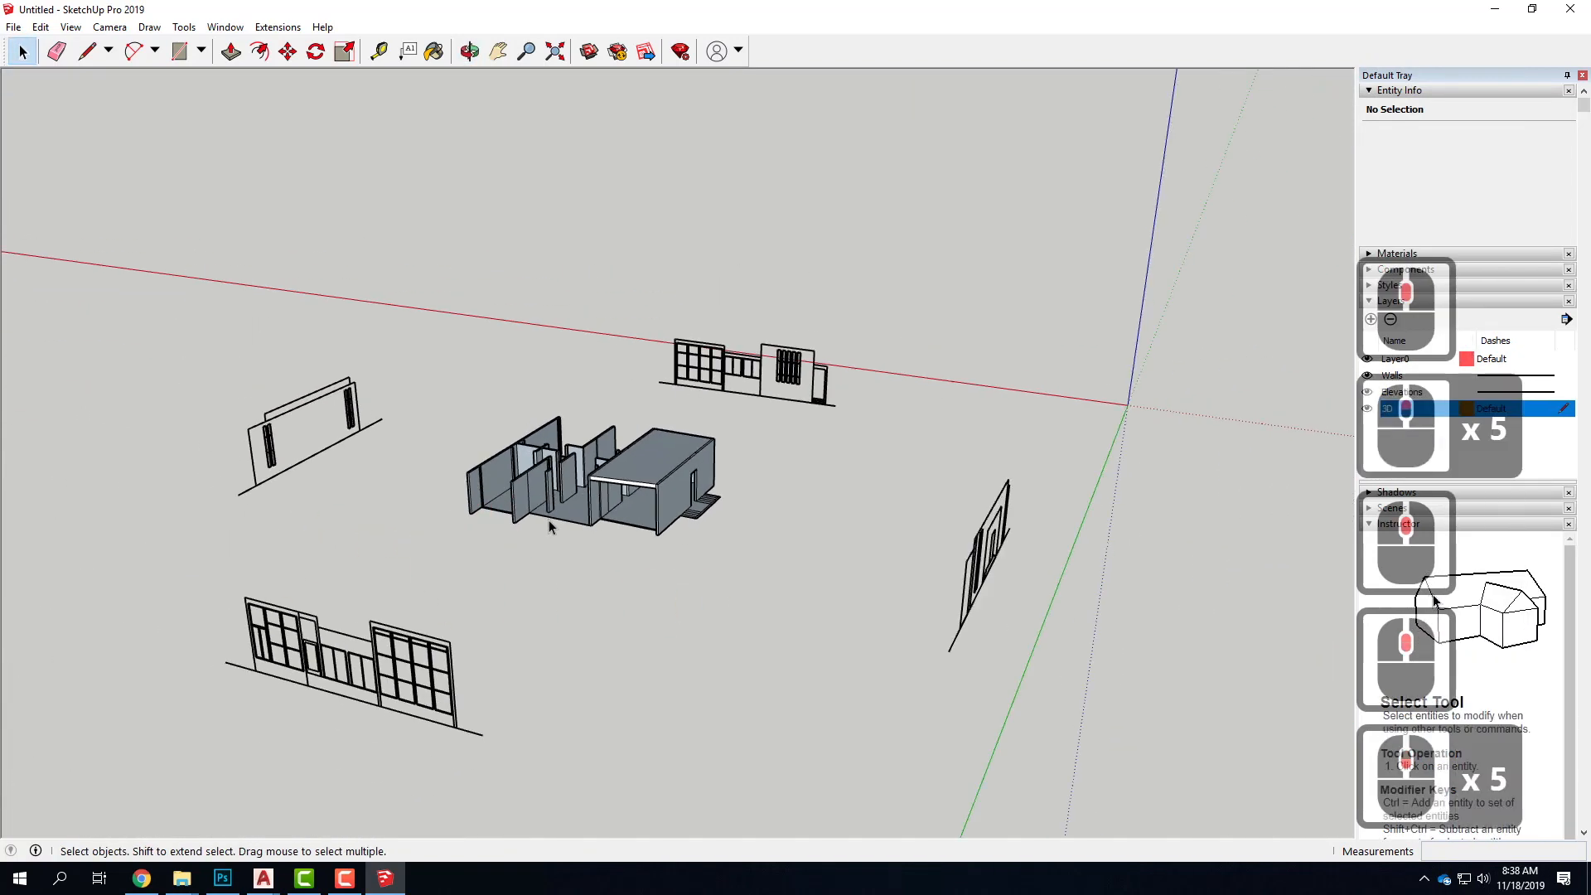
scroll(517, 523, up, 6)
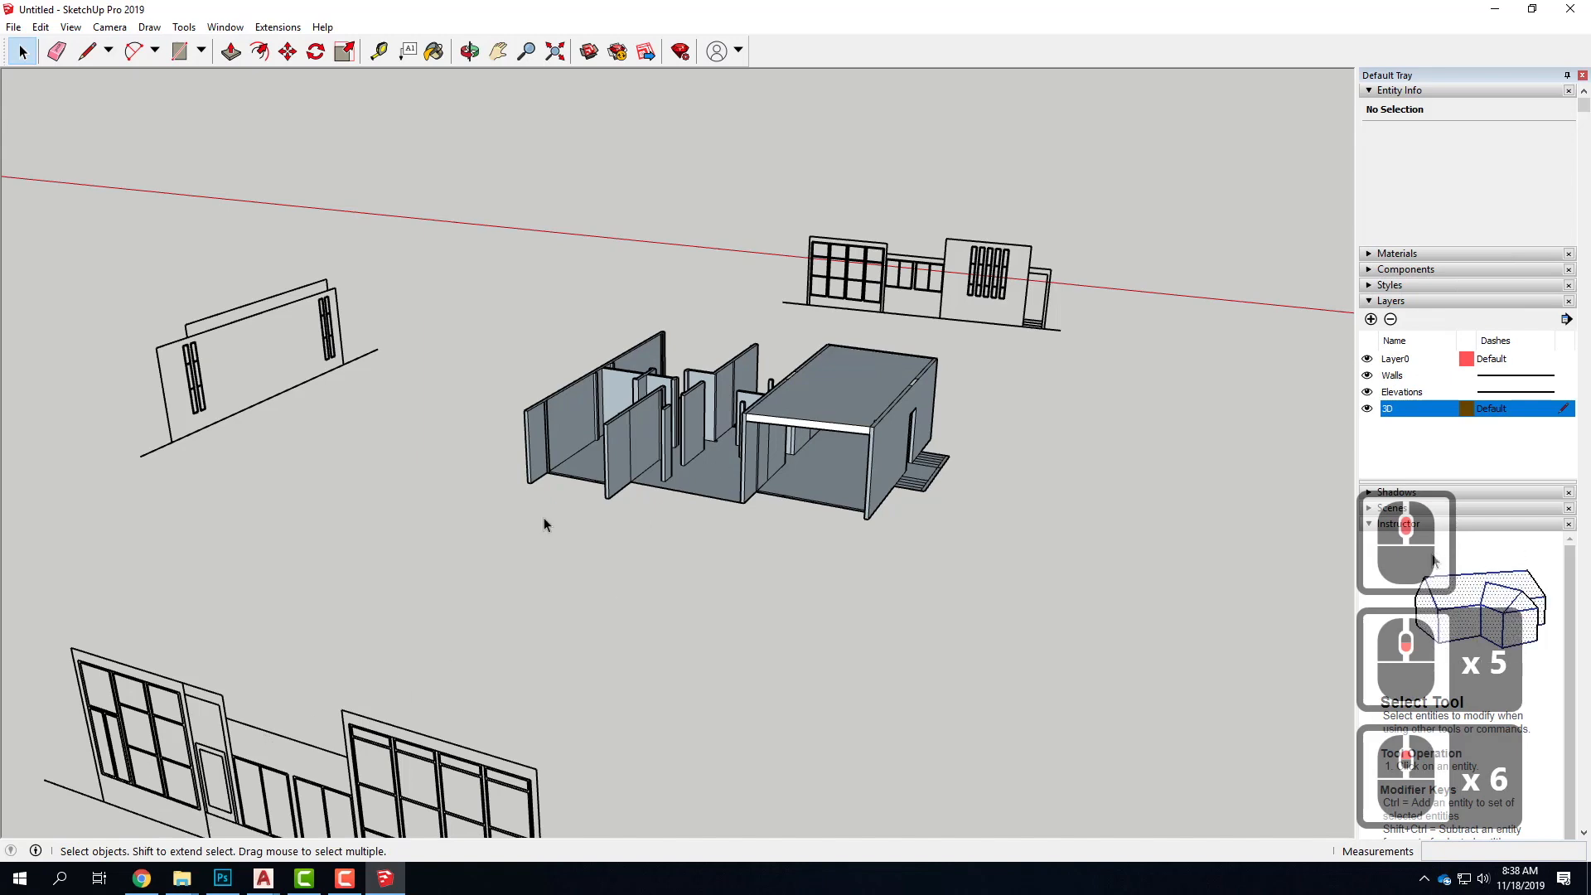
middle_drag(769, 496, 559, 505)
middle_drag(770, 525, 543, 466)
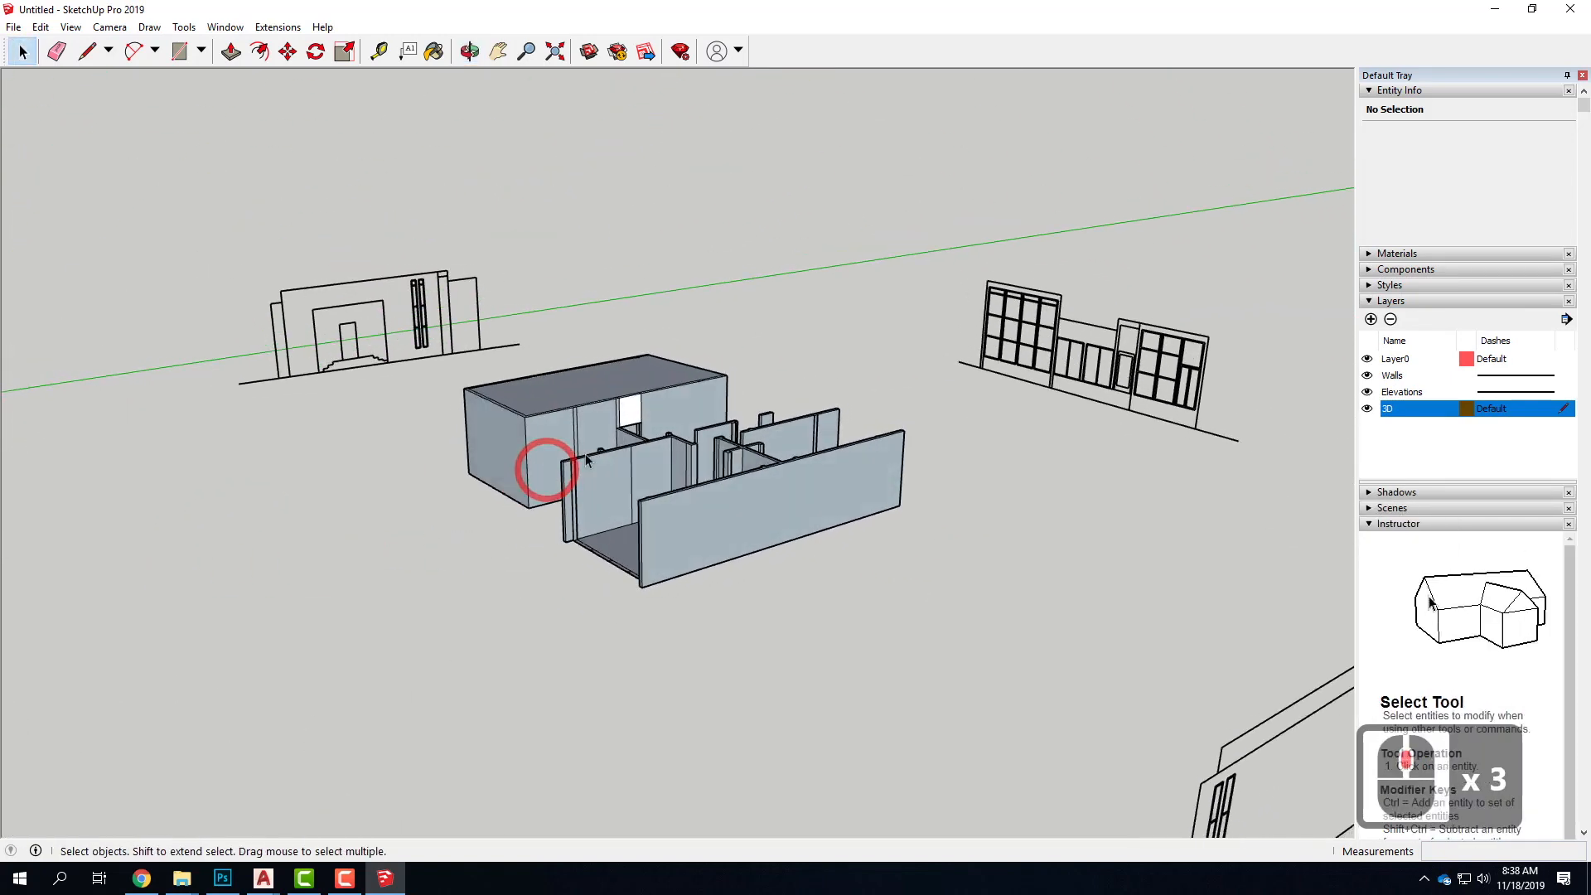
scroll(781, 409, down, 4)
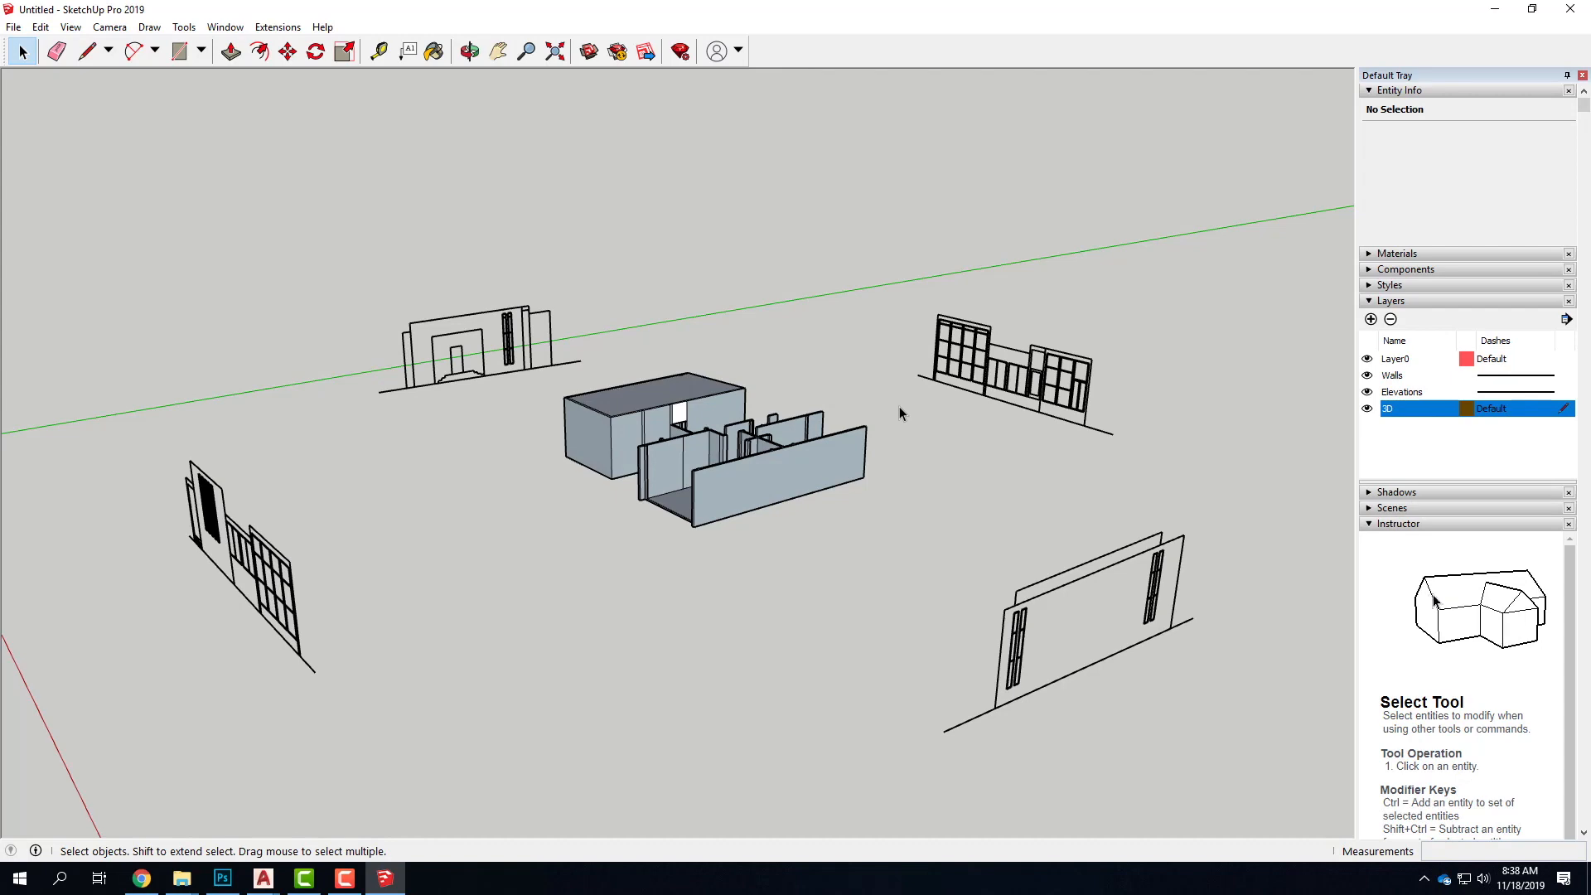
scroll(725, 458, up, 2)
scroll(725, 458, down, 5)
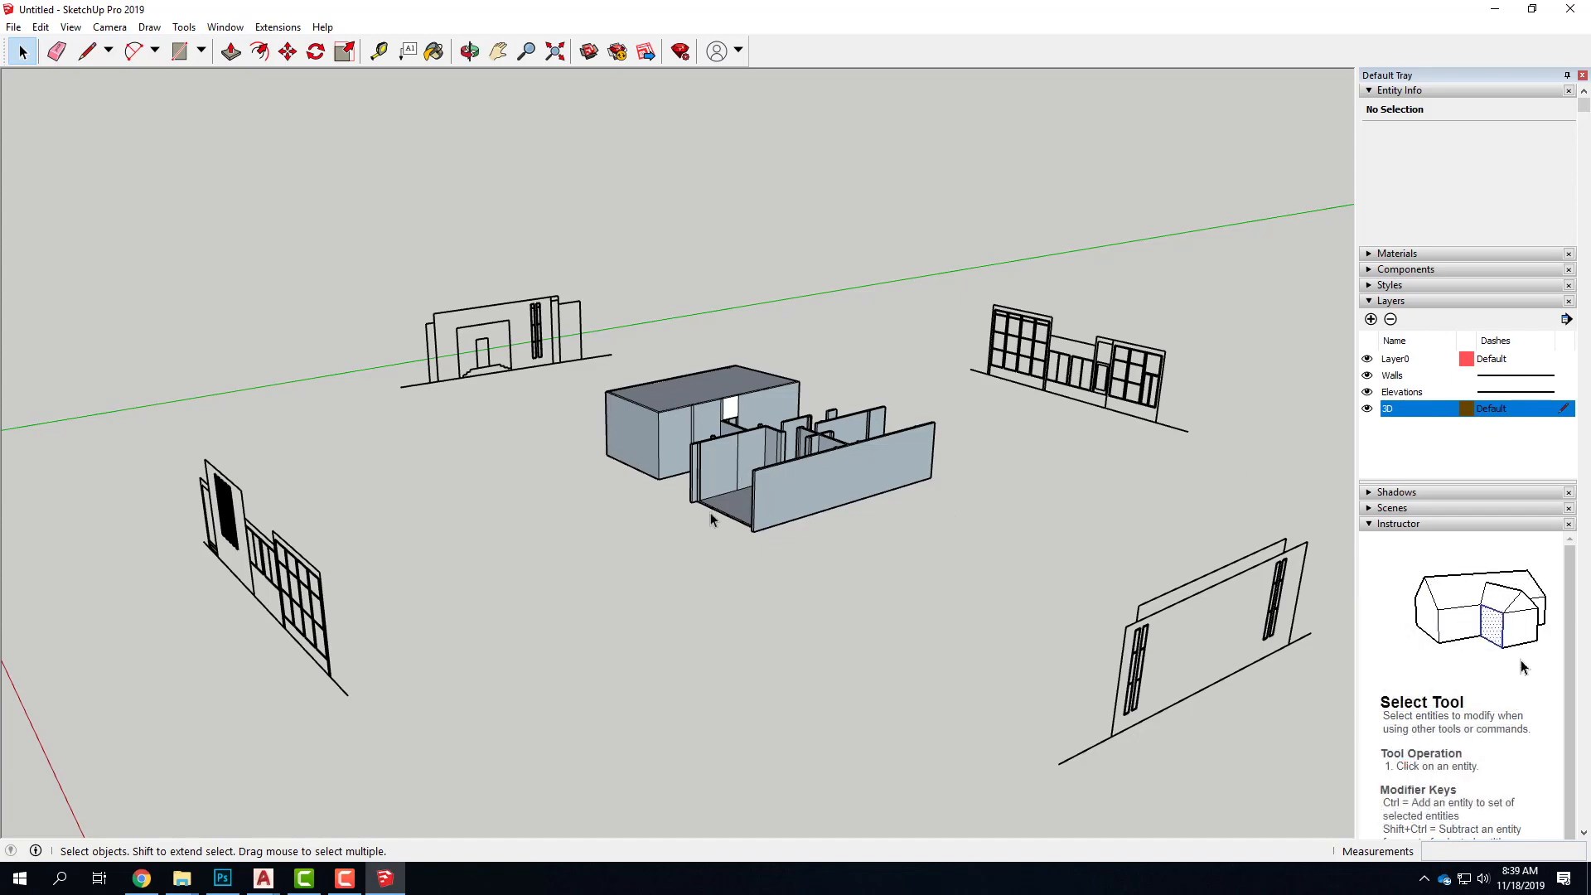
Draw a line joining the wall tops across the open end of the unroofed wing's largest room
scroll(754, 490, up, 3)
middle_drag(561, 455, 837, 621)
scroll(827, 404, up, 4)
middle_drag(930, 567, 986, 422)
scroll(777, 327, up, 4)
middle_drag(777, 331, 808, 599)
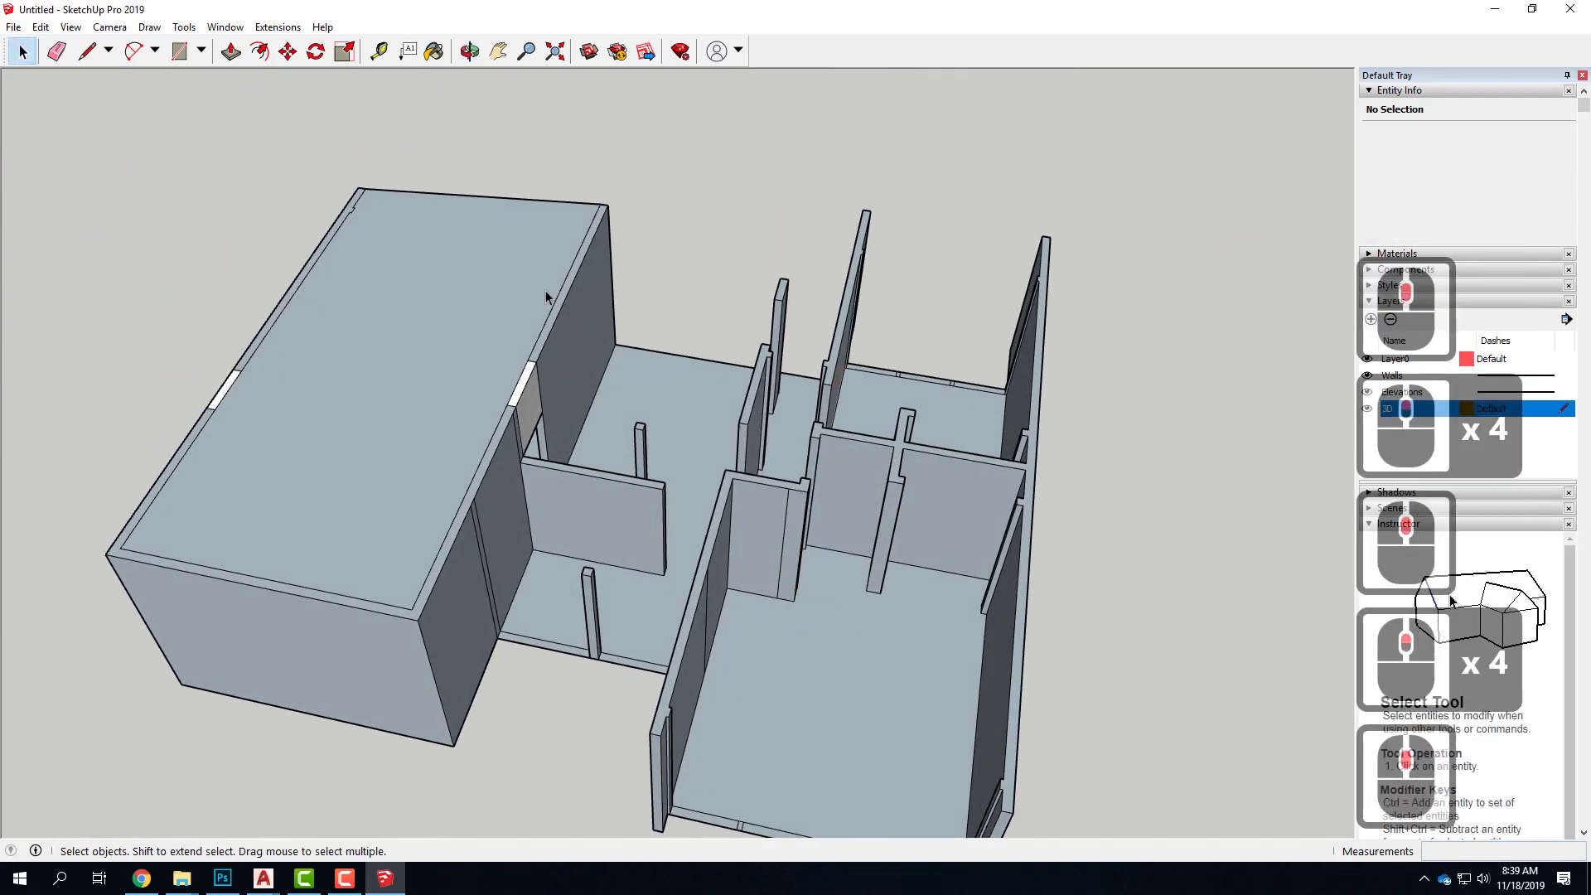
click(86, 51)
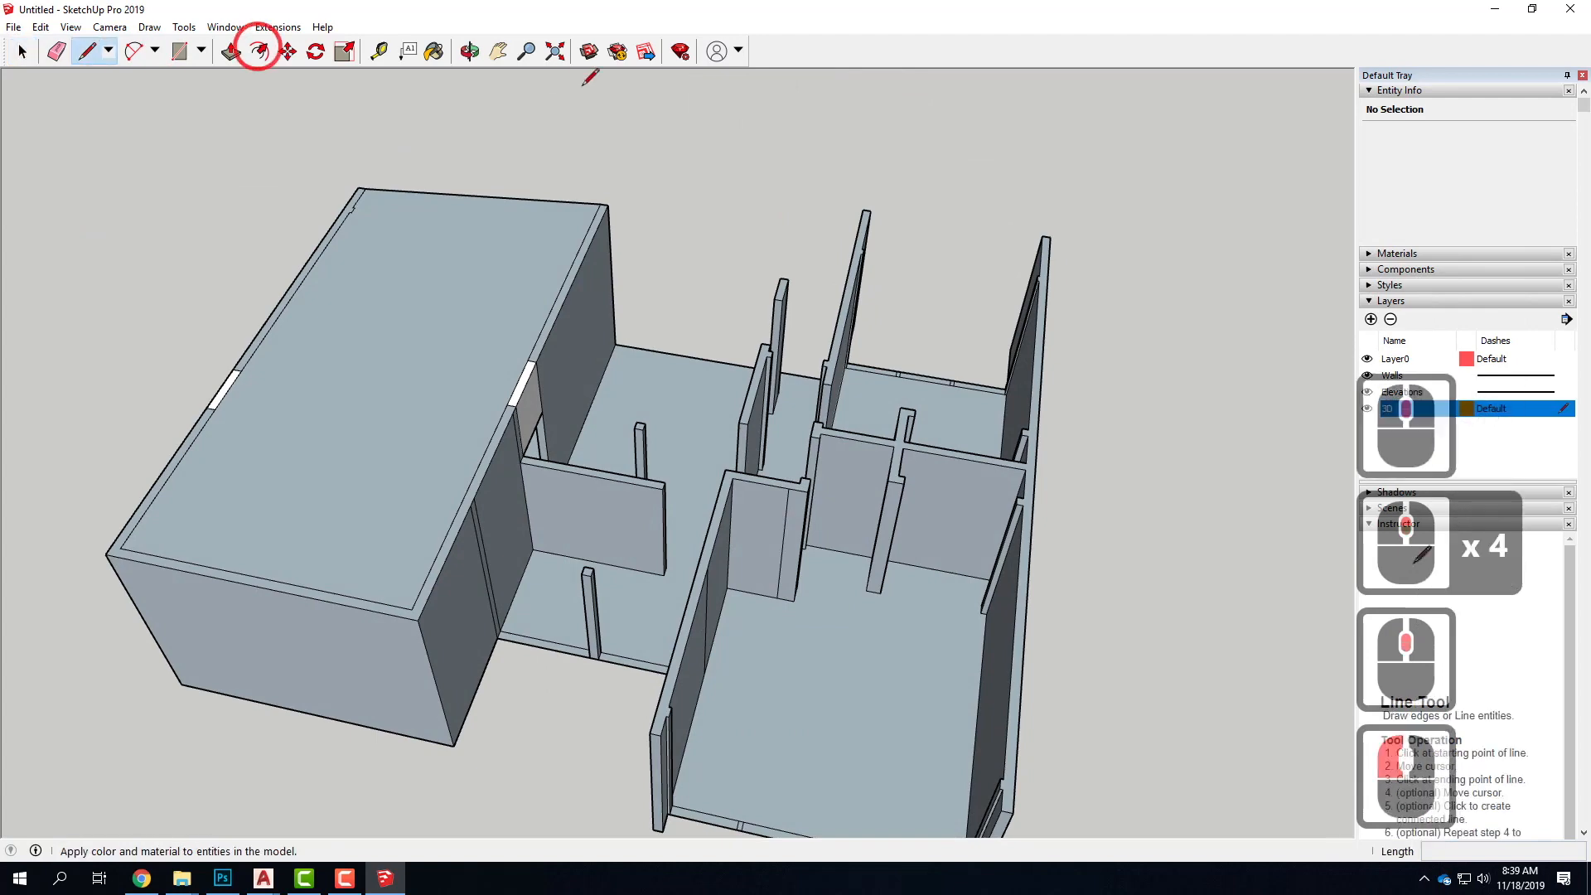
scroll(667, 489, down, 4)
scroll(633, 489, up, 5)
click(616, 433)
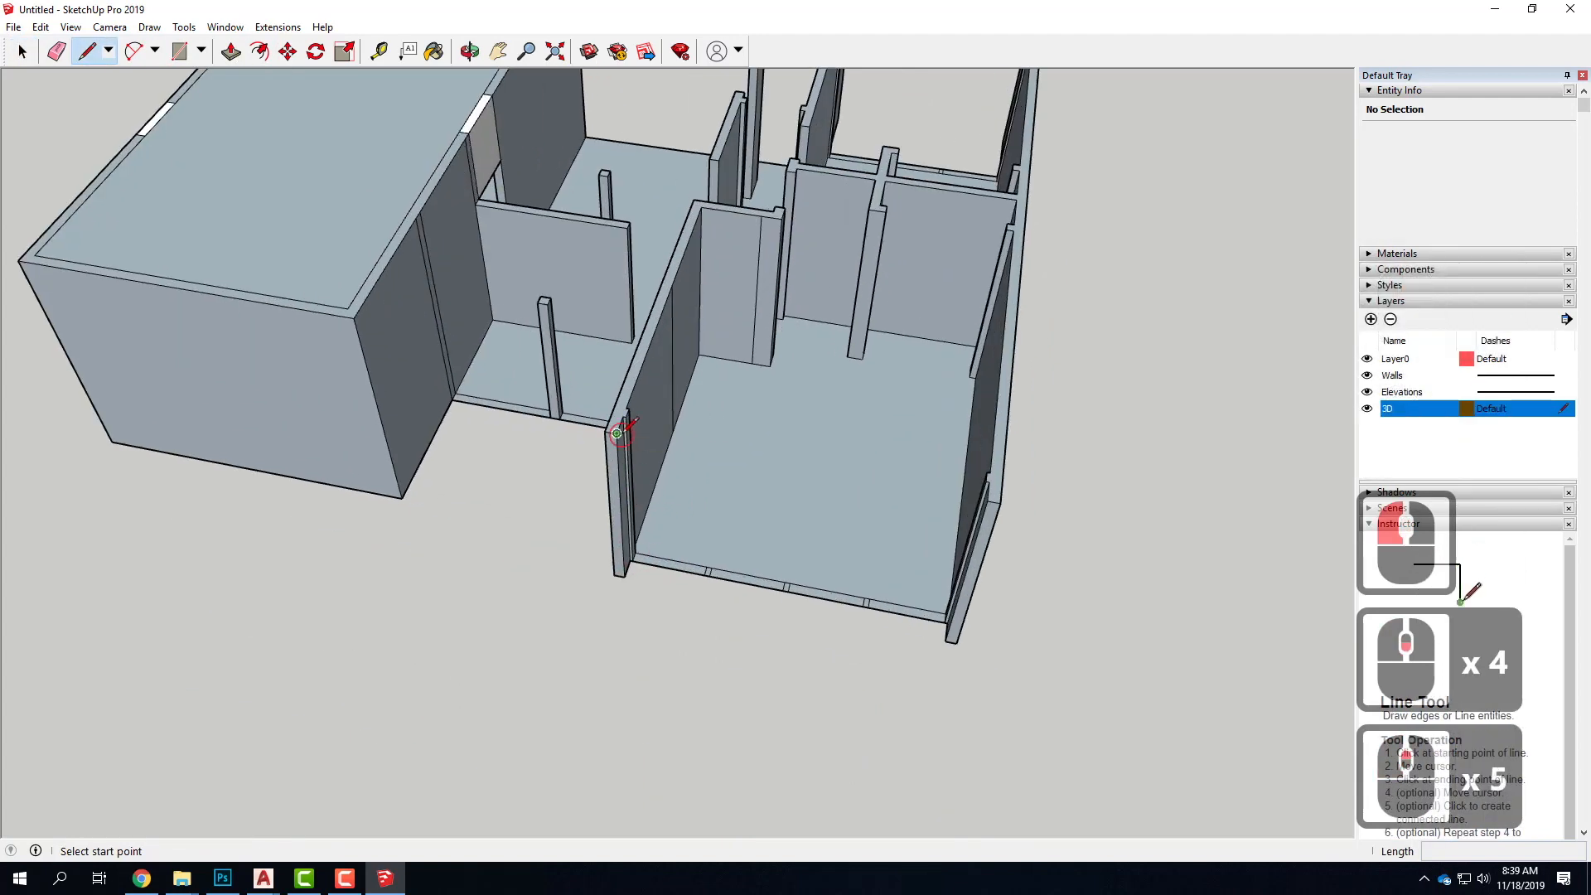
click(988, 500)
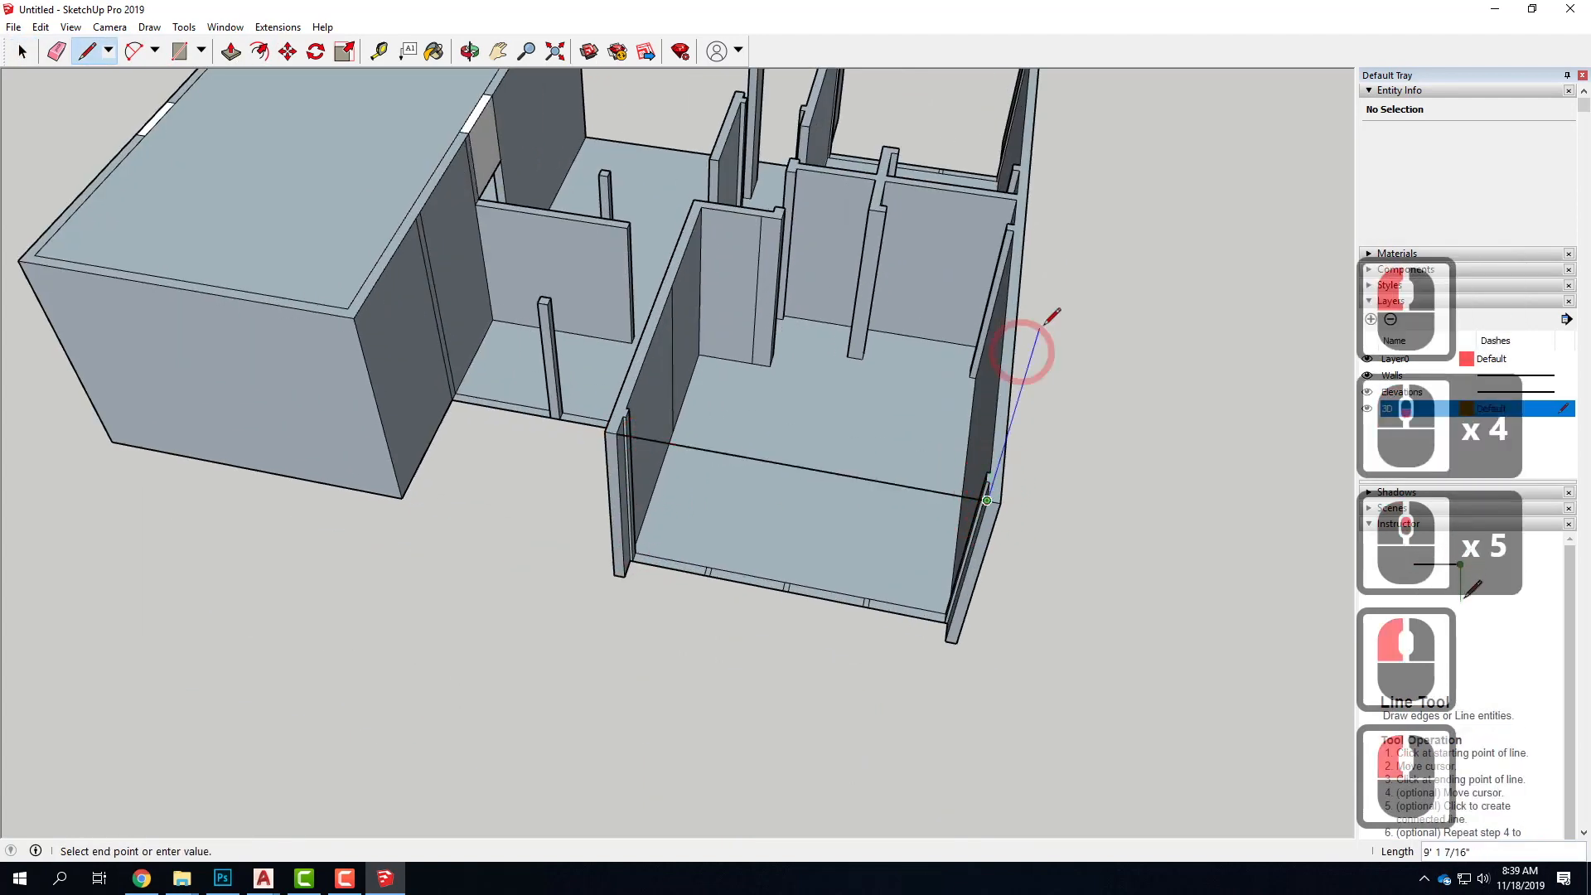
key(Escape)
Draw lines along the wall tops bridging the openings in the wing's inner corridor wall, then across the corridor's end
mouse_move(755, 330)
middle_down()
mouse_move(745, 385)
mouse_move(710, 362)
middle_up()
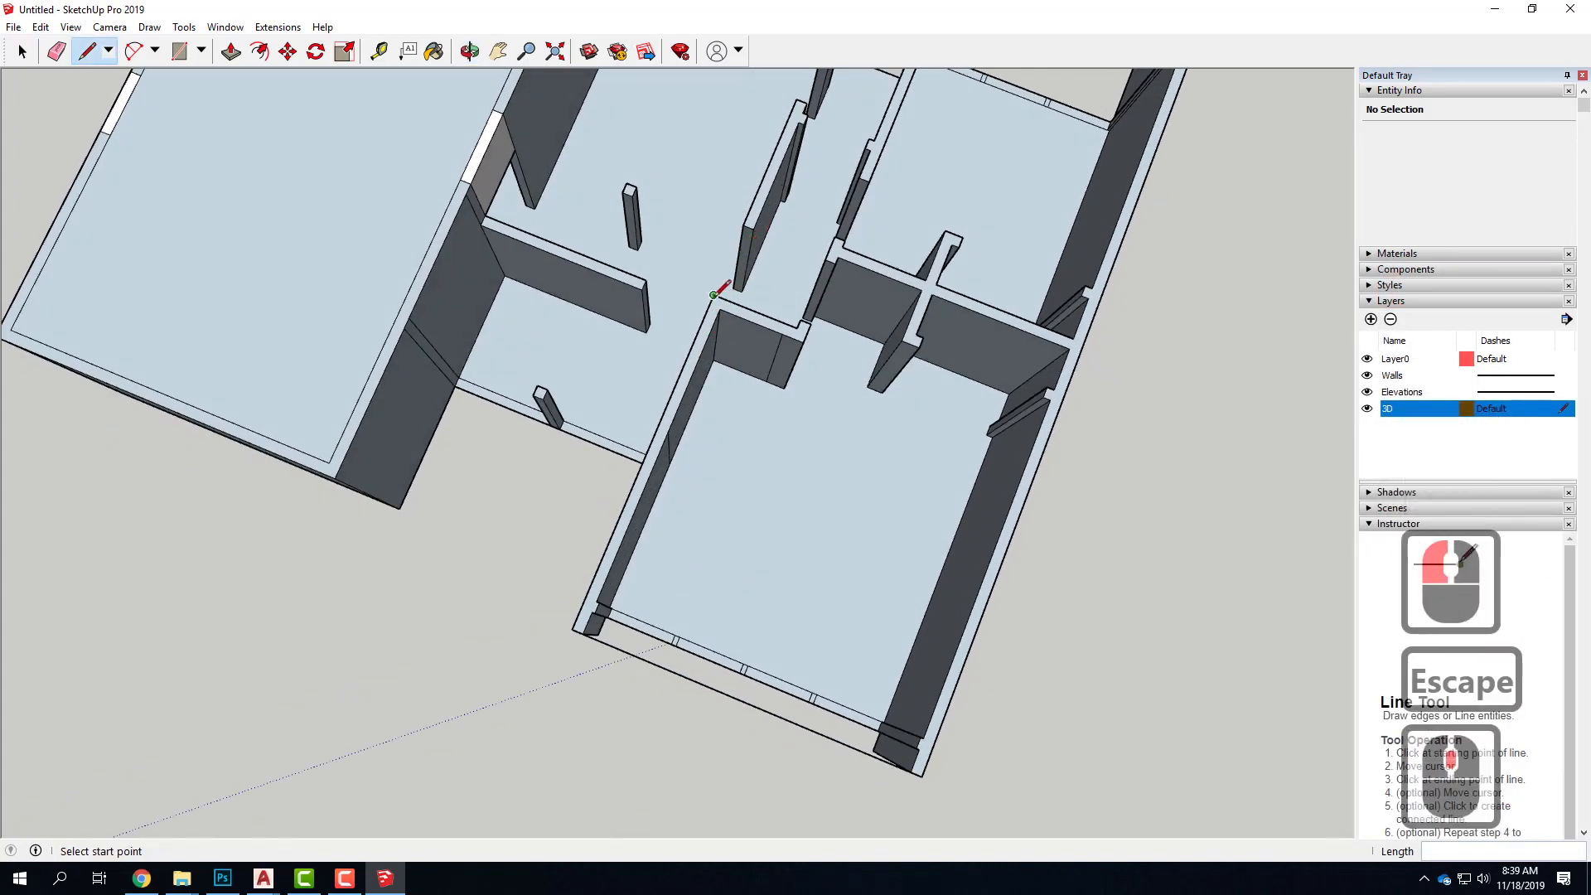
drag(713, 294, 753, 229)
click(743, 226)
middle_drag(862, 309, 745, 431)
scroll(701, 468, down, 5)
scroll(806, 183, up, 5)
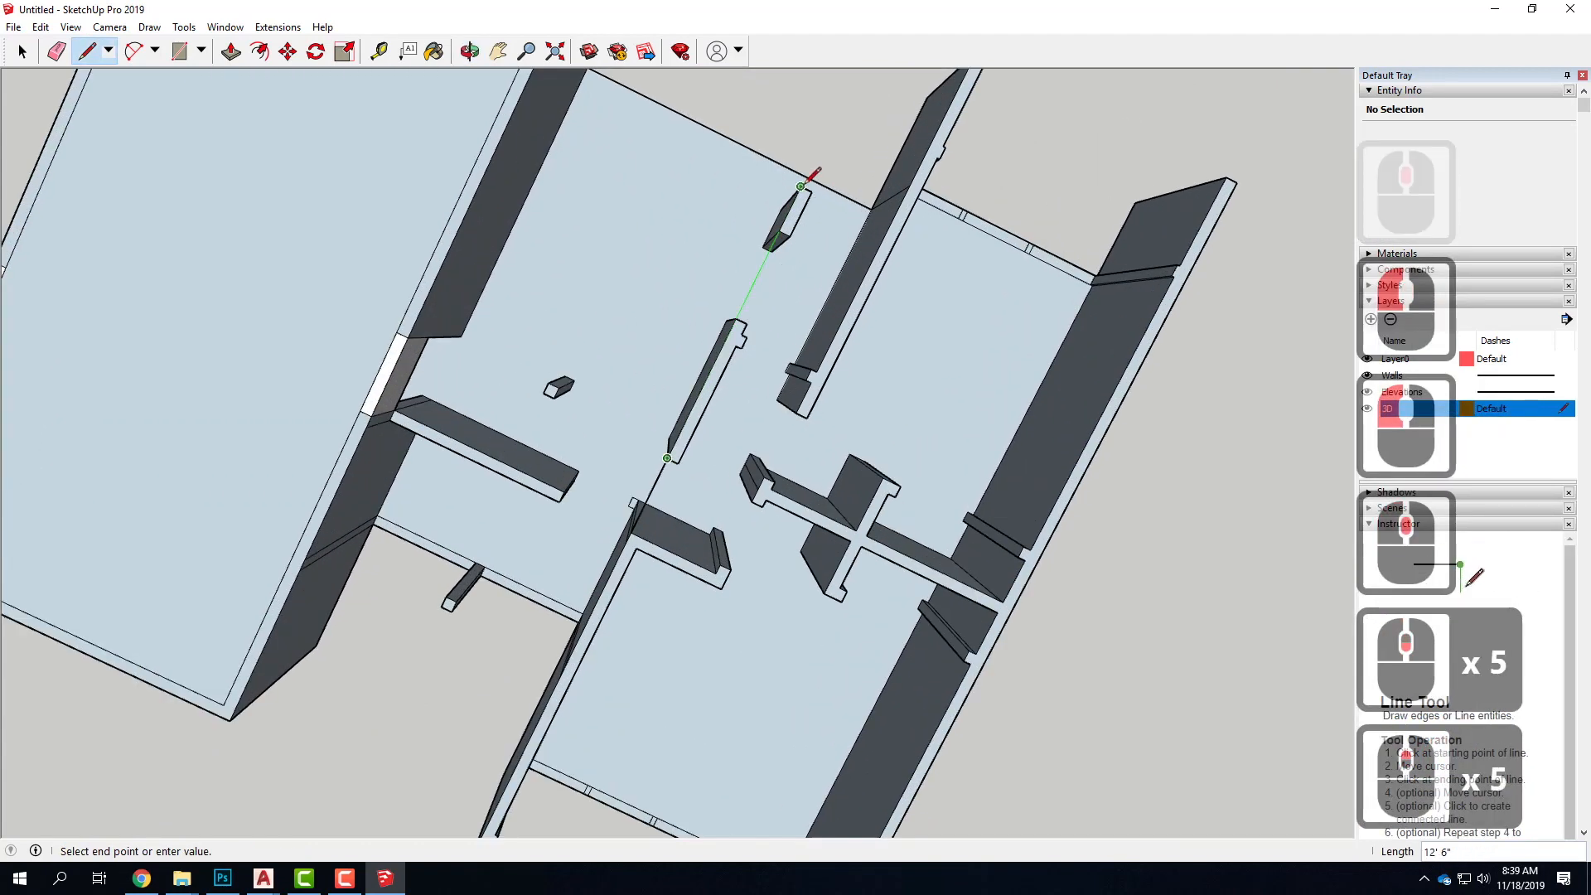
click(889, 226)
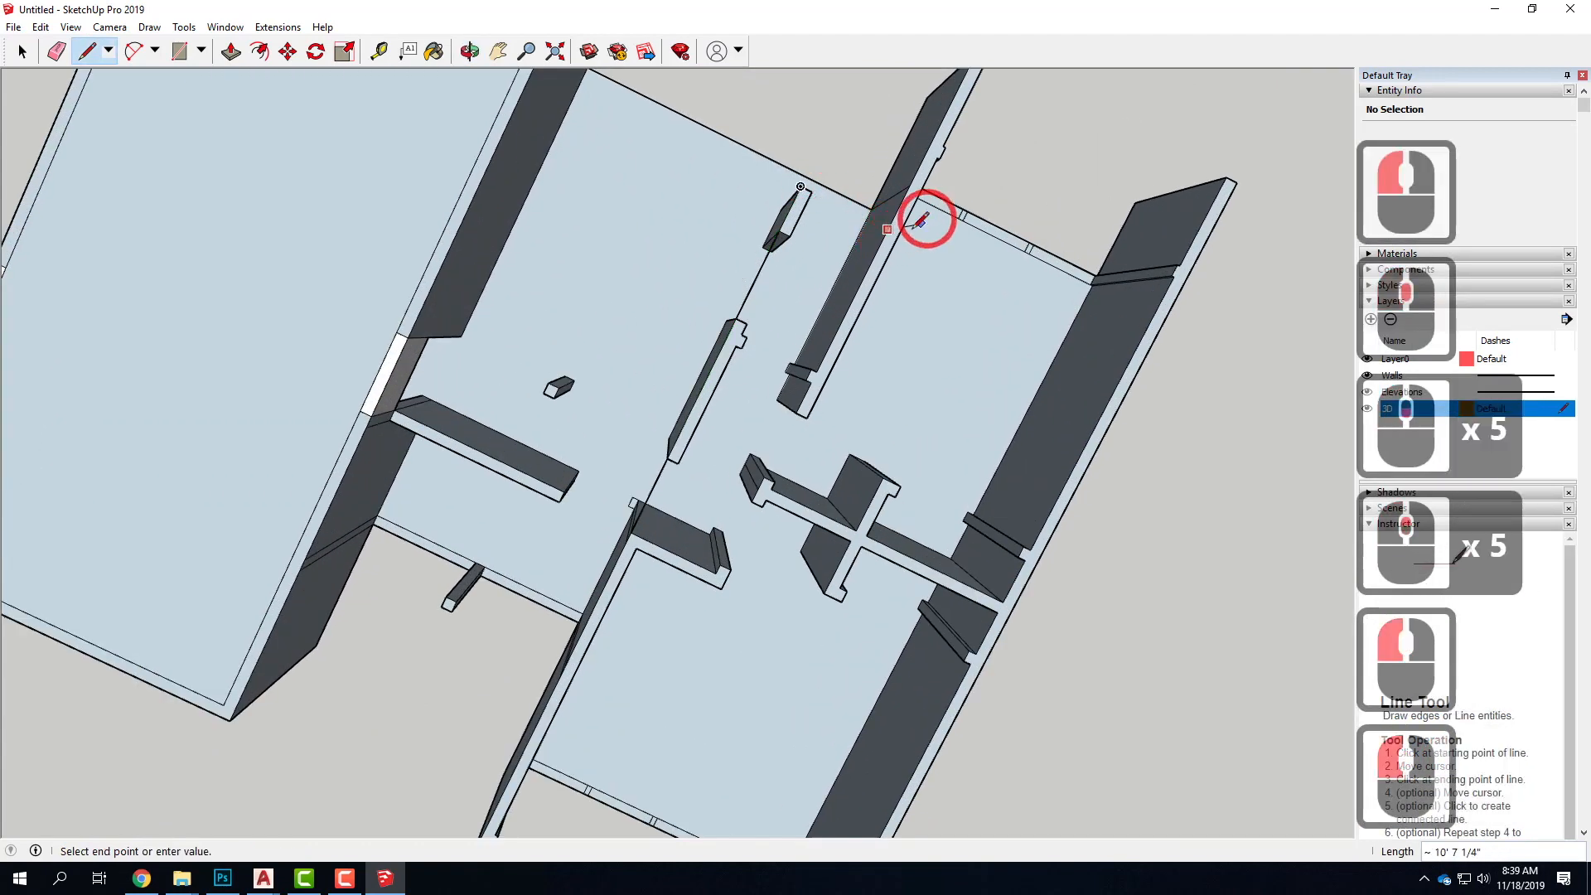
click(800, 185)
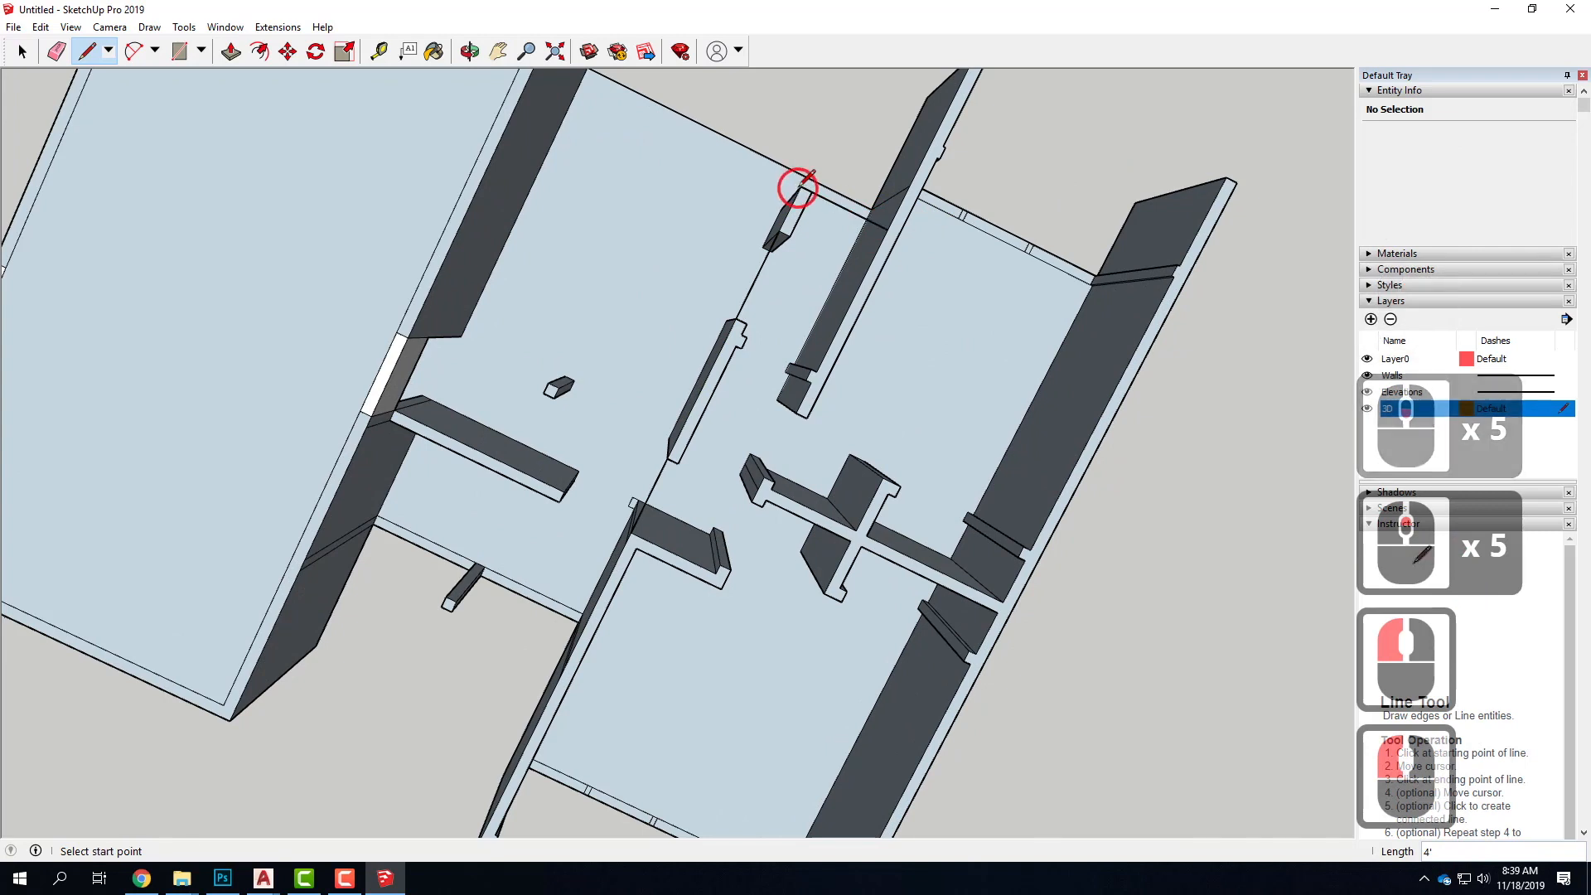
Draw a line joining the wall tops across the wing's far open end to close the roof face
scroll(880, 238, down, 2)
click(950, 103)
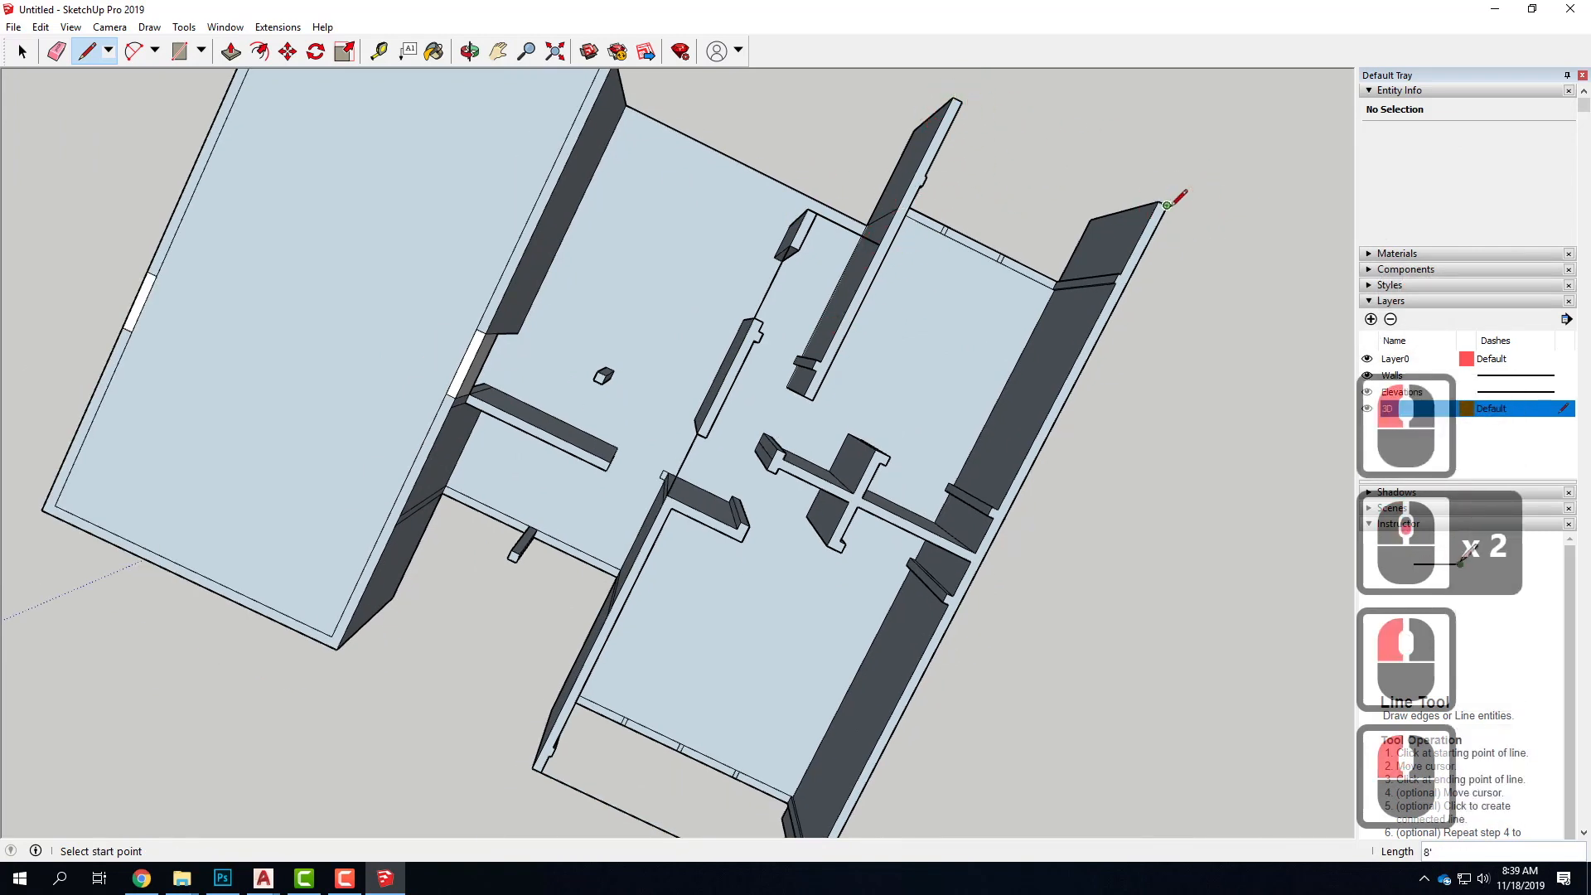
click(1165, 205)
click(953, 97)
Push the wing's new roof face downward 1' to form the roof slab
middle_drag(1083, 196, 328, 188)
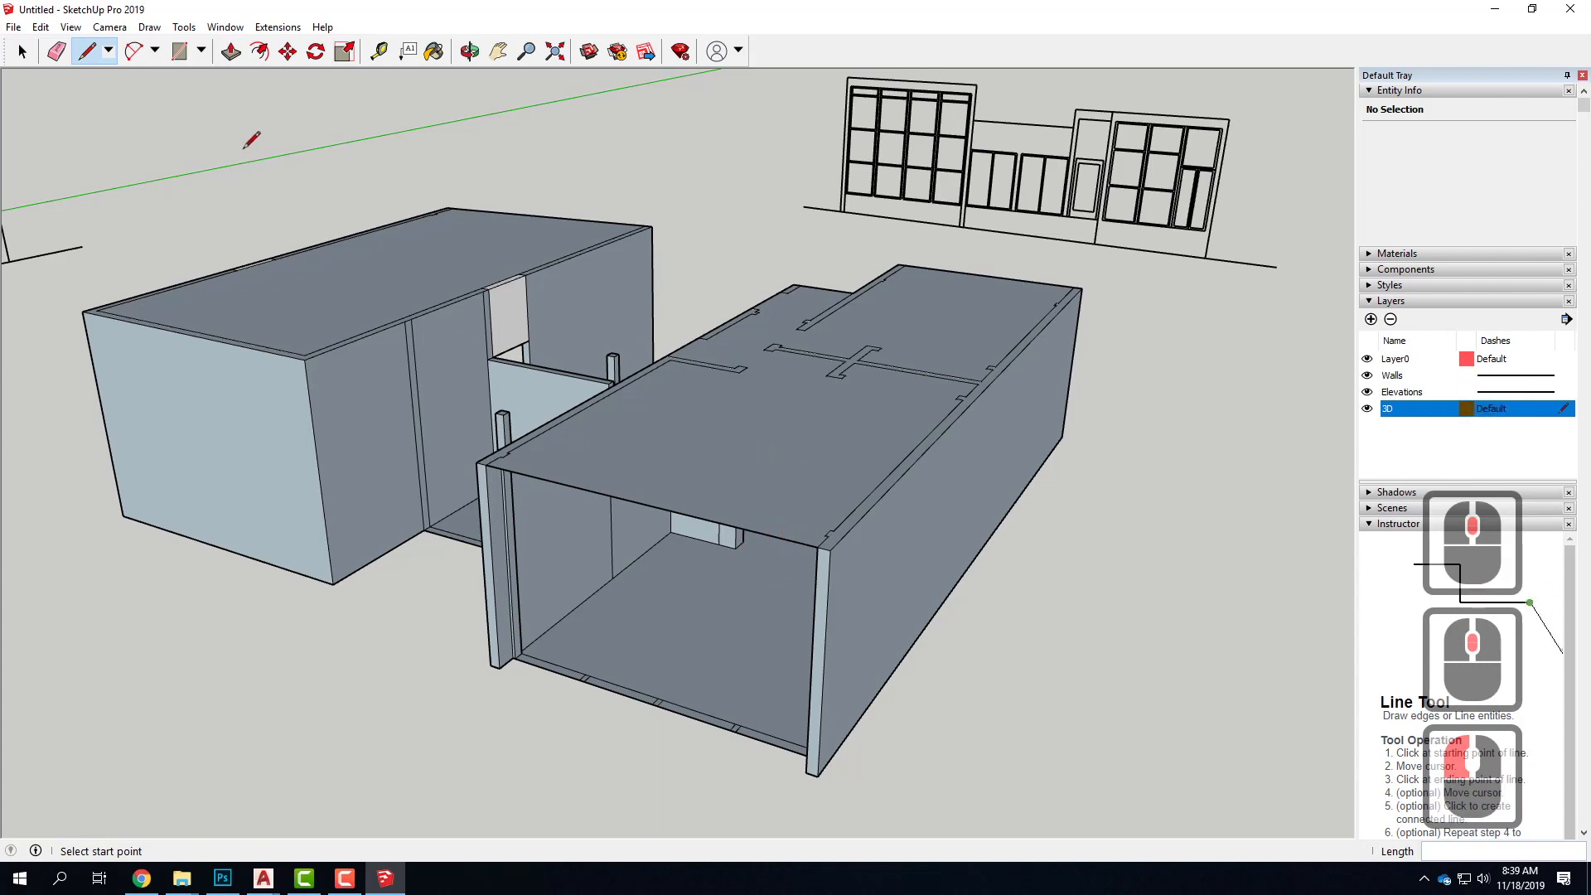
click(230, 53)
drag(760, 469, 760, 510)
text(1)
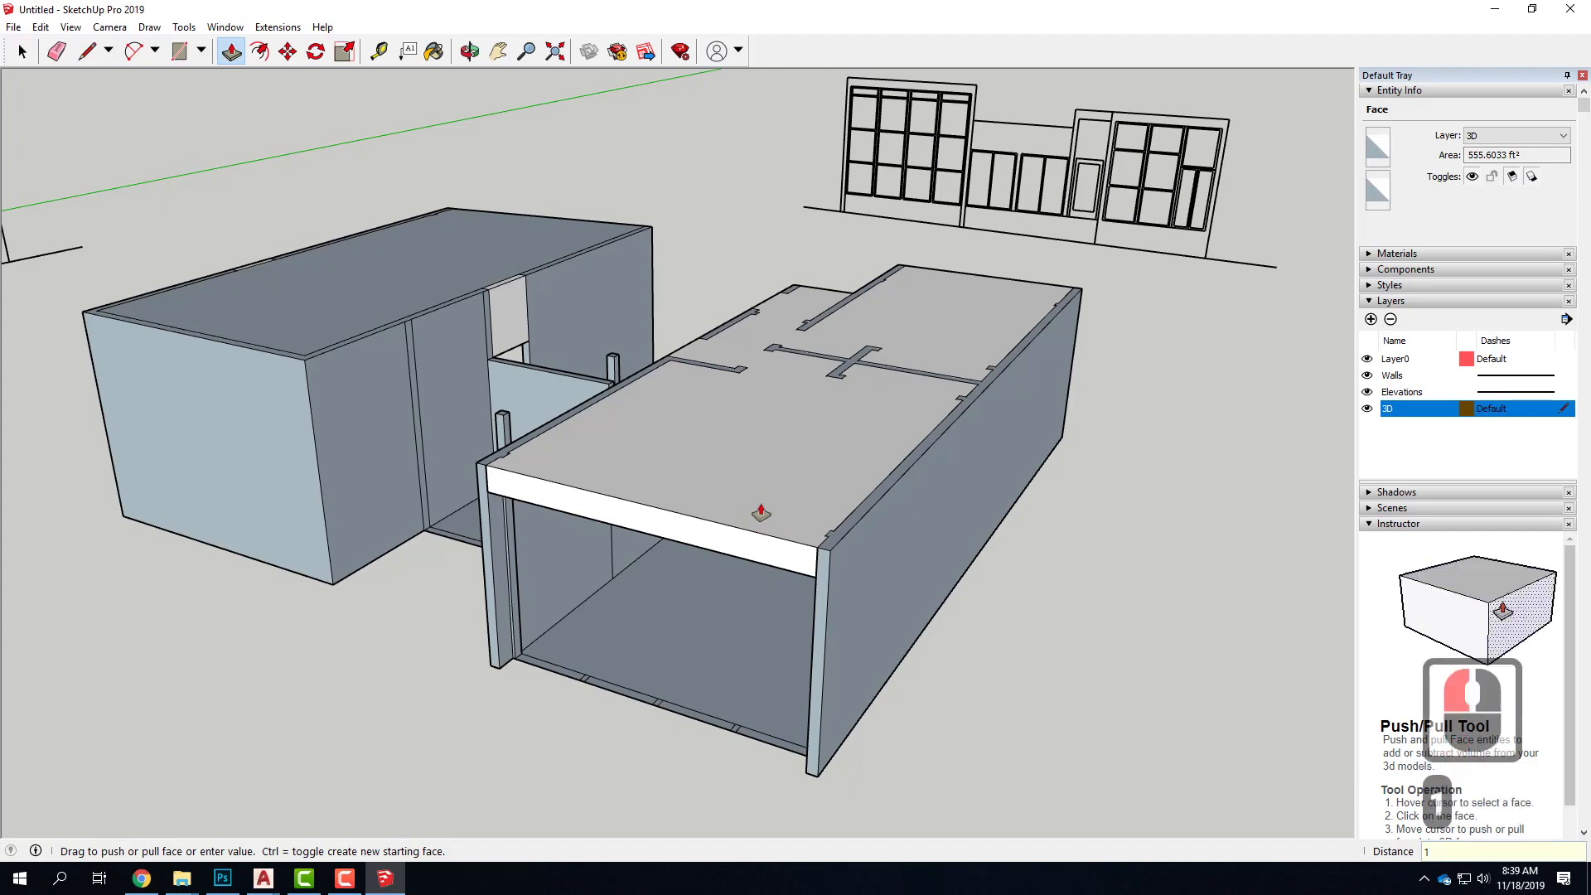
text(')
key(Return)
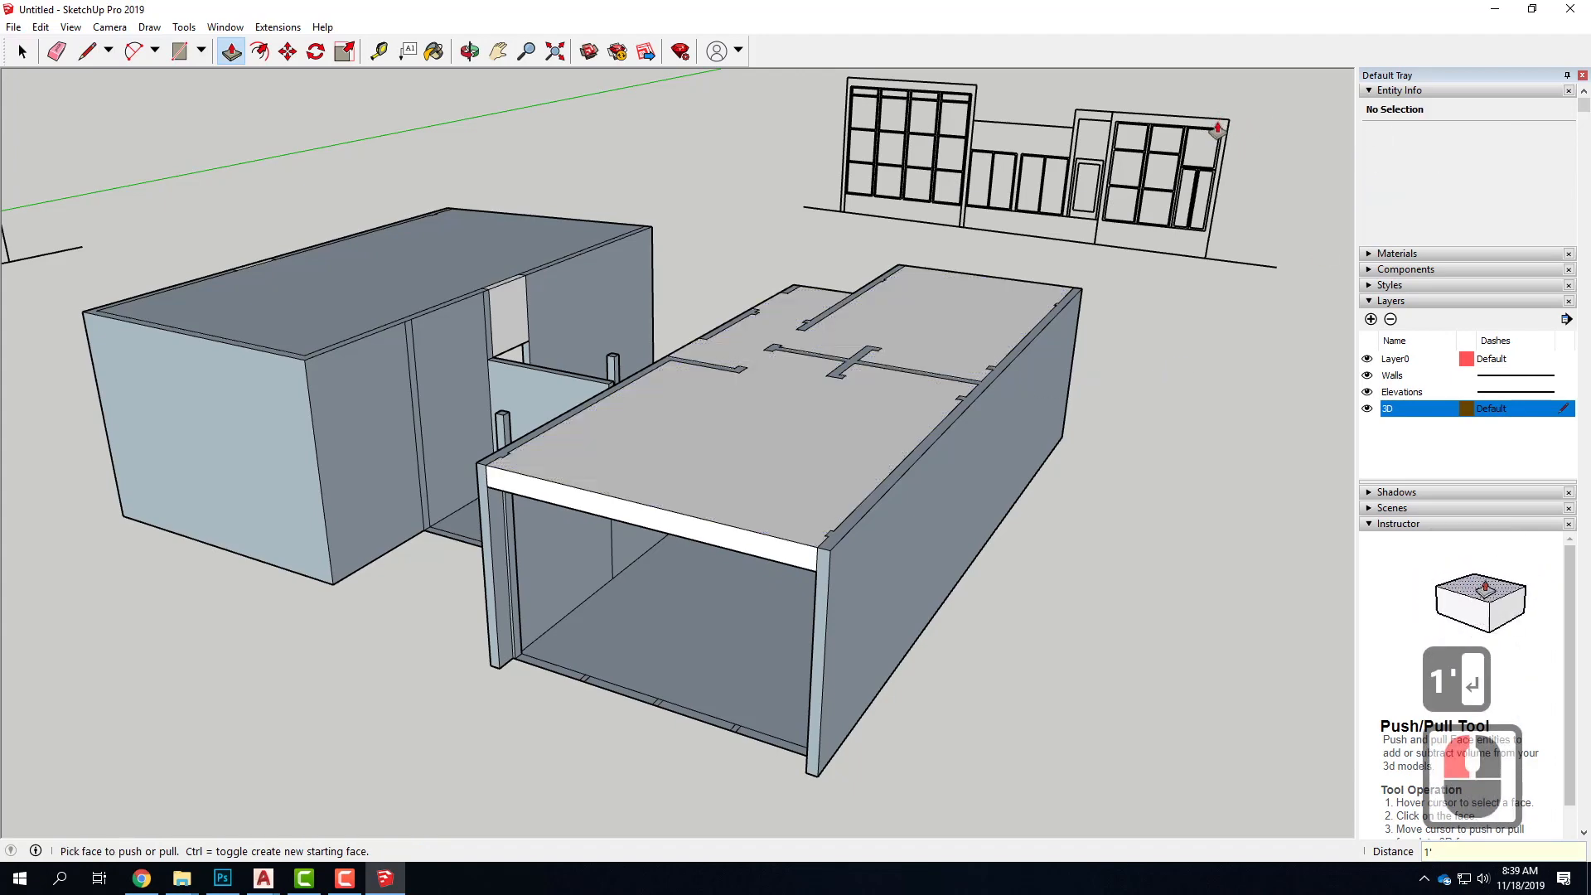
Delete the long inner wall edge beside the outer wall and the small jamb edges at its end on the lower wing's roof
mouse_move(1182, 178)
middle_down()
mouse_move(1047, 383)
mouse_move(1182, 408)
mouse_move(586, 312)
mouse_move(550, 202)
mouse_move(550, 313)
mouse_move(718, 334)
middle_up()
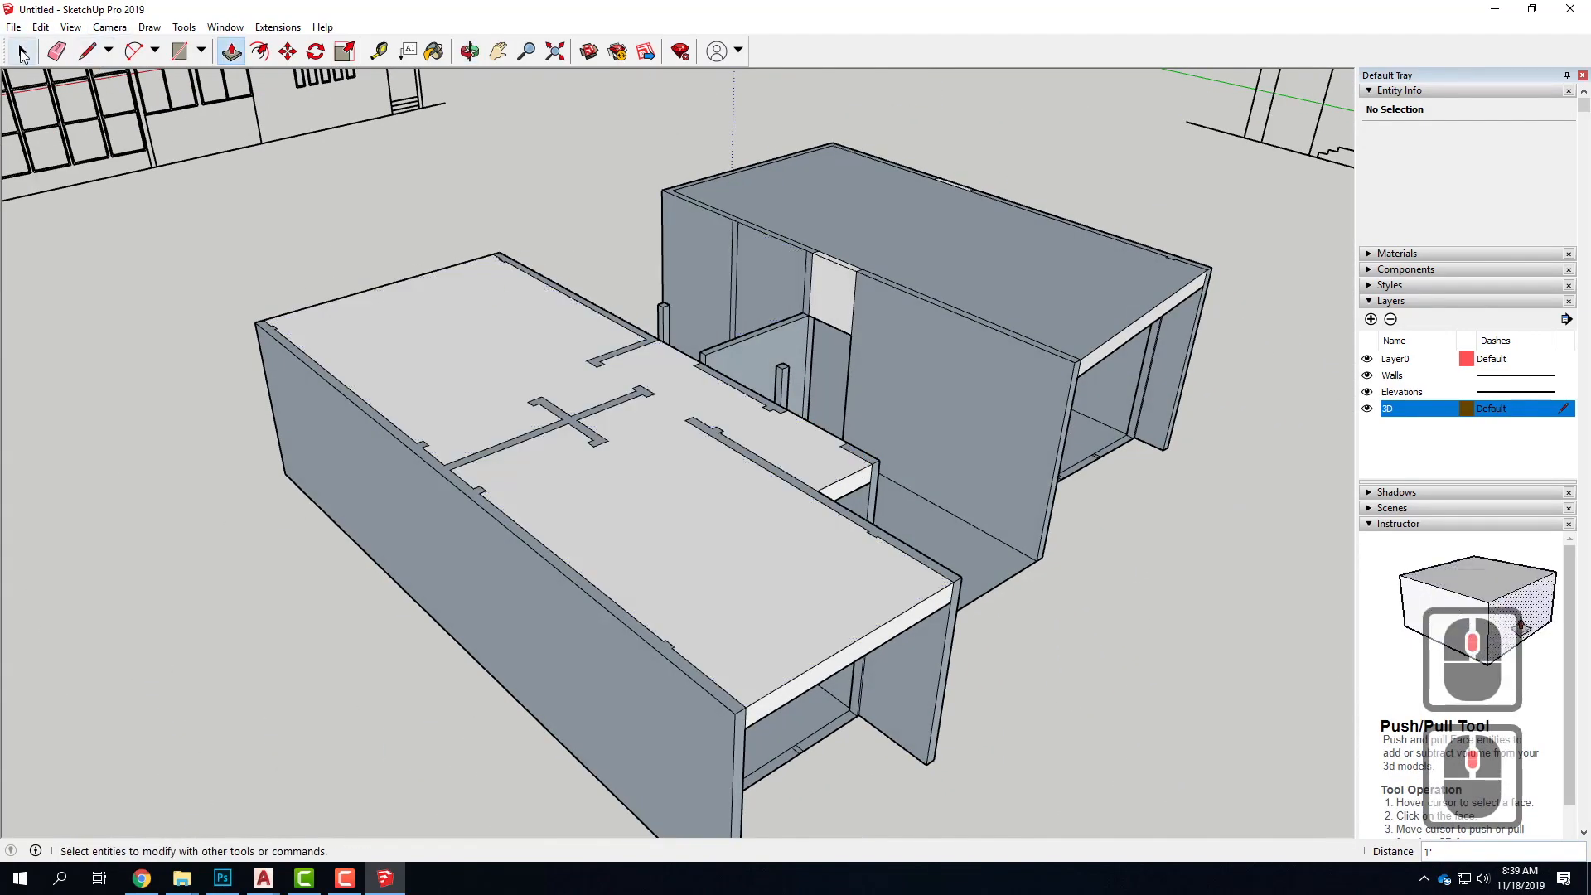
click(20, 54)
scroll(514, 518, up, 3)
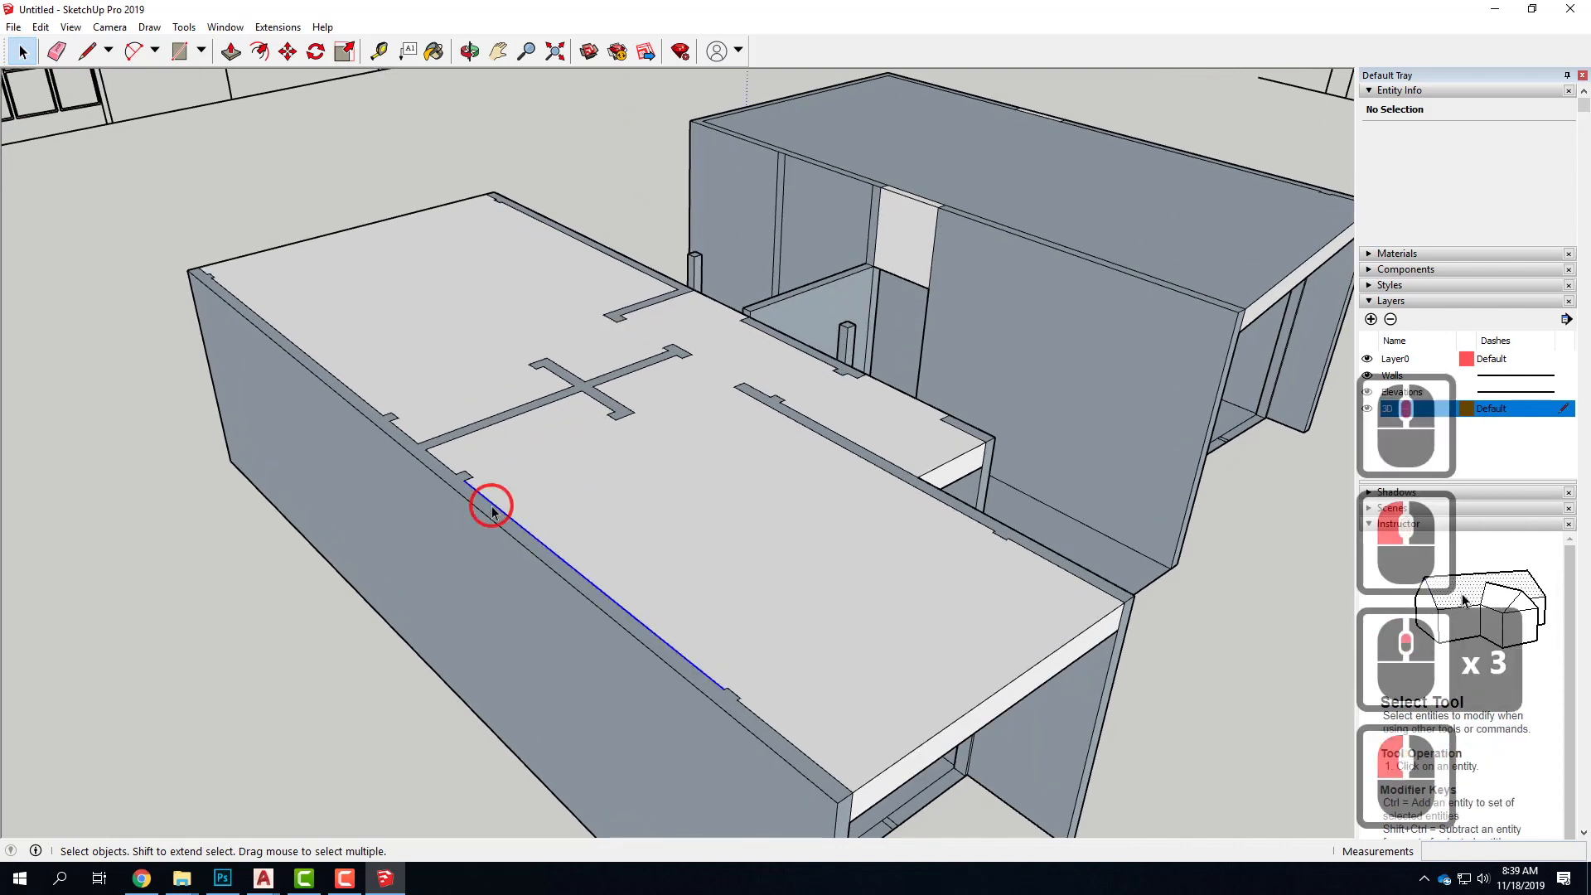
click(491, 511)
key(Delete)
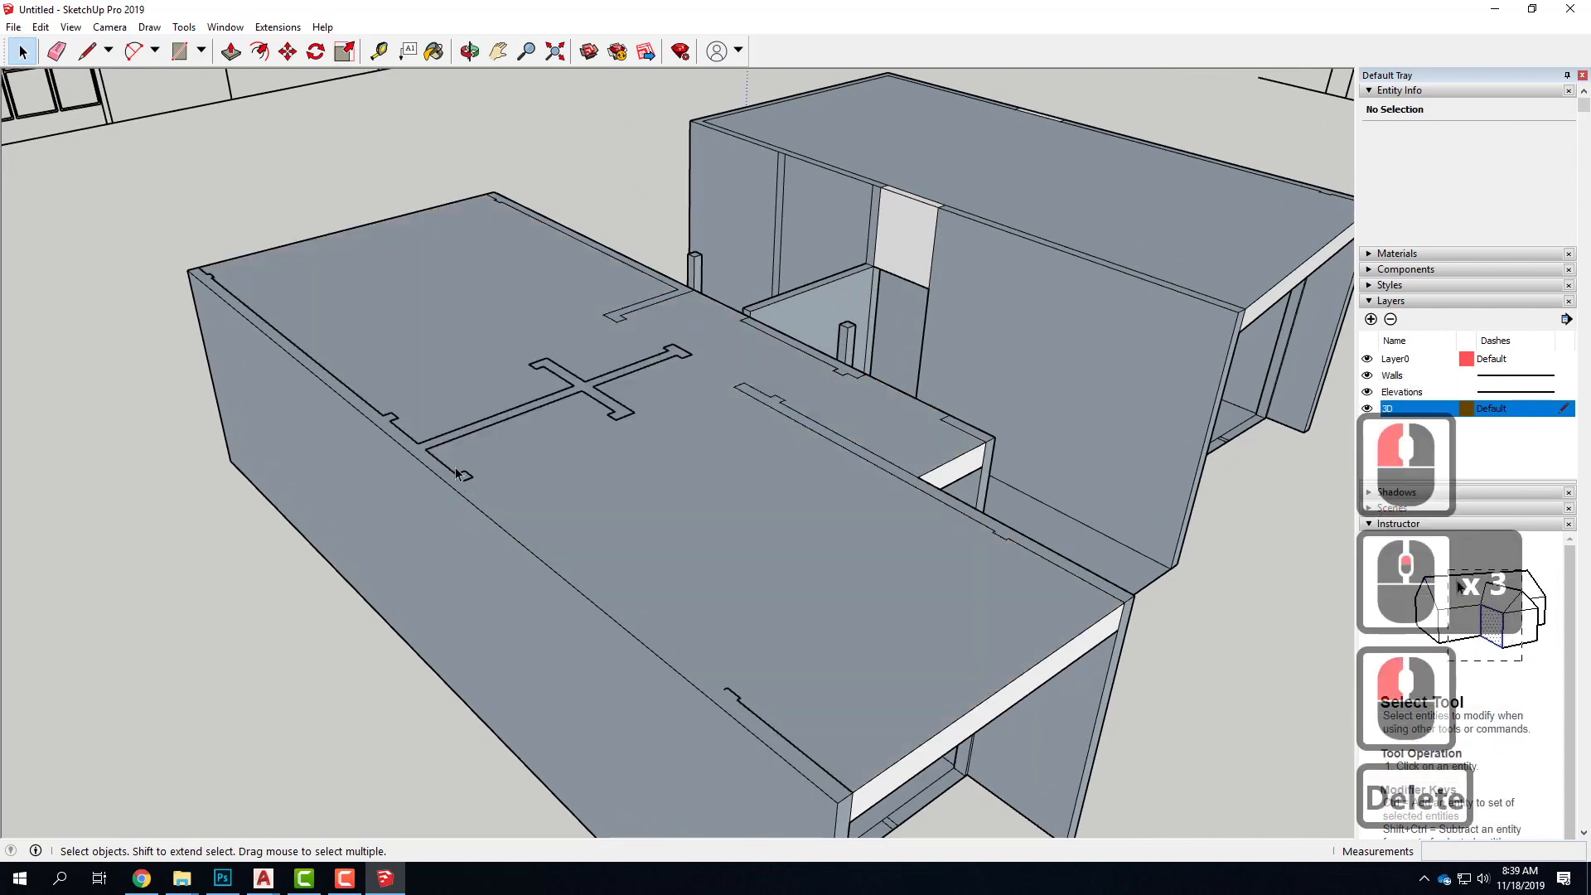
click(463, 478)
key(Delete)
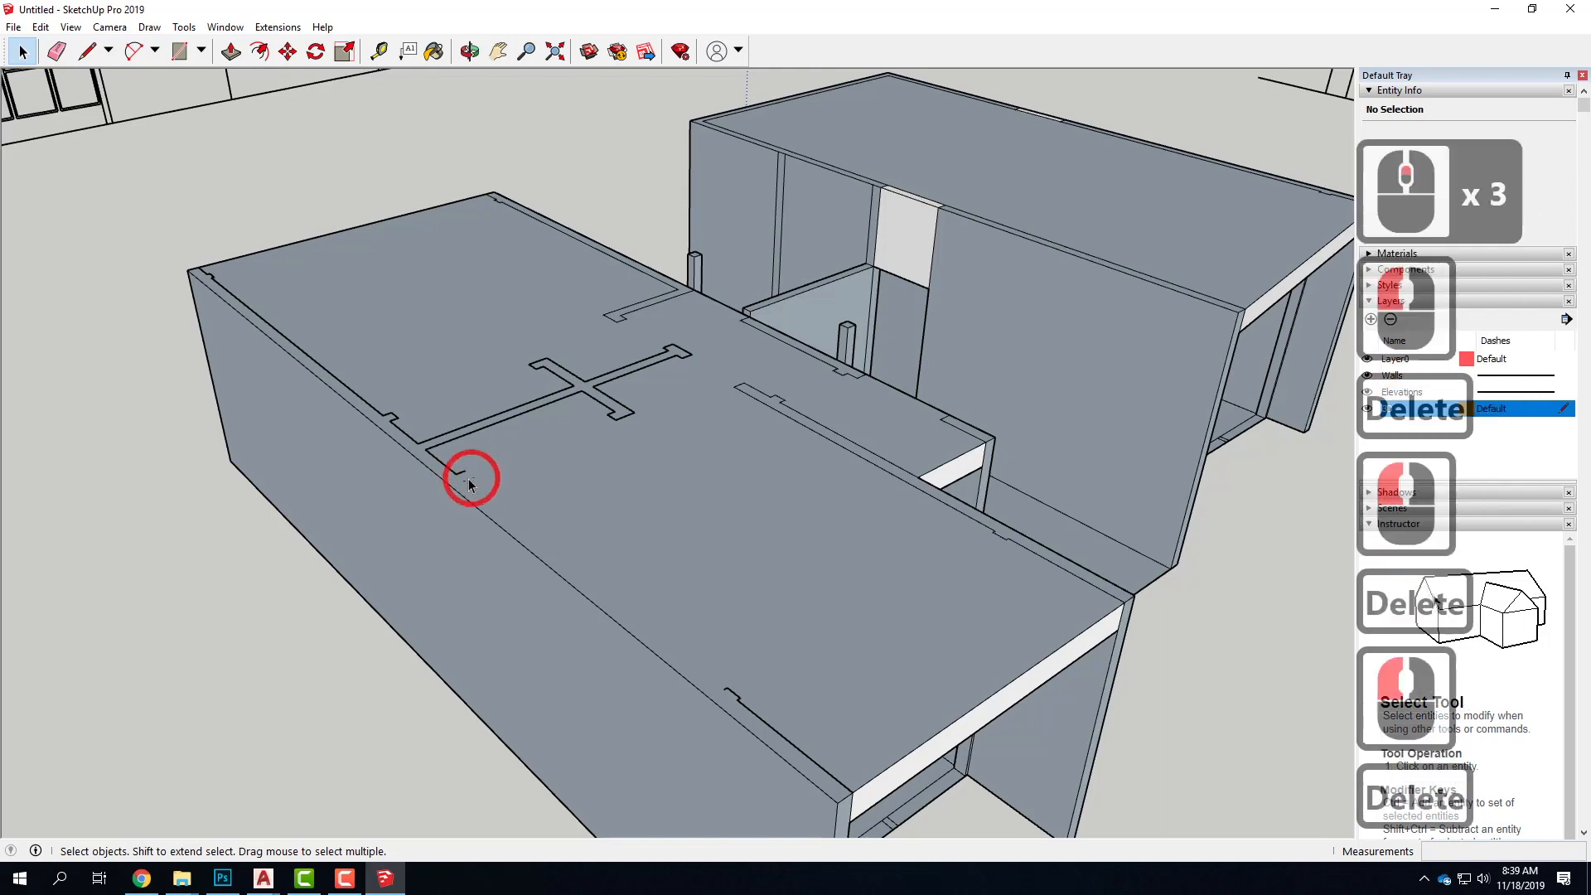
click(462, 475)
click(463, 472)
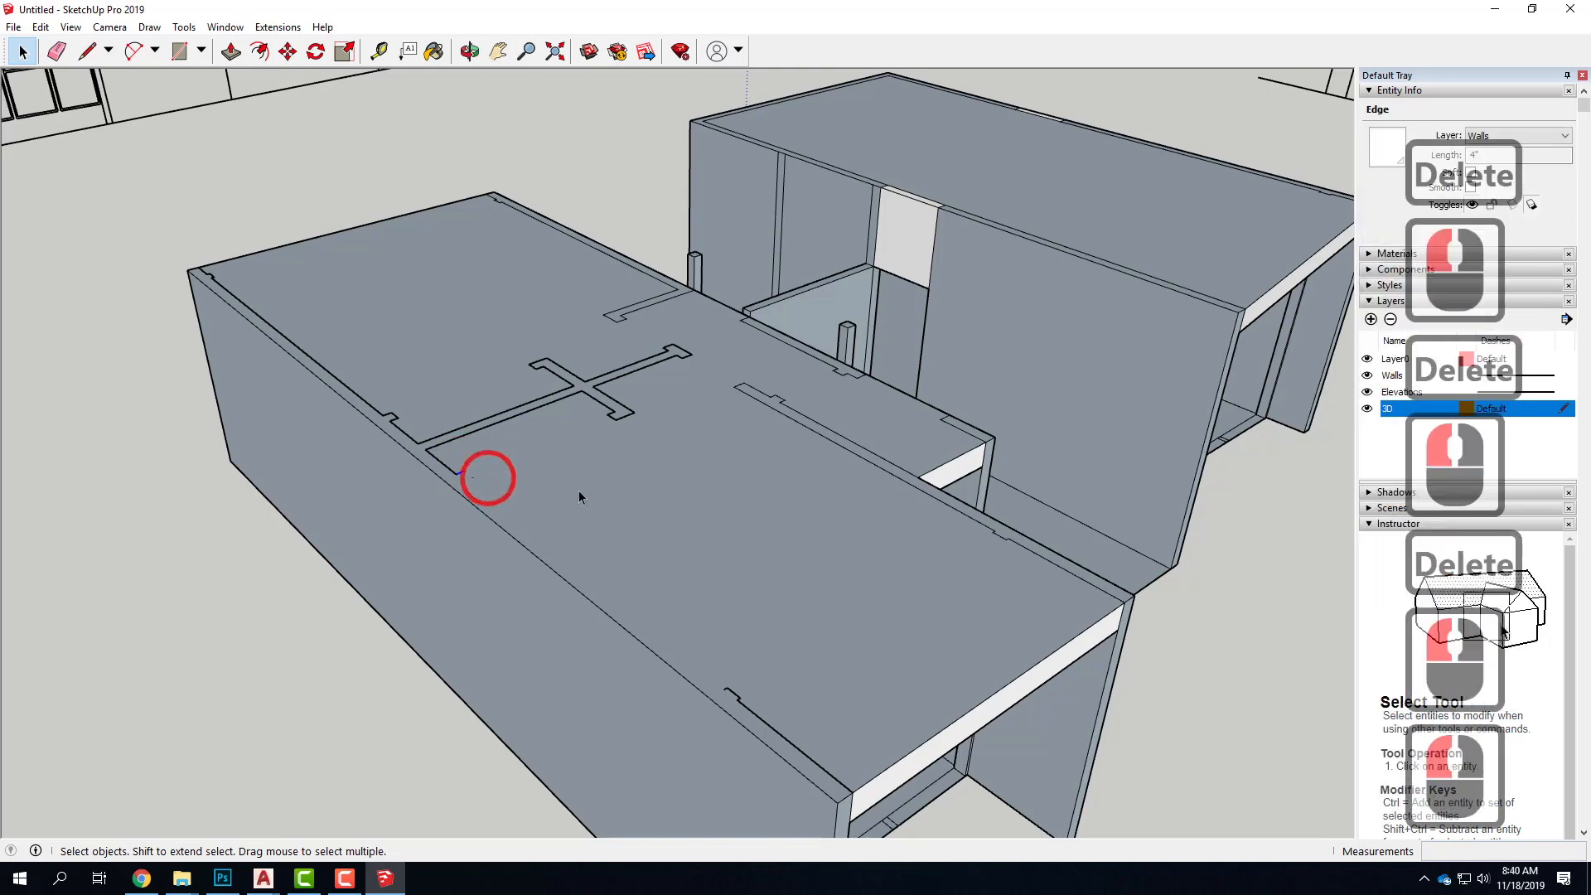
key(Delete)
Delete the outline edges forming one short arm of the cross-shaped partition on the lower wing's roof
scroll(642, 430, down, 2)
middle_drag(644, 435, 558, 460)
scroll(613, 427, up, 4)
mouse_move(510, 348)
middle_down()
mouse_move(635, 440)
mouse_move(568, 248)
mouse_move(562, 108)
mouse_move(309, 462)
mouse_move(513, 339)
middle_up()
click(546, 346)
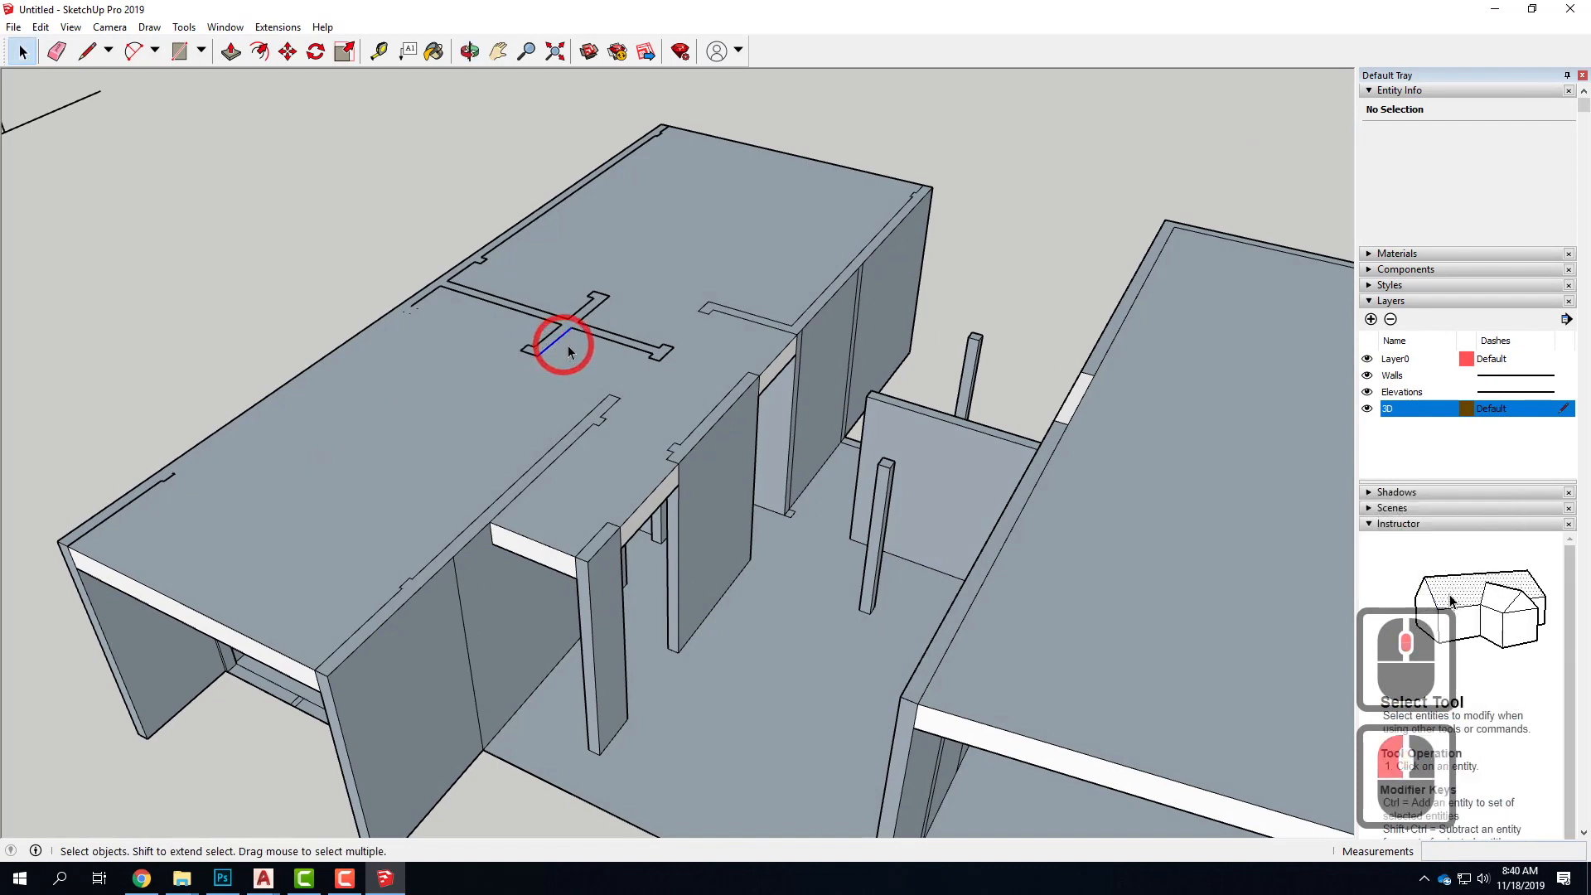
key(Delete)
click(536, 343)
key(Delete)
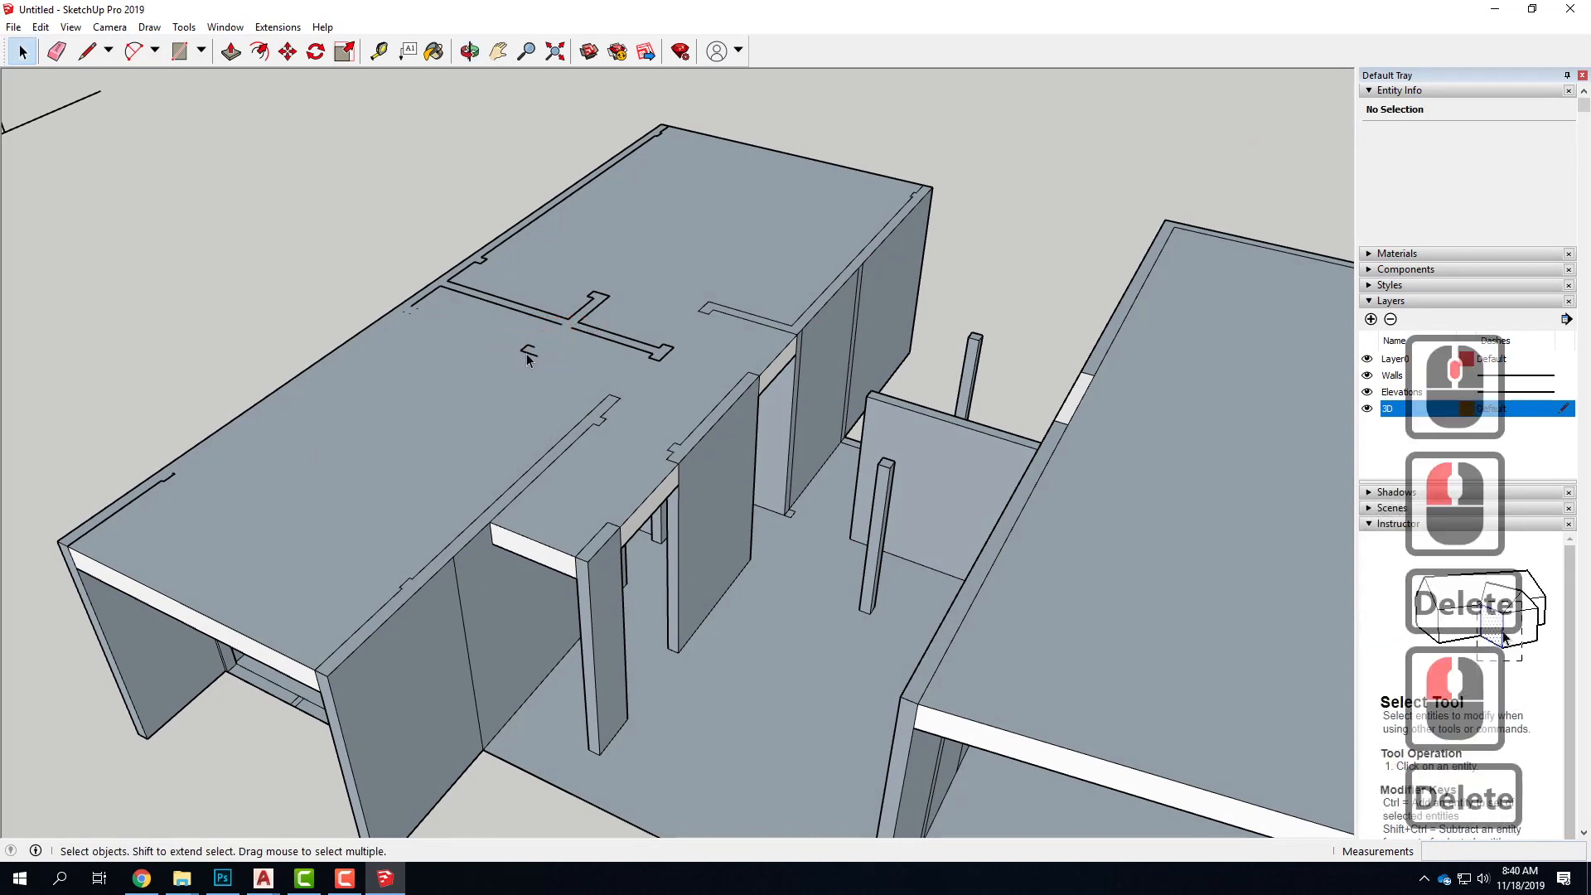
click(526, 352)
key(Delete)
click(531, 349)
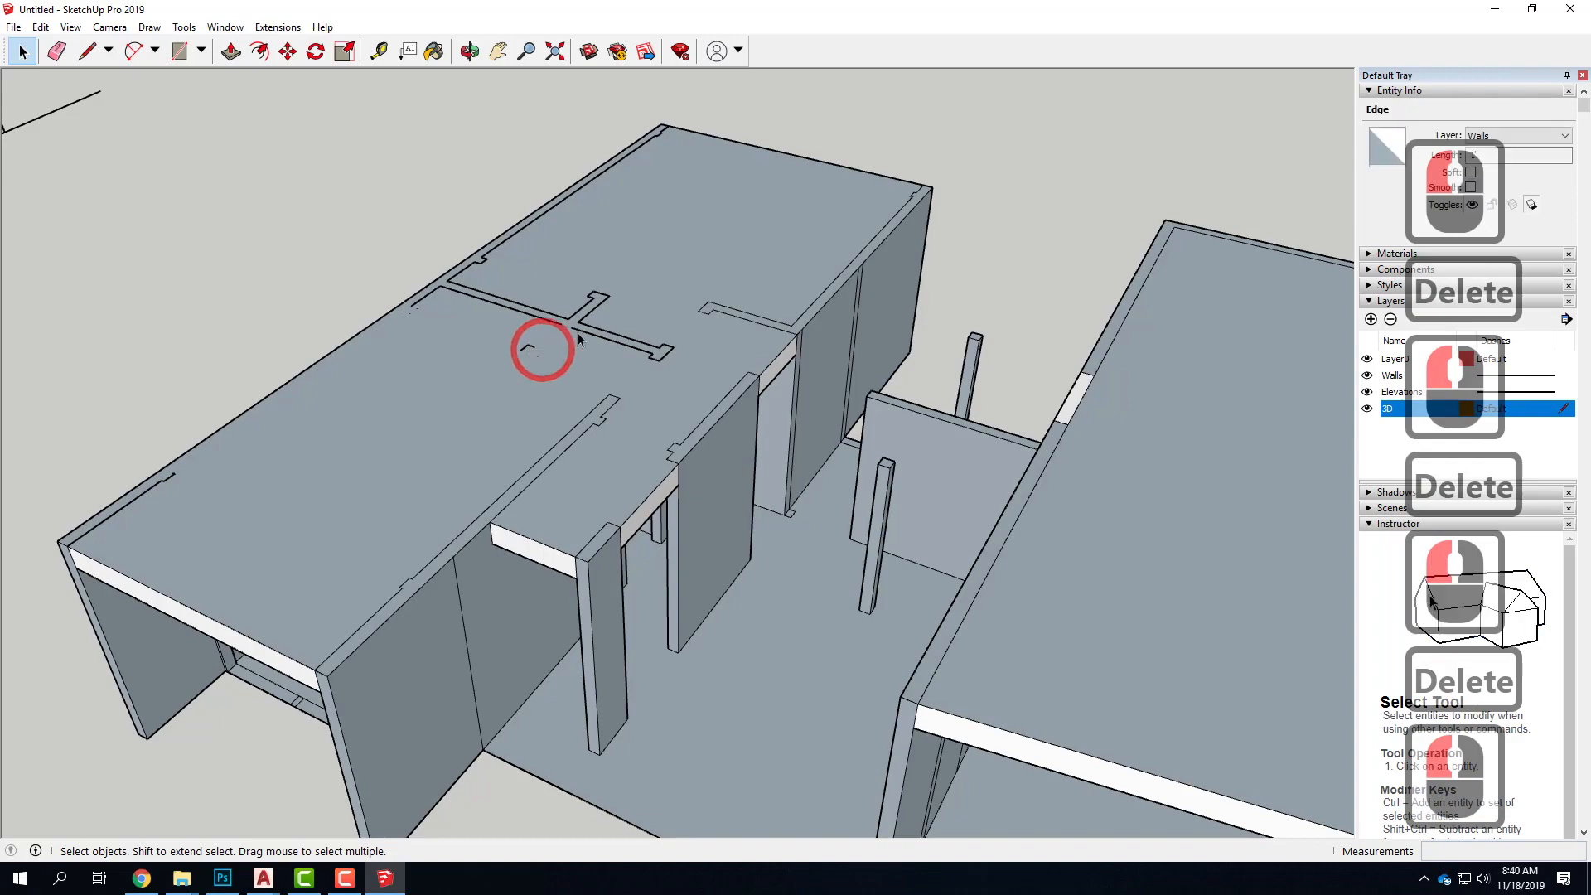
Draw 5' 6" lines from both top corners of the rear post to the wing walls on either side
scroll(677, 364, down, 9)
middle_drag(678, 365, 1102, 398)
scroll(533, 454, up, 5)
middle_drag(630, 324, 514, 320)
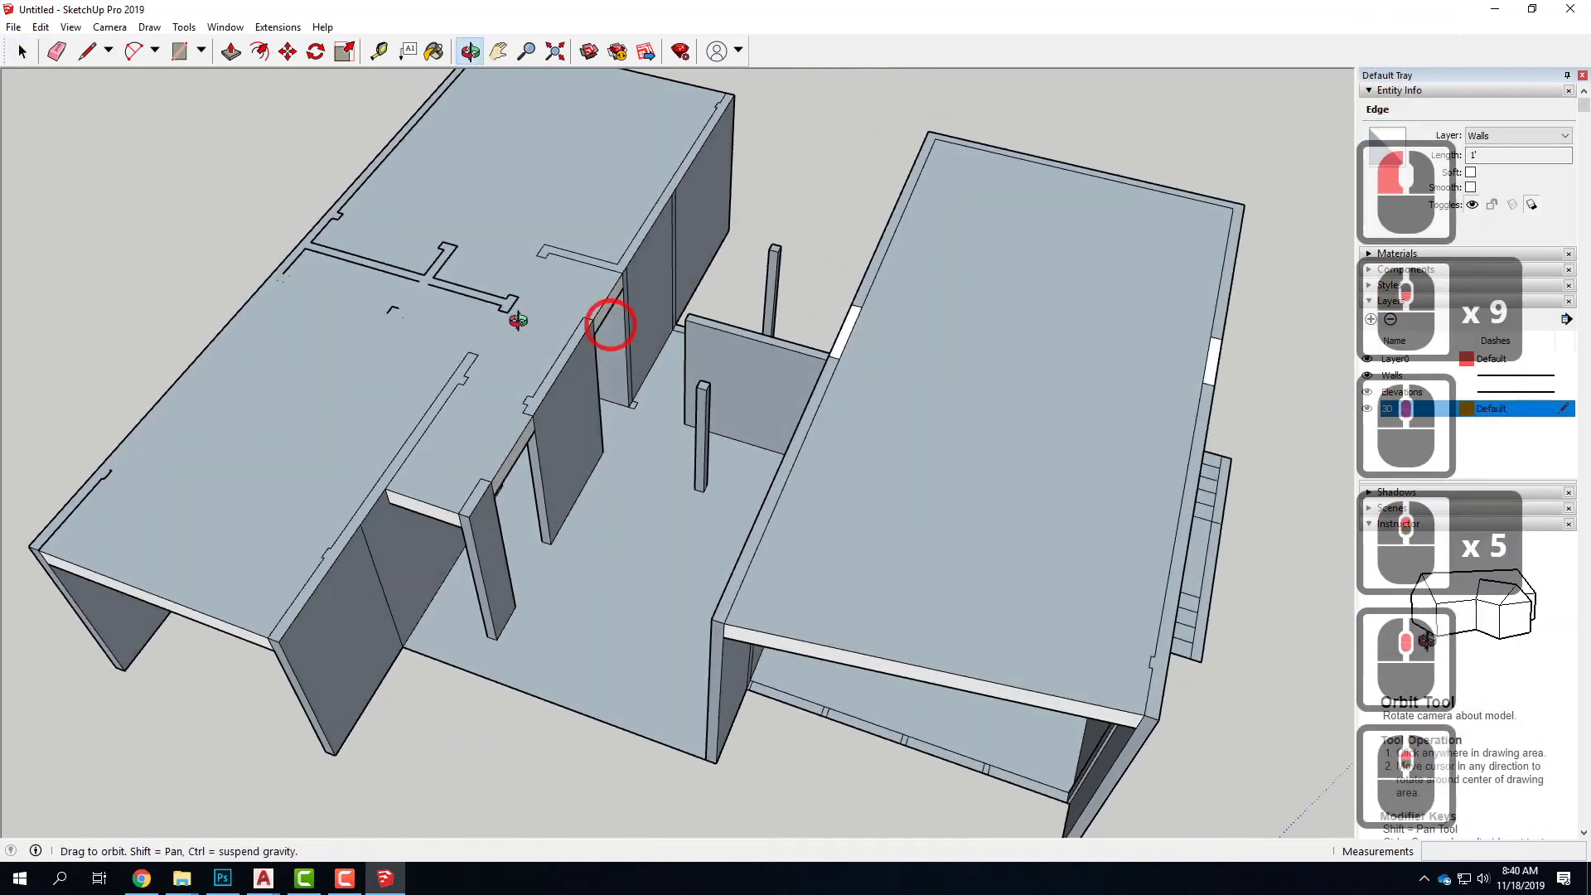
middle_drag(828, 340, 662, 333)
scroll(623, 321, up, 5)
middle_drag(497, 375, 806, 188)
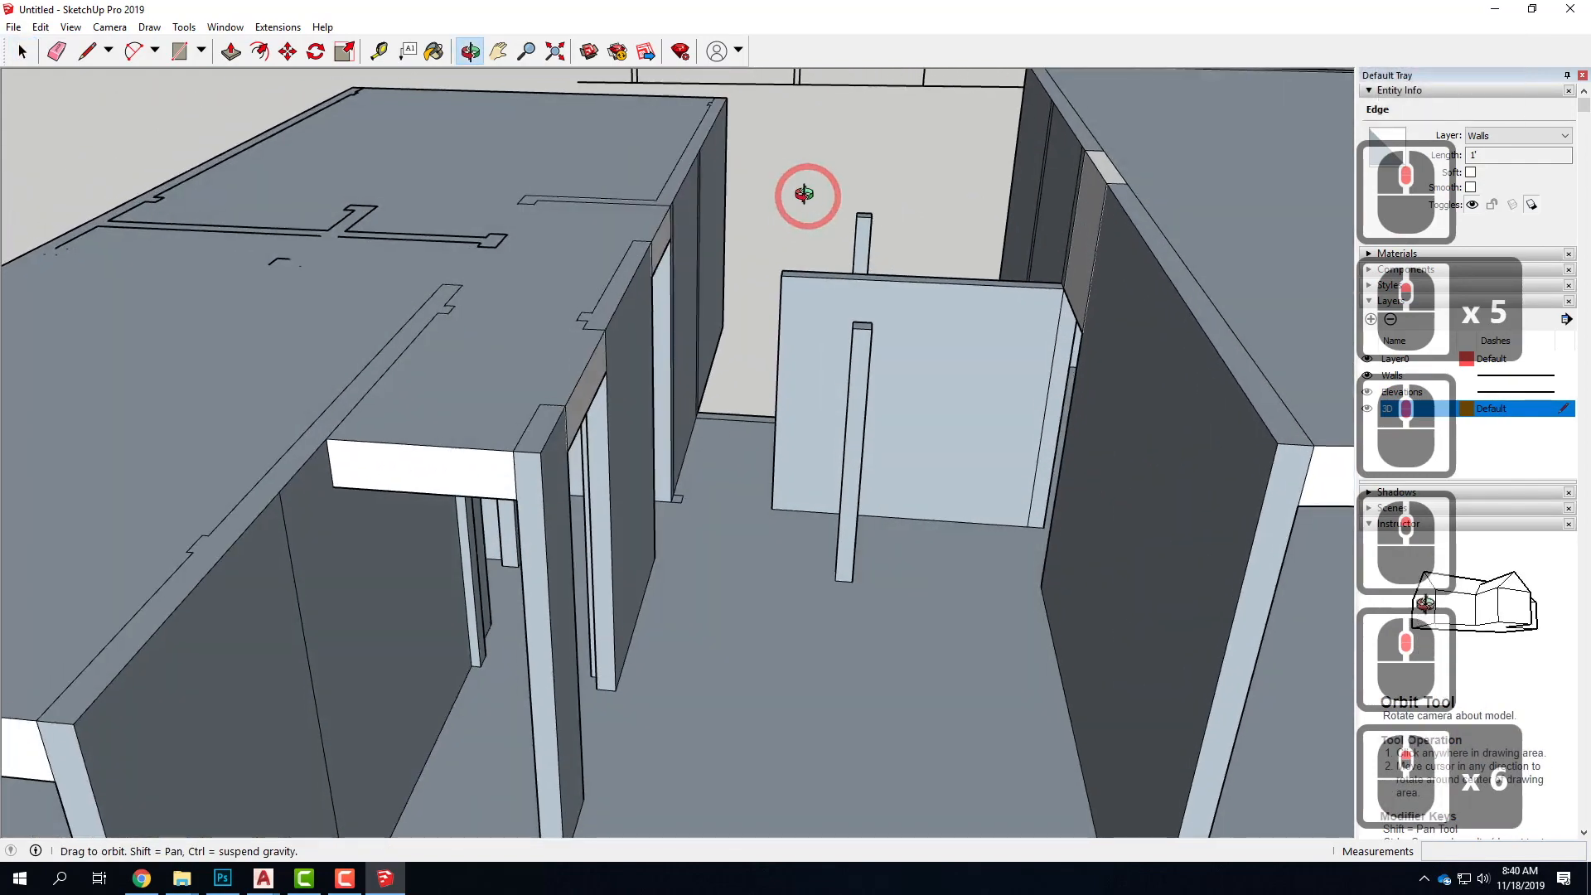
scroll(904, 245, up, 5)
middle_drag(870, 318, 1147, 312)
scroll(944, 371, down, 6)
middle_drag(964, 324, 593, 489)
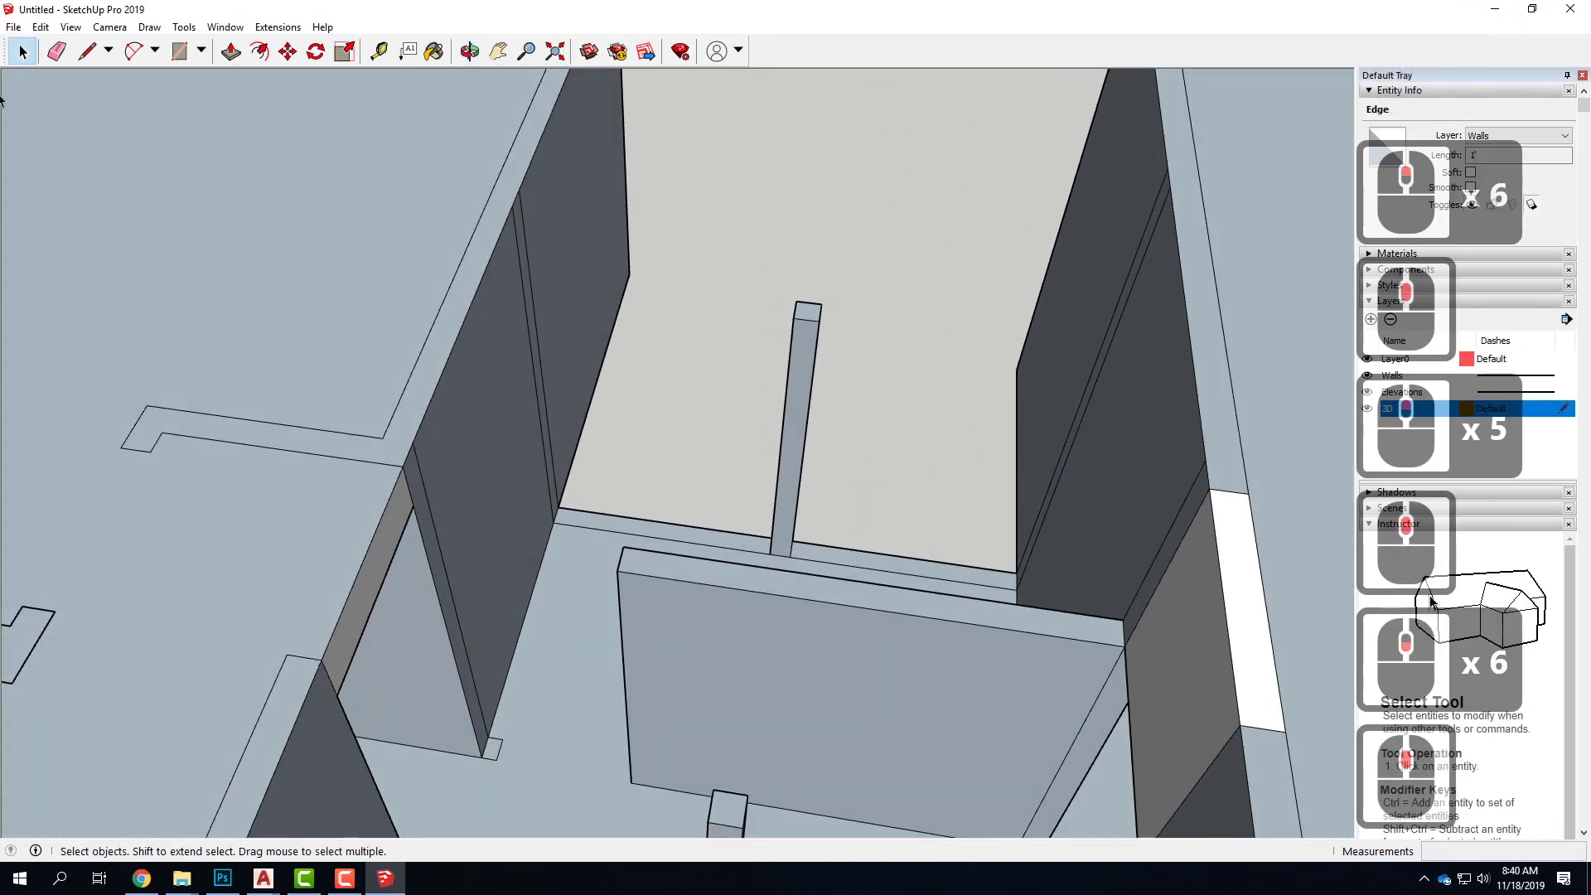
click(85, 52)
click(795, 302)
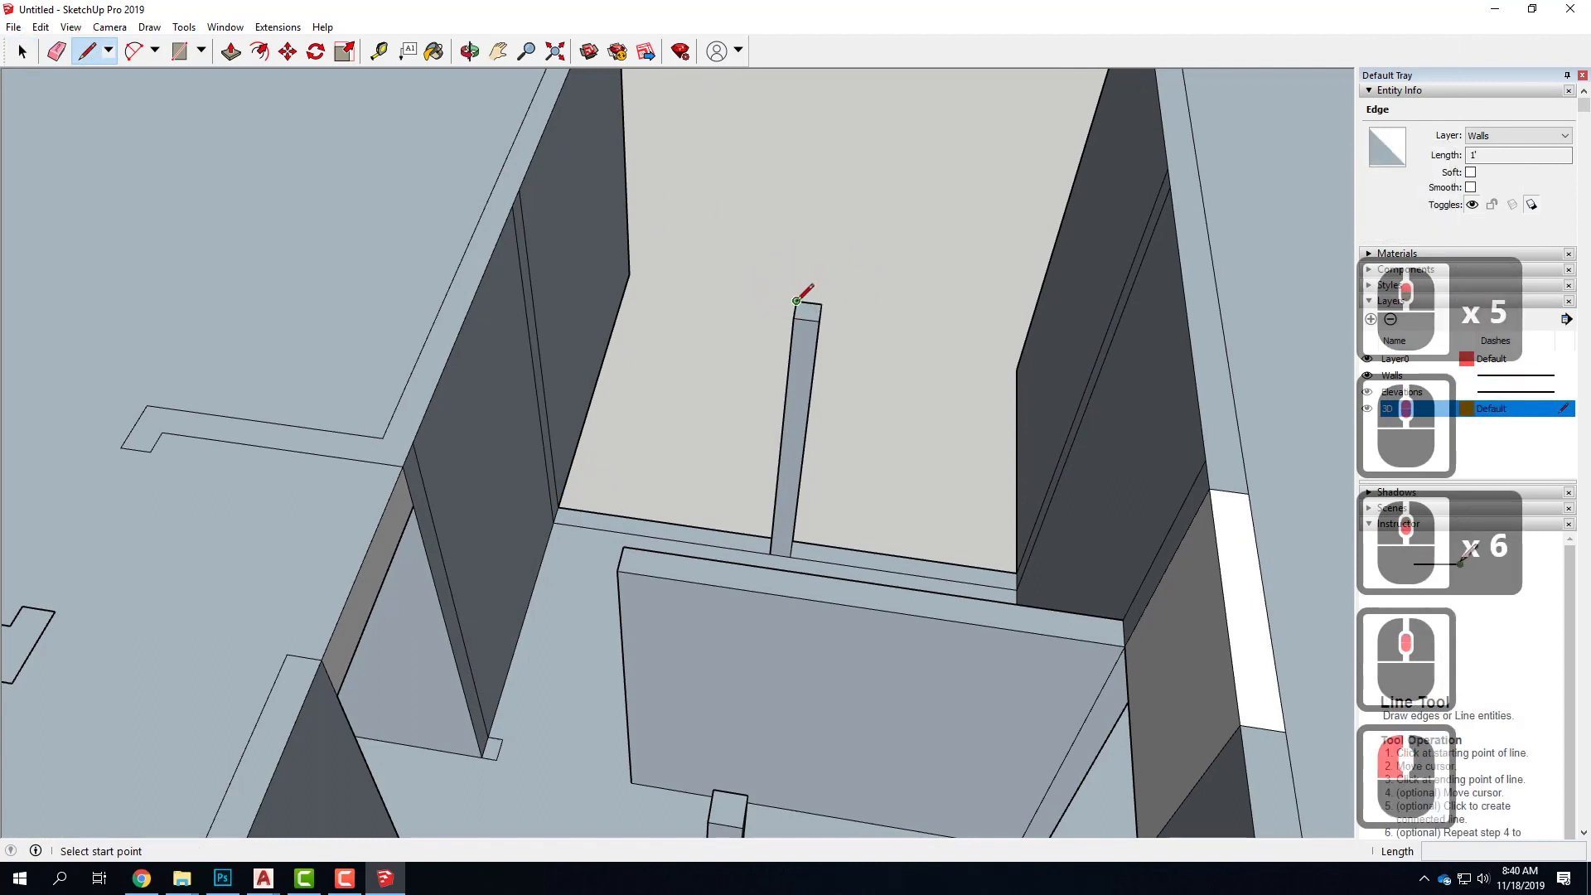
click(529, 268)
click(820, 304)
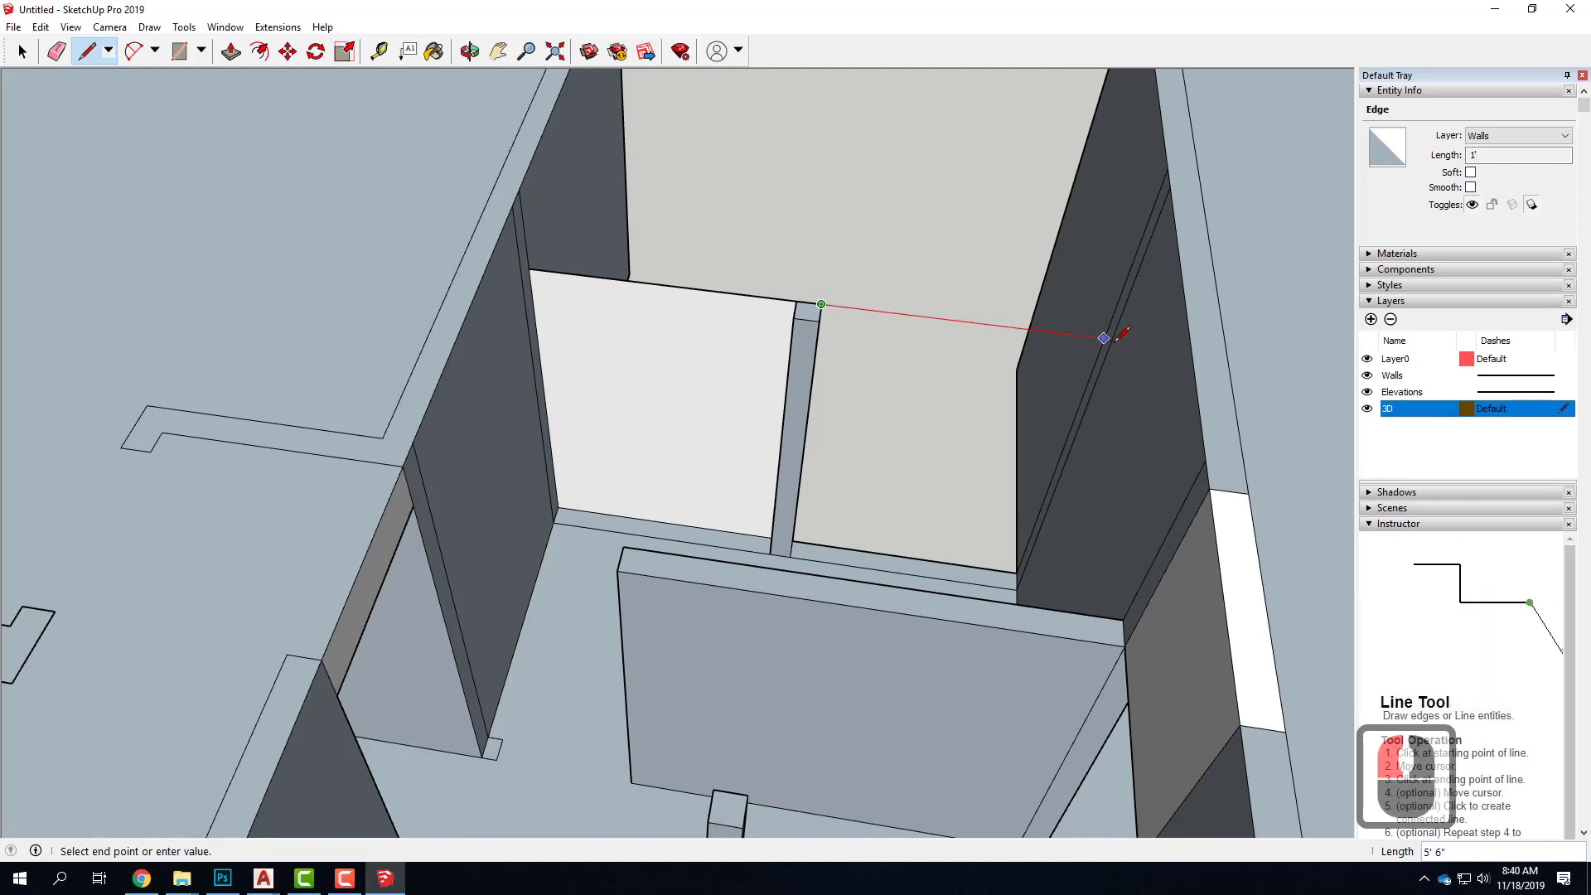
click(1108, 341)
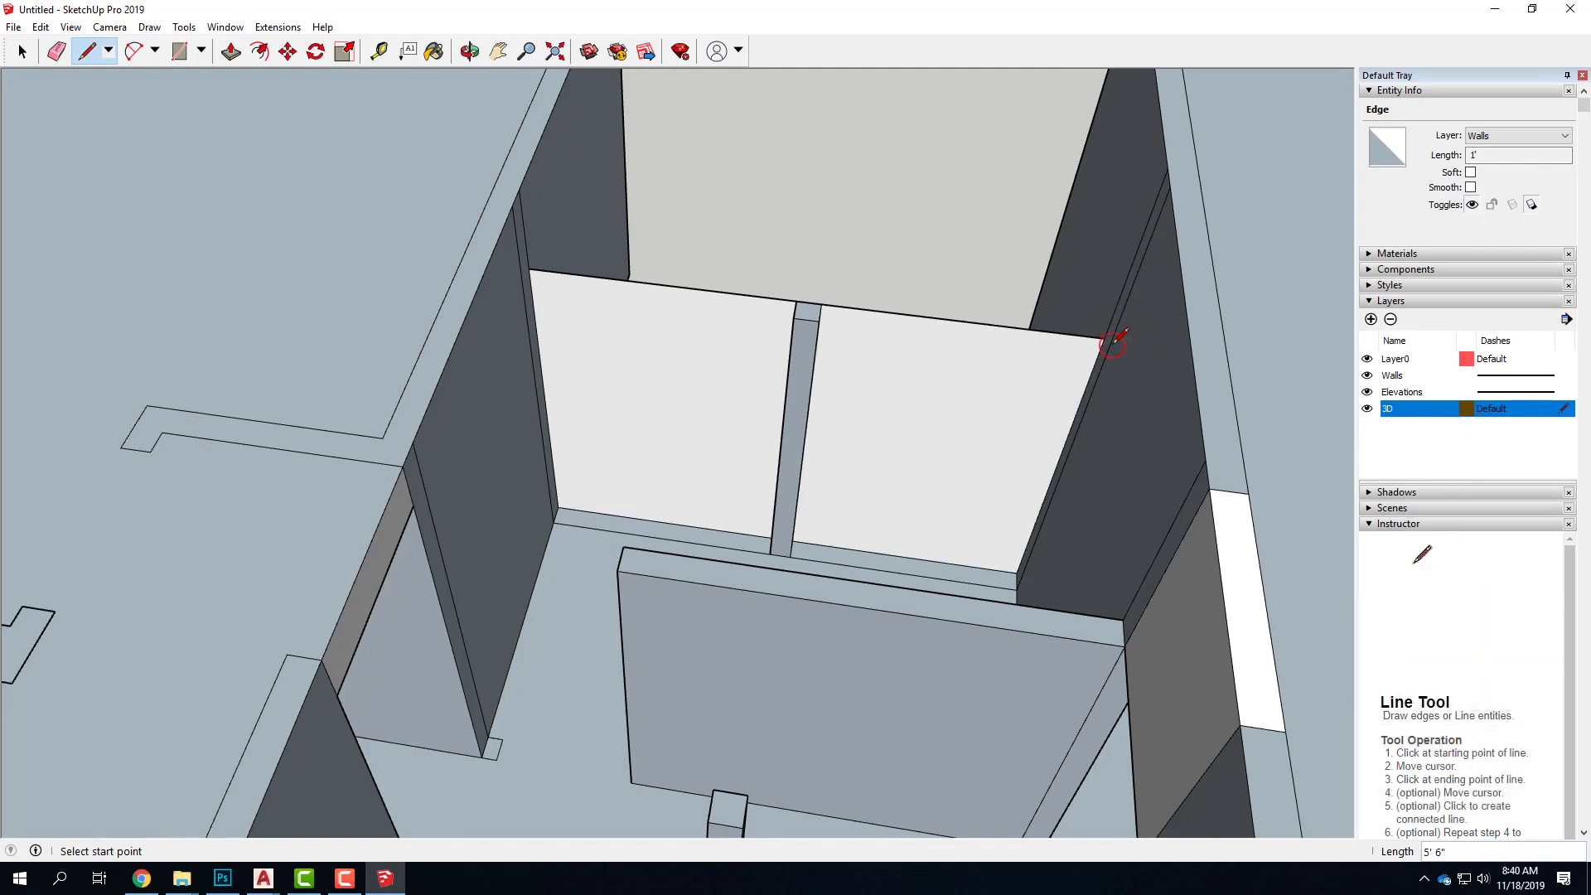
Draw a 10' 6" line along the taller wing's wall from the rear line's end, then a line joining the front post's top to that wall
drag(1104, 337, 1120, 607)
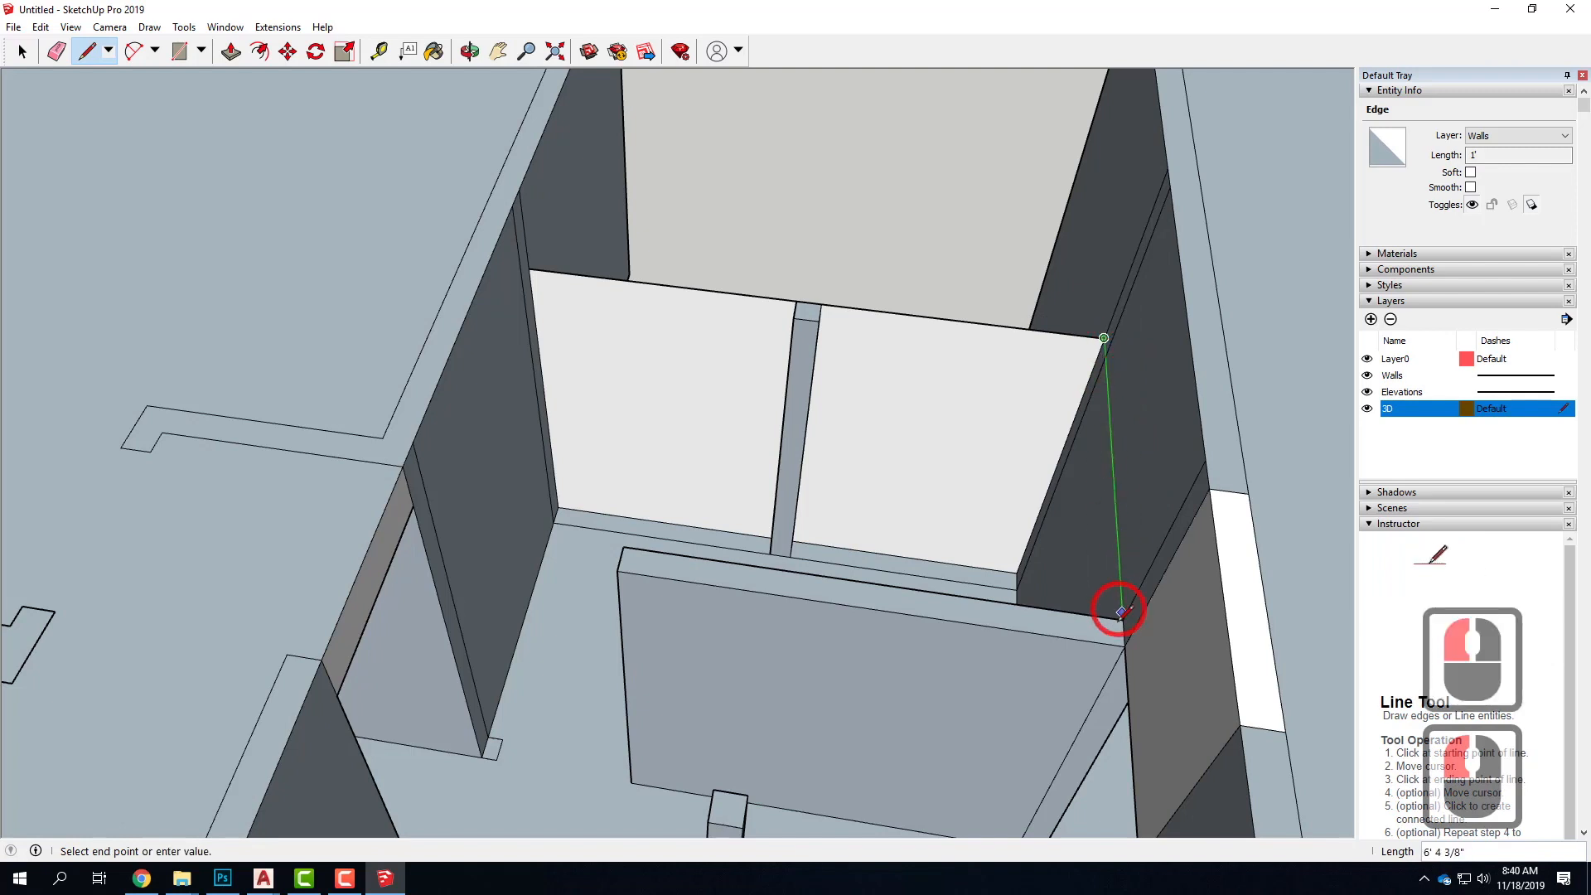
scroll(1124, 609, down, 5)
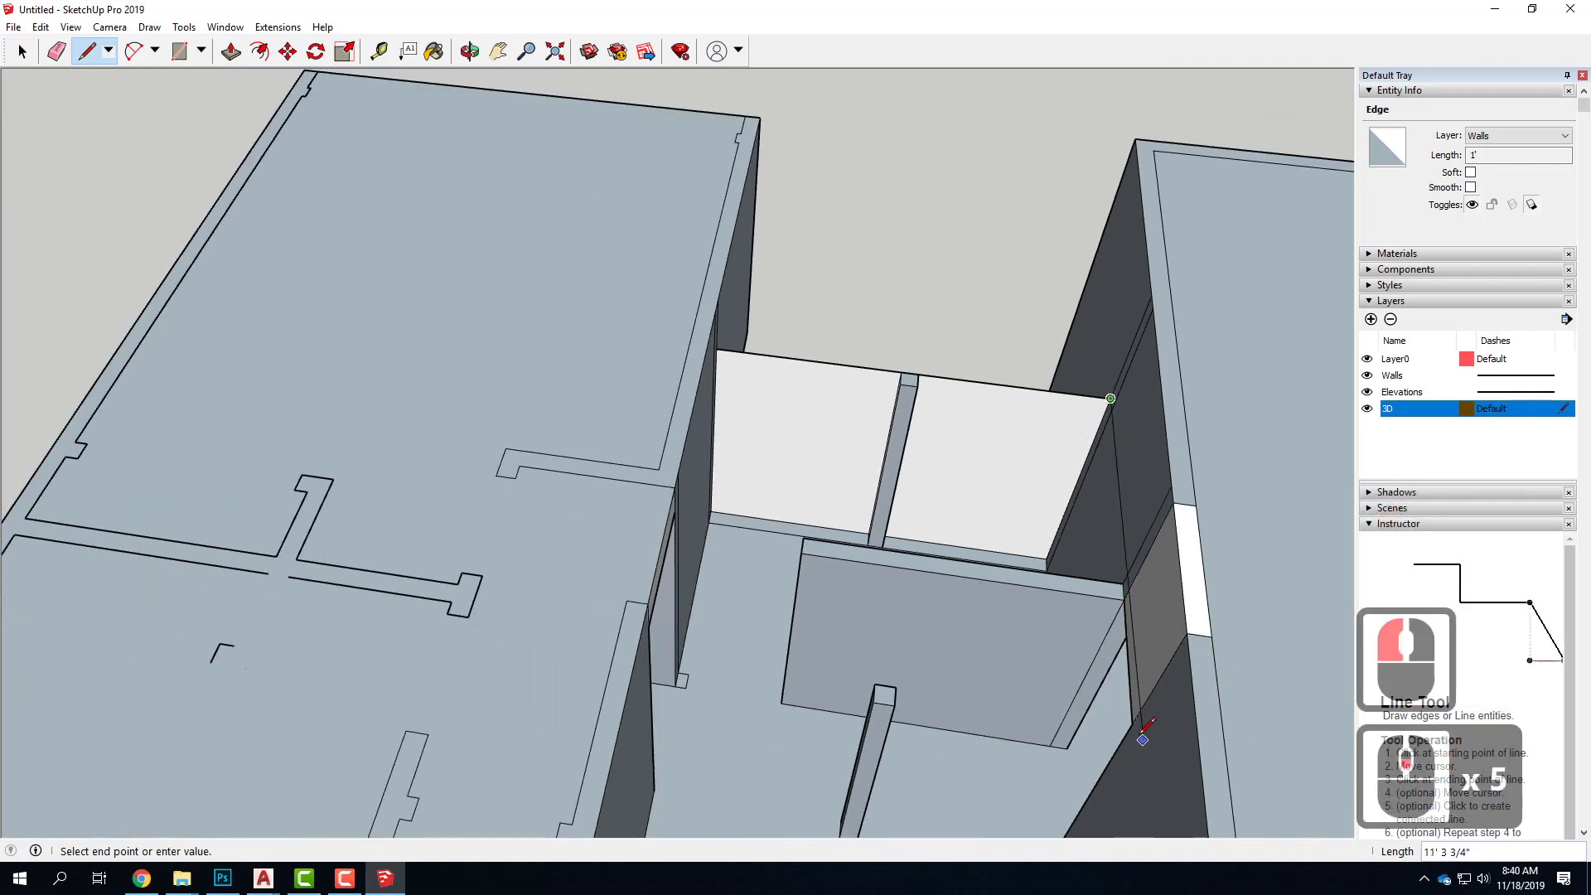
click(1131, 723)
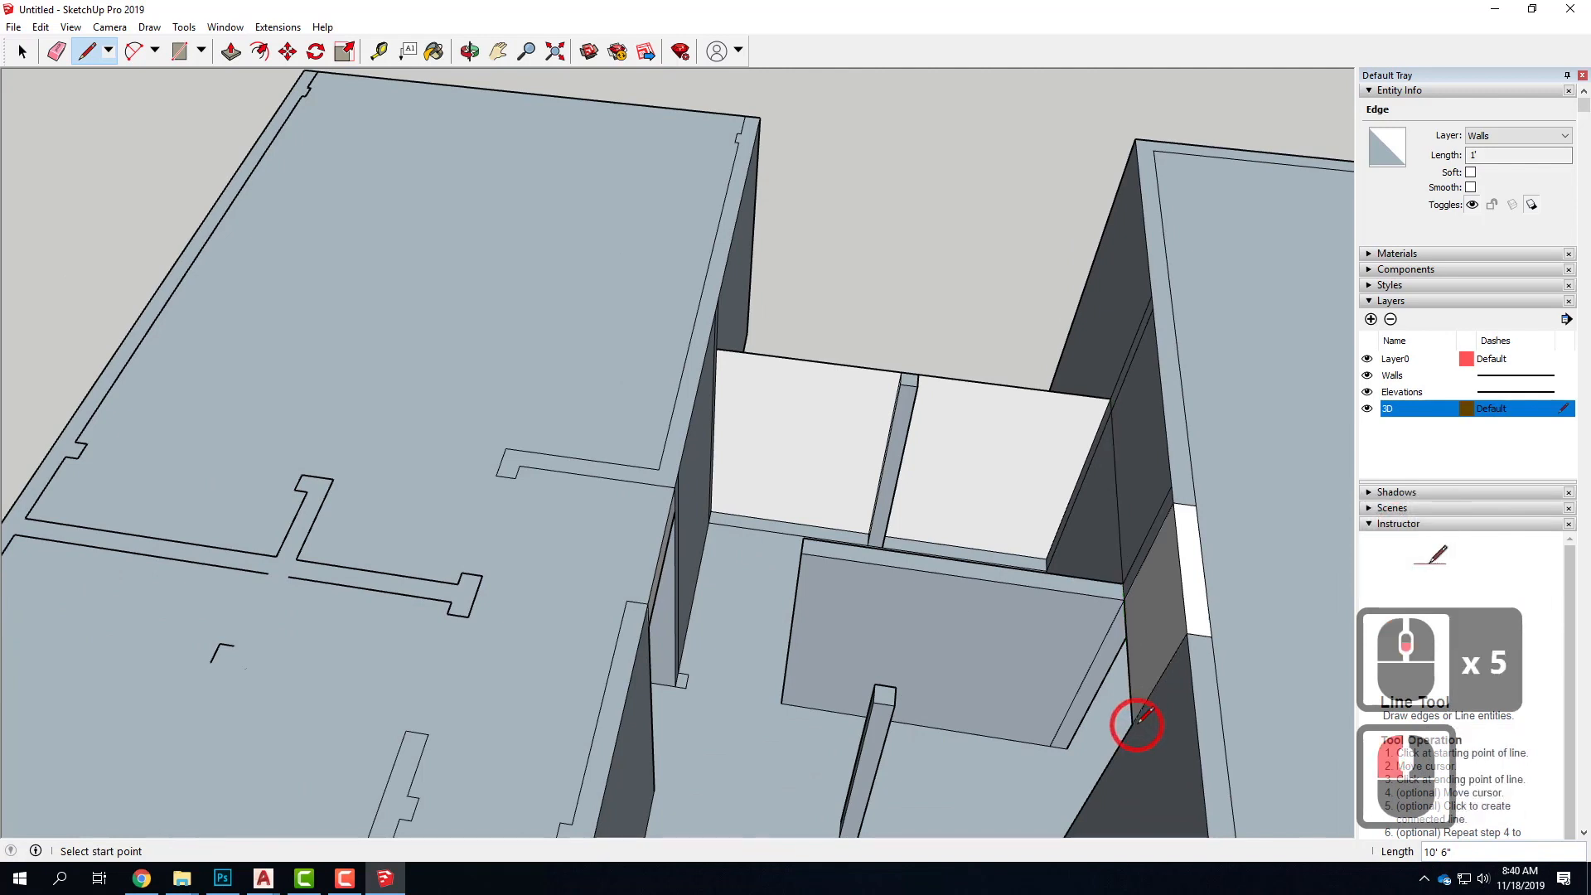
click(894, 705)
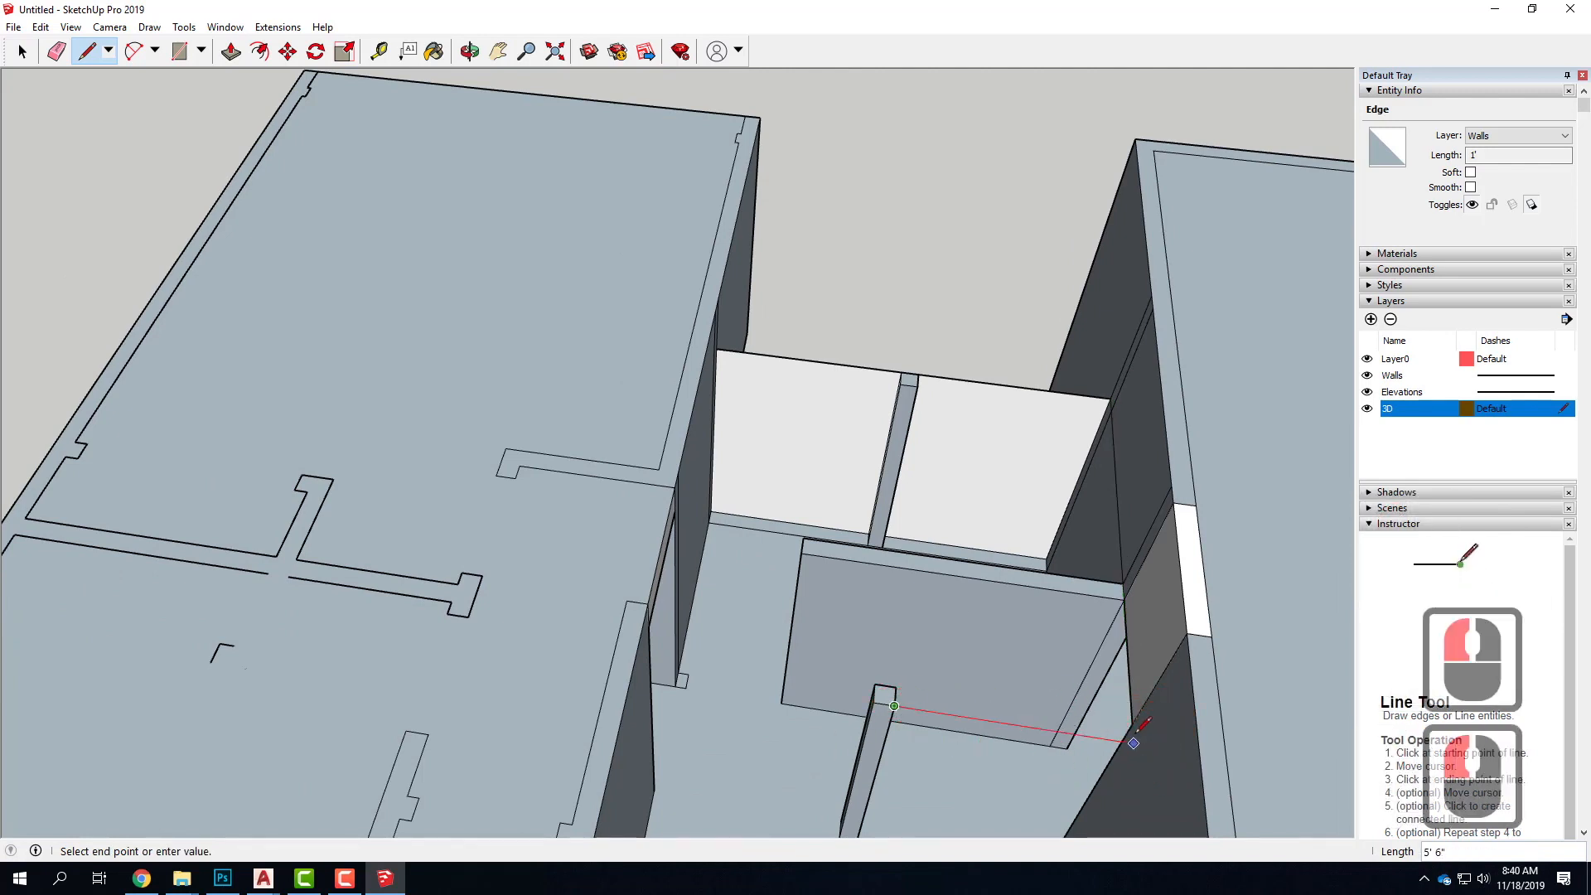
click(1133, 738)
click(1132, 723)
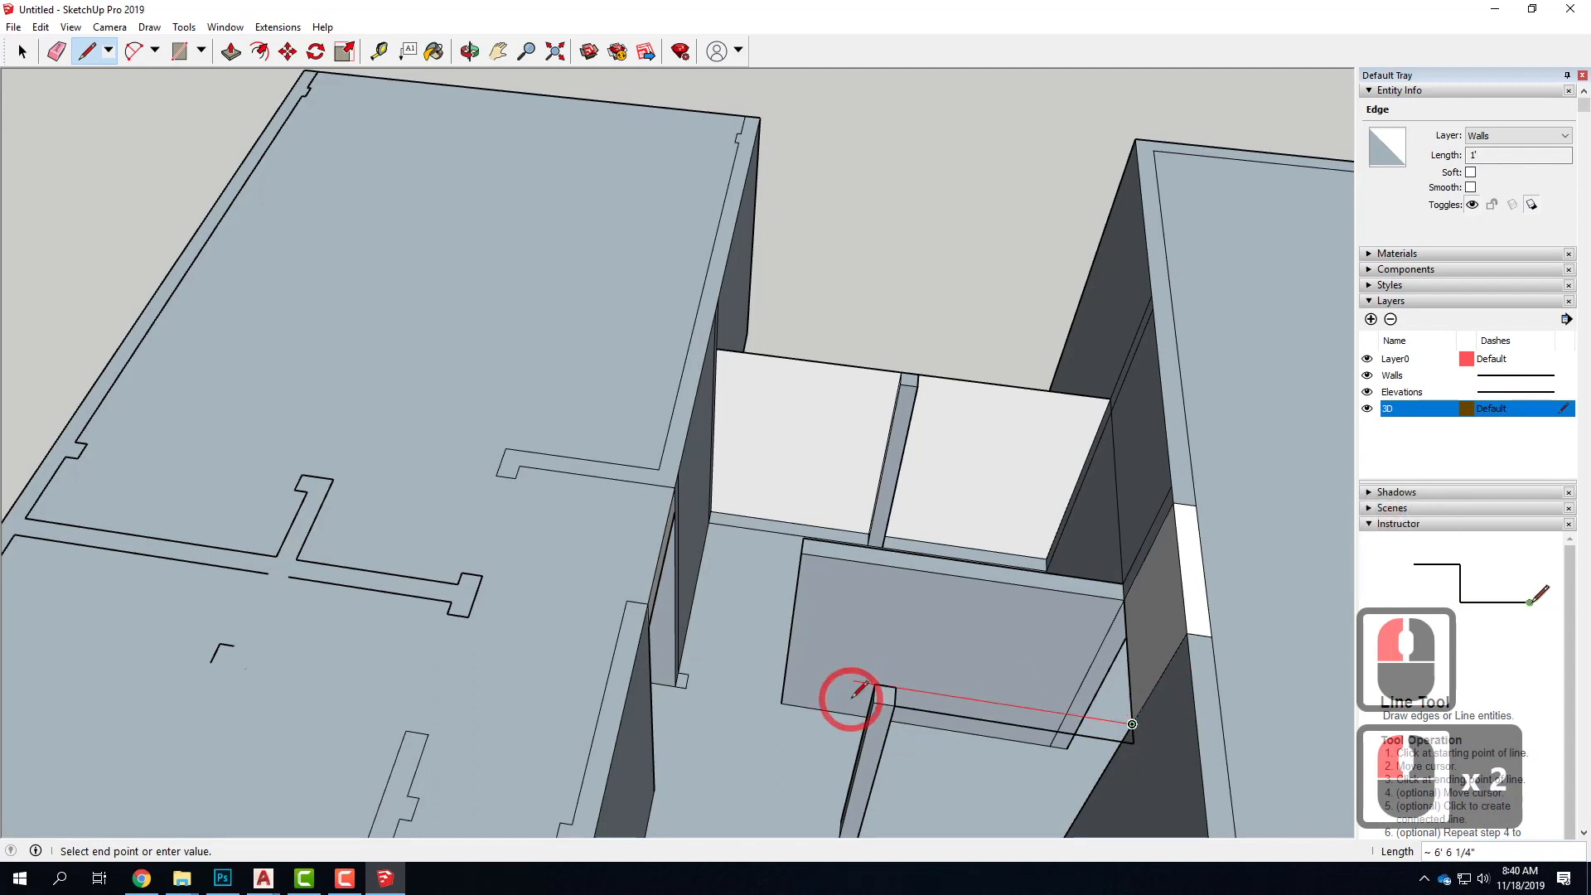
double_click(1125, 598)
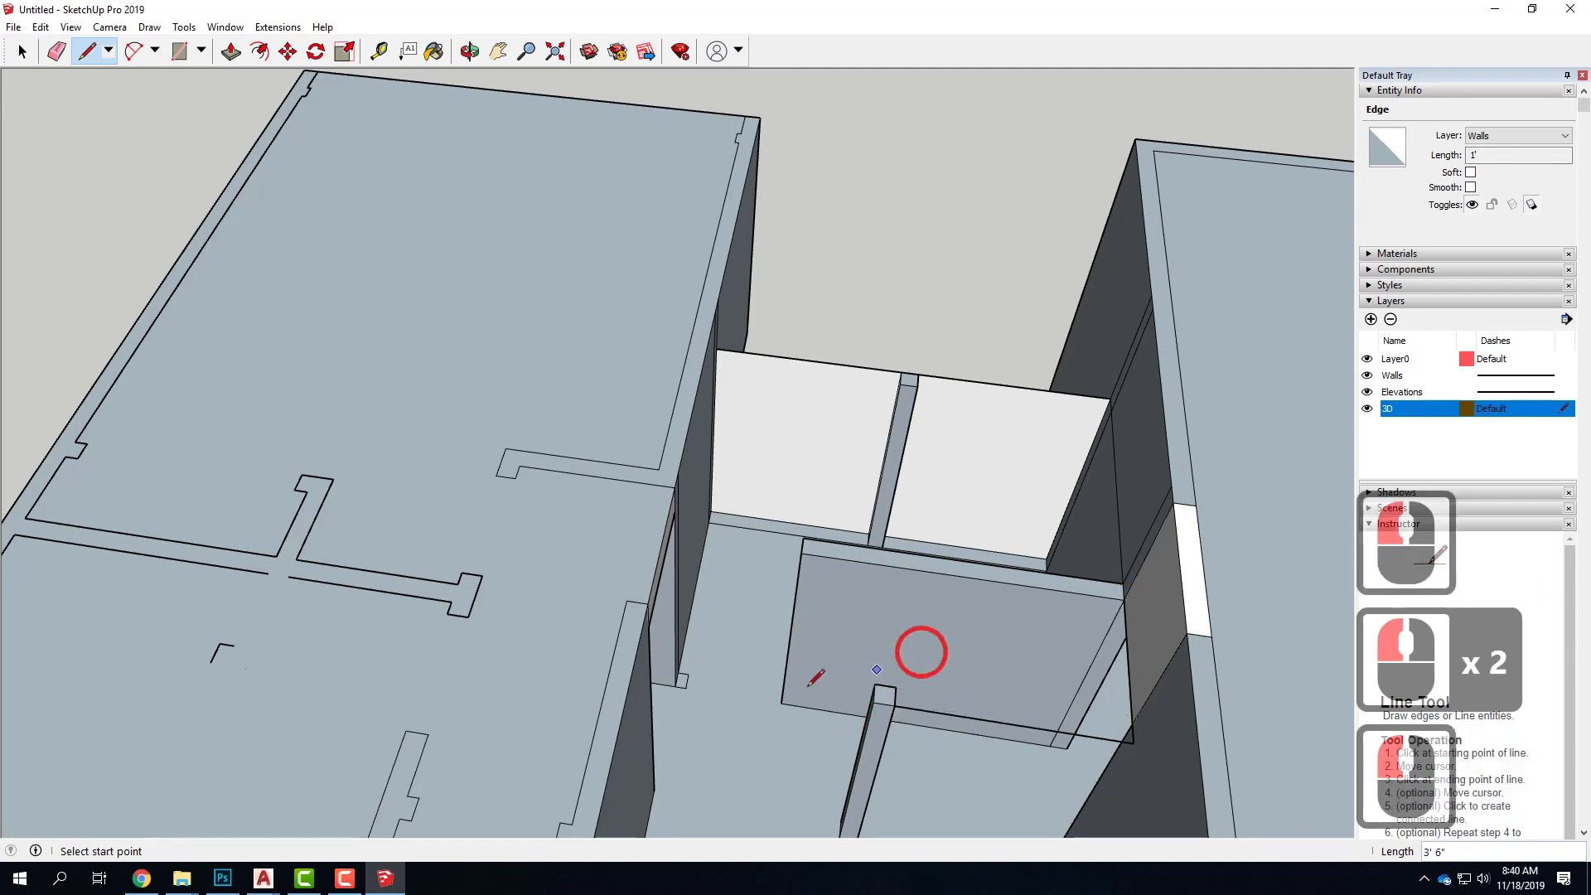
Draw a line from the front post's top to the lower wing's wall and back to the rear corner, closing the connecting roof face
click(874, 702)
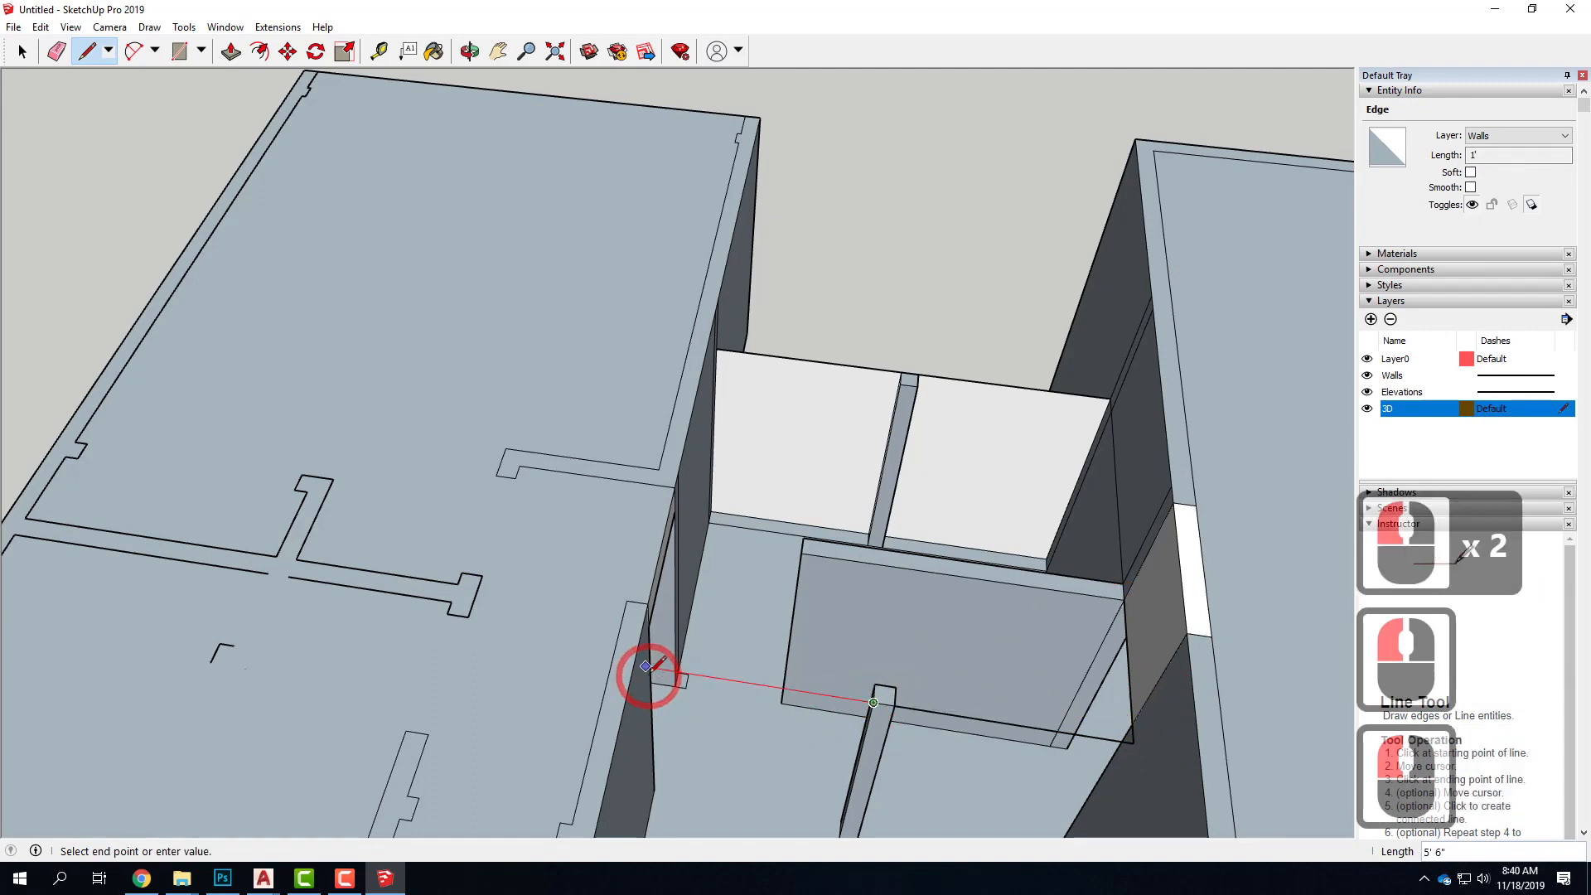
click(709, 484)
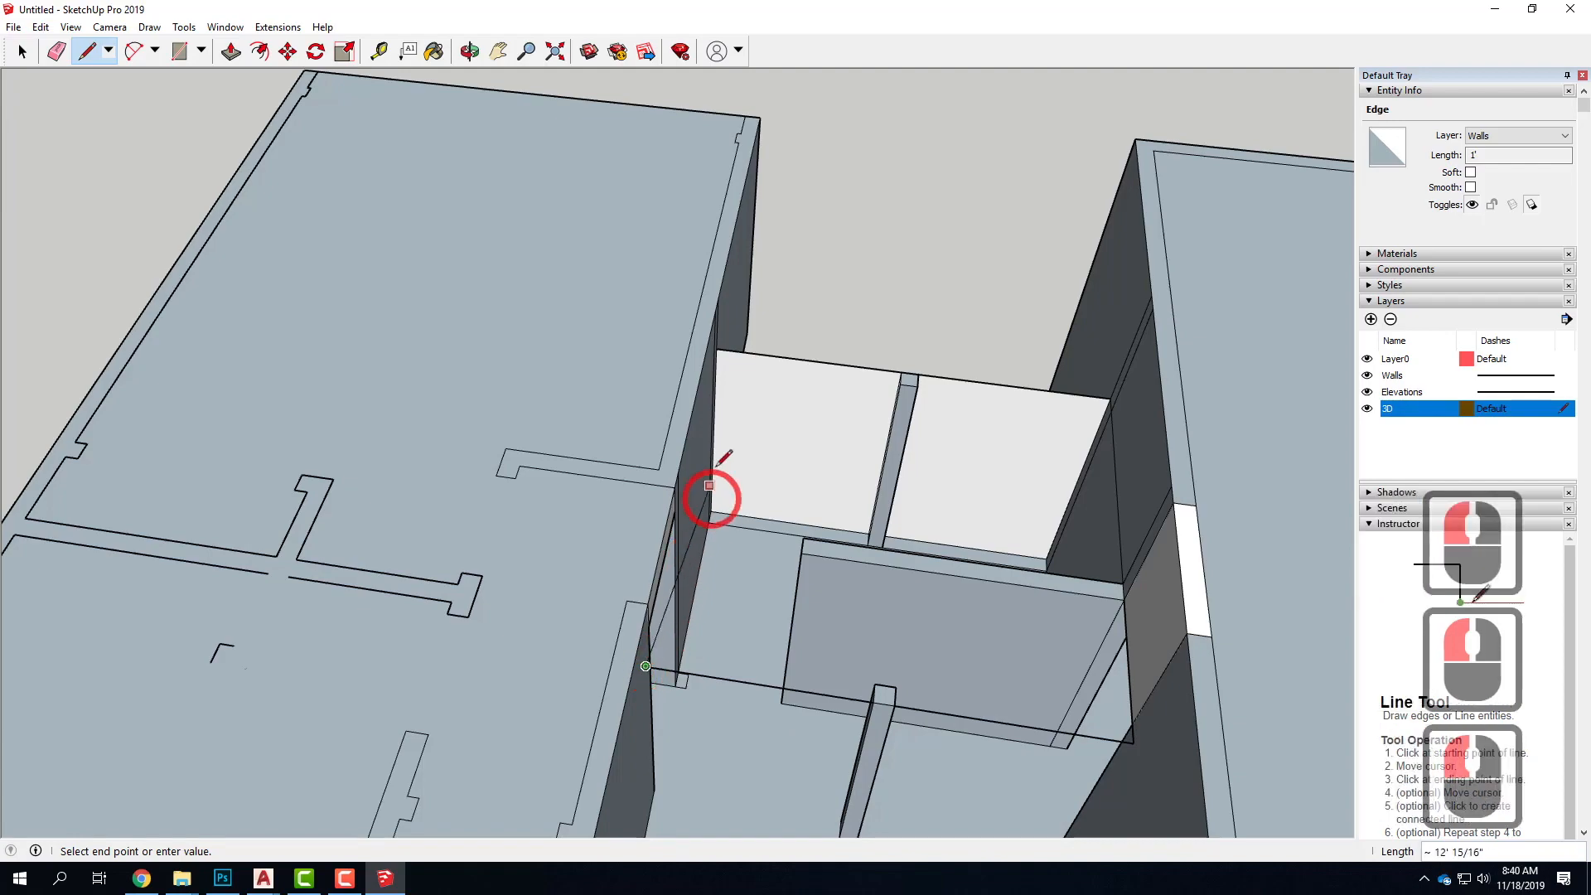
click(716, 348)
Push the connecting roof face between the two wings downward 1' to form a slab
middle_drag(1126, 525, 1036, 364)
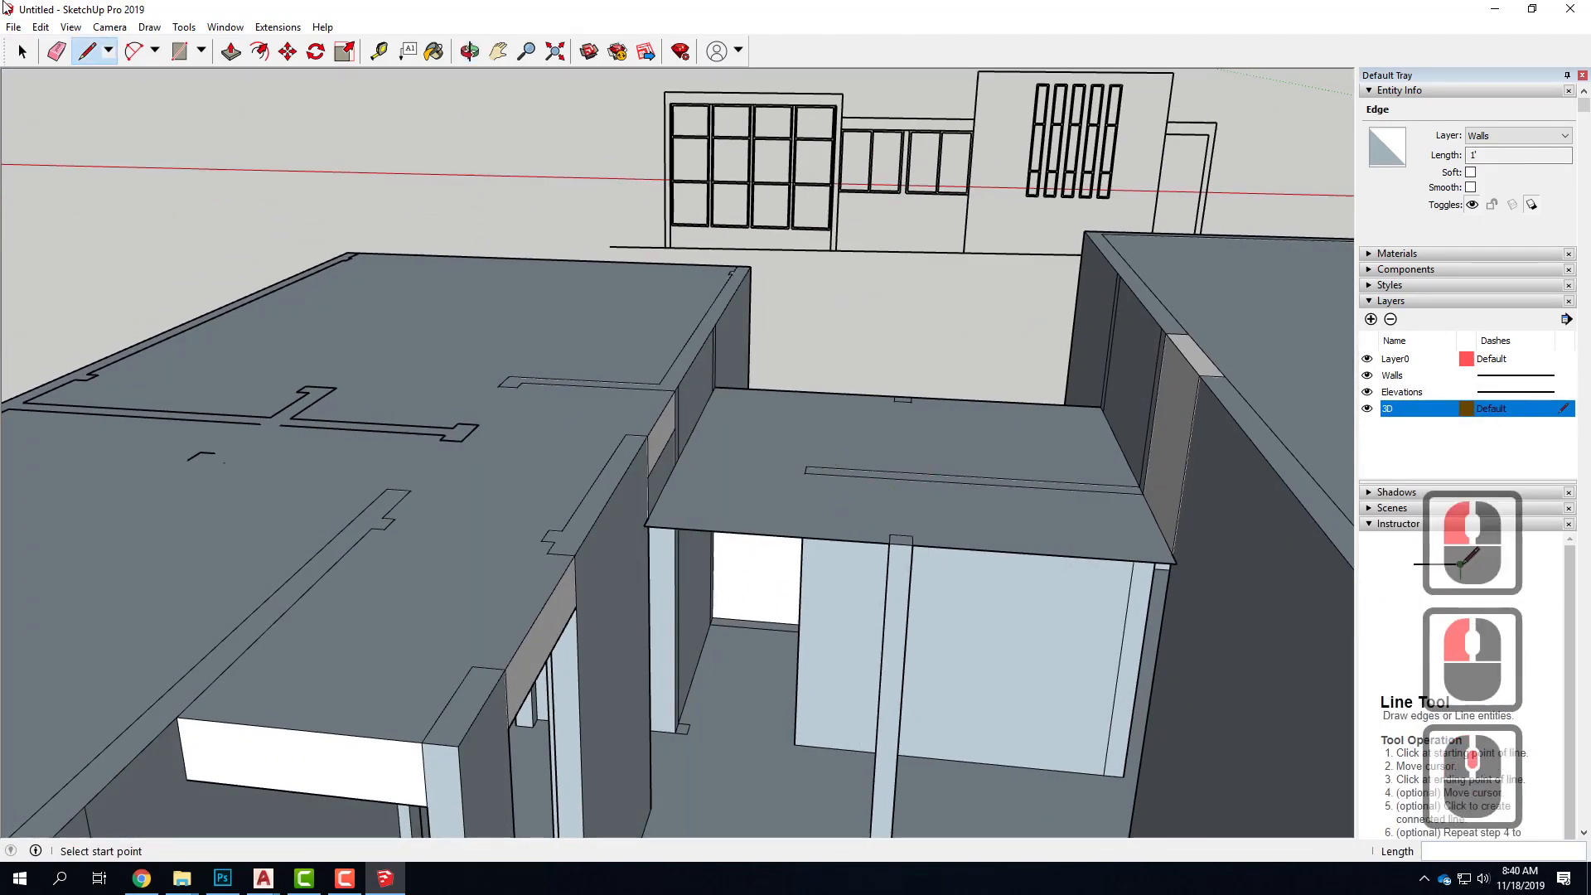
click(224, 52)
drag(778, 474, 764, 531)
text(1')
key(Return)
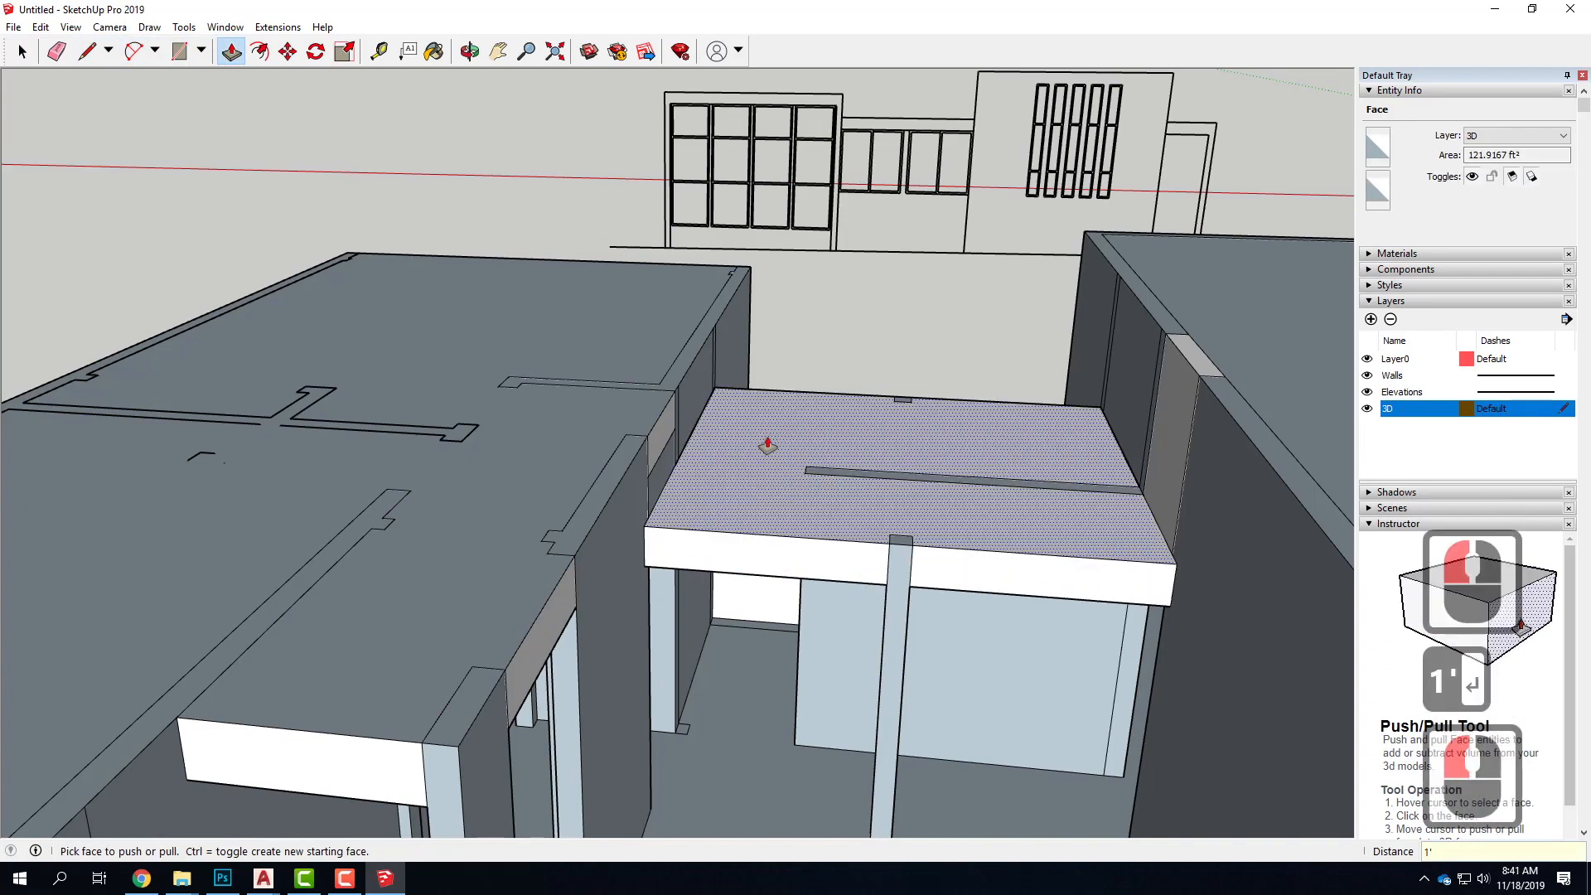
Examine the open front of the house model against the window and door layout of the matching front elevation
scroll(778, 390, down, 12)
middle_drag(927, 452, 649, 378)
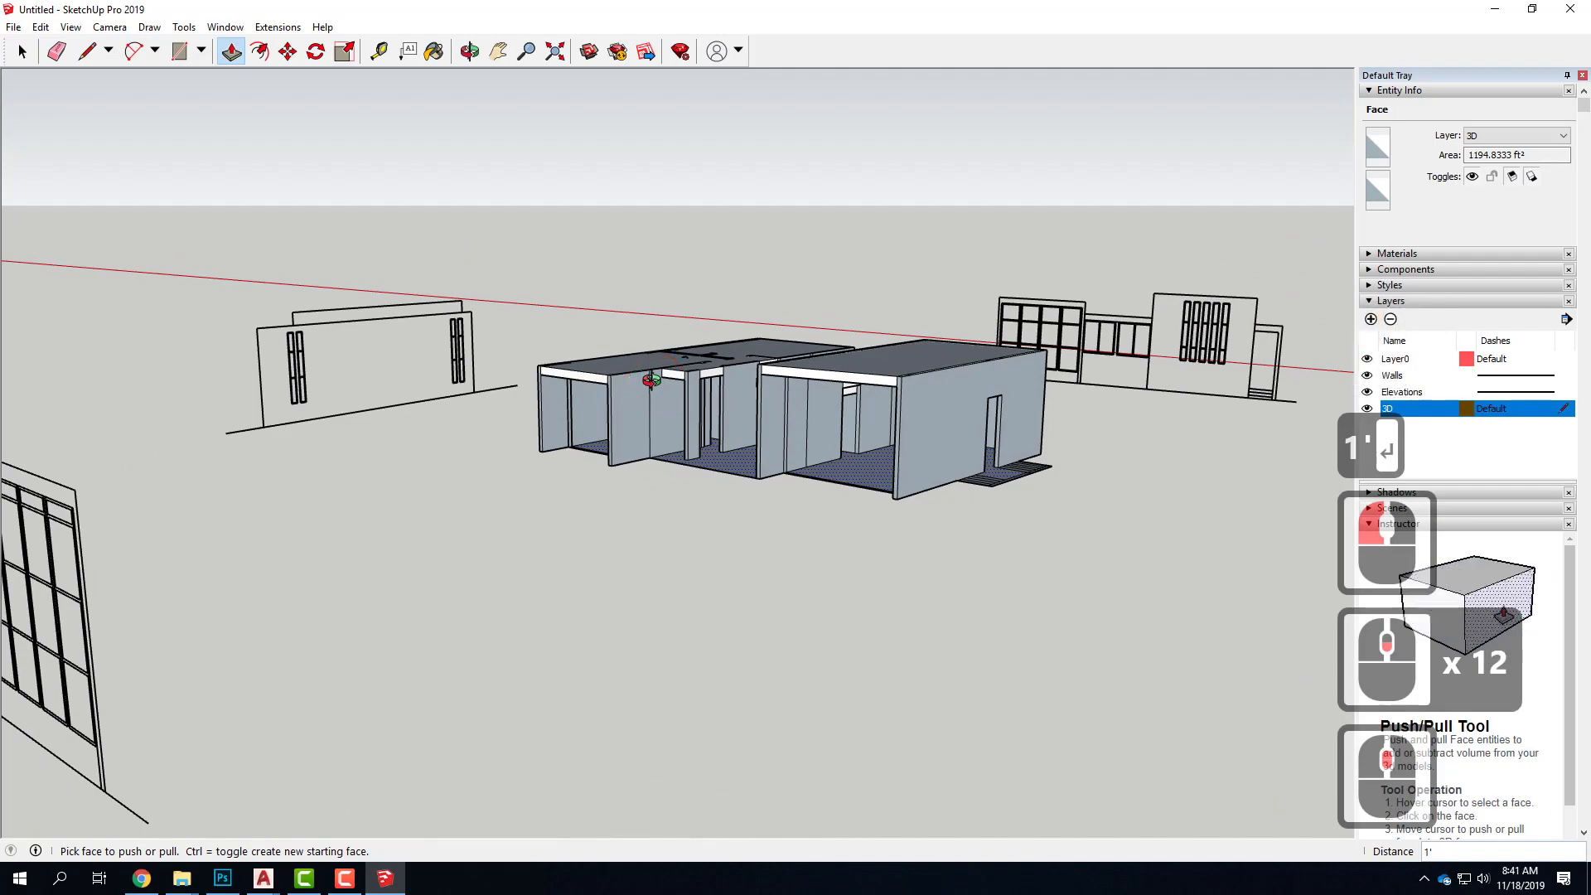
scroll(1012, 461, down, 3)
scroll(551, 451, up, 5)
middle_drag(918, 470, 1059, 423)
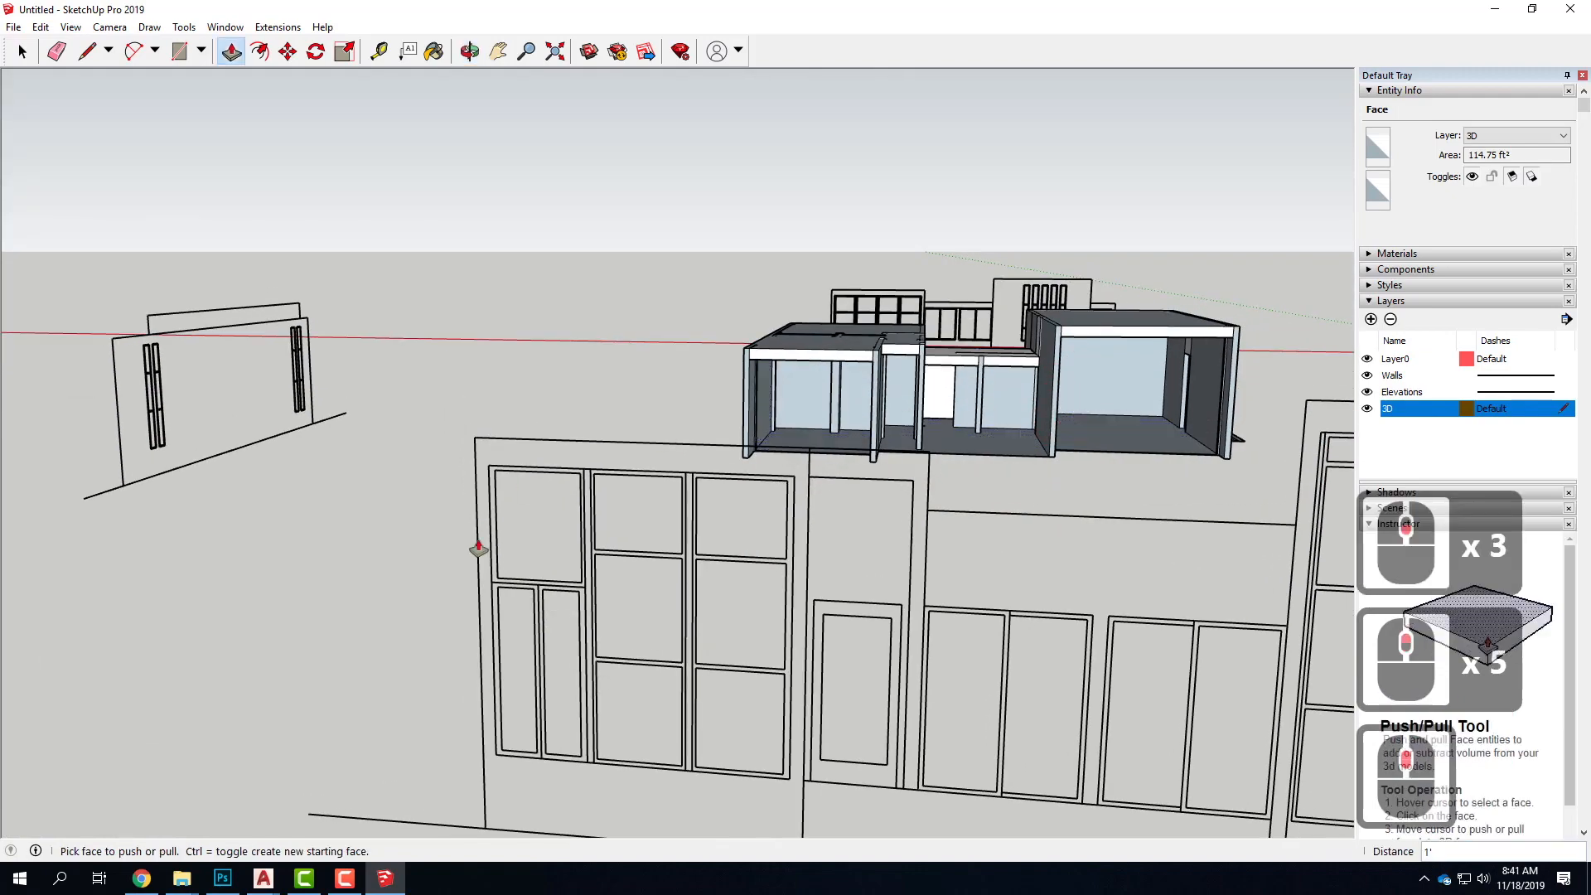
middle_drag(814, 494, 756, 514)
scroll(593, 625, up, 3)
scroll(615, 697, down, 3)
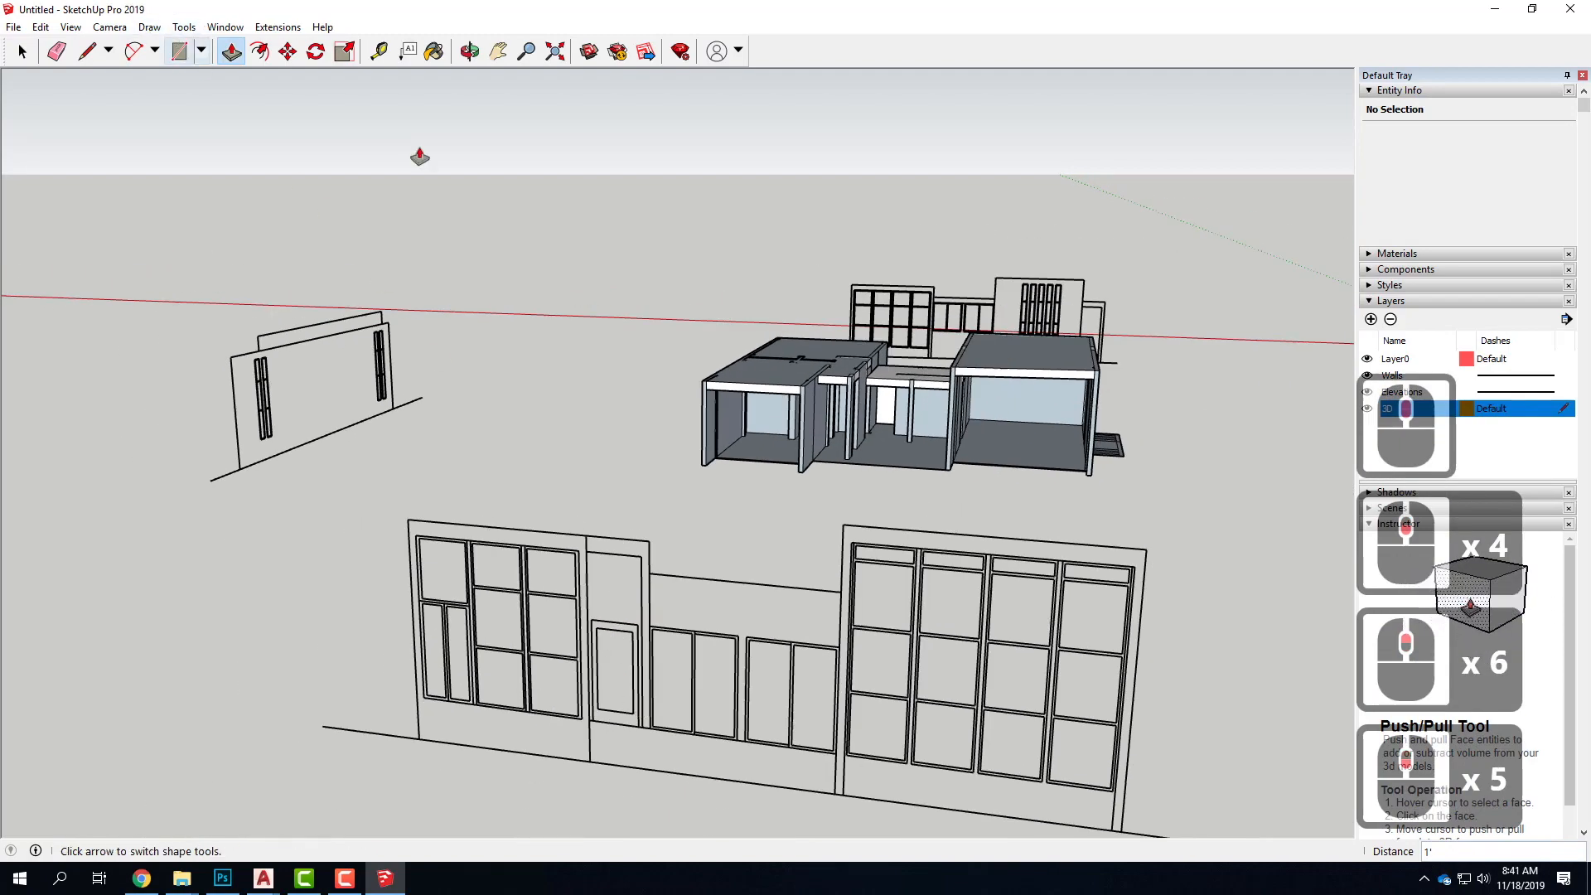
scroll(924, 511, up, 10)
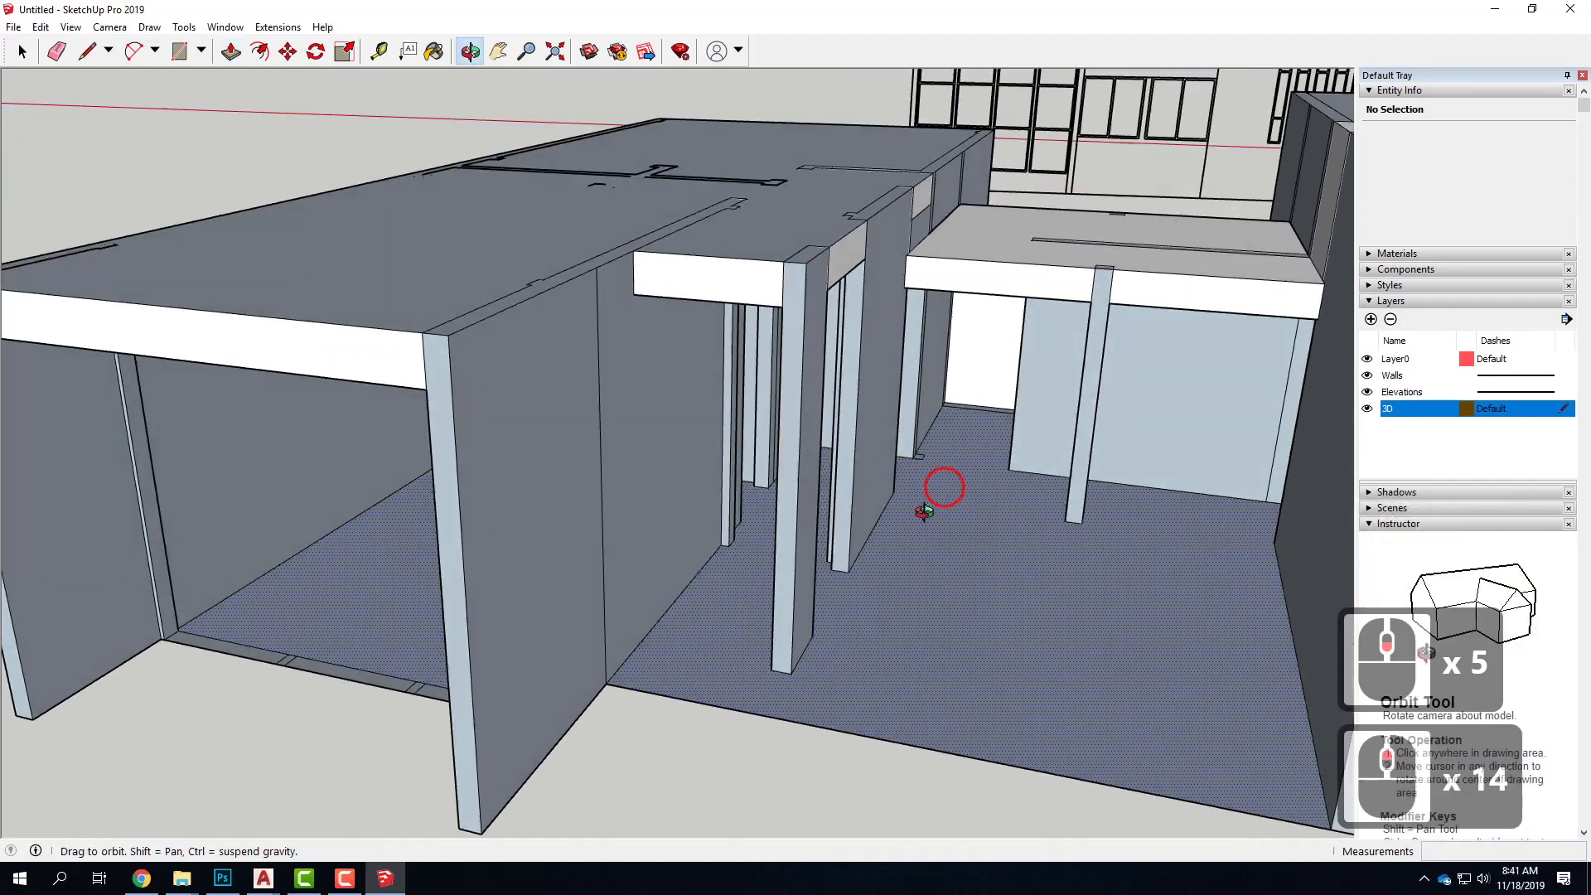
middle_drag(924, 512, 820, 504)
scroll(820, 504, up, 2)
key(p)
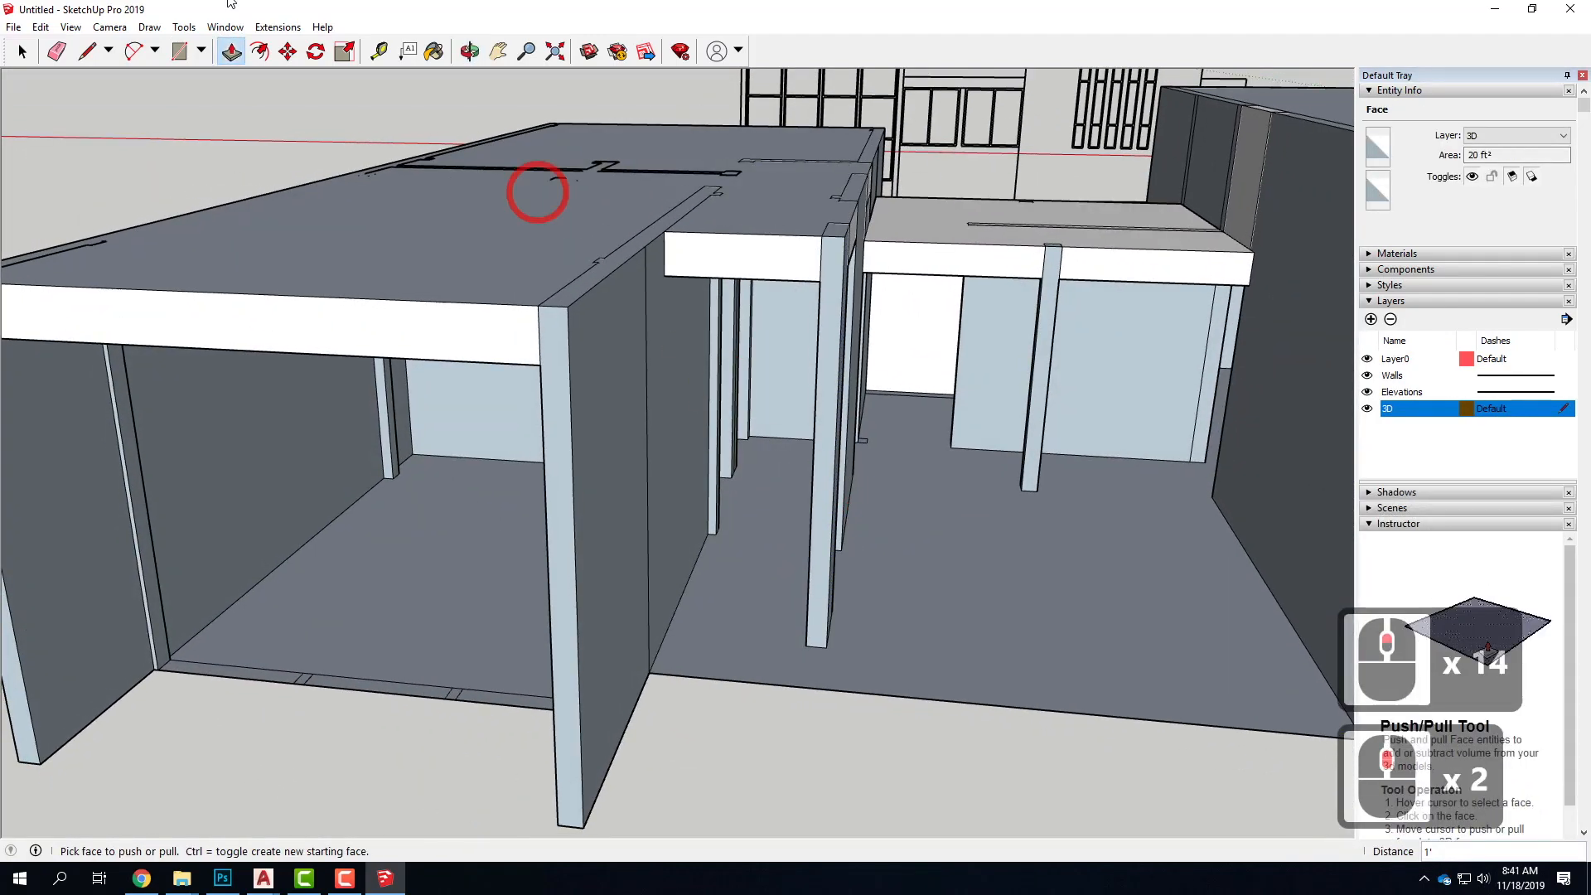
Draw a 3' floor line across the front corridor opening between the bases of its two jambs
click(89, 53)
scroll(731, 530, up, 11)
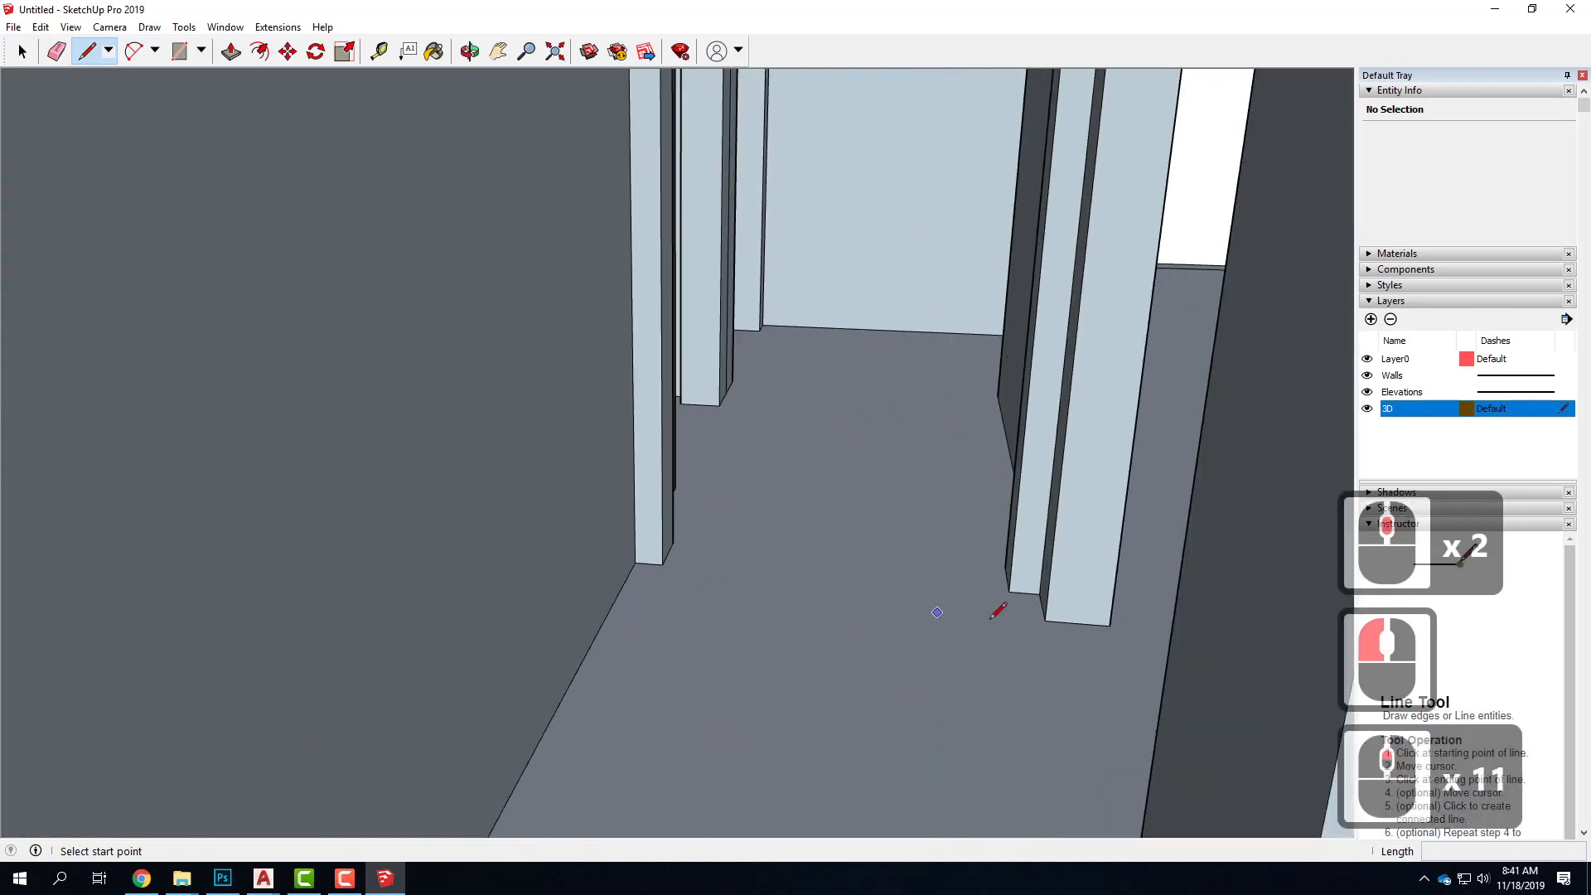
click(1007, 592)
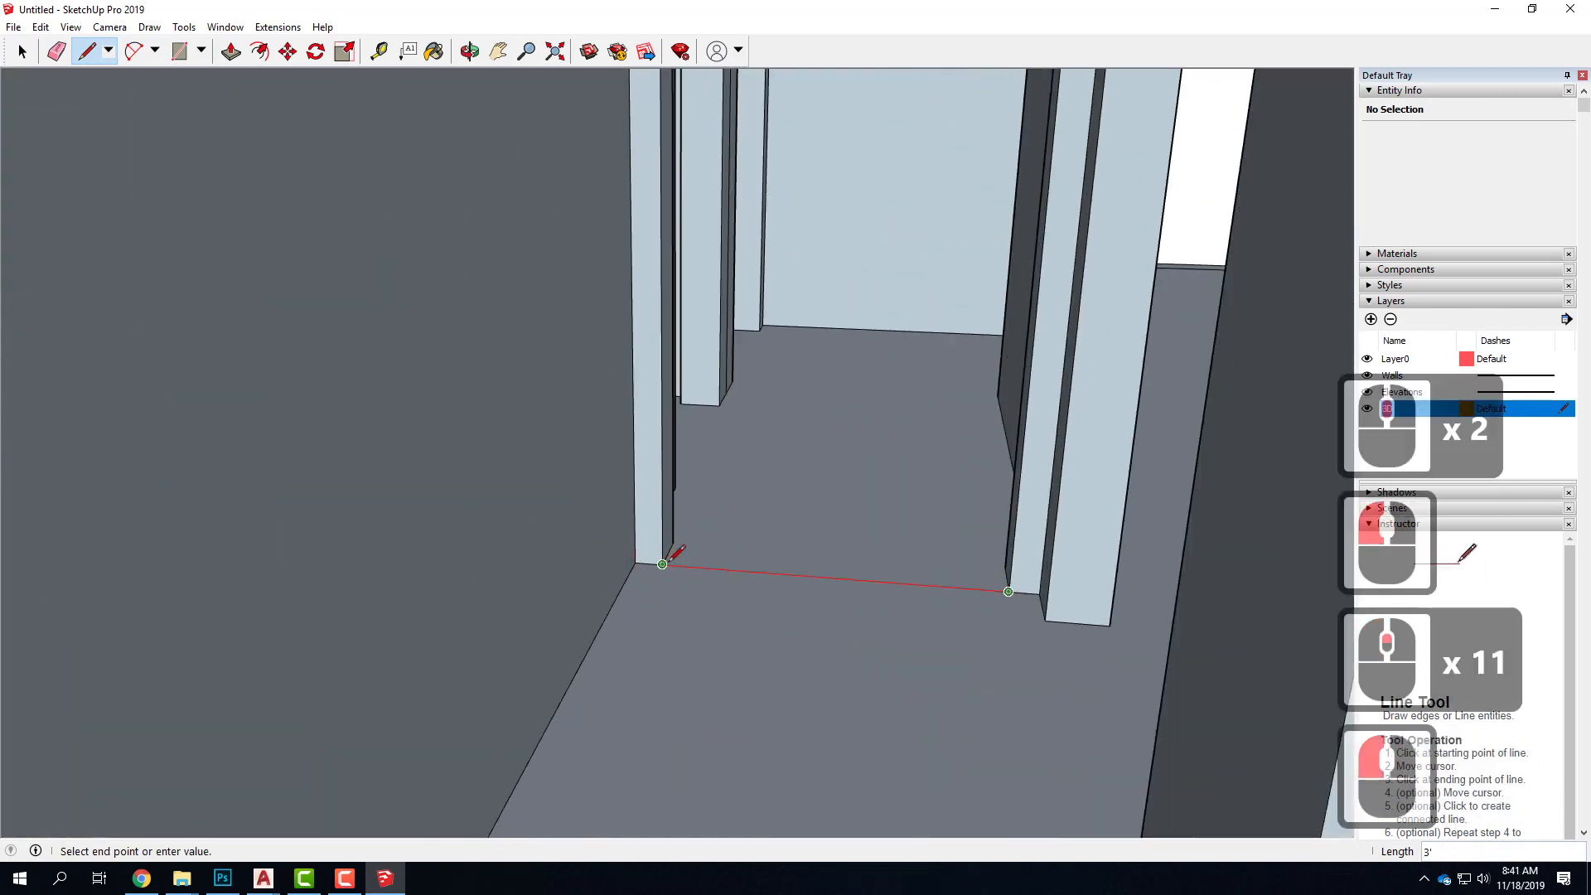
click(662, 564)
Draw a matching 3' line between the jamb tops under the roof slab to fill the corridor opening with a face
scroll(695, 679, up, 9)
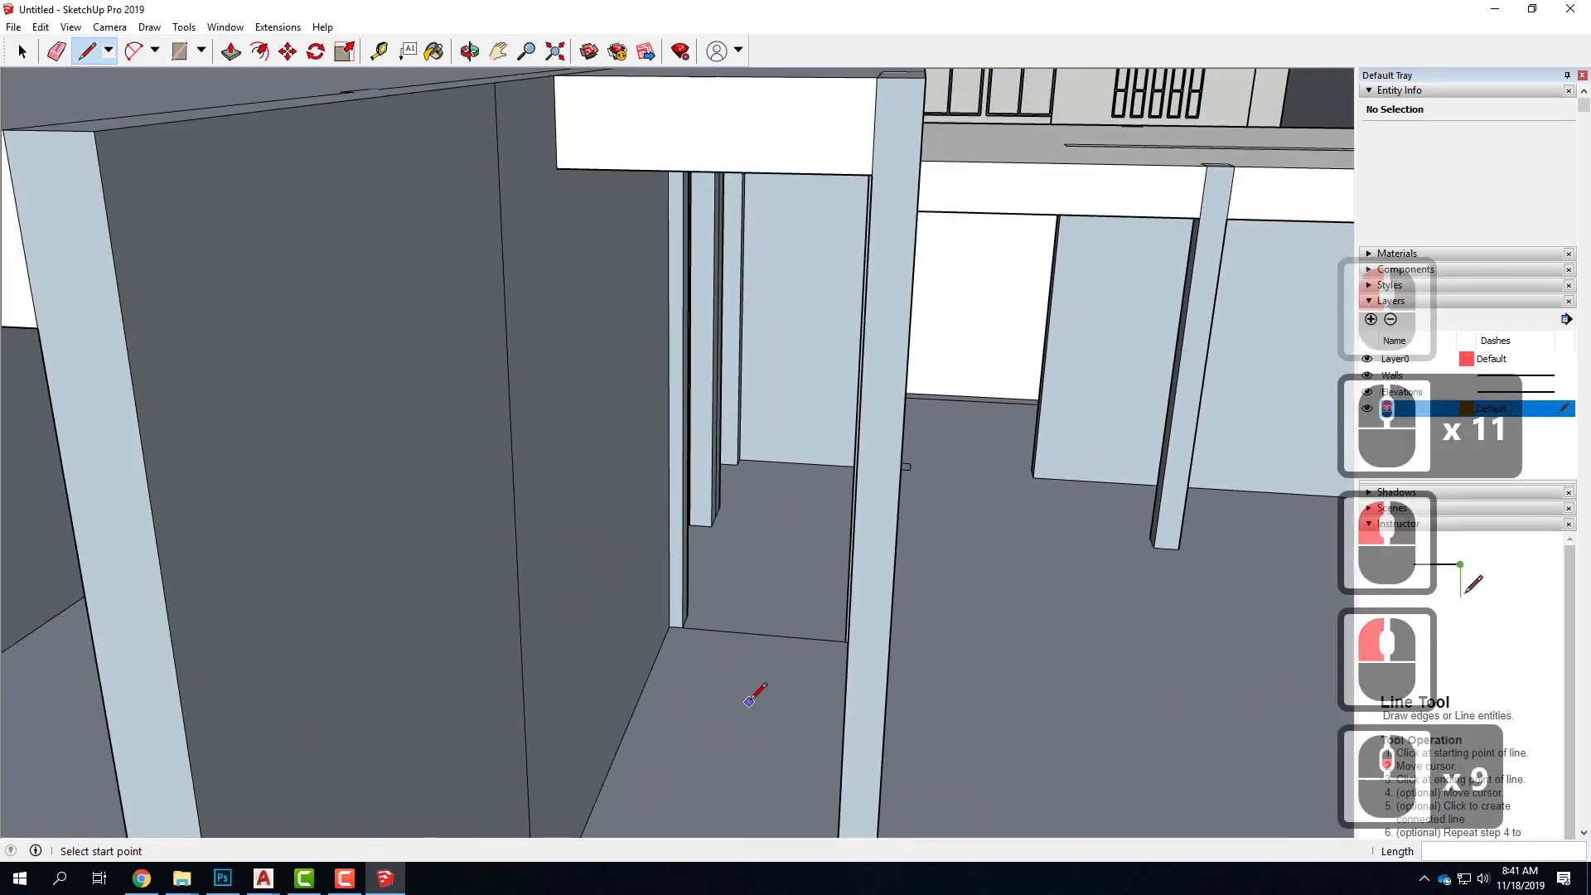
middle_drag(749, 701, 757, 571)
scroll(745, 265, up, 3)
scroll(700, 199, up, 5)
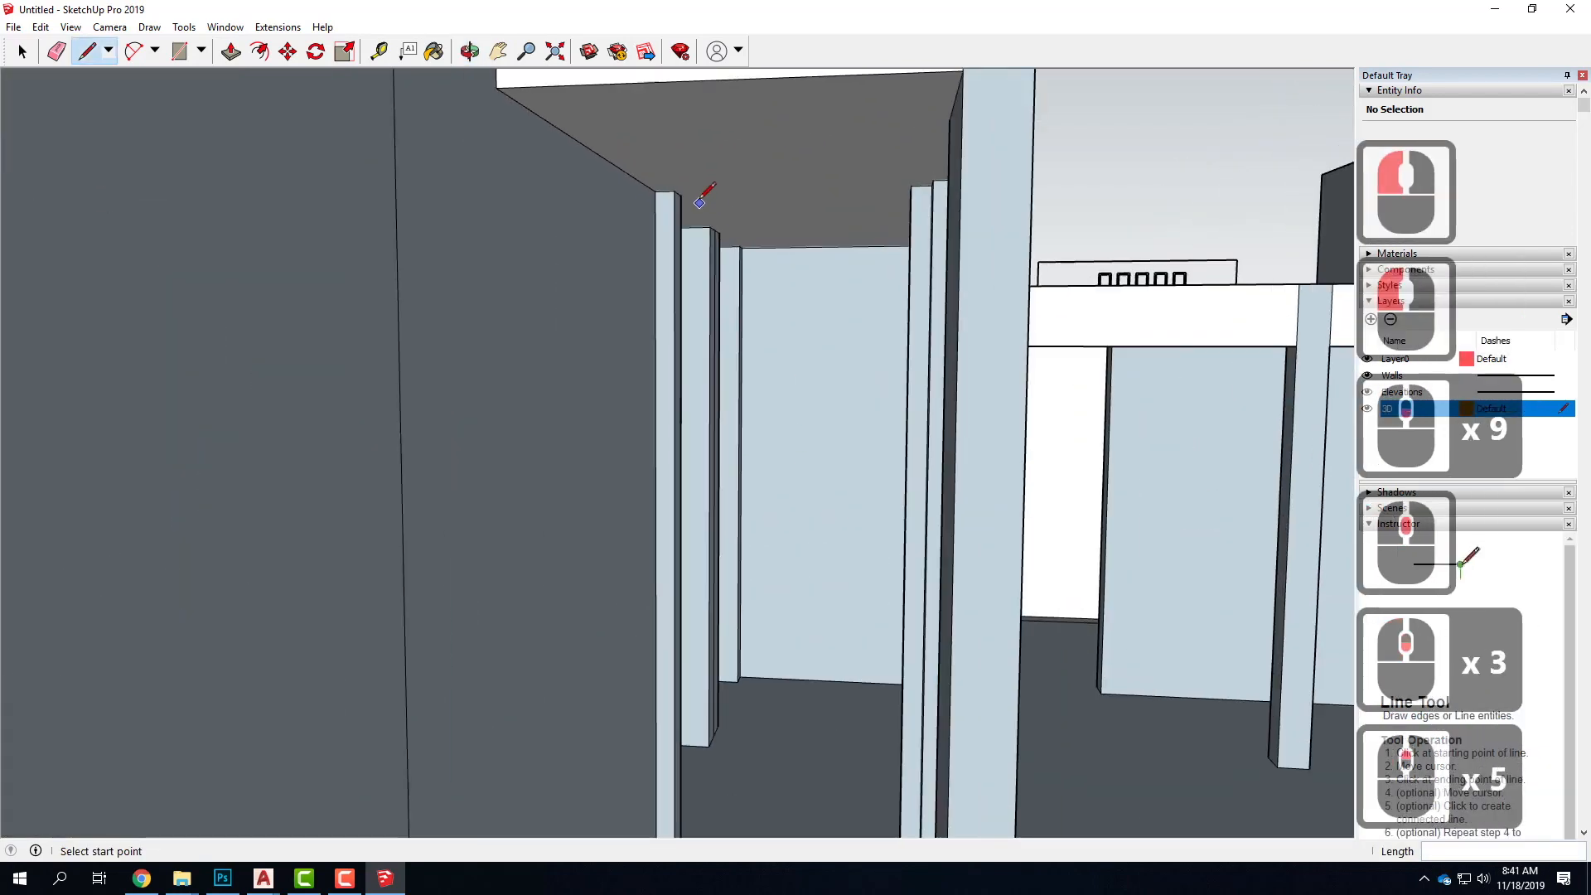
click(674, 190)
click(911, 186)
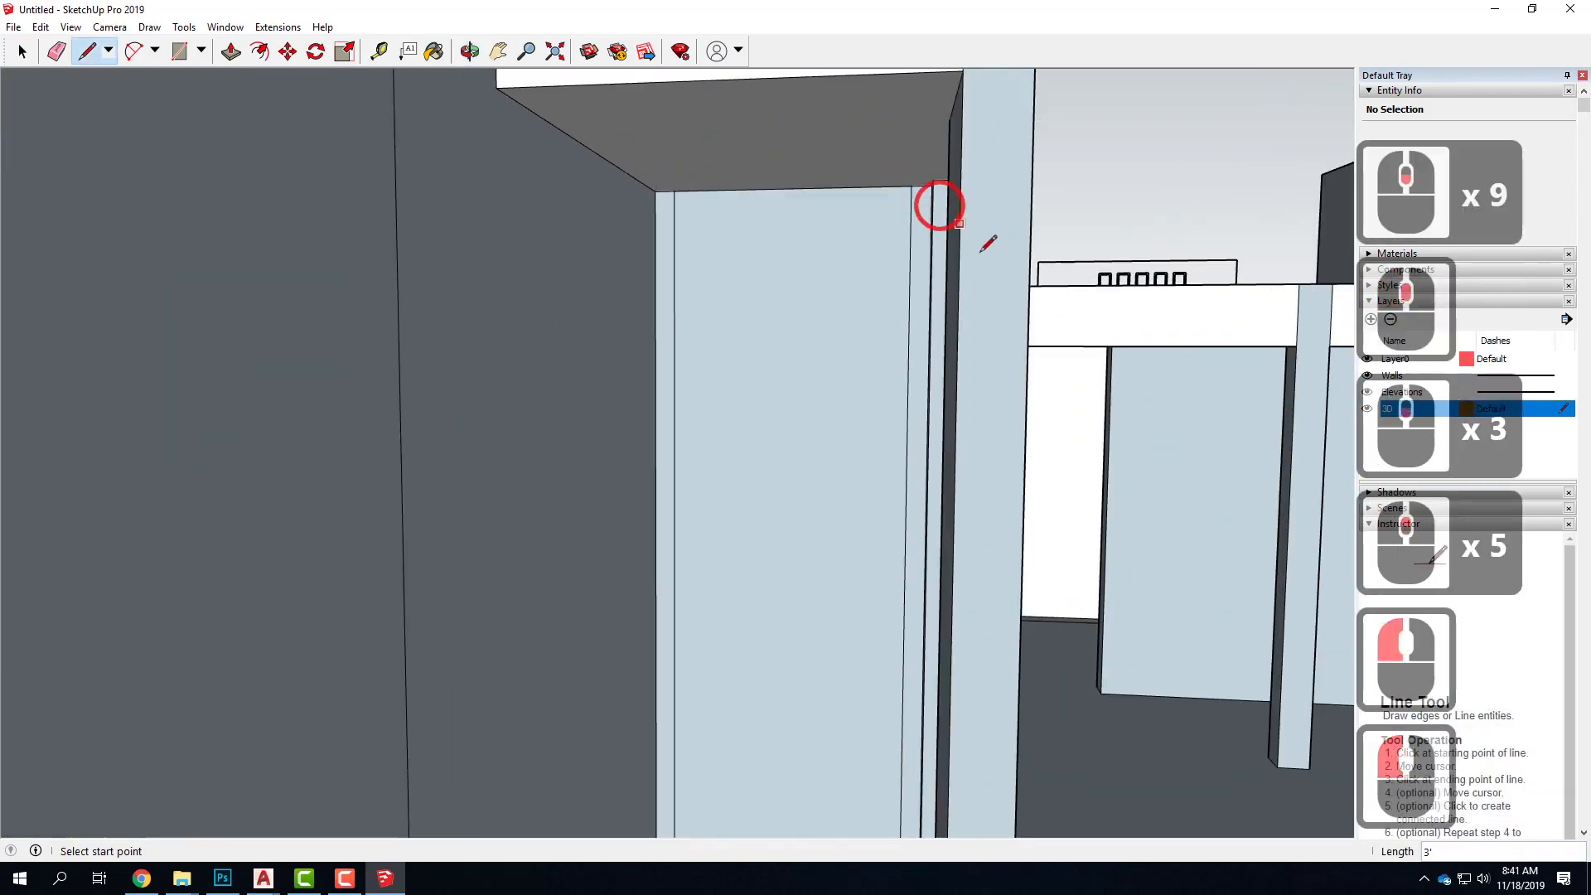
Draw a projection line about 82' long from the front elevation door frame's upper left corner along the green axis to the corridor infill face
scroll(826, 238, down, 5)
scroll(832, 261, down, 4)
middle_drag(838, 284, 757, 331)
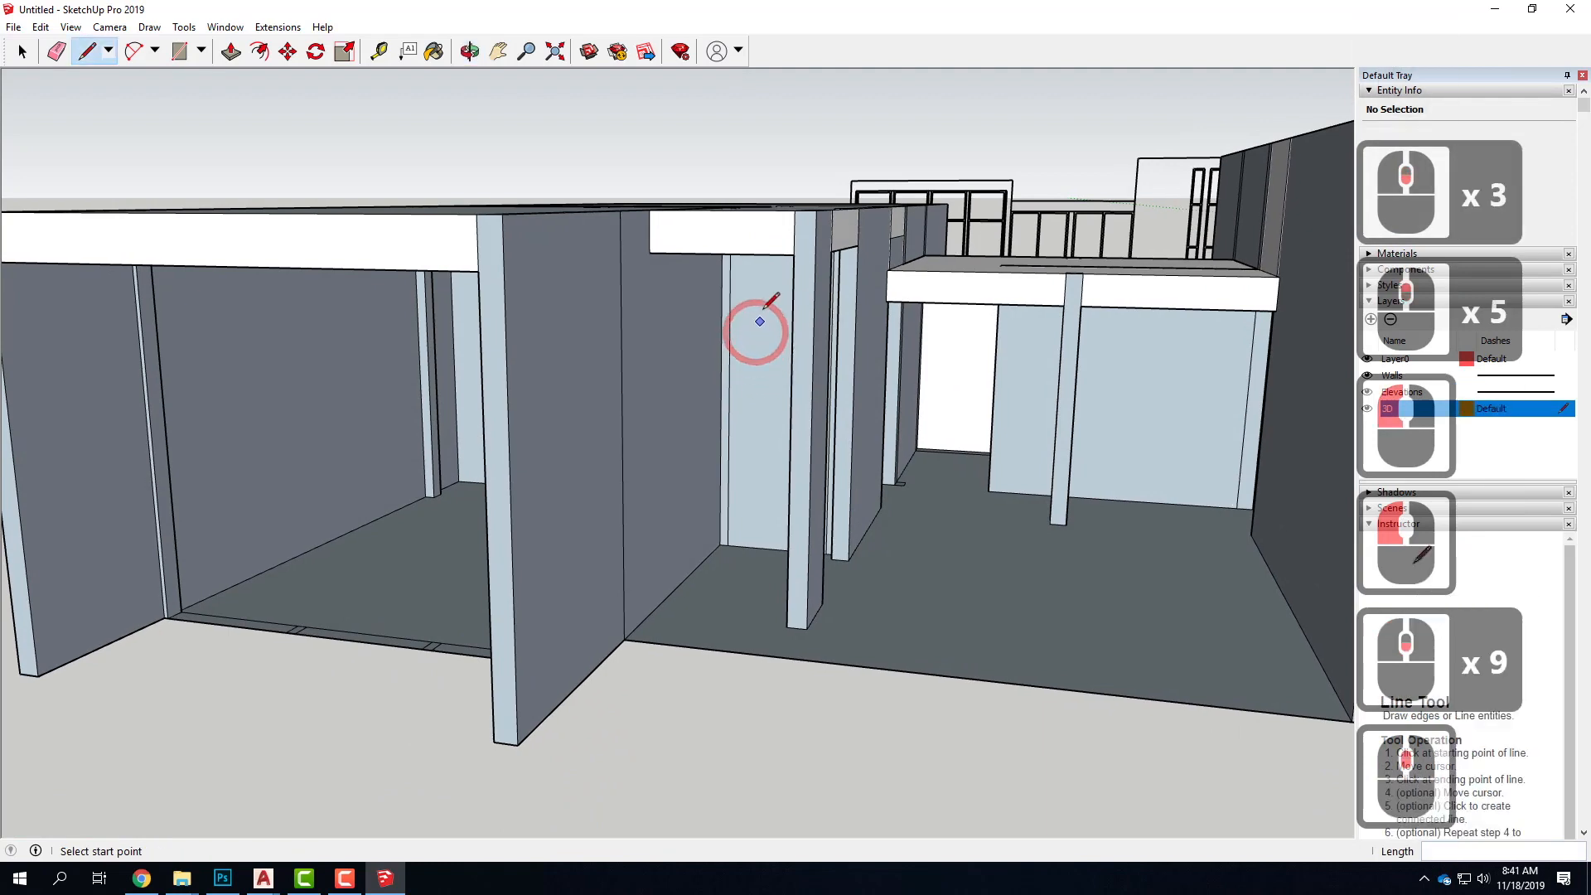
scroll(812, 331, down, 5)
scroll(877, 328, down, 7)
middle_drag(928, 383, 932, 397)
key(l)
click(278, 544)
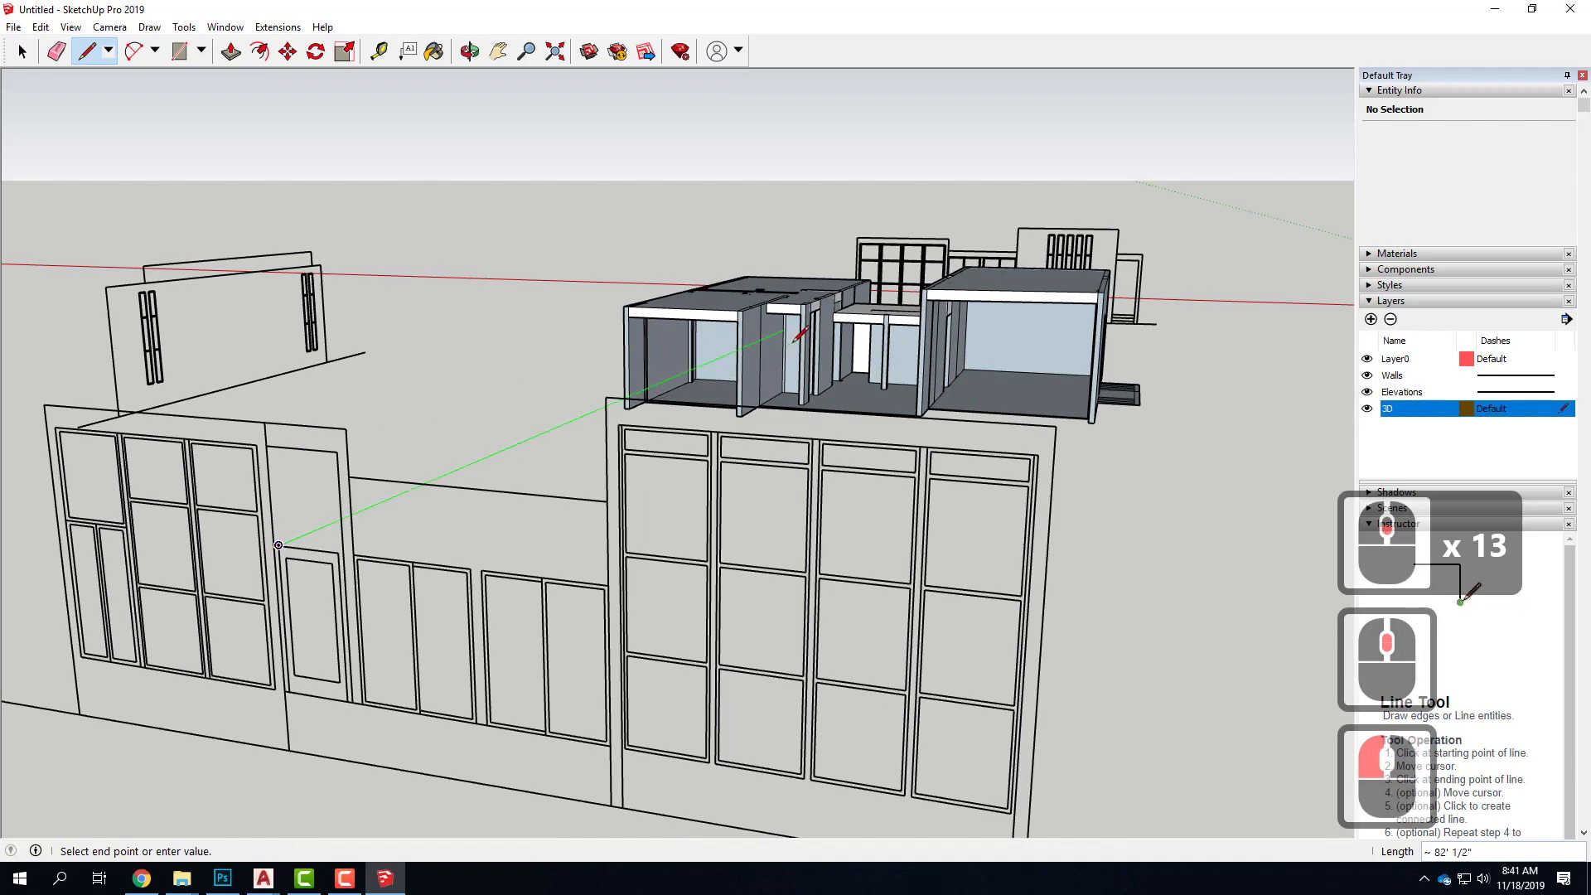
scroll(811, 320, up, 4)
scroll(814, 317, up, 7)
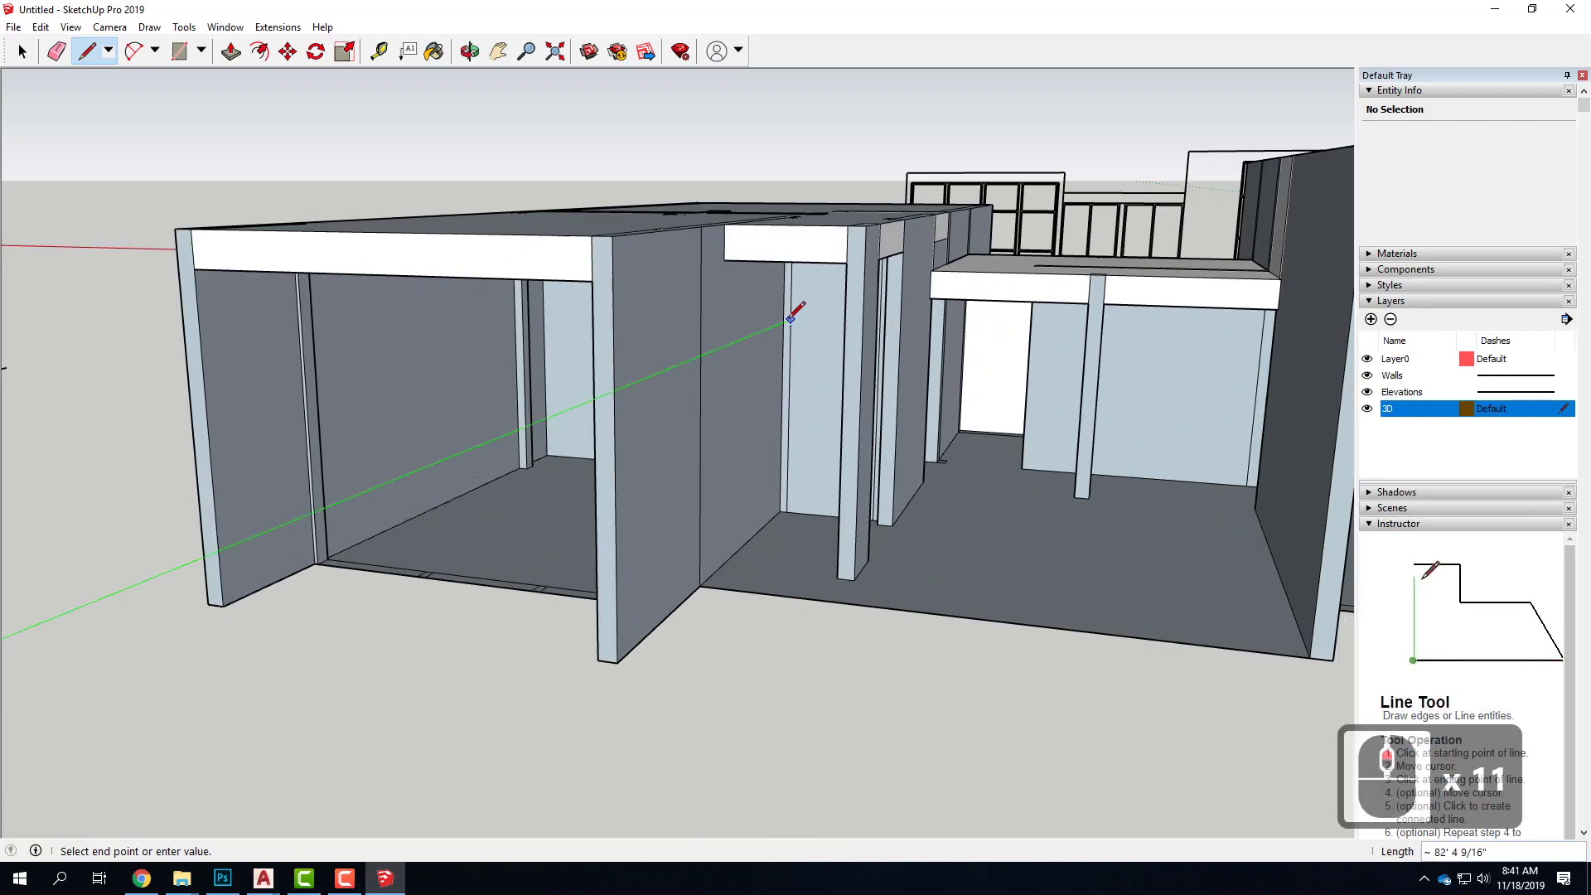
scroll(782, 314, down, 4)
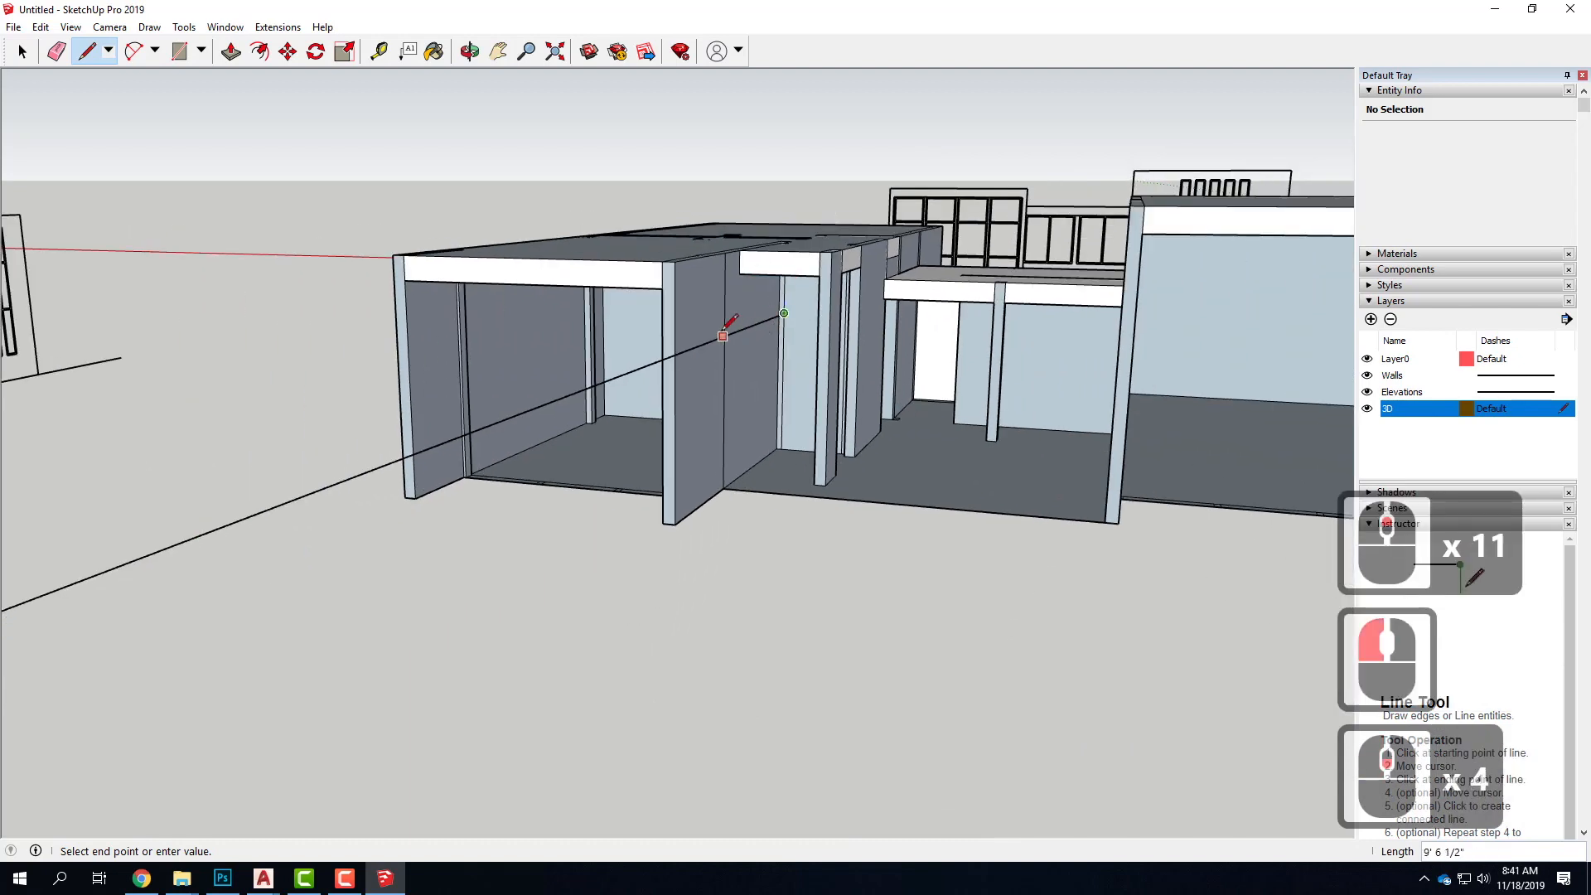
scroll(823, 345, down, 1)
Draw a horizontal door-head line across the corridor infill face from the projected corner, and select the face to check whether it splits
scroll(831, 326, up, 9)
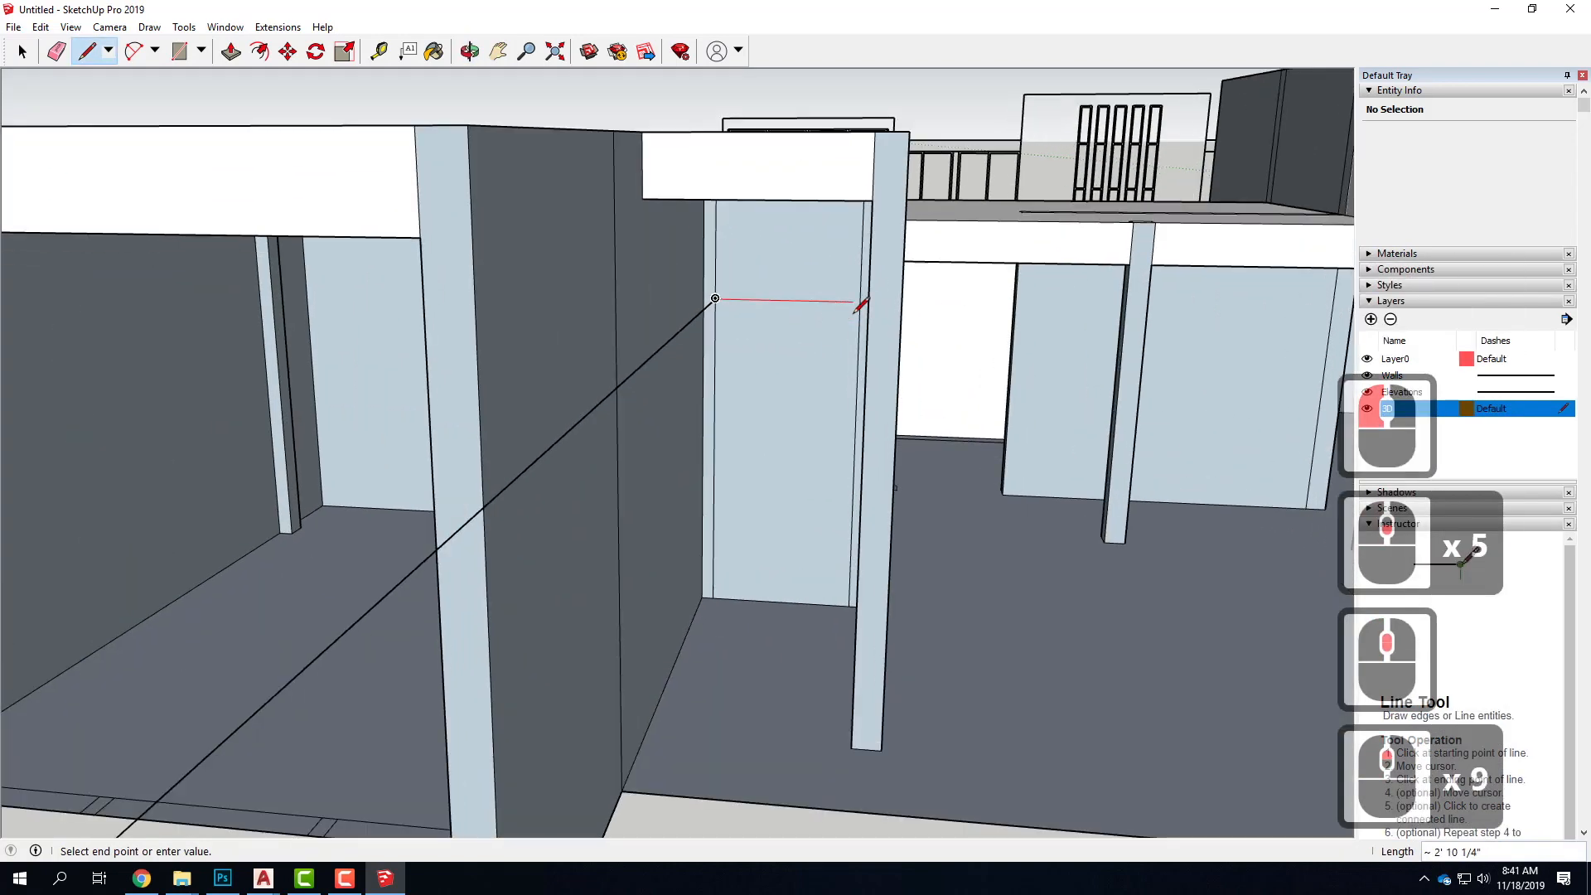
click(858, 303)
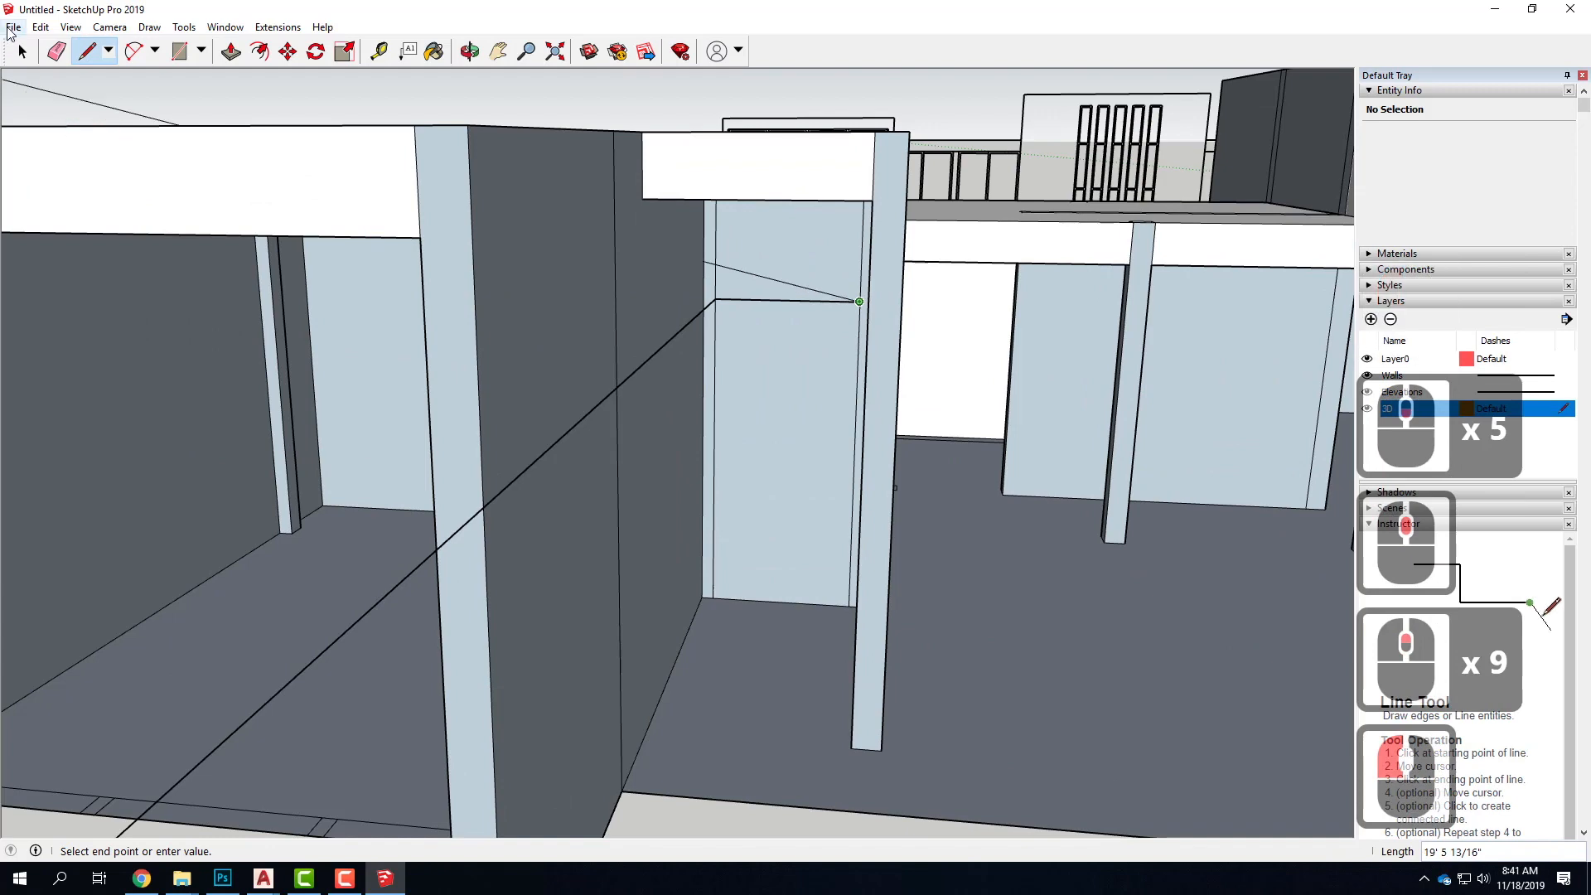
click(20, 51)
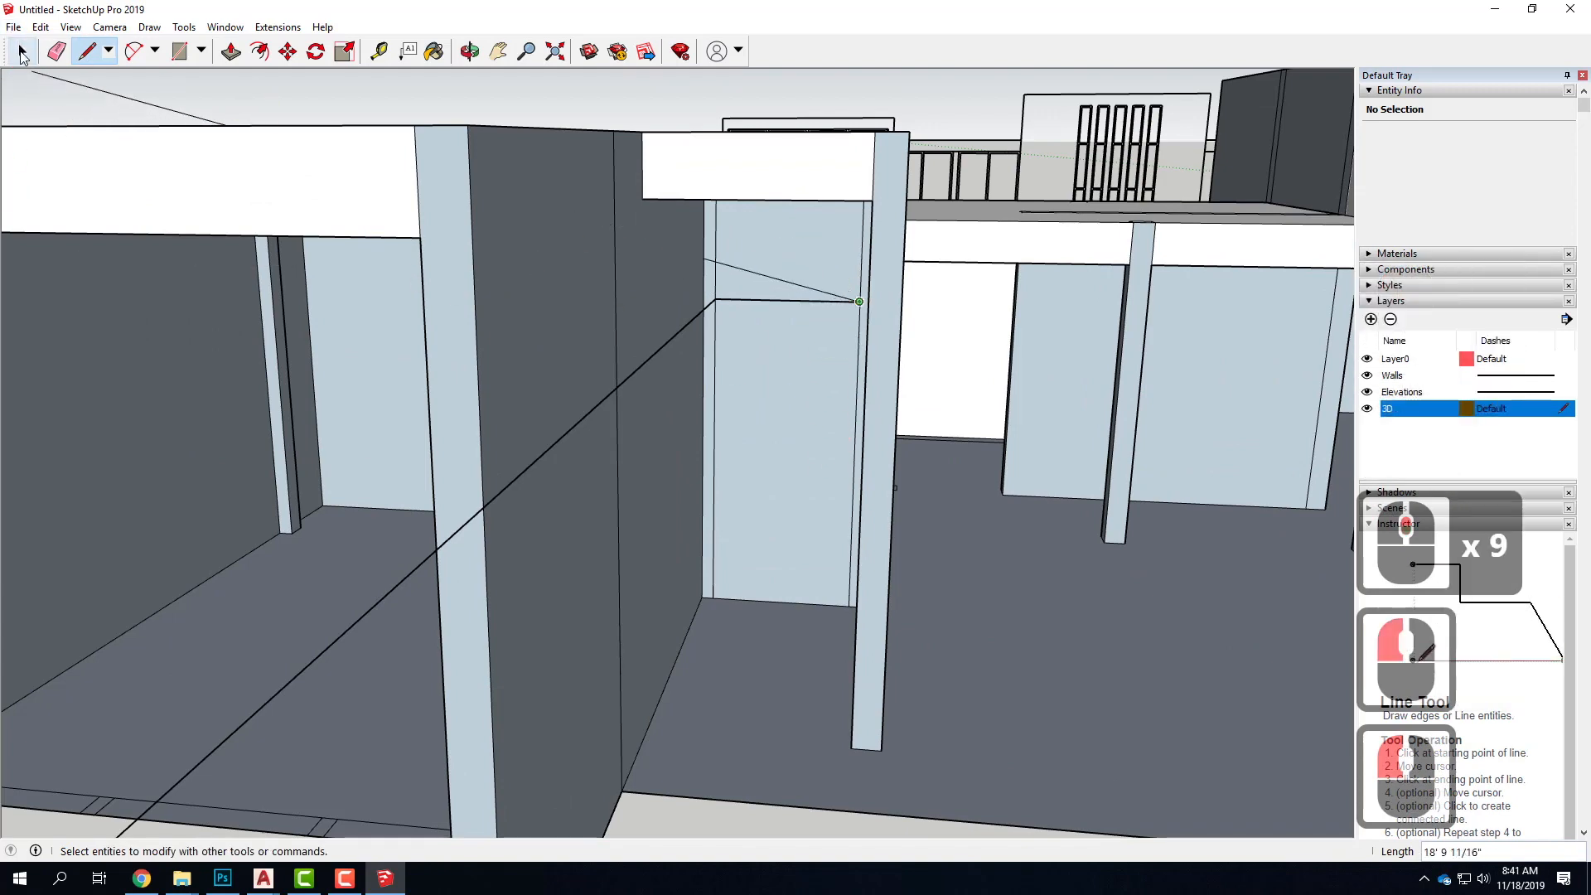
click(776, 260)
click(788, 348)
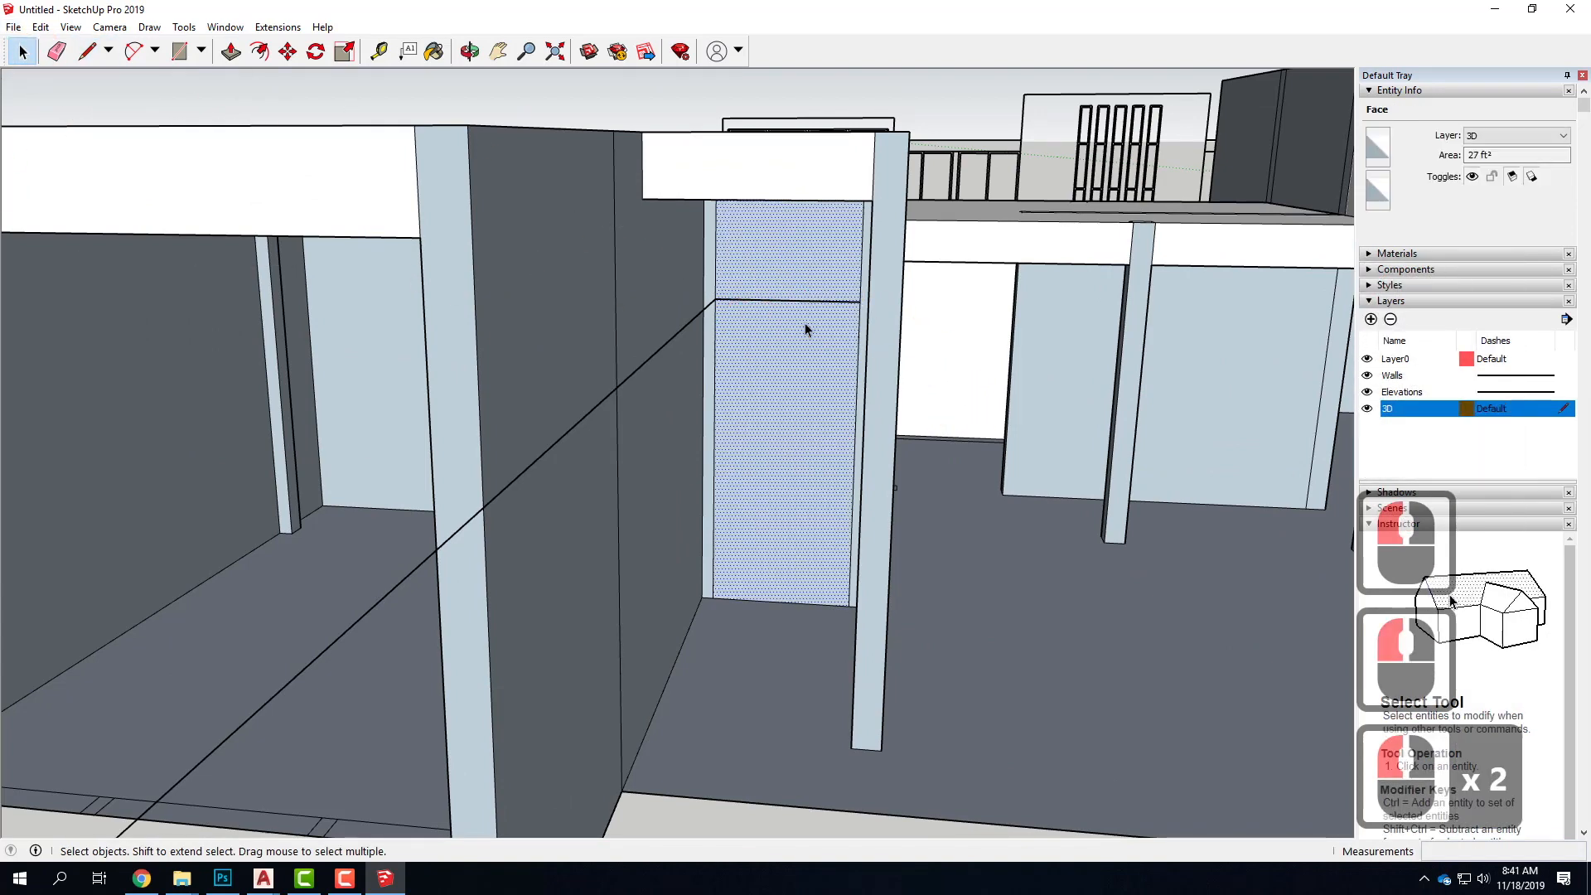
Redraw the door-head line between the left and right edges of the corridor infill face to try to divide it
scroll(840, 371, up, 4)
middle_drag(840, 366, 831, 408)
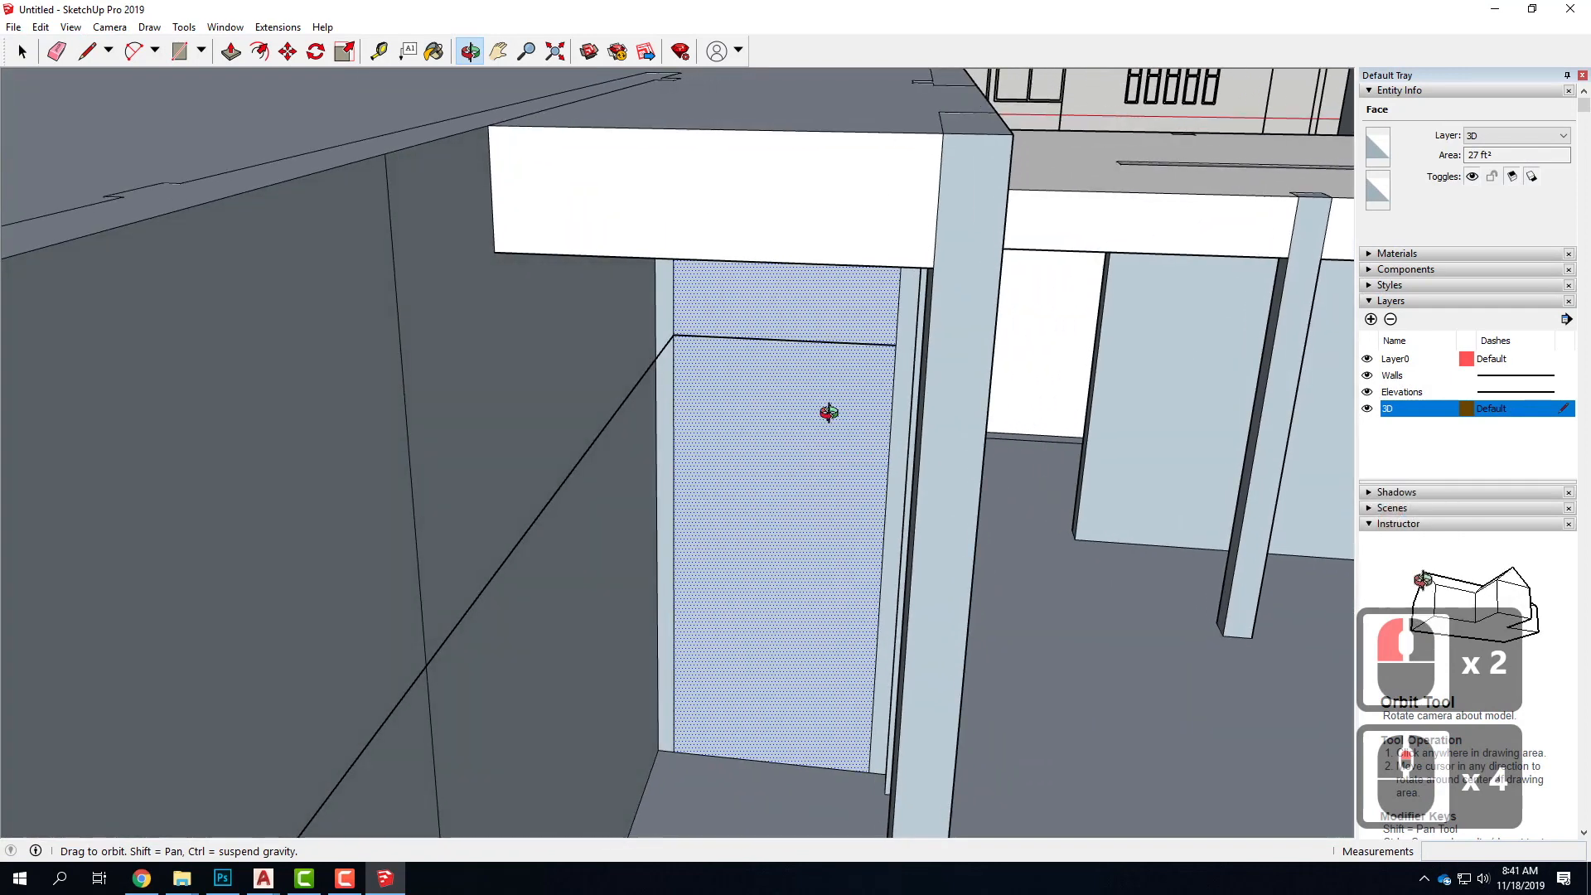
click(695, 330)
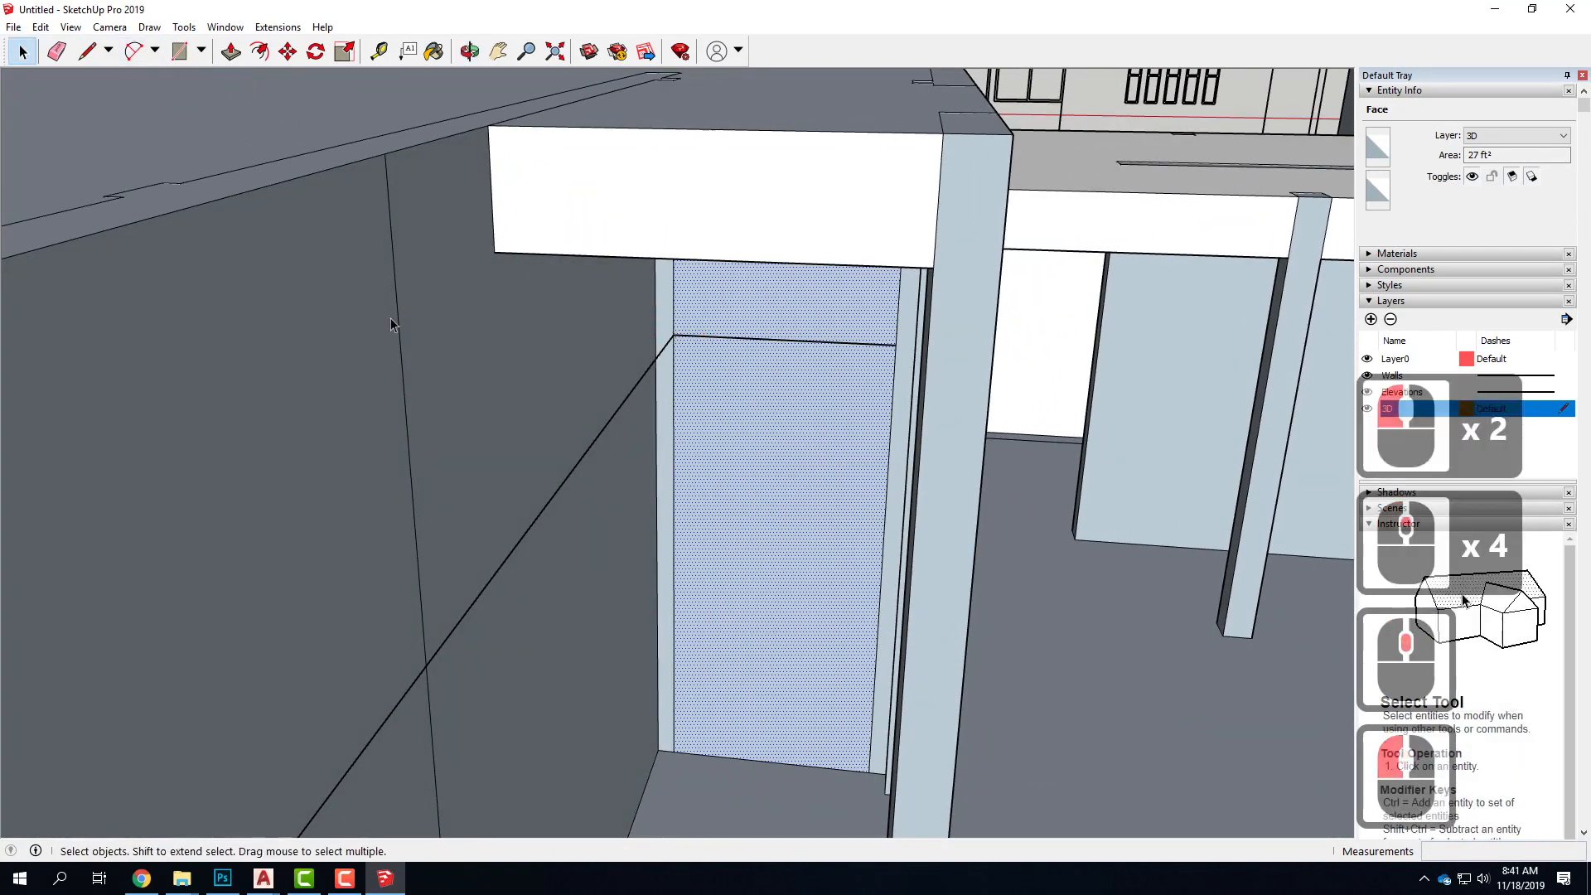
click(83, 54)
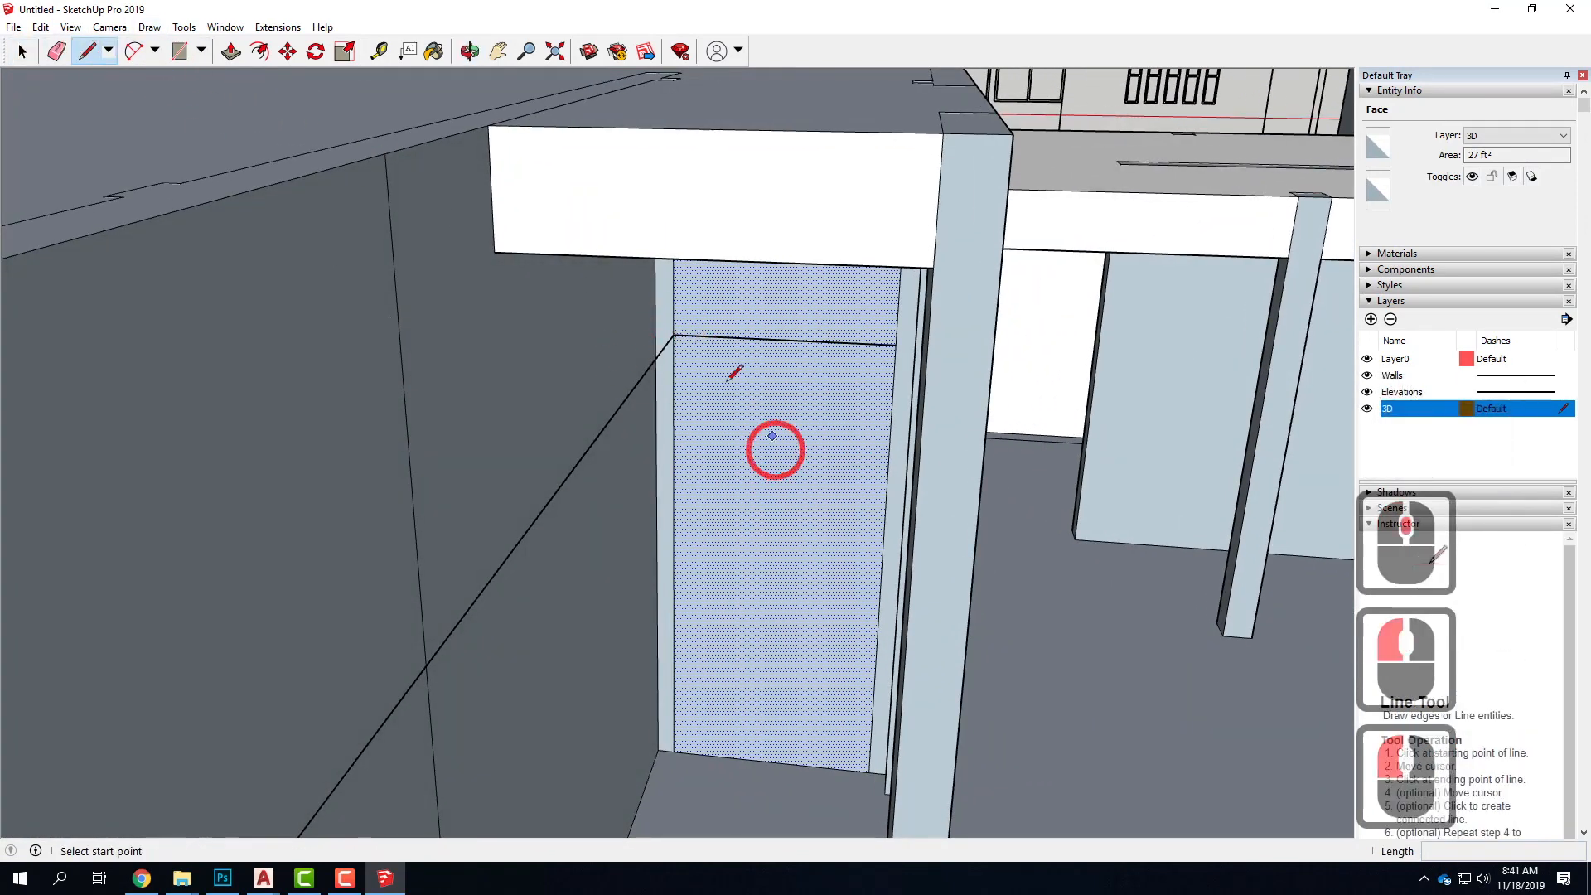
click(673, 334)
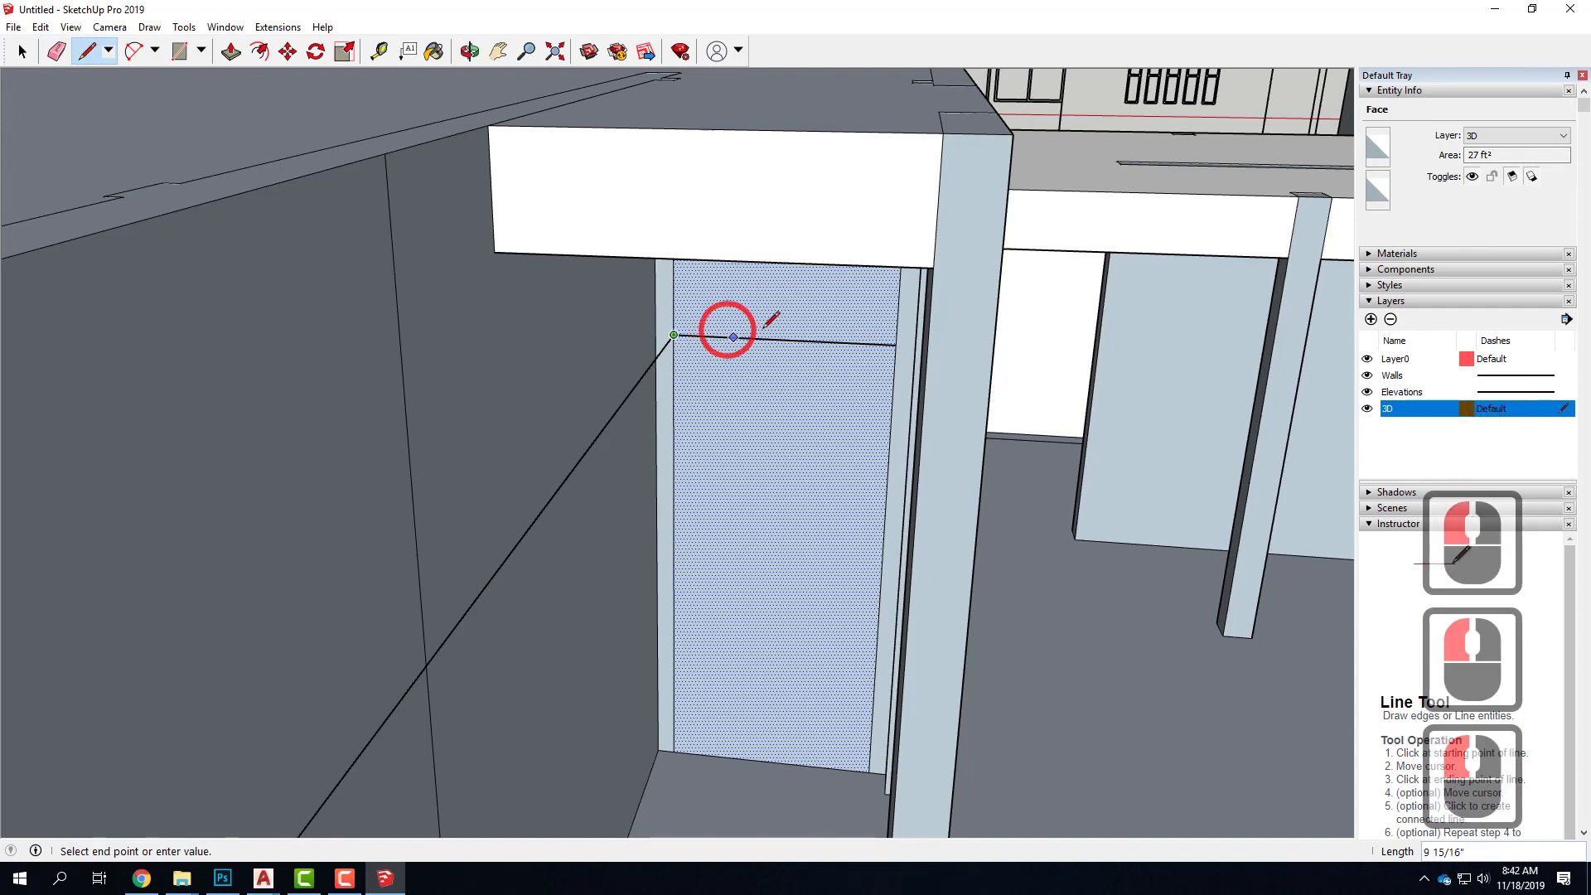
click(899, 344)
scroll(763, 313, down, 8)
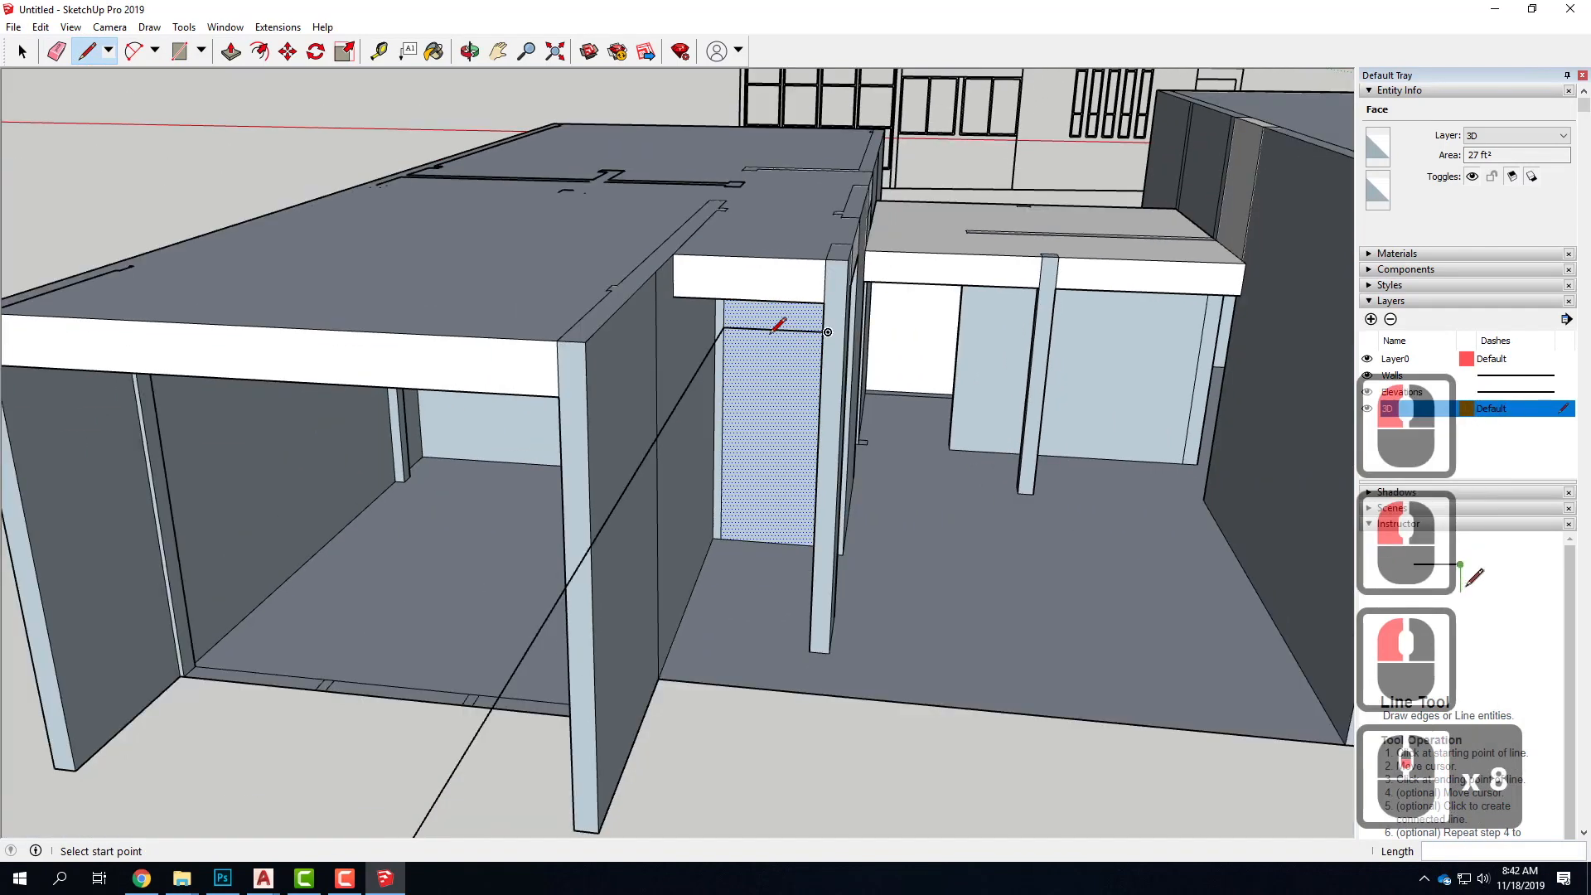
scroll(775, 329, down, 18)
scroll(733, 554, up, 5)
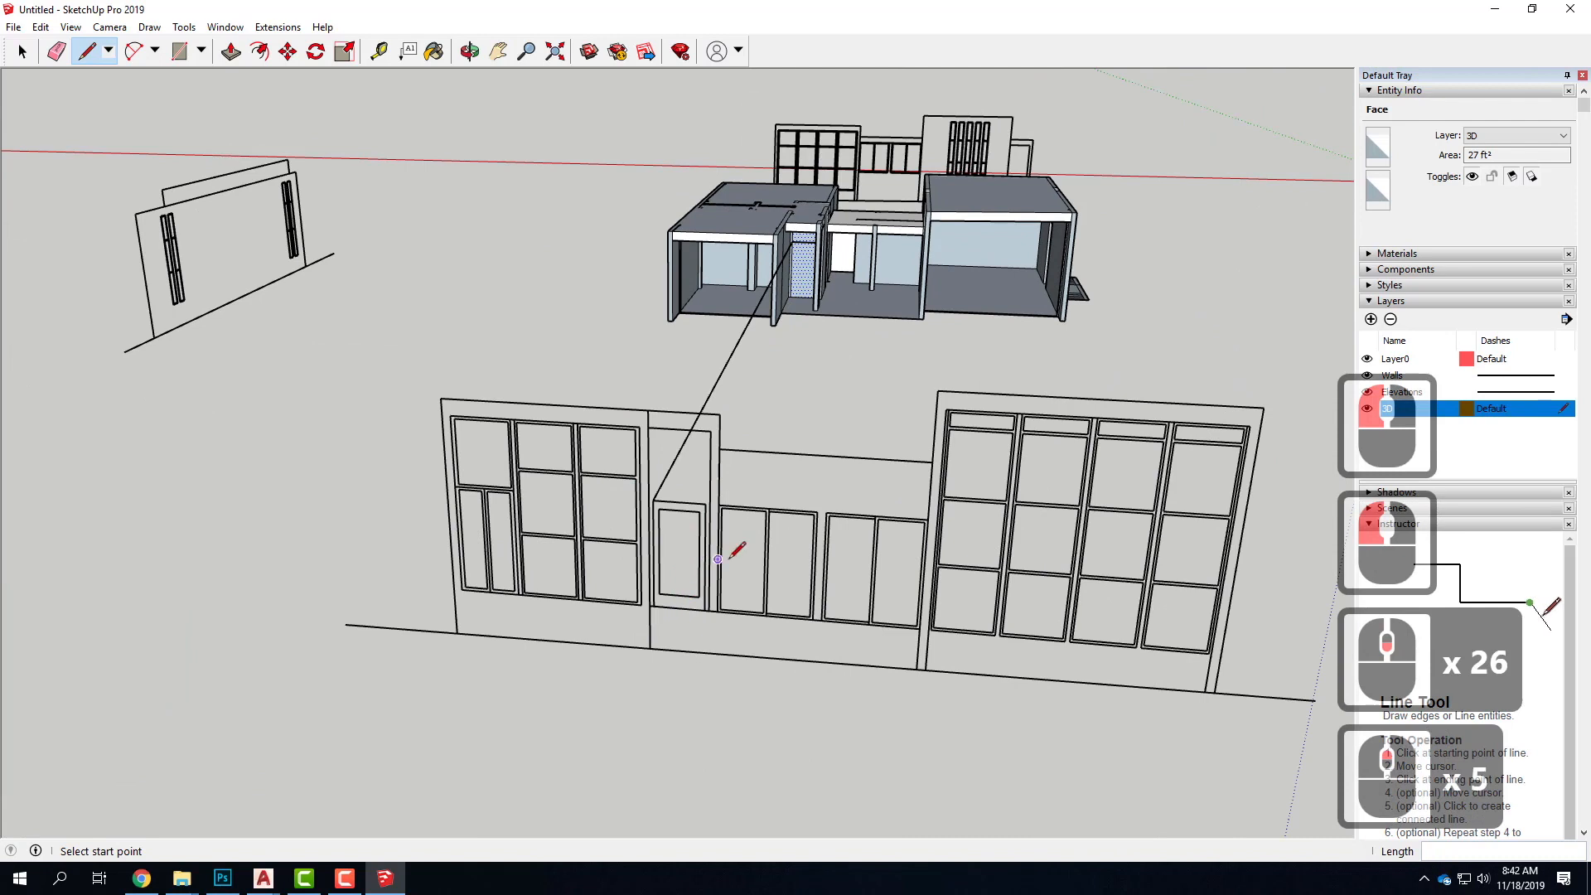
key(Escape)
key(Escape)
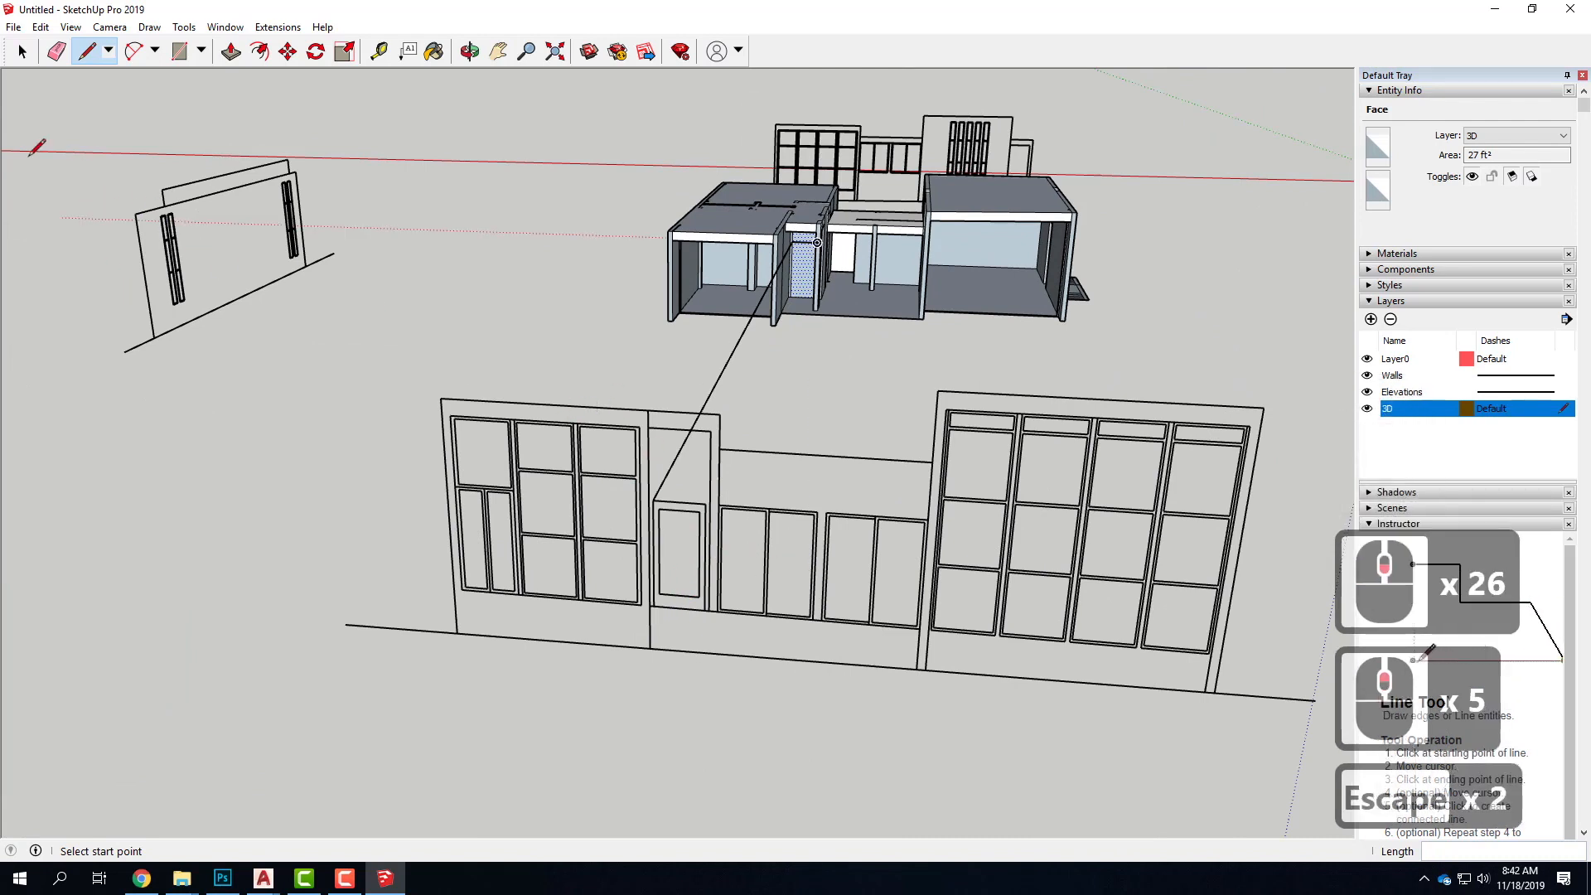
Move the front elevation group along the green axis closer to the open front of the house
click(22, 56)
click(667, 618)
click(668, 604)
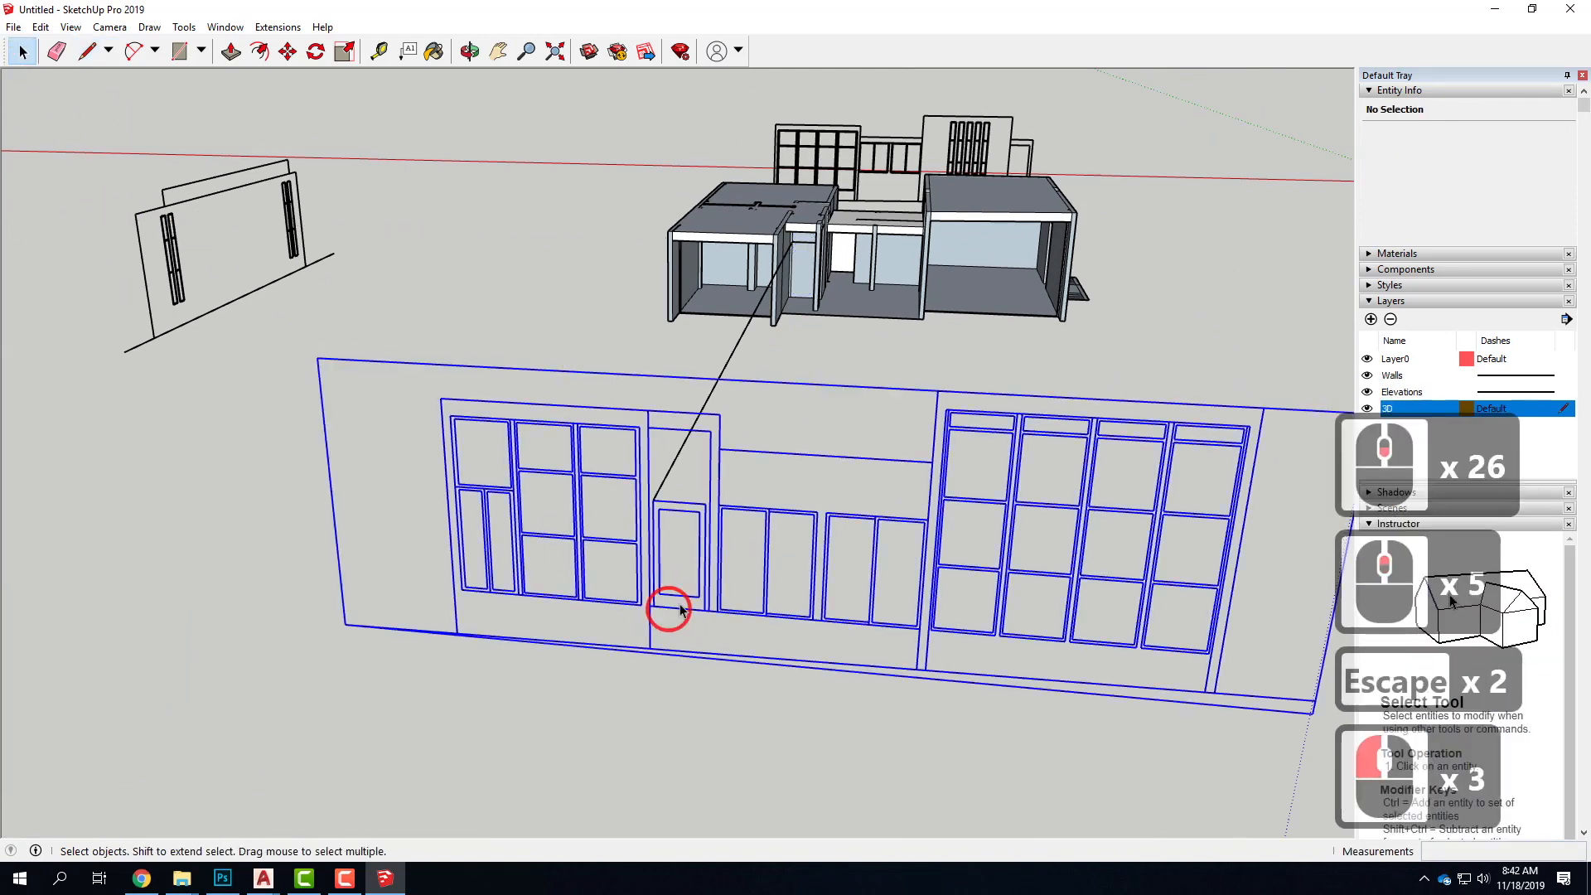
key(m)
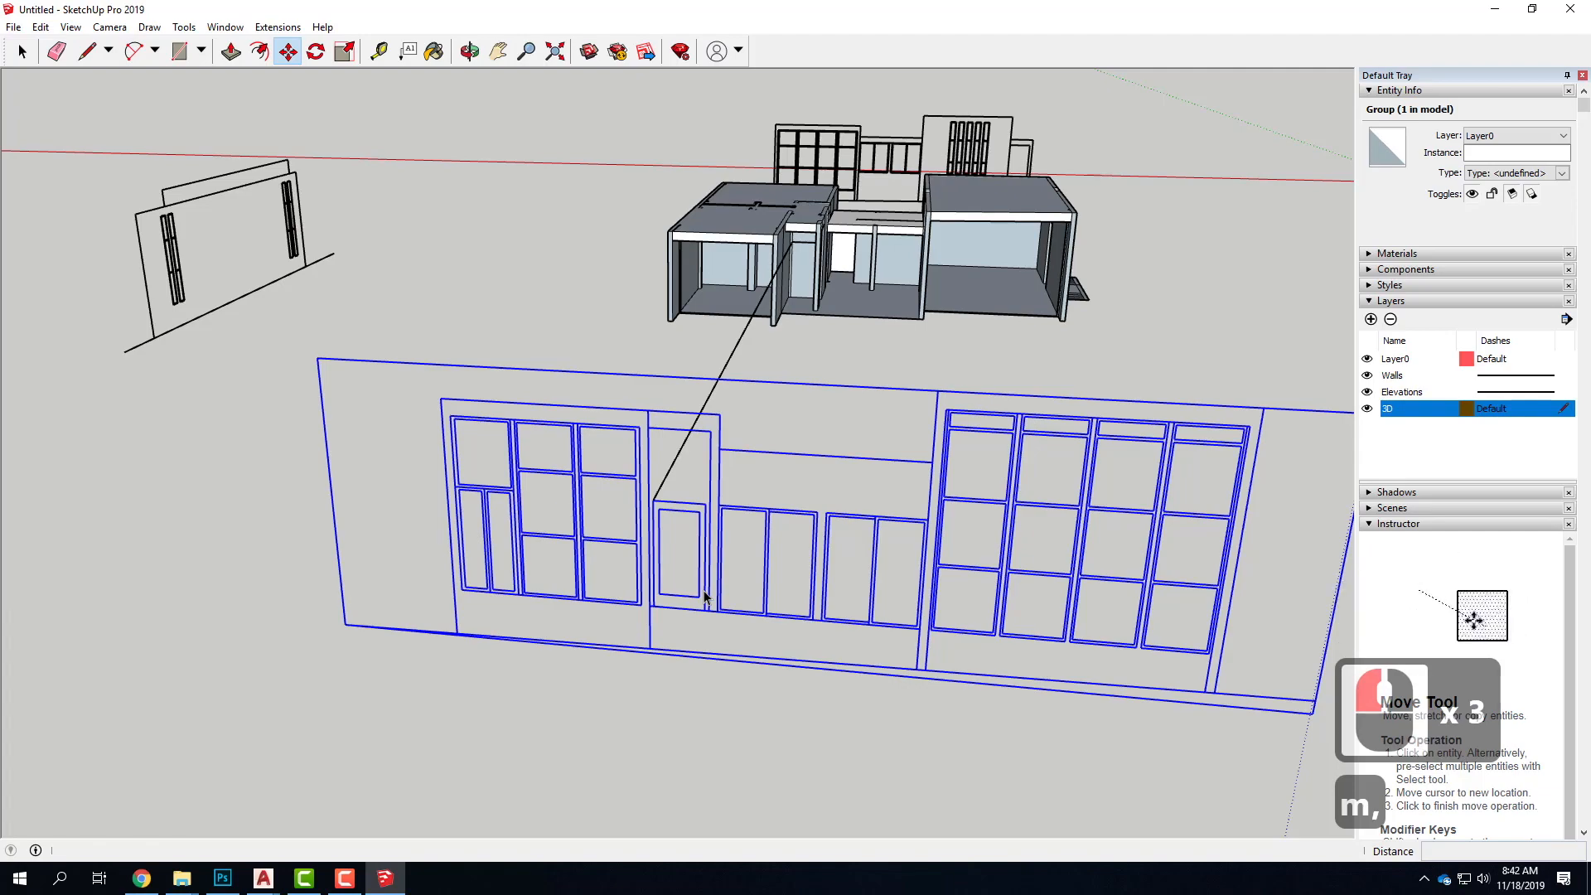
click(797, 596)
middle_drag(941, 536, 675, 476)
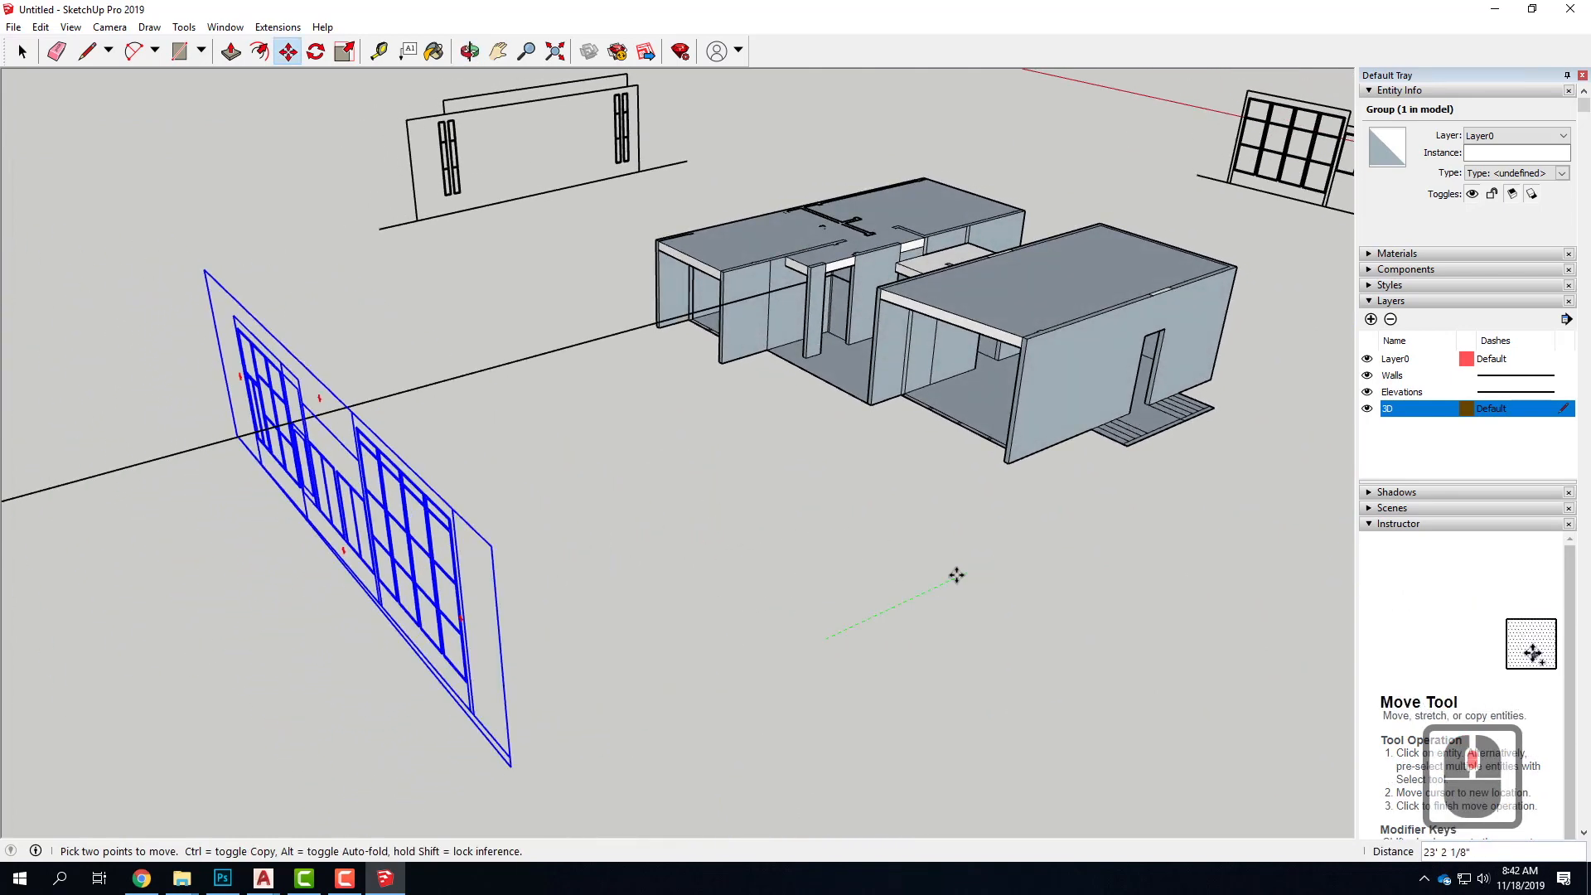
click(884, 419)
Project the elevation door frame's upper right corner onto the corridor infill face with a line about 31' 5" long
scroll(610, 213, up, 5)
click(87, 52)
middle_drag(604, 486, 827, 416)
scroll(852, 384, up, 4)
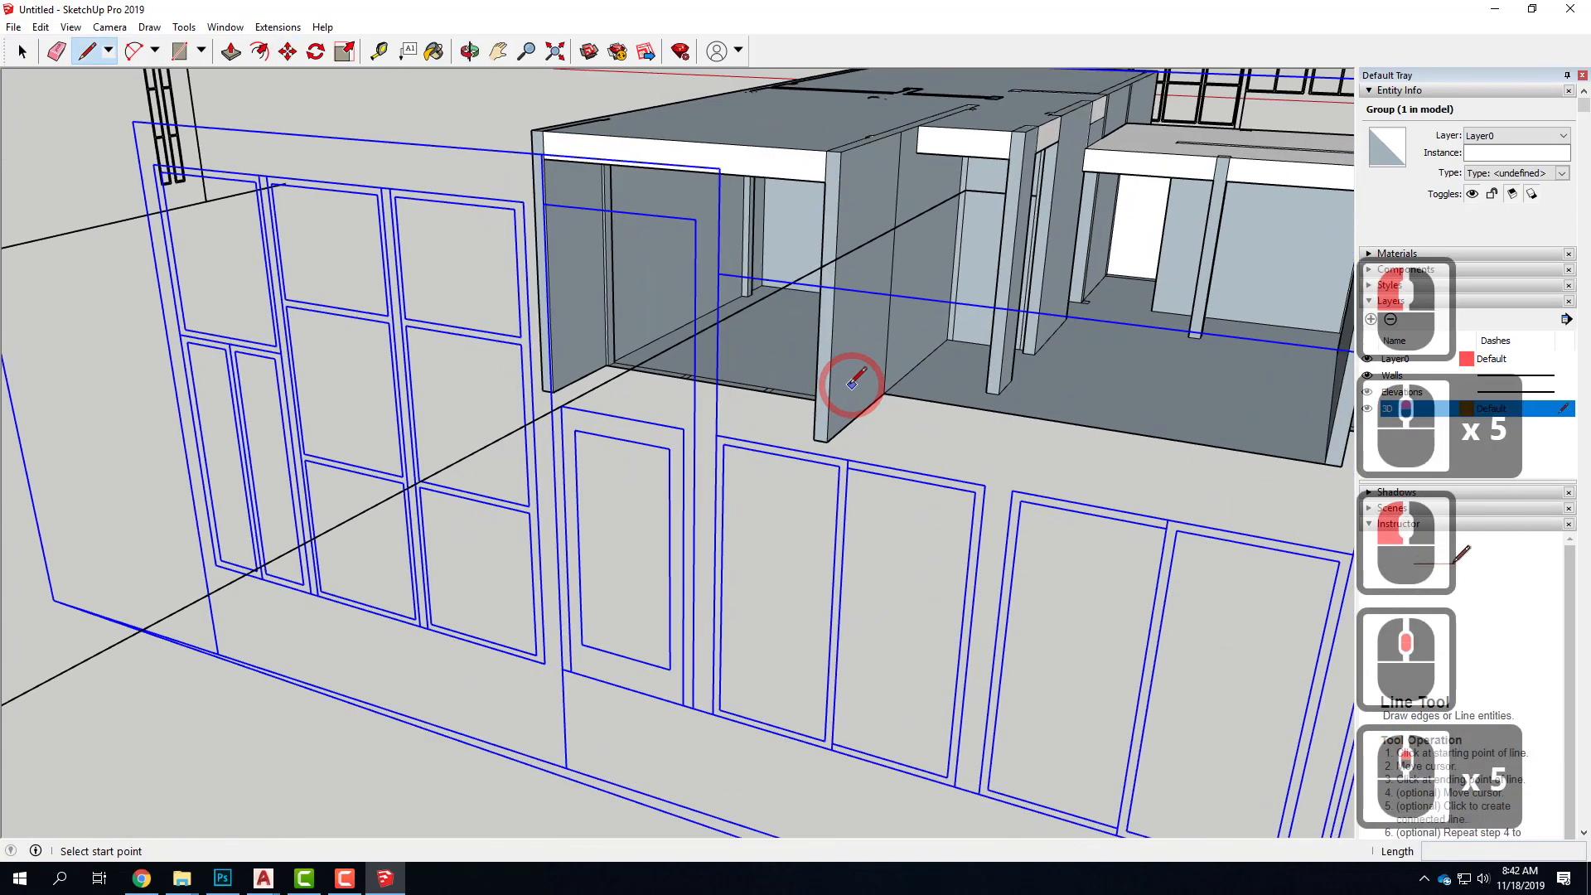
click(683, 429)
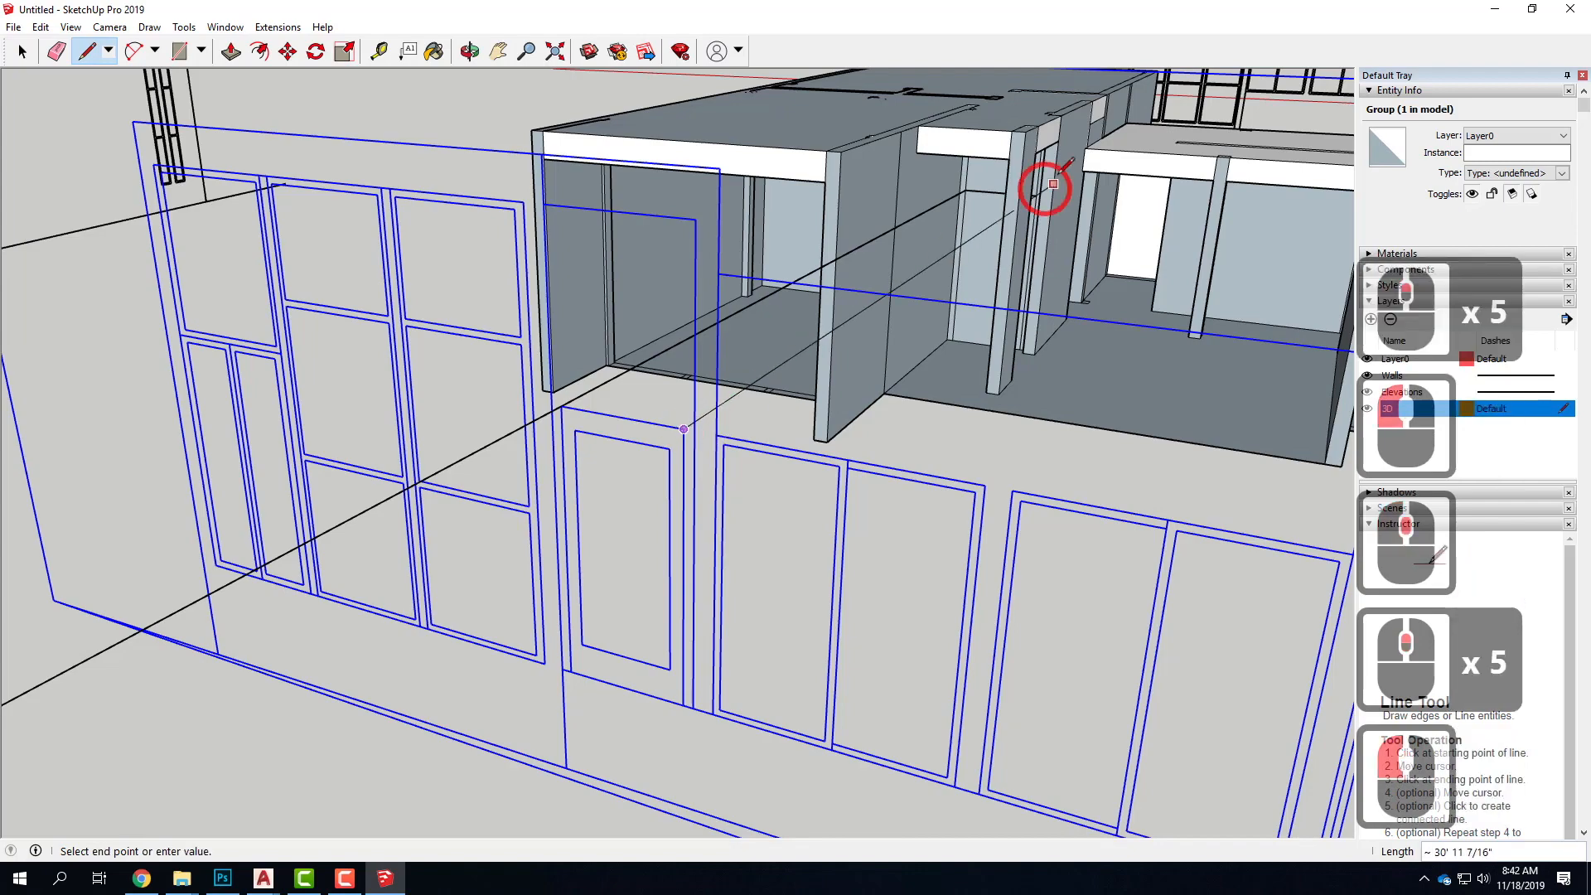
mouse_move(1004, 203)
middle_down()
mouse_move(1018, 221)
mouse_move(1003, 183)
middle_up()
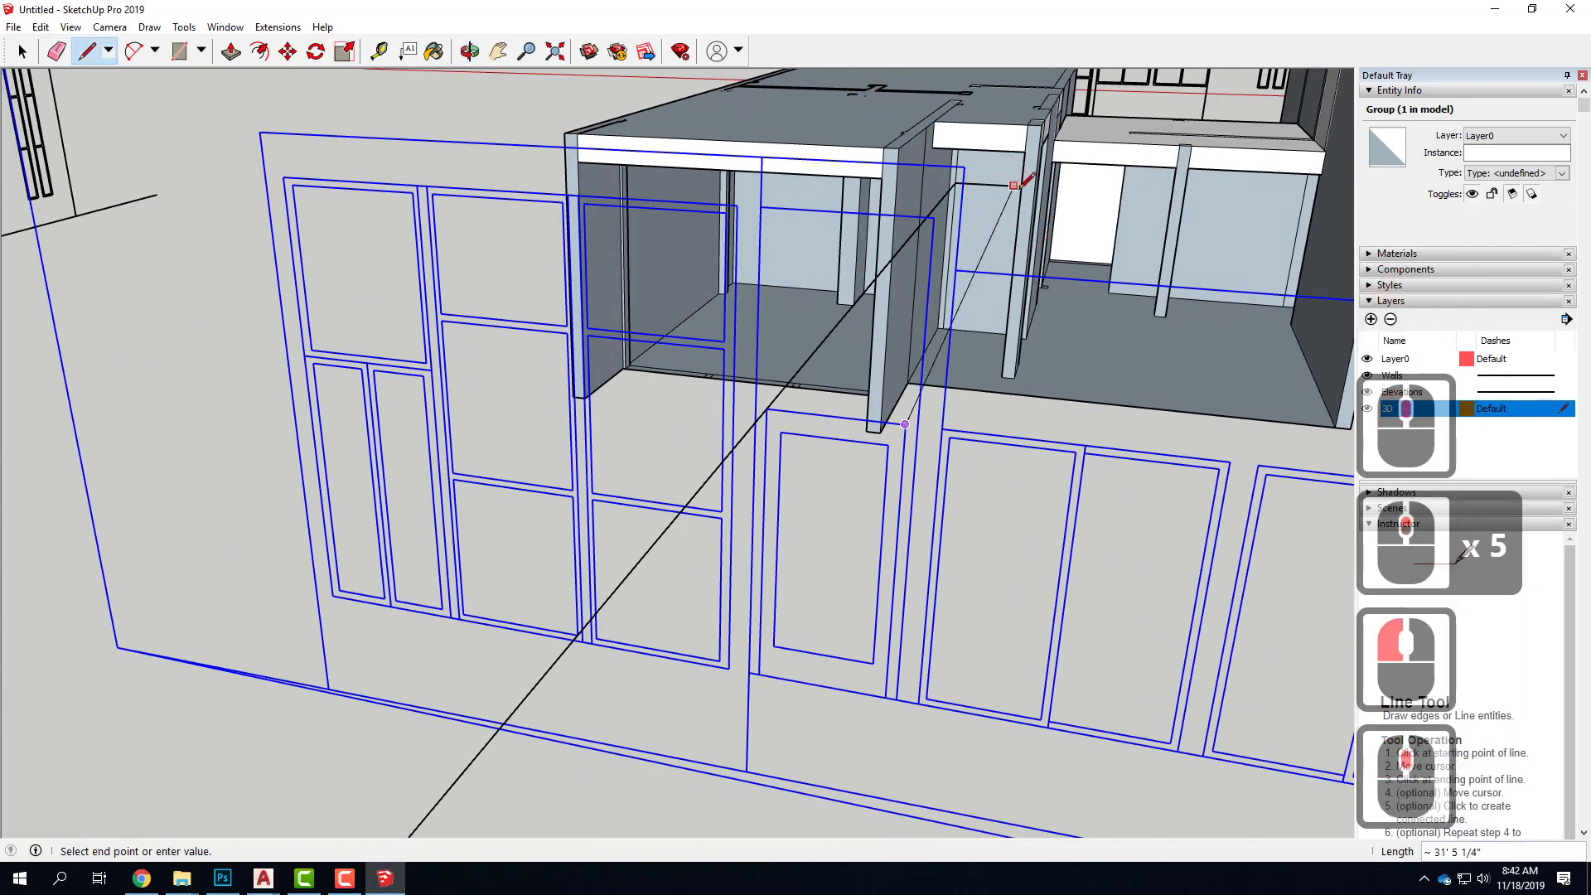
scroll(994, 182, up, 10)
middle_drag(895, 230, 1100, 174)
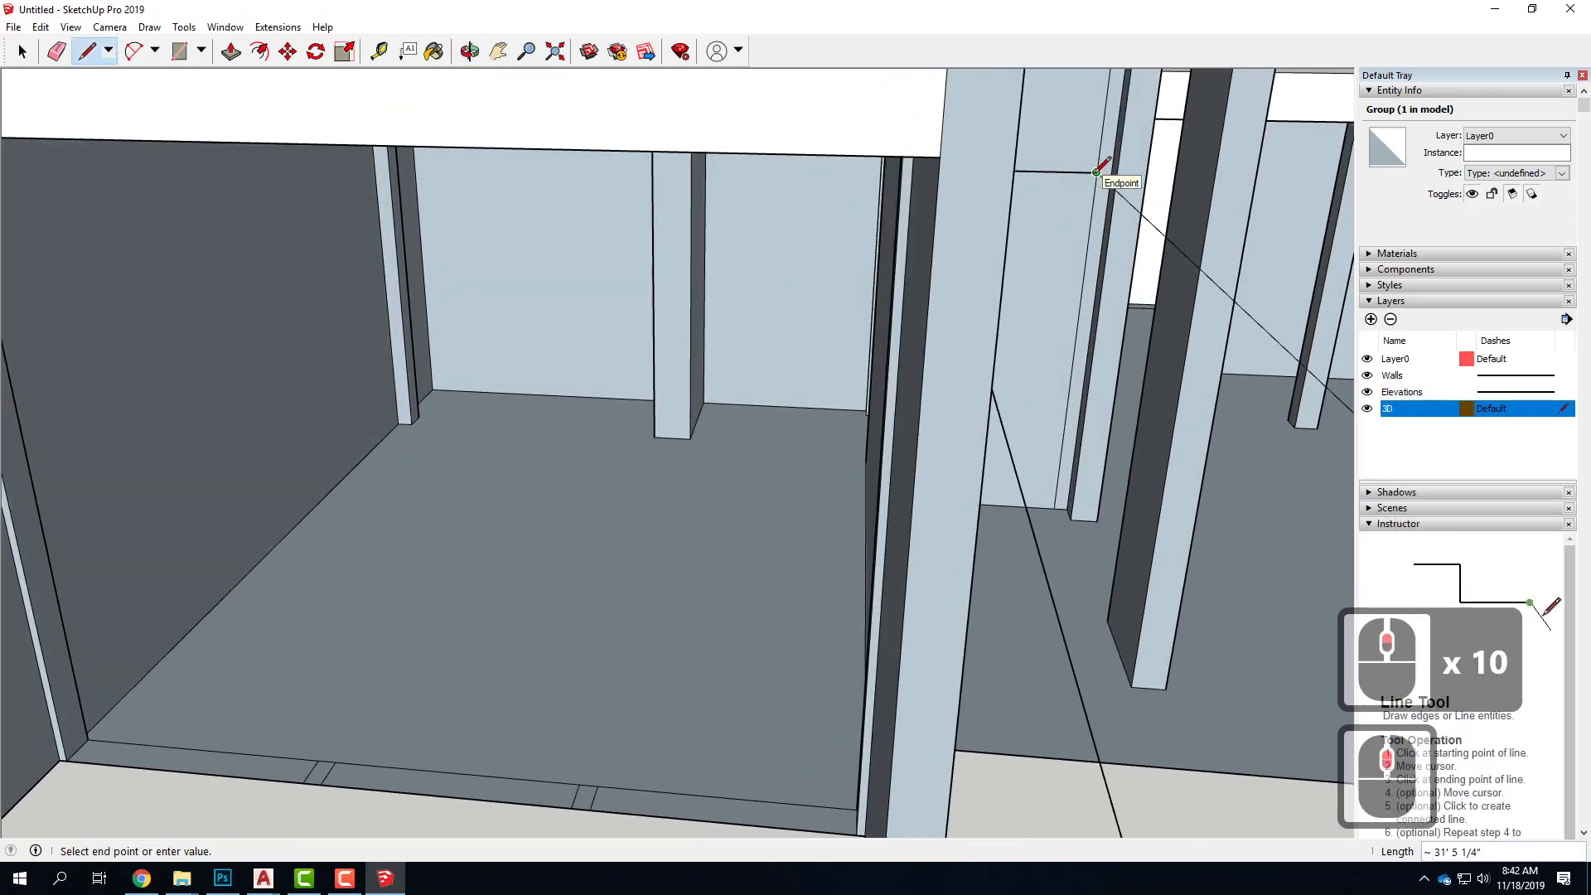
scroll(1097, 172, down, 20)
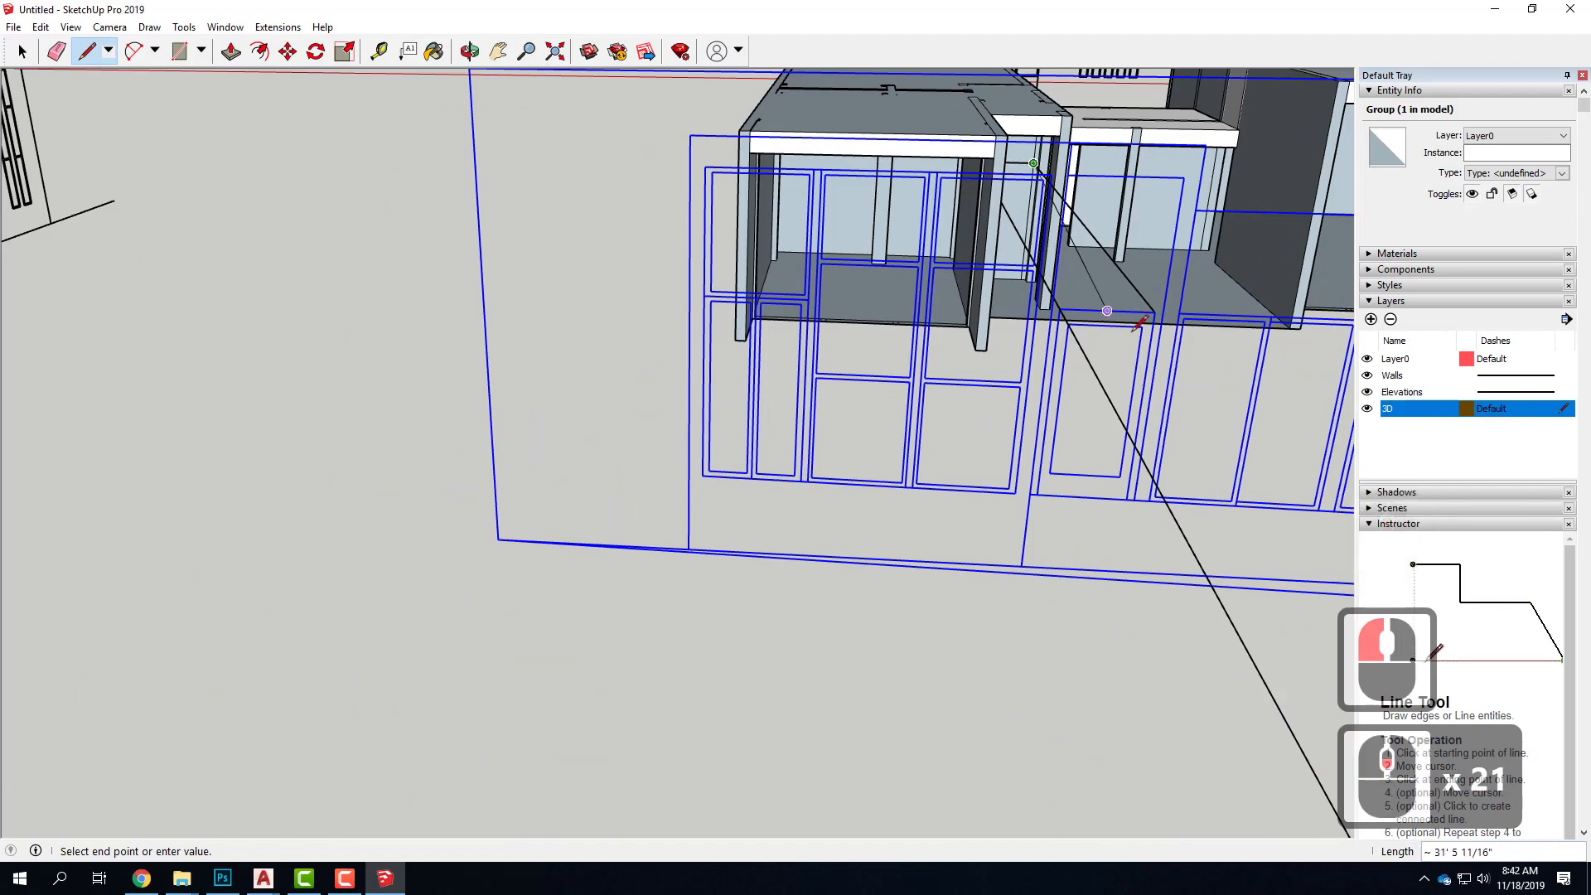
key(Escape)
Project the lower left corner of the elevation's inner door panel onto the corridor infill face with a line along the green axis
scroll(1043, 460, up, 4)
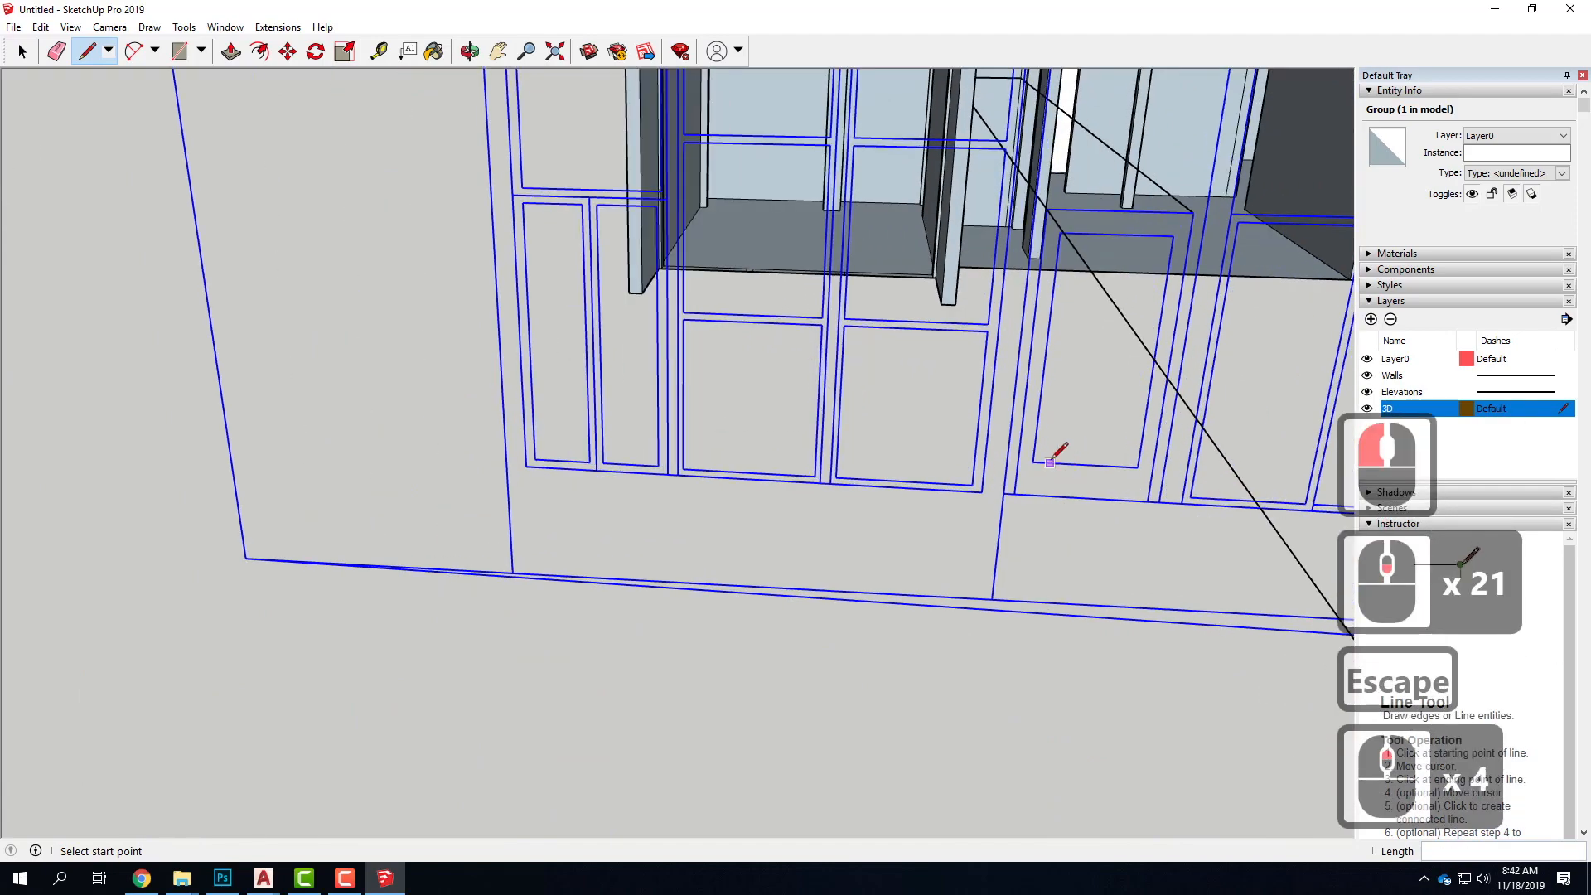
click(1032, 460)
scroll(1025, 526, down, 6)
middle_drag(1119, 280, 974, 283)
scroll(980, 281, up, 6)
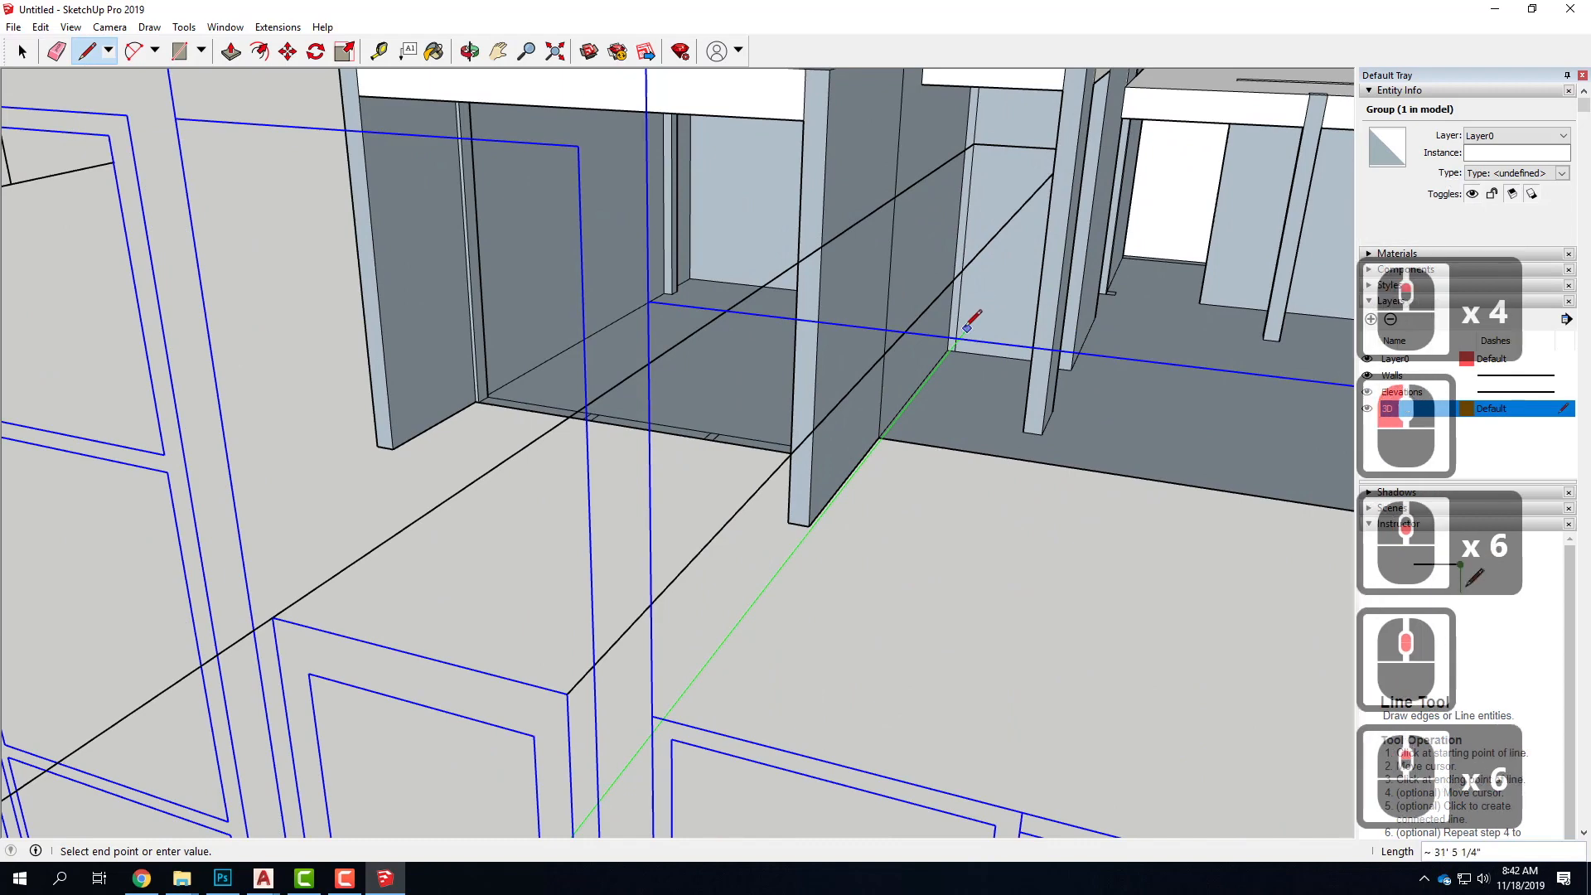
click(1036, 284)
scroll(1032, 244, down, 4)
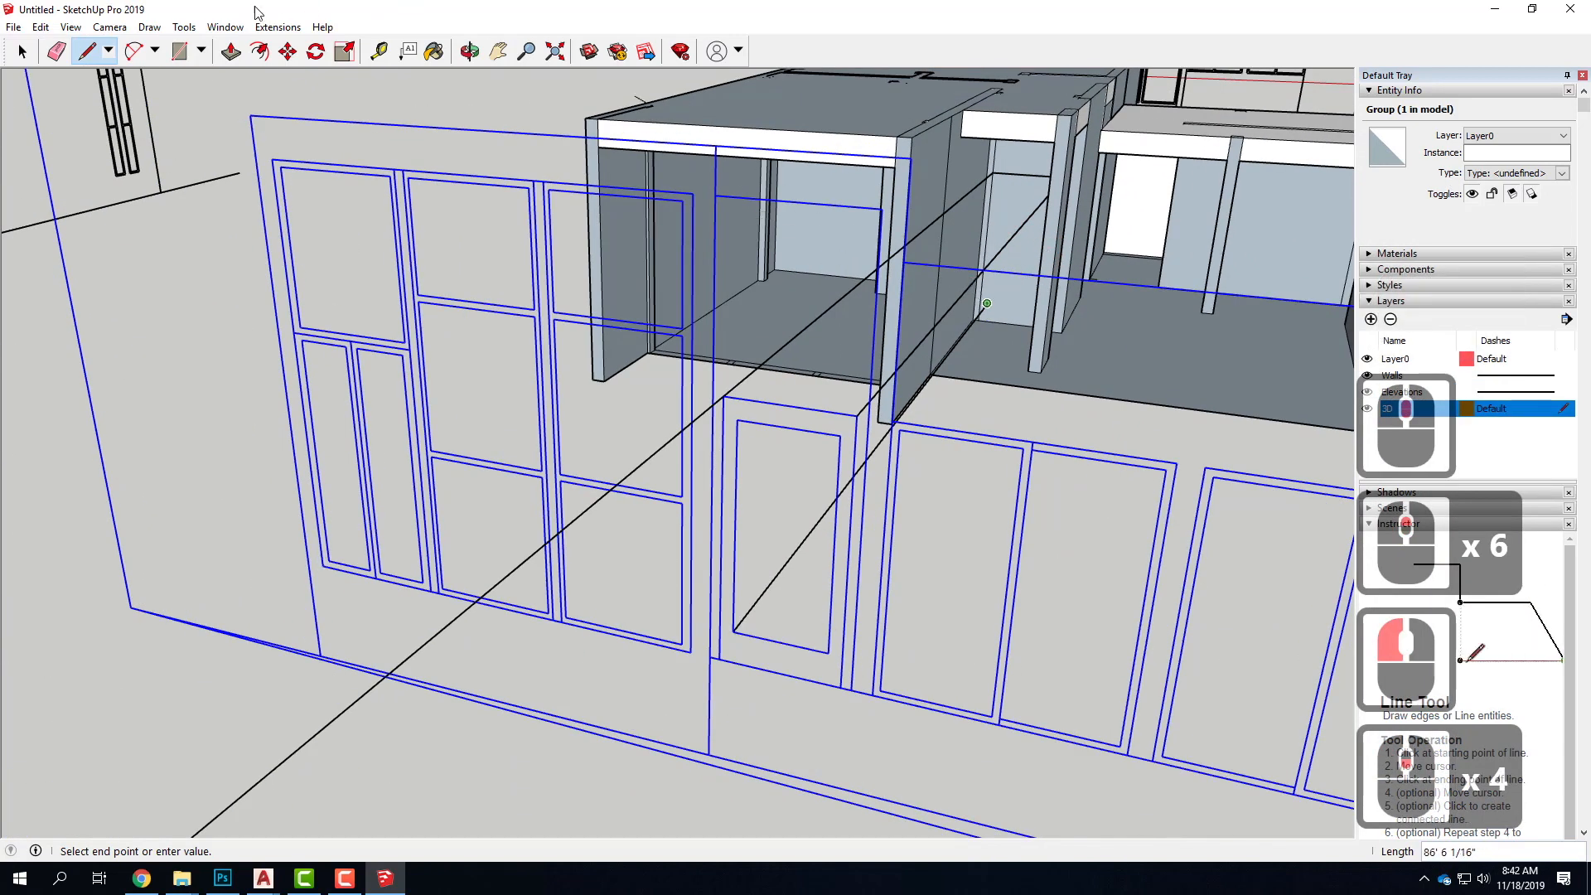
click(22, 51)
Project the inner door panel's lower right corner onto the corridor infill face and join it to the projected lower left corner
click(87, 51)
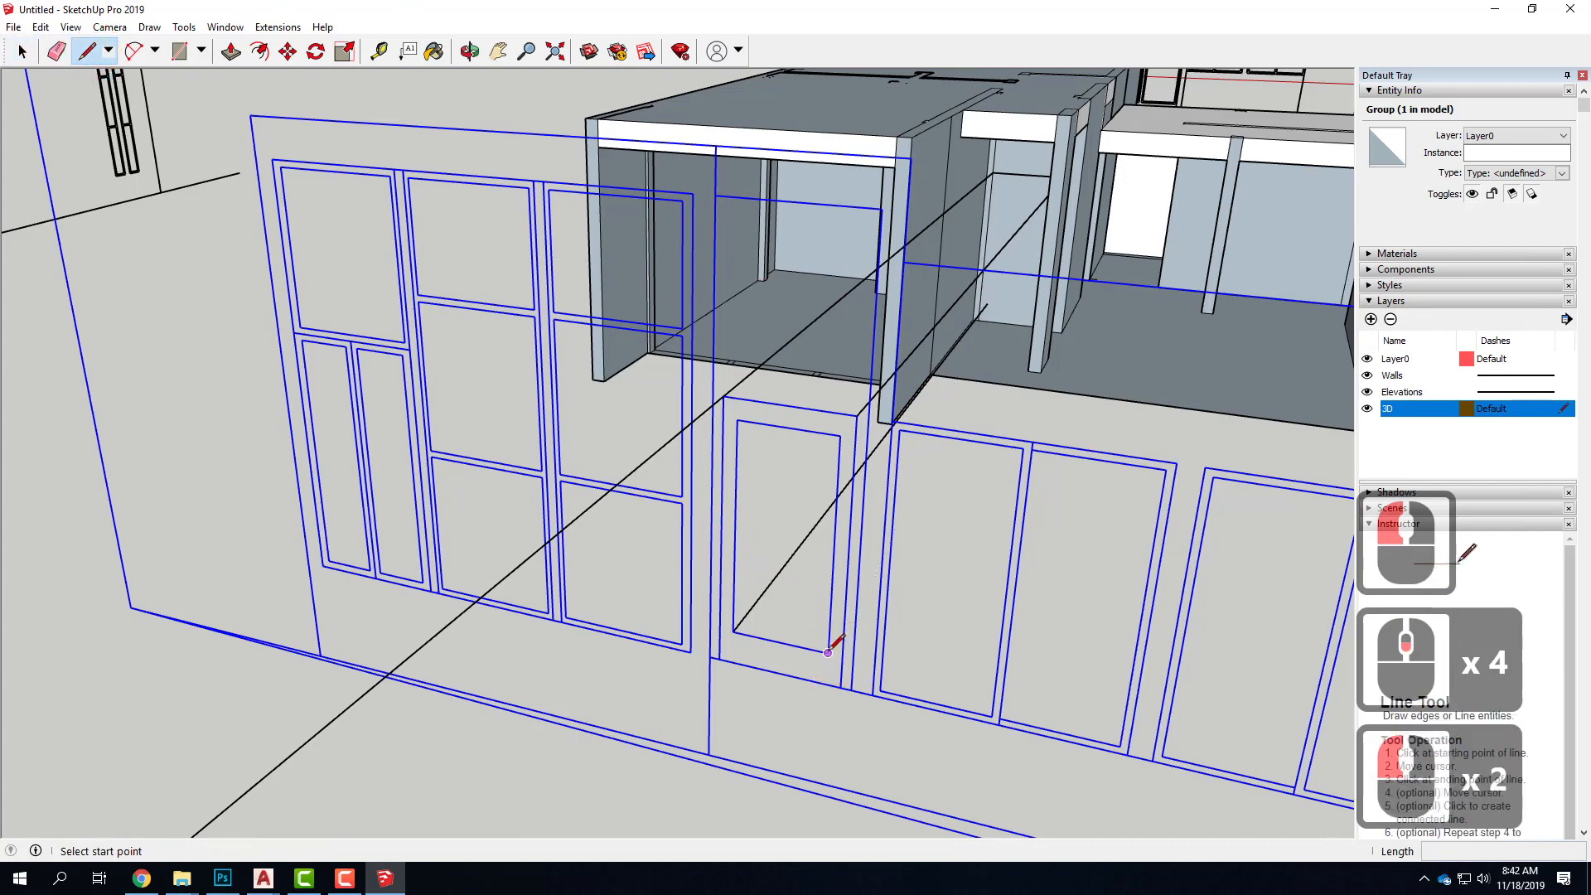
click(828, 651)
middle_drag(997, 309, 1050, 299)
click(1026, 295)
click(973, 290)
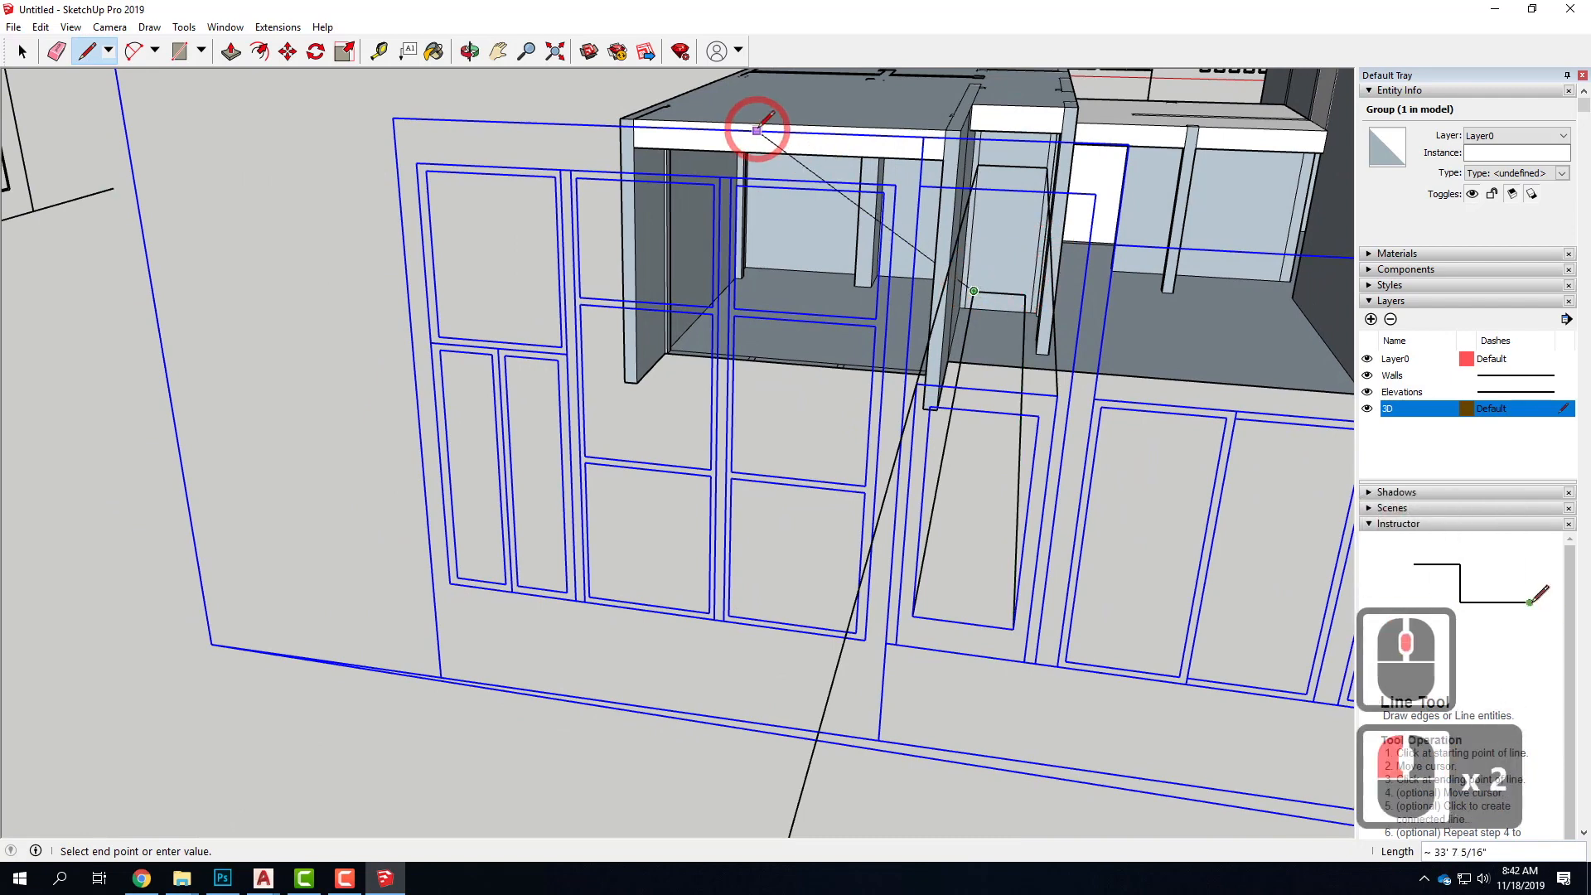
click(23, 51)
Project the inner door panel's upper right corner onto the corridor infill face with a line about 31' 5" long
click(1072, 436)
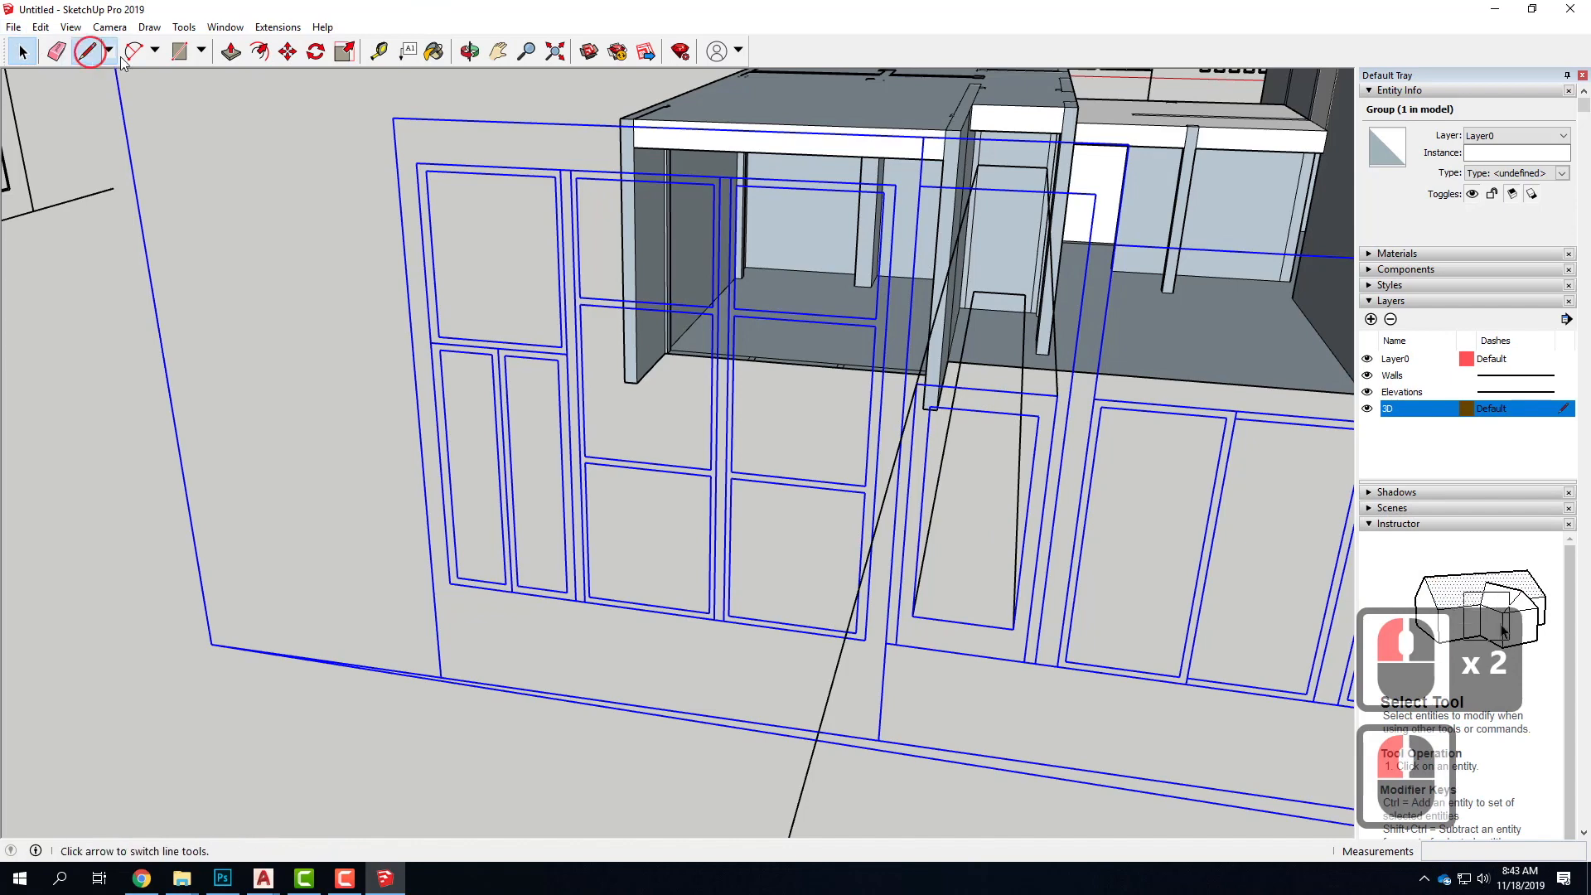
click(928, 418)
click(1052, 423)
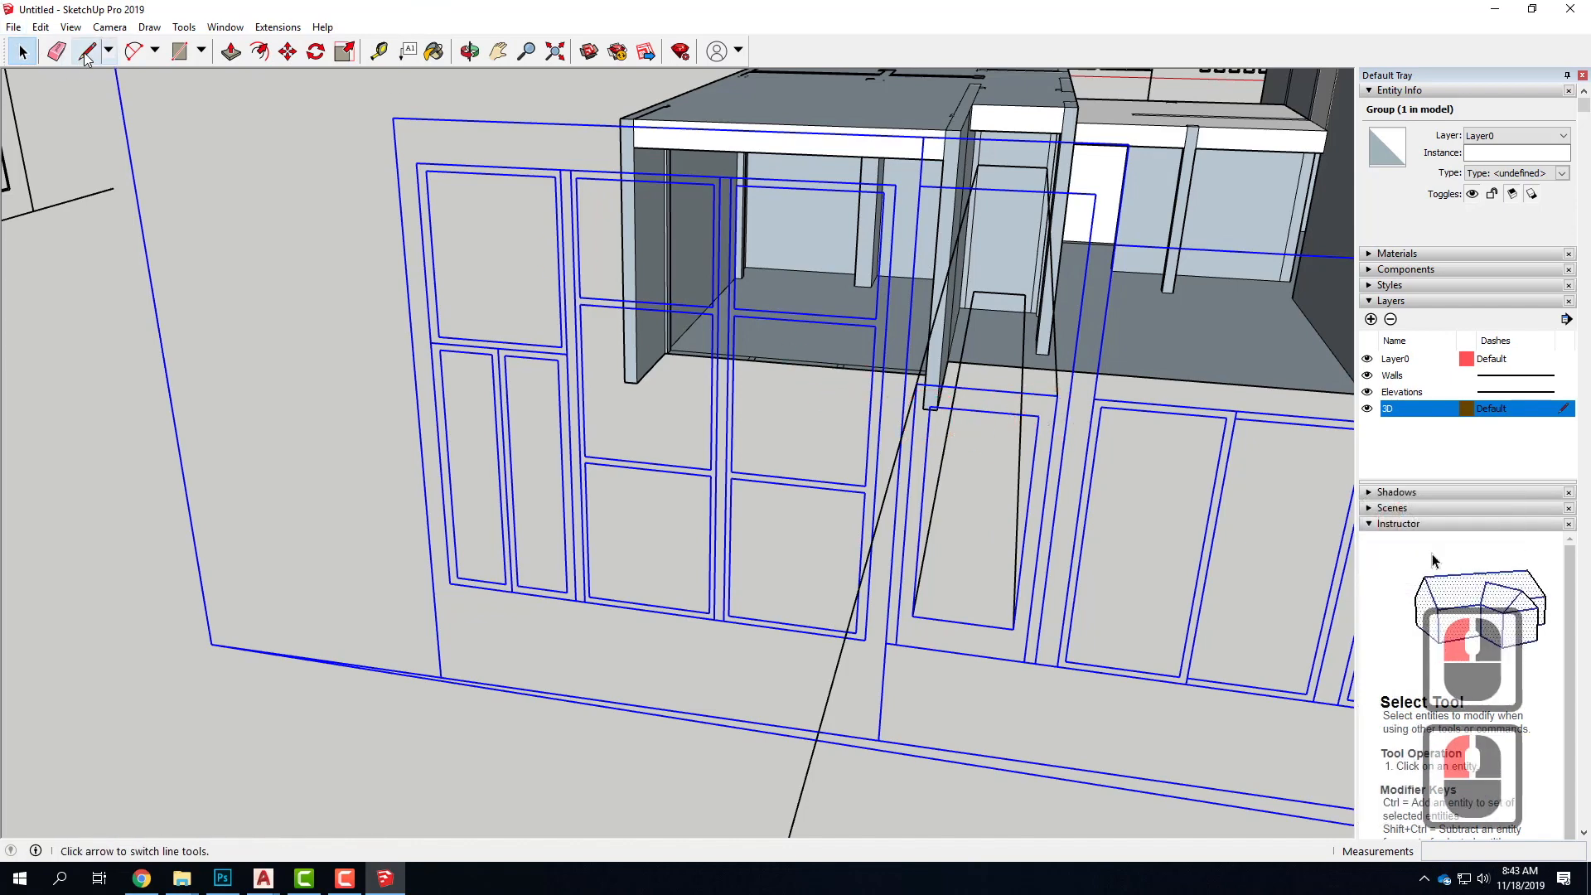
click(86, 53)
click(1053, 432)
drag(1038, 415, 1001, 228)
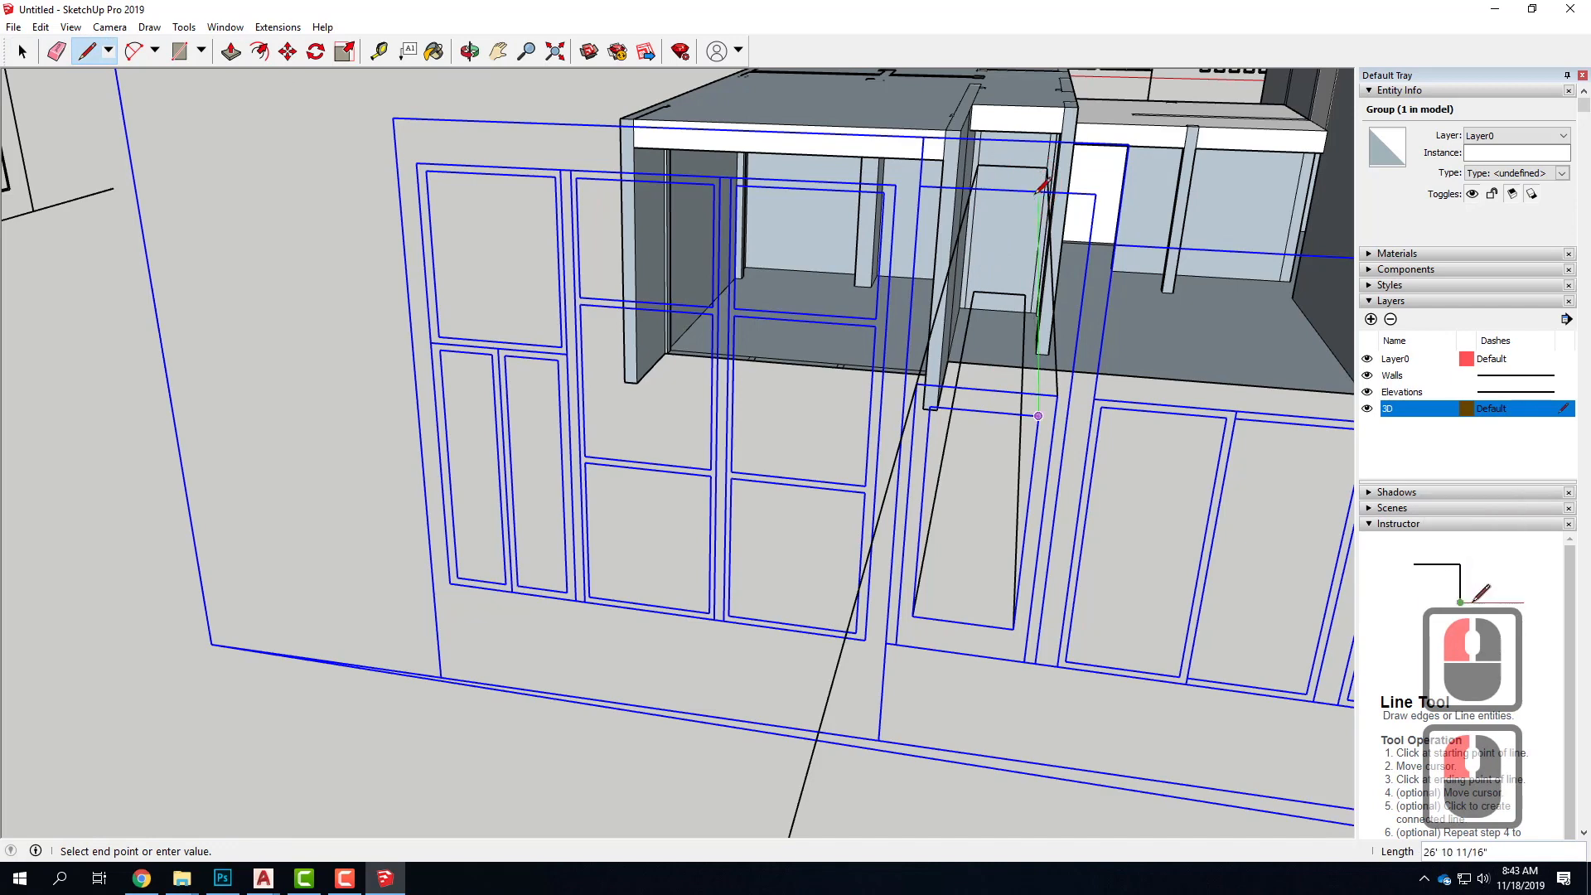
scroll(1041, 188, up, 5)
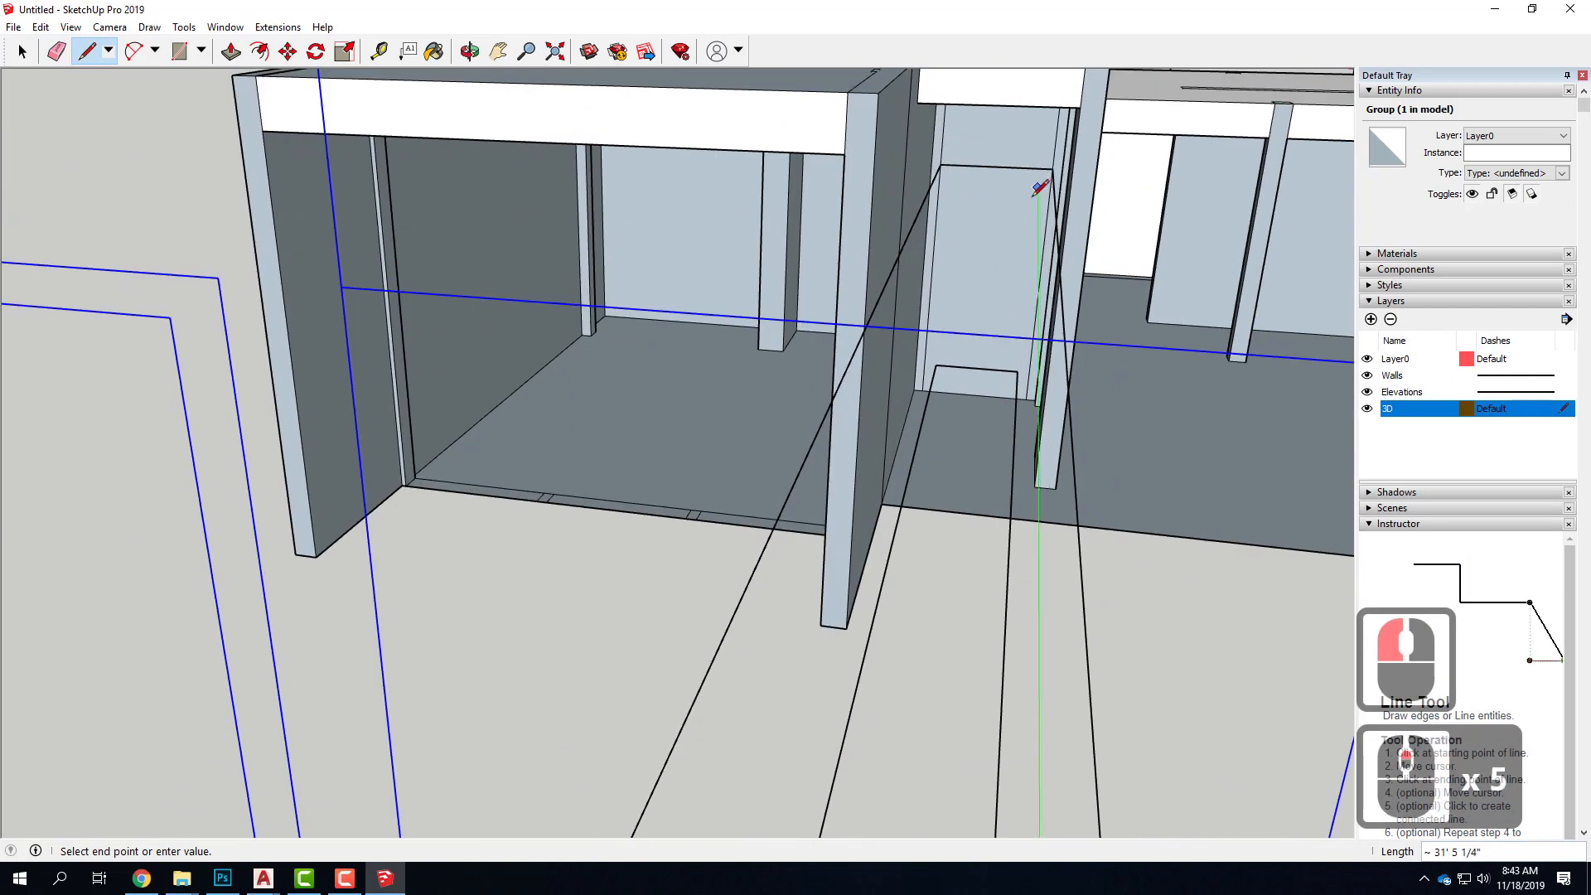
click(1038, 187)
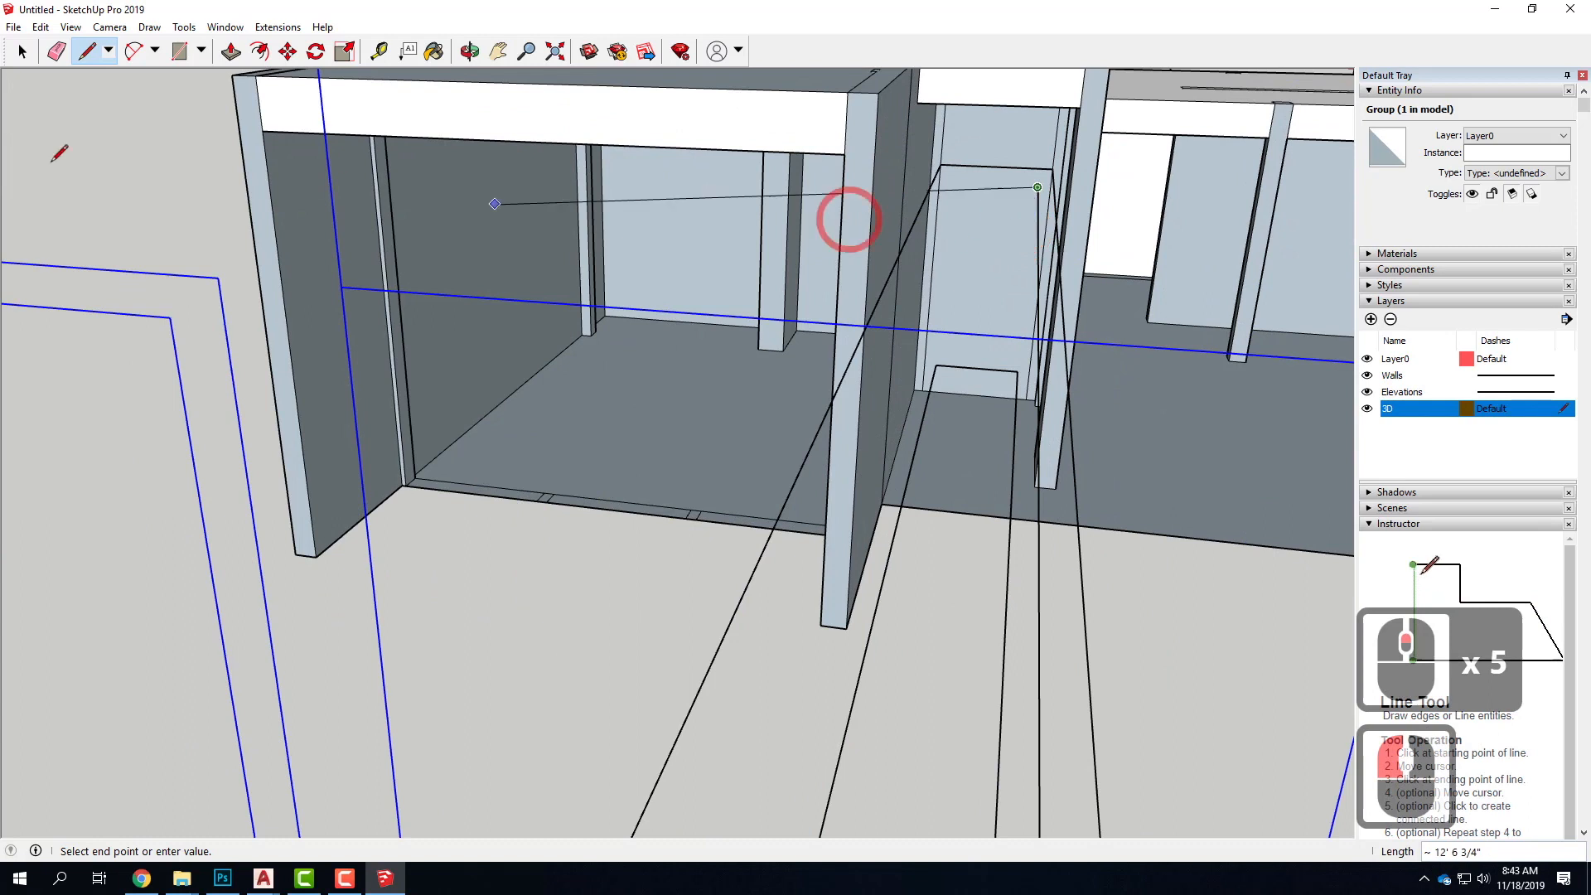
Draw a 5' 4" by 2' 4" rectangle for the inner door panel between its projected lower left and upper right corners
click(182, 52)
drag(935, 365, 1038, 187)
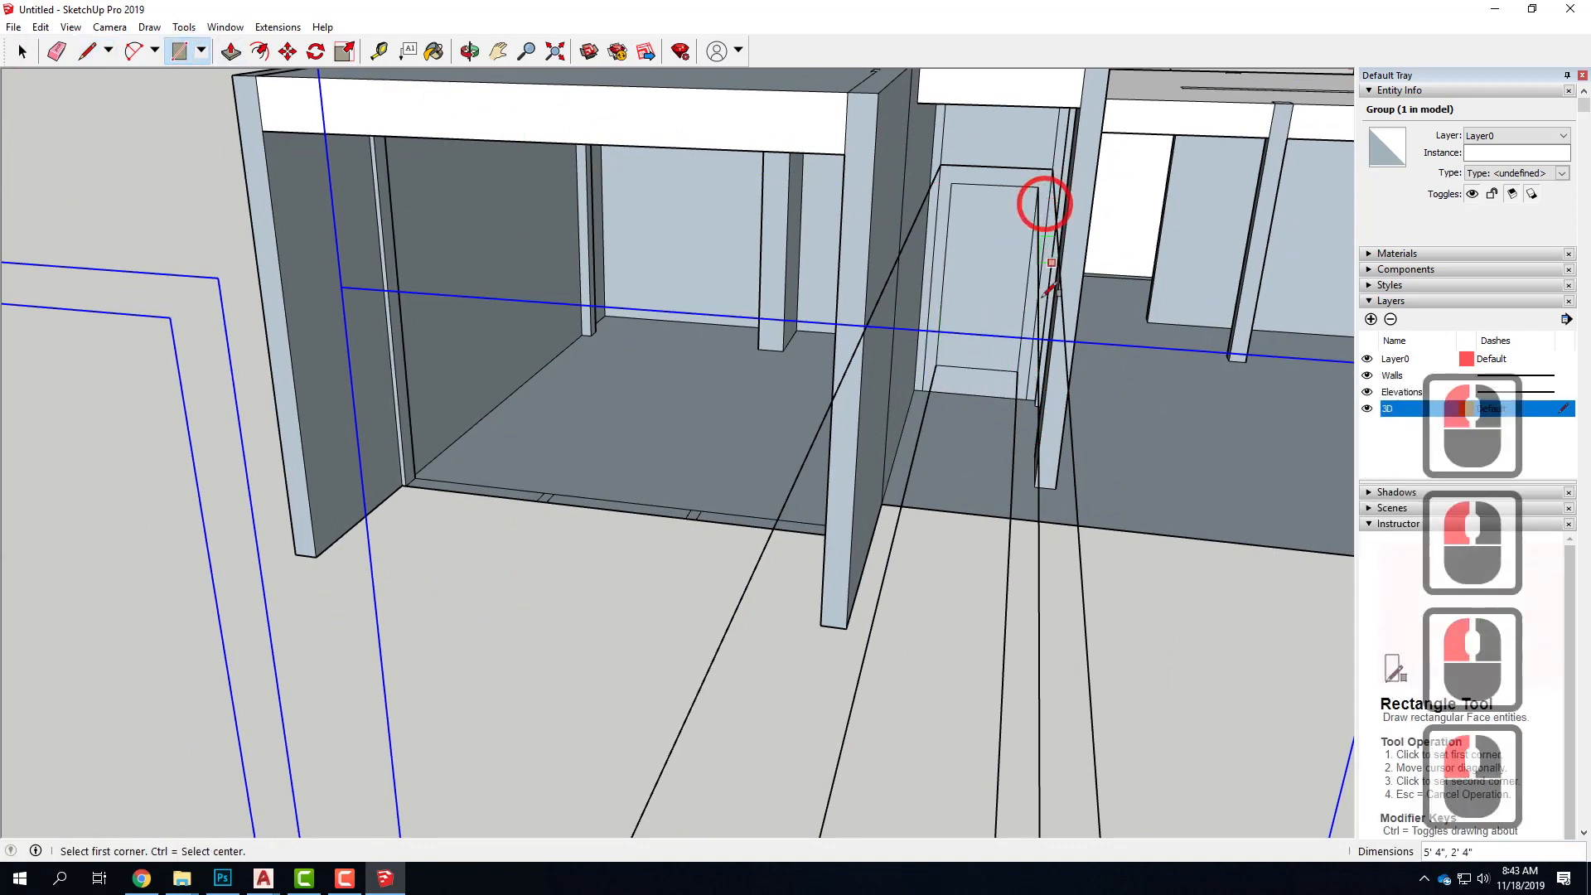
click(84, 52)
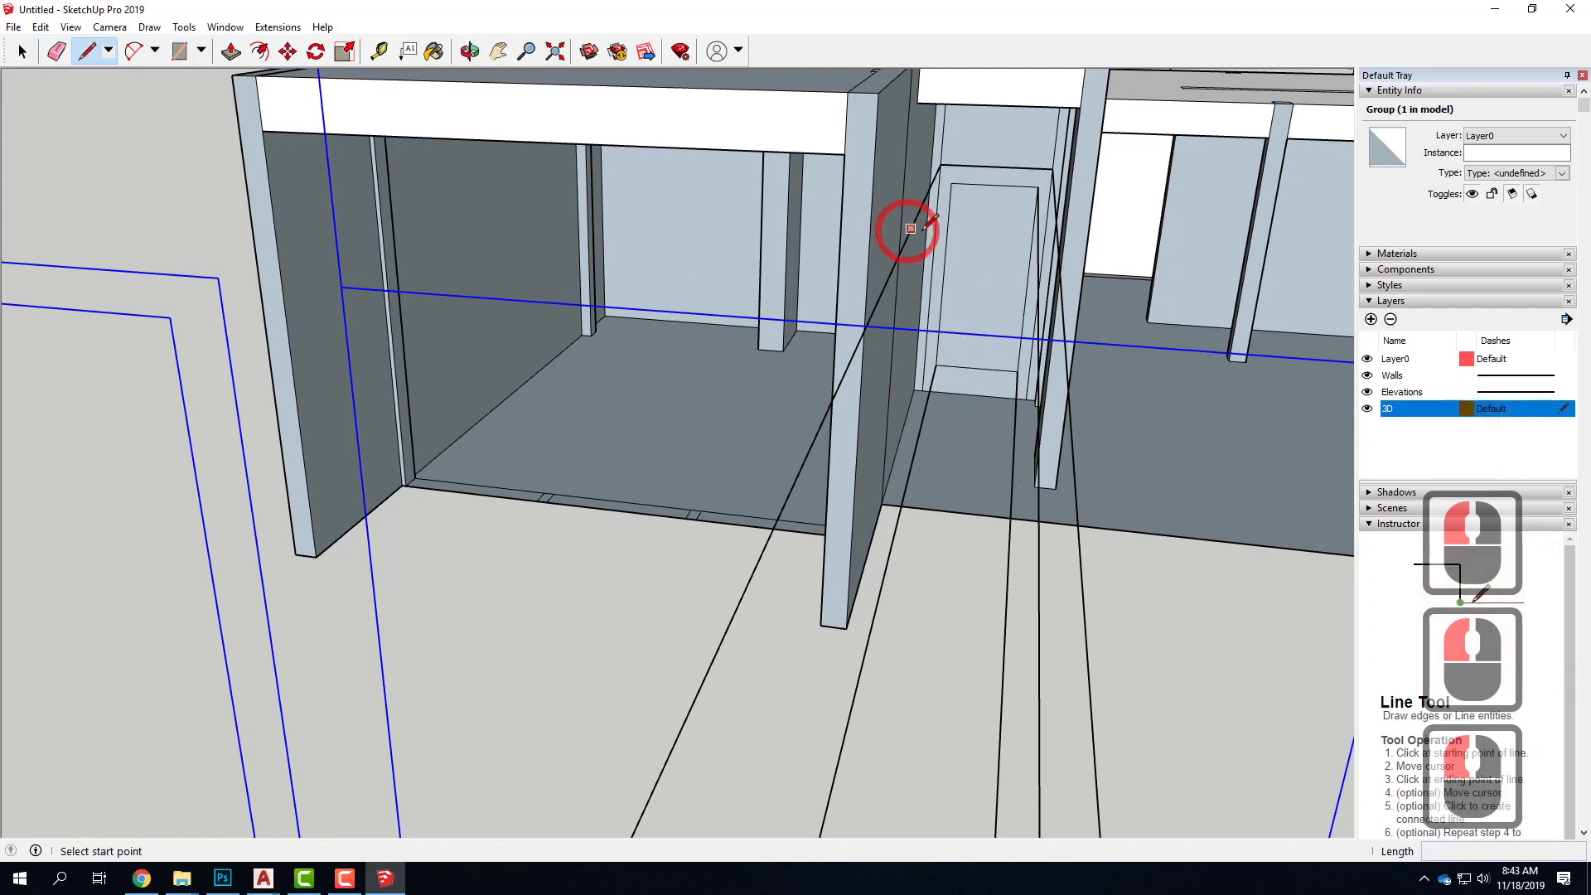
Delete the leftover projection lines running from the elevation to the corridor door face, keeping the door's outlines
click(22, 53)
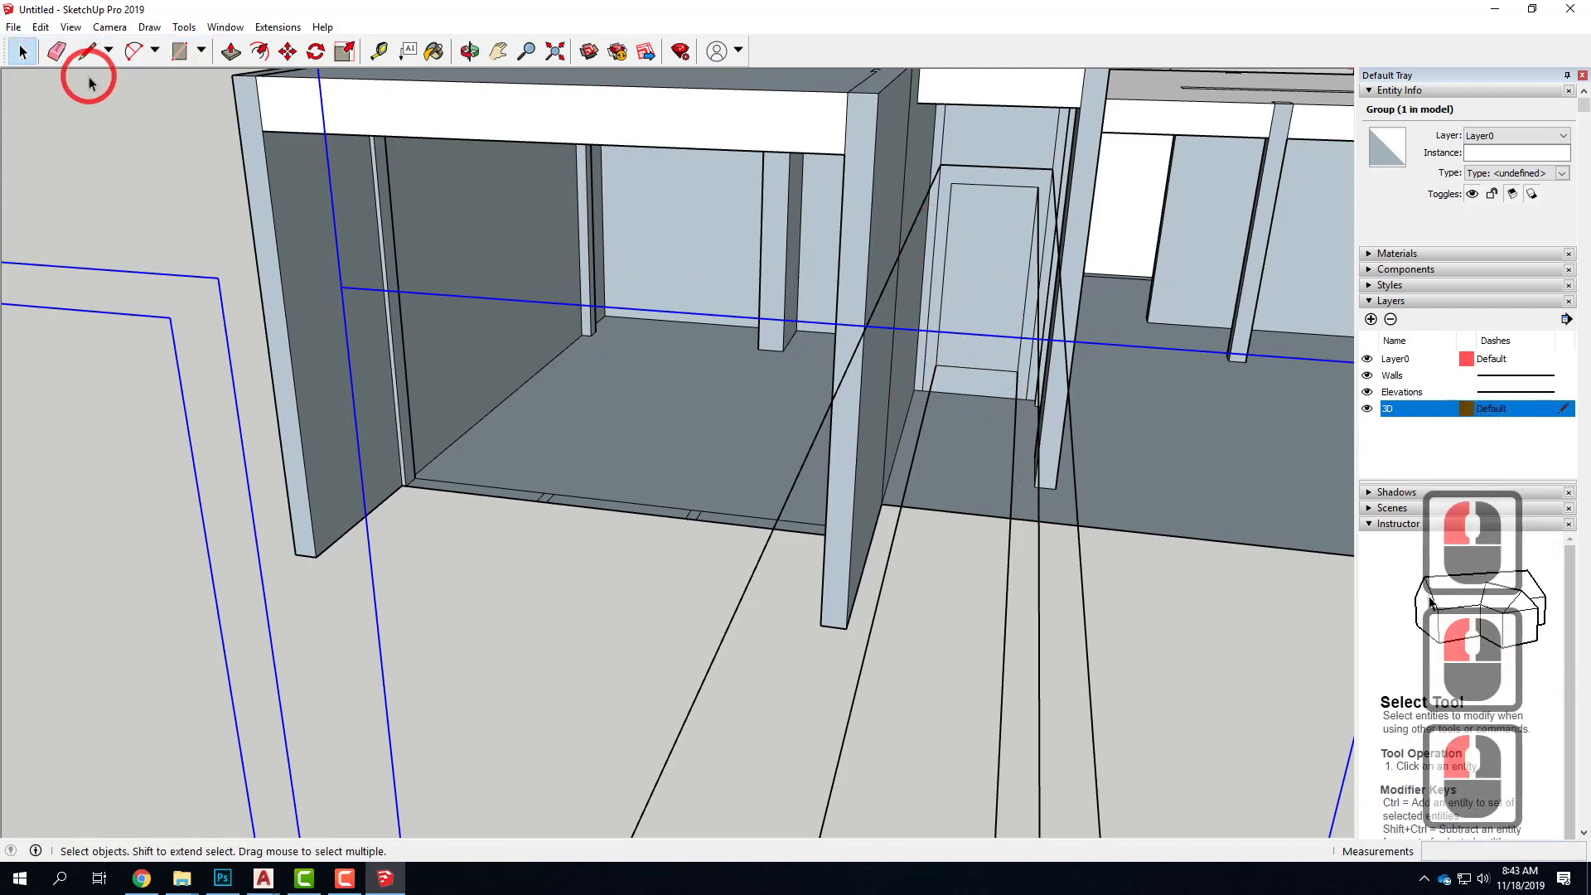
click(976, 249)
click(991, 178)
click(991, 178)
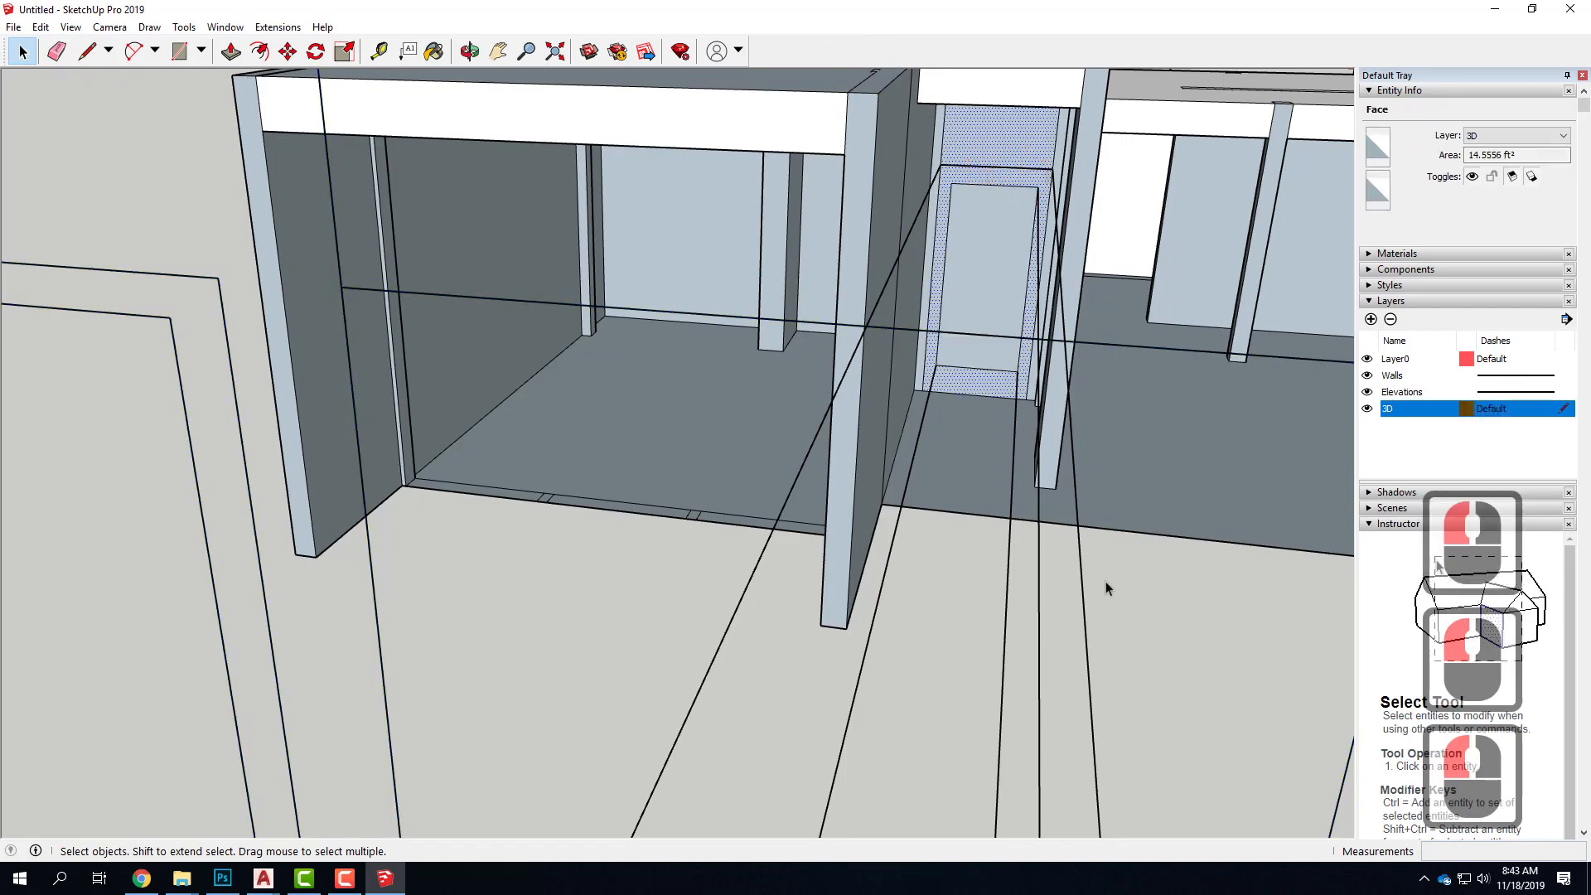
drag(1168, 722, 568, 685)
key(Delete)
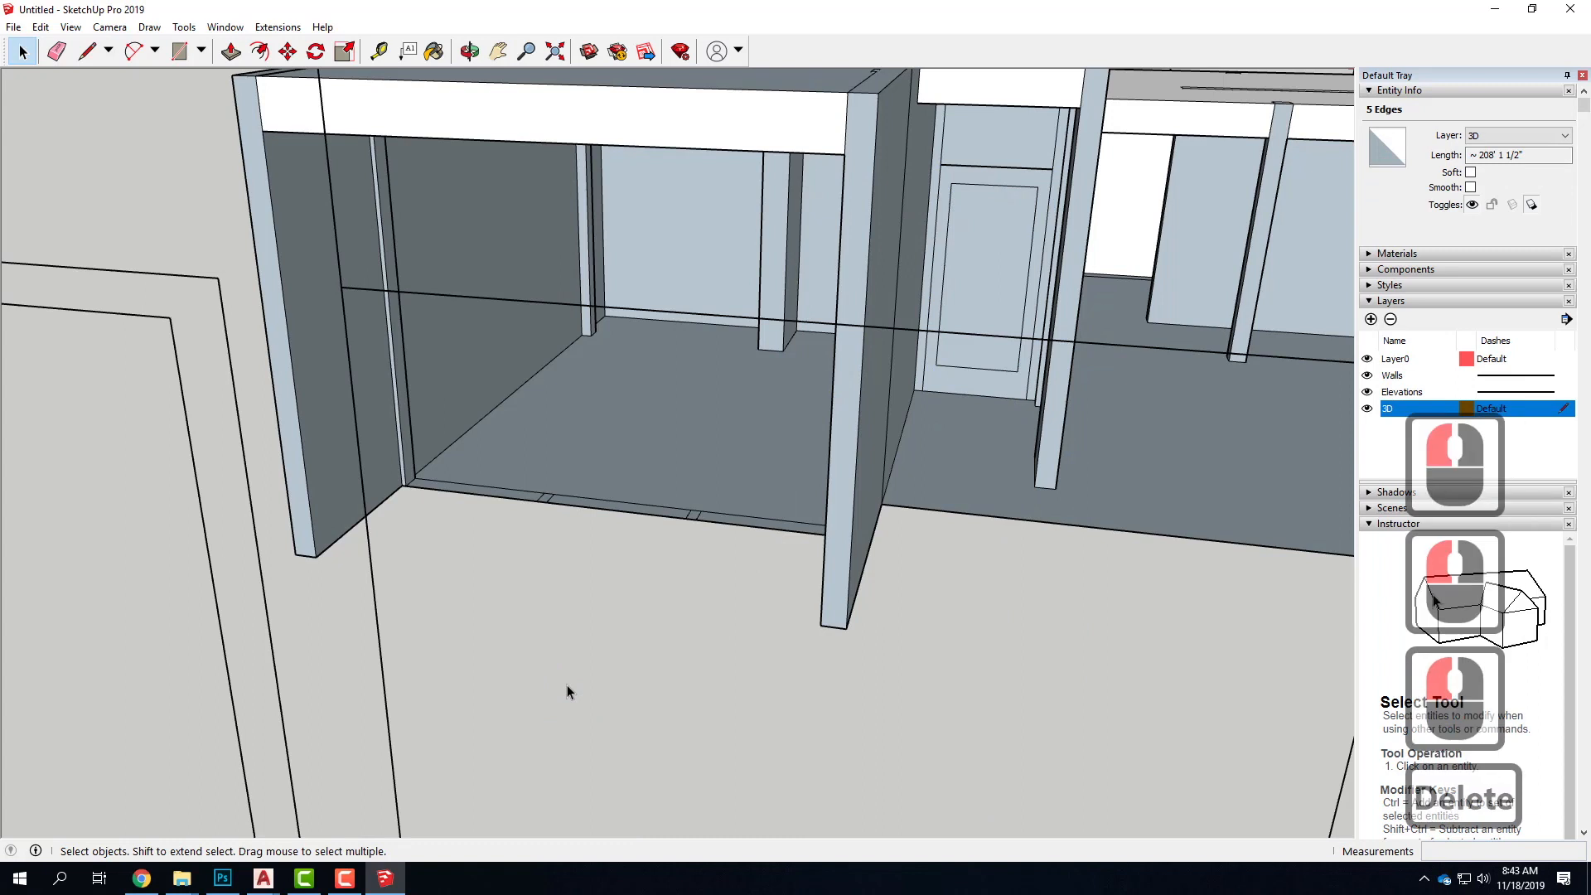
Delete the horizontal edge crossing the corridor infill face above the inner door panel
click(989, 167)
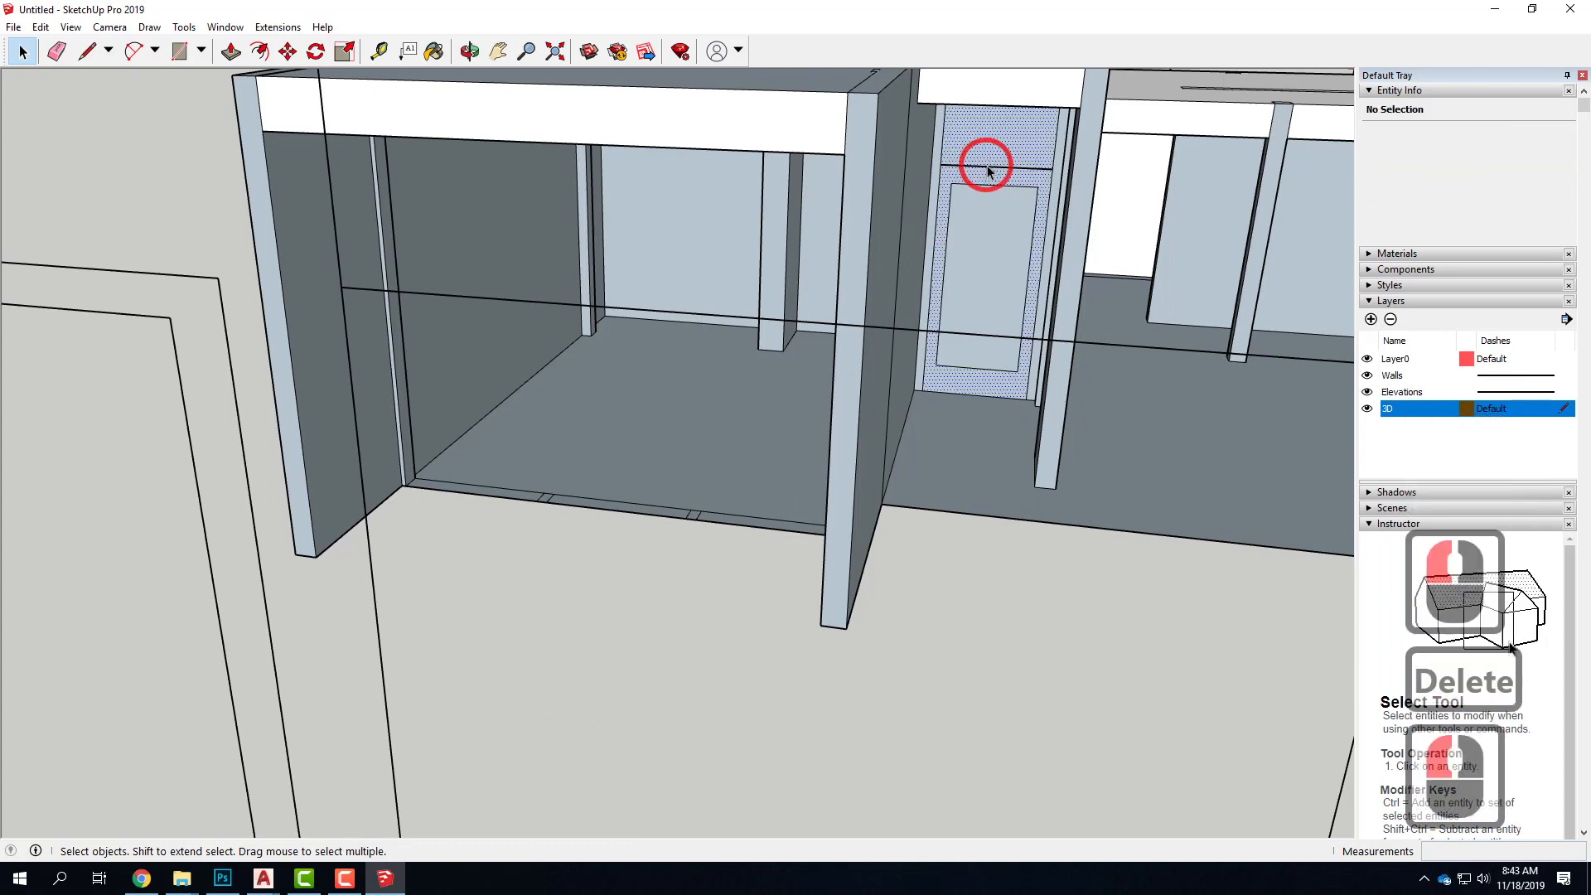
double_click(990, 168)
key(Delete)
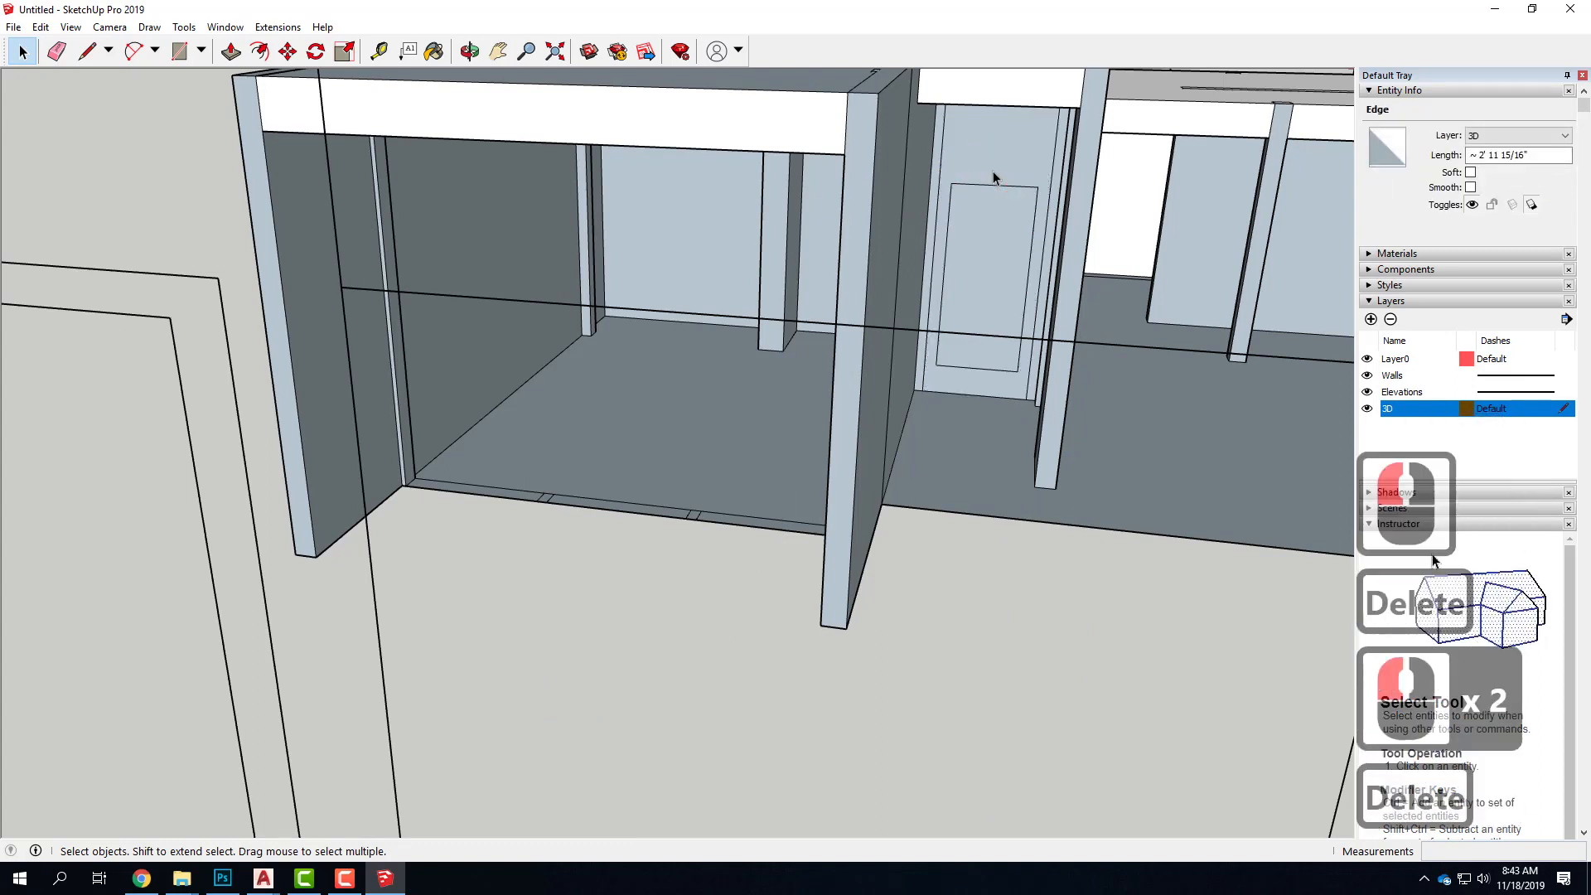
click(1289, 265)
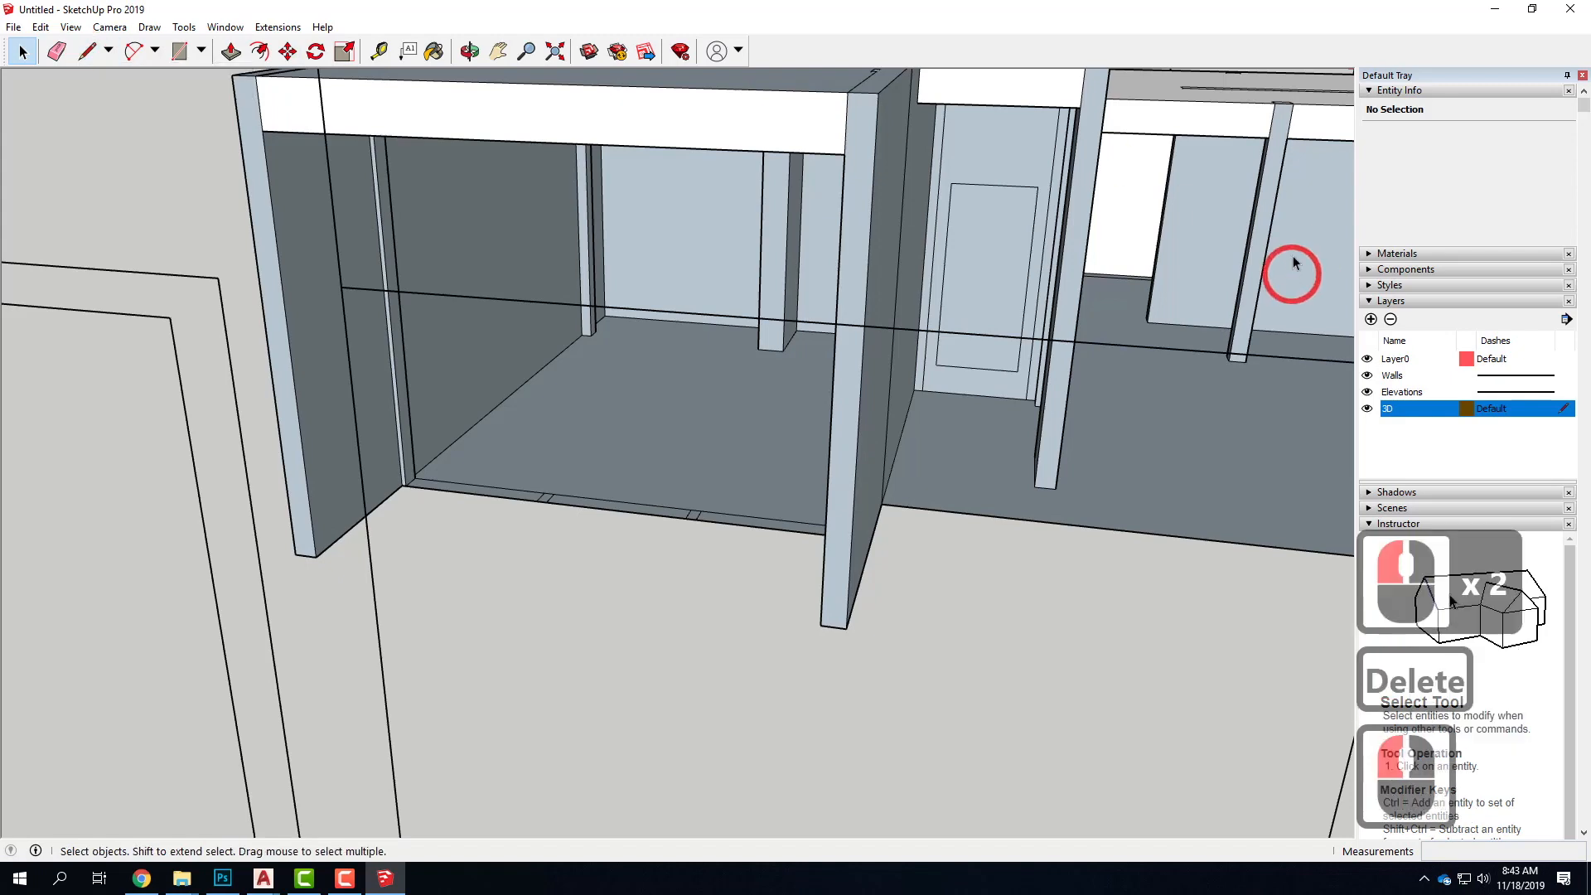
Draw a 6'8" line up the door's left edge from its lower left corner to mark the door height
scroll(1009, 182, up, 4)
scroll(1009, 182, up, 2)
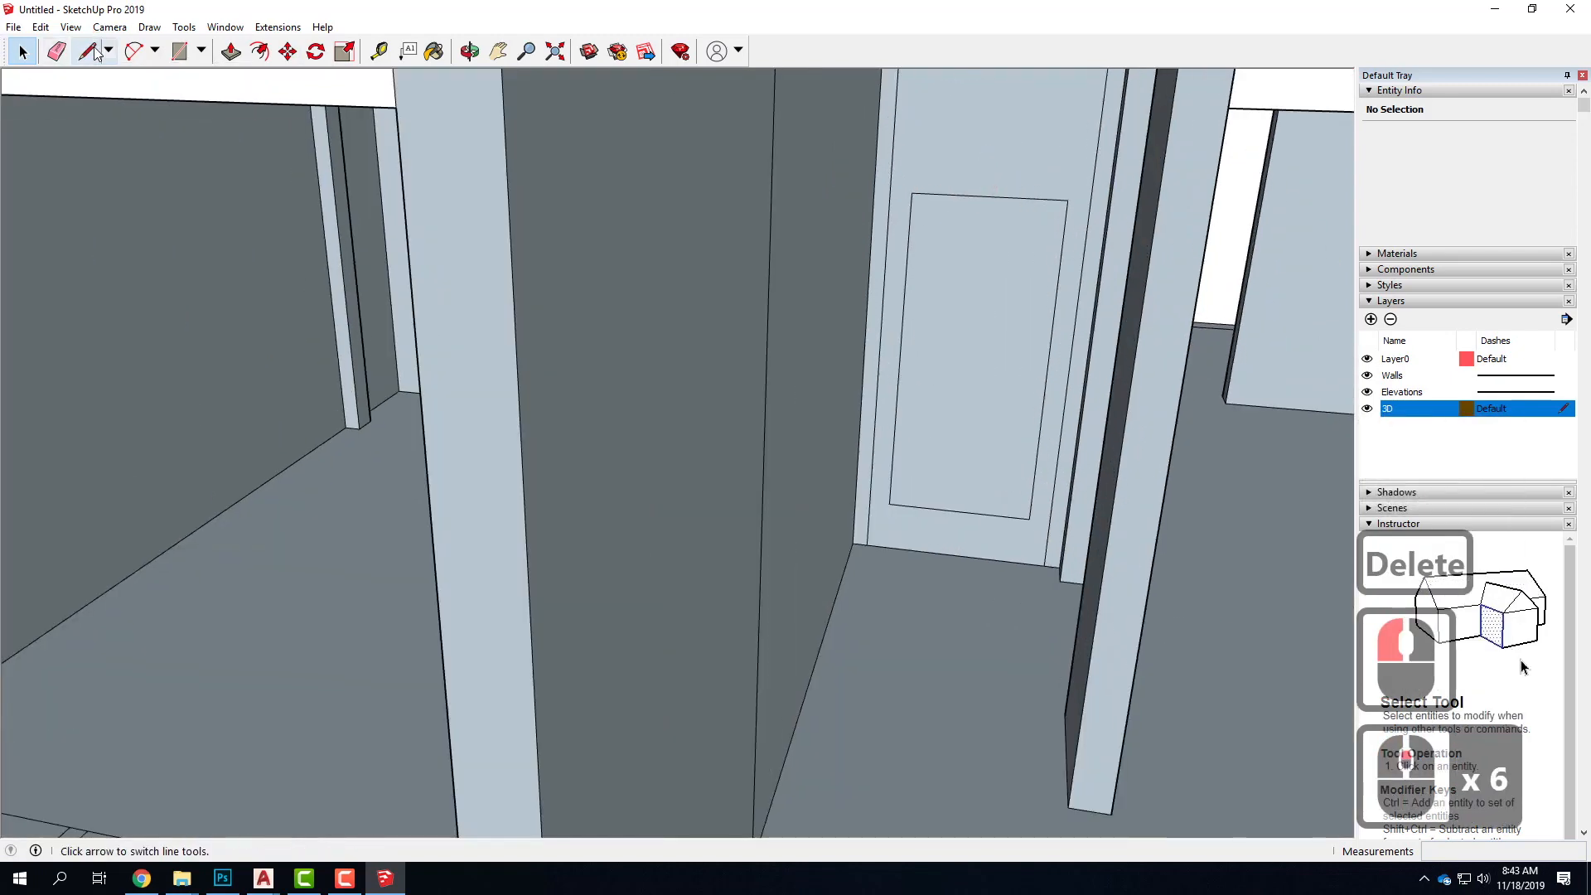
click(1065, 212)
click(87, 51)
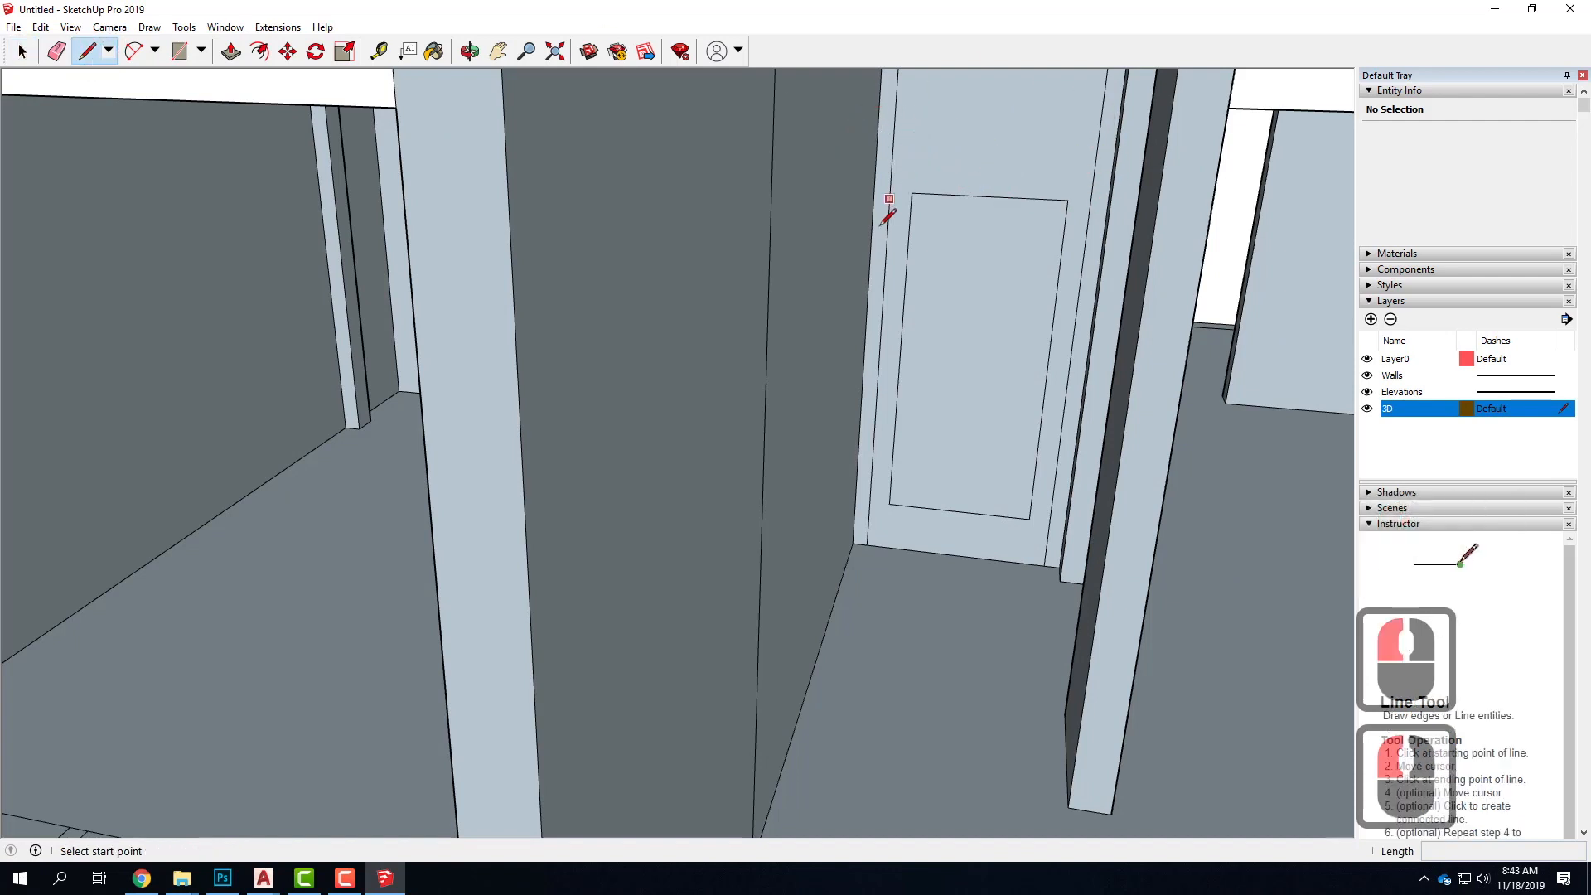
click(866, 544)
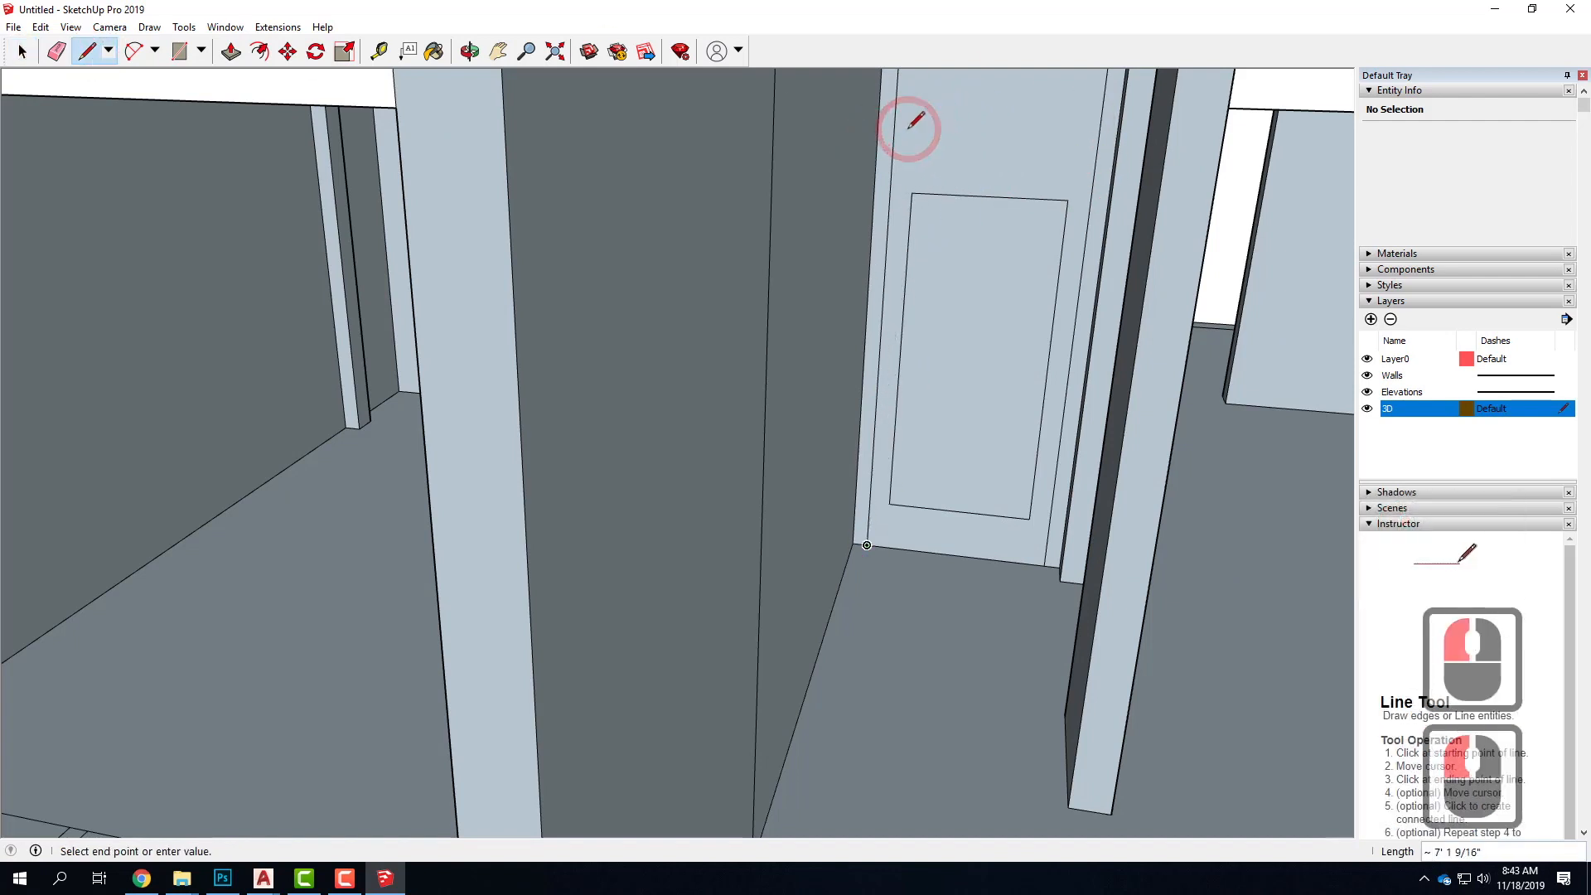
text(6)
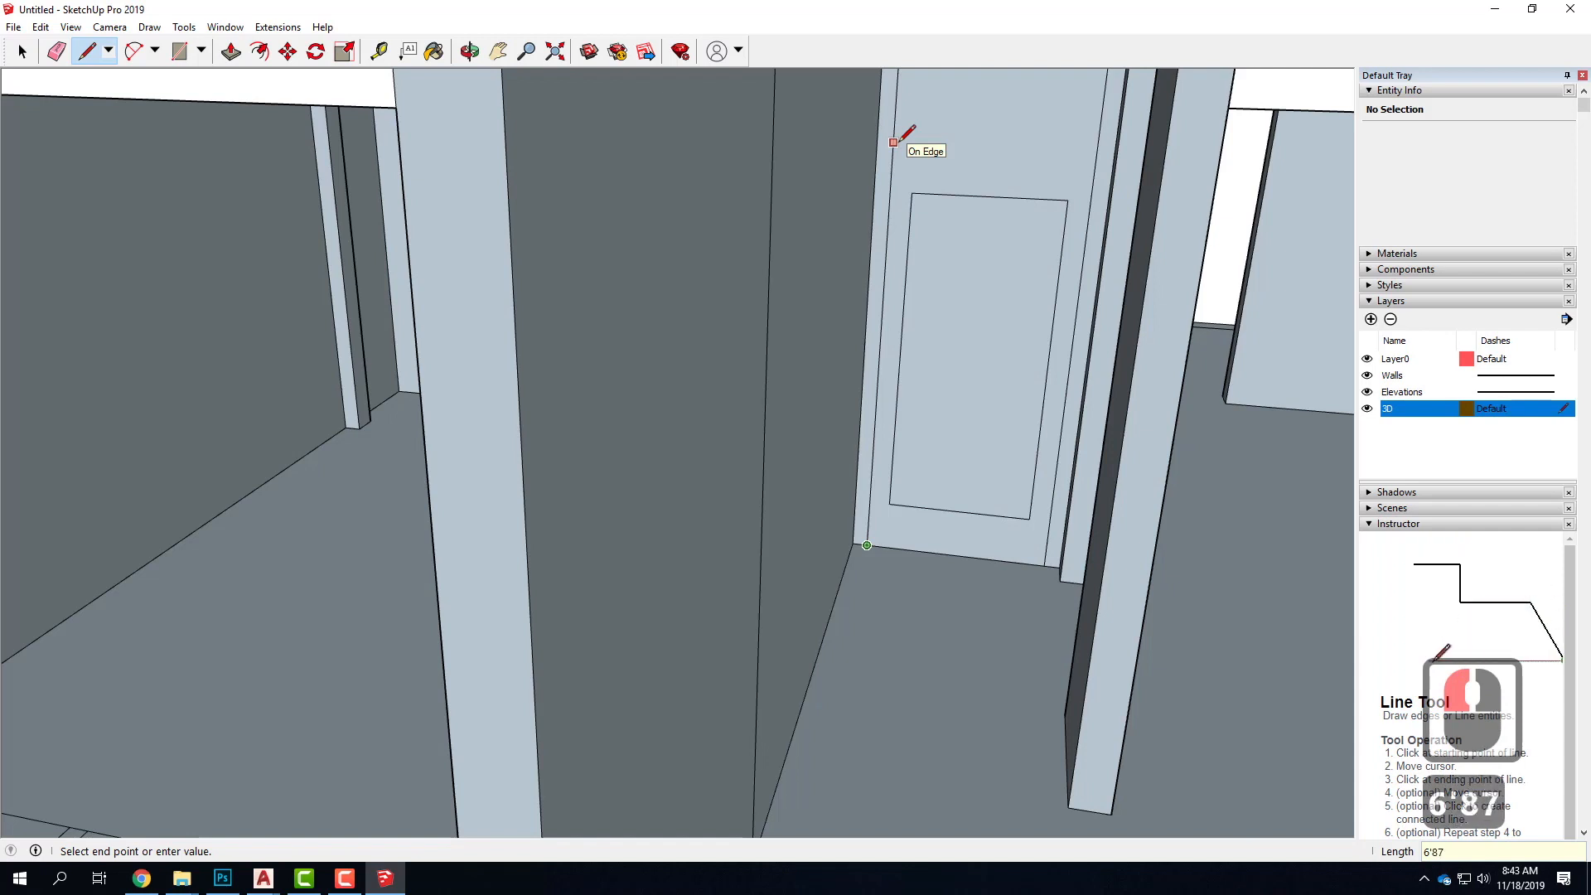
text('87)
key(BackSpace)
key(Return)
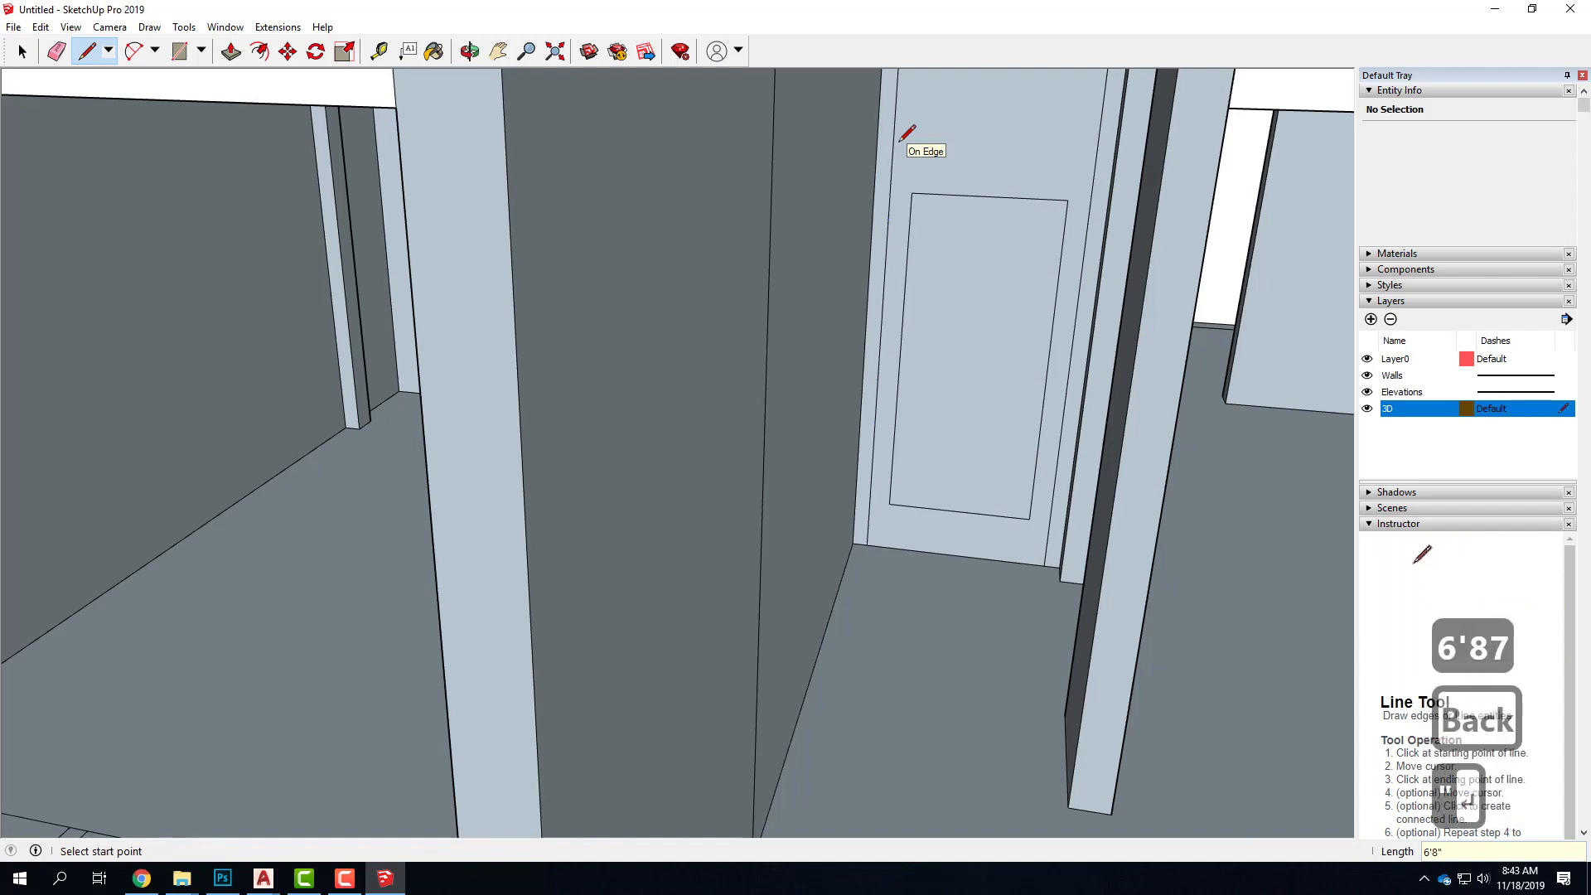
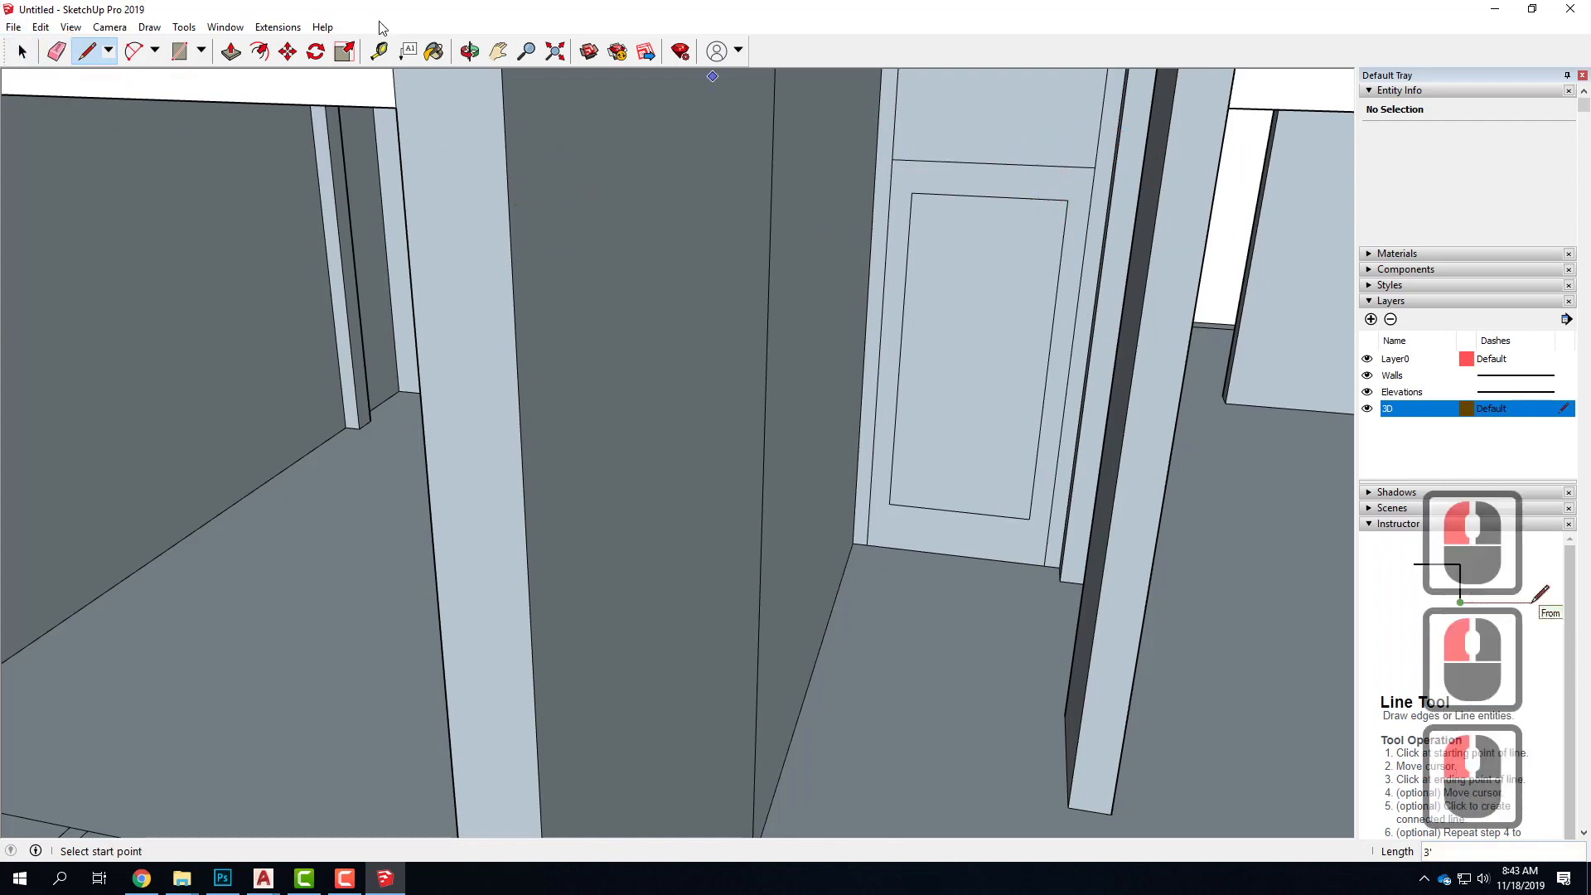
Push the corridor door's frame face surrounding the inner panel inward by 1"
click(24, 51)
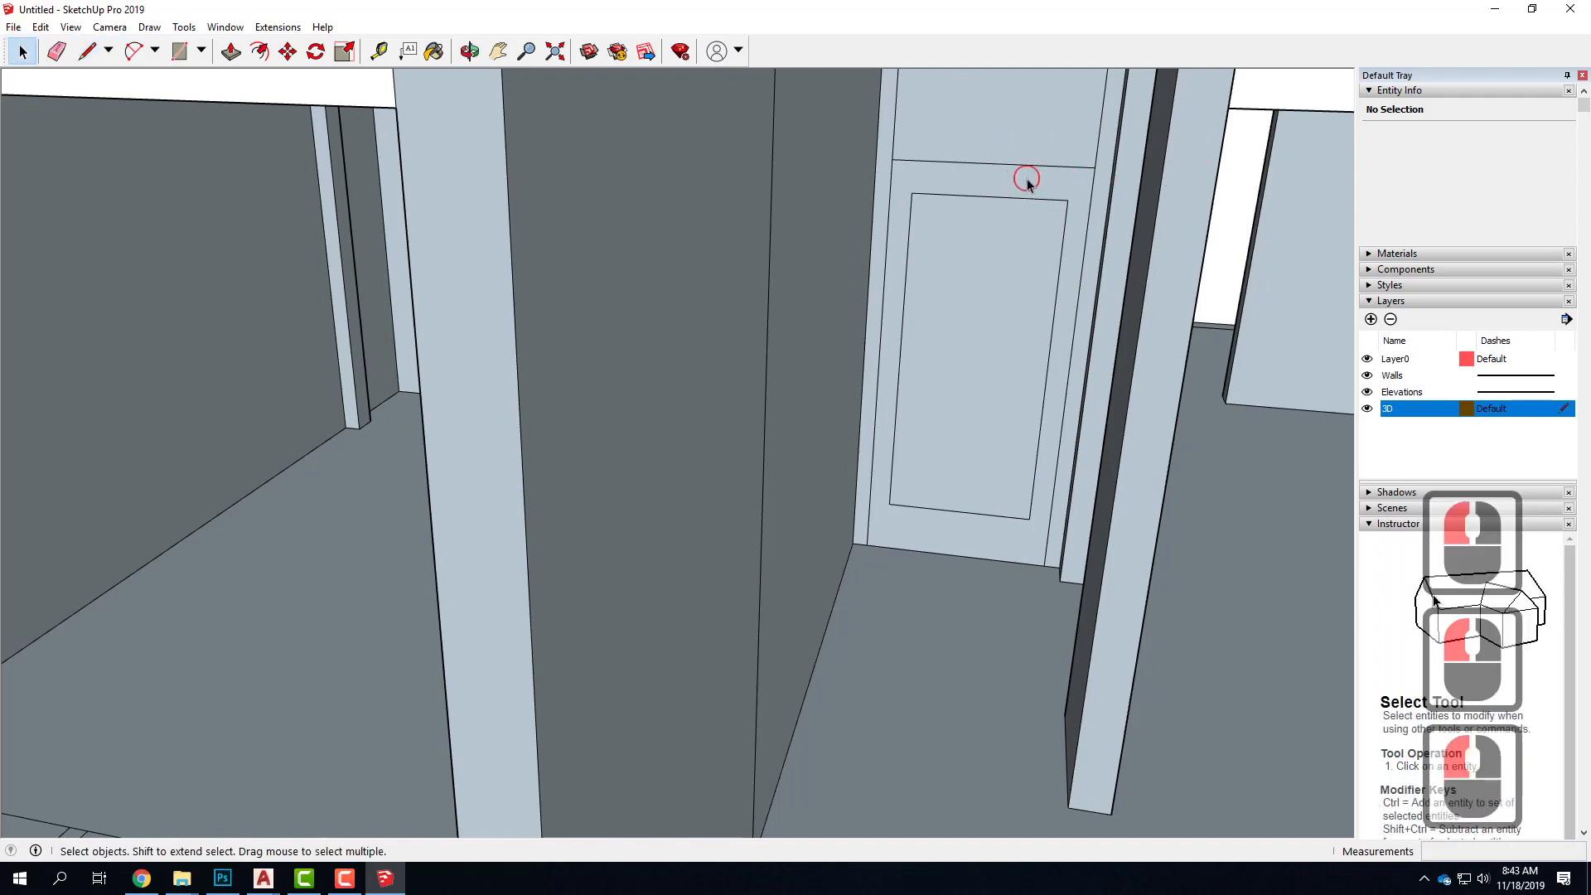
click(1028, 180)
click(955, 362)
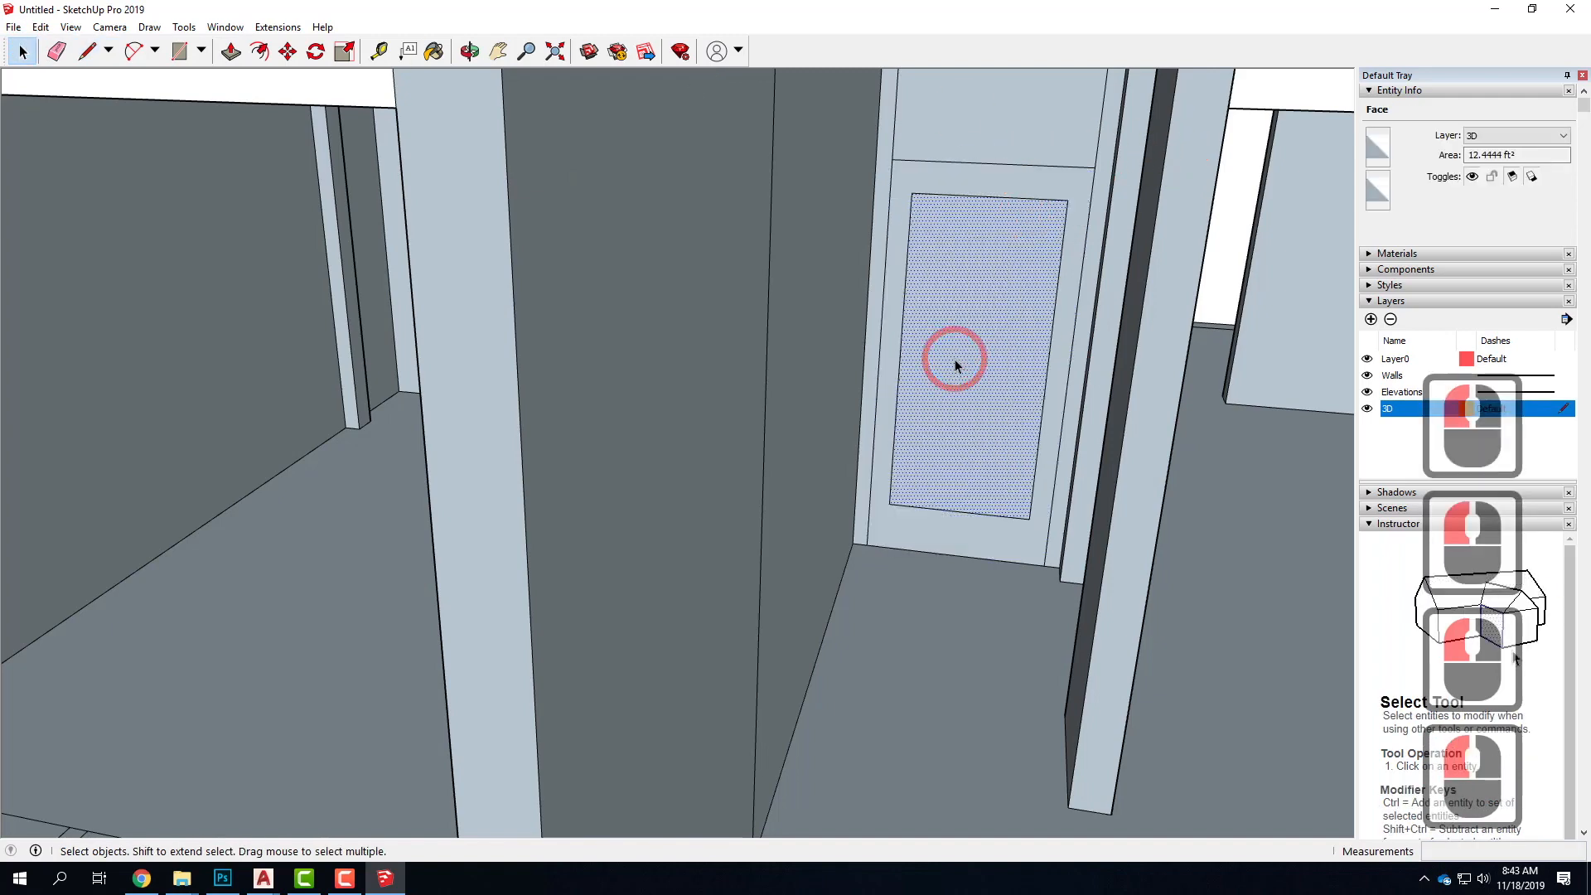
mouse_move(955, 359)
middle_down()
mouse_move(976, 356)
mouse_move(1011, 408)
mouse_move(885, 595)
middle_up()
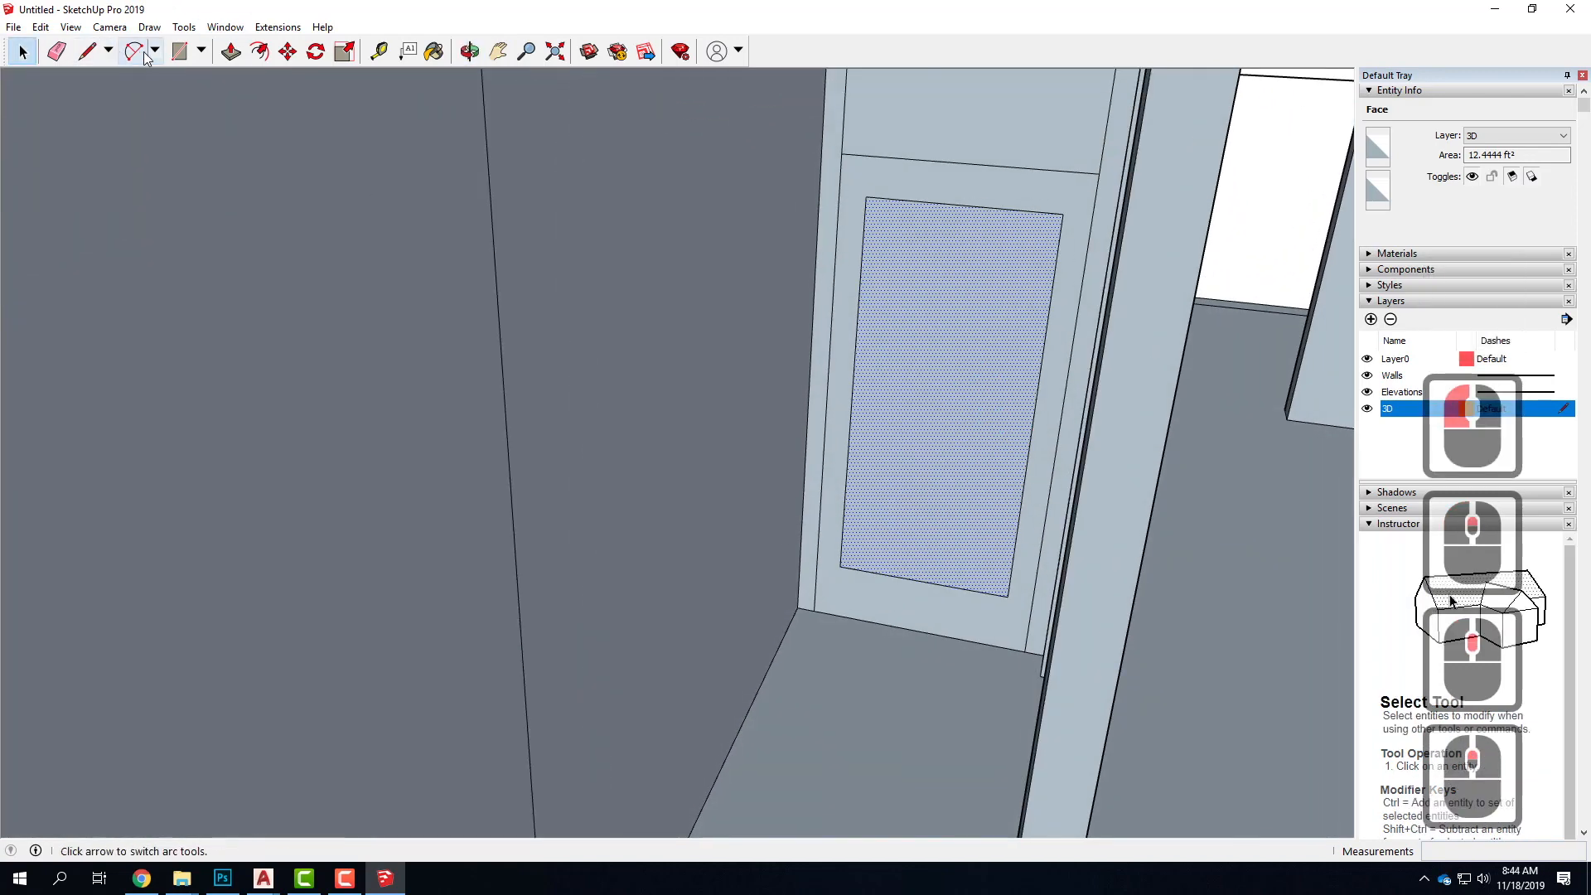
click(230, 52)
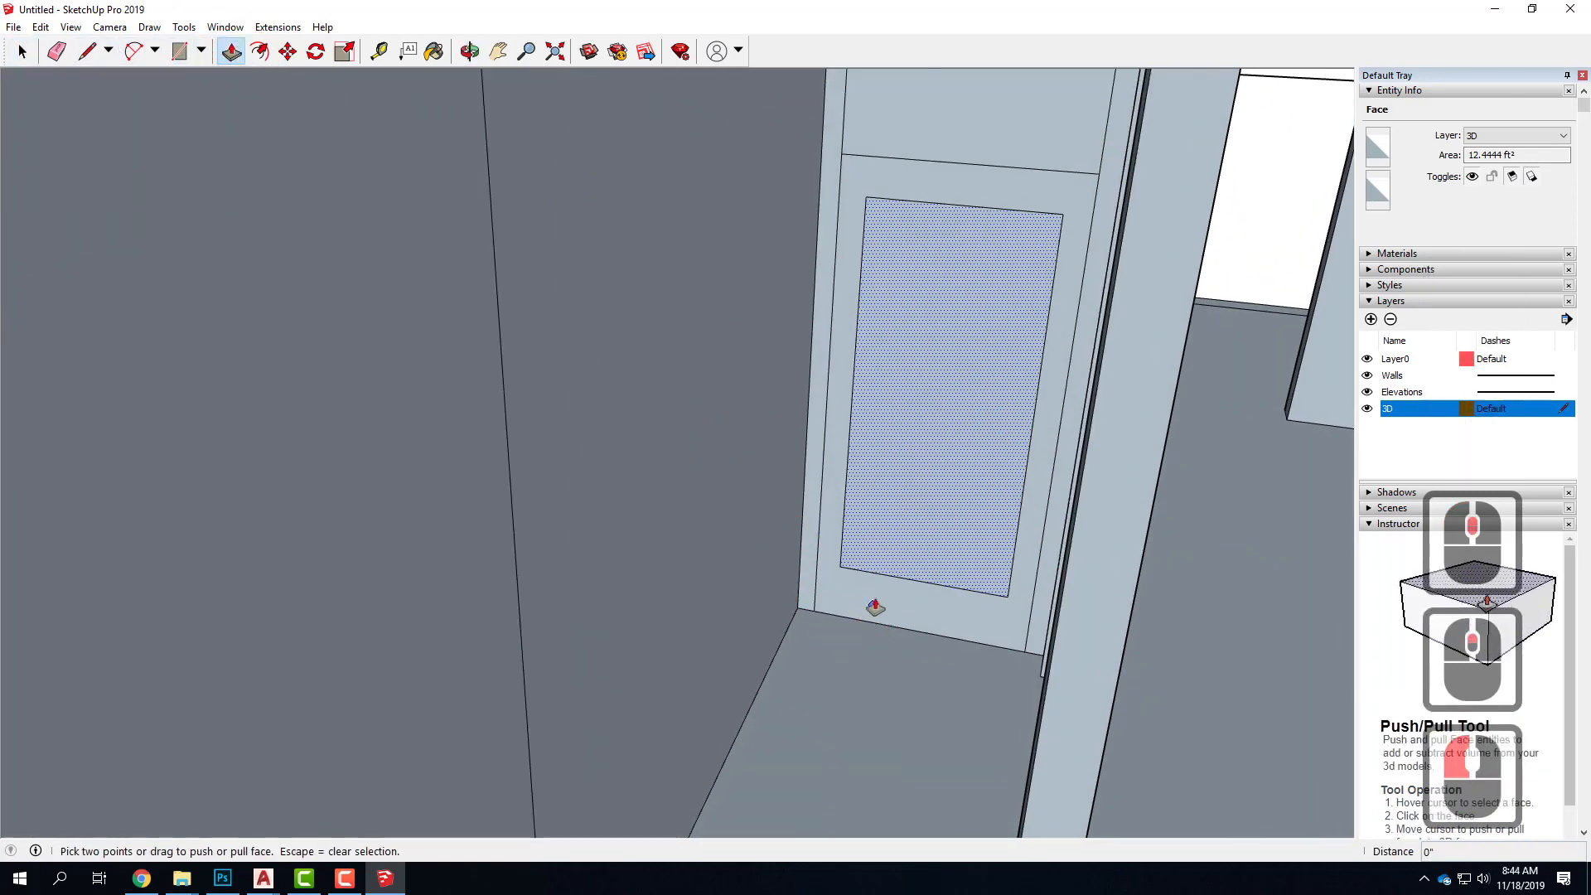
mouse_move(874, 603)
mouse_down()
mouse_move(937, 586)
mouse_move(939, 558)
mouse_move(879, 617)
mouse_move(875, 596)
mouse_up()
key(ctrl+z)
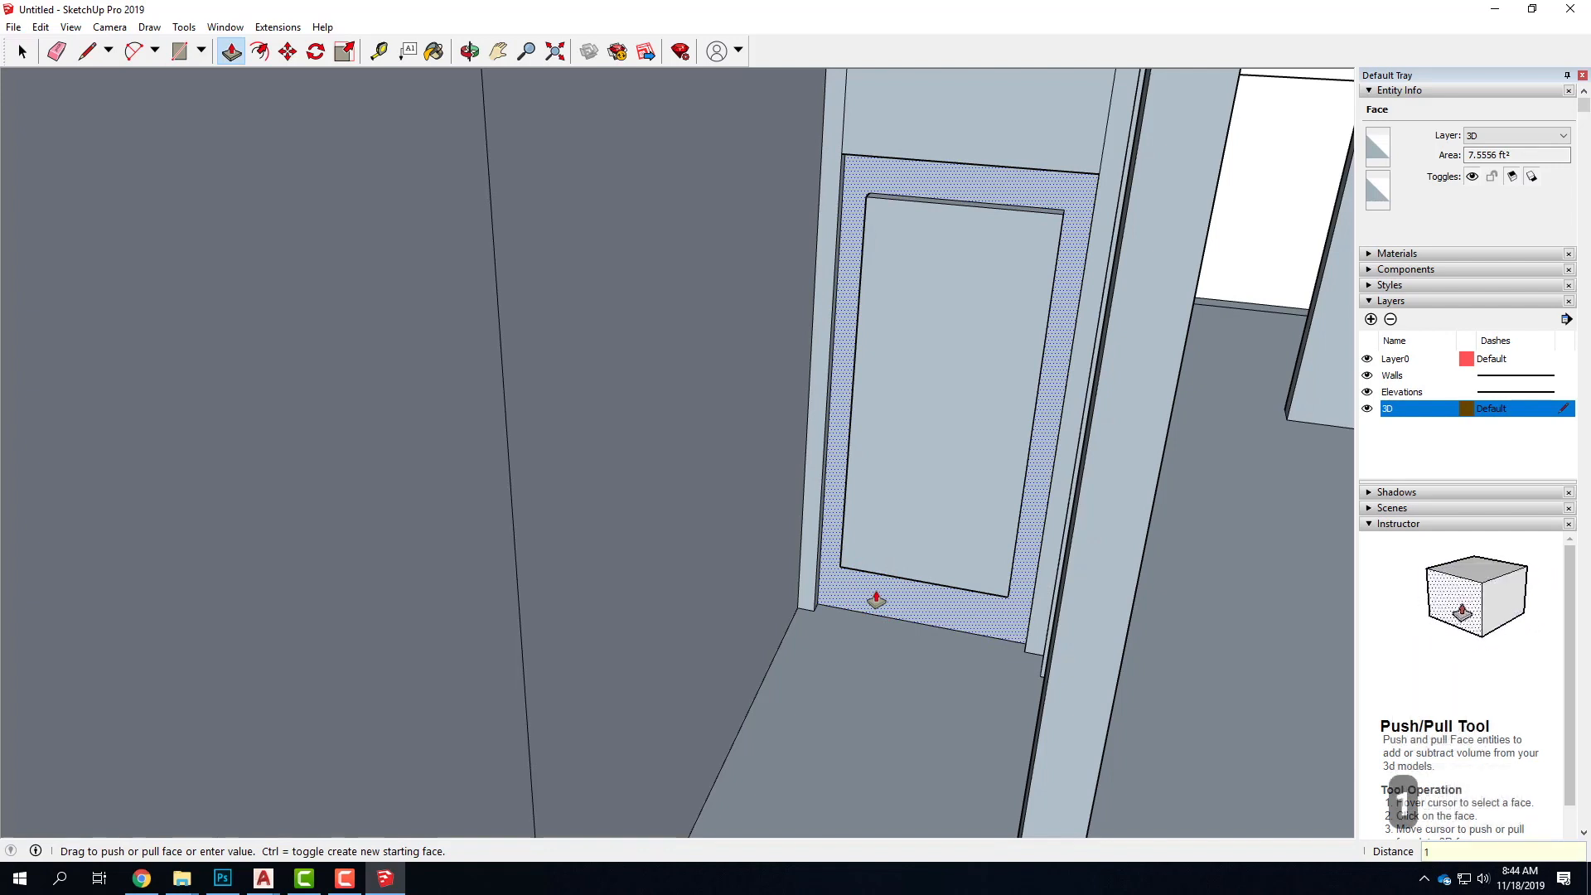
key(Return)
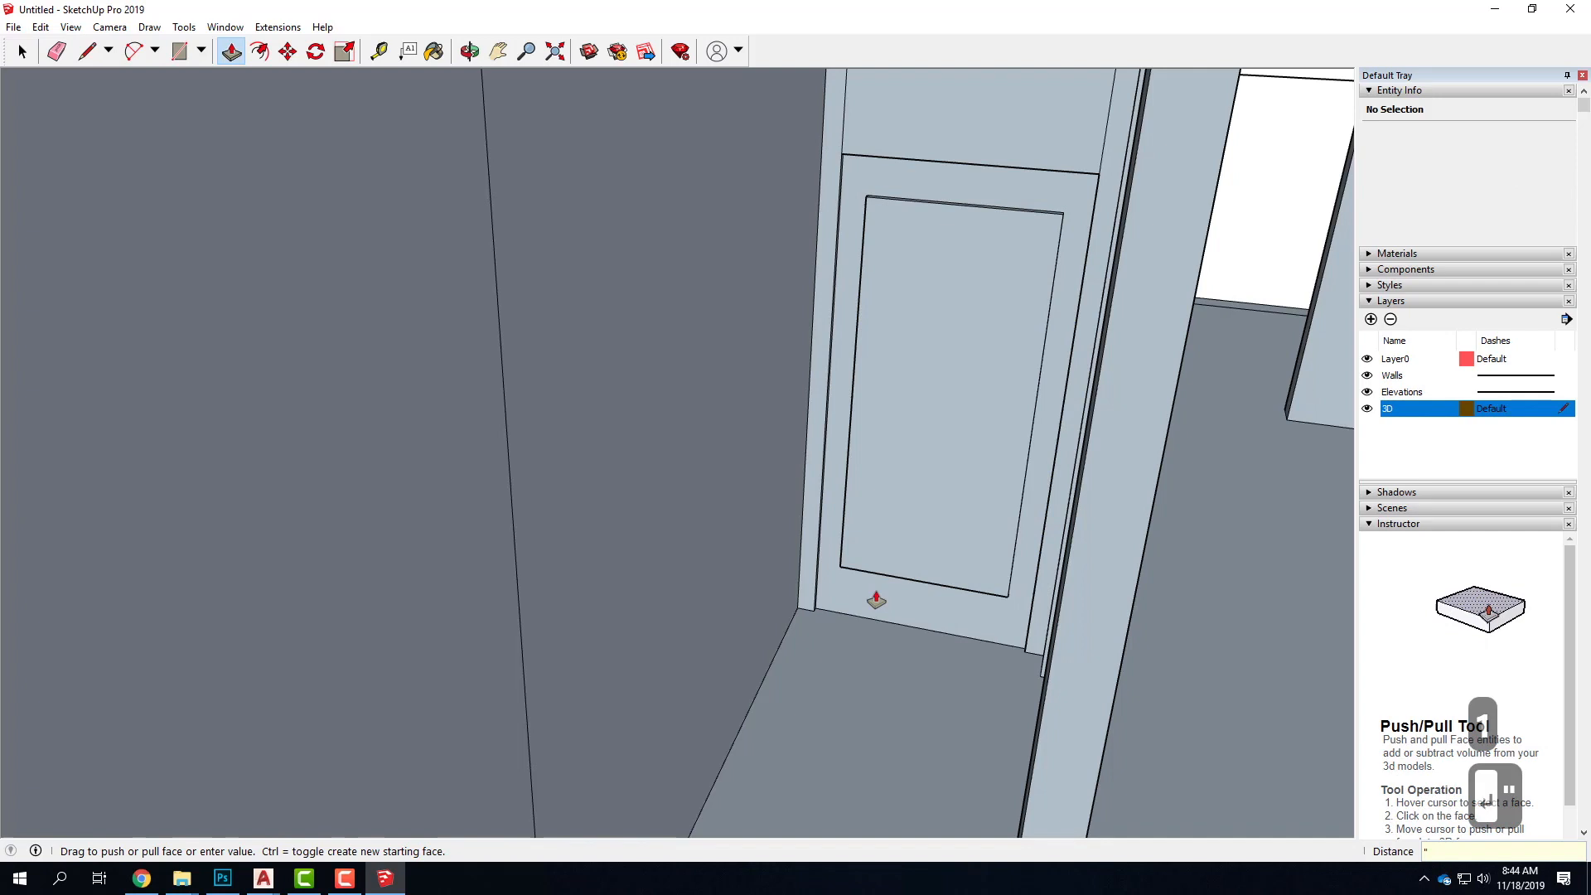
Push the corridor door's inner panel face inward by 0.5", followed by another 1"
click(979, 589)
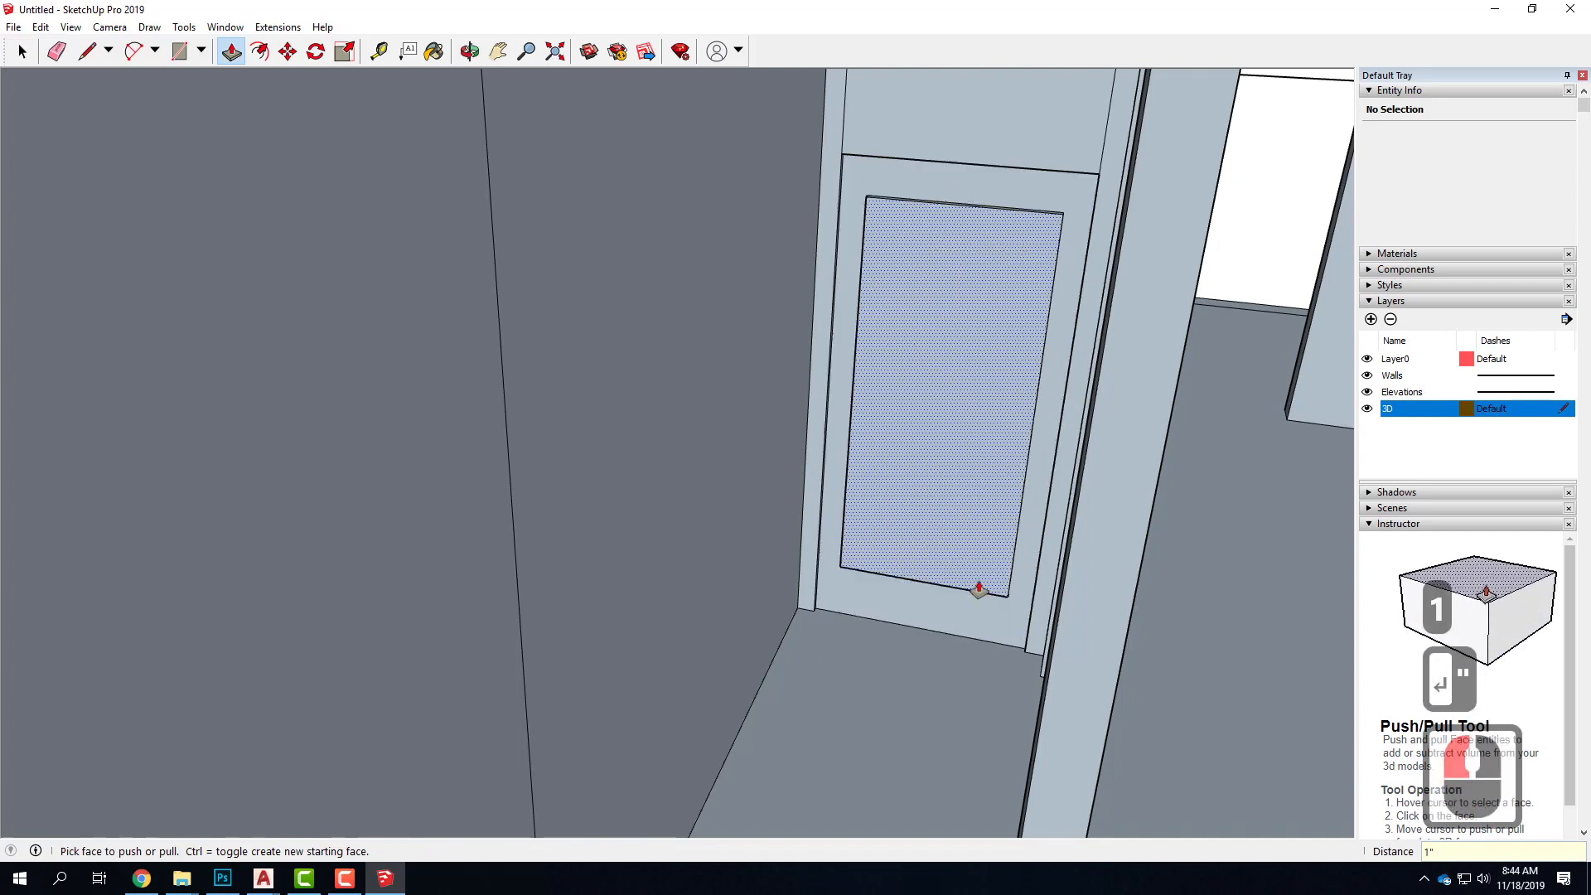
click(917, 558)
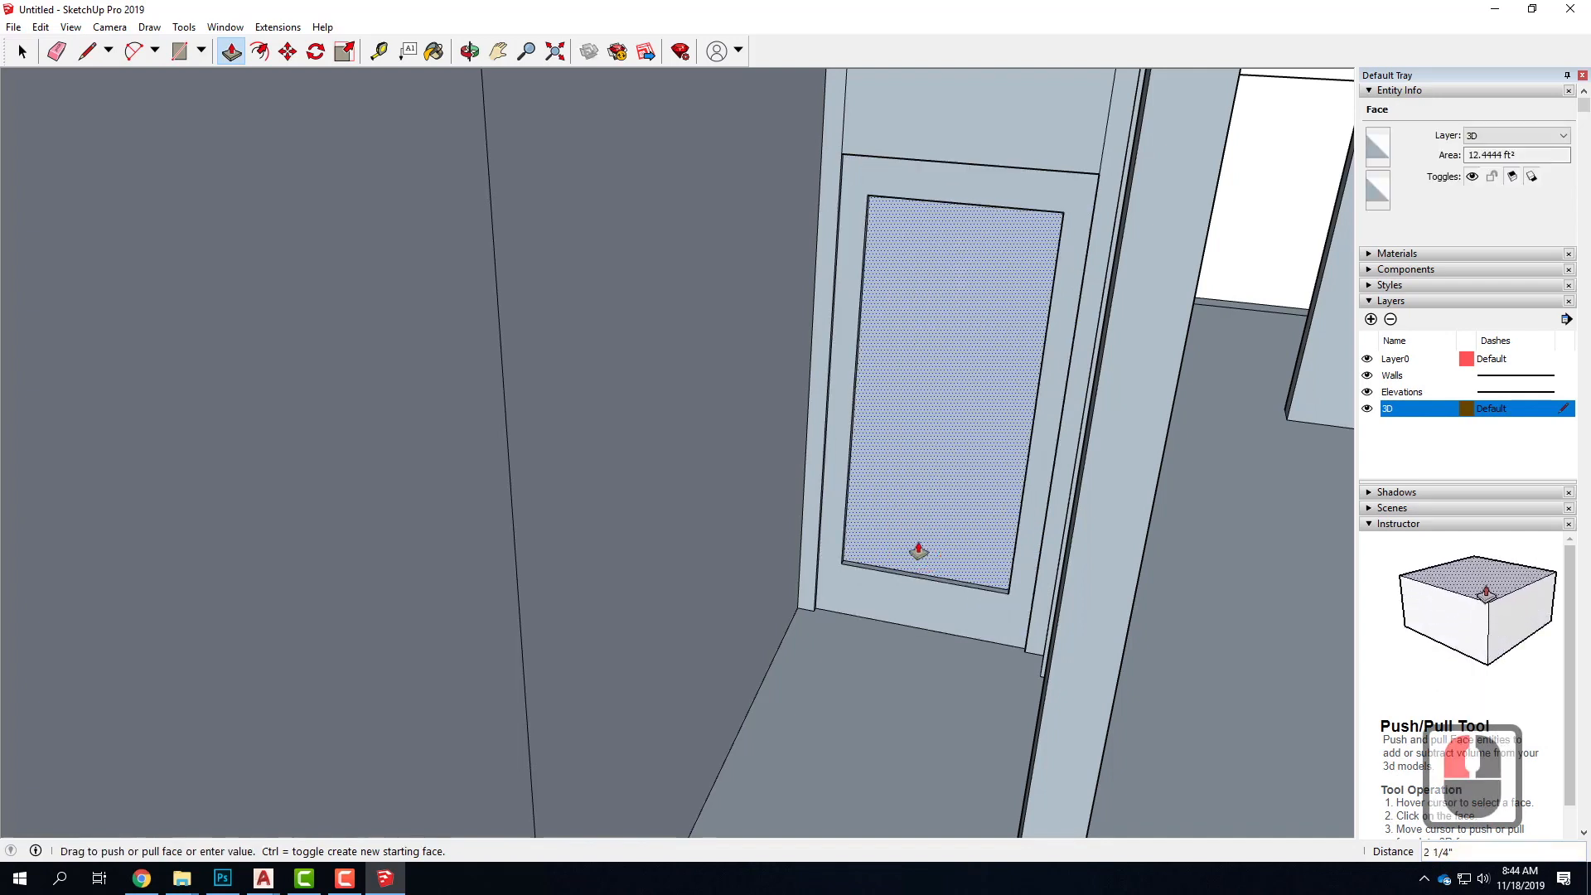
text(.5")
key(Return)
scroll(930, 568, up, 14)
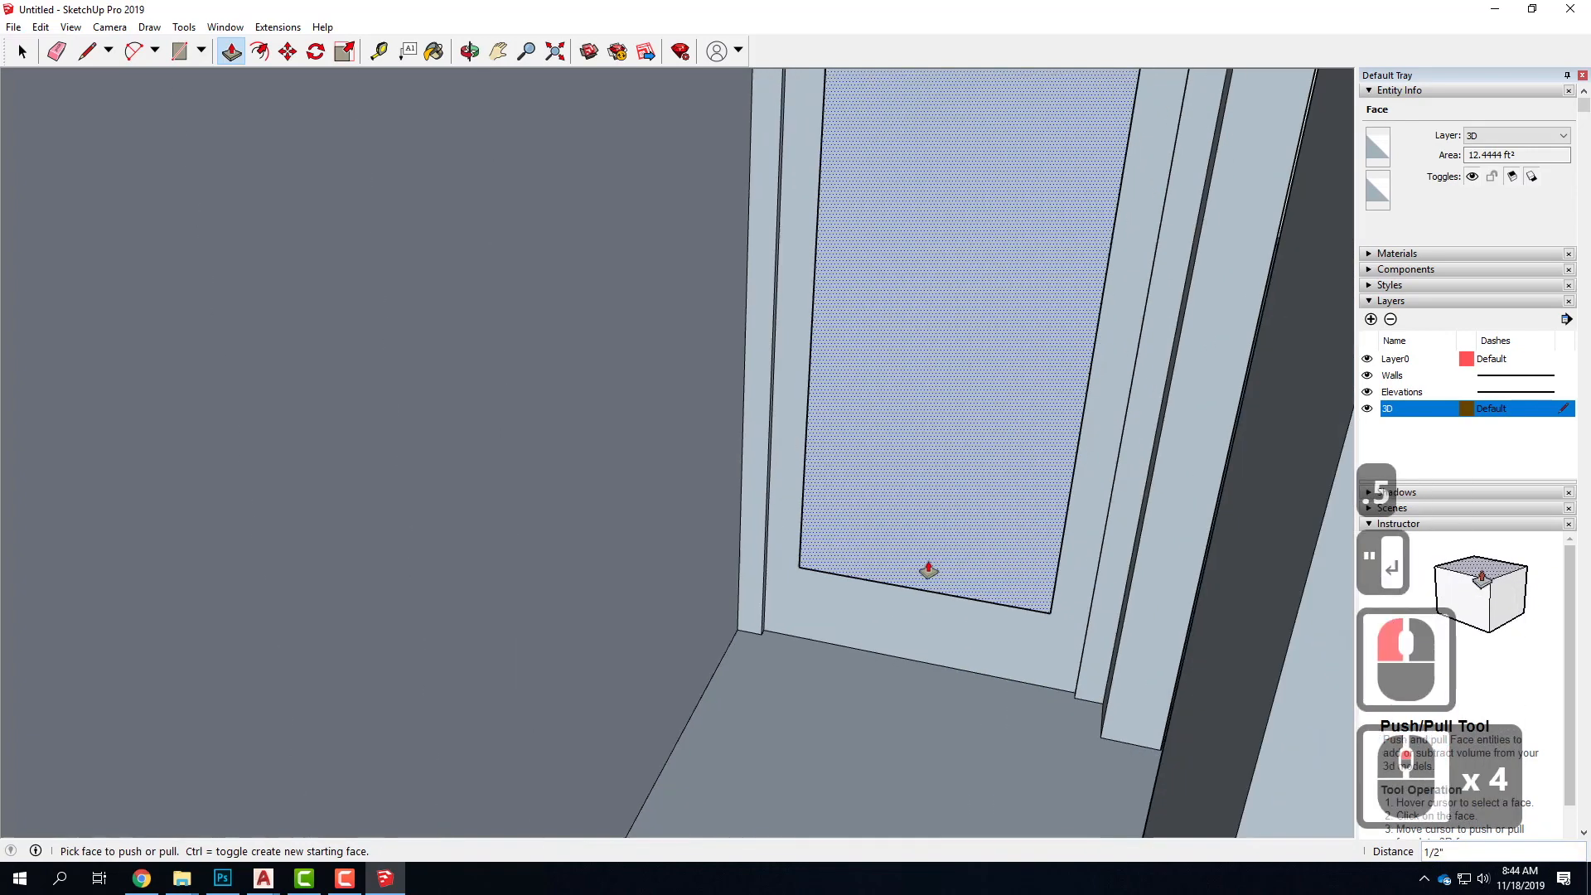
click(962, 567)
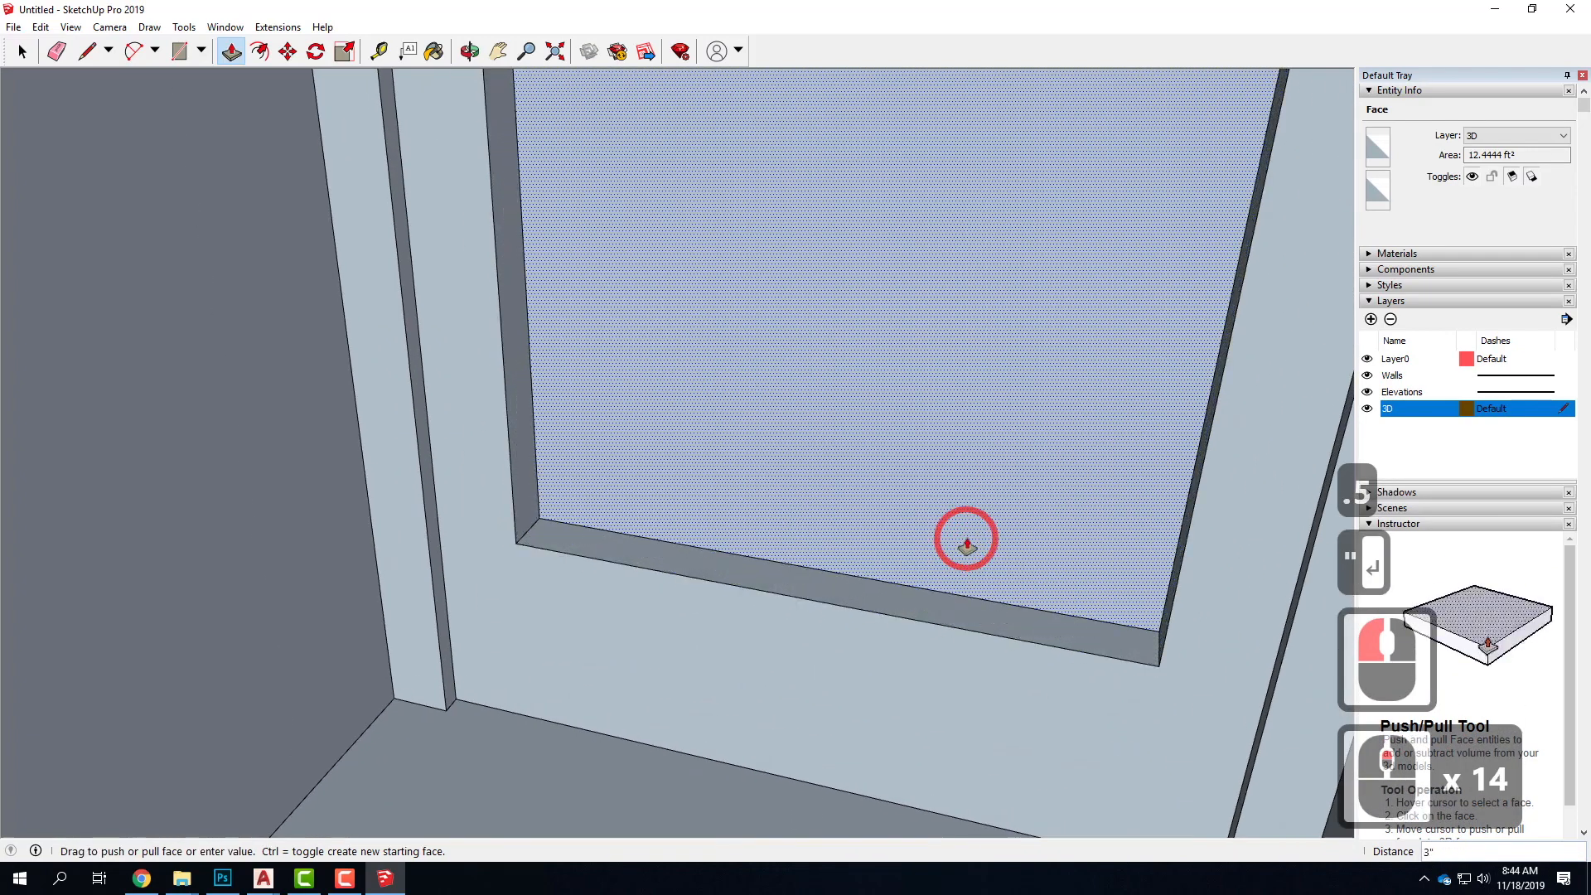
text(1")
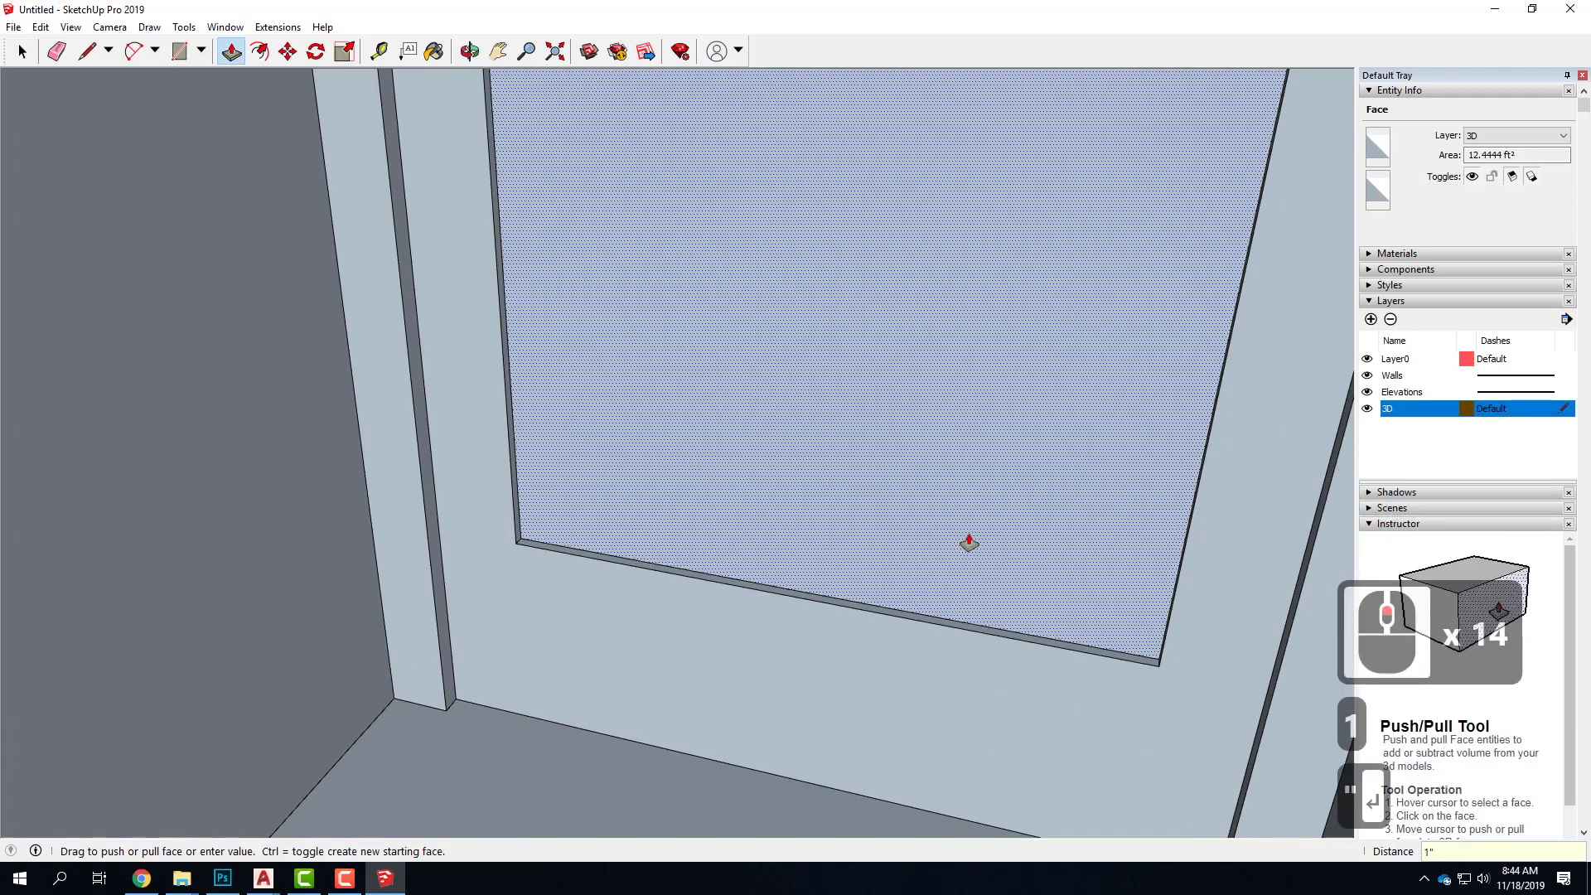
key(Return)
Push the frame face on the opposite side of the corridor door by 1"
scroll(661, 677, down, 6)
scroll(661, 677, up, 11)
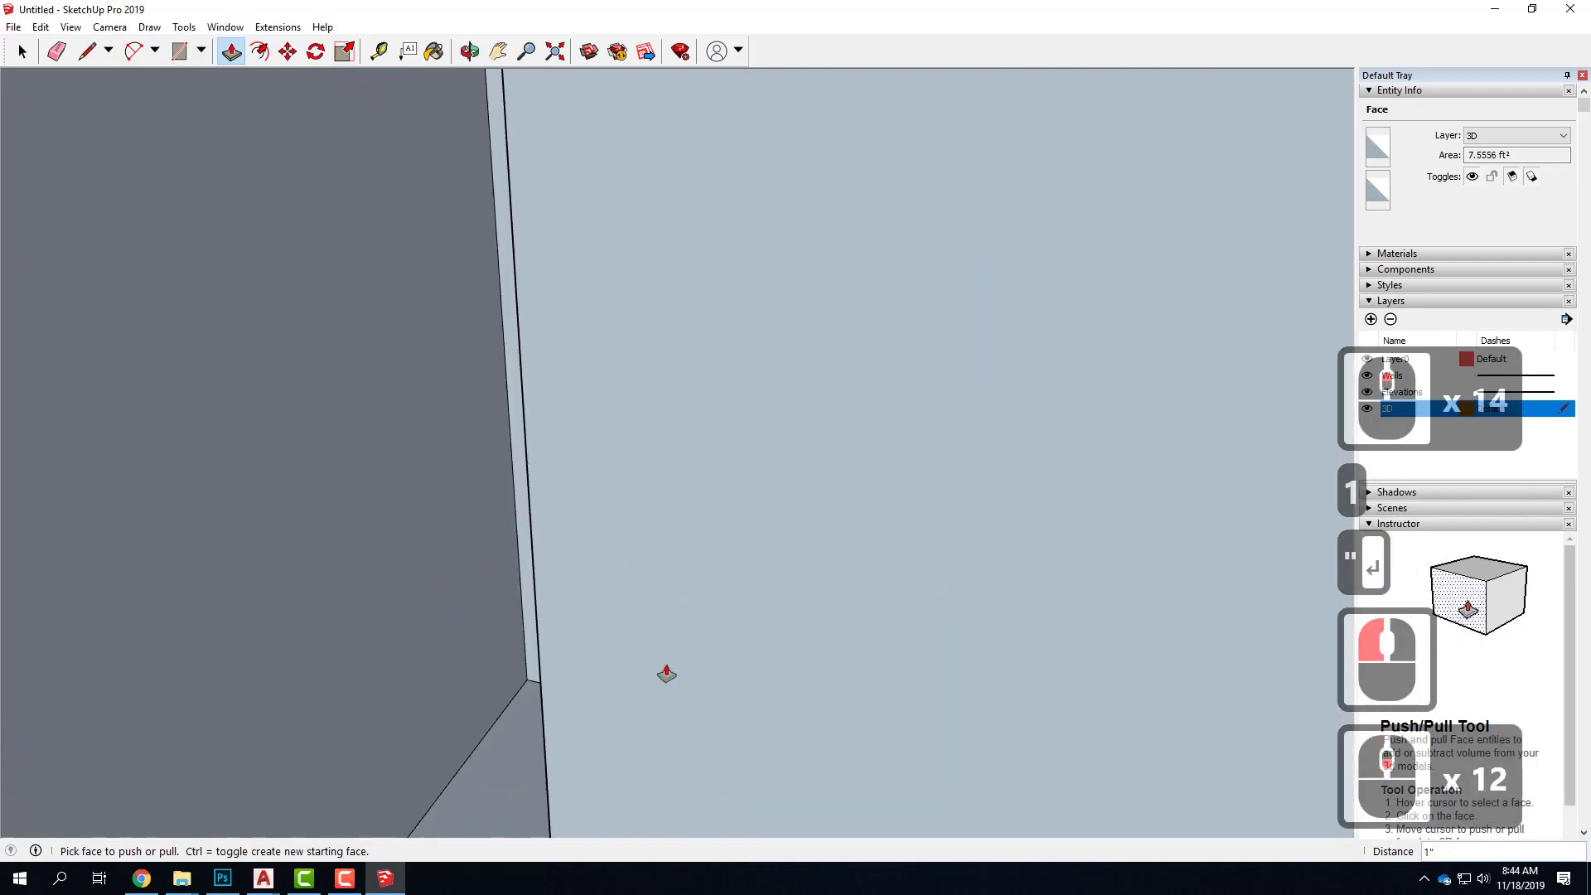
middle_drag(472, 558, 543, 707)
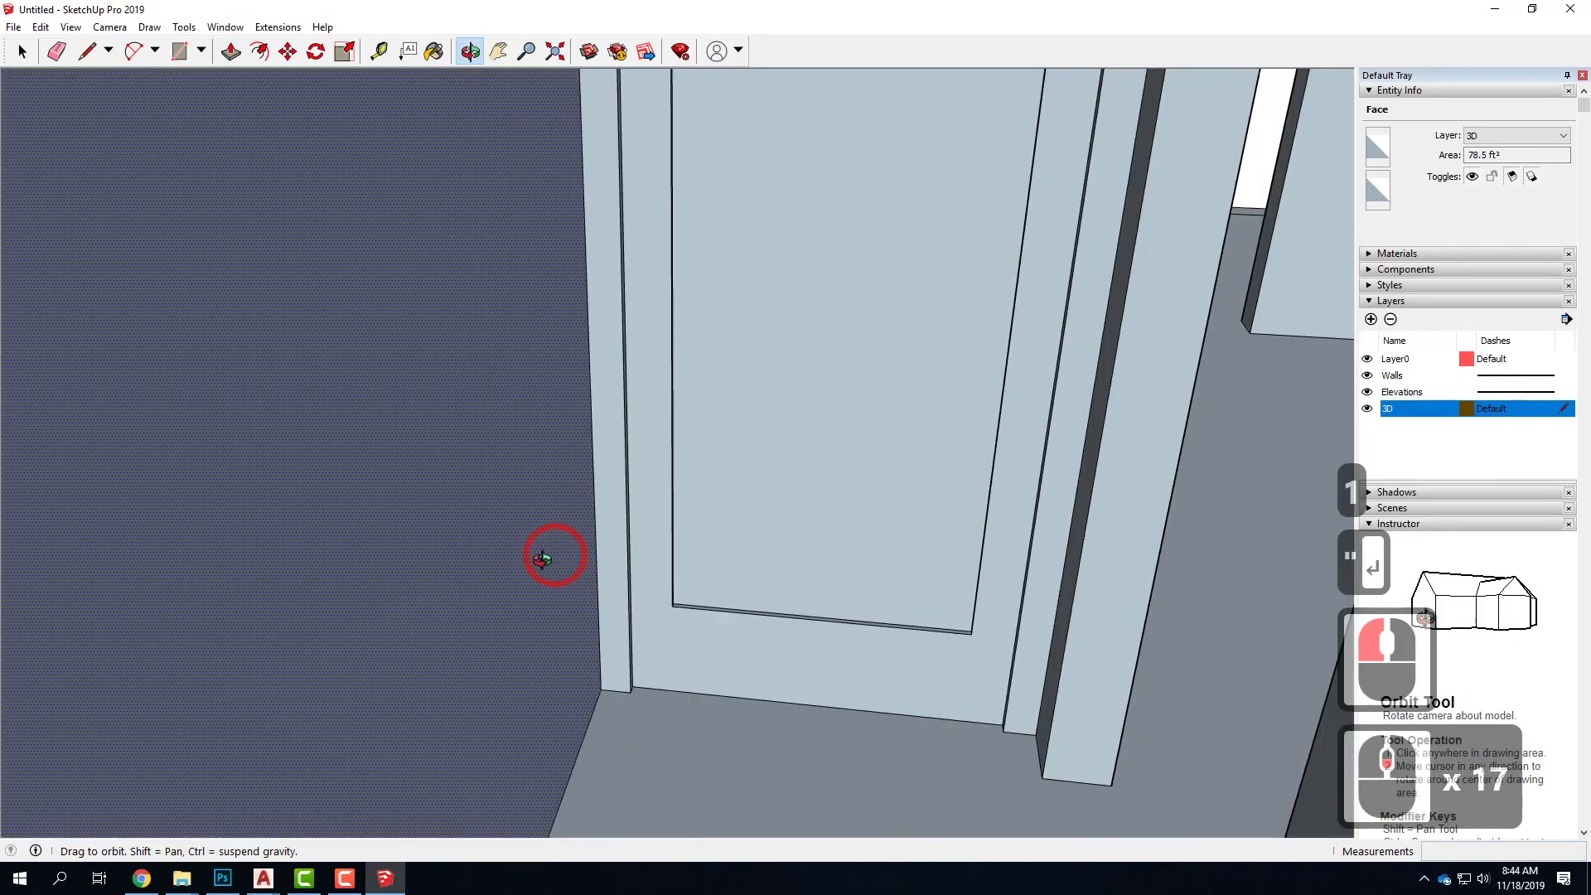
scroll(668, 639, down, 5)
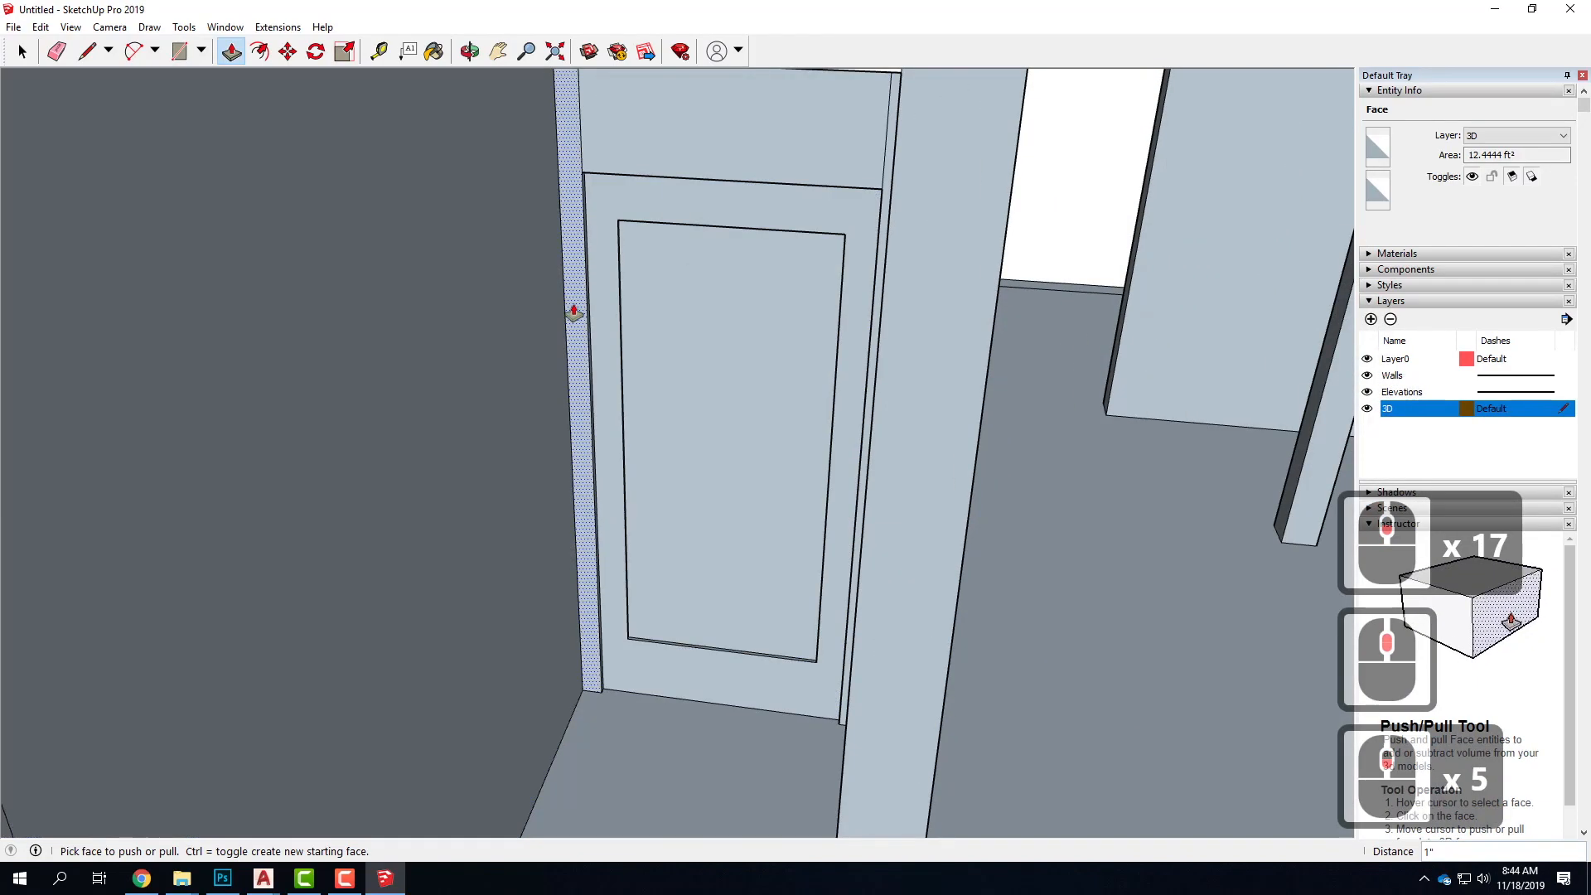
middle_drag(782, 306, 828, 398)
middle_drag(965, 424, 356, 457)
scroll(907, 434, up, 6)
middle_drag(911, 433, 536, 425)
scroll(536, 425, up, 20)
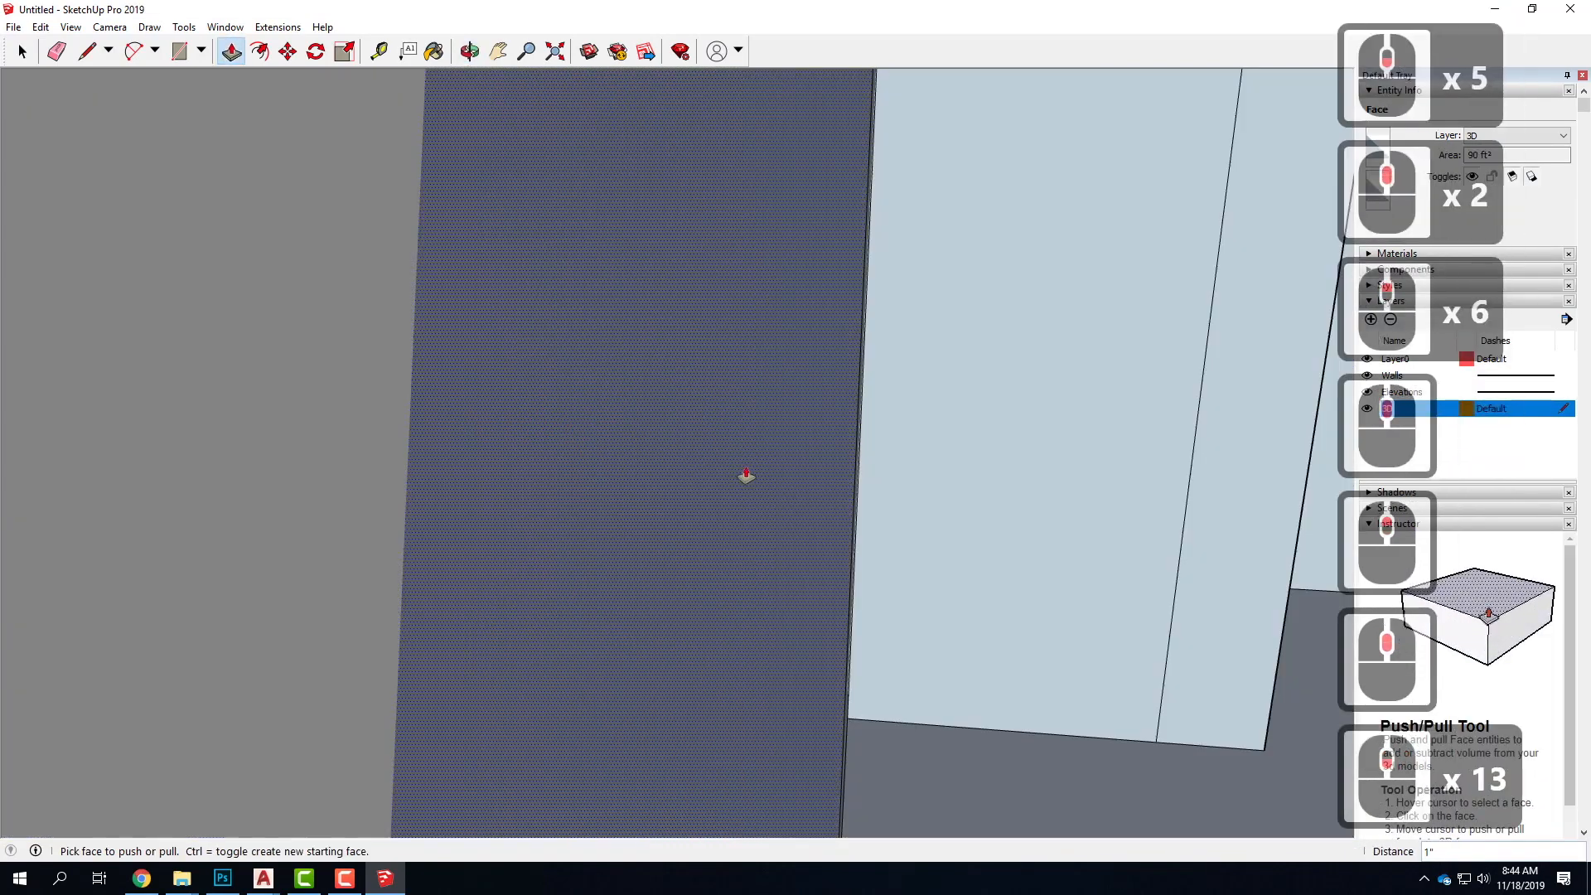
scroll(821, 459, up, 20)
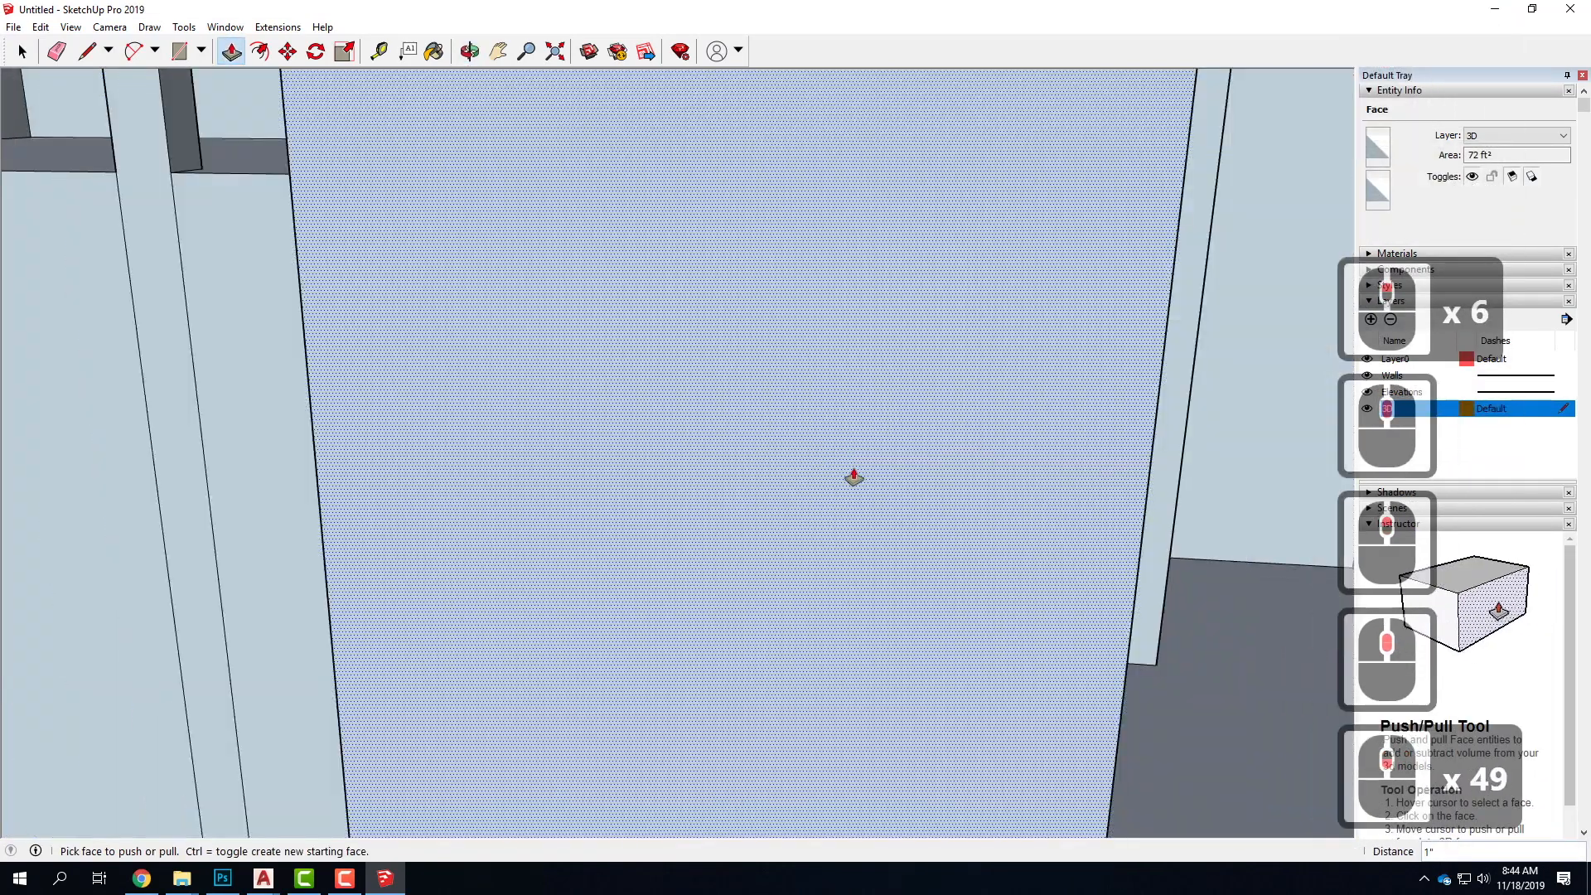
scroll(800, 446, down, 7)
mouse_move(781, 433)
middle_down()
mouse_move(763, 469)
mouse_move(798, 455)
middle_up()
scroll(941, 405, up, 2)
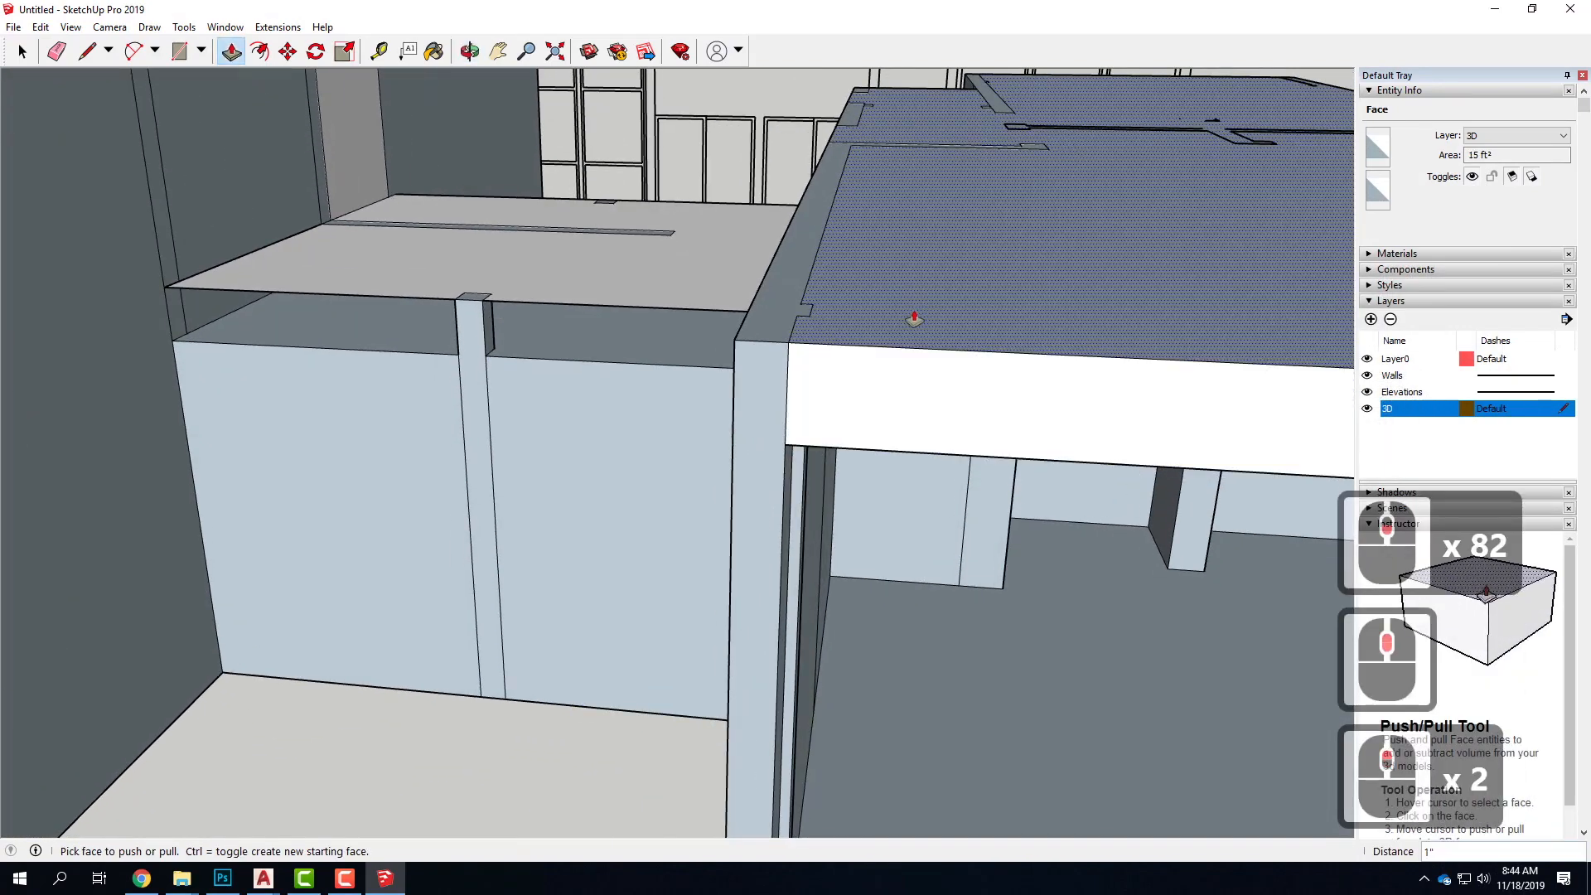
scroll(944, 522, up, 8)
middle_drag(944, 521, 930, 424)
scroll(931, 430, down, 5)
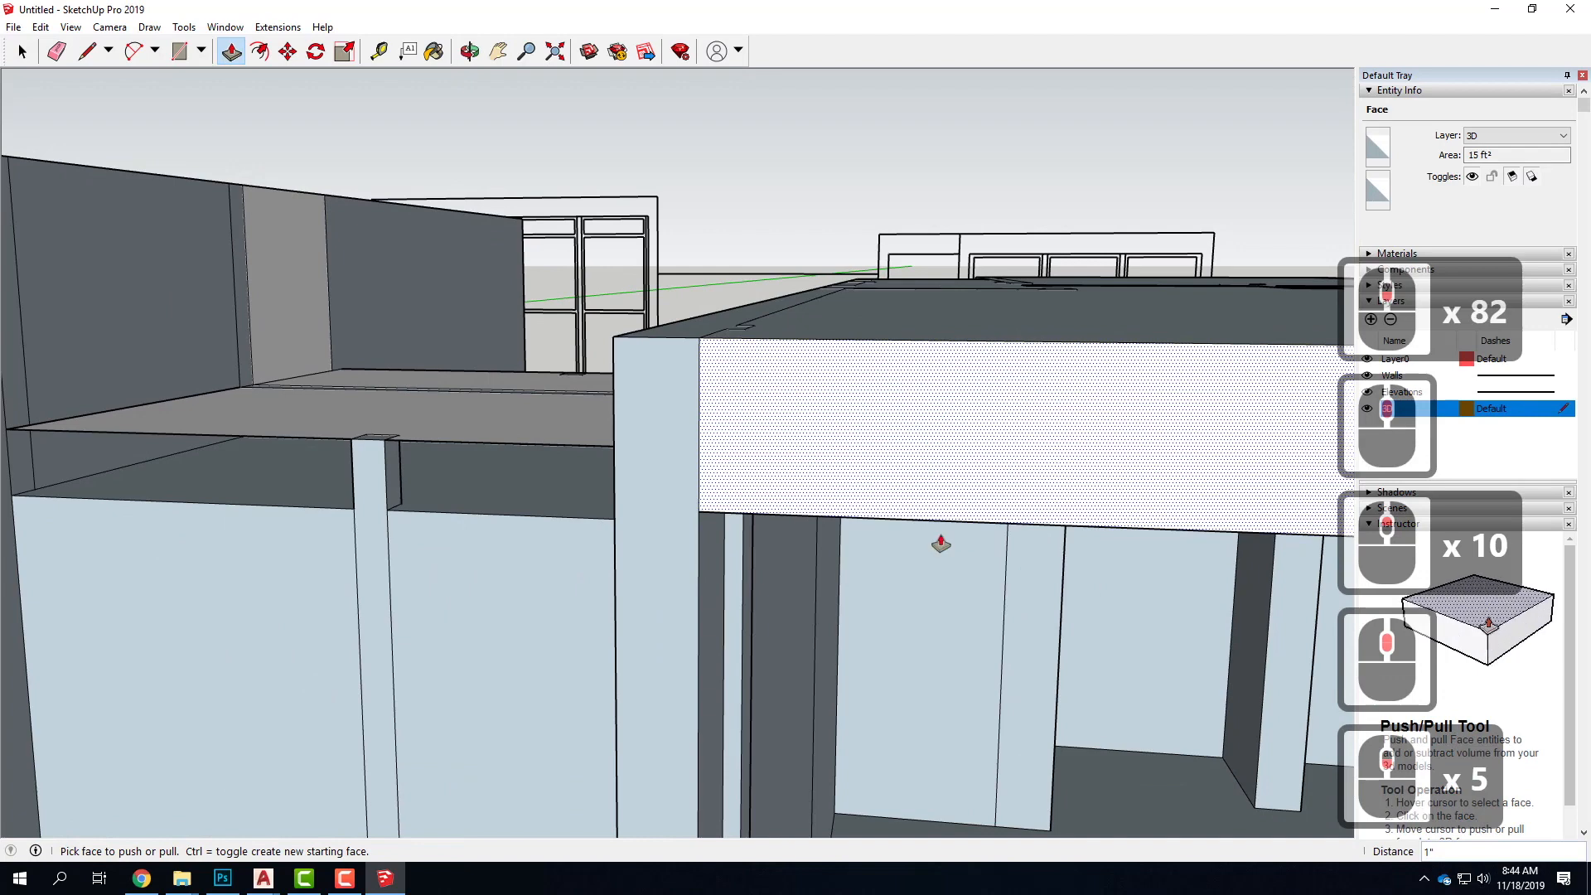
scroll(937, 717, up, 8)
scroll(900, 412, up, 13)
scroll(908, 412, up, 19)
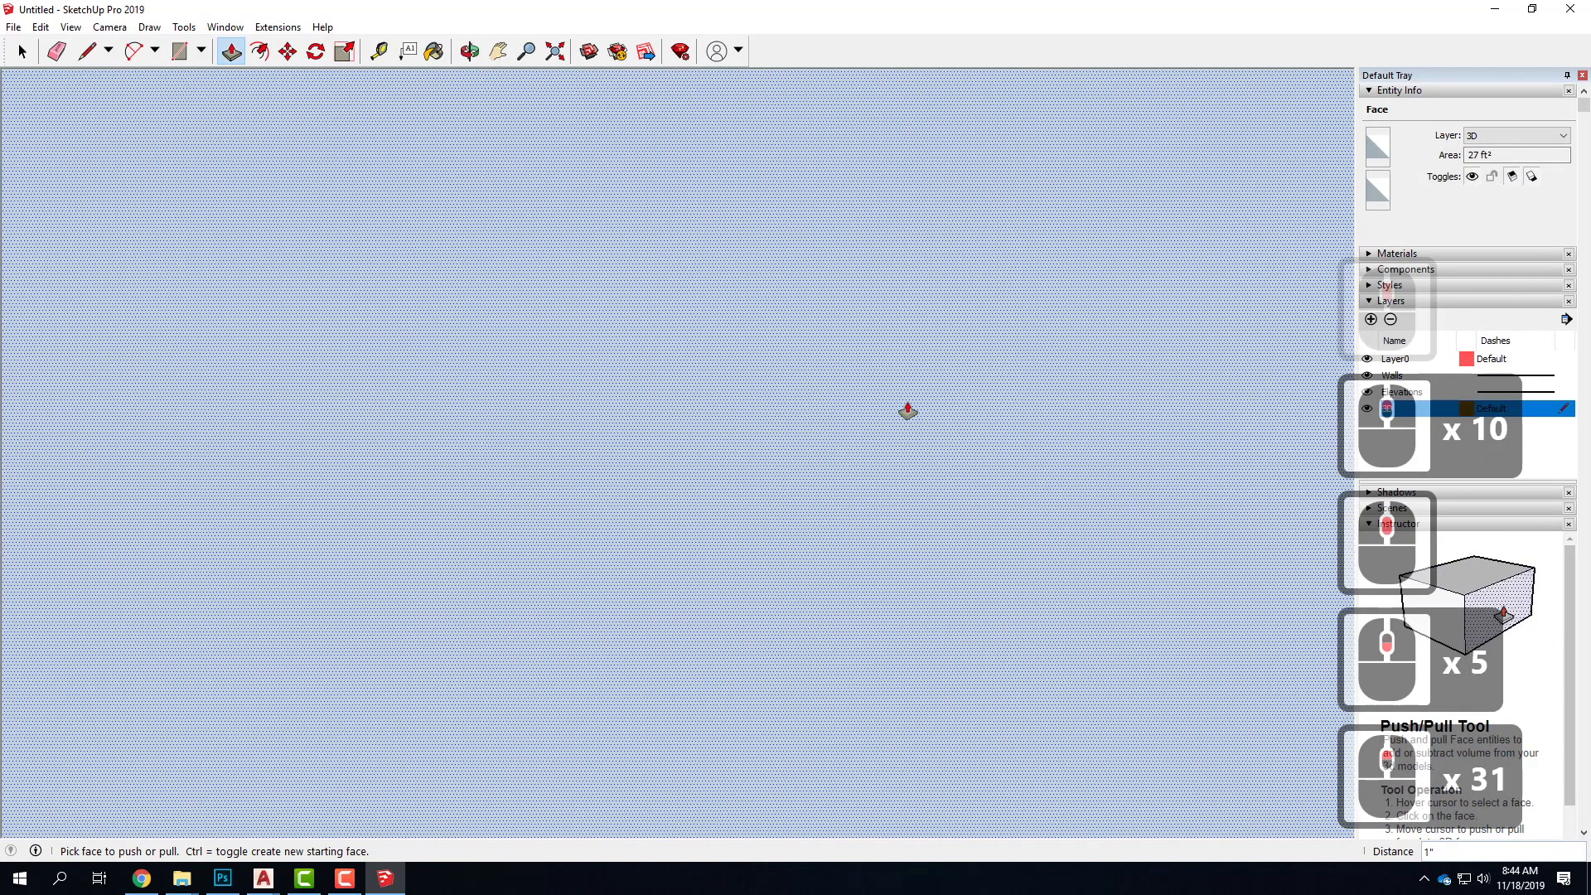
scroll(909, 406, up, 20)
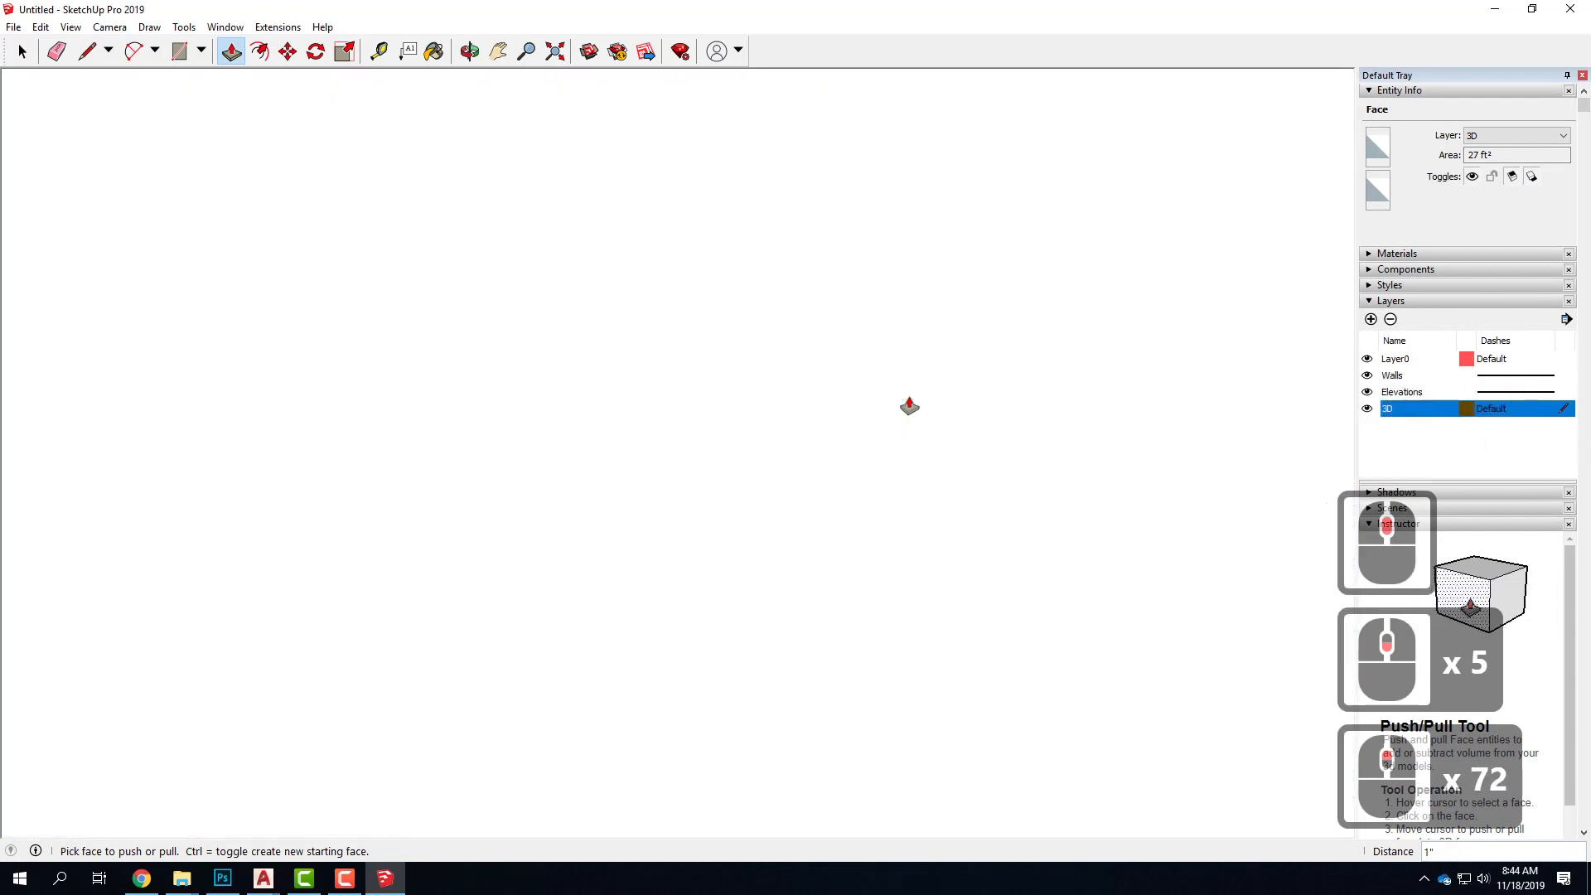
scroll(909, 406, down, 6)
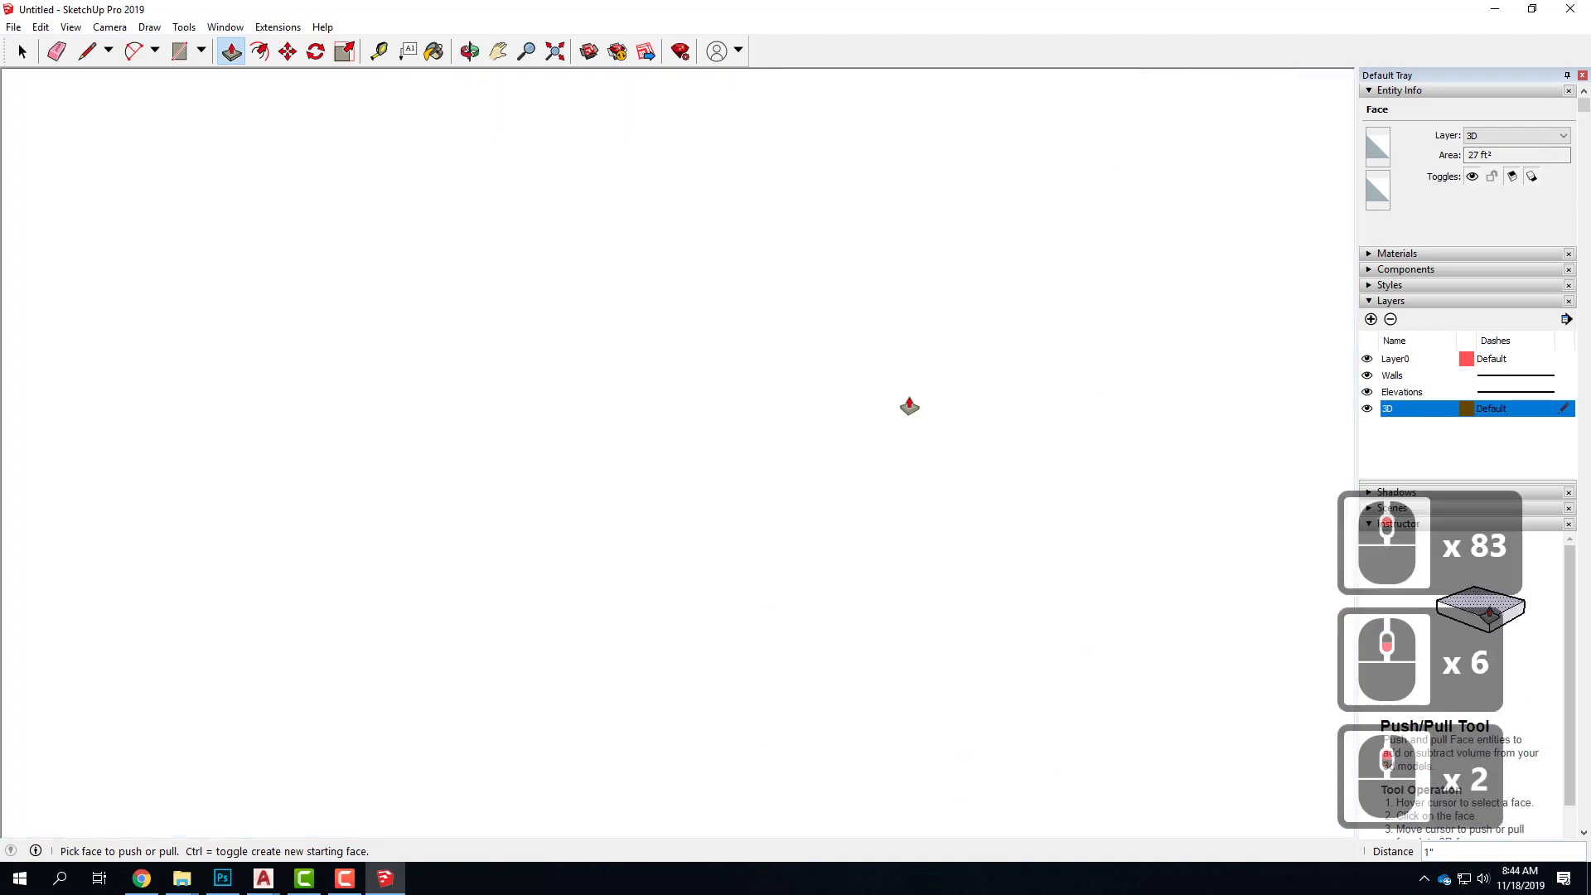
scroll(909, 406, down, 7)
middle_drag(870, 409, 786, 444)
key(p)
scroll(787, 446, up, 6)
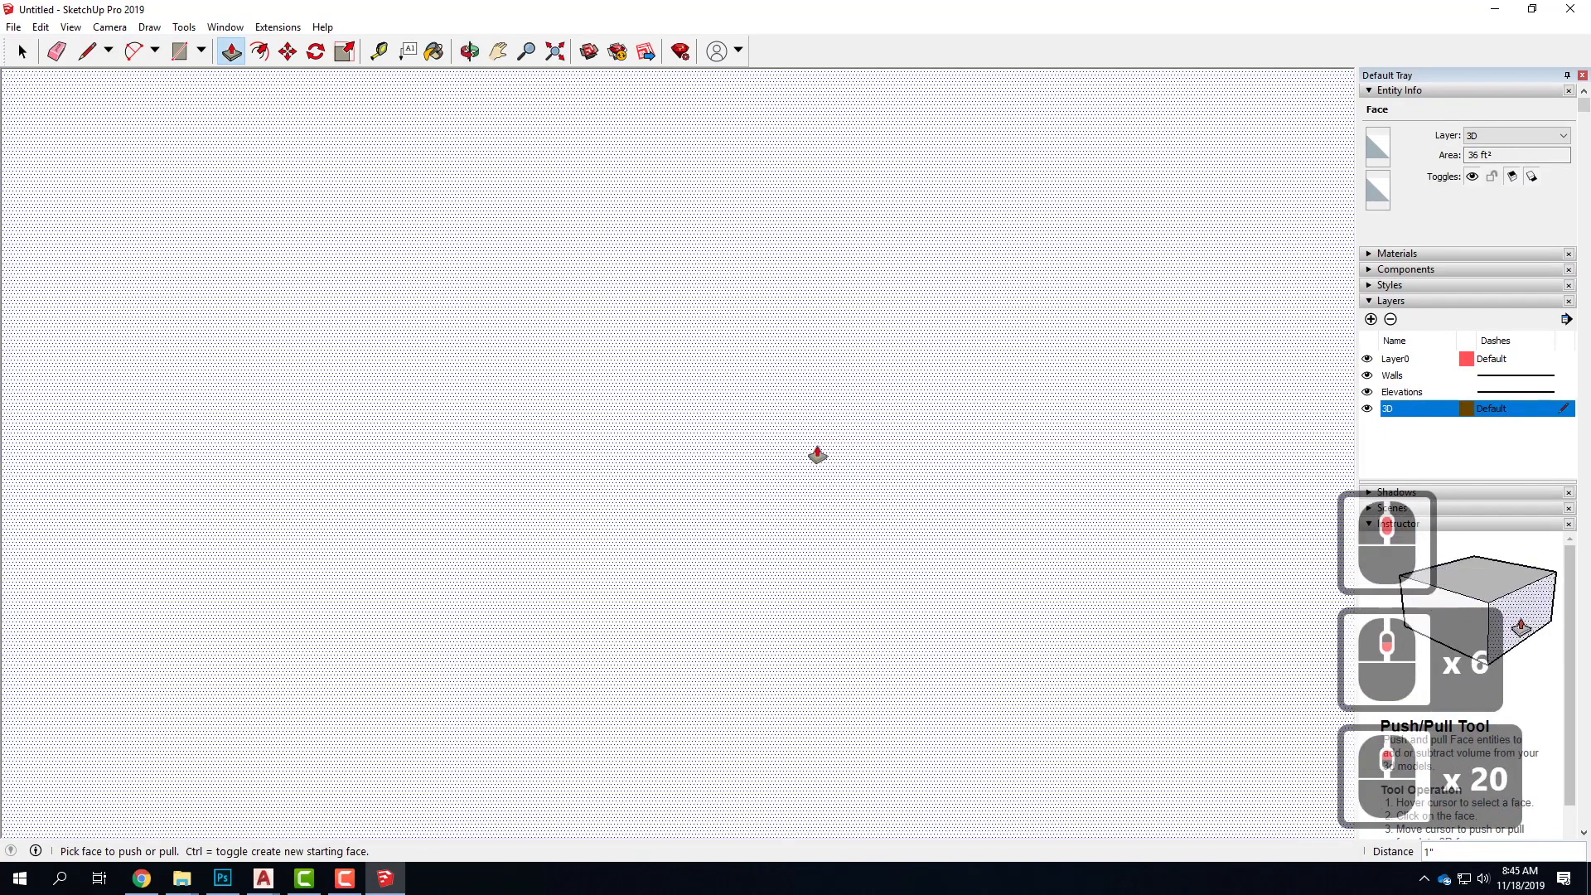
scroll(817, 455, down, 7)
click(687, 803)
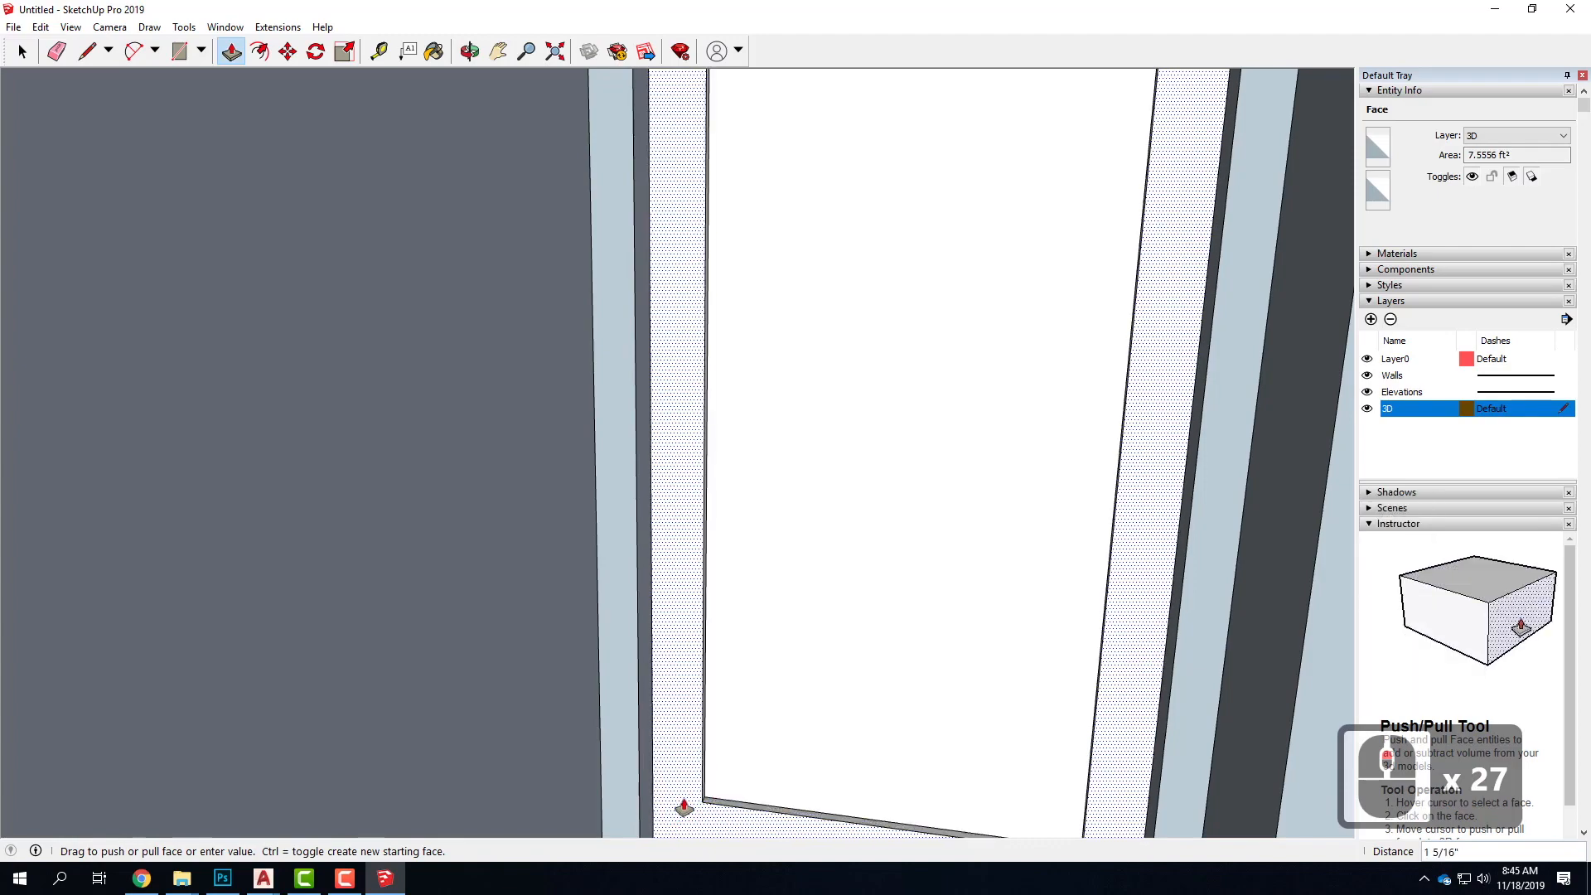
text(1)
key(Return)
click(770, 638)
scroll(791, 645, up, 6)
scroll(828, 636, up, 6)
key(Escape)
Delete the two leftover vertical edges on the infill wall above the corridor door's upper corners
scroll(1023, 470, up, 4)
middle_drag(1143, 416, 657, 656)
scroll(657, 646, up, 20)
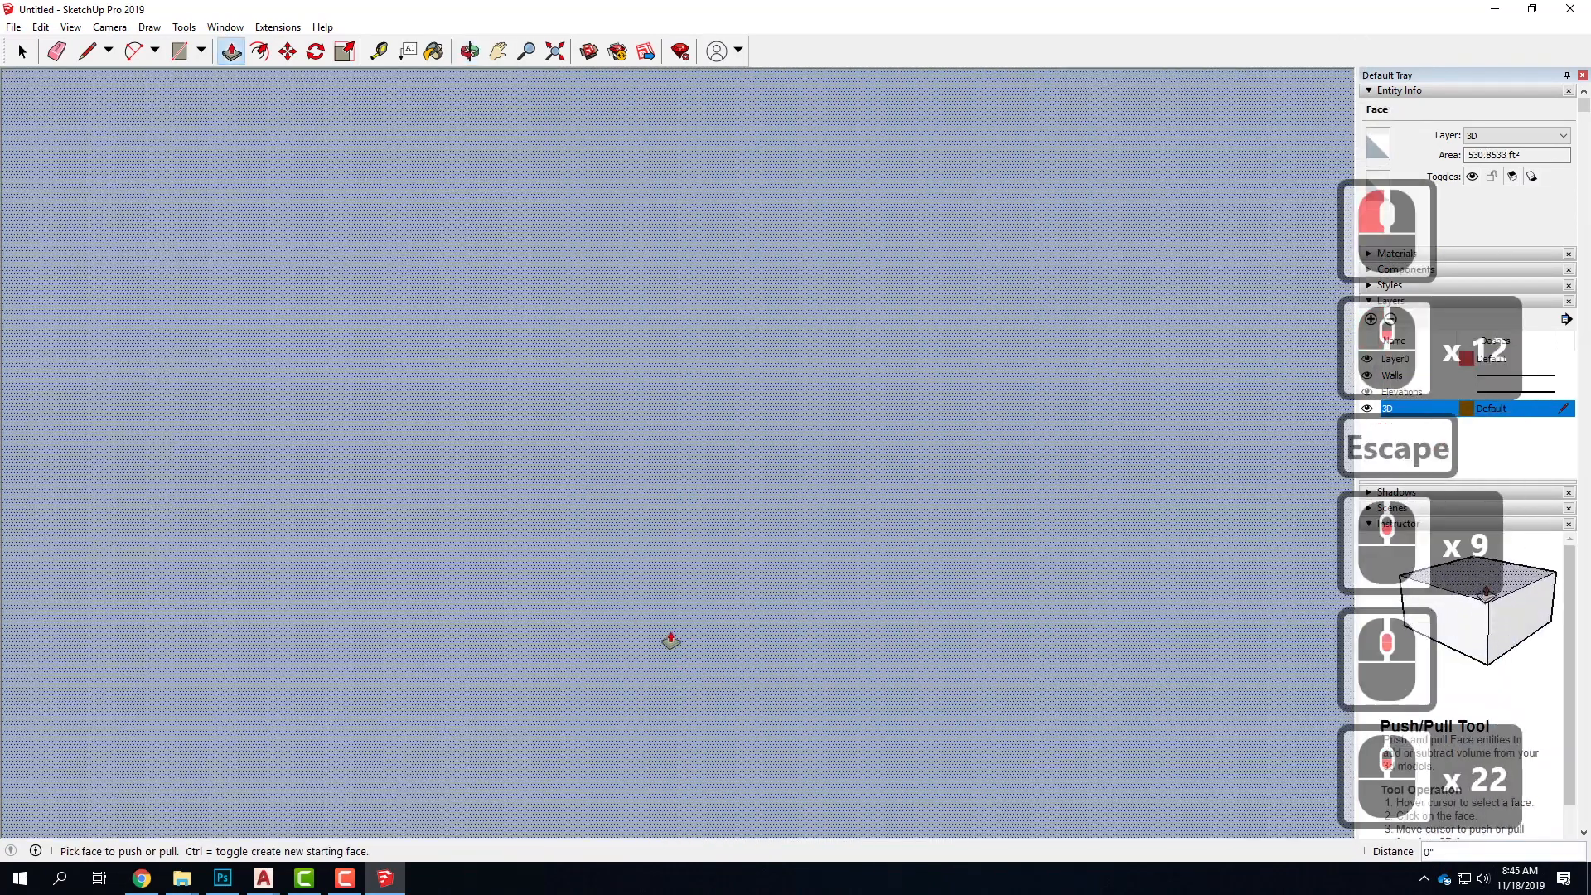
scroll(672, 636, up, 20)
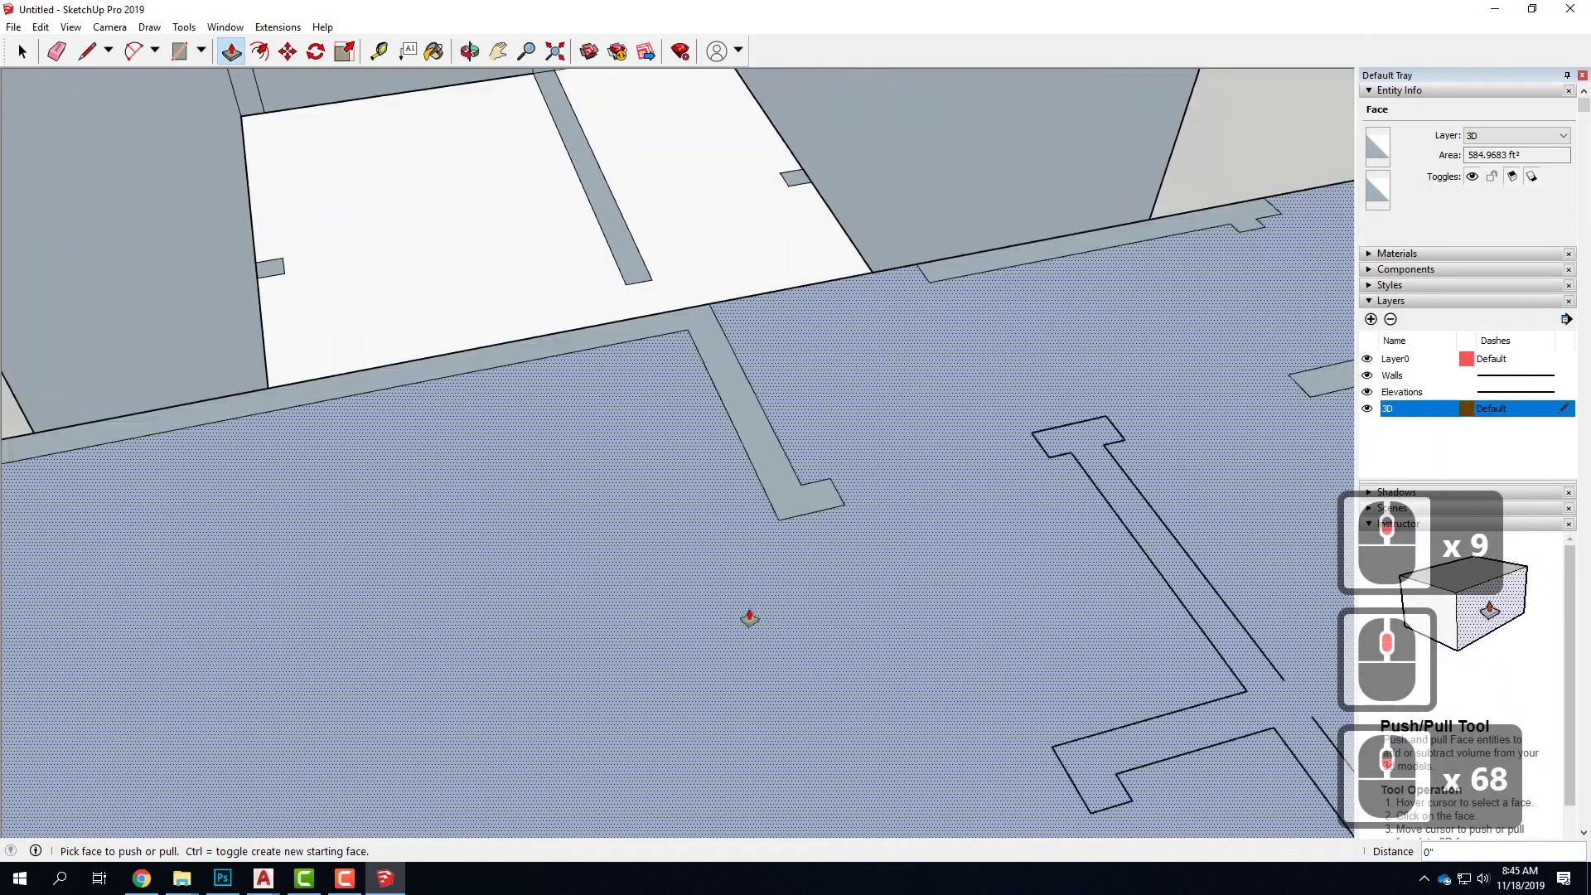
scroll(749, 616, down, 9)
scroll(753, 611, down, 5)
middle_drag(753, 611, 430, 596)
scroll(497, 604, up, 9)
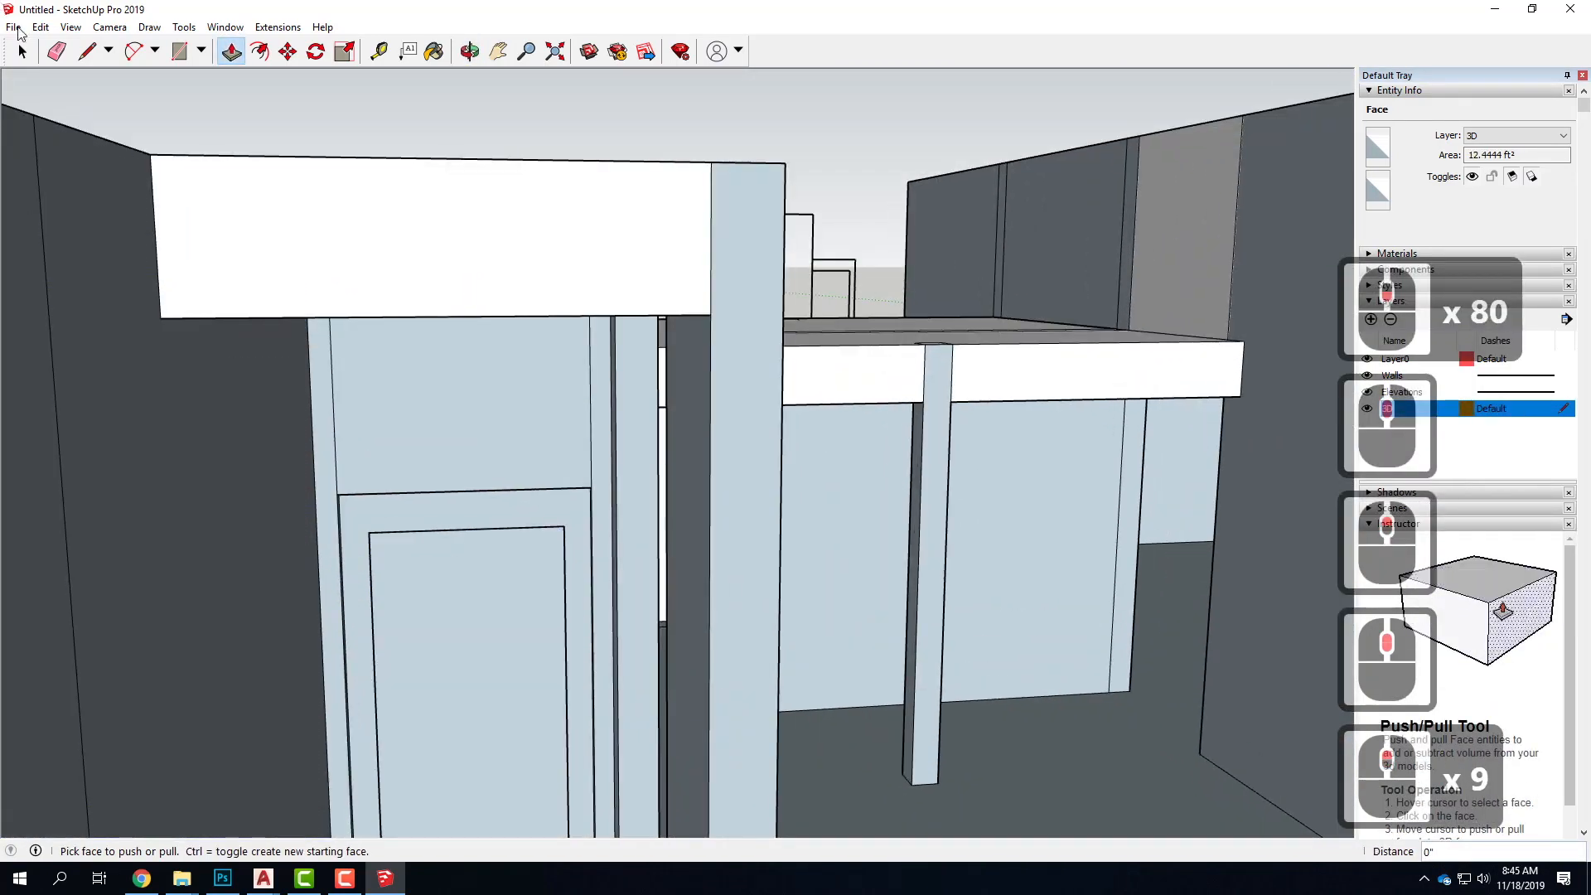
click(23, 51)
click(333, 421)
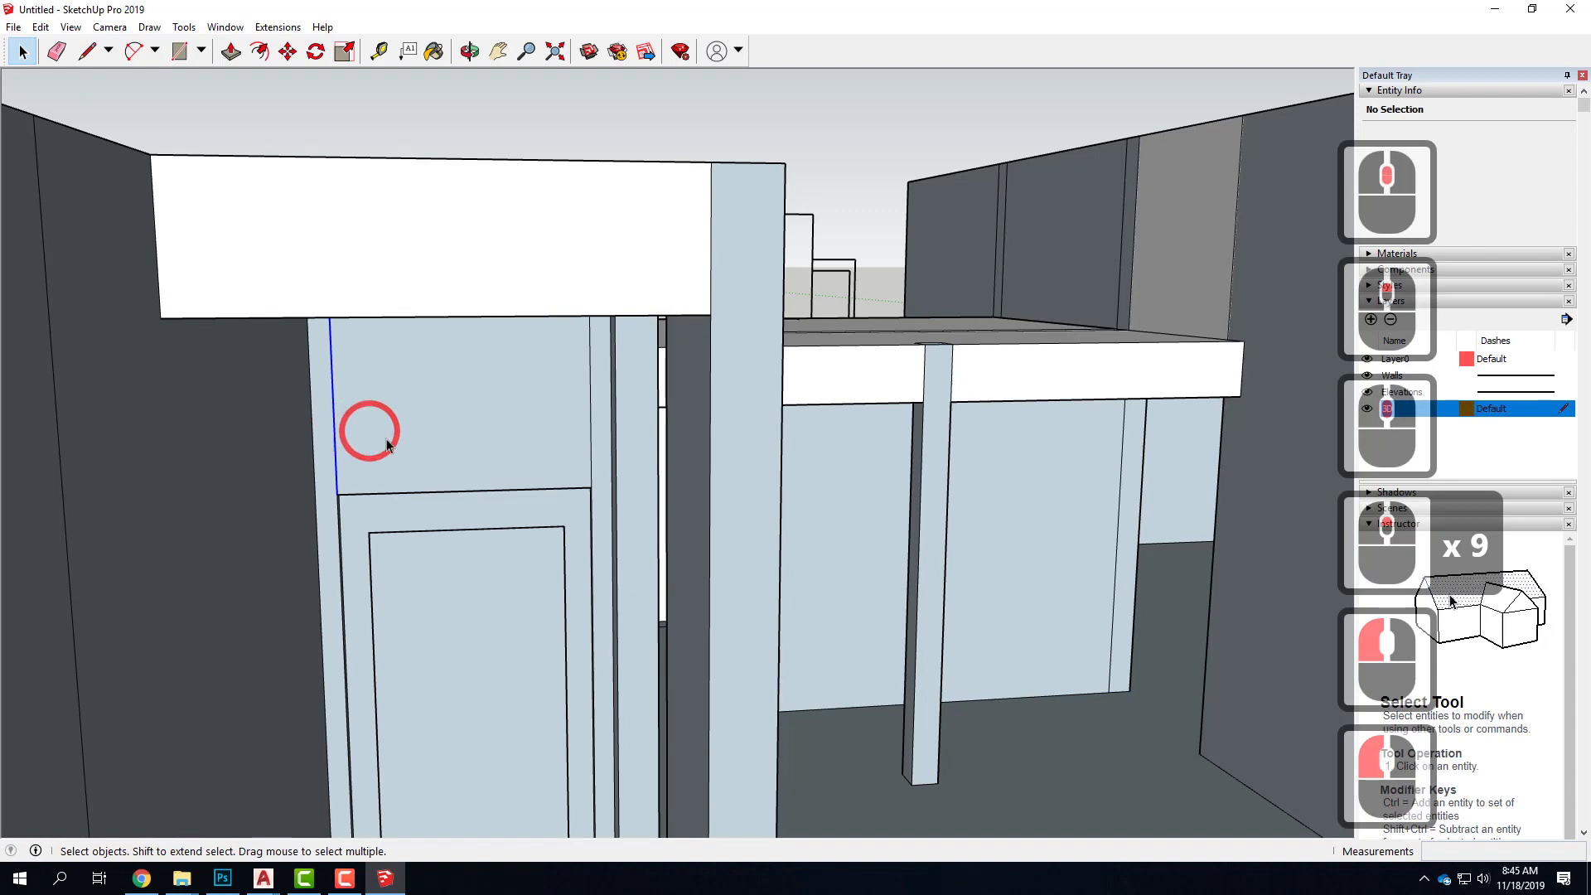
key(Delete)
click(590, 434)
key(Delete)
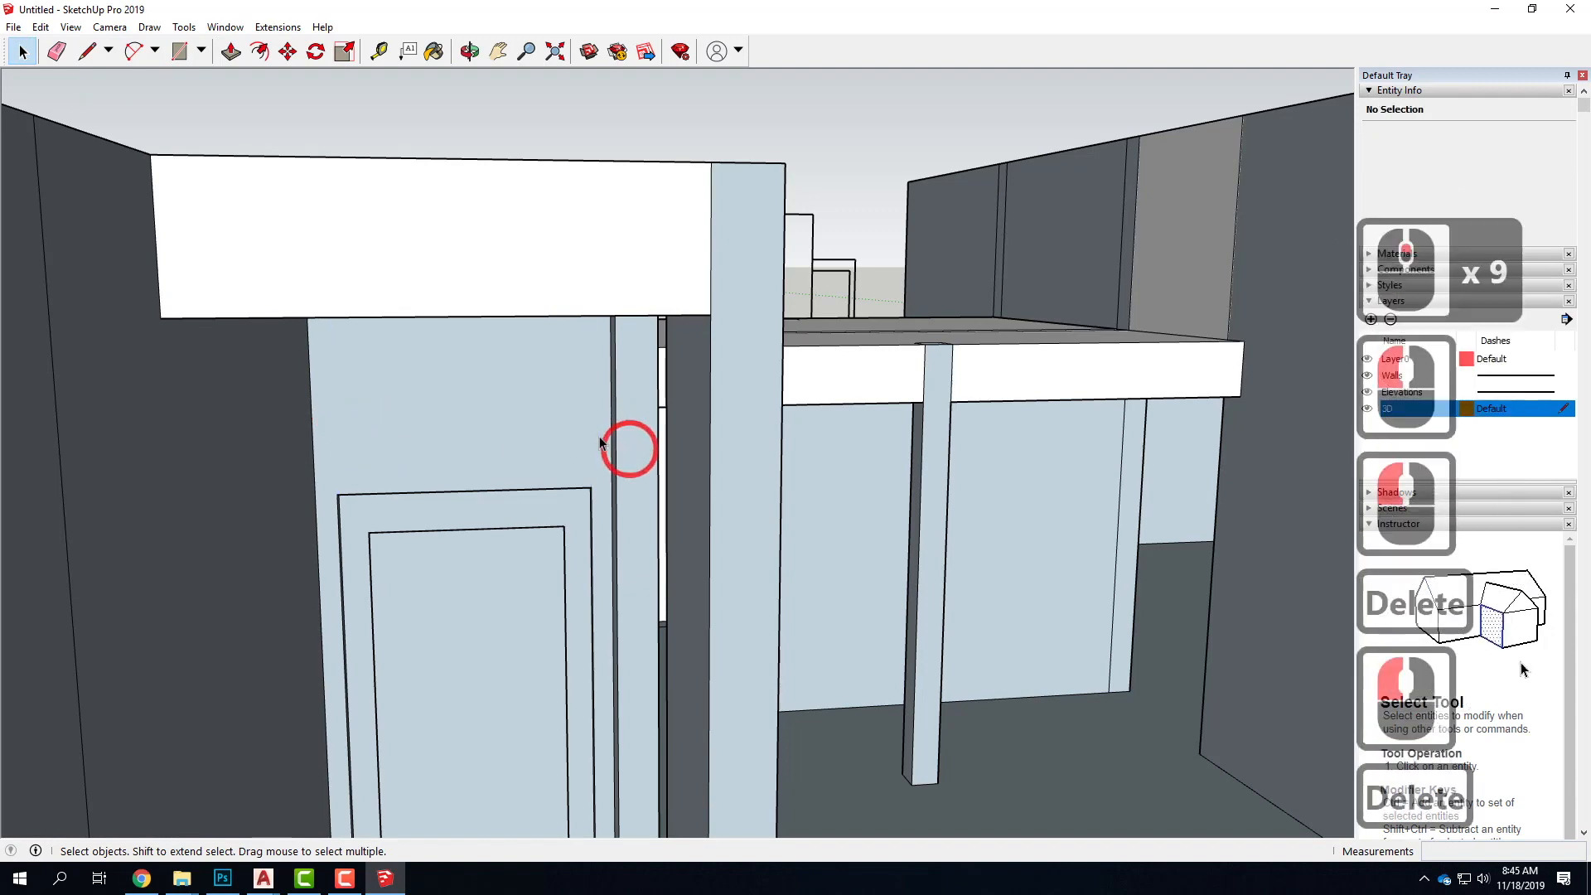
Paint the corridor door's inner panel with Translucent Glass Blue from the Glass and Mirrors materials
scroll(561, 448, down, 11)
middle_drag(550, 586, 509, 587)
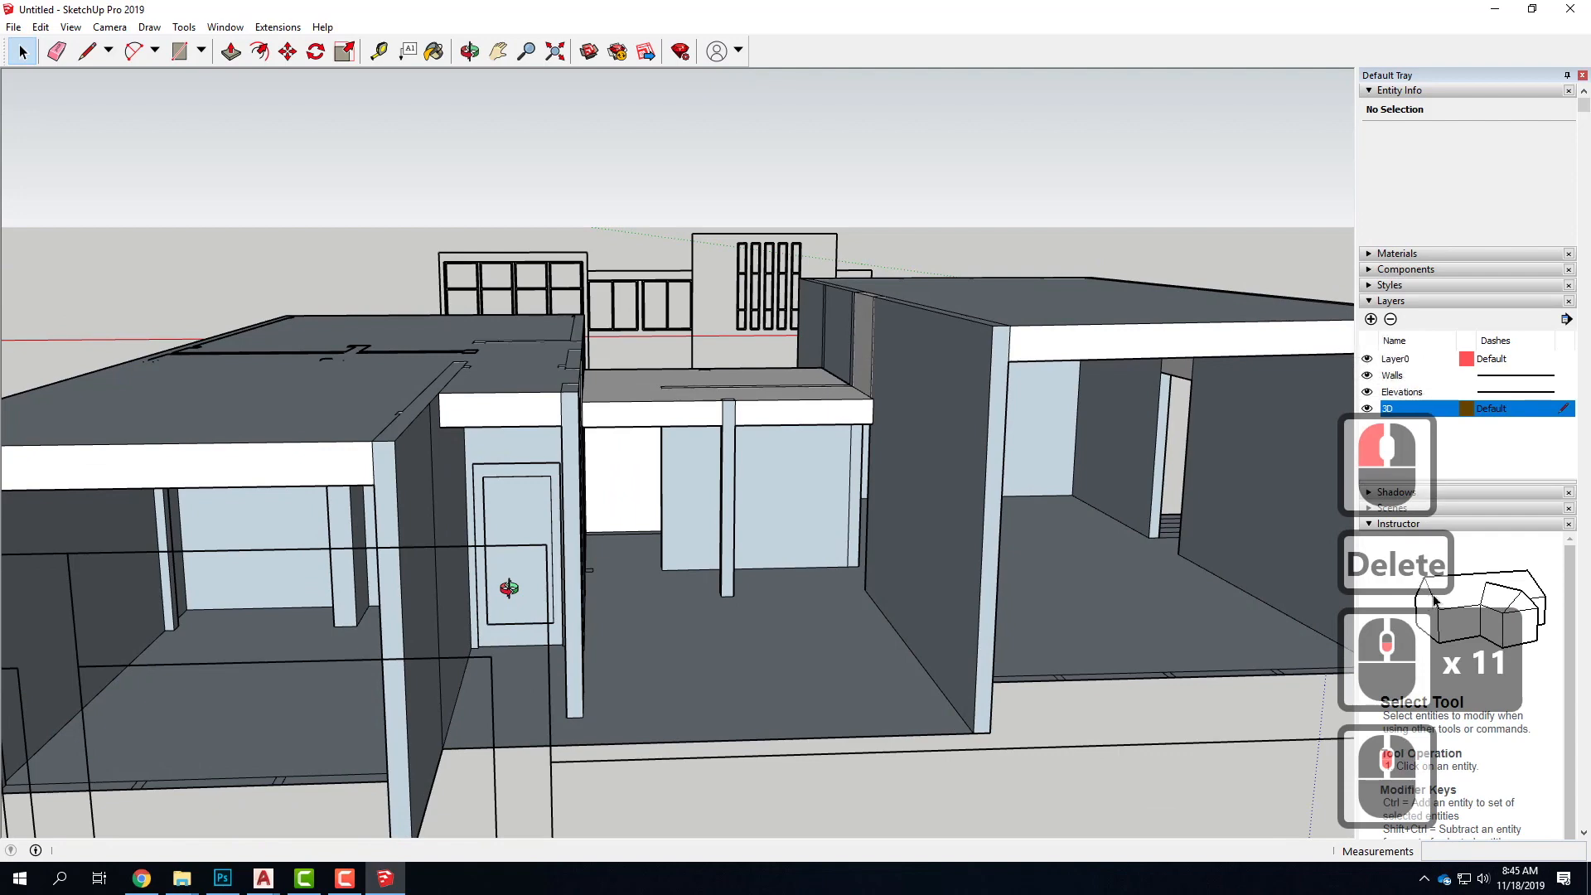
click(519, 509)
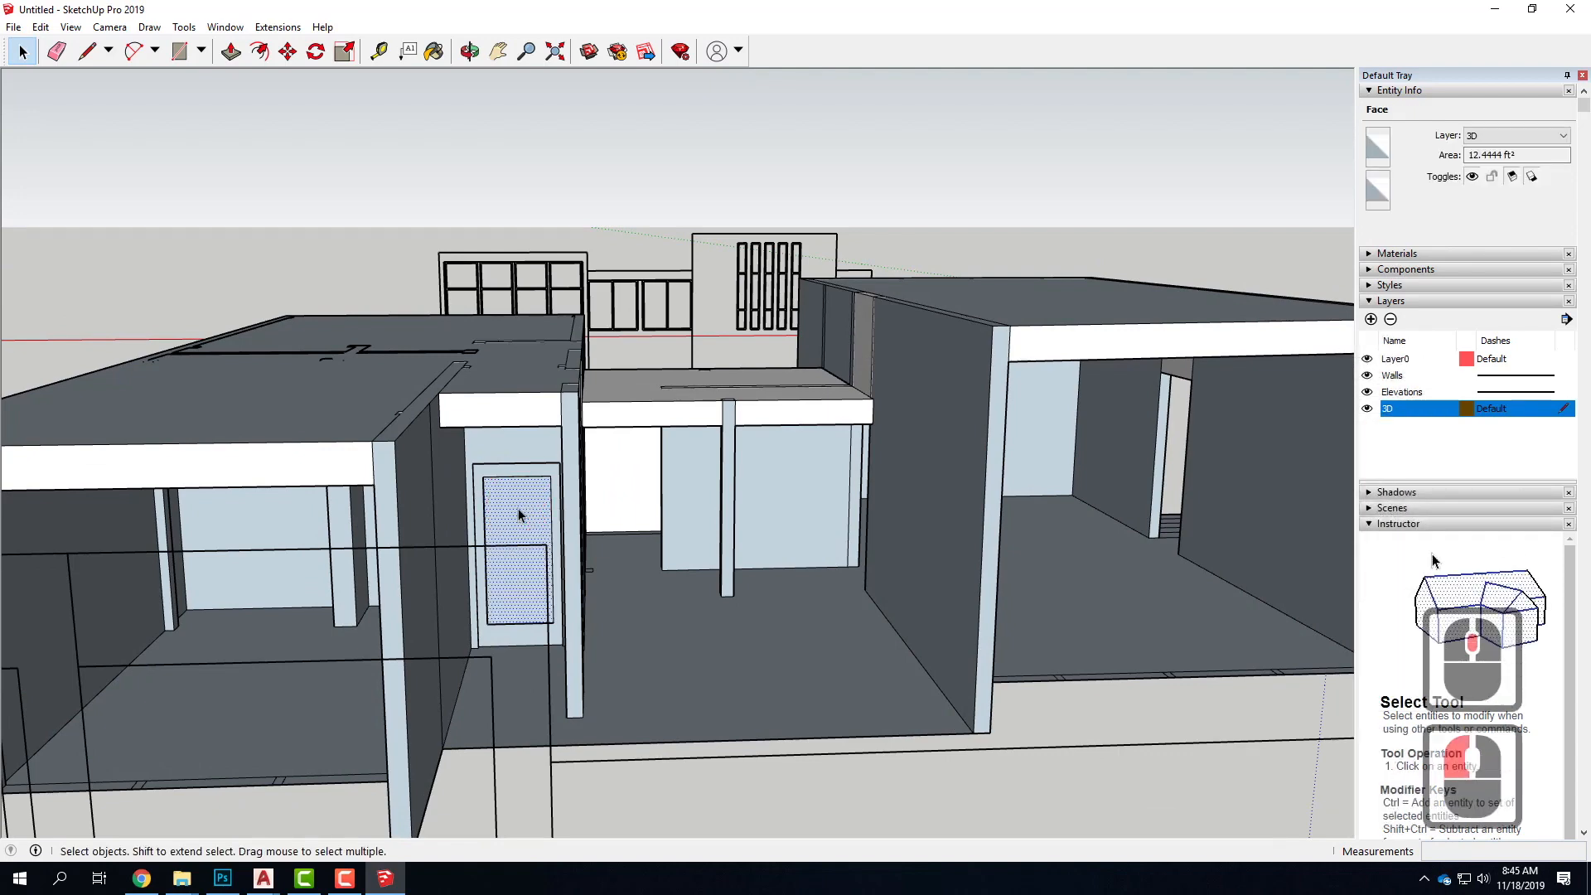
click(1371, 255)
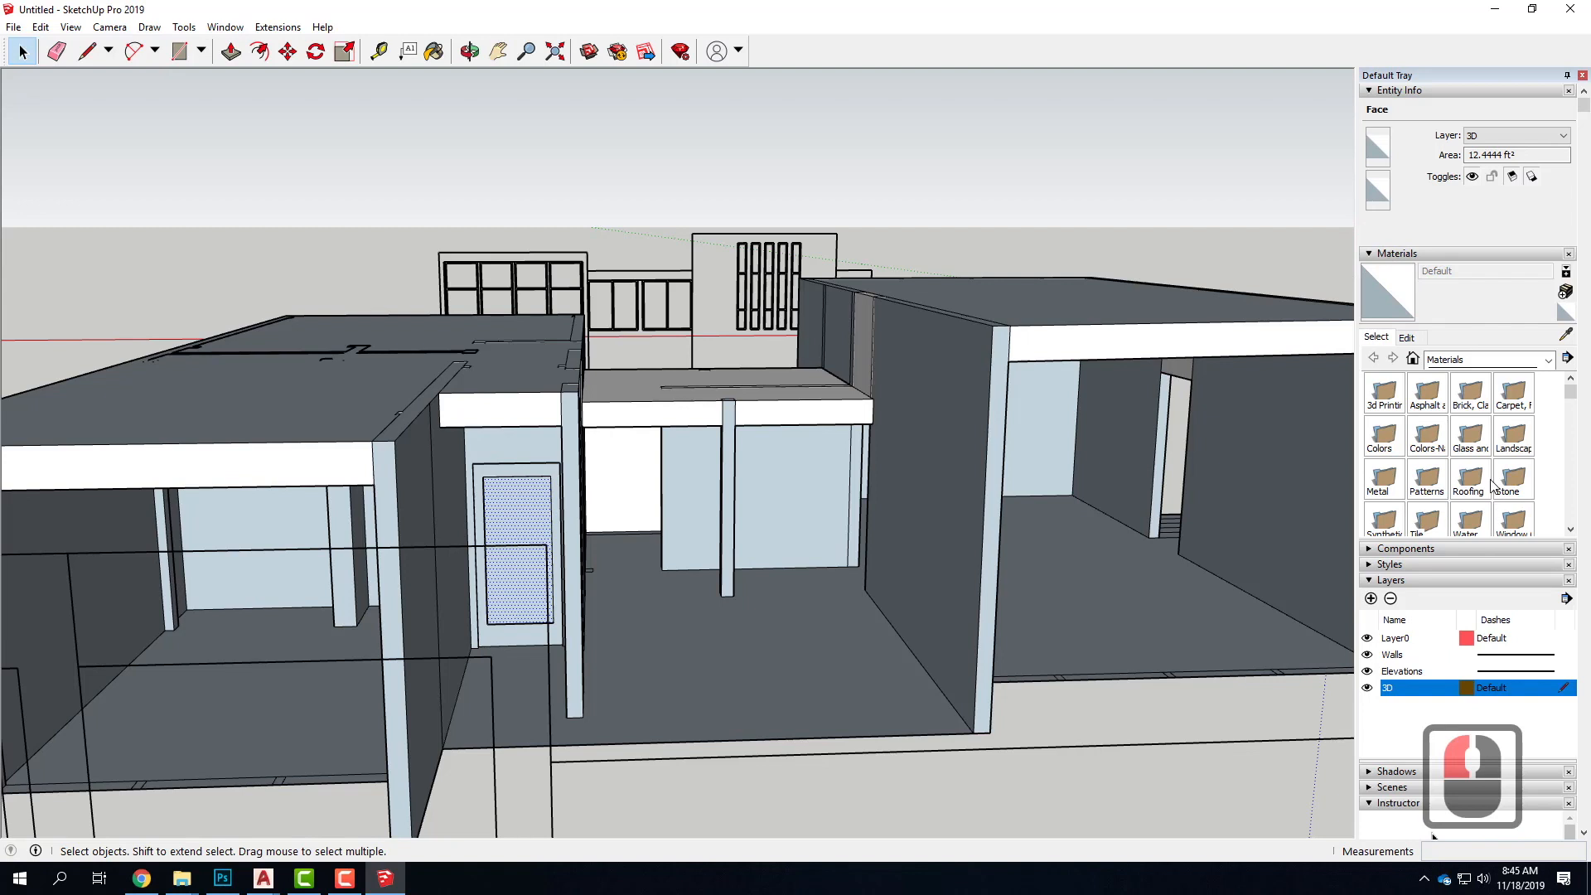
click(1474, 434)
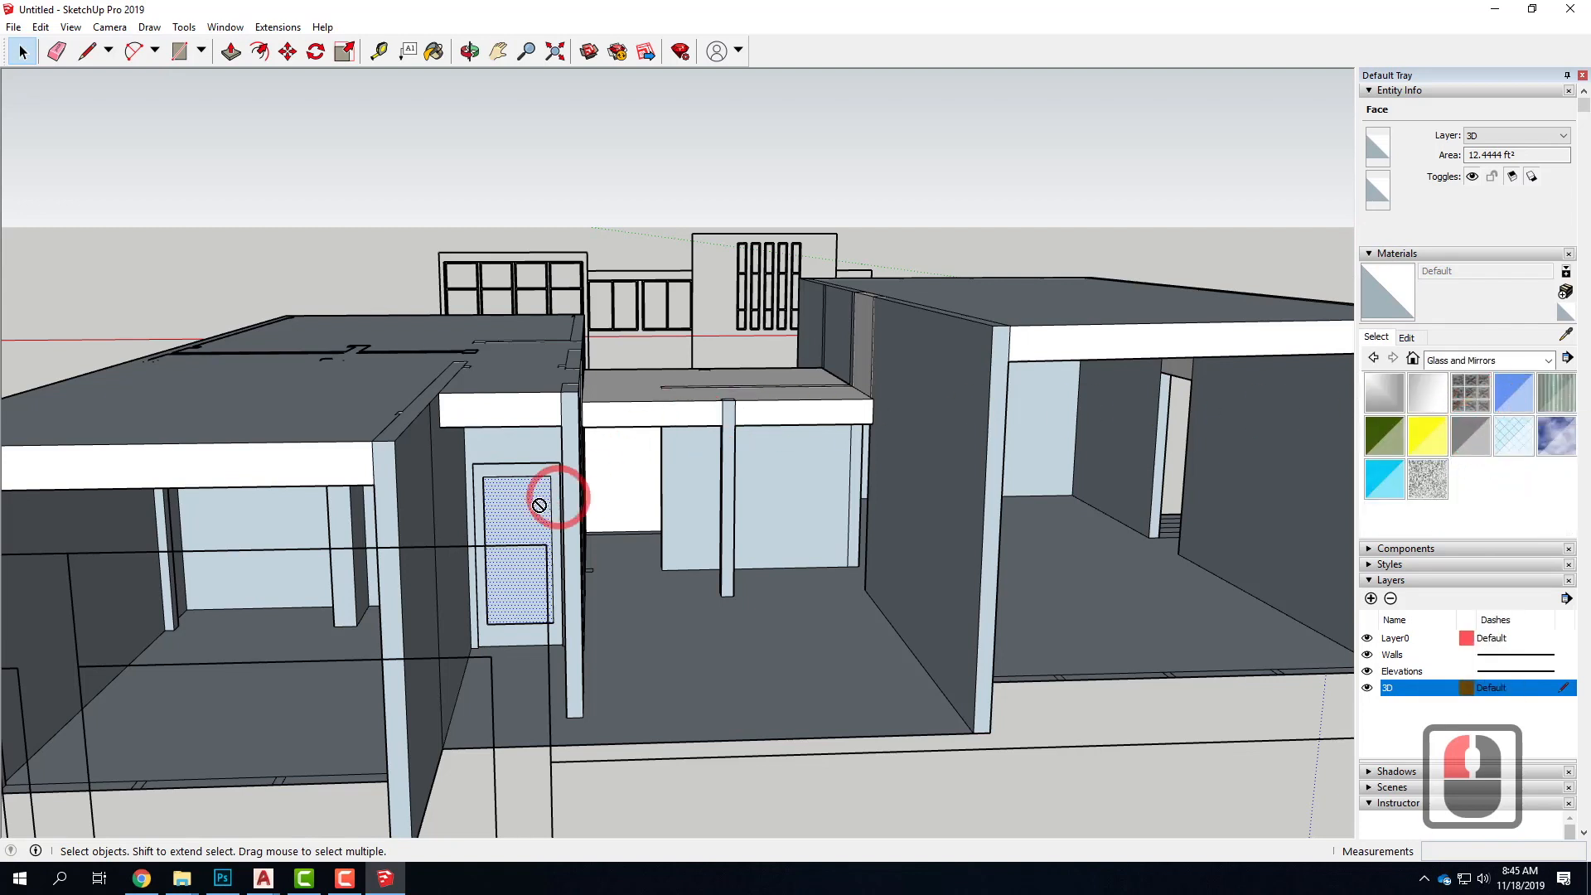
drag(525, 517, 524, 517)
click(1515, 401)
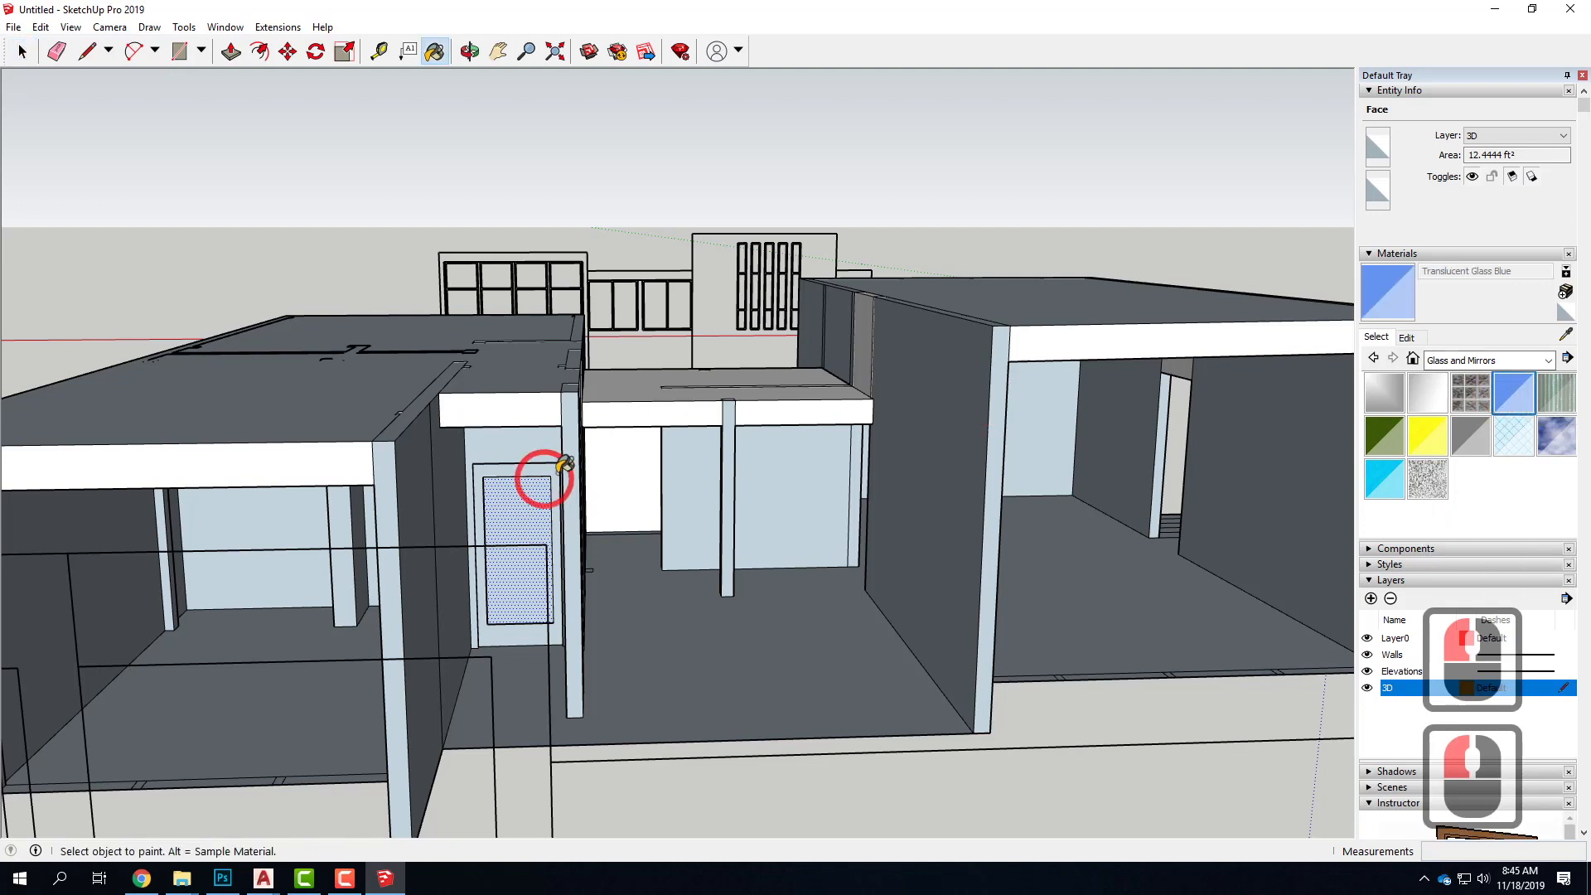
click(527, 503)
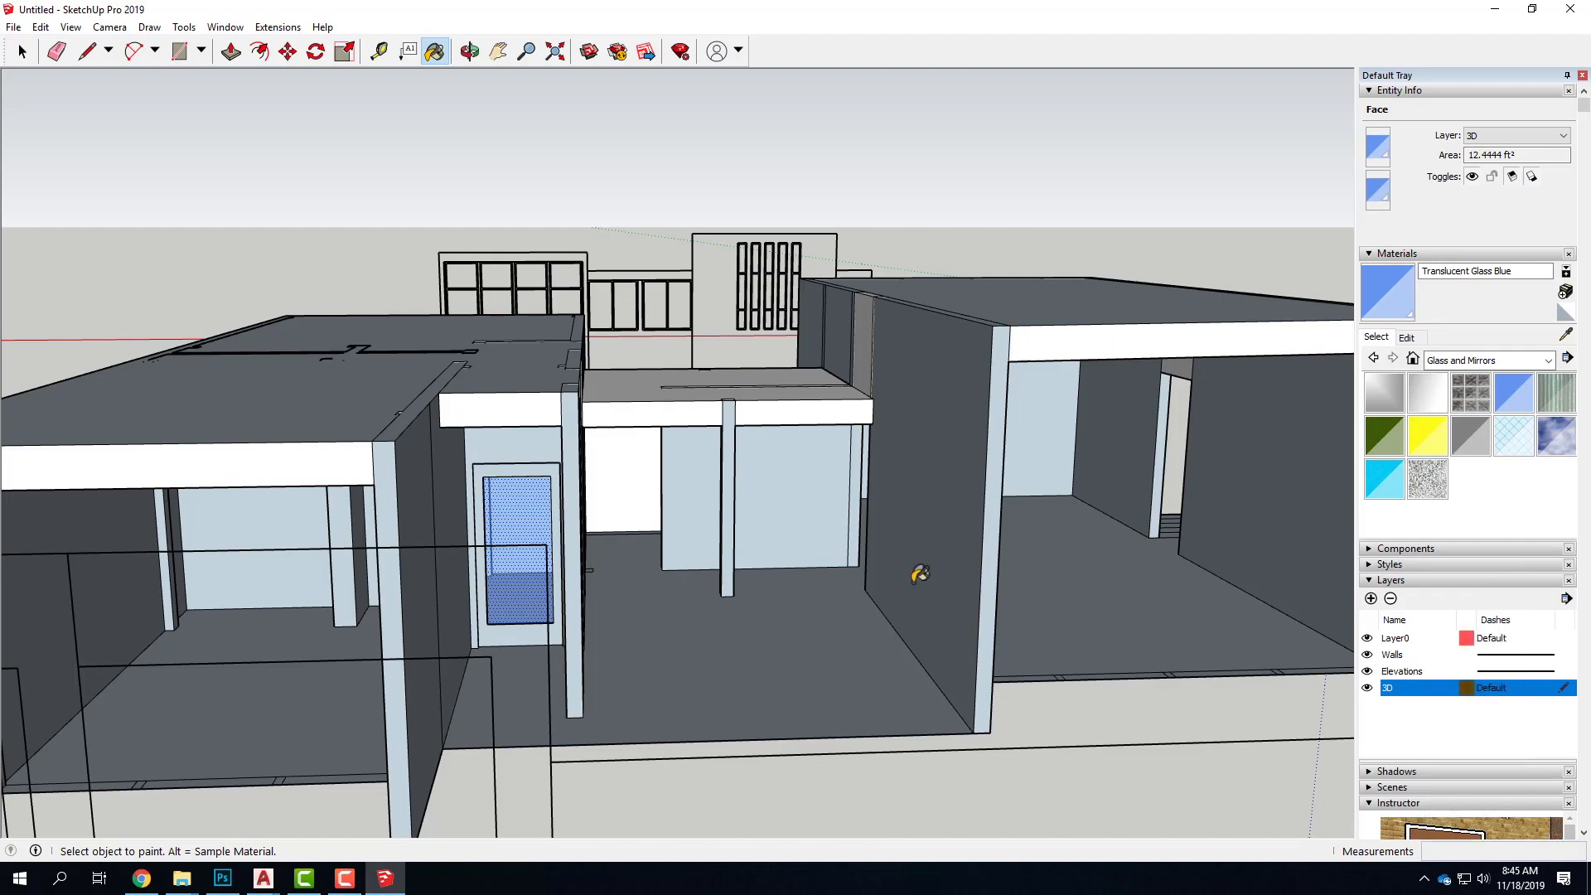
scroll(912, 594, down, 8)
middle_drag(941, 569, 797, 566)
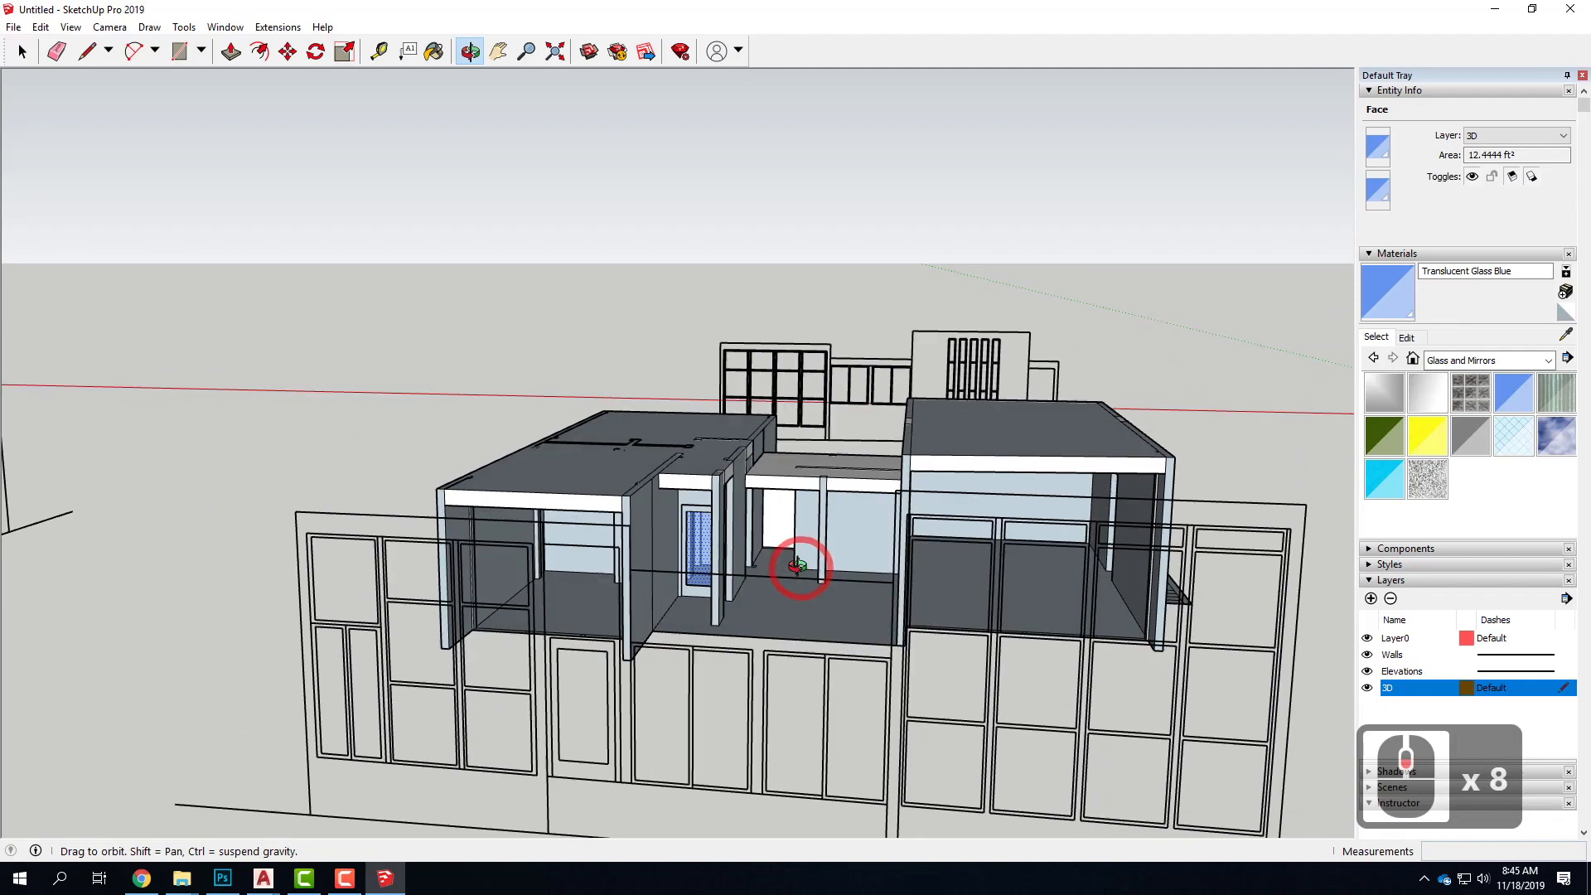
scroll(856, 498, down, 3)
scroll(1032, 499, up, 4)
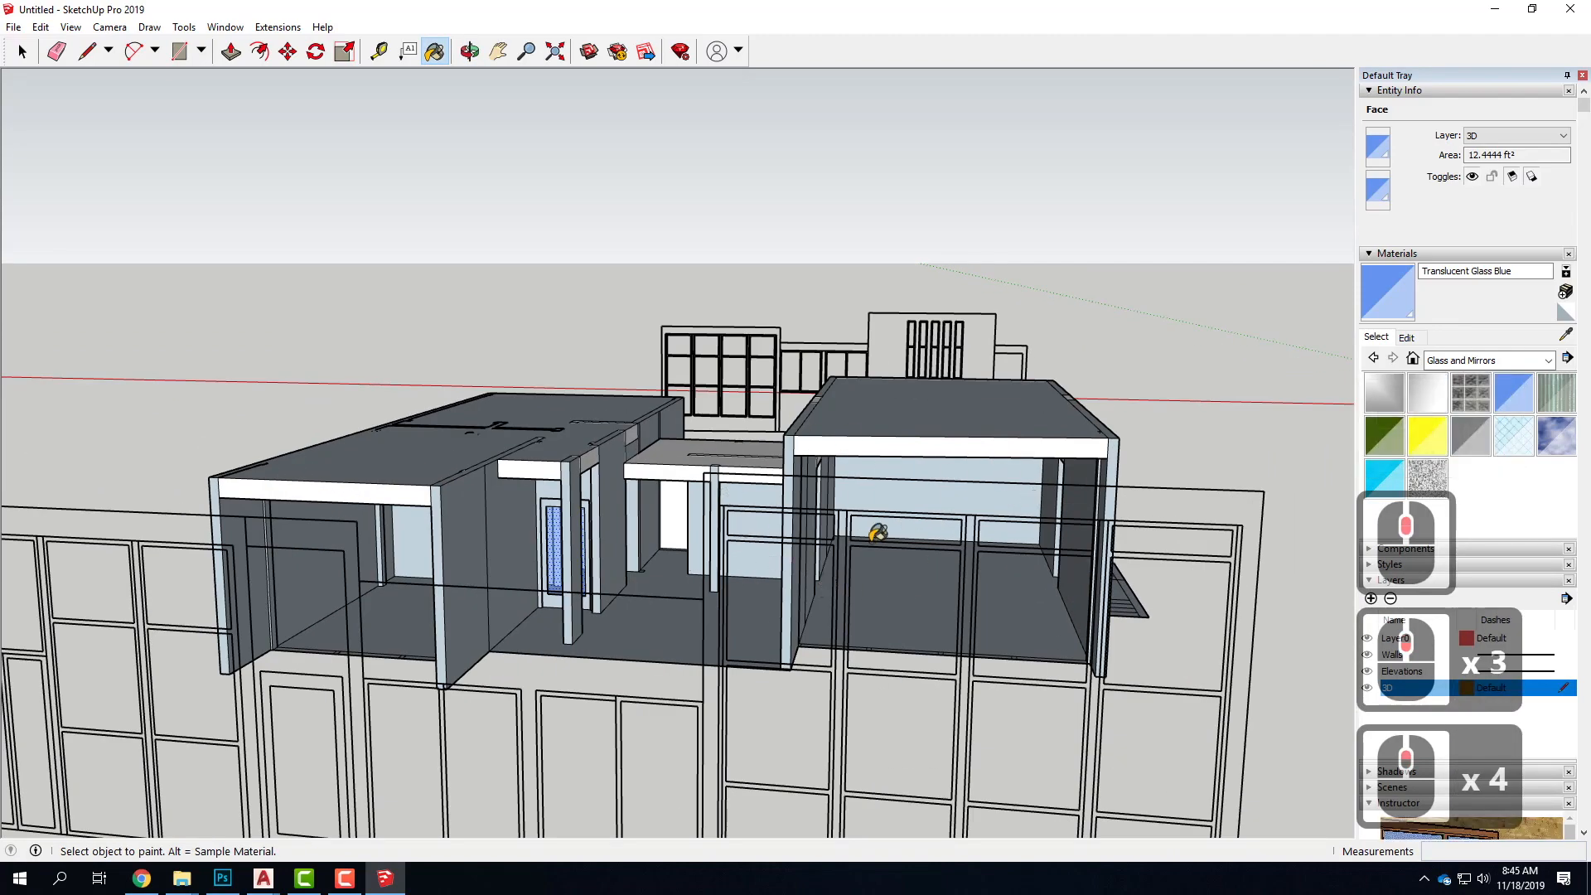
Trace a 3' 6" by 13' rectangle over the leftmost window column of the four-column glazed front elevation
scroll(903, 473, down, 8)
scroll(770, 704, up, 16)
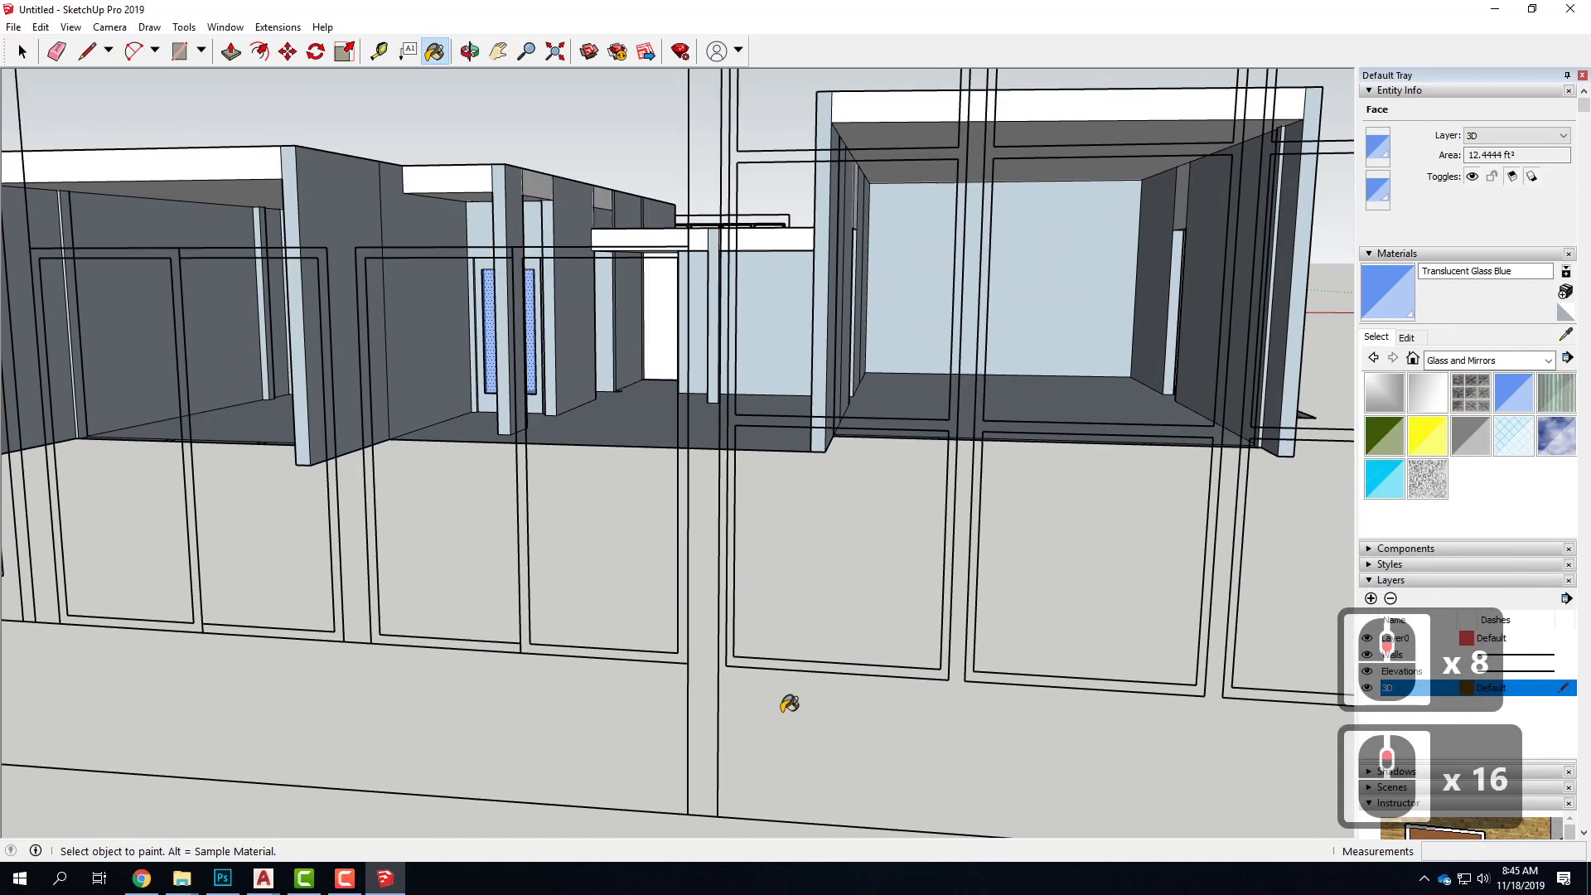
scroll(774, 525, down, 10)
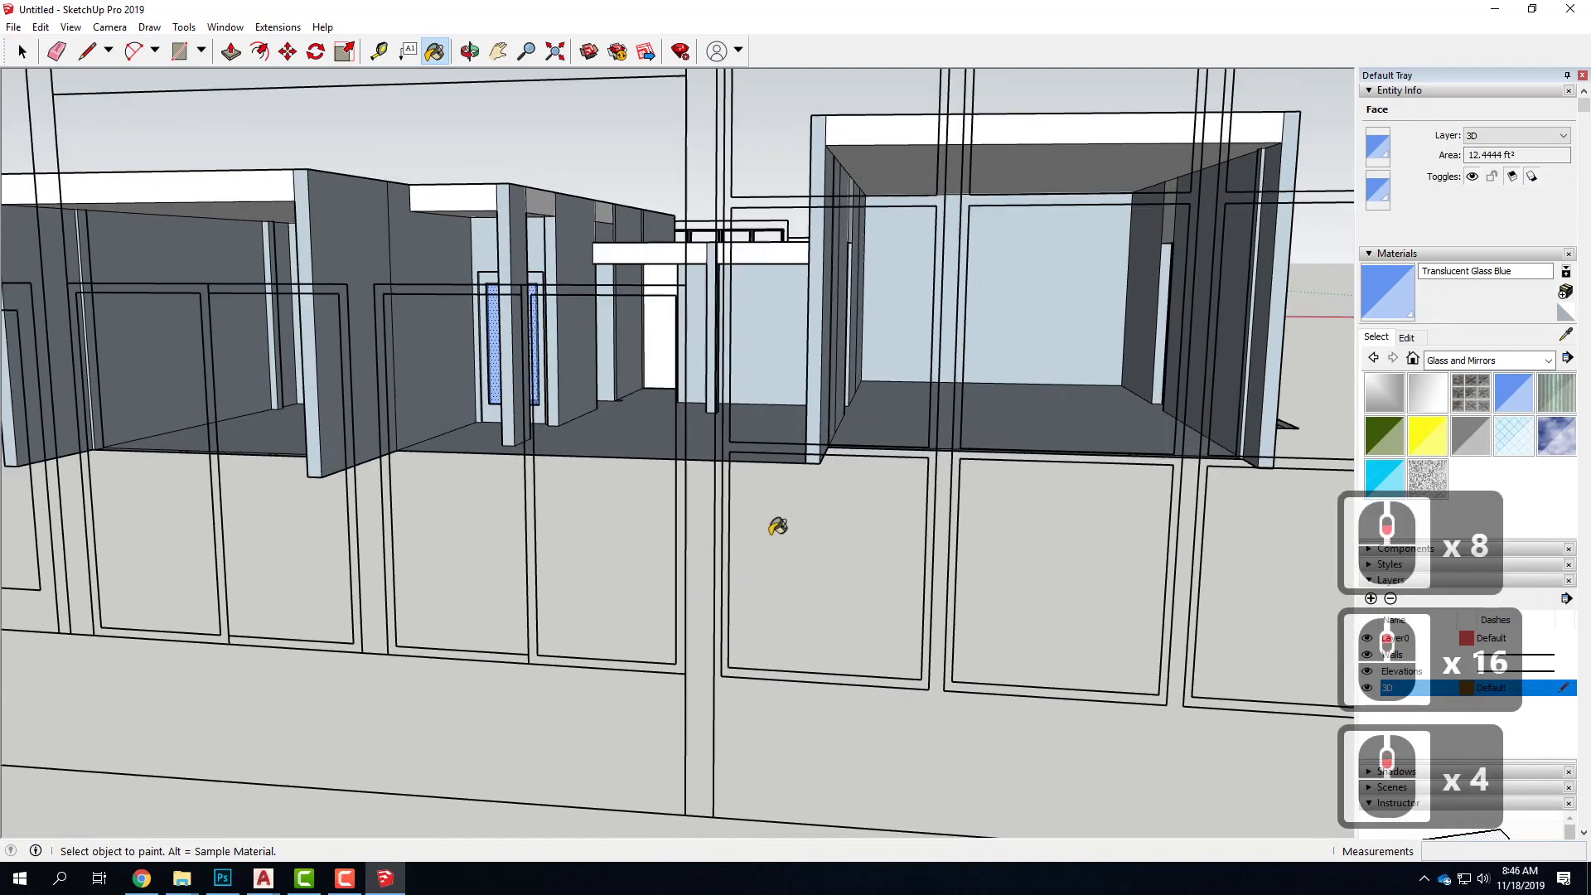
middle_drag(952, 498, 793, 458)
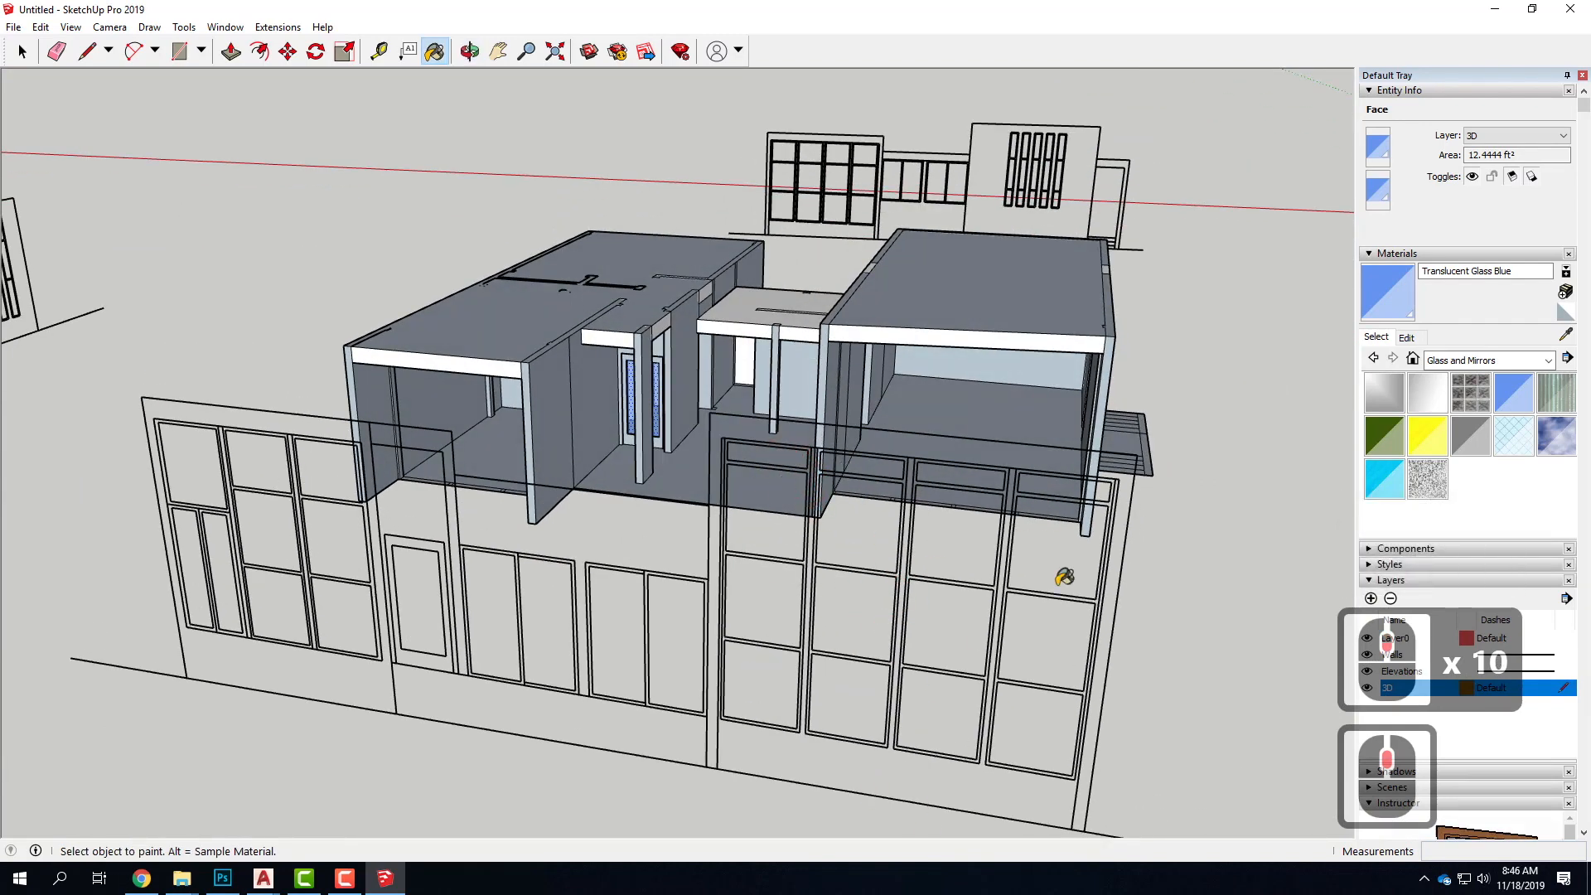
scroll(781, 780, up, 4)
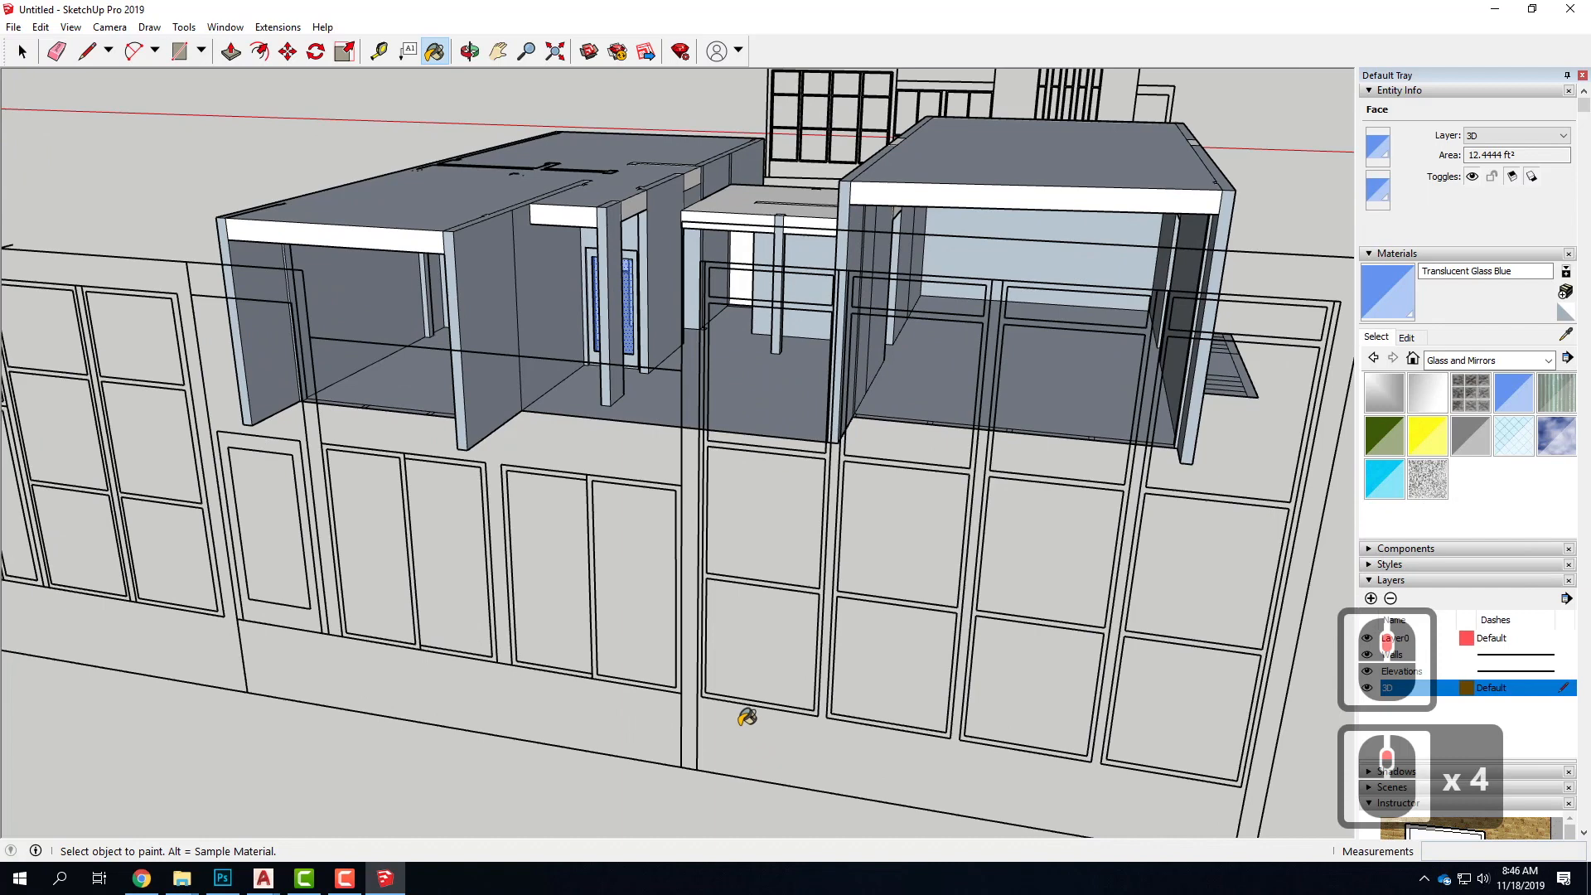
middle_drag(720, 548, 711, 548)
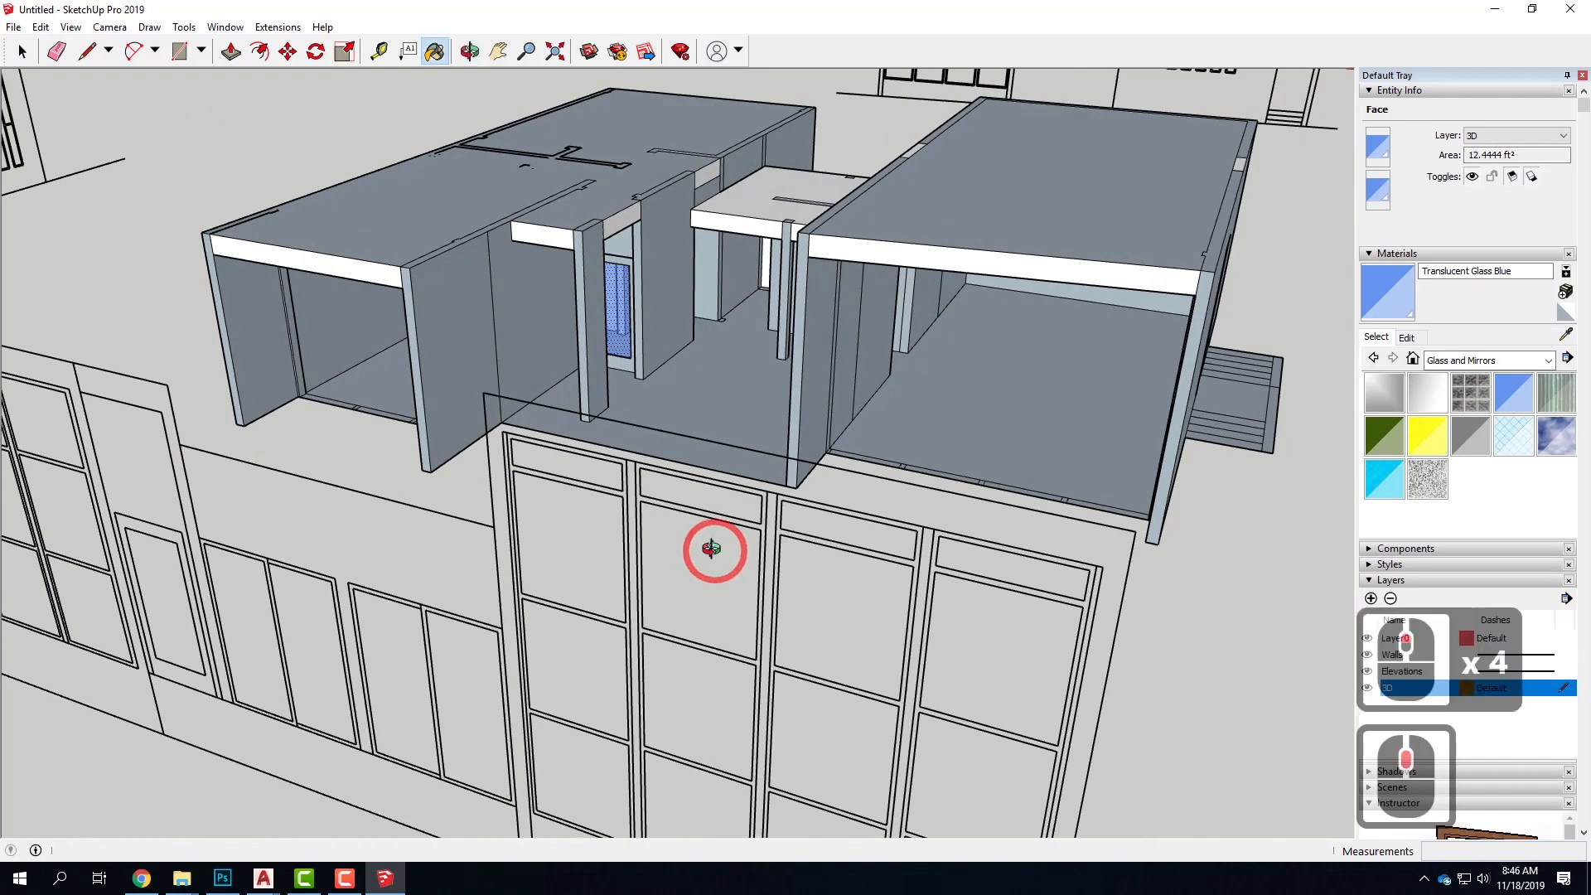
click(178, 52)
click(506, 432)
scroll(485, 385, down, 4)
scroll(611, 654, up, 5)
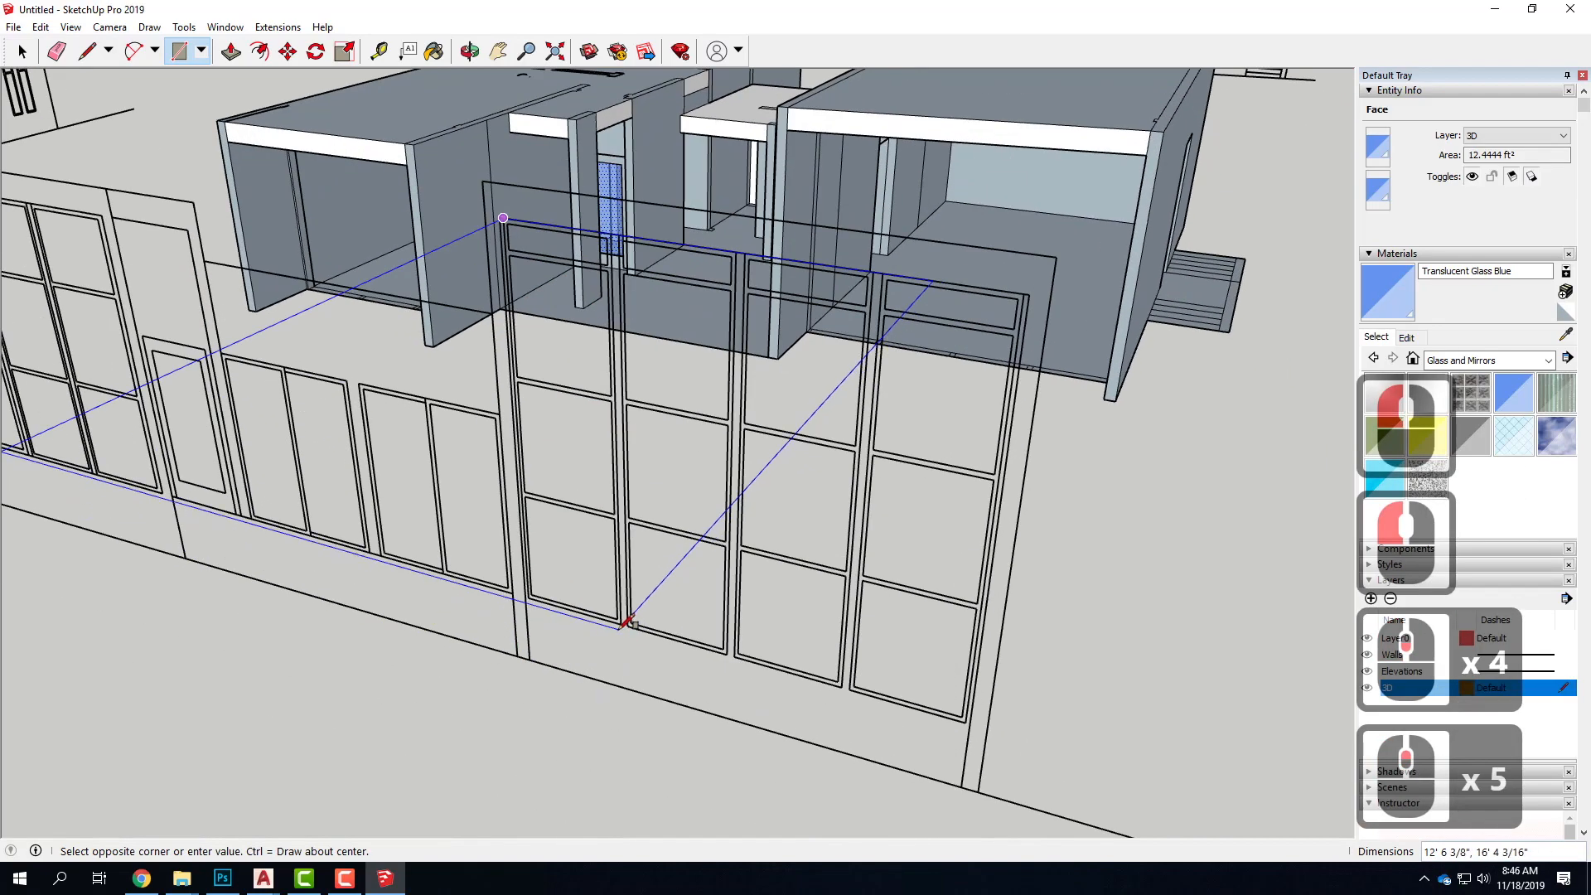
click(630, 621)
click(576, 449)
key(t)
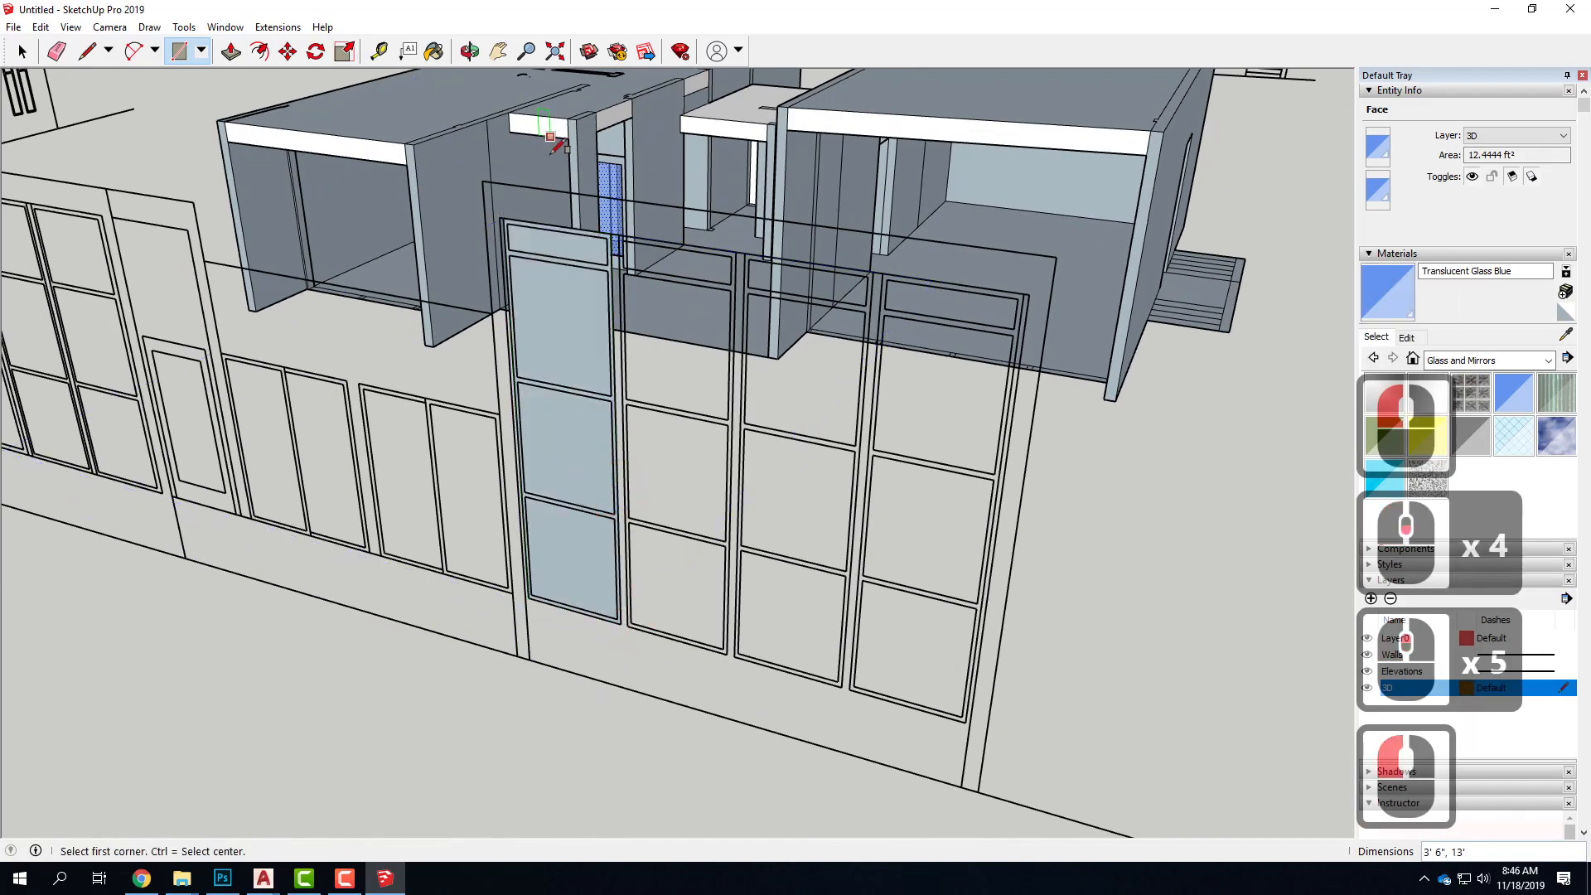
Trace rectangles over the top transom pane and the large pane below it inside the window column
key(r)
scroll(531, 245, up, 6)
click(508, 235)
click(778, 352)
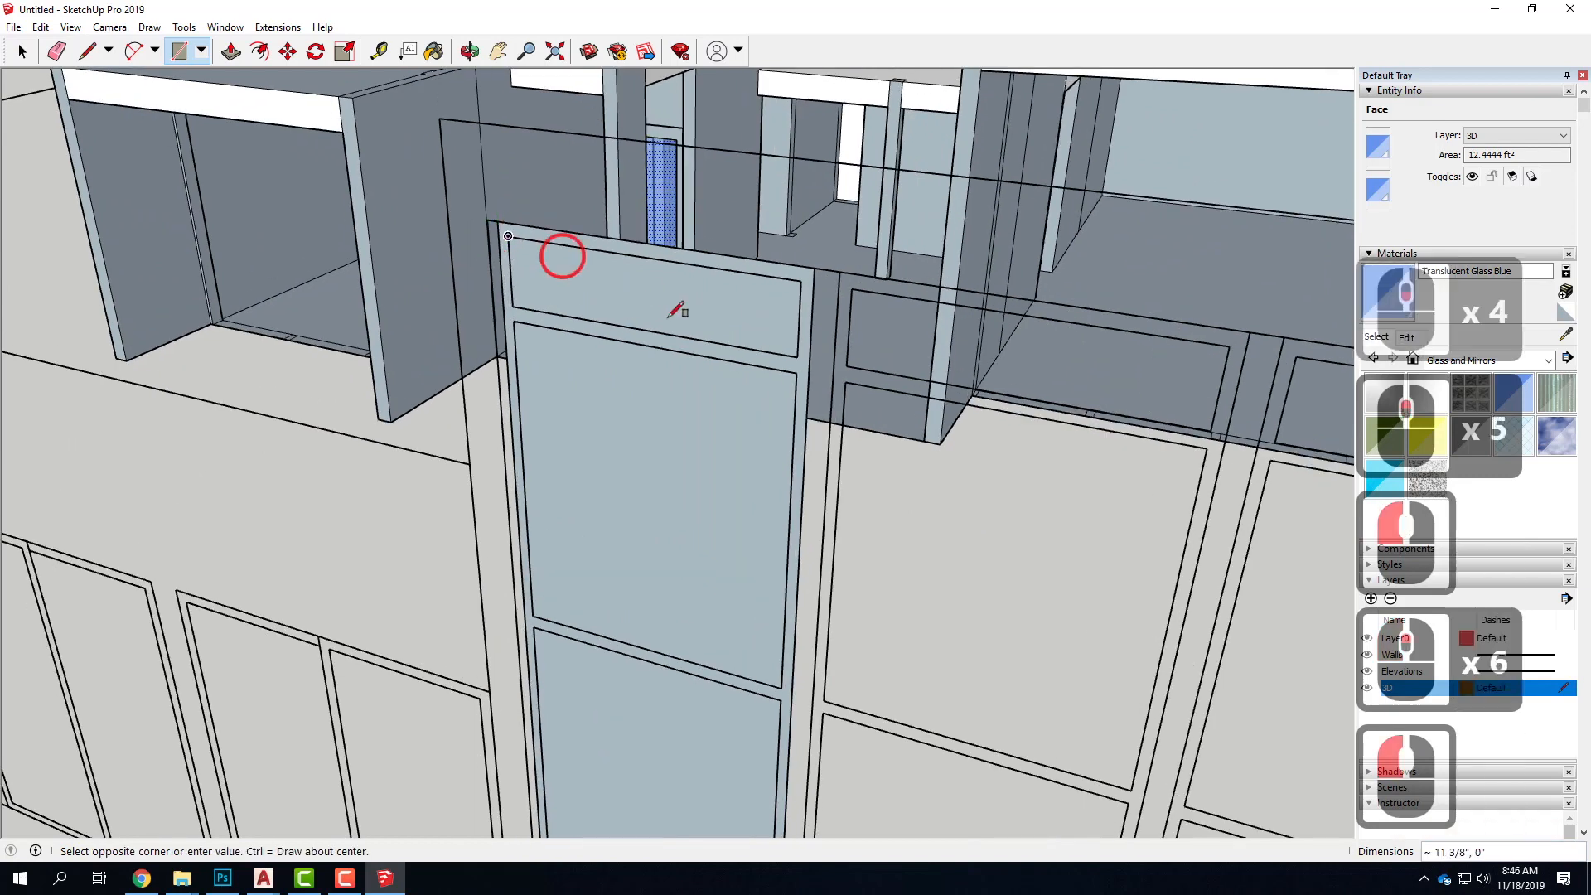
click(593, 343)
click(514, 319)
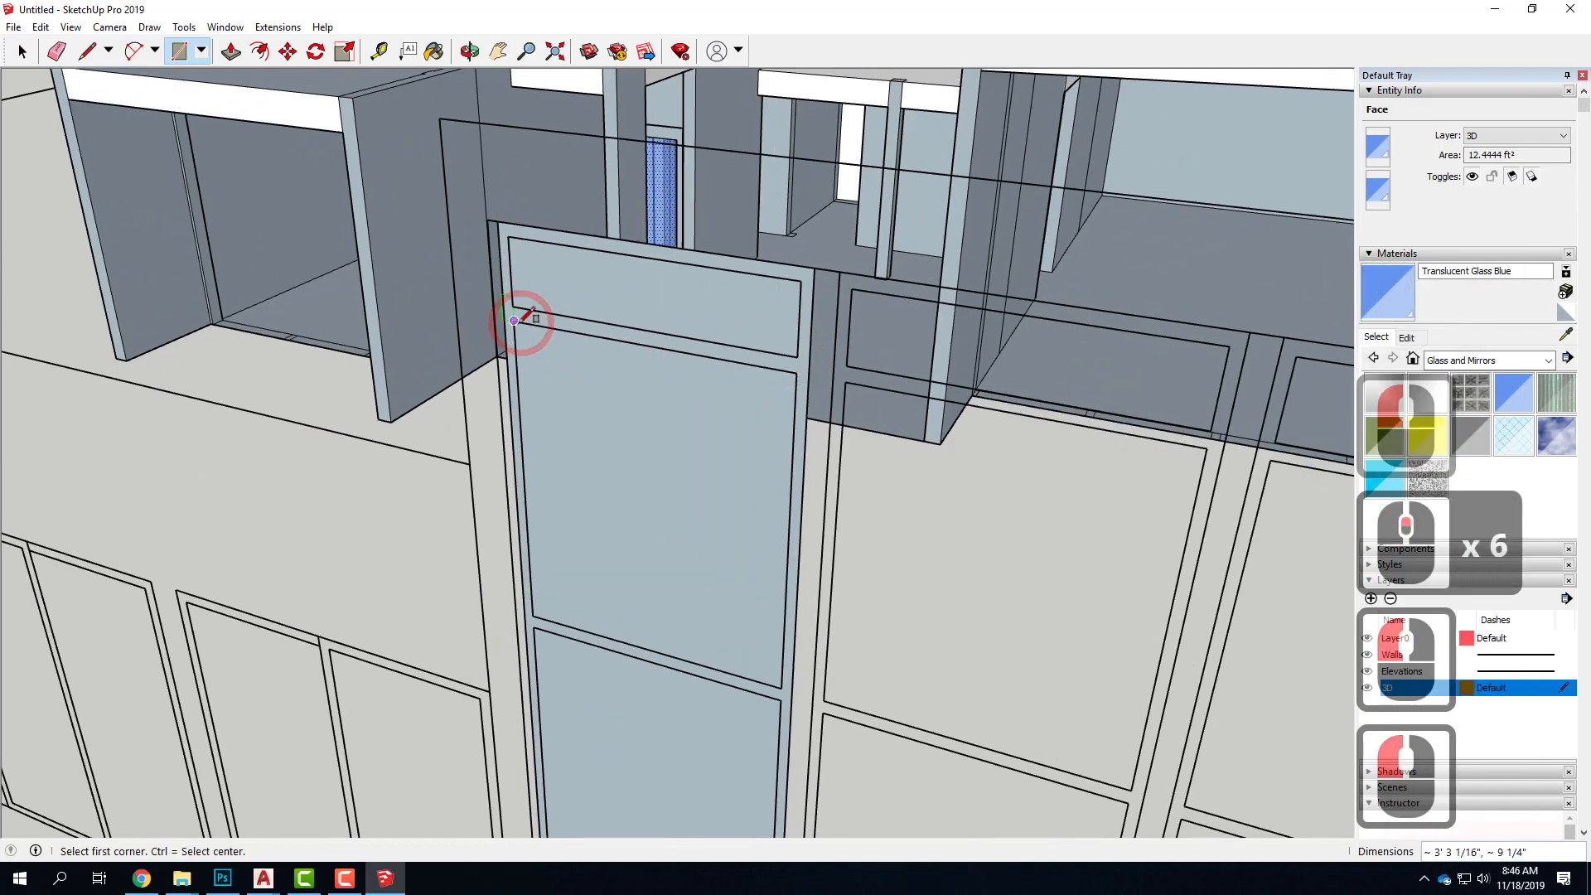
click(781, 688)
Trace rectangles over the two lower panes of the window column to separate them from the frame
click(535, 628)
scroll(597, 455, down, 2)
scroll(597, 455, down, 5)
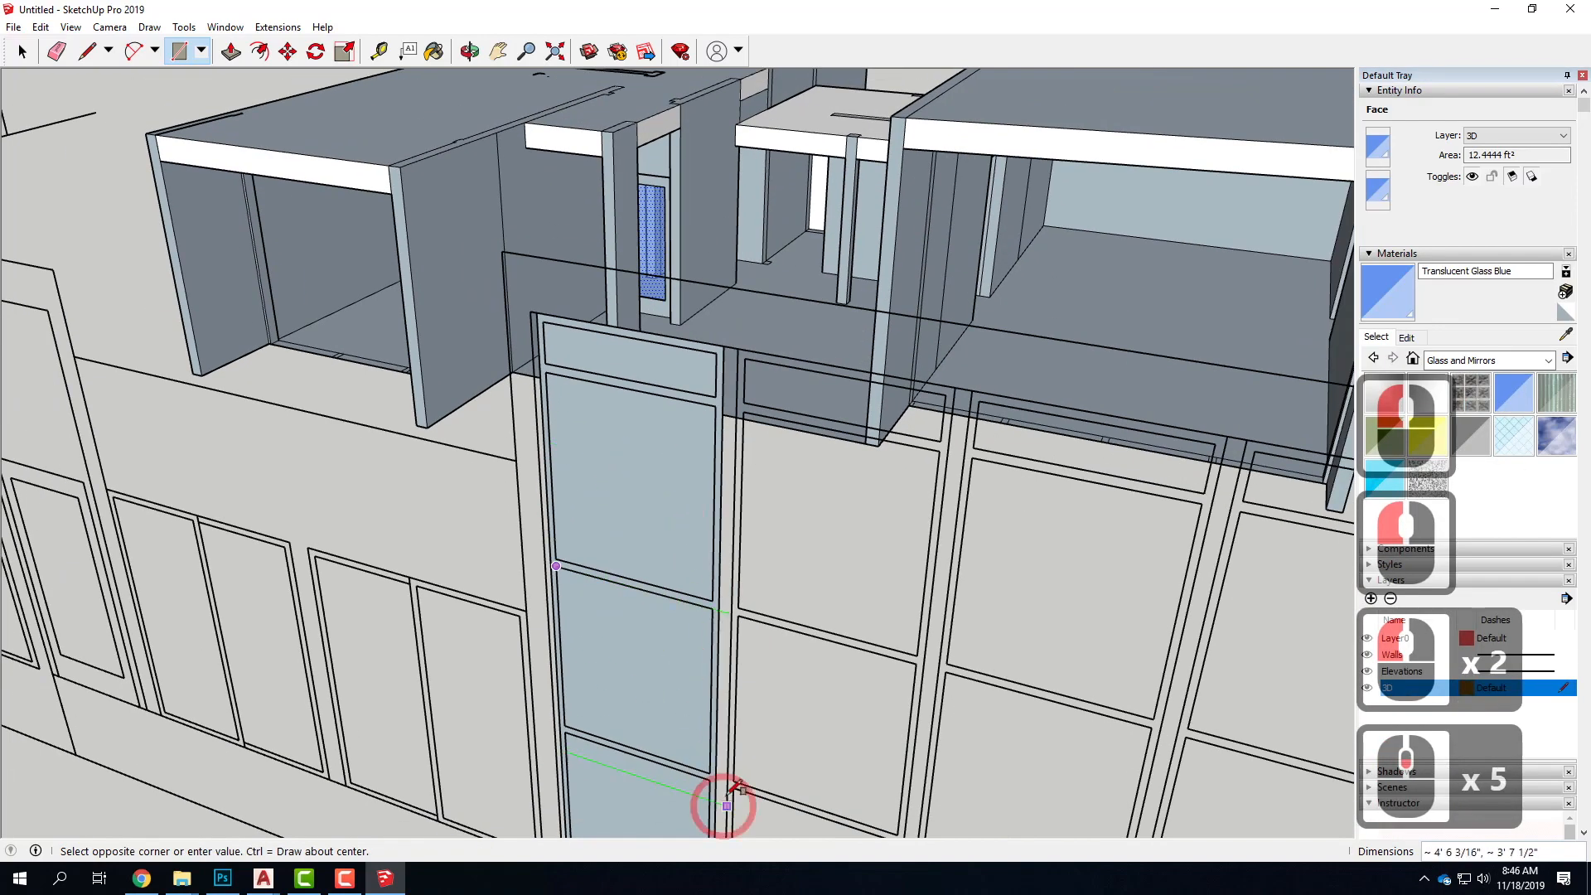
click(717, 758)
scroll(689, 658, up, 3)
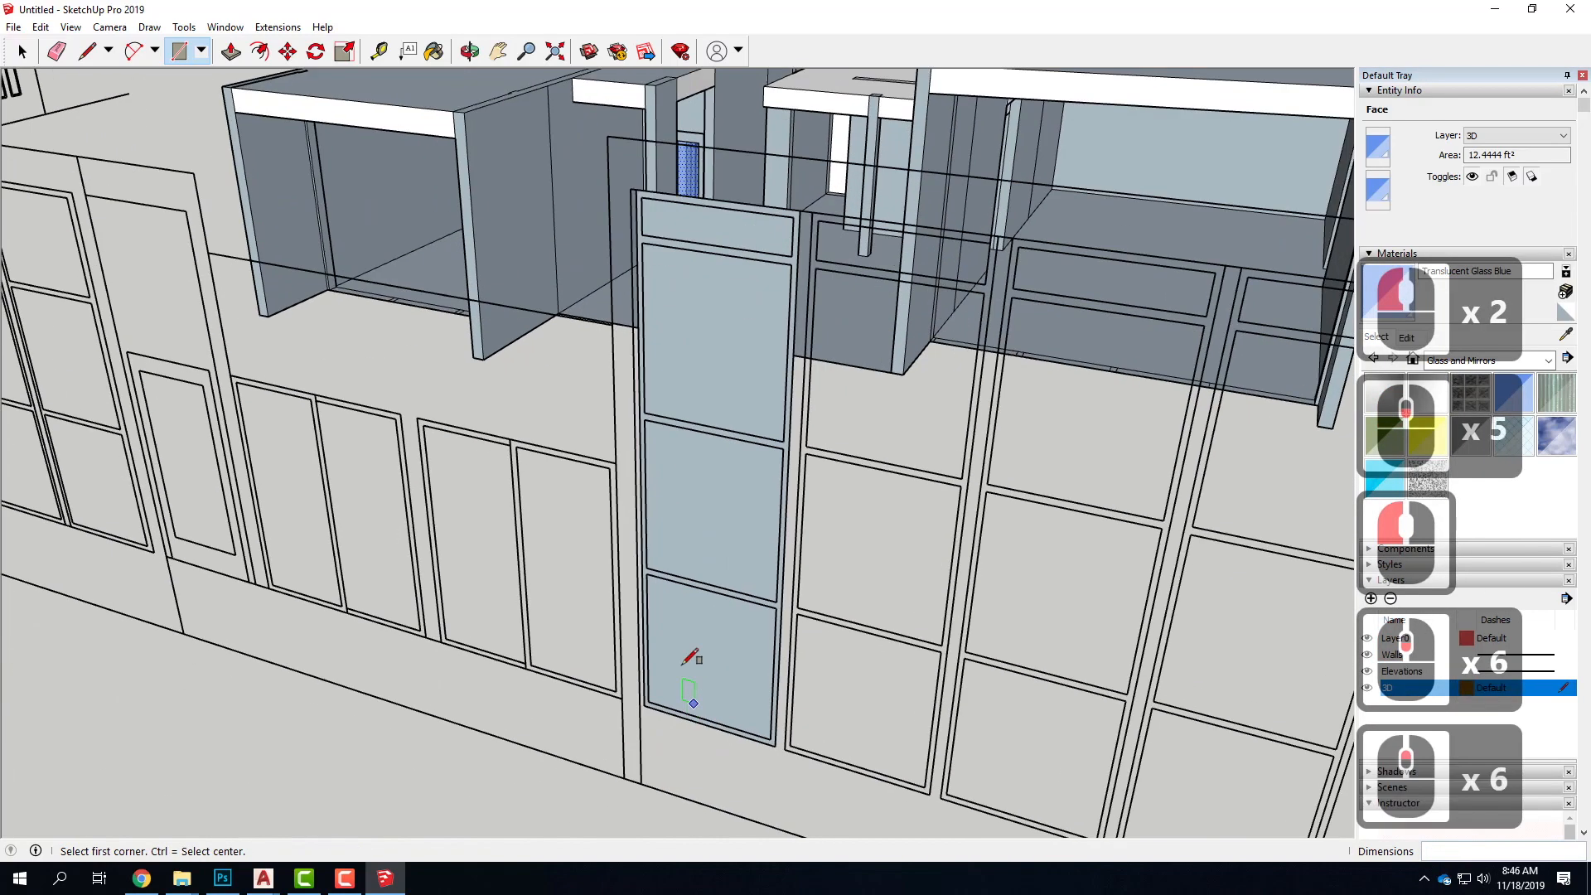
click(647, 574)
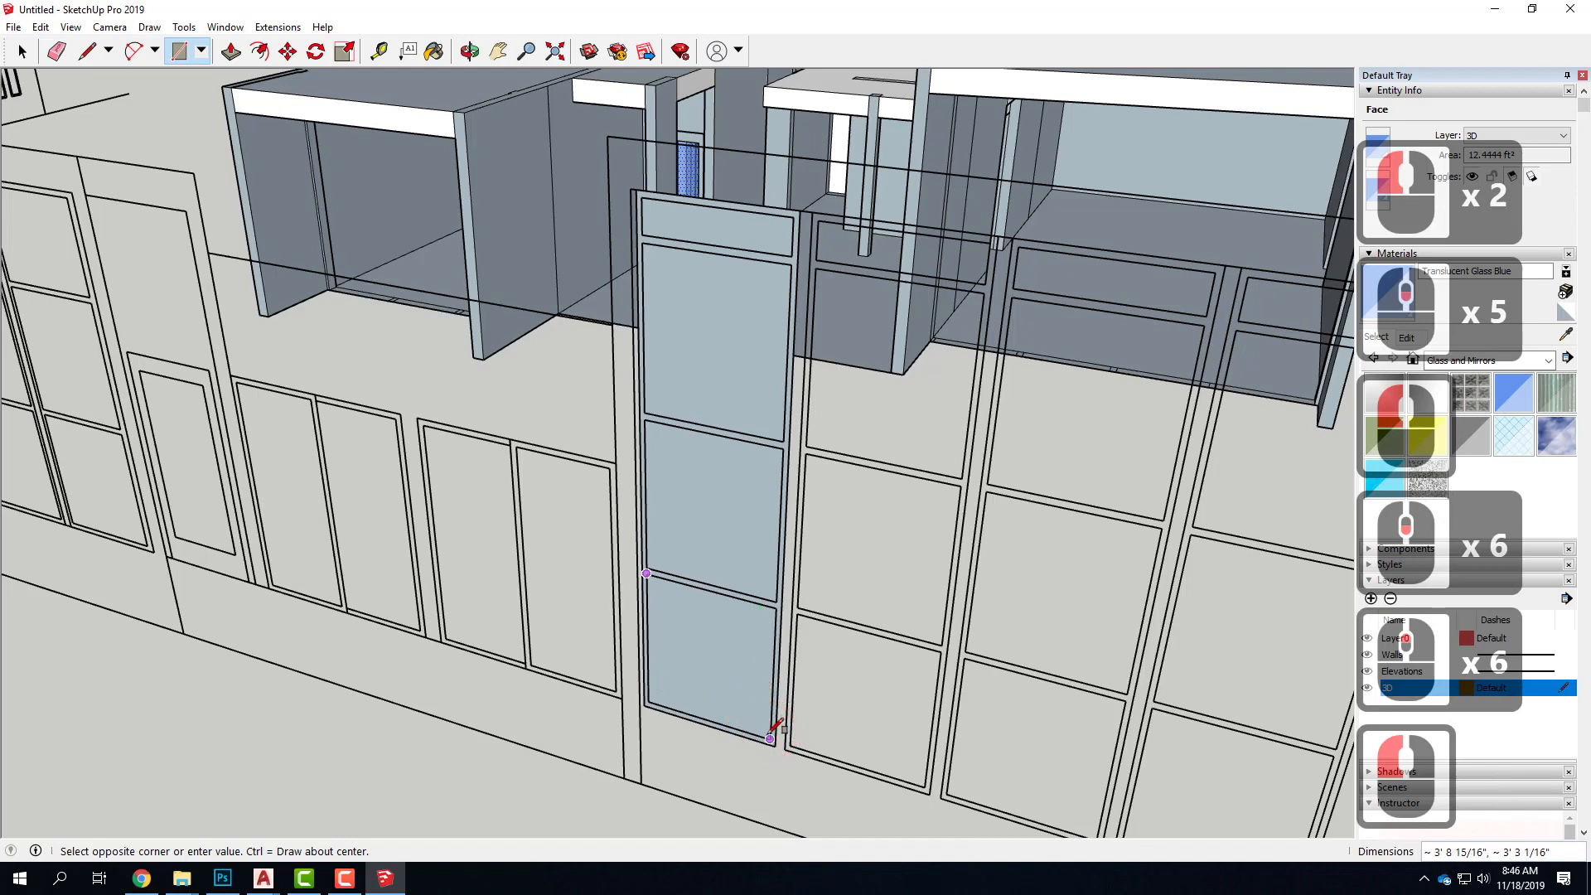
click(771, 738)
key(space)
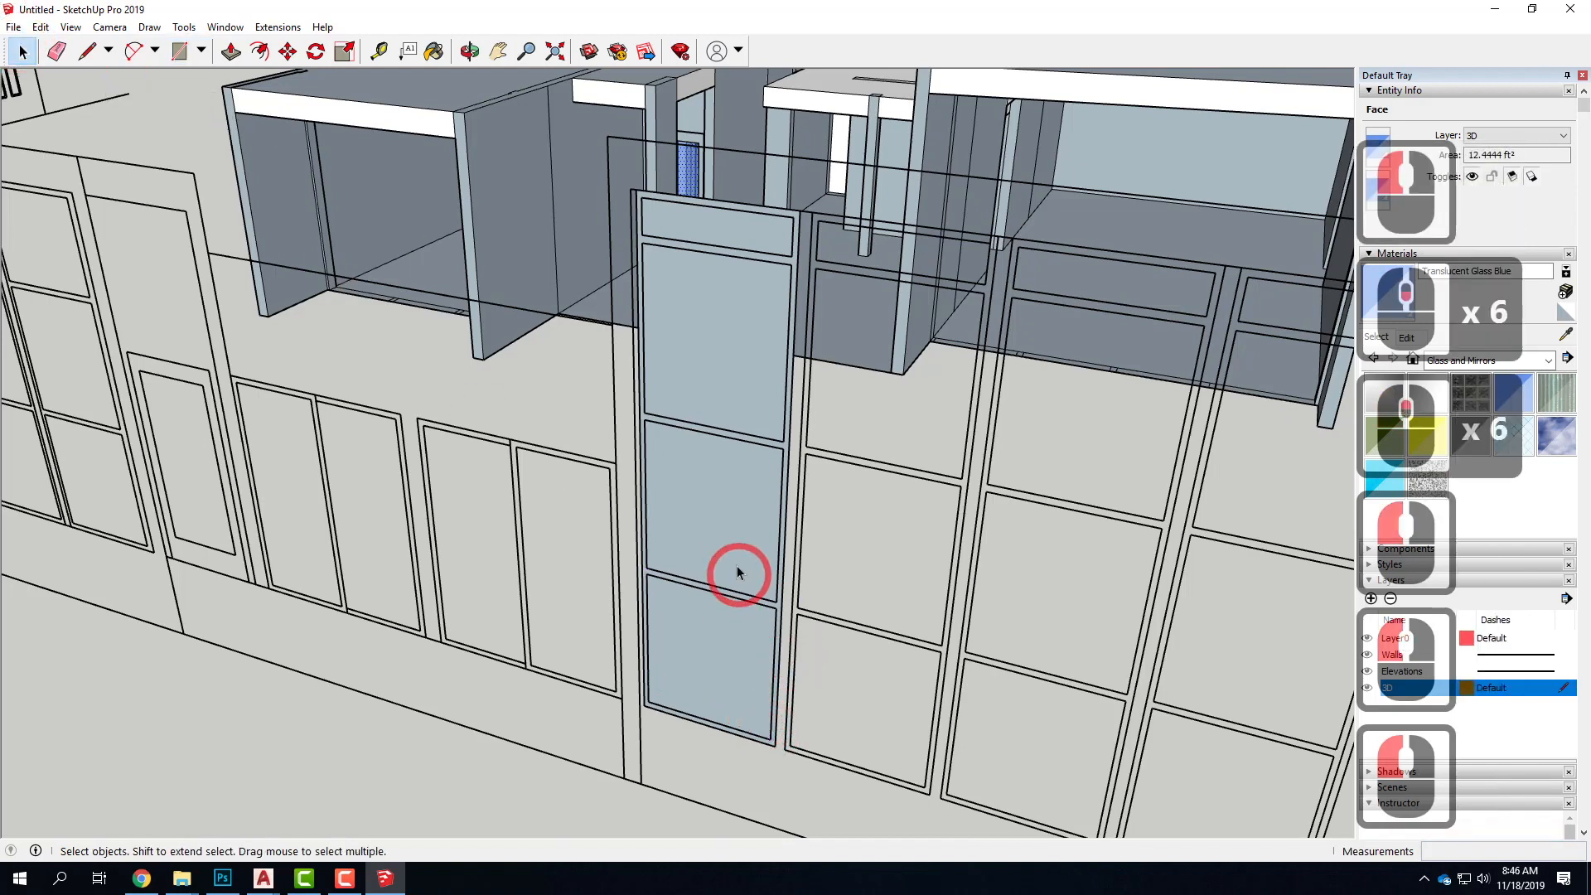
Select the window column's frame face and push/pull it outward by 1.5"
click(696, 654)
scroll(779, 464, up, 5)
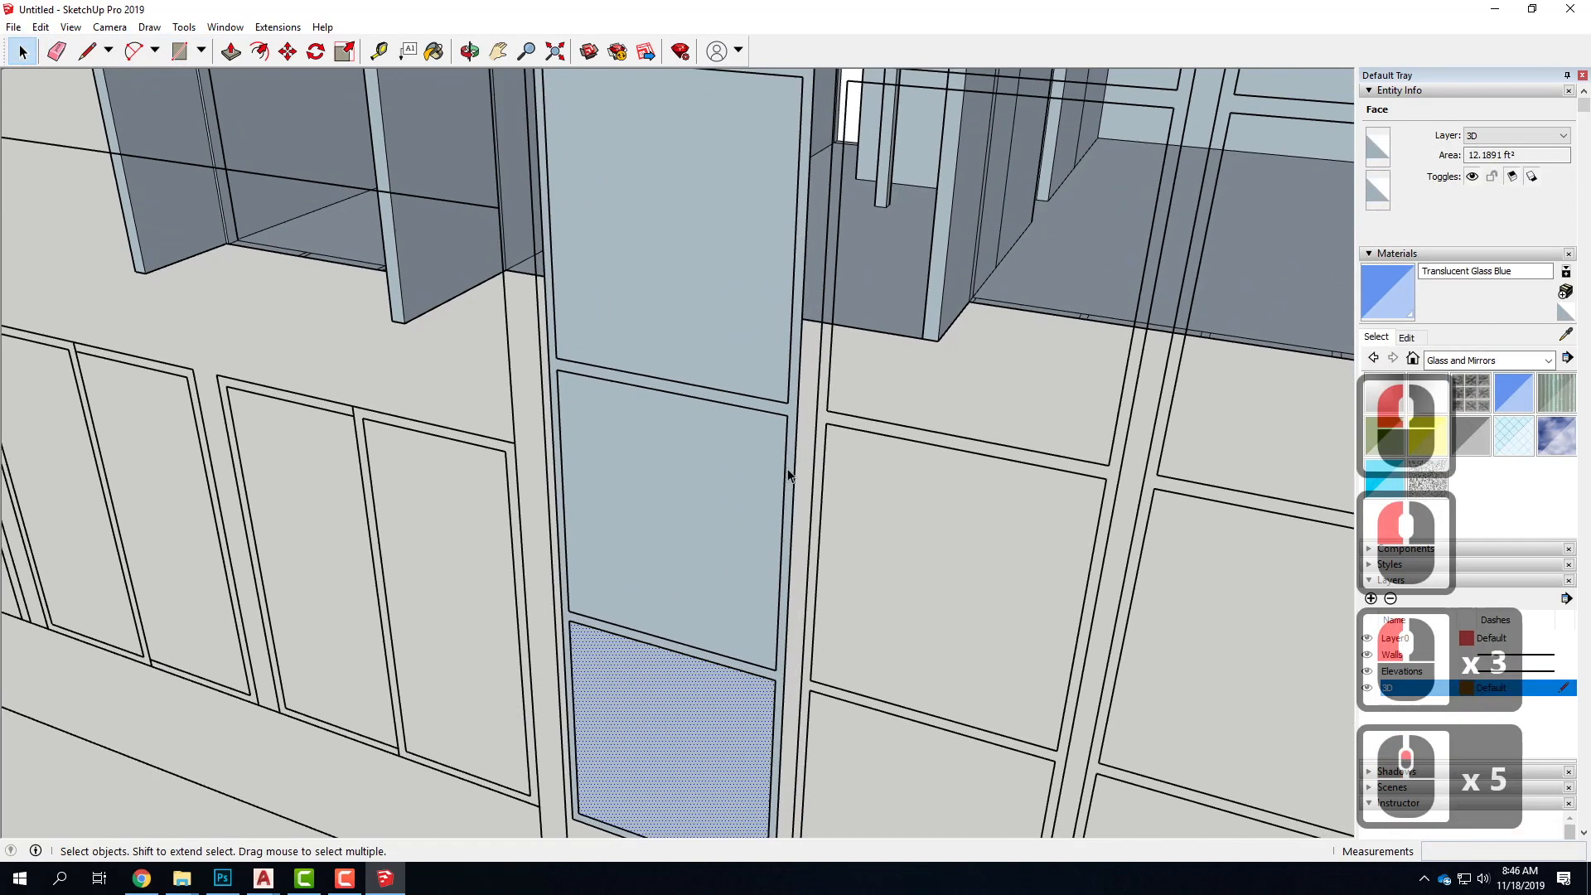
click(791, 412)
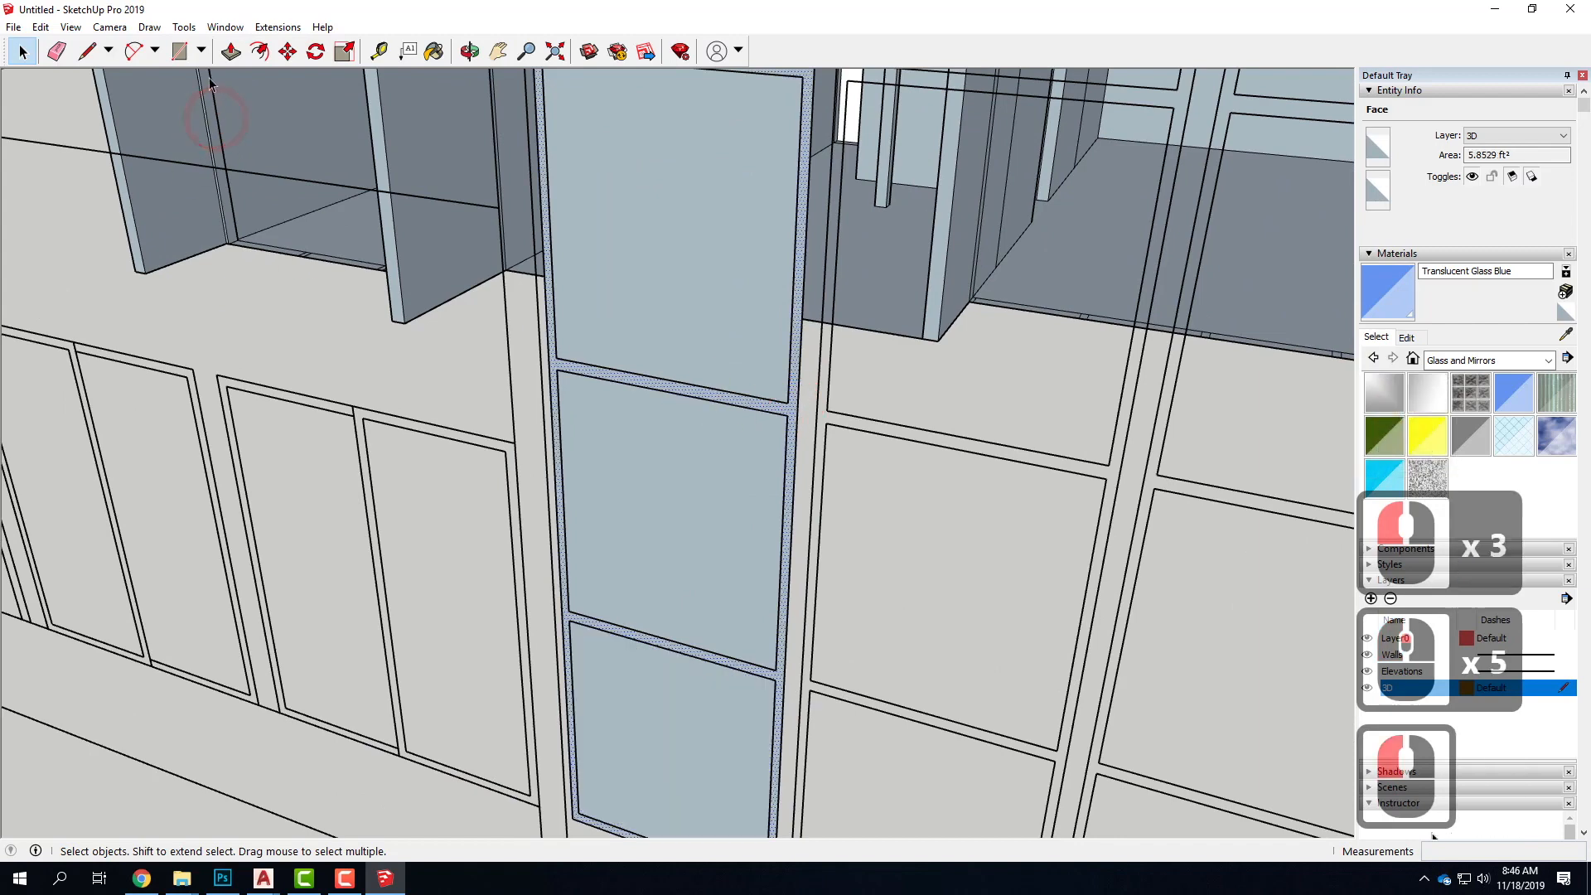
click(226, 53)
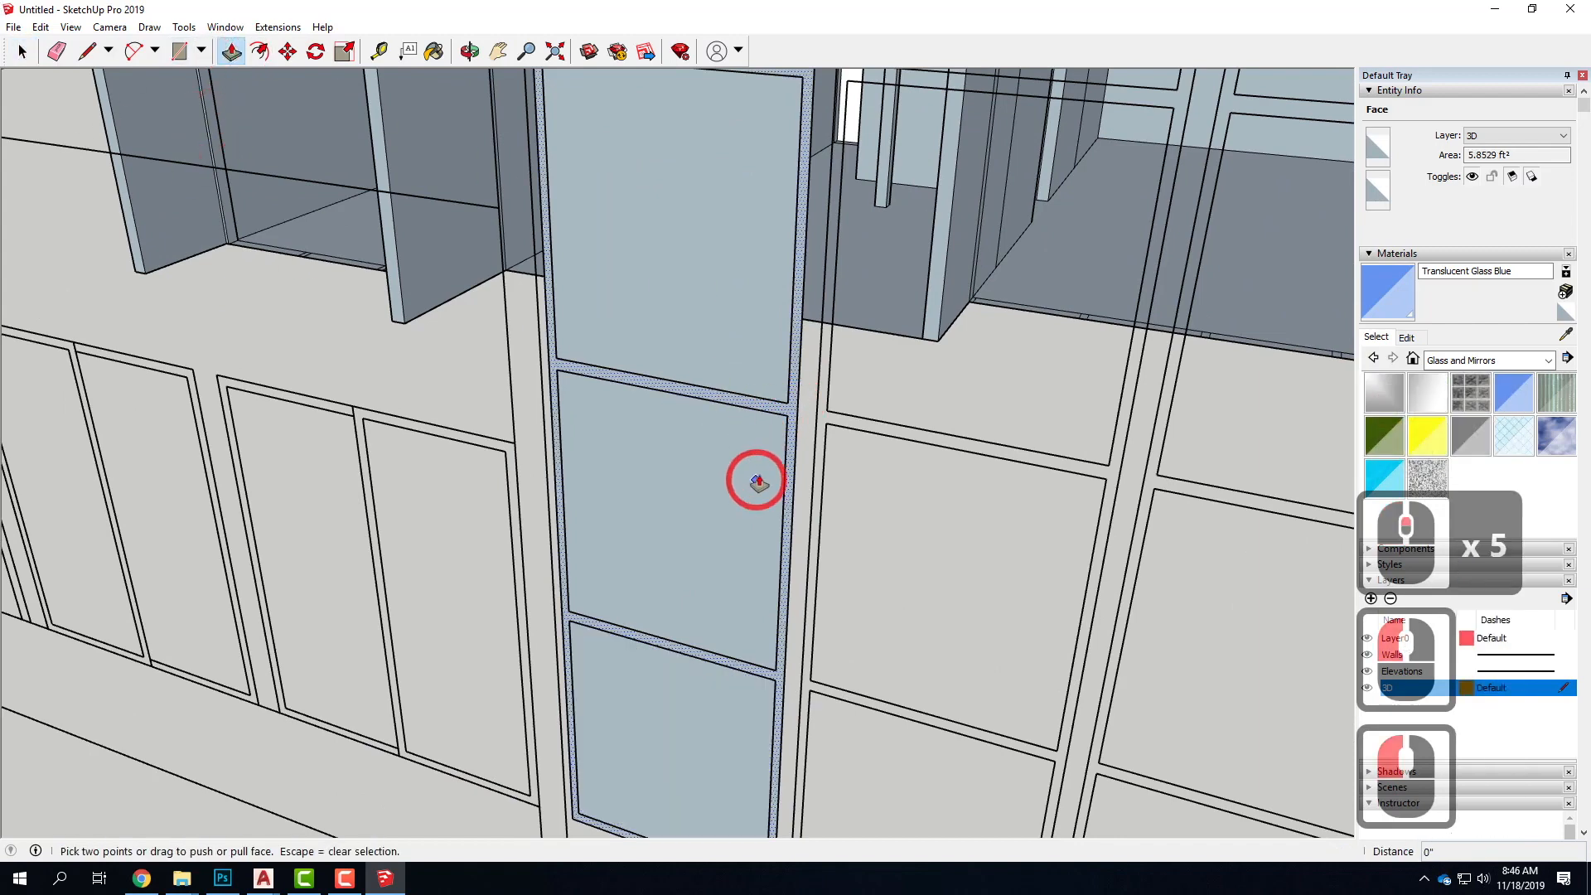
drag(788, 410, 772, 449)
text(1)
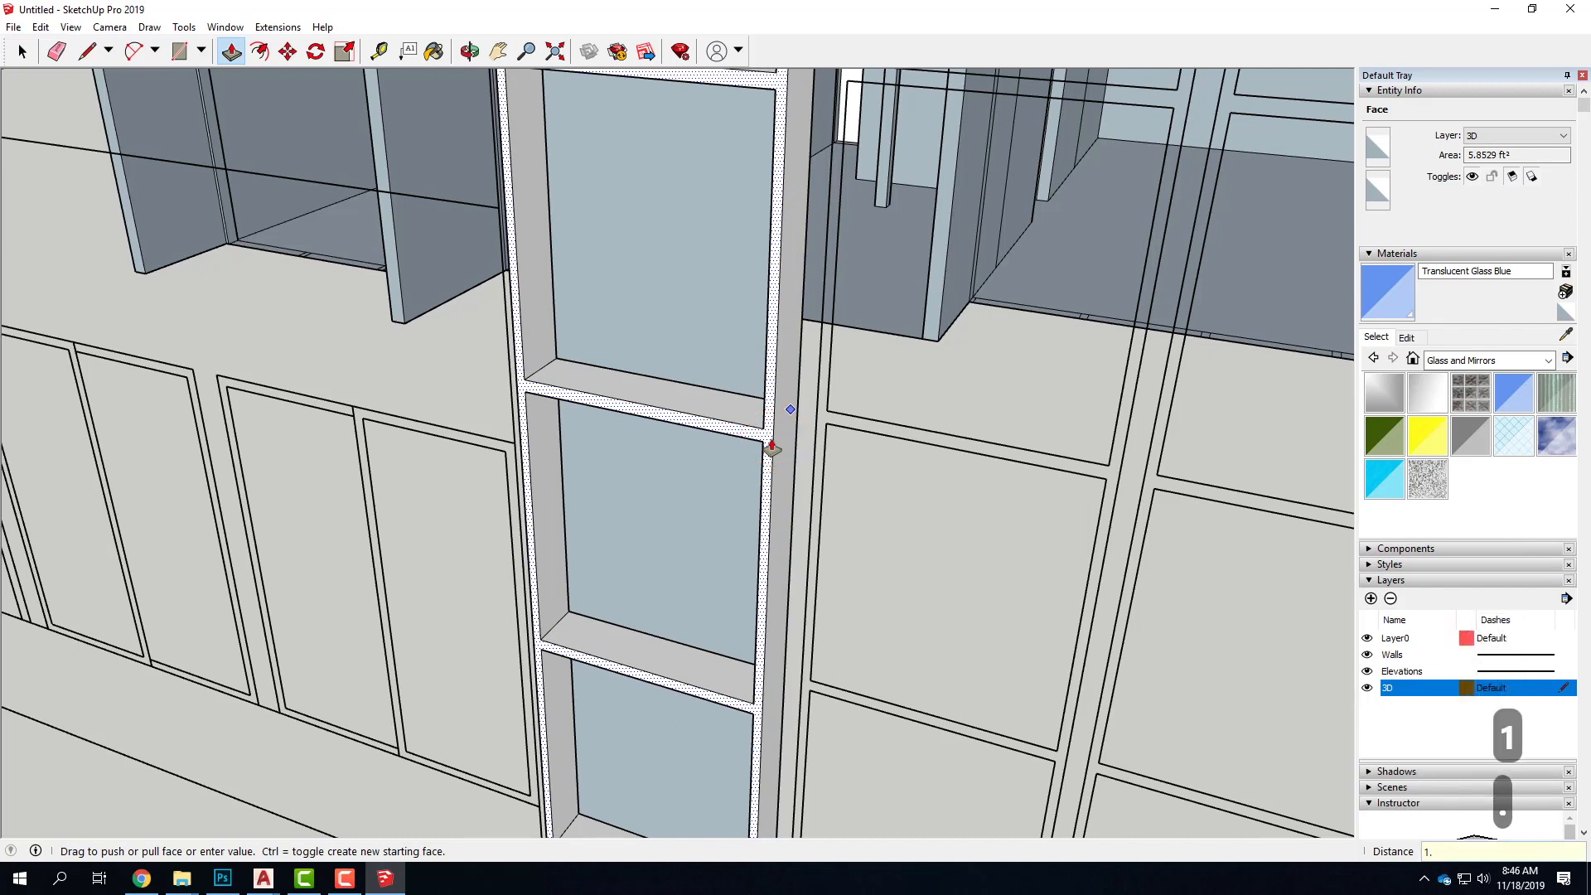
text(.5)
key(Return)
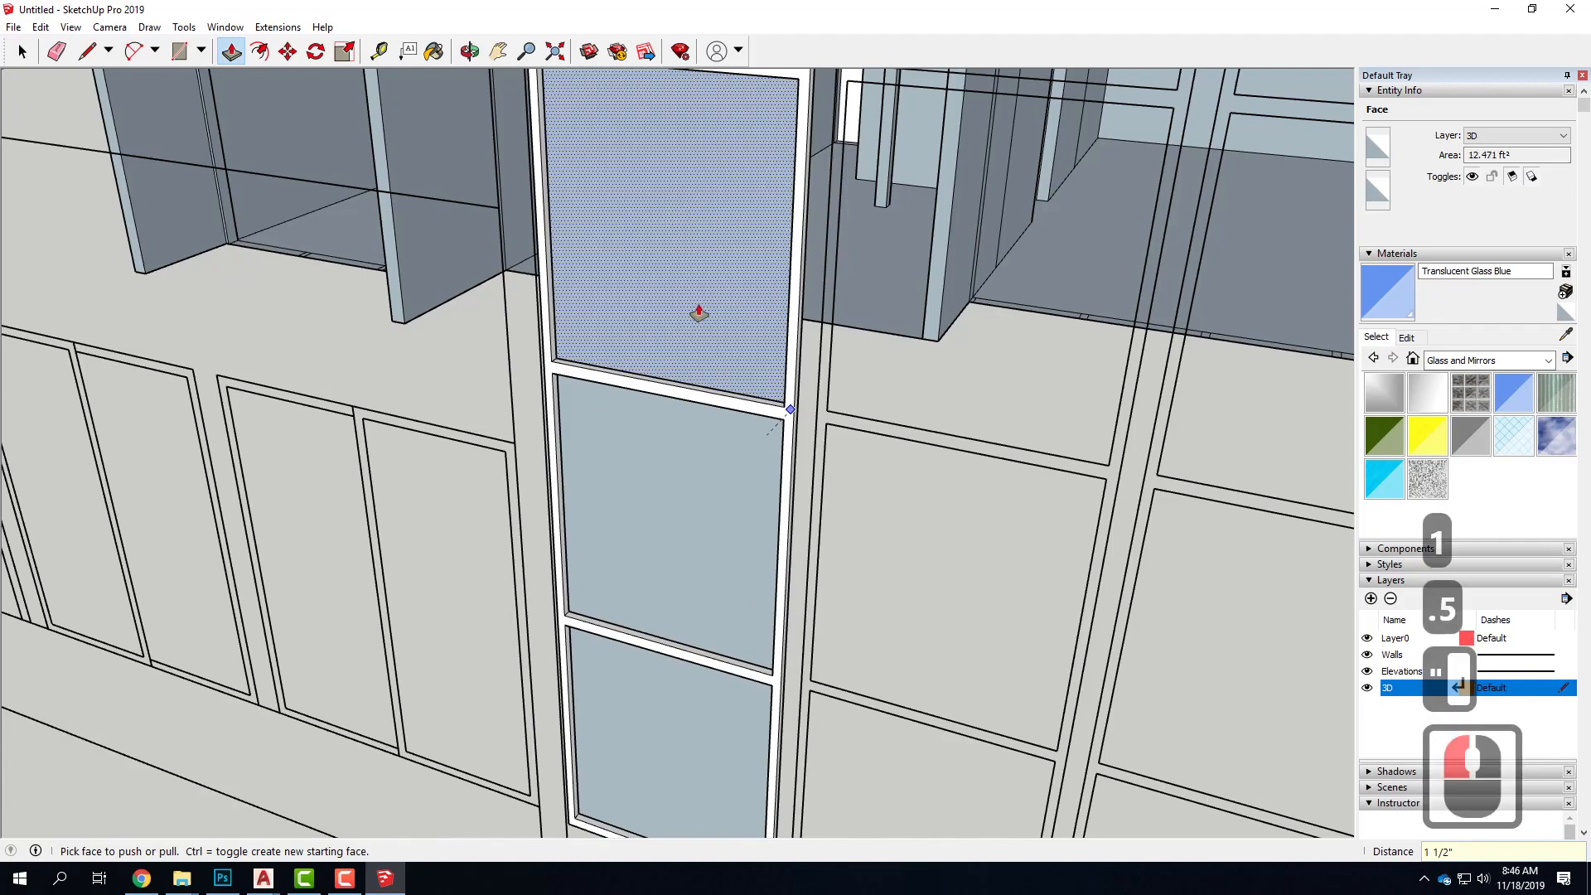
Pull the frame face on the back of the window column out by 0.5"
scroll(699, 313, up, 5)
middle_drag(826, 377, 668, 468)
scroll(669, 468, down, 9)
scroll(364, 335, up, 16)
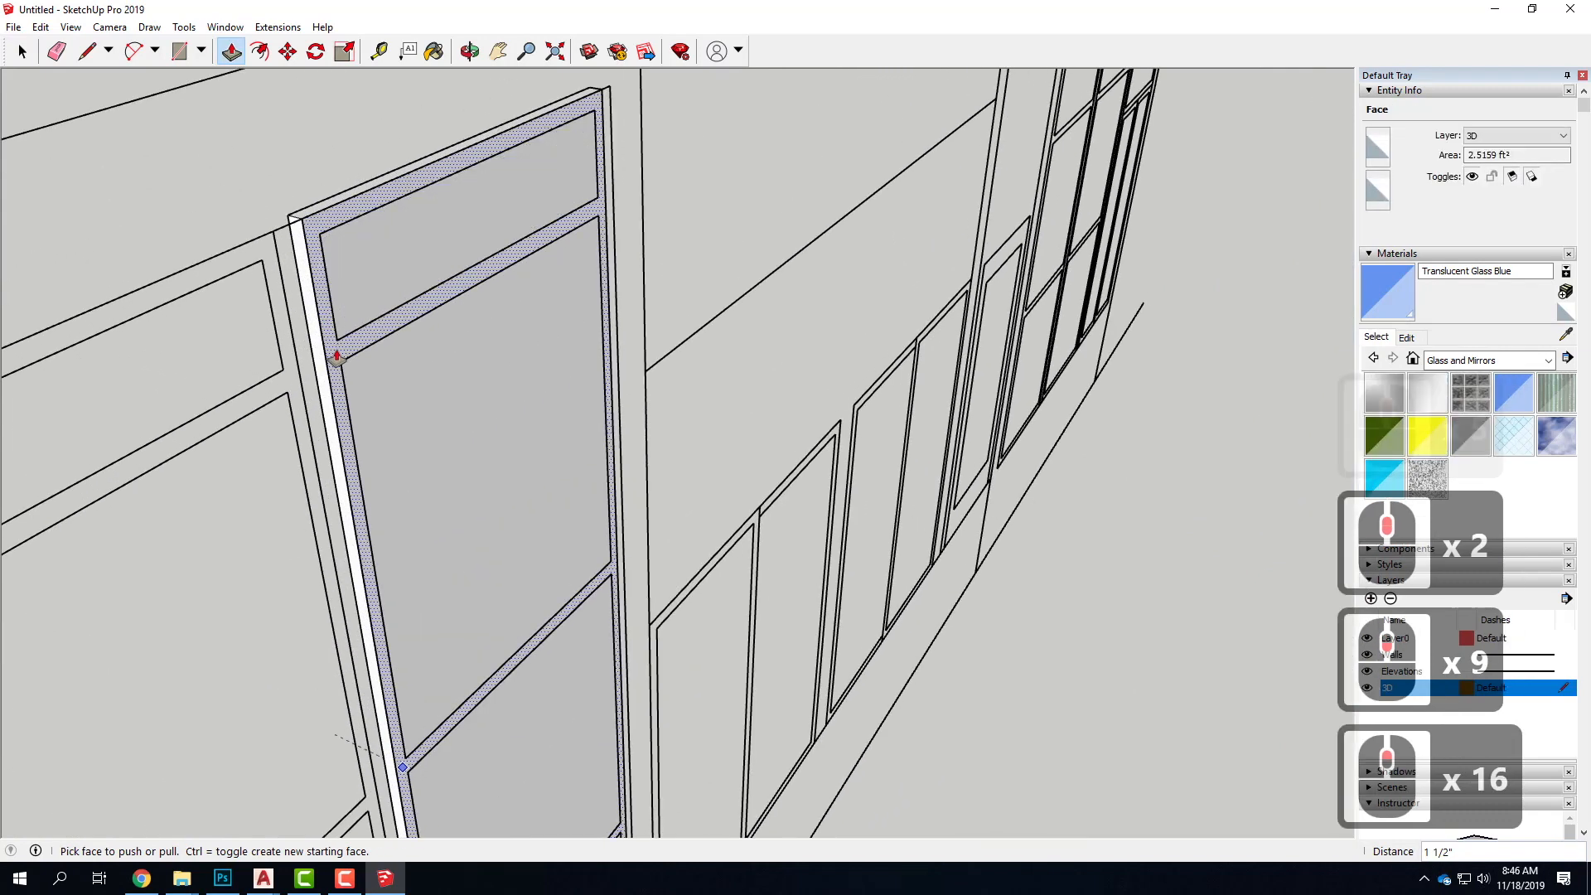
click(350, 355)
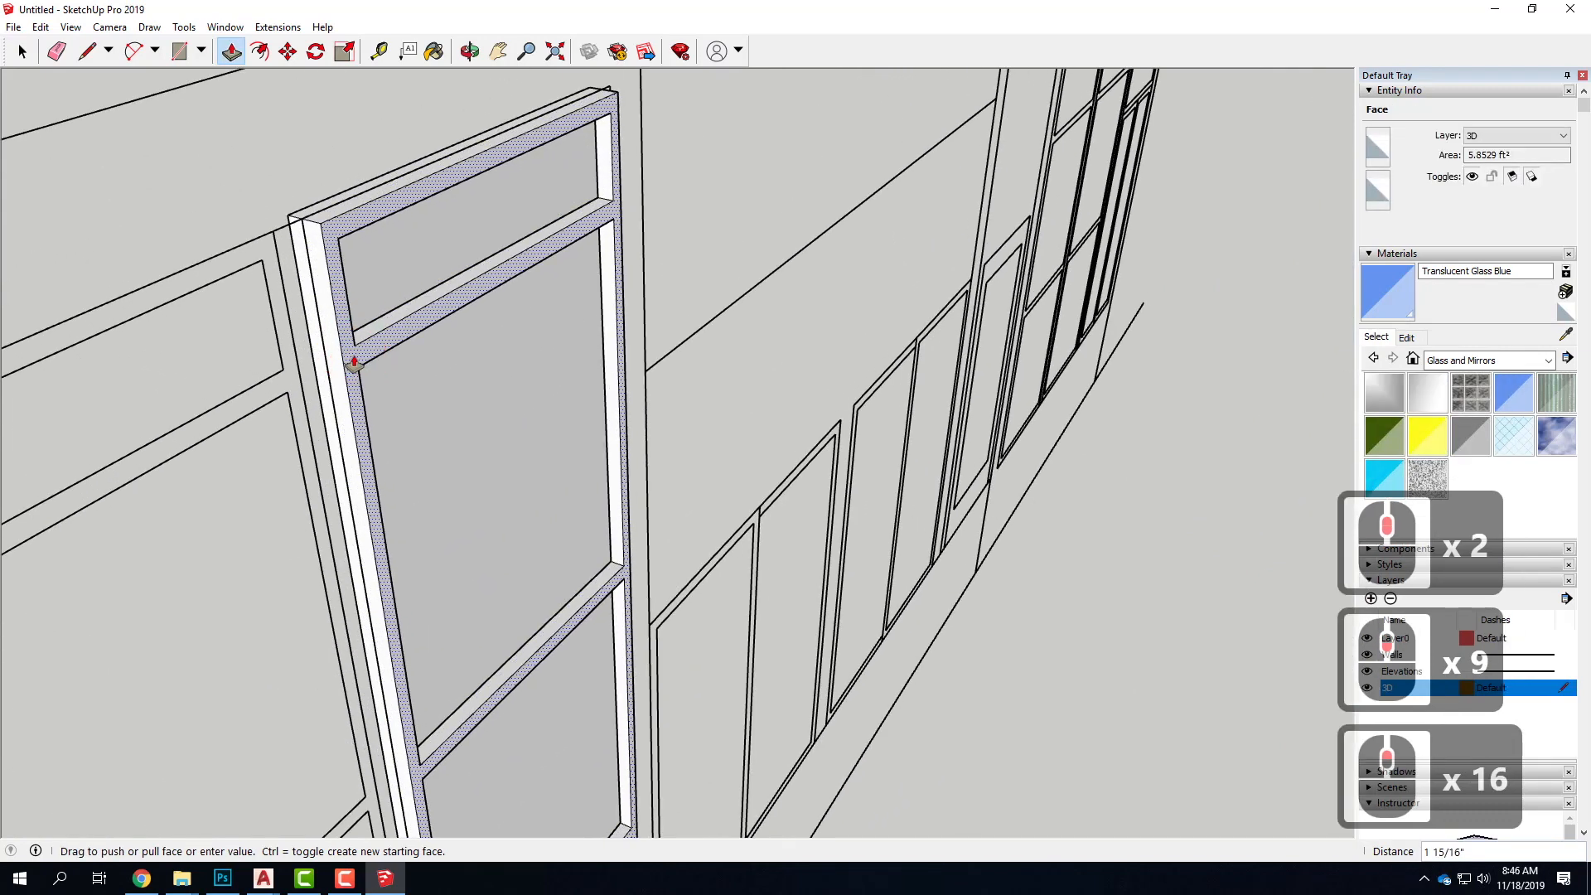
text(.5)
key(Return)
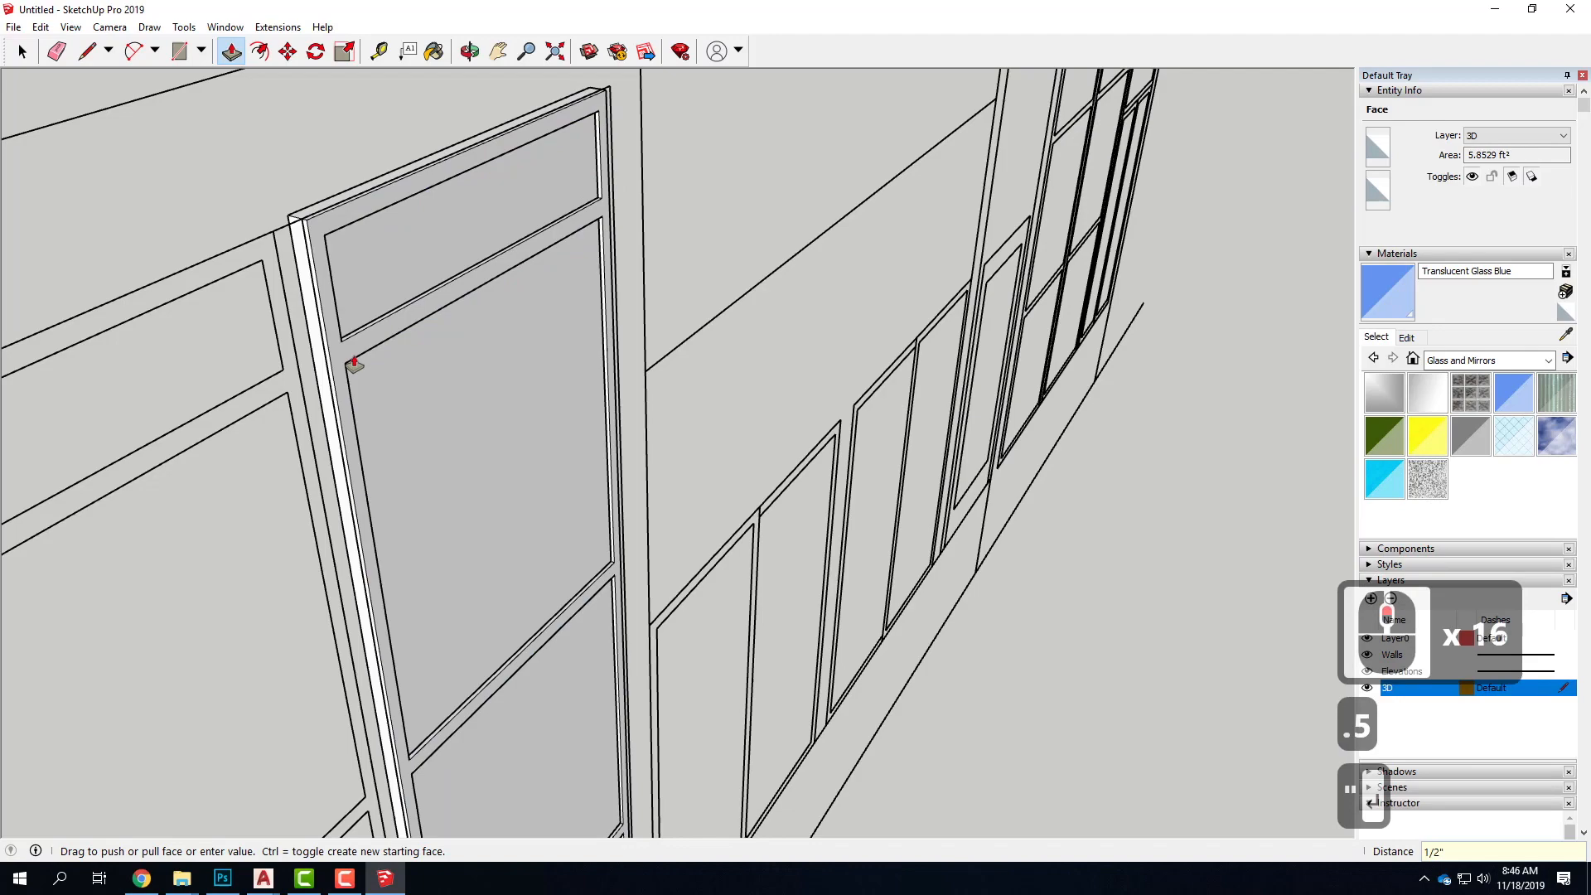
click(445, 584)
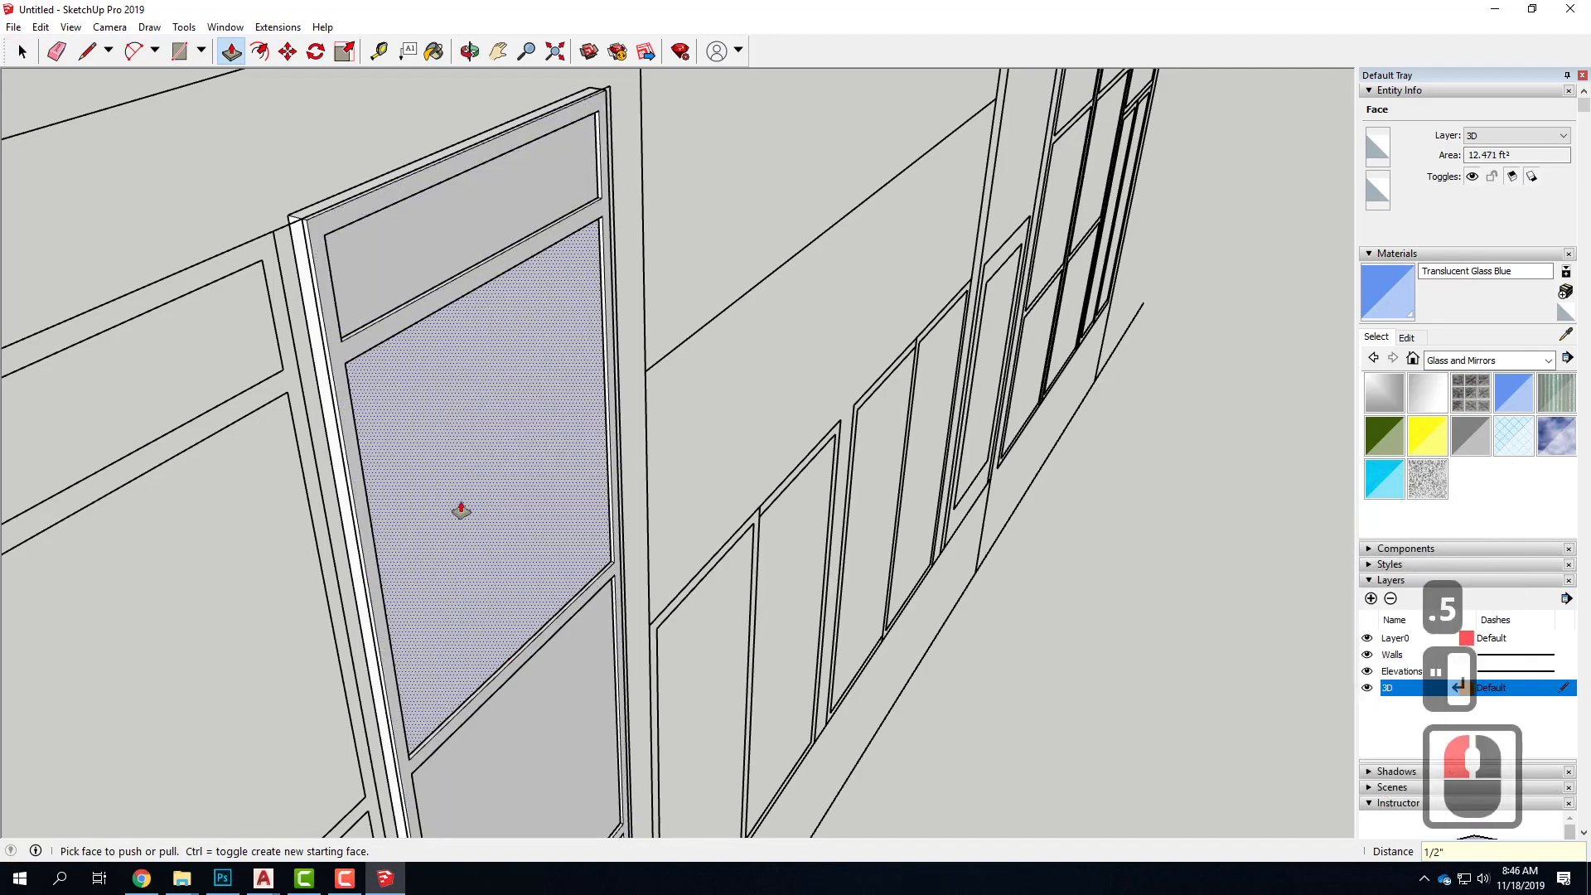
Paint the window column's four panes with Translucent Glass Blue from the Glass and Mirrors materials
middle_drag(431, 532, 788, 486)
scroll(680, 397, down, 5)
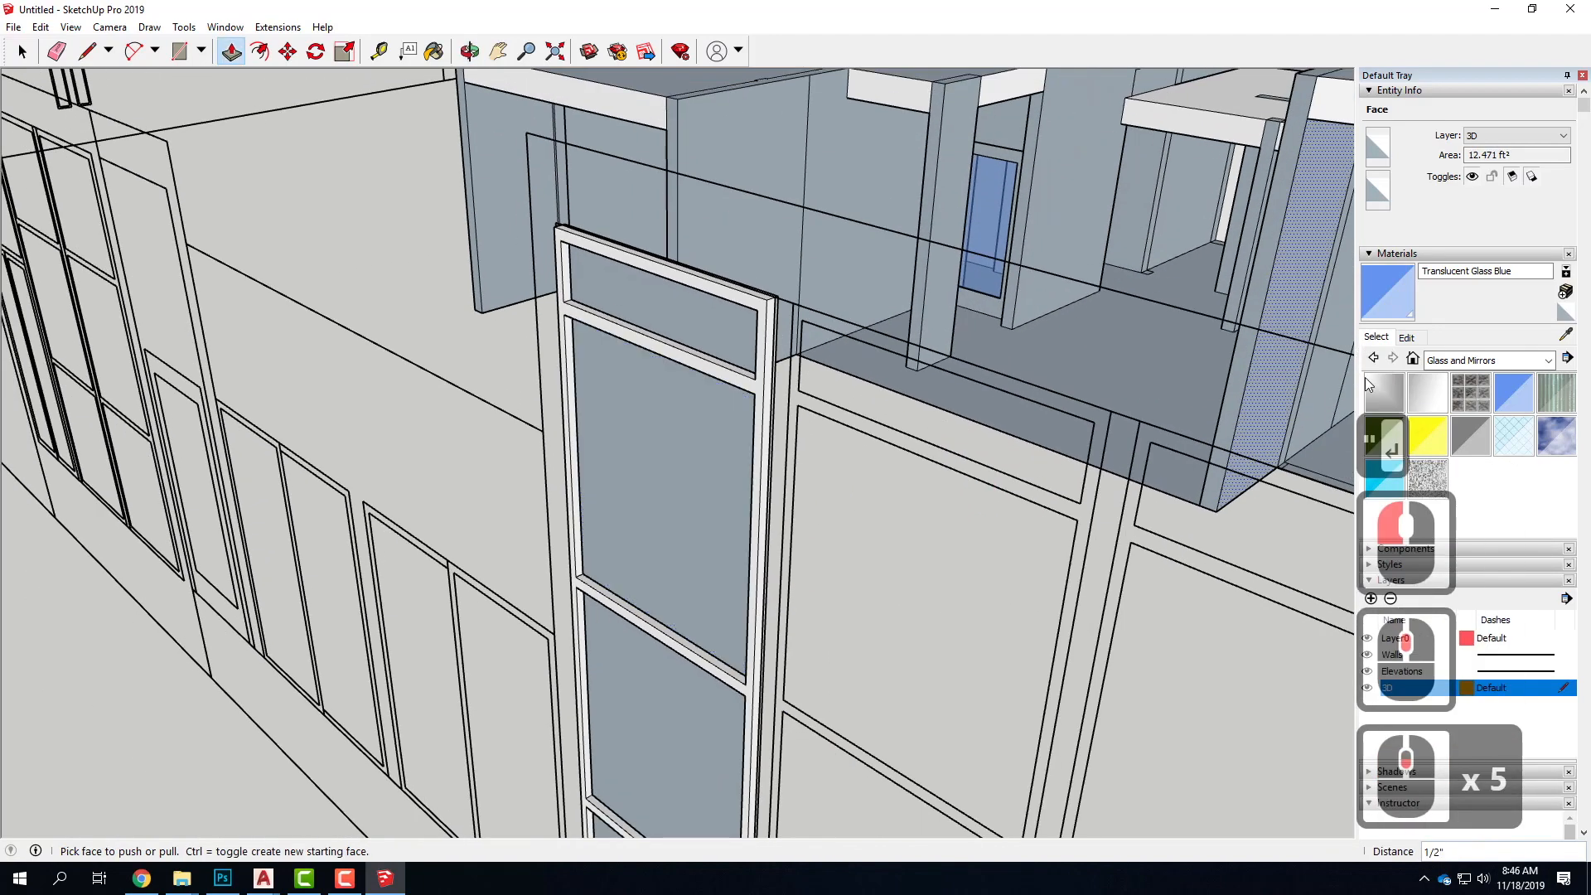
click(1505, 387)
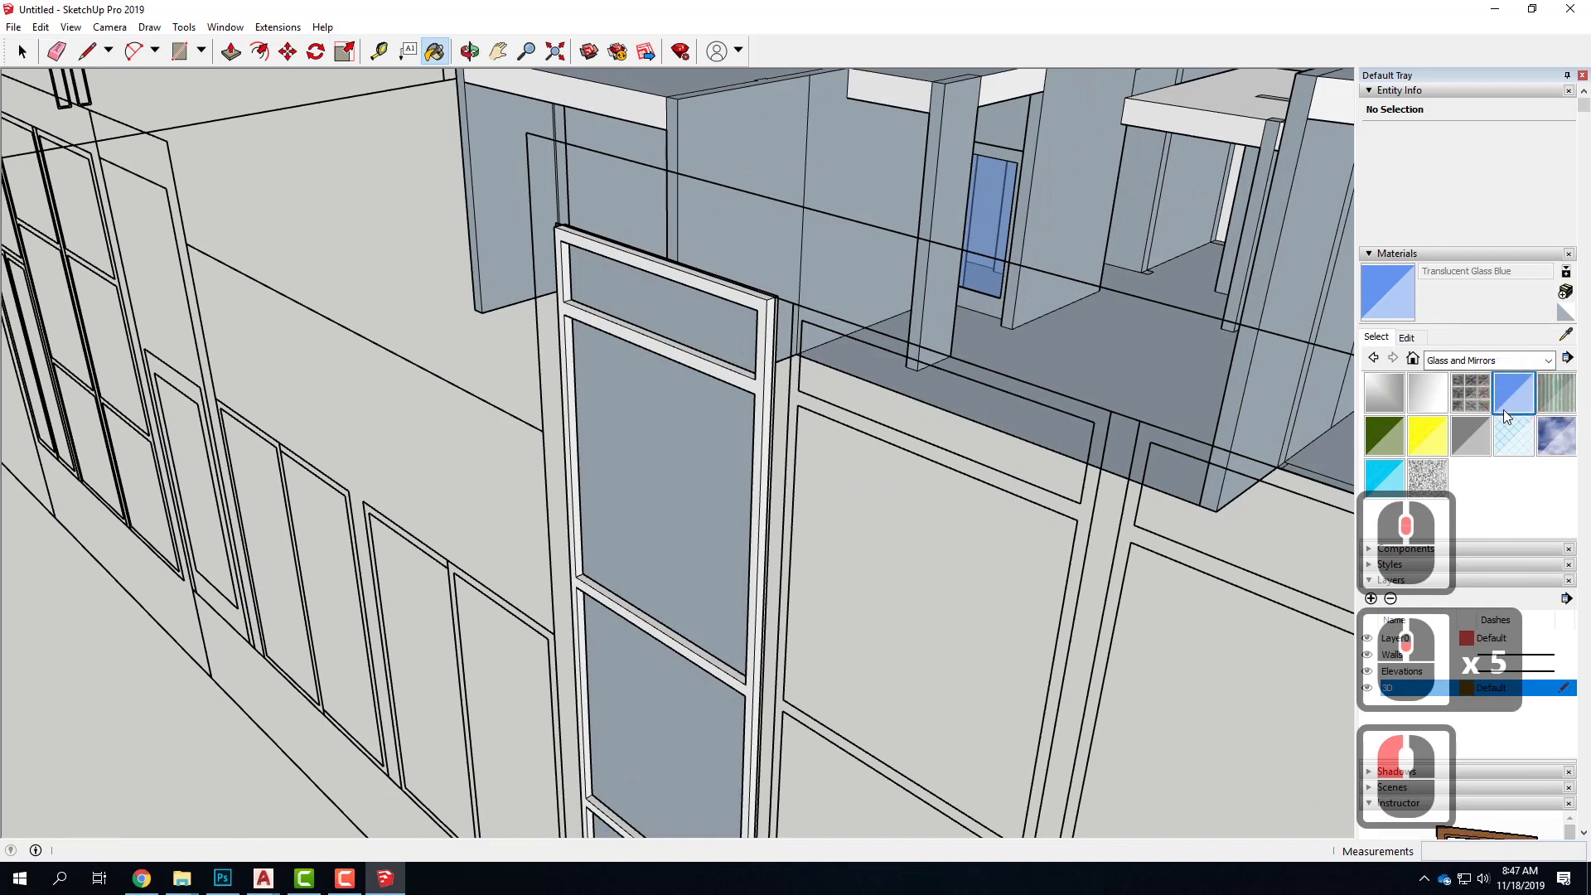
click(661, 377)
click(668, 290)
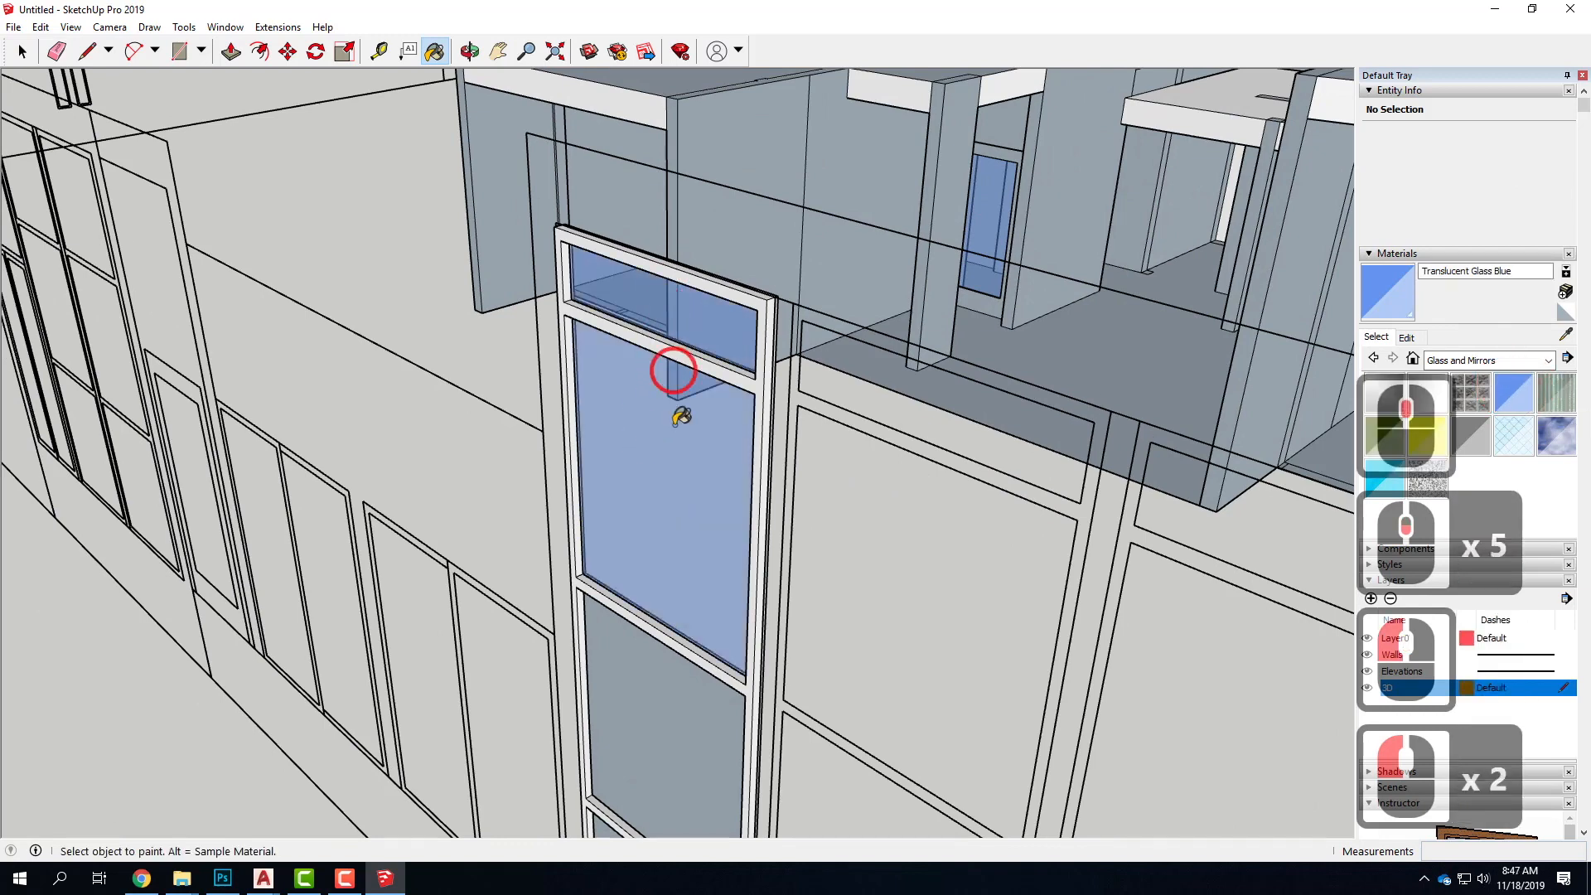
click(662, 655)
scroll(650, 355, down, 5)
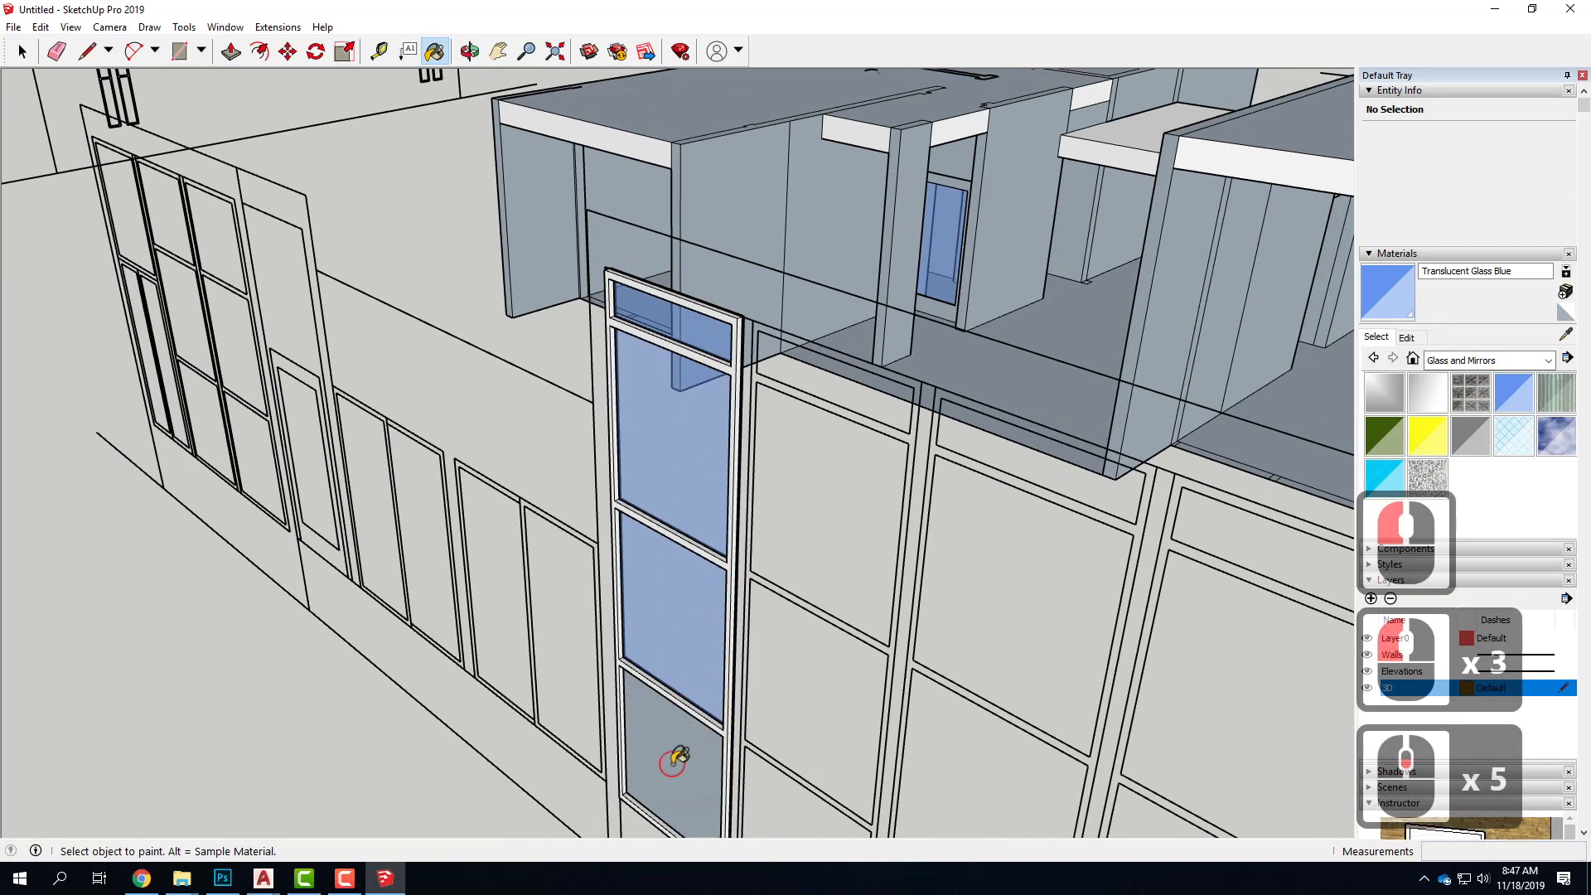
click(673, 760)
Select the whole glazed window column, frame and panes, and make it a group
click(22, 52)
mouse_move(326, 228)
middle_down()
mouse_move(529, 497)
mouse_move(733, 625)
mouse_move(934, 617)
middle_up()
scroll(1001, 617, down, 5)
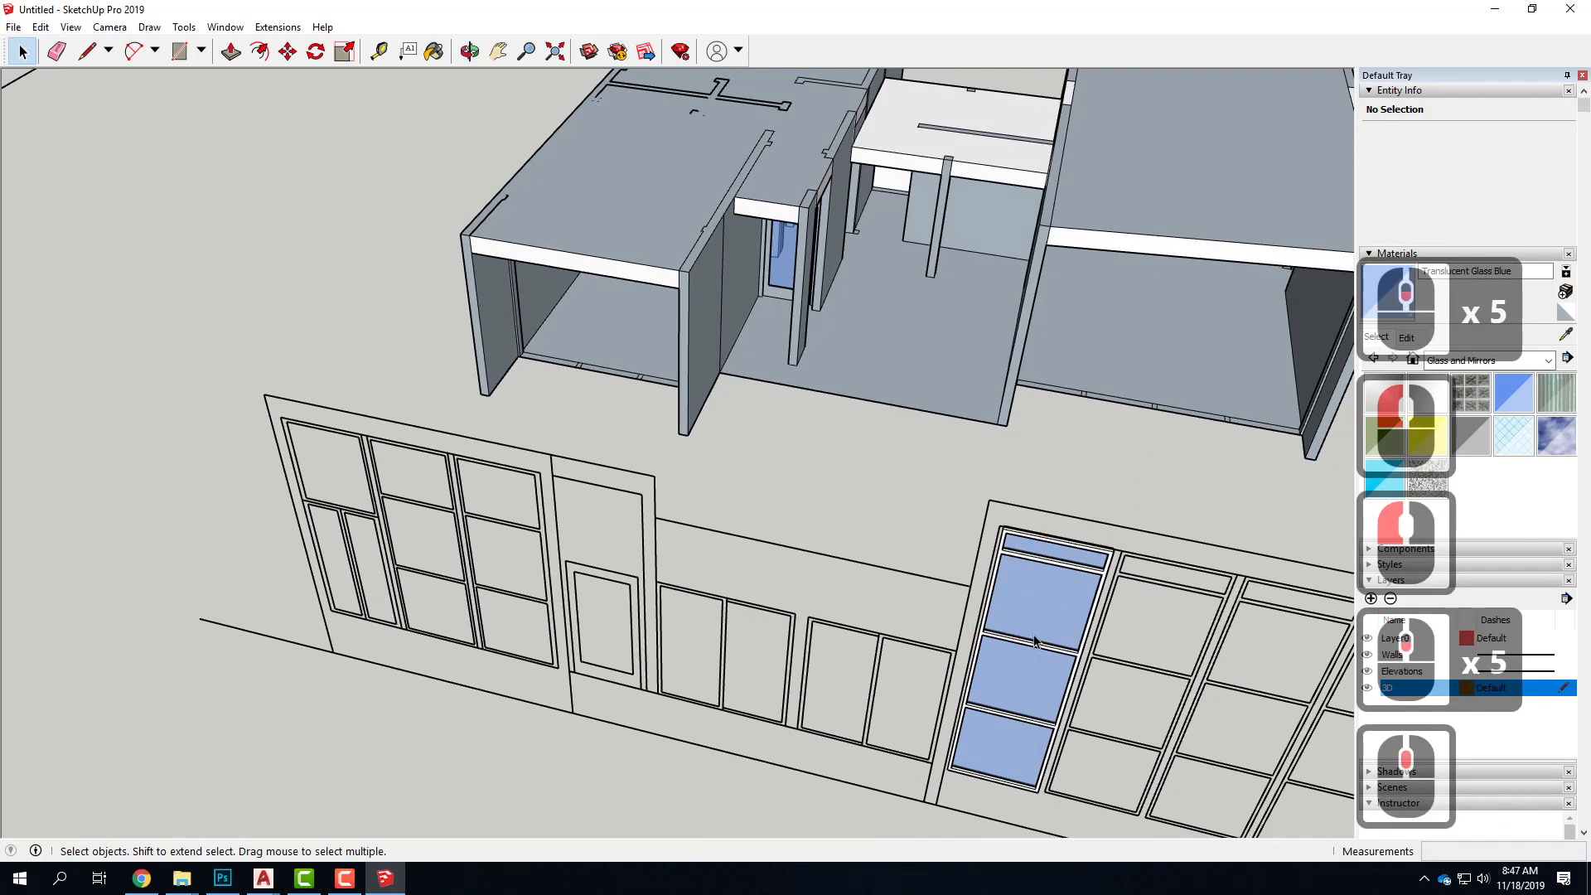
drag(848, 477, 969, 719)
right_click(924, 570)
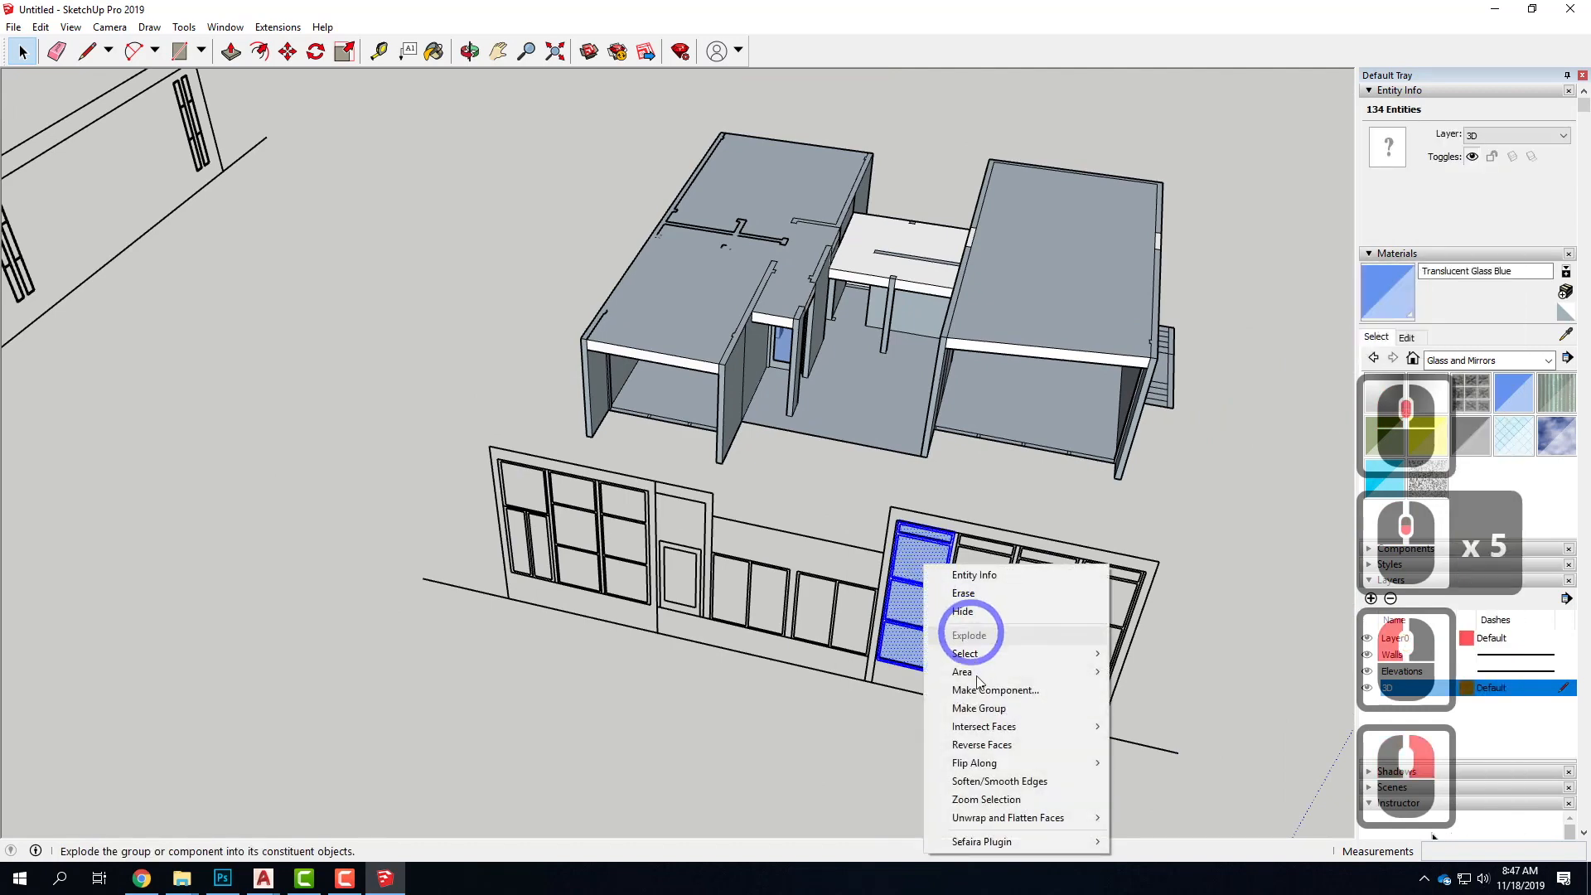
click(991, 711)
Copy the glazed window column group from its lower corner onto the second window bay of the elevation, about 3' 8 15/16" away
middle_drag(947, 627, 823, 566)
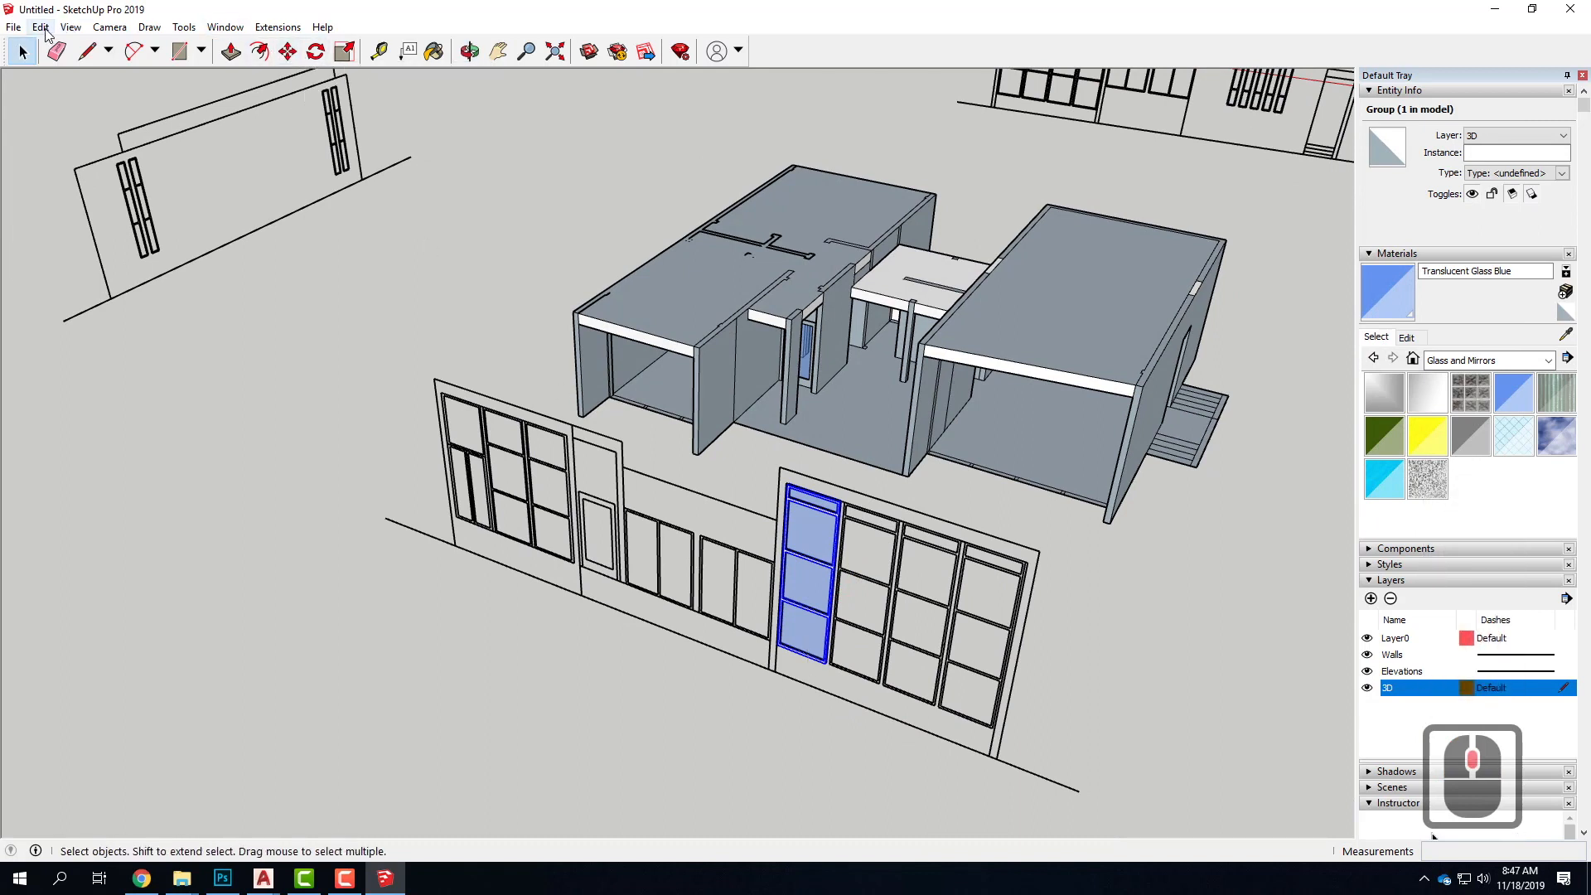
click(39, 28)
click(57, 106)
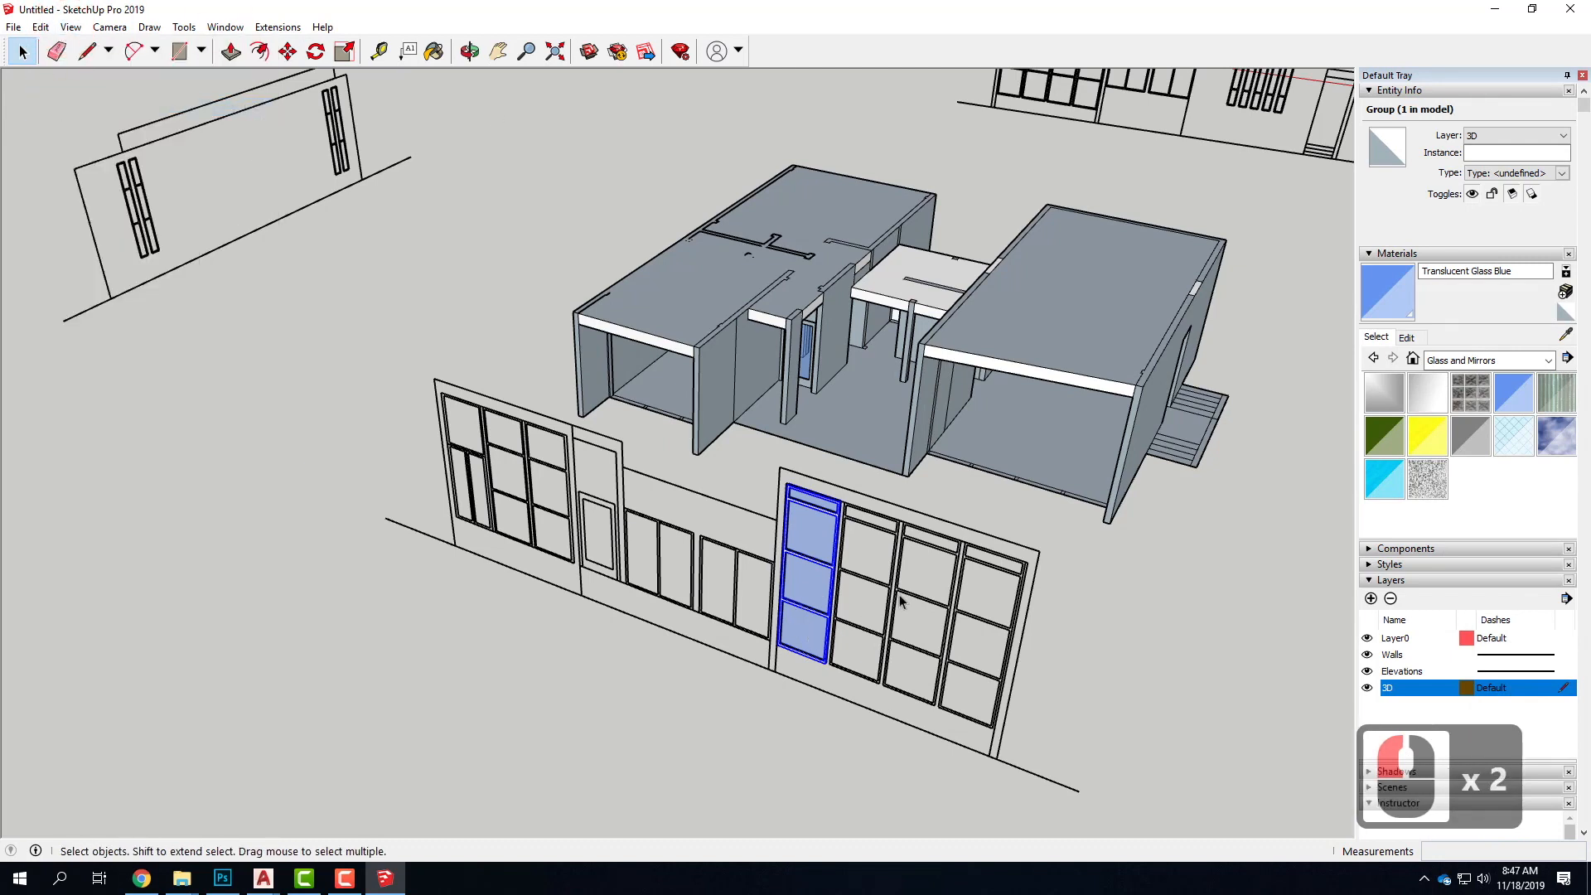
click(298, 54)
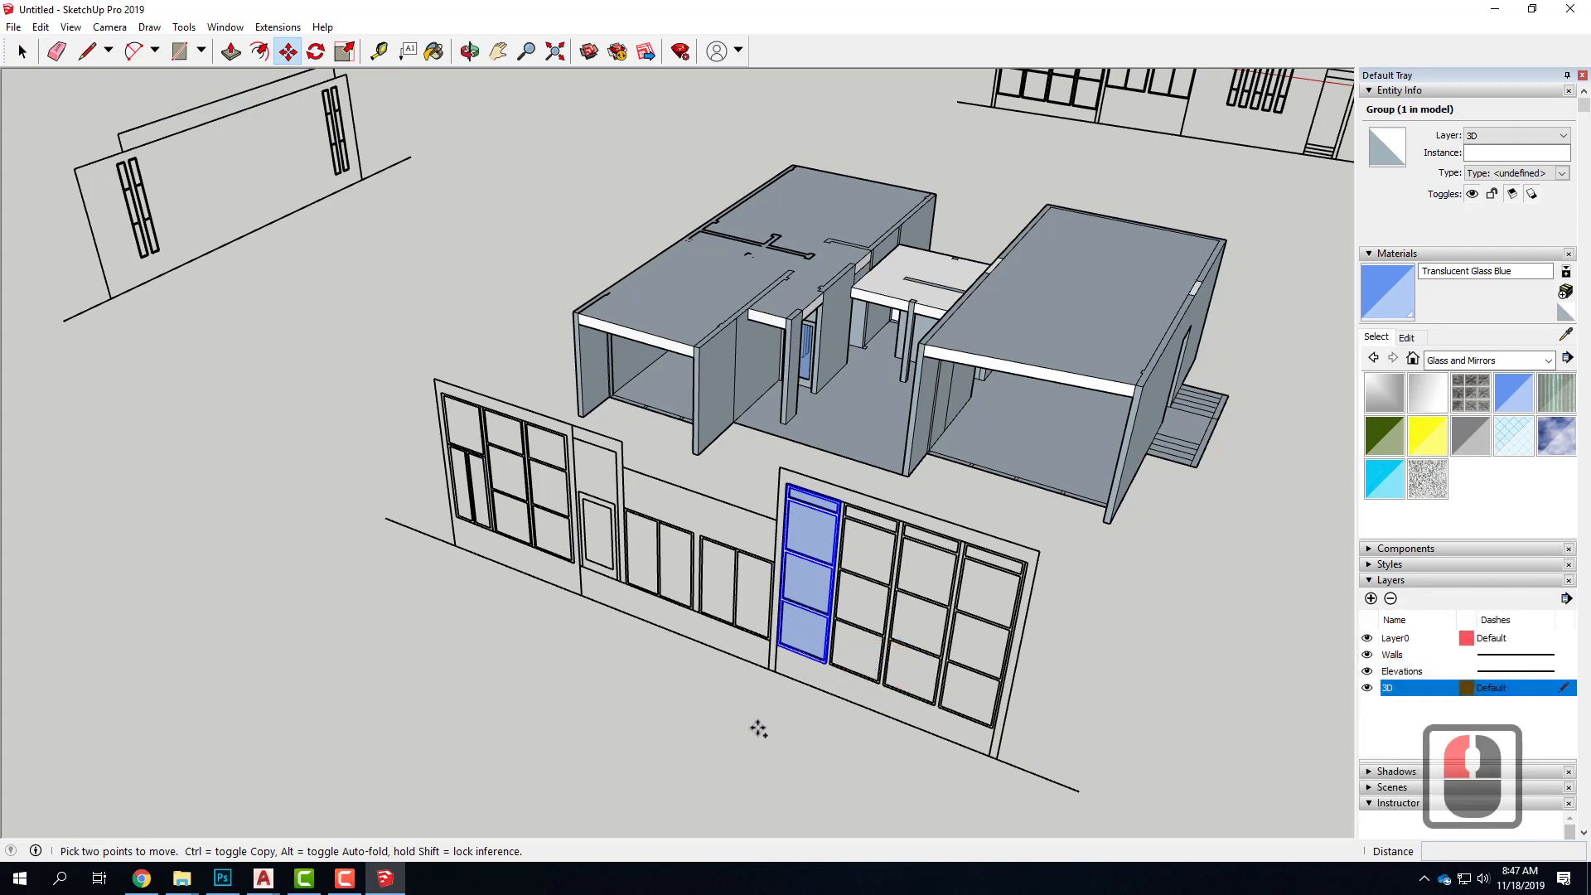
scroll(839, 638, up, 16)
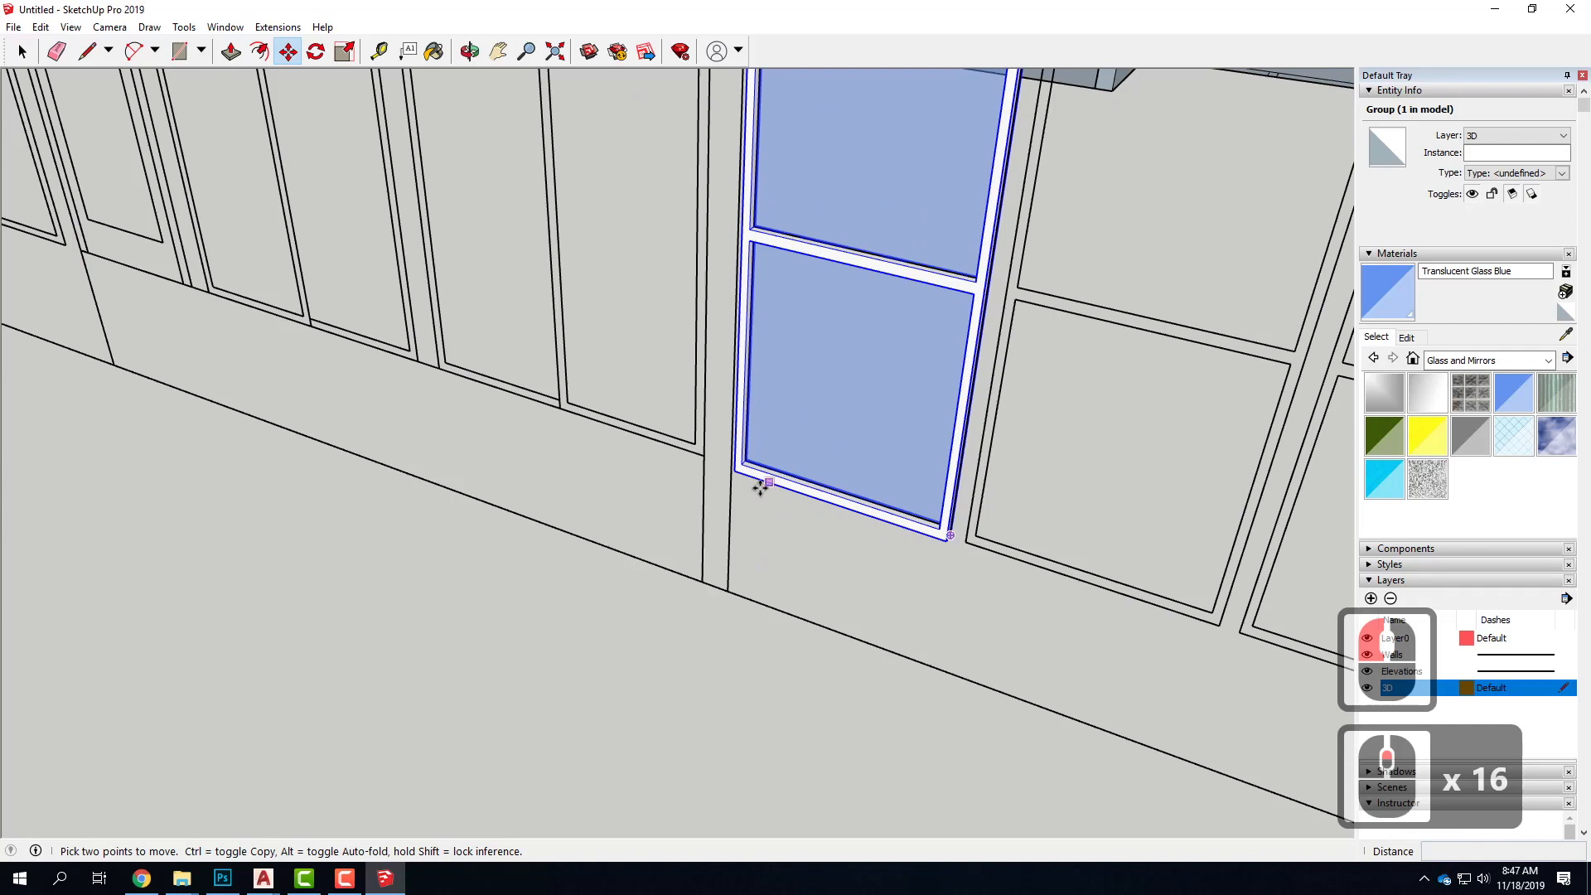
middle_drag(724, 545, 1077, 539)
scroll(593, 550, down, 4)
scroll(993, 471, up, 7)
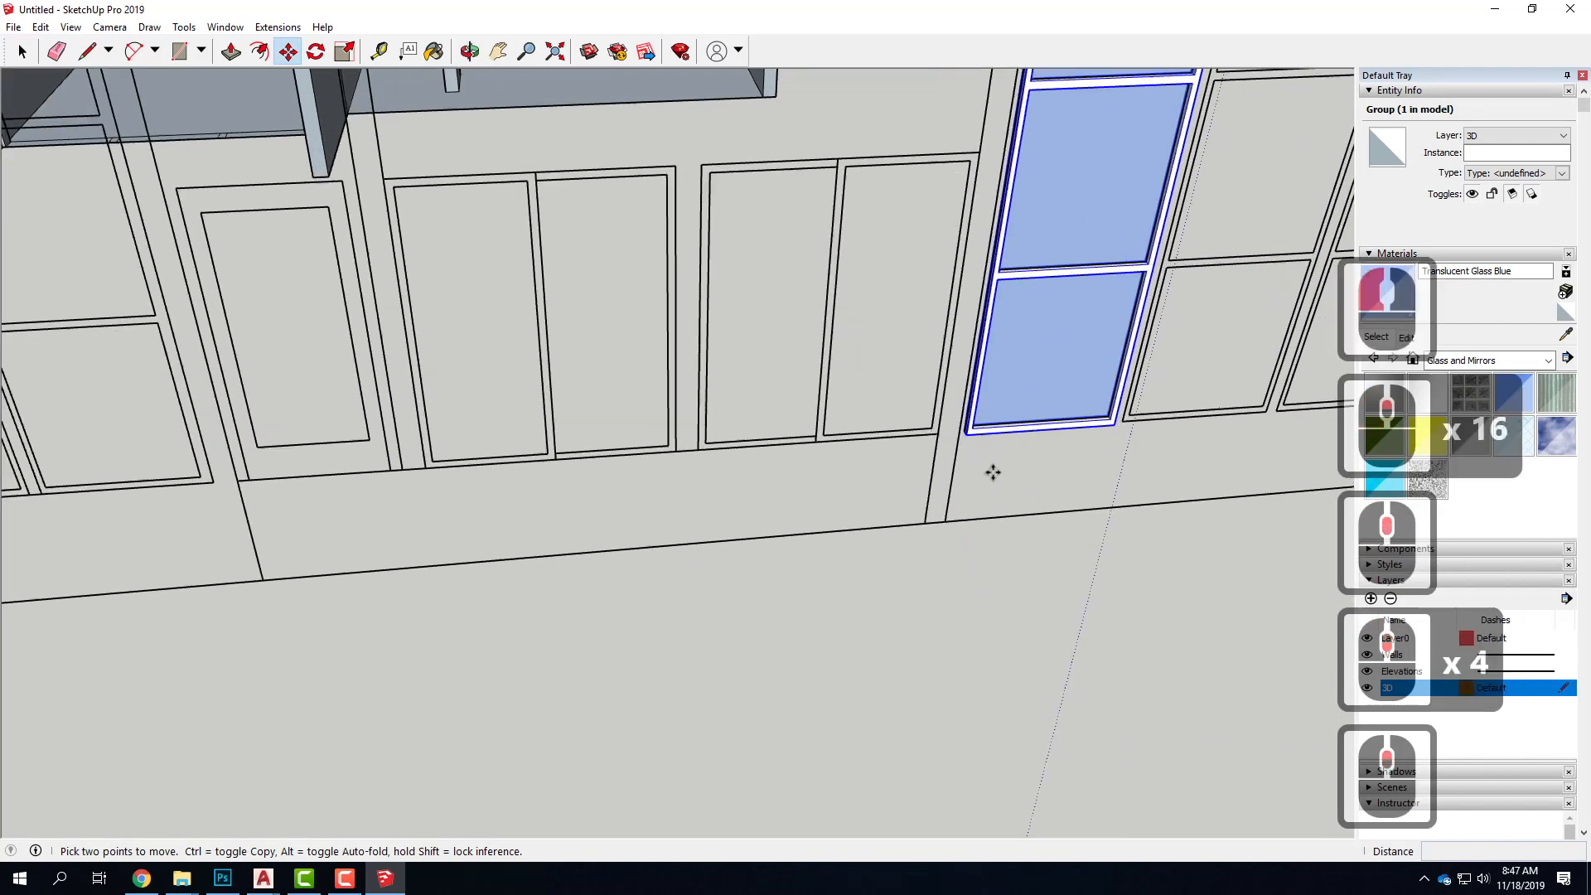
scroll(993, 470, up, 3)
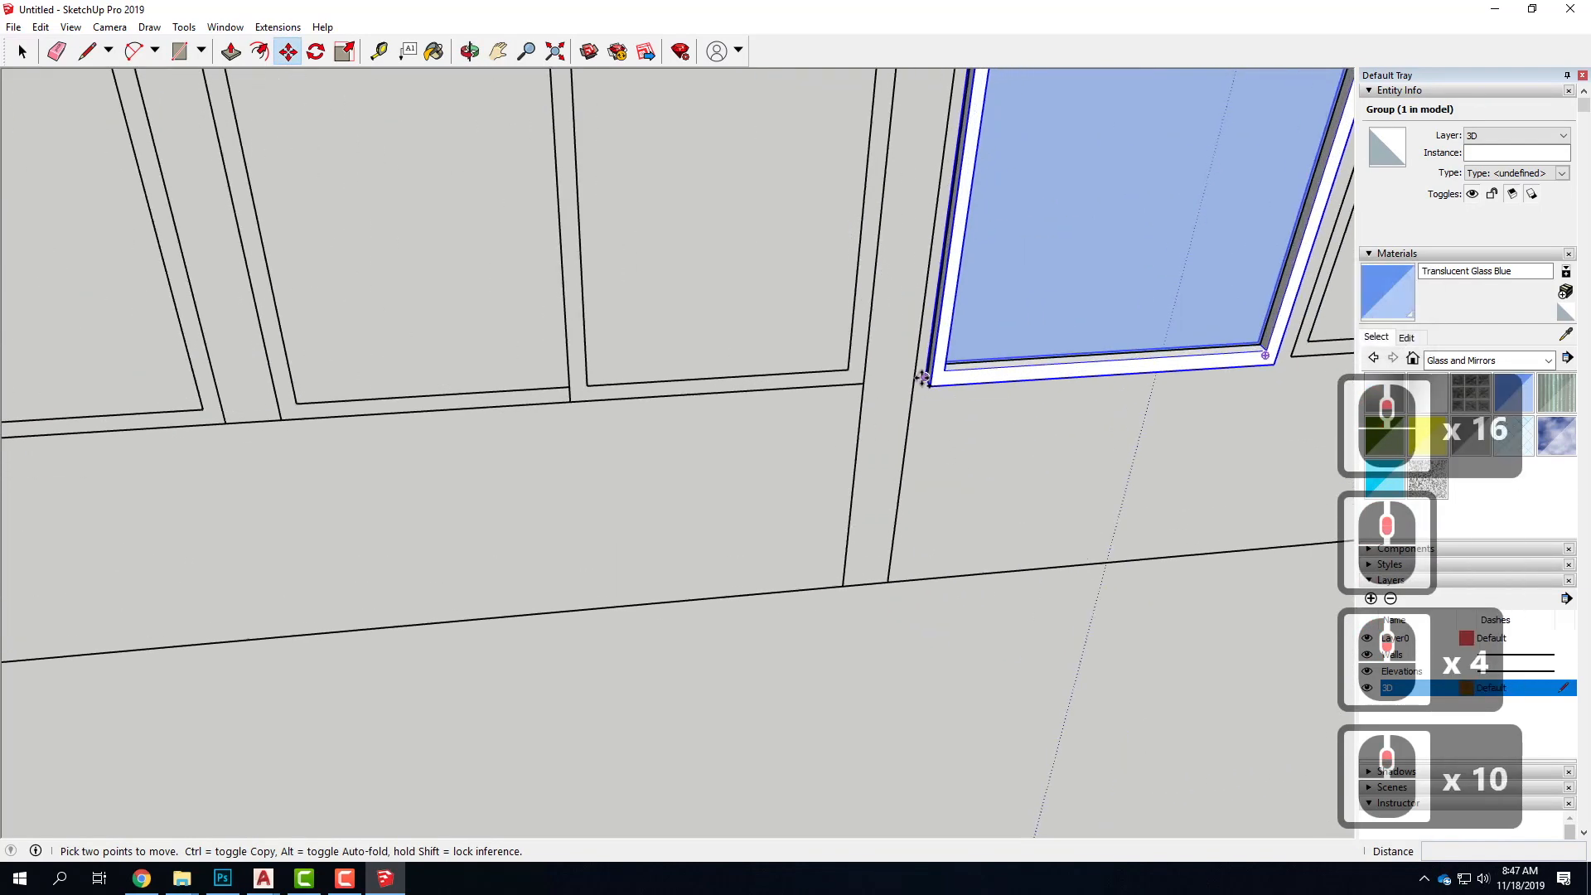
ctrl+click(923, 378)
ctrl+scroll(994, 401, down, 4)
ctrl+scroll(1048, 377, up, 4)
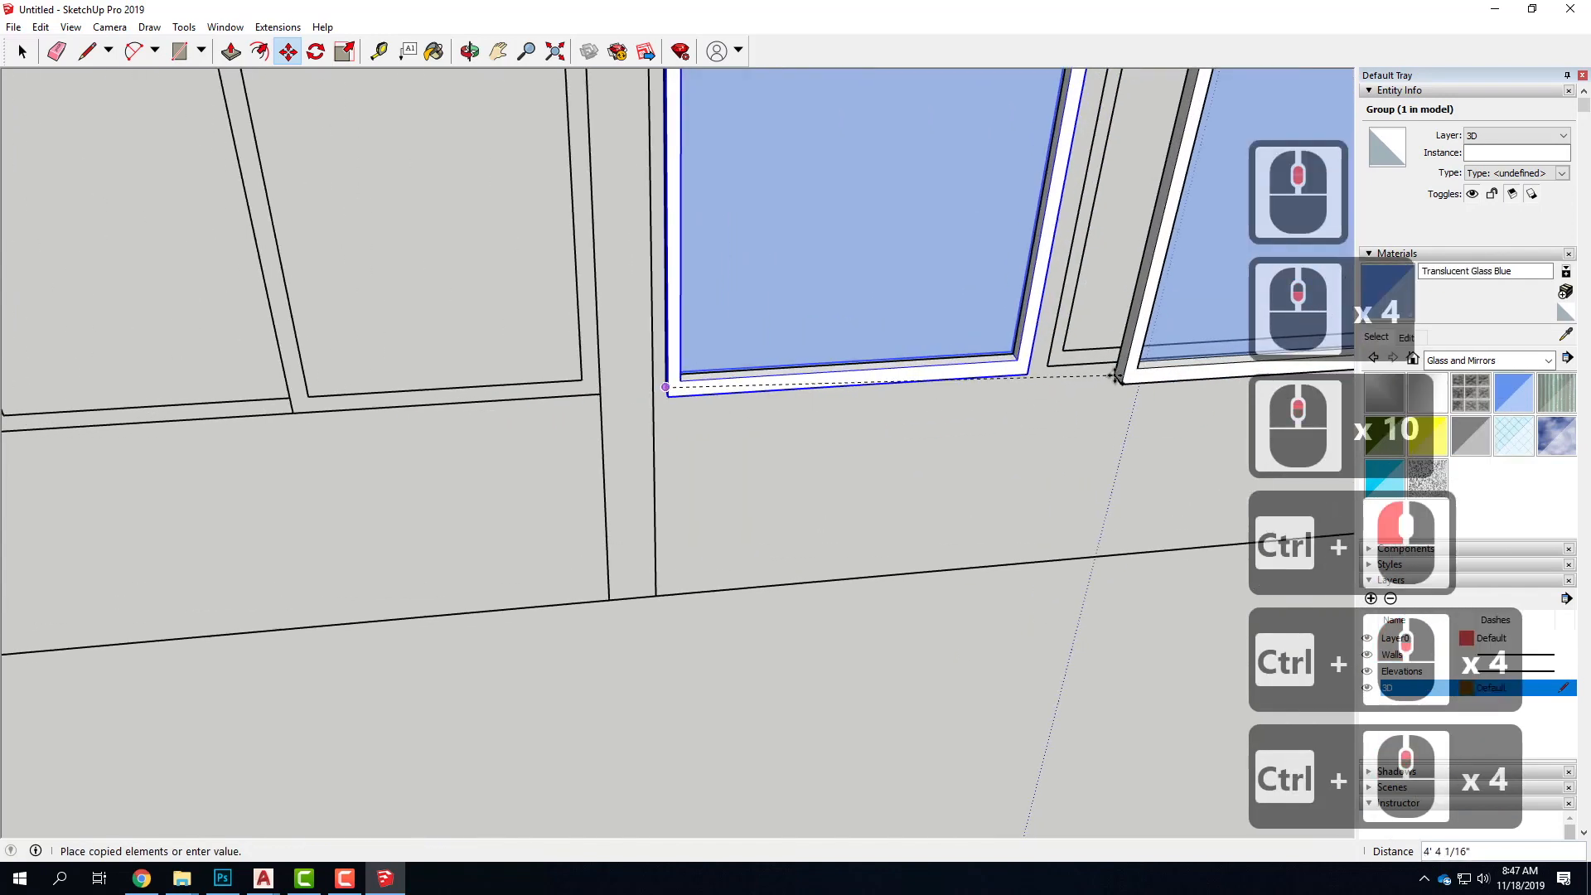
ctrl+click(1047, 375)
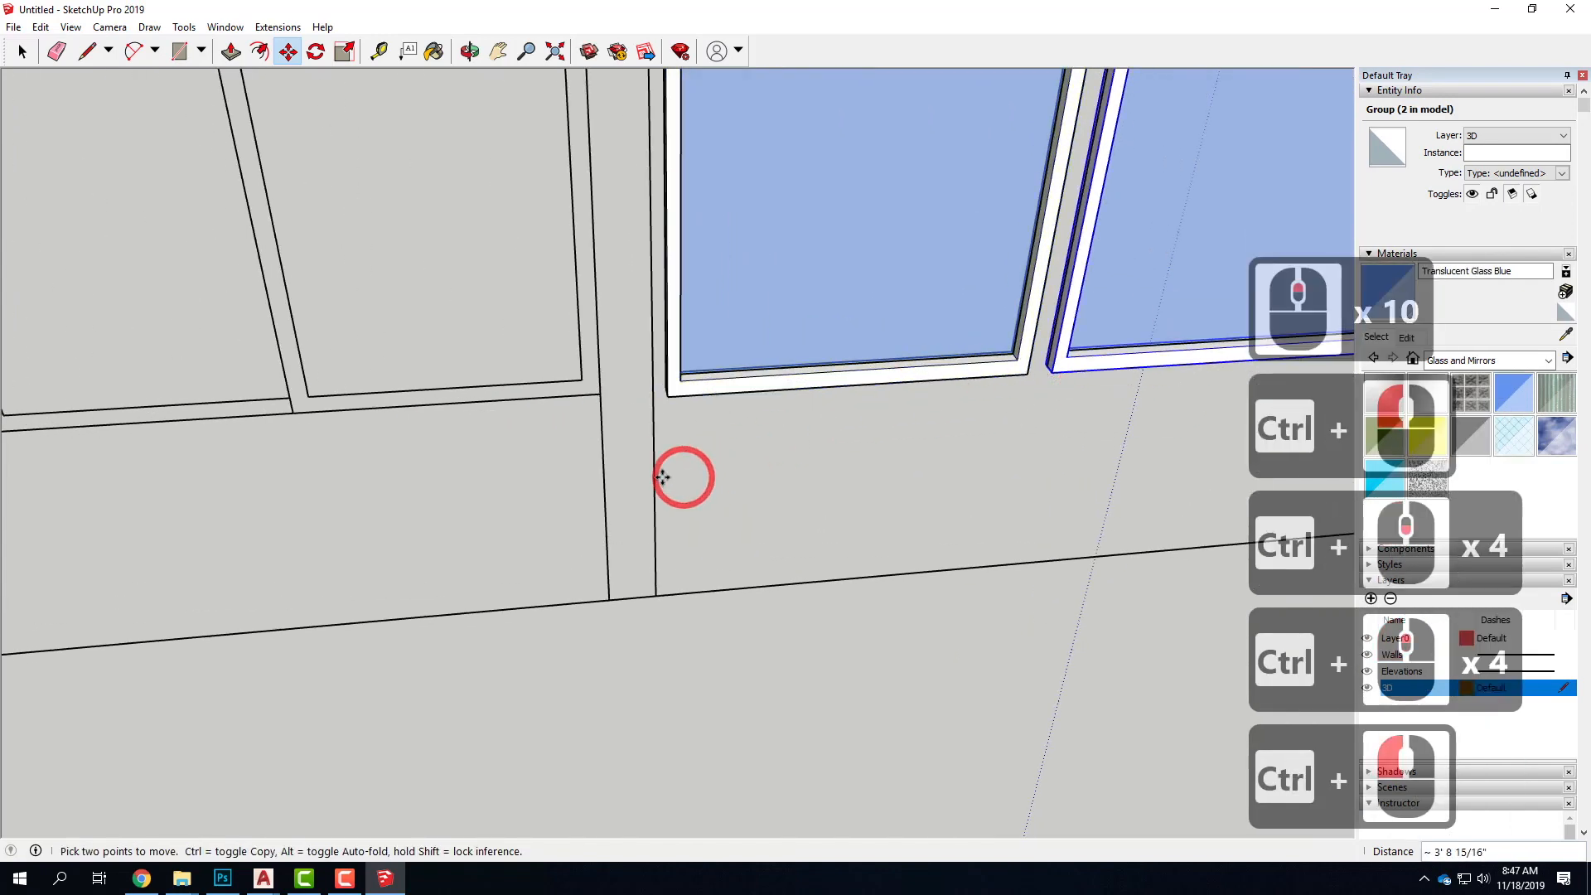
Copy the second window column group from its lower corner onto the matching corner of the third window bay
scroll(663, 472, down, 5)
scroll(878, 411, up, 5)
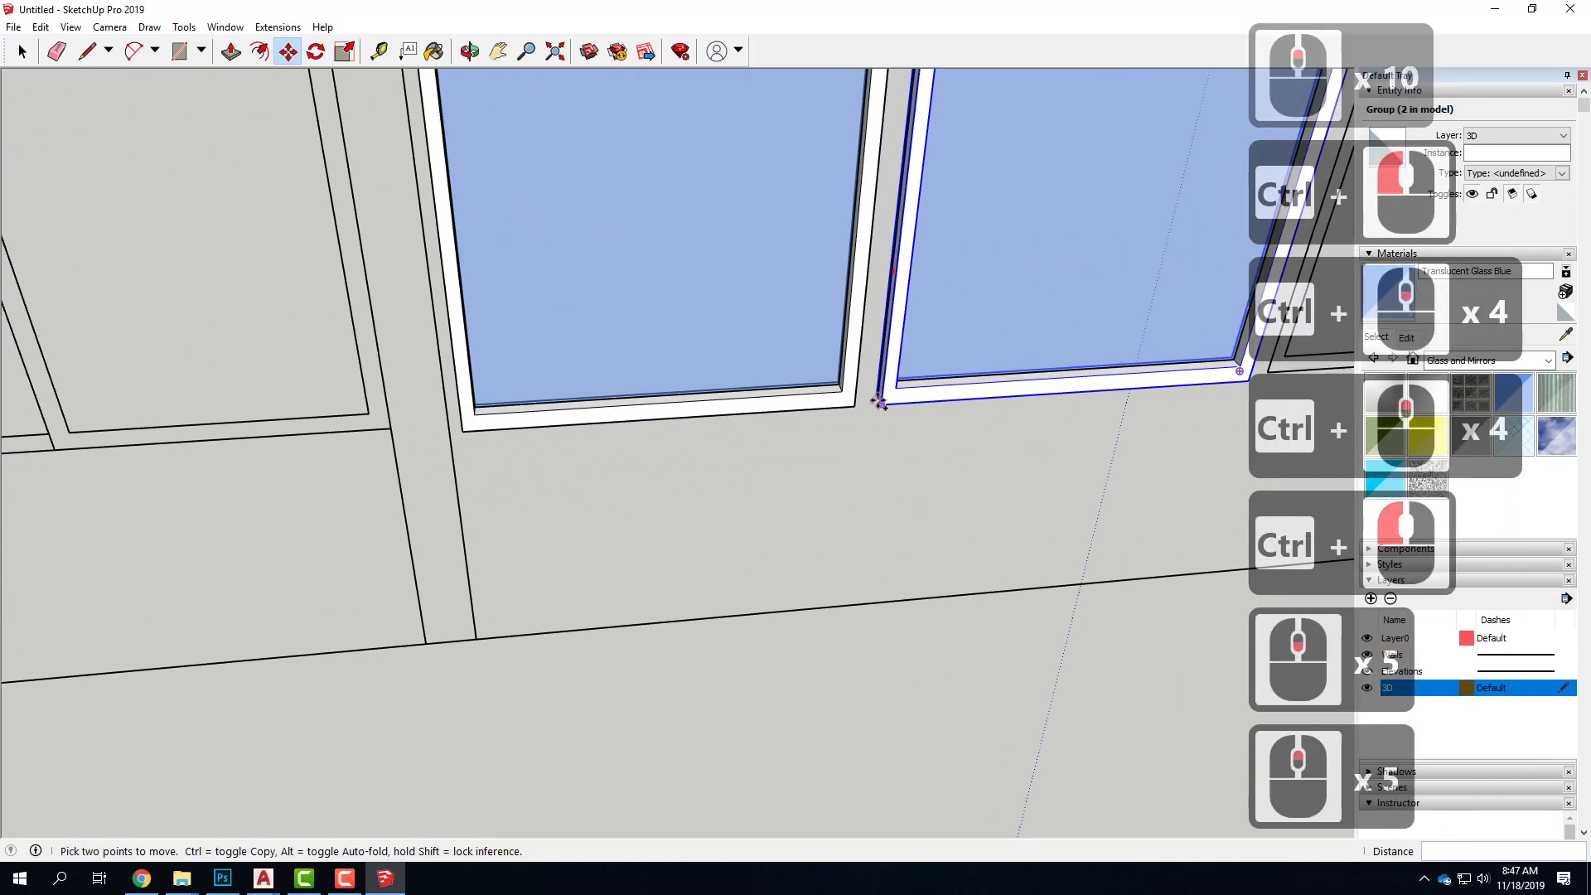
ctrl+click(876, 397)
scroll(599, 514, down, 5)
scroll(598, 515, up, 5)
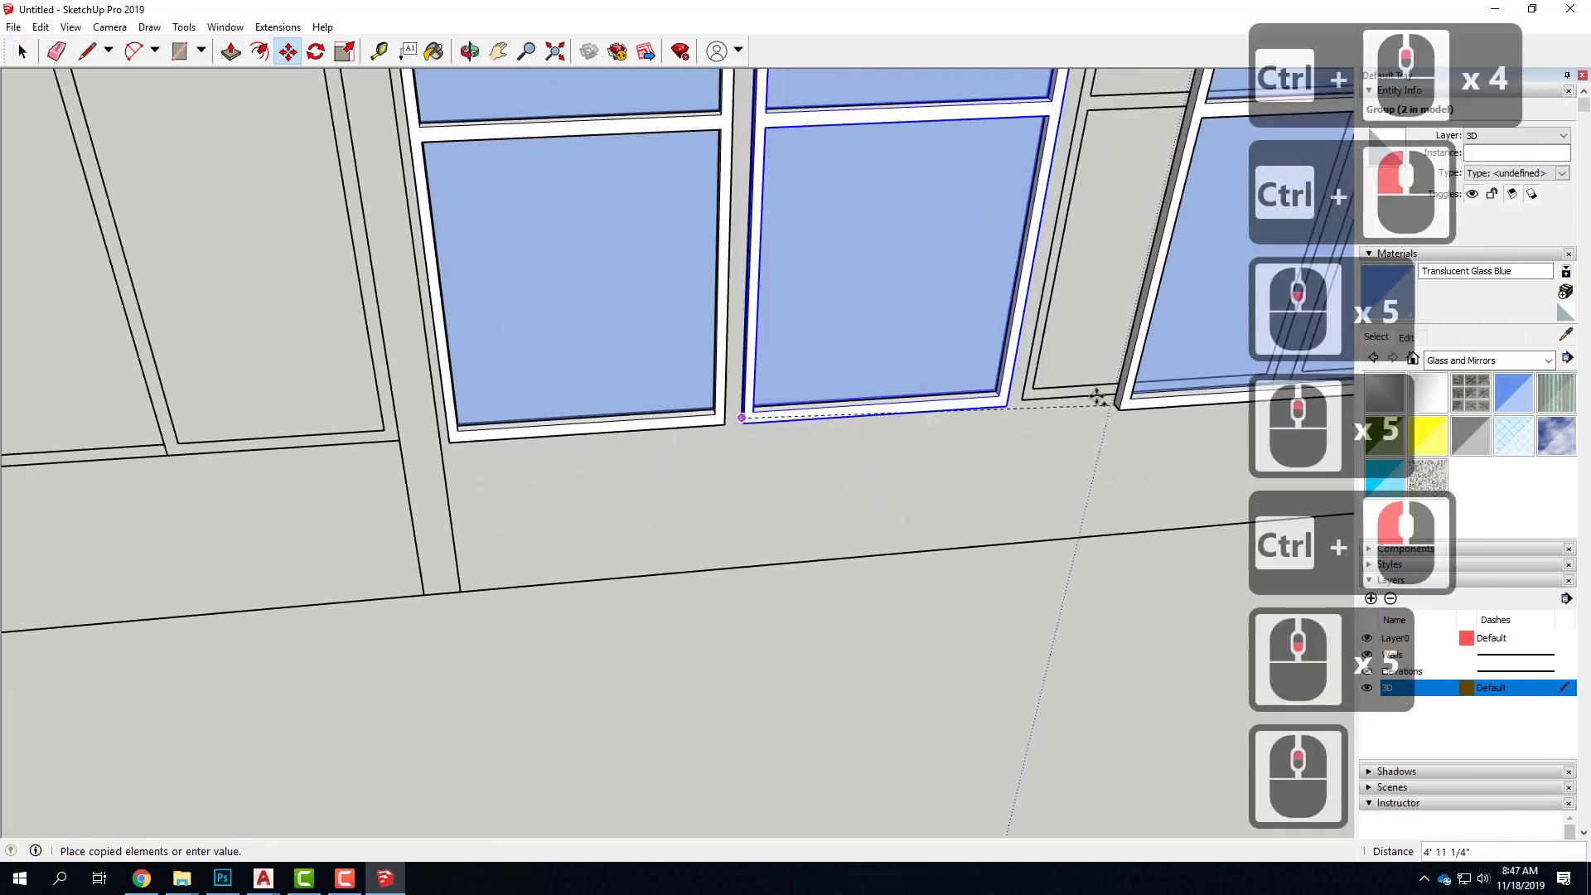
click(676, 510)
Copy the third window column group onto the last bay, about 3' 8 15/16" away, and clear the selection
scroll(593, 515, down, 6)
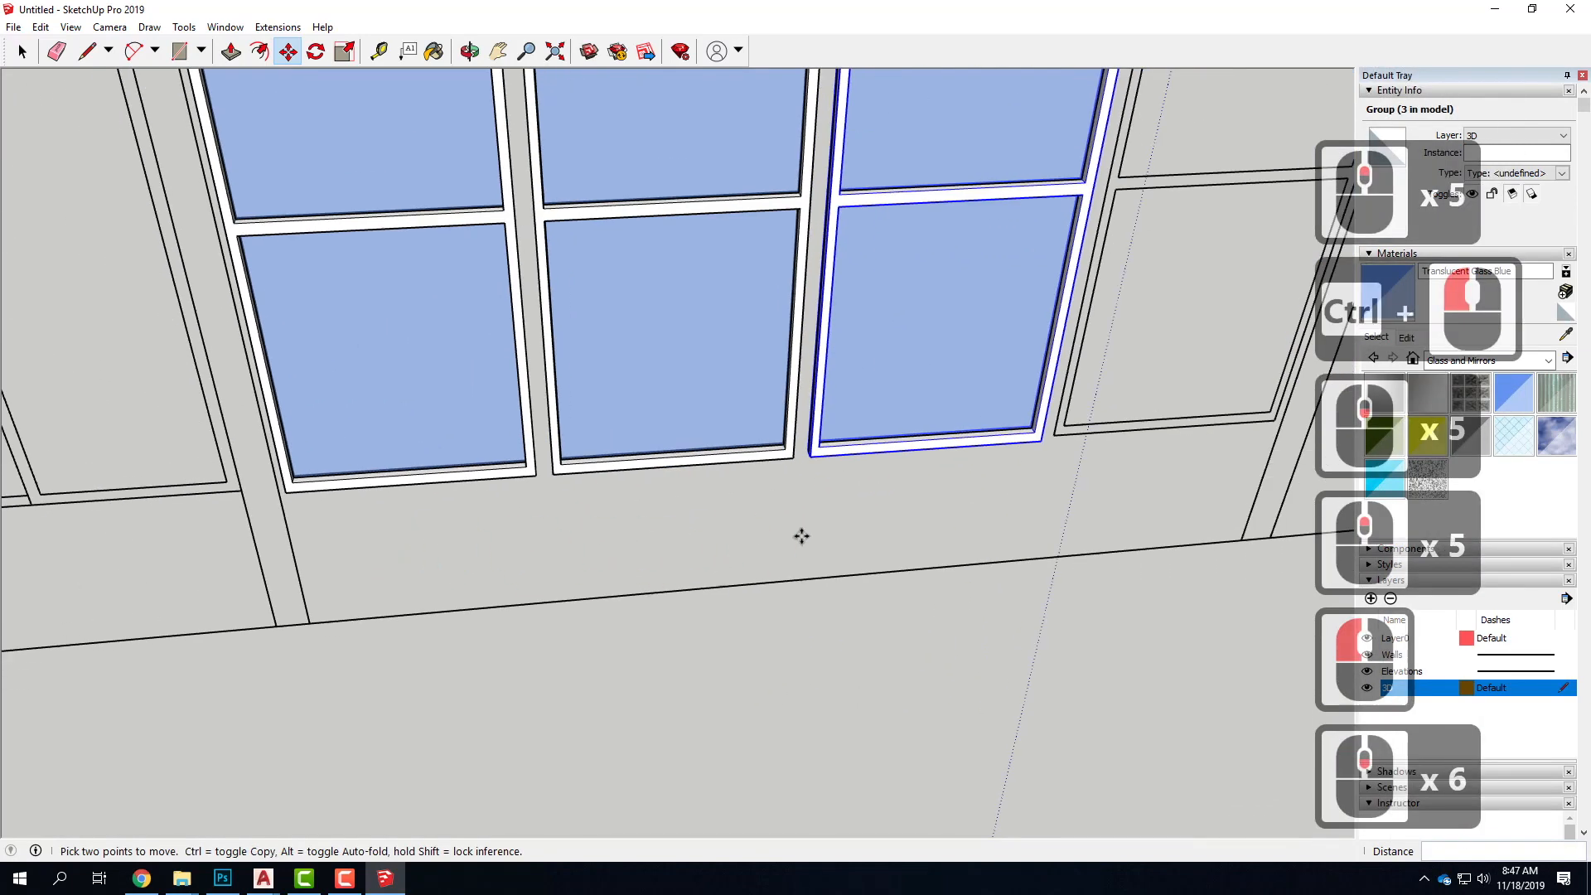
scroll(799, 532, up, 5)
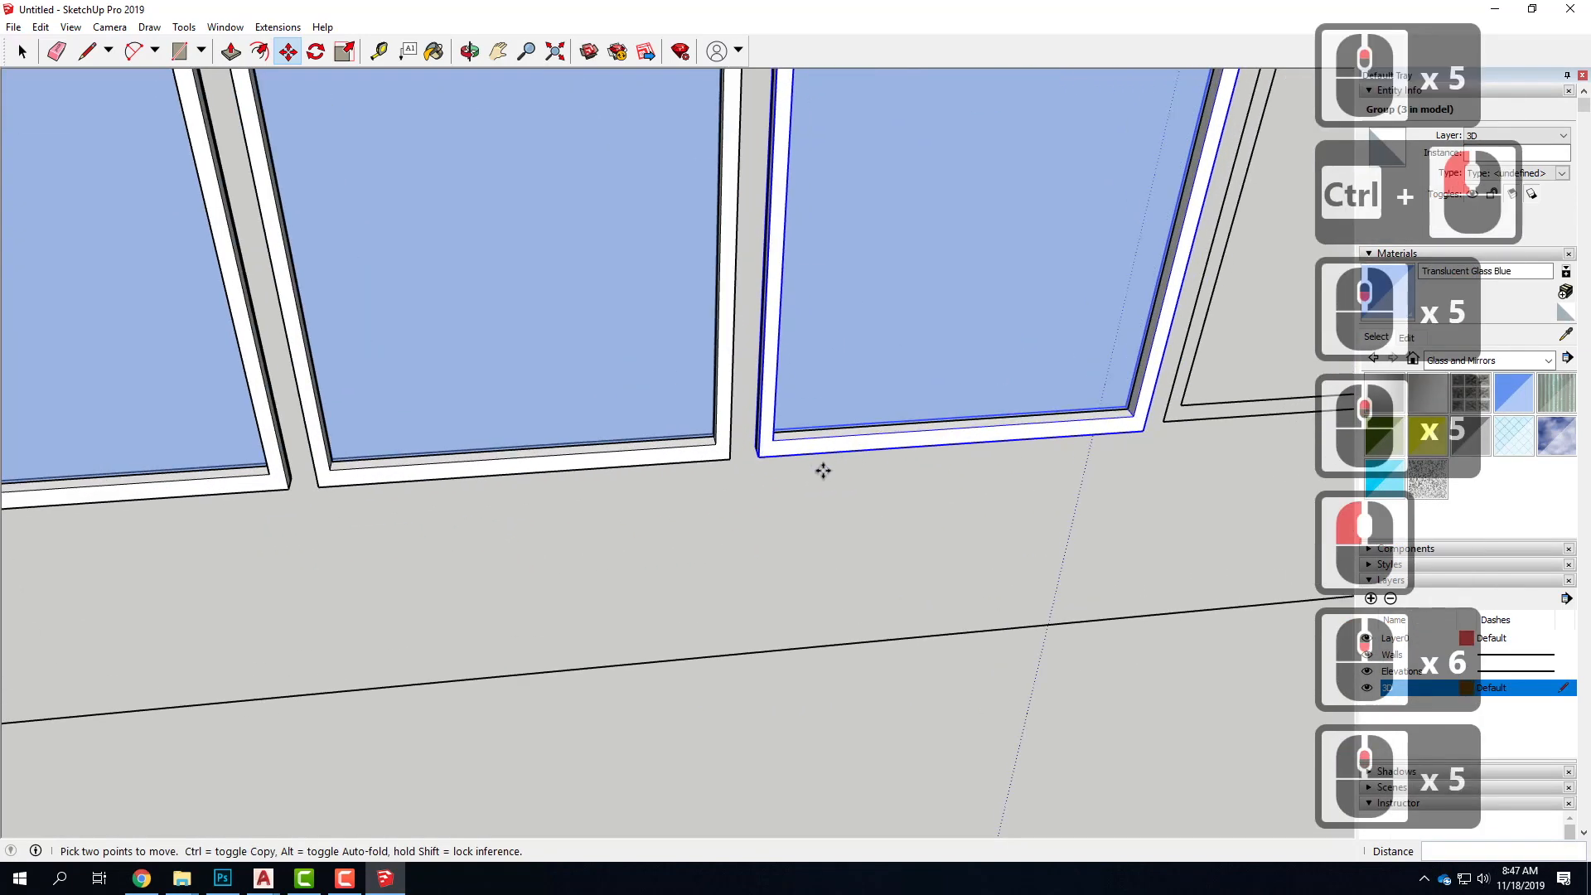
ctrl+click(754, 446)
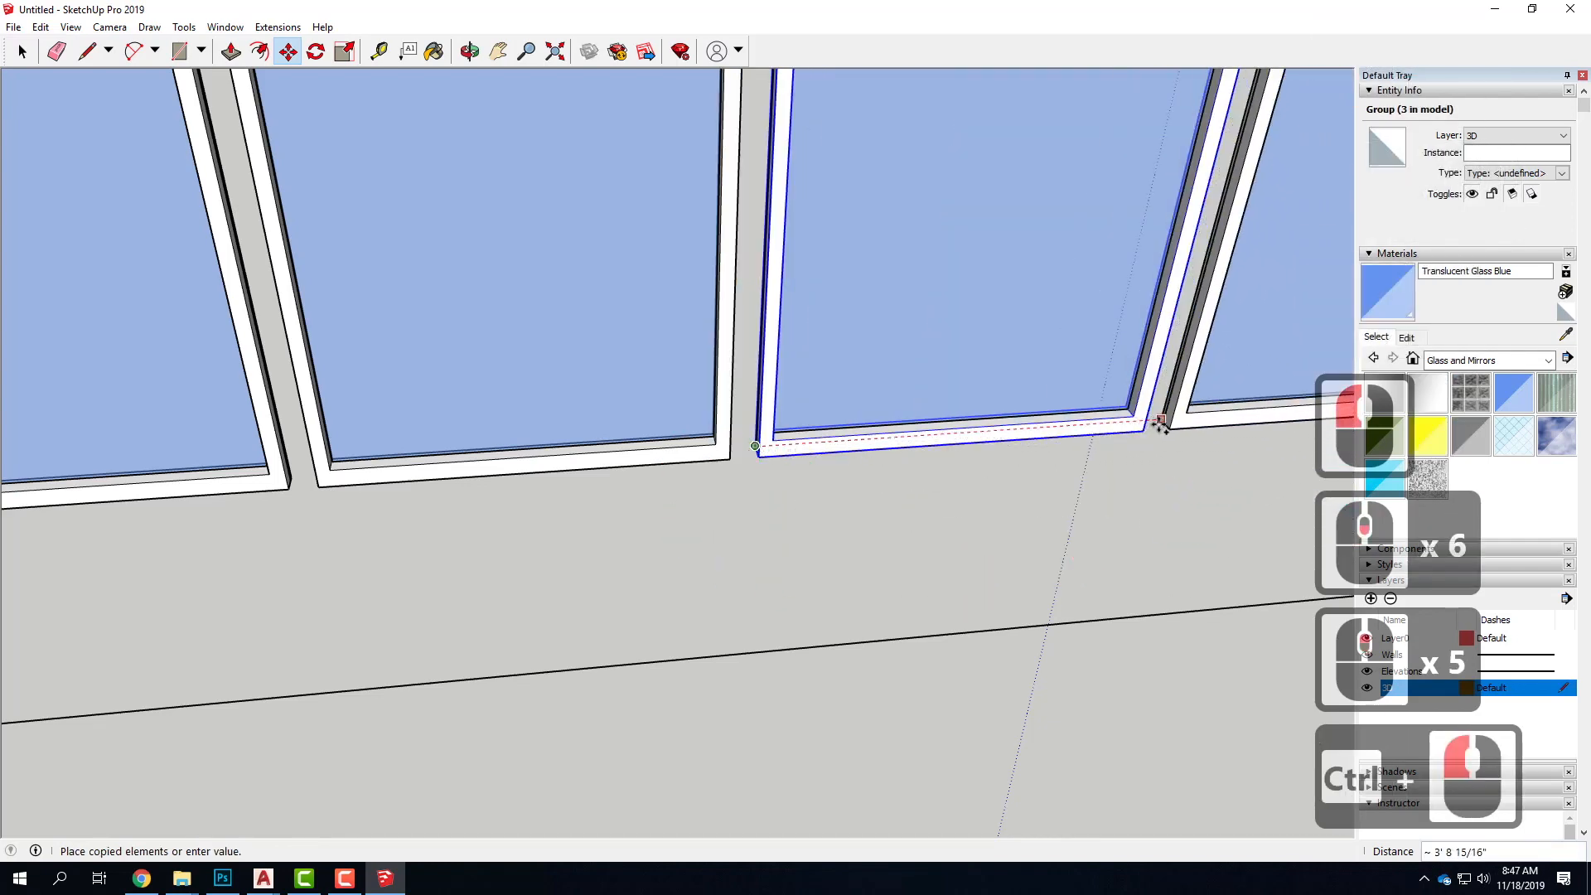
click(1150, 429)
scroll(822, 573, down, 1)
scroll(822, 573, down, 16)
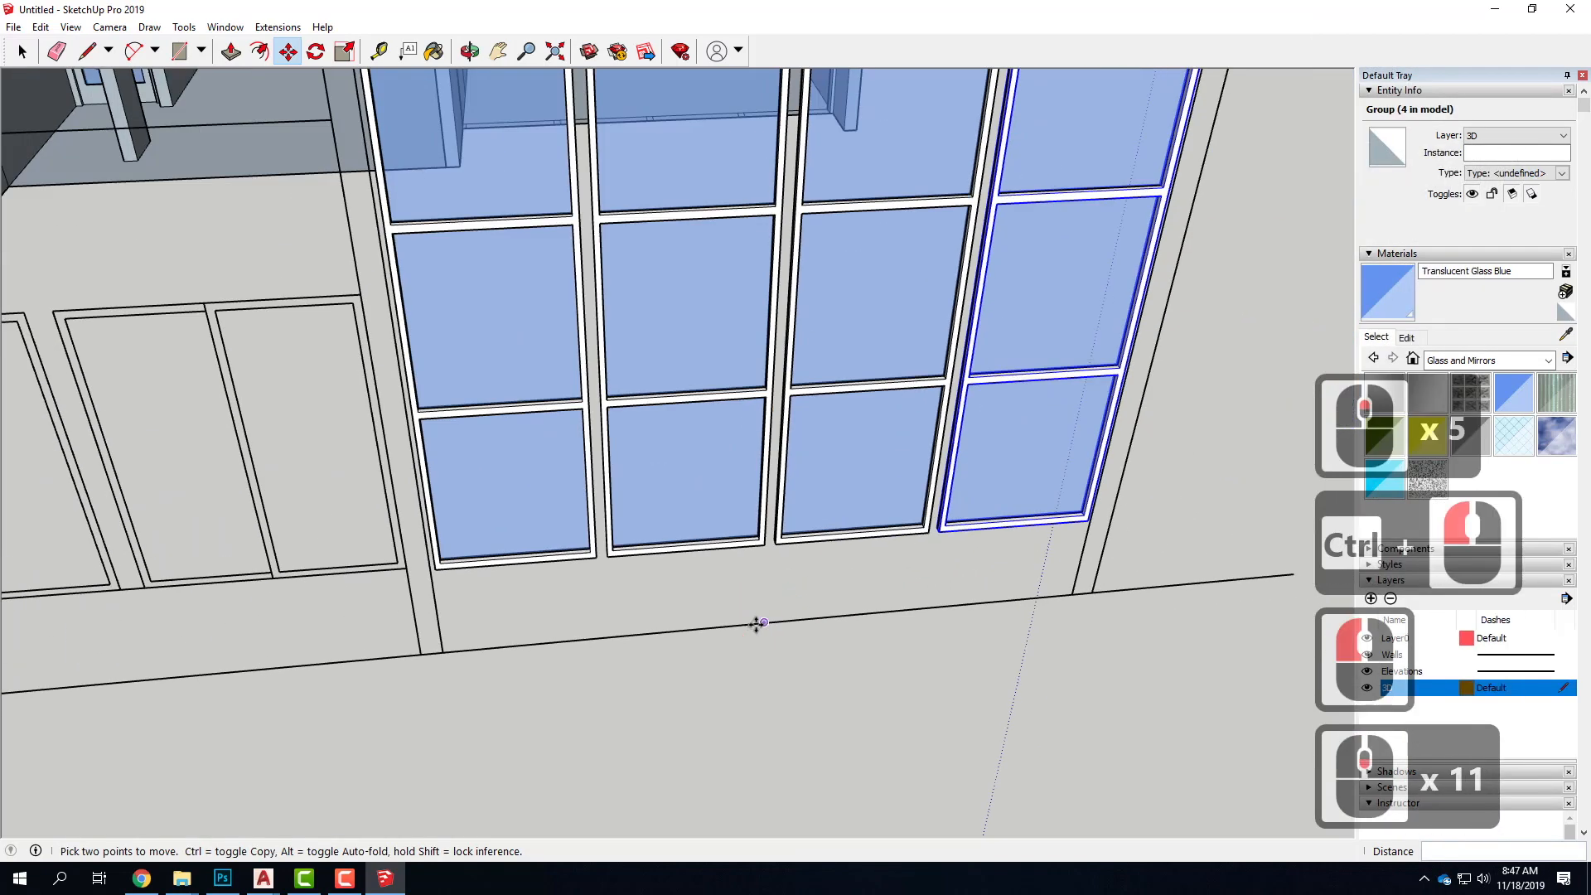
key(Escape)
key(Escape)
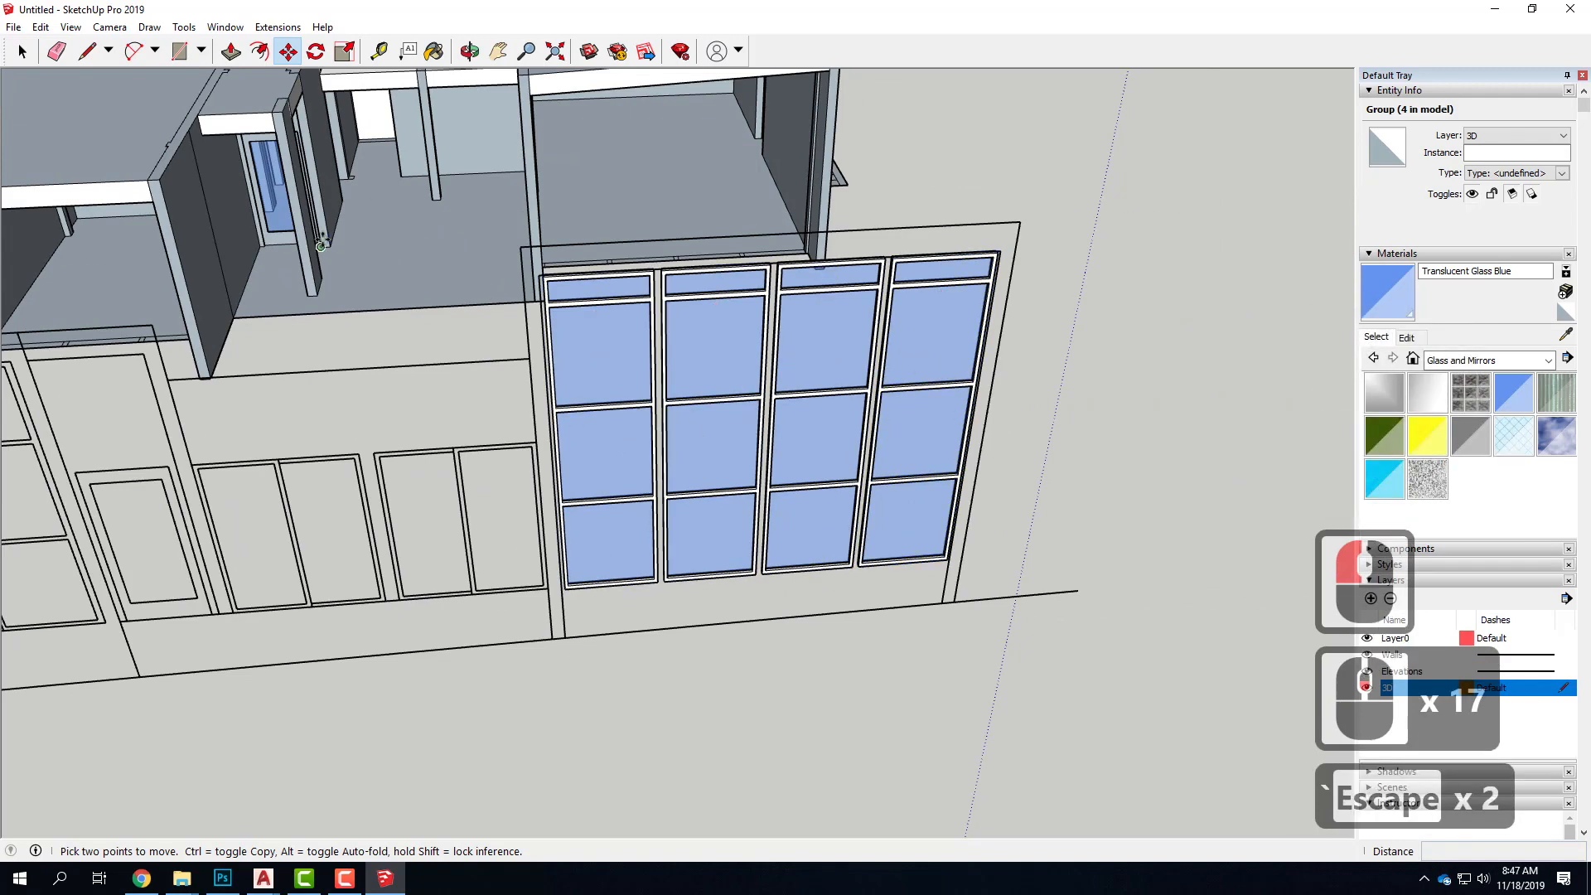
Select all four glazed window column groups on the elevation together
click(22, 51)
click(618, 462)
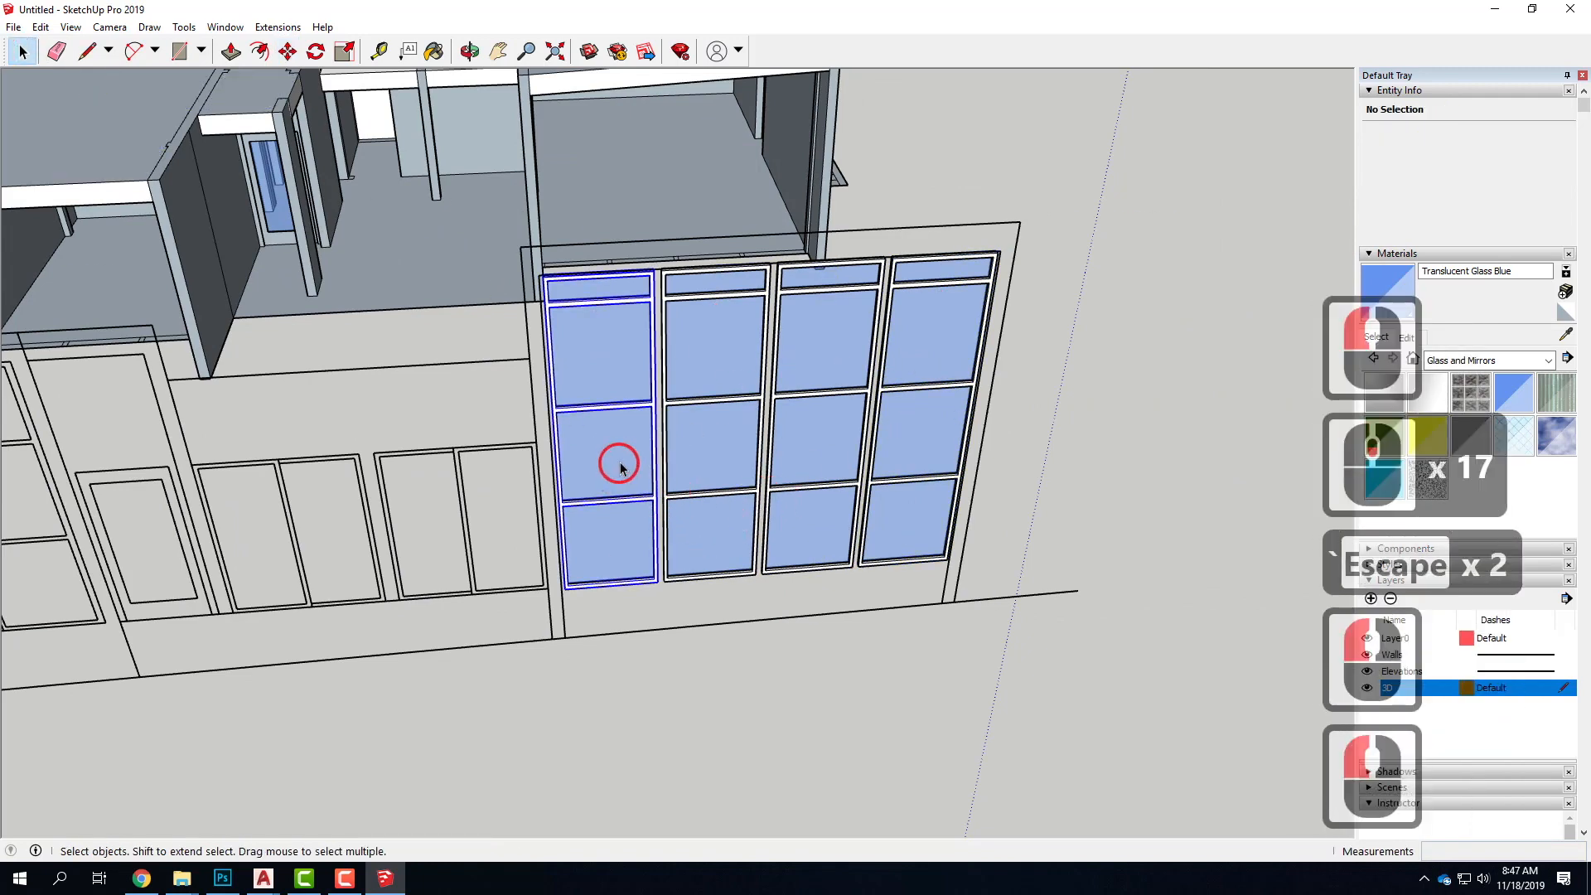
shift+click(713, 455)
shift+click(810, 454)
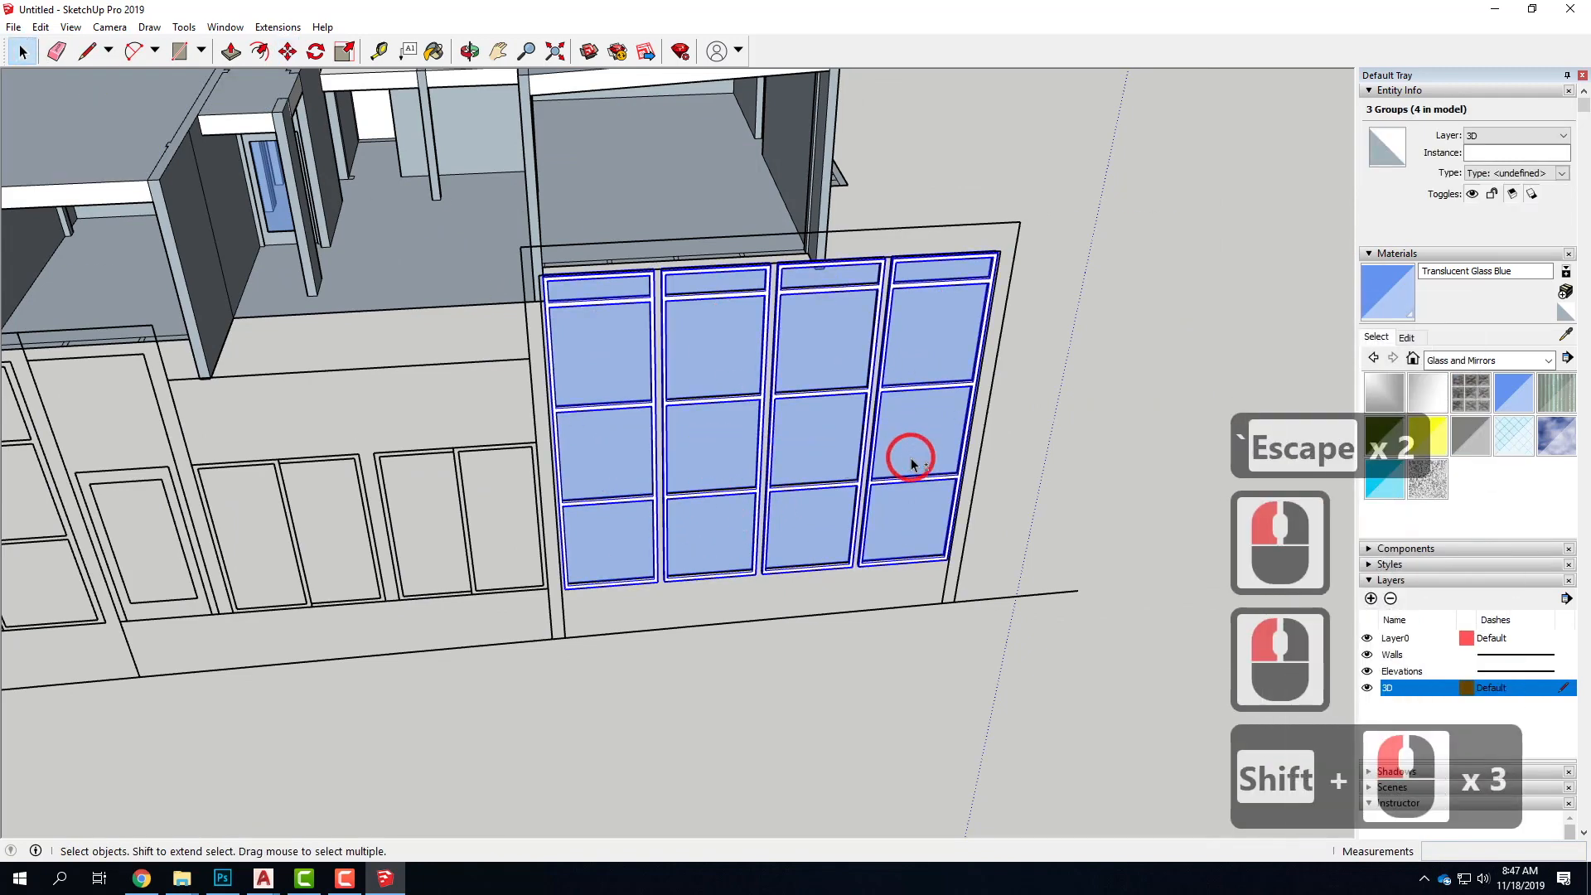
shift+click(911, 462)
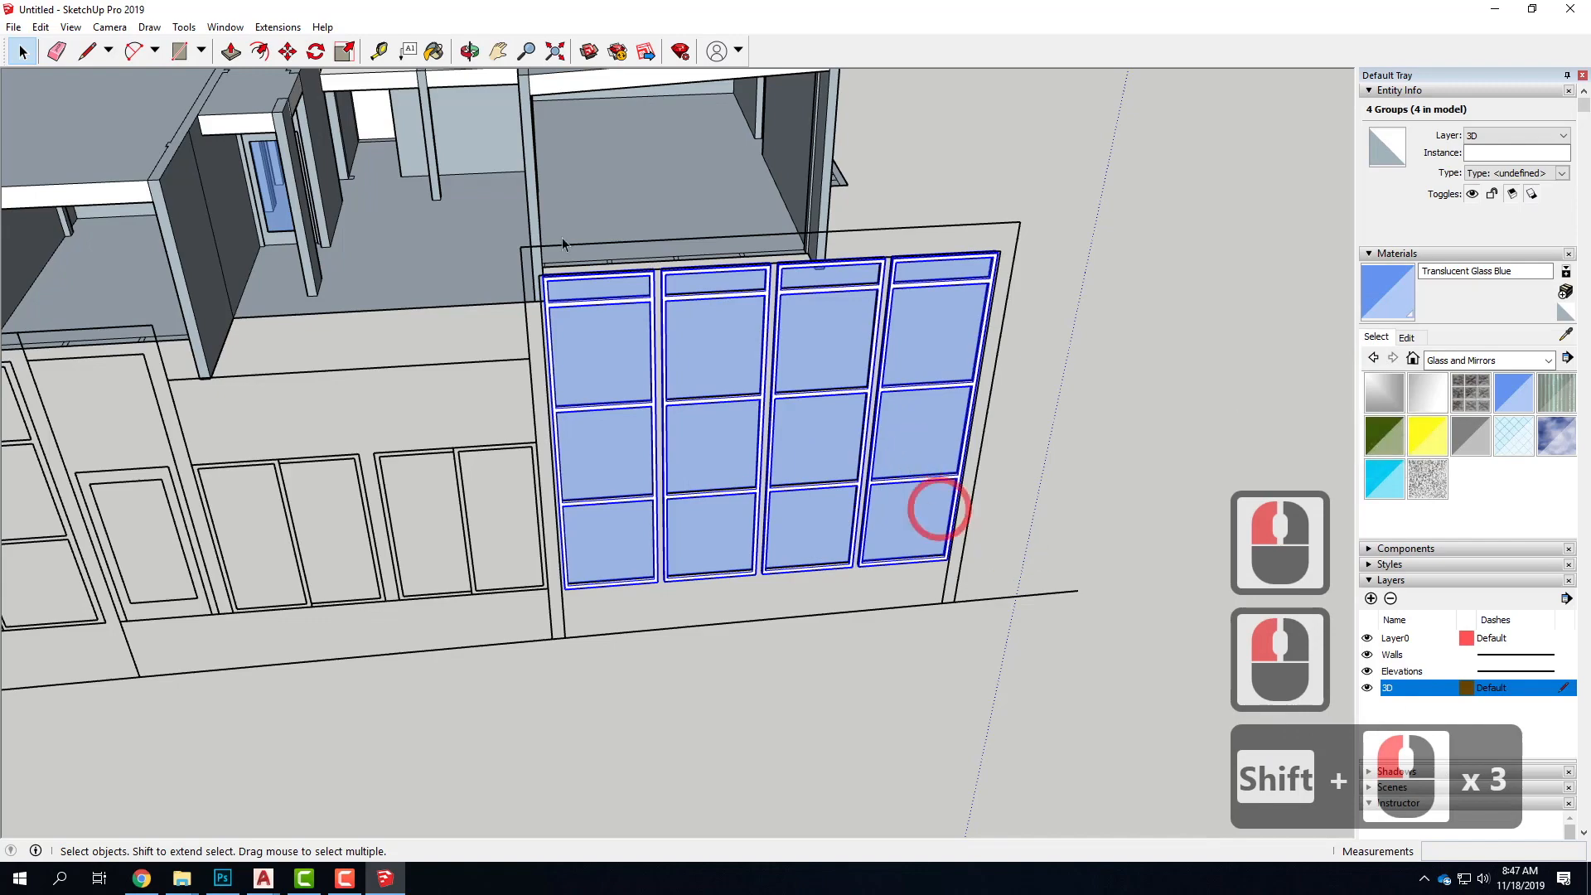
Move the four window groups by the lower corner of the end frame into the house's large front opening, about 27' 4 3/4"
click(290, 52)
scroll(565, 631, up, 6)
middle_drag(500, 586, 952, 671)
scroll(958, 675, up, 4)
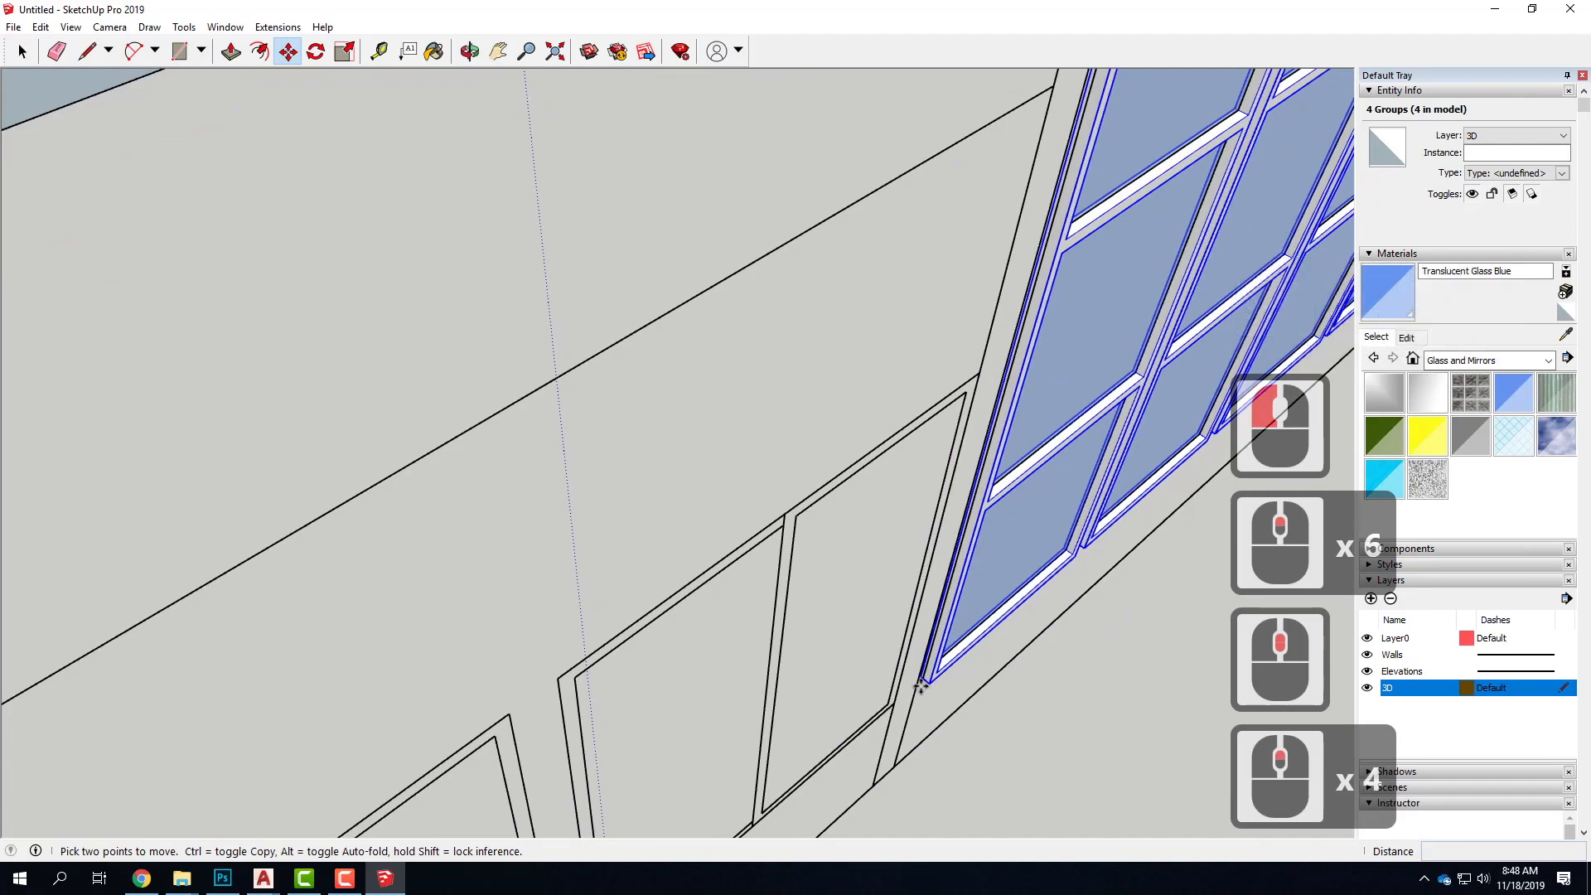
scroll(911, 705, down, 10)
middle_drag(895, 746, 348, 534)
scroll(721, 223, up, 14)
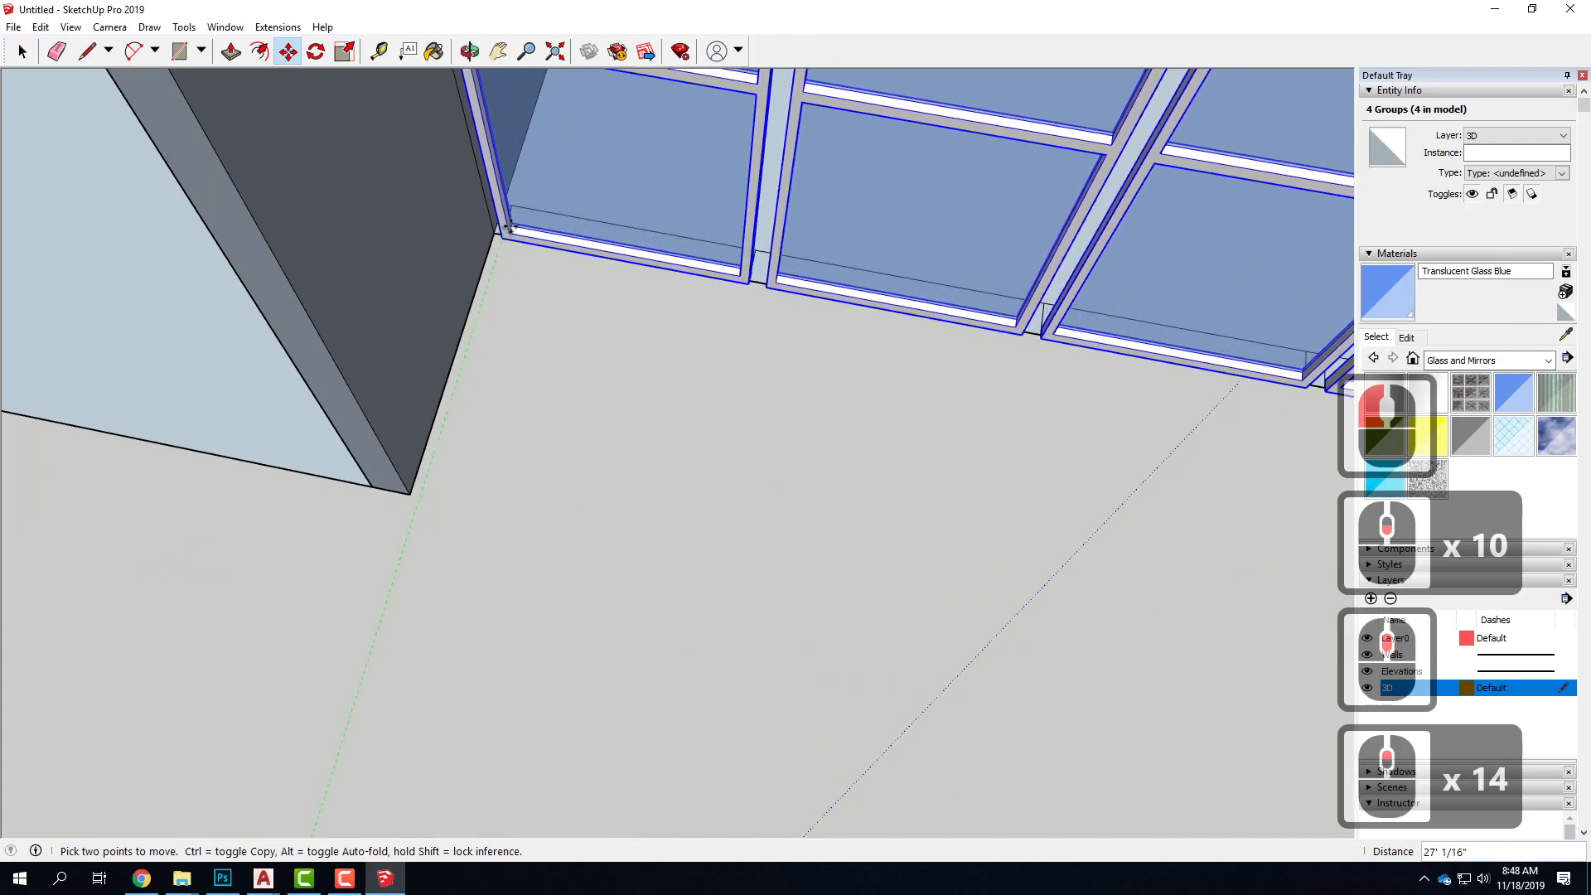
scroll(513, 222, up, 6)
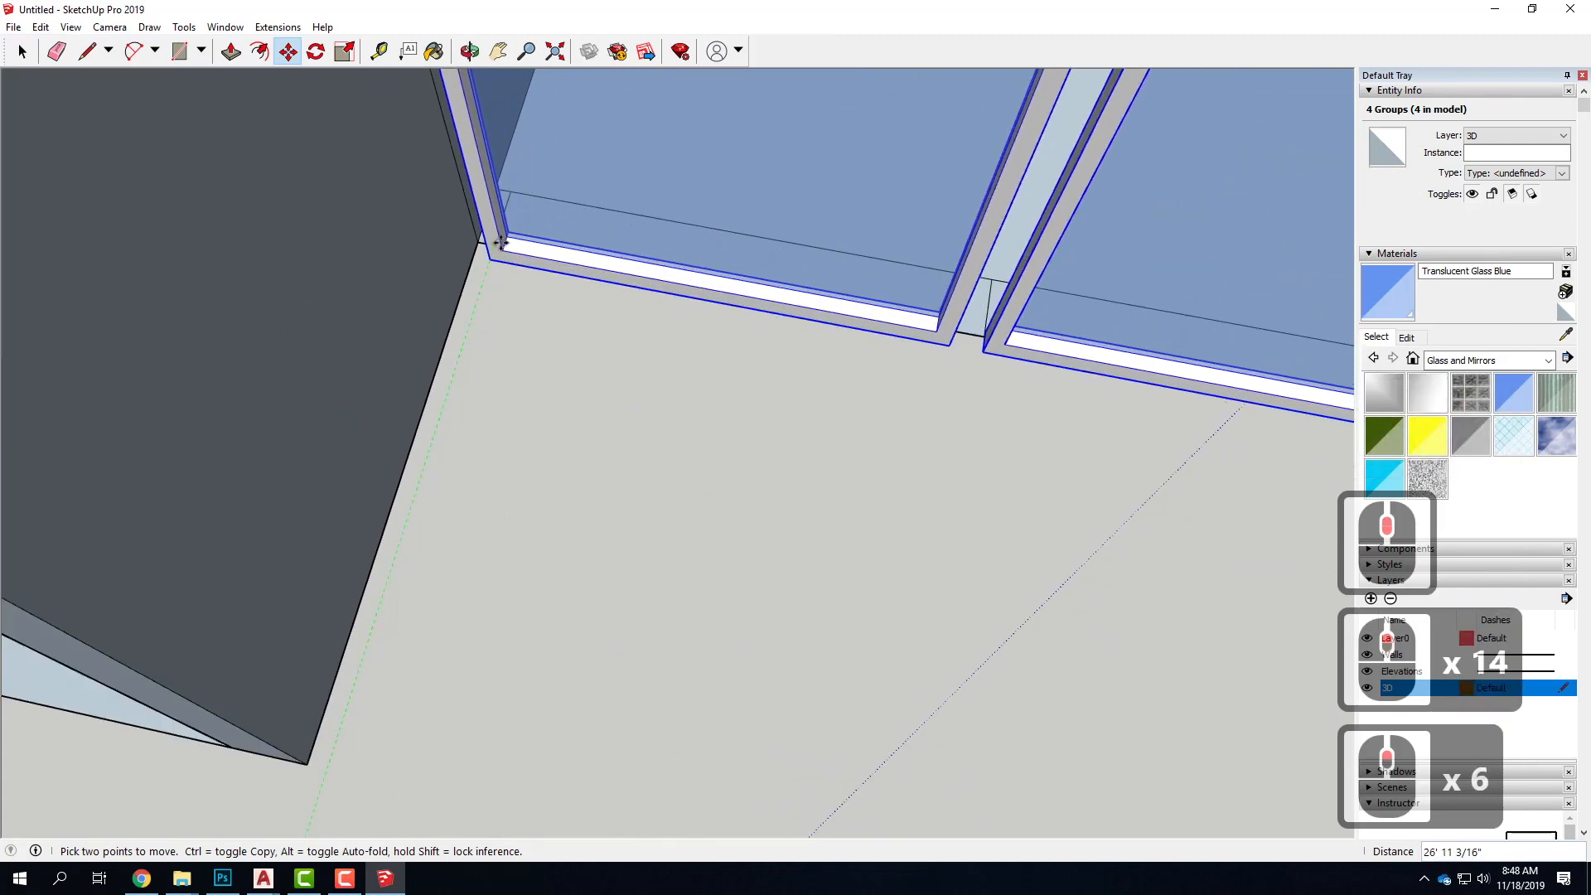
scroll(510, 209, up, 5)
scroll(510, 214, up, 6)
middle_drag(539, 227, 716, 161)
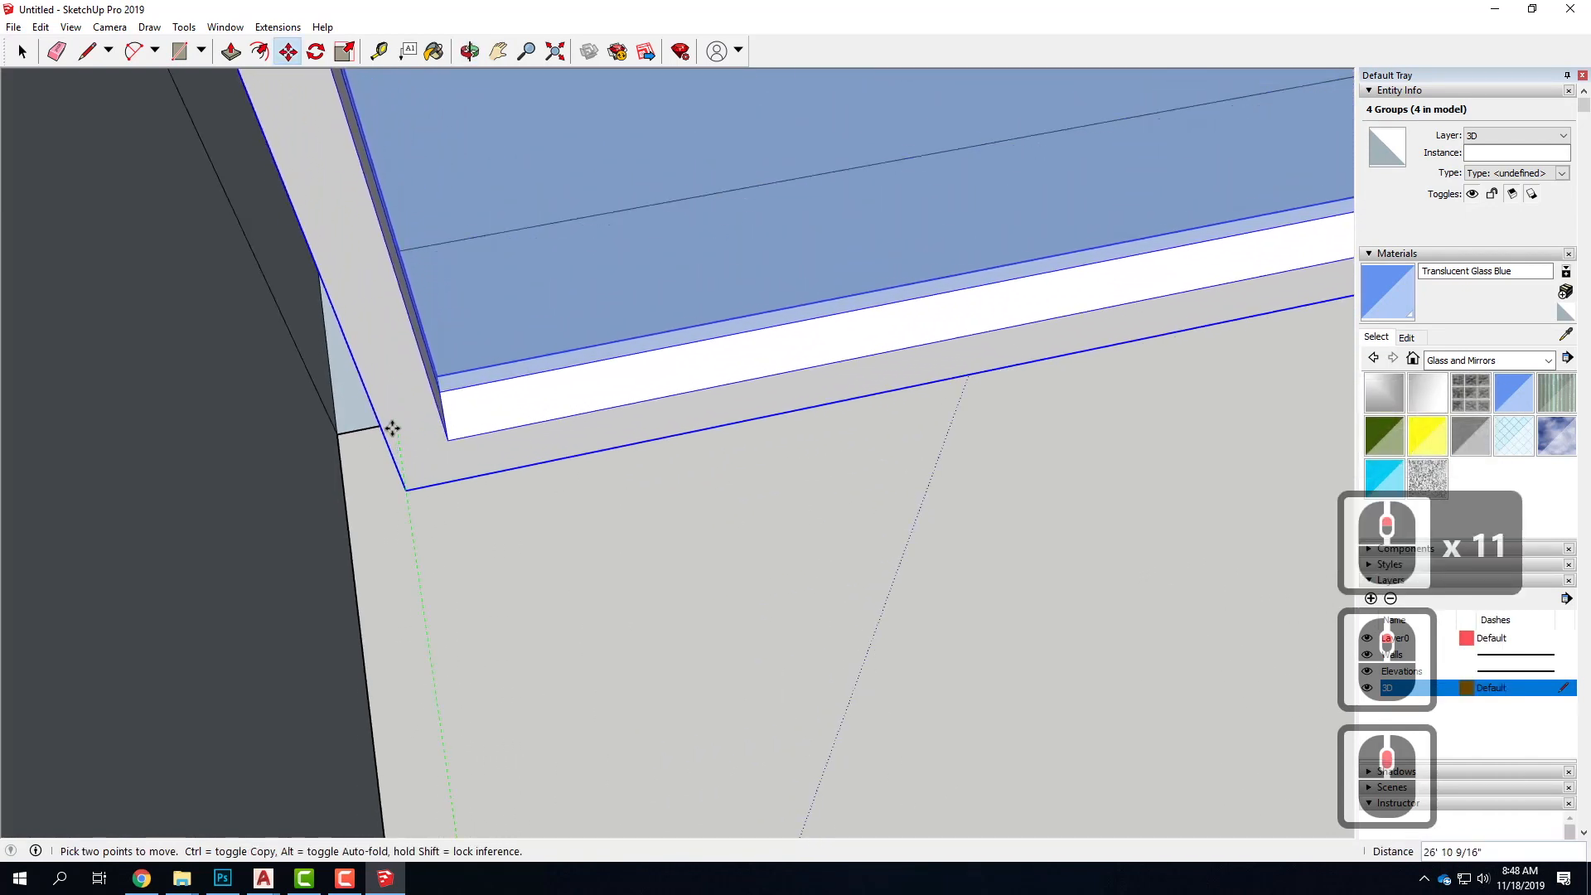
middle_drag(420, 413, 435, 389)
scroll(411, 449, up, 12)
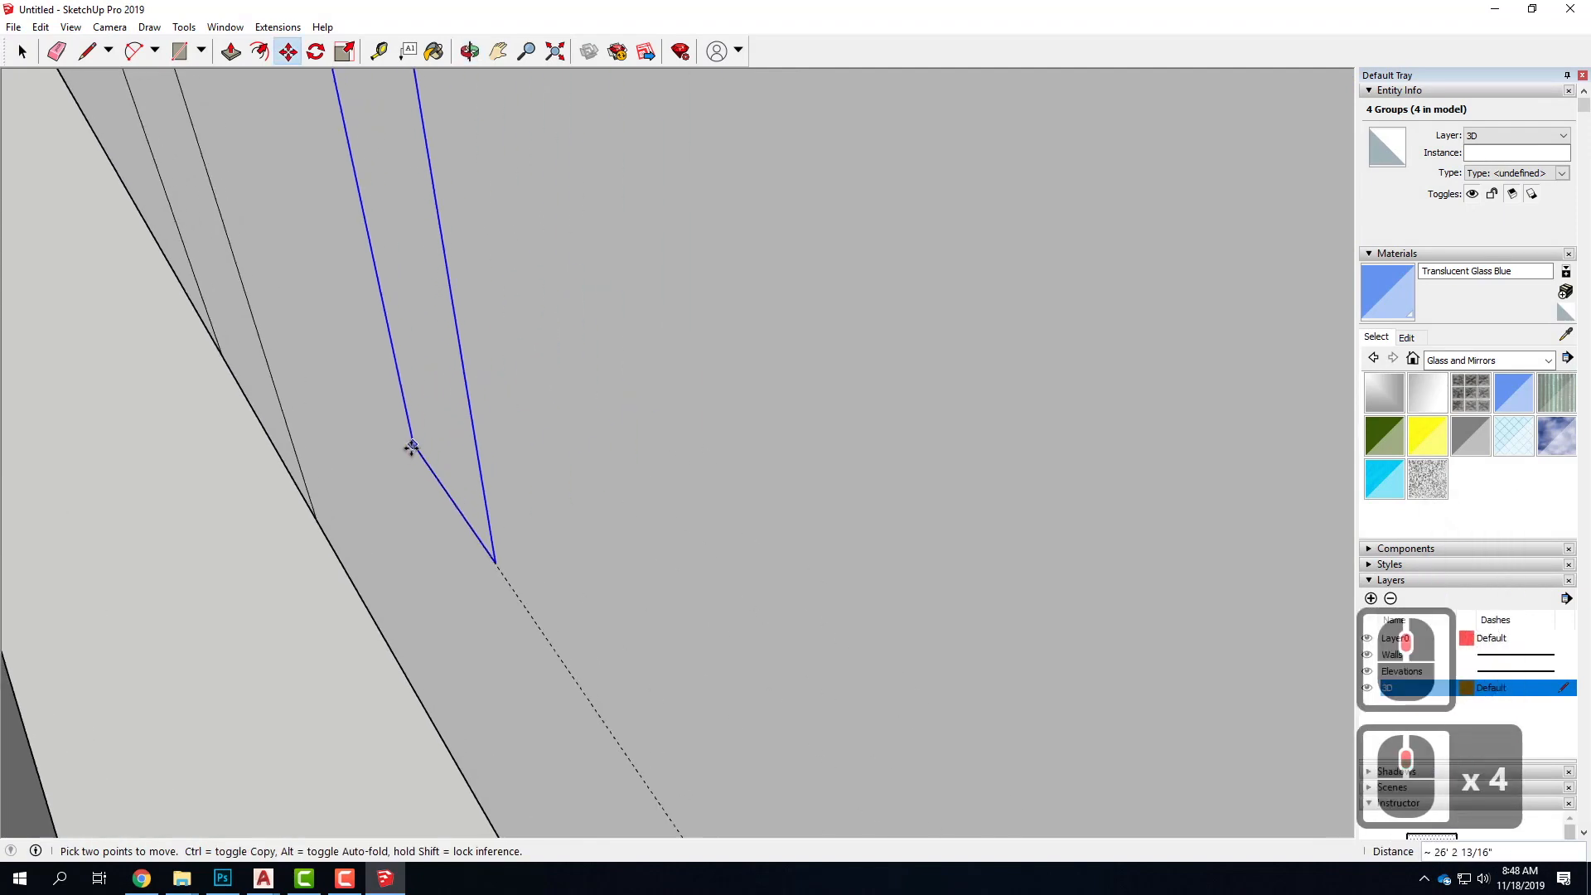
middle_drag(413, 477, 419, 213)
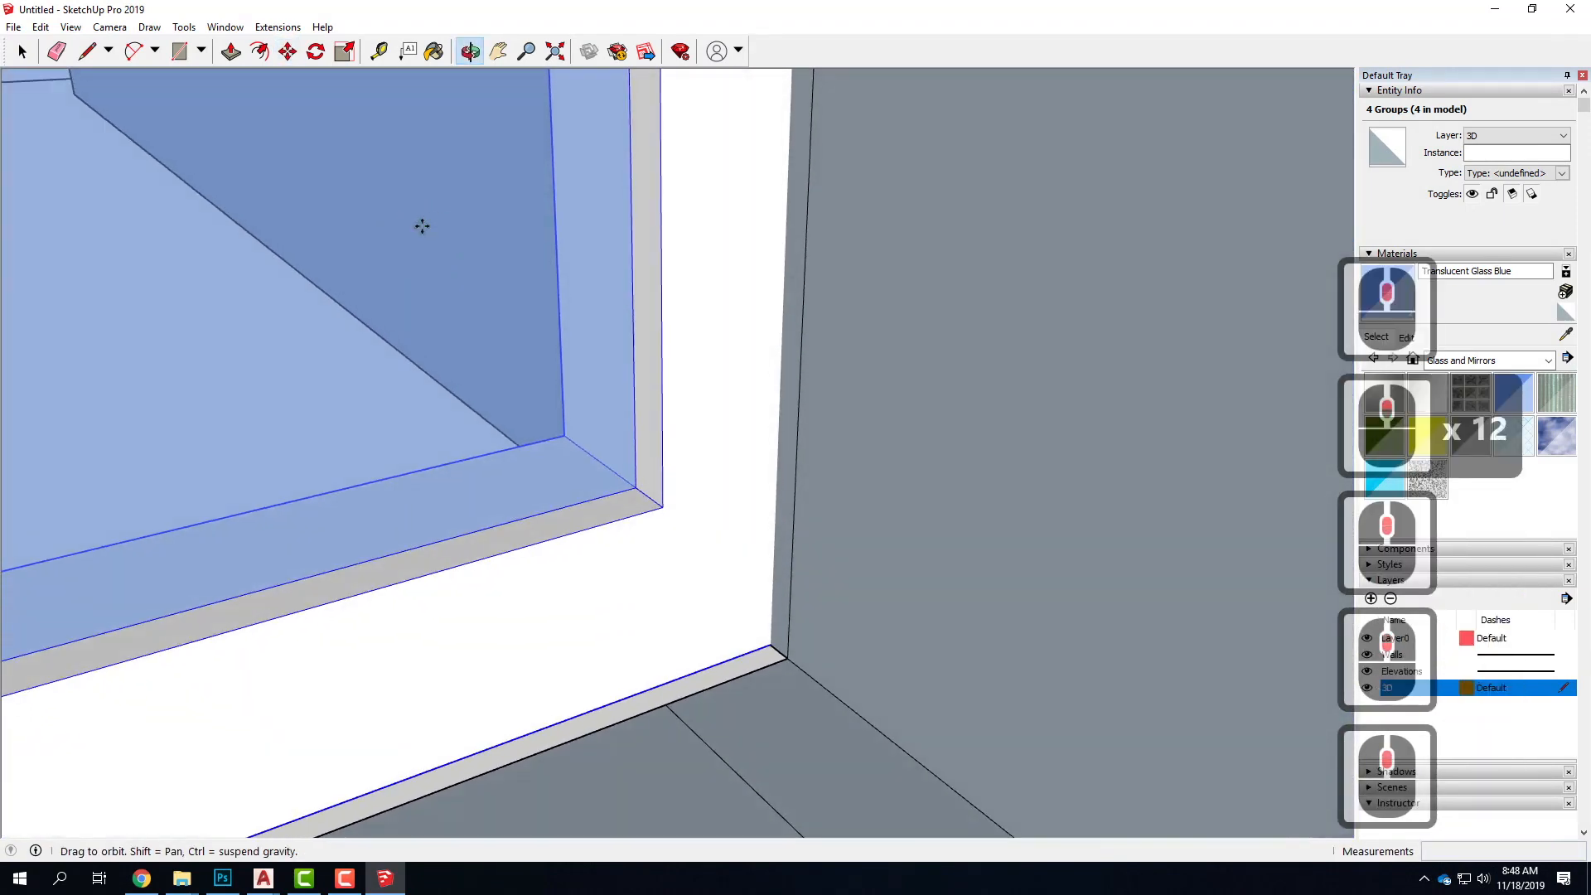
scroll(398, 513, down, 6)
scroll(547, 700, down, 5)
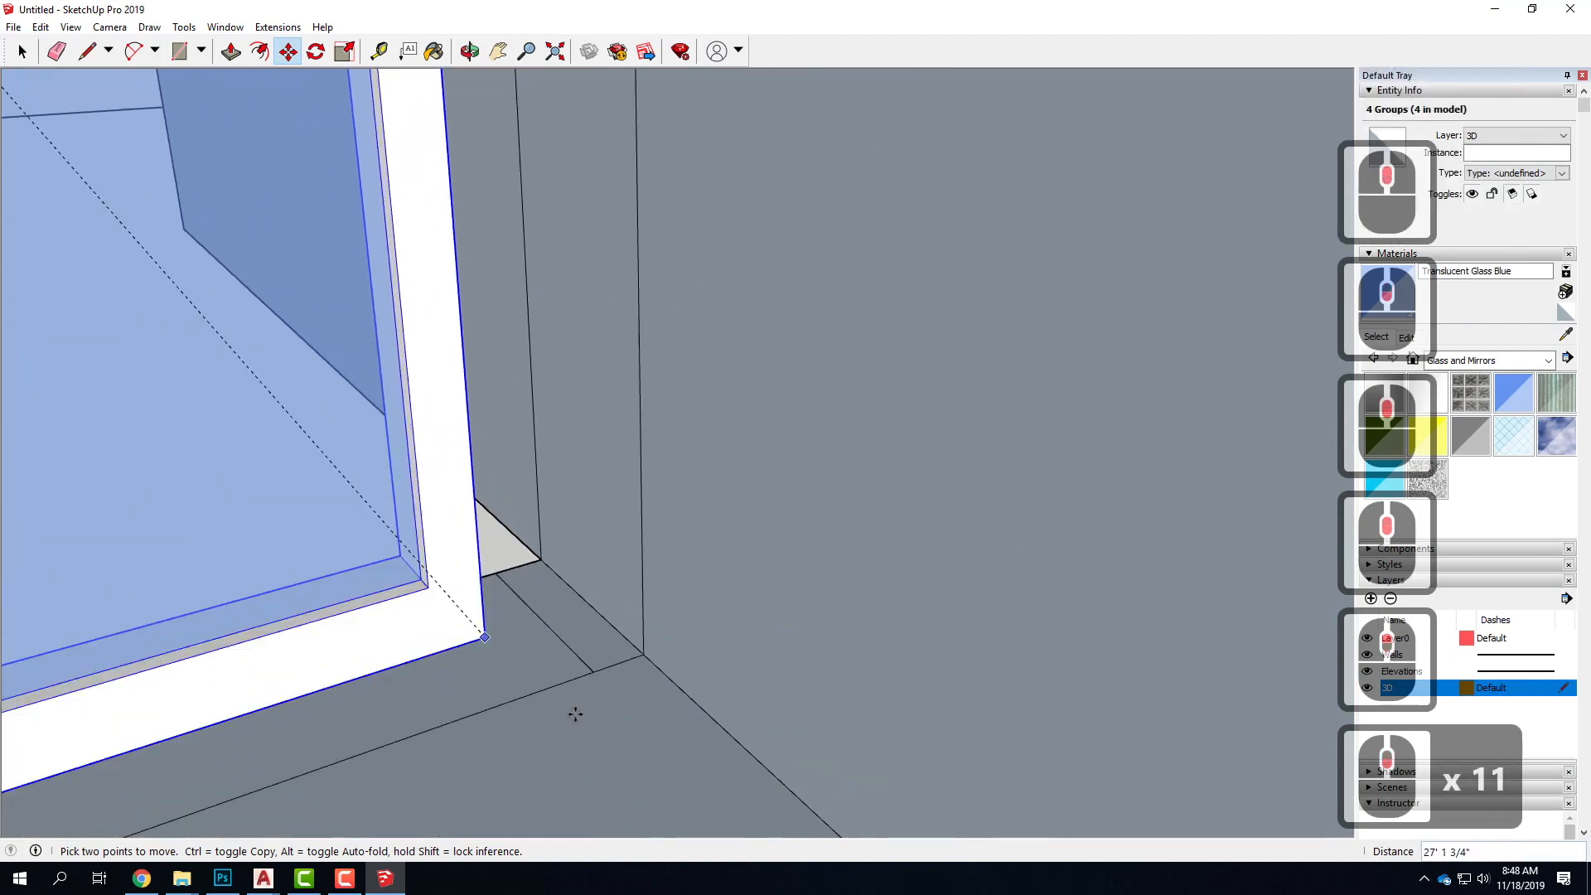
click(602, 668)
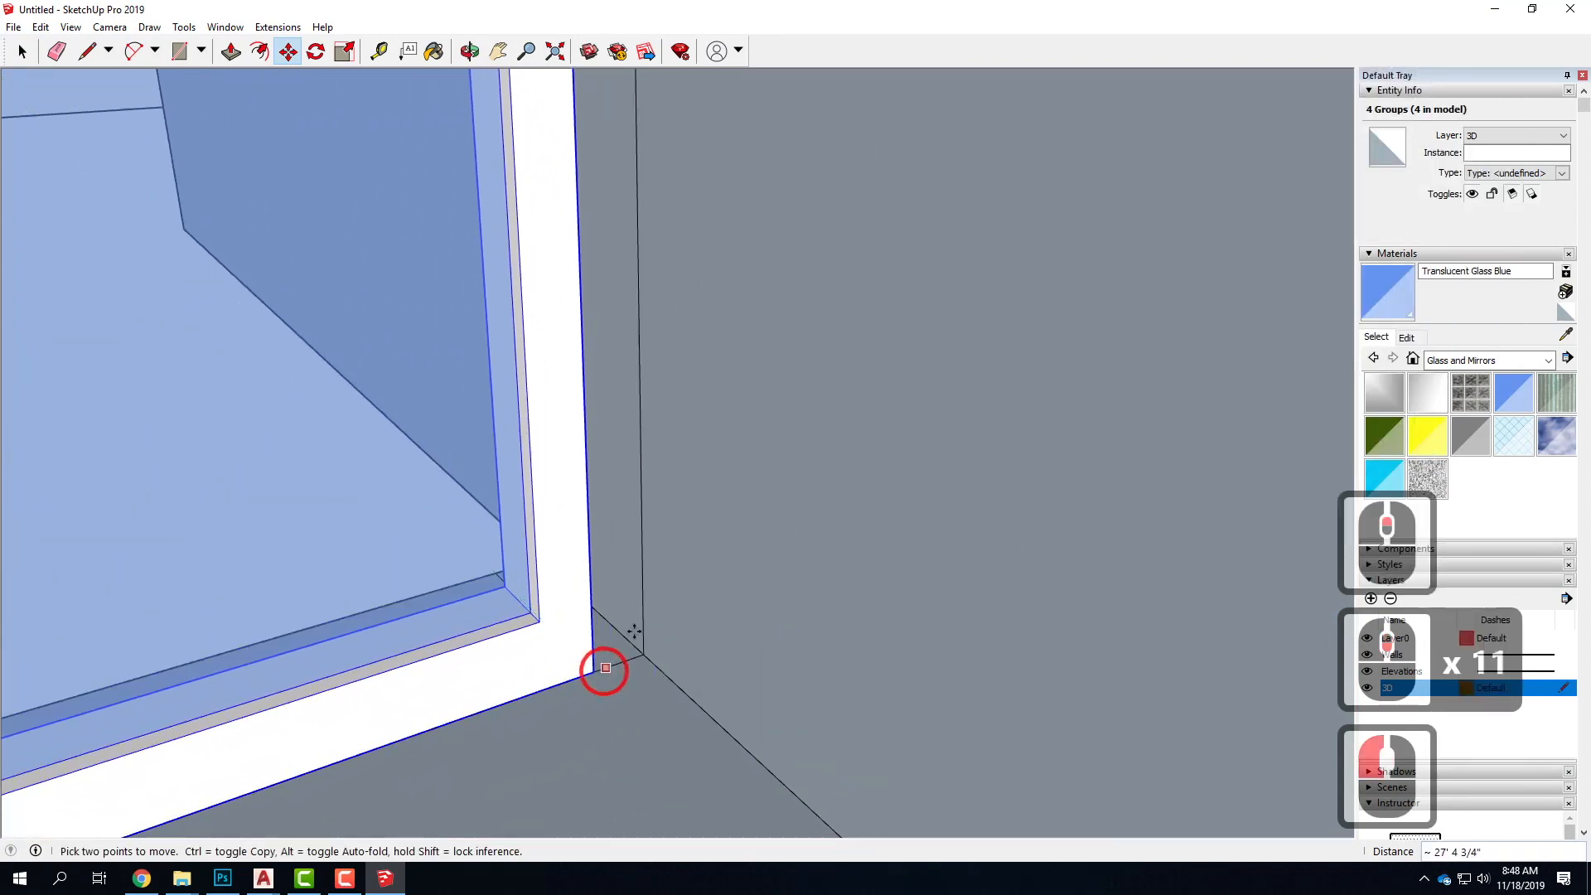
Shift the four window groups 4" so the end frame's lower corner lines up with the corner of the floor and side wall
scroll(724, 522, down, 6)
middle_drag(661, 558, 1096, 660)
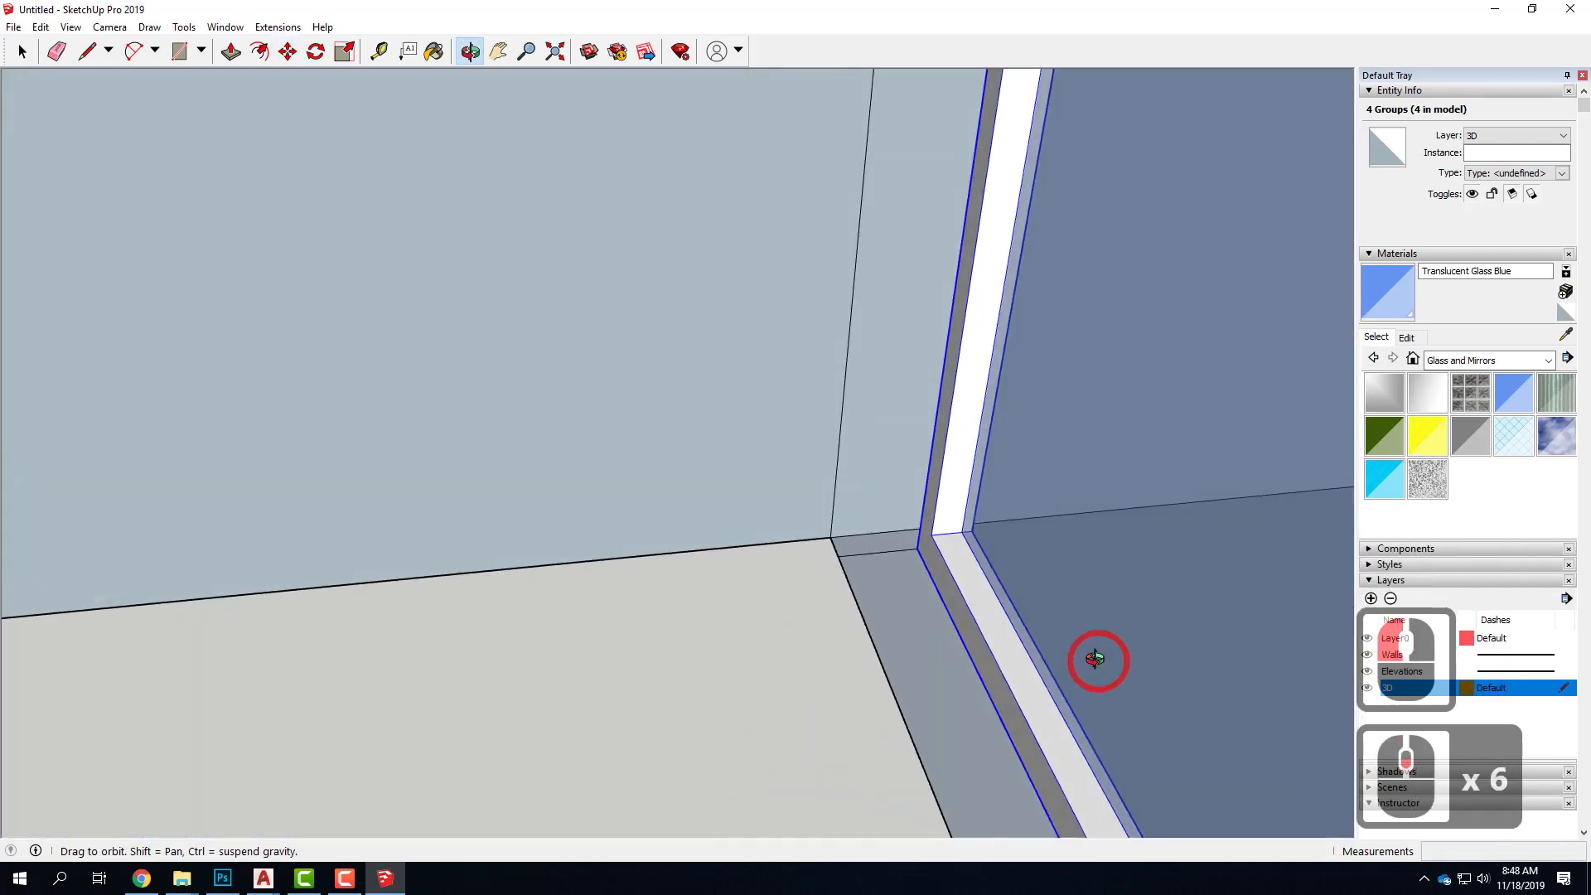
click(915, 546)
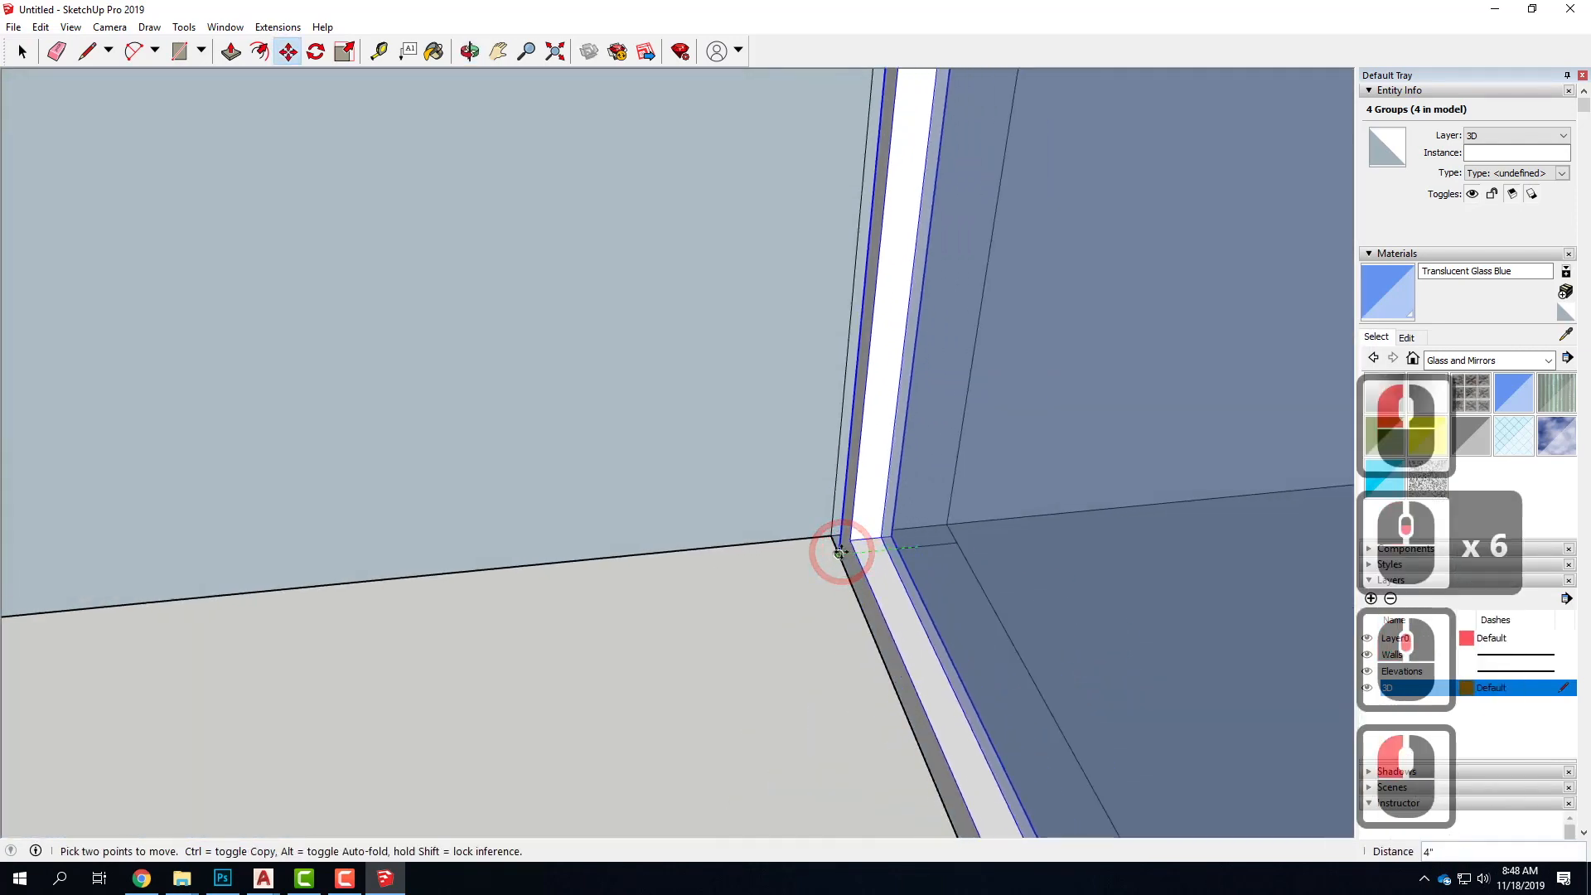
click(838, 548)
Examine how the placed window groups fit the opening and meet the roof, from outside the house
scroll(975, 557, down, 10)
scroll(907, 543, down, 18)
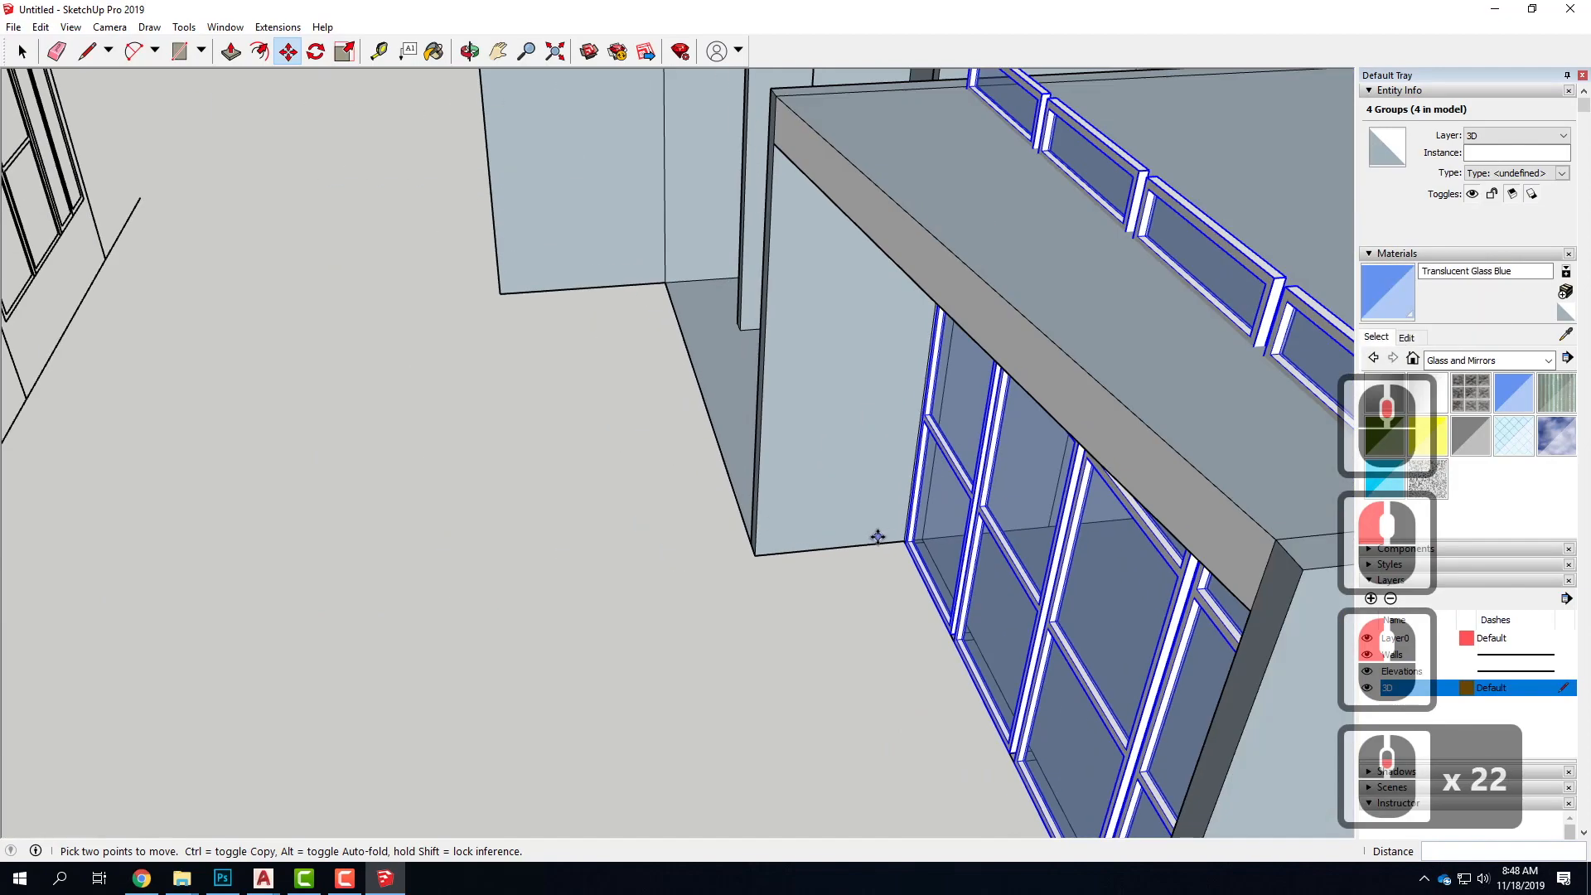
middle_drag(907, 543, 1111, 304)
scroll(1111, 304, down, 5)
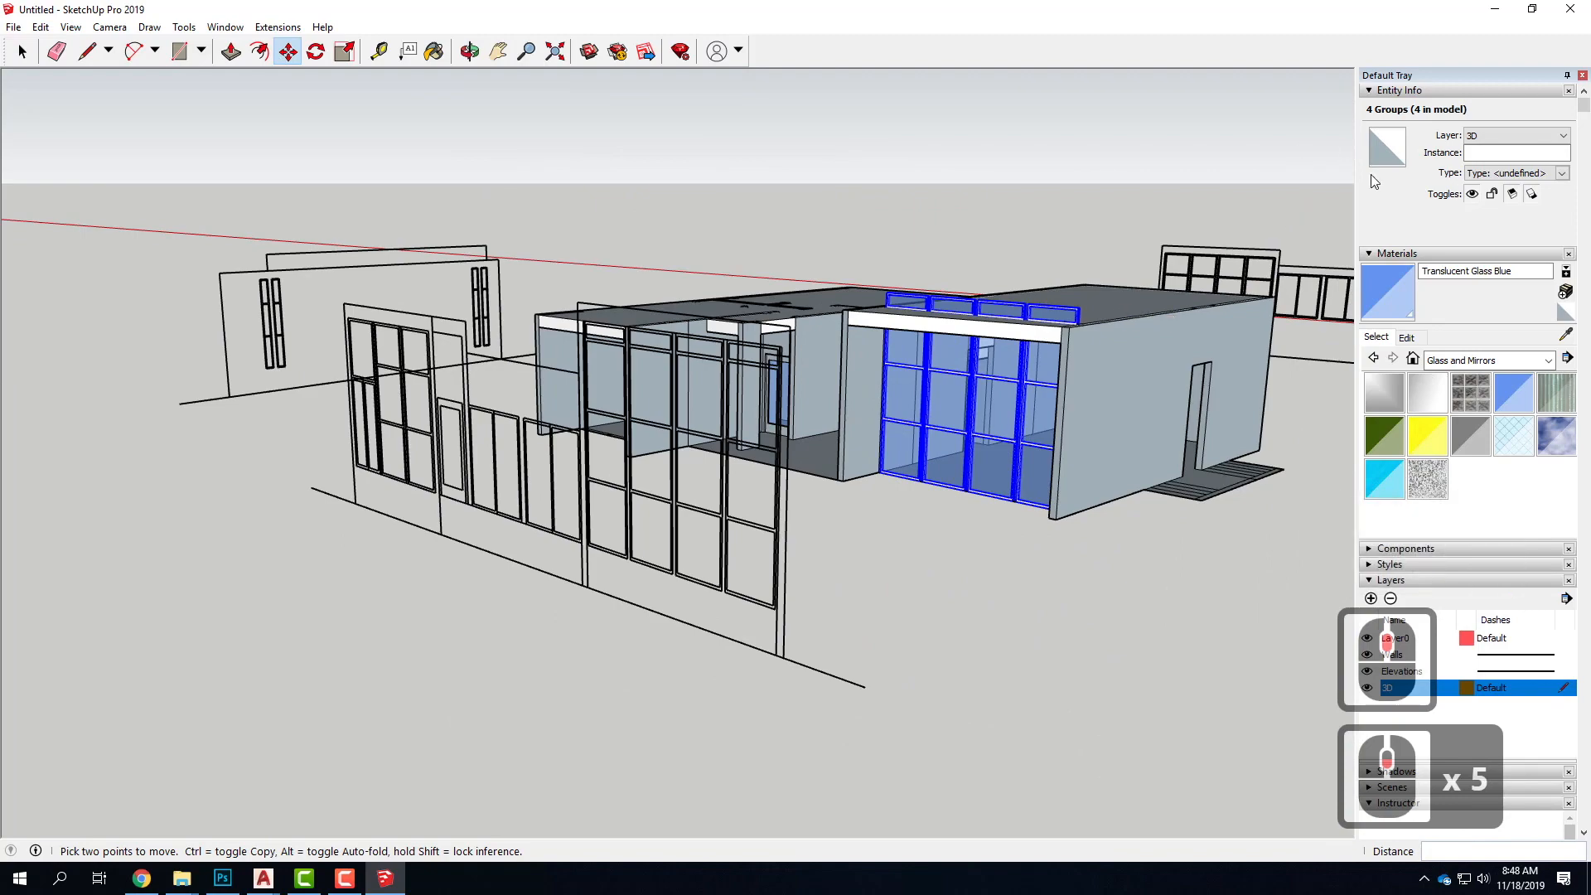
scroll(1028, 332, up, 6)
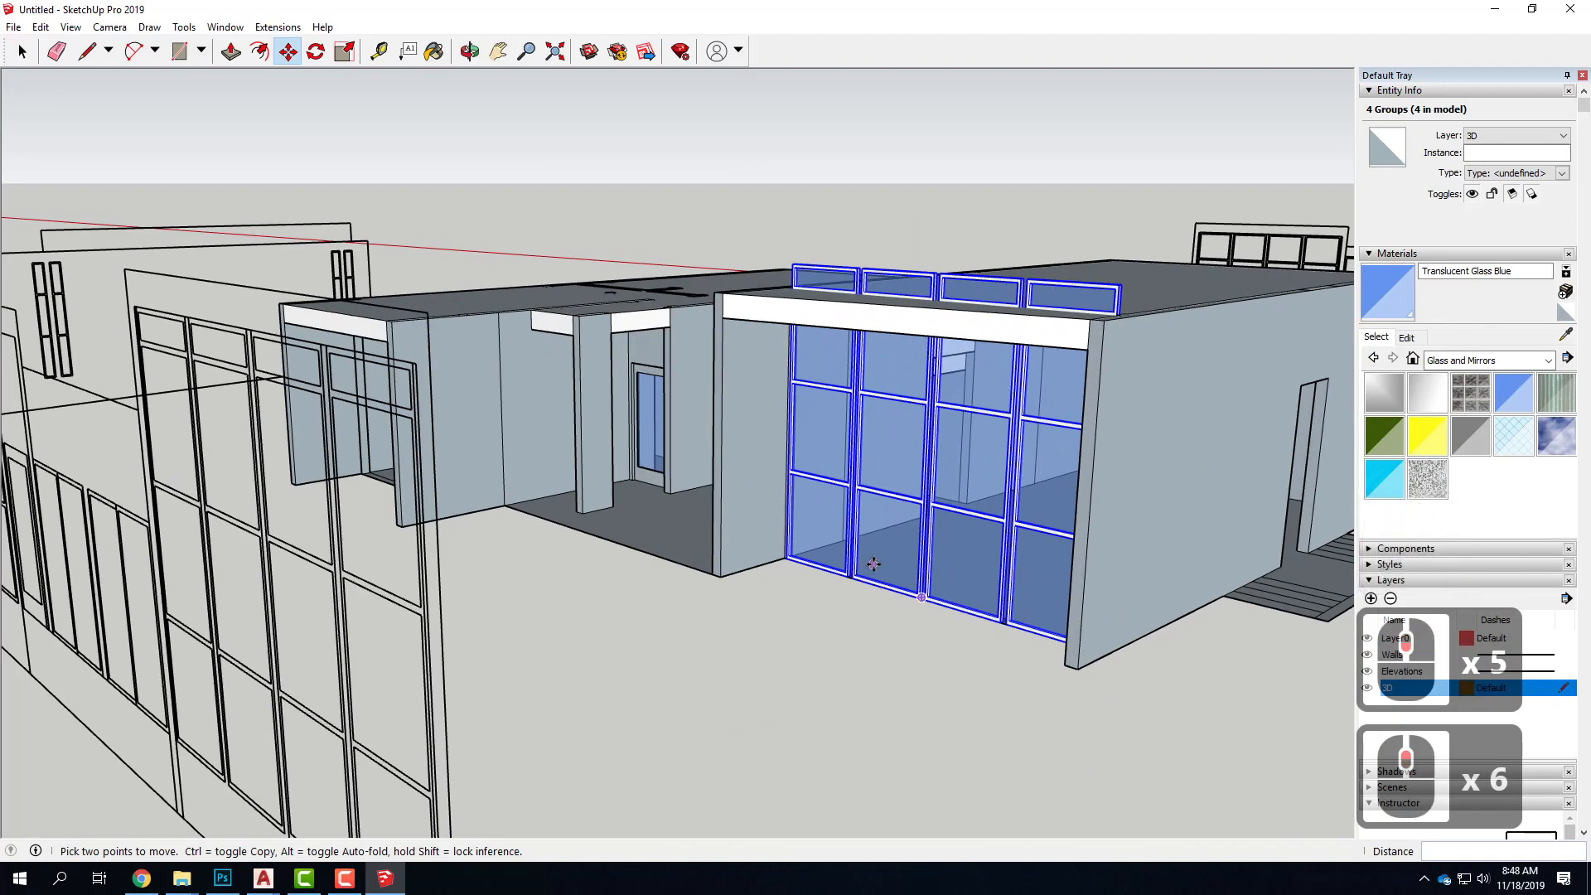
scroll(876, 588, up, 5)
scroll(882, 514, down, 12)
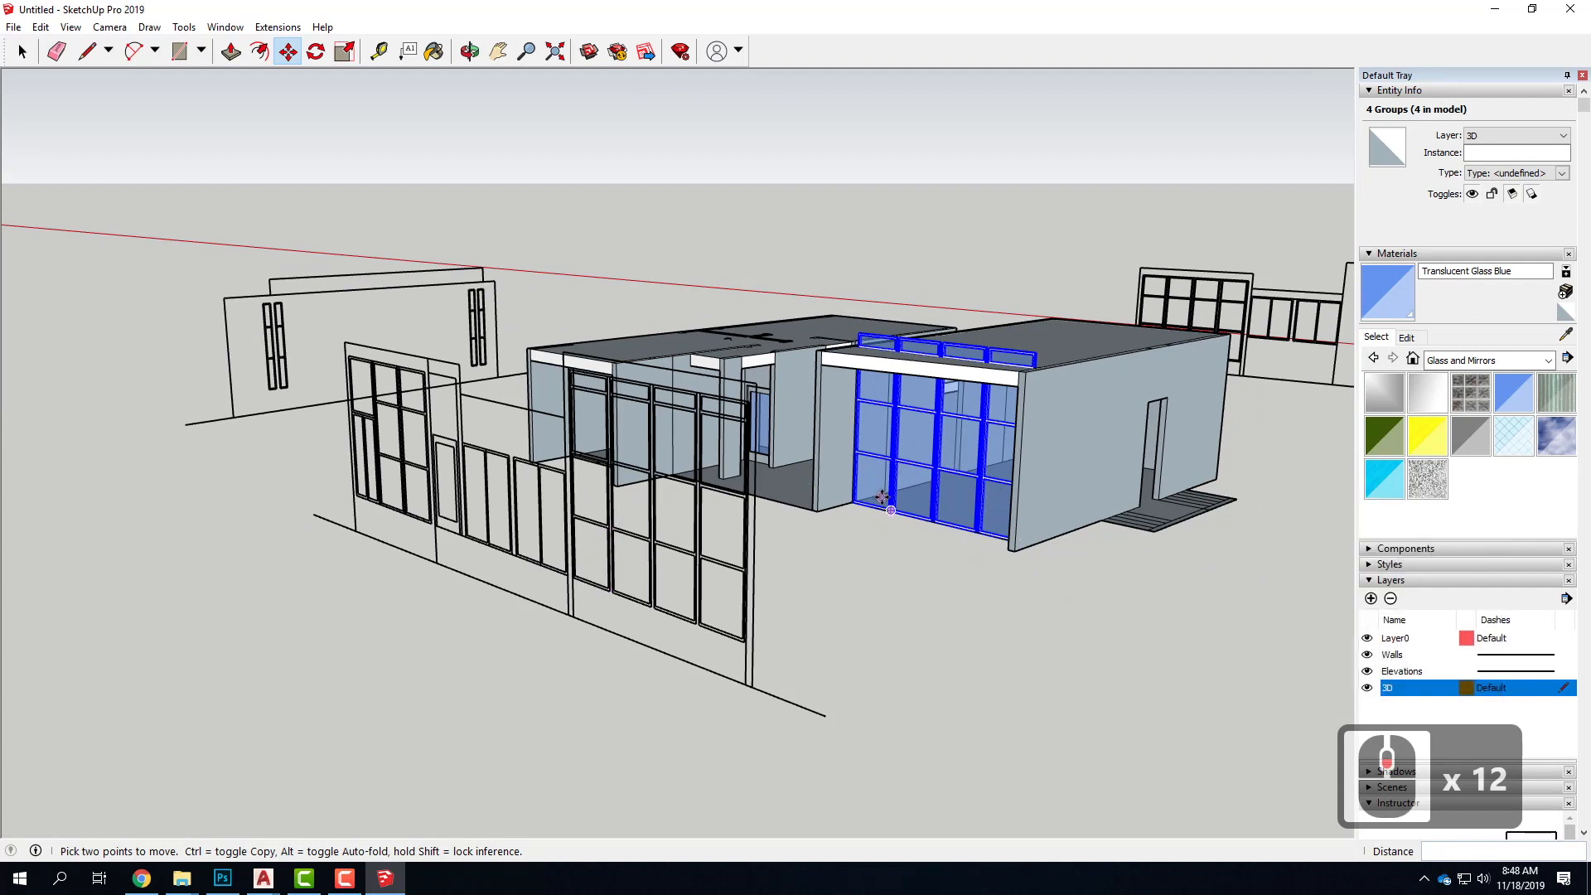
Draw a rectangle about 15' by 7' on the open ground in front of the window elevation
click(179, 51)
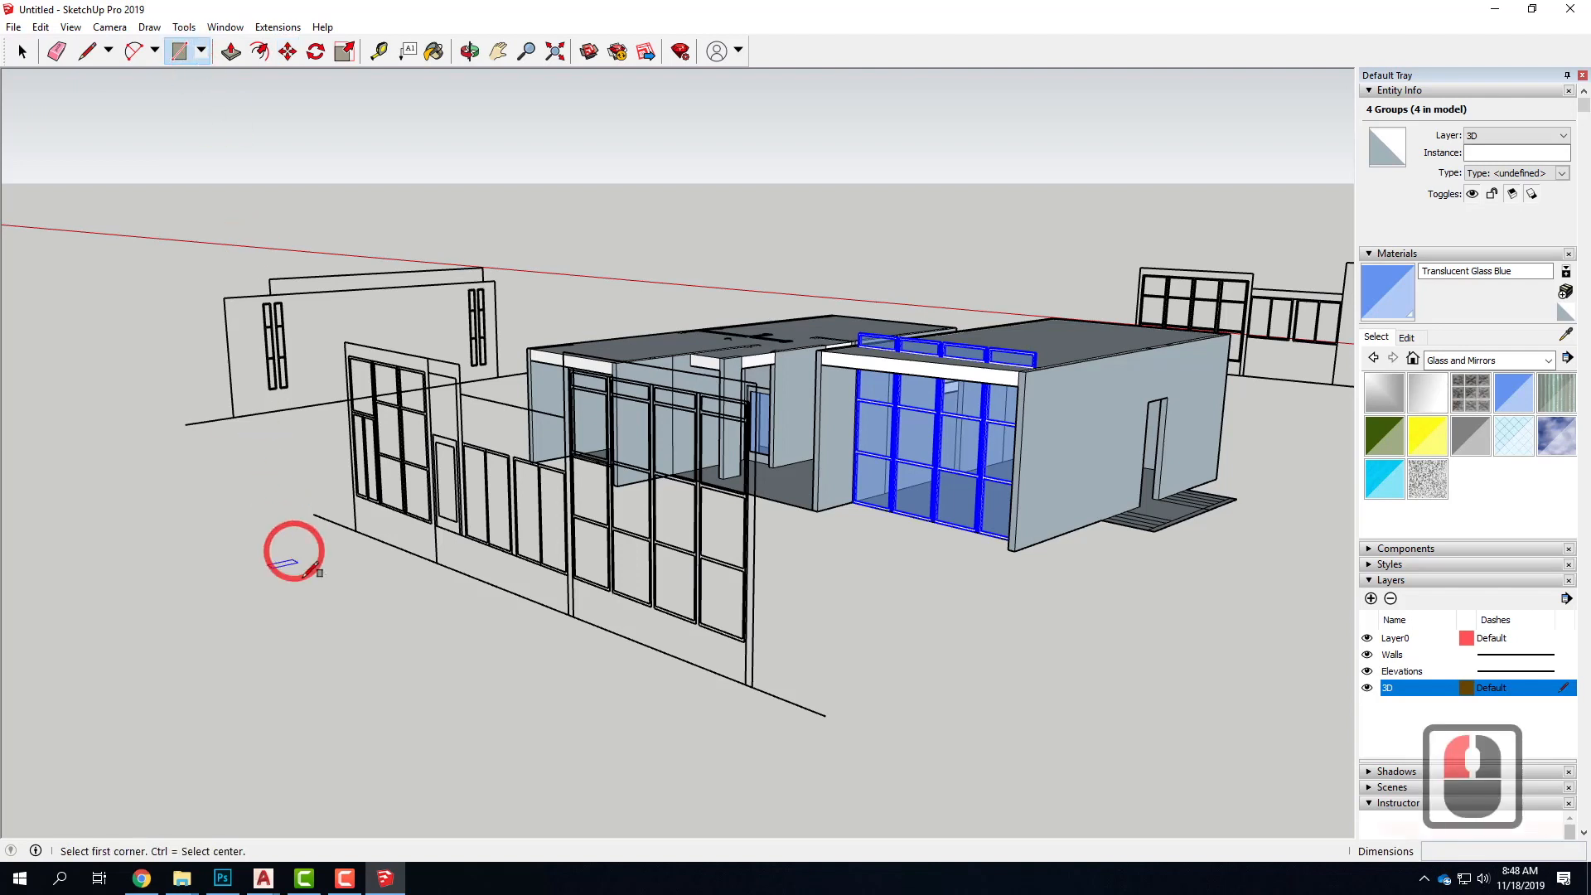
click(340, 648)
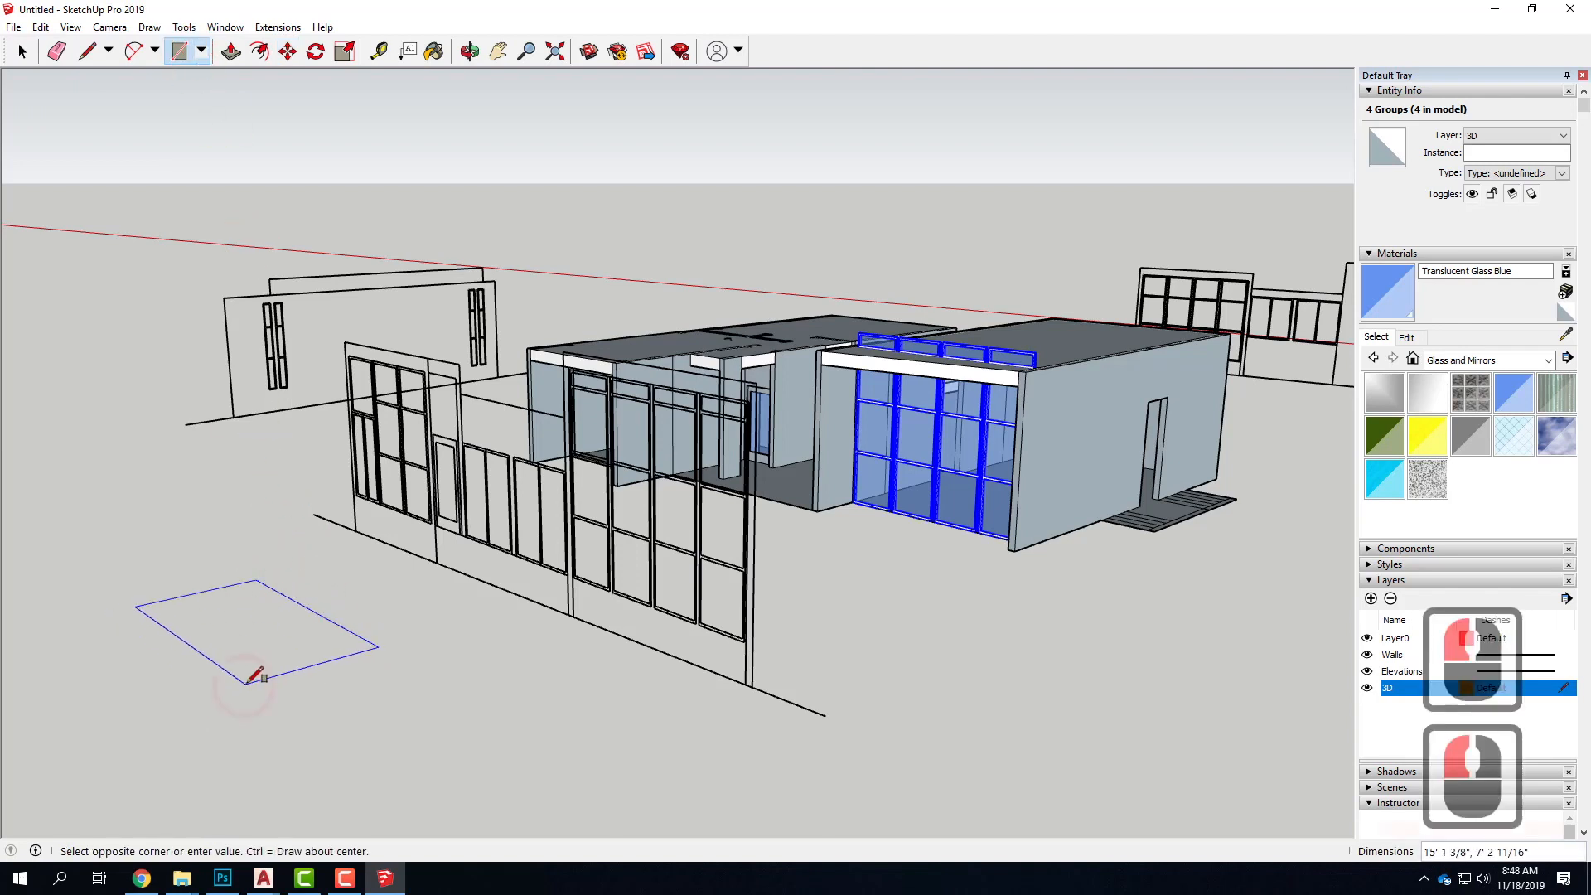
click(284, 595)
Split the ground rectangle with a diagonal line and extrude the half nearer the house upward about 2' 5 1/4"
click(86, 54)
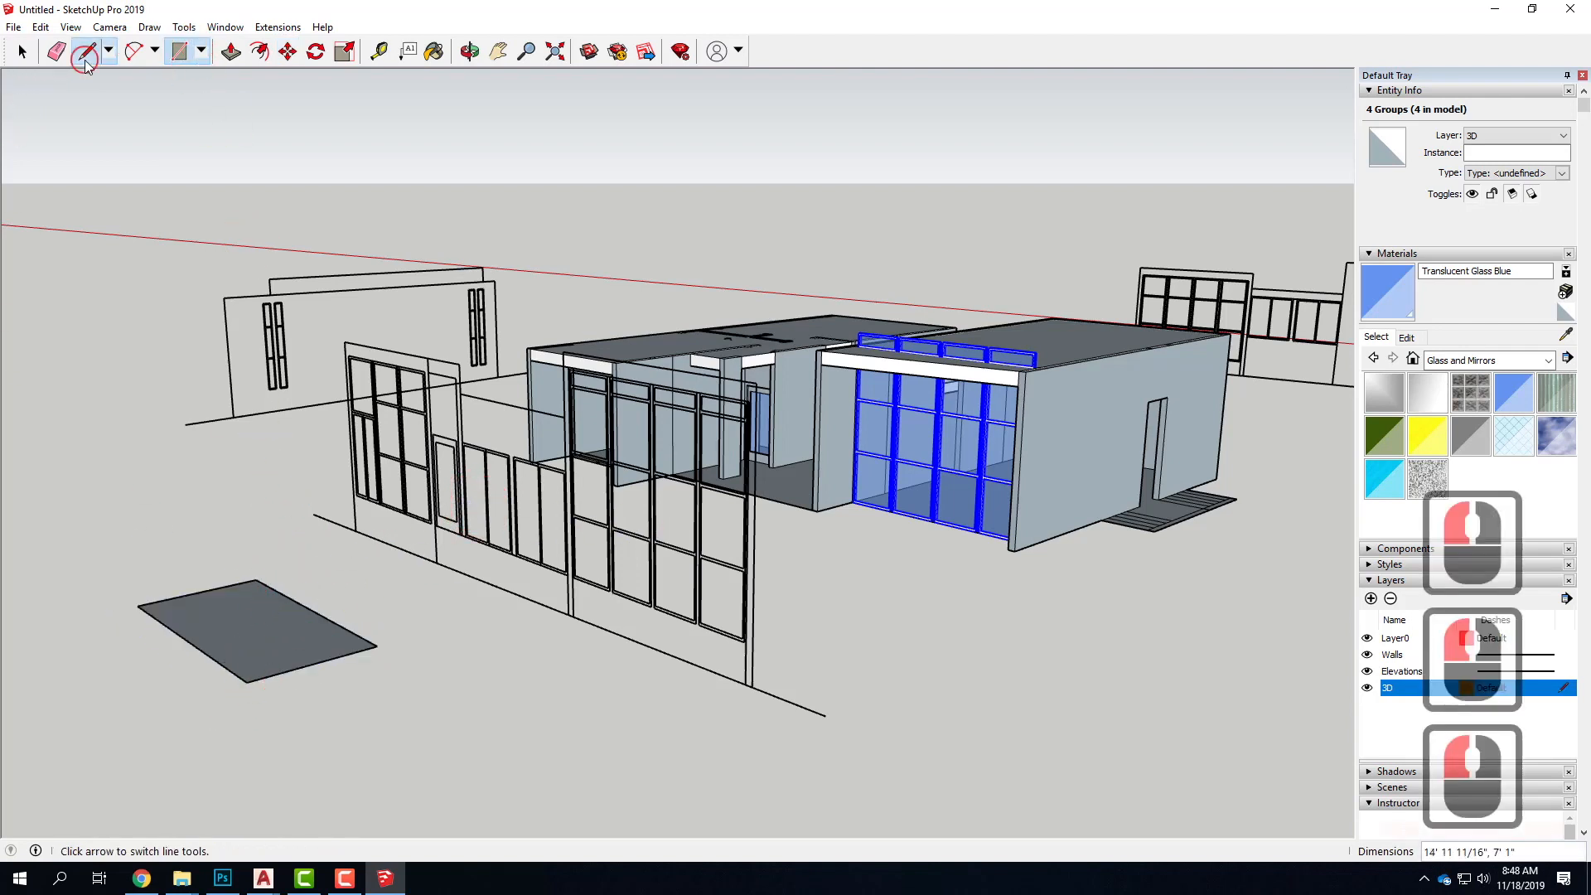
click(246, 680)
click(254, 579)
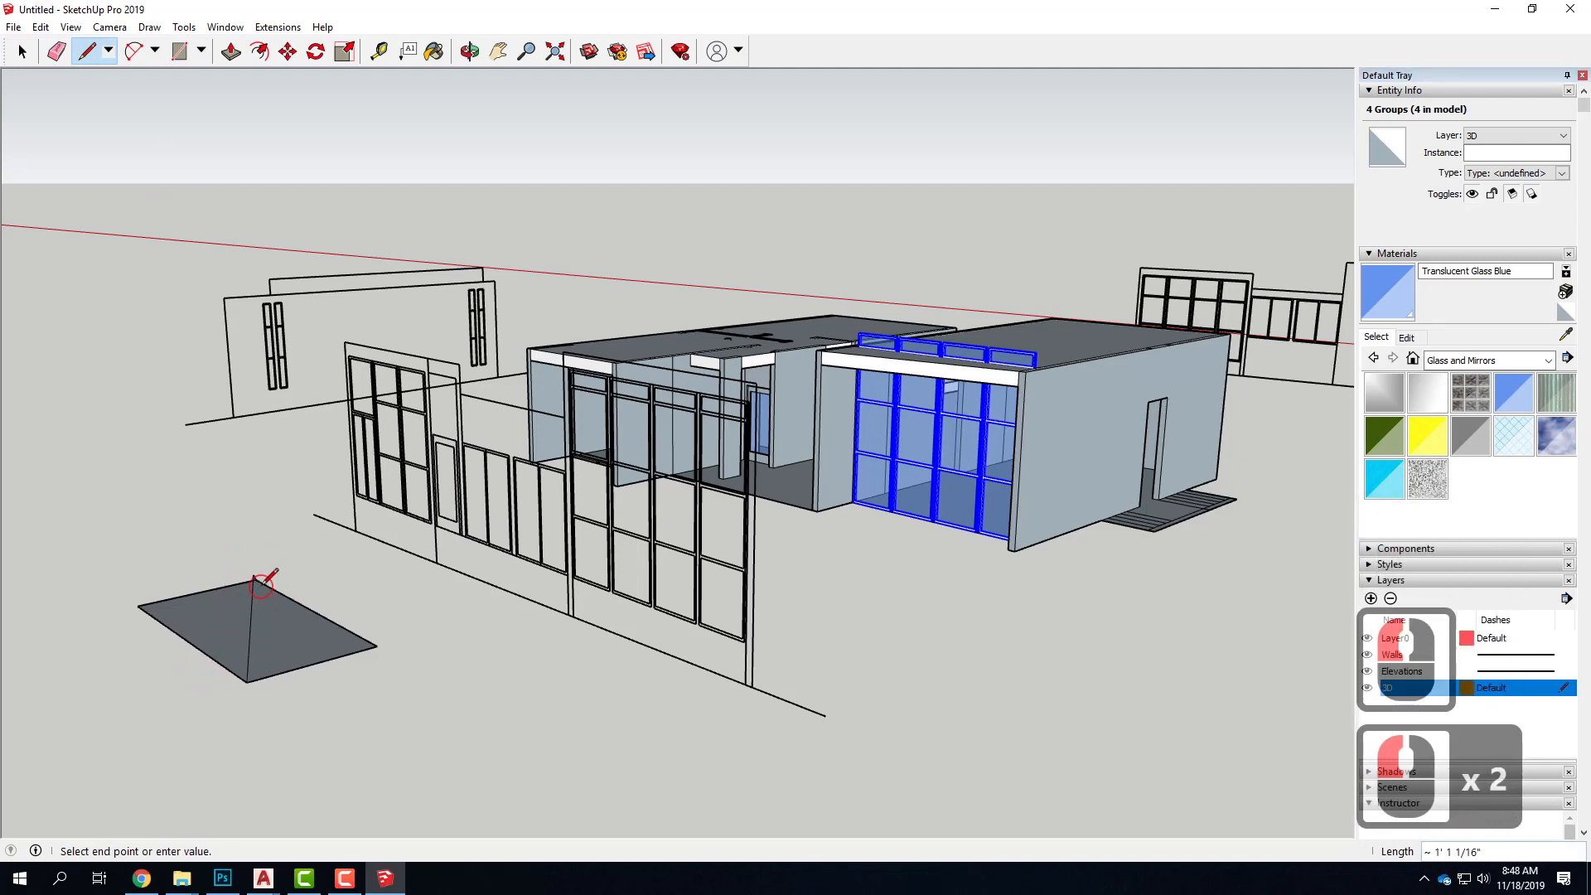
click(253, 579)
click(231, 51)
drag(298, 634, 301, 587)
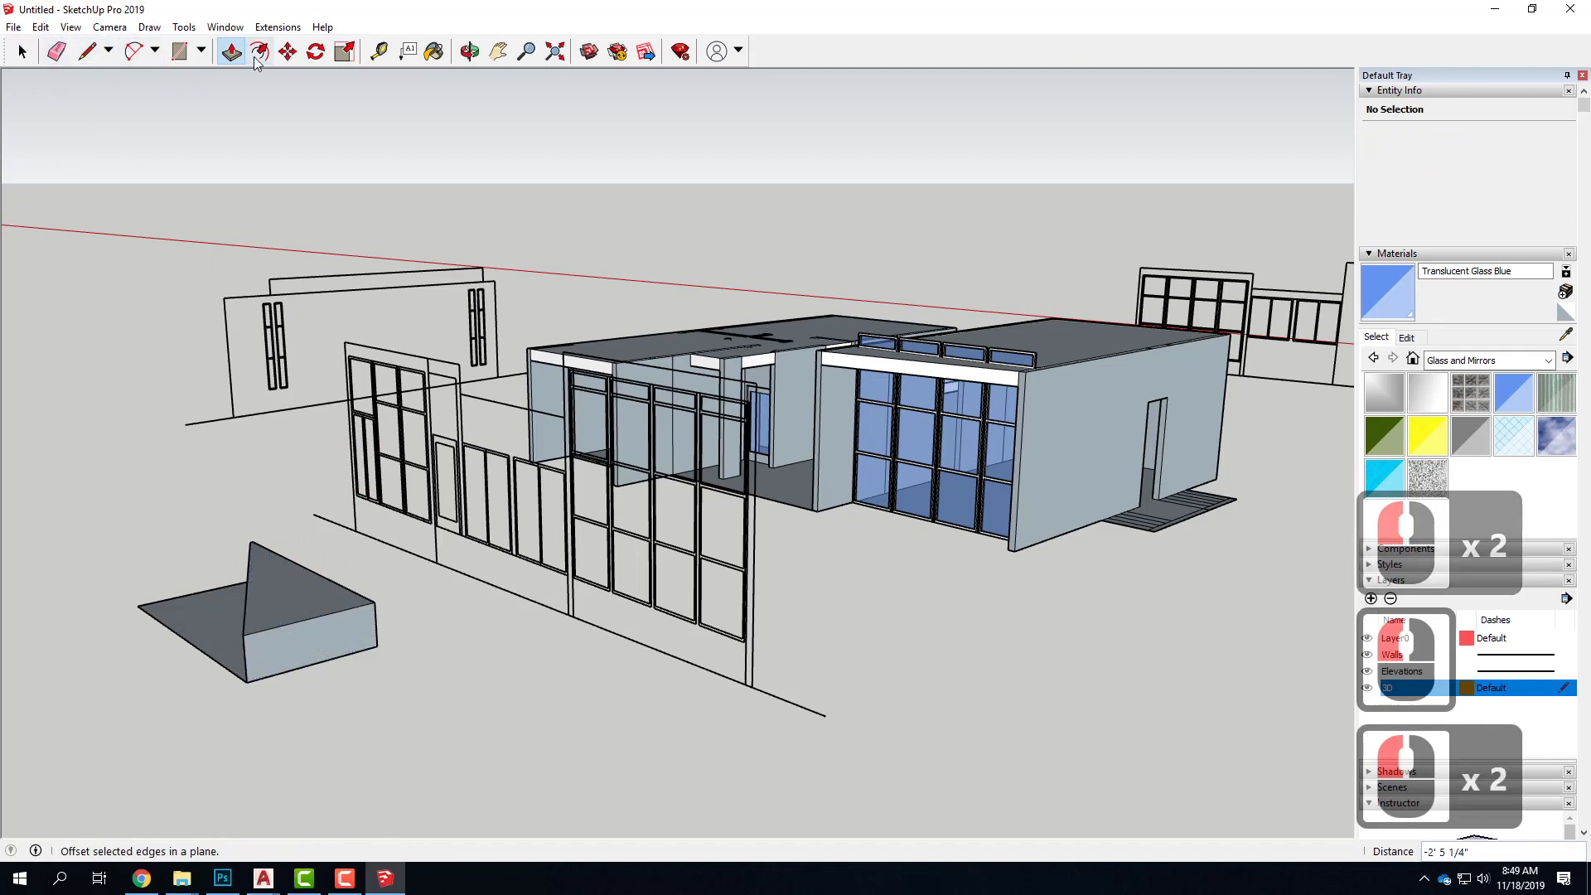
click(287, 50)
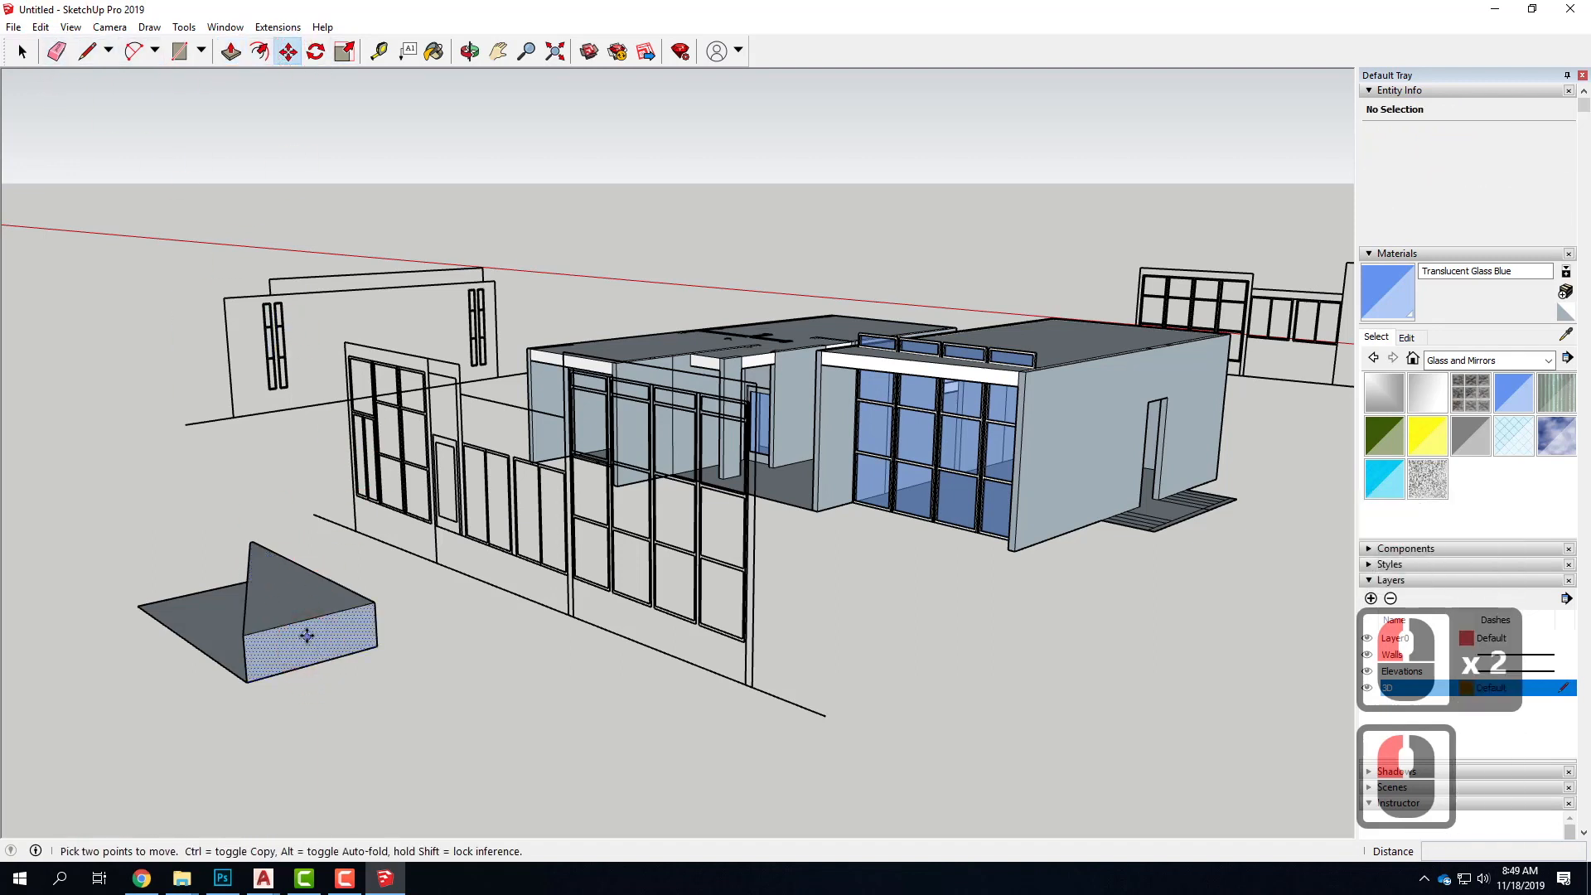
click(270, 478)
click(330, 714)
Select all faces and edges of the raised triangular block and make them a group
click(32, 48)
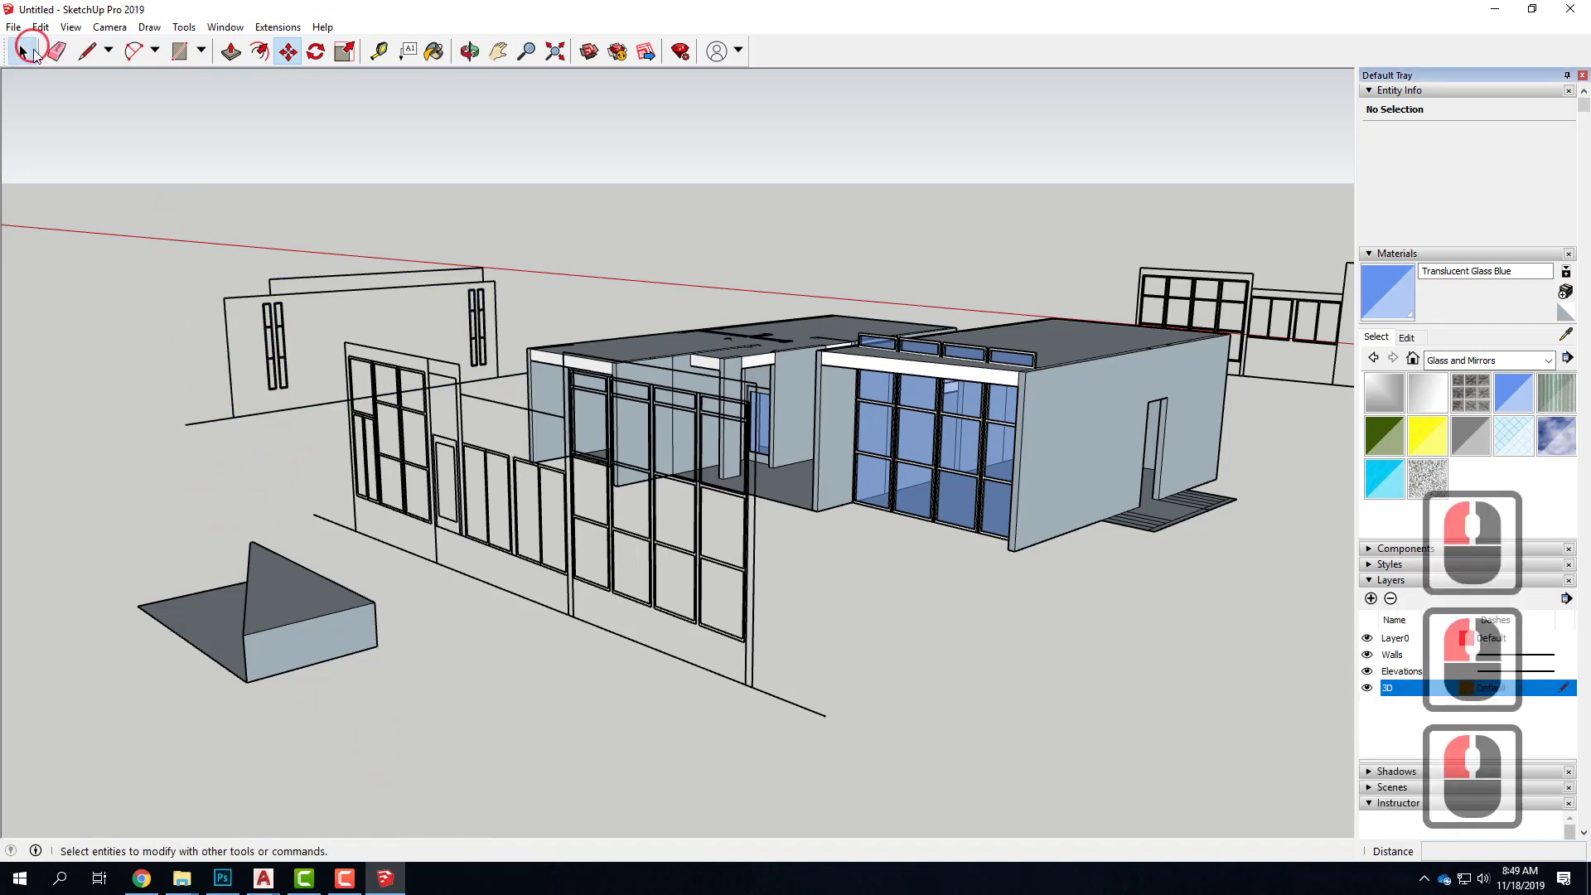
drag(255, 507, 423, 712)
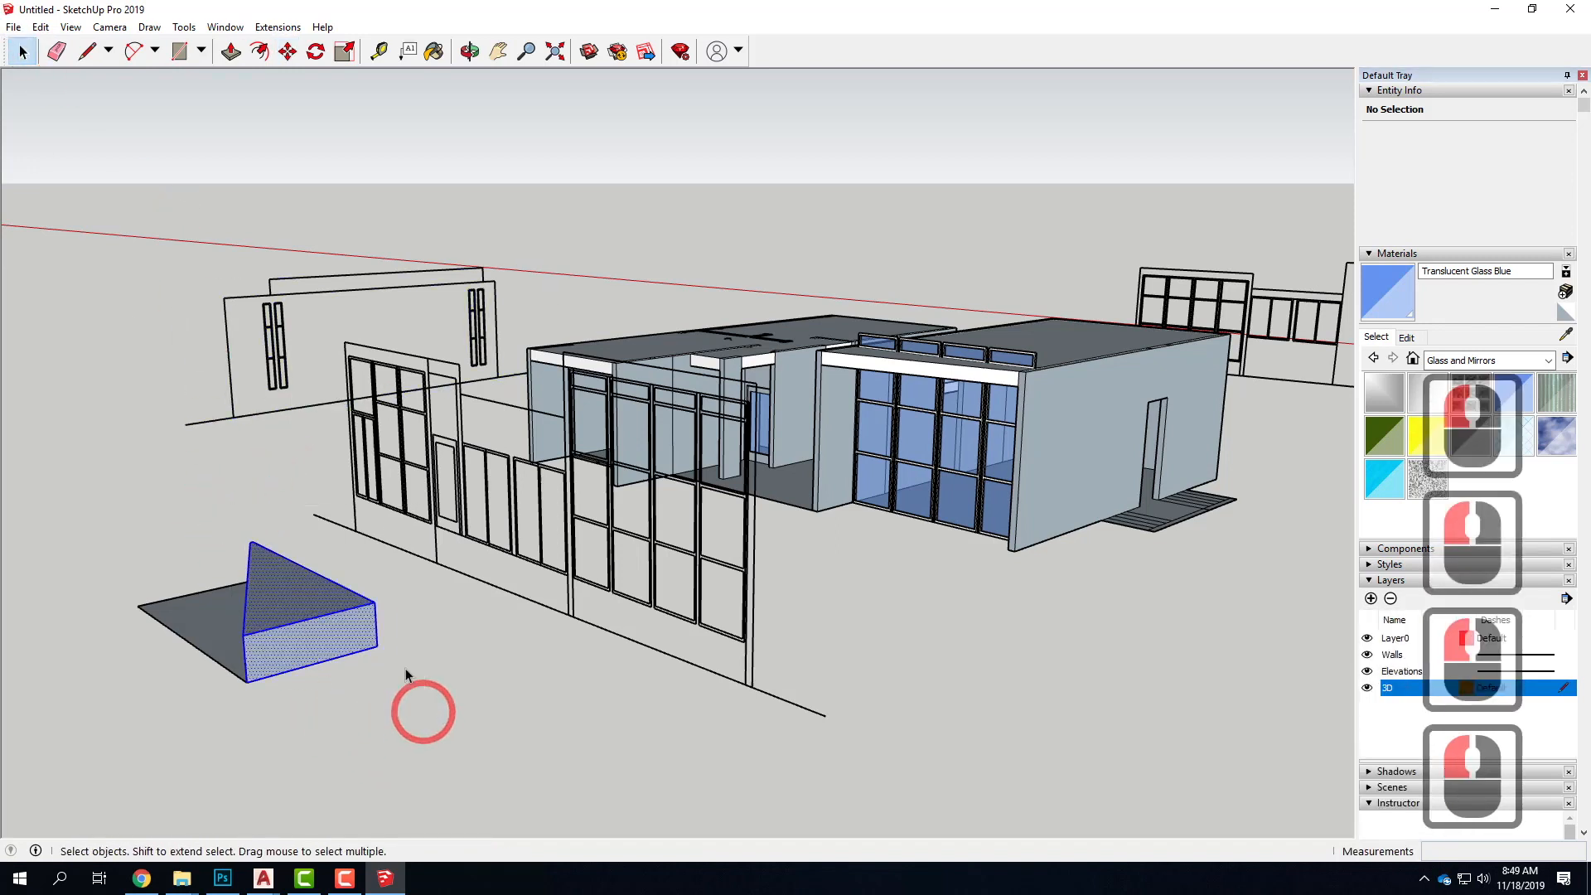
click(286, 51)
click(285, 639)
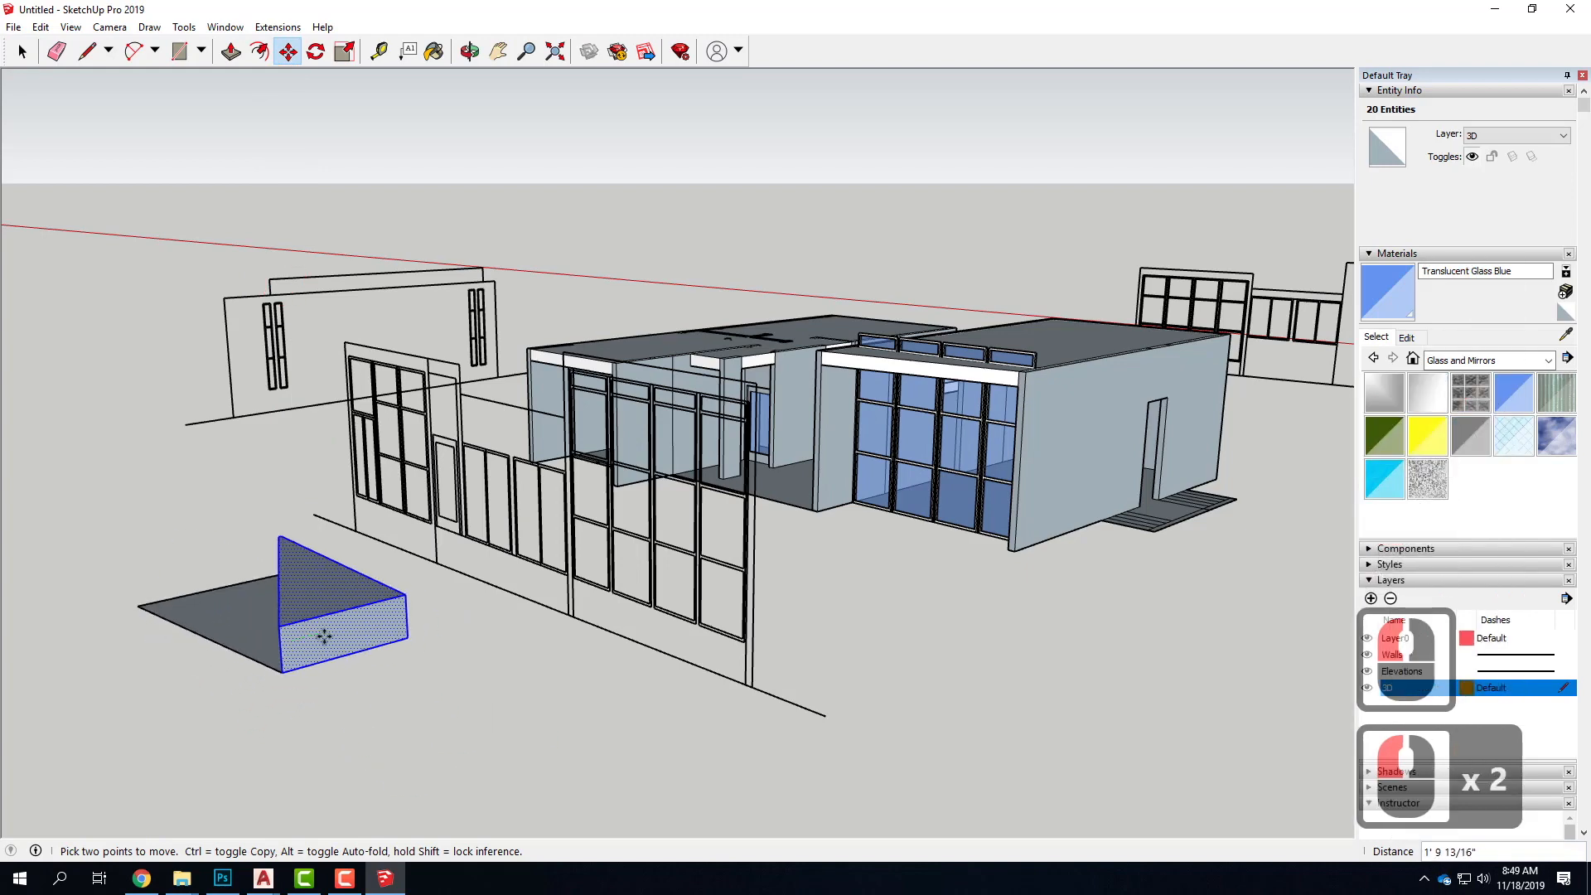
key(Escape)
right_click(283, 597)
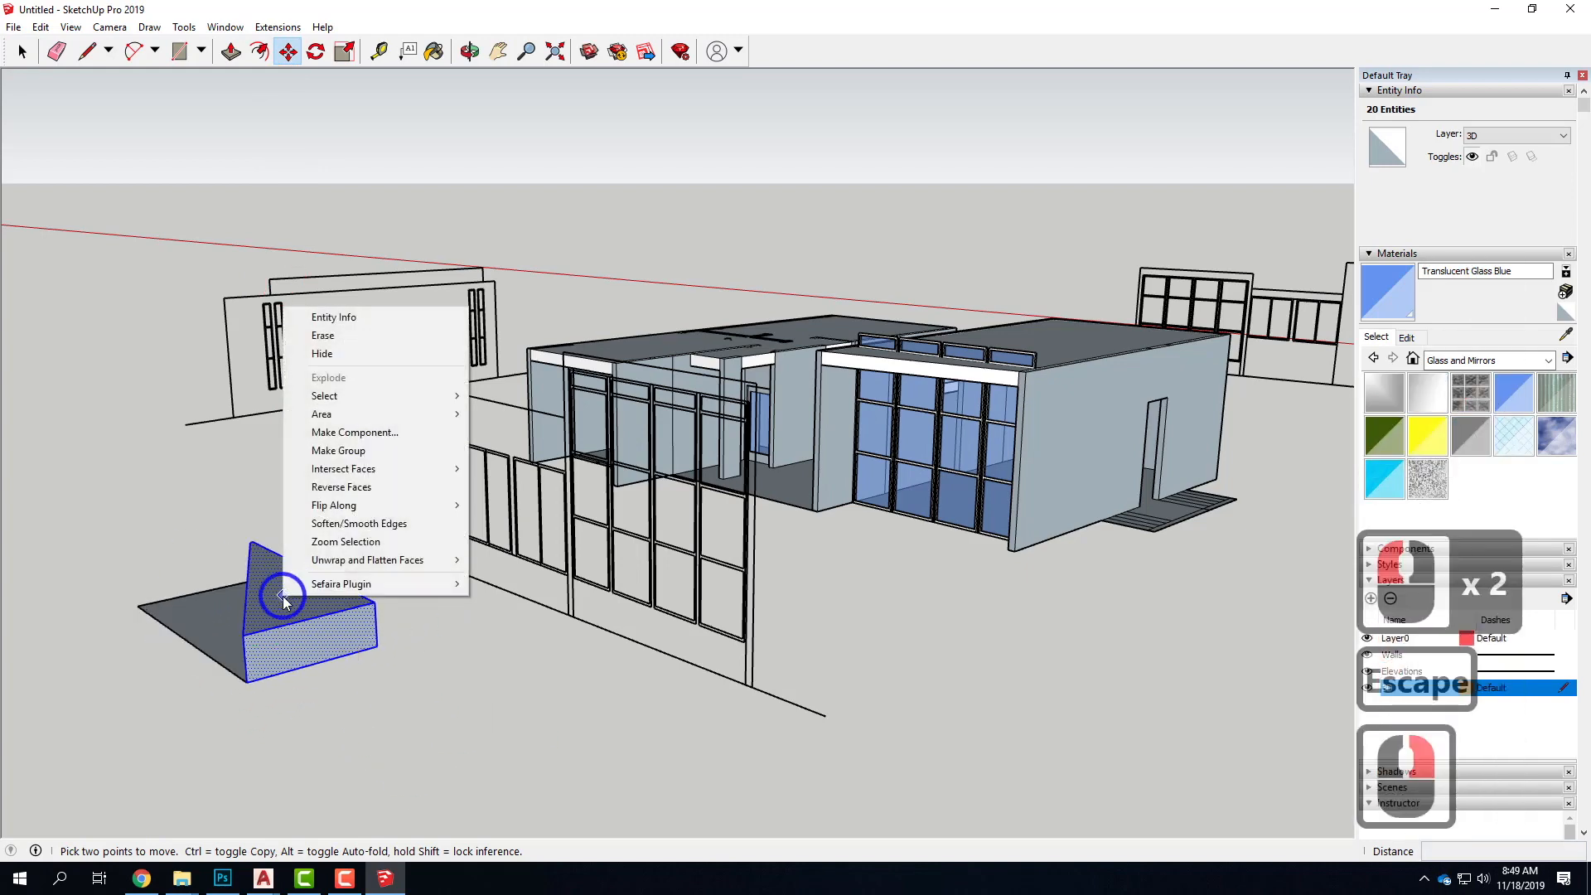
click(340, 450)
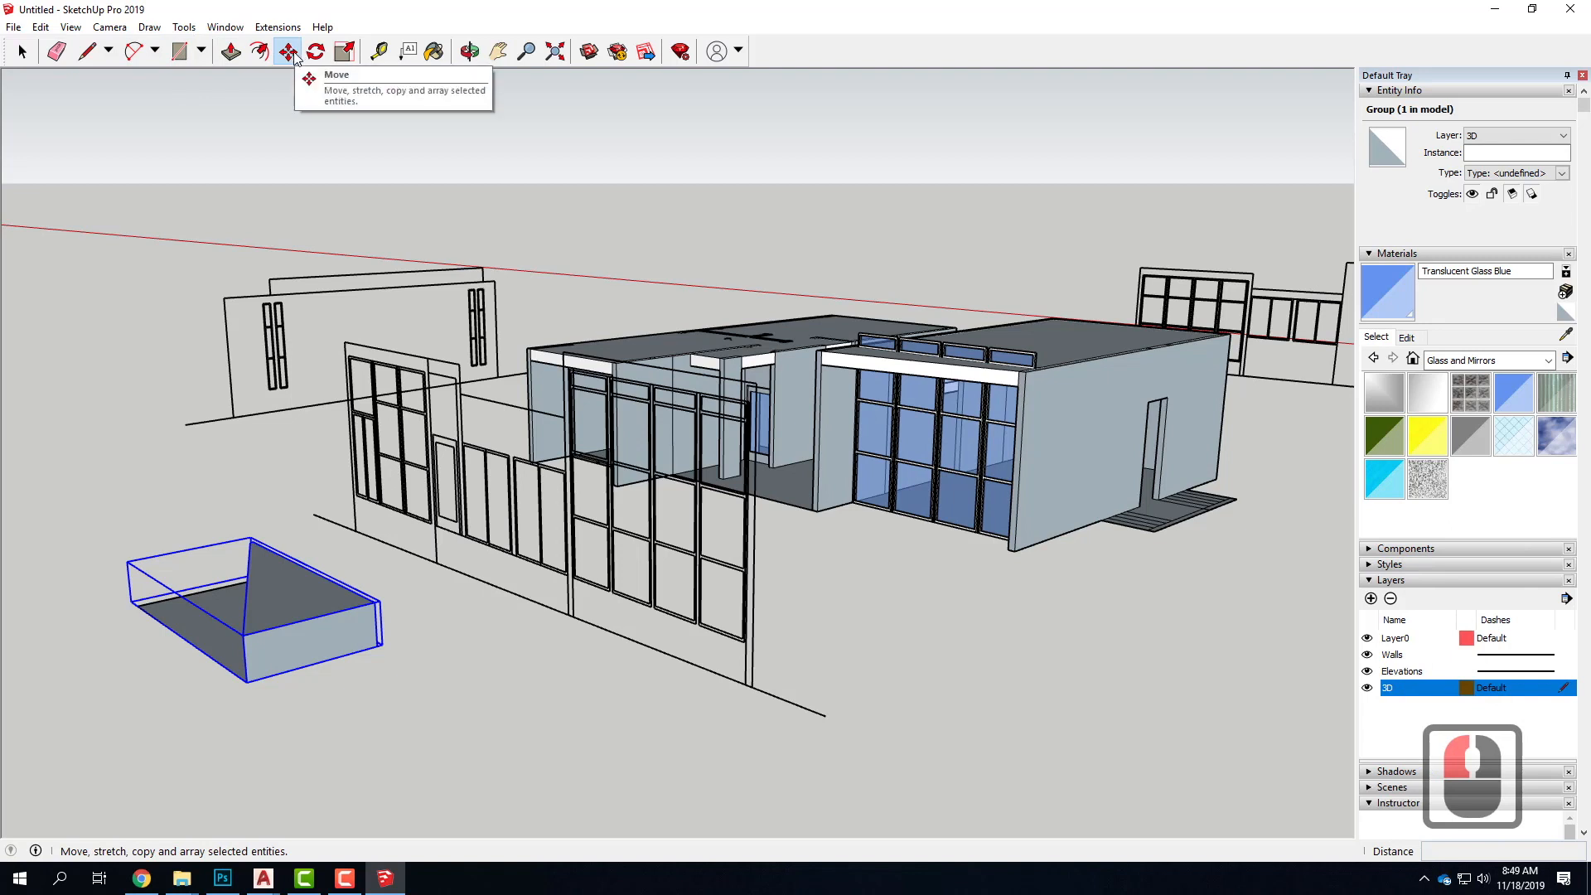
Move the grouped triangular block about 16' 1/2" across the ground, away from the flat triangle
click(315, 626)
click(510, 720)
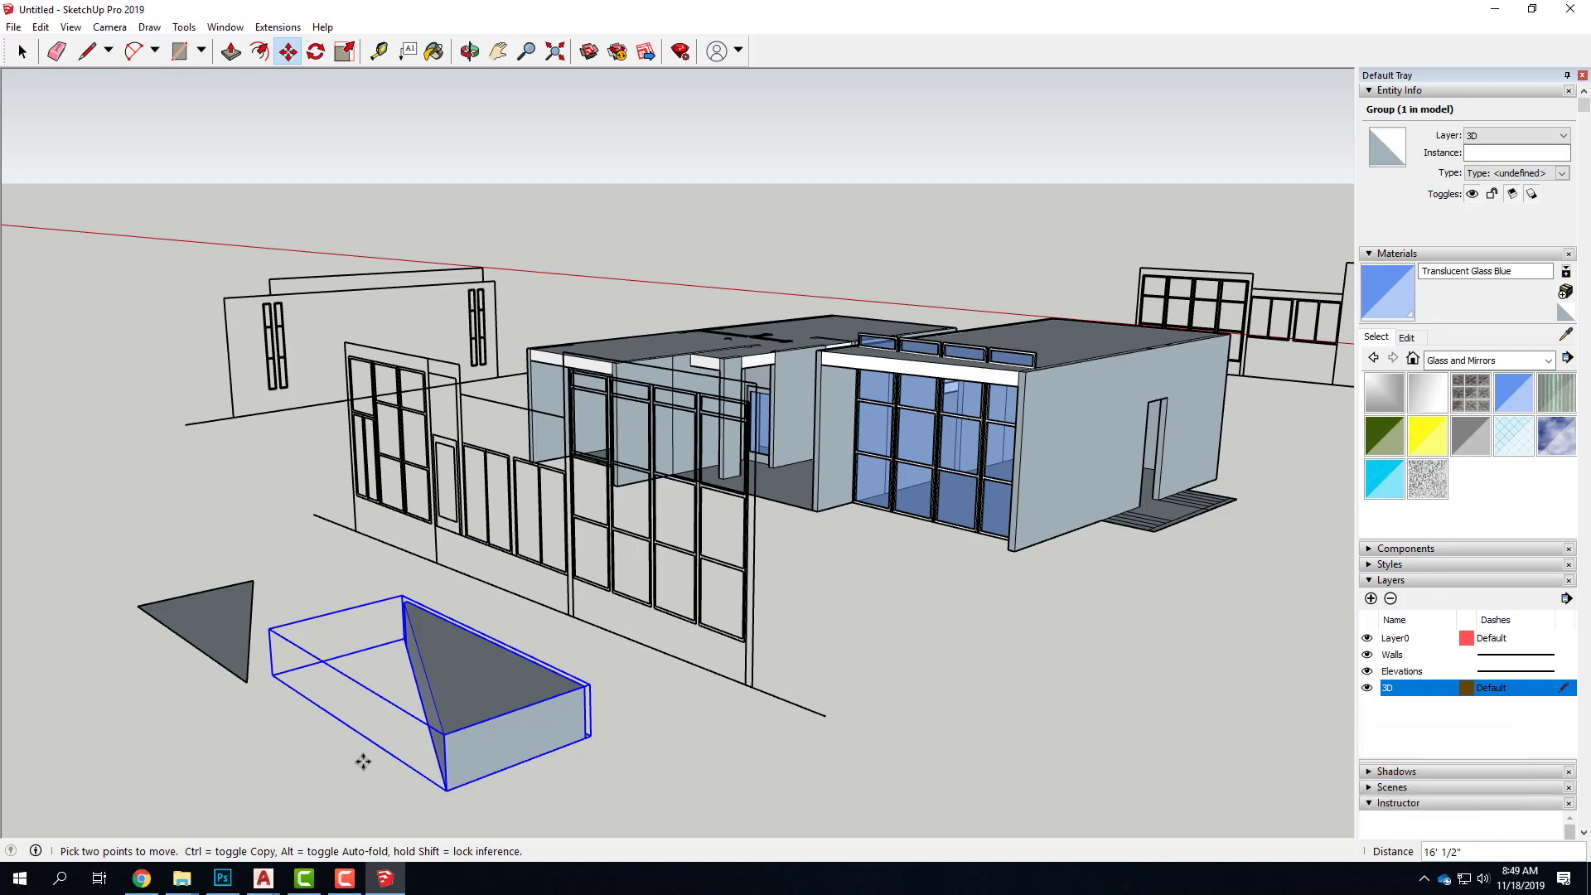
Examine the available file export options, including the 2D graphic export, with the whole model in view
scroll(525, 639, down, 8)
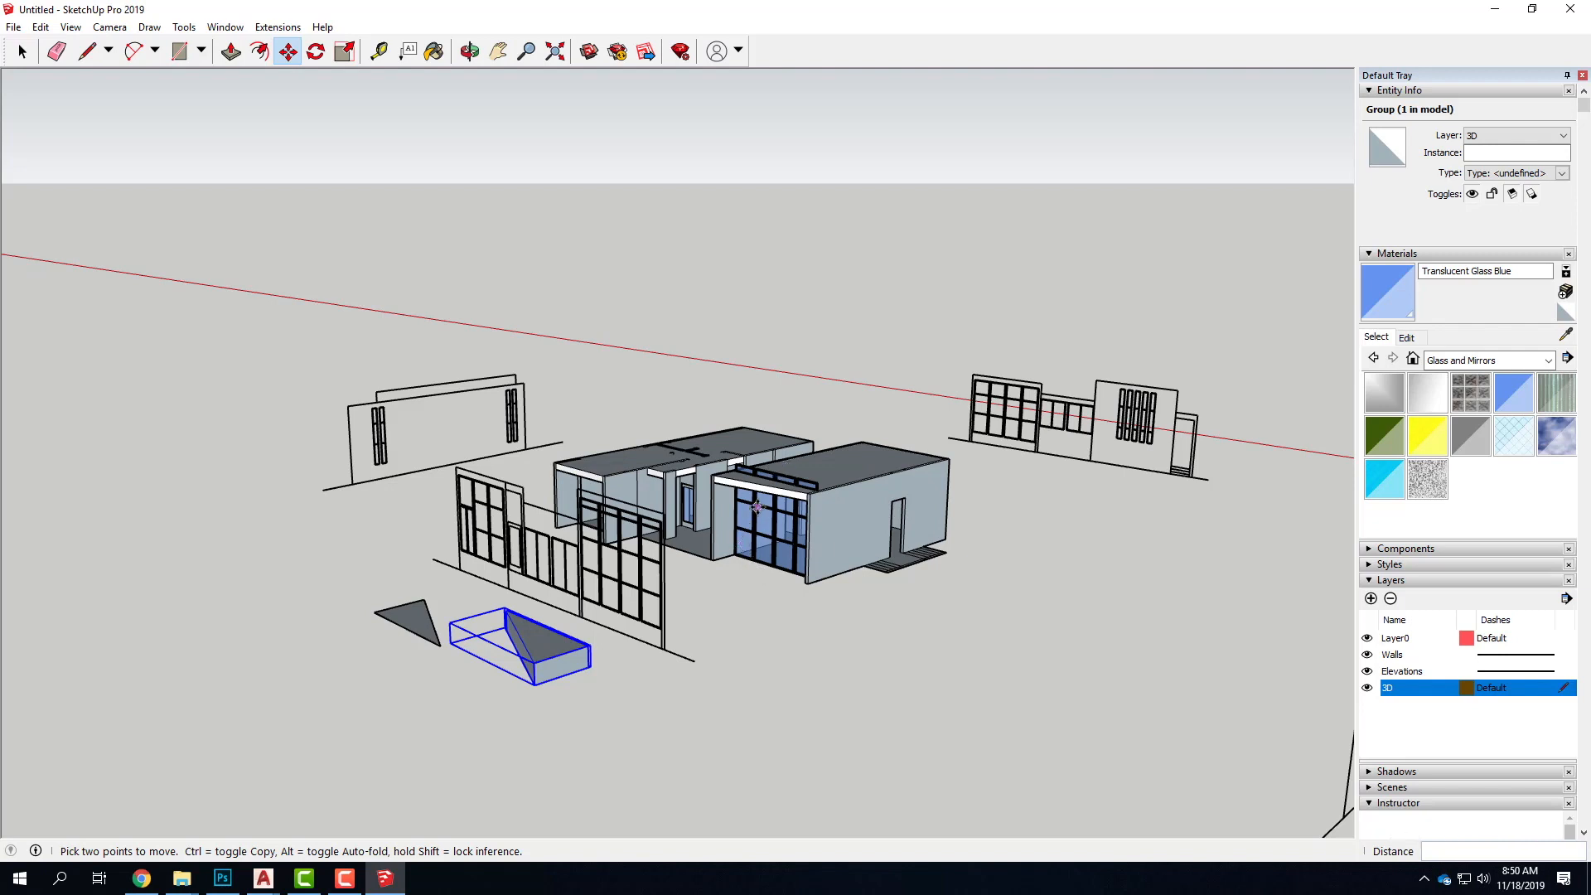
click(12, 25)
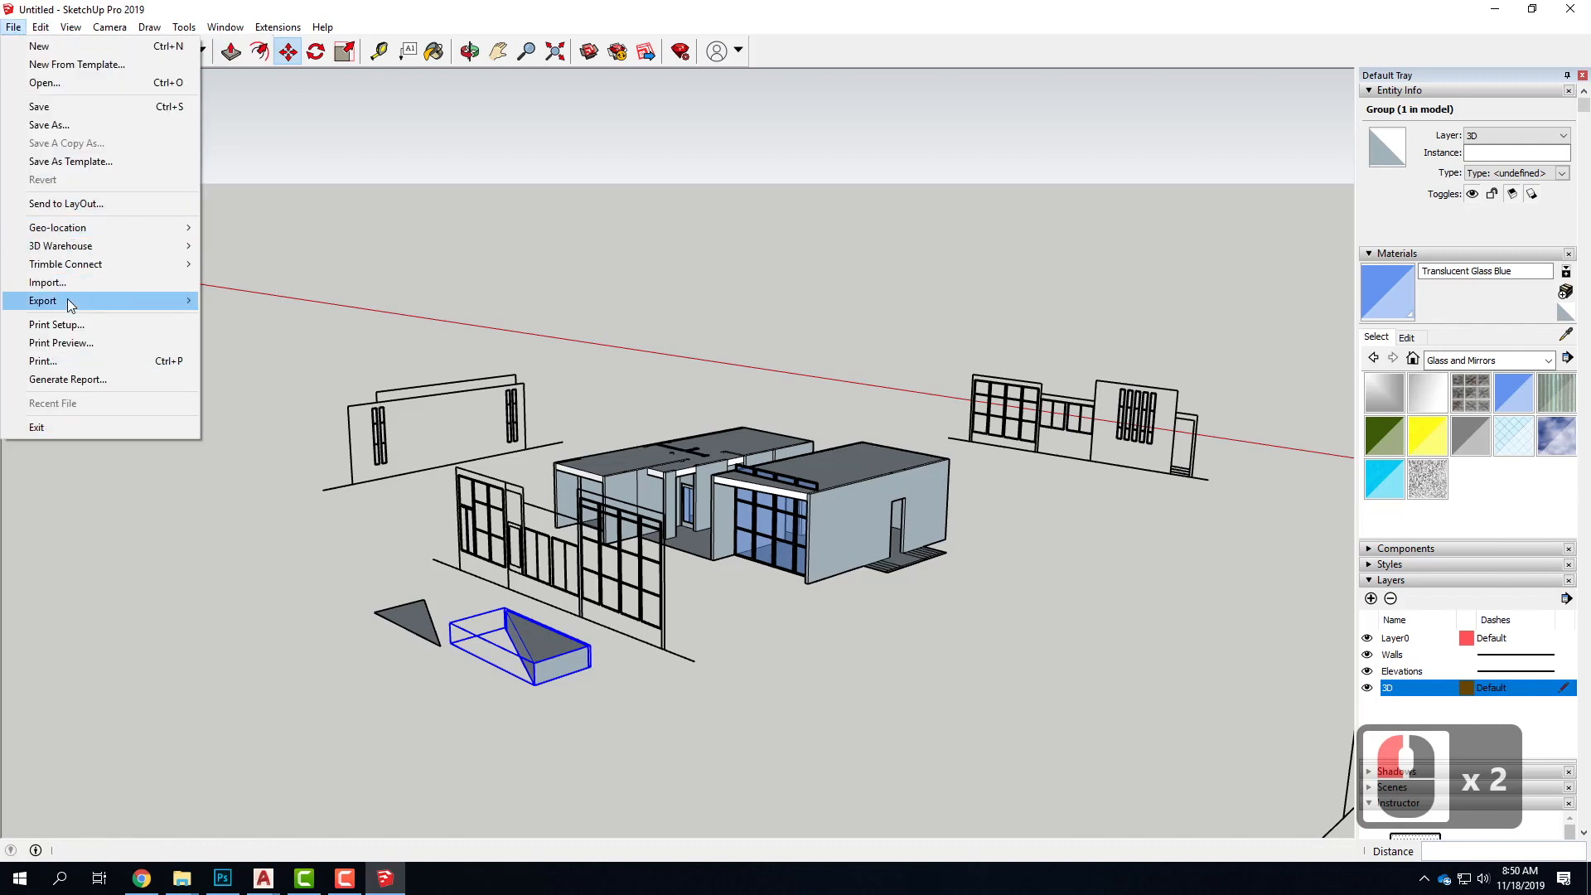
mouse_move(121, 298)
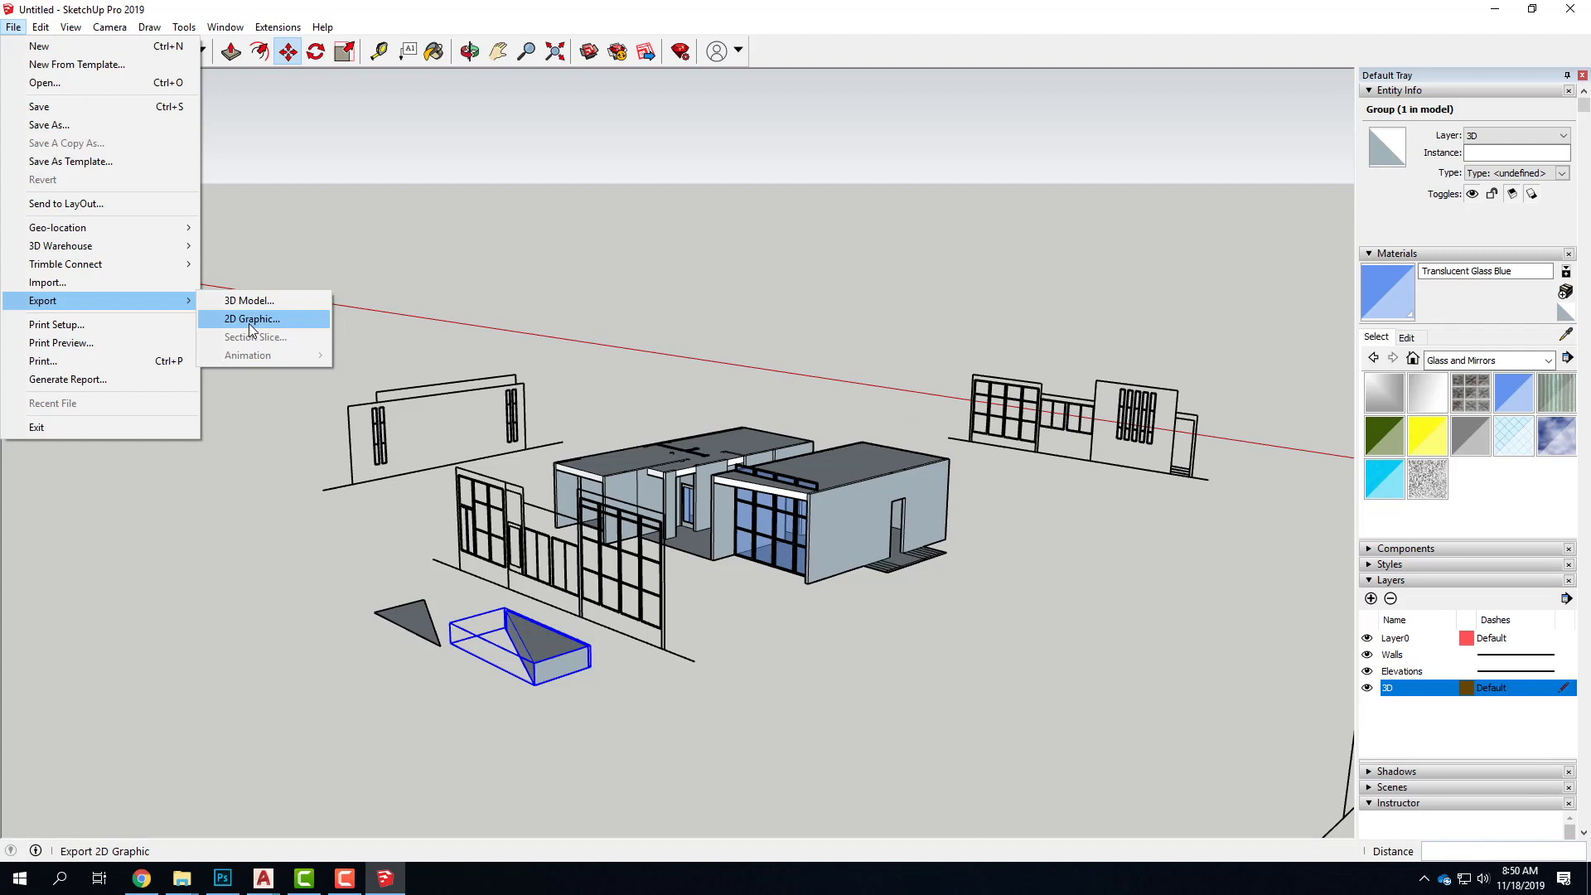
drag(417, 222, 440, 738)
key(Escape)
click(385, 879)
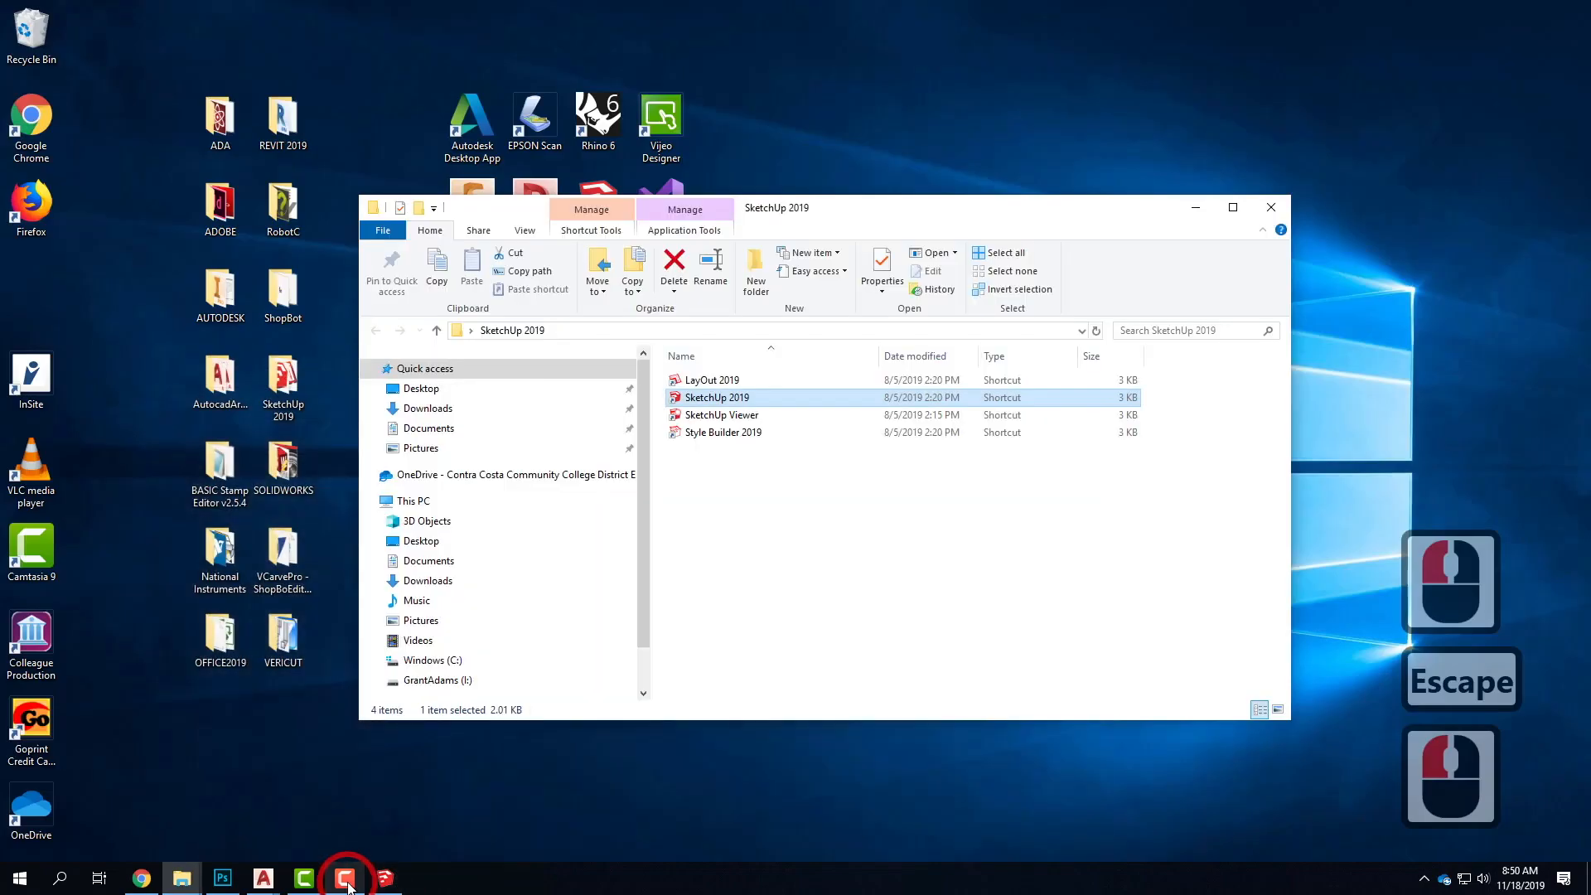